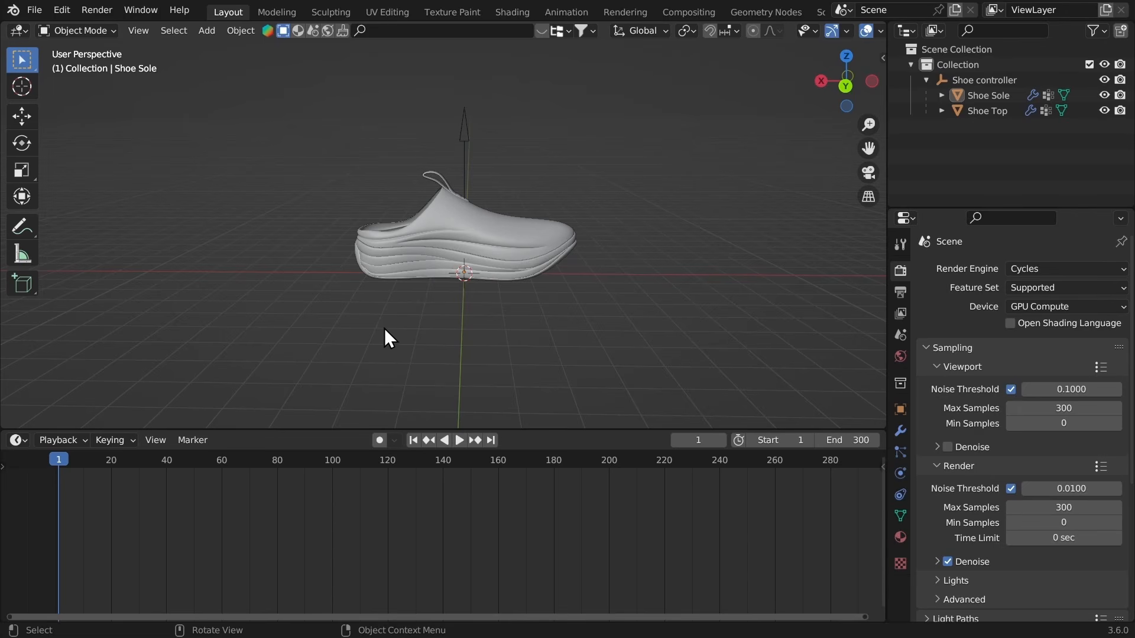
Step: Inspect the shoe model from several angles in an enlarged viewport, including with its materials previewed
key(ctrl+space)
scroll(384, 328, up, 6)
middle_drag(384, 328, 430, 249)
scroll(430, 250, down, 4)
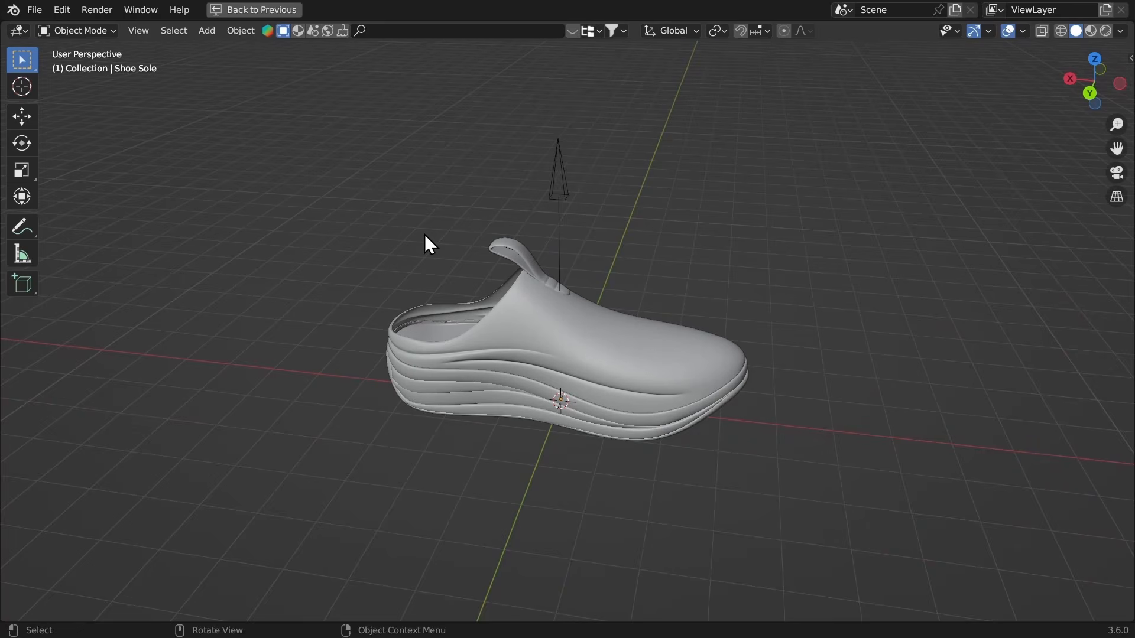
key(z)
click(467, 291)
mouse_move(487, 292)
middle_down()
mouse_move(302, 289)
mouse_move(426, 278)
mouse_move(221, 217)
mouse_move(513, 198)
middle_up()
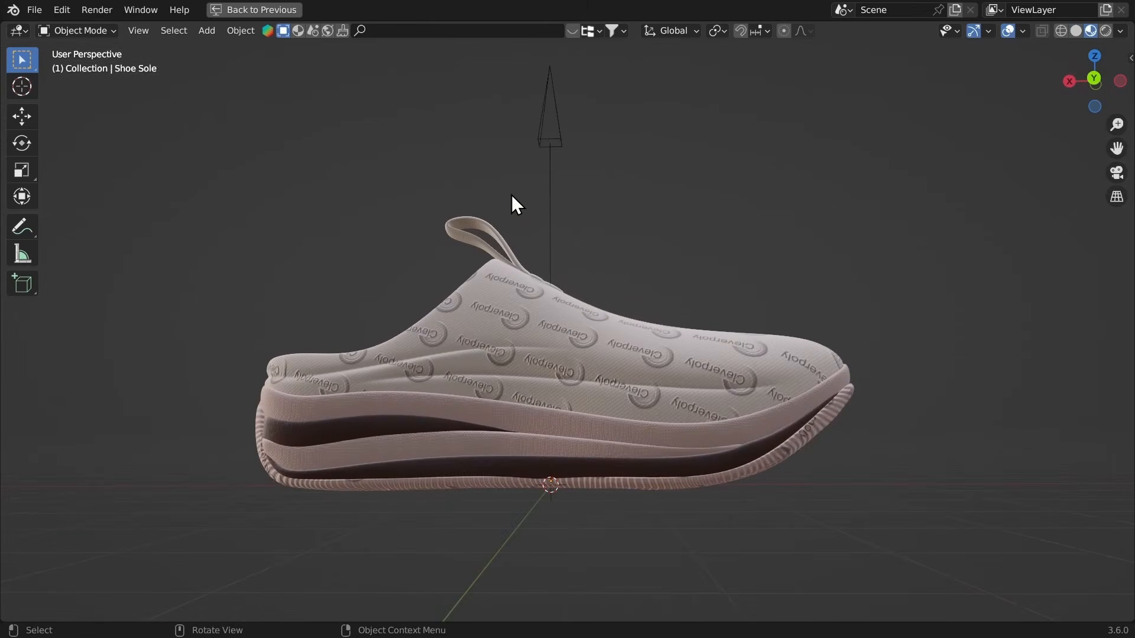
key(z)
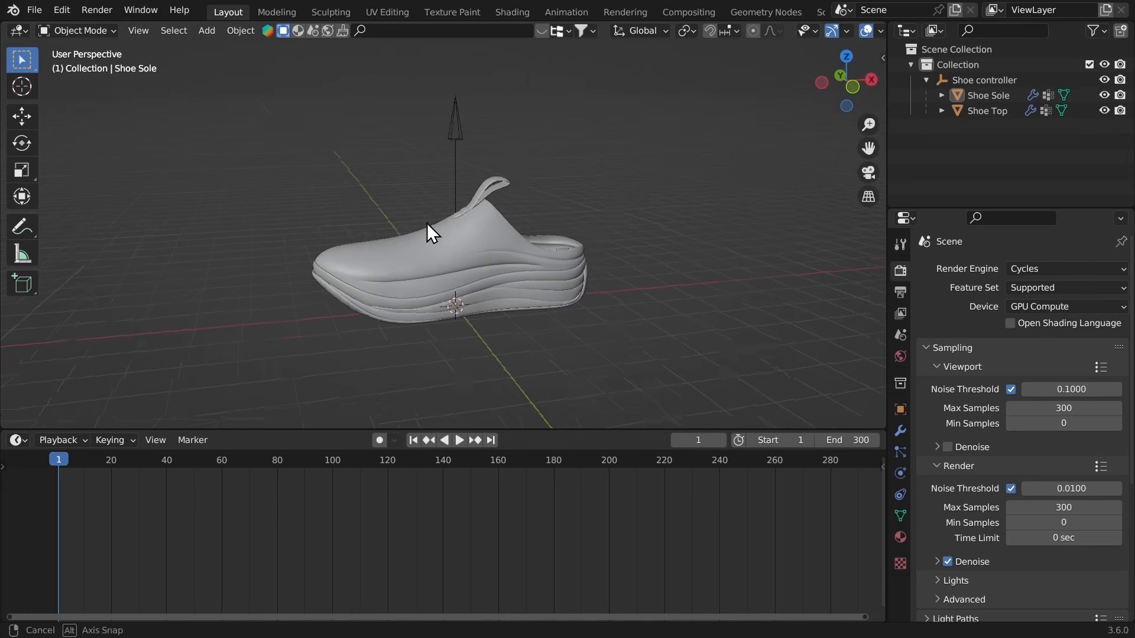
Step: Select the shoe top and insert a Location keyframe for it at frame 85
click(477, 228)
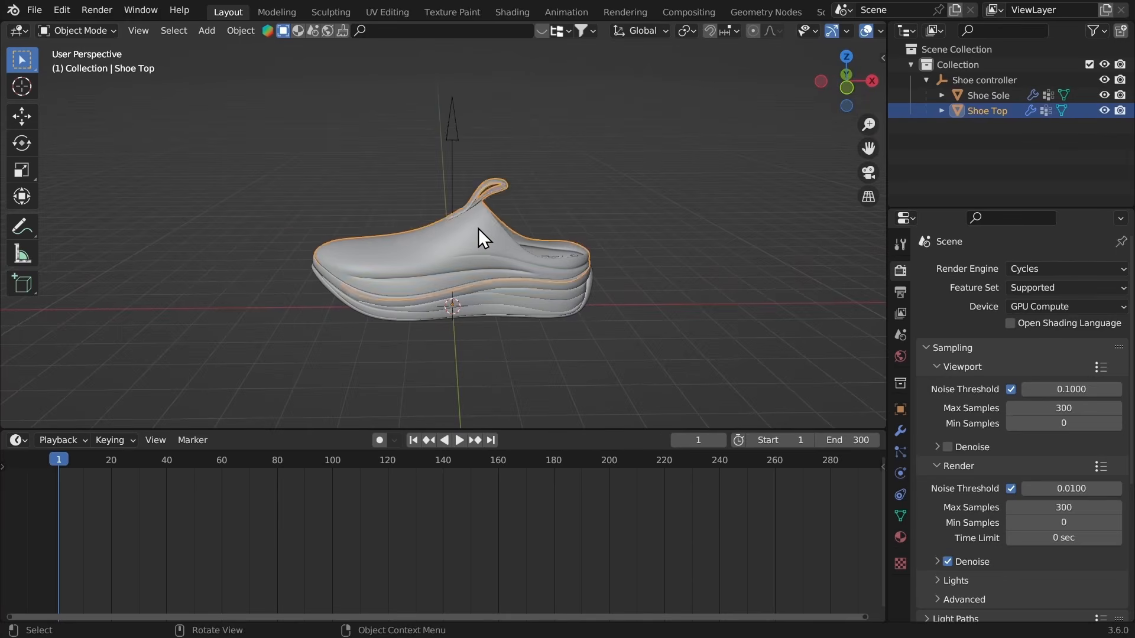
middle_drag(477, 228, 436, 213)
scroll(471, 186, up, 4)
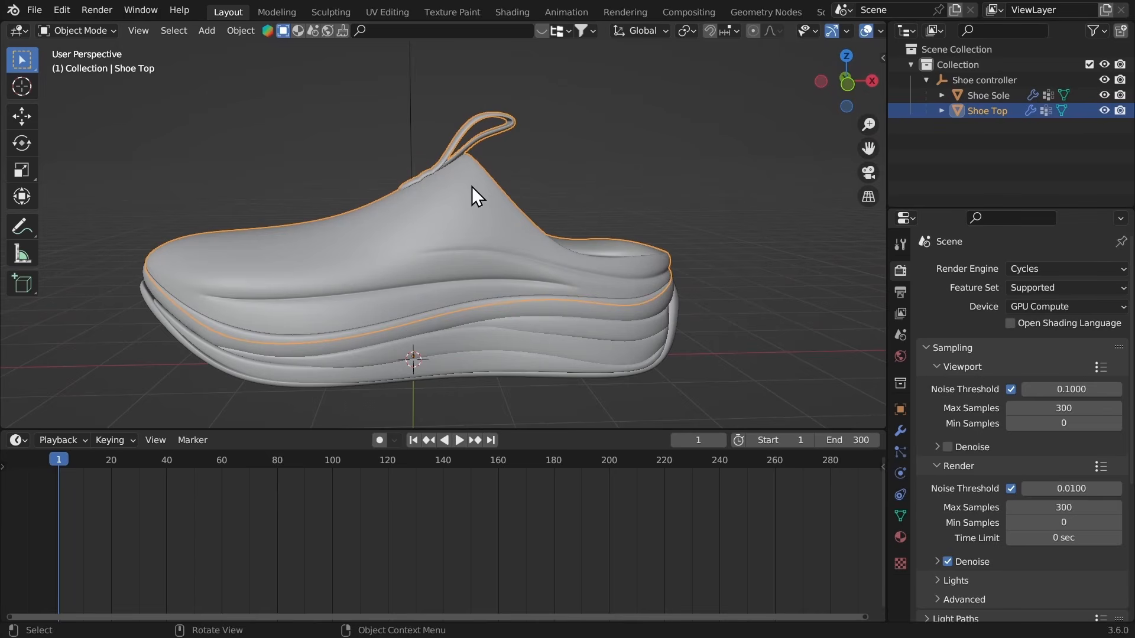
mouse_move(415, 463)
mouse_down()
mouse_move(428, 472)
mouse_move(412, 469)
mouse_up()
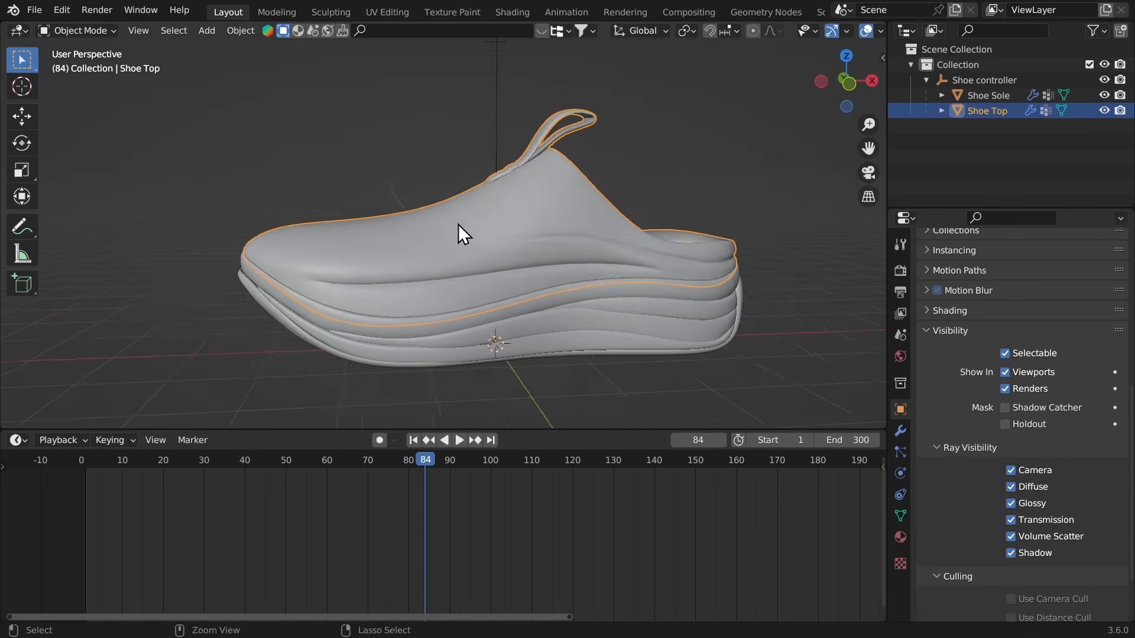
scroll(467, 225, down, 5)
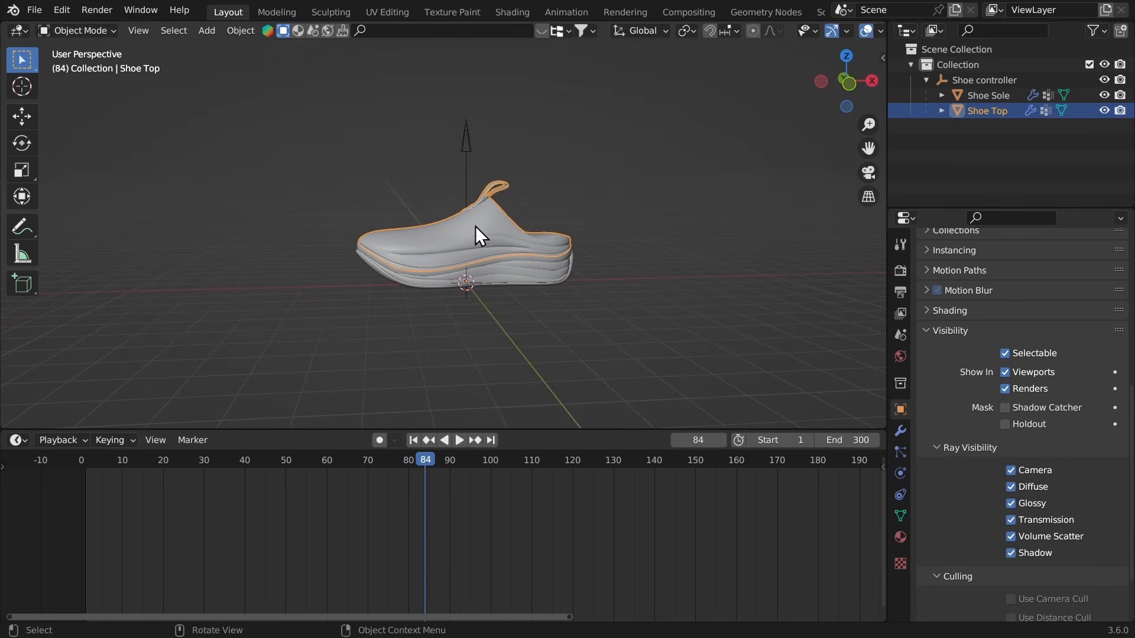
scroll(510, 241, up, 5)
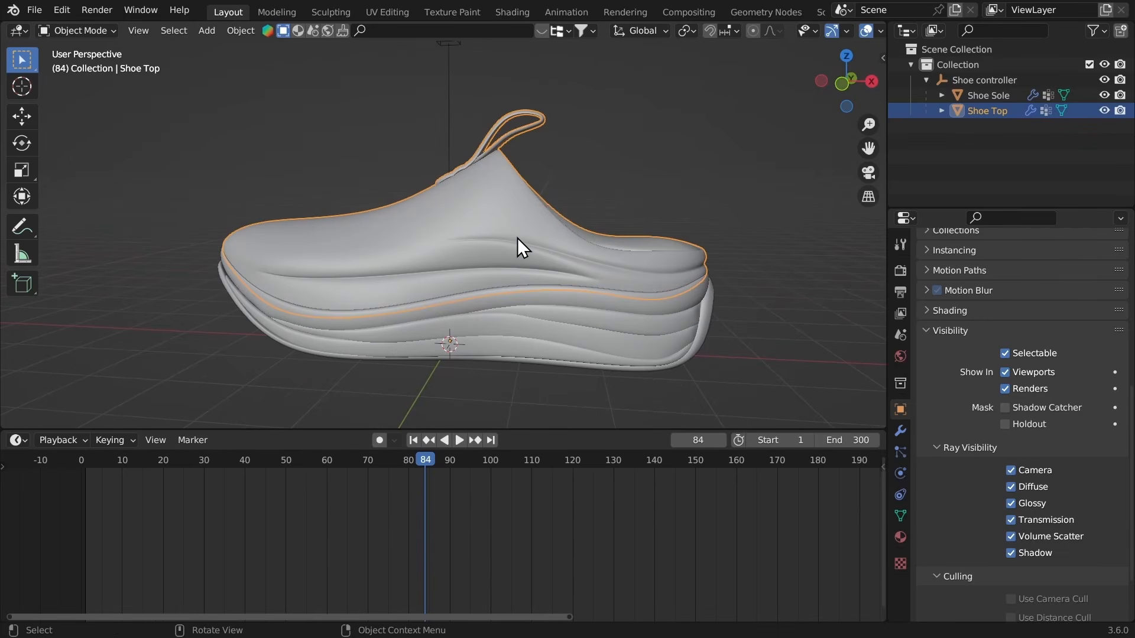
ctrl+middle_drag(517, 238, 562, 335)
click(428, 466)
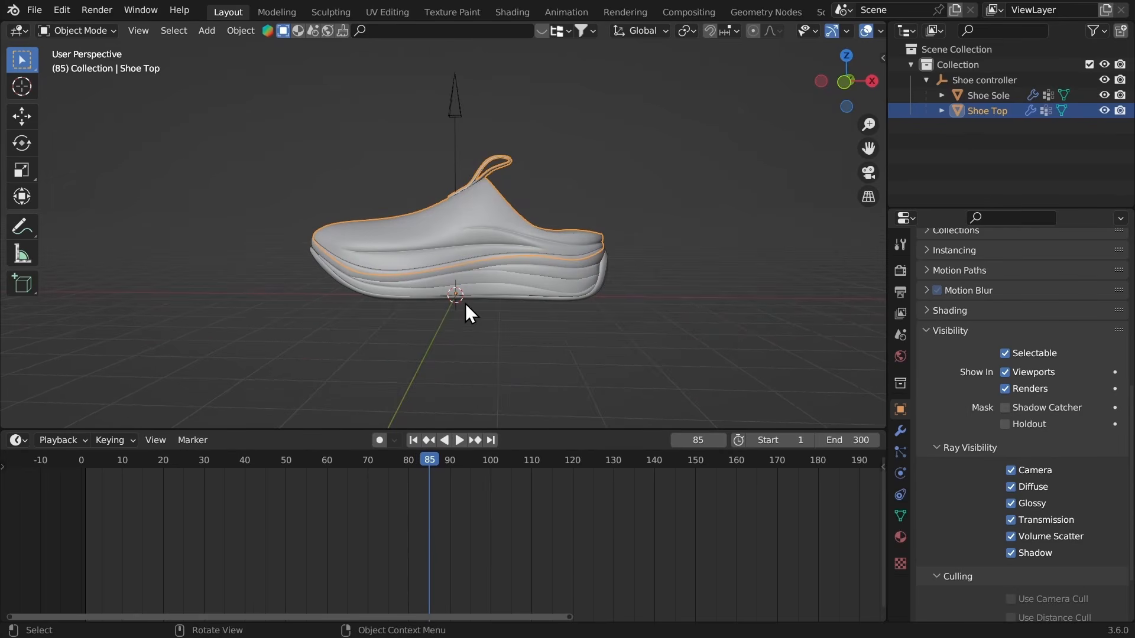
key(i)
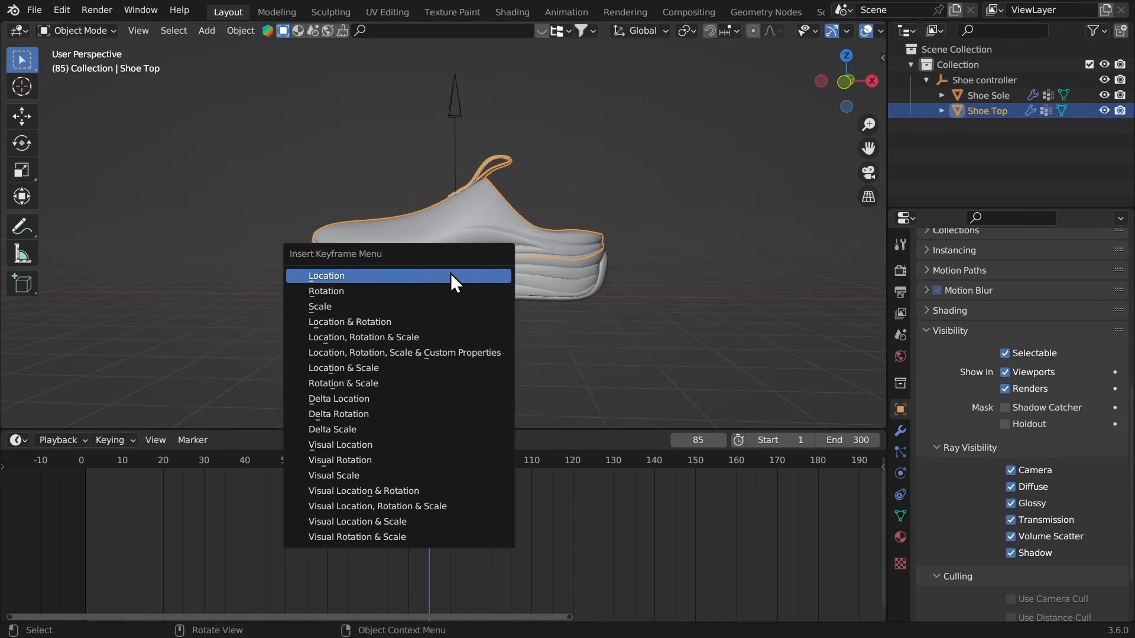
click(384, 275)
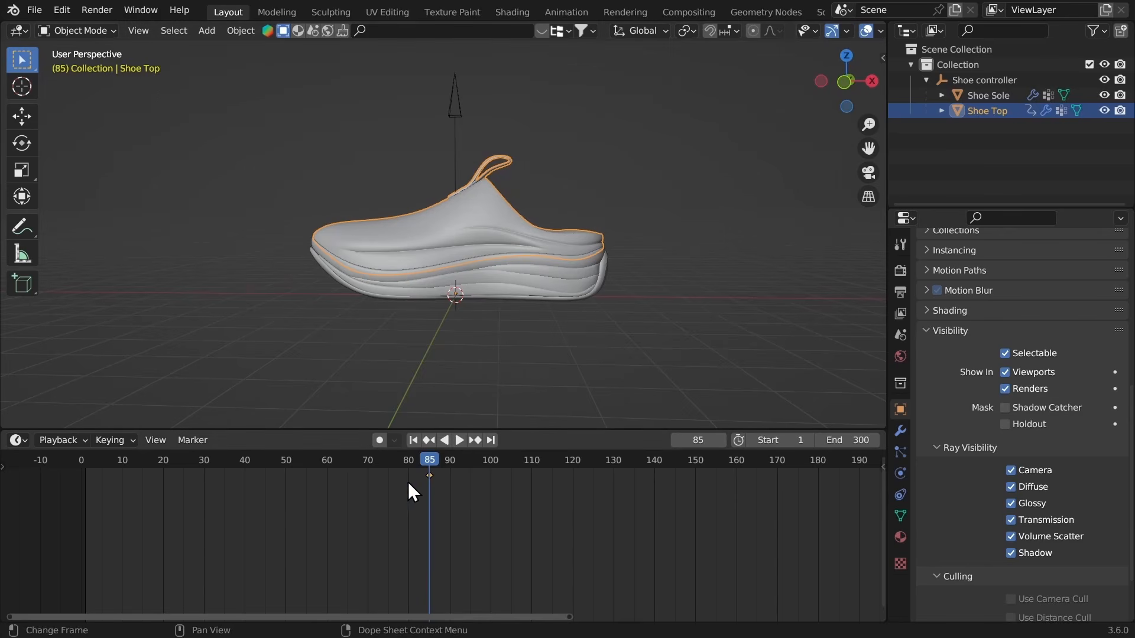
Step: At frame 84, raise the shoe top along Z well above the sole and insert a Location keyframe
click(426, 465)
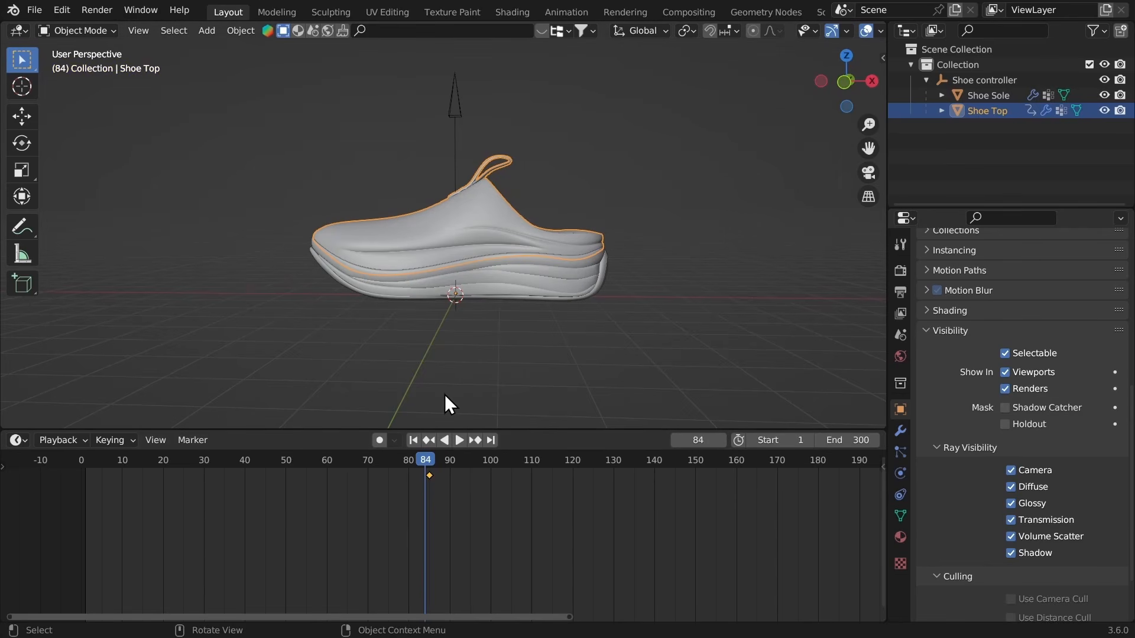
key(g)
key(z)
click(435, 224)
middle_drag(435, 223, 493, 222)
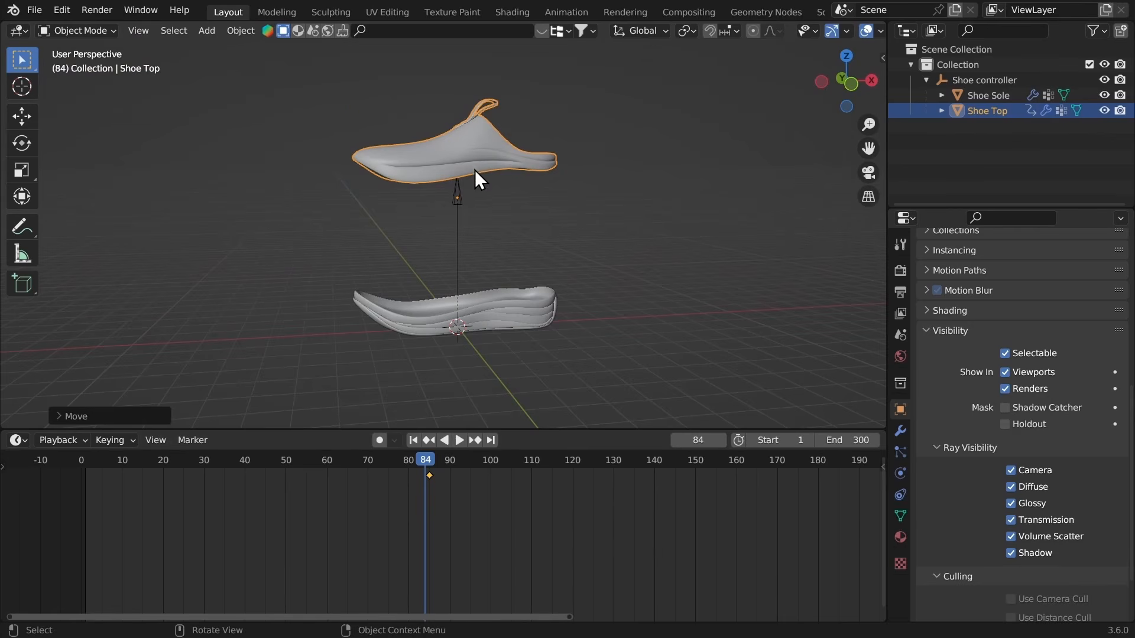
middle_drag(470, 197, 476, 235)
key(i)
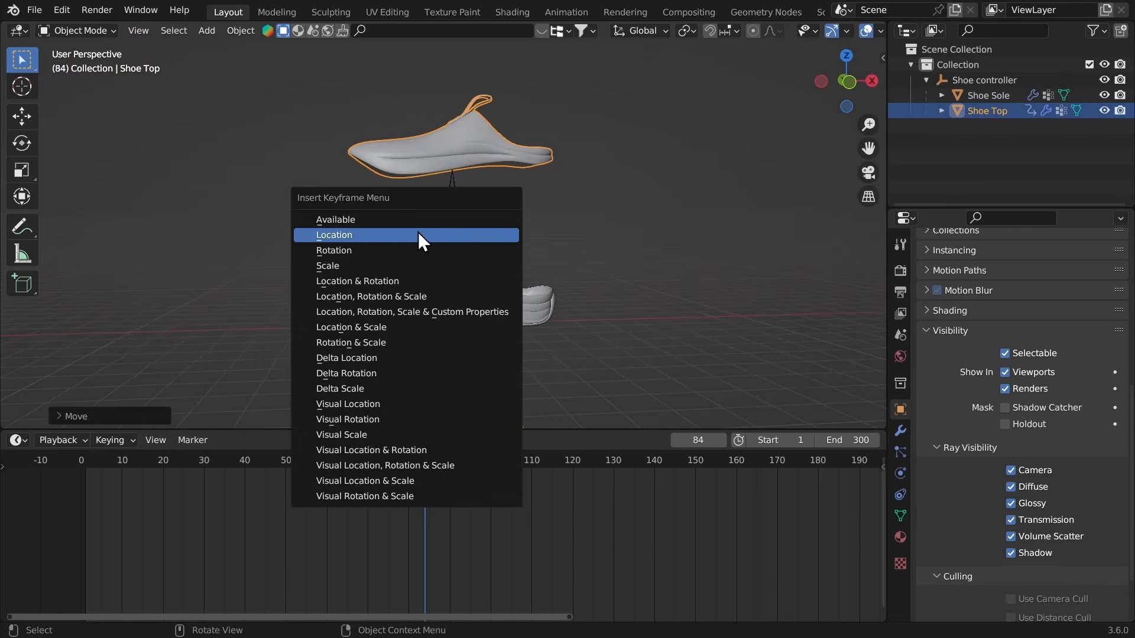
click(417, 234)
Step: At frame 85, keyframe the shoe top's Viewports and Renders visibility as enabled
click(428, 480)
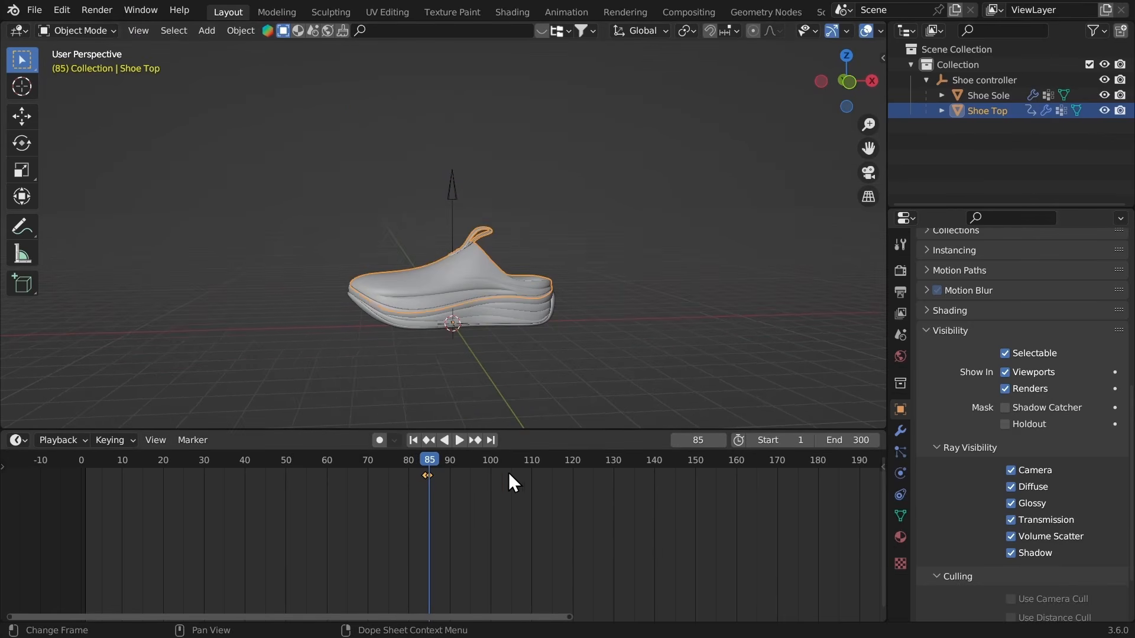
scroll(1016, 379, up, 2)
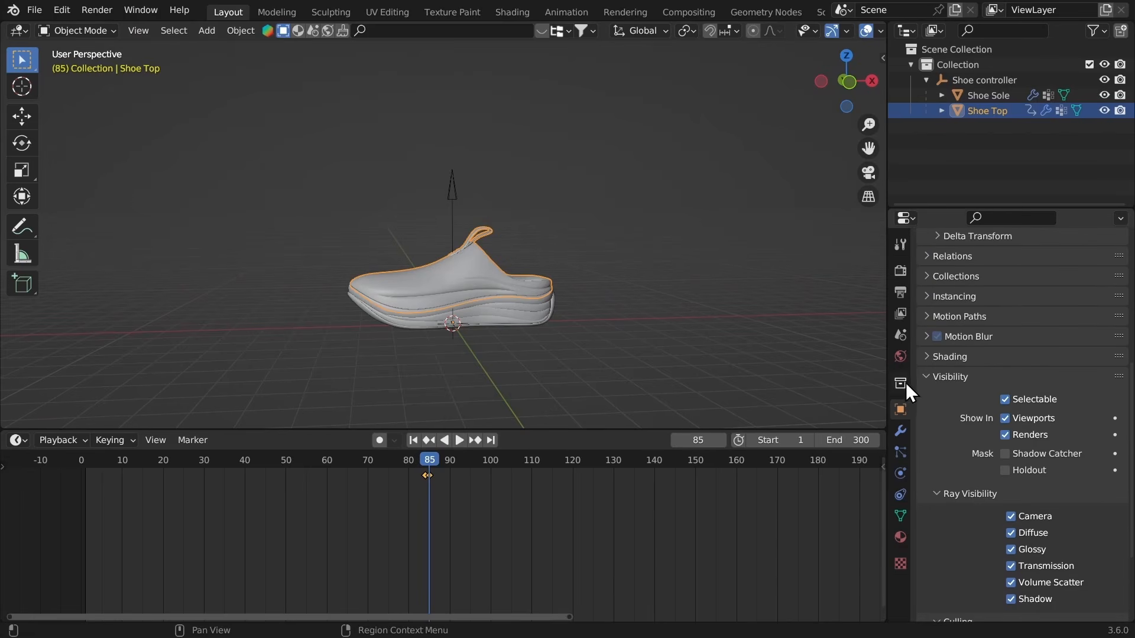
scroll(981, 560, up, 7)
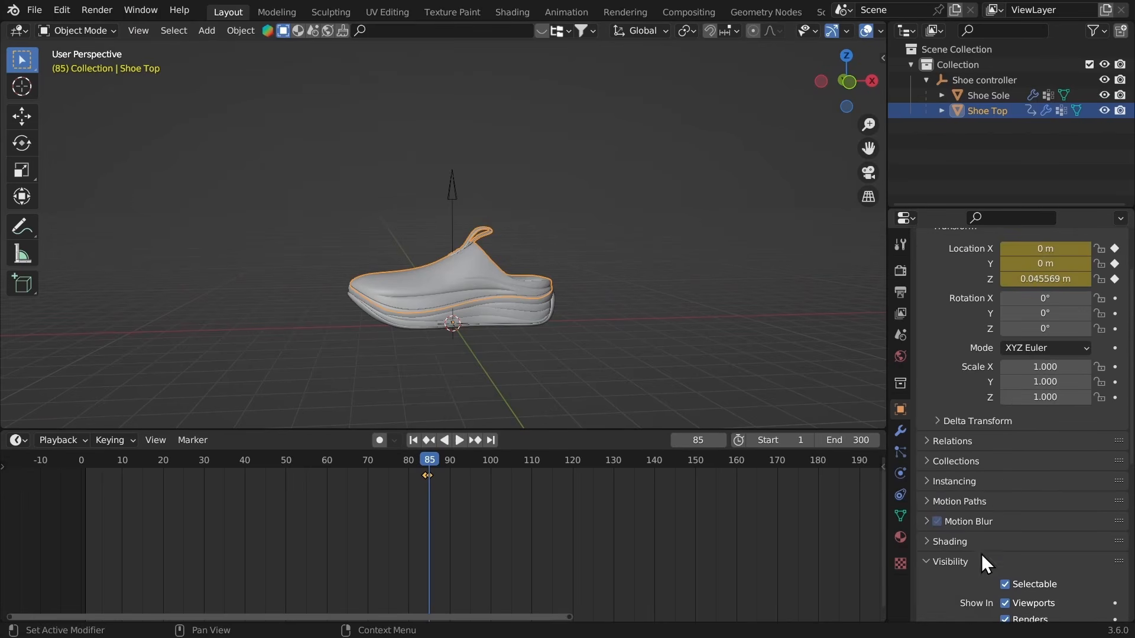
scroll(982, 558, down, 9)
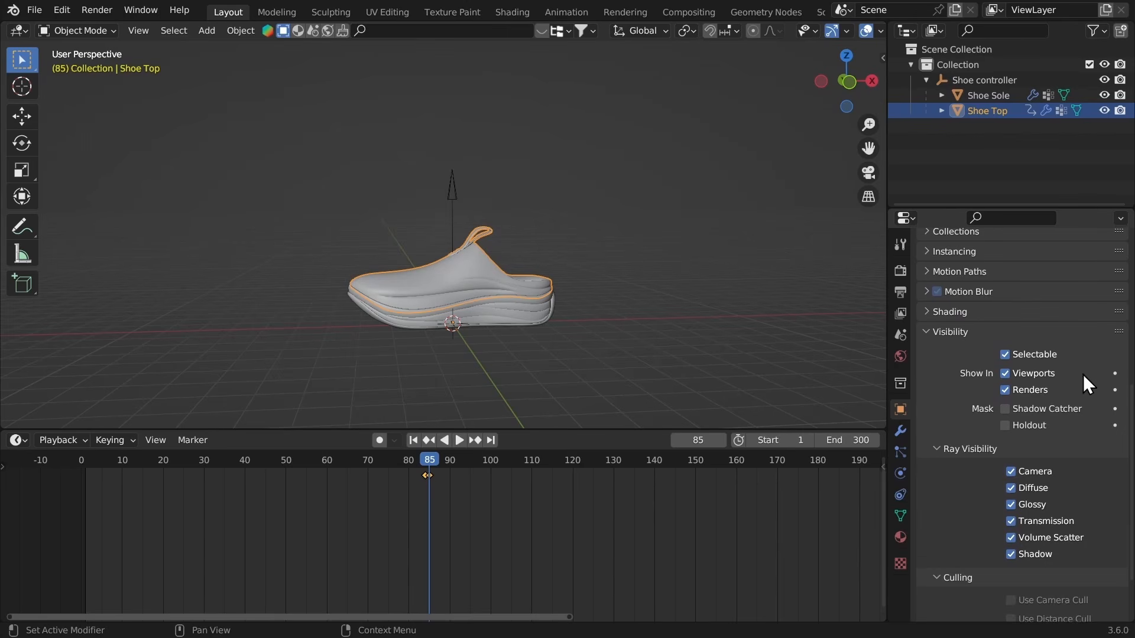
click(1114, 373)
click(1115, 390)
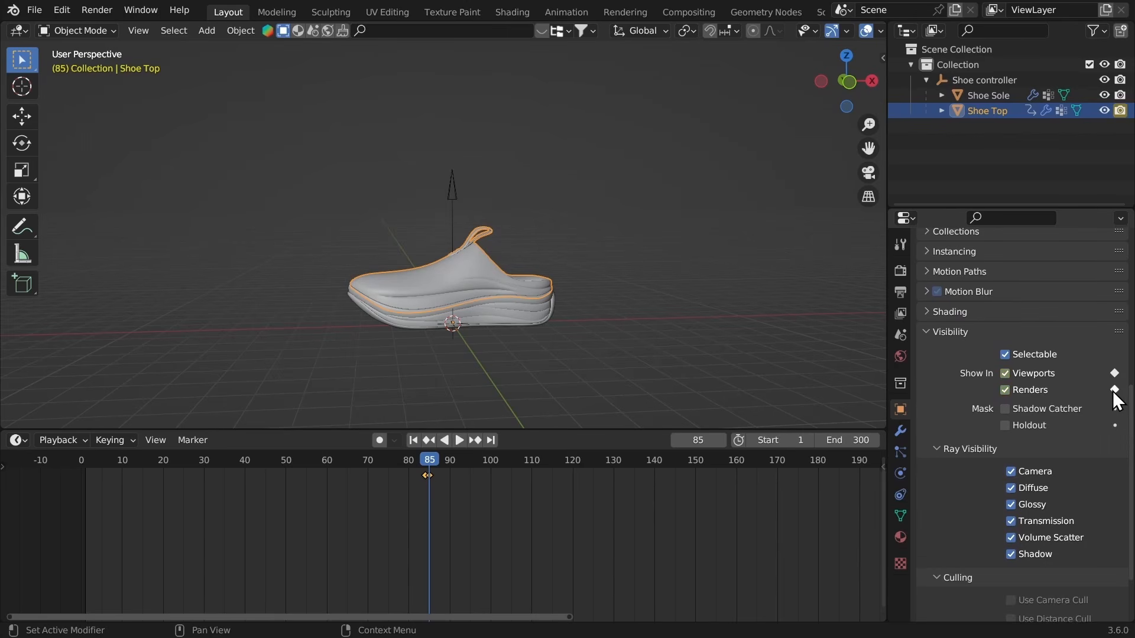
Step: At frame 84, disable the shoe top's Viewports and Renders visibility and keyframe both settings
key(Left)
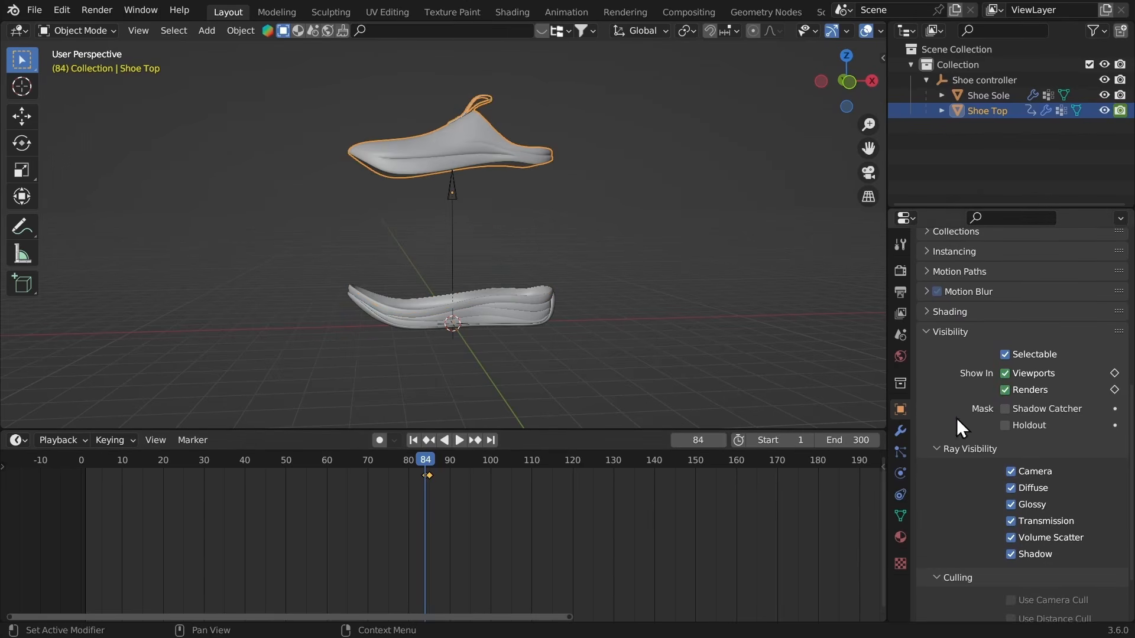
click(1018, 372)
click(1025, 389)
click(1115, 389)
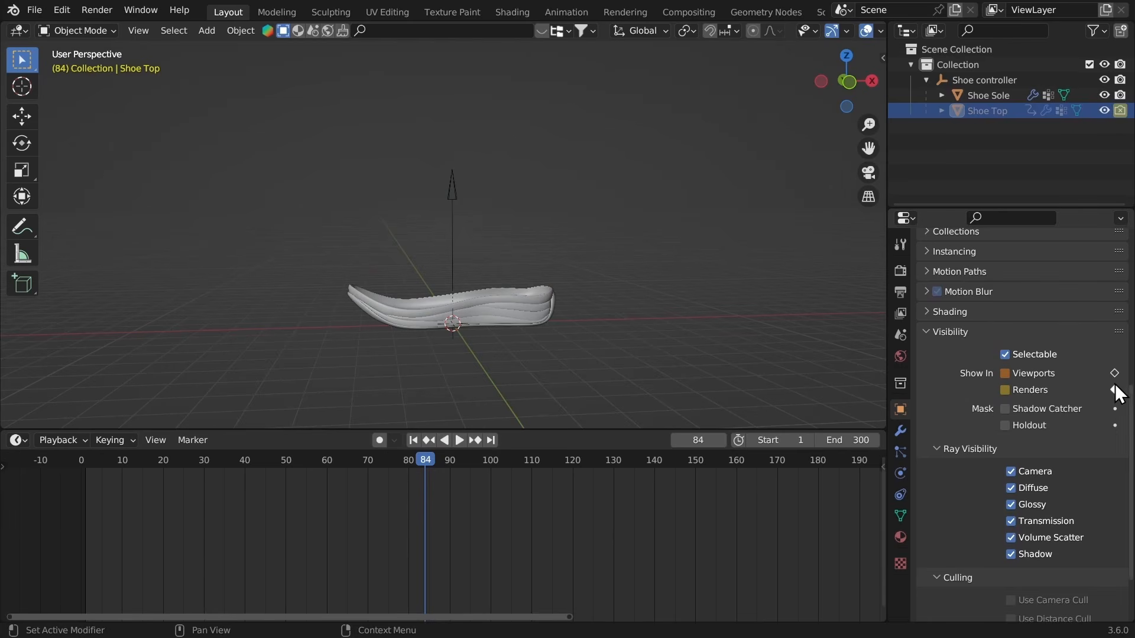
click(1115, 373)
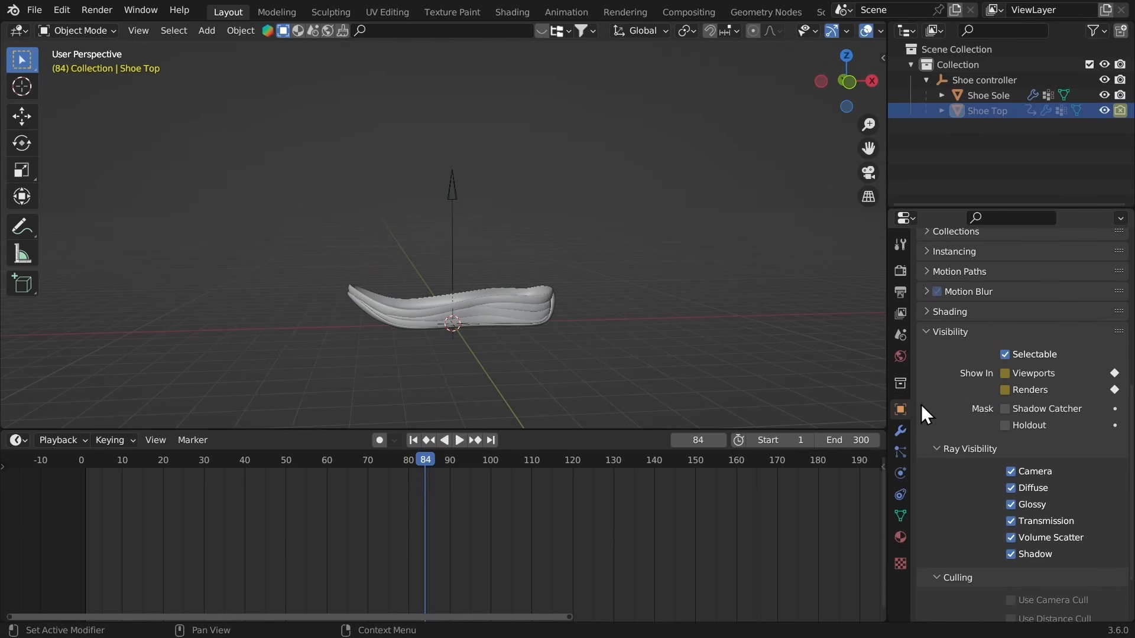
Step: Select the shoe sole and step between frames 84 and 85 to check the shoe top's visibility switch
middle_drag(449, 290, 512, 316)
click(513, 318)
scroll(512, 319, up, 3)
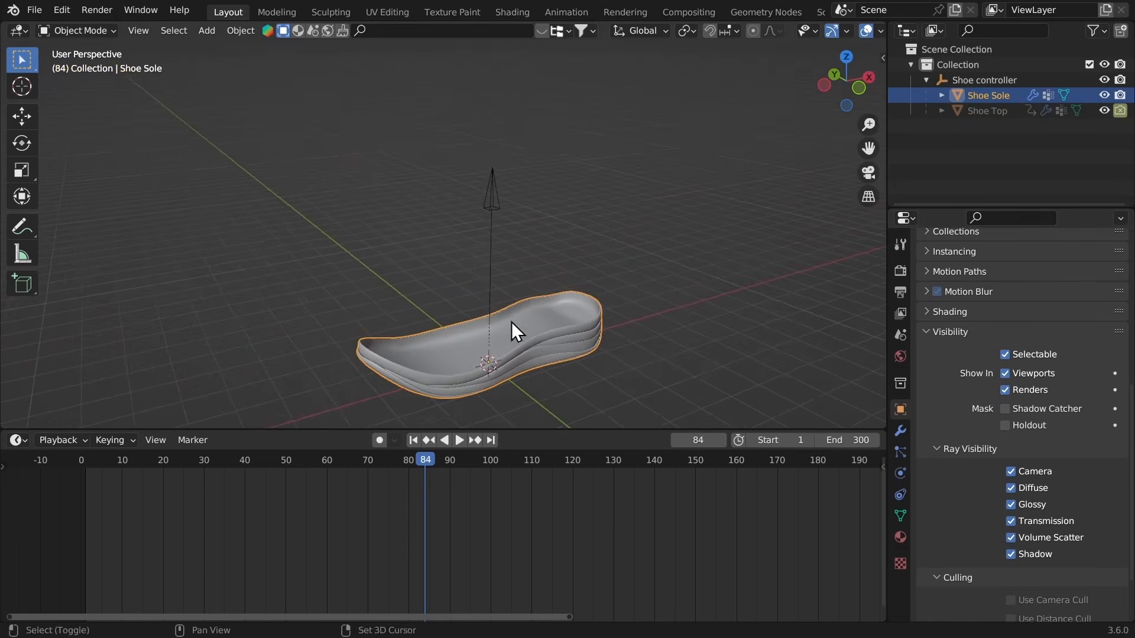
key(Right)
middle_drag(422, 317, 400, 308)
key(Left)
key(Right)
key(Left)
key(Right)
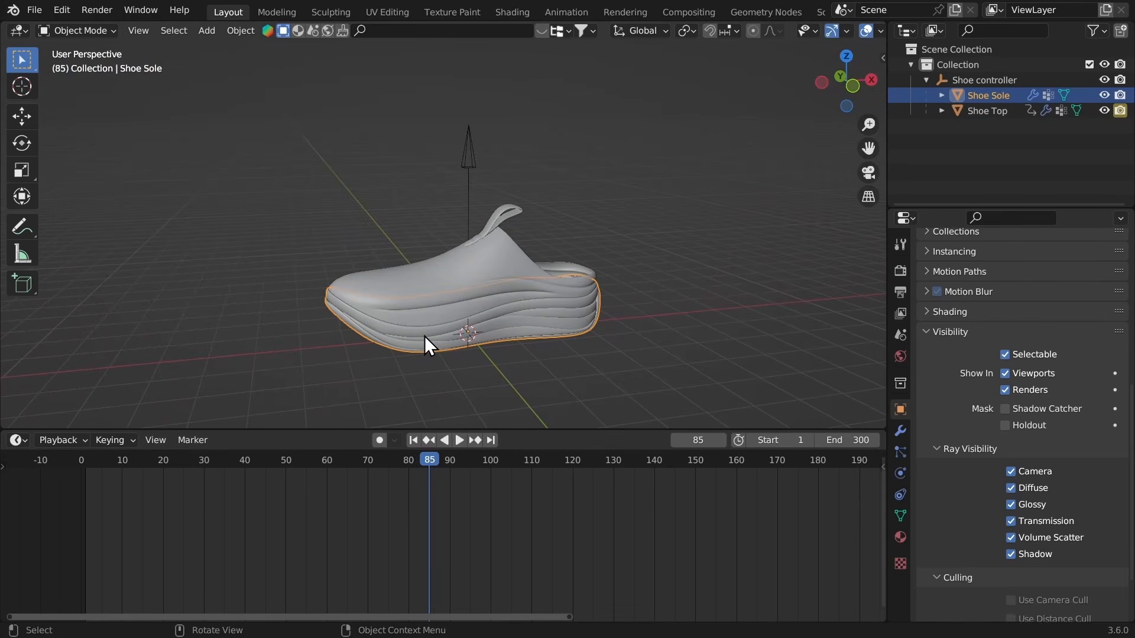
key(Left)
key(Right)
key(Left)
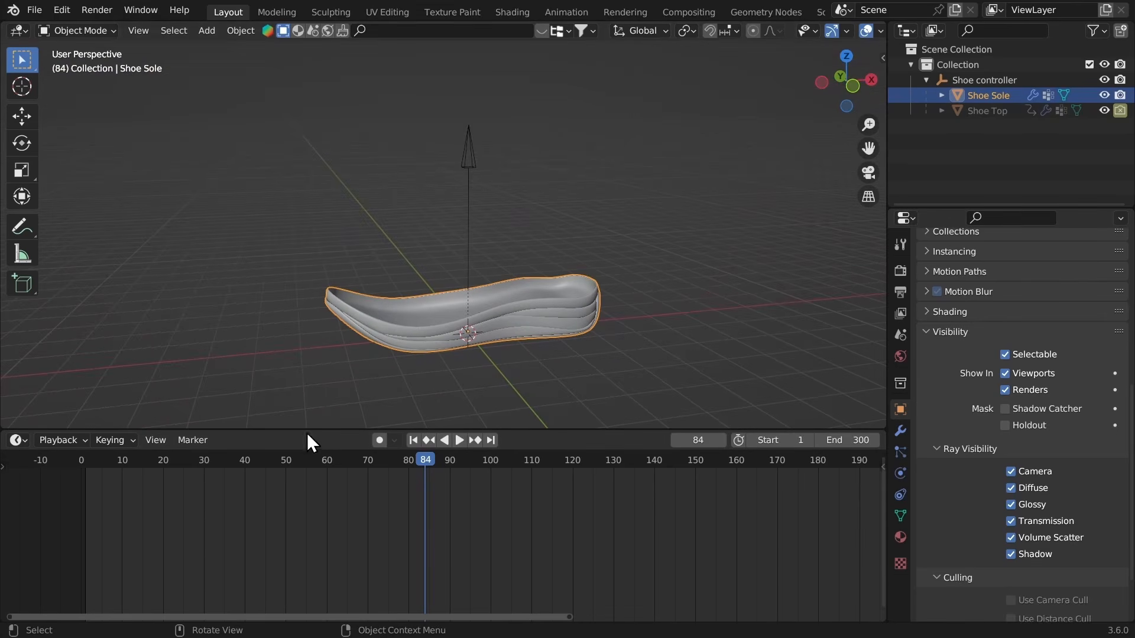
middle_drag(331, 355, 337, 329)
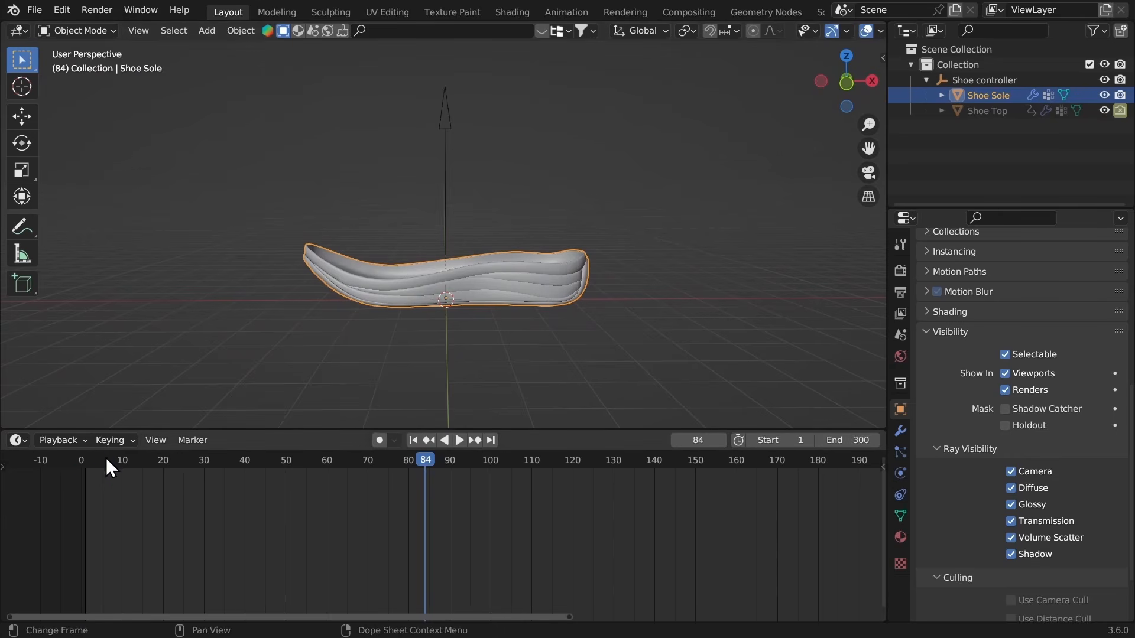
Step: Return to frame 1 and add Collision physics to the shoe sole
mouse_move(105, 457)
mouse_down()
mouse_move(80, 453)
mouse_move(90, 456)
mouse_up()
middle_drag(485, 260, 502, 207)
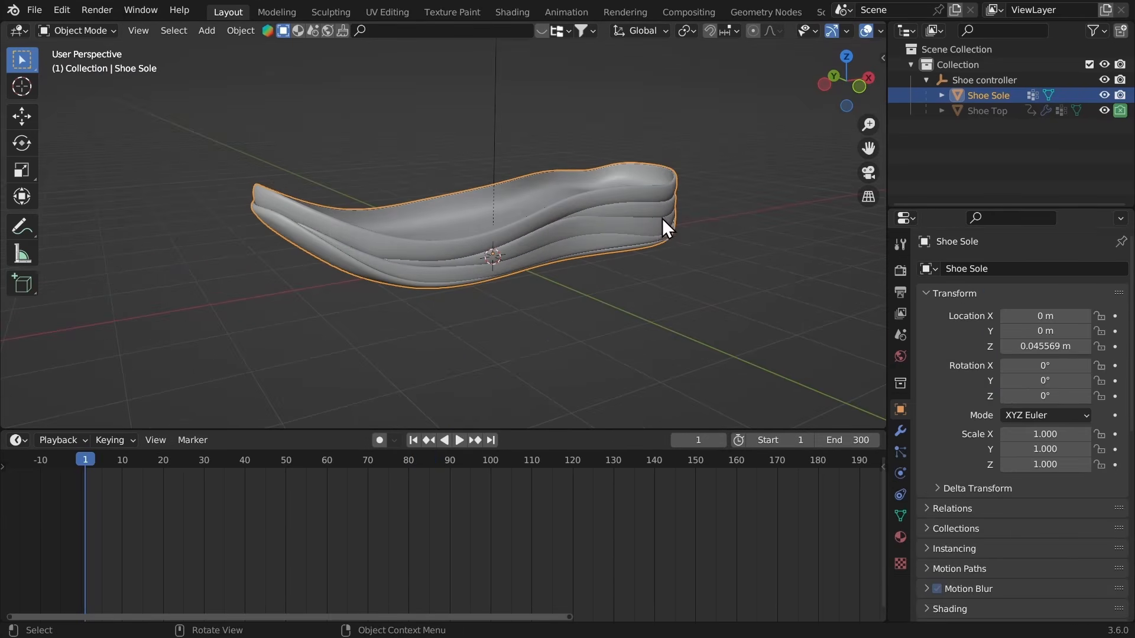
click(900, 472)
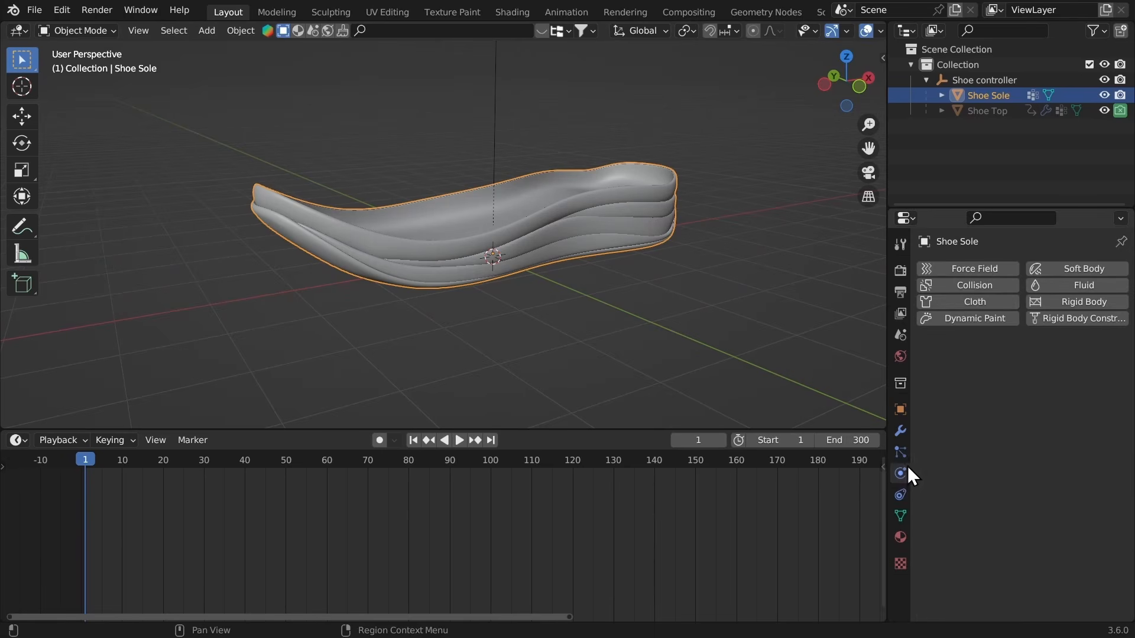
click(961, 285)
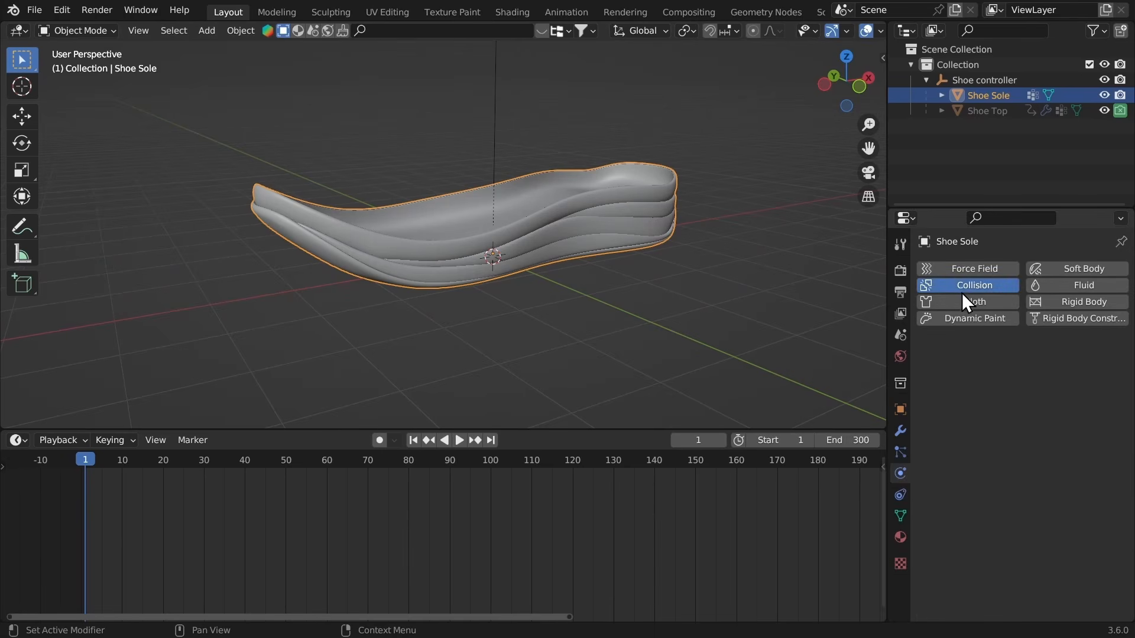
Step: Set the sole's Softbody & Cloth collision friction to 0 and collapse the Particle and Softbody & Cloth settings
scroll(934, 485, down, 2)
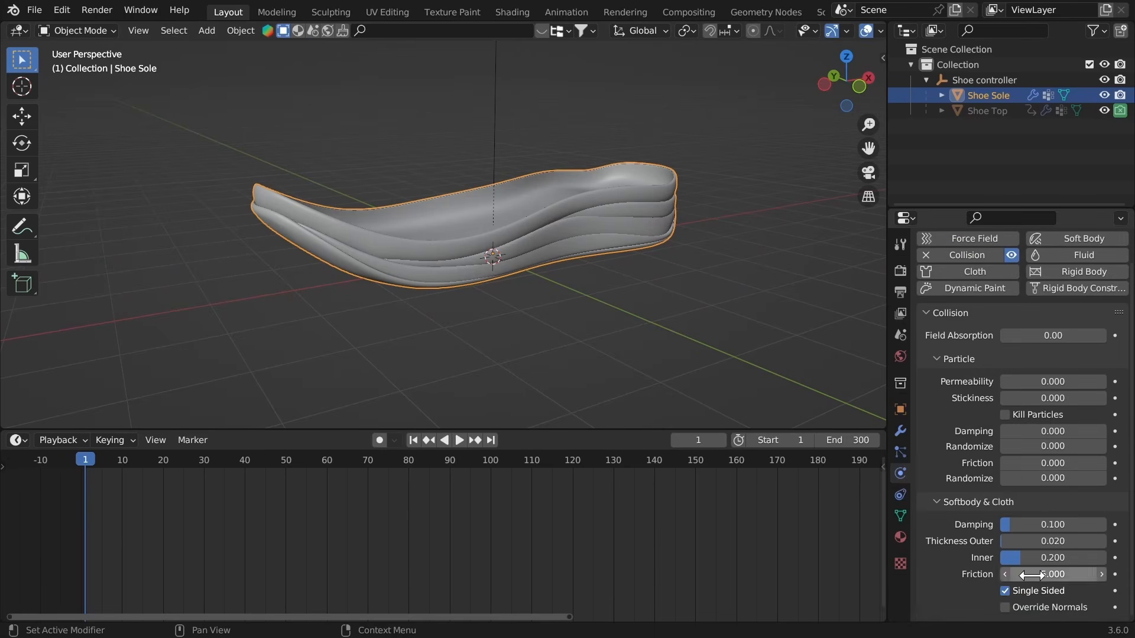
click(1032, 575)
text(0)
key(Return)
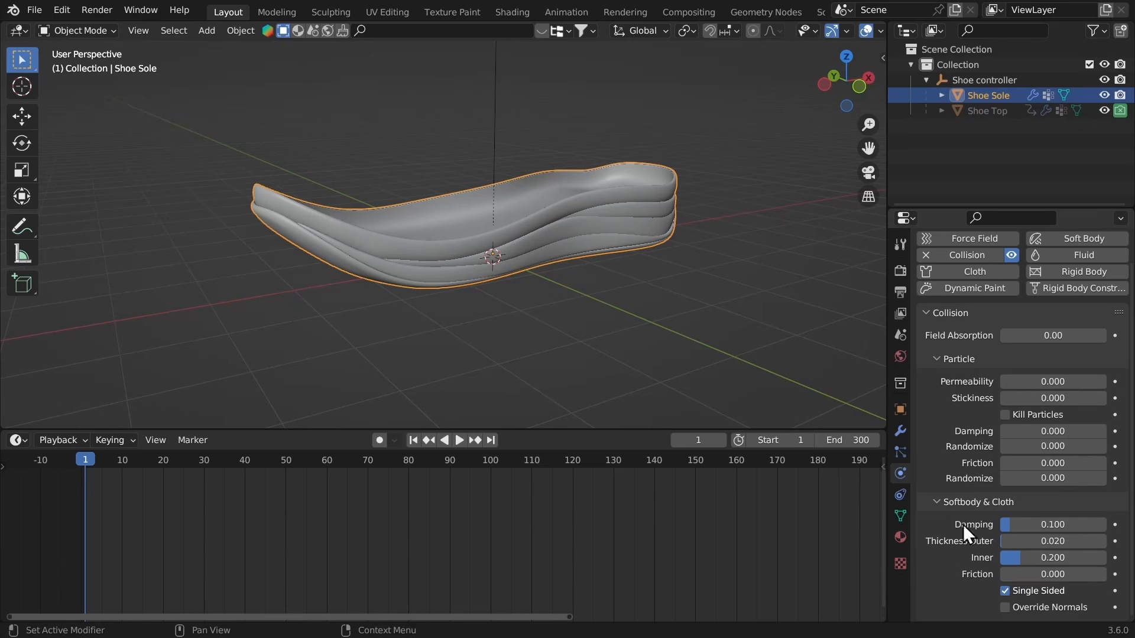
scroll(973, 487, up, 1)
click(940, 389)
click(941, 389)
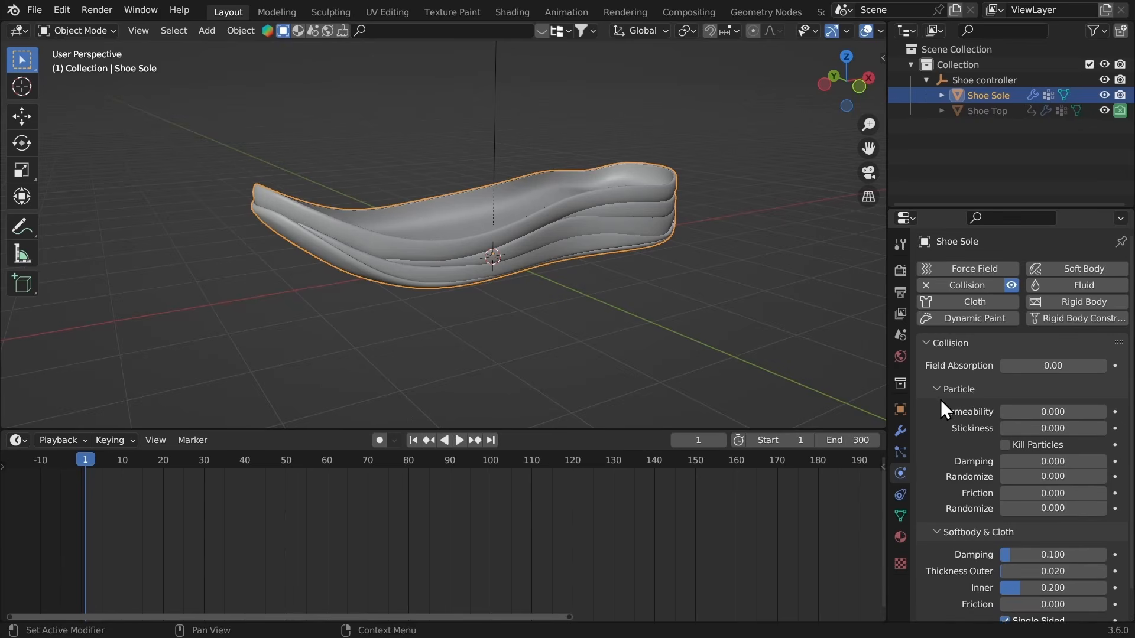
click(939, 388)
click(938, 407)
middle_drag(664, 250, 414, 278)
mouse_move(413, 278)
ctrl+middle_down()
mouse_move(389, 168)
mouse_move(424, 293)
ctrl+middle_up()
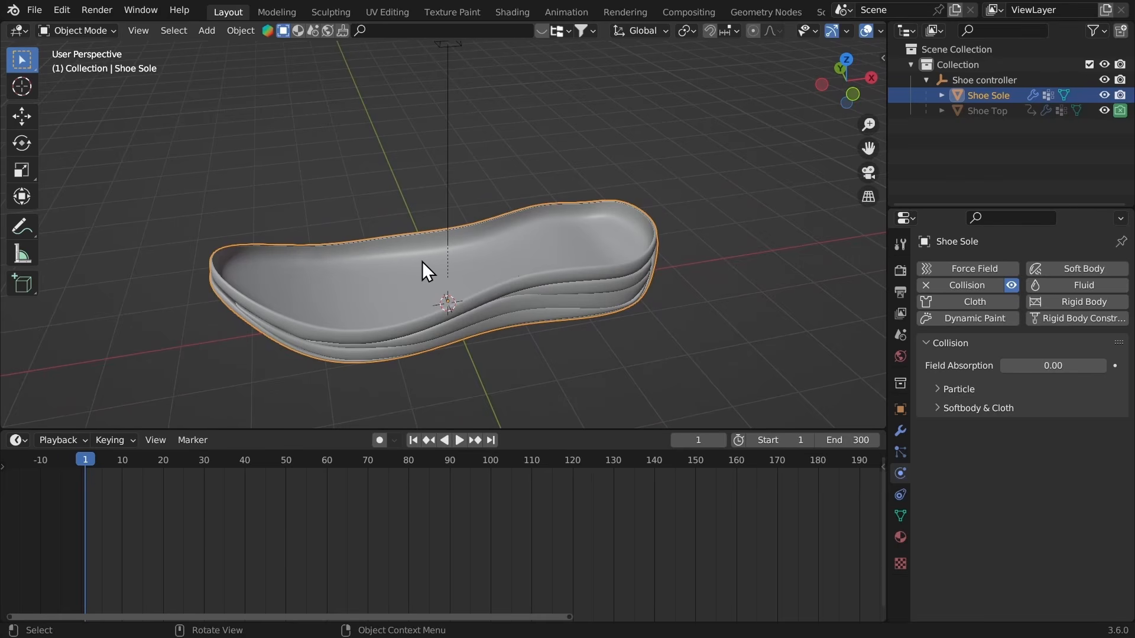
middle_drag(509, 324, 426, 210)
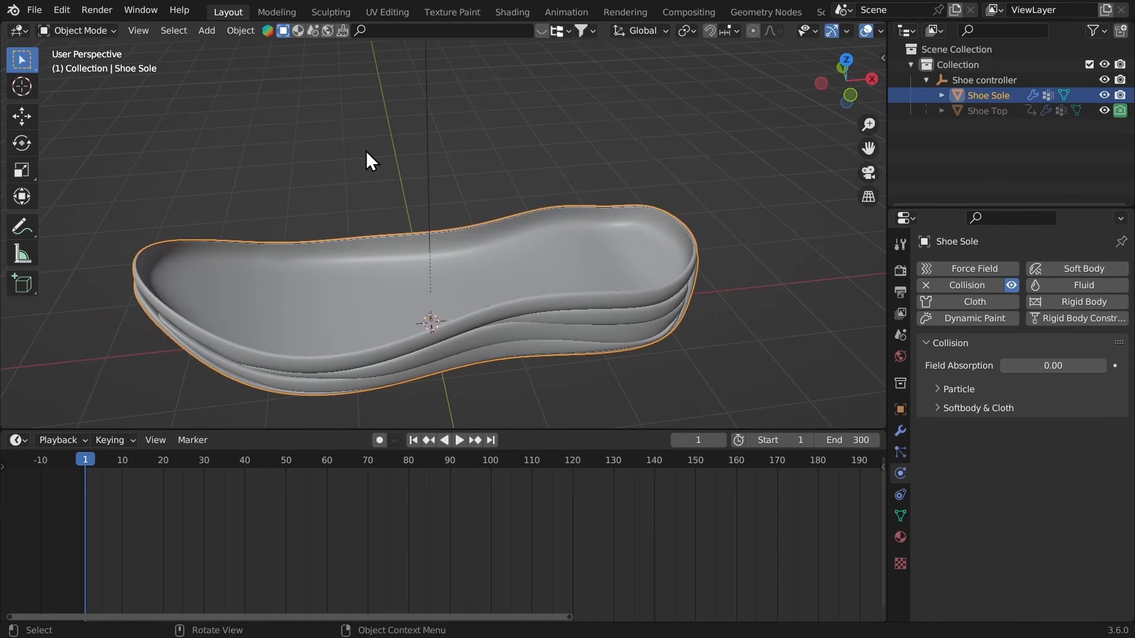
key(shift+a)
mouse_move(360, 112)
middle_drag(445, 272, 539, 224)
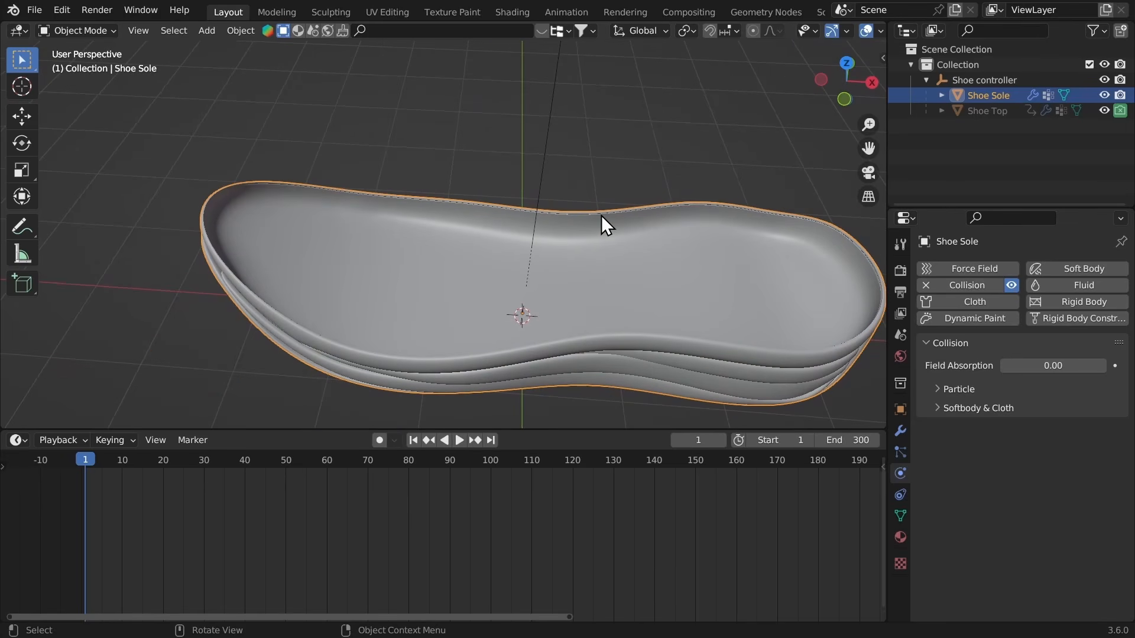
Step: In Edit Mode with face selection, select the face loop around the edge of the shoe sole's inner floor and hide it
ctrl+middle_drag(601, 215, 470, 190)
key(Tab)
key(3)
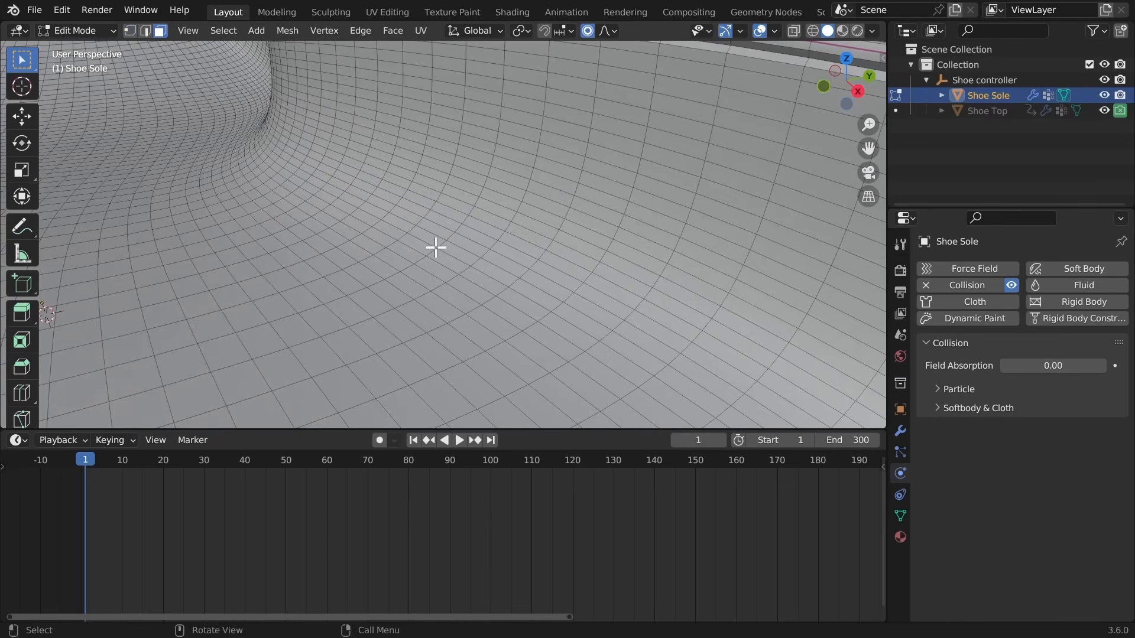
alt+click(440, 244)
scroll(439, 242, down, 1)
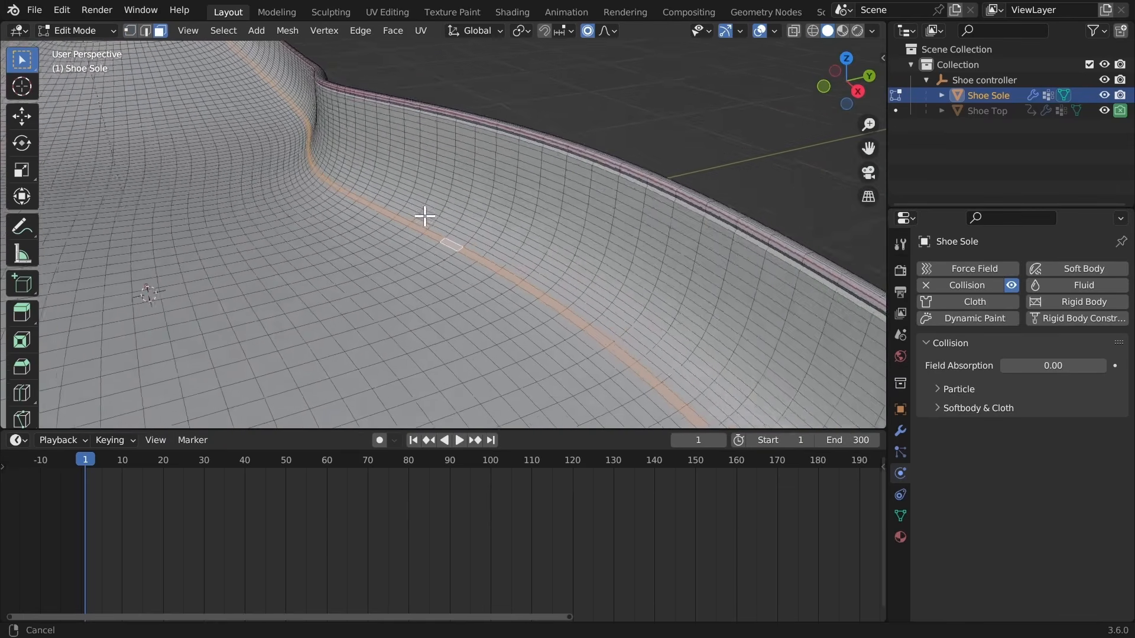
mouse_move(455, 254)
ctrl+middle_down()
mouse_move(455, 280)
mouse_move(443, 264)
ctrl+middle_up()
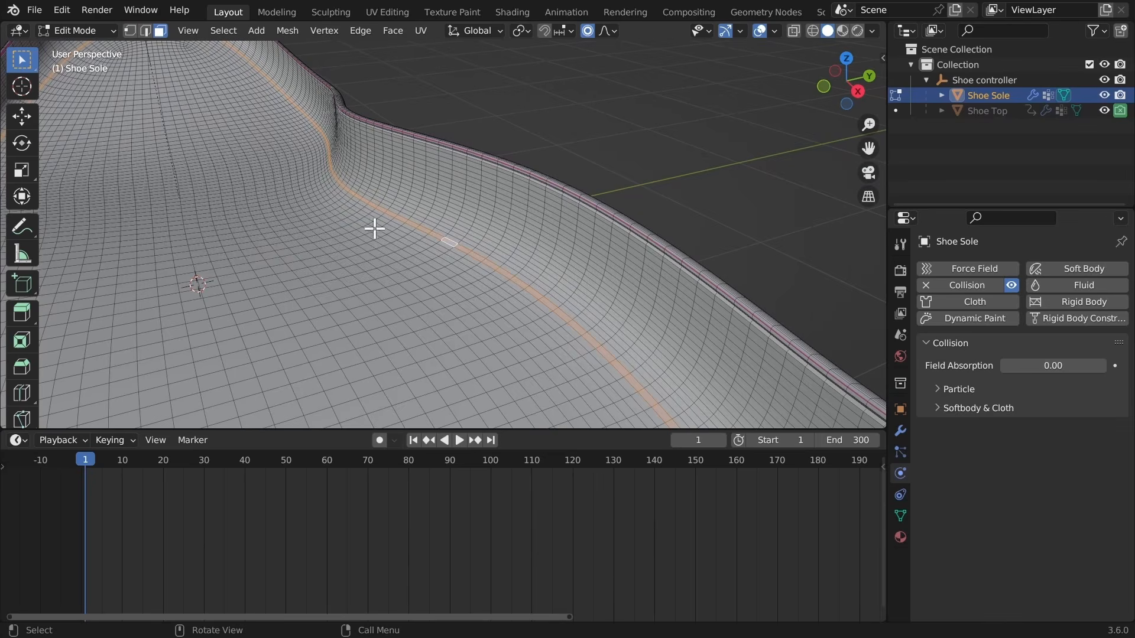
key(h)
ctrl+middle_drag(376, 227, 384, 282)
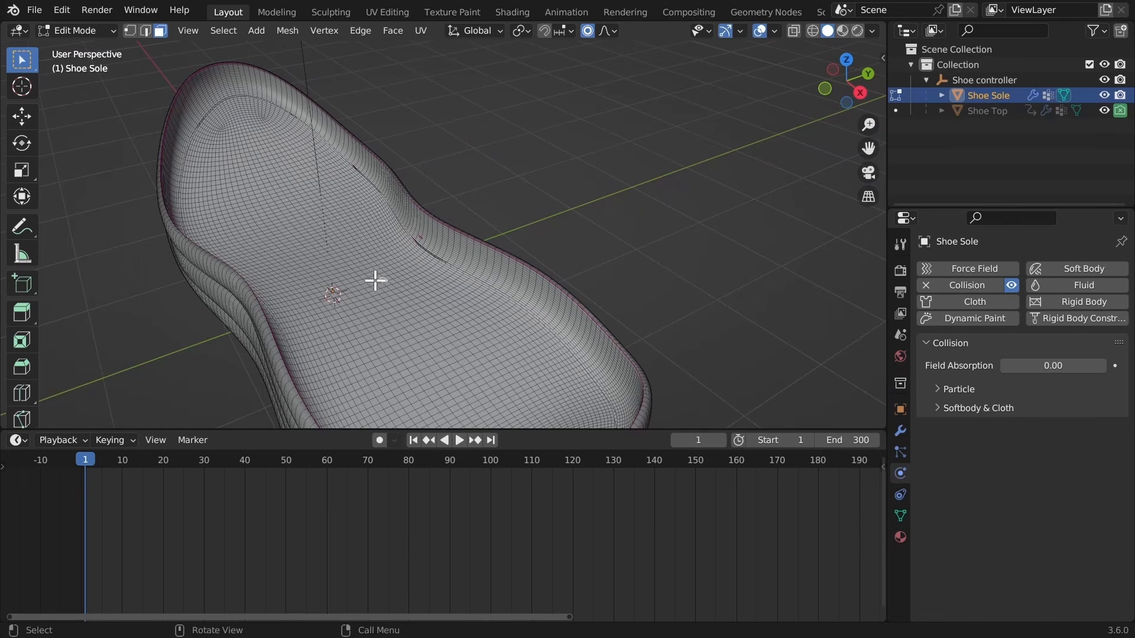
Step: Select the linked faces of the sole's inner floor, duplicate them in place and separate the copy into its own object
key(l)
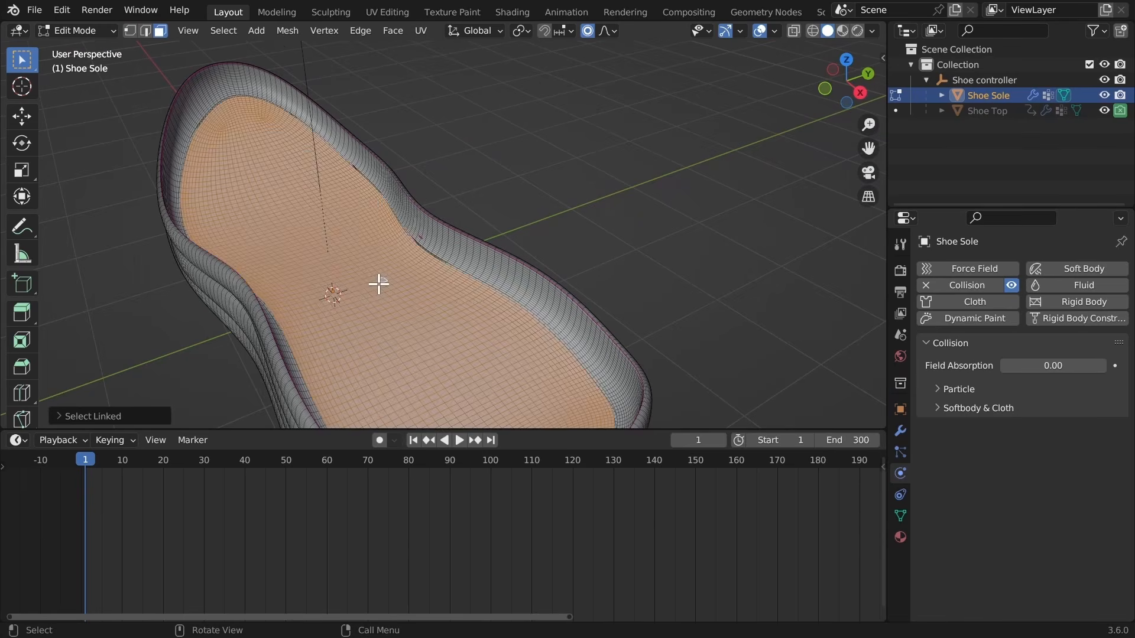
middle_drag(380, 284, 487, 215)
scroll(555, 276, up, 1)
key(g)
right_click(544, 260)
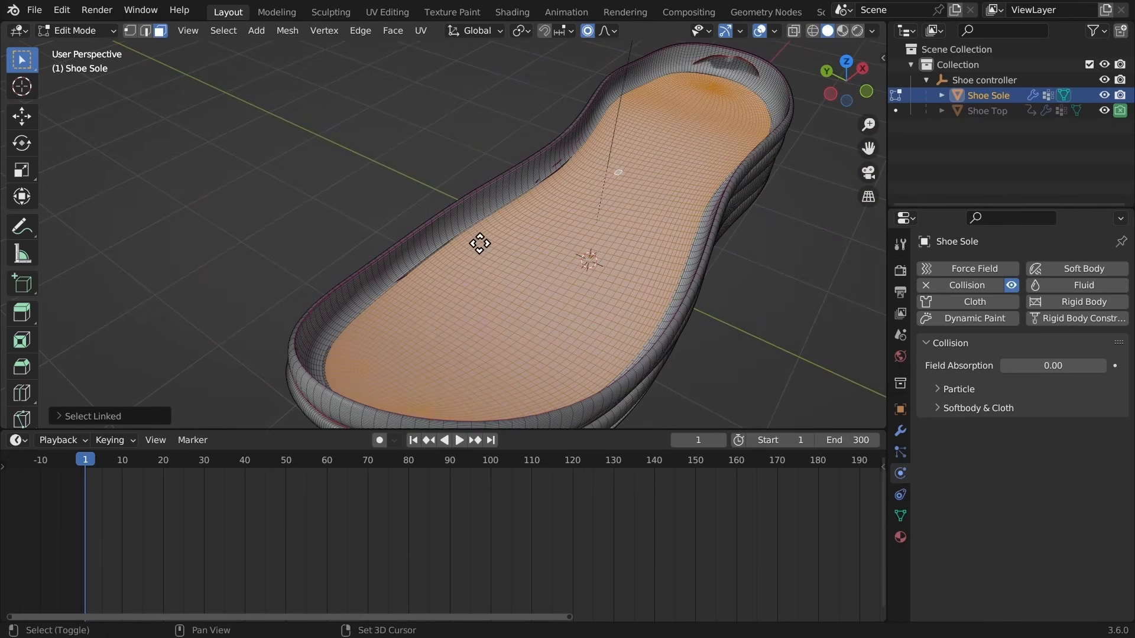
key(g)
click(474, 236)
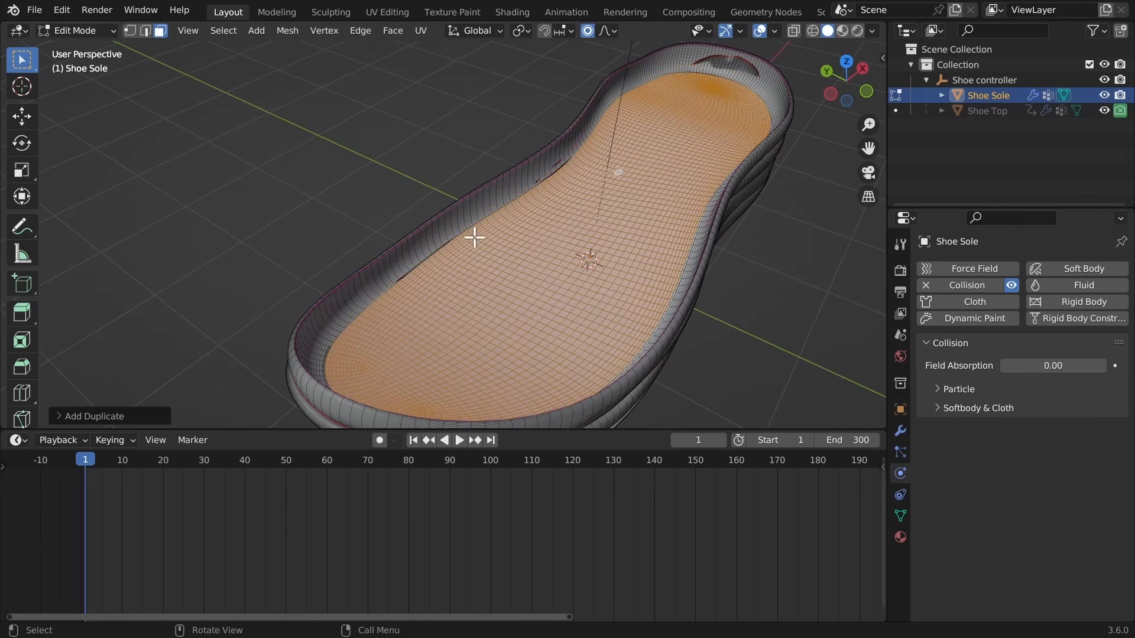
key(p)
click(463, 235)
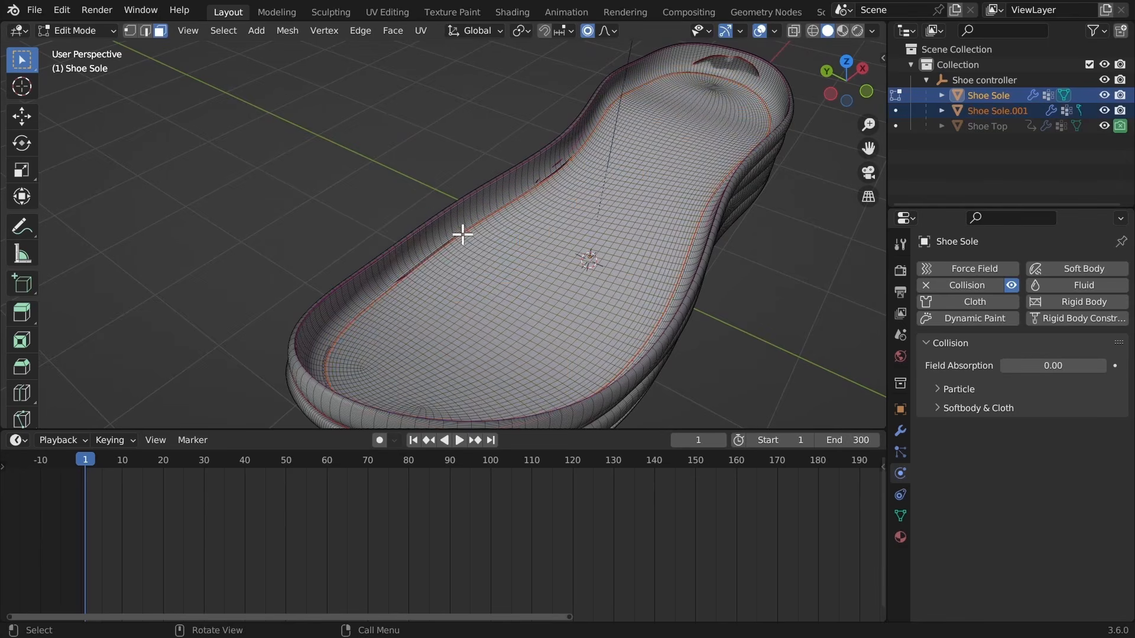
Step: Return to Object Mode and select the separated inner floor surface
key(Tab)
click(430, 218)
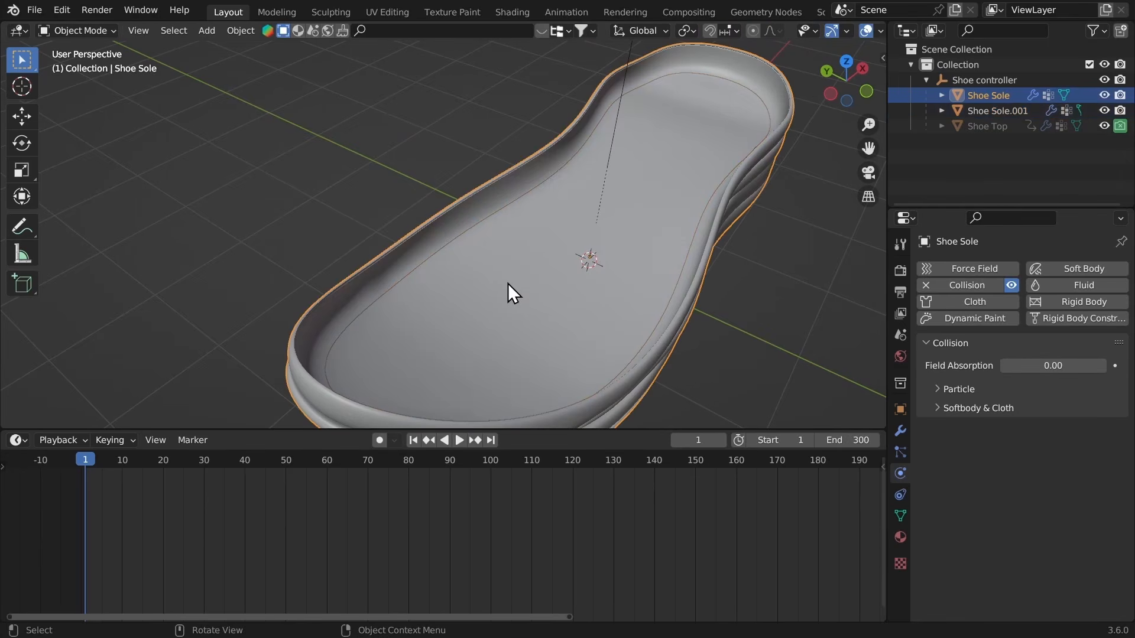
click(508, 283)
middle_drag(508, 282, 473, 246)
ctrl+middle_drag(473, 246, 478, 289)
key(g)
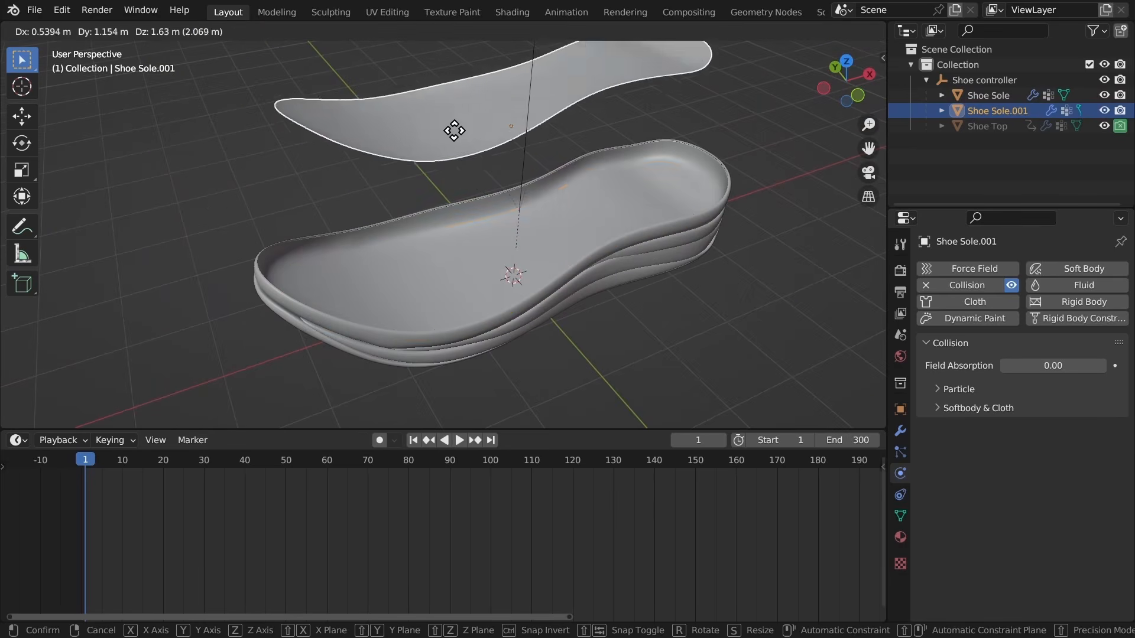
right_click(466, 192)
right_click(469, 208)
middle_drag(622, 268, 487, 255)
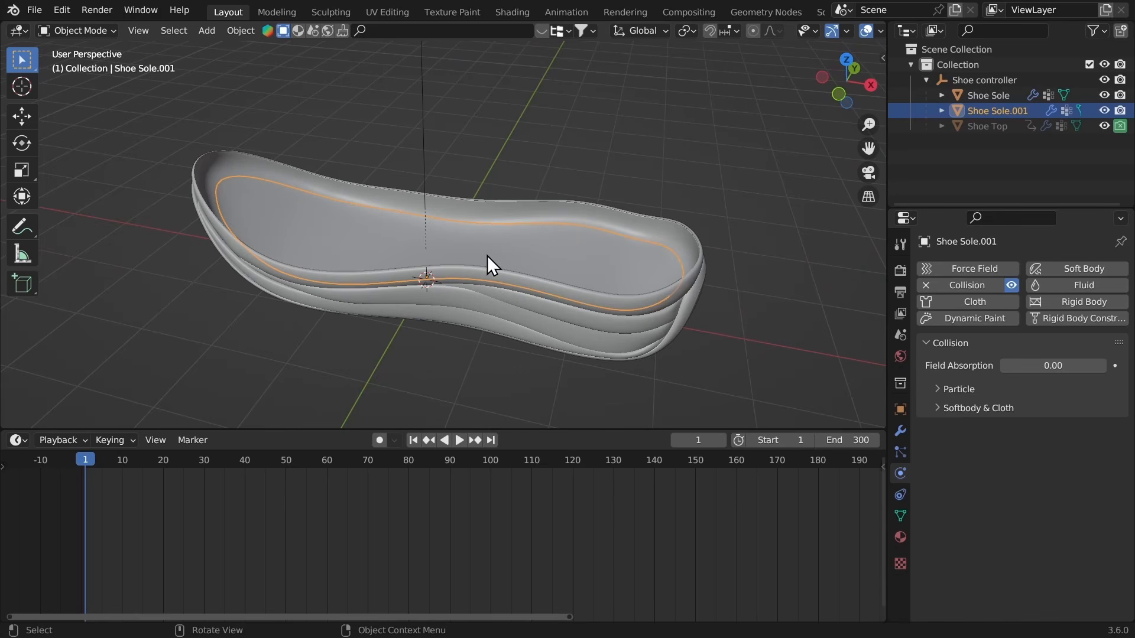
Step: Clear the separated surface's parent while keeping its transformation
mouse_move(487, 255)
middle_down()
mouse_move(498, 267)
mouse_move(475, 239)
middle_up()
key(alt+p)
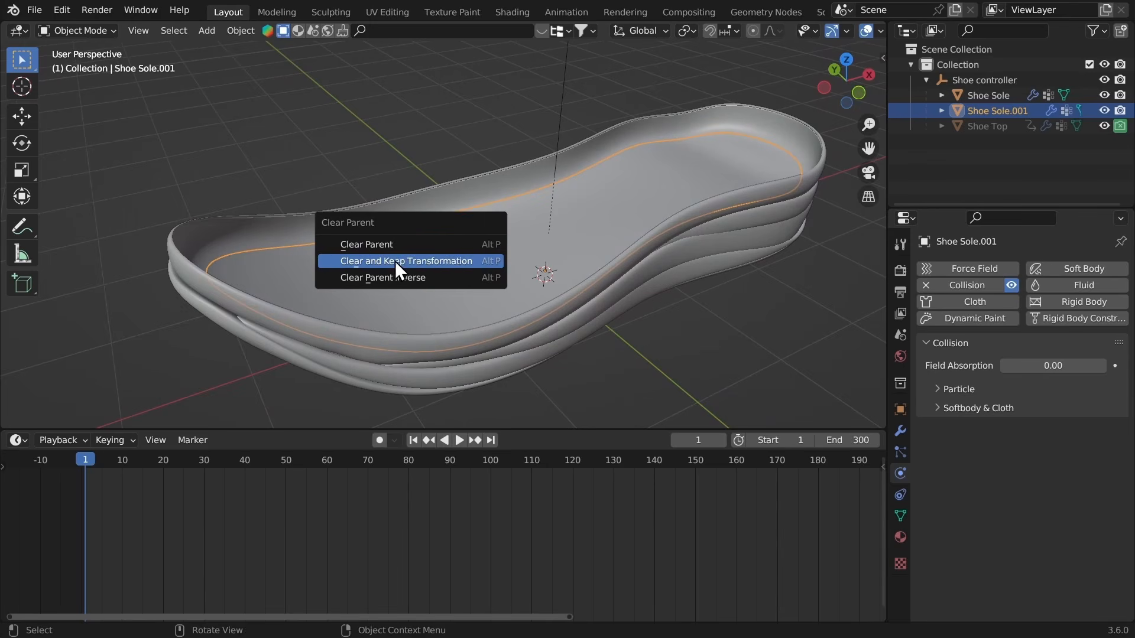
click(435, 260)
scroll(502, 240, down, 3)
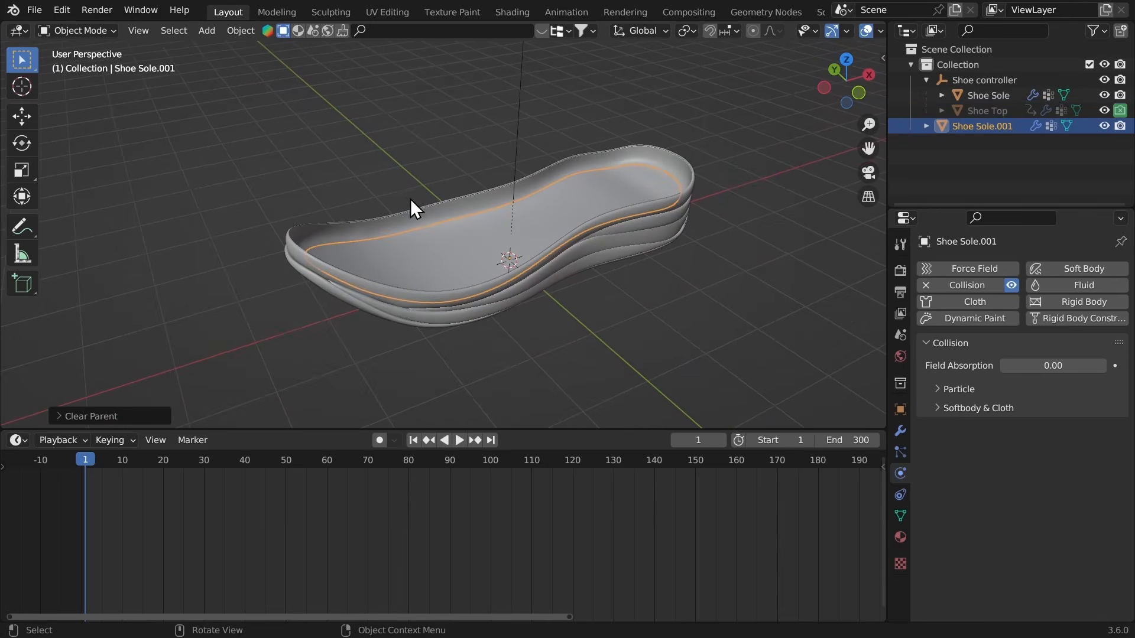
Step: Move the separated surface to a new collection named "Bubbles simulation"
key(m)
click(361, 183)
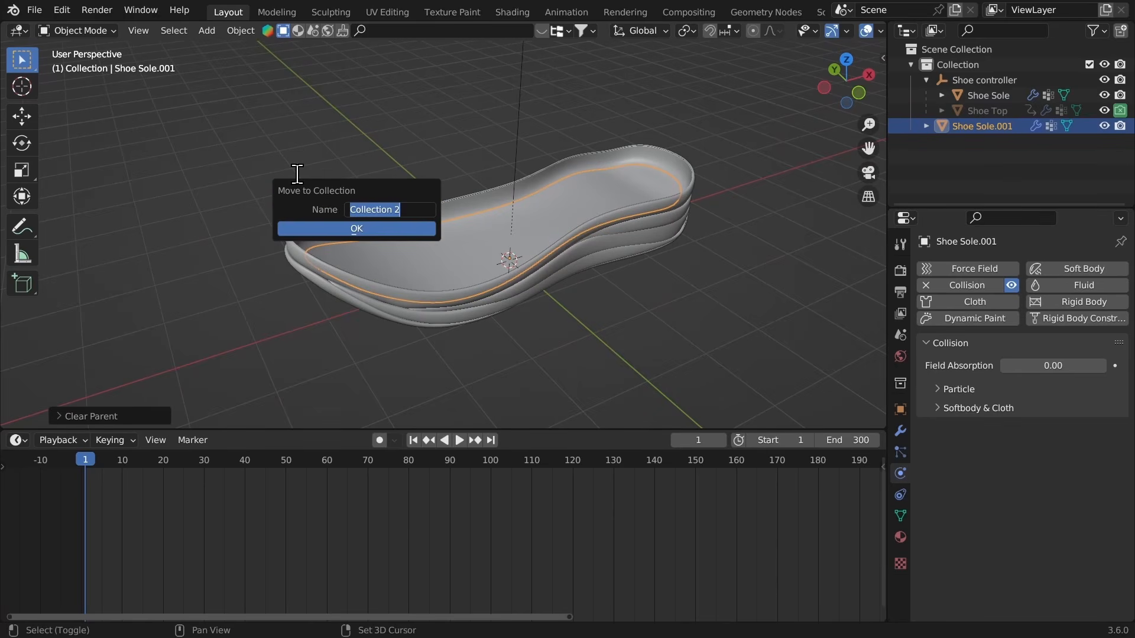
text(Bubbles simula)
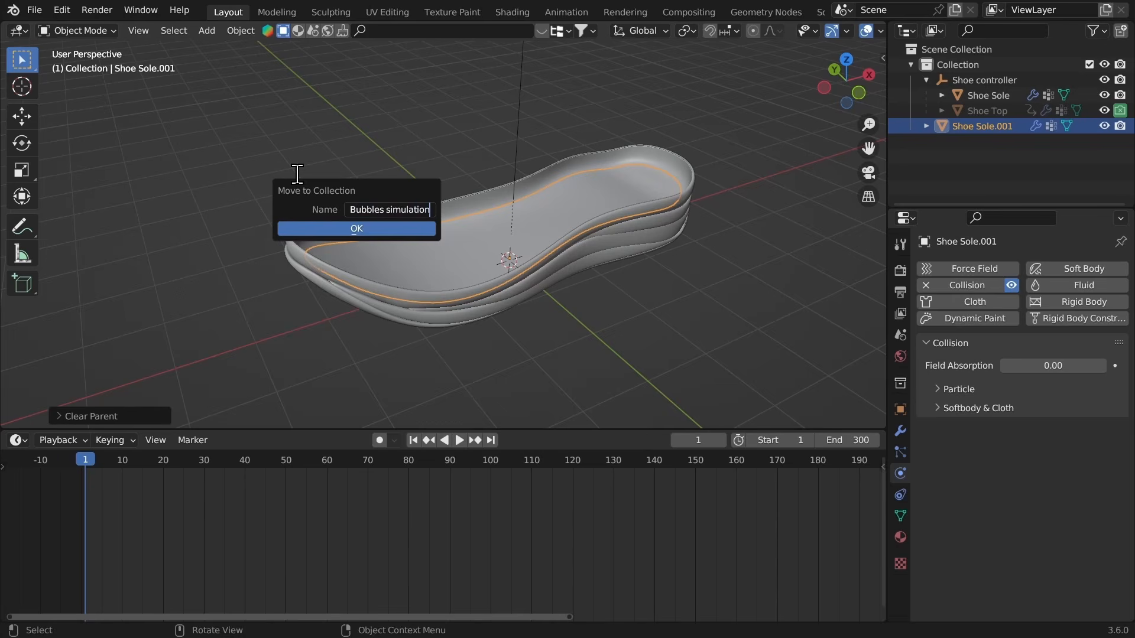
key(Return)
key(Return)
scroll(541, 197, up, 1)
middle_drag(546, 197, 530, 187)
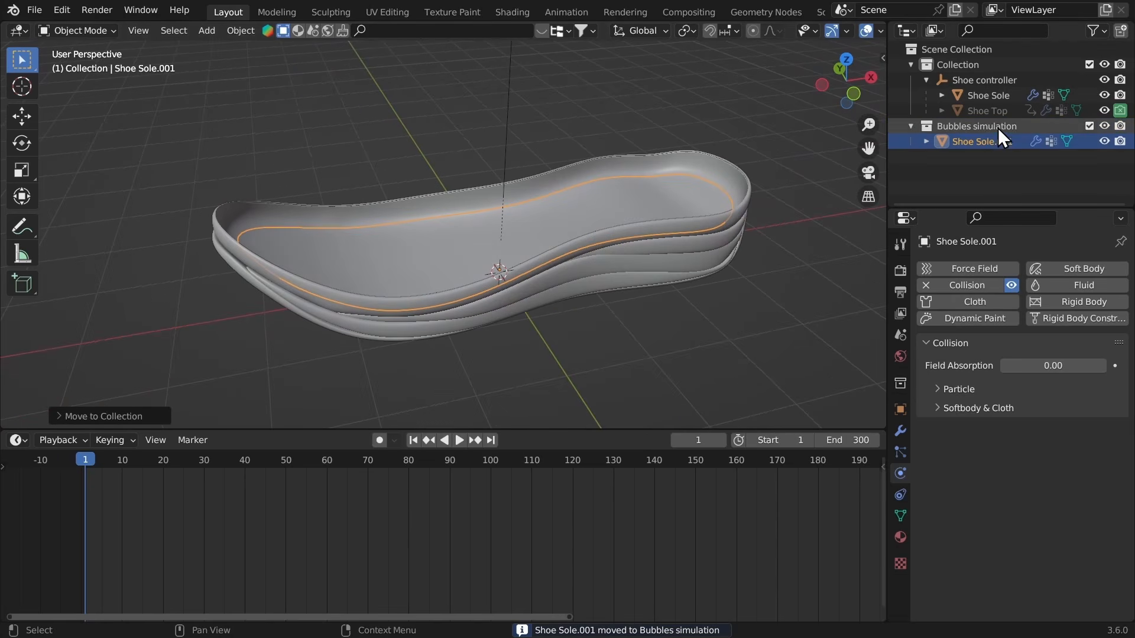
Step: Rename the separated surface object to "Bubbles First"
click(995, 145)
double_click(995, 146)
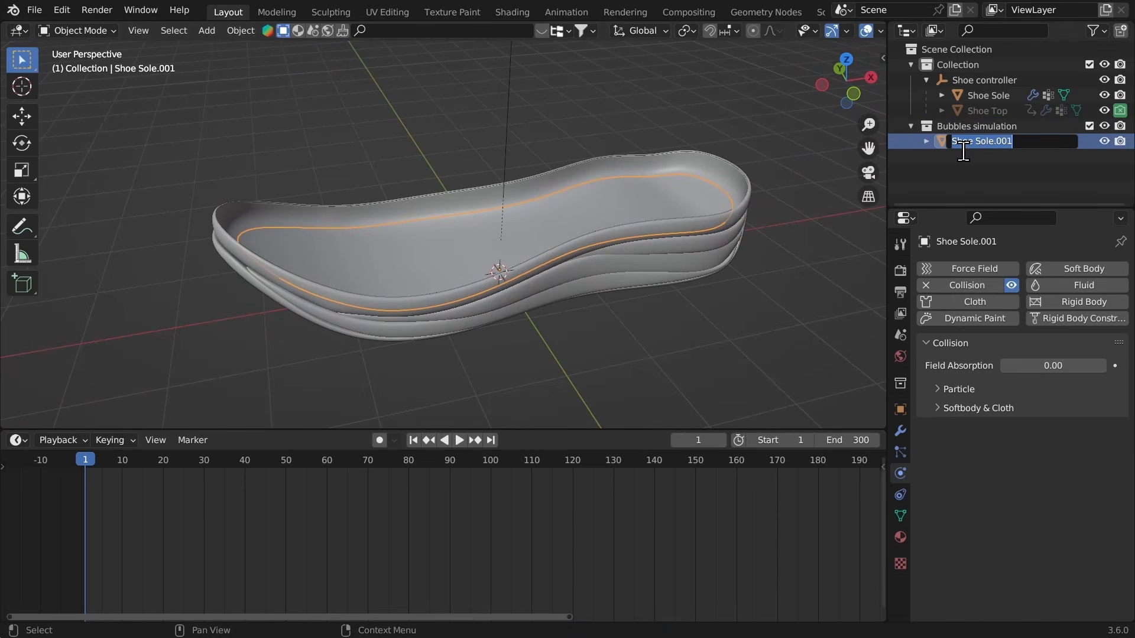
text(Bubbles First)
key(Return)
scroll(587, 243, down, 2)
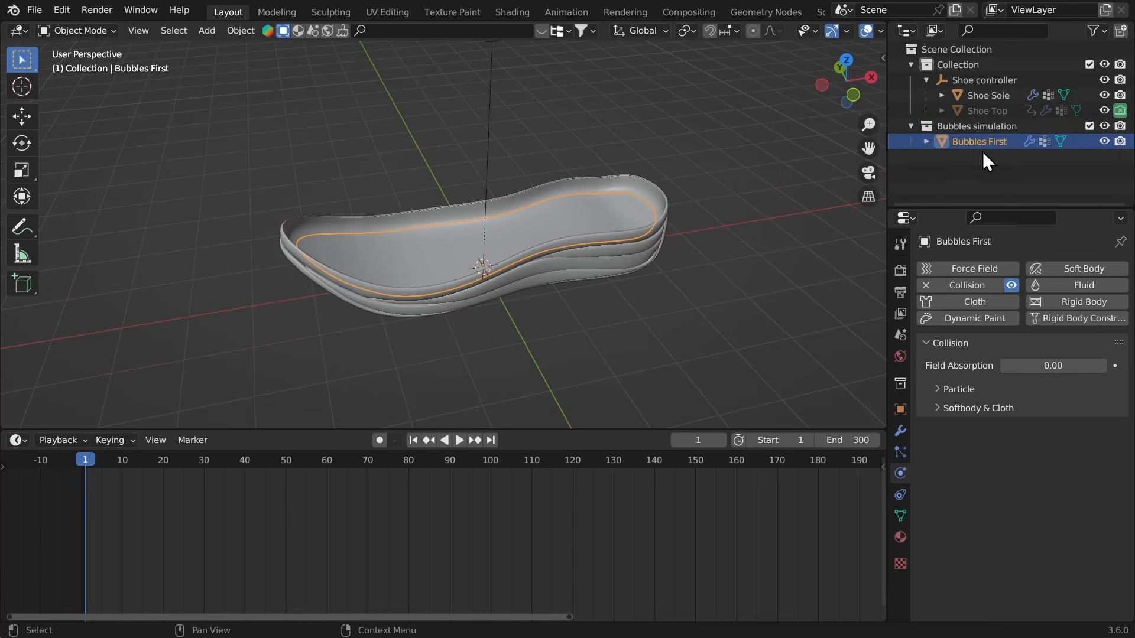
Step: Enlarge the timeline area and switch it to the Geometry Node Editor
scroll(605, 279, up, 2)
drag(272, 418, 253, 260)
click(18, 270)
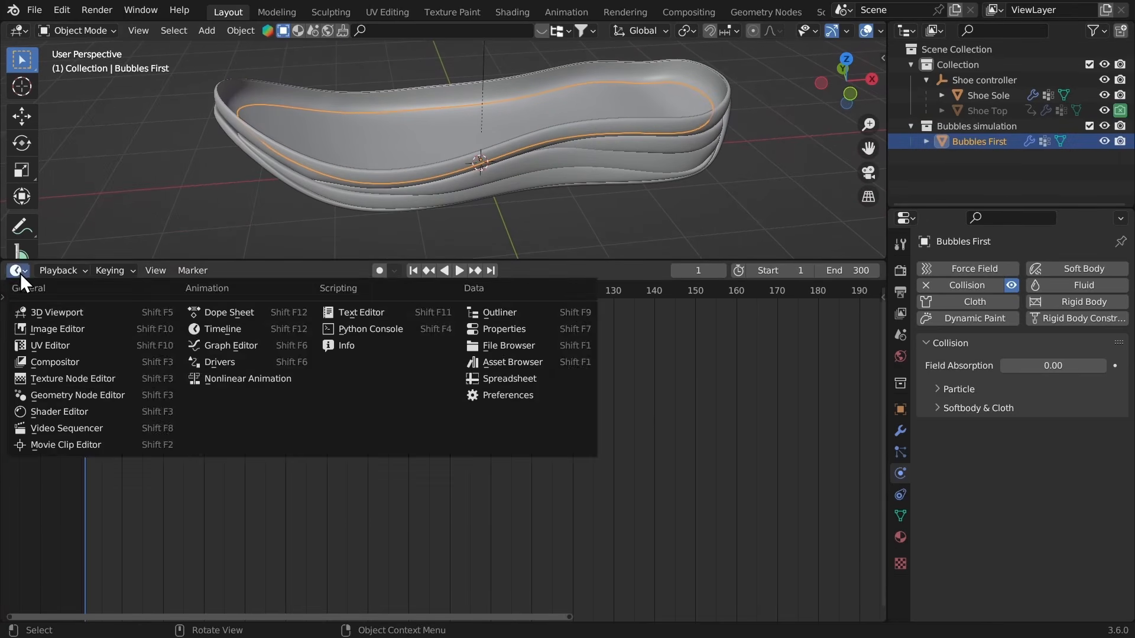
click(77, 390)
key(n)
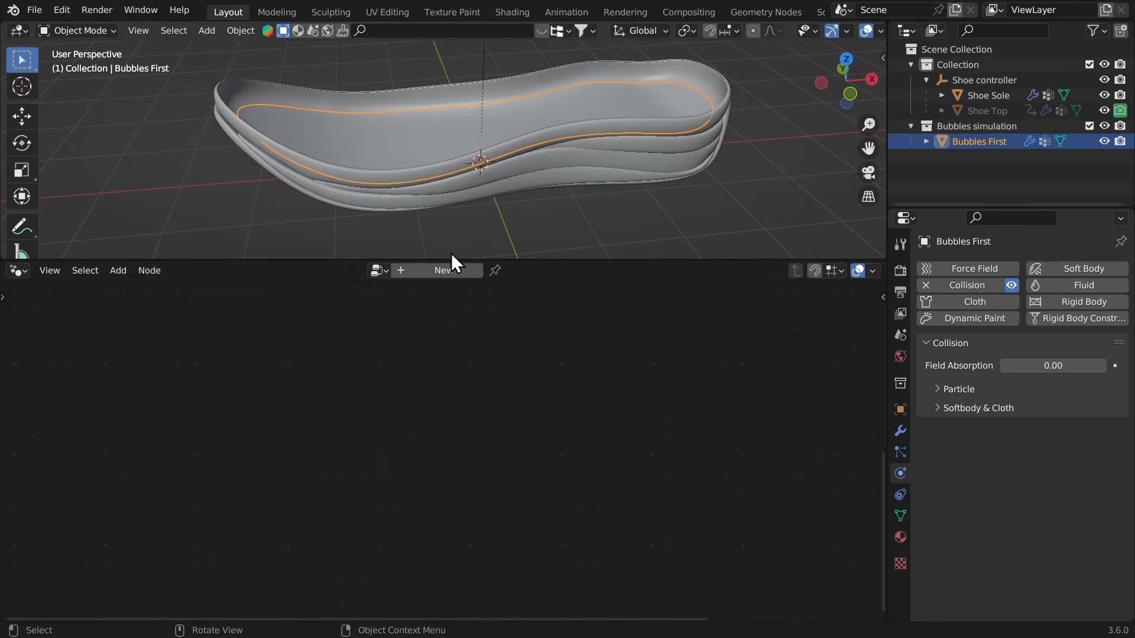
Step: Create a new geometry node tree on Bubbles First and name it "instance bubbles"
click(436, 270)
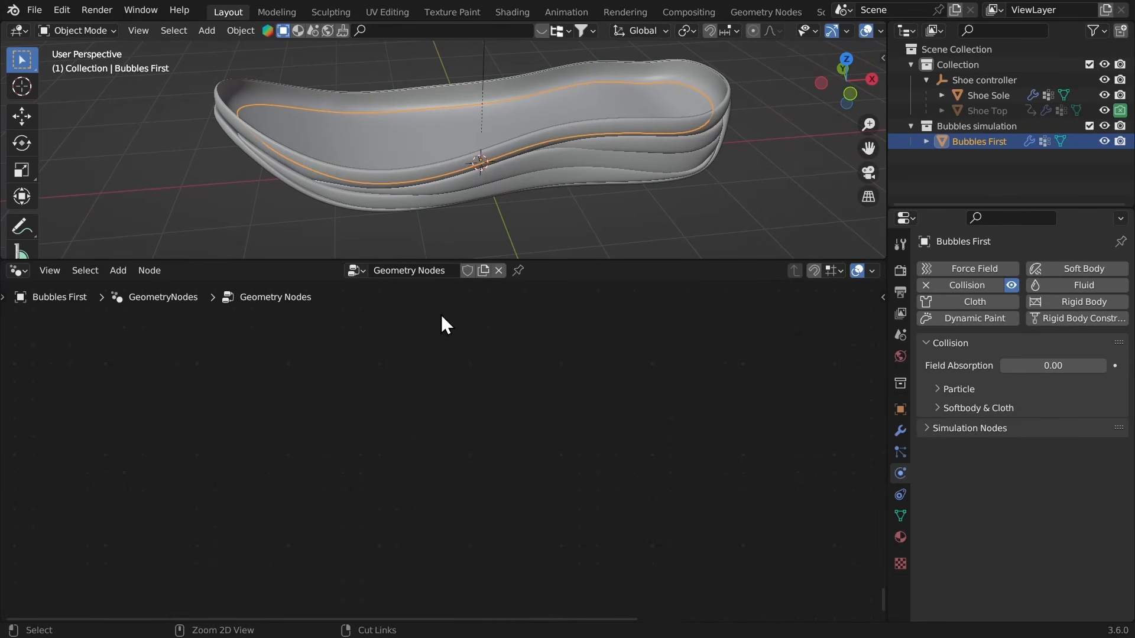
click(401, 275)
text(instance)
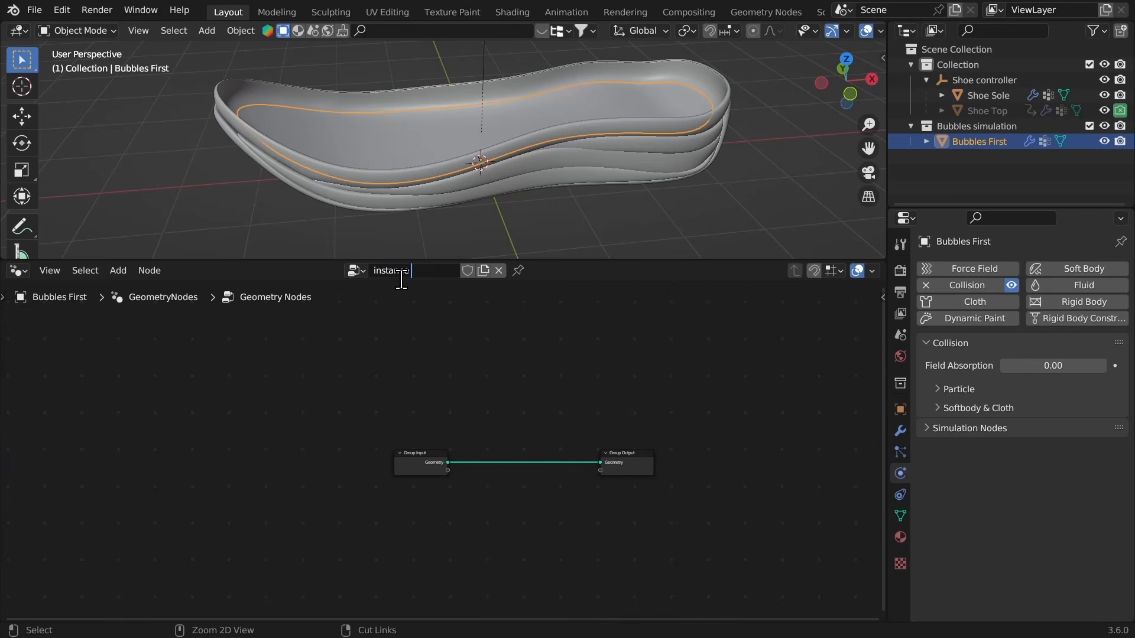
text( bubbles)
key(Return)
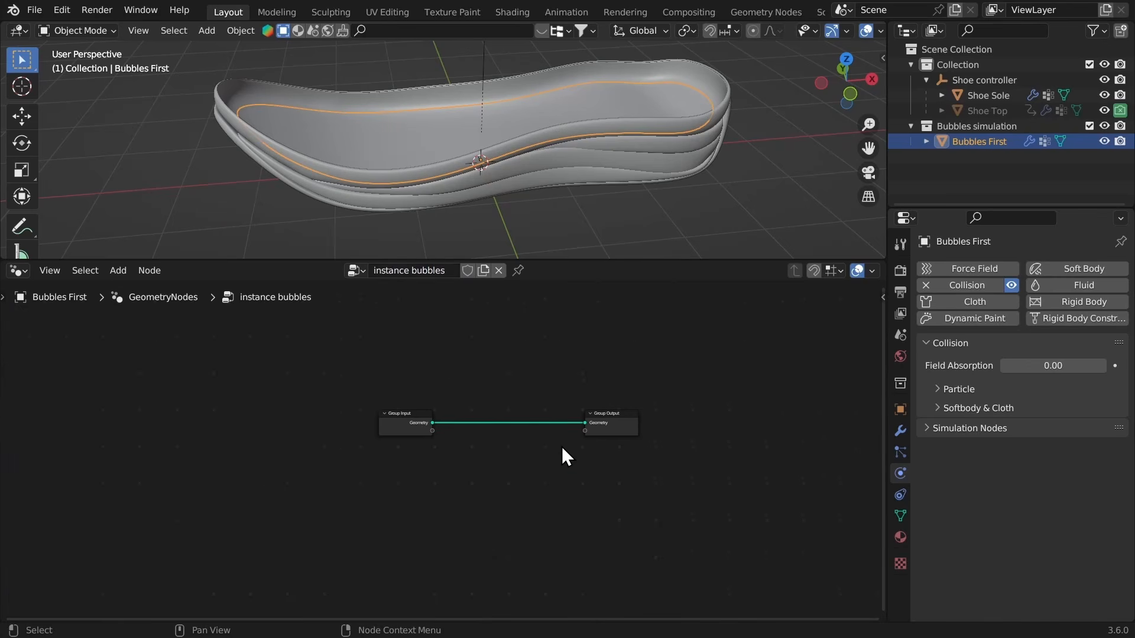
Step: Move the Group Input node farther from the Group Output node to make room for more nodes
scroll(561, 446, up, 2)
drag(402, 388, 251, 393)
middle_drag(425, 386, 426, 407)
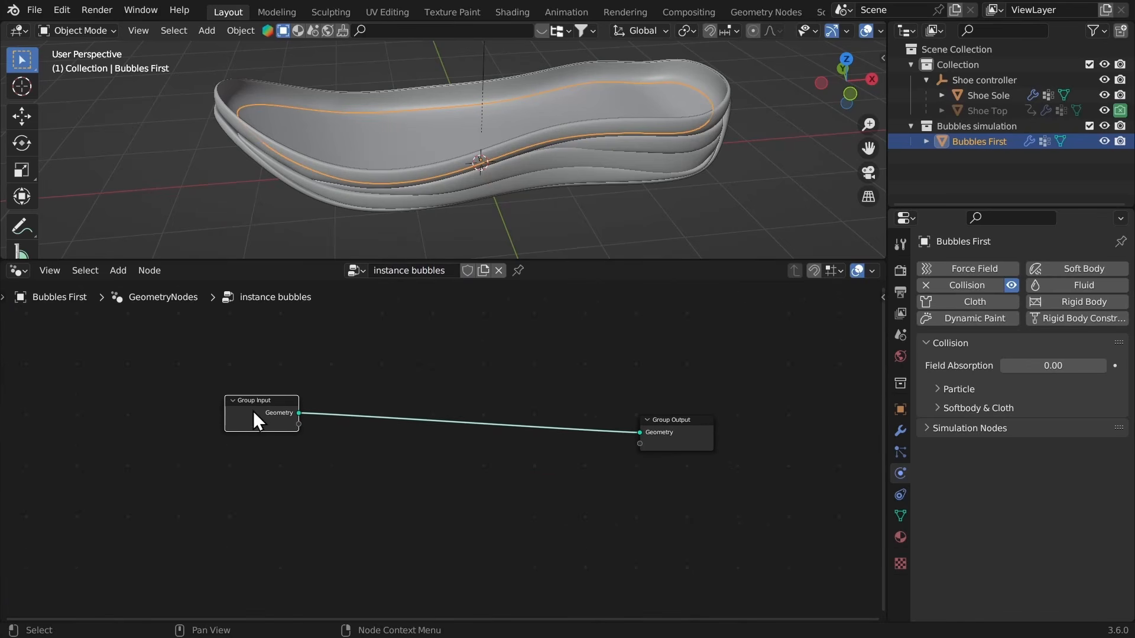
drag(253, 410, 189, 430)
ctrl+middle_drag(449, 430, 513, 423)
Step: Add a Distribute Points on Faces node on the link between Group Input and Group Output
key(shift+a)
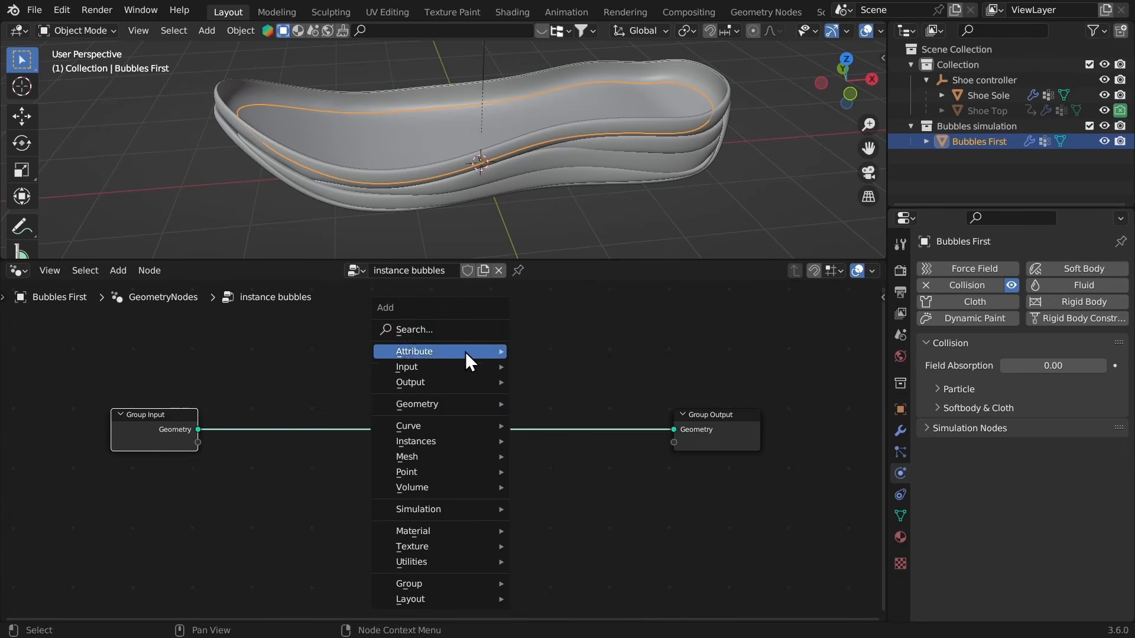
click(437, 329)
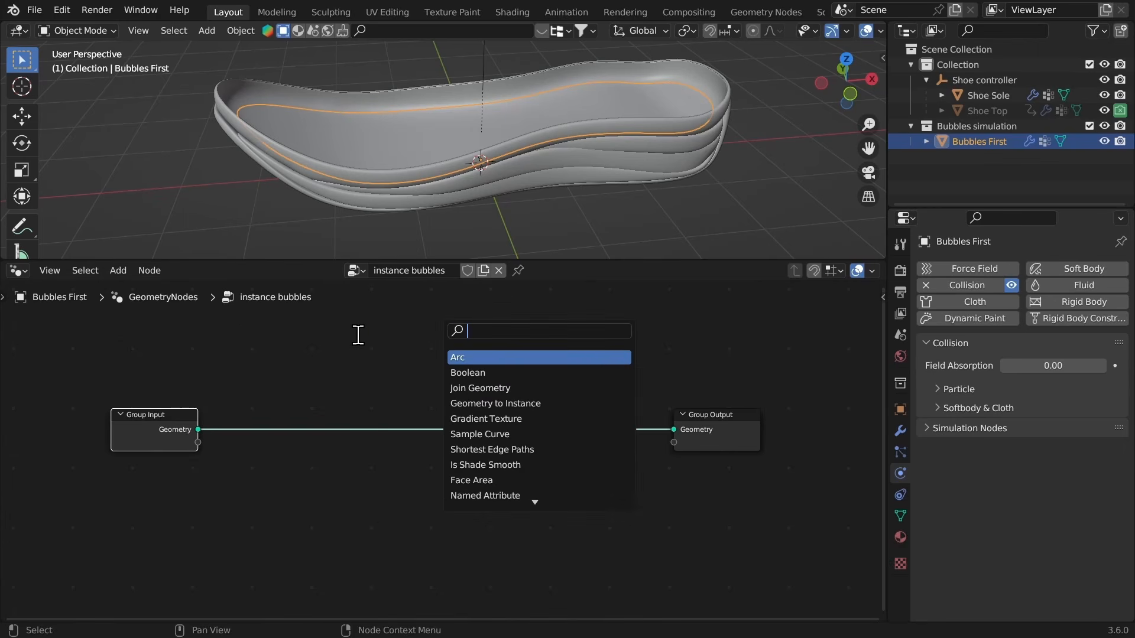
text(distr)
key(Return)
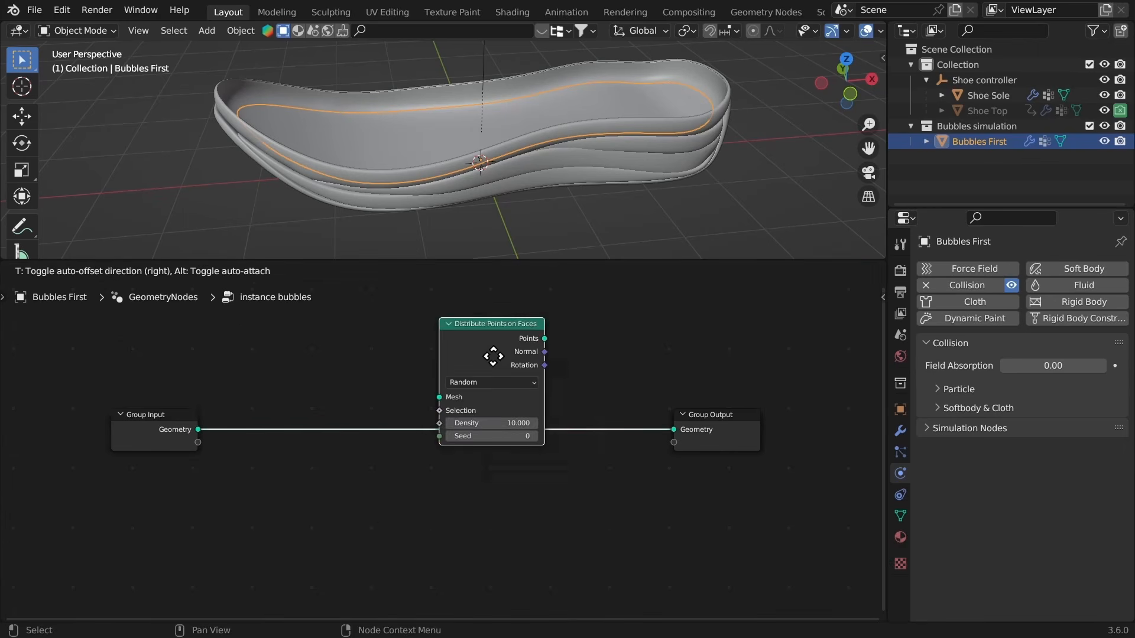
click(300, 407)
mouse_move(417, 172)
middle_down()
mouse_move(412, 197)
mouse_move(396, 171)
middle_up()
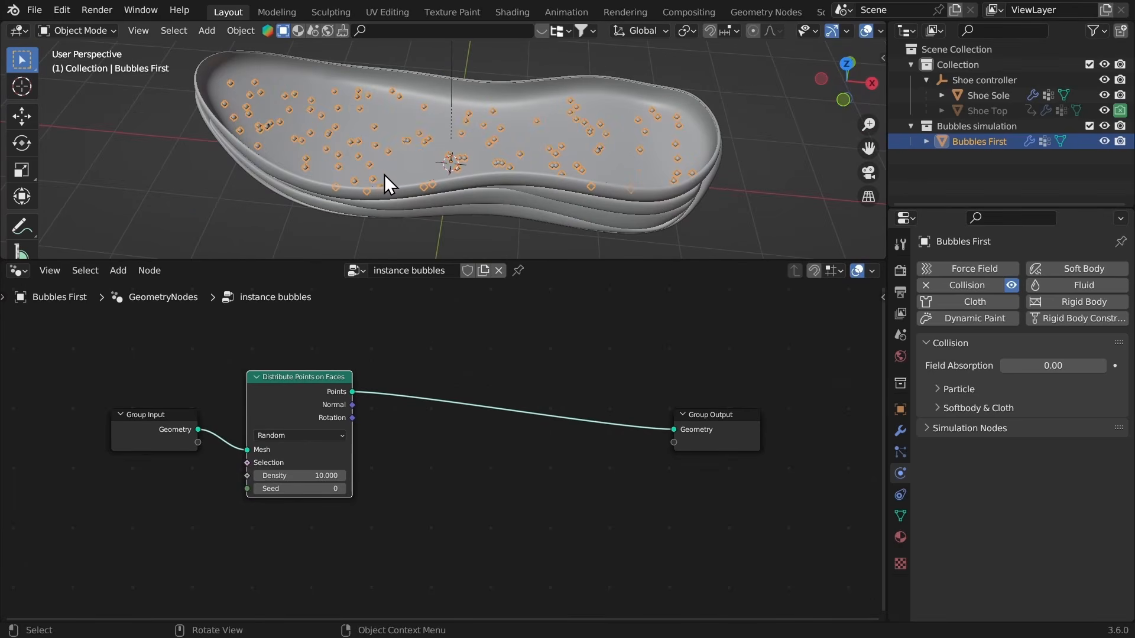
Step: Set the point distribution method to Poisson Disk with a minimum distance of 0.34 m
click(293, 435)
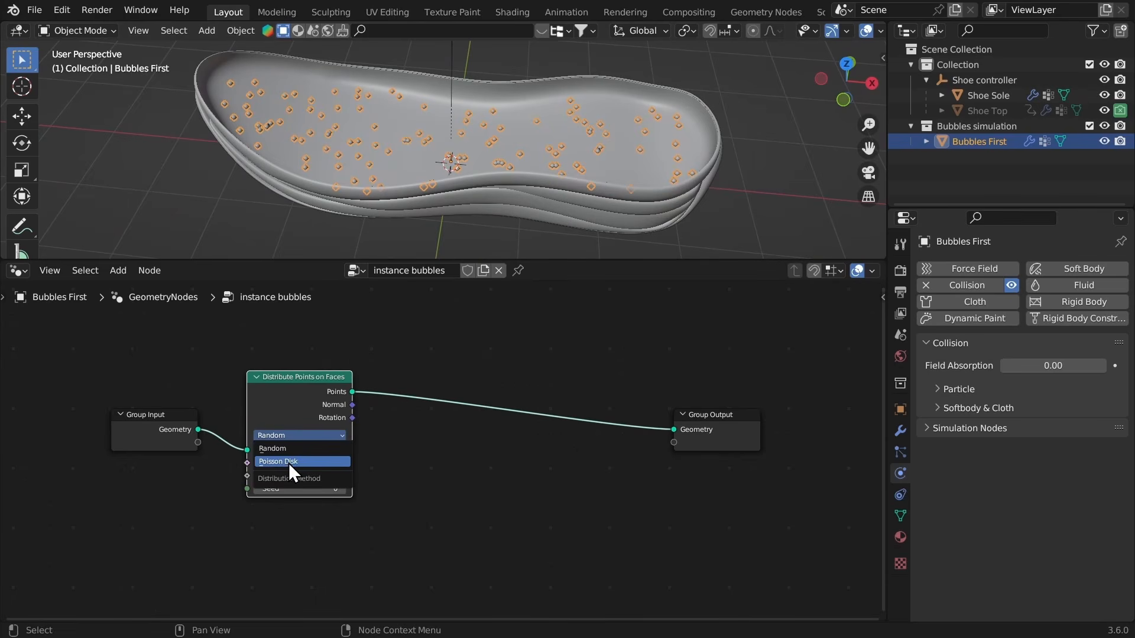
click(288, 461)
scroll(289, 462, up, 3)
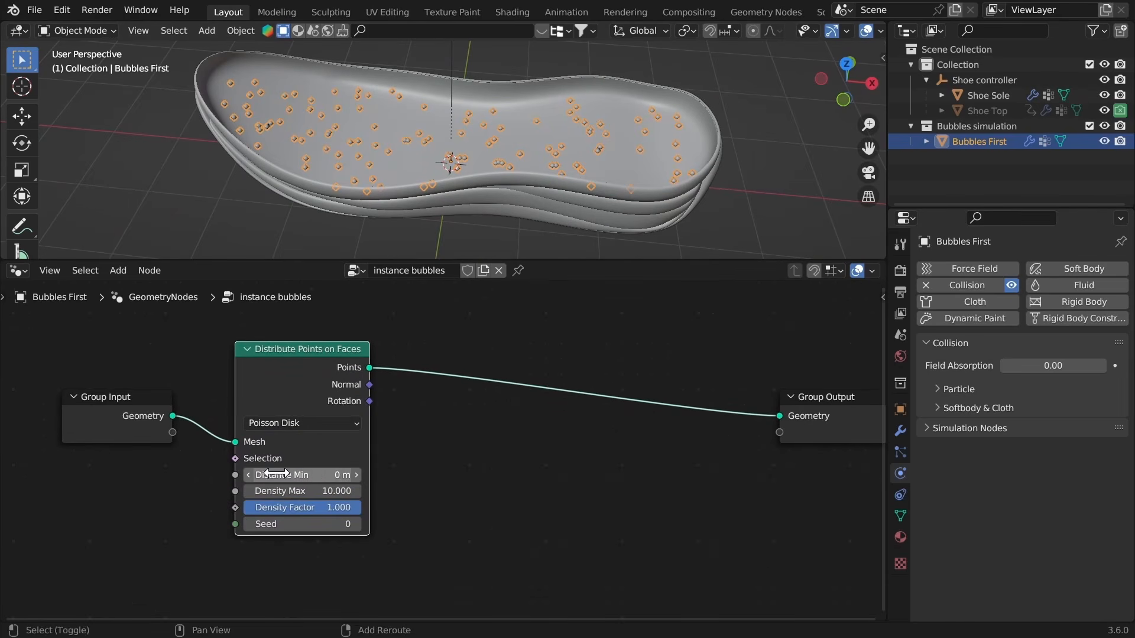
drag(276, 474, 286, 475)
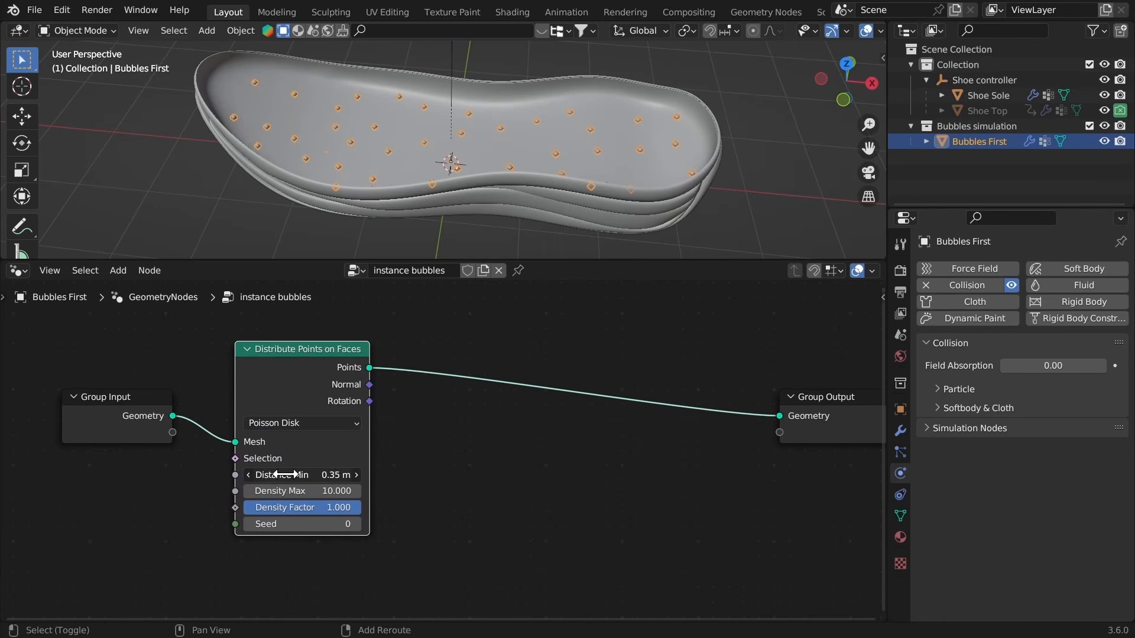
middle_drag(355, 251, 396, 197)
scroll(636, 352, down, 1)
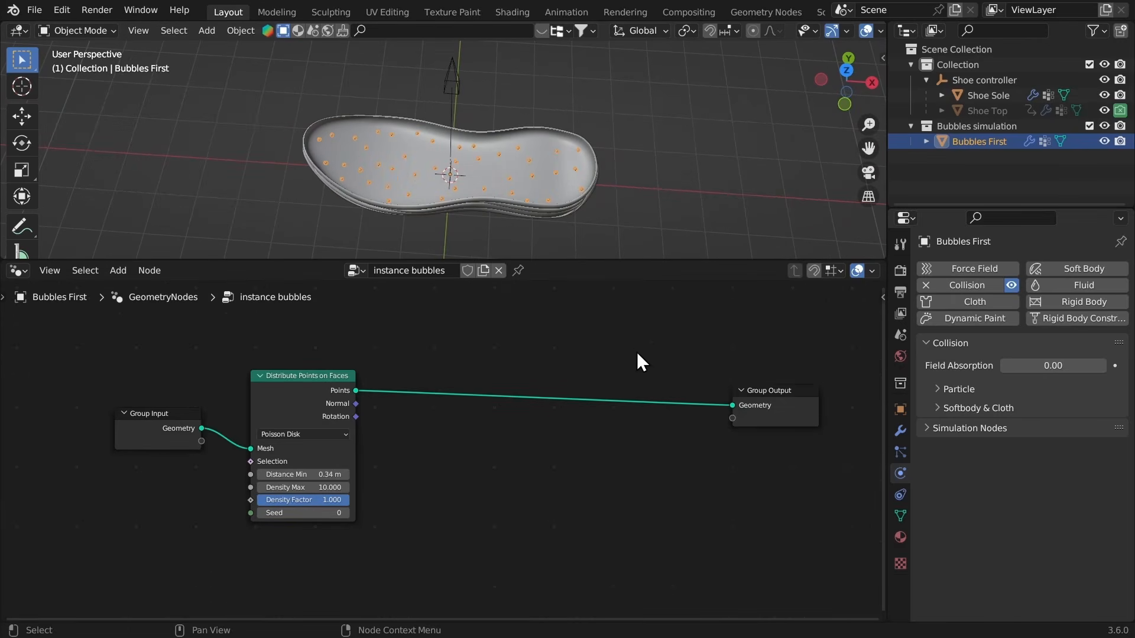
Step: Insert an Instance on Points node between Distribute Points on Faces and Group Output
key(shift+a)
click(636, 353)
text(inst)
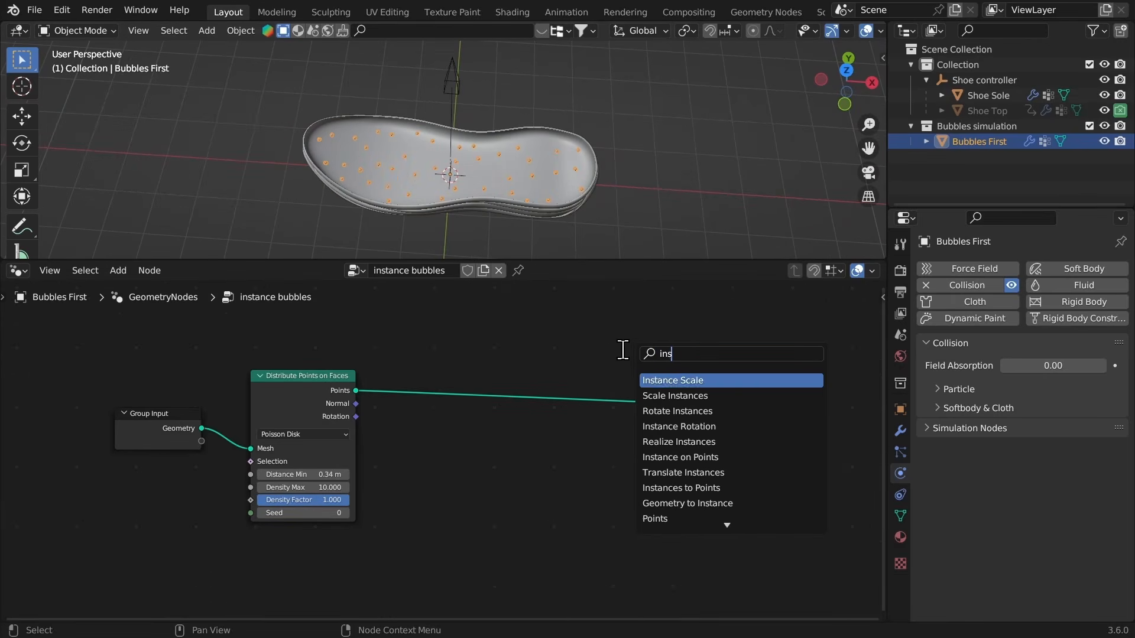
click(646, 464)
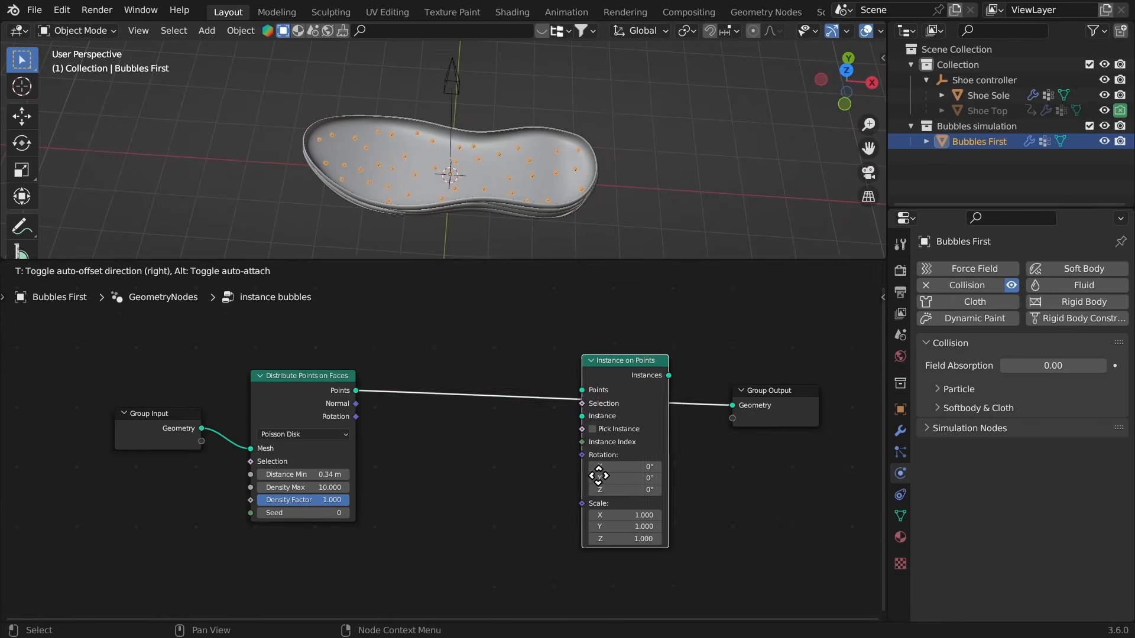
click(595, 476)
middle_drag(485, 194, 569, 169)
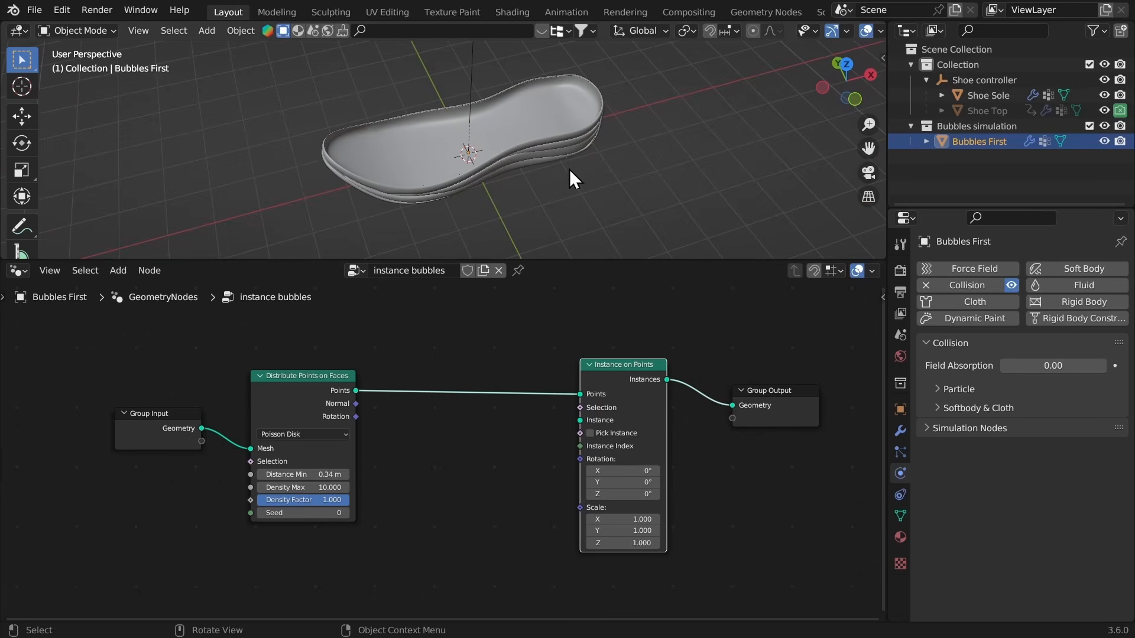
Step: Add a Cube mesh node and connect its Mesh output to the Instance input of Instance on Points
key(shift+a)
click(481, 352)
text(cub)
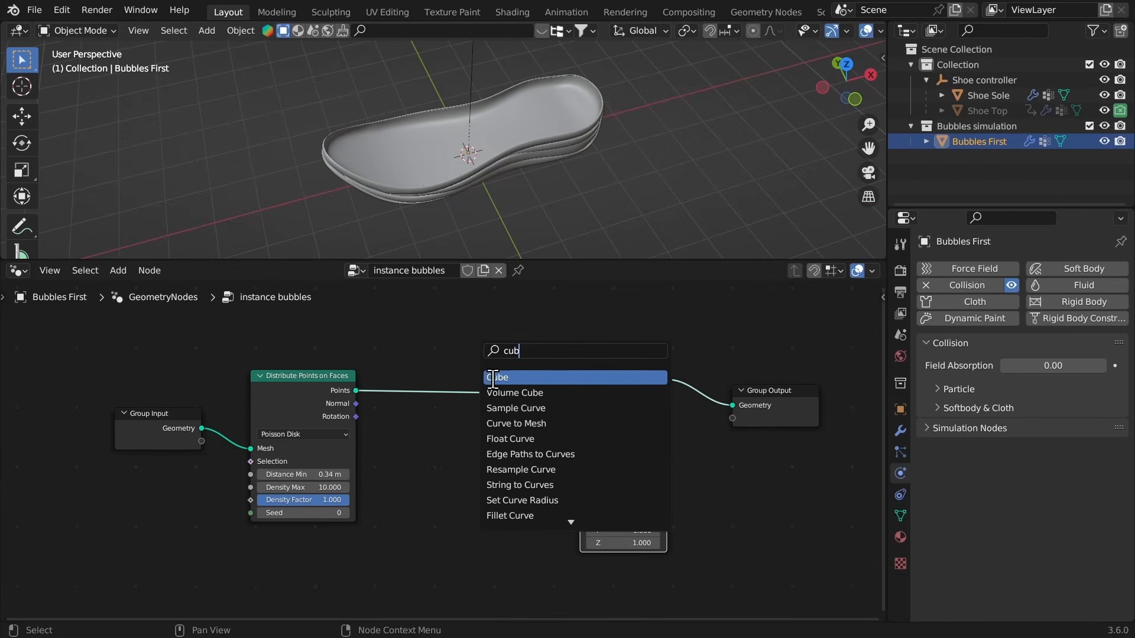
click(493, 377)
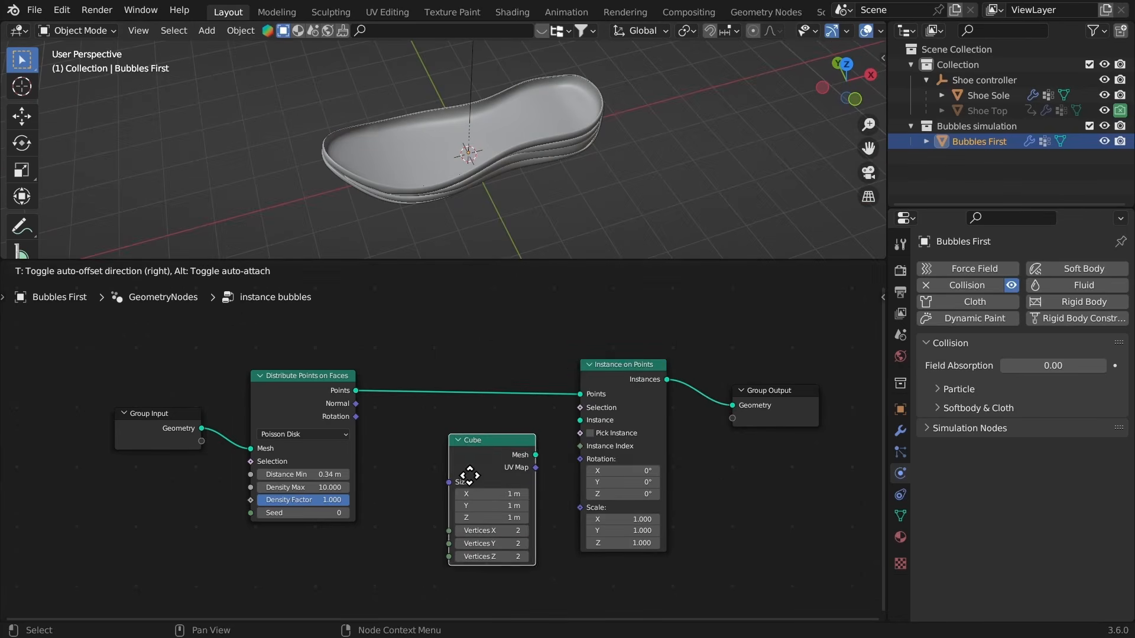
click(465, 478)
middle_drag(437, 150, 463, 149)
scroll(463, 149, up, 2)
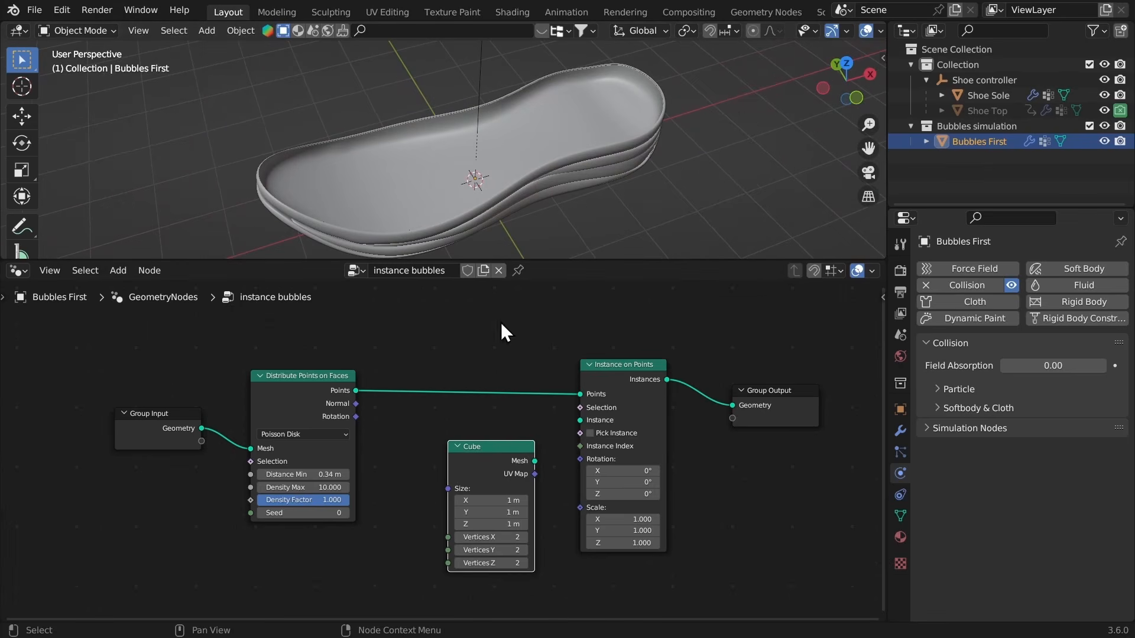
drag(534, 461, 577, 420)
shift+scroll(510, 424, down, 2)
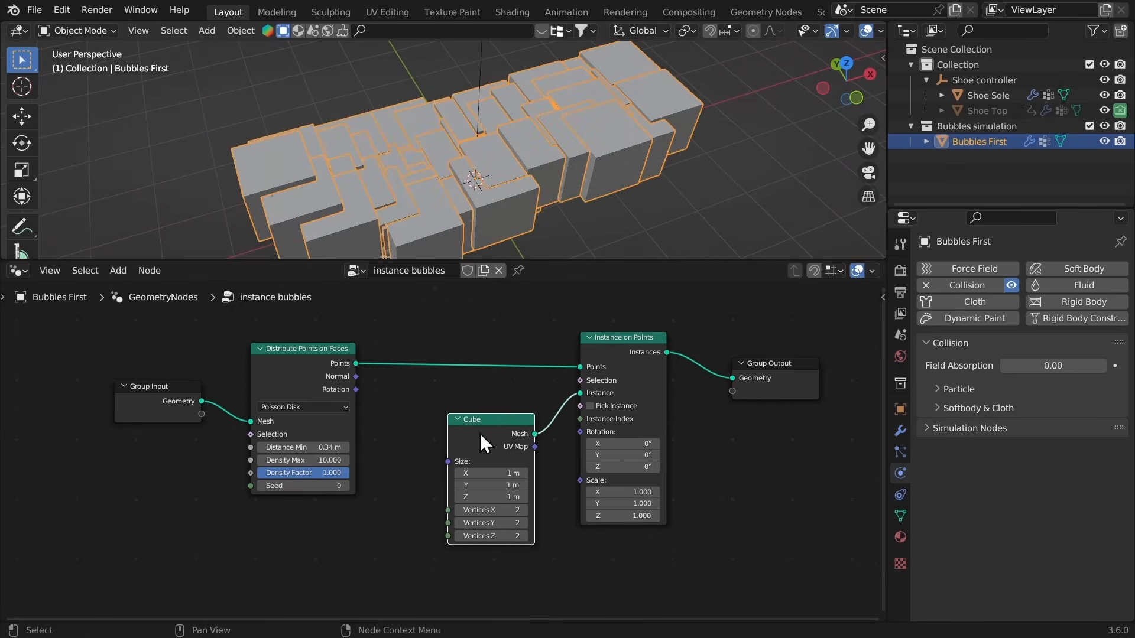
Step: Set the Cube node's X, Y and Z size to 0.2 m
drag(480, 435, 465, 431)
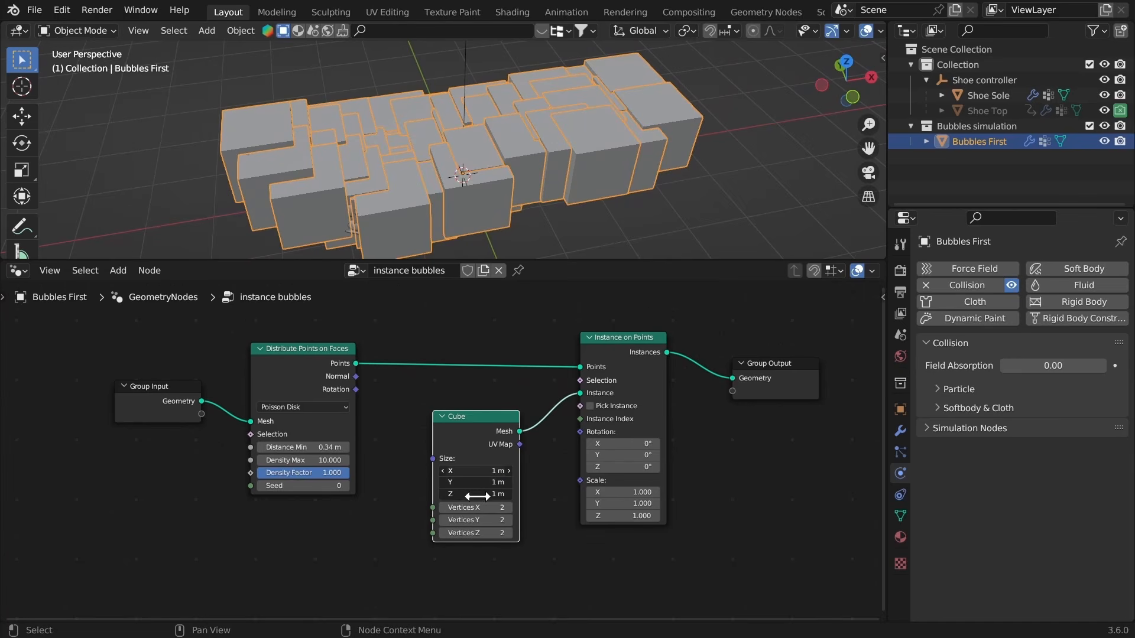
drag(477, 497, 466, 494)
scroll(482, 414, up, 2)
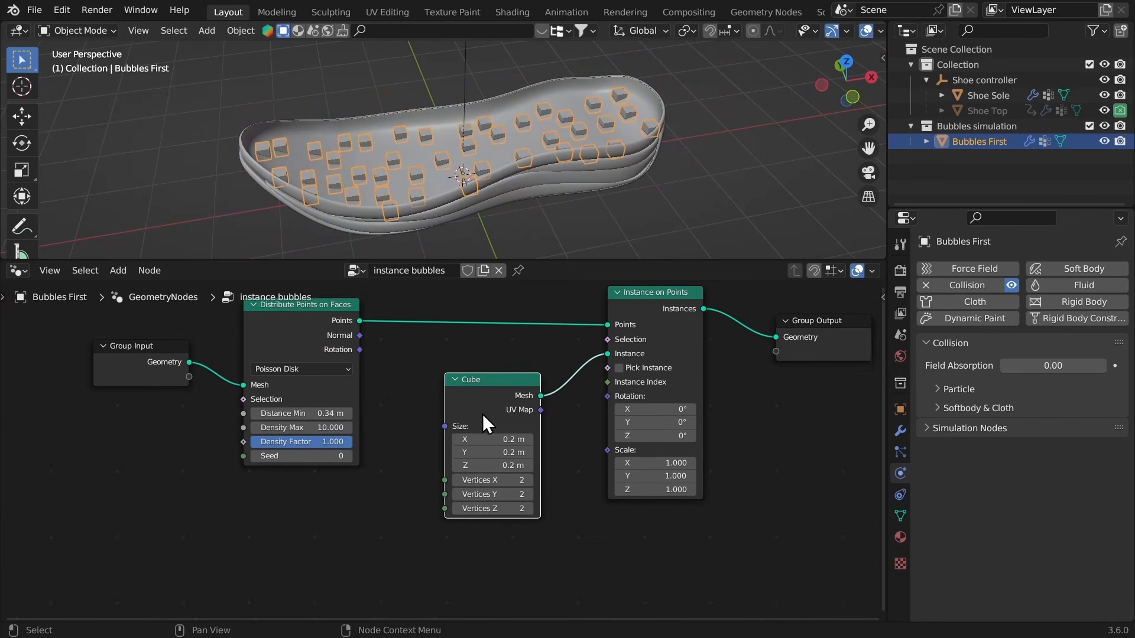
Step: Reduce the Cube node's size to 0.18 m on all three axes
drag(482, 439, 480, 466)
middle_drag(387, 192, 363, 176)
drag(481, 439, 491, 465)
text(0.2)
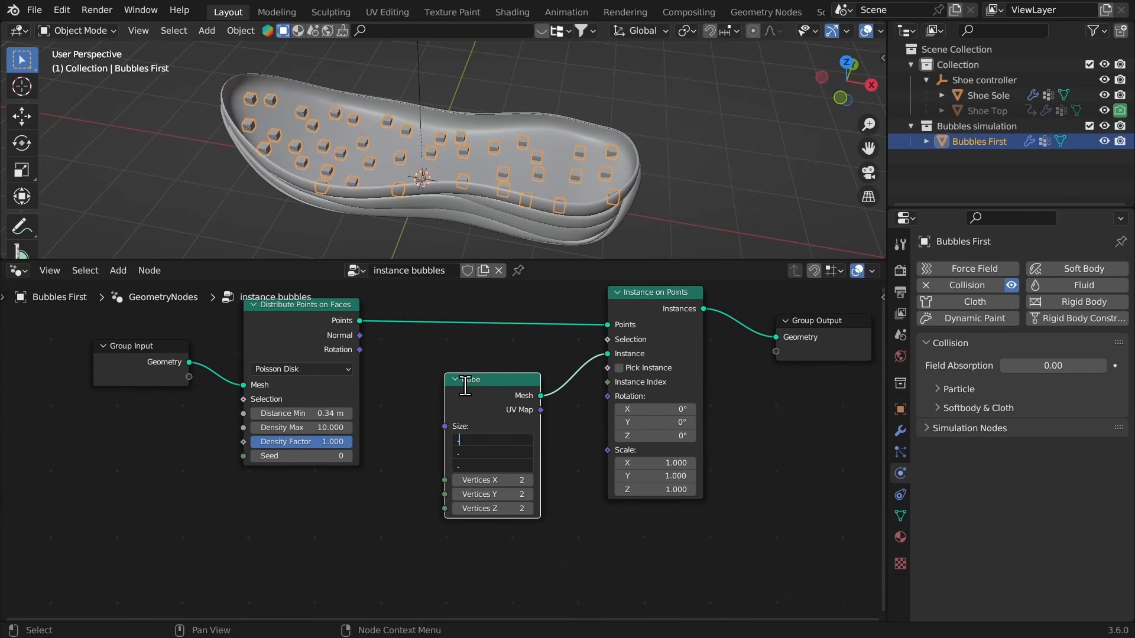
key(Return)
middle_drag(416, 178, 470, 177)
mouse_move(480, 439)
mouse_down()
mouse_move(481, 465)
mouse_move(492, 458)
mouse_up()
Step: Move Group Output farther away and insert a Subdivision Surface node after Instance on Points
middle_drag(821, 317, 516, 430)
drag(534, 433, 834, 417)
key(shift+a)
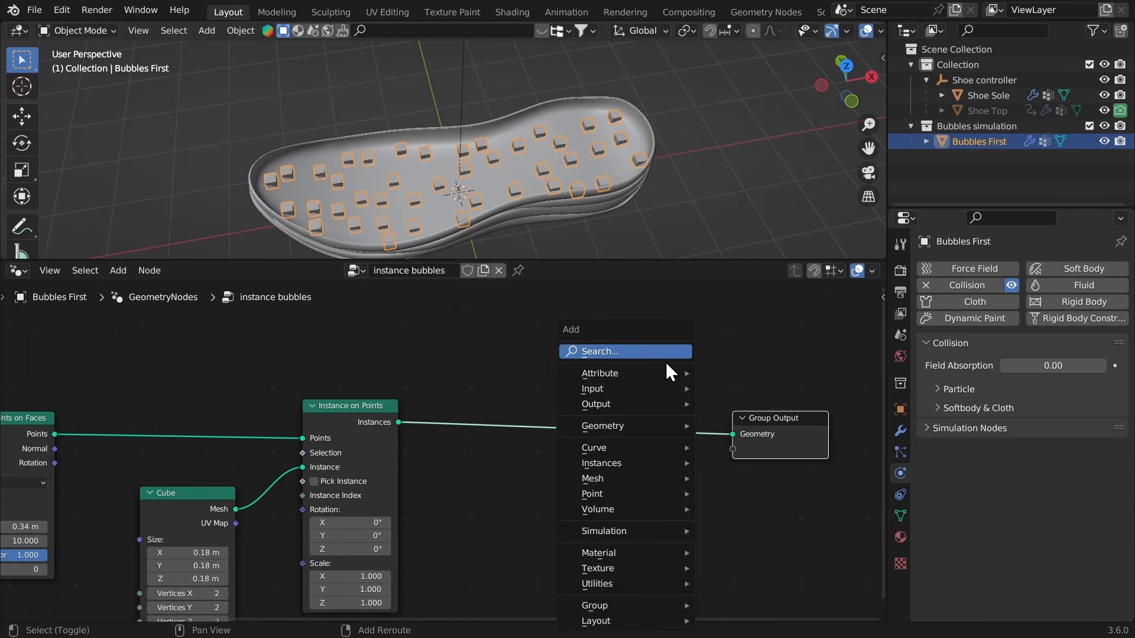
click(603, 352)
text(subd)
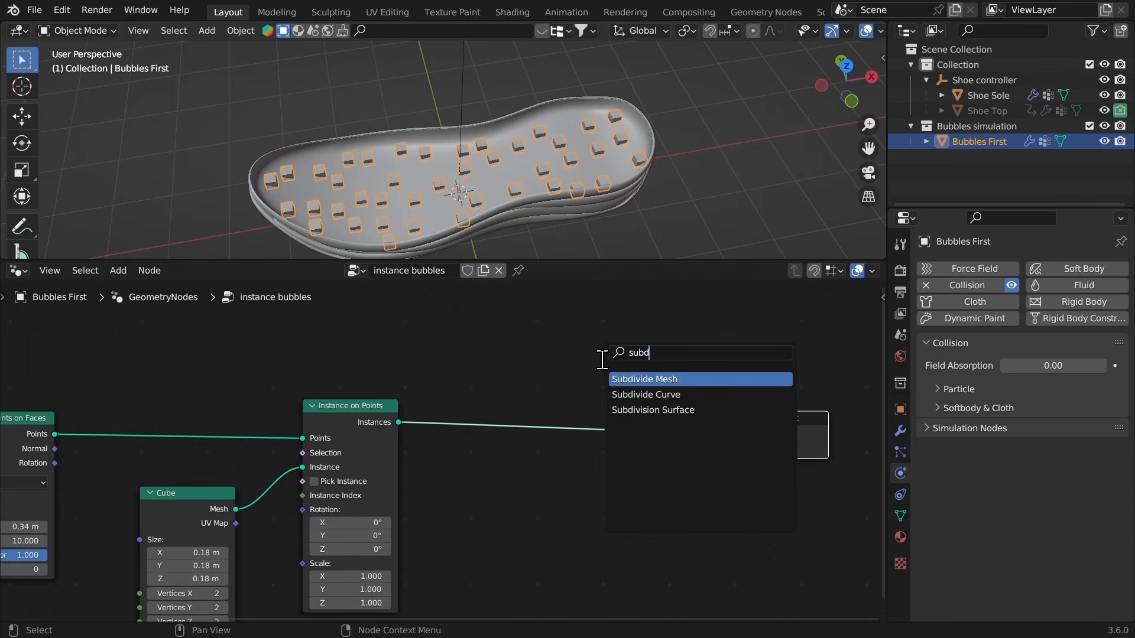
click(620, 414)
click(470, 463)
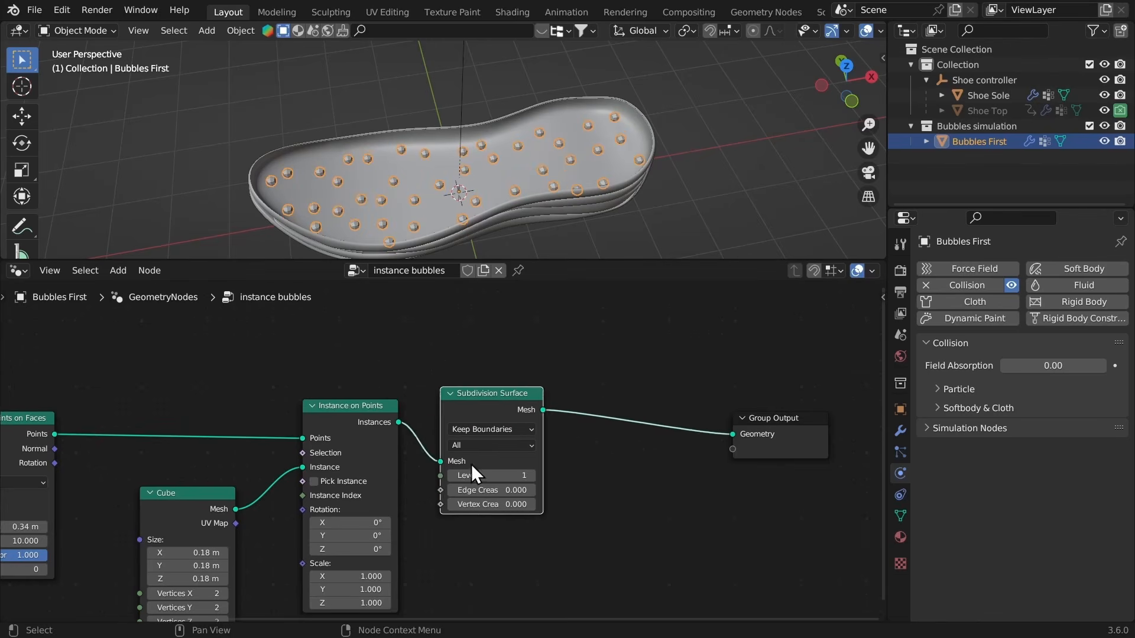
Step: Make more room before Group Output and insert a Realize Instances node after Subdivision Surface
middle_drag(699, 446, 566, 442)
drag(637, 413, 796, 414)
key(shift+a)
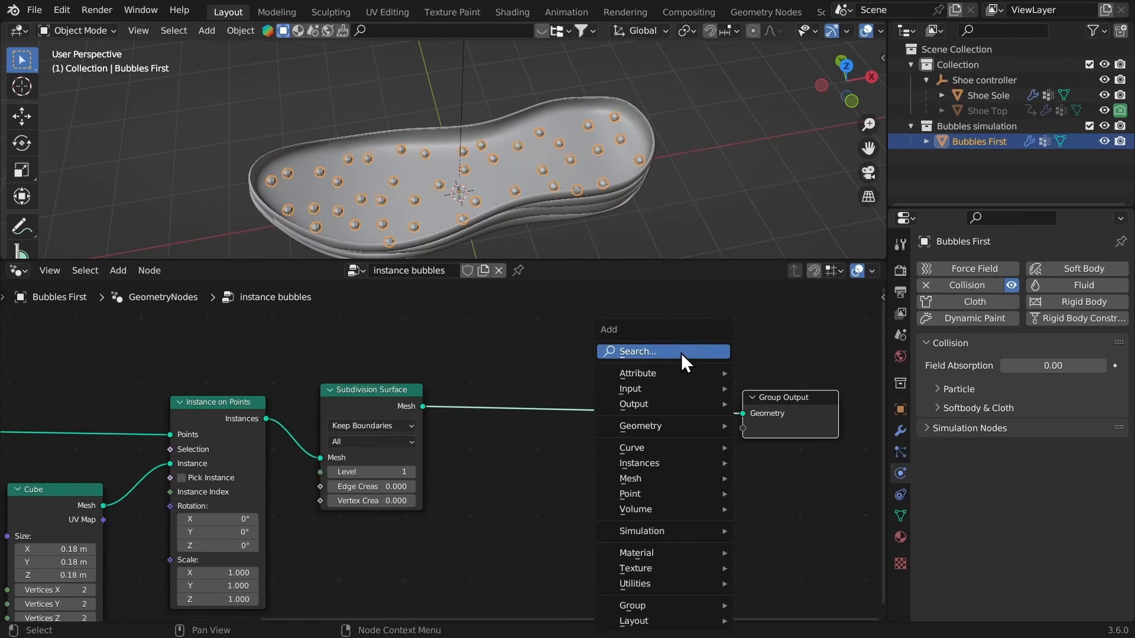
click(681, 352)
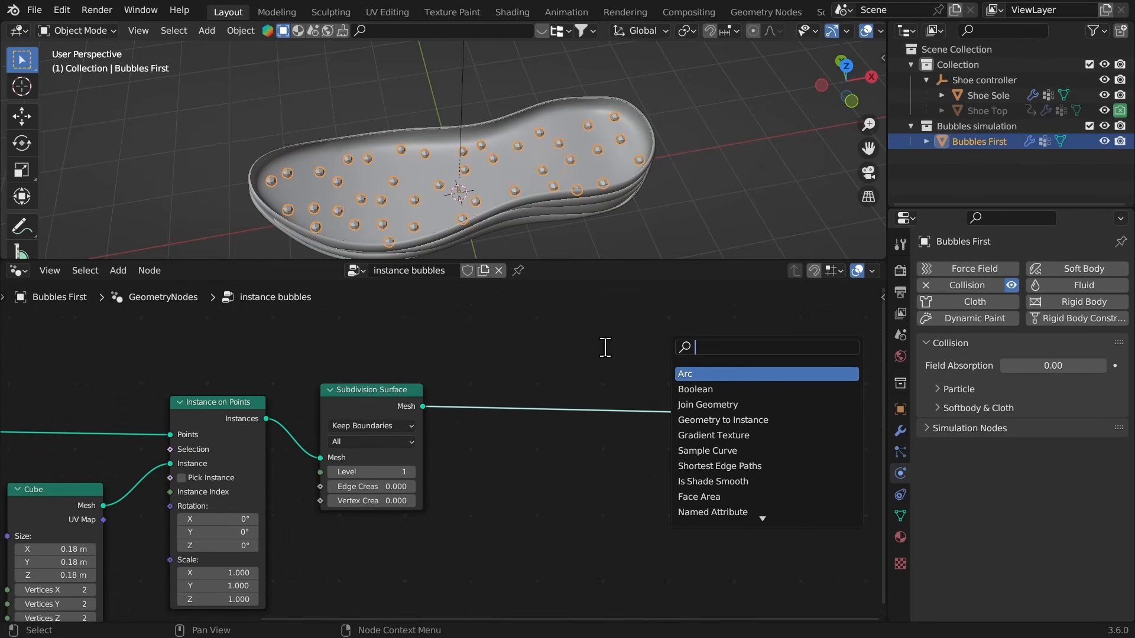
text(real)
key(Return)
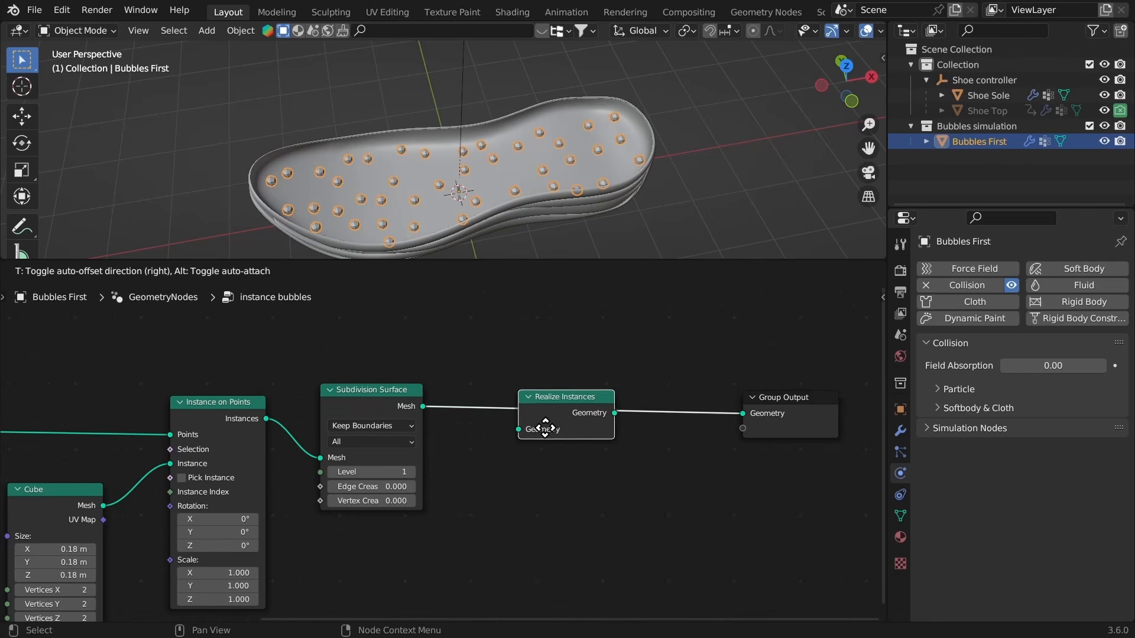
click(572, 430)
Step: Set the Subdivision Surface node's level to 2 to round off the bubbles
scroll(509, 218, up, 5)
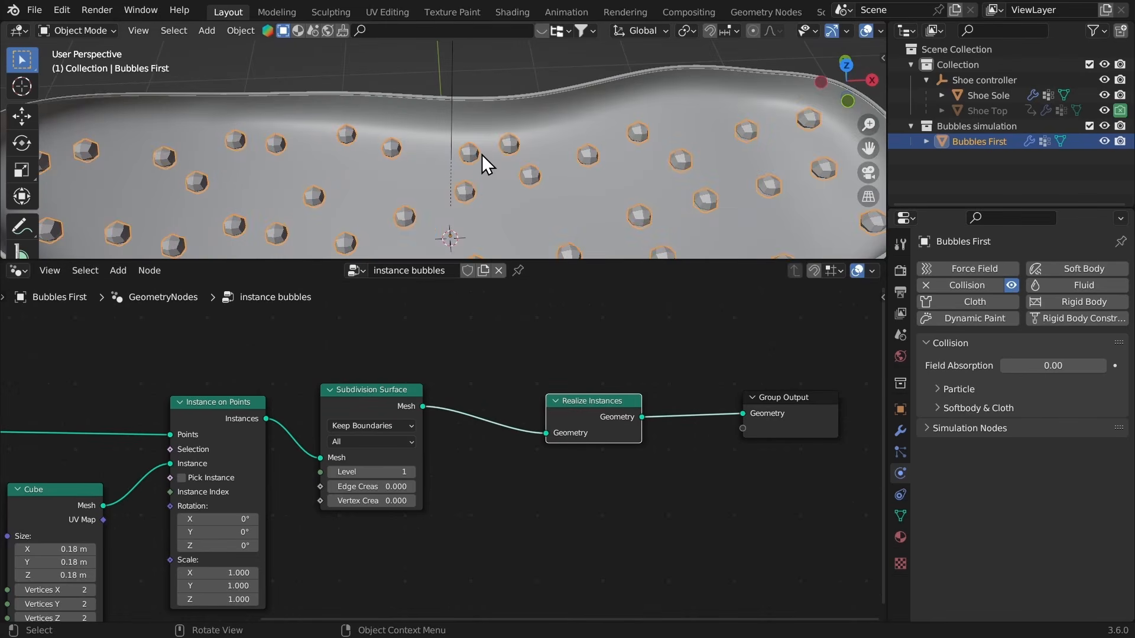
middle_drag(481, 154, 497, 151)
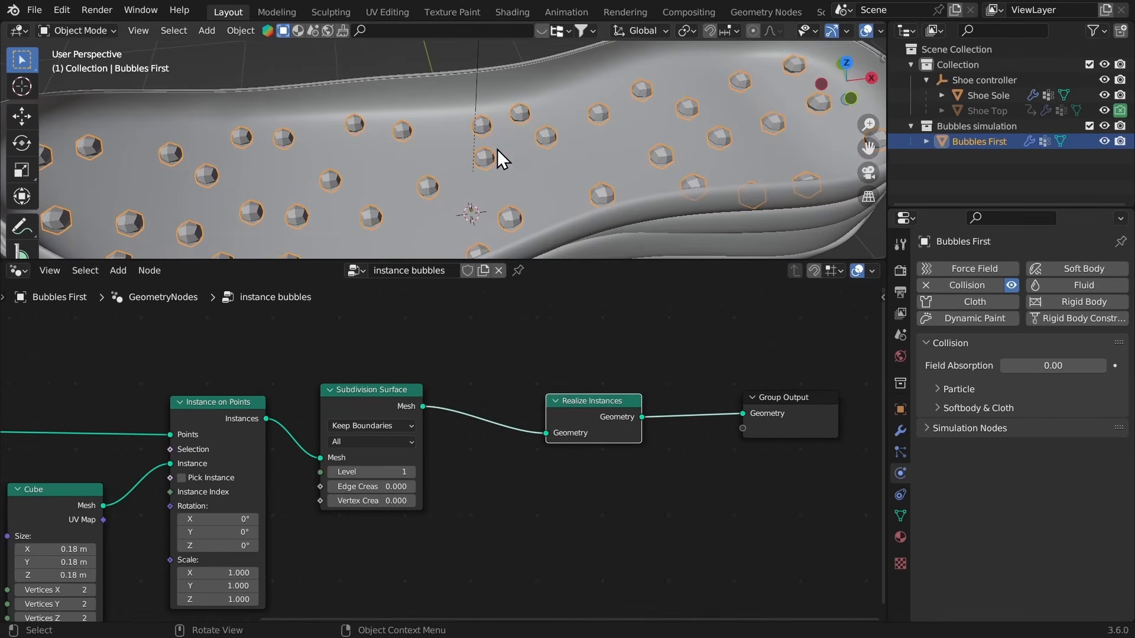
click(413, 471)
ctrl+middle_drag(404, 127, 432, 202)
ctrl+middle_drag(433, 203, 435, 153)
Step: Enlarge the instanced cube to 0.2 m in X, Y and Z
middle_drag(106, 533, 325, 448)
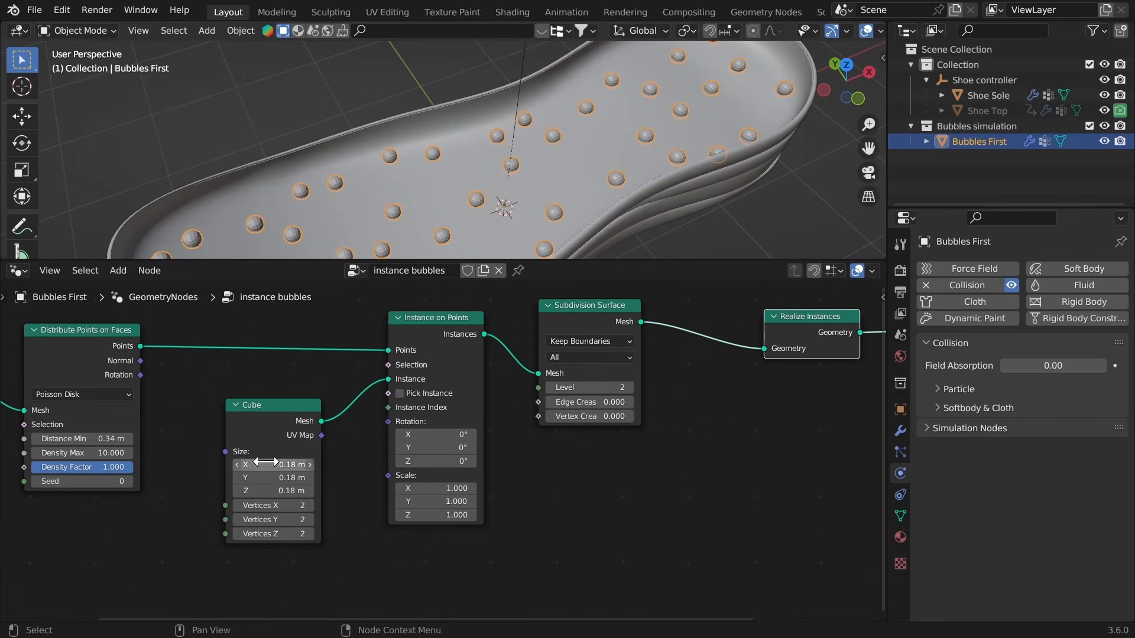
drag(270, 491, 240, 412)
text(0.2)
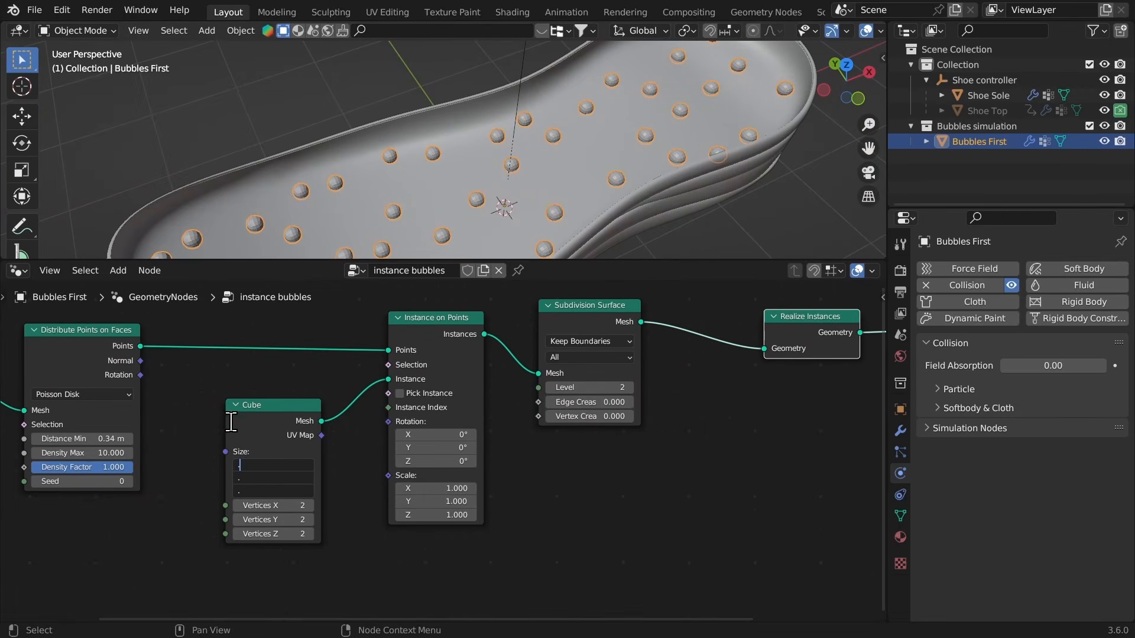
key(Return)
mouse_move(396, 164)
ctrl+middle_down()
mouse_move(424, 169)
mouse_move(414, 156)
ctrl+middle_up()
key(ctrl+space)
key(ctrl+space)
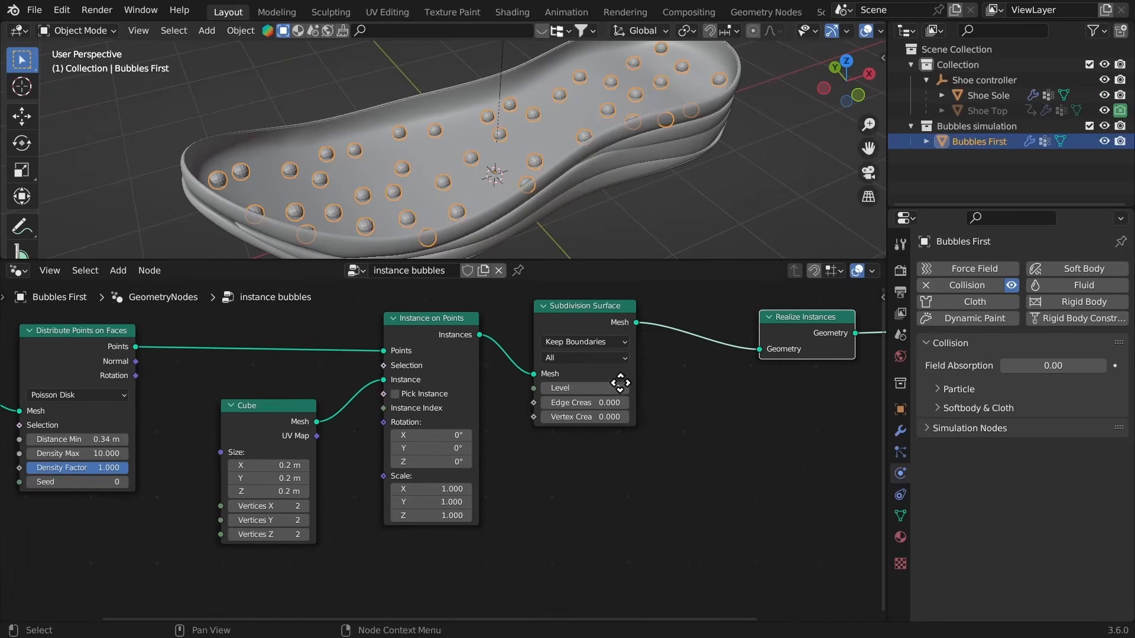
Step: Insert a Set Shade Smooth node between Realize Instances and Group Output
middle_drag(762, 366, 573, 364)
key(shift+a)
click(556, 353)
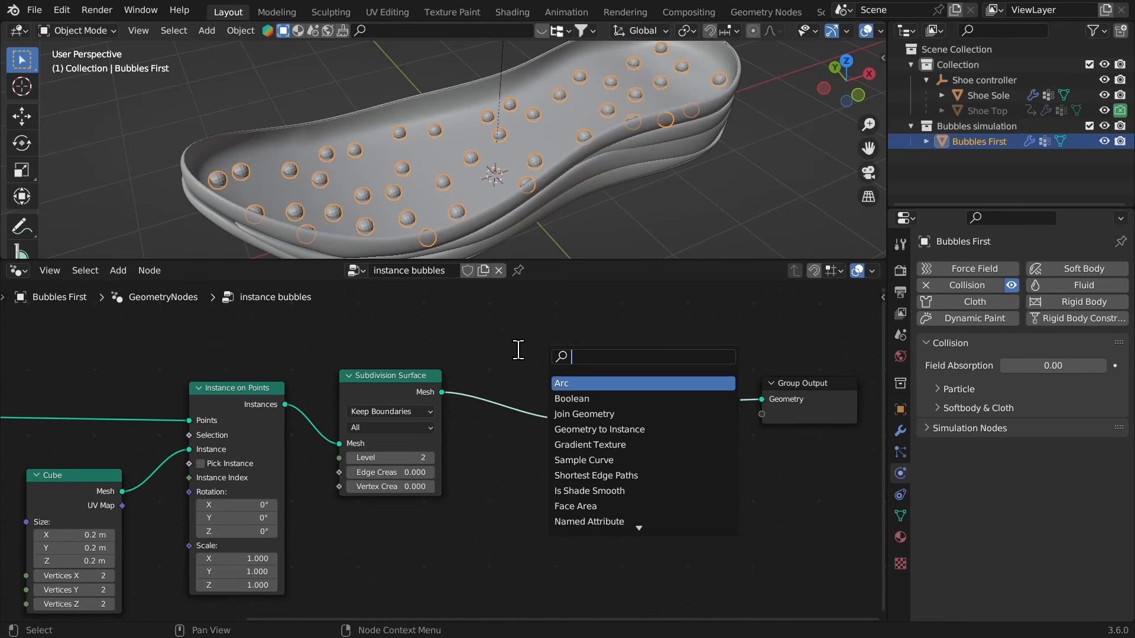
text(sss)
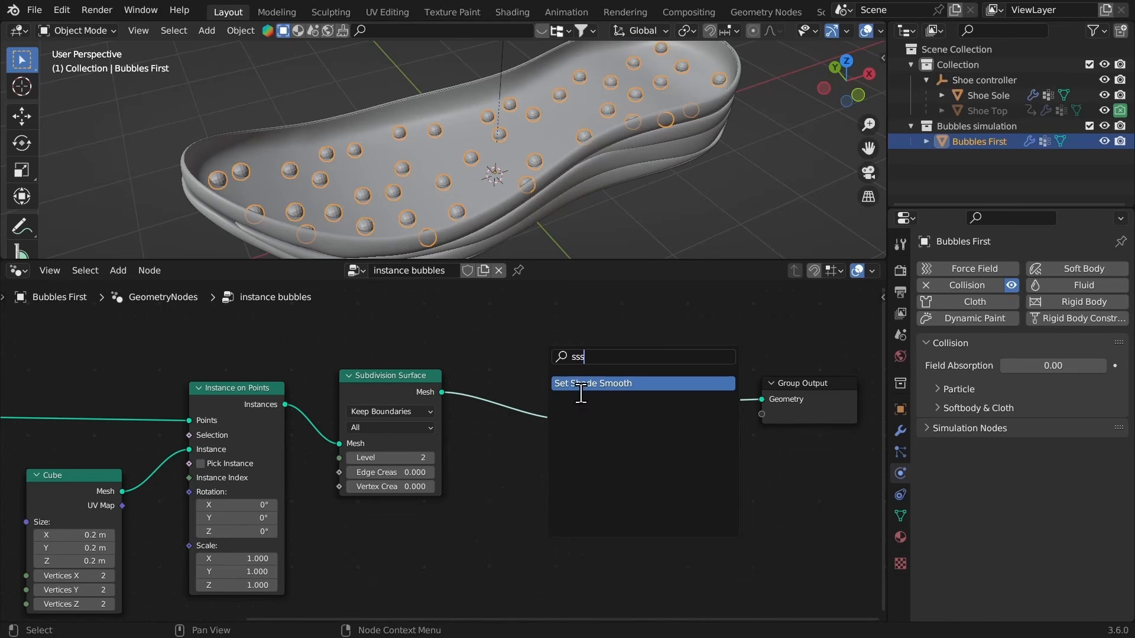
click(597, 383)
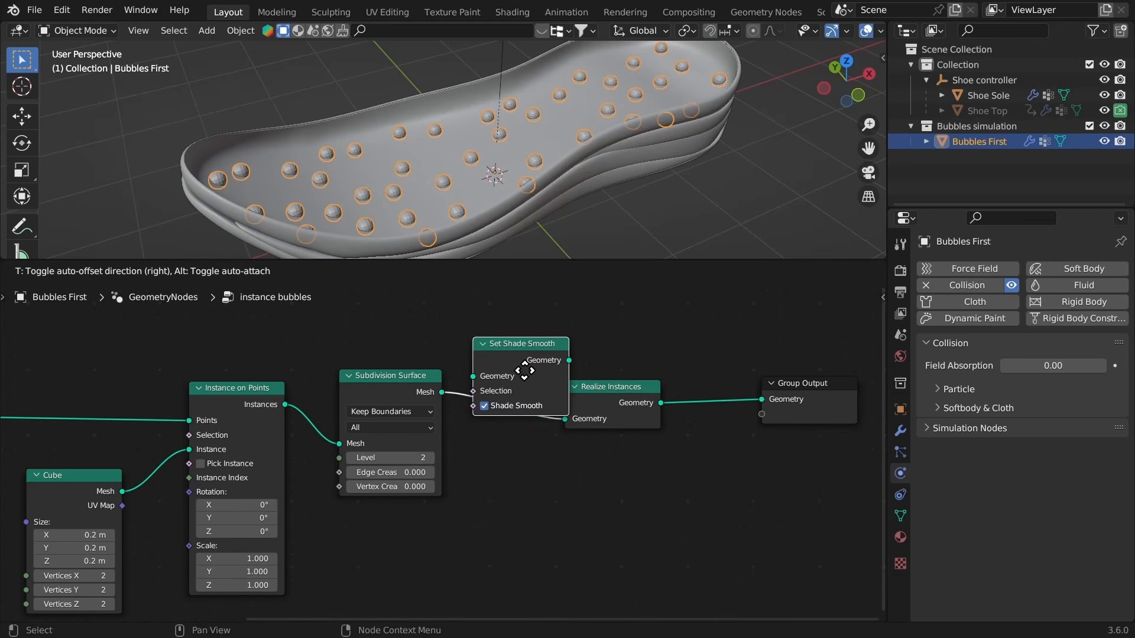
click(709, 407)
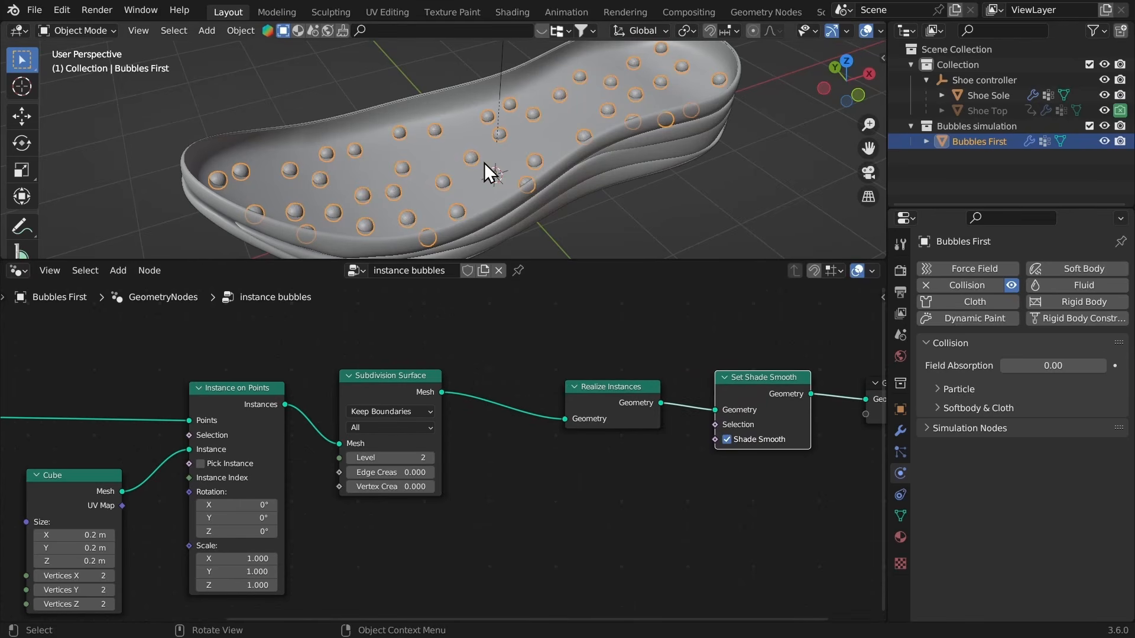
Step: Move the bubbles object up along global Z by about 0.045 m and deselect it
key(ctrl+space)
scroll(502, 186, up, 6)
scroll(502, 187, down, 6)
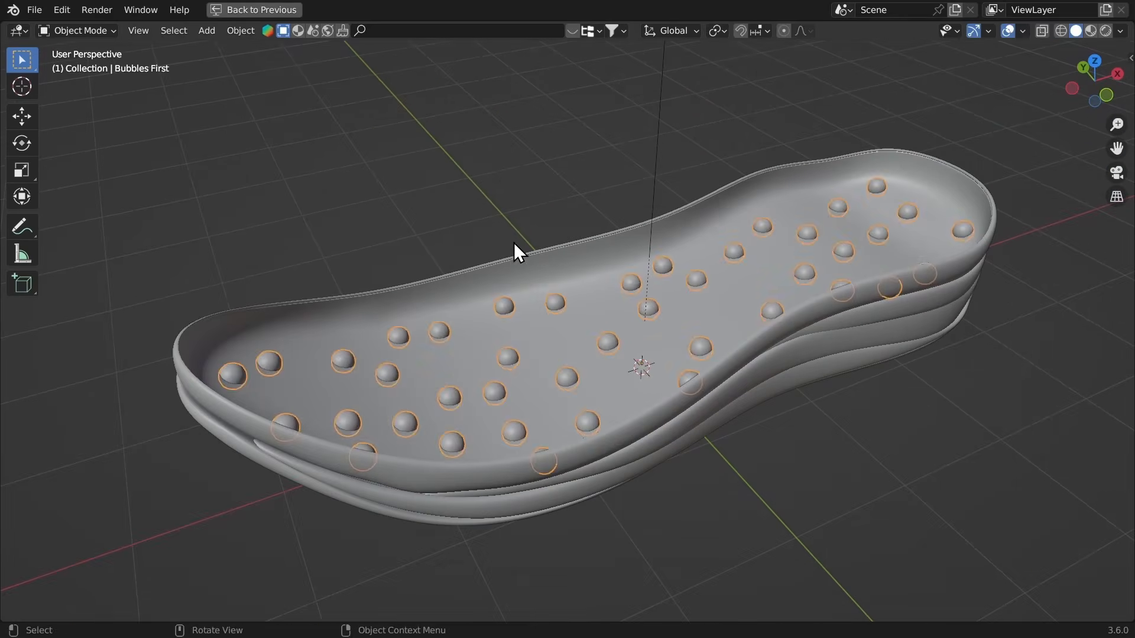
key(g)
key(z)
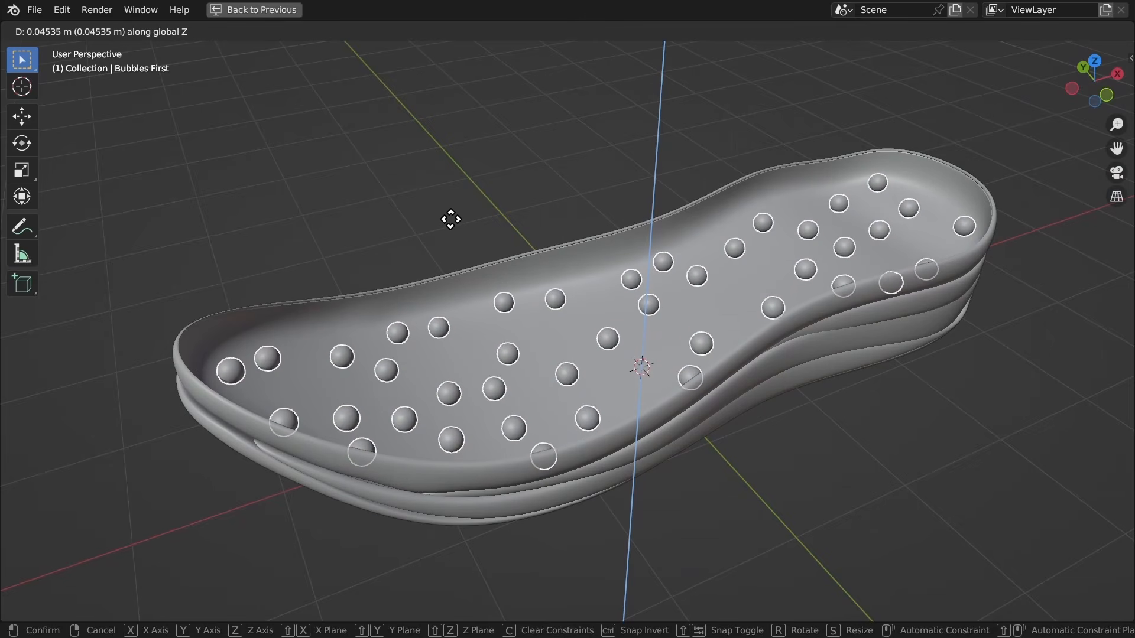
click(451, 220)
middle_drag(451, 221, 492, 225)
click(493, 224)
key(ctrl+space)
Step: Set the Distribute Points on Faces seed to 55 for a different bubble arrangement
middle_drag(393, 162, 463, 167)
middle_drag(207, 461, 412, 458)
scroll(412, 458, up, 2)
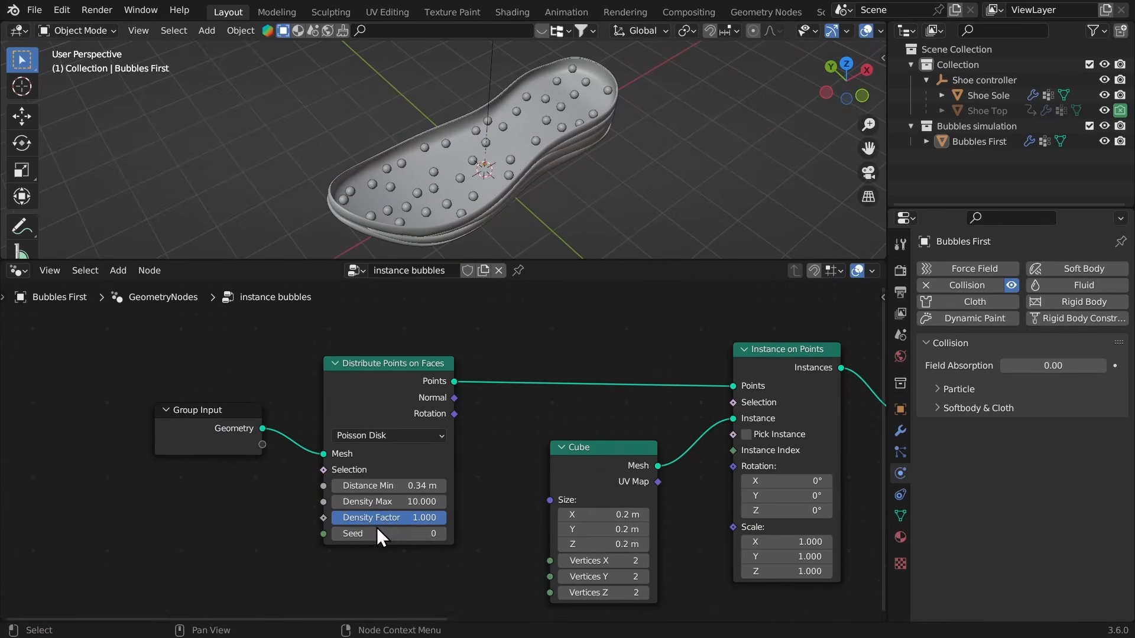
drag(383, 527, 407, 538)
middle_drag(471, 170, 400, 172)
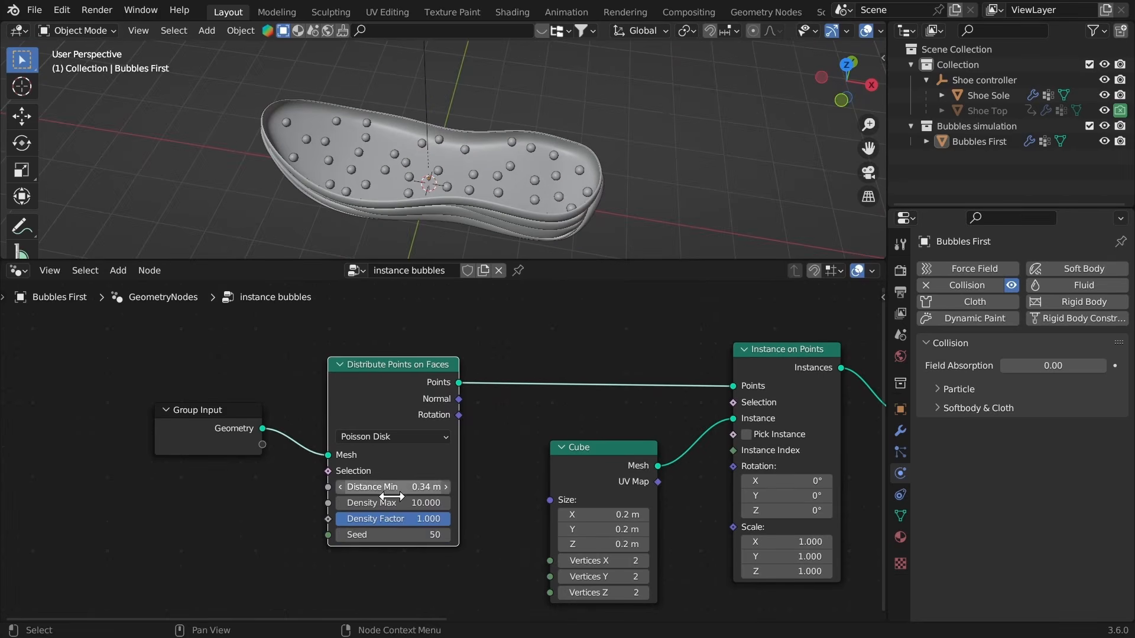
drag(410, 536, 392, 535)
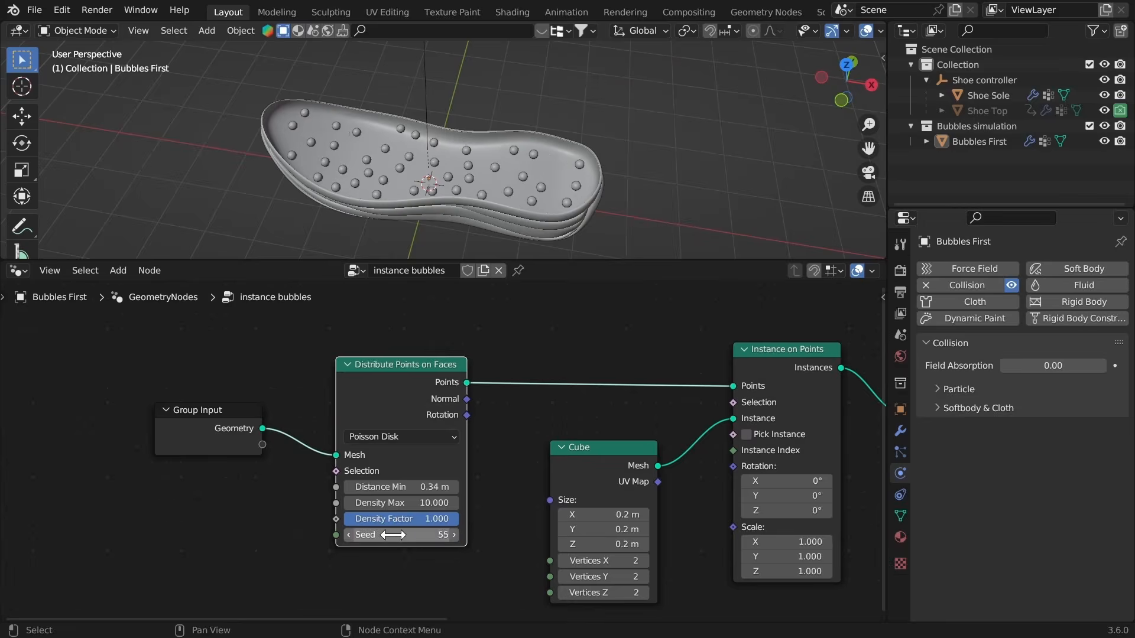
Step: Duplicate the Bubbles First object in place and move the copy to a new collection named Trash
key(ctrl+space)
scroll(487, 294, up, 3)
click(487, 294)
middle_drag(486, 293, 467, 256)
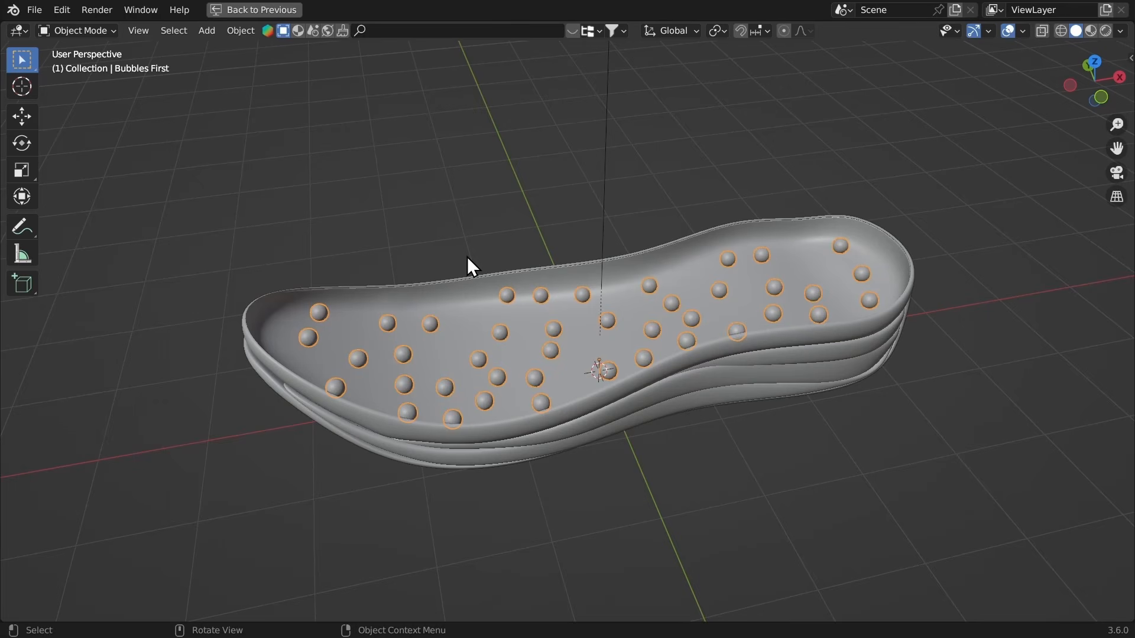
middle_drag(408, 218, 388, 229)
key(shift+d)
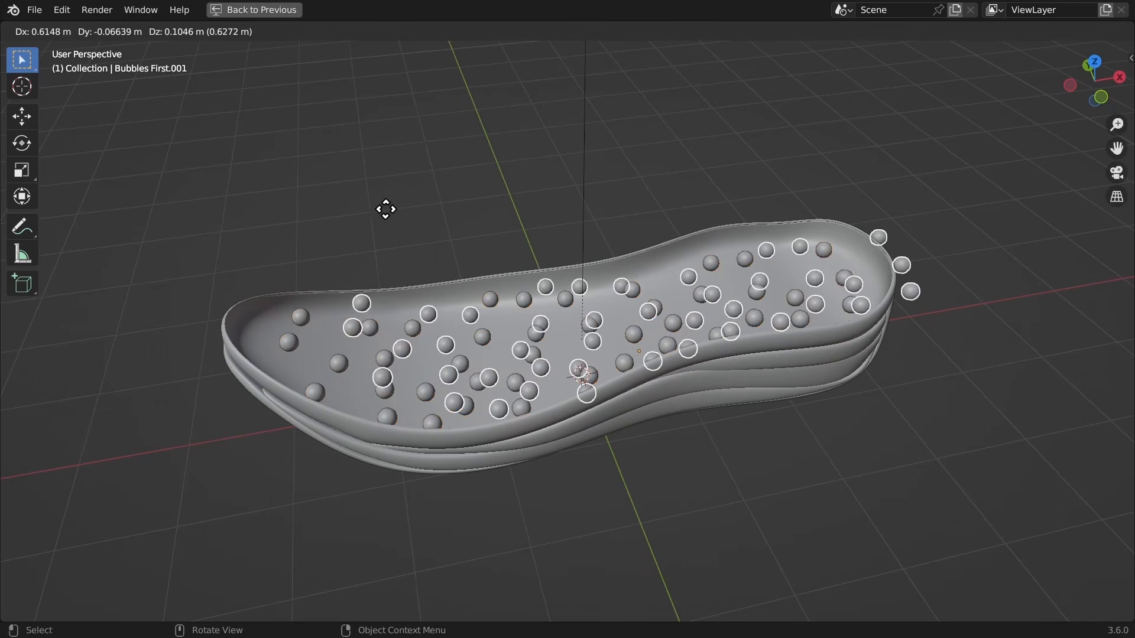
key(Escape)
key(m)
click(414, 220)
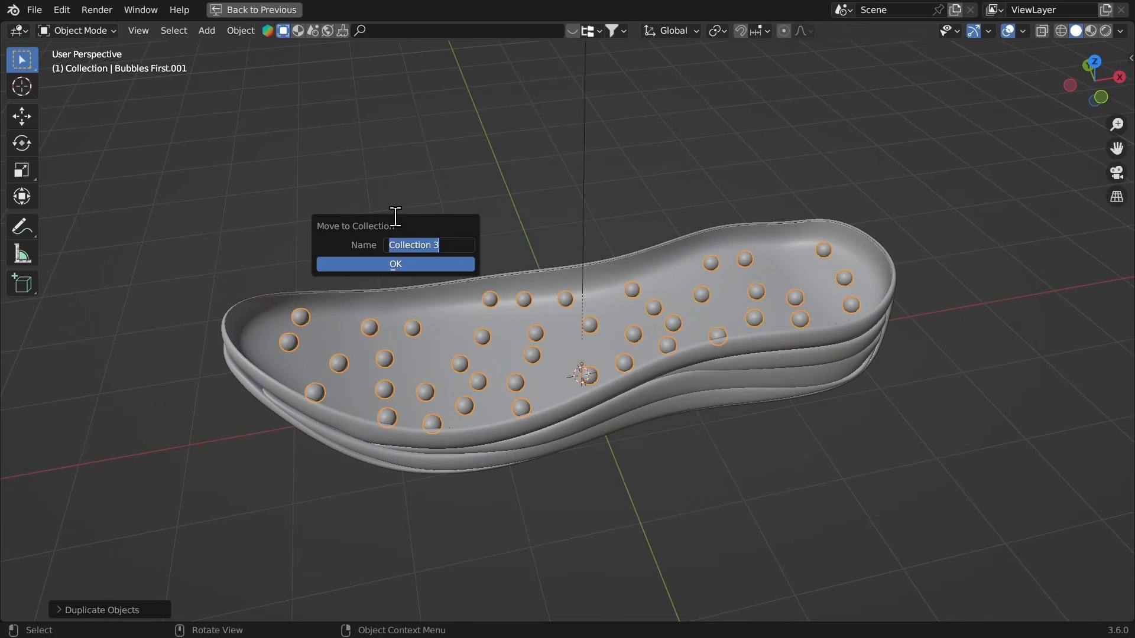
text(Trash)
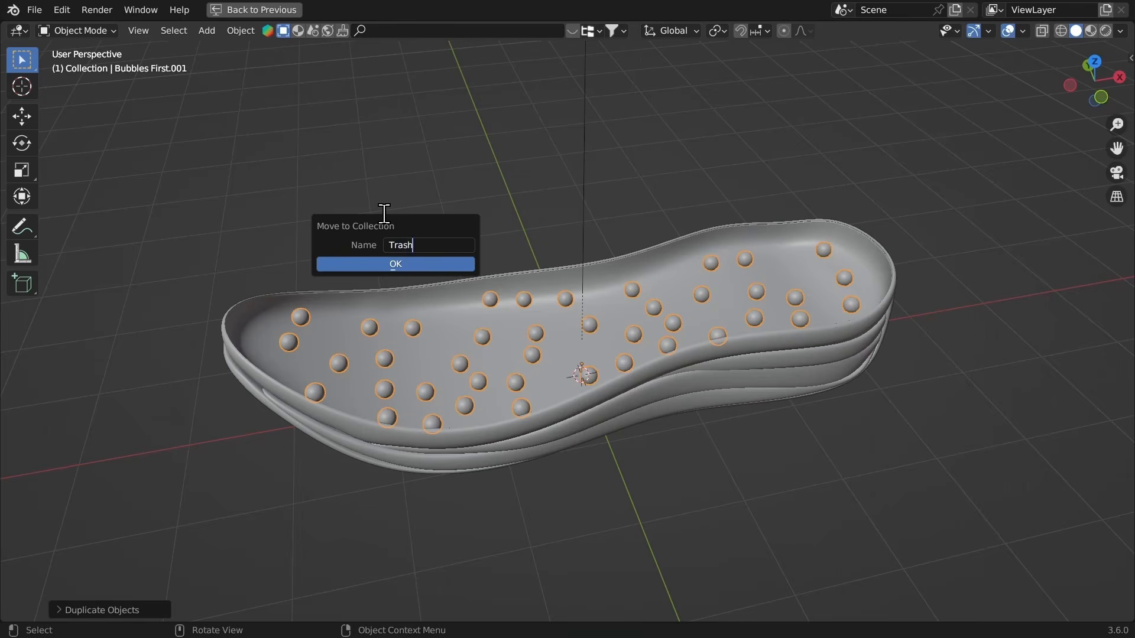
key(Return)
key(ctrl+space)
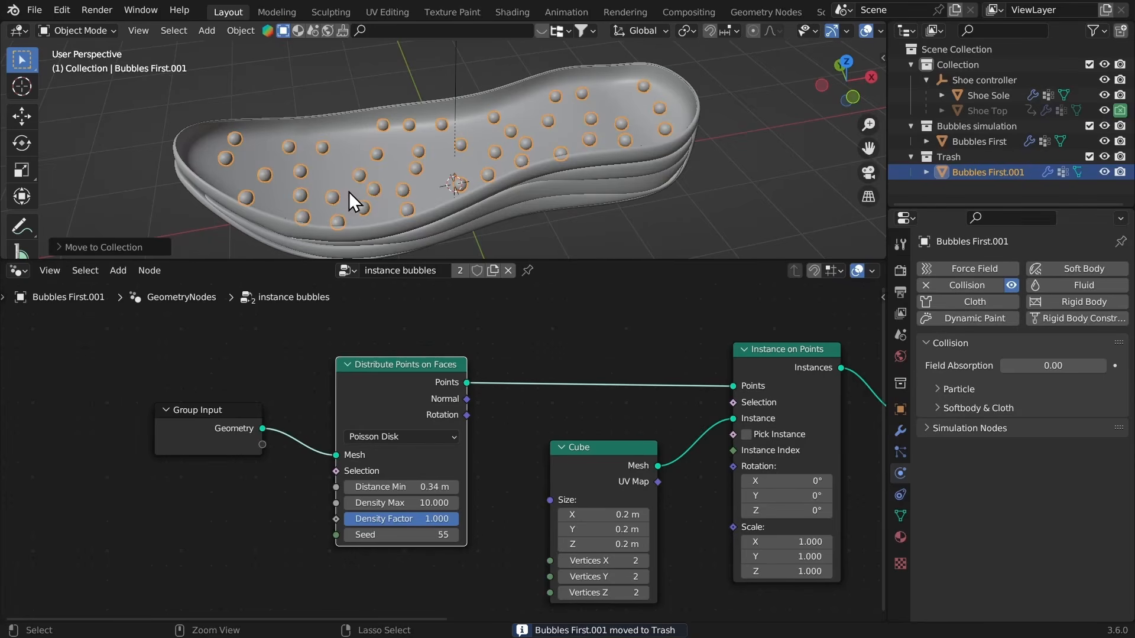
Step: Exclude the Trash collection from the view layer
middle_drag(406, 214, 410, 140)
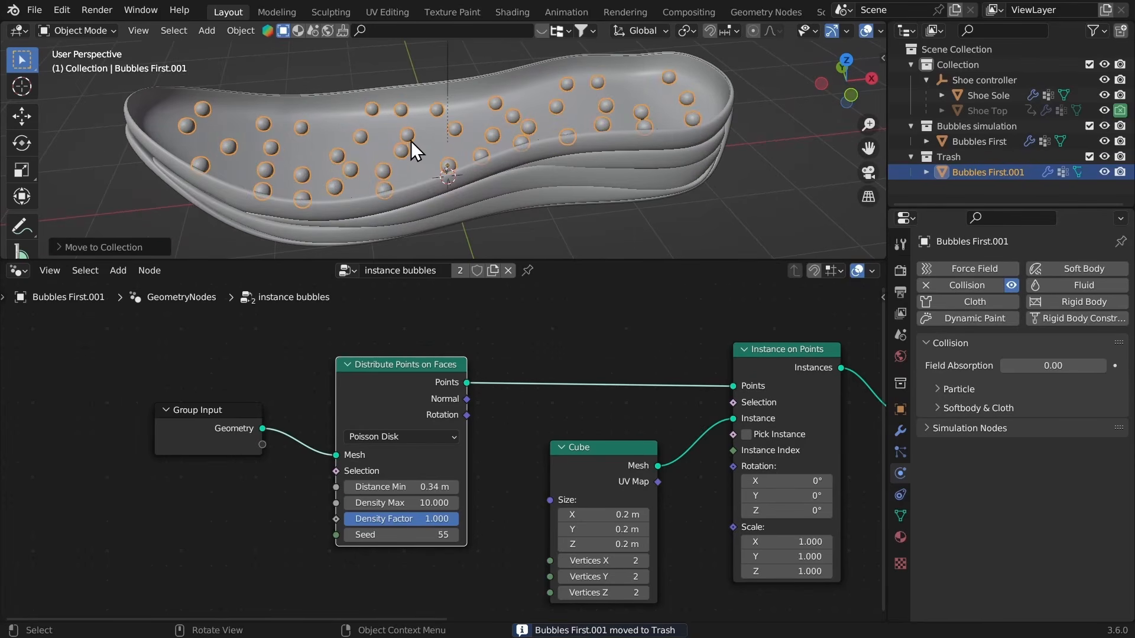
click(1089, 156)
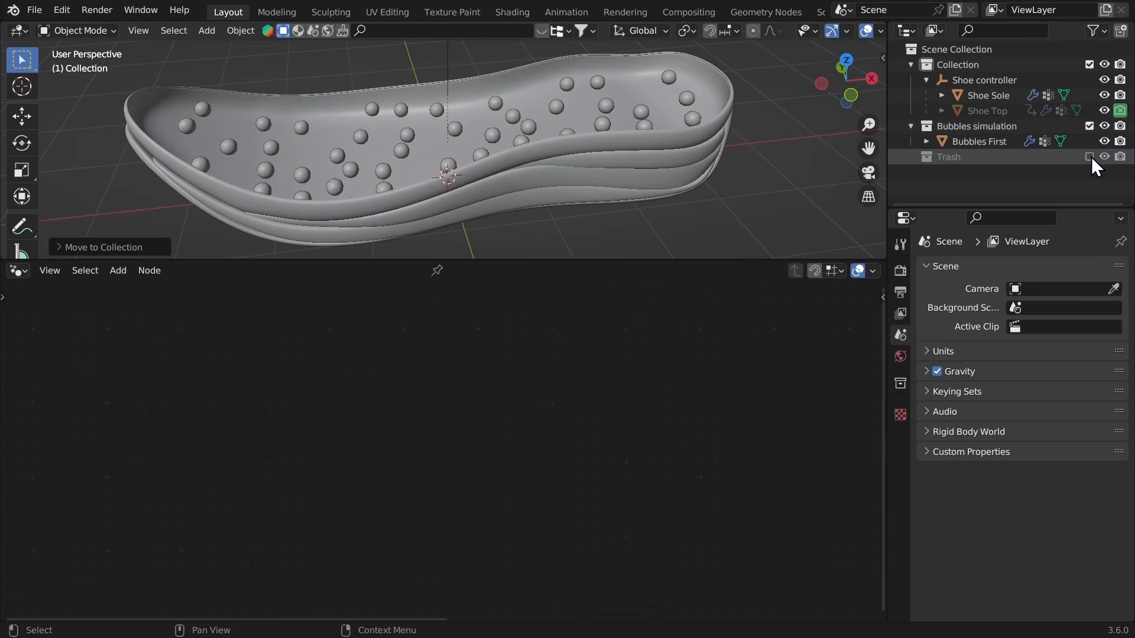
Step: Change the node editor area to a Timeline and enlarge the 3D viewport above it
click(17, 271)
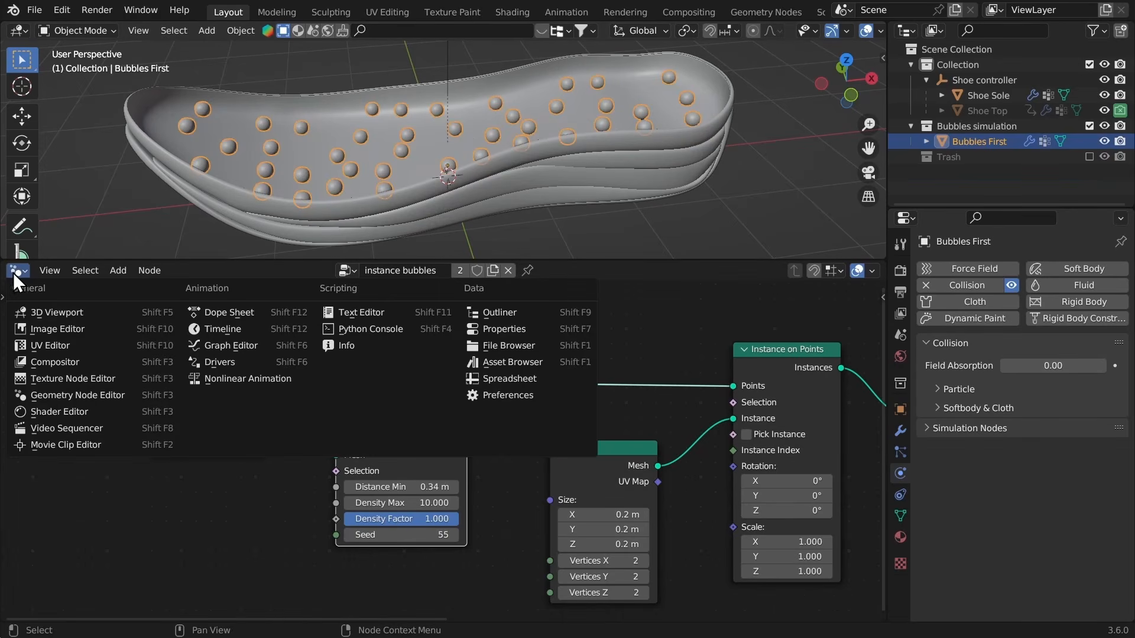
click(222, 328)
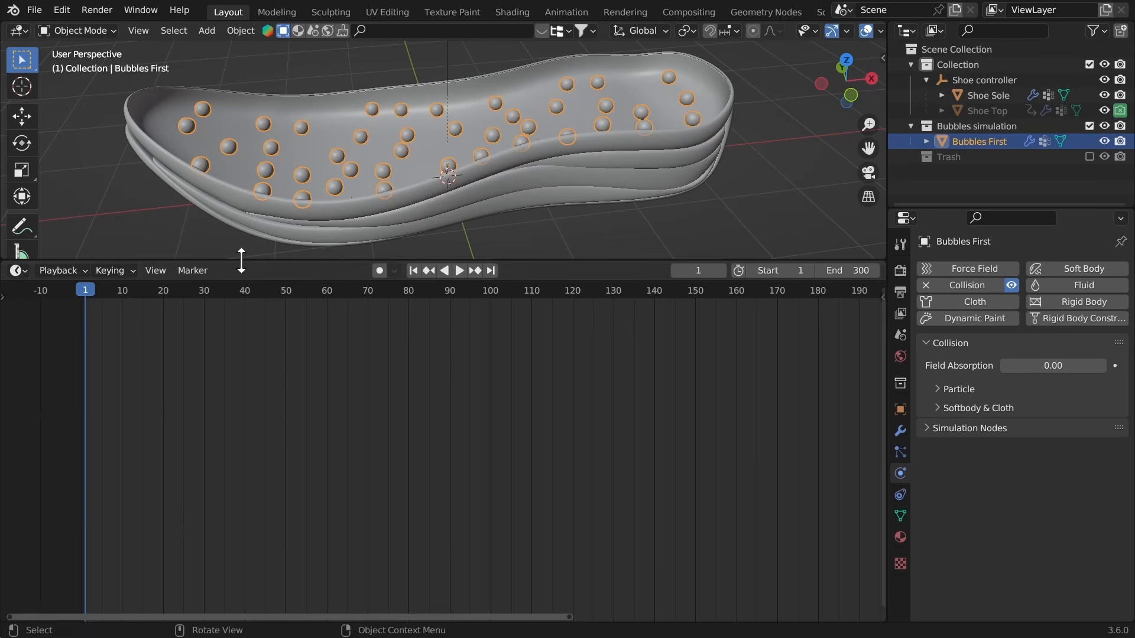
drag(241, 260, 286, 488)
Step: Apply Visual Geometry to Mesh on the Bubbles First object
middle_drag(343, 331, 411, 243)
key(ctrl+a)
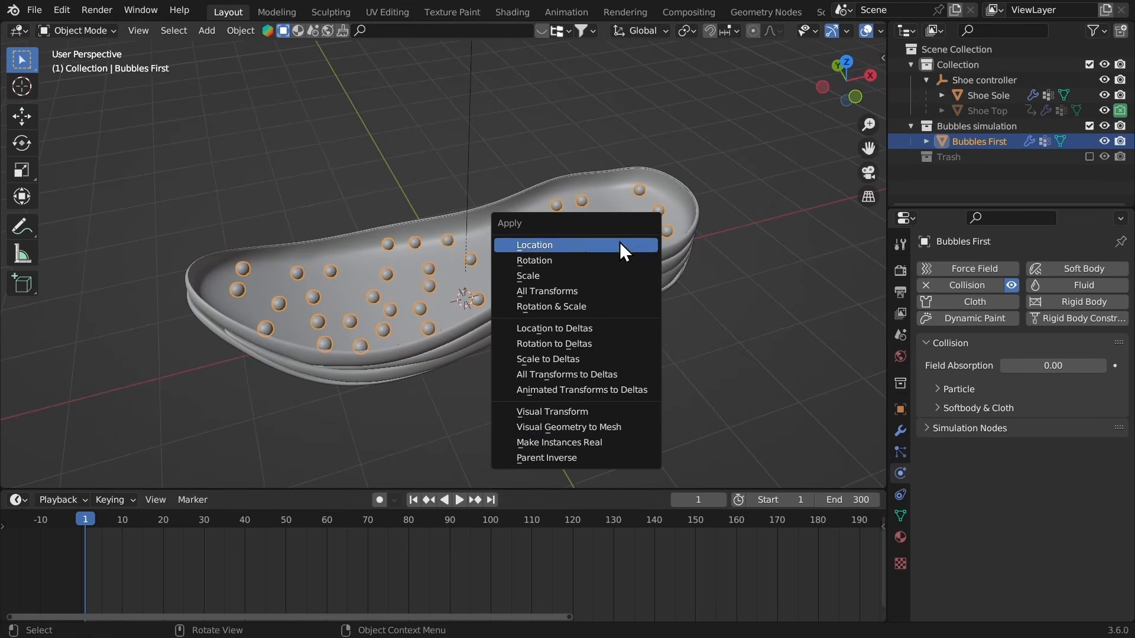
click(601, 428)
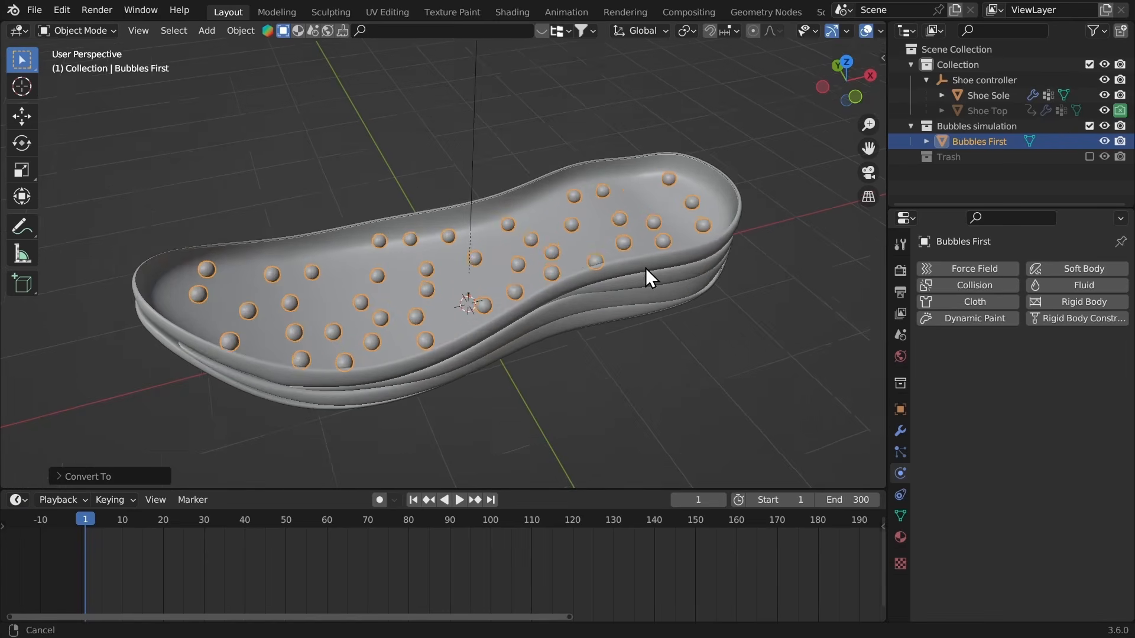
Step: Enter Edit Mode on Bubbles First and isolate it in local view with vertex selection active
key(Tab)
scroll(646, 273, up, 10)
scroll(596, 202, down, 8)
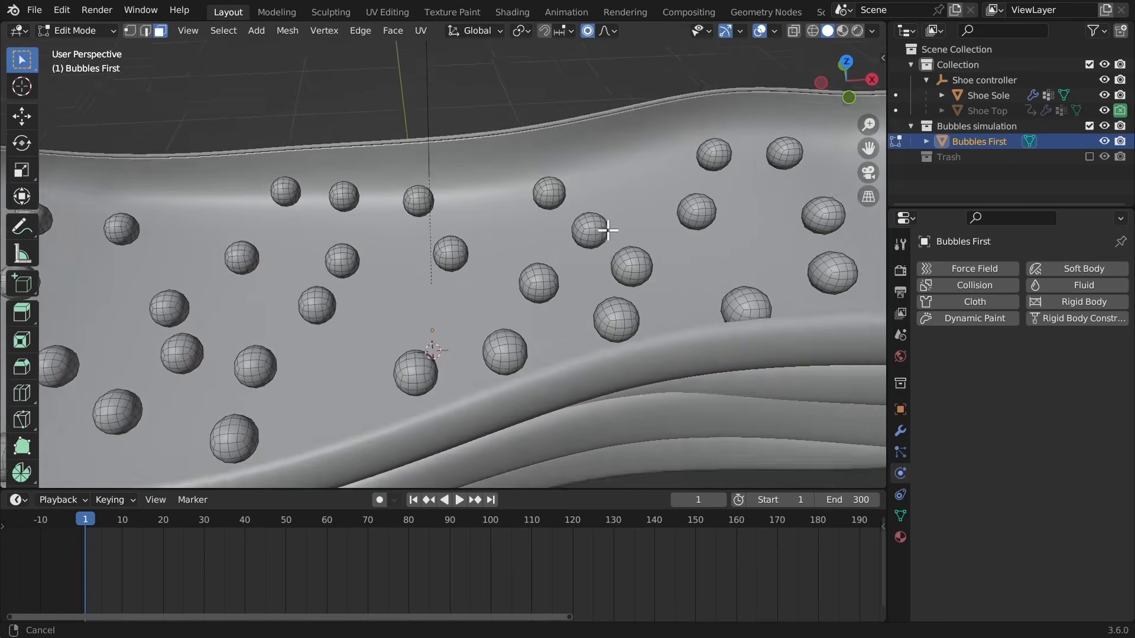
middle_drag(604, 231, 596, 263)
scroll(680, 220, down, 7)
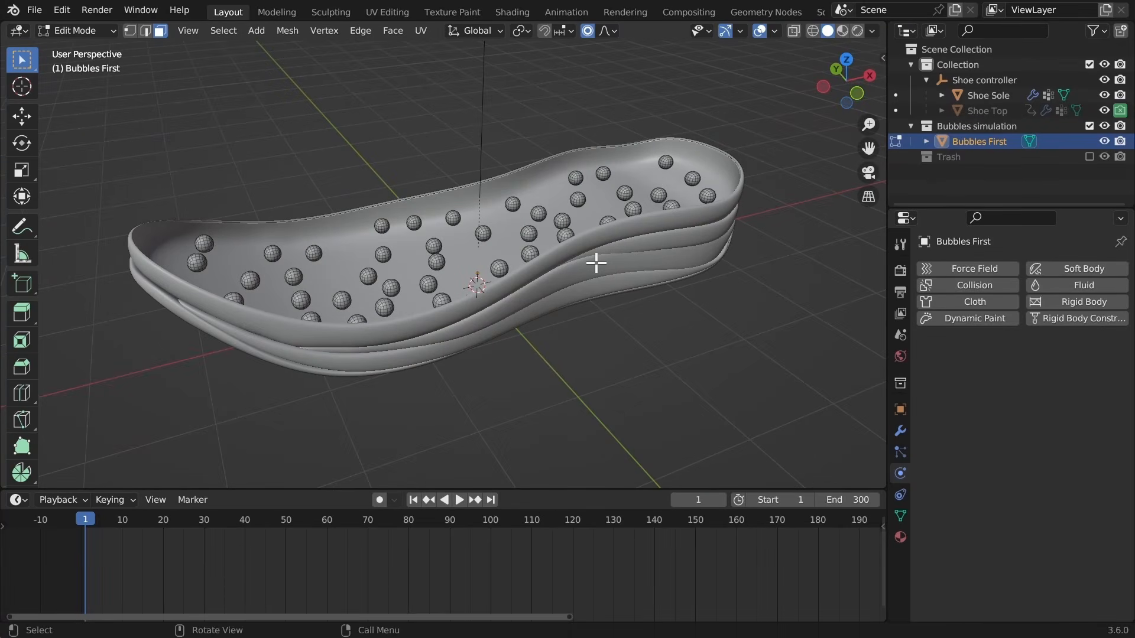
click(900, 516)
middle_drag(718, 295, 643, 322)
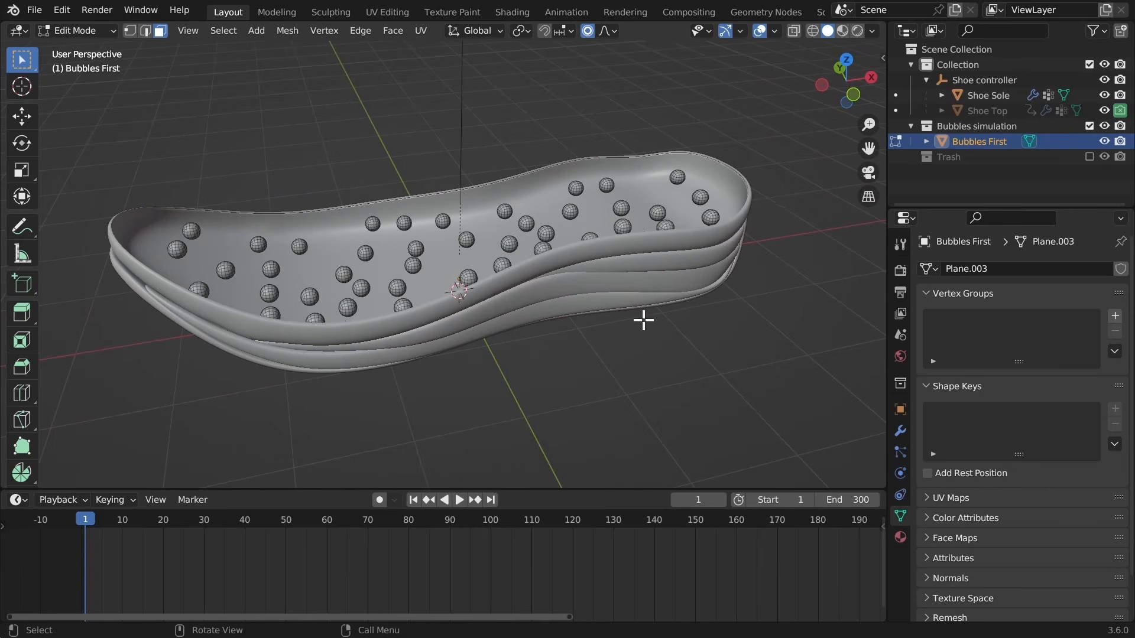
key(KP_Divide)
middle_drag(646, 342, 659, 319)
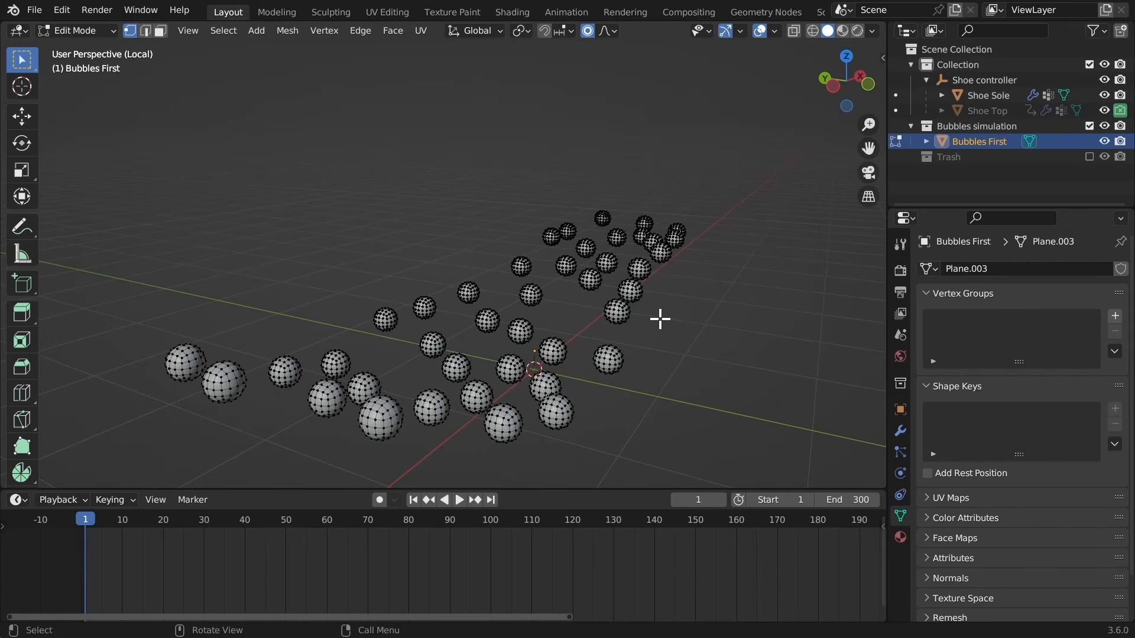
Step: From a maximized bottom orthographic view, select one vertex on the underside of every bubble
click(847, 106)
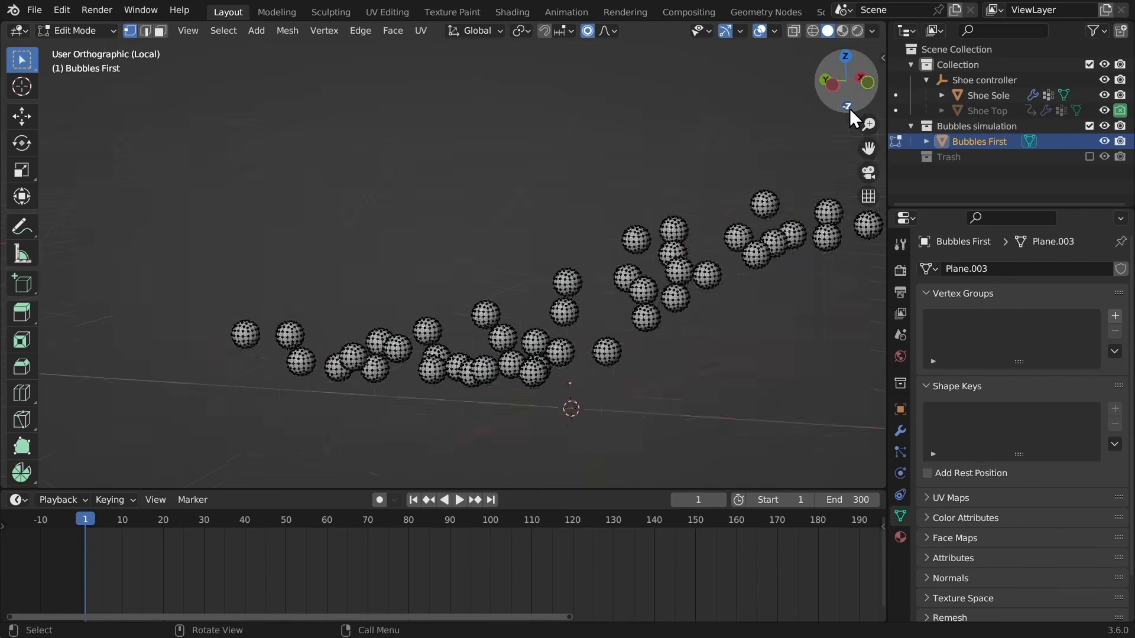
key(ctrl+space)
ctrl+middle_drag(301, 273, 295, 245)
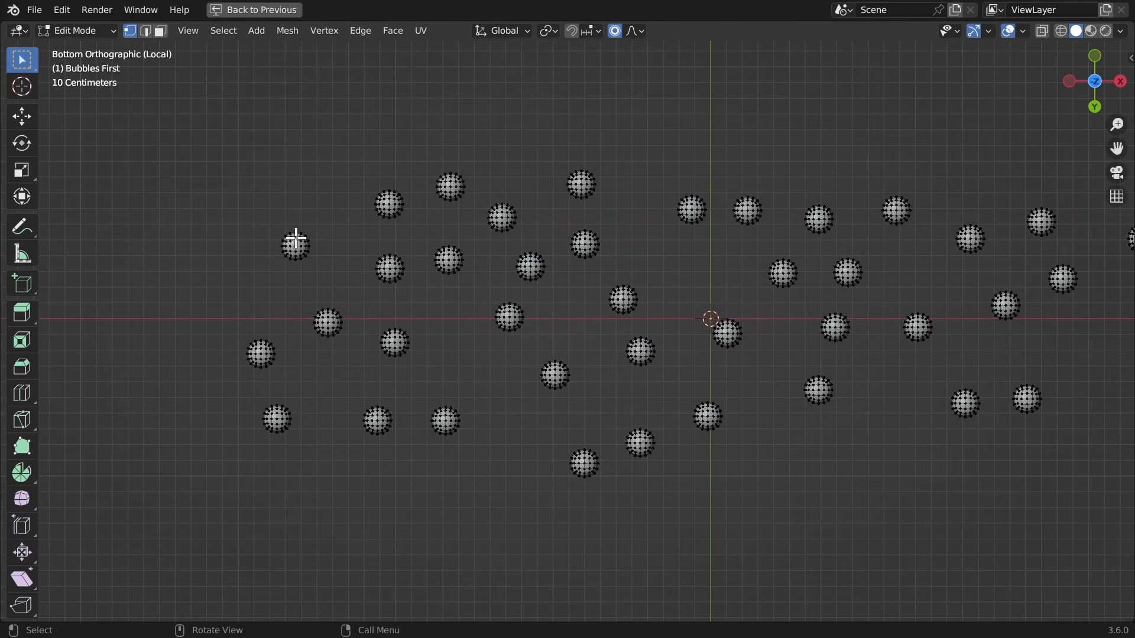
shift+click(385, 201)
shift+click(450, 176)
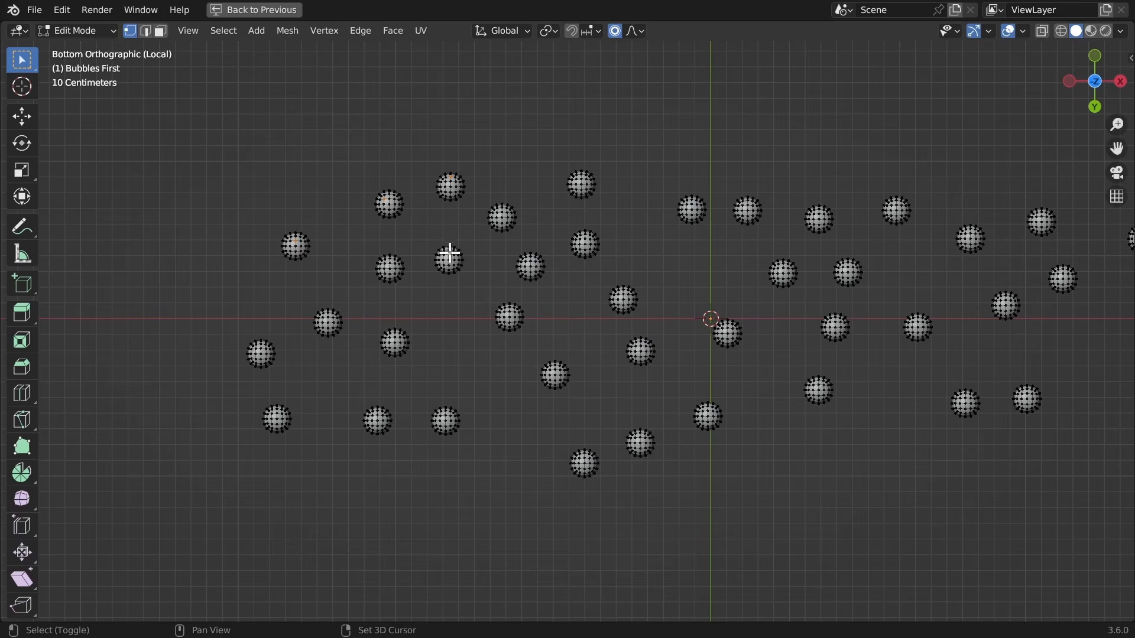
shift+click(396, 340)
shift+click(450, 421)
shift+click(513, 222)
shift+click(584, 244)
shift+middle_drag(708, 343, 512, 339)
shift+click(532, 324)
shift+click(622, 386)
shift+click(639, 323)
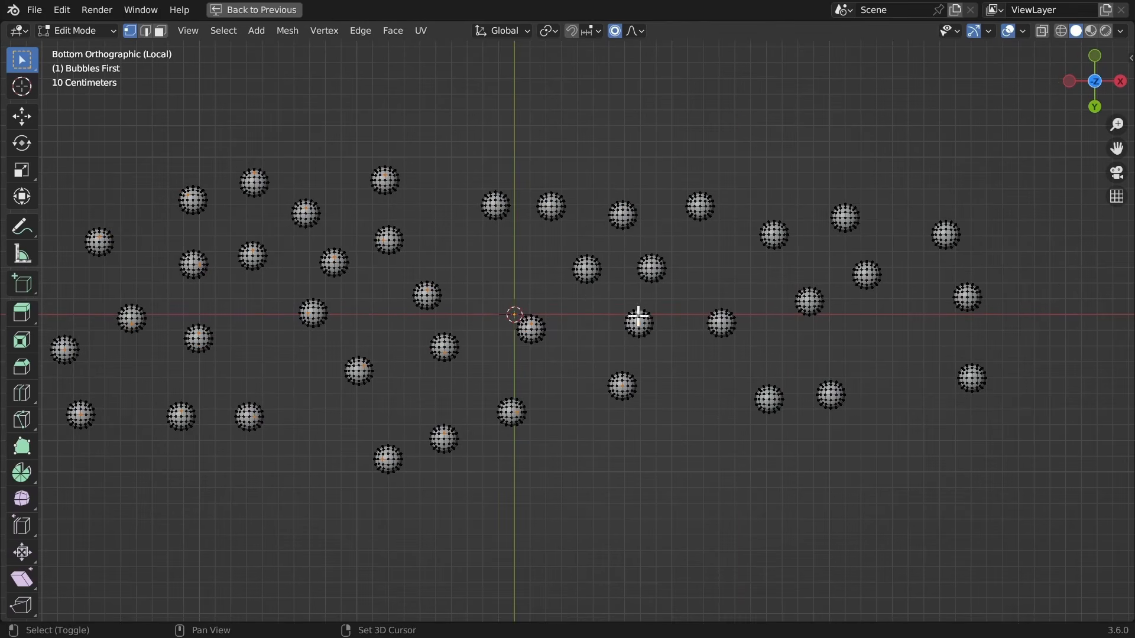
shift+click(490, 205)
shift+click(546, 200)
shift+click(622, 215)
shift+click(715, 323)
shift+click(851, 221)
shift+click(969, 290)
shift+click(953, 233)
Step: Restore the normal layout, create a vertex group named k and assign the selected bubble vertices to it
shift+middle_drag(583, 156, 716, 170)
key(ctrl+space)
middle_drag(423, 127, 436, 192)
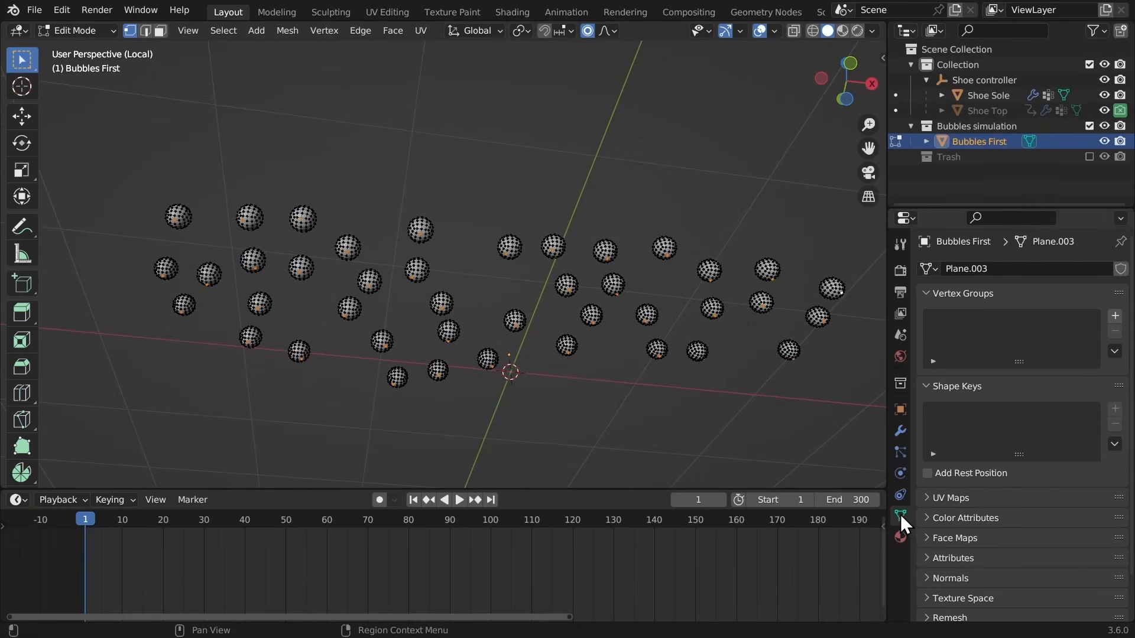
click(1114, 316)
double_click(1005, 323)
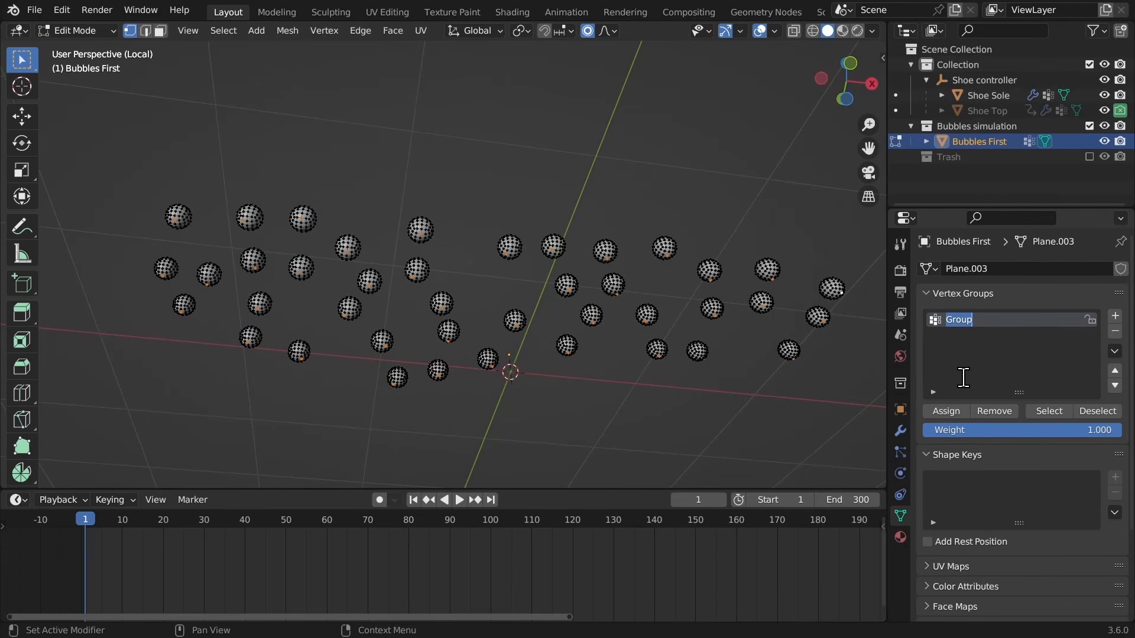
text(k)
click(941, 410)
Step: Return Bubbles First to Object Mode and exit local view to show the sole again
key(Tab)
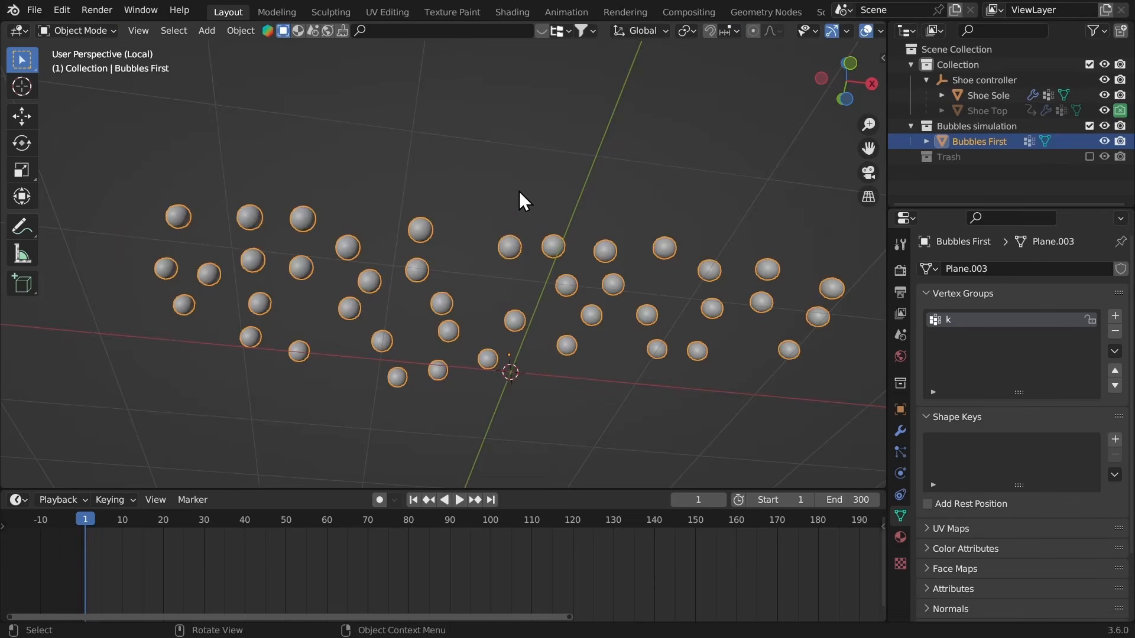
middle_drag(519, 191, 510, 233)
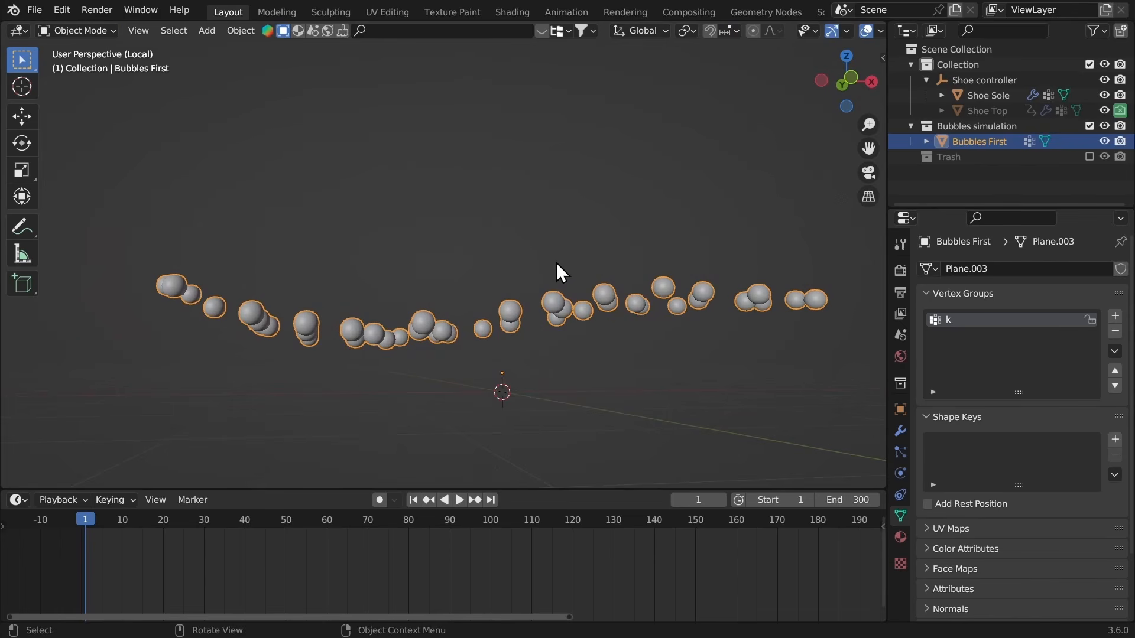
key(KP_Divide)
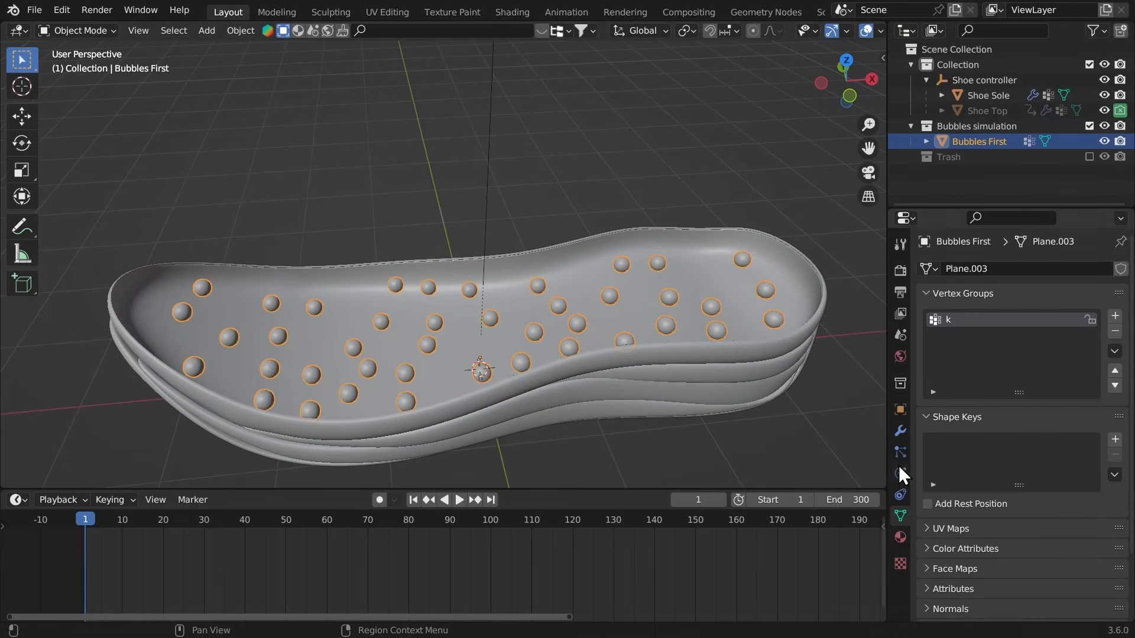
Step: Show the modifiers of Bubbles First and turn the Timeline area into an enlarged Geometry Node Editor
click(900, 431)
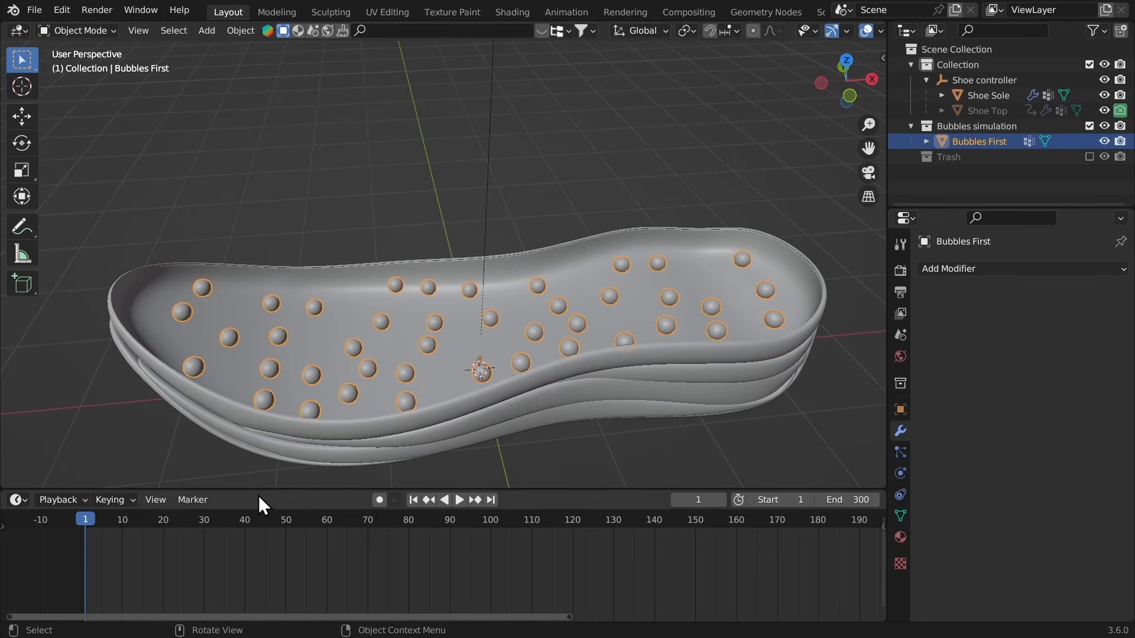
drag(252, 488, 112, 273)
click(18, 281)
click(54, 392)
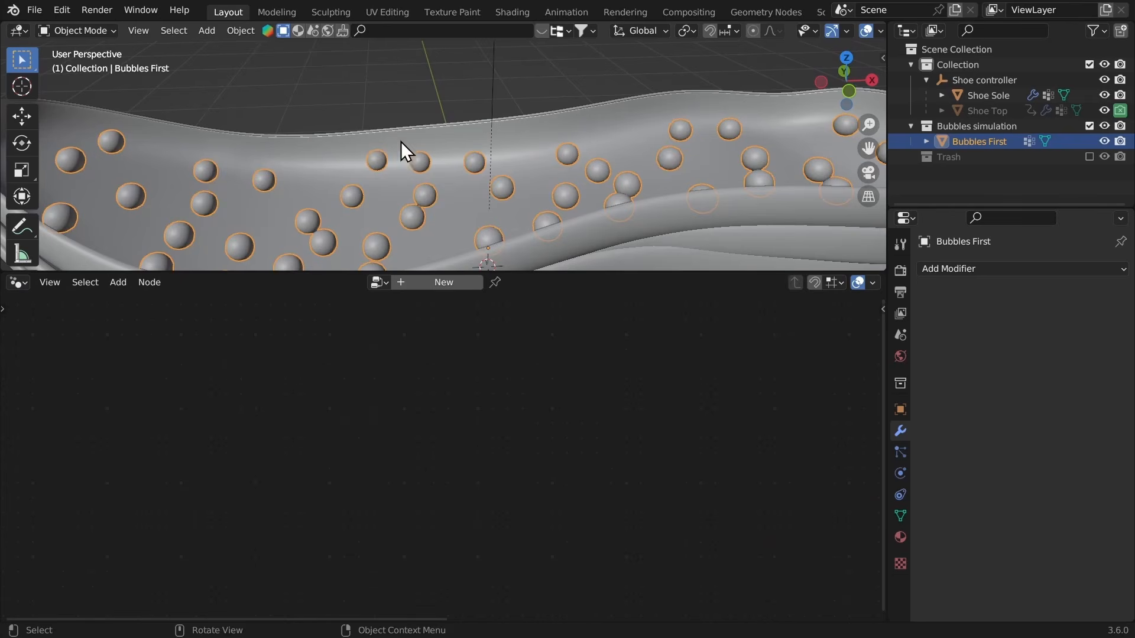
scroll(402, 148, down, 5)
Step: Create a new geometry node tree on Bubbles First and name it bubble sim
click(435, 282)
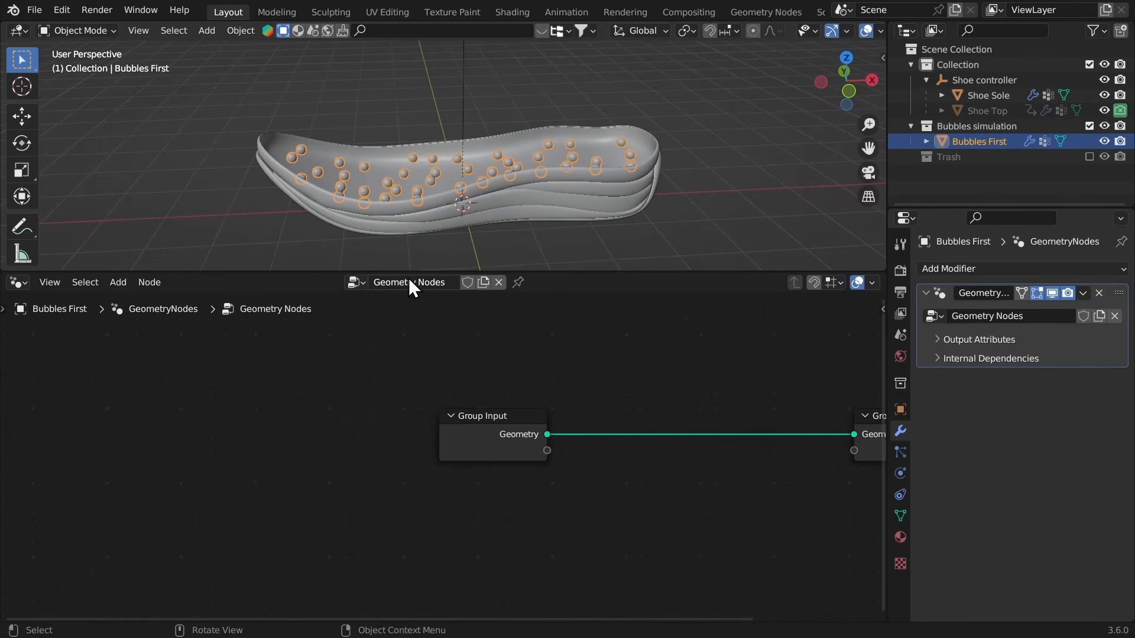
click(409, 282)
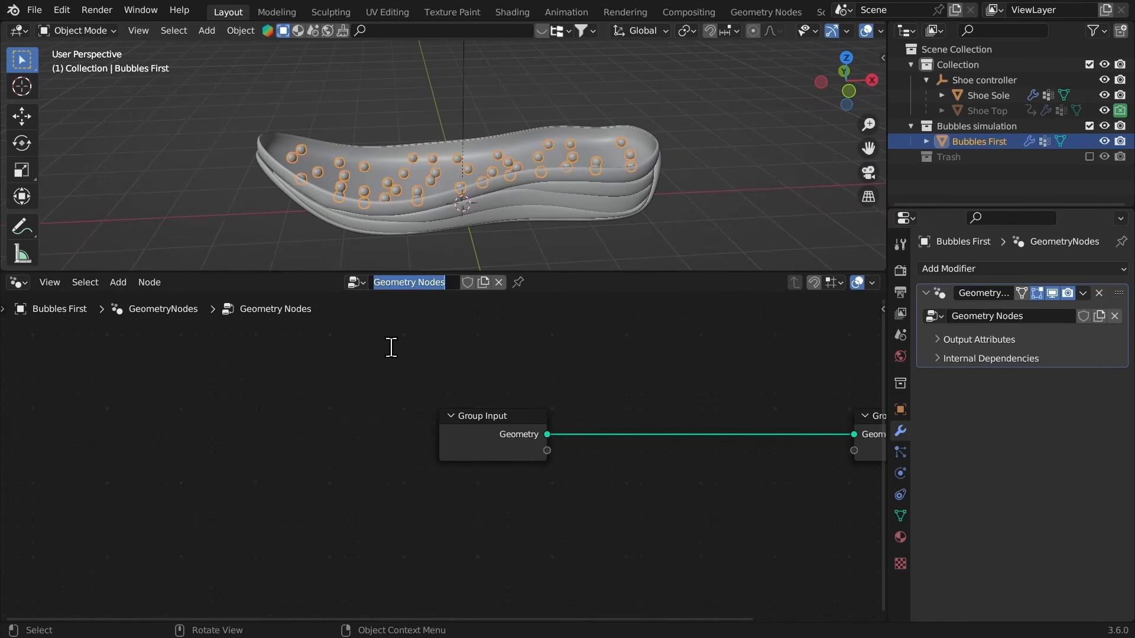
text(bubble sim)
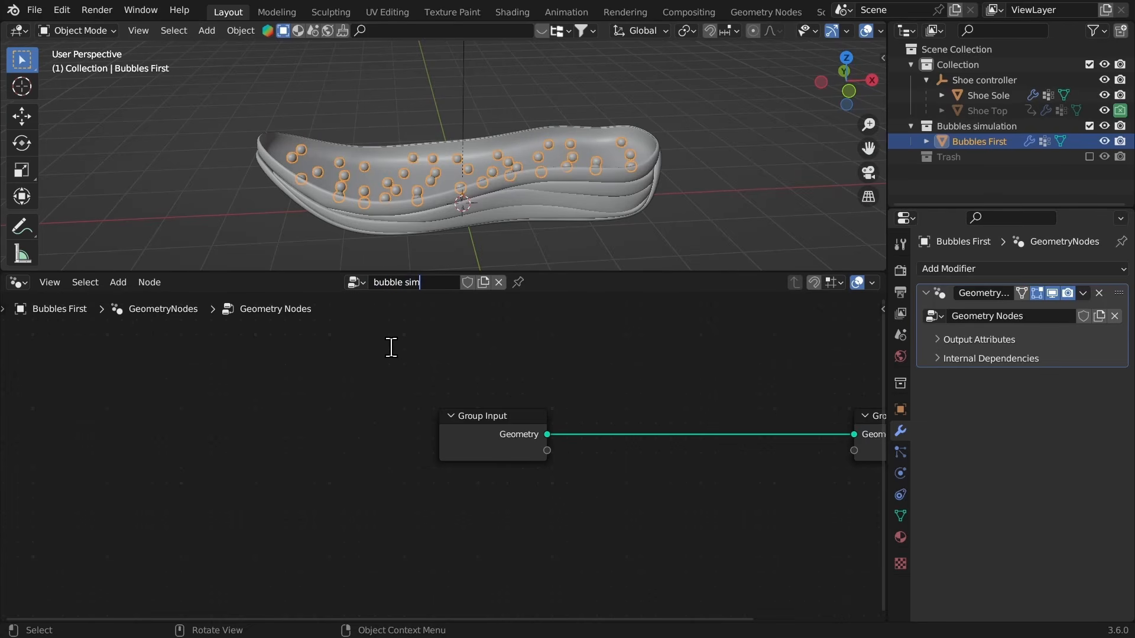
Step: Add a Scale Elements node on the link between Group Input and Group Output
scroll(431, 165, down, 3)
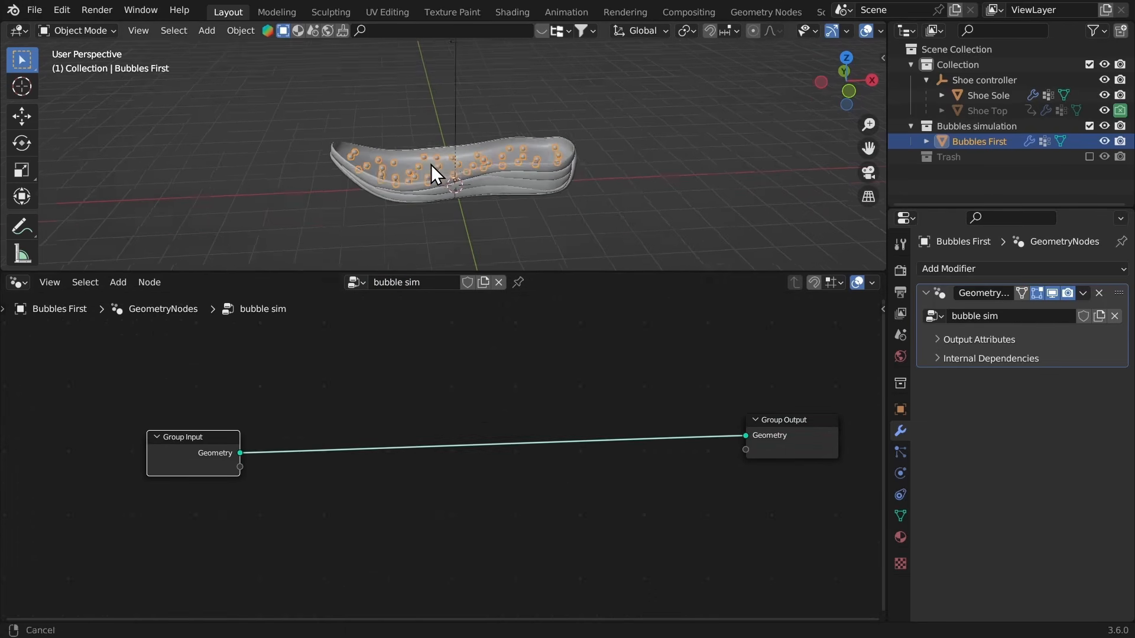
middle_drag(434, 148, 438, 154)
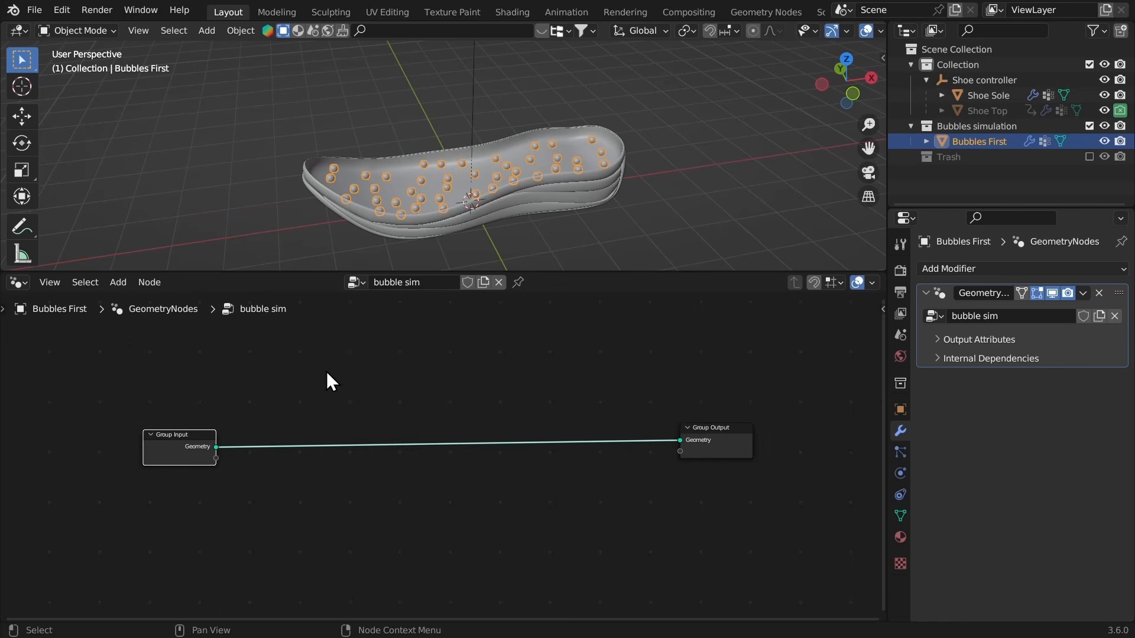
key(shift+a)
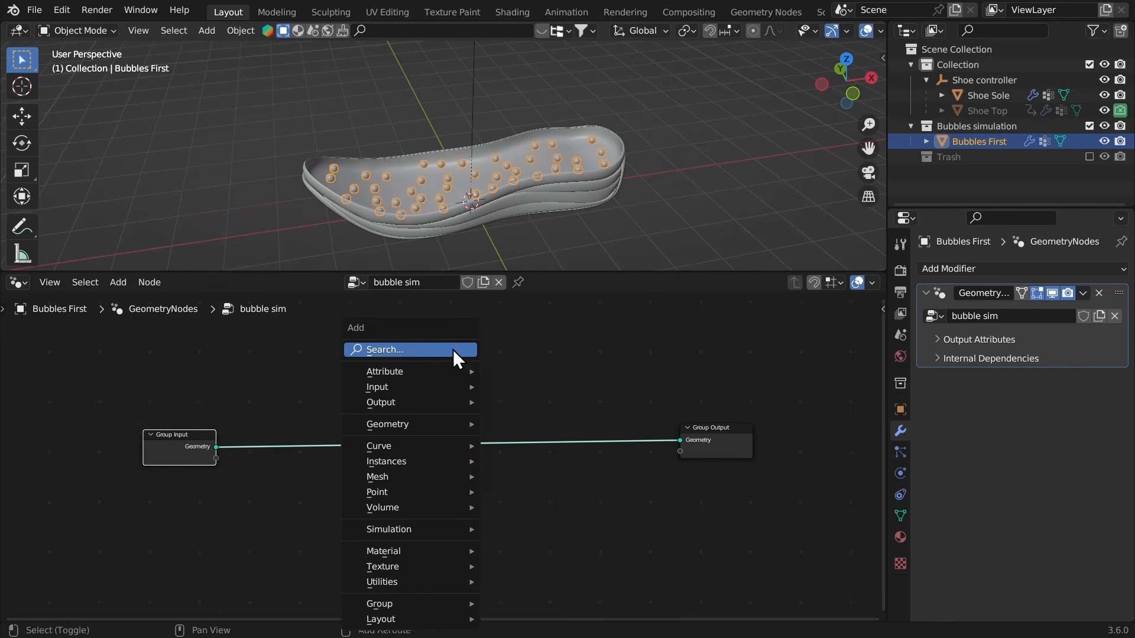
click(419, 348)
text(scale)
key(Down)
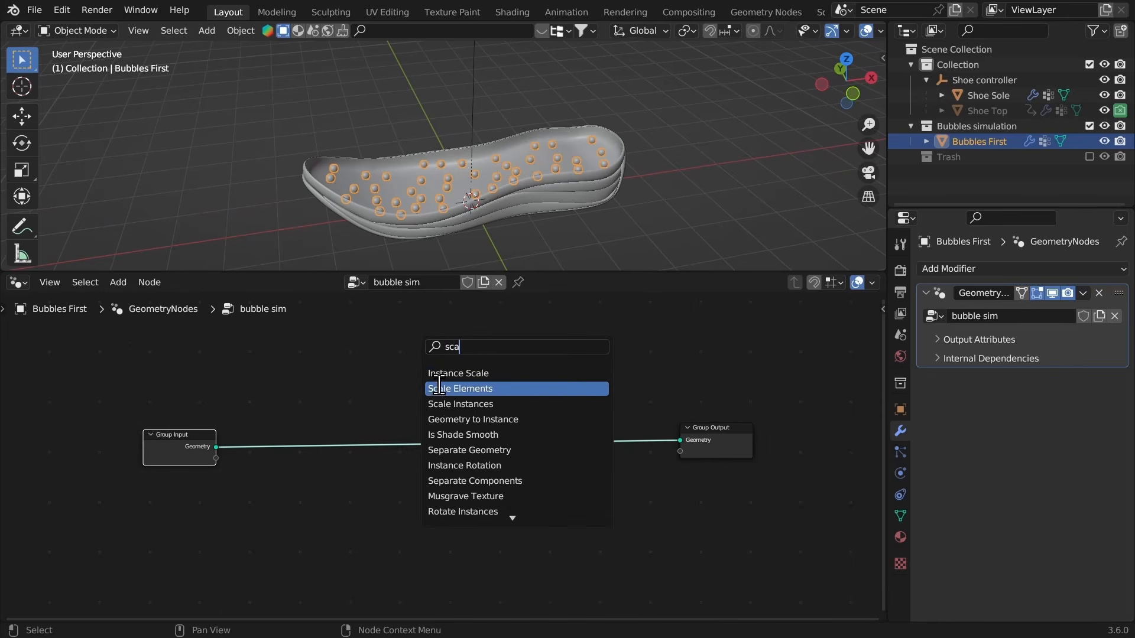
key(Return)
click(344, 396)
scroll(413, 336, up, 2)
scroll(390, 193, up, 3)
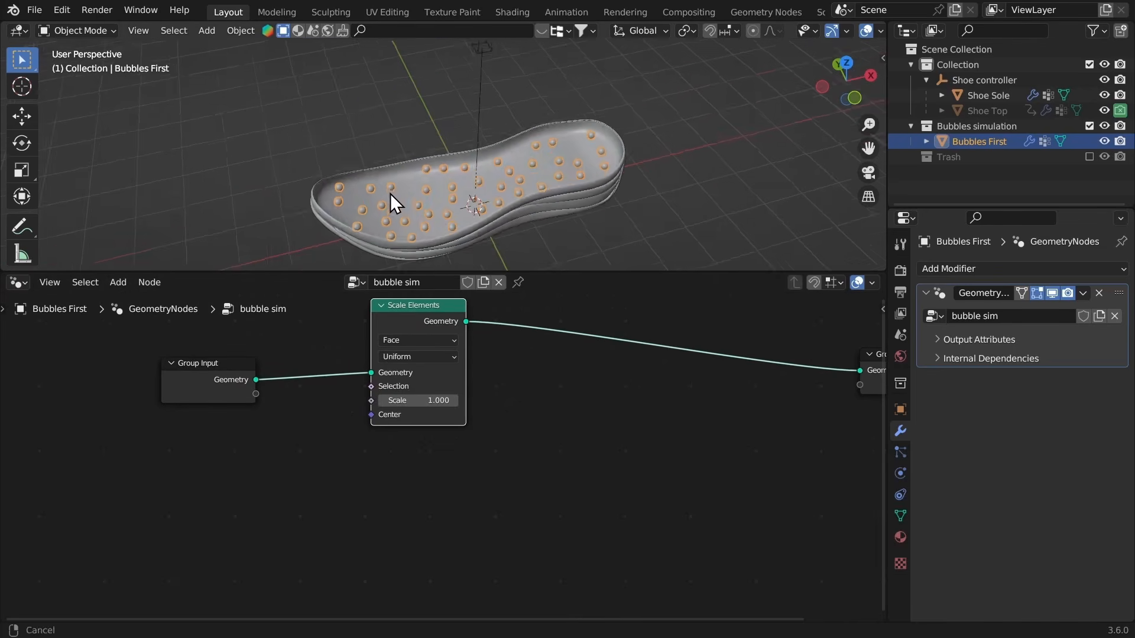
Step: Try a different Scale value on the Scale Elements node and cancel the change
scroll(390, 195, down, 3)
drag(399, 400, 431, 395)
right_click(431, 395)
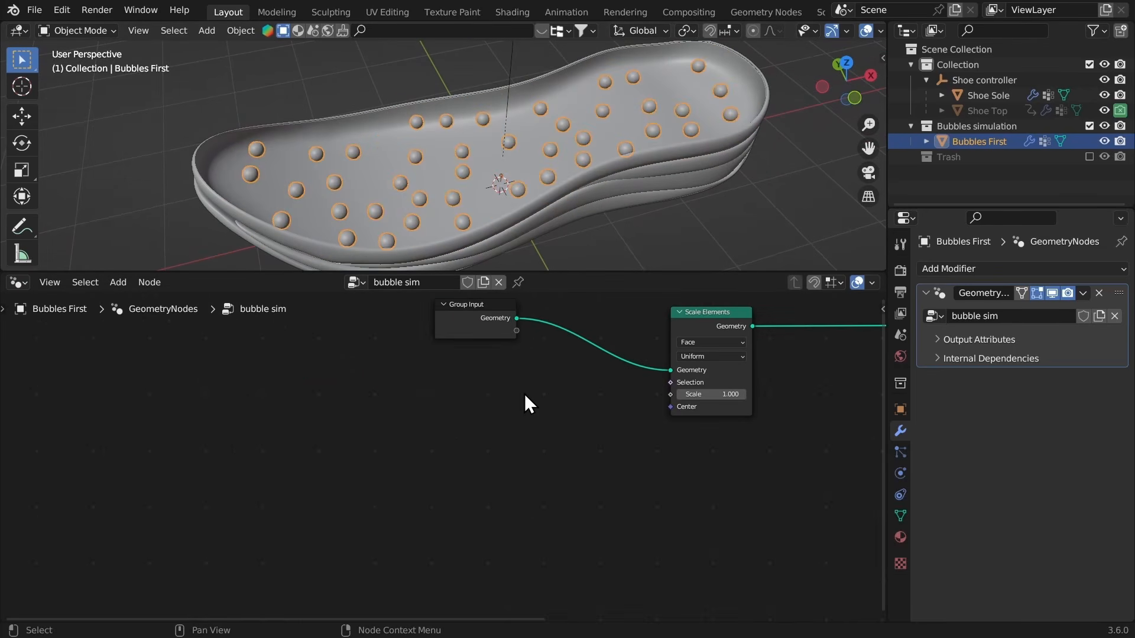
Step: Add a Position node below and before the Group Input node
scroll(440, 198, down, 3)
key(shift+a)
click(372, 350)
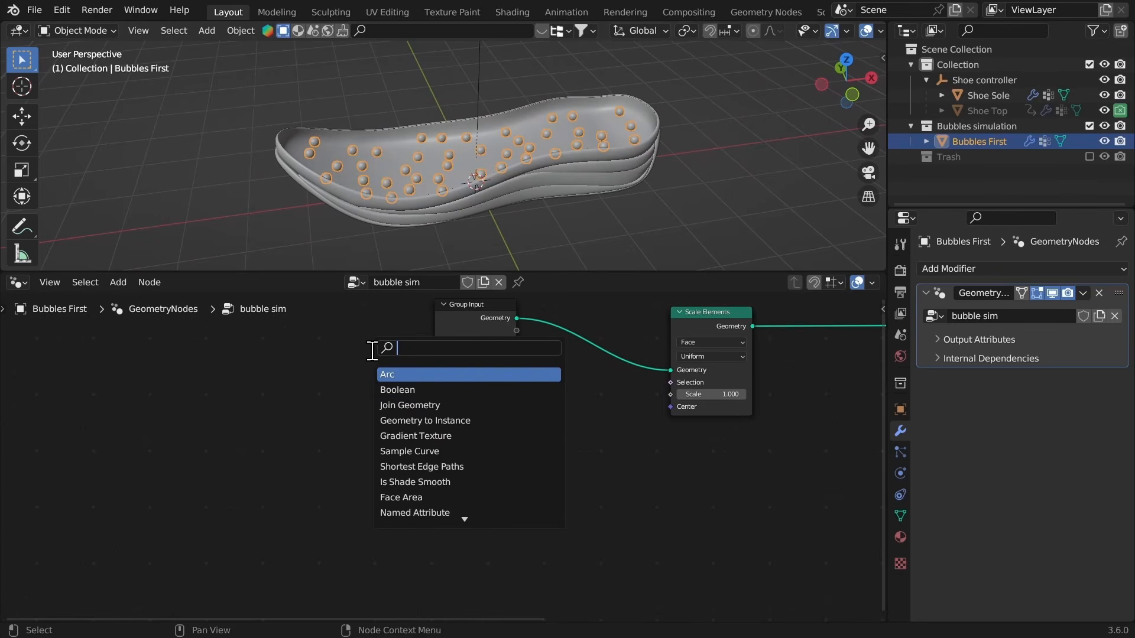
text(po)
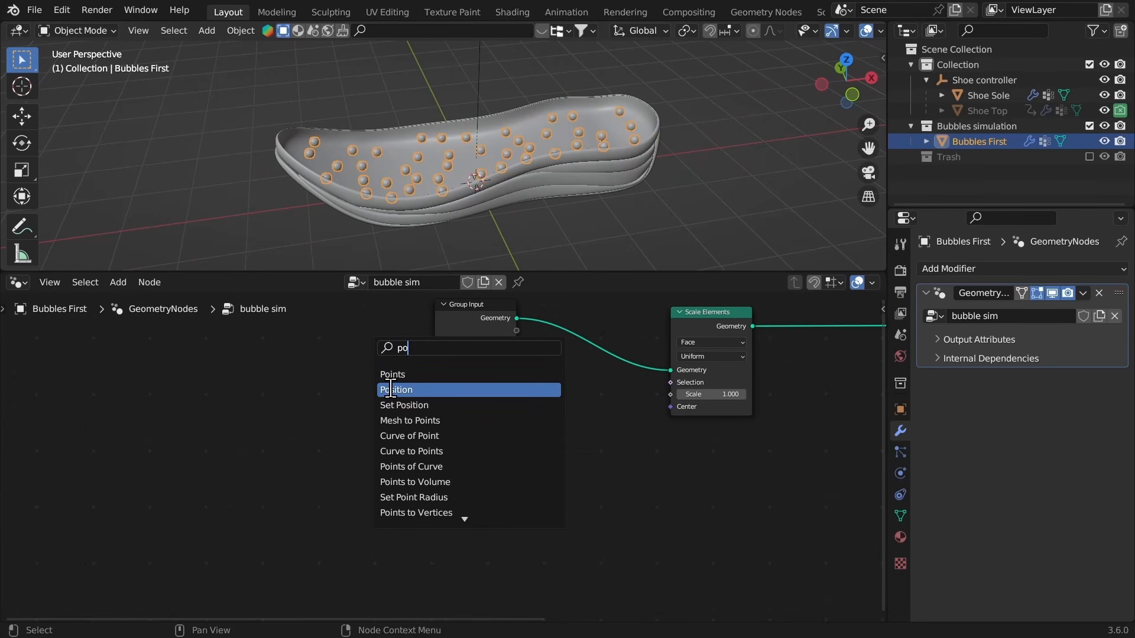
click(391, 389)
click(247, 478)
Step: Add a Separate XYZ node beside the Position node
key(shift+a)
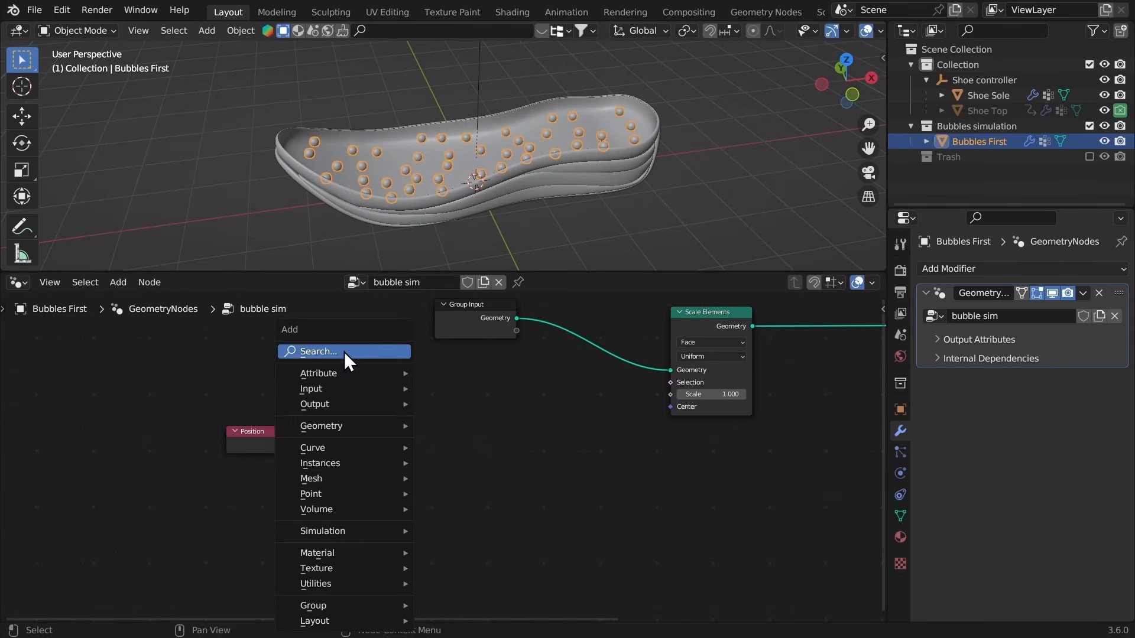
click(344, 352)
text(sep)
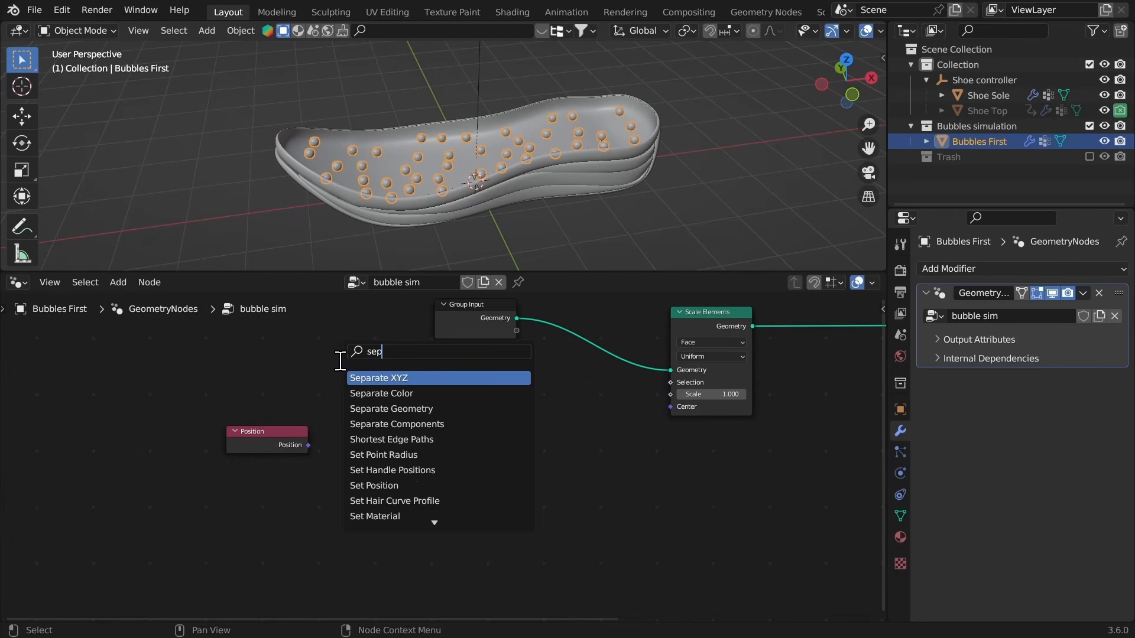
text(e)
click(358, 394)
click(385, 467)
Step: Annotate the viewport with a freehand arrow along the X axis across the sole and undo it
scroll(338, 190, down, 3)
middle_drag(357, 176, 256, 166)
click(21, 226)
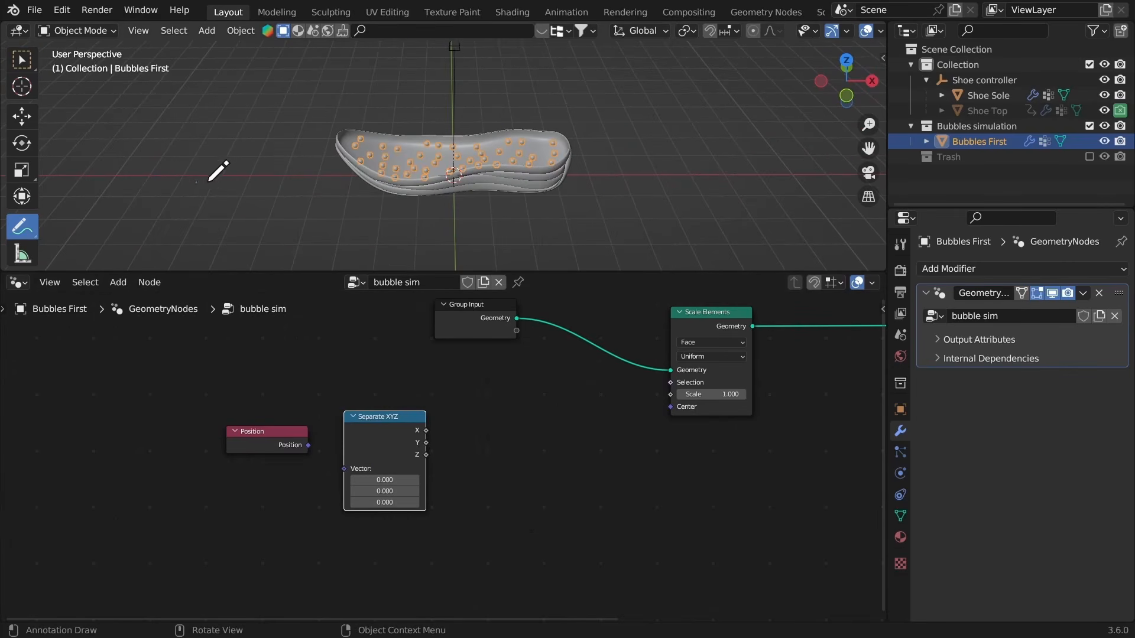
mouse_move(197, 182)
mouse_down()
mouse_move(604, 172)
mouse_move(589, 192)
mouse_up()
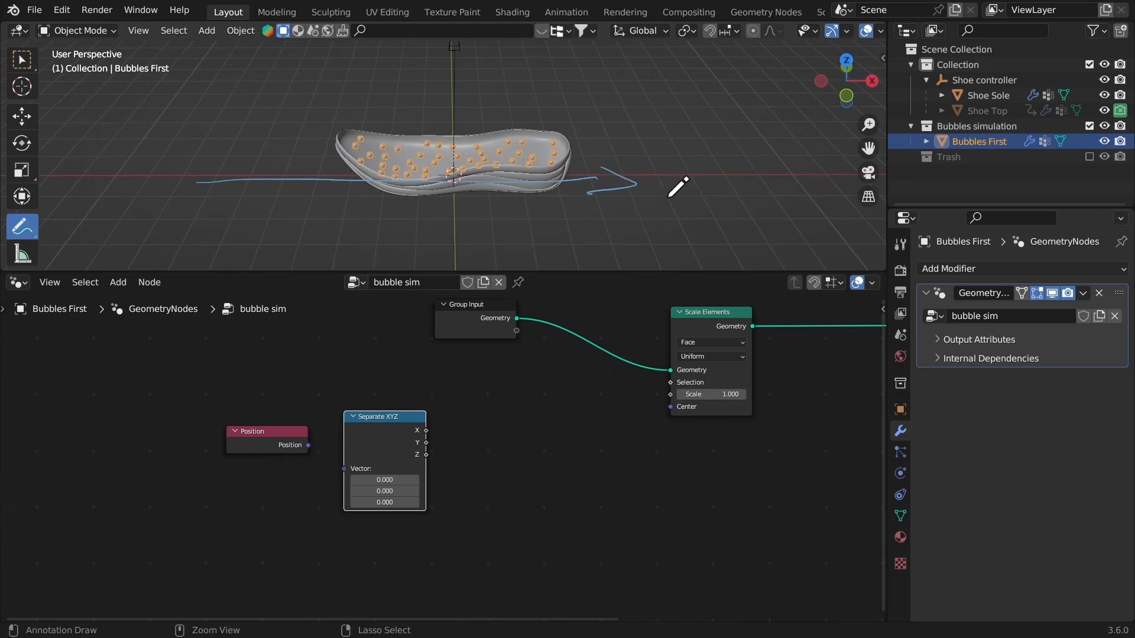
key(ctrl+z)
click(22, 63)
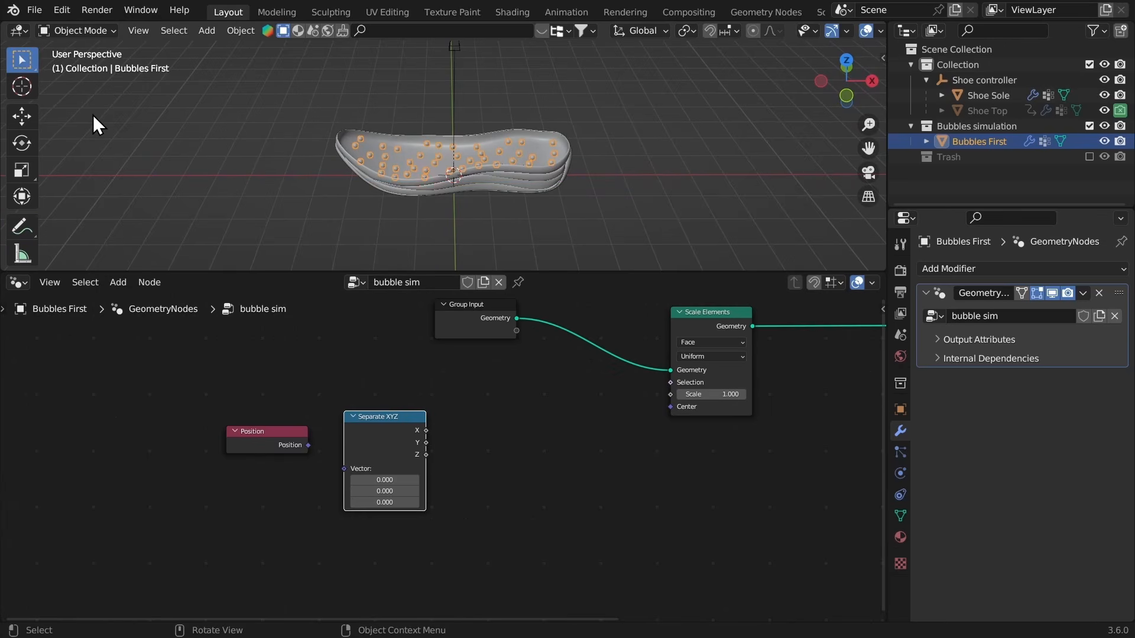
Step: Link Position to Separate XYZ and feed its X output through a new Add math node into the Scale input of Scale Elements
scroll(316, 404, up, 4)
drag(261, 442, 317, 473)
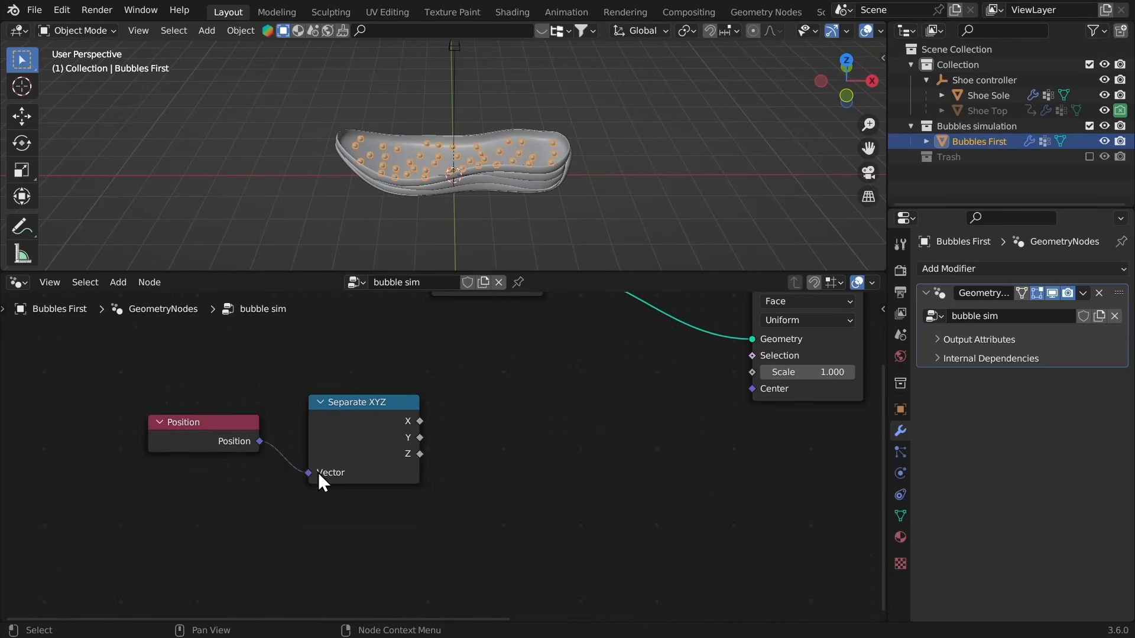
drag(364, 417, 492, 428)
text(m)
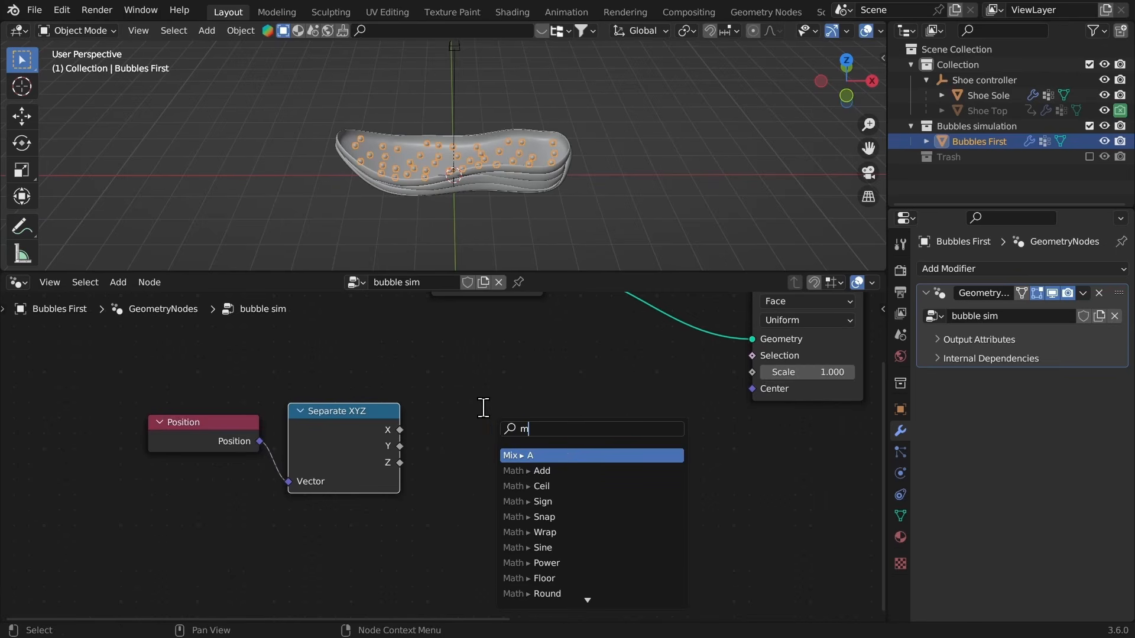
click(519, 474)
click(493, 458)
middle_drag(483, 387, 449, 438)
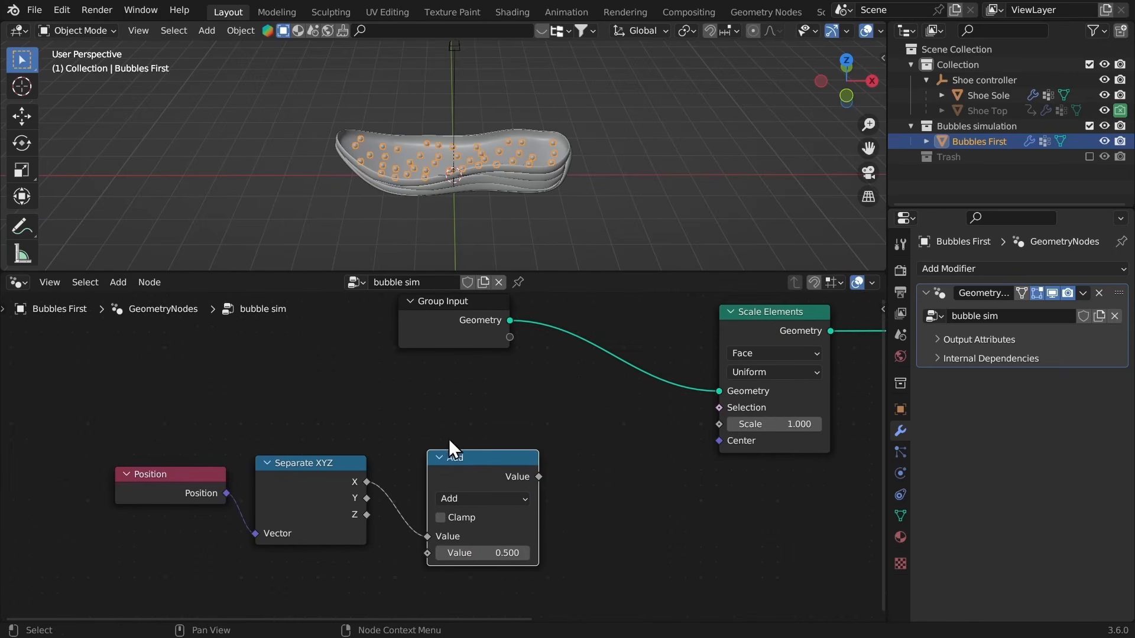
drag(537, 475, 719, 424)
Step: Enable Clamp on the Add node and set its value to 1.300
middle_drag(417, 177, 440, 260)
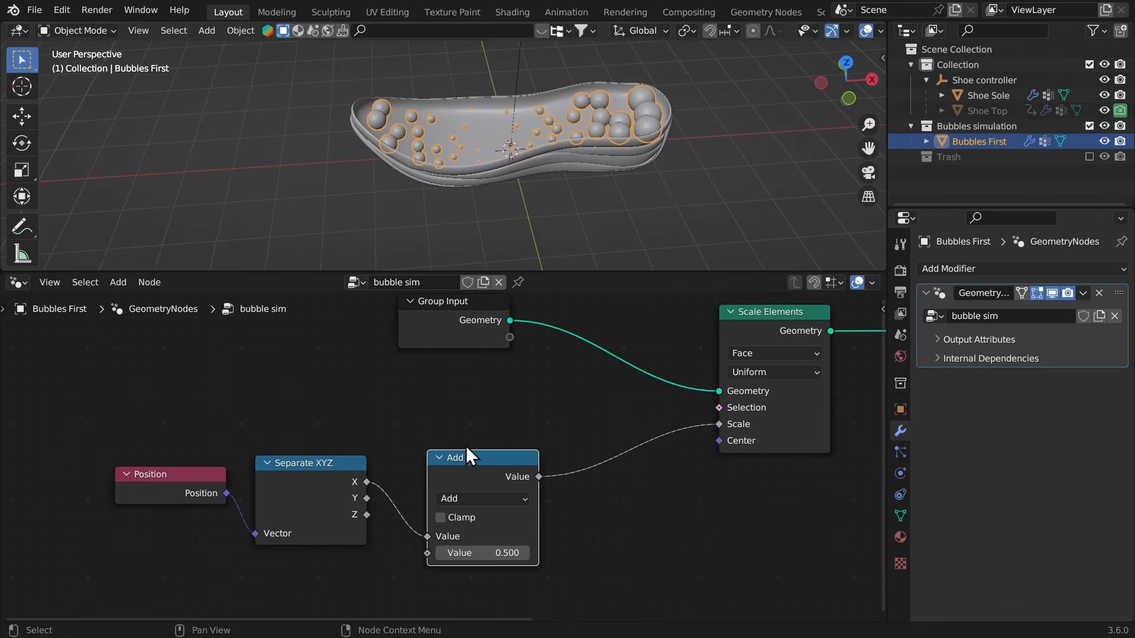
drag(482, 552, 451, 538)
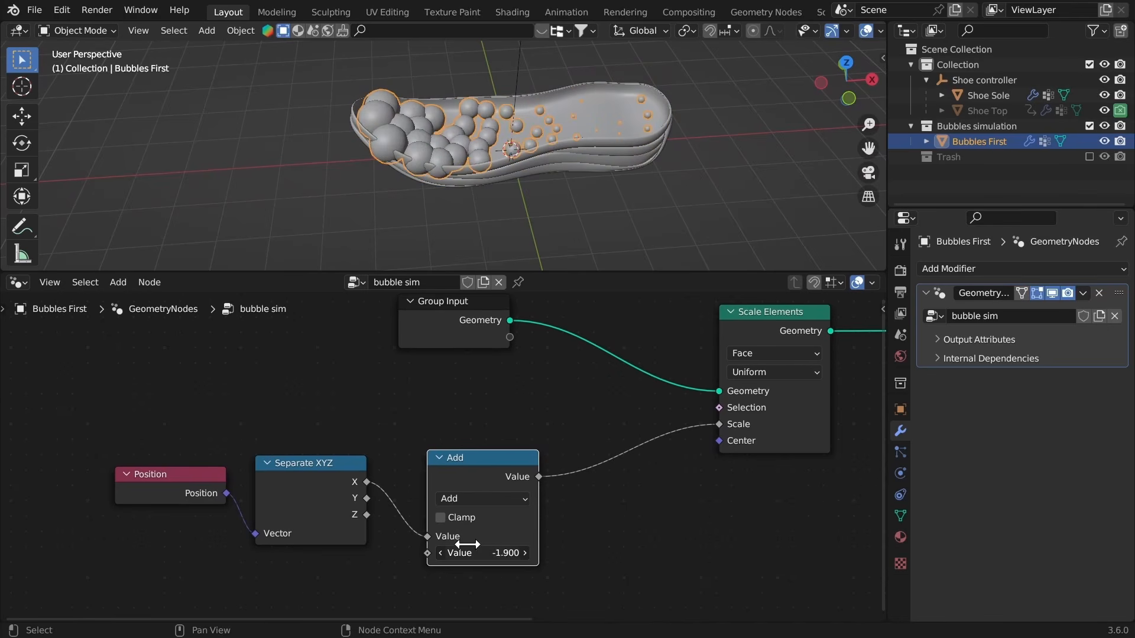
click(449, 518)
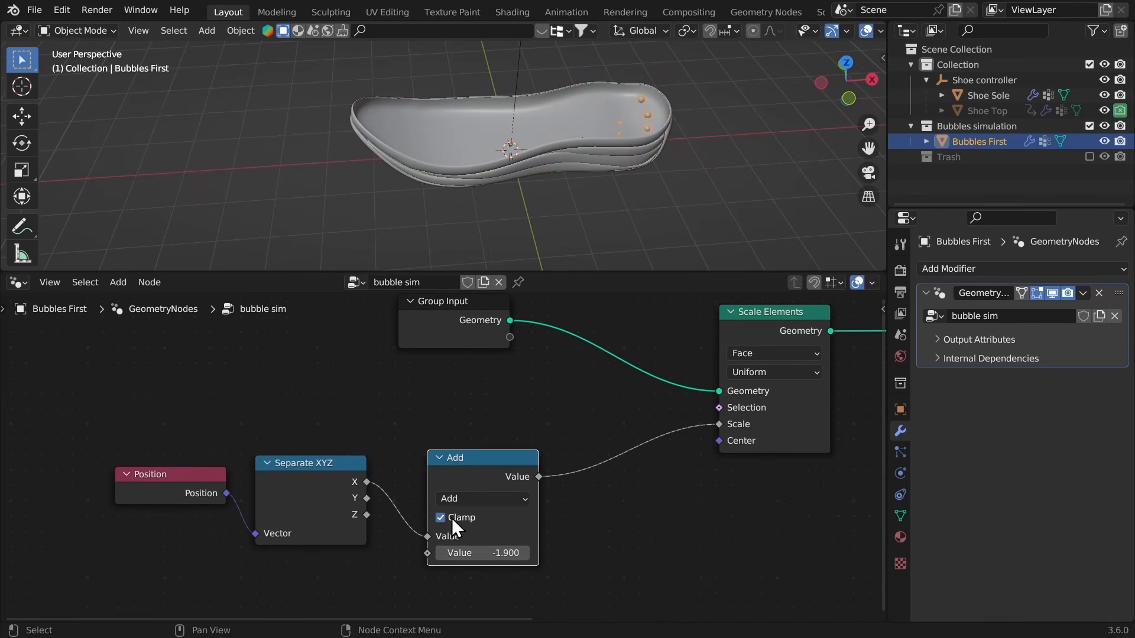
mouse_move(480, 546)
mouse_down()
mouse_move(509, 547)
mouse_move(469, 542)
mouse_move(492, 549)
mouse_up()
middle_drag(493, 549, 537, 549)
drag(514, 458, 508, 453)
click(474, 395)
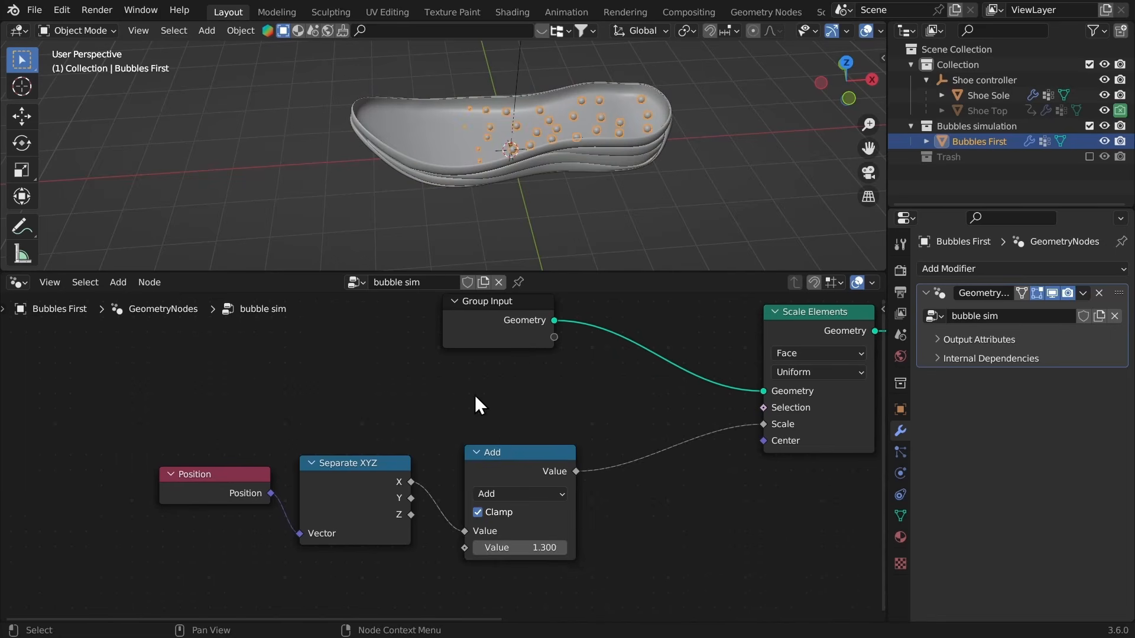
Step: Move the Position, Separate XYZ and Add nodes together away from Scale Elements to free space between them
drag(474, 395, 237, 497)
drag(516, 451, 355, 446)
click(378, 402)
middle_drag(450, 395, 500, 383)
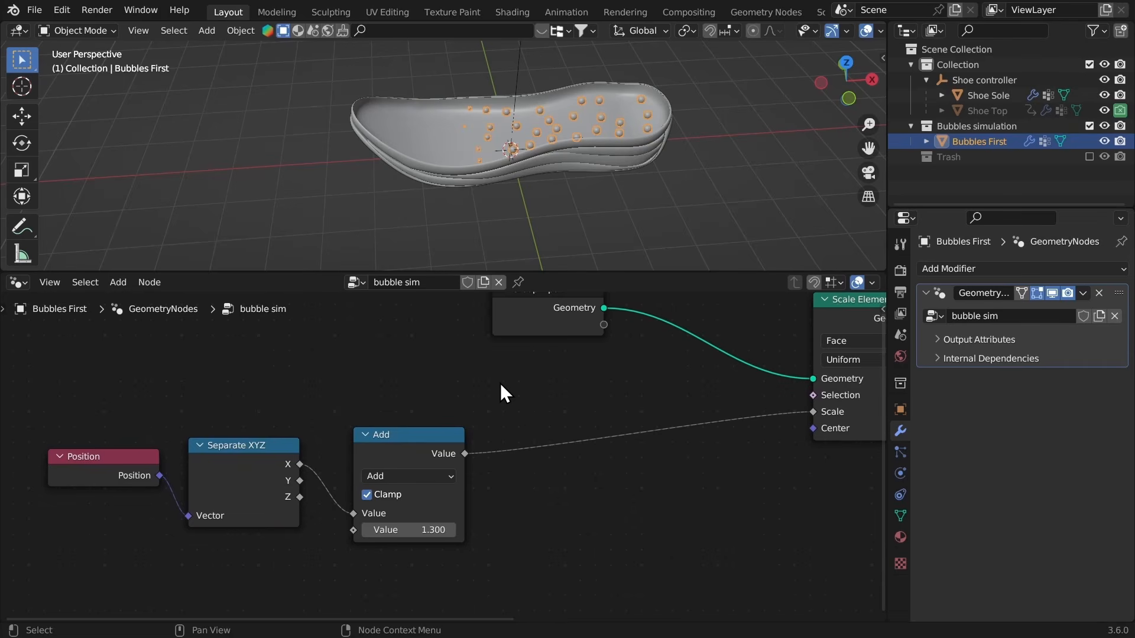
Step: Insert a Map Range node between the Add node and the Scale input, with To Min at 1
scroll(426, 156, up, 5)
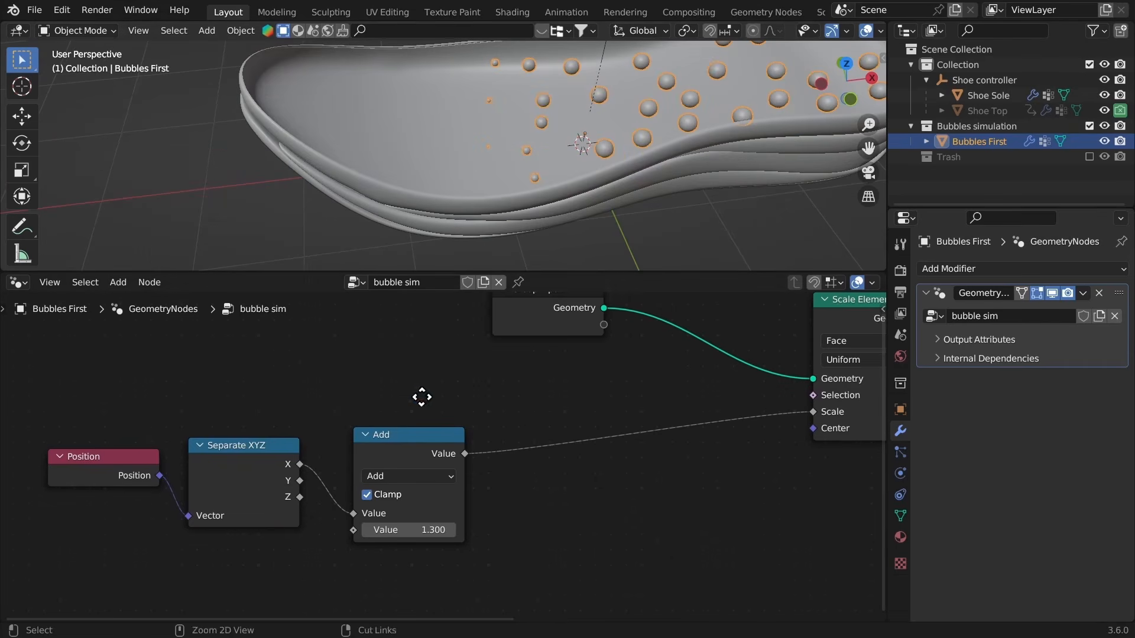
scroll(422, 384, down, 2)
key(shift+a)
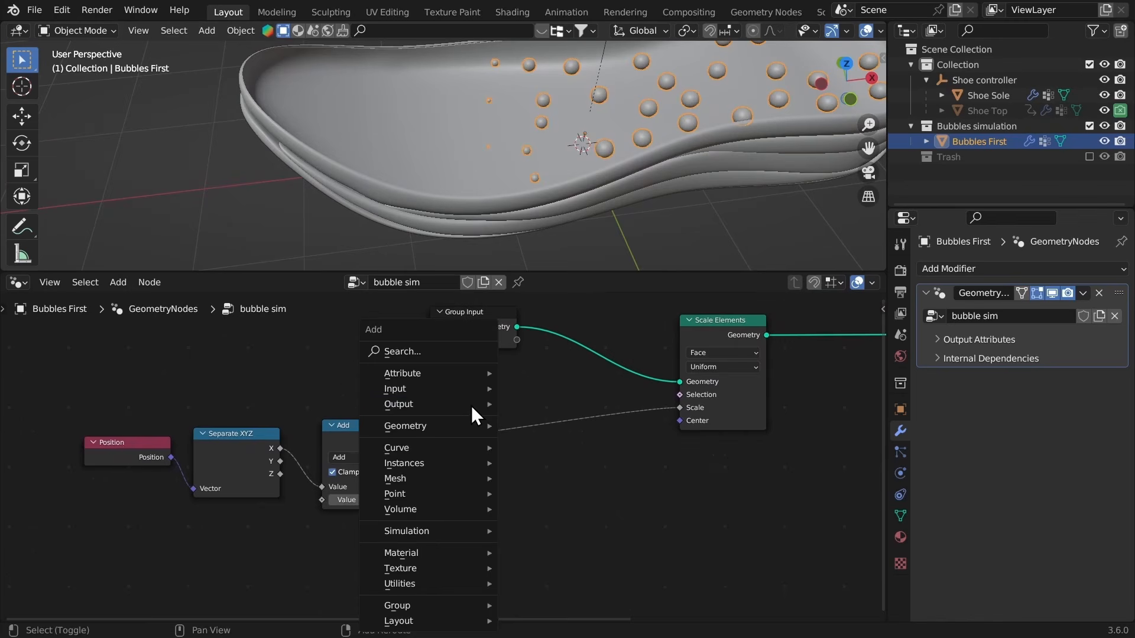
click(418, 353)
text(map)
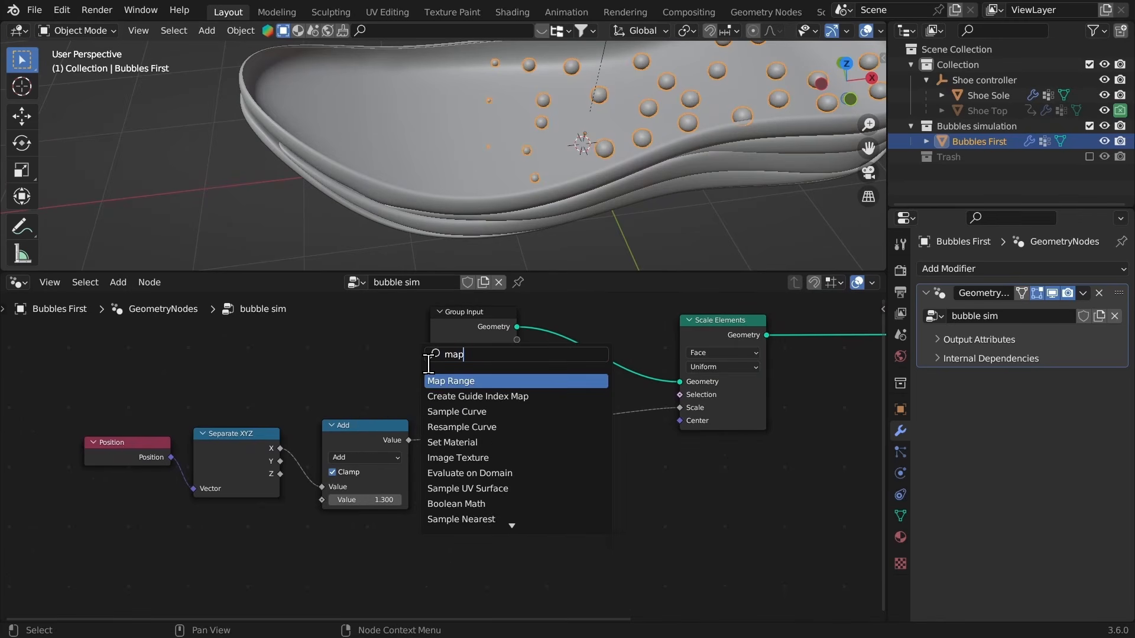
key(Return)
click(488, 406)
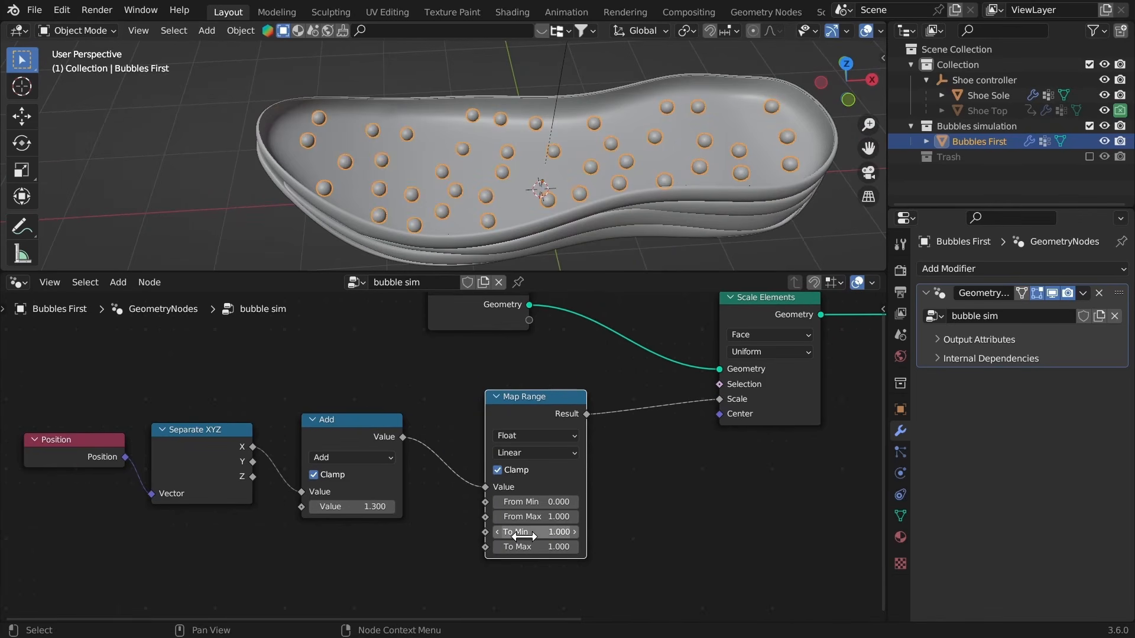
Step: Set the Map Range node's To Max to 7 and the Add node's value to 0
drag(523, 547, 551, 556)
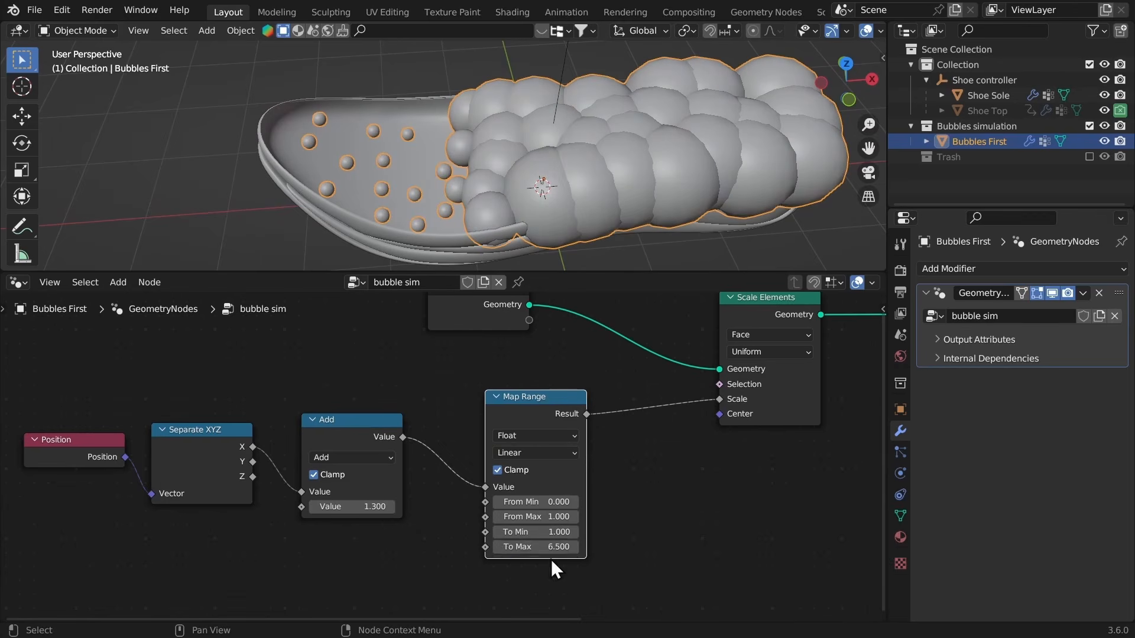
click(550, 548)
text(7)
key(Return)
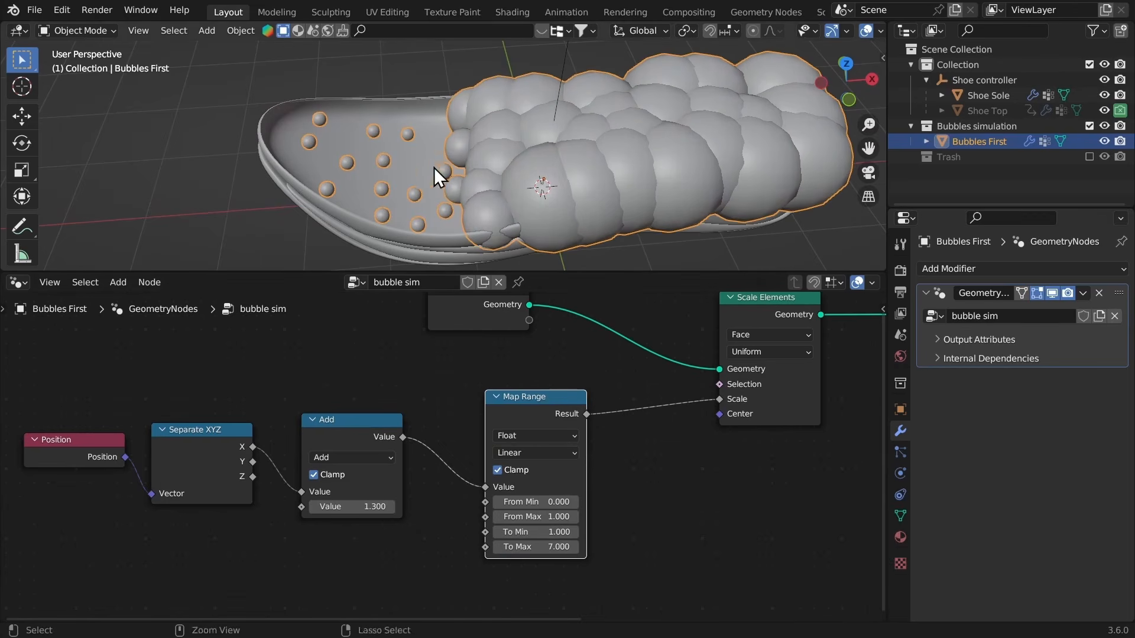
mouse_move(354, 507)
mouse_down()
mouse_move(366, 507)
mouse_move(331, 506)
mouse_move(354, 509)
mouse_up()
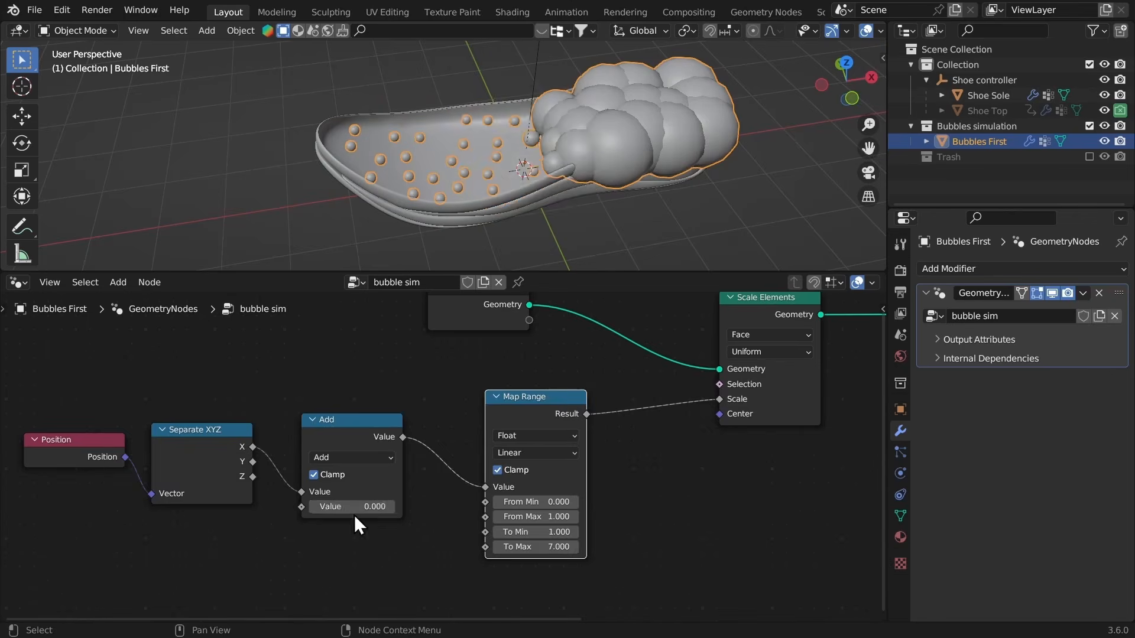
Step: Add a Noise Texture node below the Add node and connect its Fac output to the Map Range's To Max
key(shift+a)
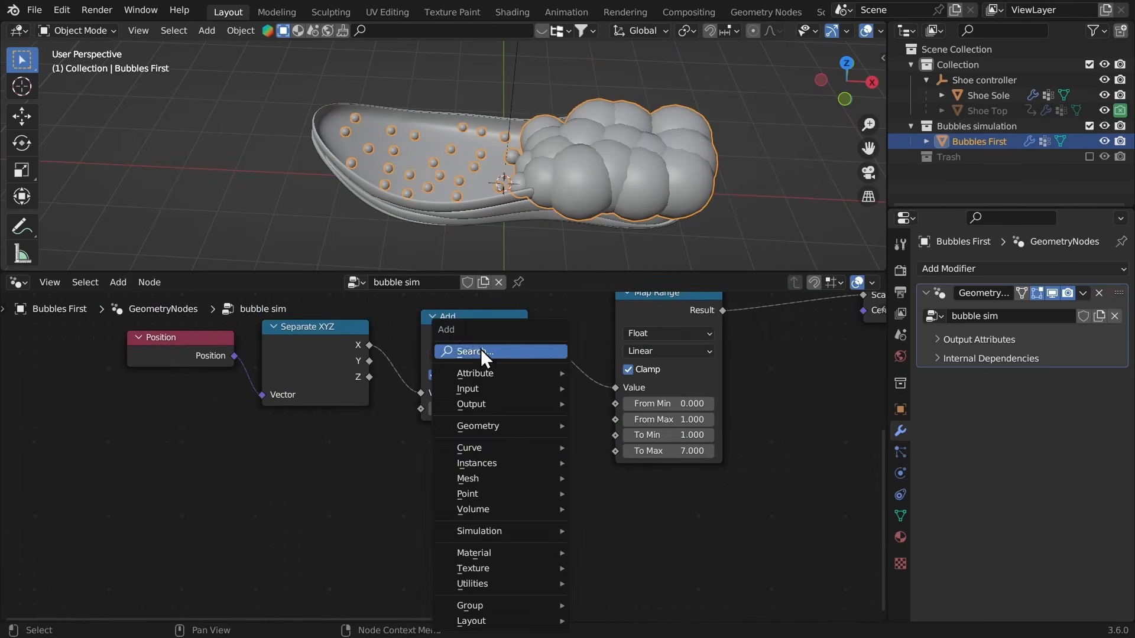
click(481, 351)
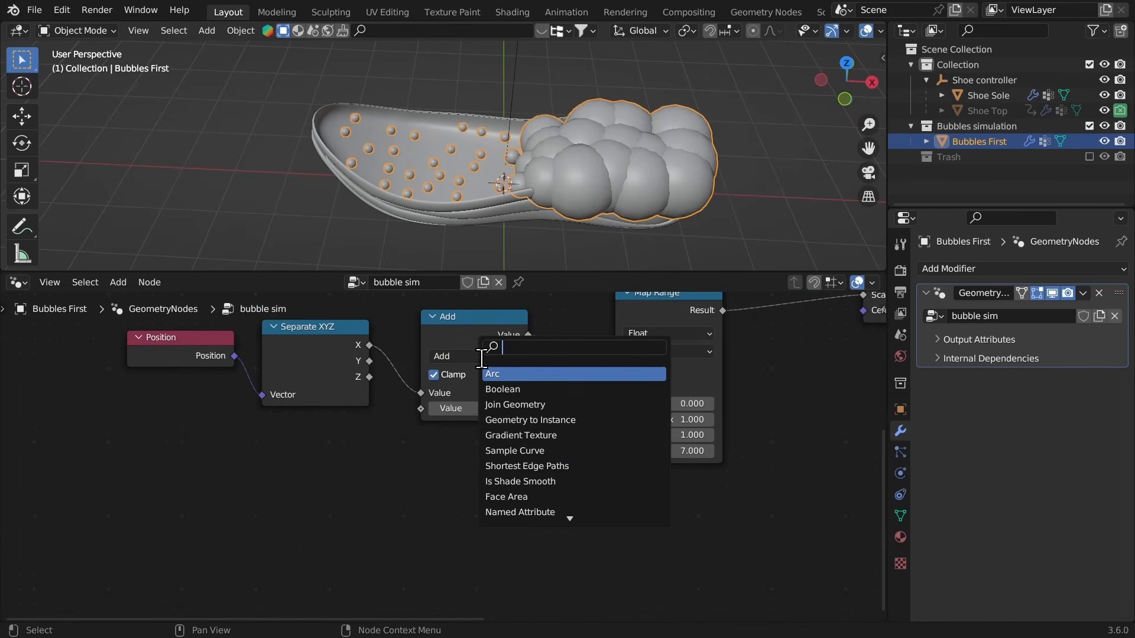
text(noi)
key(Return)
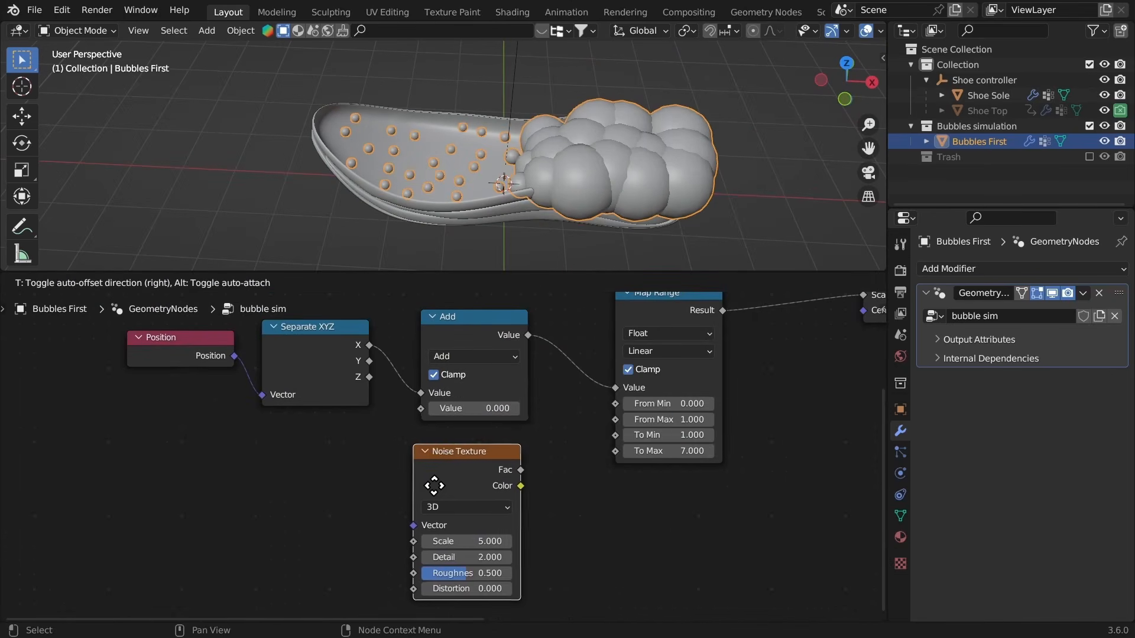
click(438, 489)
drag(524, 473, 614, 452)
Step: Add a Mesh Island node and connect its Island Index to the Noise Texture's Vector input
middle_drag(510, 477, 621, 435)
middle_drag(515, 442, 645, 446)
key(shift+a)
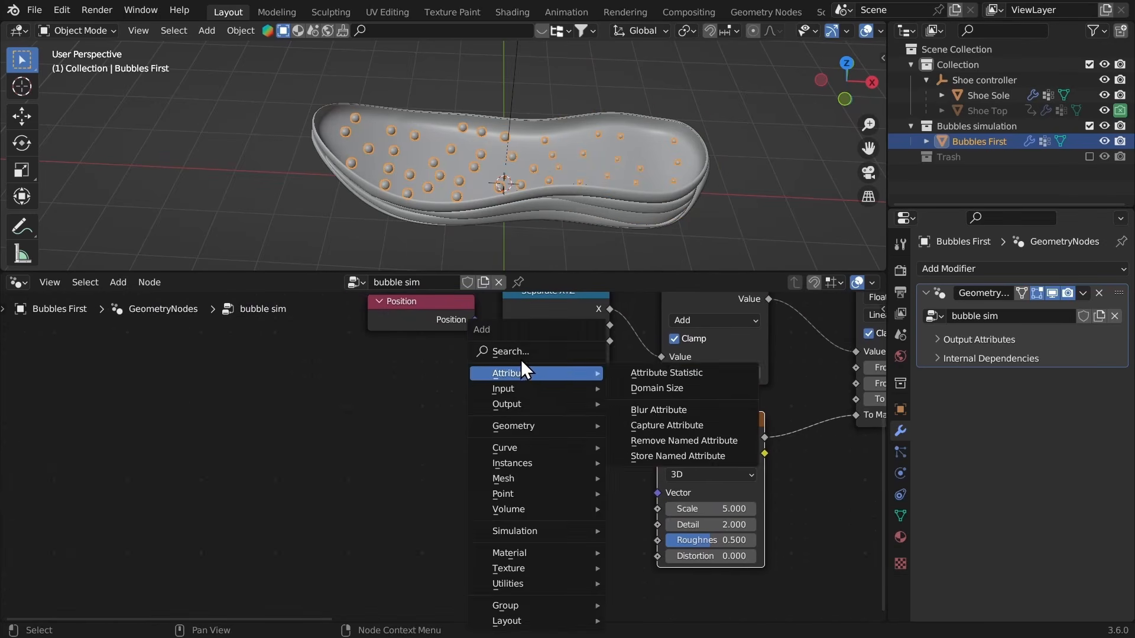
click(520, 354)
text(me)
click(530, 421)
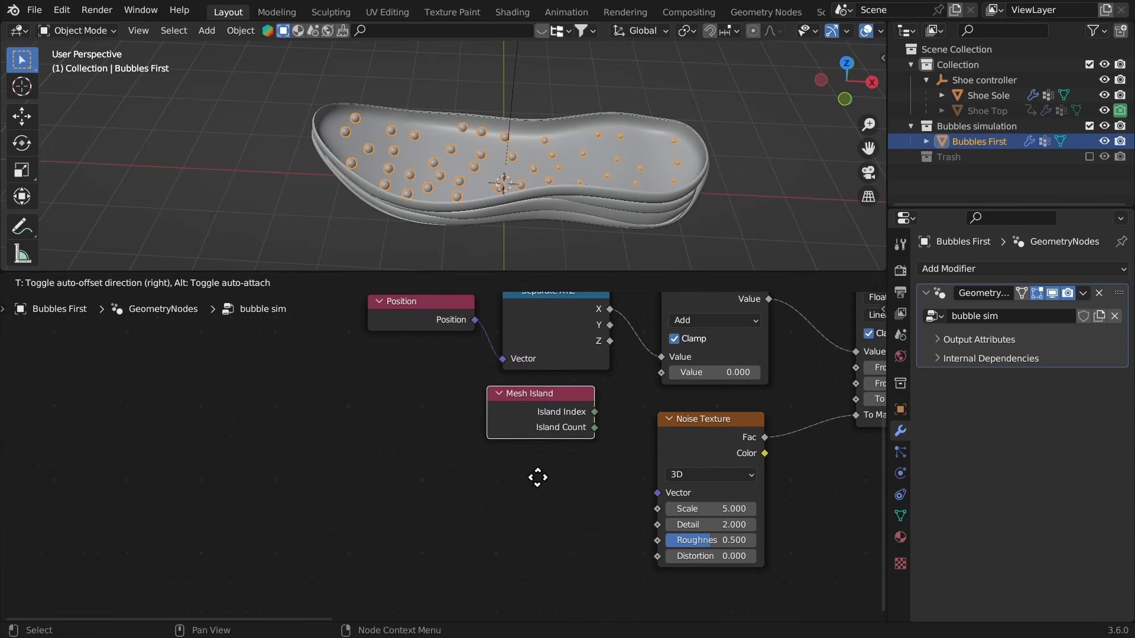
click(528, 518)
drag(565, 474, 657, 493)
Step: Move Mesh Island and Noise Texture aside and insert an Add math node between the noise Fac and the Map Range's To Max
middle_drag(633, 462, 507, 430)
drag(548, 387, 493, 403)
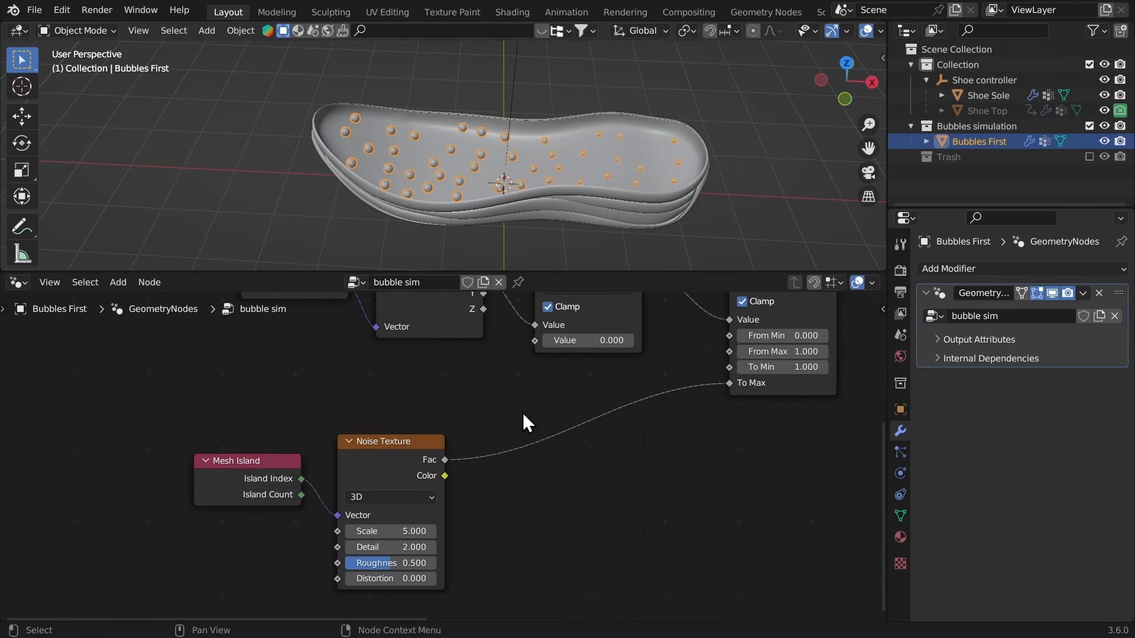
middle_drag(524, 425, 531, 435)
key(shift+a)
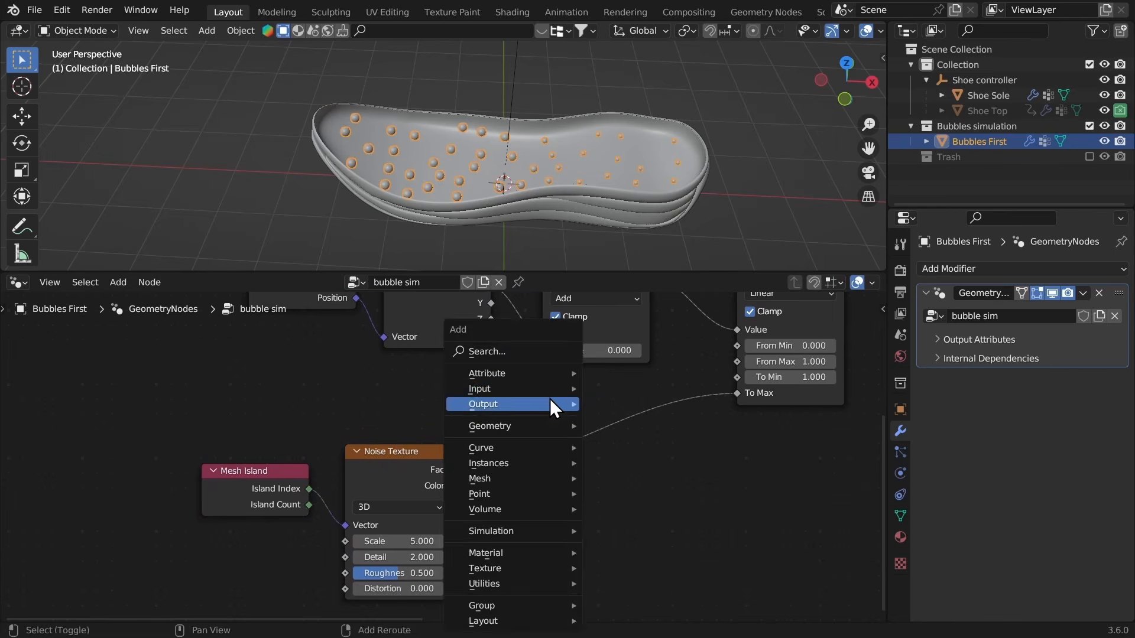
text(add)
key(Return)
click(559, 488)
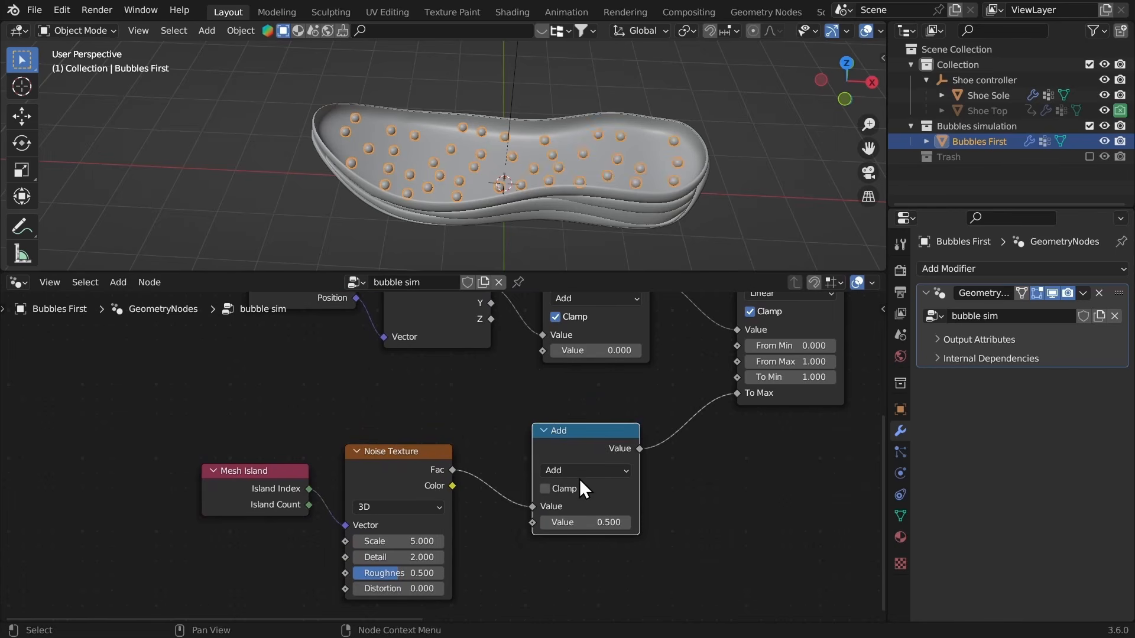
Step: Change the math node after the Noise Texture to Multiply with a value of 11.700
click(579, 474)
key(m)
click(584, 523)
drag(585, 523, 644, 522)
Step: Make room beside the Noise Texture and insert a Color Ramp node between it and the Multiply node
drag(387, 398, 267, 483)
drag(379, 465, 235, 425)
key(shift+a)
click(366, 351)
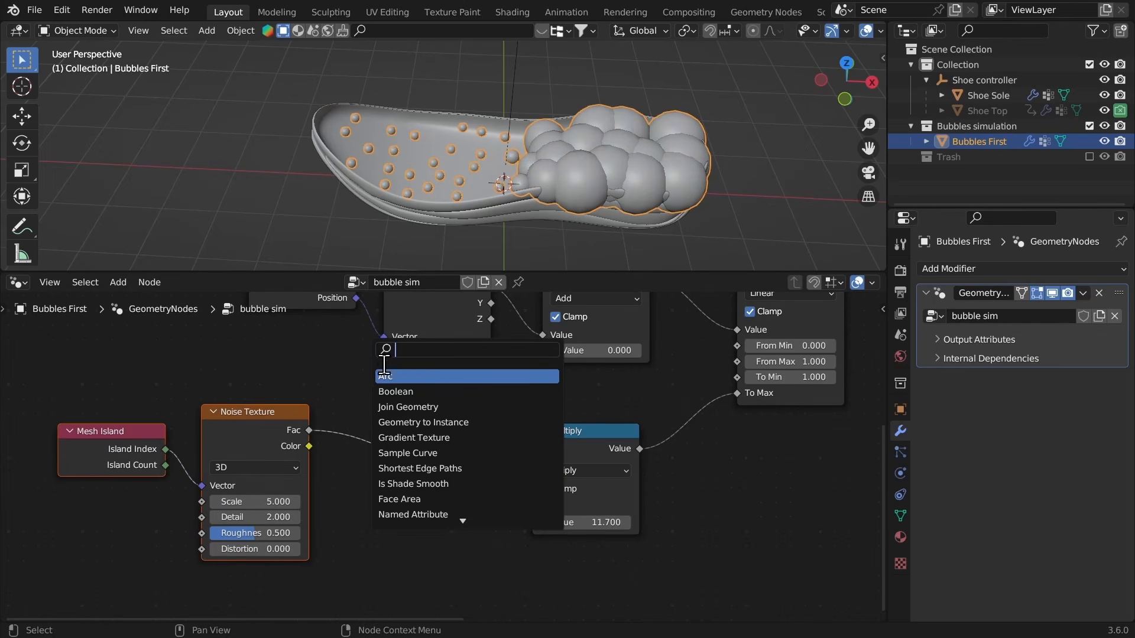
text(col)
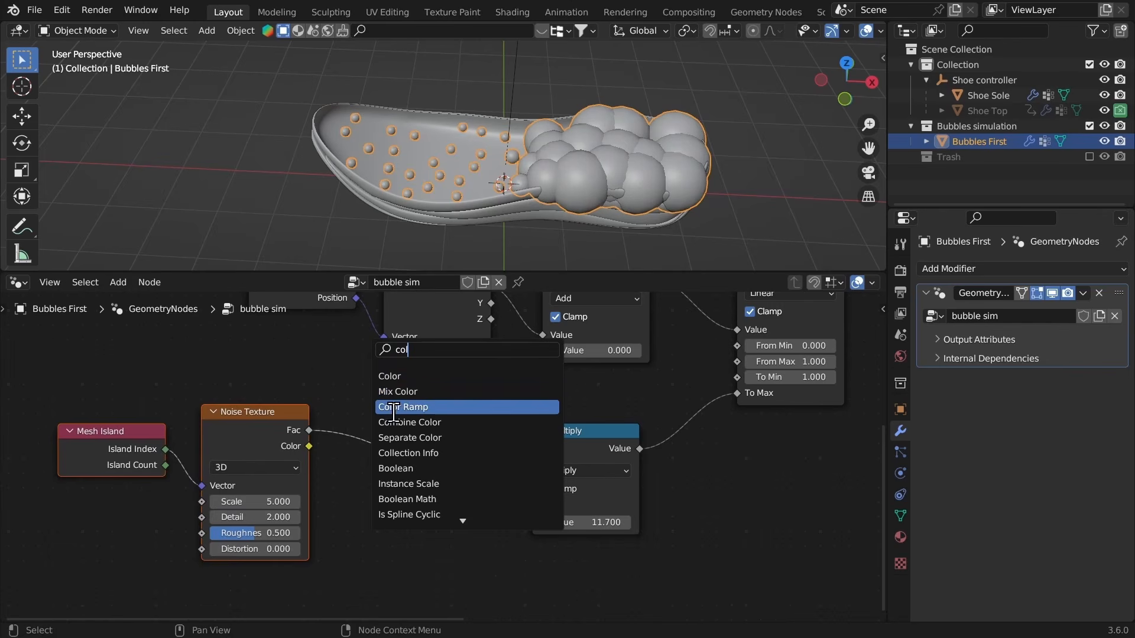
click(396, 408)
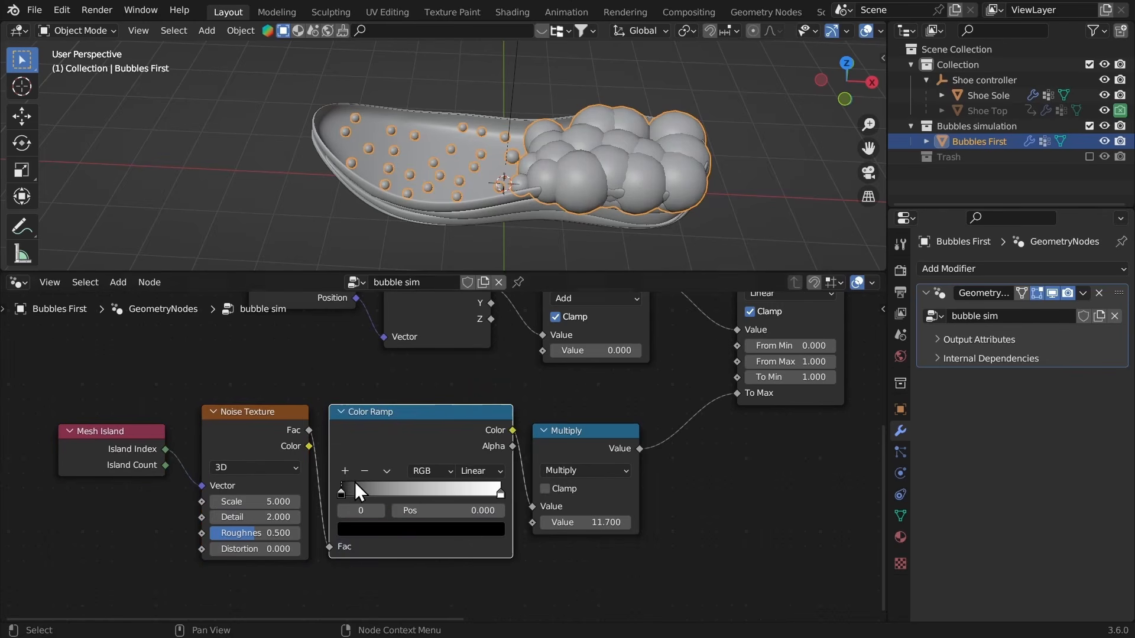
Step: Move the Color Ramp's black stop inward and its white stop to position 0.818, and space out the surrounding nodes
click(372, 495)
drag(384, 491, 420, 492)
middle_drag(421, 492, 338, 517)
drag(457, 510, 428, 517)
middle_drag(93, 490, 232, 458)
click(232, 457)
drag(220, 449, 204, 449)
click(232, 464)
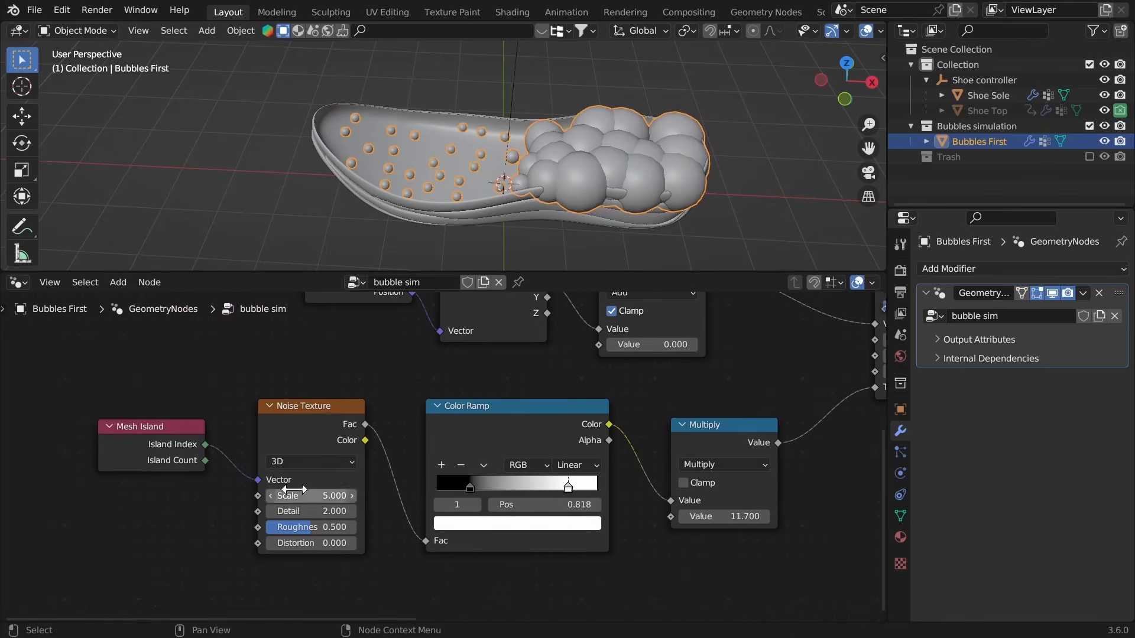
Step: Move the Color Ramp's white stop to 0.825 and set the Noise Texture's Scale to 61.6
drag(307, 495, 286, 495)
drag(568, 496, 570, 496)
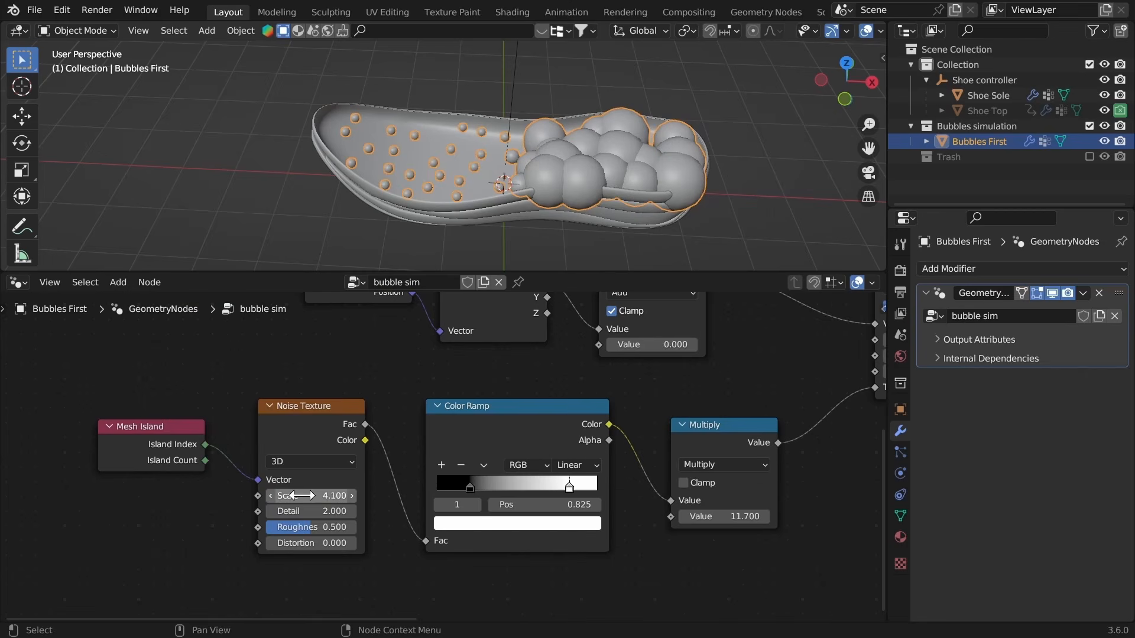
click(299, 445)
key(BackSpace)
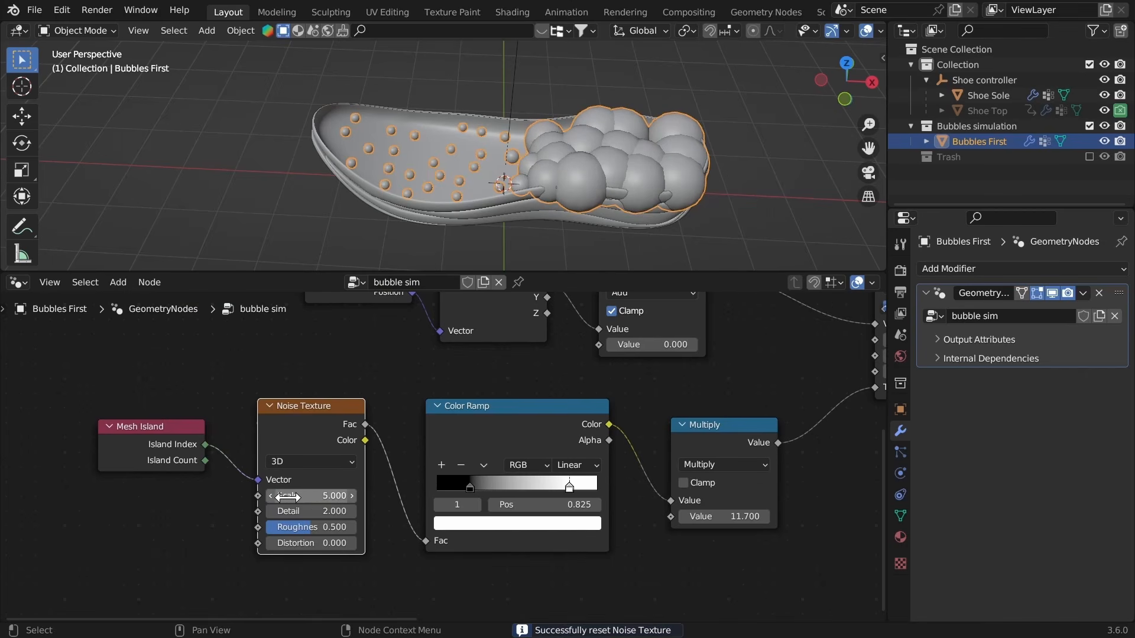
drag(290, 498, 631, 478)
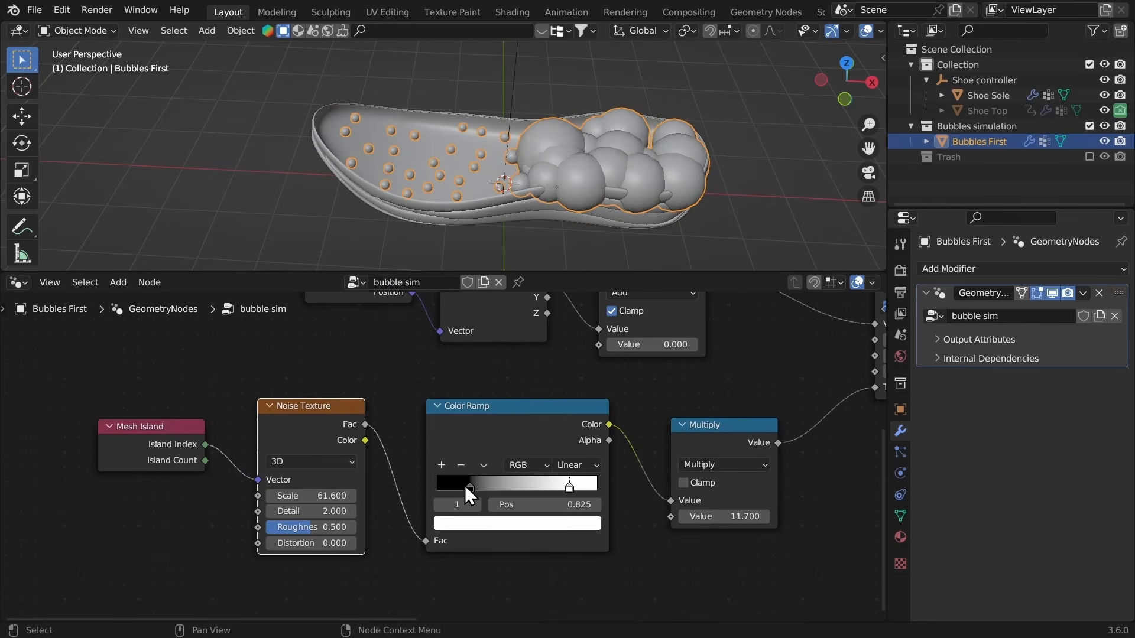
Step: Change the Color Ramp's black stop to a grey of value 0.117 at position 0.259, and set the Noise Texture's Scale to 74.3
mouse_move(470, 486)
mouse_down()
mouse_move(485, 485)
mouse_move(452, 475)
mouse_move(461, 480)
mouse_up()
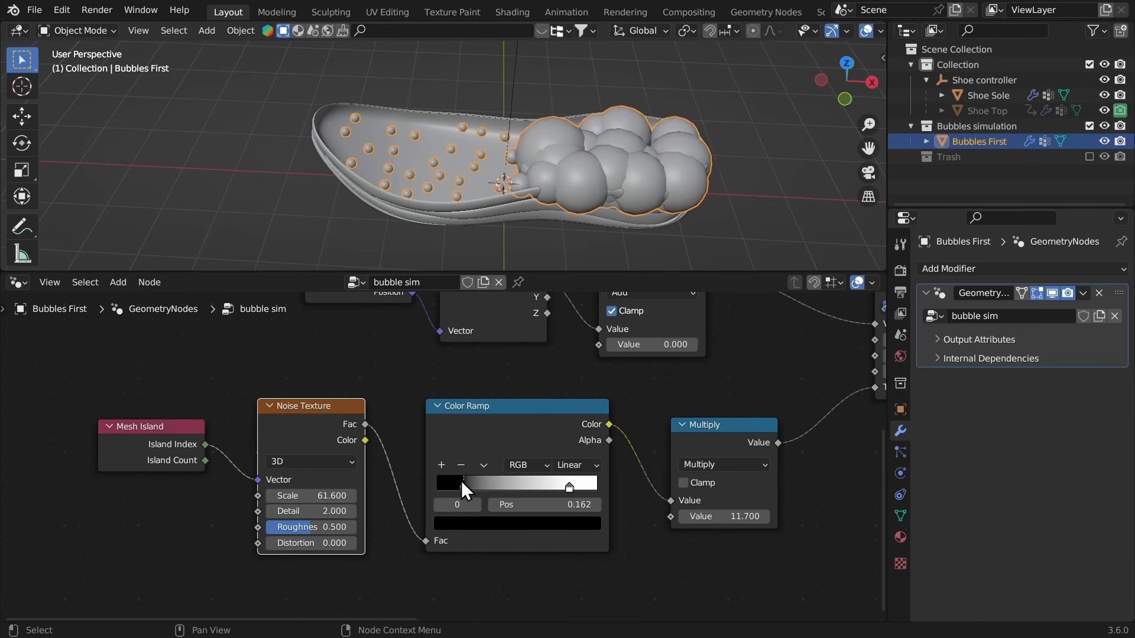
click(481, 524)
drag(556, 409, 559, 390)
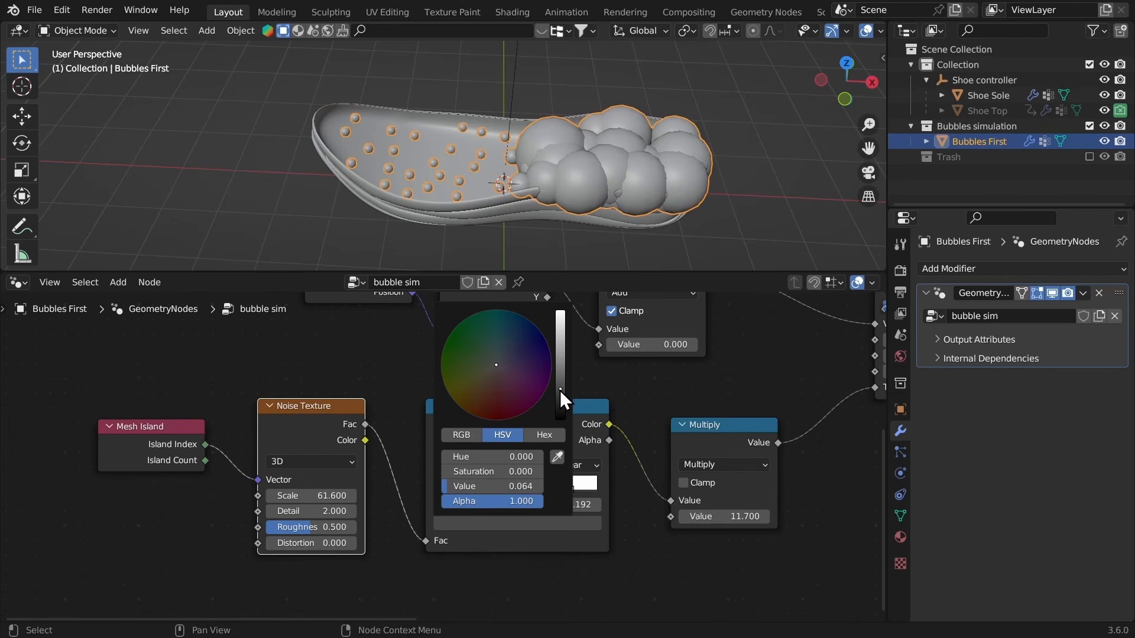
drag(559, 390, 562, 379)
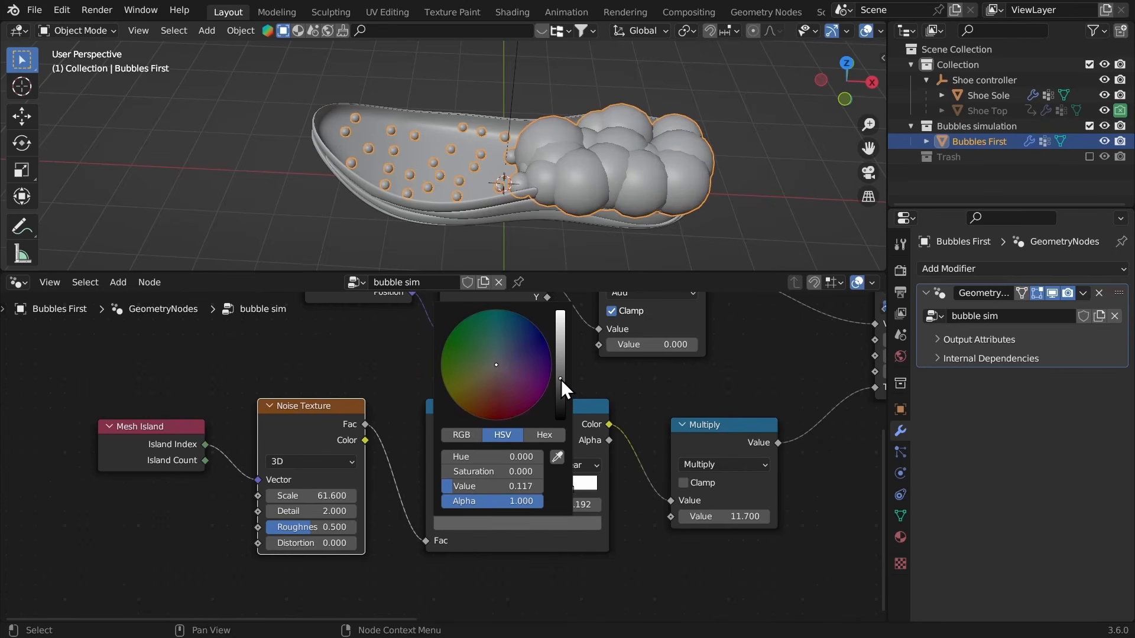
drag(468, 488, 478, 486)
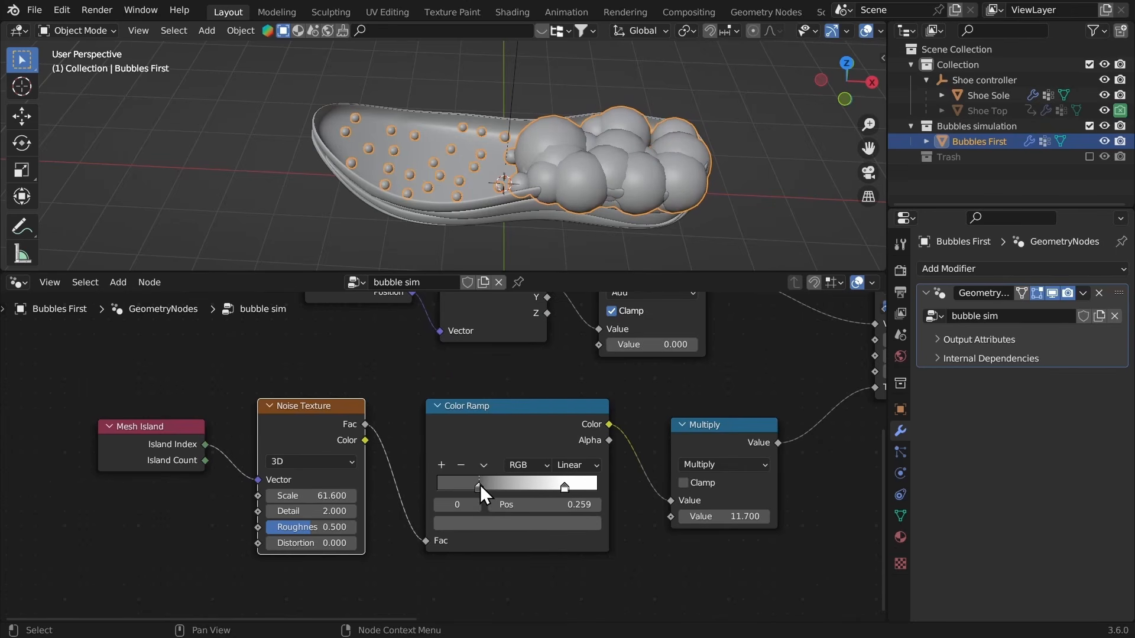
drag(328, 496, 380, 499)
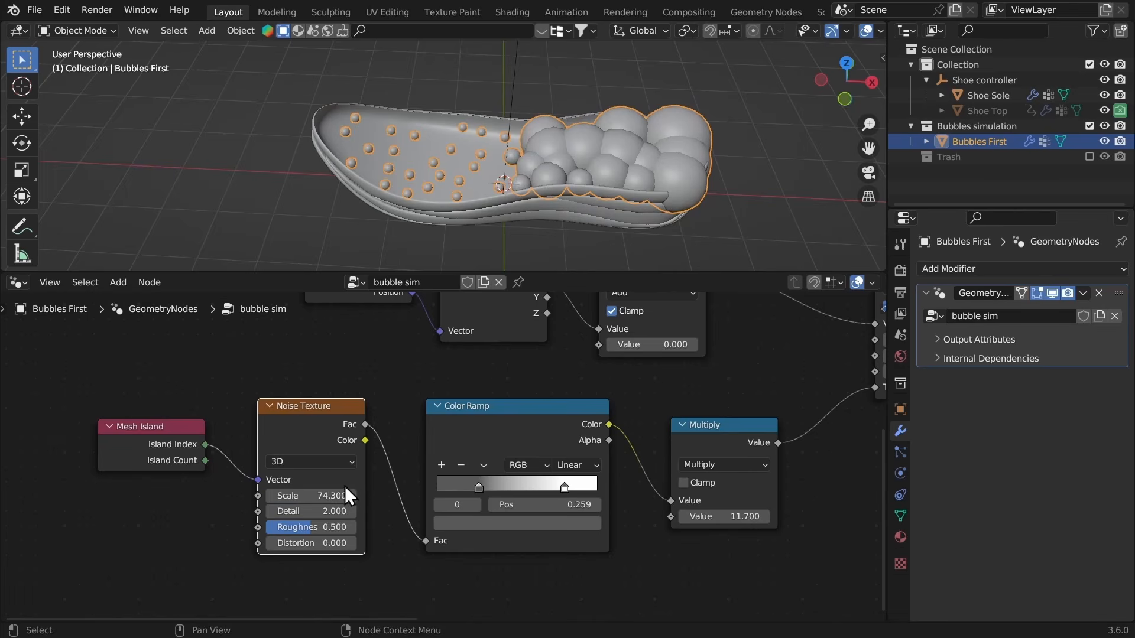
Step: Lower the Color Ramp's dark stop position slightly, move its white stop to 0.747, and set the Noise Texture's Scale to 90.1
mouse_move(582, 260)
middle_down()
mouse_move(590, 273)
mouse_move(599, 242)
mouse_move(564, 252)
middle_up()
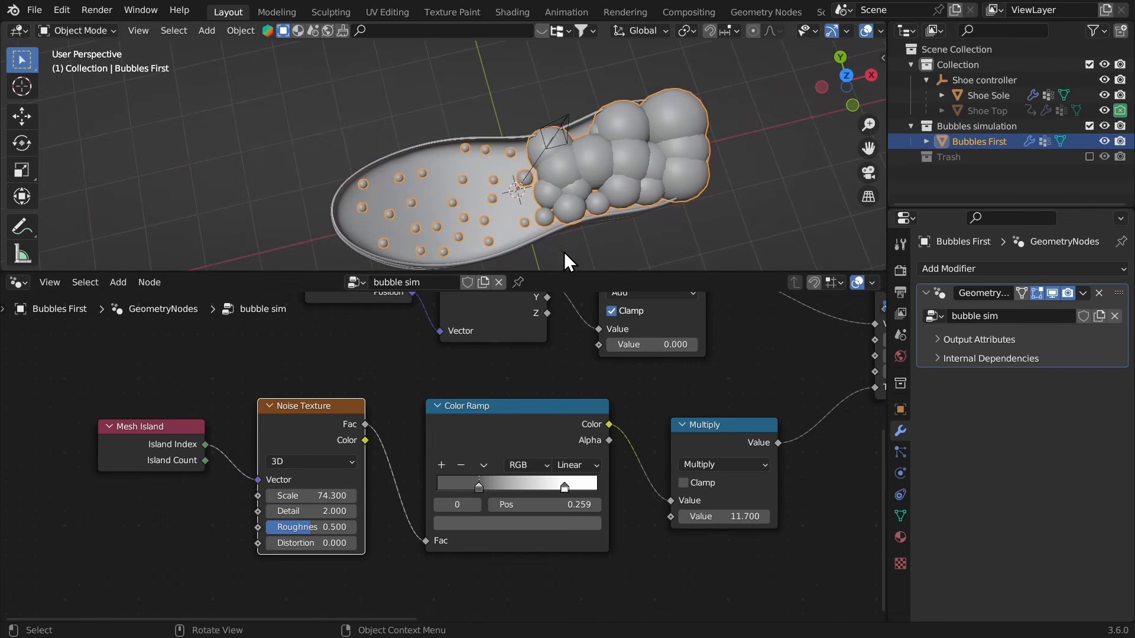
drag(481, 485, 468, 487)
drag(569, 487, 559, 487)
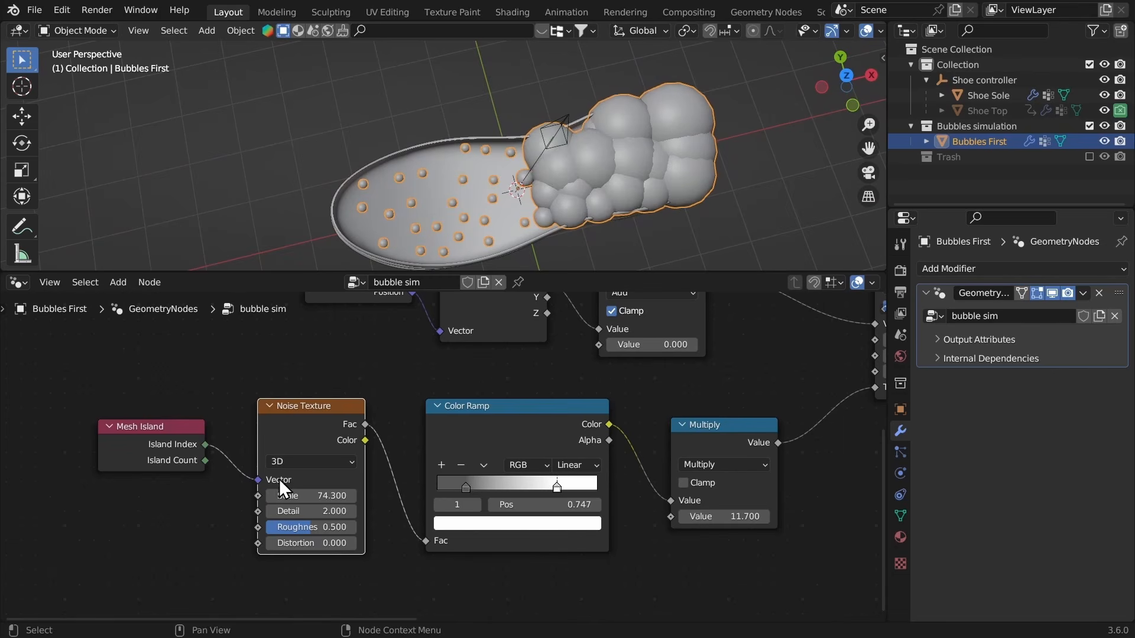
drag(295, 495, 393, 496)
Step: Darken the Color Ramp's white stop slightly to a light grey and nudge the Color Ramp node down a little
middle_drag(554, 218, 520, 166)
click(554, 524)
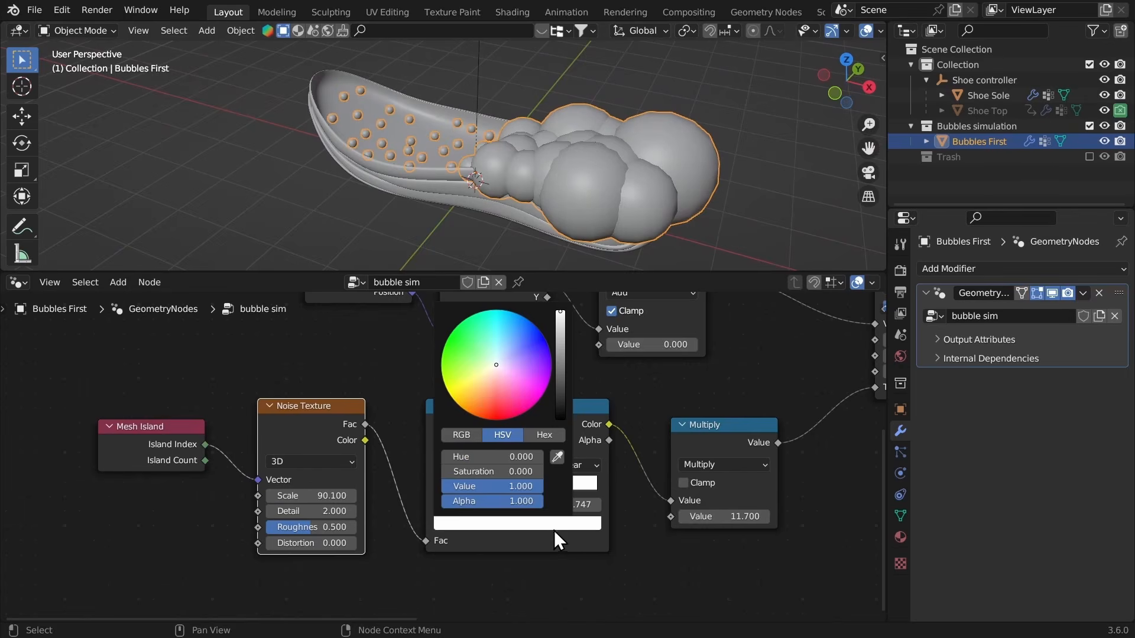
drag(560, 311, 563, 320)
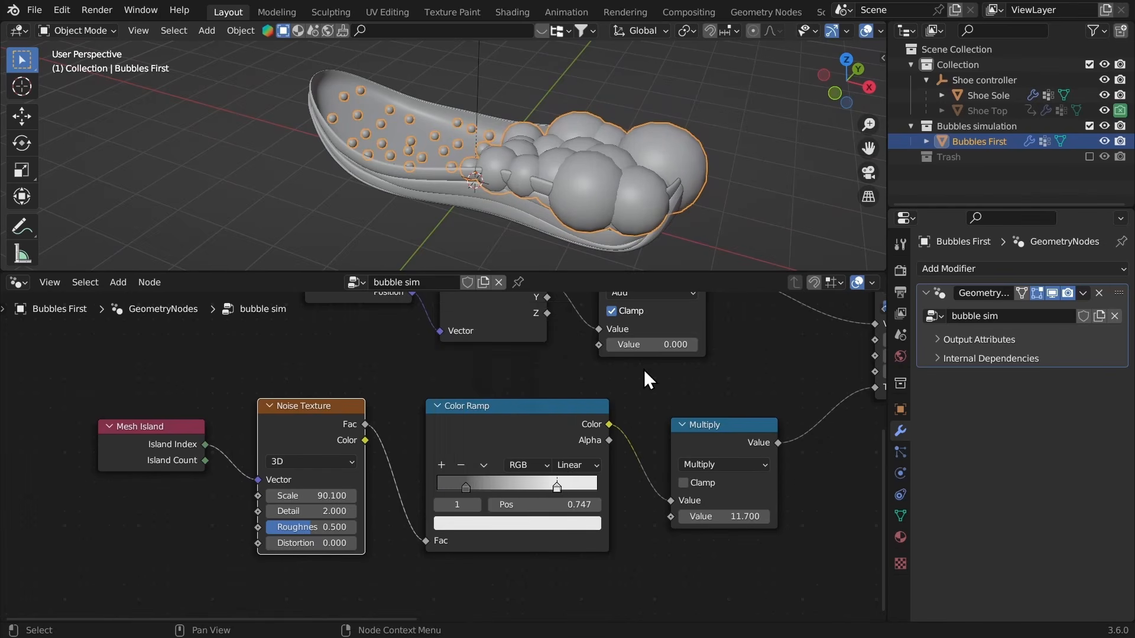
middle_drag(644, 266, 651, 226)
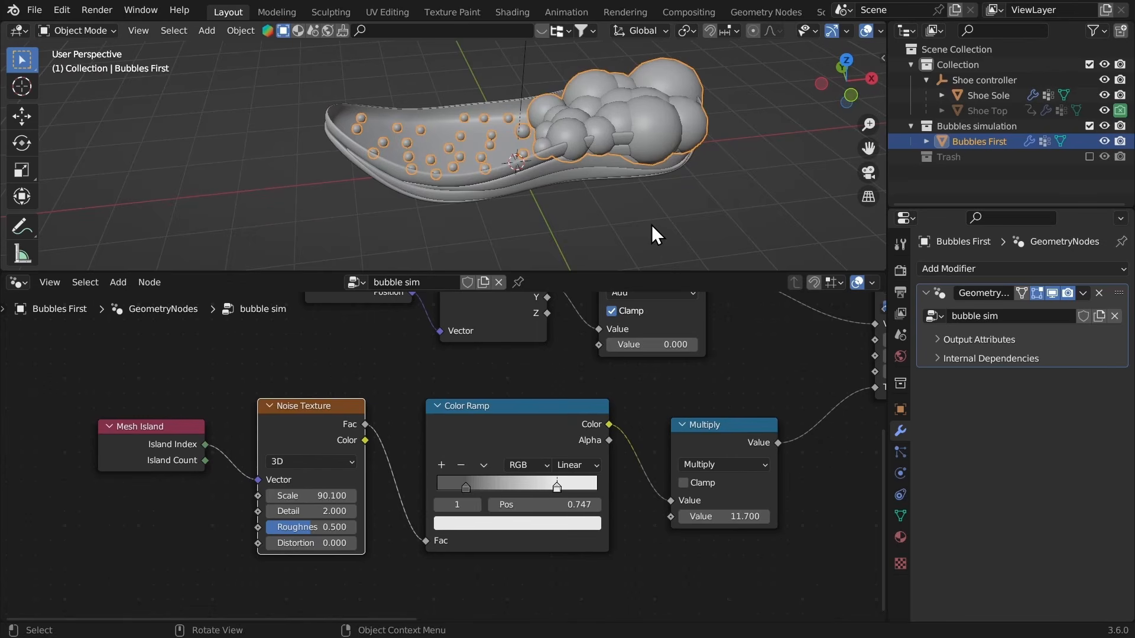
middle_drag(688, 426, 686, 438)
drag(513, 435, 519, 445)
click(561, 396)
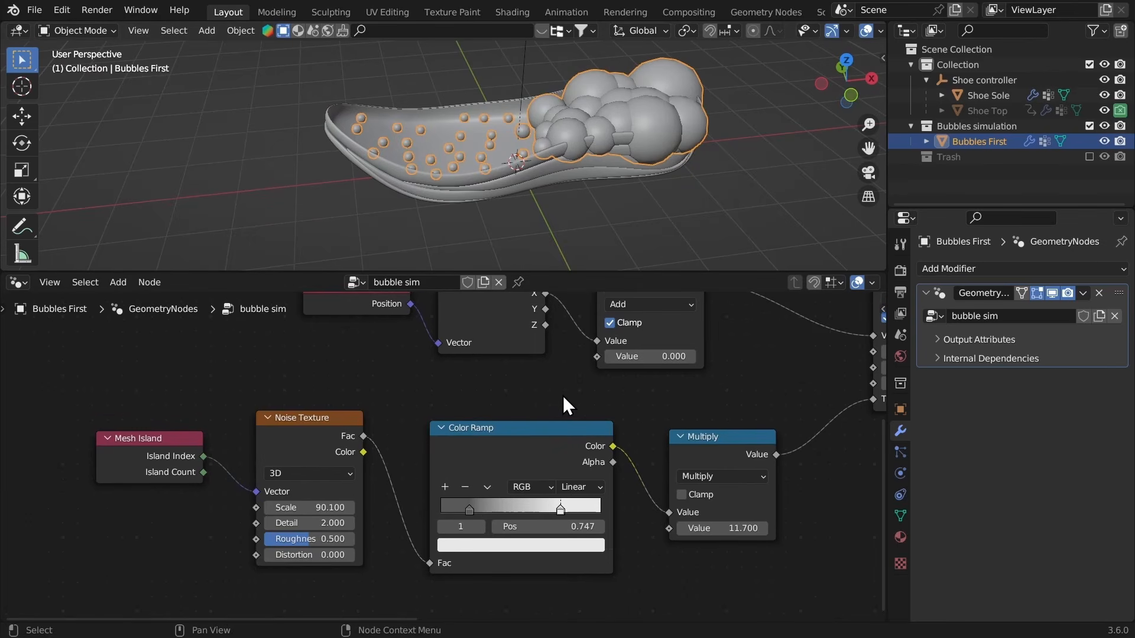
Step: Try a Value of 0.100 on the Add node that follows Separate XYZ
scroll(585, 204, down, 2)
middle_drag(591, 200, 595, 236)
scroll(590, 151, up, 4)
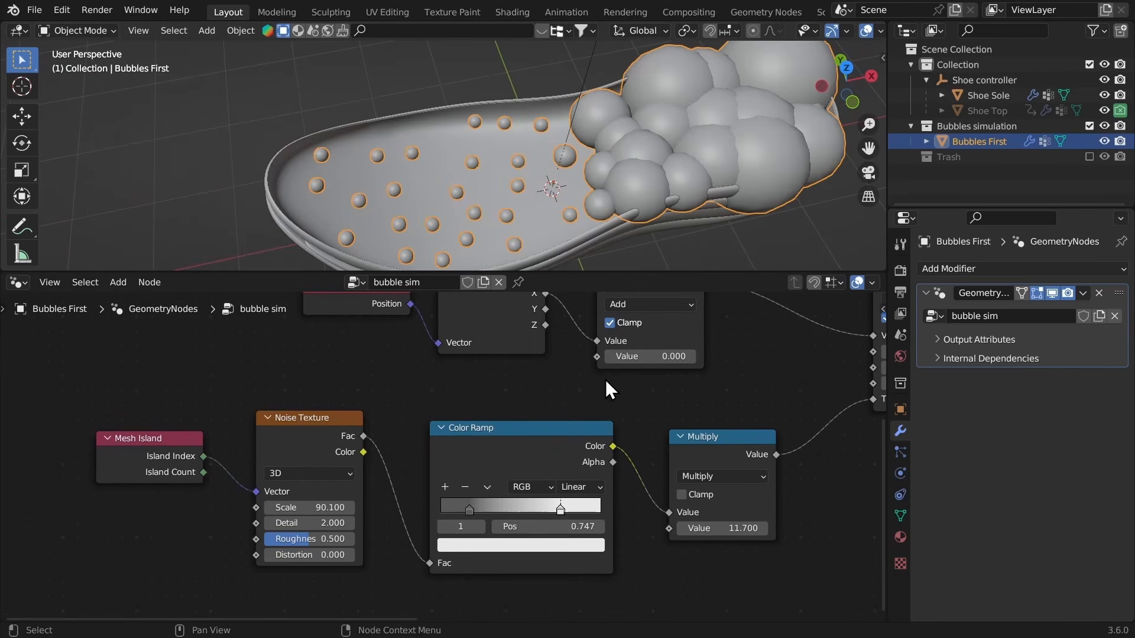
middle_drag(605, 379, 543, 474)
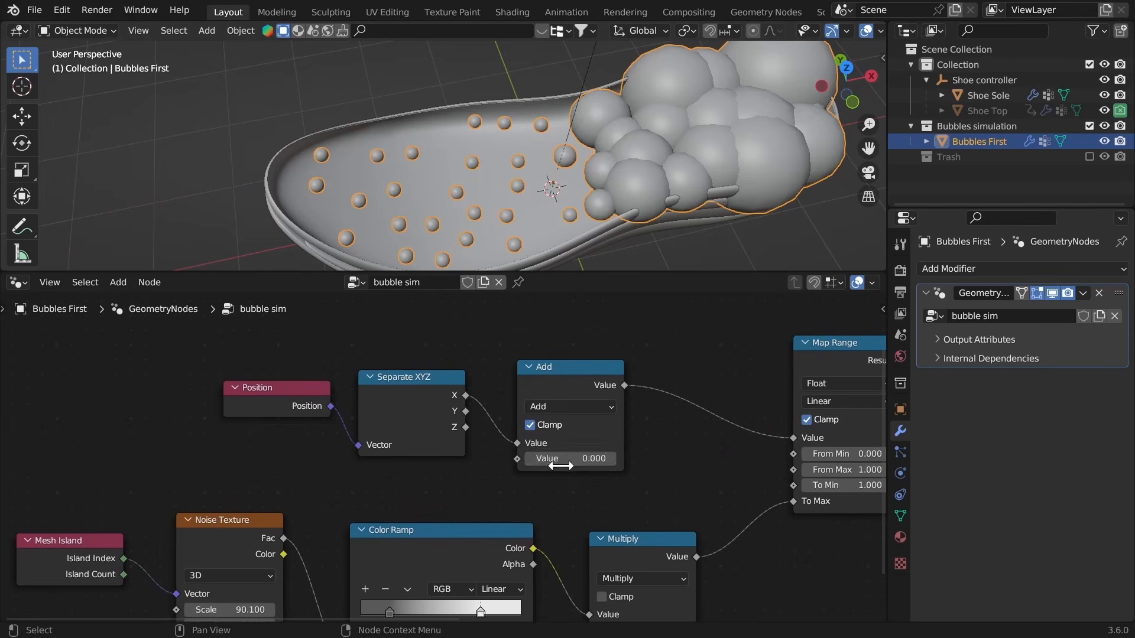
mouse_move(549, 461)
mouse_down()
mouse_move(559, 464)
mouse_move(529, 461)
mouse_move(555, 459)
mouse_move(544, 460)
mouse_up()
Step: Enlarge the 3D viewport, split off a Timeline area beneath it, hide its channel list and stretch its frame range
drag(596, 272, 613, 392)
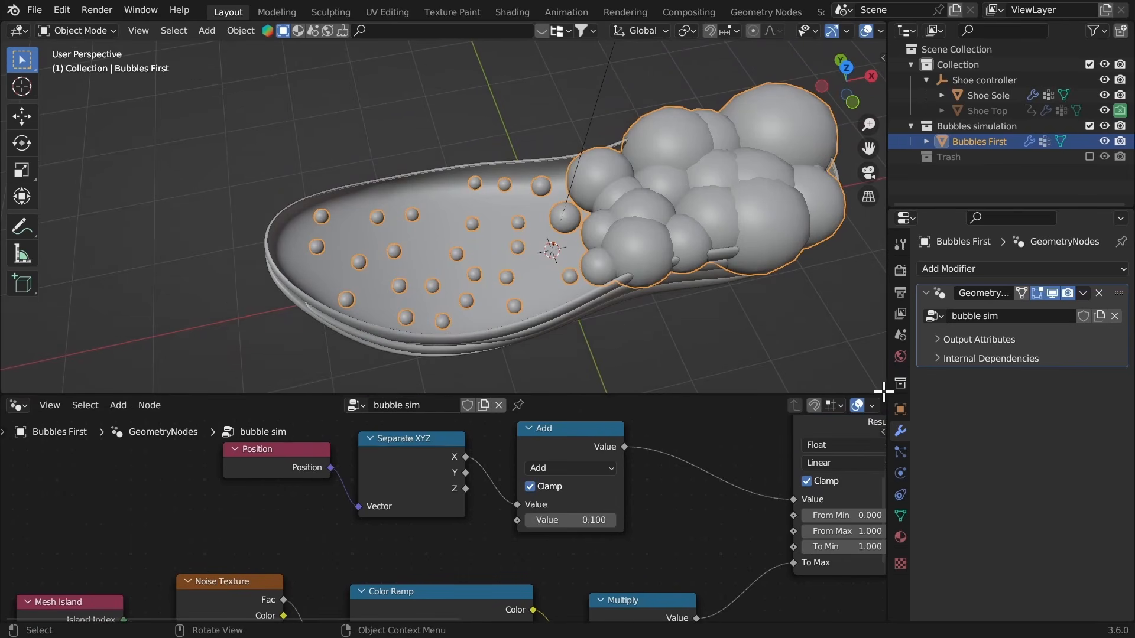
drag(884, 391, 880, 287)
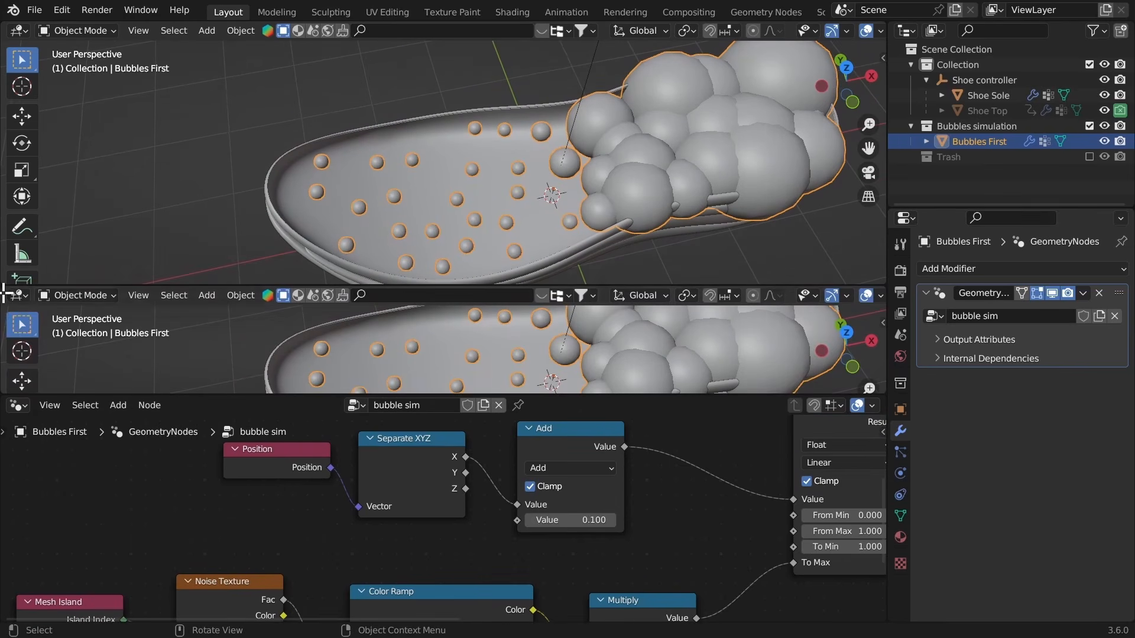
click(20, 296)
click(223, 354)
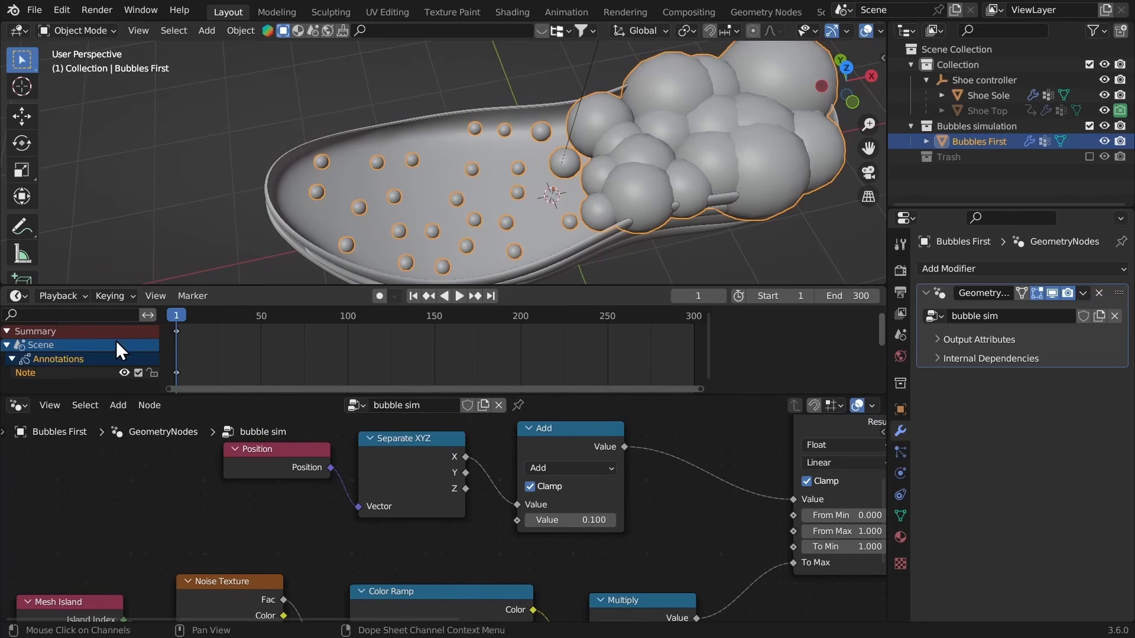
drag(167, 346, 36, 347)
ctrl+middle_drag(427, 350, 486, 339)
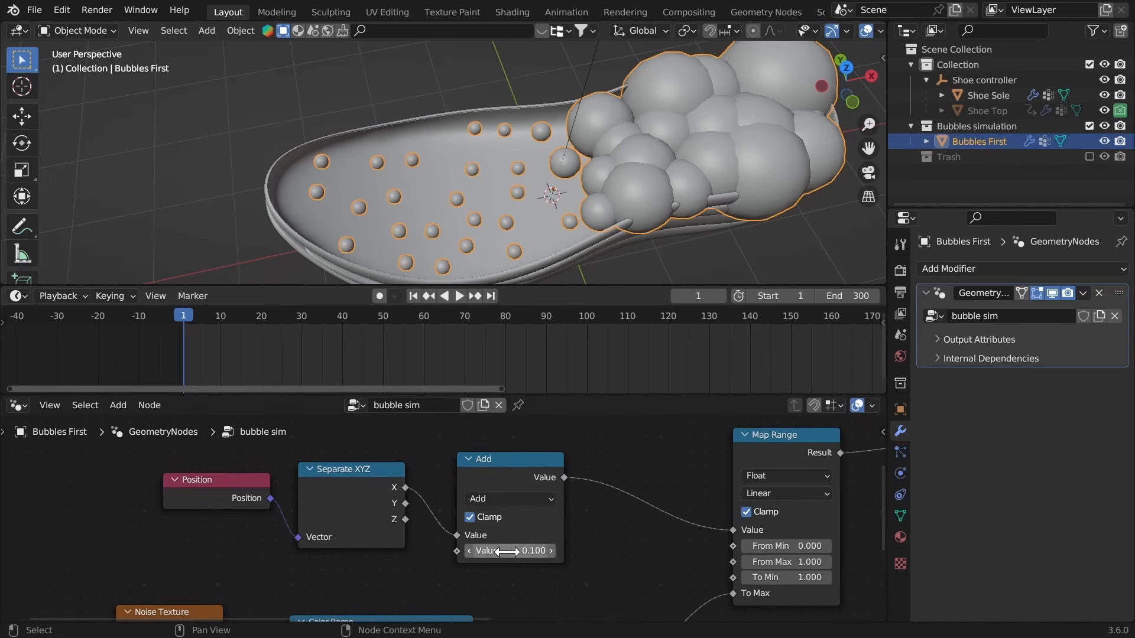
Step: Set the Add node's Value to -2.810, keyframe it at frame 1, and nudge the node down slightly
mouse_move(508, 552)
mouse_down()
mouse_move(319, 515)
mouse_move(519, 549)
mouse_move(507, 545)
mouse_up()
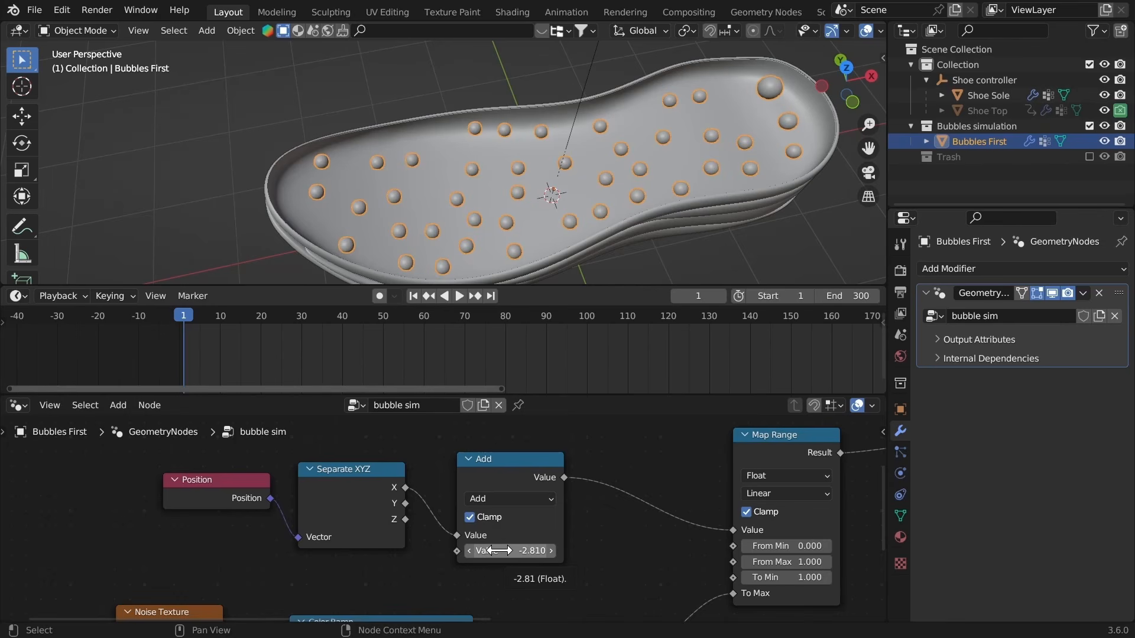
key(i)
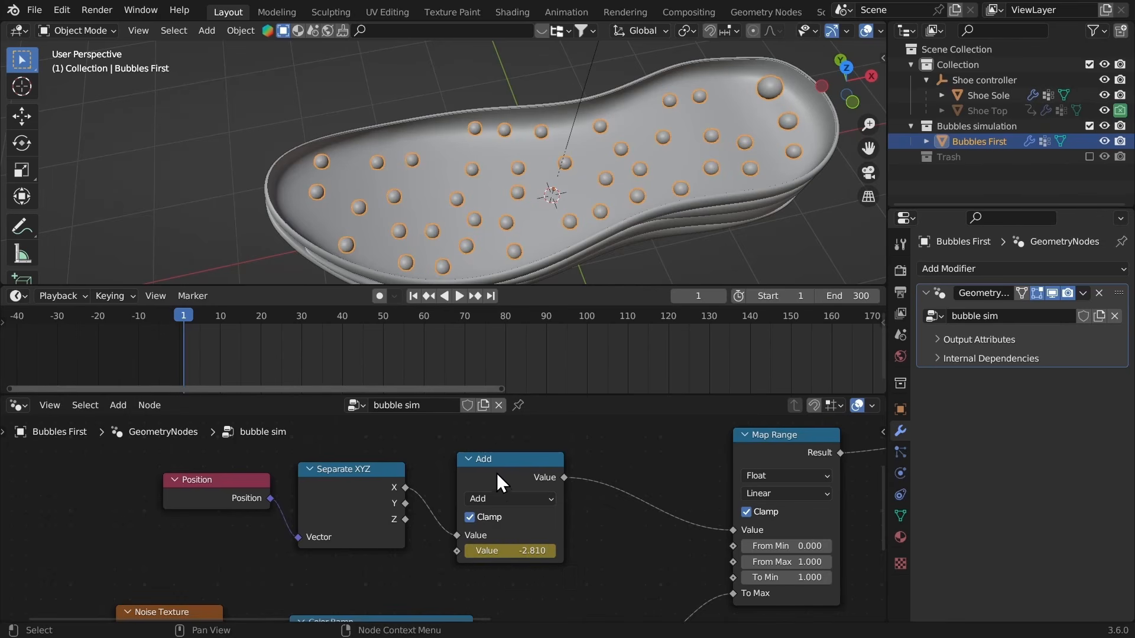
drag(483, 474, 483, 483)
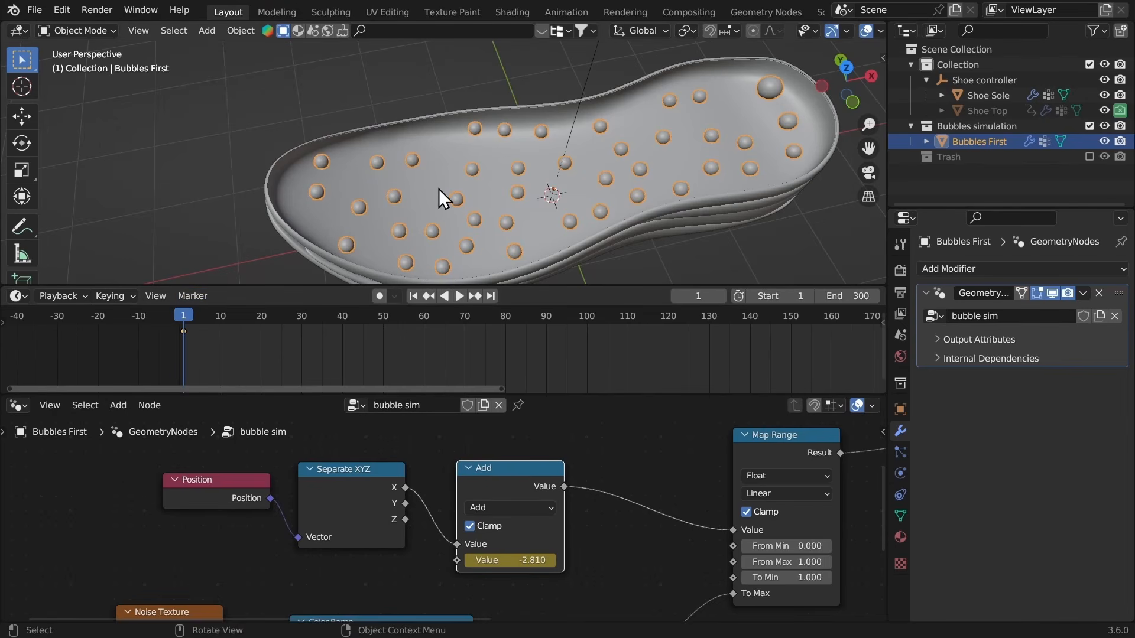
Step: Go to frame 84, set the Add node's Value to 3.790 and keyframe it there
middle_drag(546, 228, 513, 134)
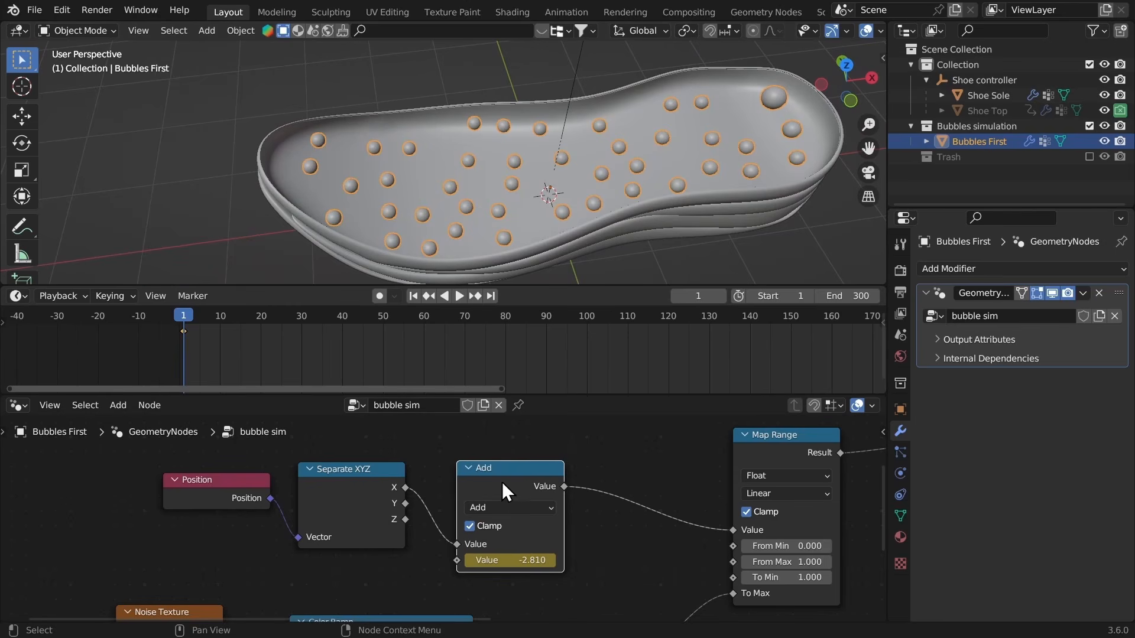
scroll(501, 486, down, 2)
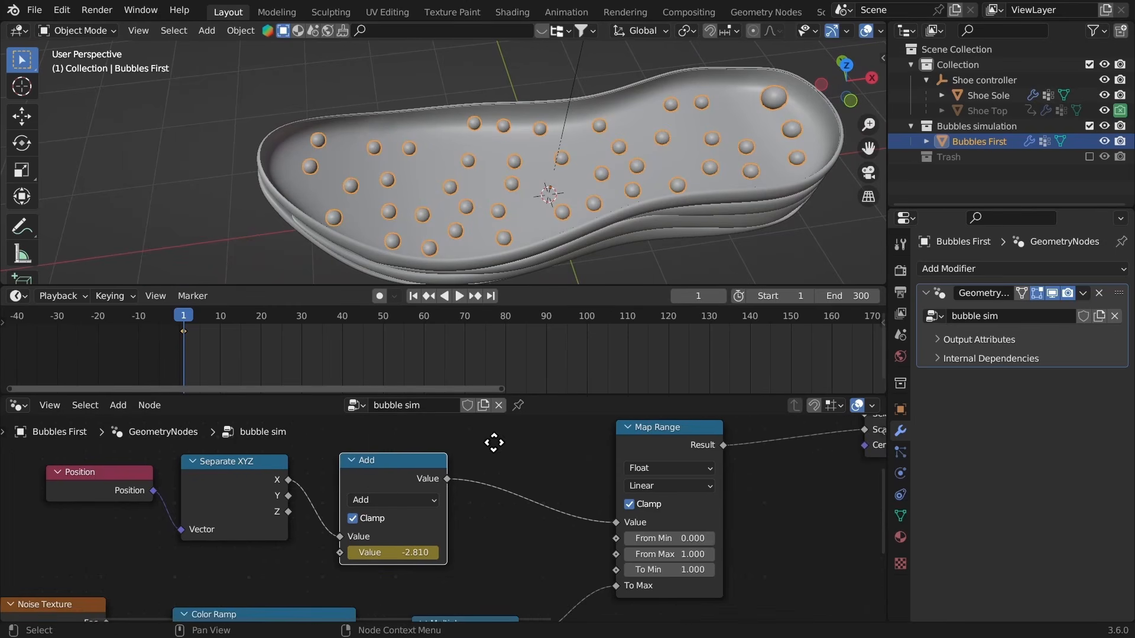
scroll(545, 476, up, 1)
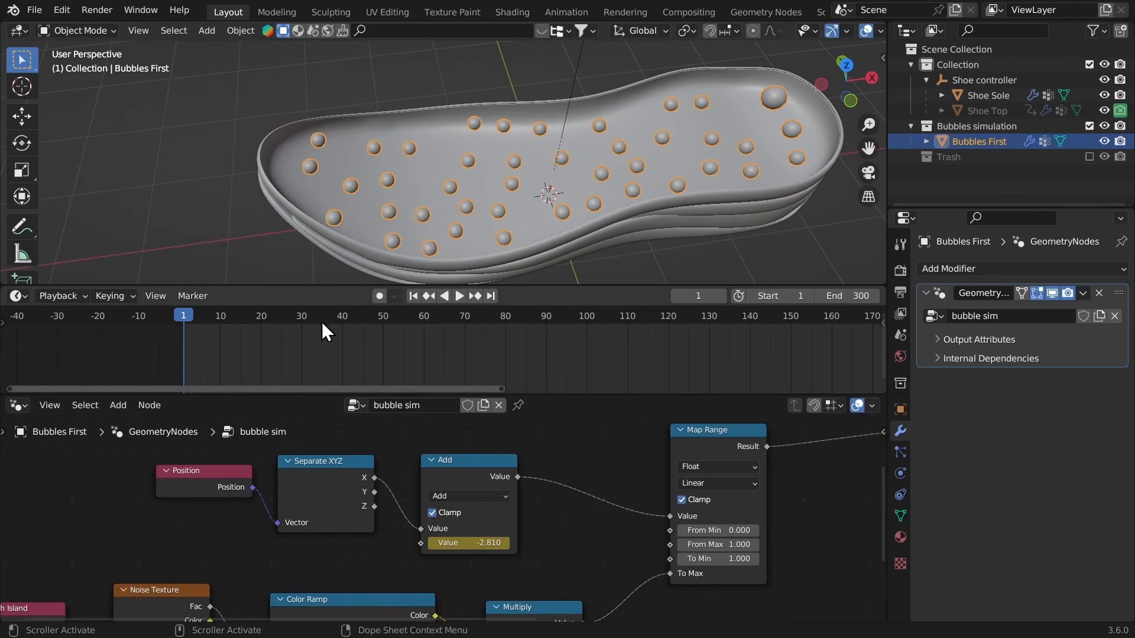
click(522, 319)
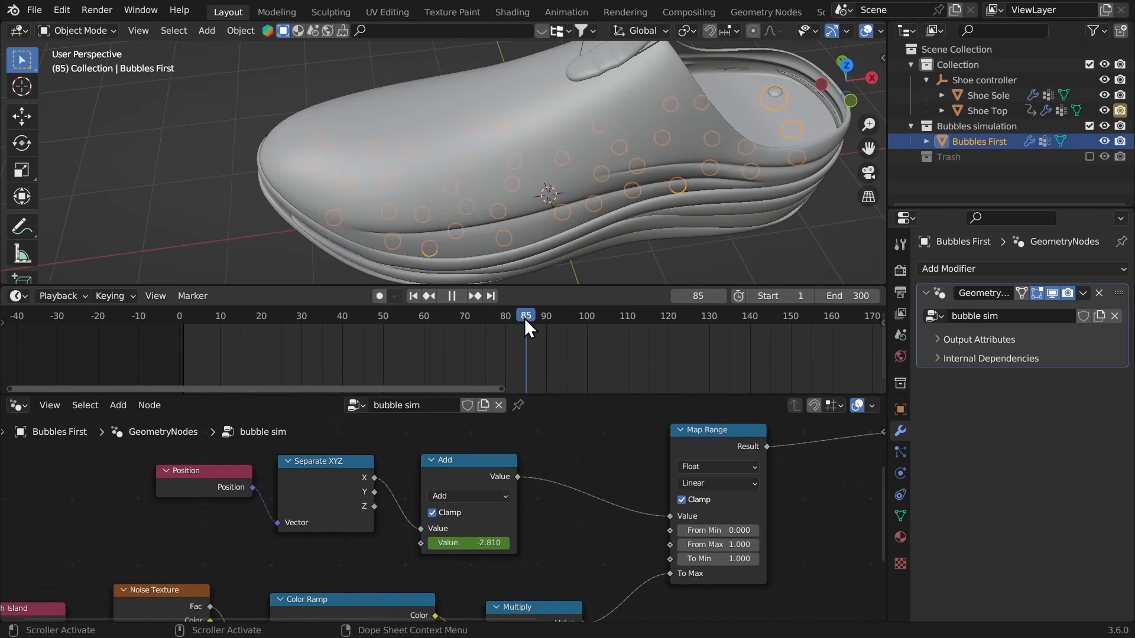
mouse_move(474, 543)
mouse_down()
mouse_move(463, 542)
mouse_move(503, 545)
mouse_move(480, 544)
mouse_up()
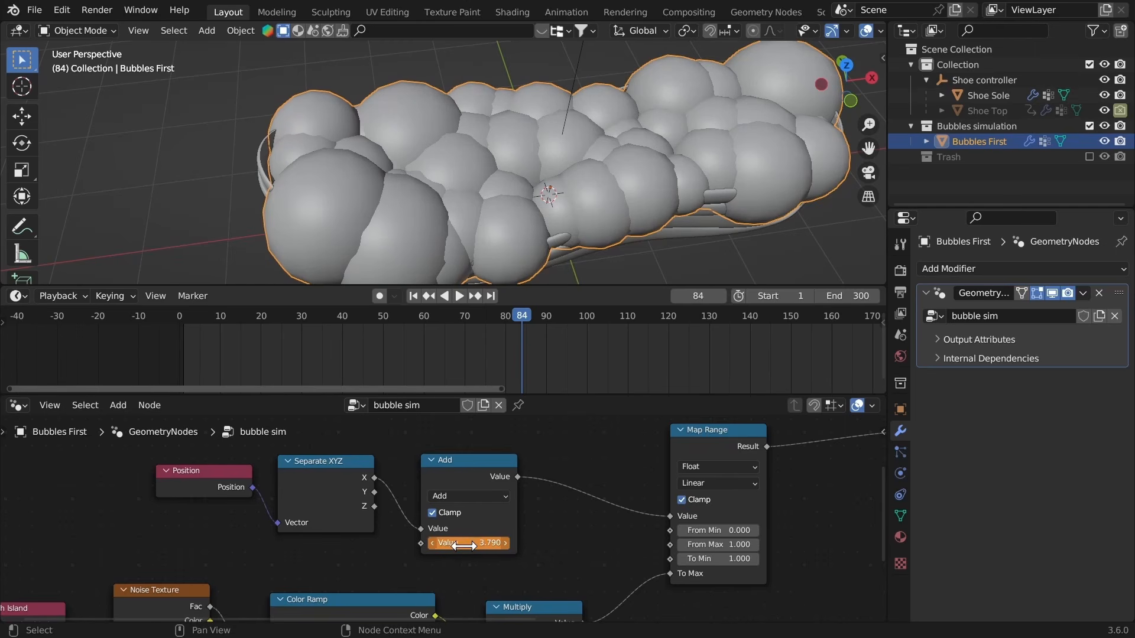
key(i)
click(479, 476)
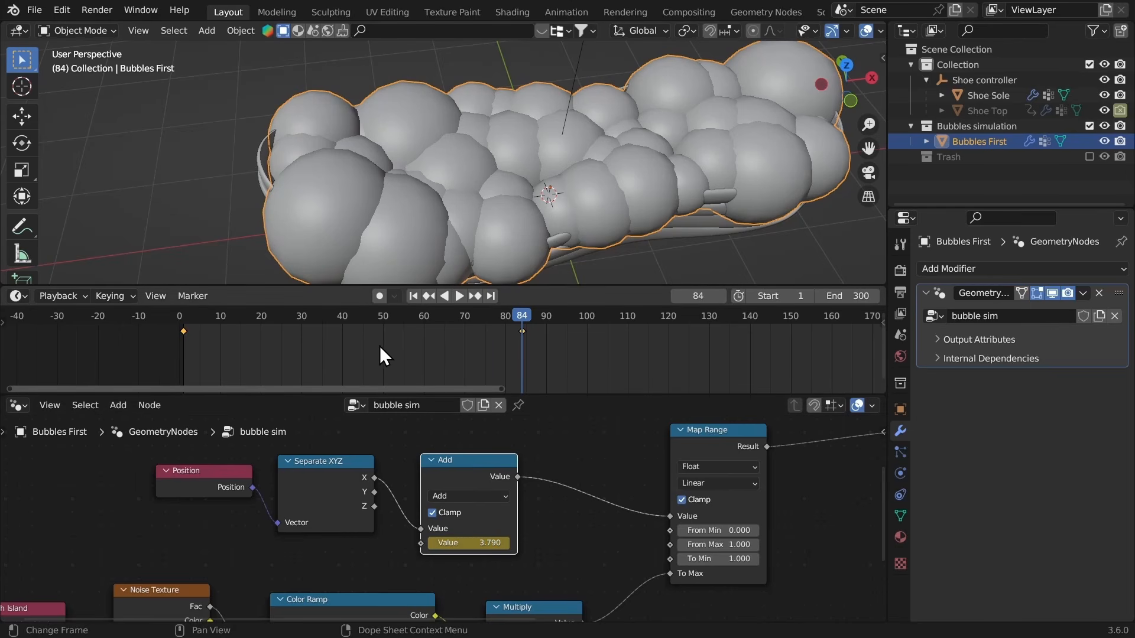
Step: Set the Add value's keyframe interpolation to Linear and play the bubble growth from the start to check it
key(t)
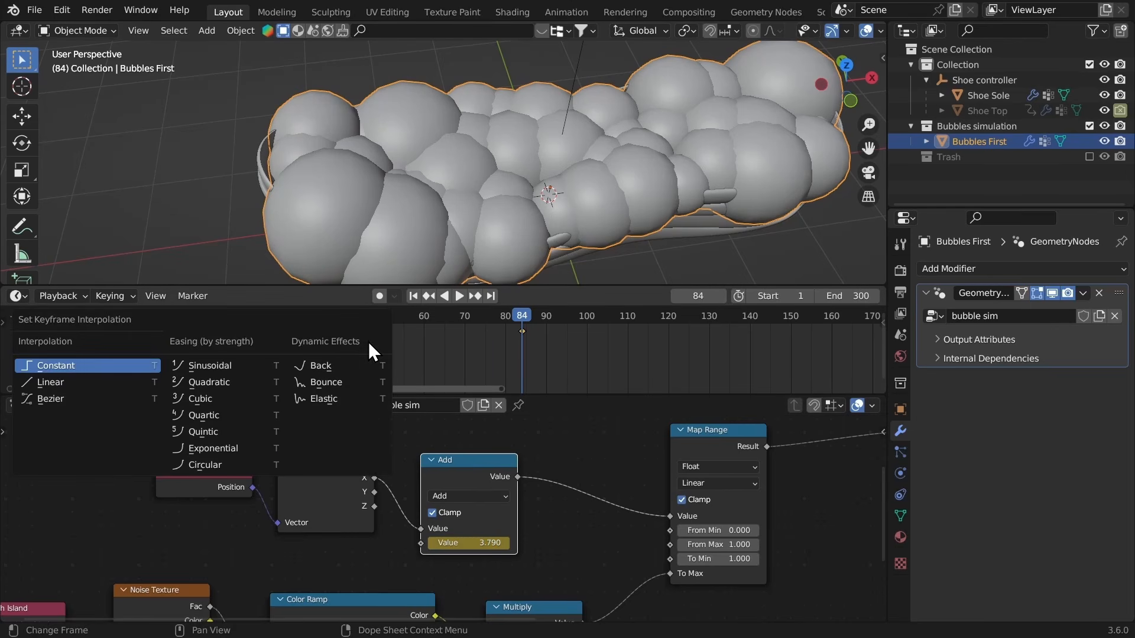
click(86, 380)
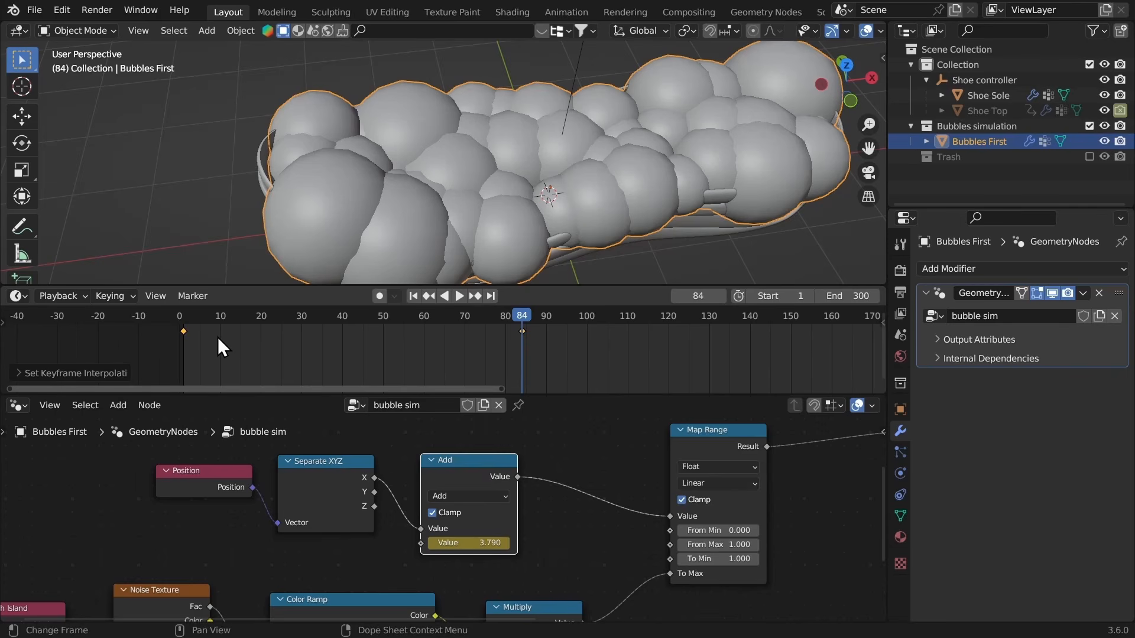
click(185, 315)
key(space)
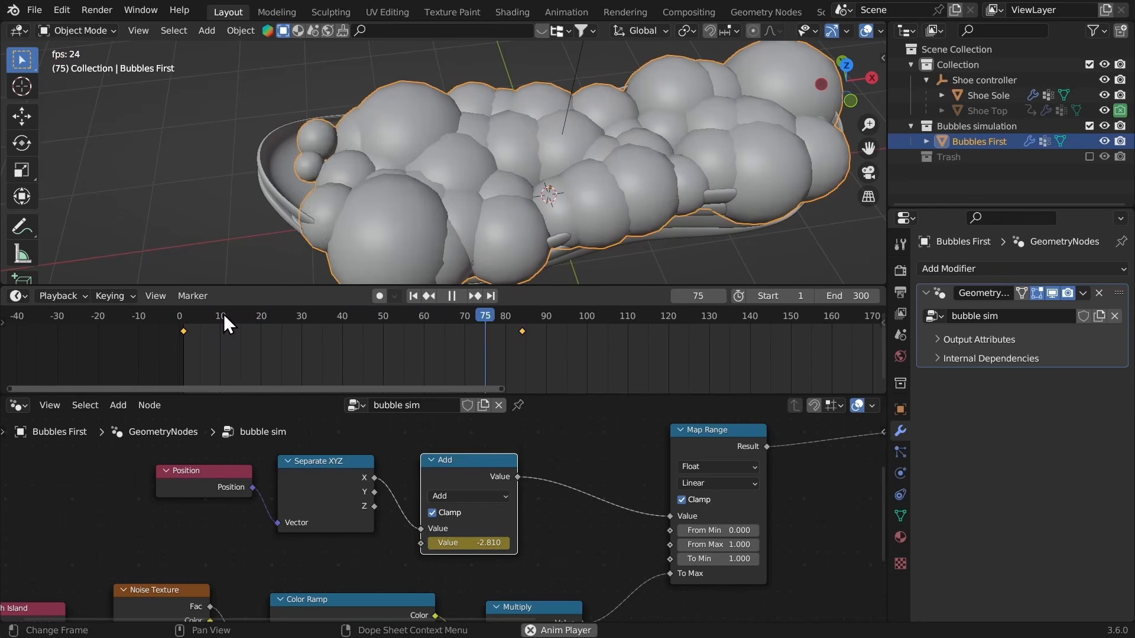
key(space)
click(181, 314)
key(space)
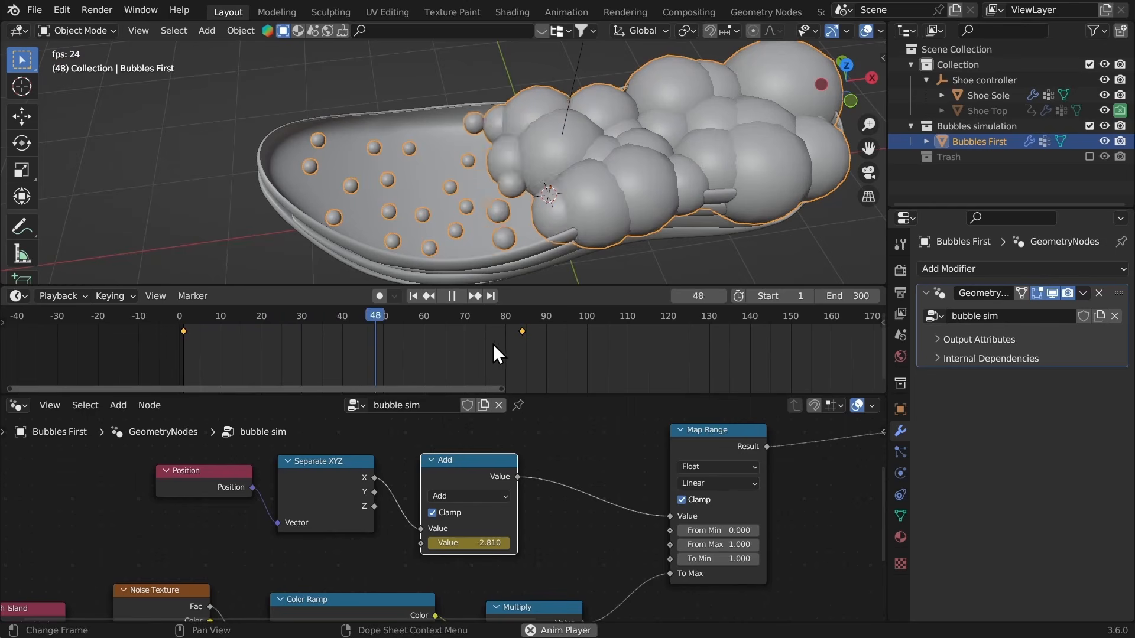
key(space)
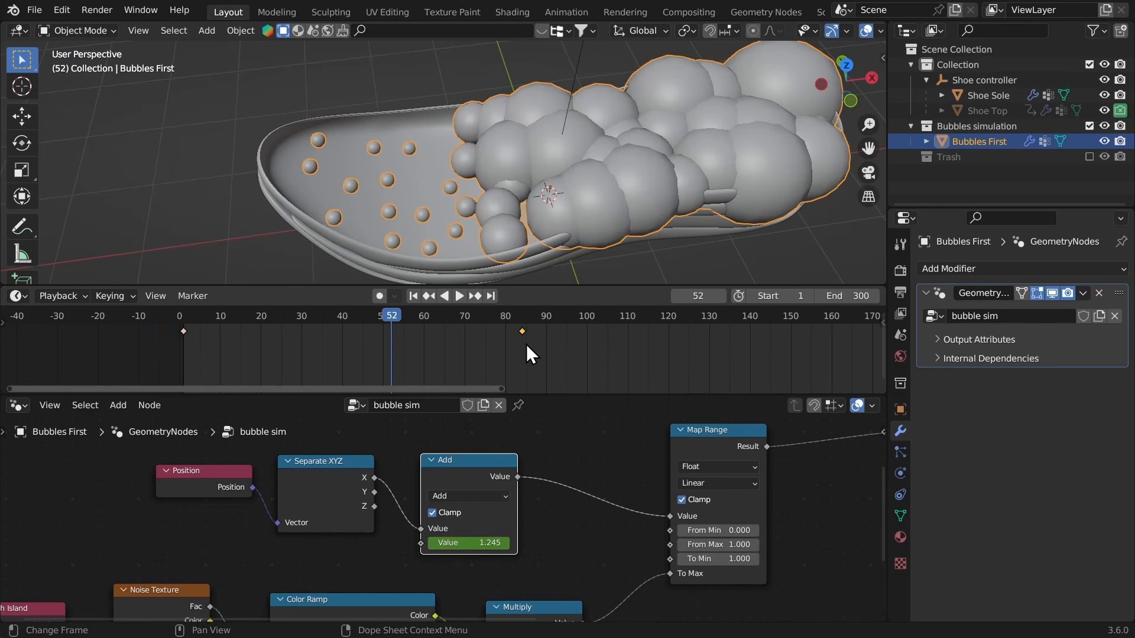
Step: Move the second keyframe to frame 80 and replay the animation from frame 1
drag(522, 333, 495, 340)
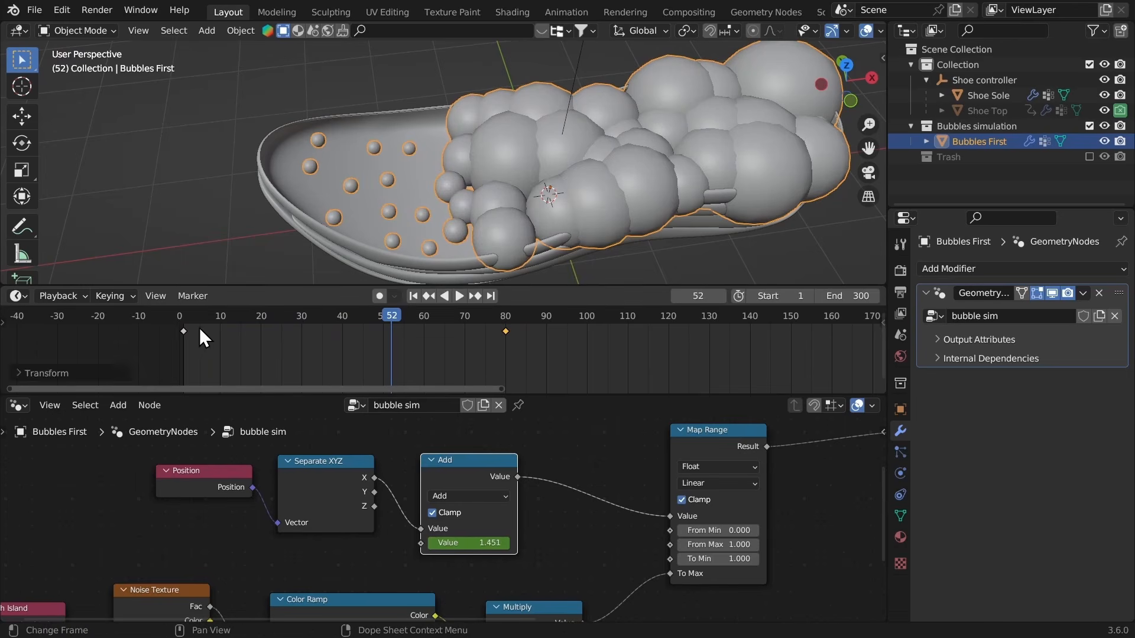
click(185, 321)
key(space)
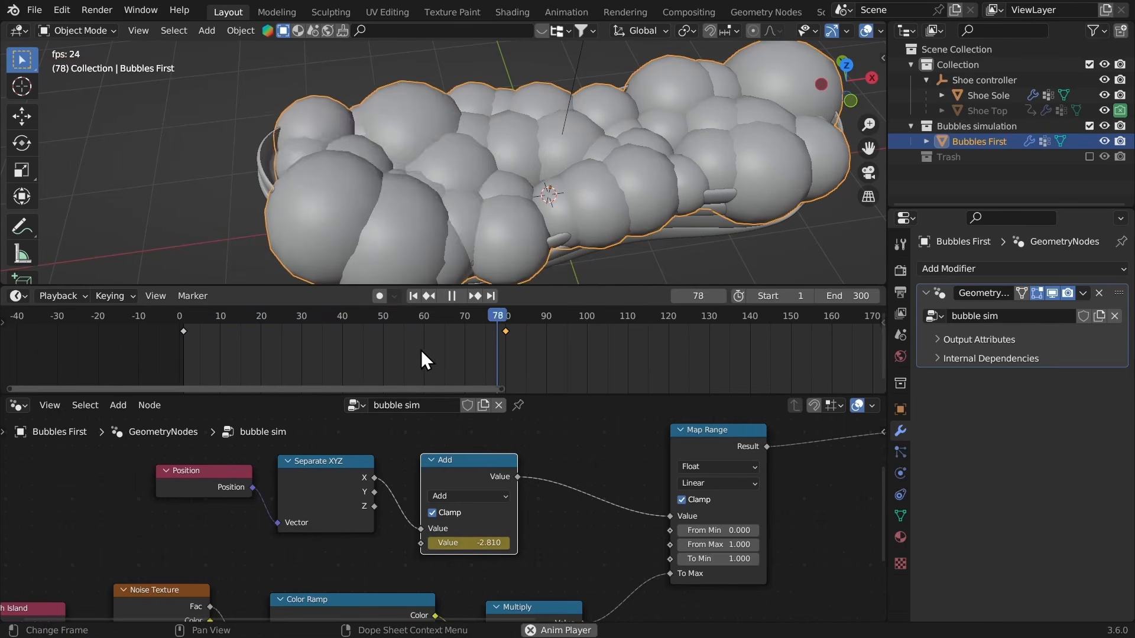
key(space)
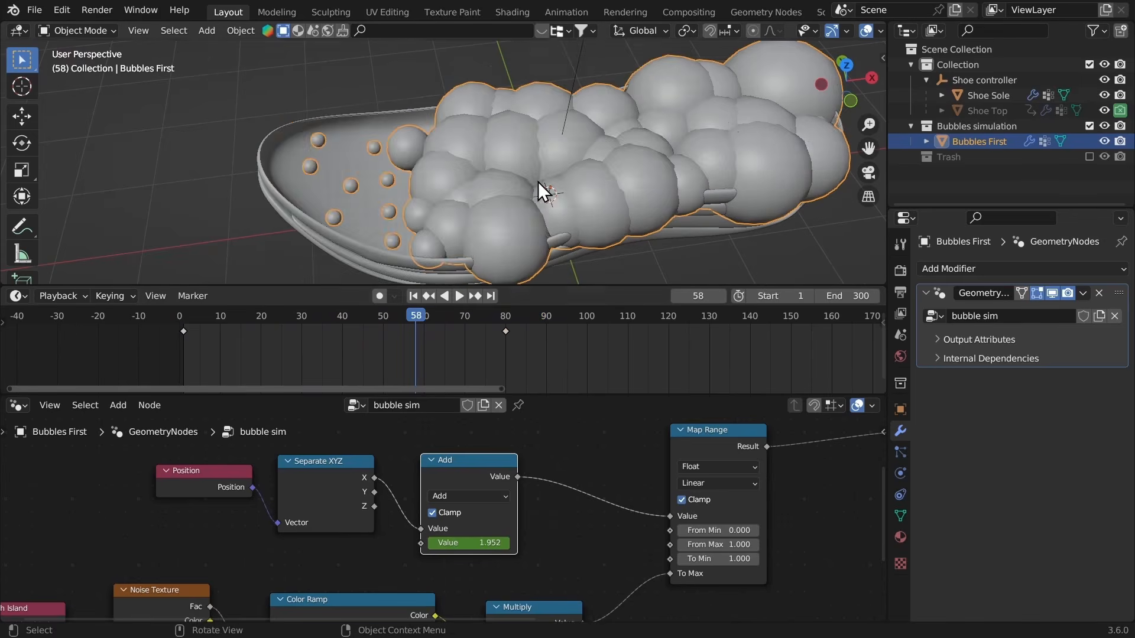
Step: Inspect the mesh density of the bubbles in wireframe display and return to solid shading
middle_drag(538, 182, 507, 119)
mouse_move(658, 538)
ctrl+middle_down()
mouse_move(666, 605)
mouse_move(669, 596)
ctrl+middle_up()
middle_drag(762, 495, 572, 554)
middle_drag(711, 471, 576, 506)
key(shift+z)
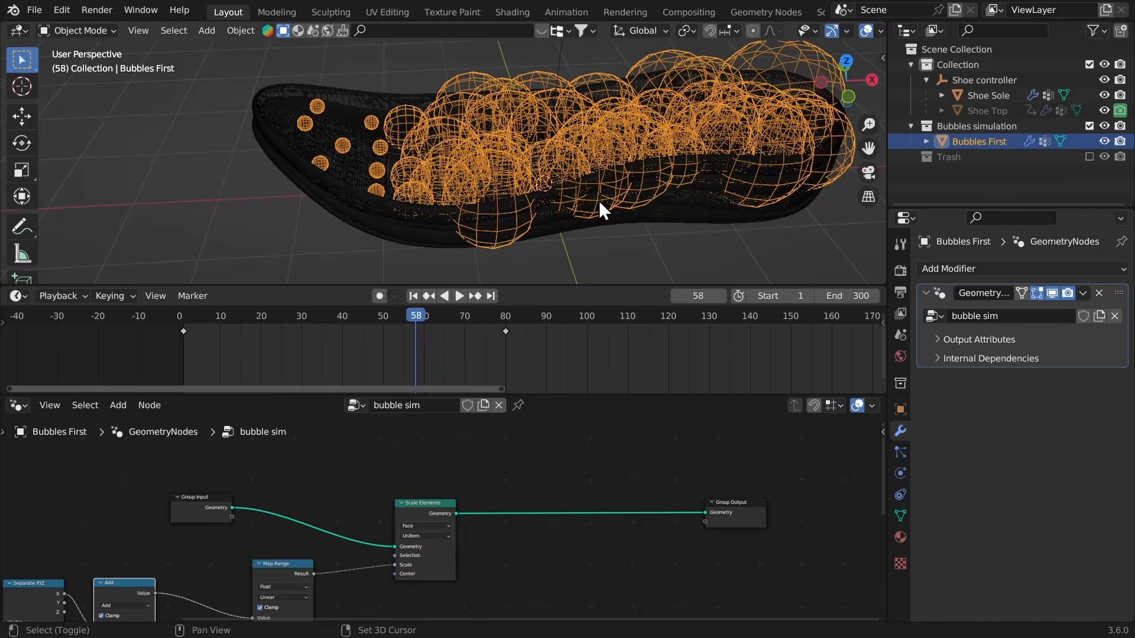
ctrl+middle_drag(598, 200, 592, 179)
key(shift+z)
Step: Insert a Subdivision Surface node between the Scale Elements and Group Output nodes
key(shift+a)
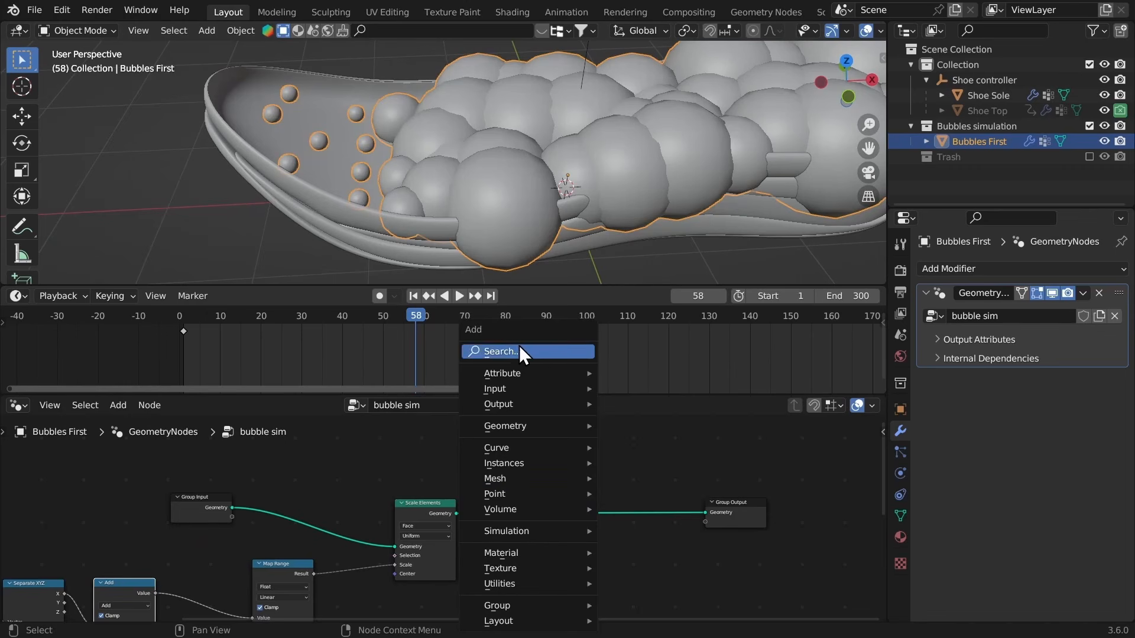
click(519, 351)
text(subdiv)
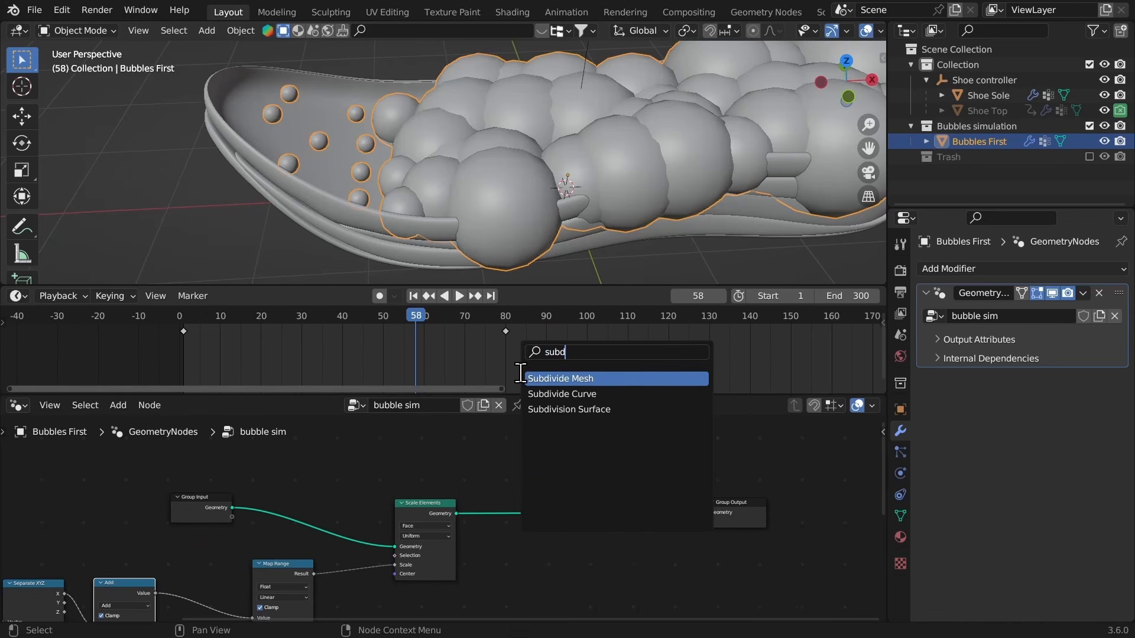
click(539, 411)
click(539, 551)
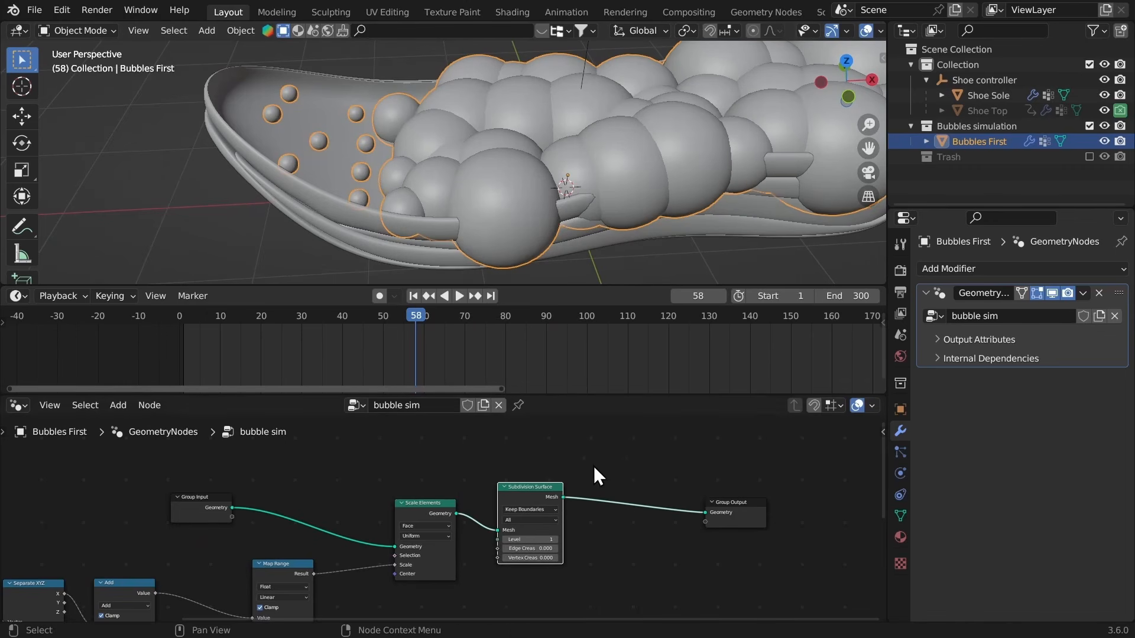
Step: Return the timeline to frame 1 and add Cloth physics to the Bubbles First object
middle_drag(580, 207, 598, 218)
scroll(597, 218, down, 1)
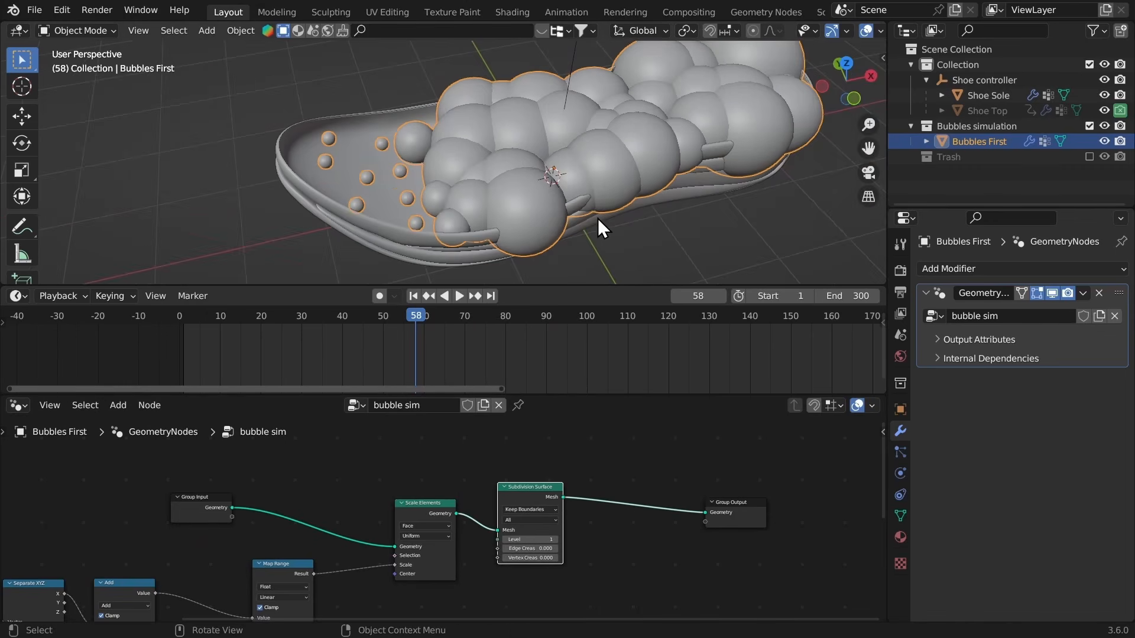
click(926, 292)
click(899, 473)
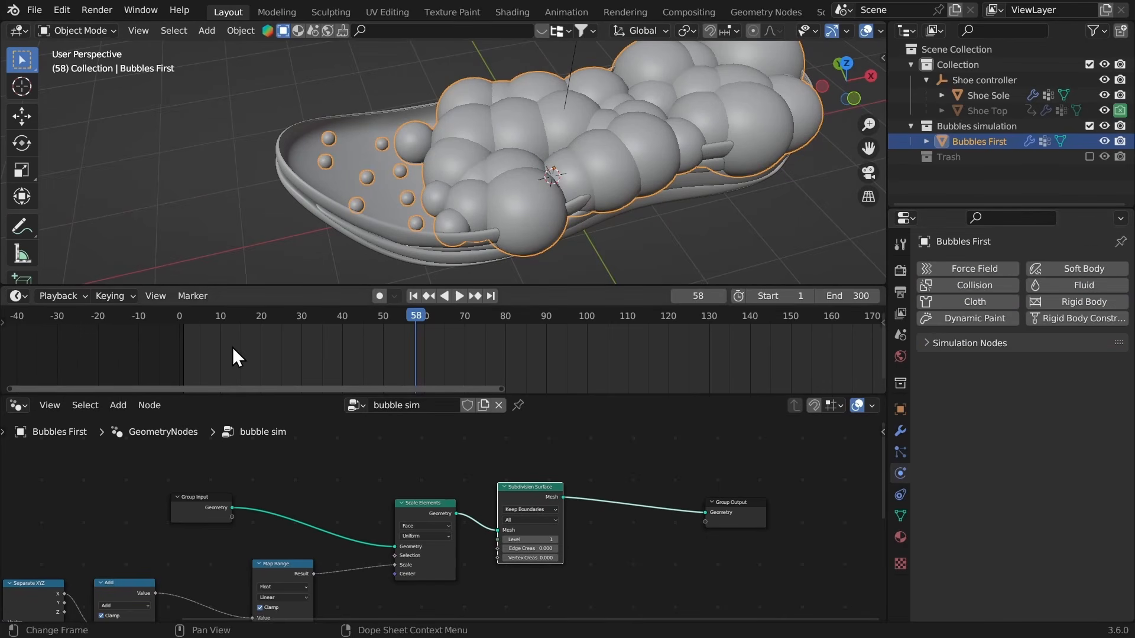
click(183, 325)
key(space)
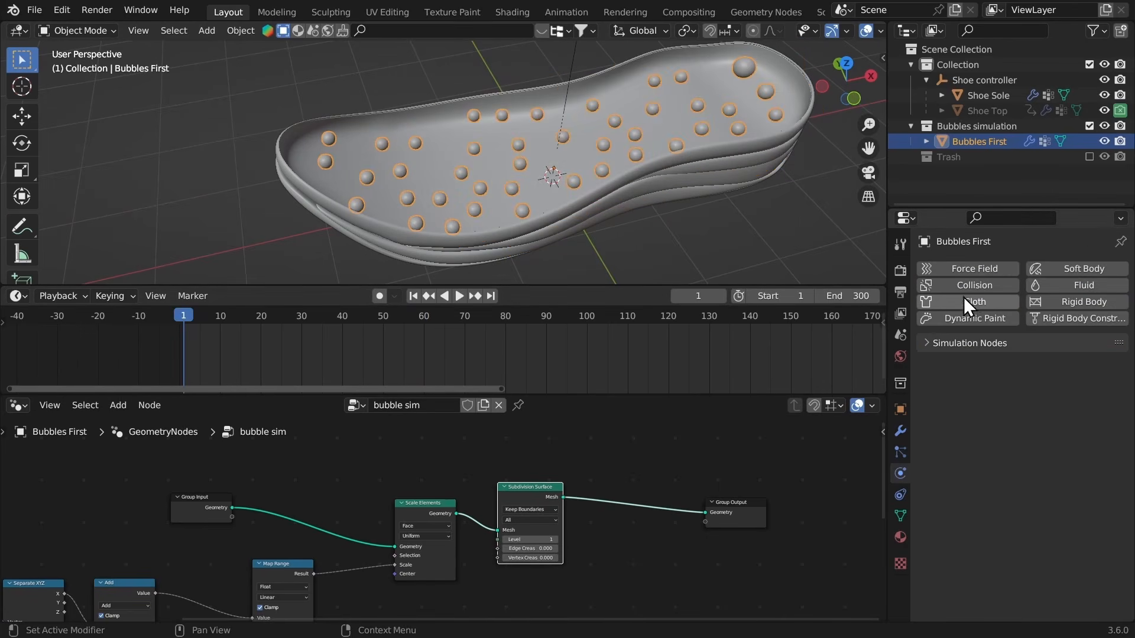
click(968, 300)
Step: Set the cloth's Quality Steps to 20 and its Speed Multiplier to 0.7
click(1027, 365)
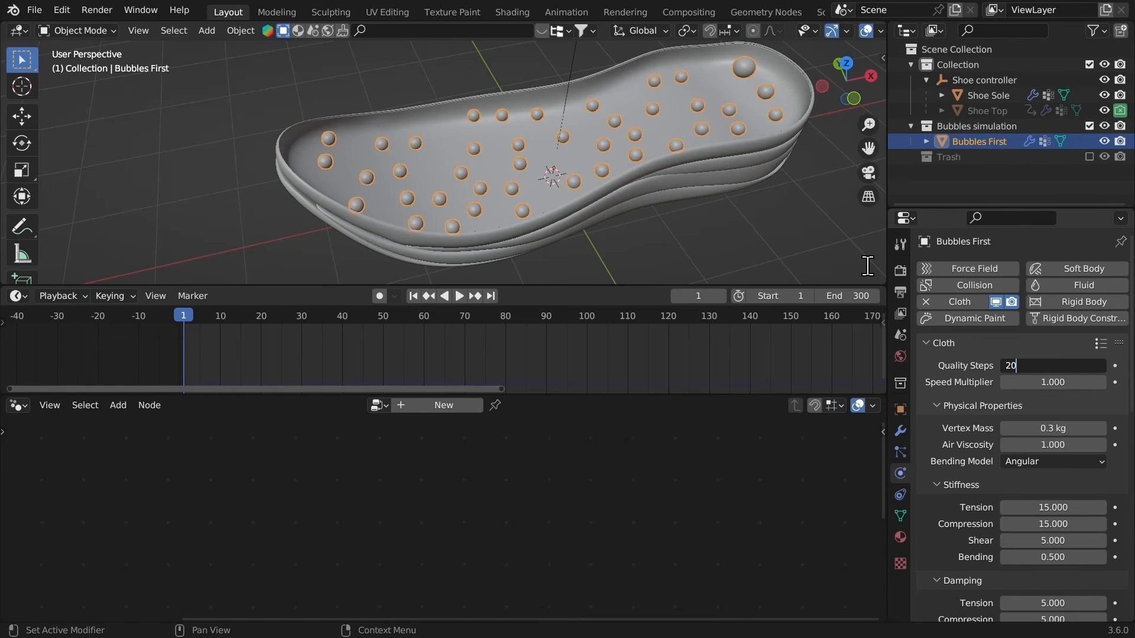
key(Return)
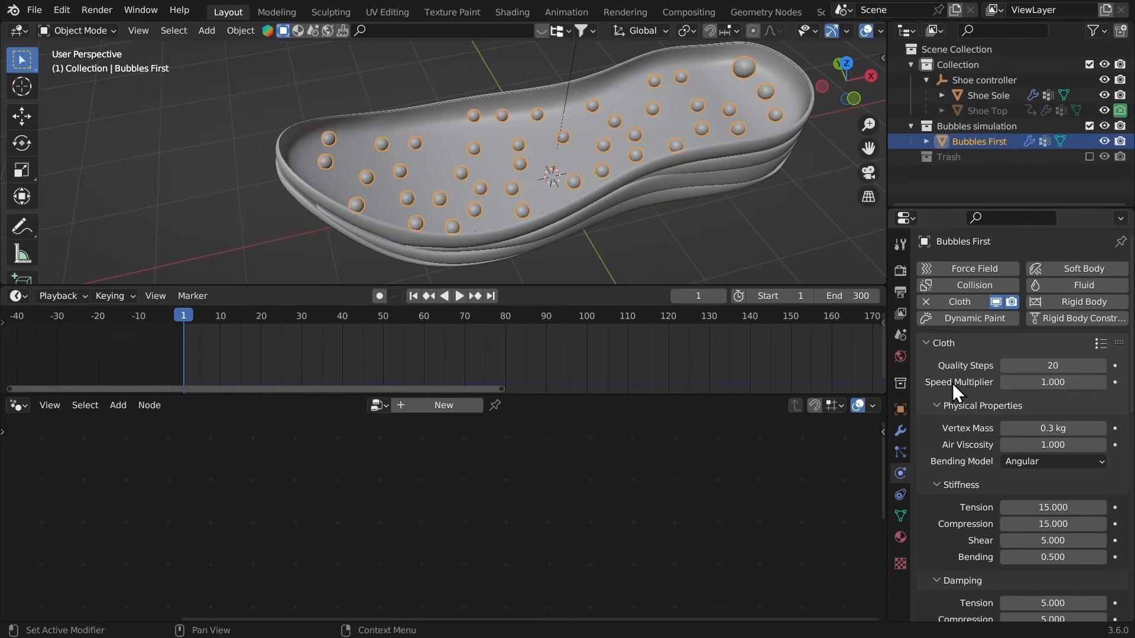
click(1031, 382)
text(.)
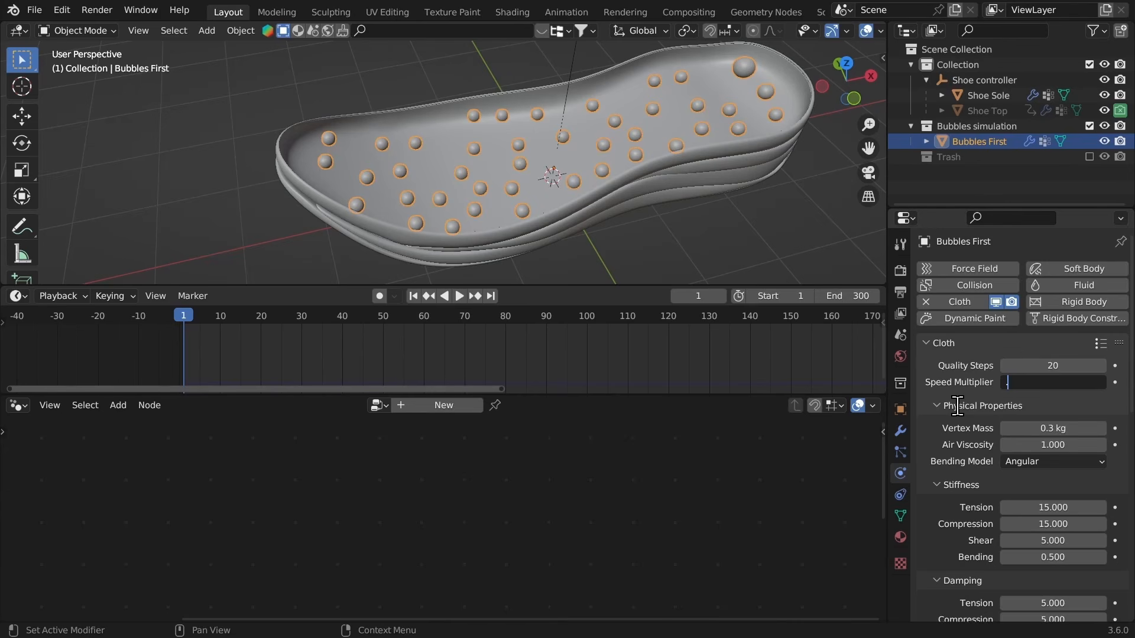
text(7)
key(Return)
Step: Set the cloth's Bending damping to 1
scroll(978, 390, down, 3)
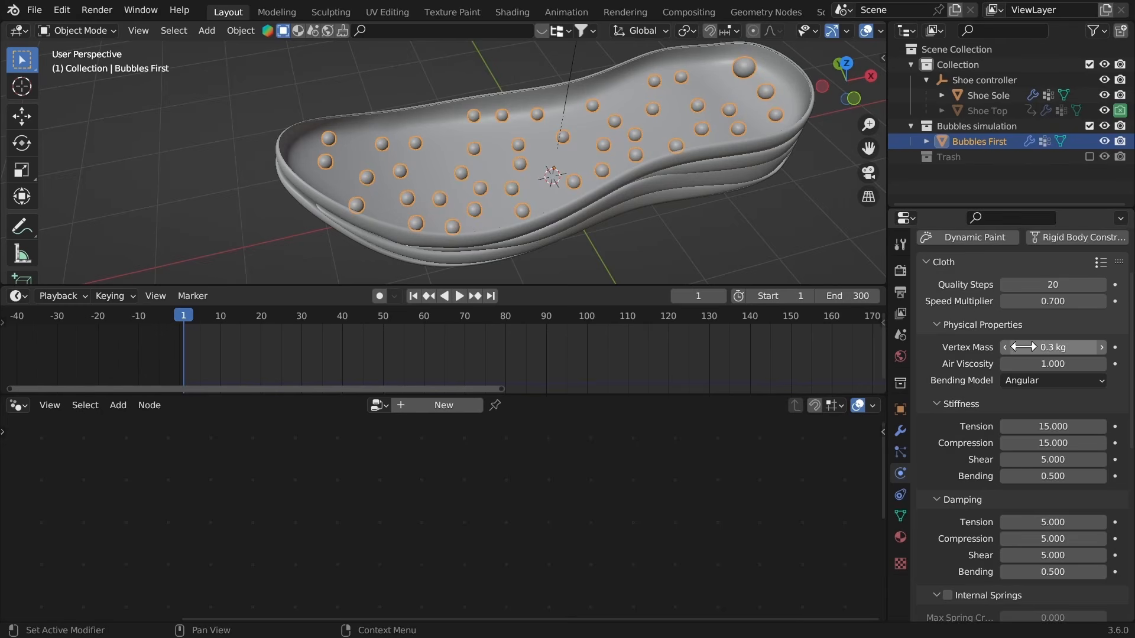
scroll(969, 359, down, 3)
scroll(969, 359, down, 6)
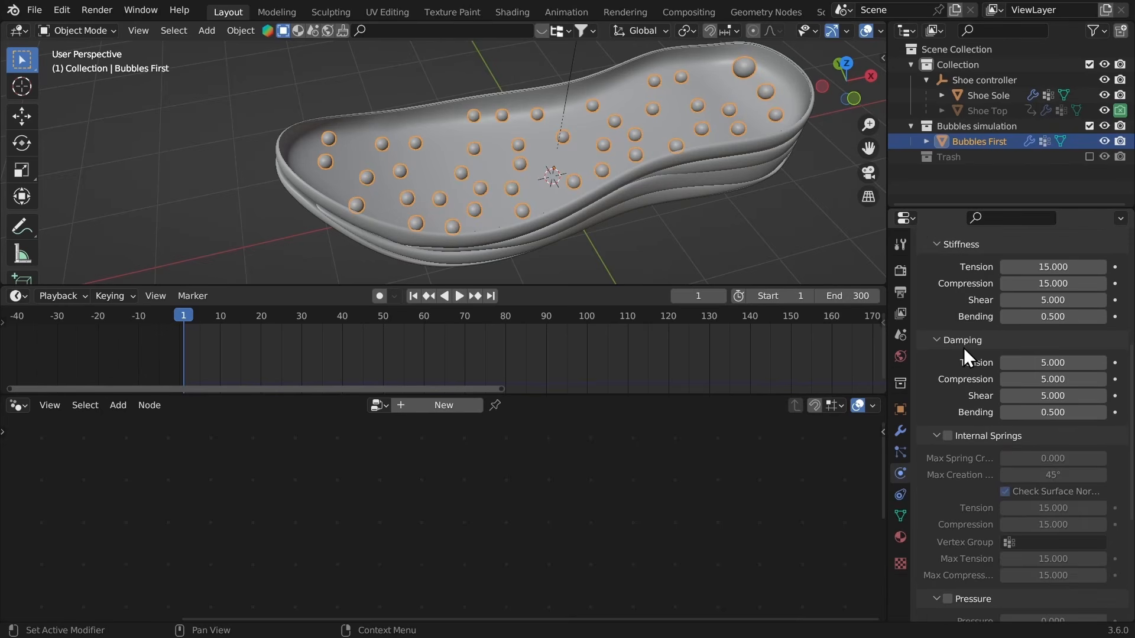
scroll(975, 357, up, 2)
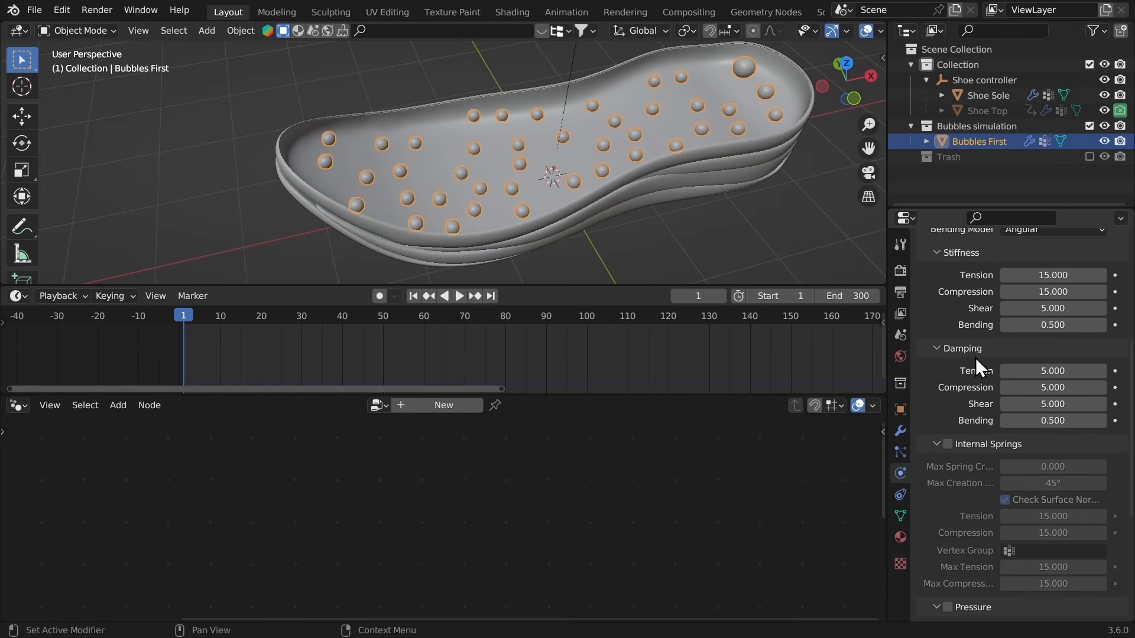
click(1031, 421)
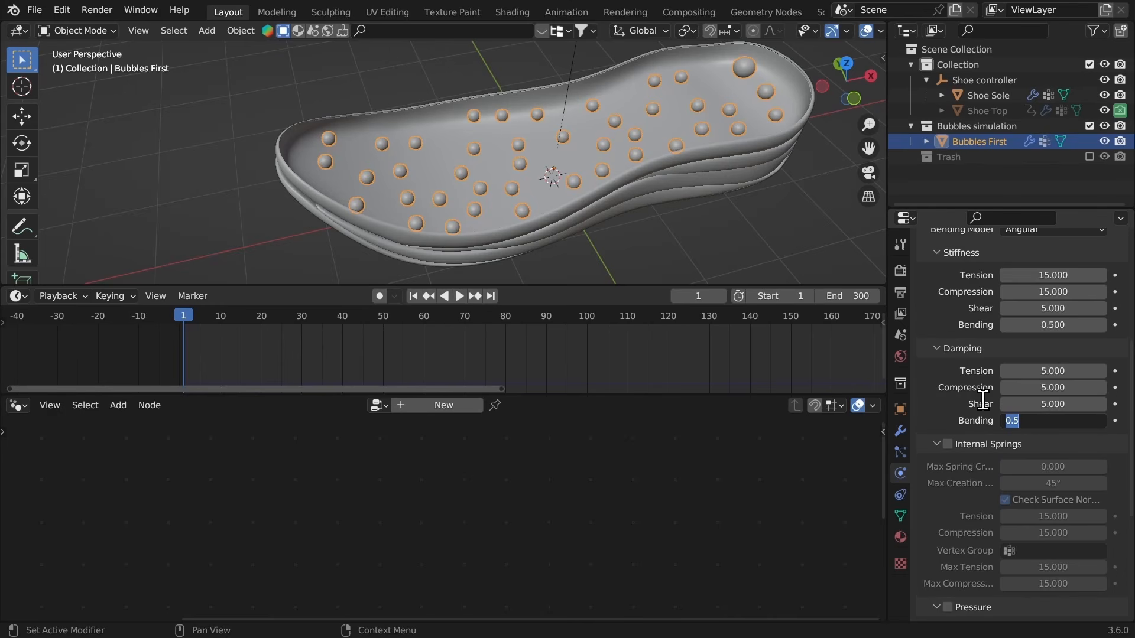
text(1)
key(Return)
Step: Enable Pressure for the cloth and set the pressure to 30
scroll(975, 458, down, 1)
scroll(975, 459, down, 8)
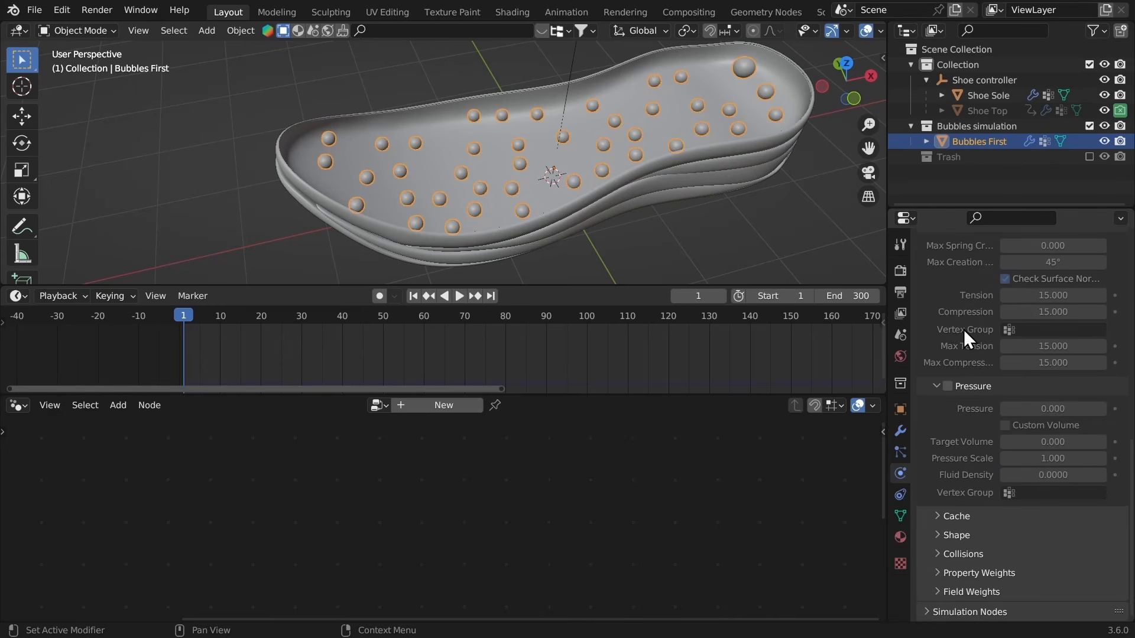
click(948, 387)
click(1016, 408)
text(30)
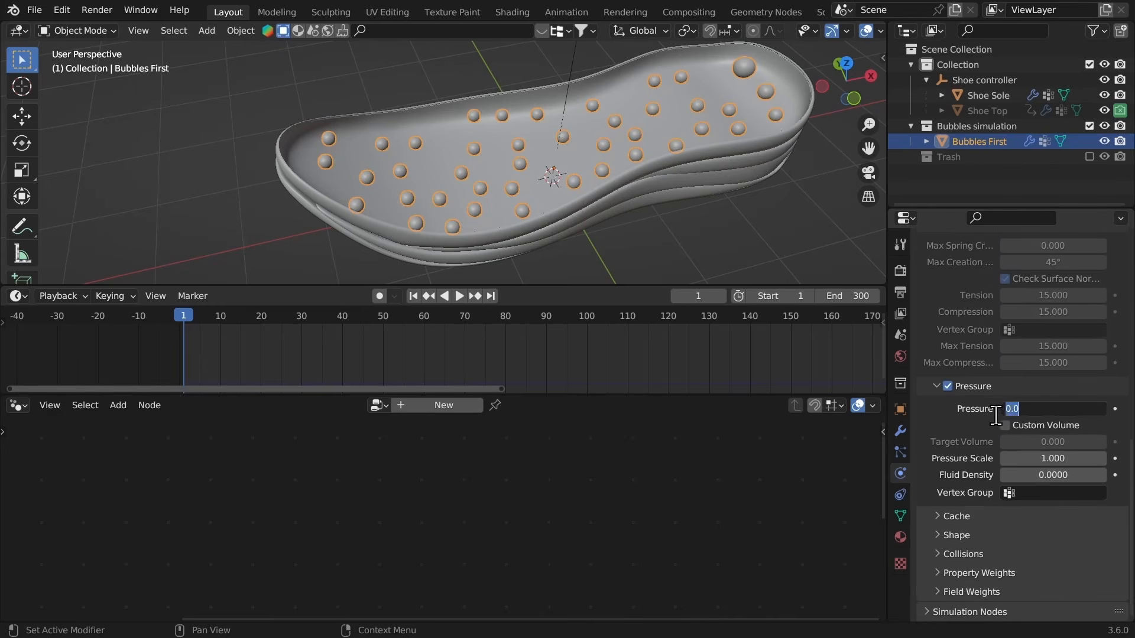
key(Return)
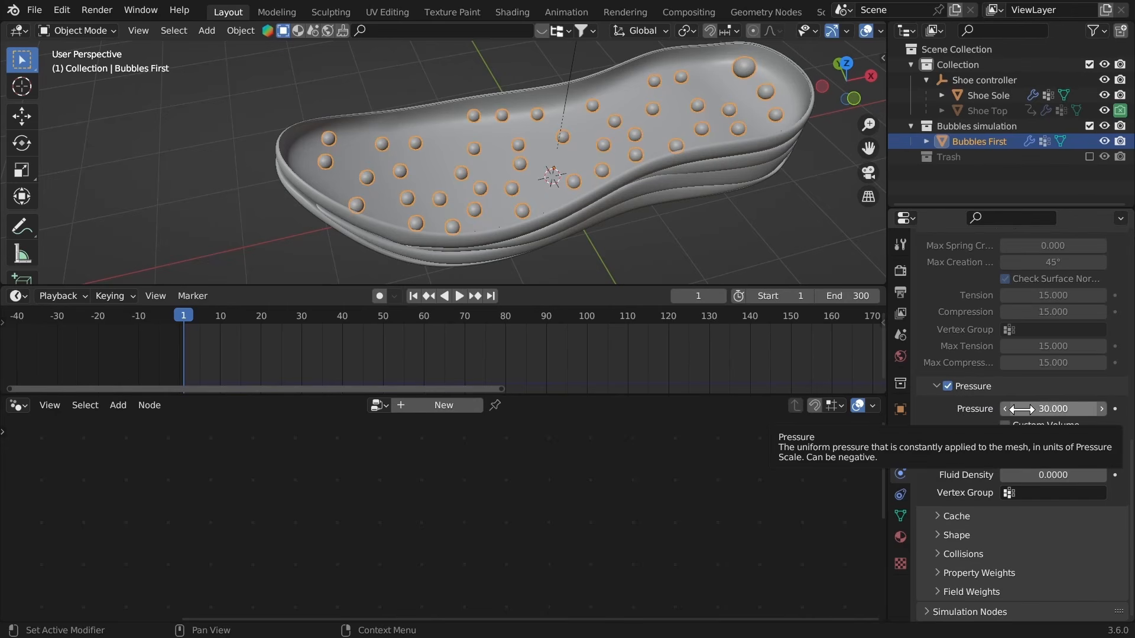
Step: Set the cloth cache's simulation end to frame 84 and enable Disk Cache
click(937, 517)
scroll(1004, 461, down, 7)
click(1021, 426)
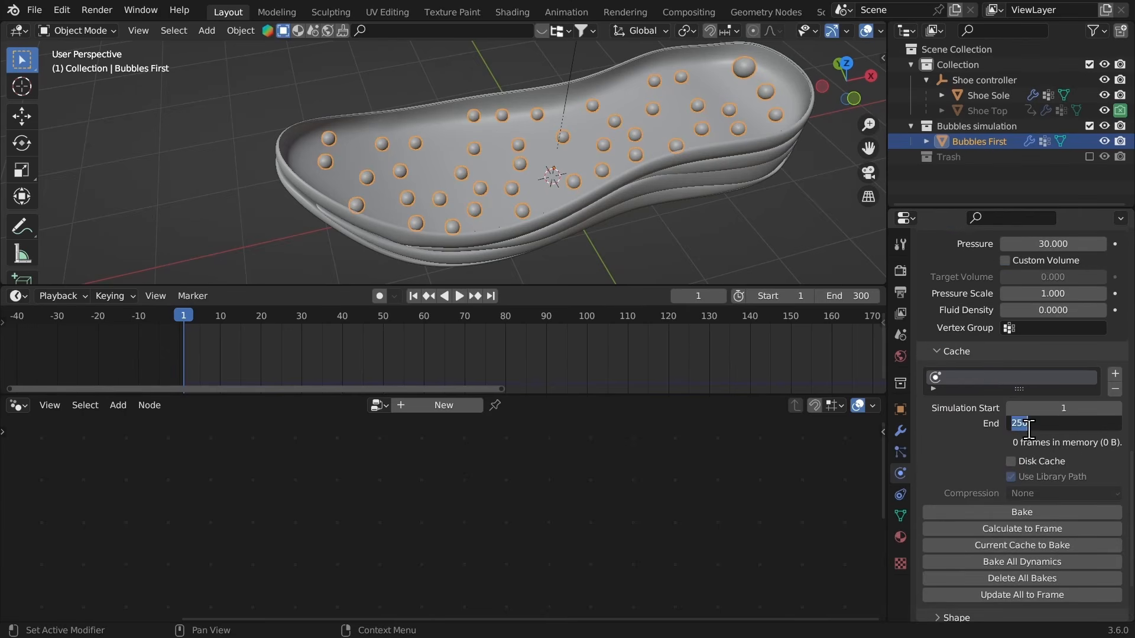
text(84)
key(Return)
scroll(1032, 378, down, 3)
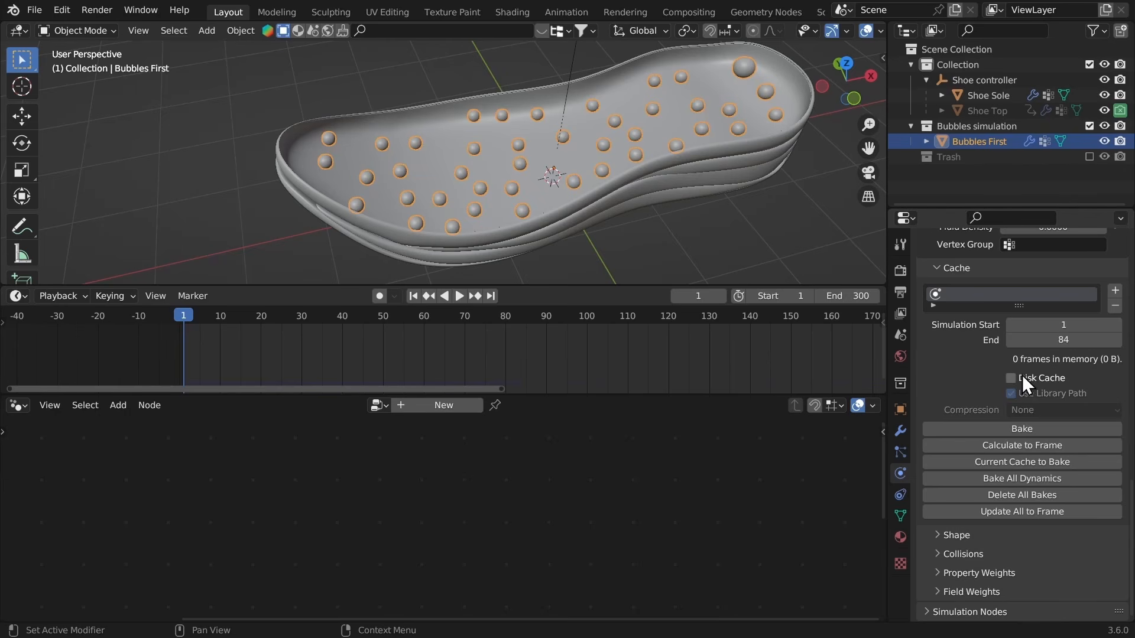
click(1011, 378)
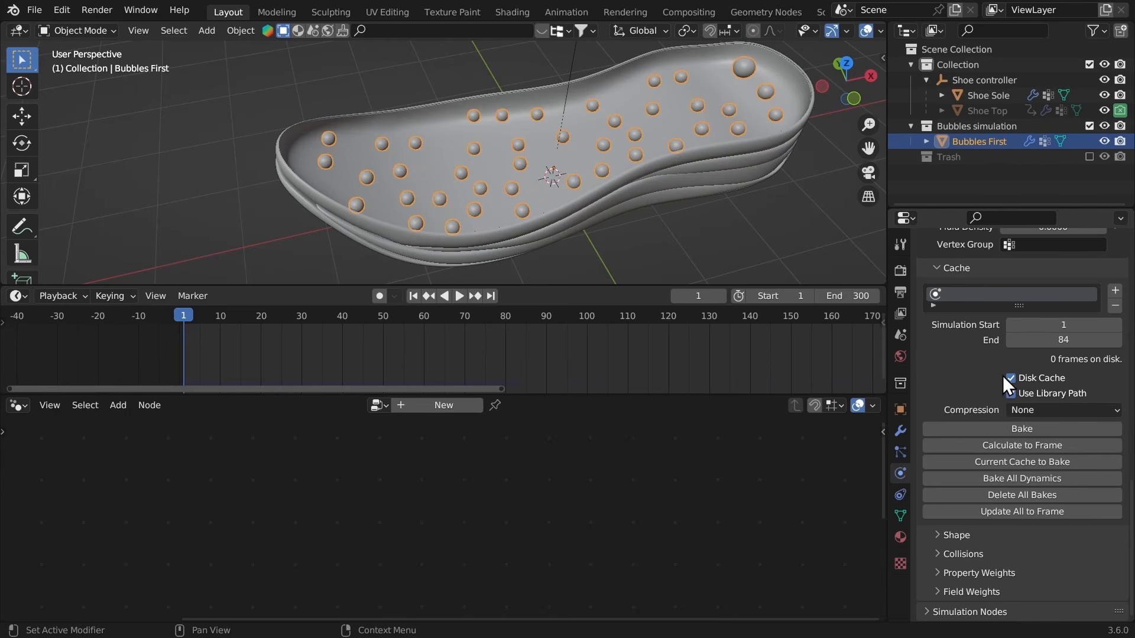
Step: Pin the cloth with vertex group k and enable Dynamic Mesh in its shape settings
click(952, 536)
middle_drag(951, 536, 977, 419)
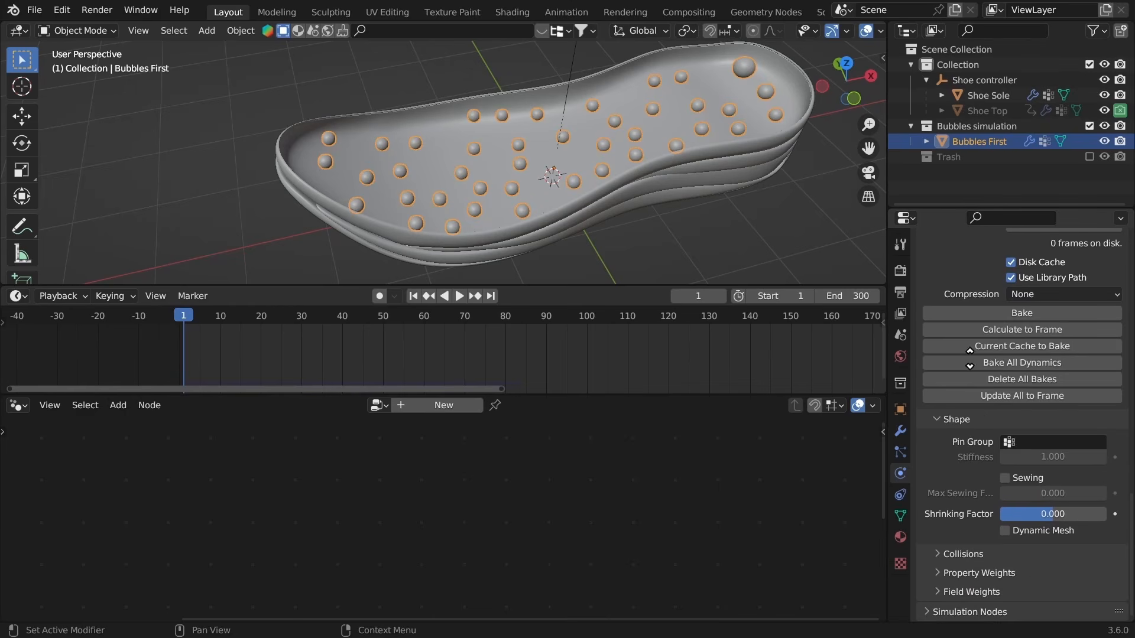
click(1005, 442)
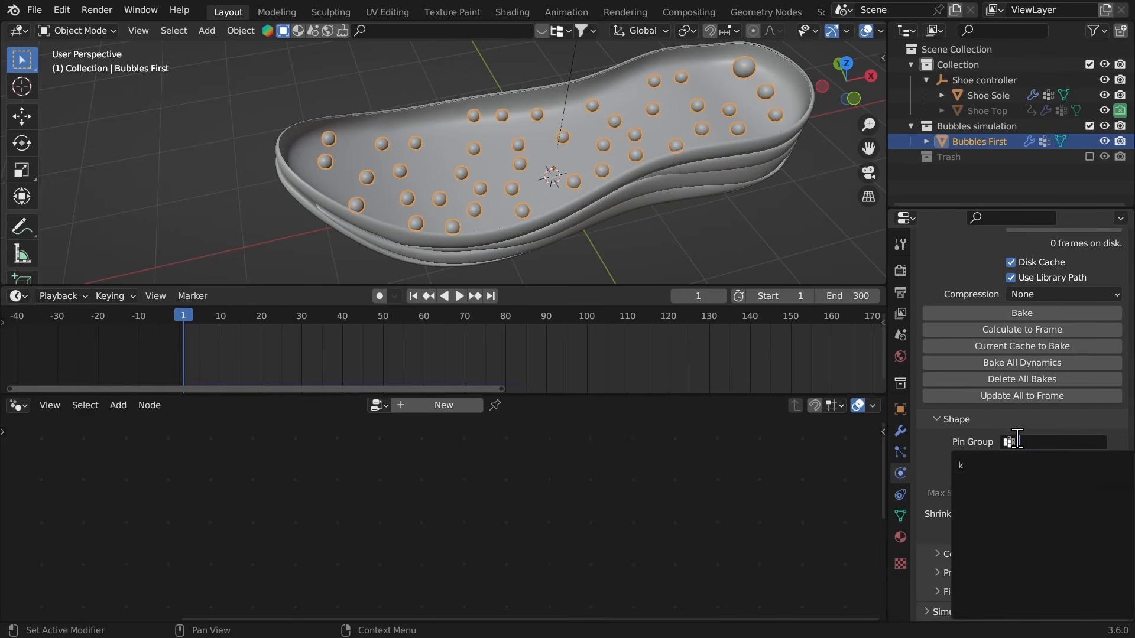
click(985, 466)
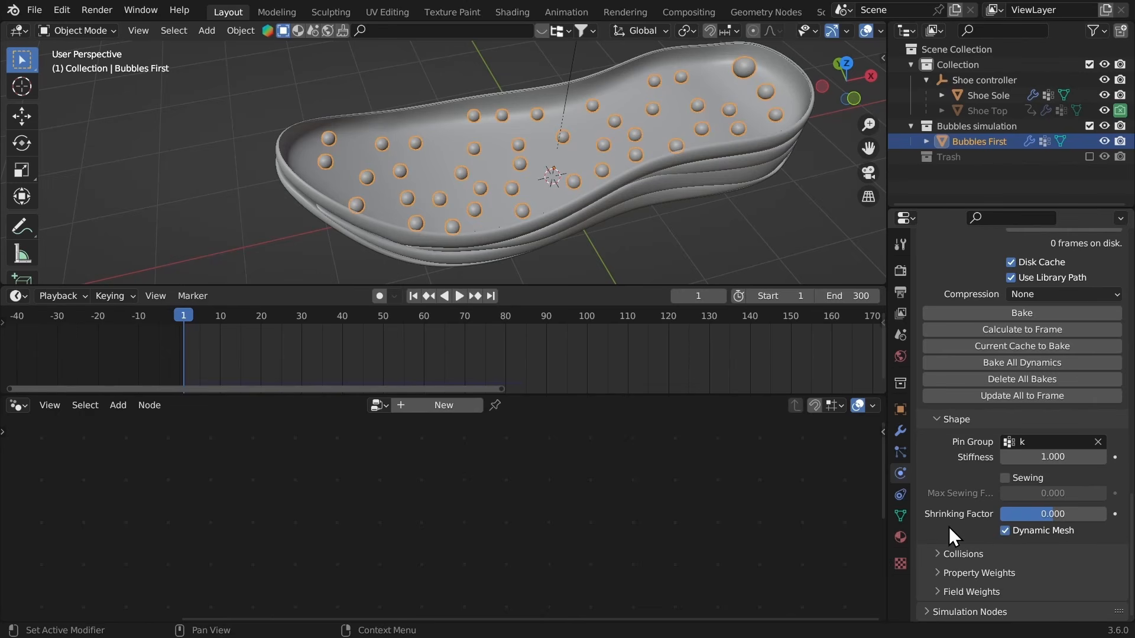
Step: Set collision Quality to 15 and object collision Distance to 0.002 m, and enable Self Collisions with Friction 0 and Distance 0.002 m
click(944, 553)
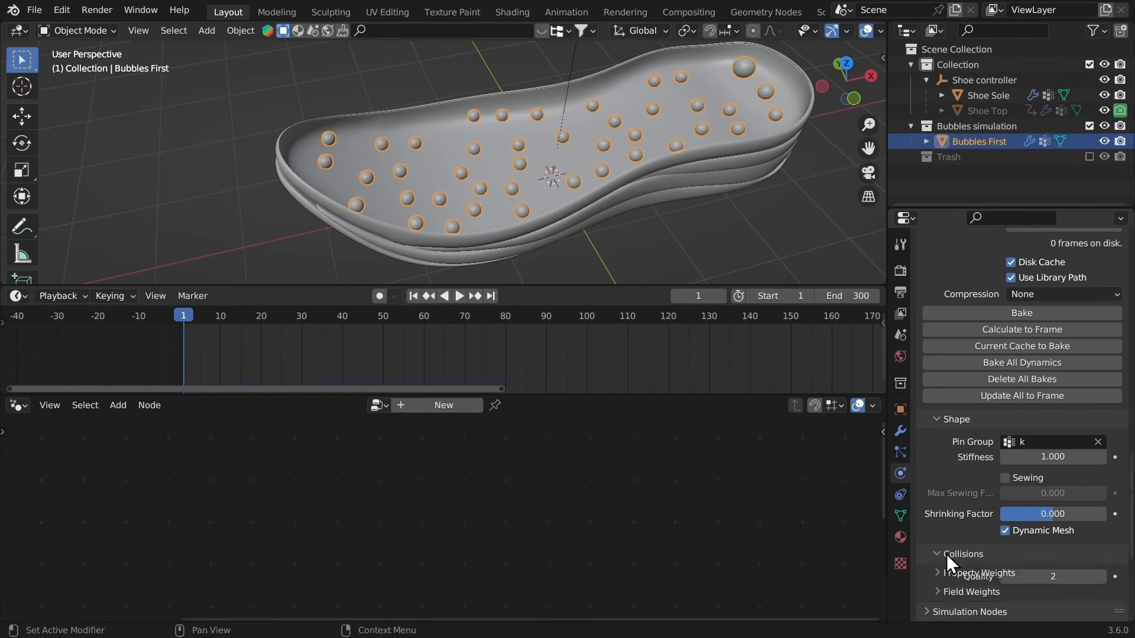
scroll(963, 449, down, 6)
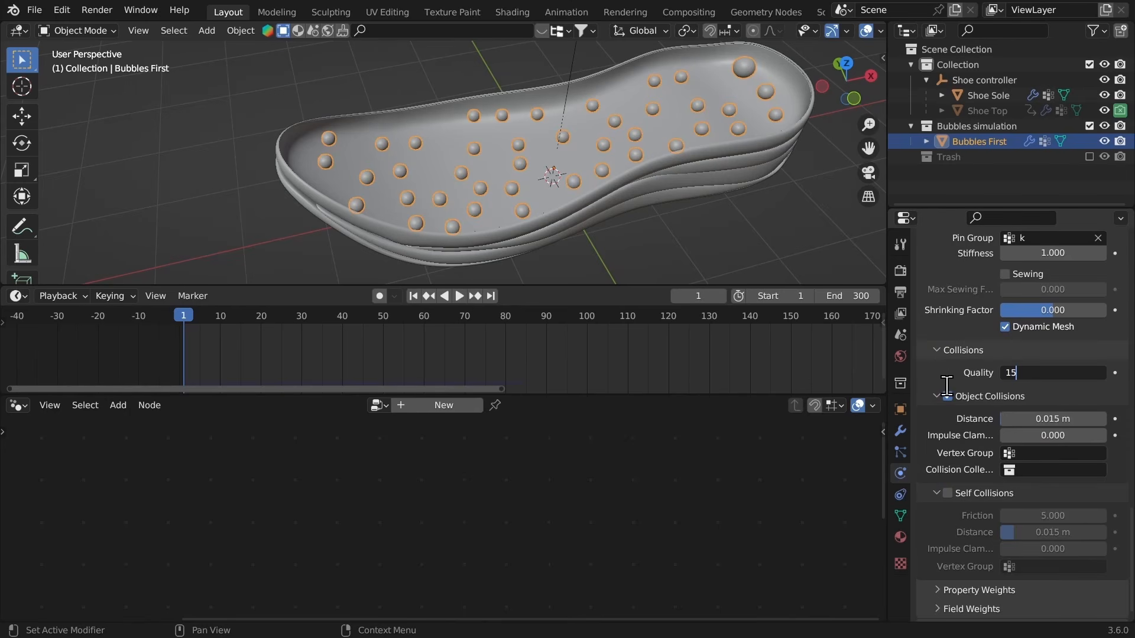
click(1051, 420)
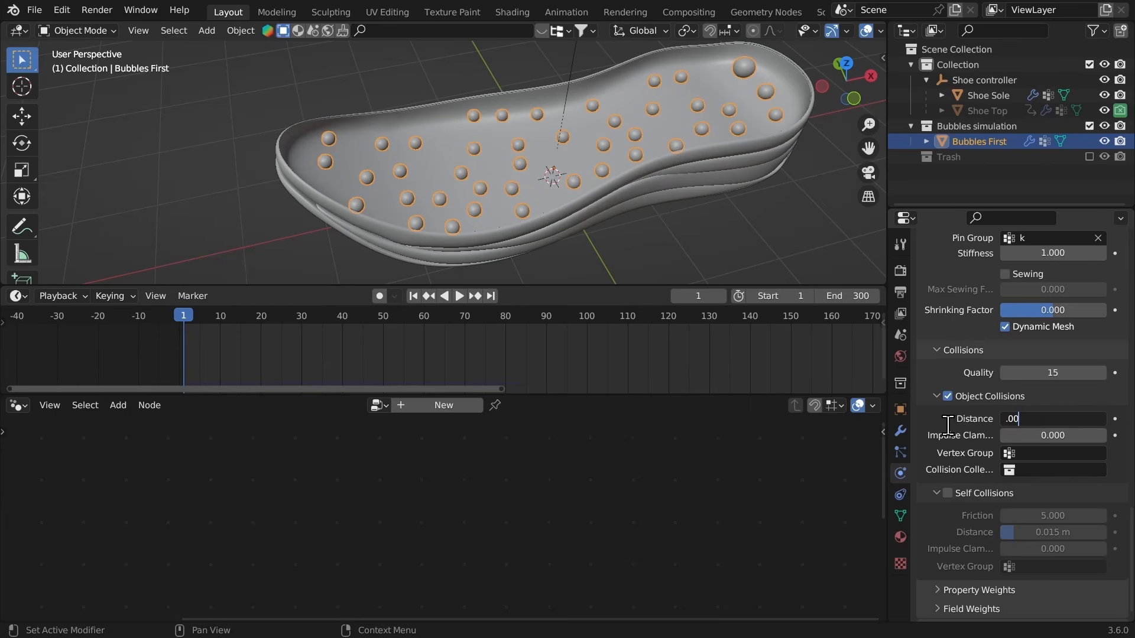
text(.002)
key(Return)
scroll(952, 467, down, 1)
click(949, 477)
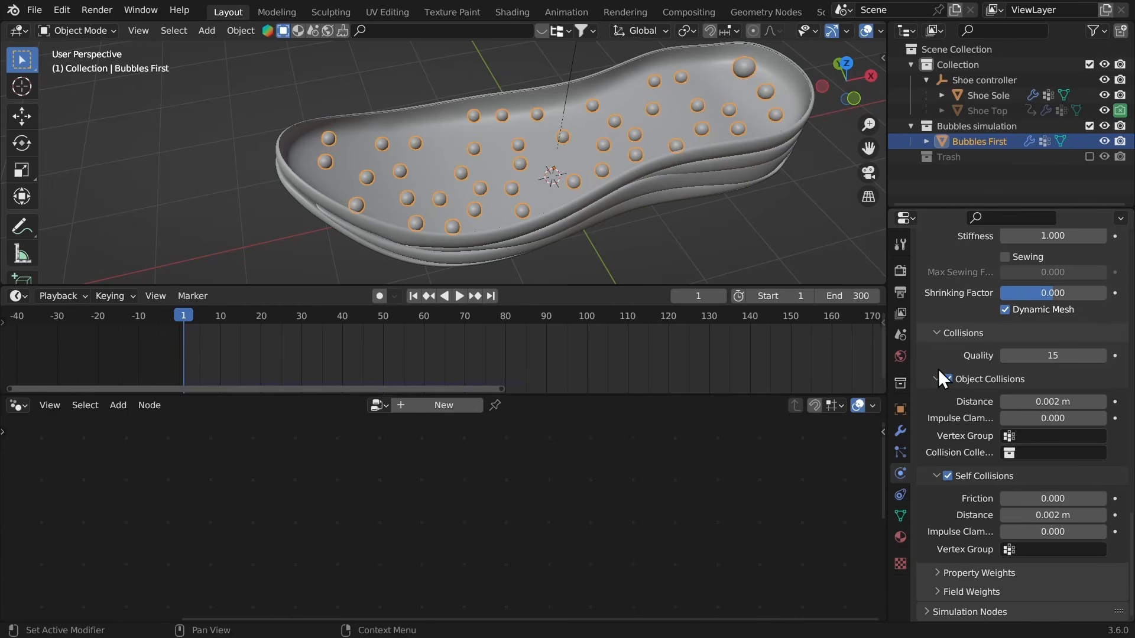
Step: Save the file and review the cloth's pressure and cache settings
scroll(946, 369, up, 15)
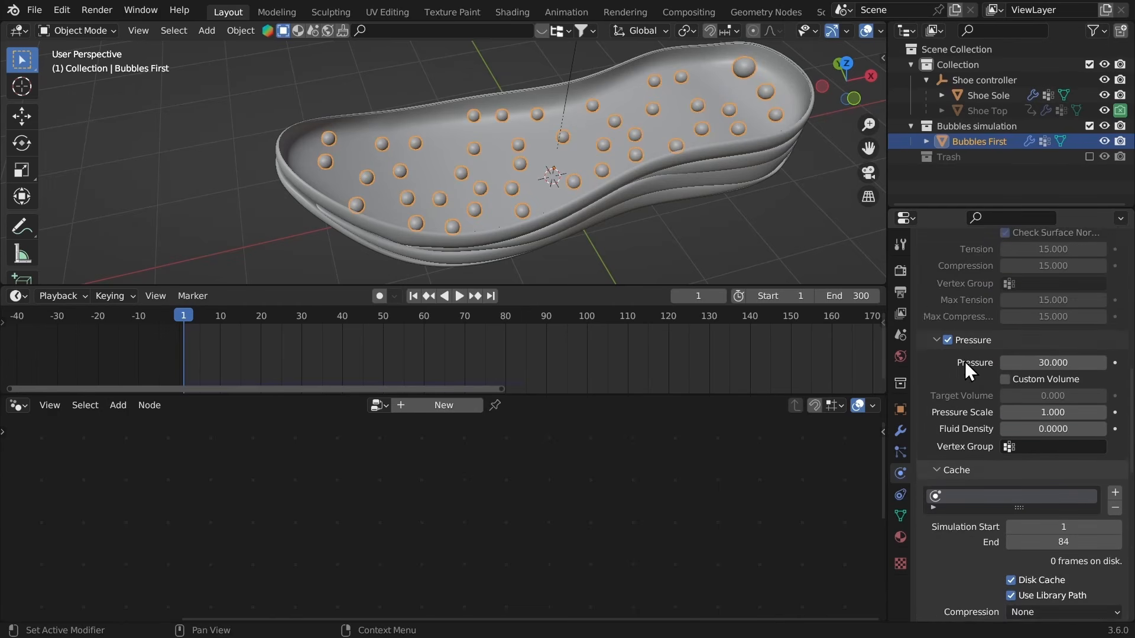
scroll(964, 360, up, 4)
middle_drag(727, 182, 788, 195)
middle_drag(691, 201, 707, 272)
scroll(980, 332, down, 8)
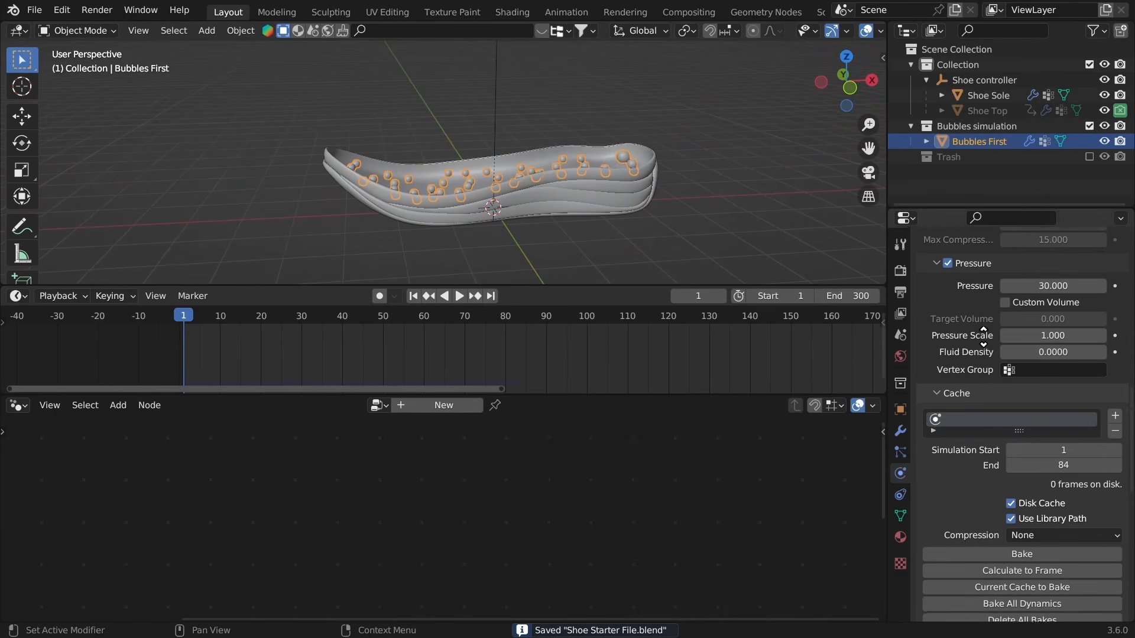
scroll(968, 539, down, 5)
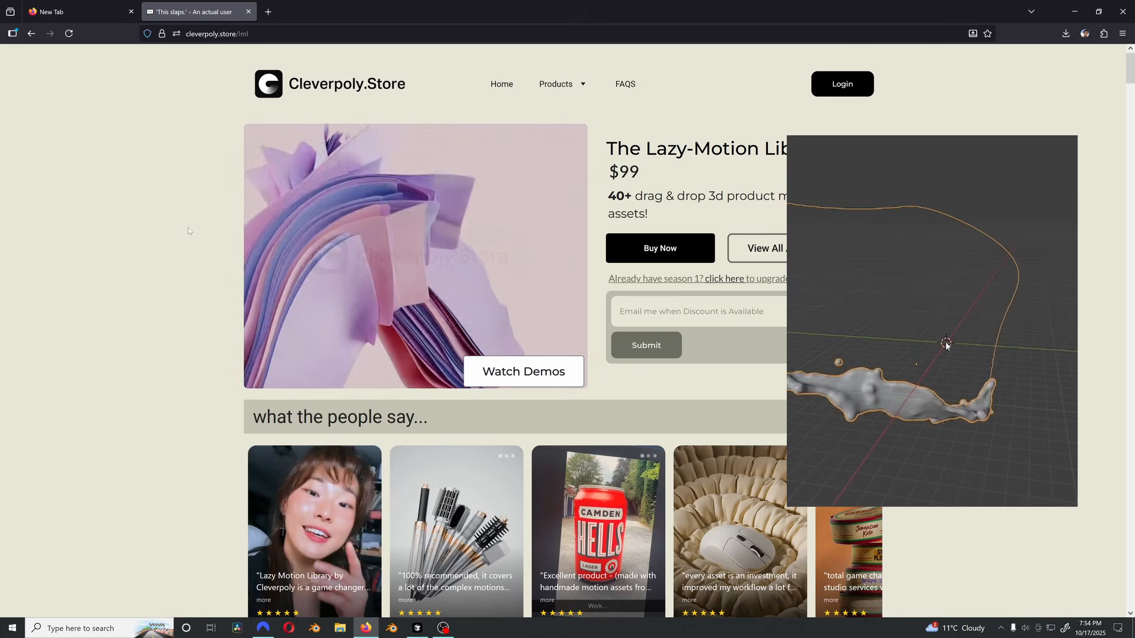
Step: Switch to Firefox and browse the included assets on the Lazy-Motion Library page of Cleverpoly.Store
scroll(189, 230, down, 10)
scroll(162, 228, down, 15)
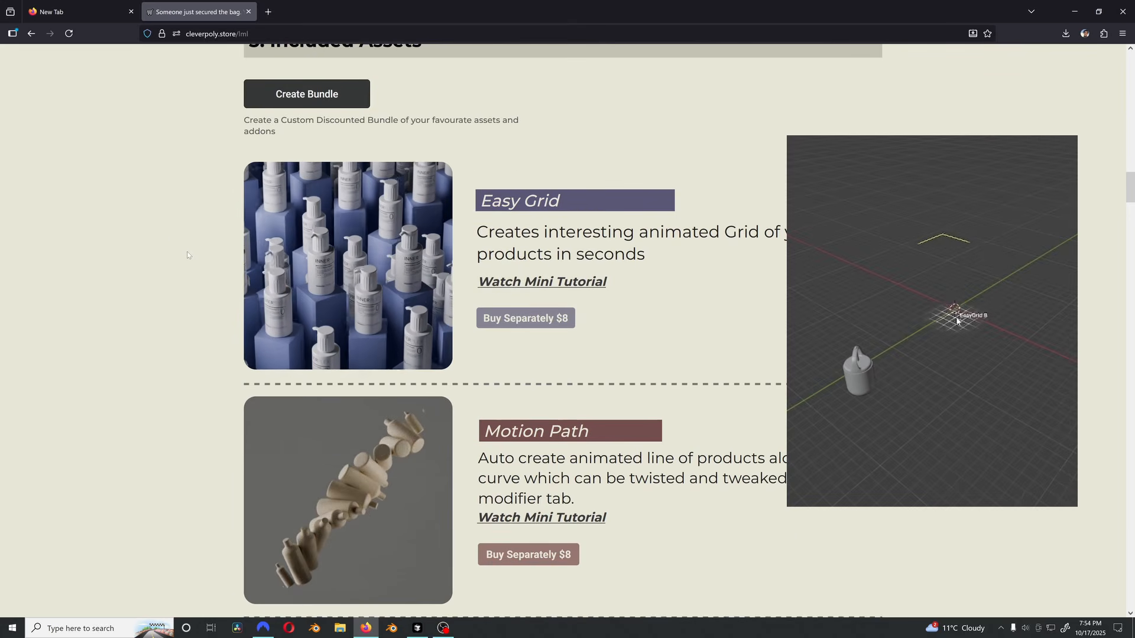
scroll(187, 255, down, 2)
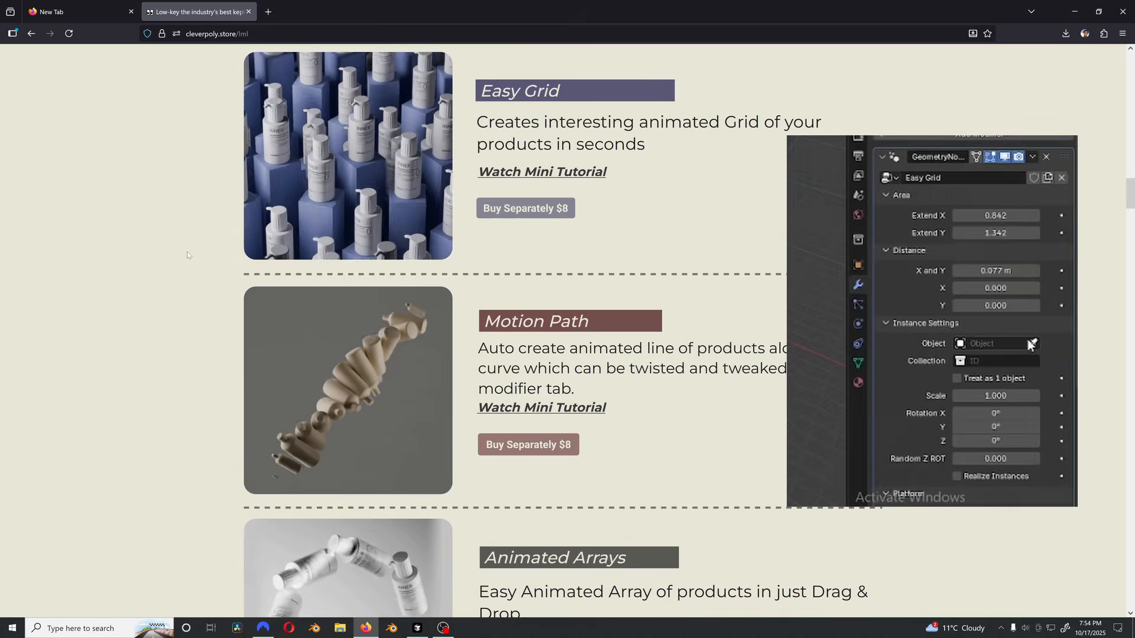
scroll(195, 267, down, 5)
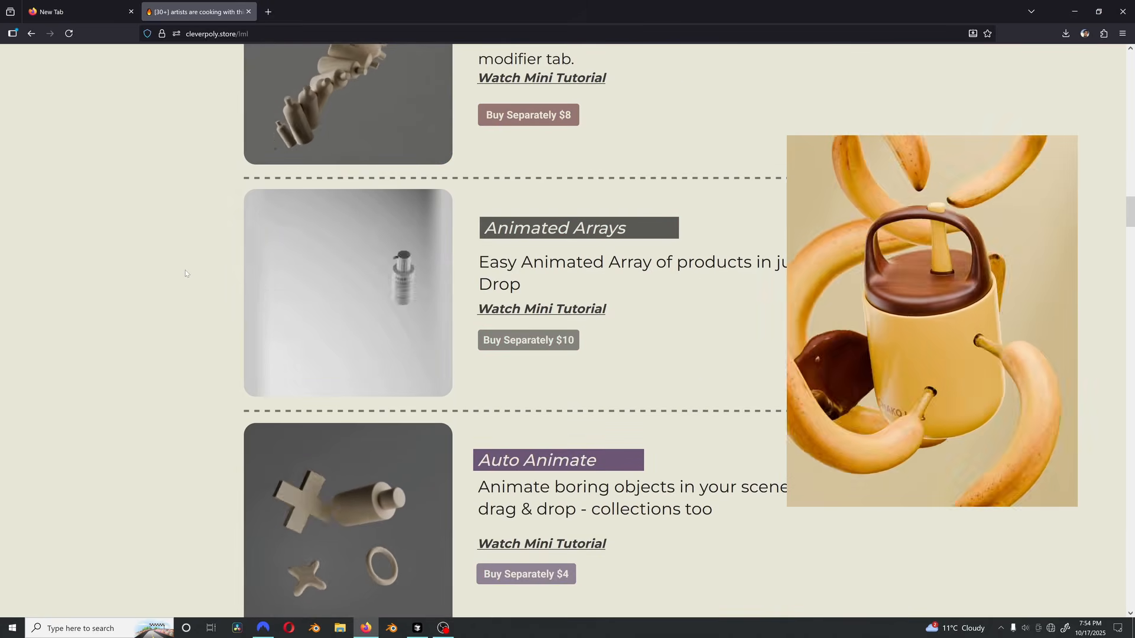
scroll(187, 275, down, 10)
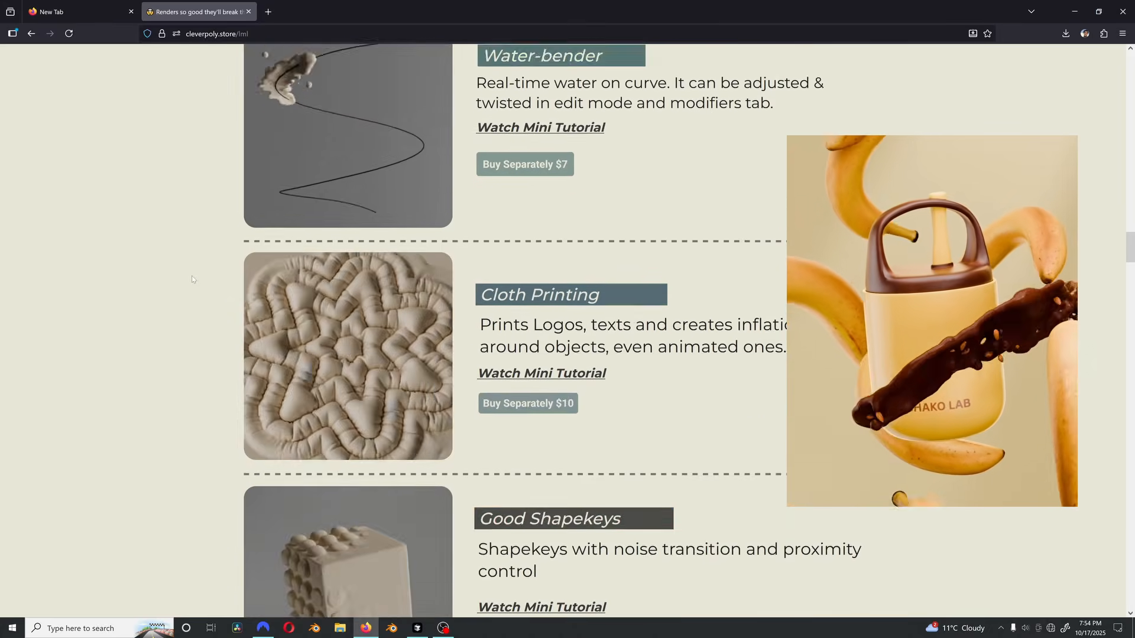
scroll(192, 279, down, 5)
scroll(200, 290, down, 9)
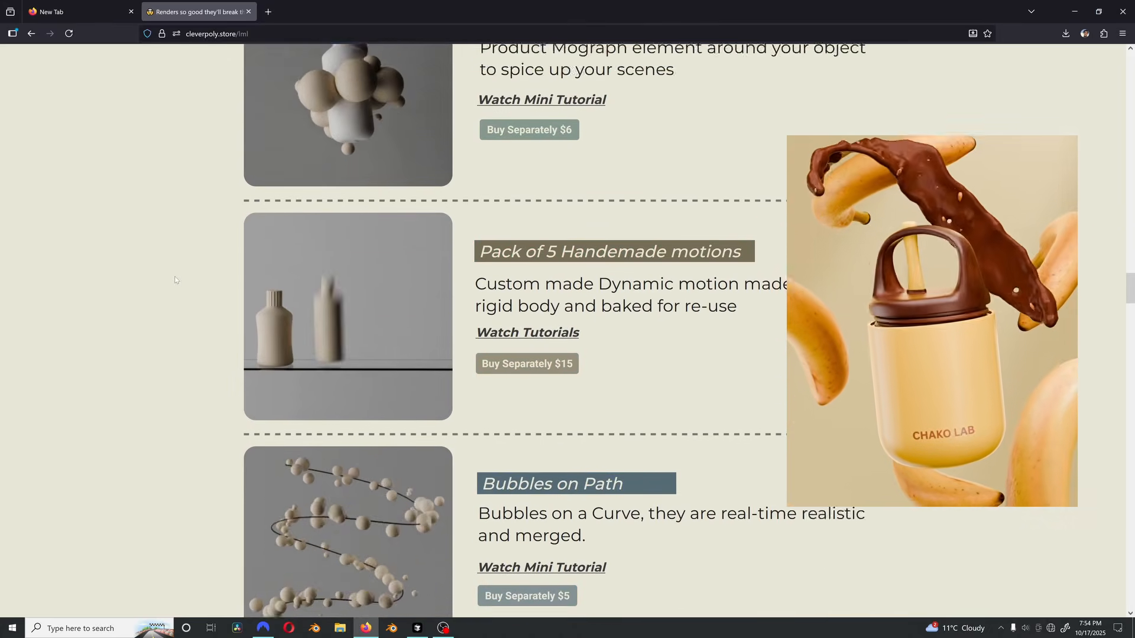
scroll(196, 297, down, 3)
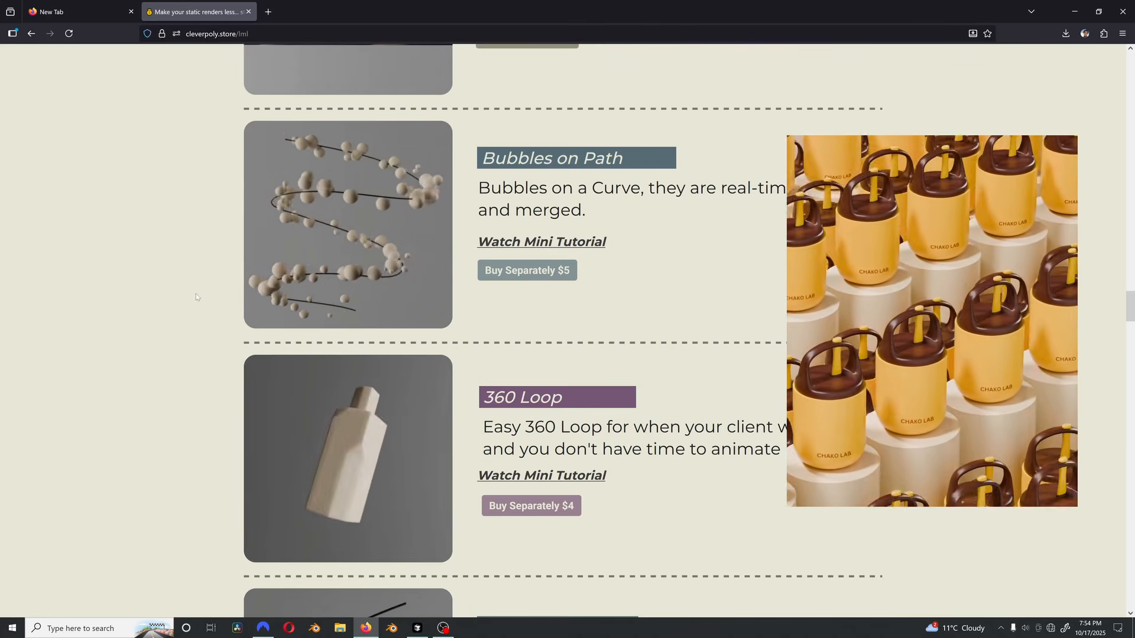
scroll(196, 307, down, 3)
scroll(195, 314, down, 12)
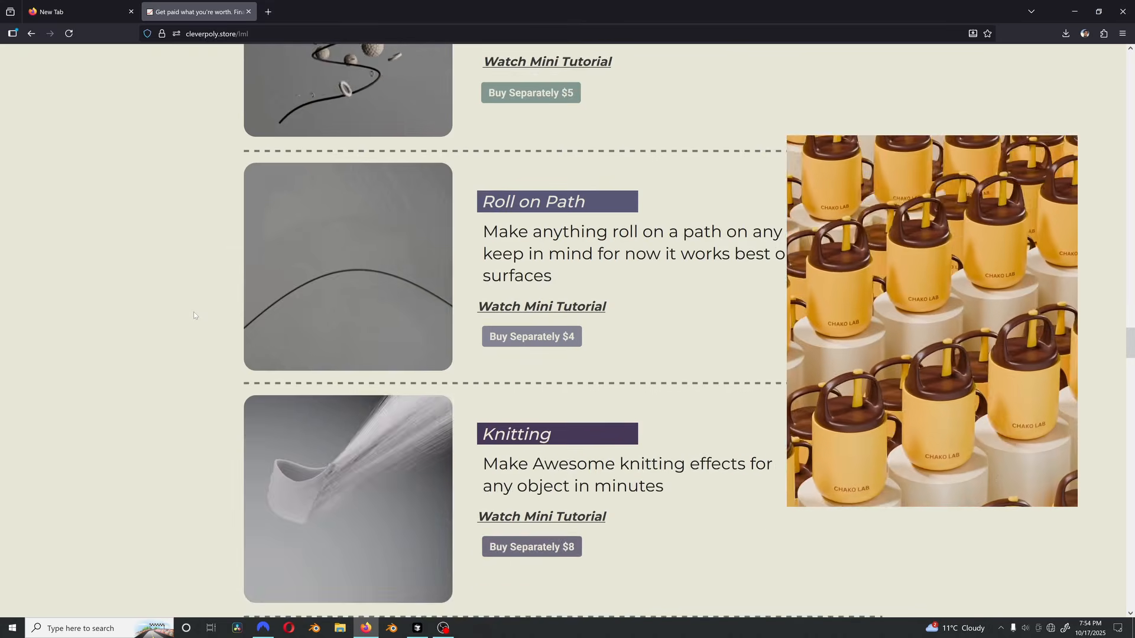
scroll(193, 315, down, 2)
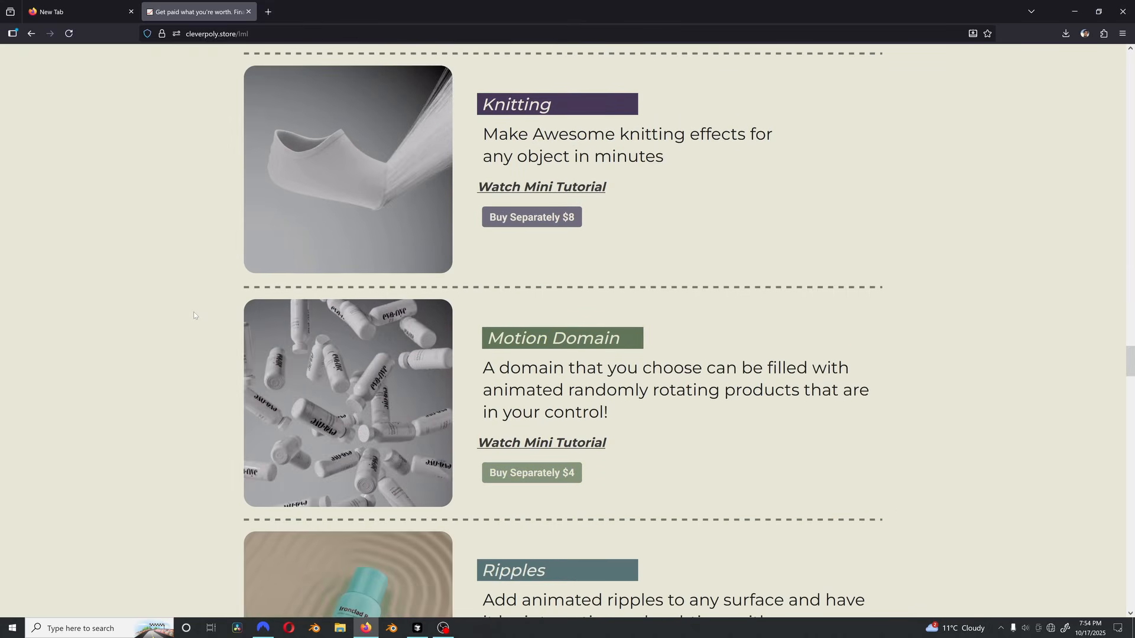
scroll(194, 315, down, 1)
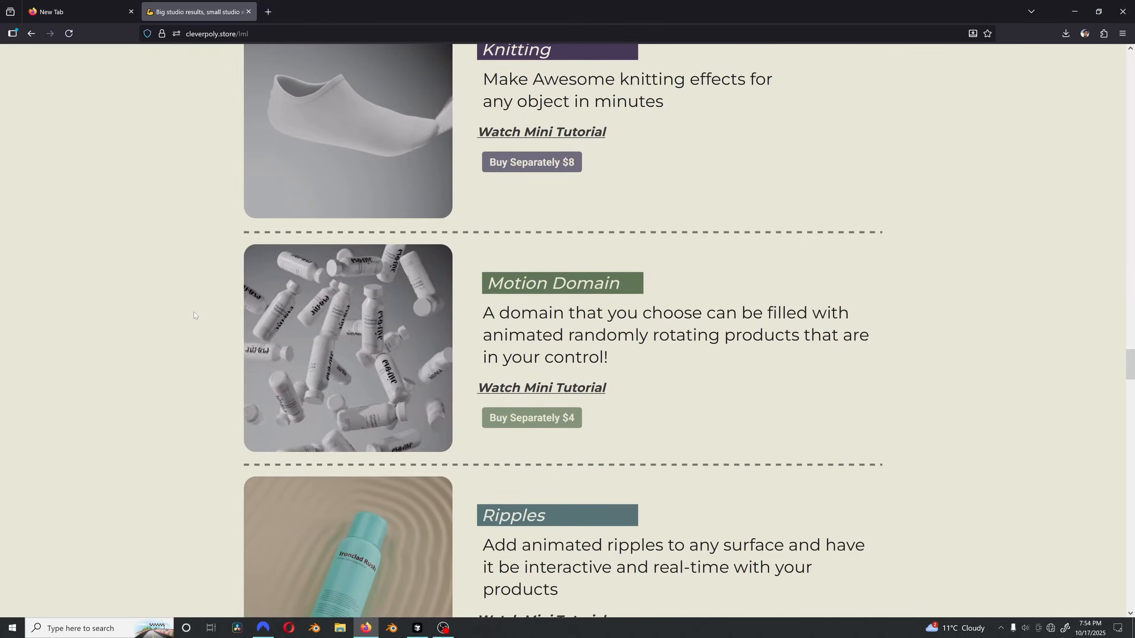
Step: Look through the individually sold assets, the pricing and the customer reviews on the Lazy-Motion Library page
scroll(193, 315, down, 3)
scroll(190, 302, down, 3)
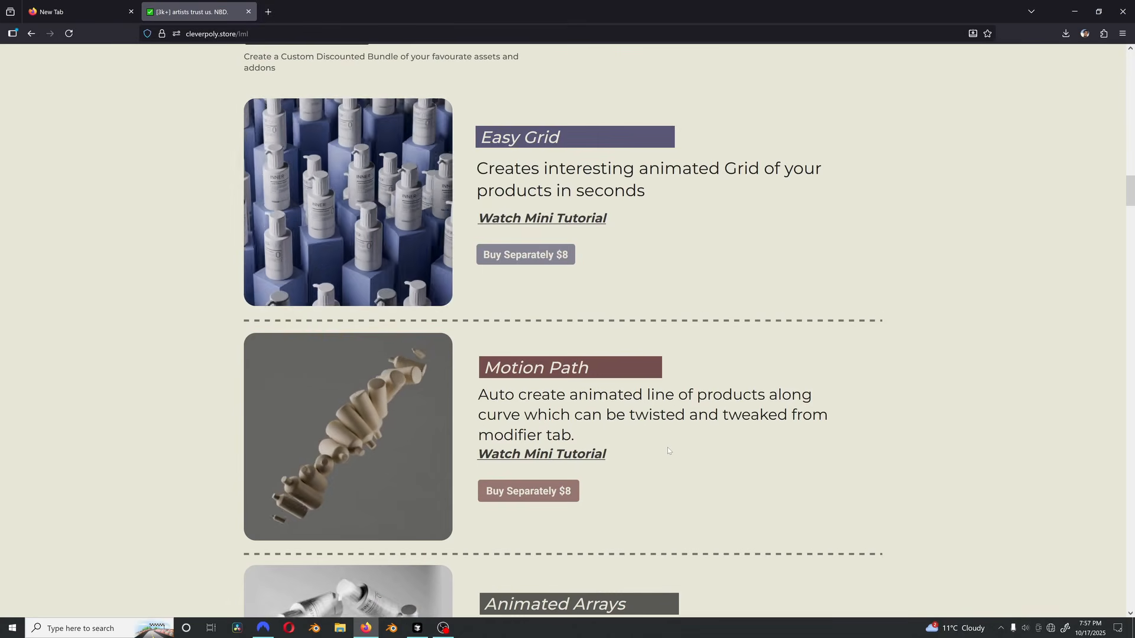
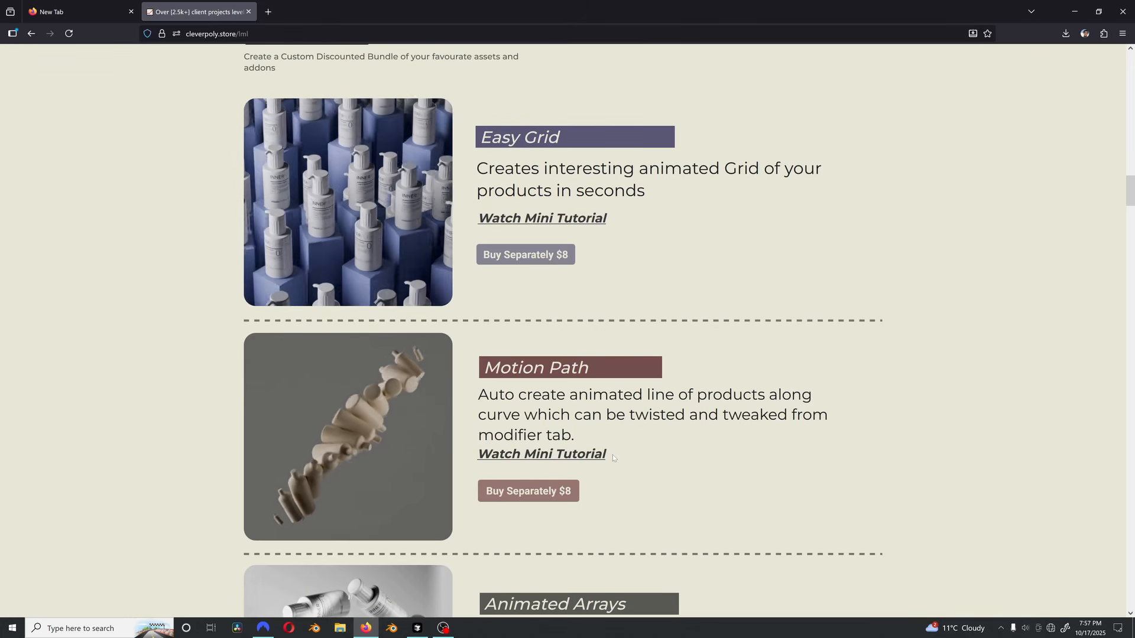
scroll(612, 457, down, 5)
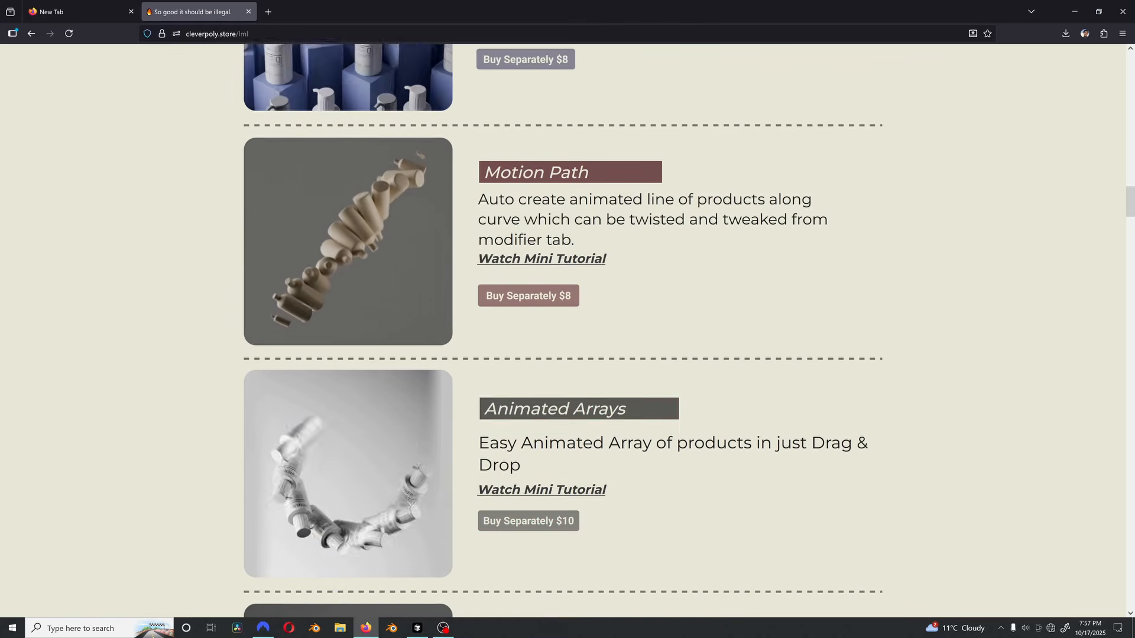
scroll(602, 471, down, 5)
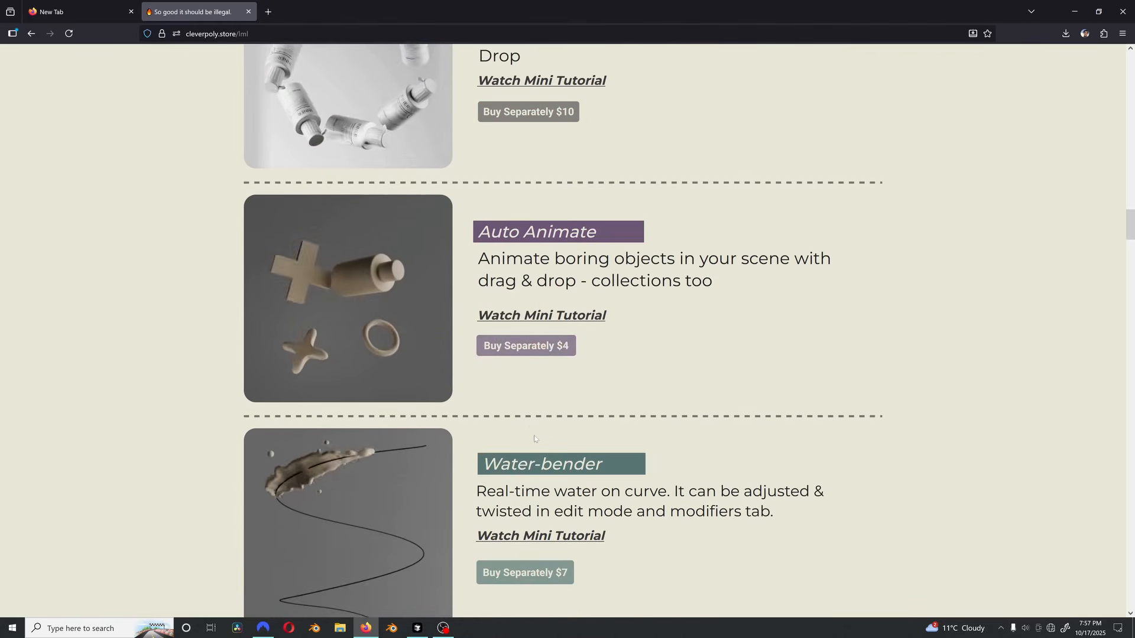
scroll(534, 435, down, 5)
scroll(696, 448, down, 3)
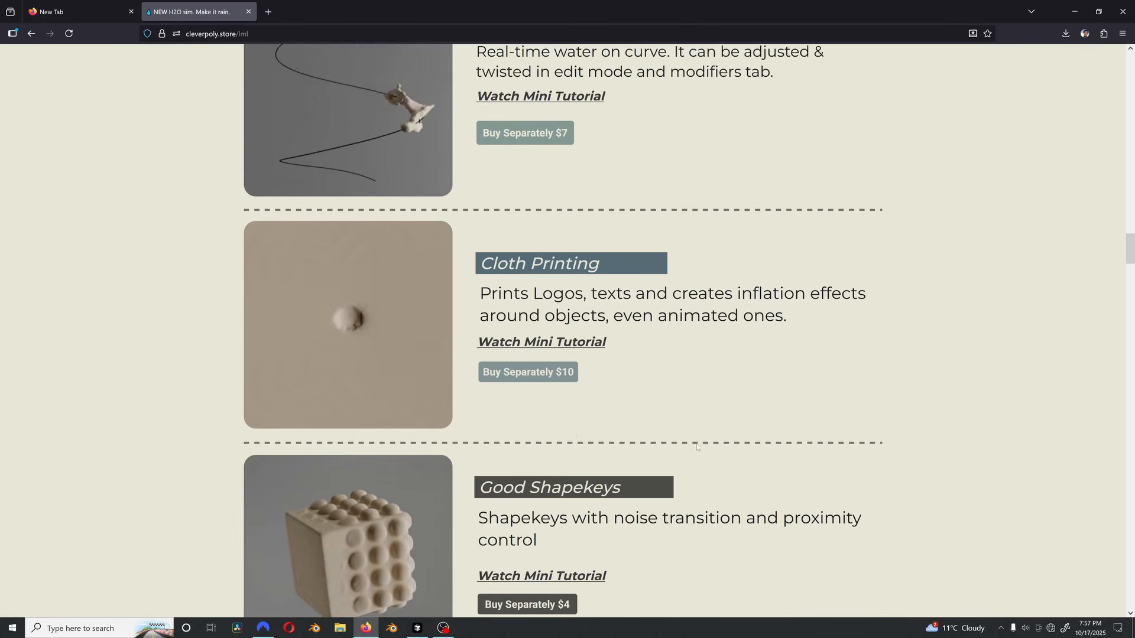
scroll(696, 447, down, 1)
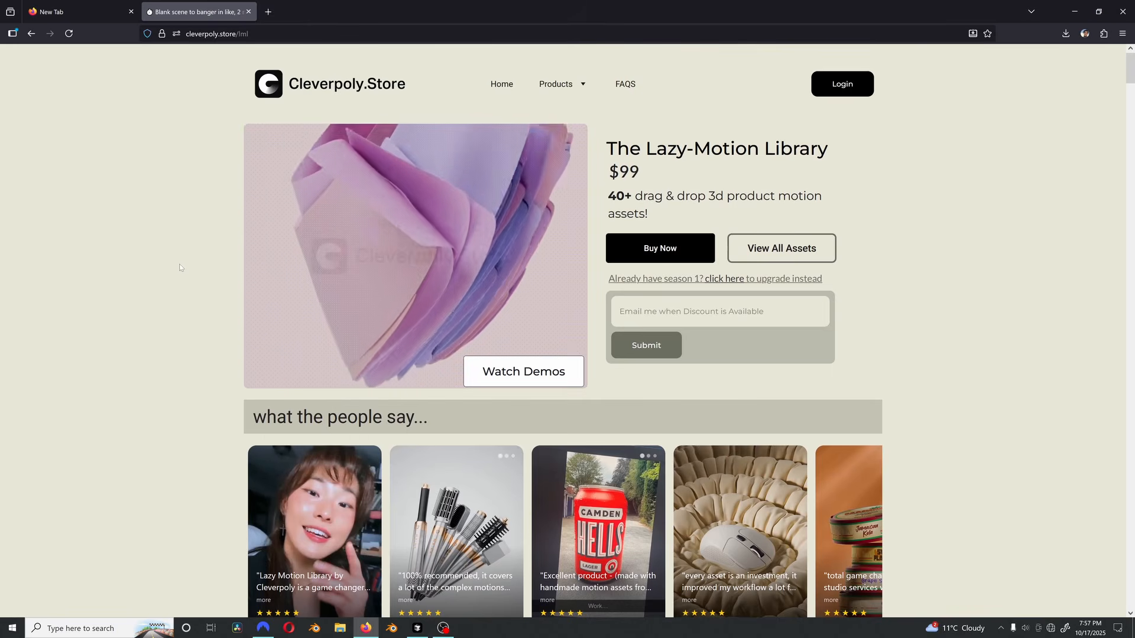
scroll(179, 272, down, 1)
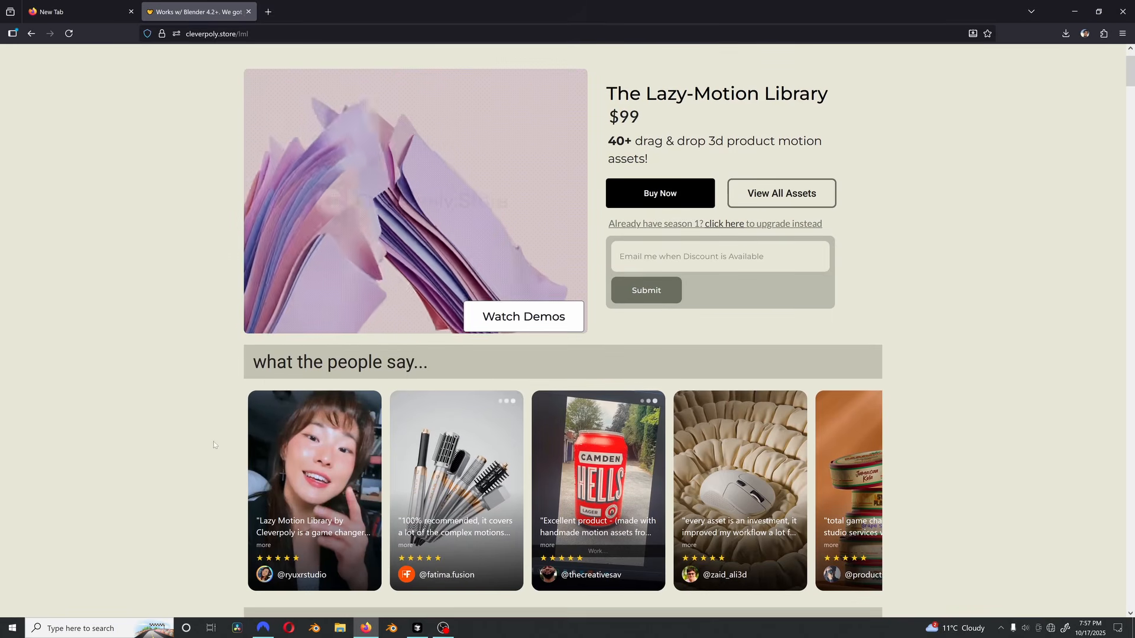
scroll(181, 422, down, 1)
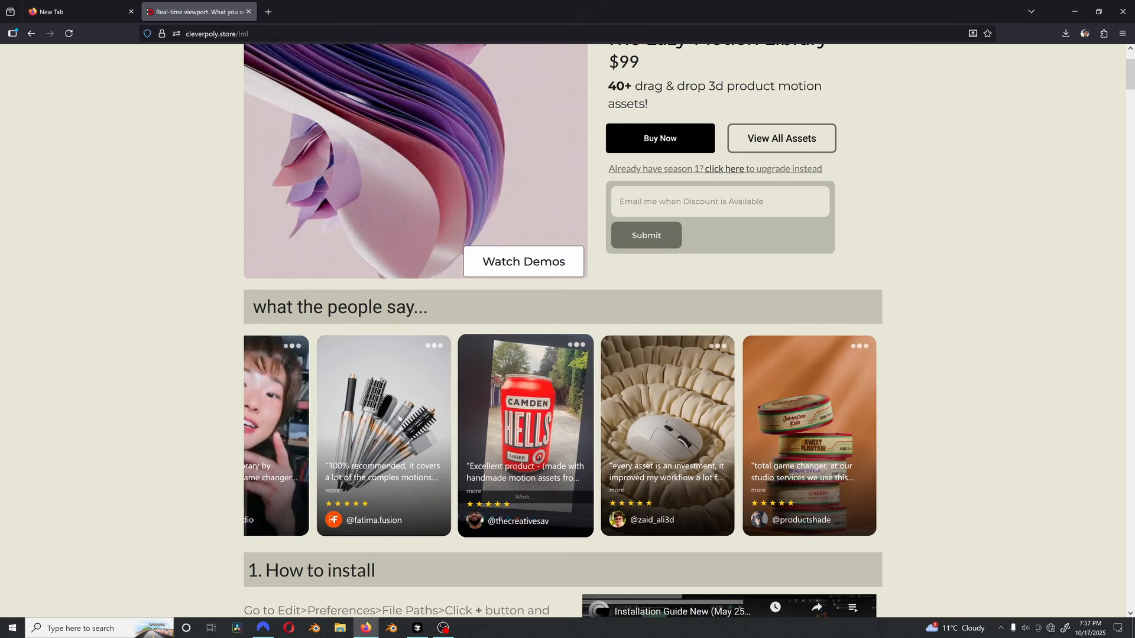
scroll(224, 405, up, 2)
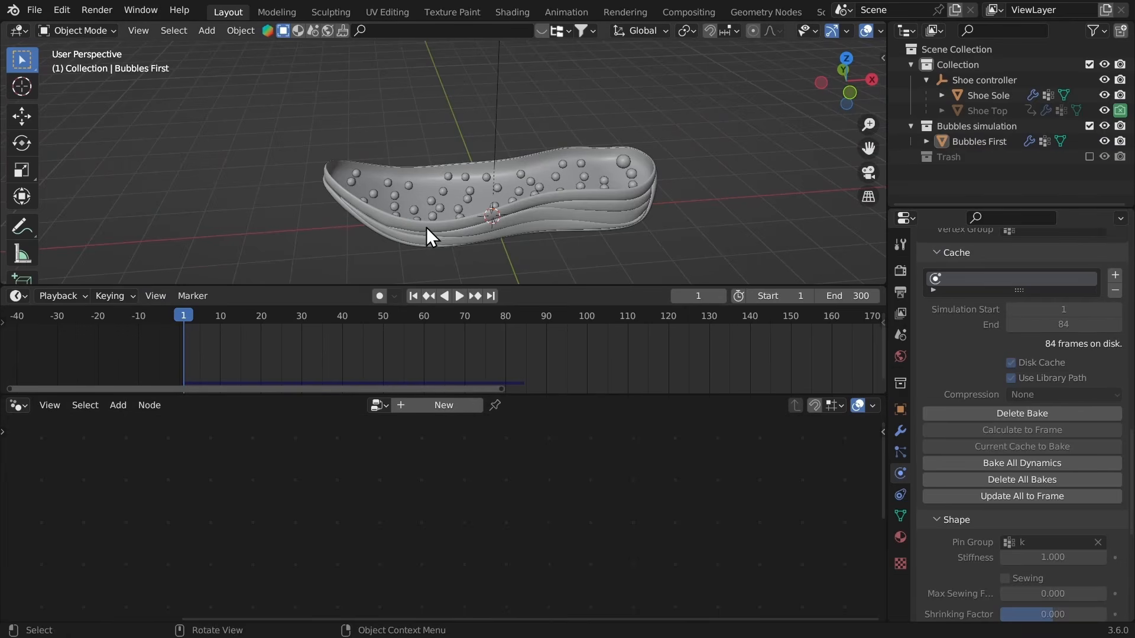
Step: Switch to Blender and add a Subdivision Surface modifier to Bubbles First after its Cloth modifier
mouse_move(426, 227)
middle_down()
mouse_move(433, 220)
mouse_move(419, 243)
middle_up()
middle_drag(414, 184, 463, 218)
scroll(400, 183, up, 2)
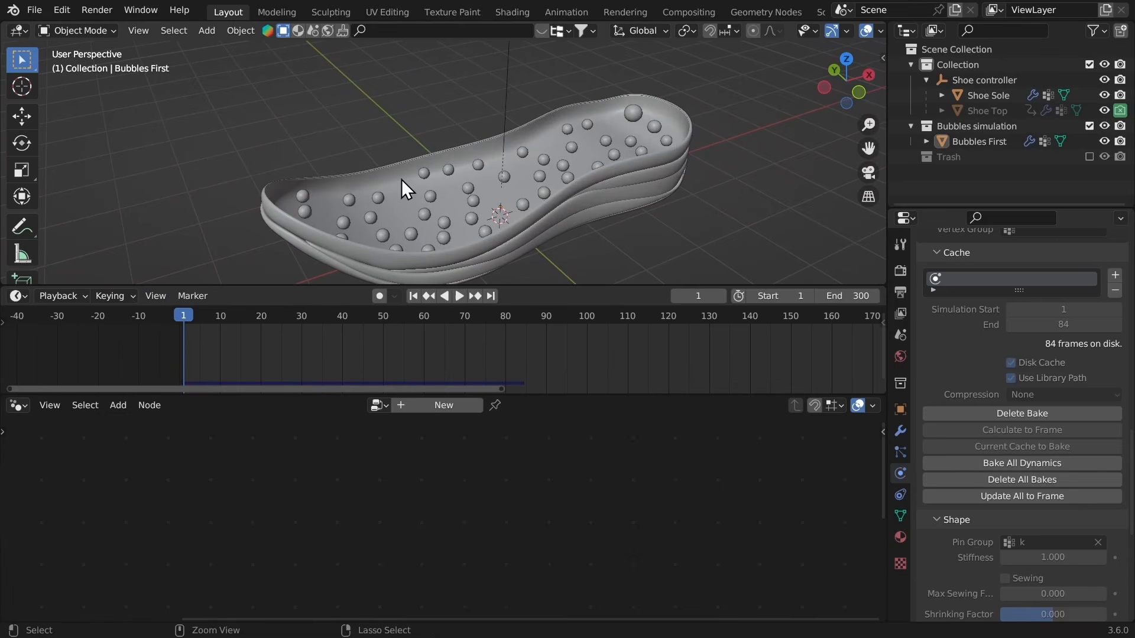
click(450, 174)
click(900, 430)
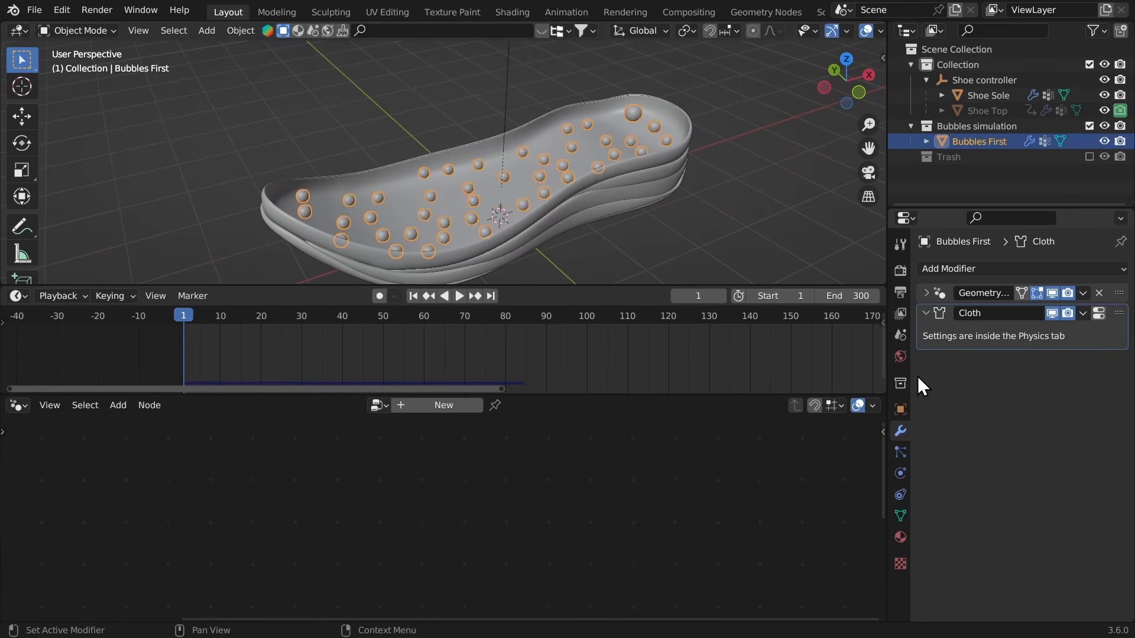
click(928, 312)
click(934, 268)
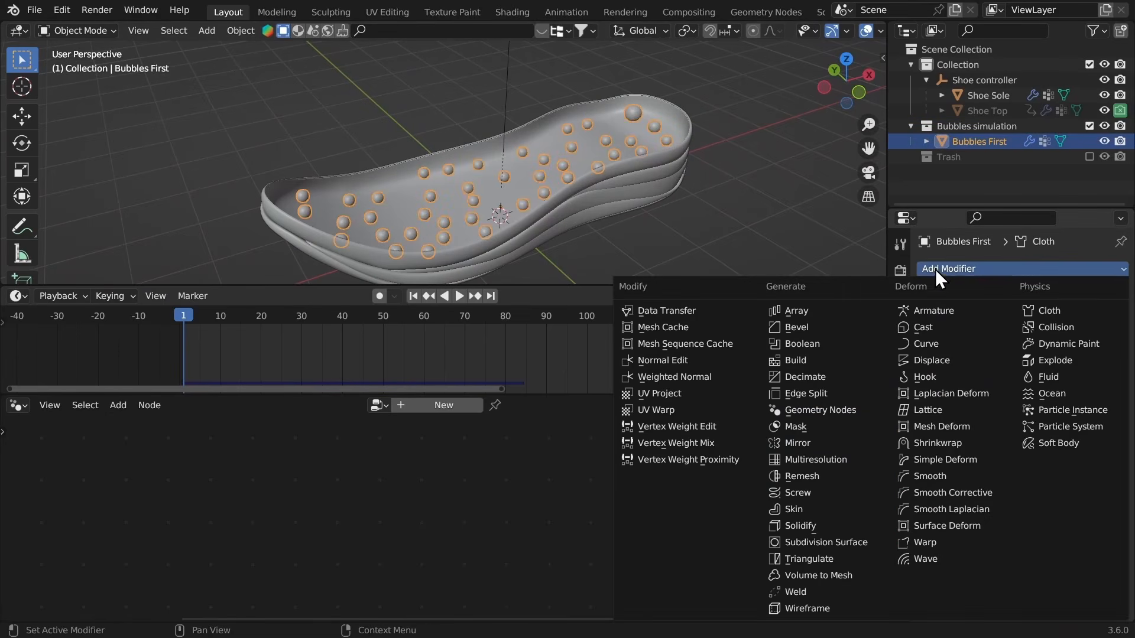
click(856, 544)
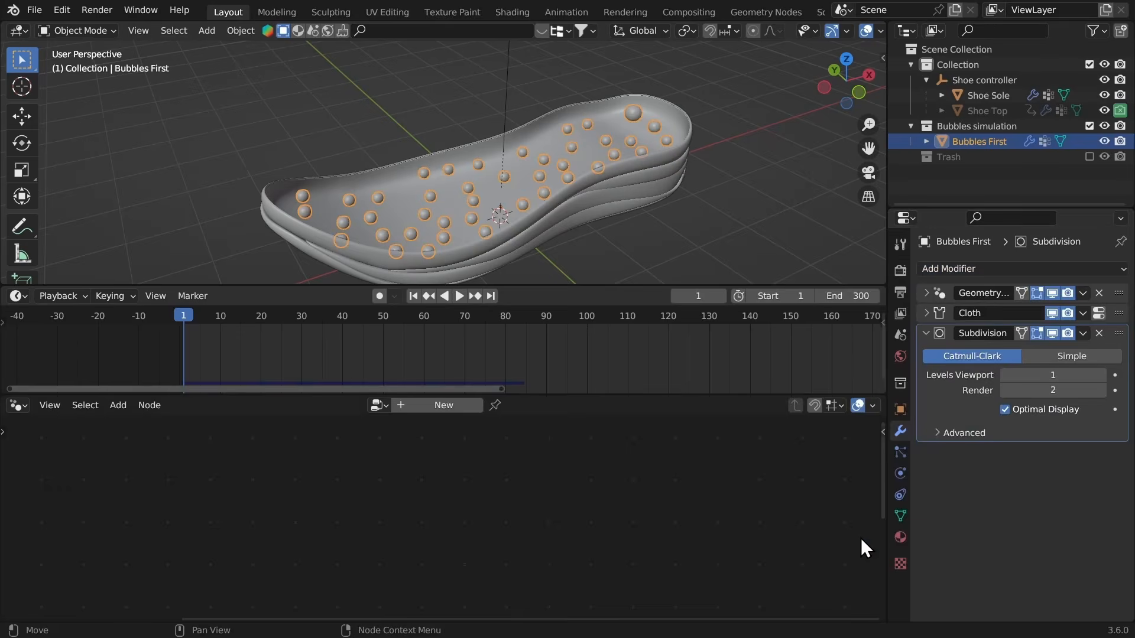
click(925, 335)
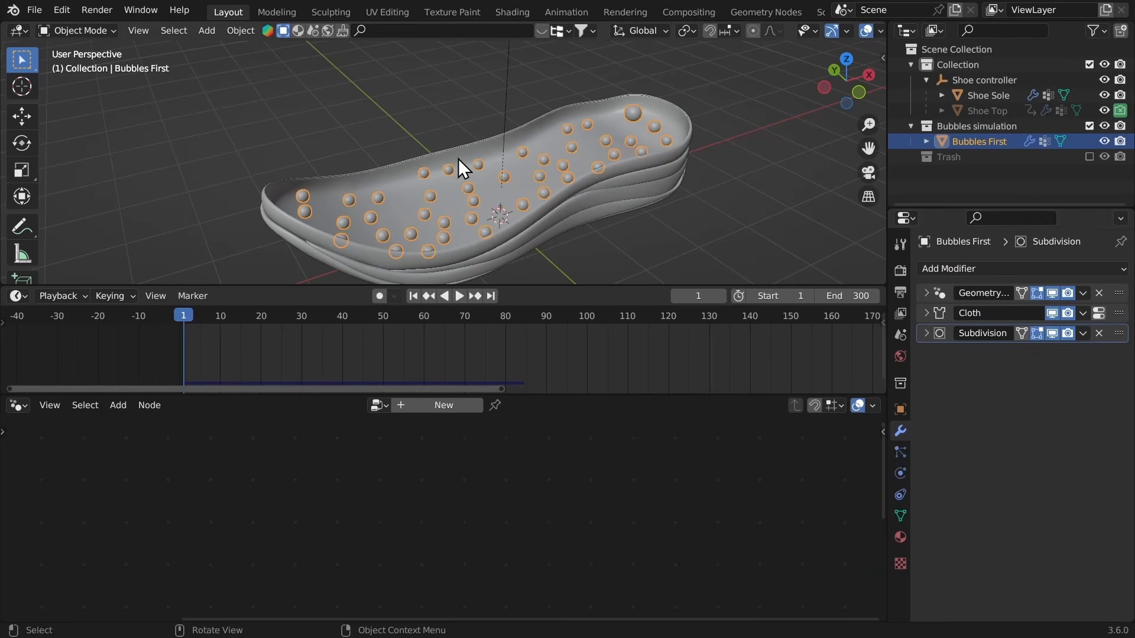
Step: Play the baked bubble simulation in the maximized viewport
middle_drag(458, 158, 470, 240)
key(ctrl+space)
key(space)
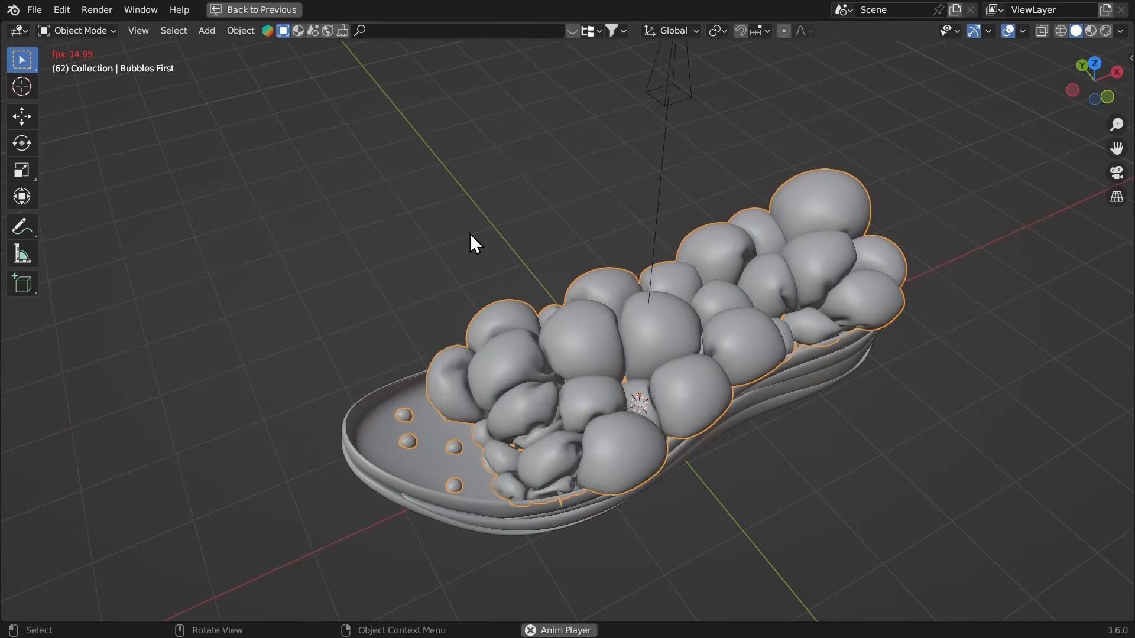
key(space)
middle_drag(471, 235, 509, 239)
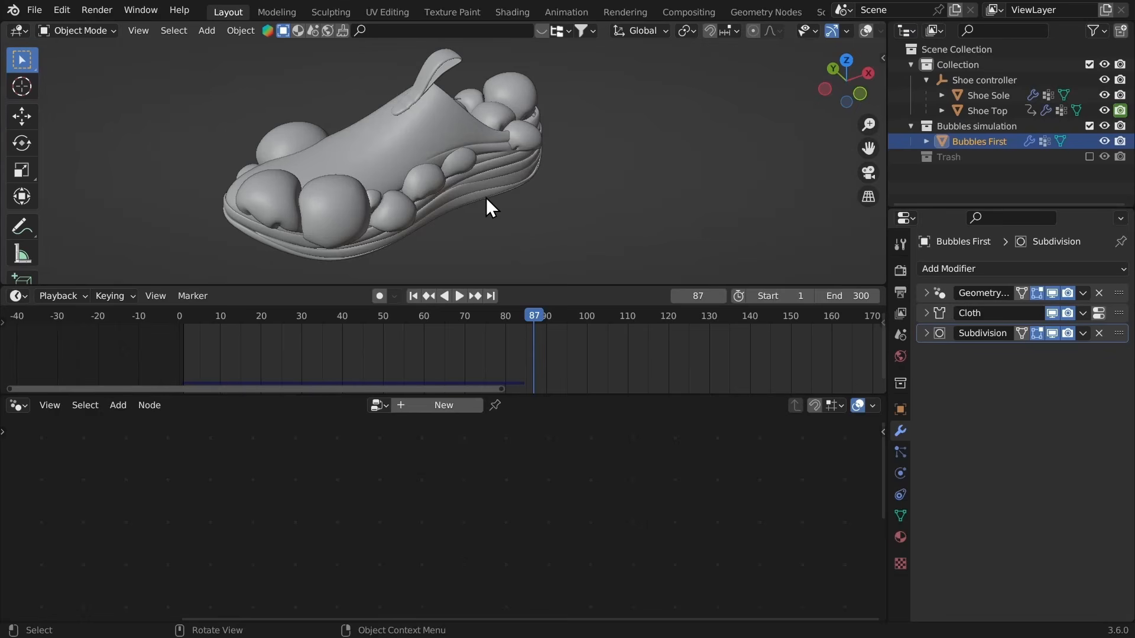
Step: Step back to frame 82 and inspect the inflated bubbles on the sole up close in the maximized viewport
key(Left)
key(Left)
key(Left)
key(Left)
key(Left)
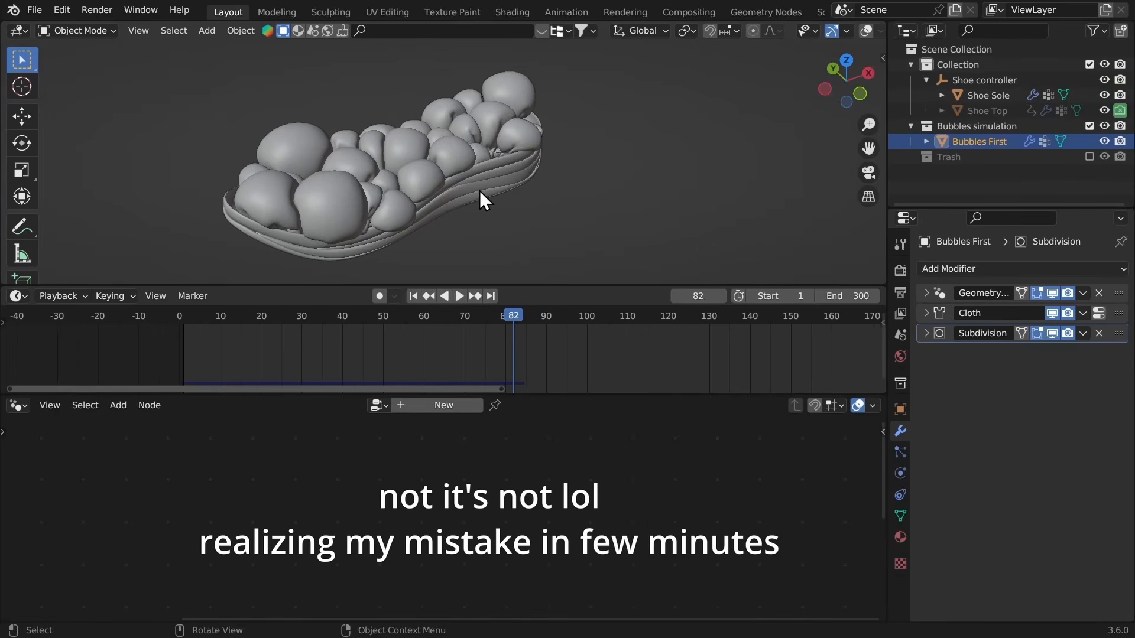
middle_drag(520, 176, 523, 214)
key(ctrl+space)
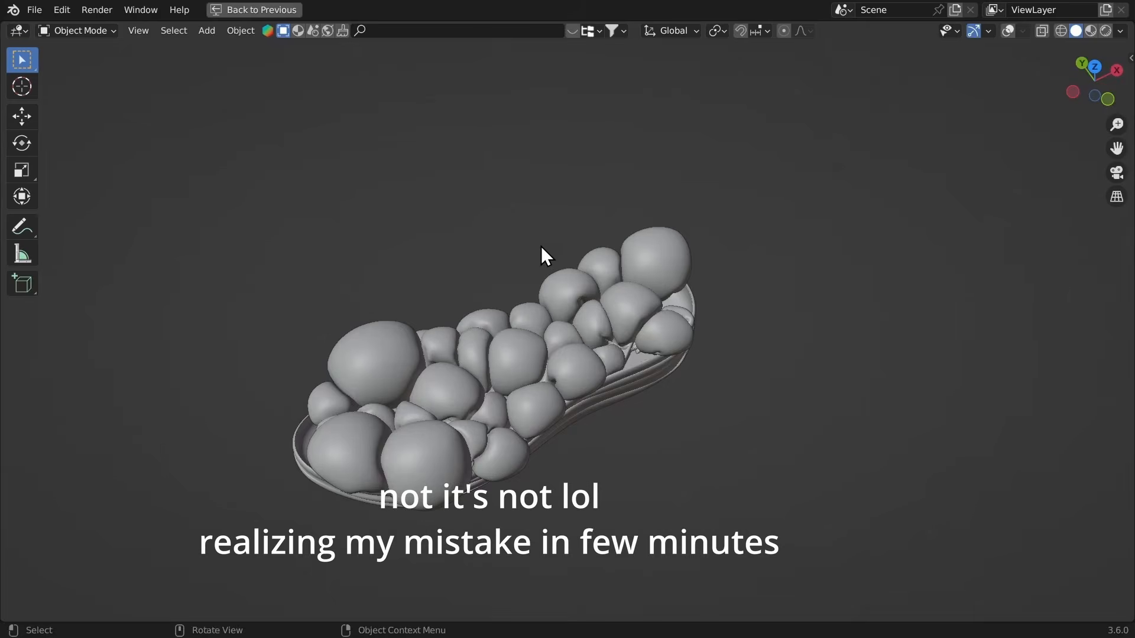
scroll(540, 245, up, 3)
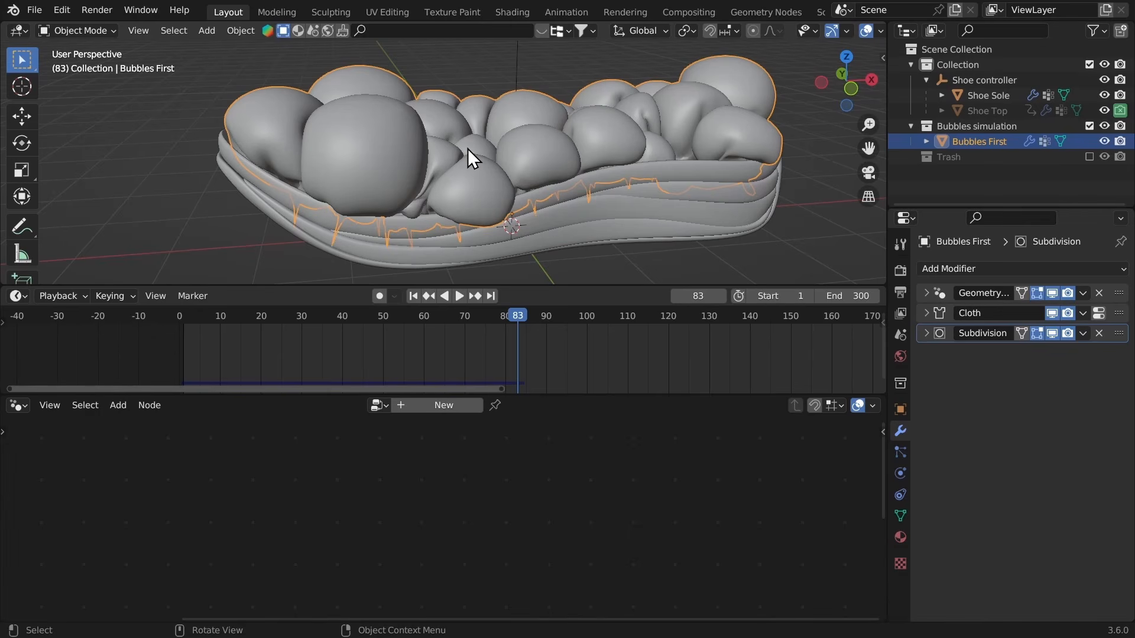
Step: Review the bubbles' cloth settings and delete the baked simulation cache
click(899, 473)
scroll(946, 423, down, 4)
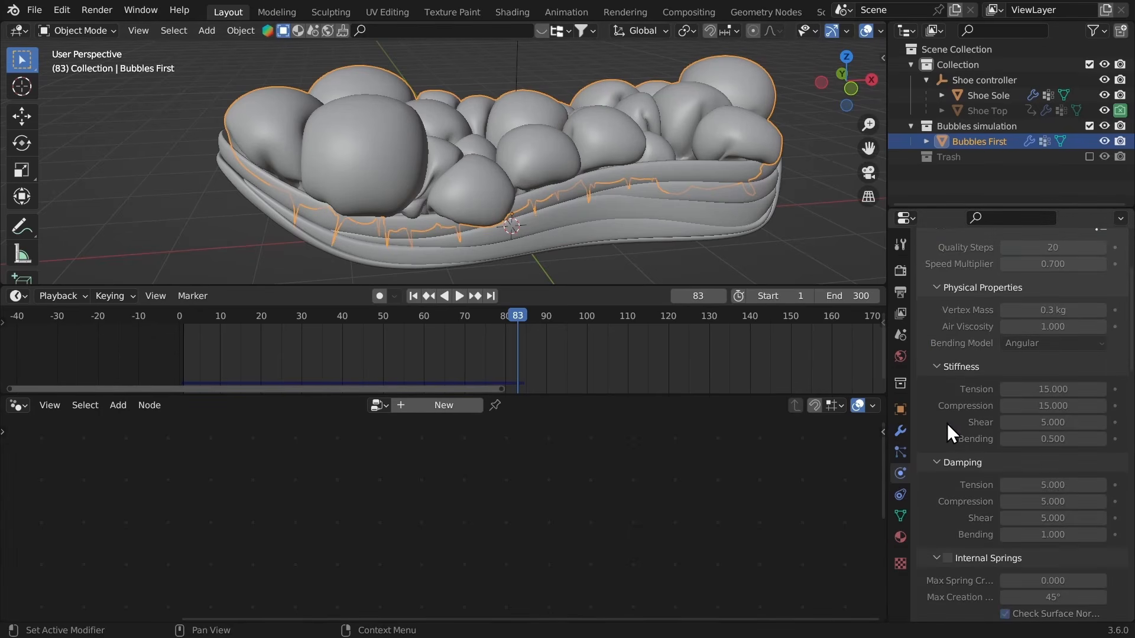
scroll(951, 490, down, 8)
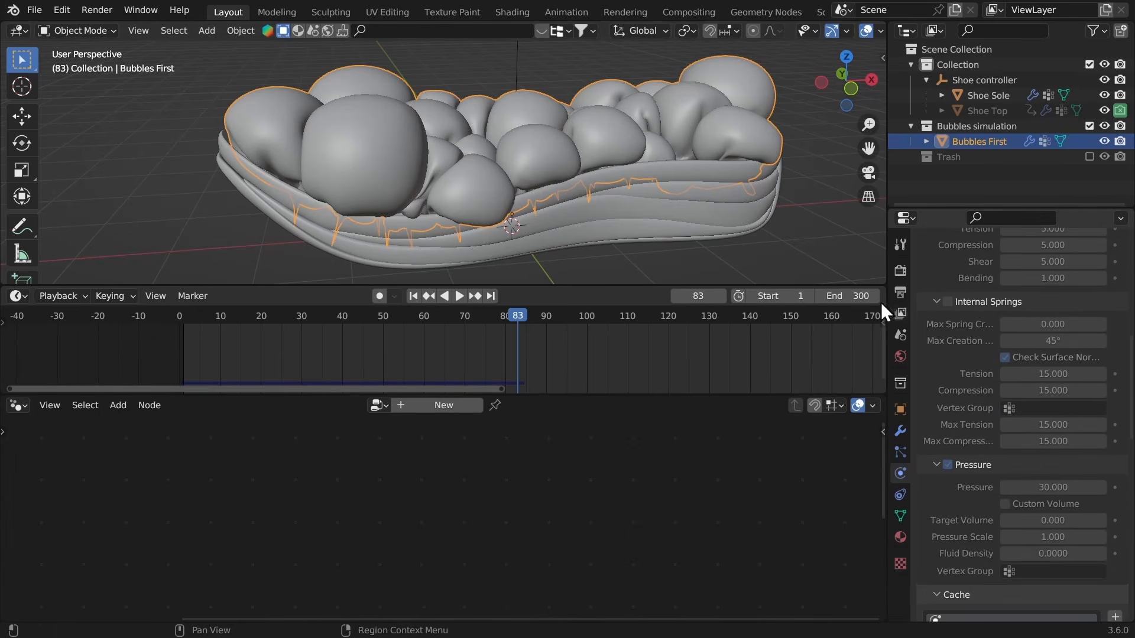
scroll(948, 363, down, 9)
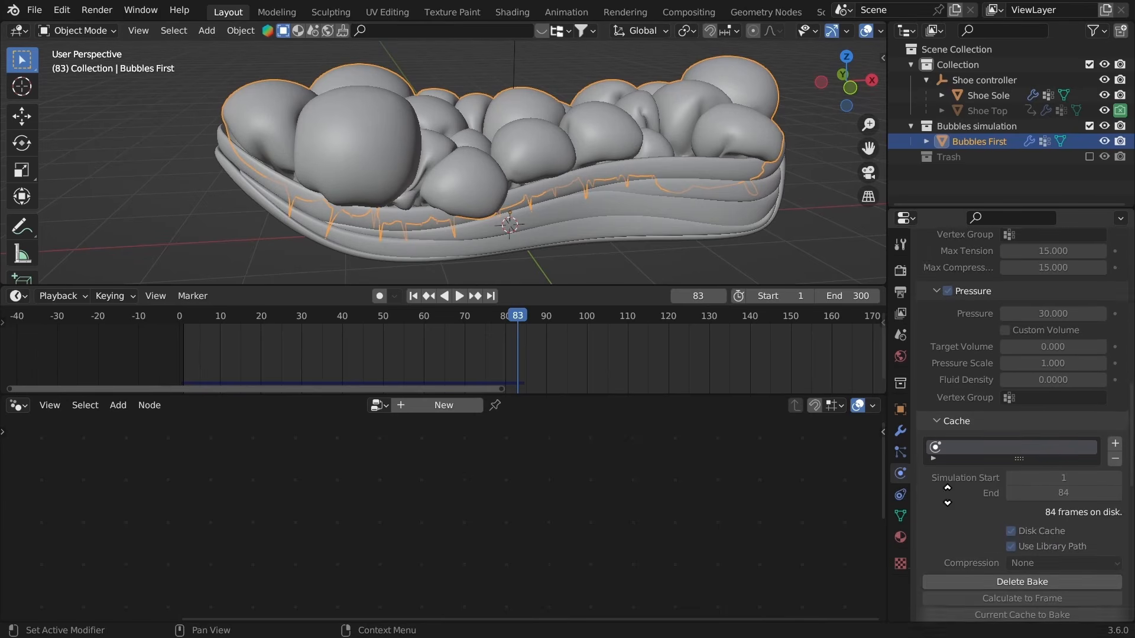
click(976, 493)
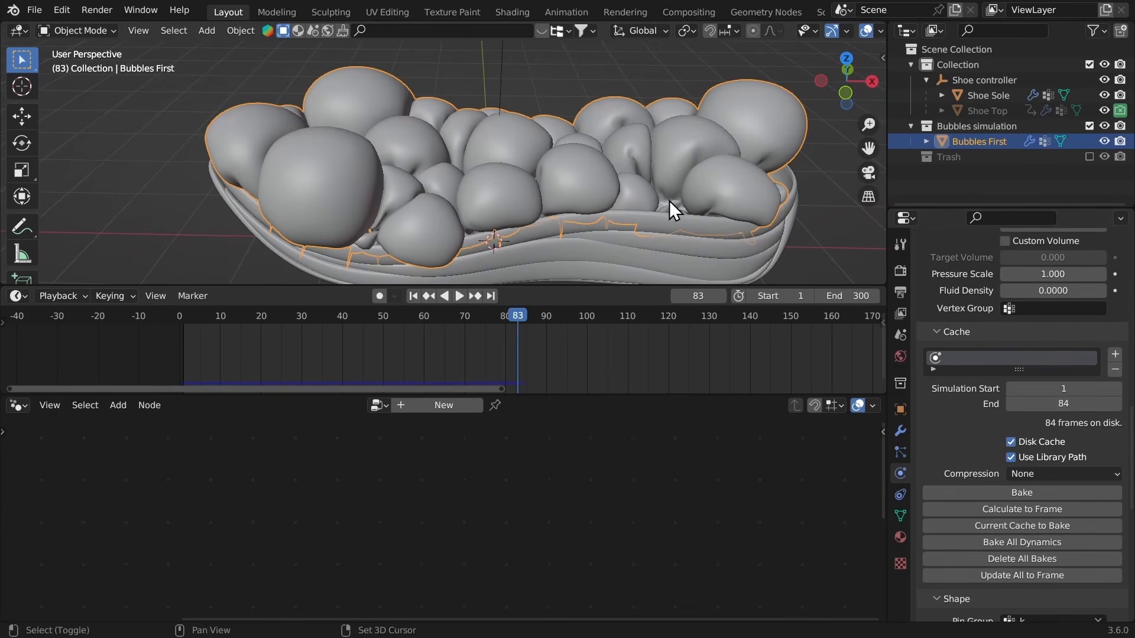
Step: Return to frame 1 and, in Edit Mode from the top view, move one heel bubble toward the sole's centre line
key(shift+Left)
key(Tab)
middle_drag(651, 228, 912, 153)
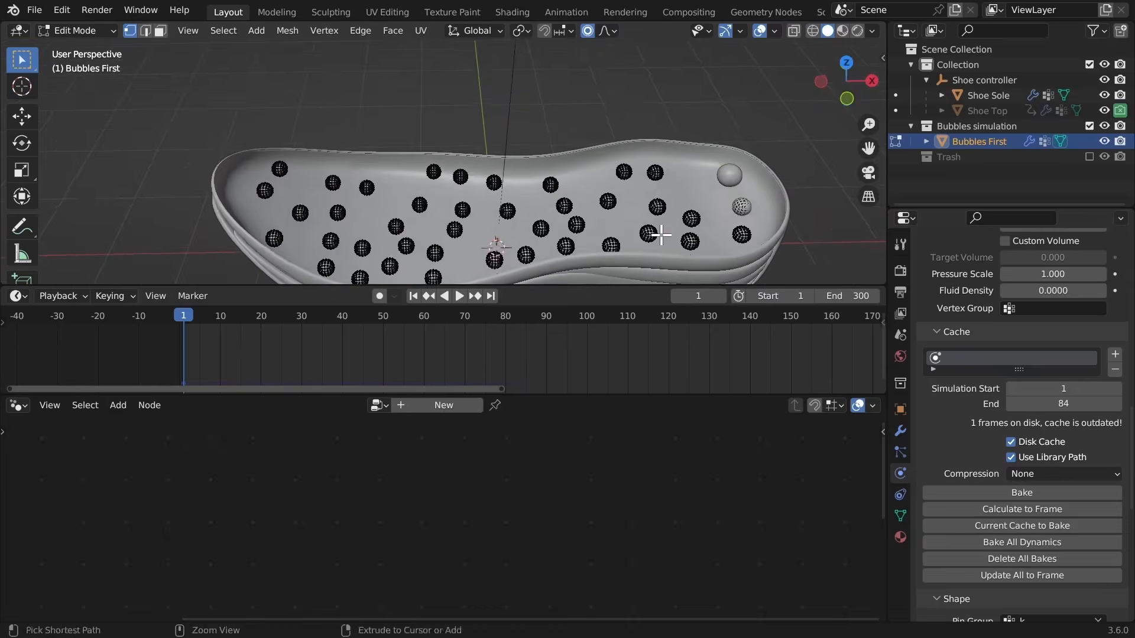
key(ctrl+space)
click(1094, 55)
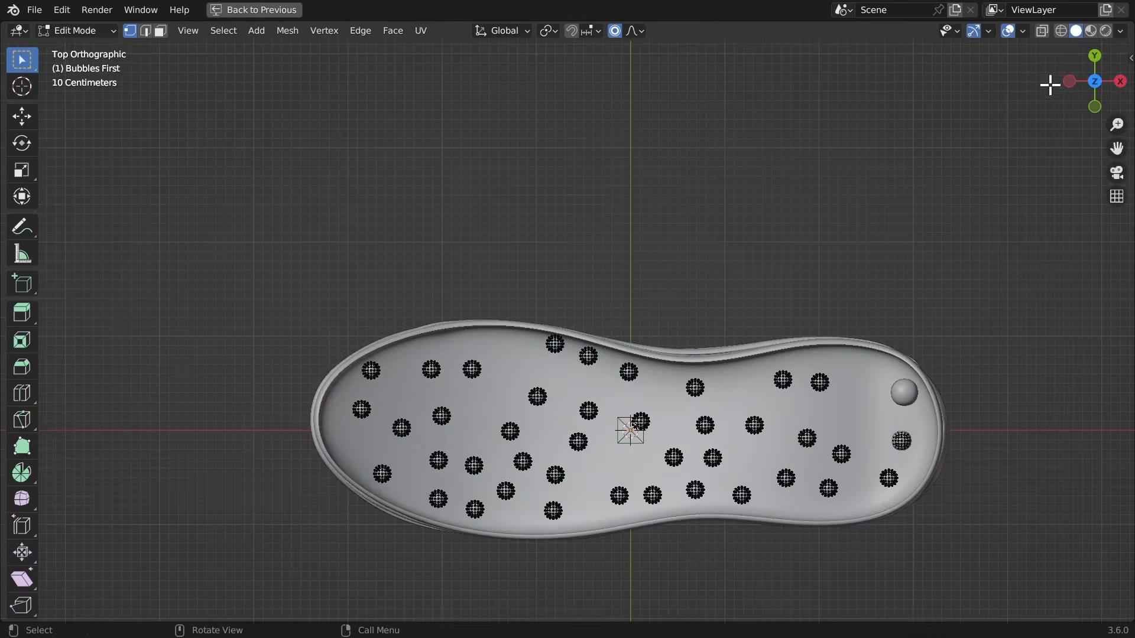
shift+middle_drag(1051, 84, 602, 169)
scroll(672, 396, up, 2)
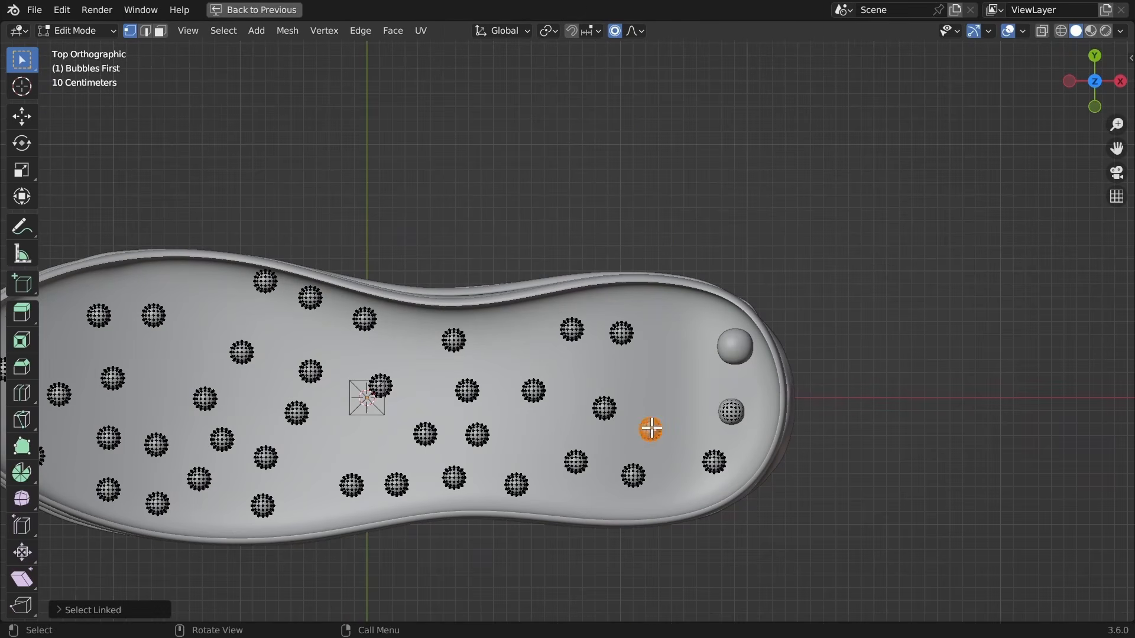
key(g)
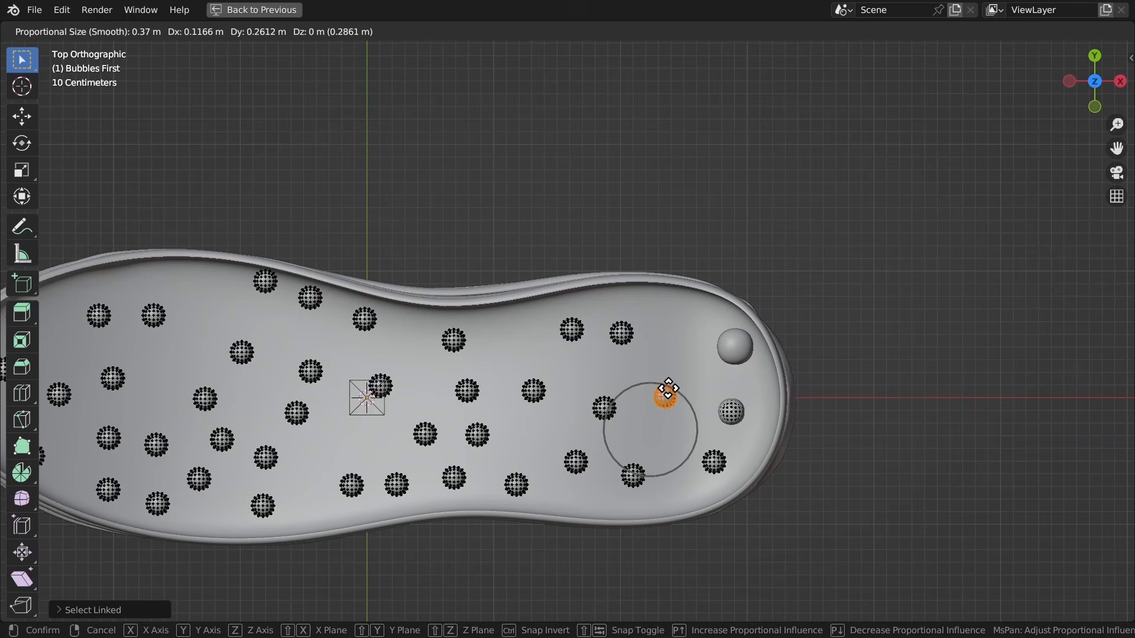
click(667, 400)
Step: Nudge the neighbouring heel bubble slightly along X and shift the first heel bubble further toward positive Y
key(l)
key(g)
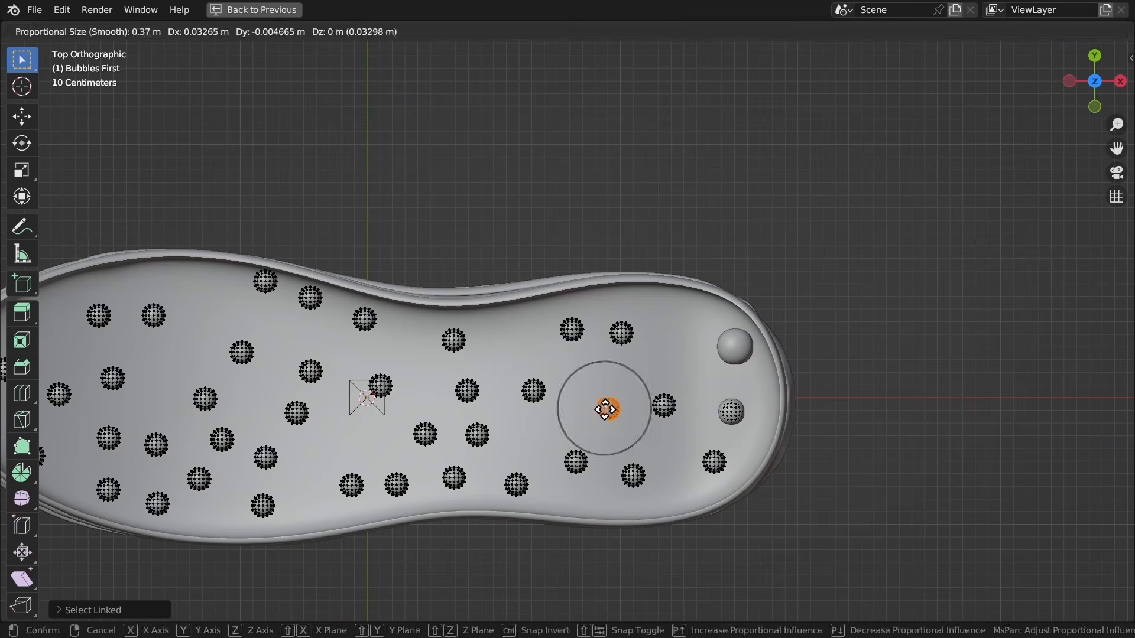
click(607, 409)
key(alt+a)
key(l)
key(g)
click(671, 377)
Step: Reposition several bubbles in the midfoot and forefoot for more even spacing, and return to Object Mode in the full layout
shift+middle_drag(402, 367, 681, 349)
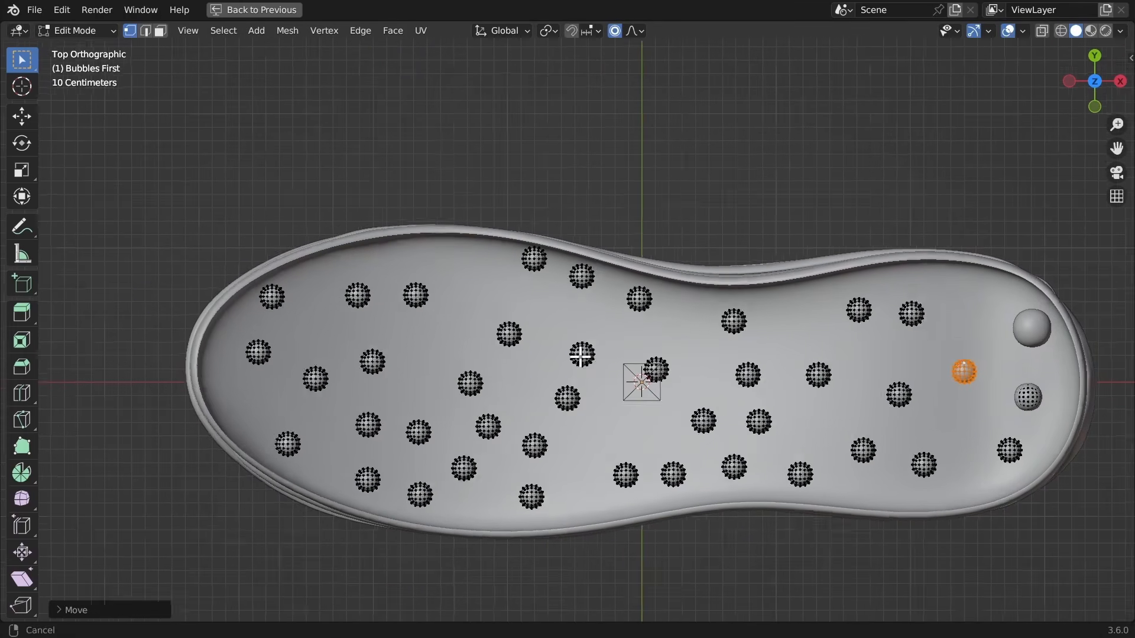
scroll(702, 433, up, 1)
key(l)
key(g)
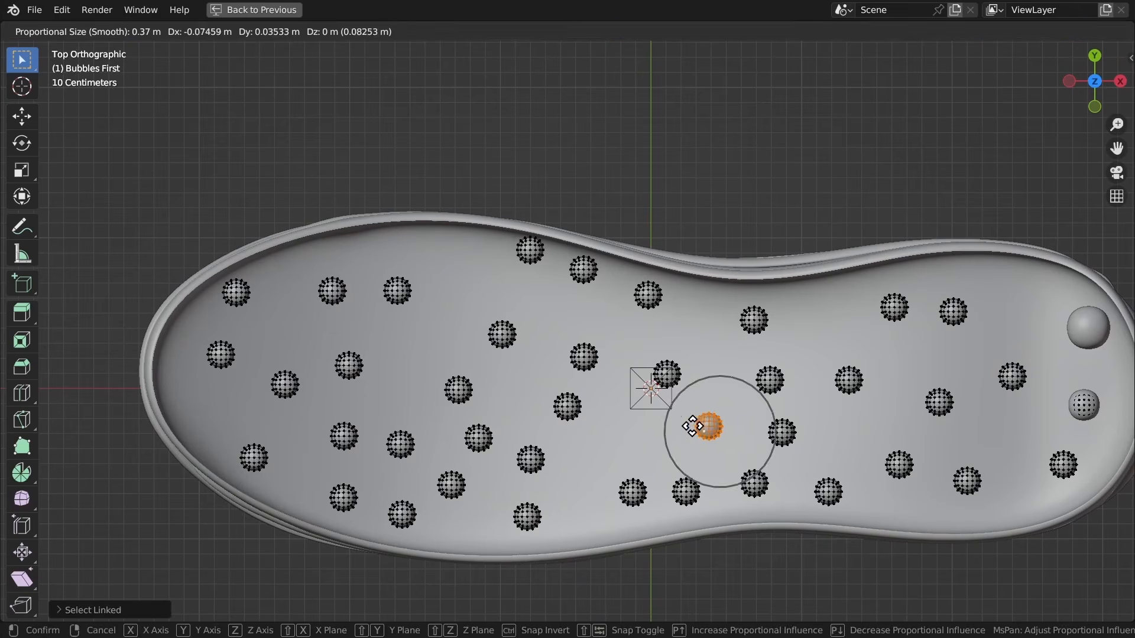
click(668, 369)
key(Tab)
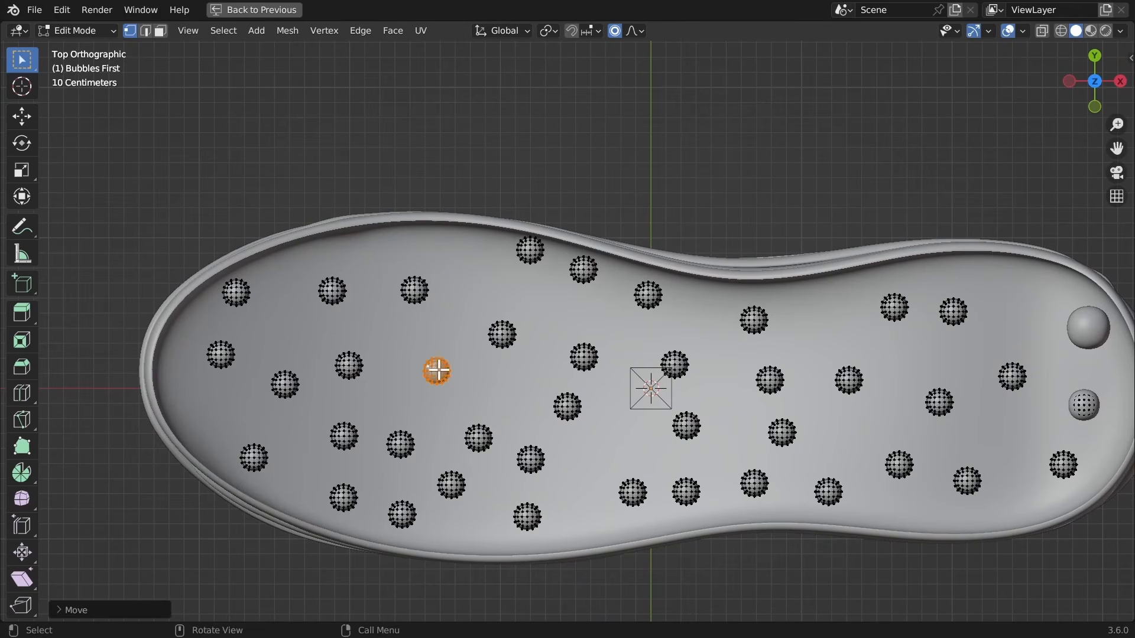
middle_drag(452, 384, 561, 353)
key(ctrl+space)
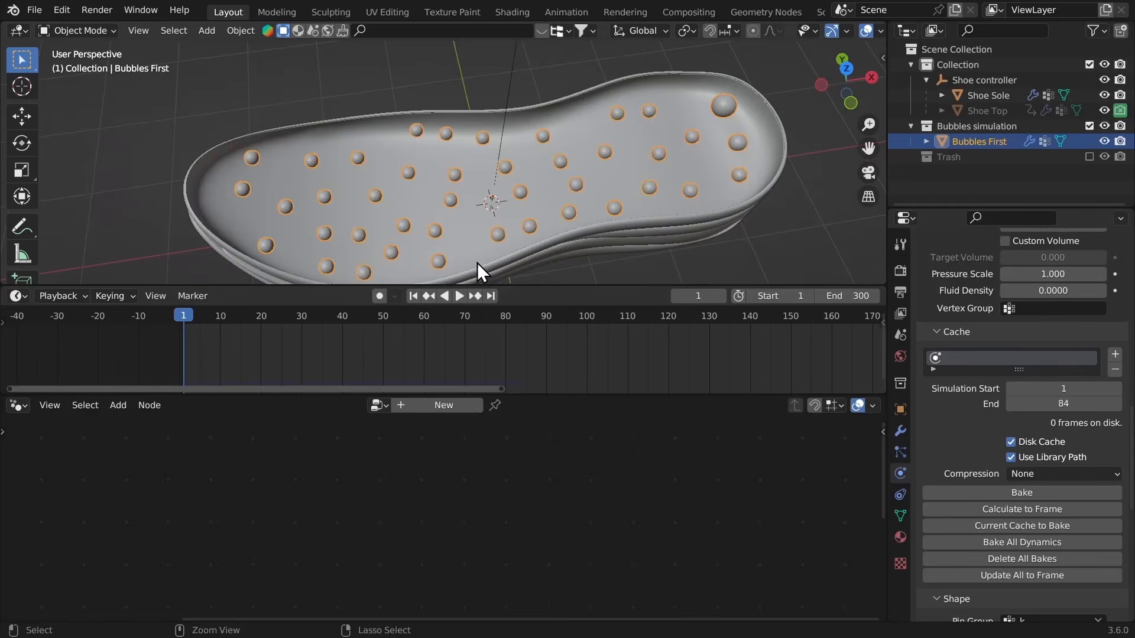
Step: Set the bubbles' cloth Pressure to 45 and save the file
scroll(476, 260, down, 2)
middle_drag(475, 259, 461, 218)
middle_drag(935, 389, 962, 470)
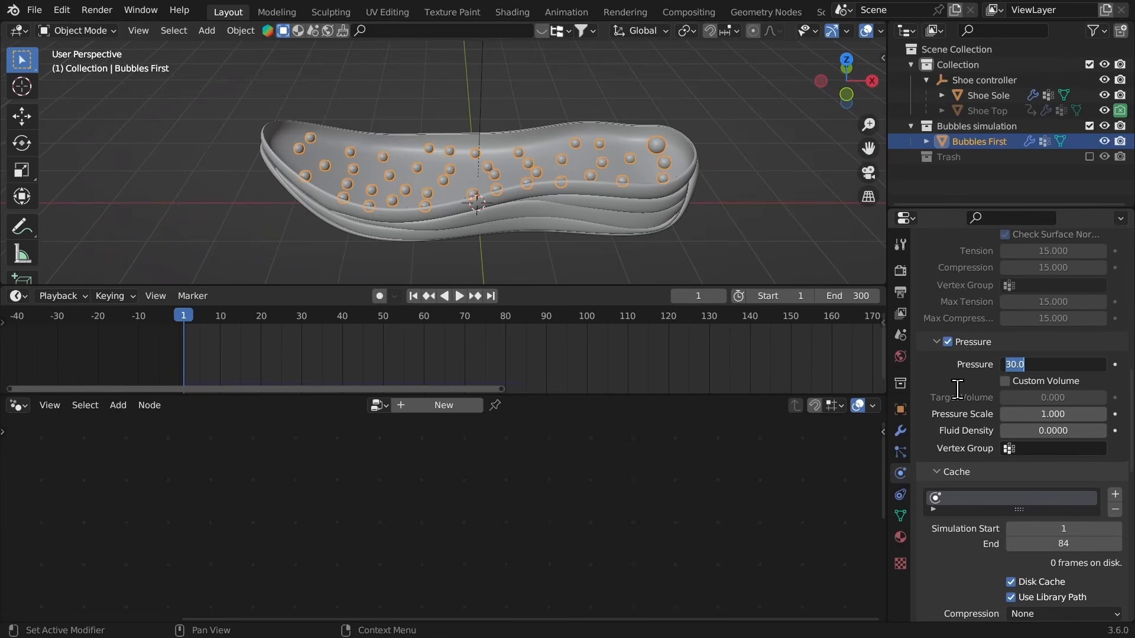
key(Return)
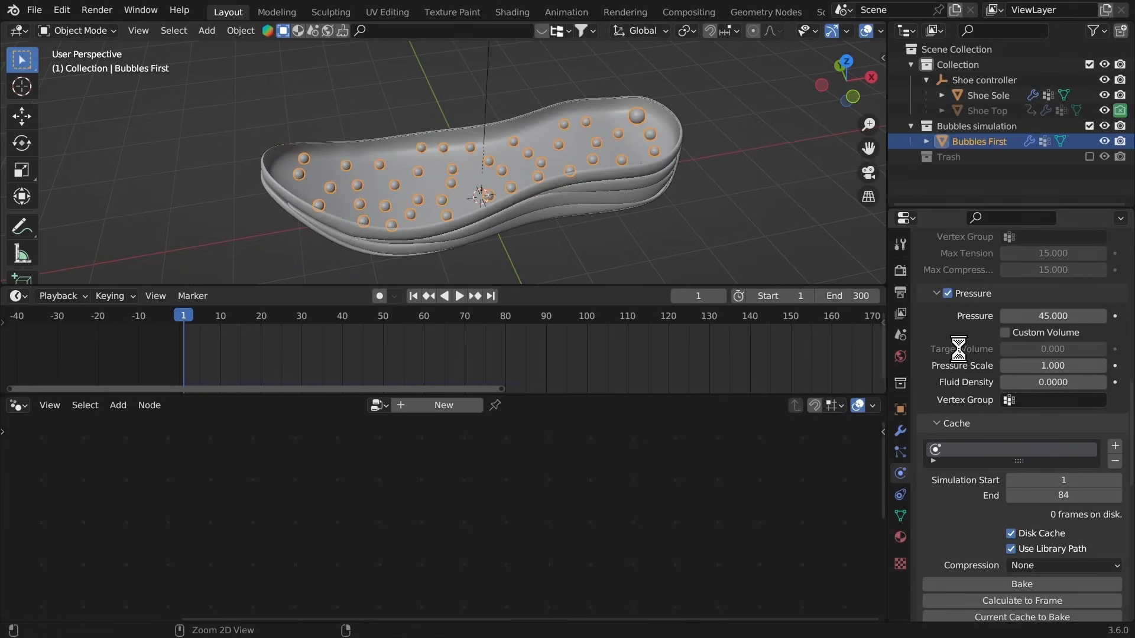
key(ctrl+s)
scroll(959, 350, down, 5)
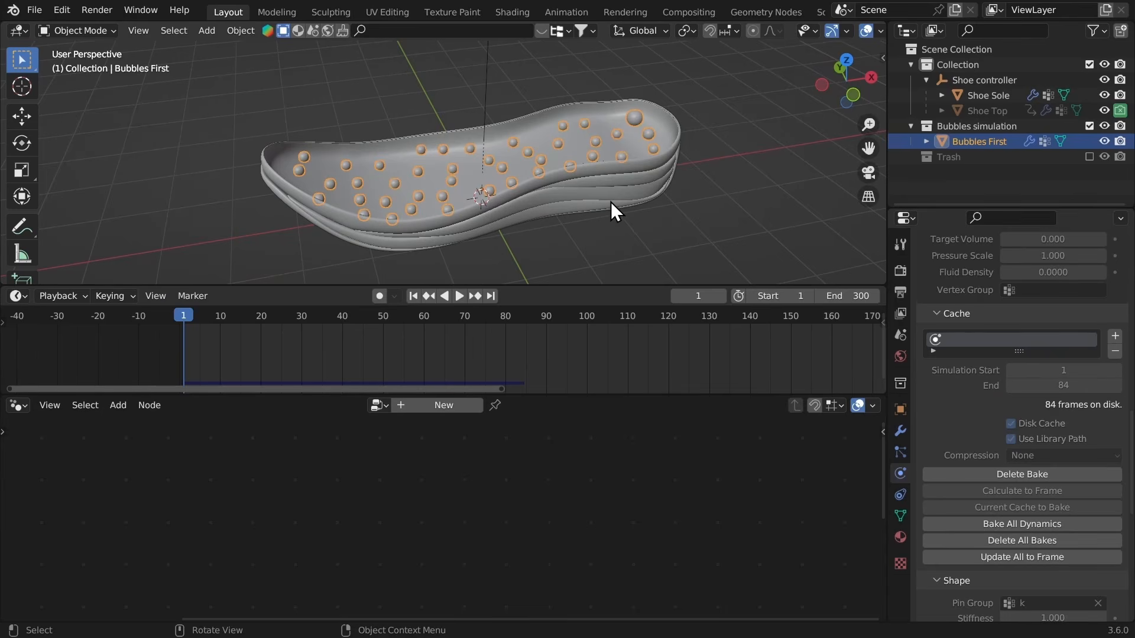
Step: Play the baked bubble simulation in a maximized viewport and examine how the bubbles inflate over the sole
middle_drag(611, 201, 402, 179)
key(ctrl+space)
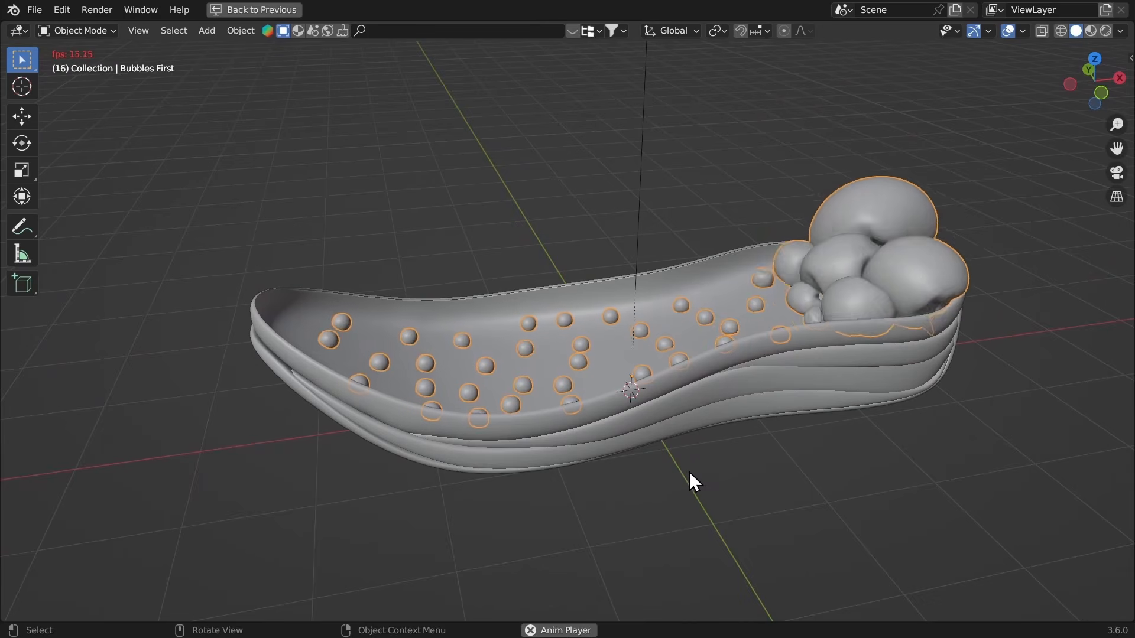
middle_drag(689, 471, 688, 495)
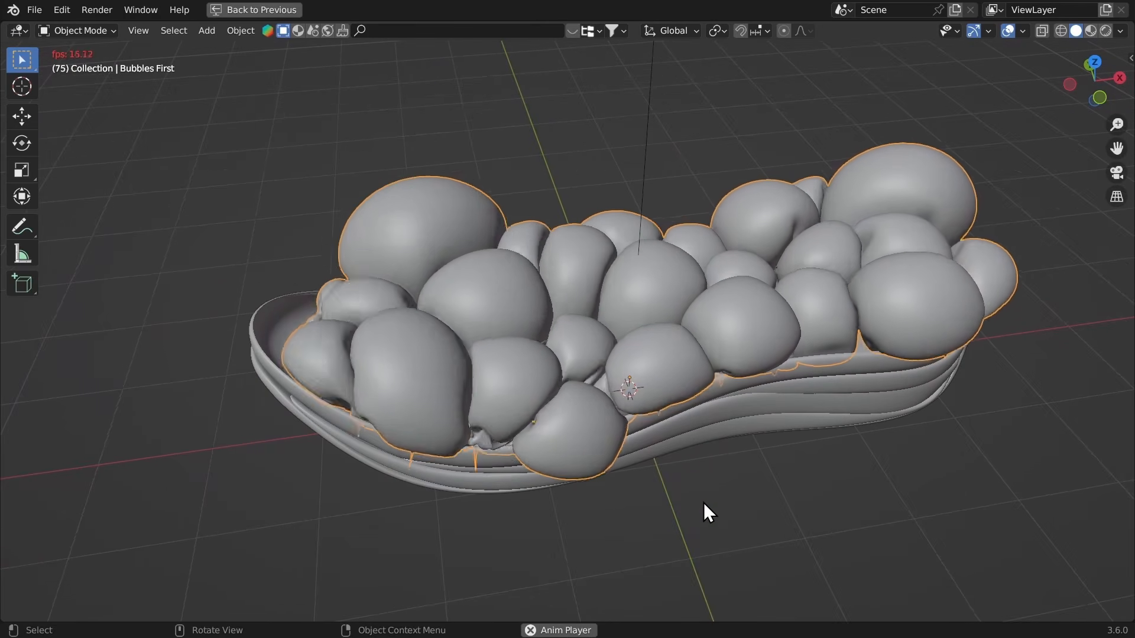
key(space)
middle_drag(707, 473, 712, 458)
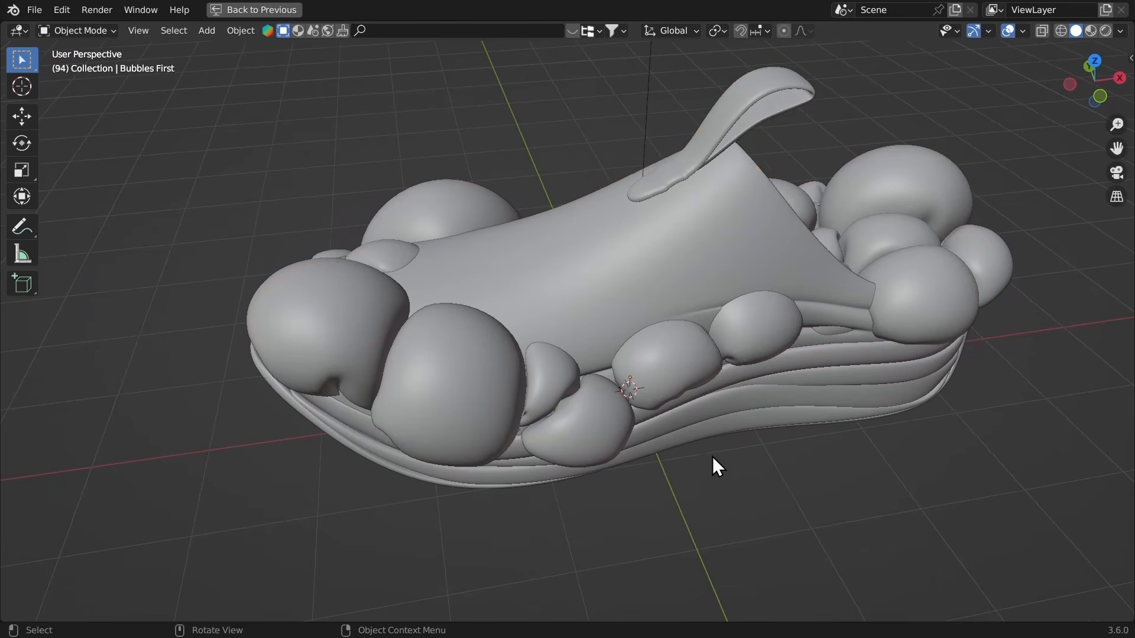
Step: Hide the Shoe Top in the viewport and replay the bubble simulation from the first frame without it
key(h)
middle_drag(604, 235, 611, 231)
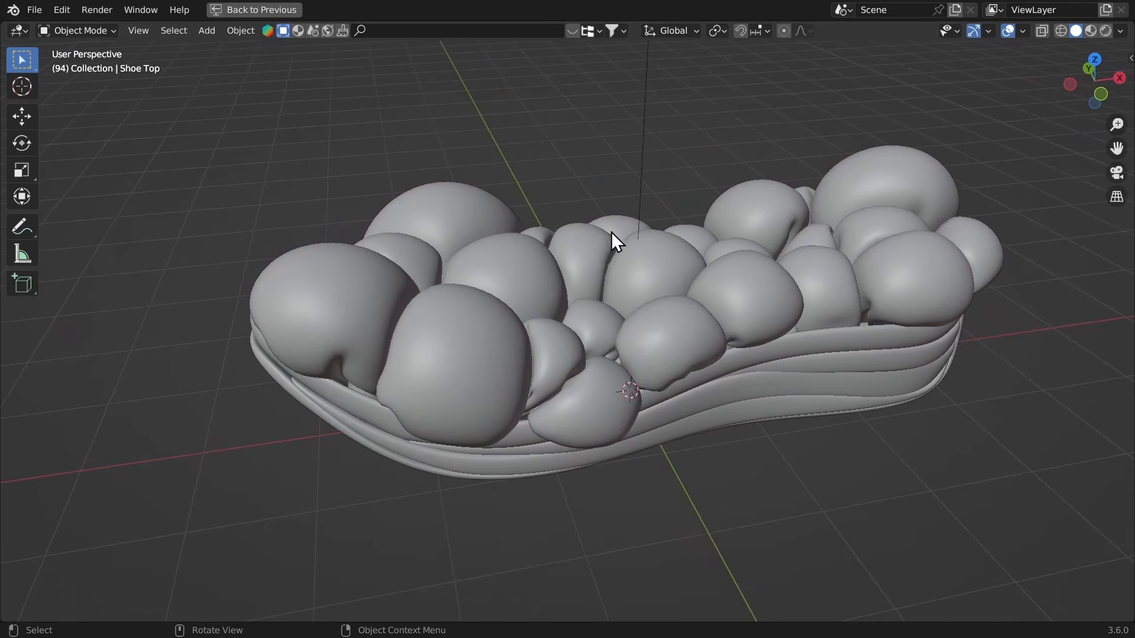
key(shift+Left)
key(space)
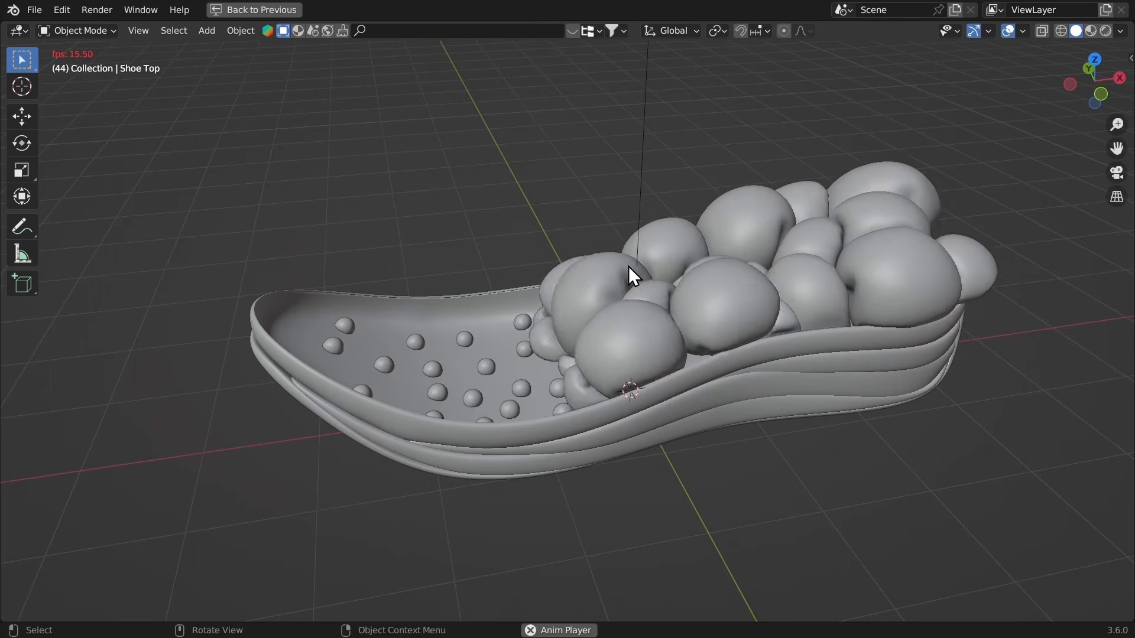
middle_drag(630, 270, 618, 222)
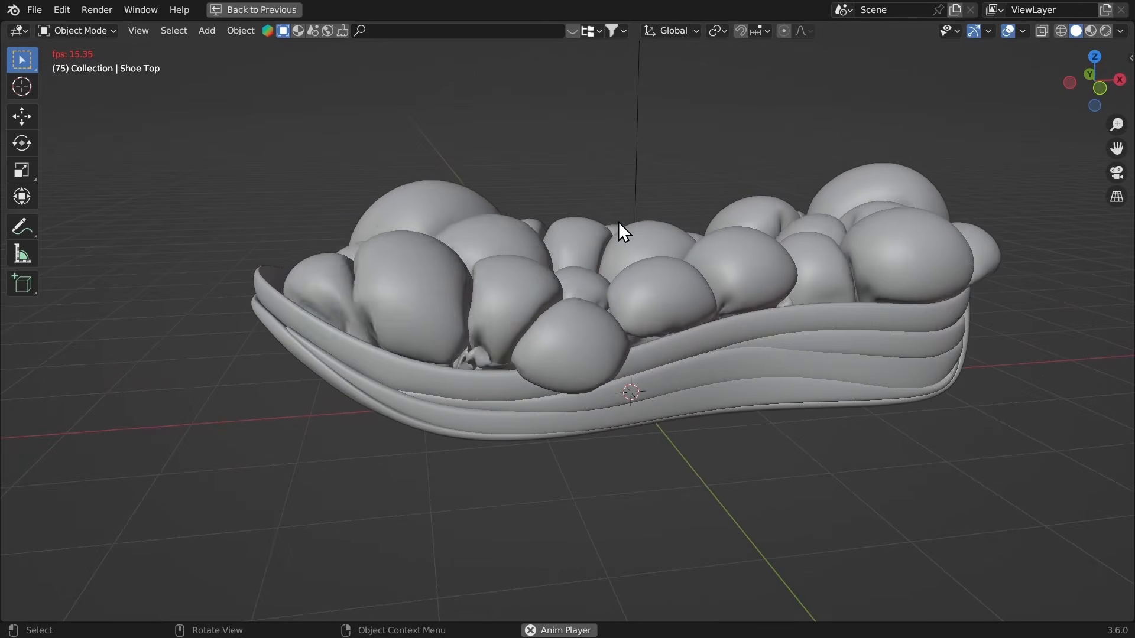
key(space)
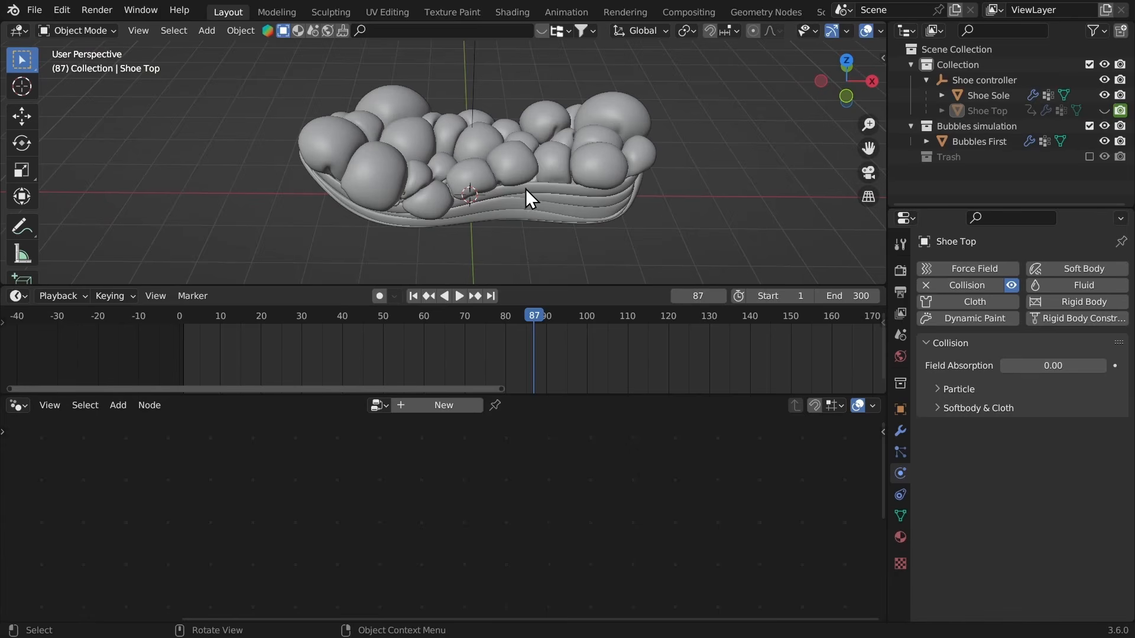
Step: Select the Bubbles First object in the full layout, return to frame 1 and delete its cloth bake
click(578, 147)
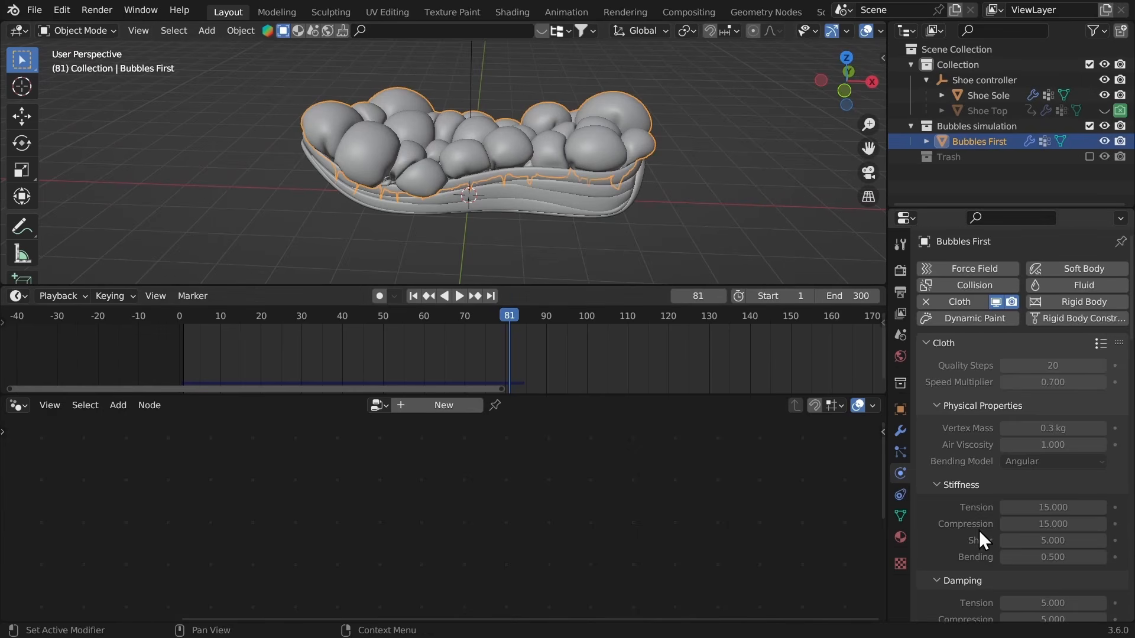
scroll(979, 530, down, 12)
middle_drag(701, 253, 689, 214)
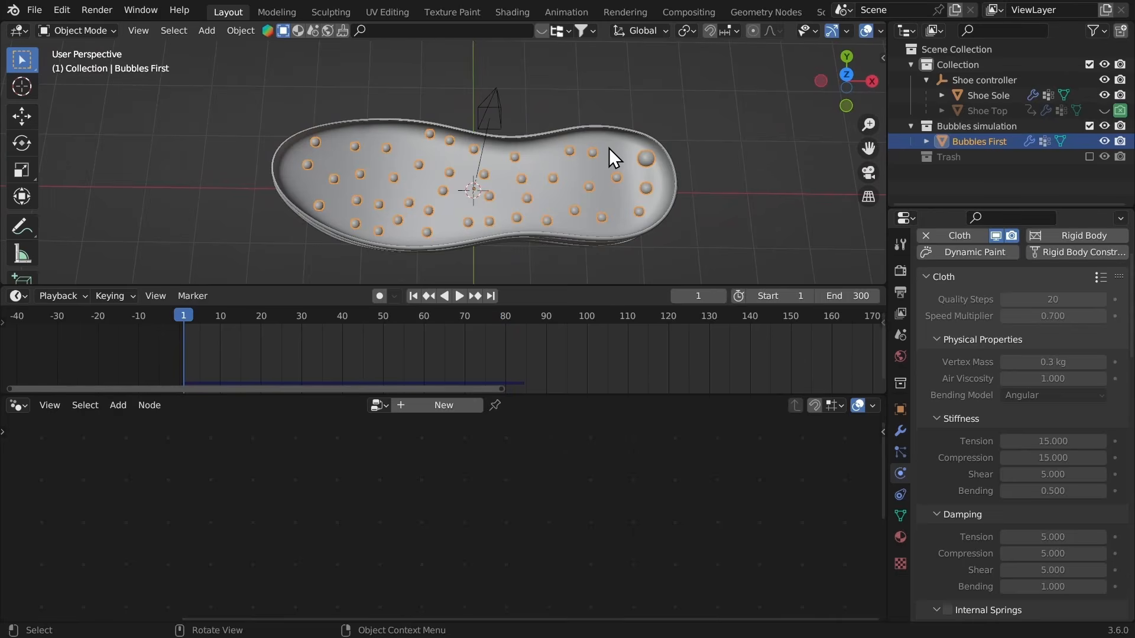
ctrl+middle_drag(608, 147, 680, 159)
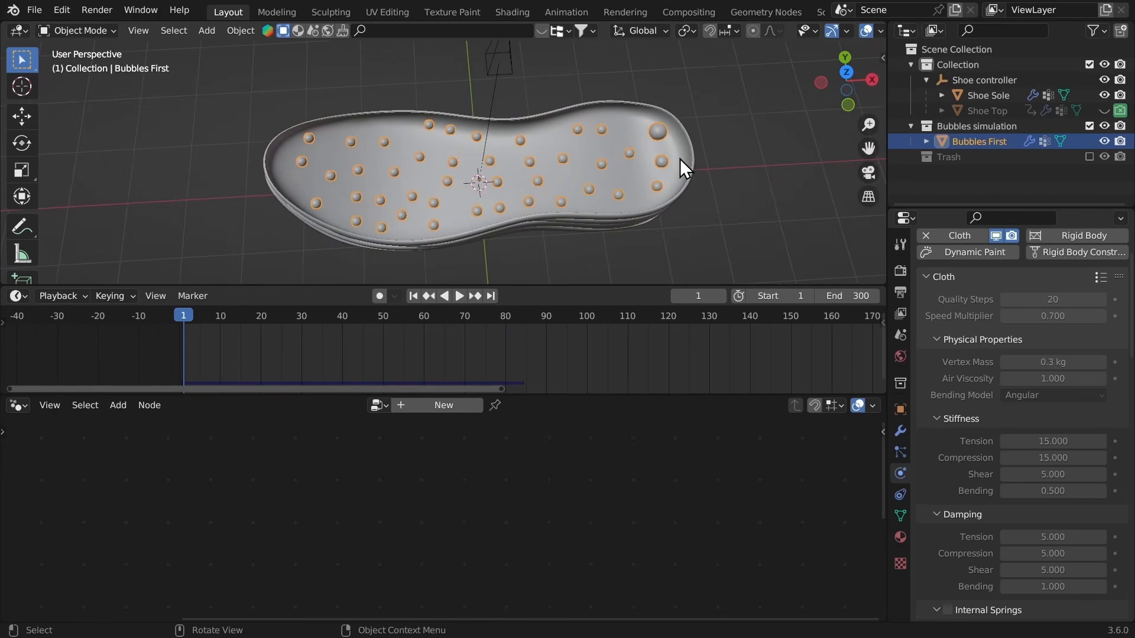
scroll(942, 494, down, 15)
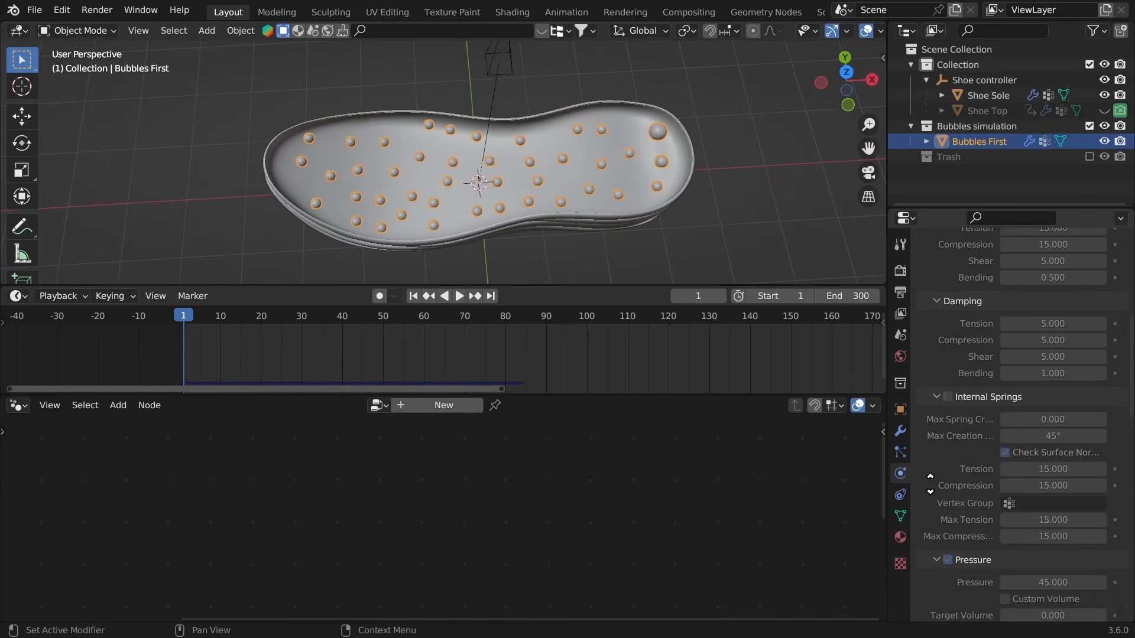
click(957, 542)
scroll(965, 481, down, 3)
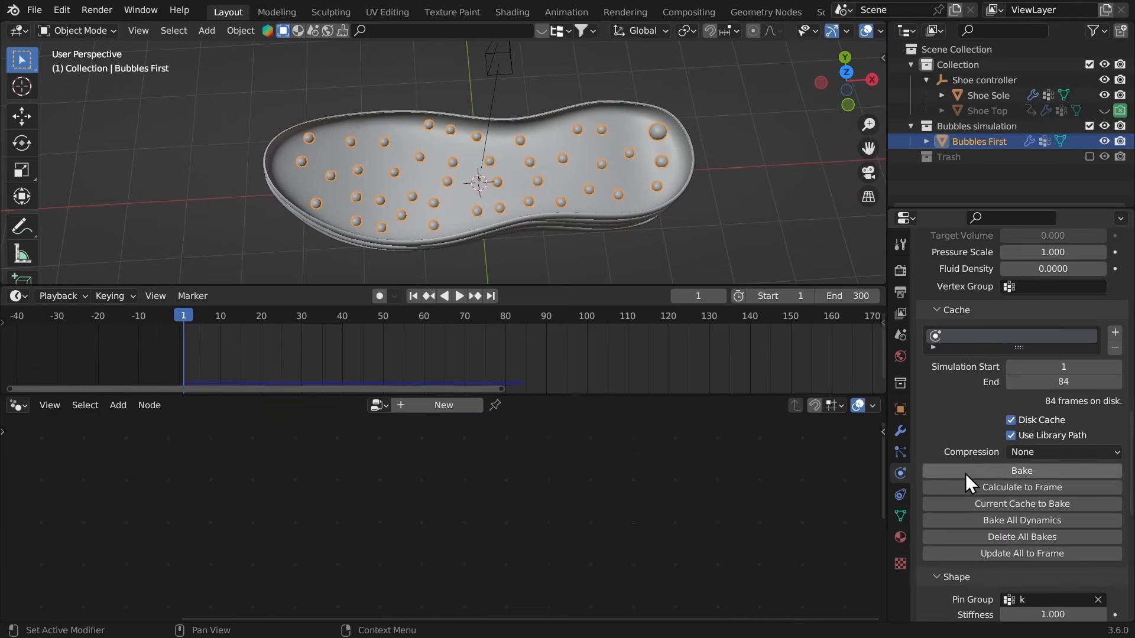
Step: Maximize the viewport, check the bubbles from above and close to the sole surface, and shift the whole bubbles object slightly along Z
click(848, 73)
key(ctrl+space)
scroll(766, 253, up, 3)
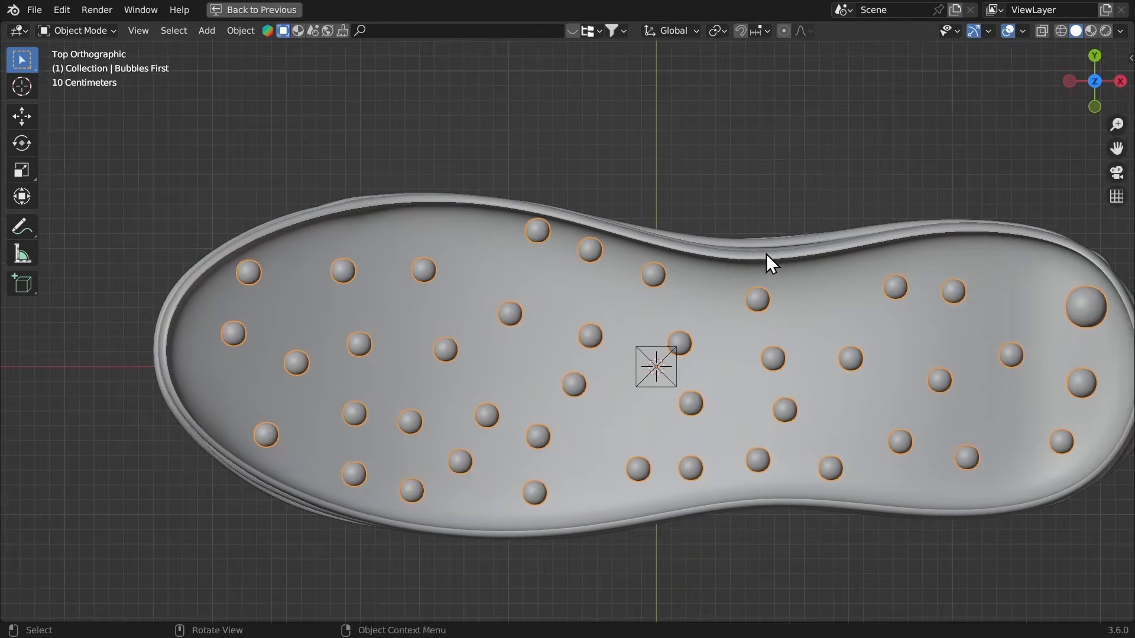
middle_drag(765, 254, 567, 137)
ctrl+middle_drag(509, 108, 514, 105)
middle_drag(516, 107, 551, 143)
middle_drag(598, 214, 607, 197)
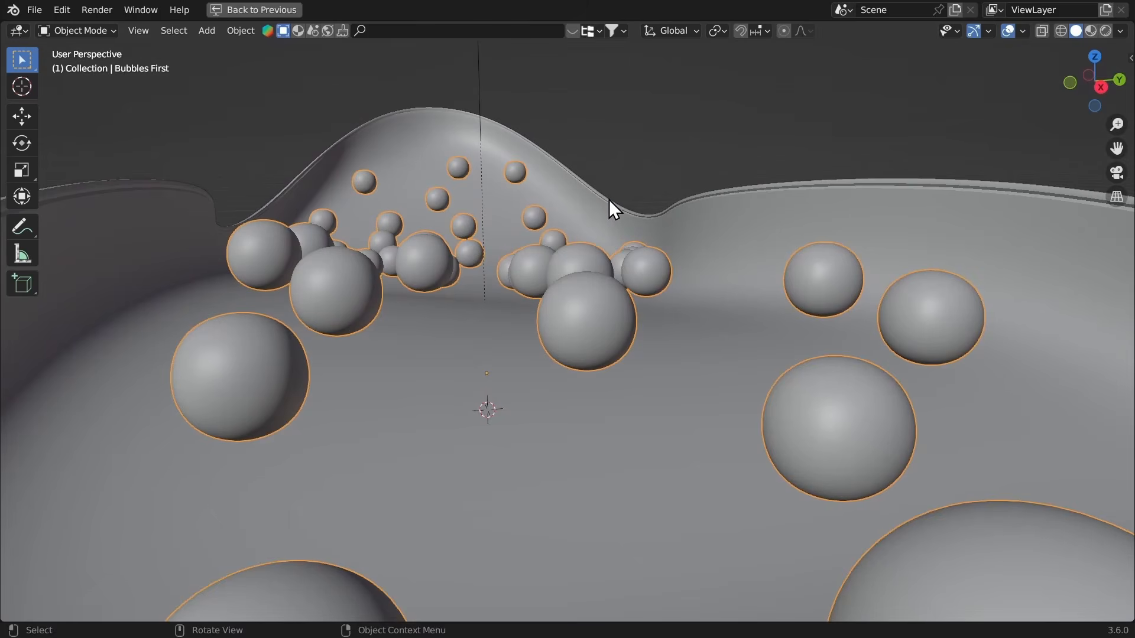
key(g)
key(z)
click(608, 195)
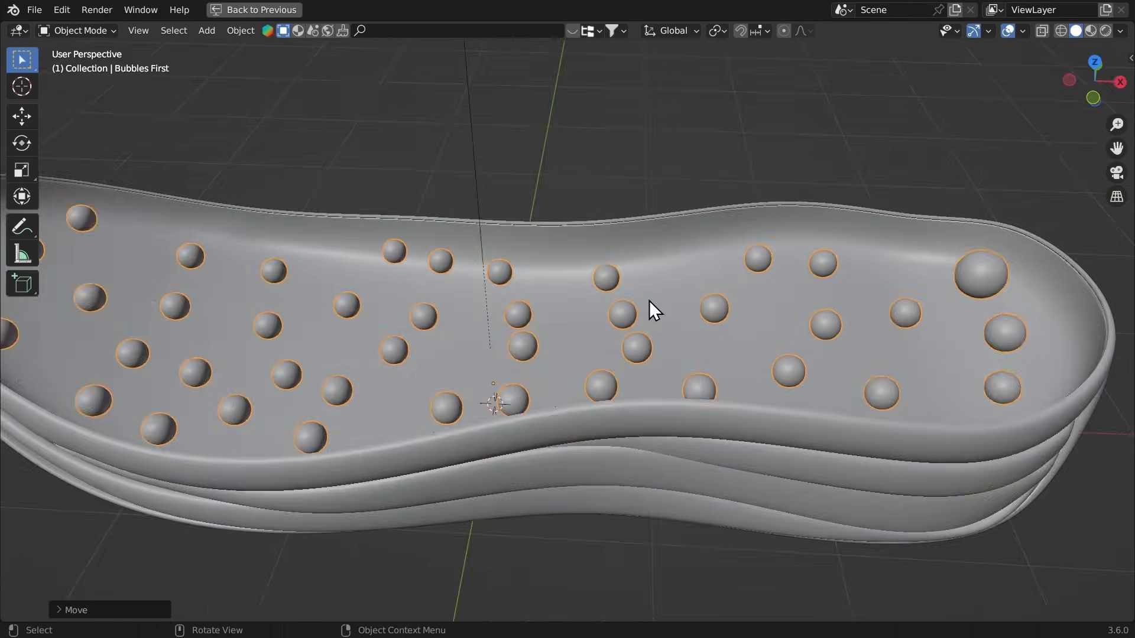
Step: In Edit Mode from the top view, delete five separate bubbles across the midfoot and forefoot, and return to Object Mode
middle_drag(649, 300, 807, 295)
ctrl+middle_drag(806, 295, 835, 215)
key(Tab)
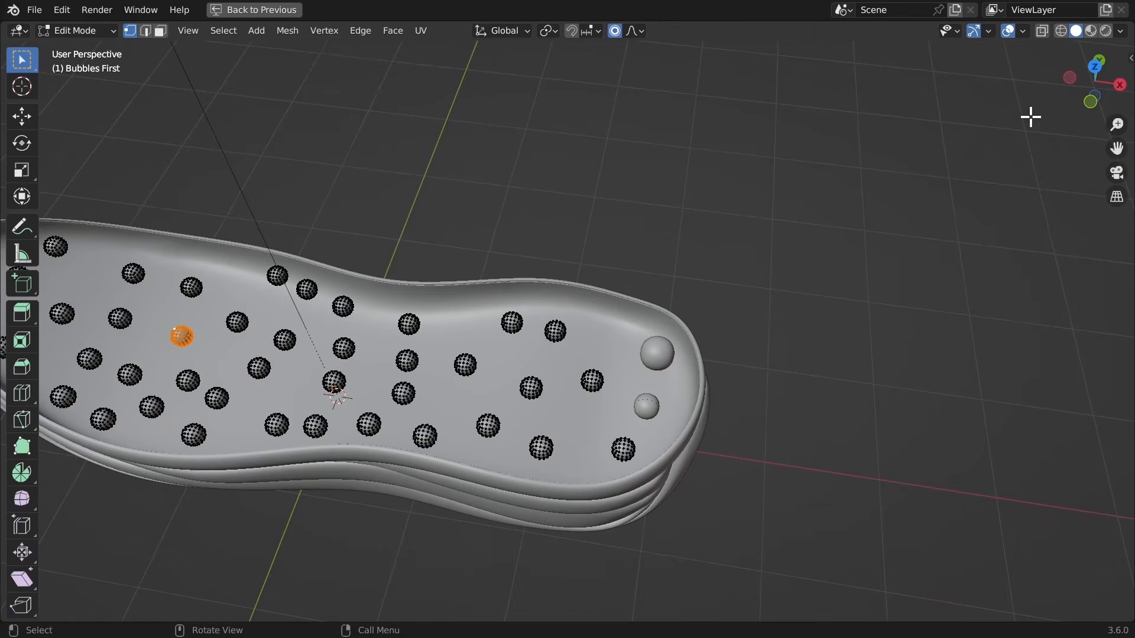
click(1094, 66)
ctrl+middle_drag(676, 256, 704, 351)
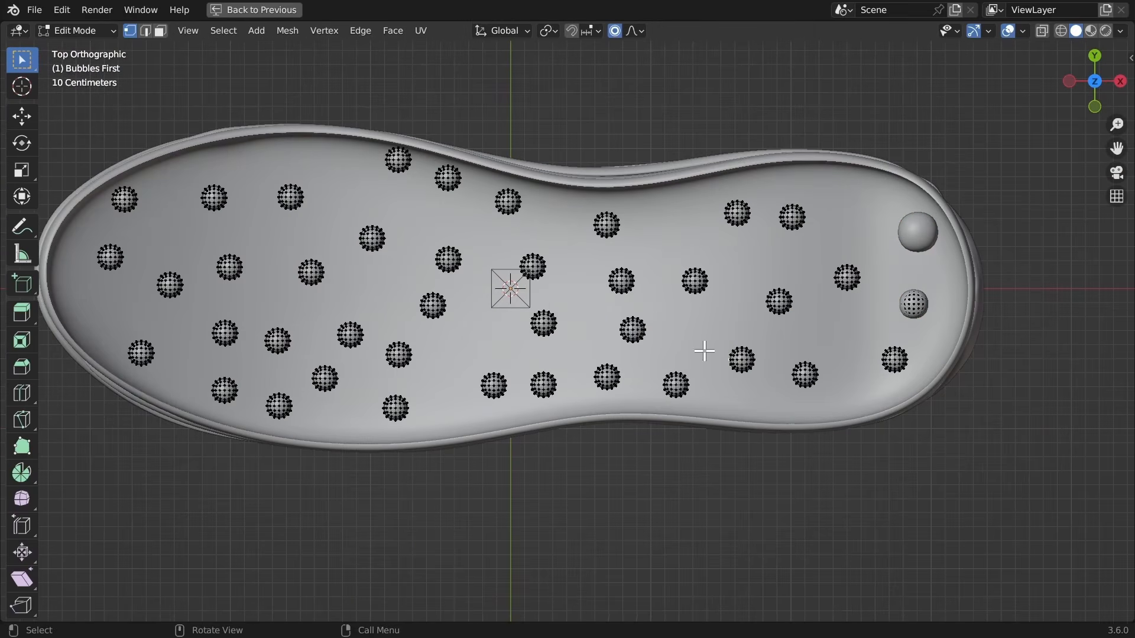
key(l)
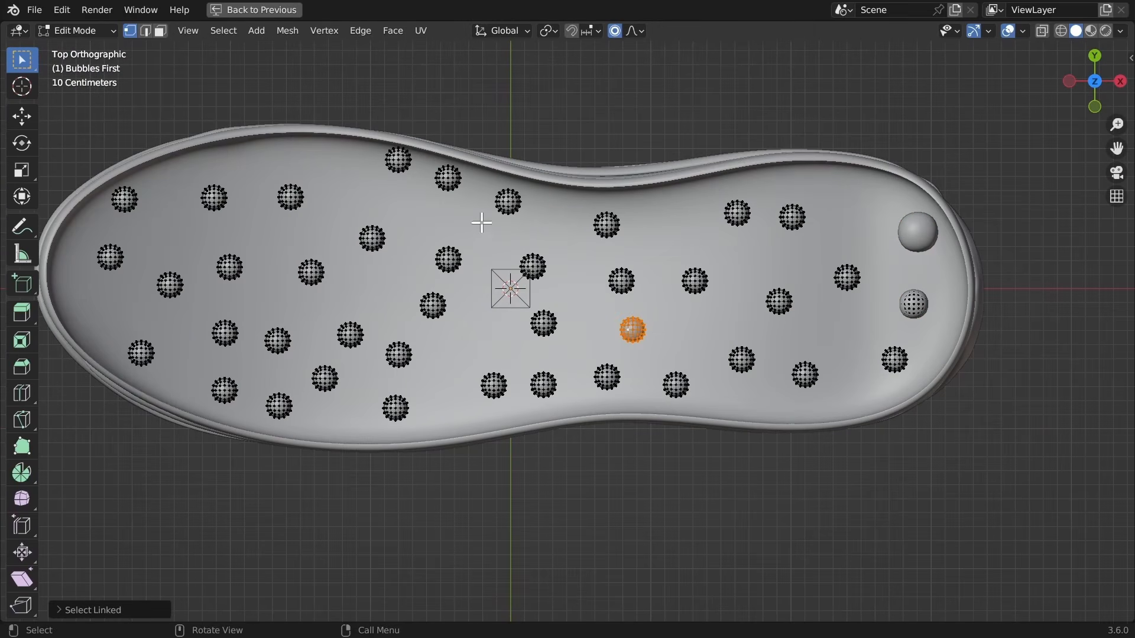
key(l)
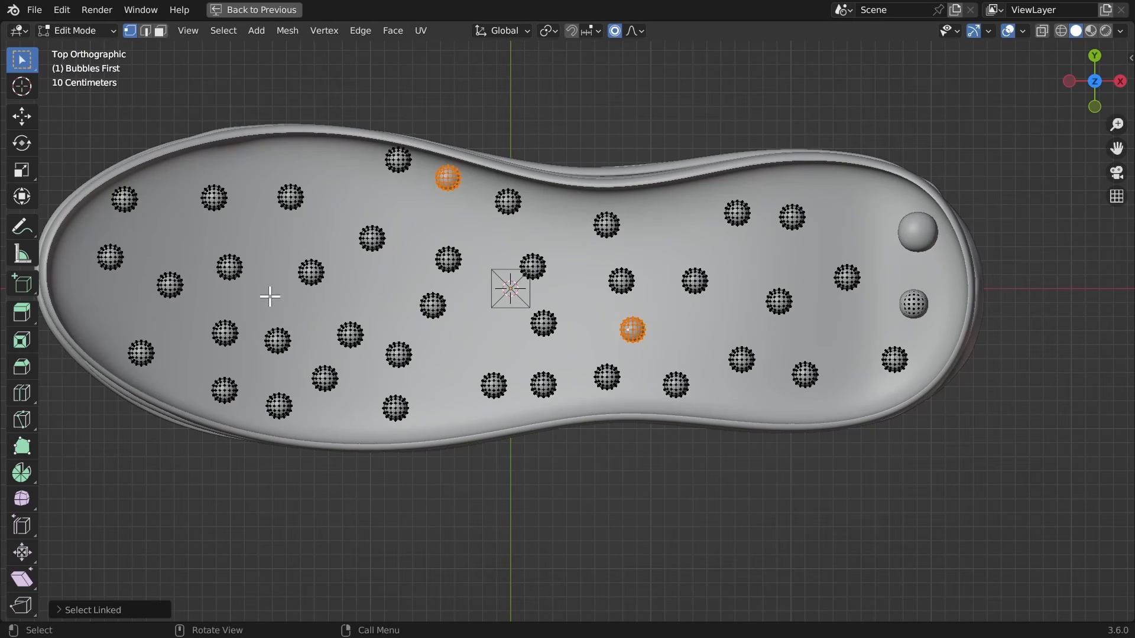
key(l)
key(l)
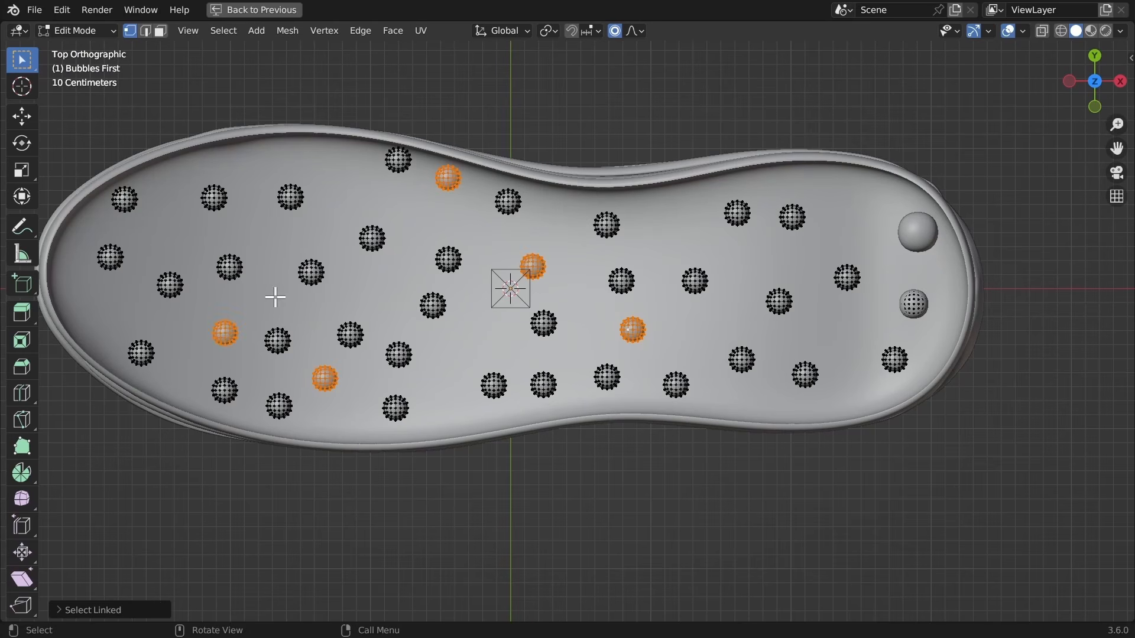
key(x)
click(240, 297)
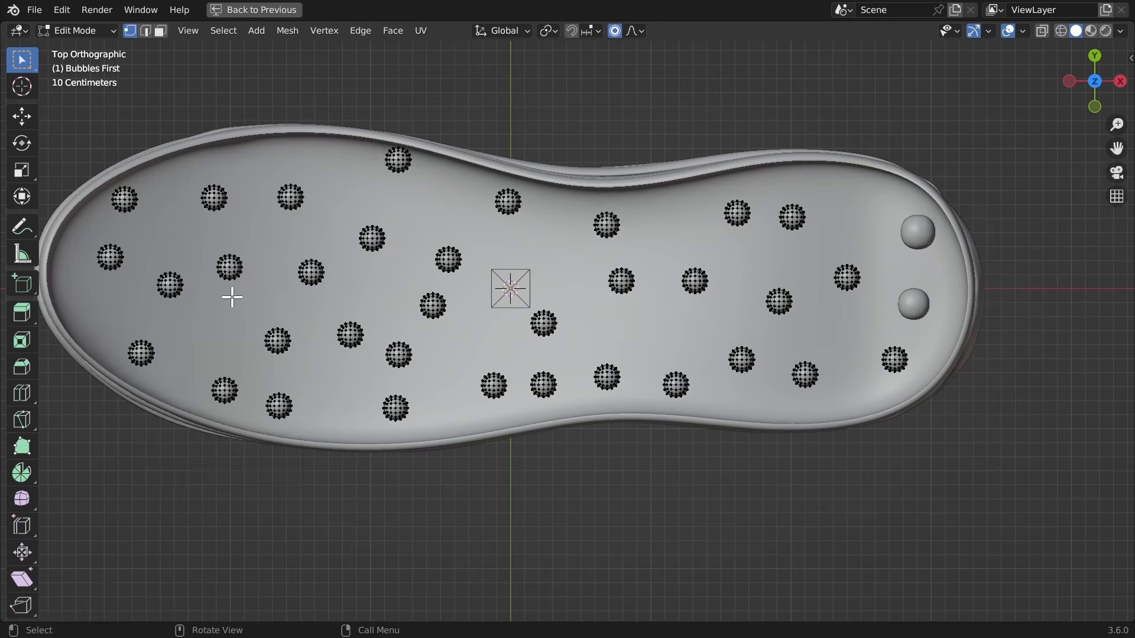
key(Tab)
Step: Restore the full layout, set the bubbles' cloth Pressure to 30 and save the file
middle_drag(329, 322, 349, 236)
scroll(350, 236, down, 5)
middle_drag(366, 285, 228, 220)
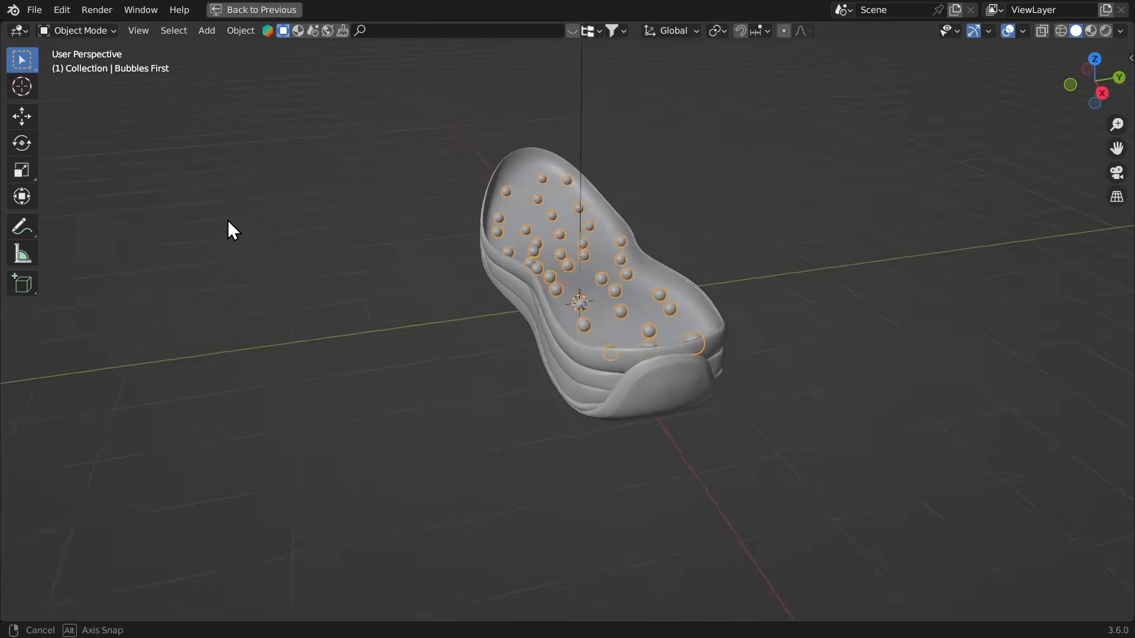
key(ctrl+space)
middle_drag(297, 183, 430, 173)
scroll(432, 201, up, 4)
scroll(432, 201, down, 4)
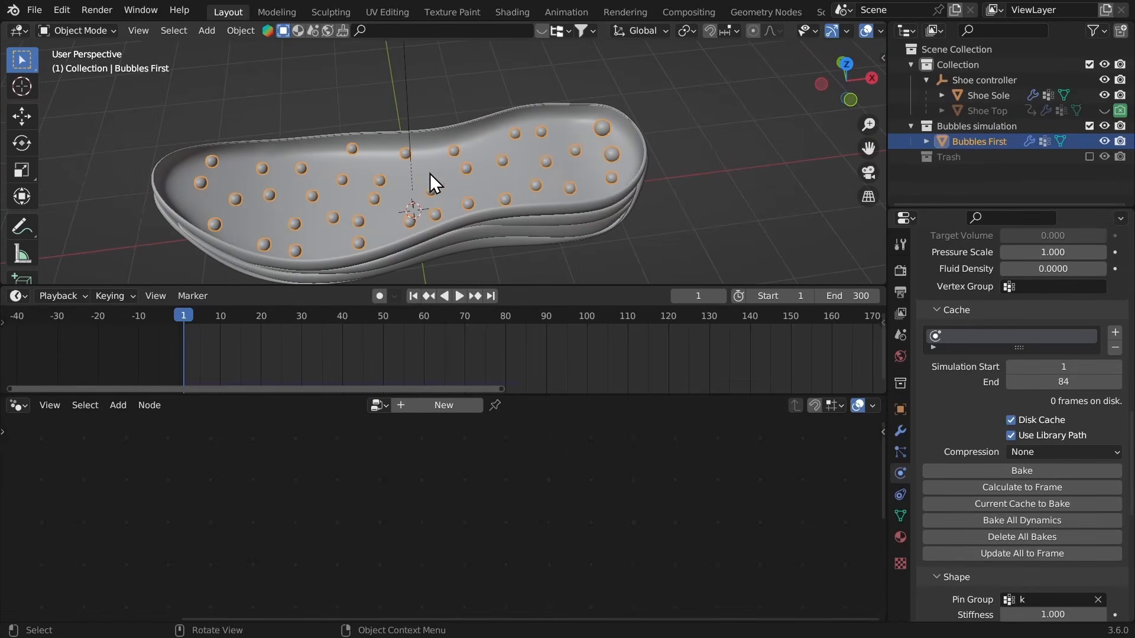
scroll(983, 341, up, 8)
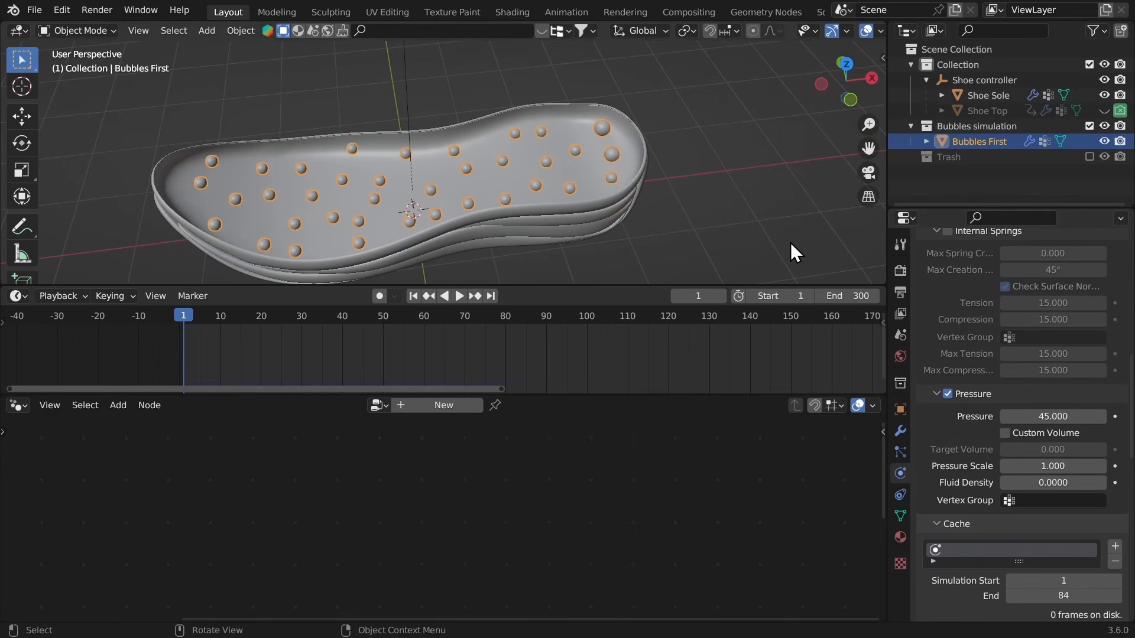
scroll(797, 222, up, 2)
middle_drag(803, 212, 821, 206)
scroll(822, 205, up, 2)
click(1031, 416)
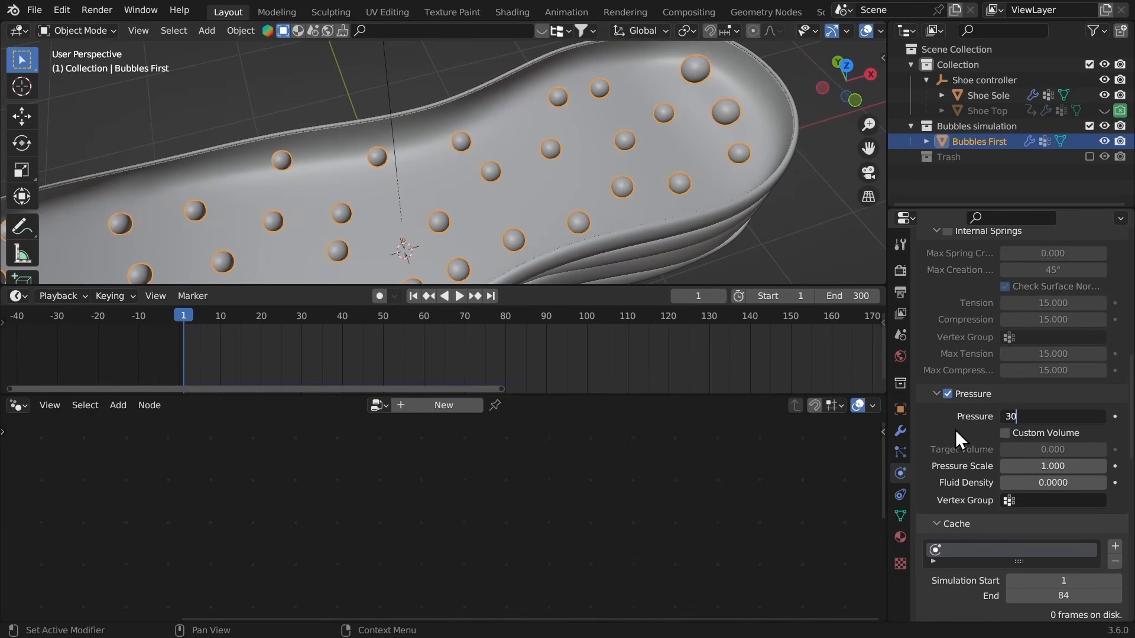
text(30)
key(Return)
scroll(955, 430, down, 5)
key(ctrl+s)
Step: Bake the bubbles' cloth simulation for frames 1 to 84
scroll(923, 340, down, 5)
scroll(988, 493, up, 5)
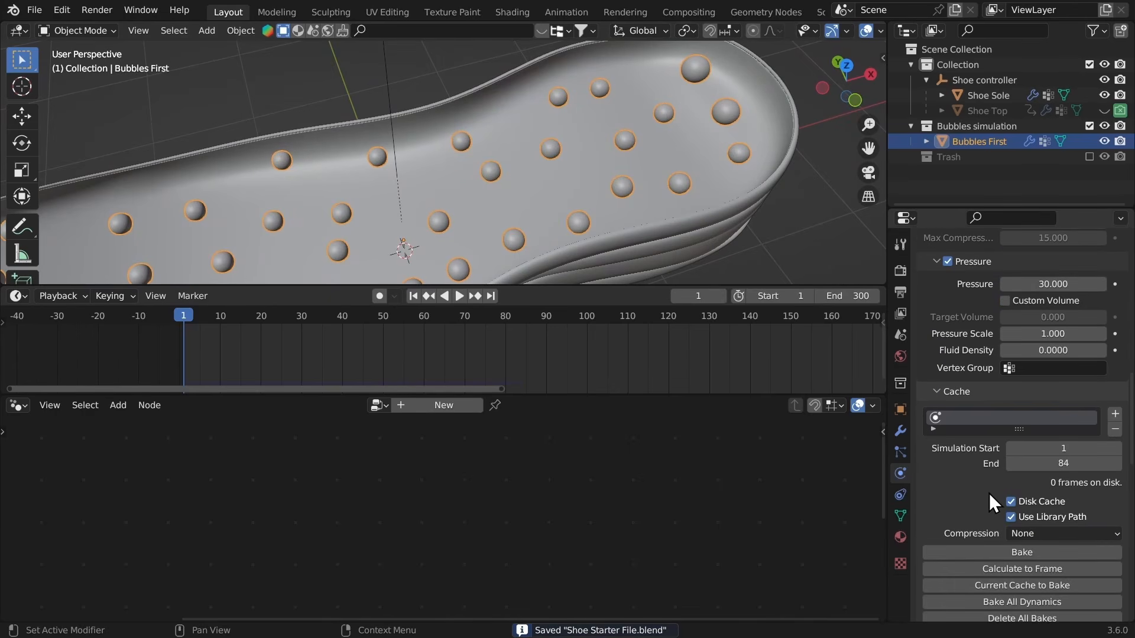
click(977, 552)
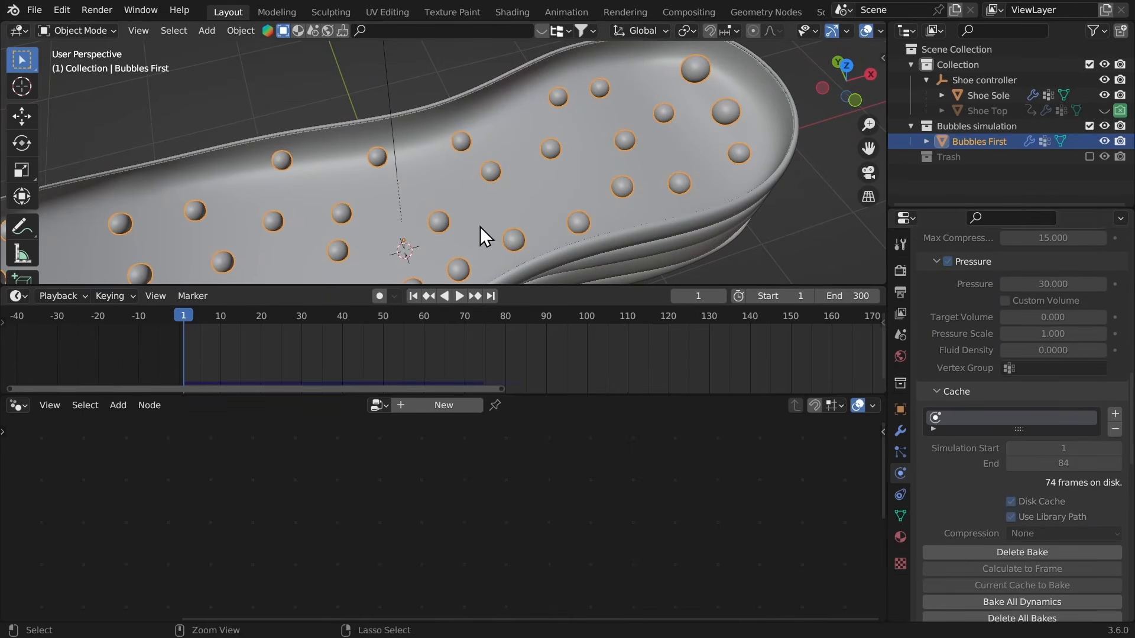
Step: Play the new bake in a maximized viewport, examining the bubbles' size, gaps and pinching from several angles
key(ctrl+space)
middle_drag(470, 213, 539, 266)
key(space)
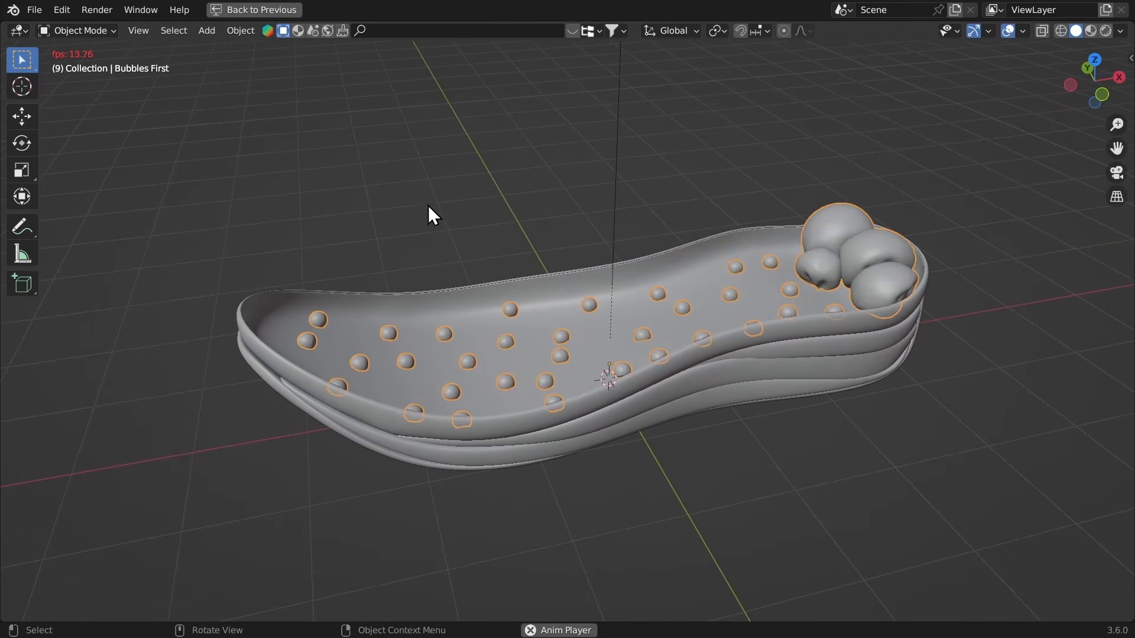
middle_drag(432, 215, 458, 243)
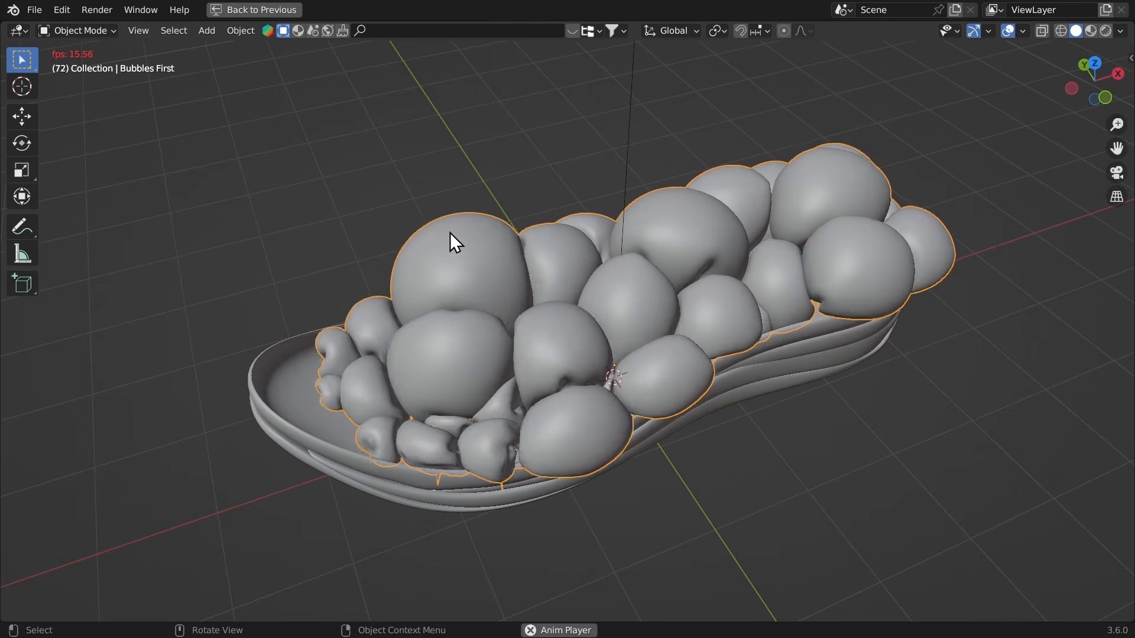
key(space)
mouse_move(452, 233)
middle_down()
mouse_move(421, 213)
mouse_move(317, 212)
mouse_move(425, 259)
mouse_move(386, 218)
mouse_move(438, 247)
middle_up()
key(space)
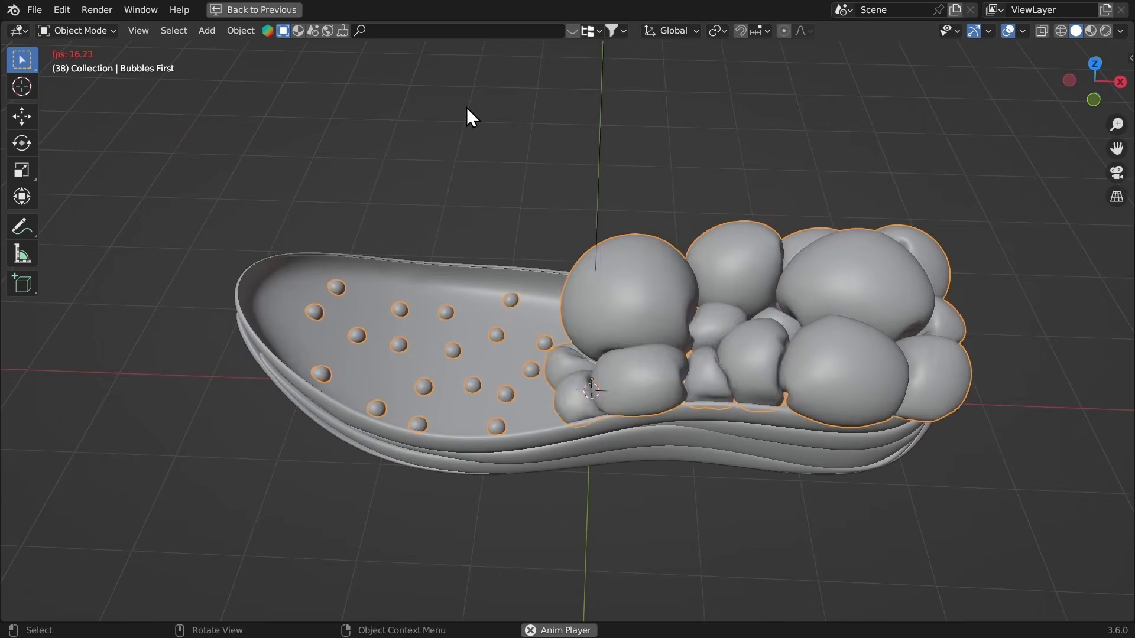
key(space)
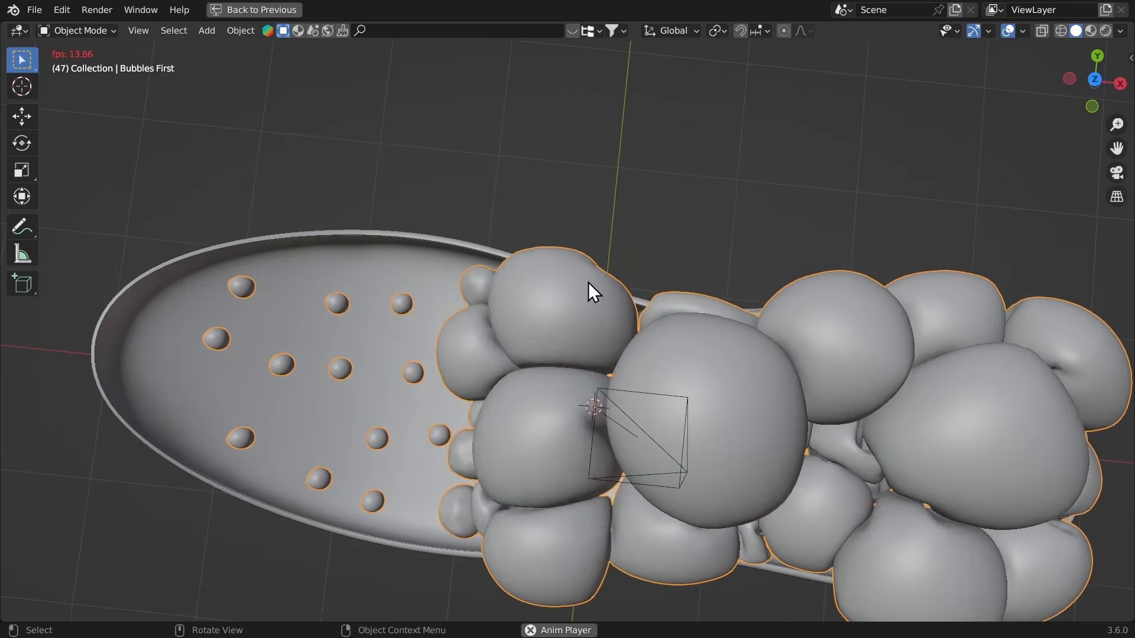
middle_drag(588, 282, 602, 183)
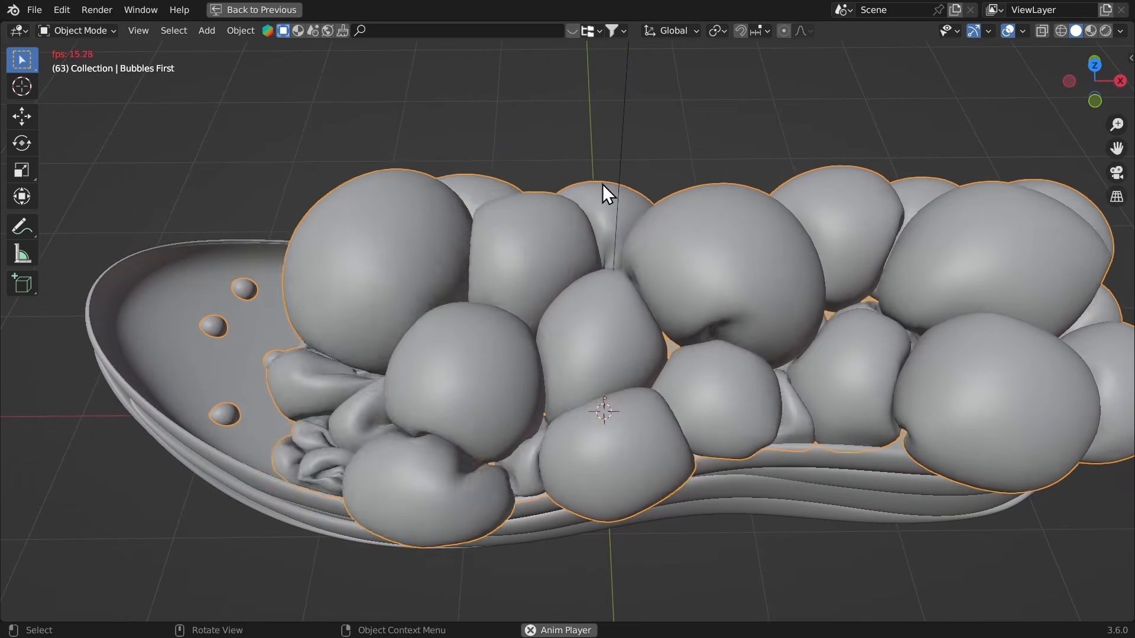
key(space)
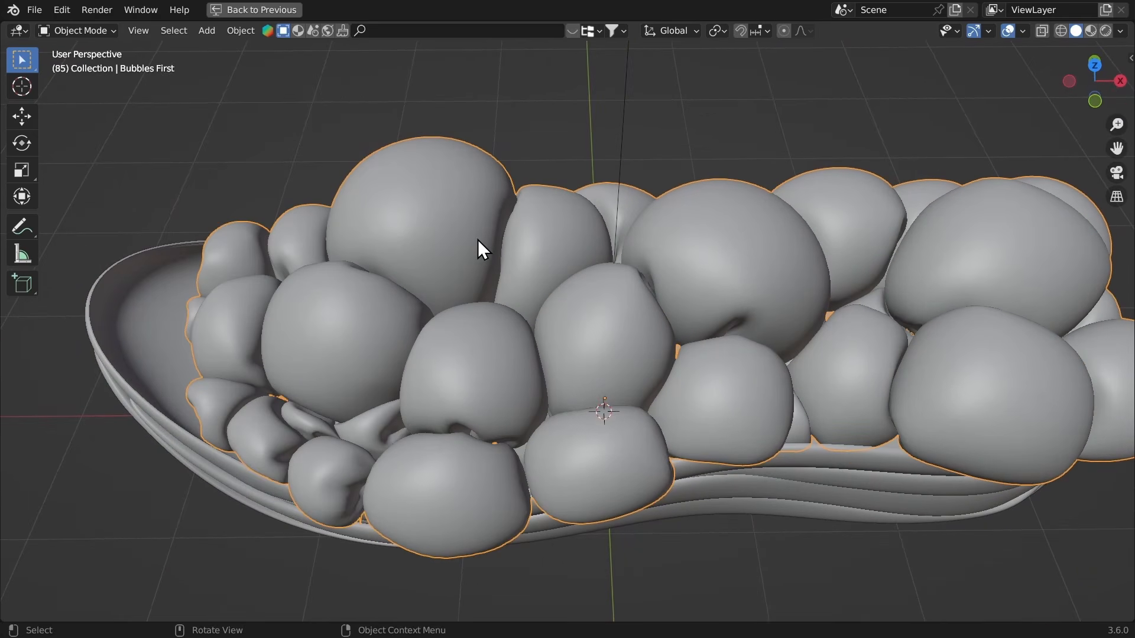
Step: Restore the full layout and return to frame 1 with the view close on the sole's bubbles
key(ctrl+space)
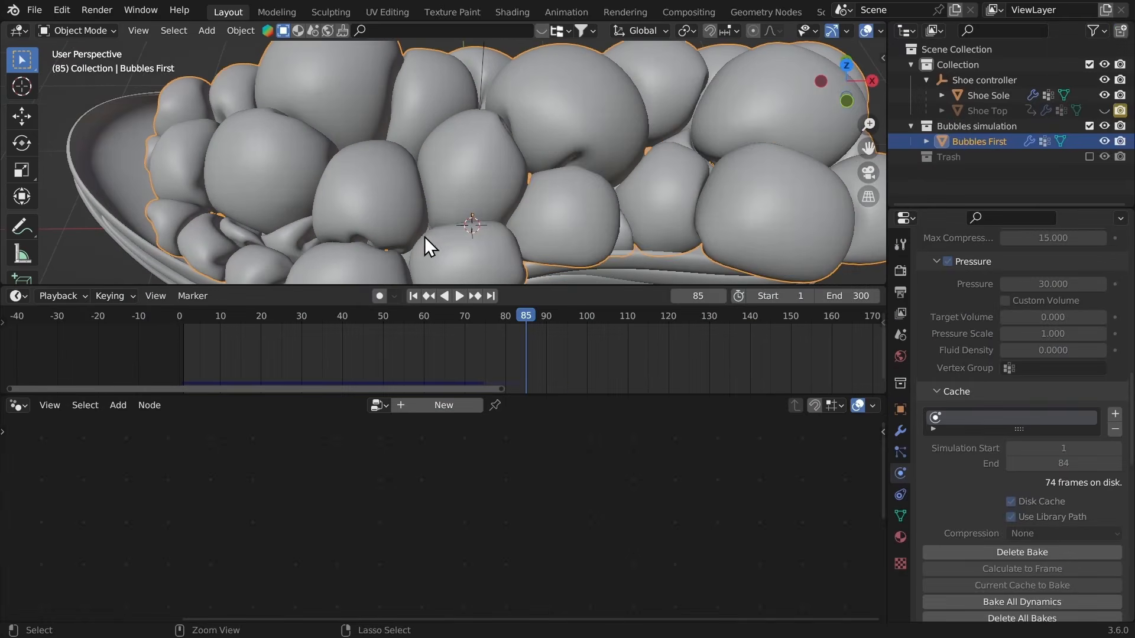
scroll(443, 237, down, 3)
key(shift+Left)
scroll(496, 154, up, 4)
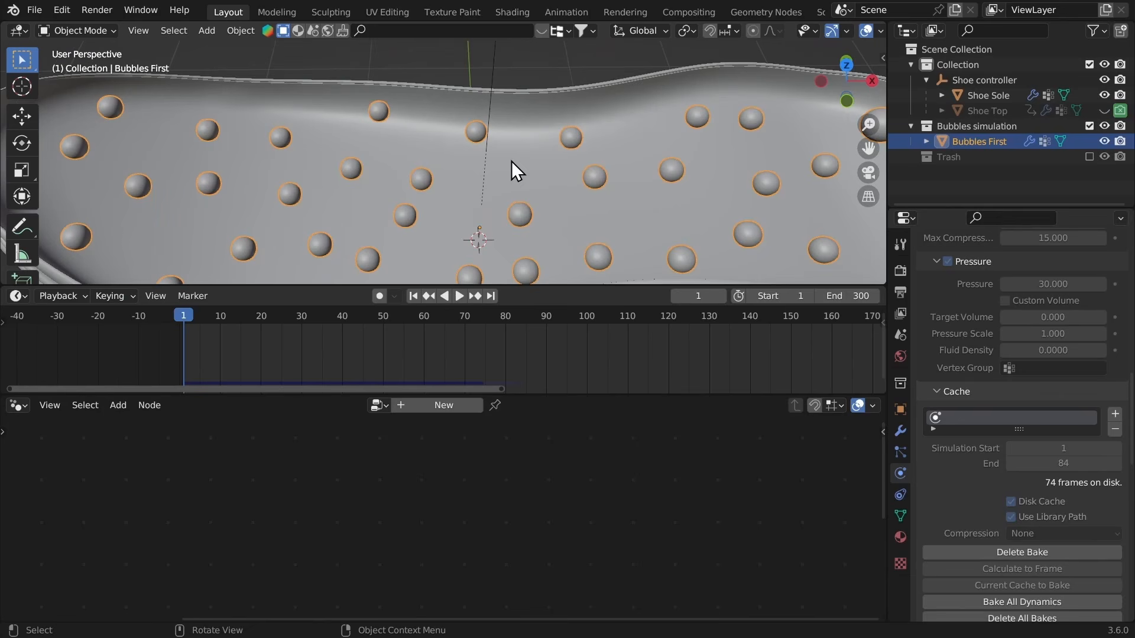
Step: Delete the bubbles' cloth bake and reselect the Bubbles First object in a view of the whole sole
click(967, 555)
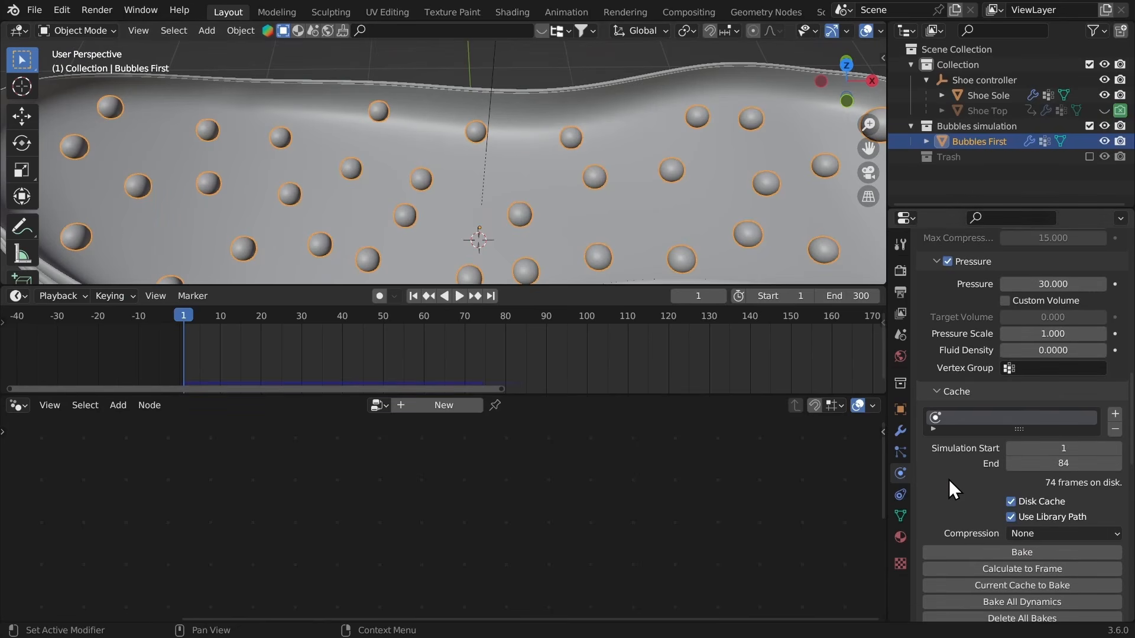
scroll(980, 328, up, 10)
scroll(593, 195, down, 5)
middle_drag(593, 195, 618, 155)
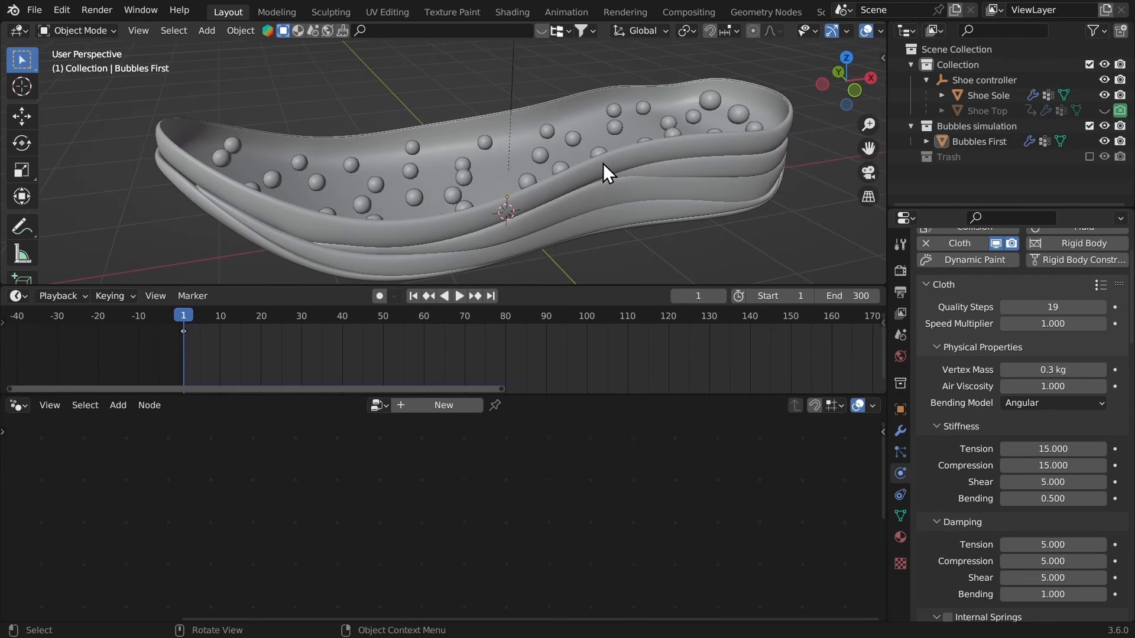
click(382, 186)
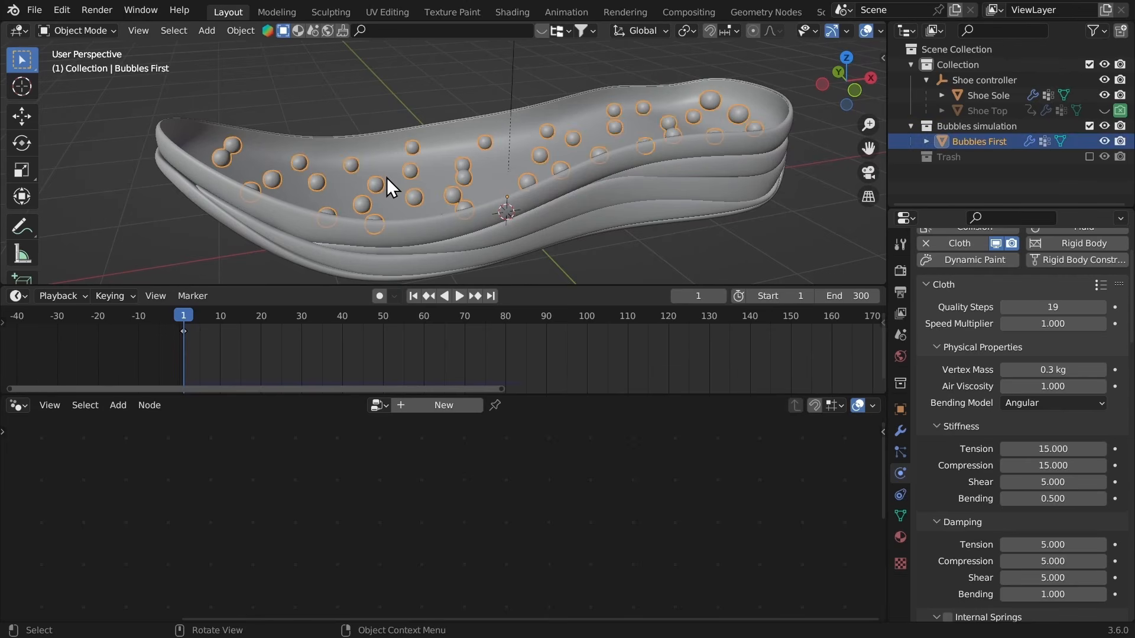
Step: Annotate two bubble circles in the maximized front view, marking one scaling origin at the center and the other at the base
key(ctrl+space)
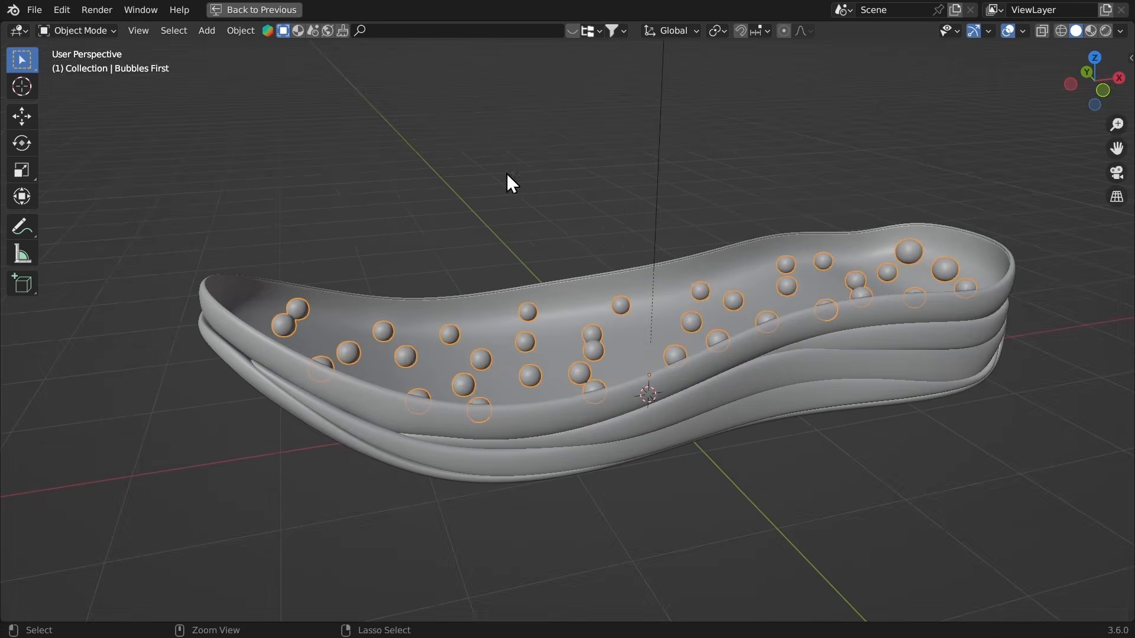
click(1102, 91)
click(24, 228)
drag(489, 230, 500, 219)
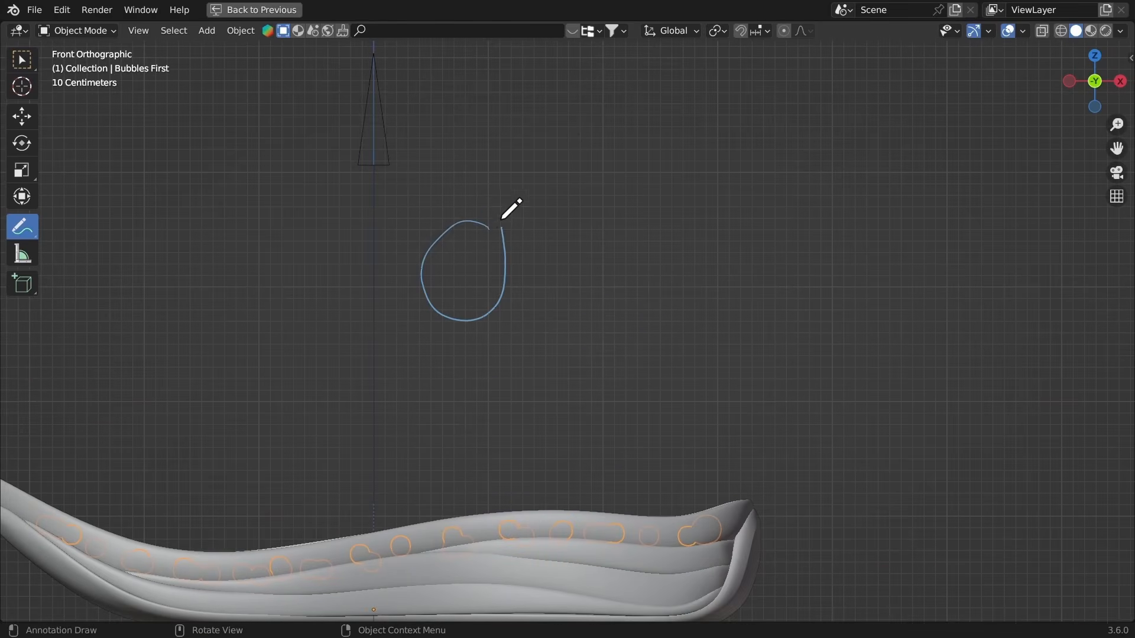
scroll(479, 260, up, 2)
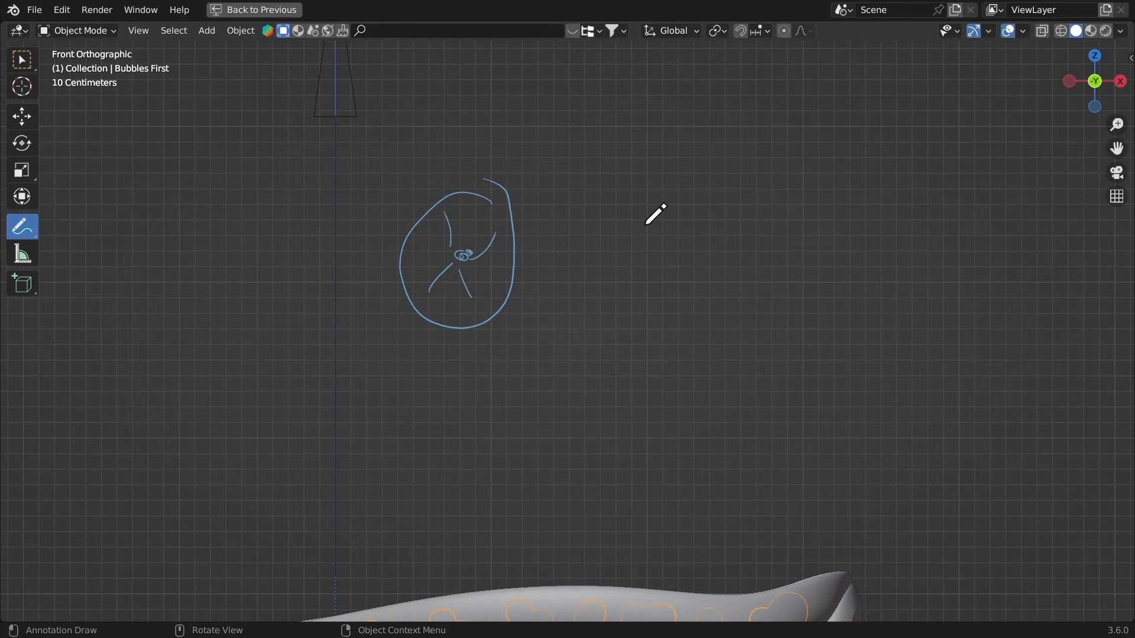
mouse_move(686, 214)
mouse_down()
mouse_move(707, 302)
mouse_move(679, 202)
mouse_up()
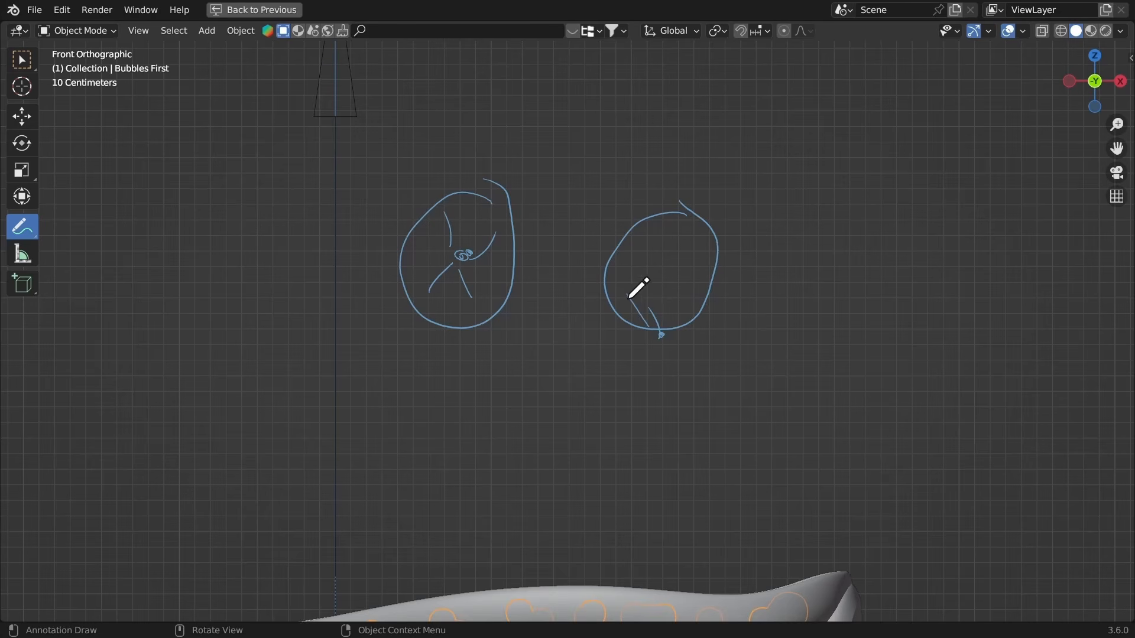
Step: Sketch the sole surface as lines beneath both annotated circles with marks below them, and erase all annotations
drag(557, 336, 793, 342)
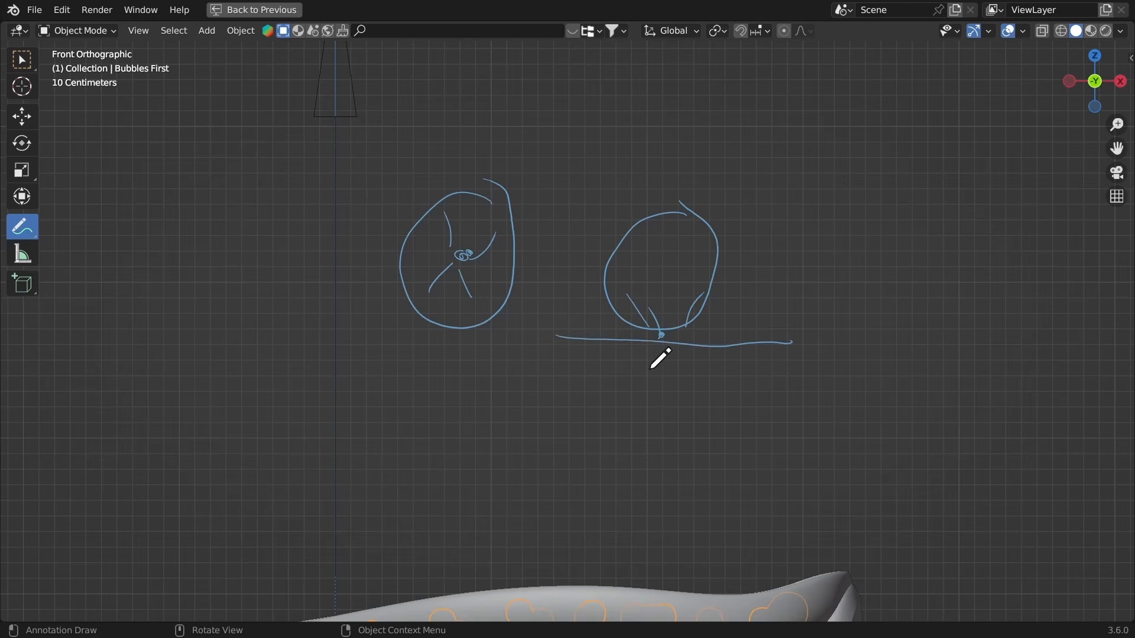
drag(657, 345, 816, 318)
drag(728, 355, 545, 340)
drag(539, 345, 604, 343)
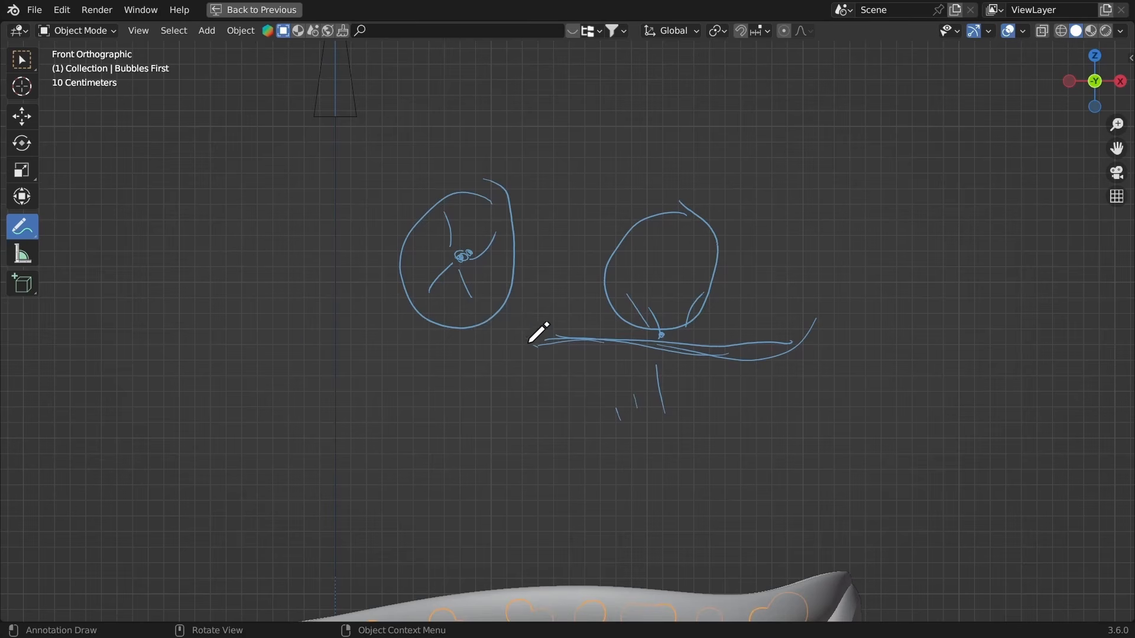
drag(531, 345, 305, 340)
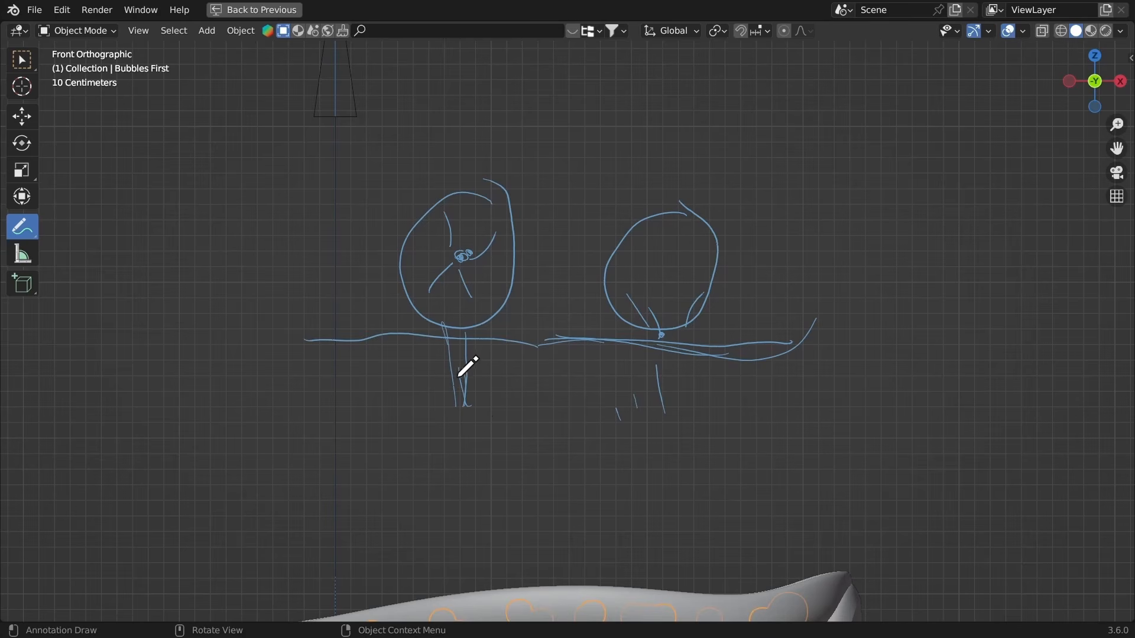
mouse_move(469, 286)
ctrl+mouse_down()
mouse_move(367, 271)
mouse_move(417, 346)
mouse_move(424, 319)
mouse_move(670, 346)
ctrl+mouse_up()
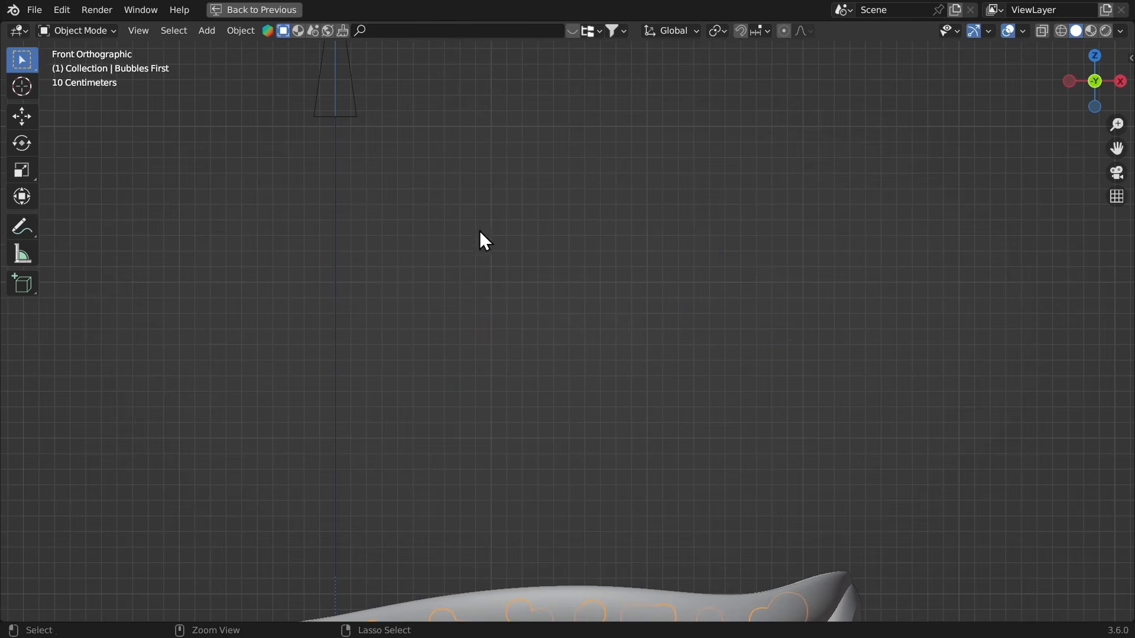
Step: Restore the full layout, enlarge the node editor and display the bubble sim node tree of Bubbles First
scroll(539, 361, down, 3)
middle_drag(540, 360, 522, 316)
key(ctrl+space)
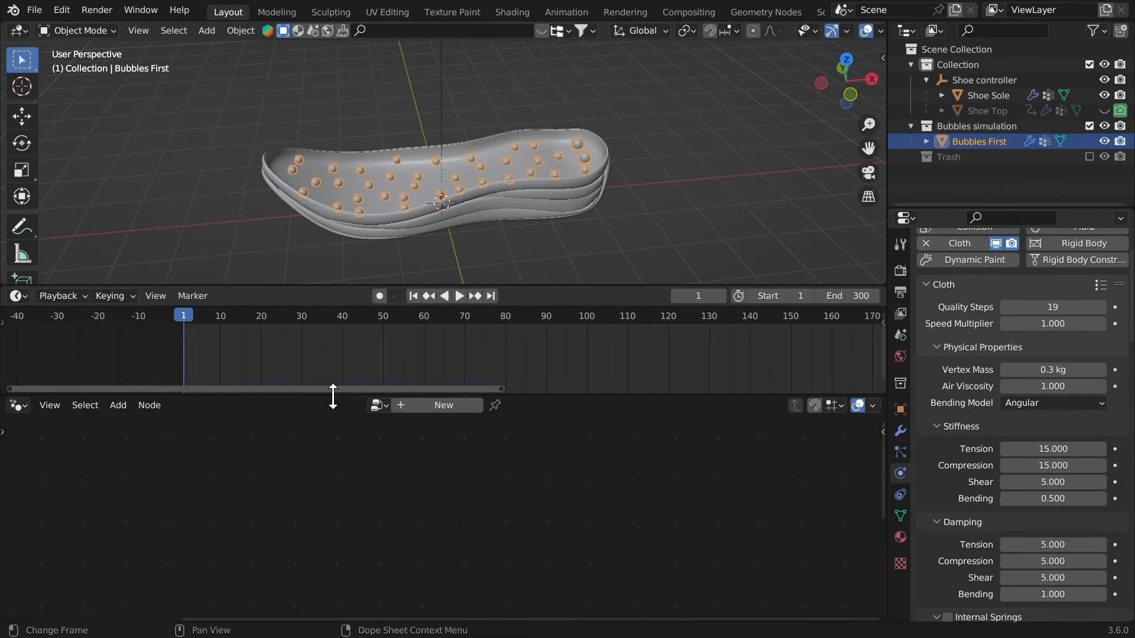
drag(331, 396, 327, 342)
click(896, 428)
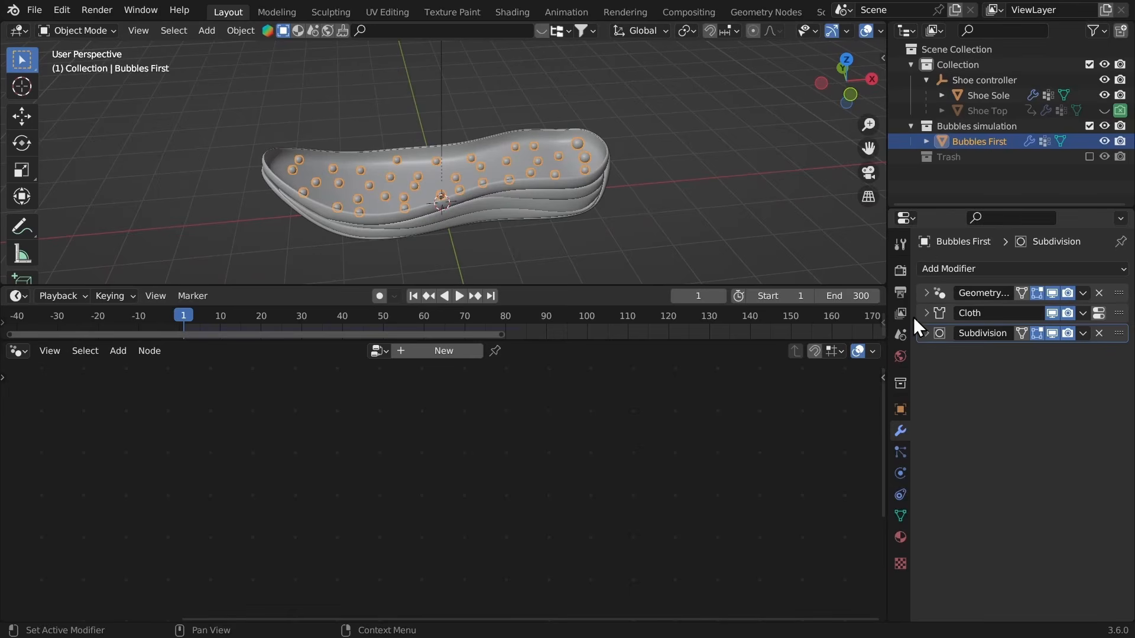
click(941, 292)
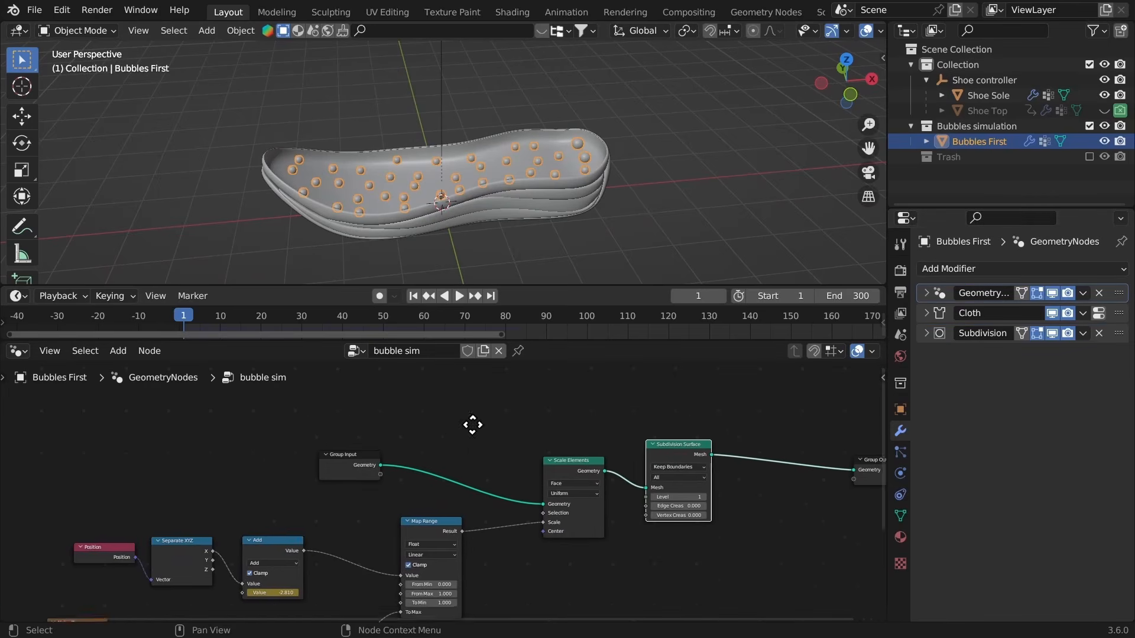
scroll(554, 532, up, 2)
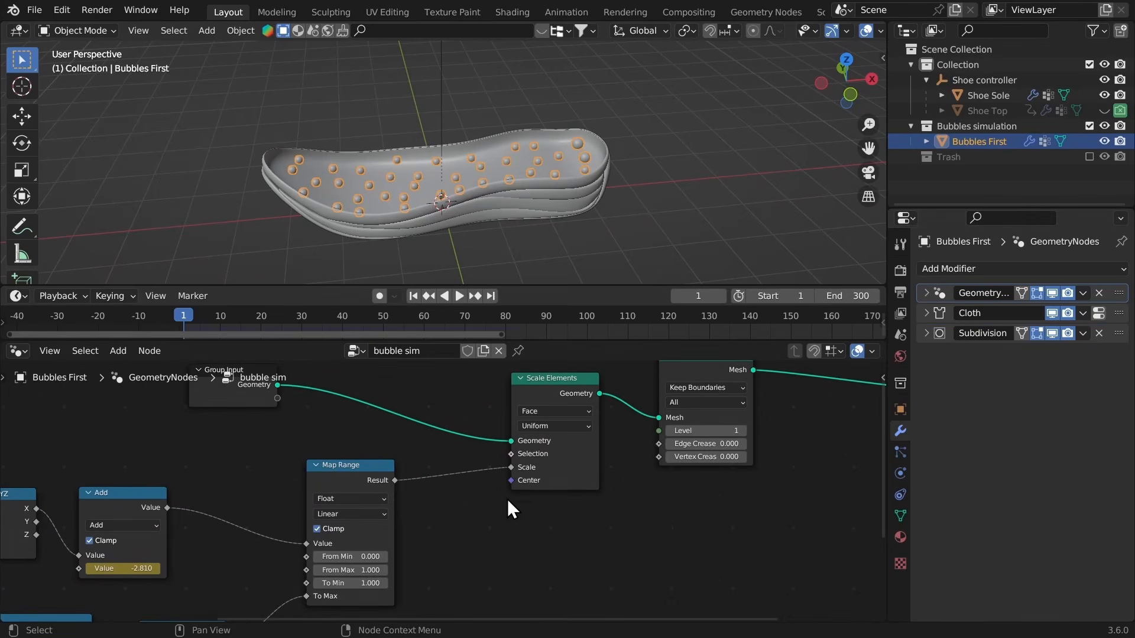
Step: Add a Position node, connect it to the Center input of Scale Elements and place it below the Map Range node
key(shift+a)
click(419, 353)
text(p)
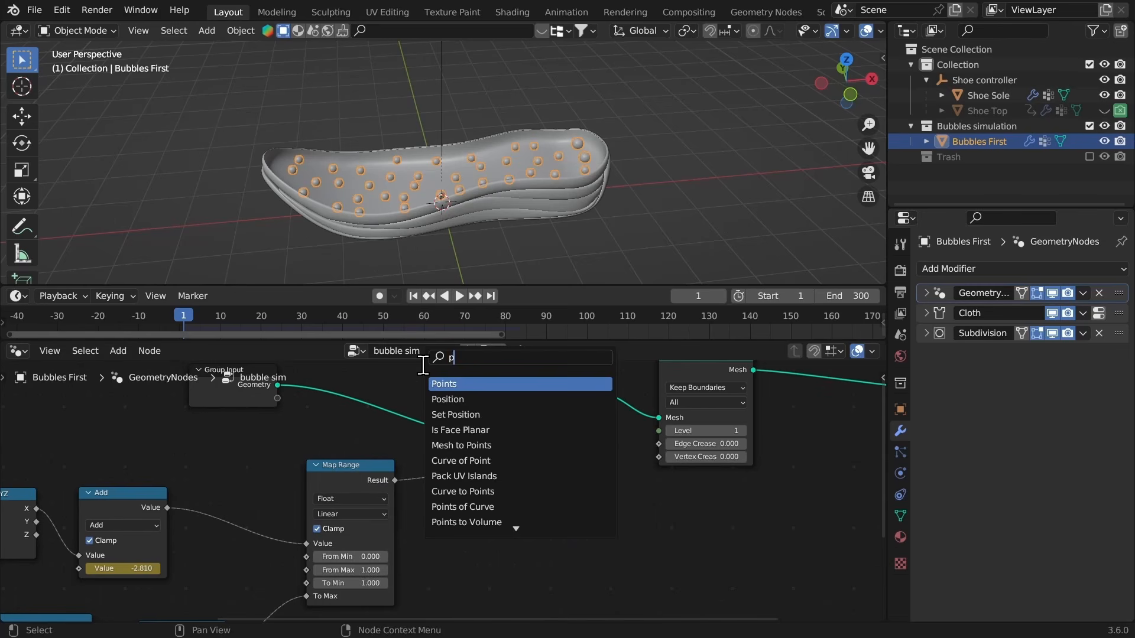
text(os)
click(441, 382)
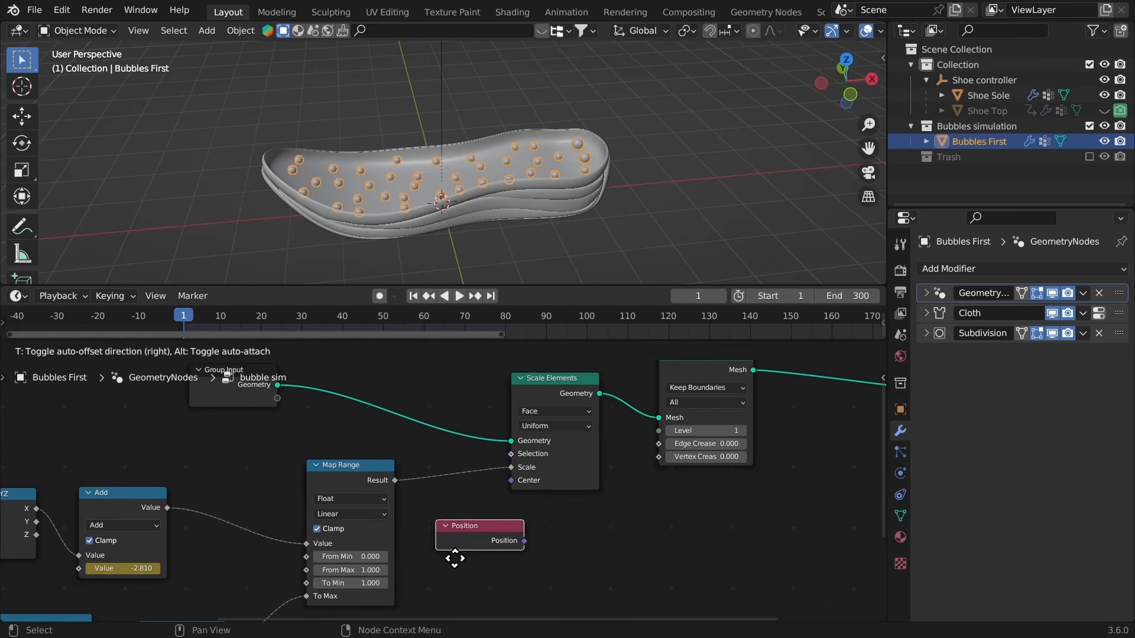
click(455, 557)
middle_drag(528, 493, 608, 483)
drag(572, 524, 591, 471)
middle_drag(585, 500, 669, 388)
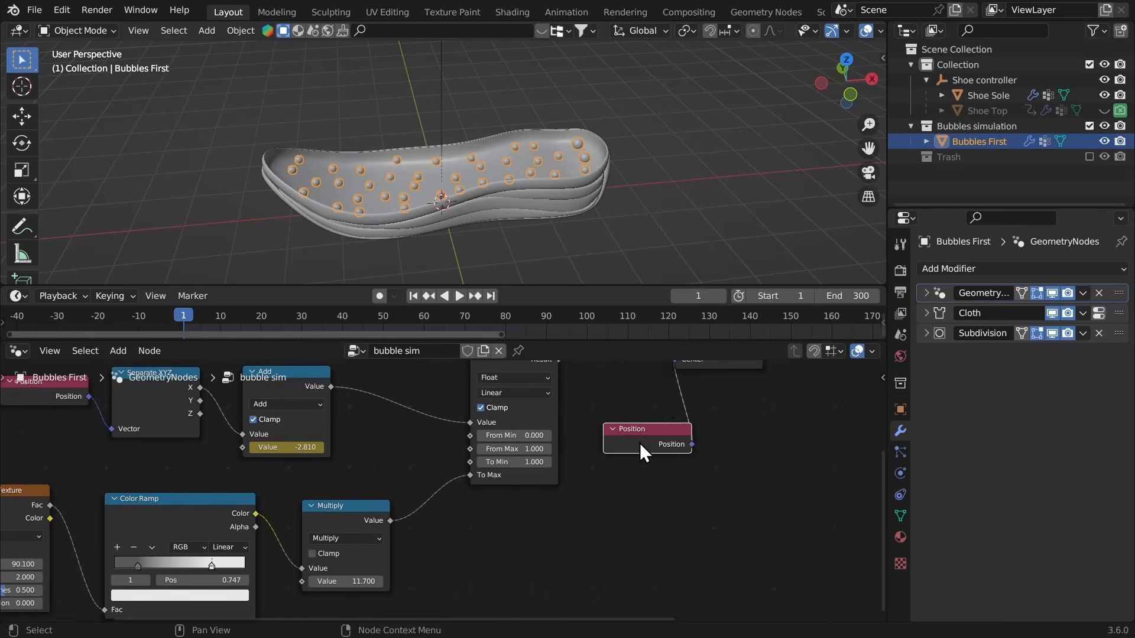
drag(650, 446, 528, 536)
scroll(499, 145, up, 4)
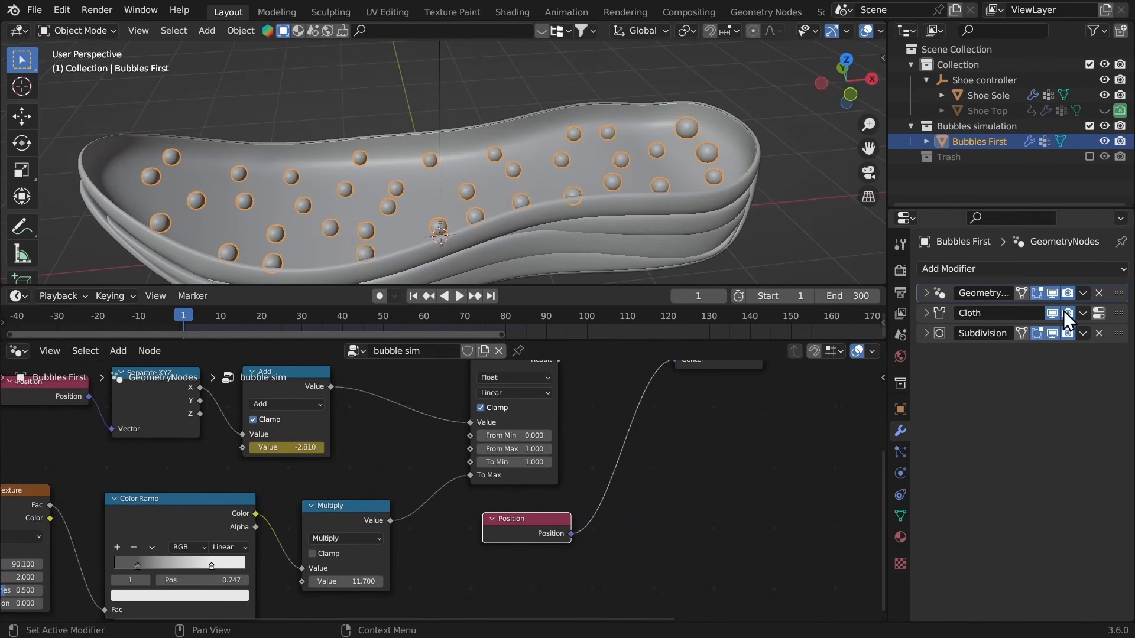
Step: Turn off the Cloth modifier's viewport display and insert a Vector Math Add node between the Position node and the Center input
click(1053, 312)
middle_drag(571, 483, 542, 501)
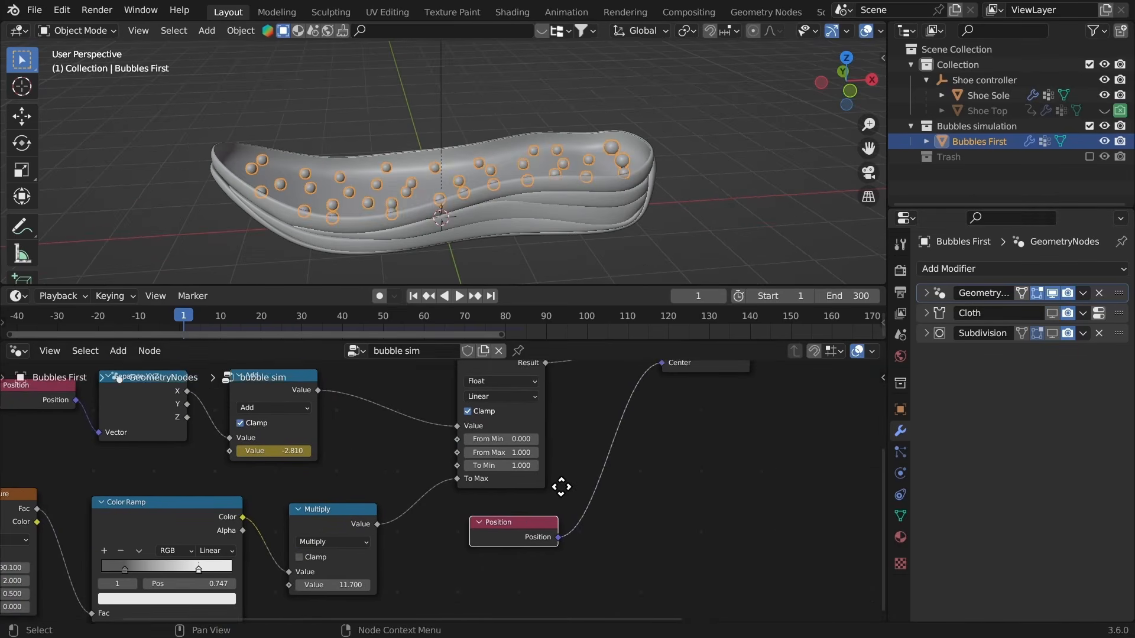
key(shift+a)
click(509, 347)
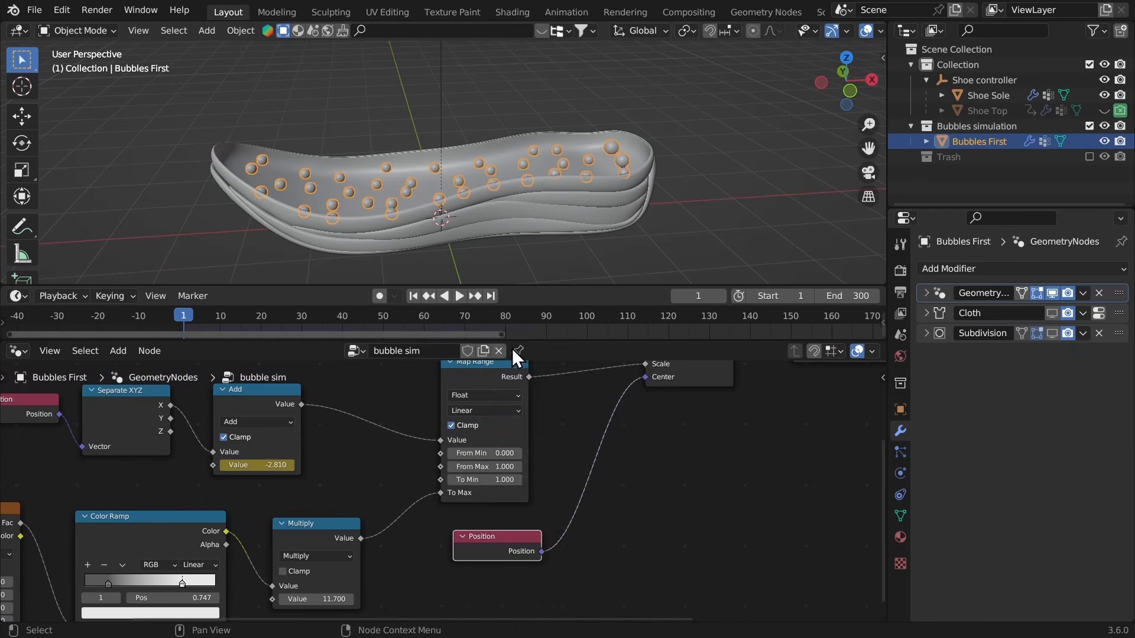
key(shift+a)
click(540, 352)
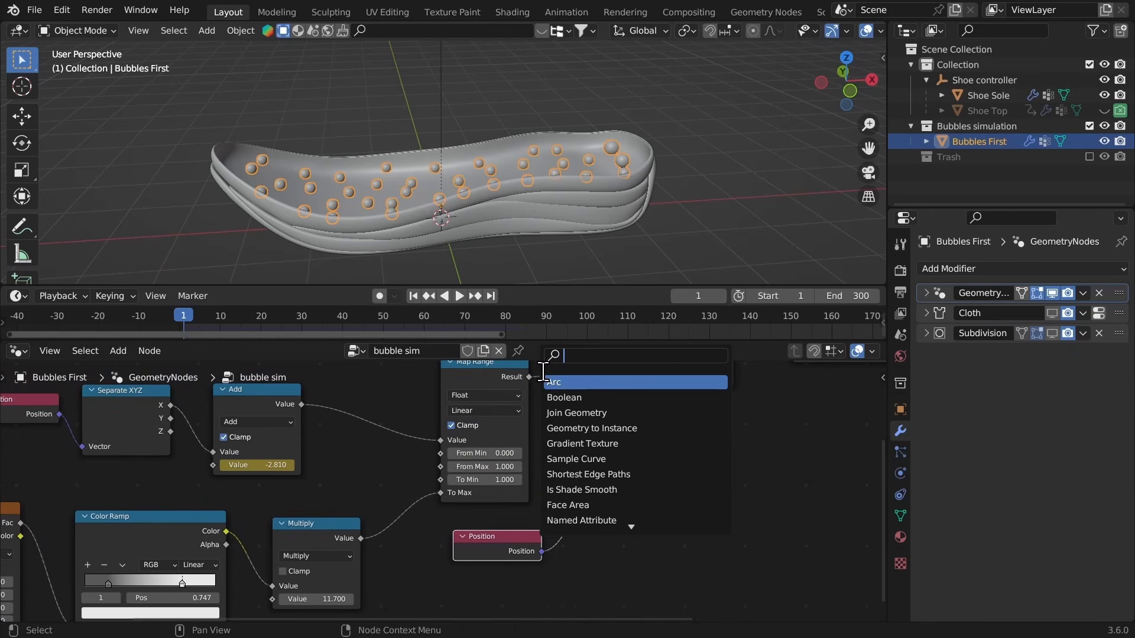
text(vm)
click(566, 384)
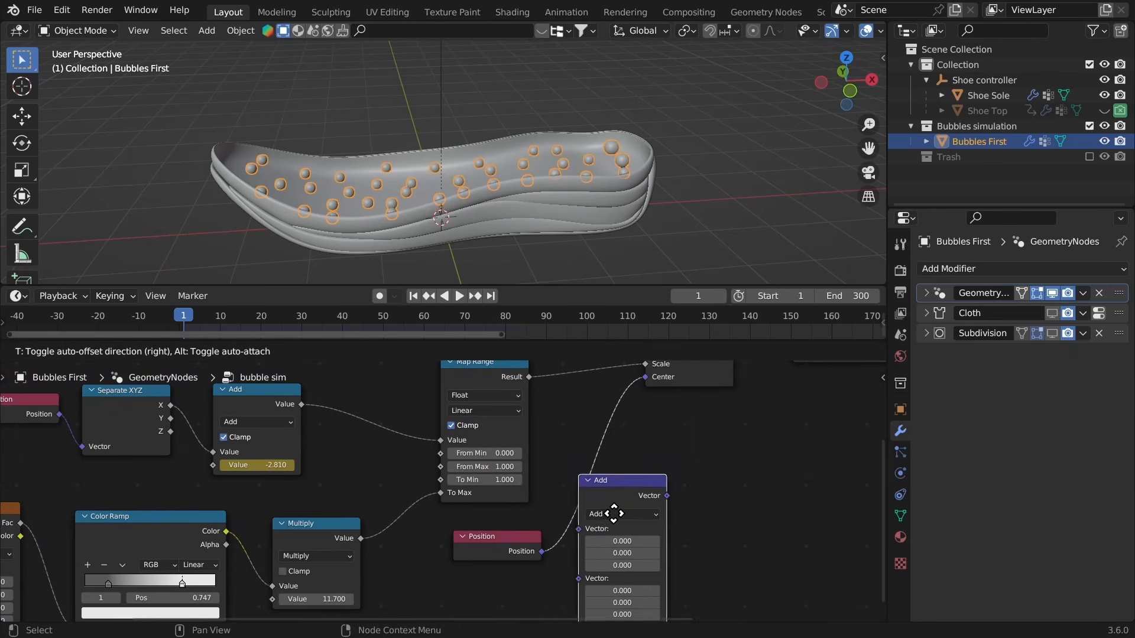
click(614, 500)
Step: Go to frame 17 and set the Z component of the new vector Add node to -0.090
middle_drag(615, 504, 543, 430)
ctrl+middle_drag(544, 430, 549, 397)
middle_drag(473, 240, 463, 199)
middle_drag(464, 199, 427, 217)
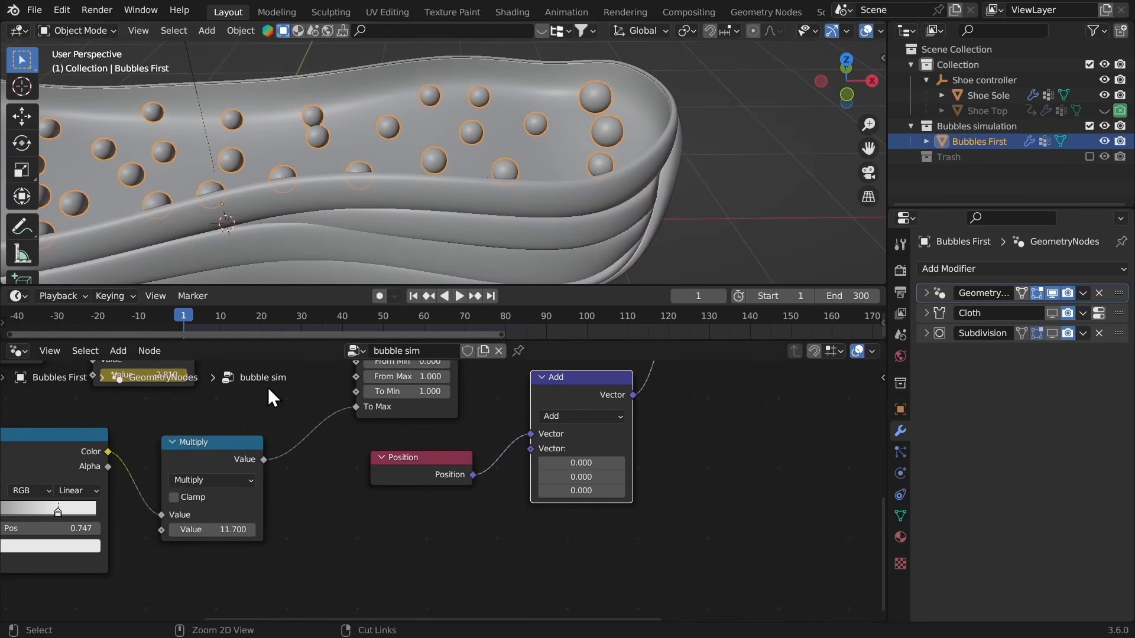
drag(201, 314, 249, 317)
middle_drag(438, 189, 553, 158)
ctrl+middle_drag(553, 158, 554, 117)
middle_drag(555, 117, 449, 212)
middle_drag(563, 492, 588, 440)
drag(558, 524, 552, 532)
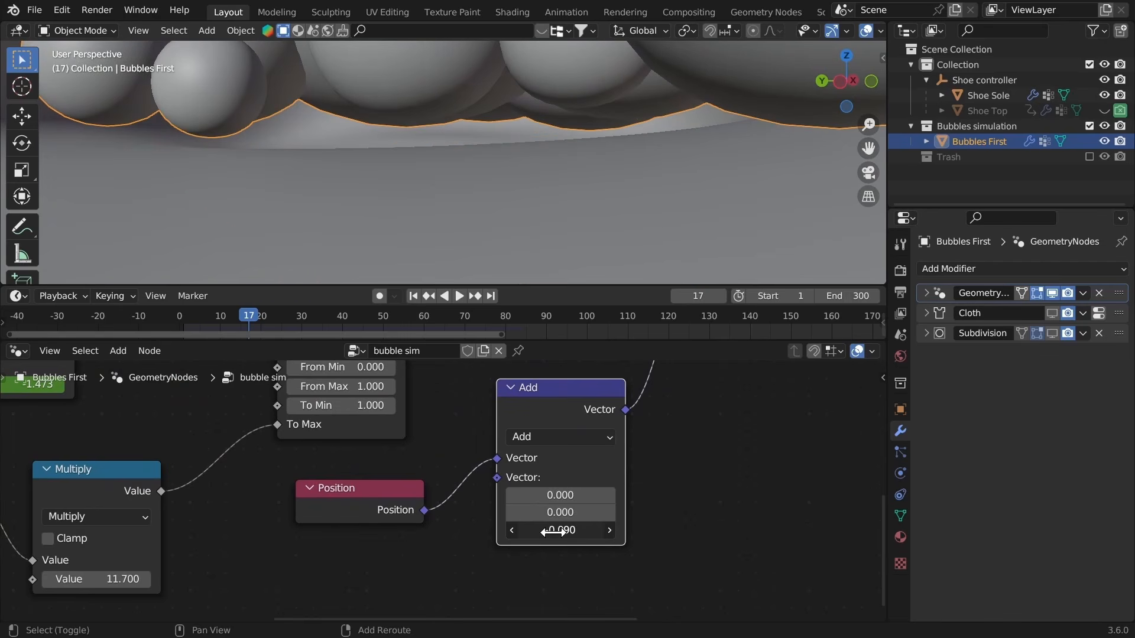
scroll(458, 139, down, 8)
middle_drag(461, 164, 462, 217)
scroll(436, 181, down, 4)
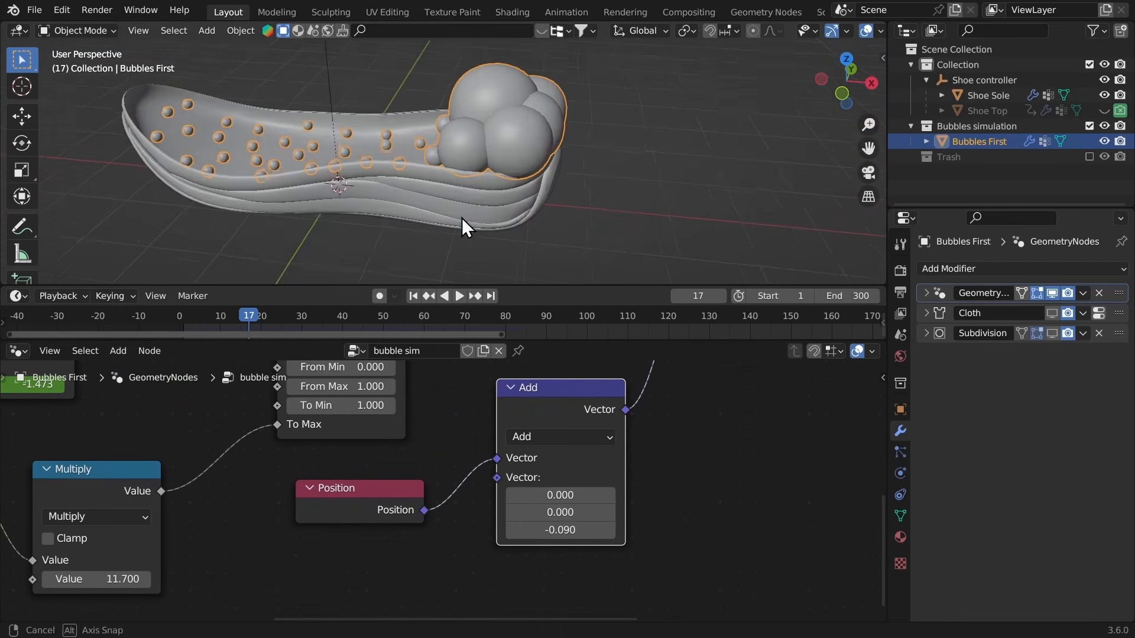
scroll(476, 207, down, 2)
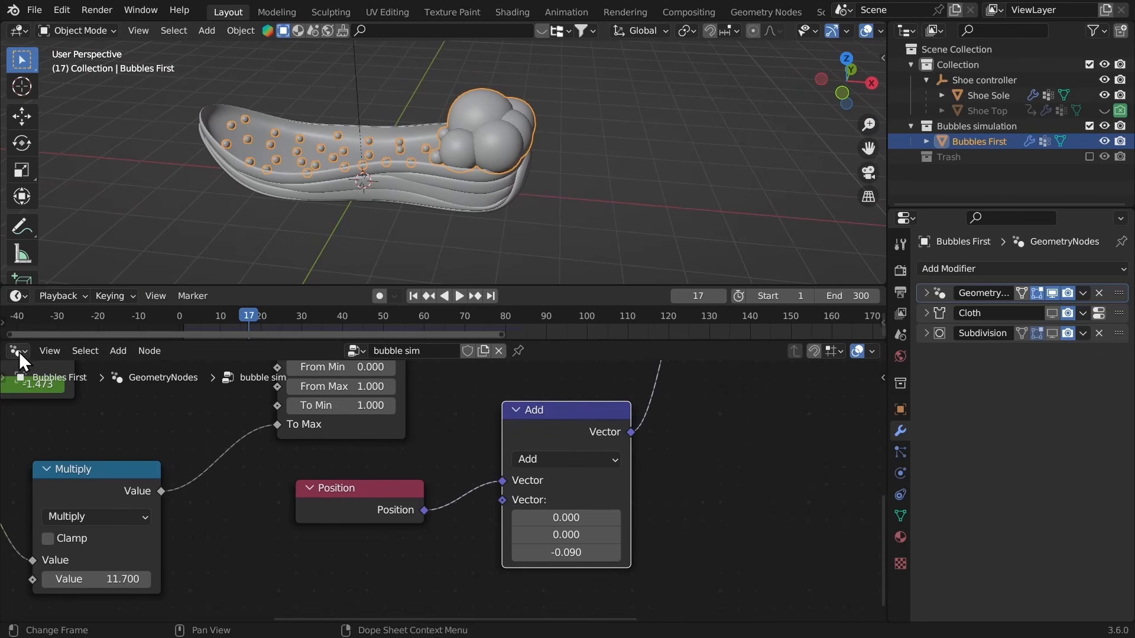
Step: Enlarge the timeline area downward and save the file
drag(225, 338, 250, 459)
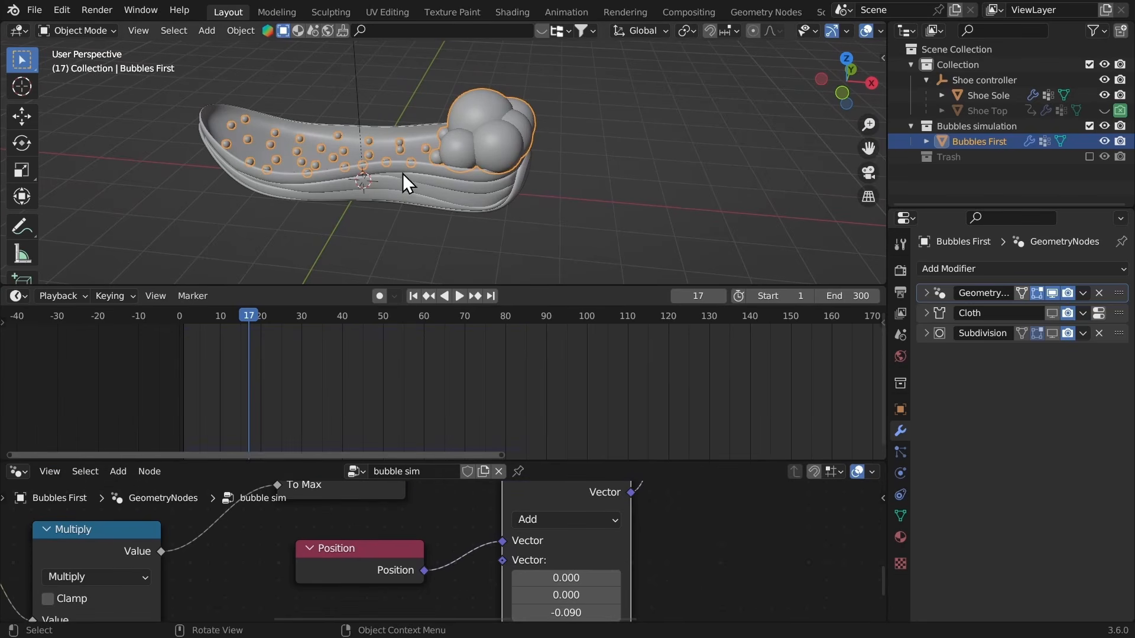
ctrl+middle_drag(655, 210, 707, 215)
key(ctrl+s)
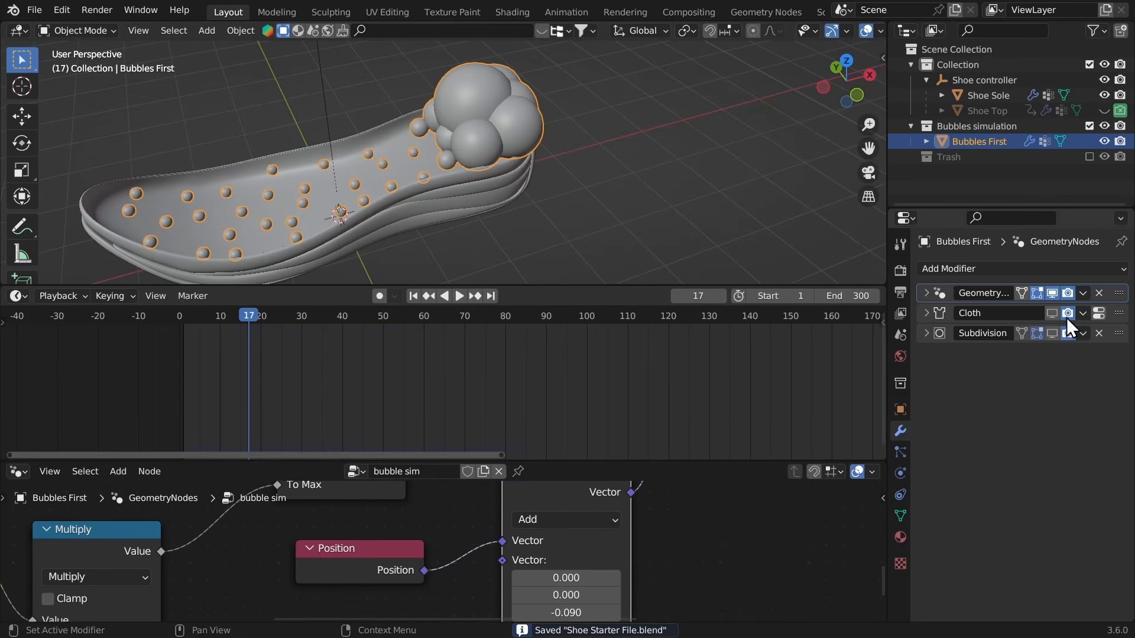
Step: Turn the Cloth modifier's viewport display back on, return to frame 1 and bake the cloth simulation
click(1051, 312)
click(414, 297)
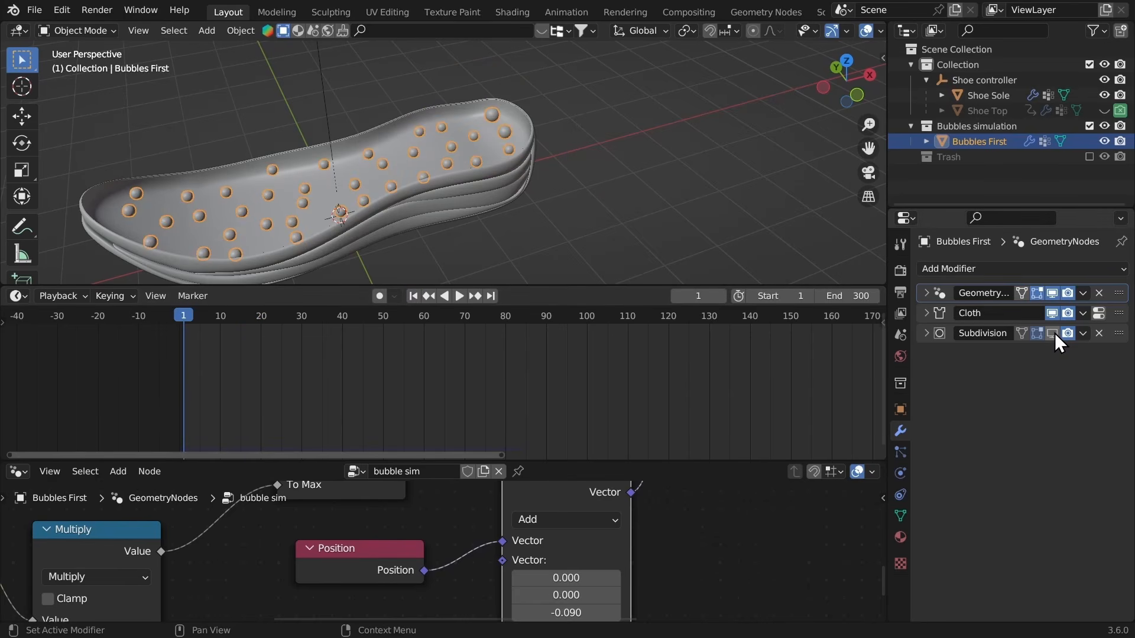
click(899, 472)
scroll(951, 487, down, 9)
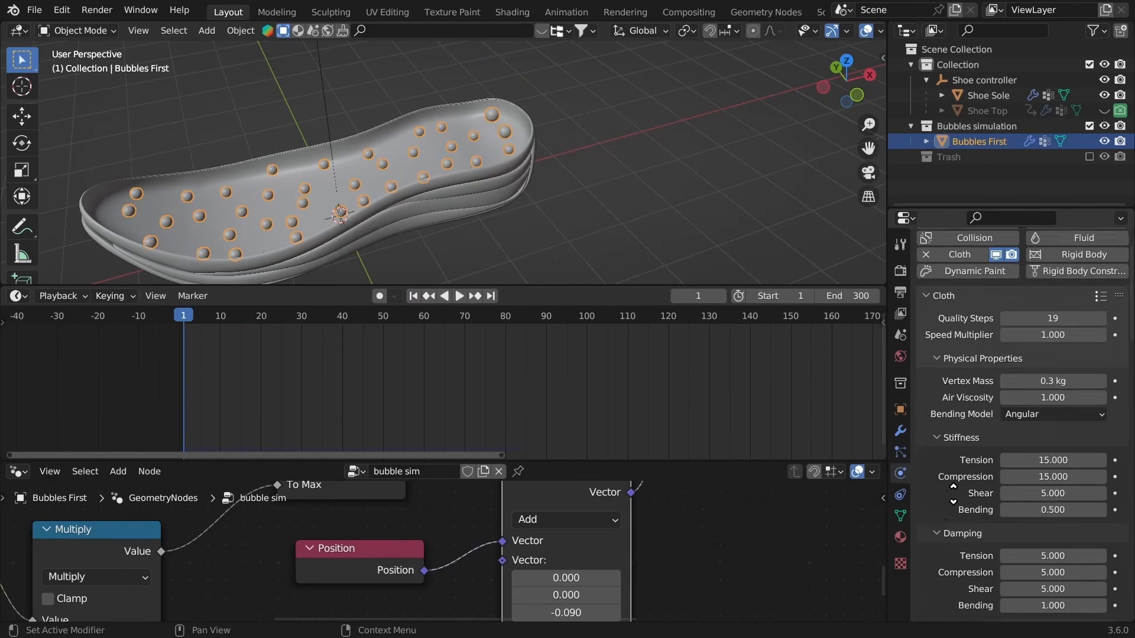
scroll(960, 447, up, 4)
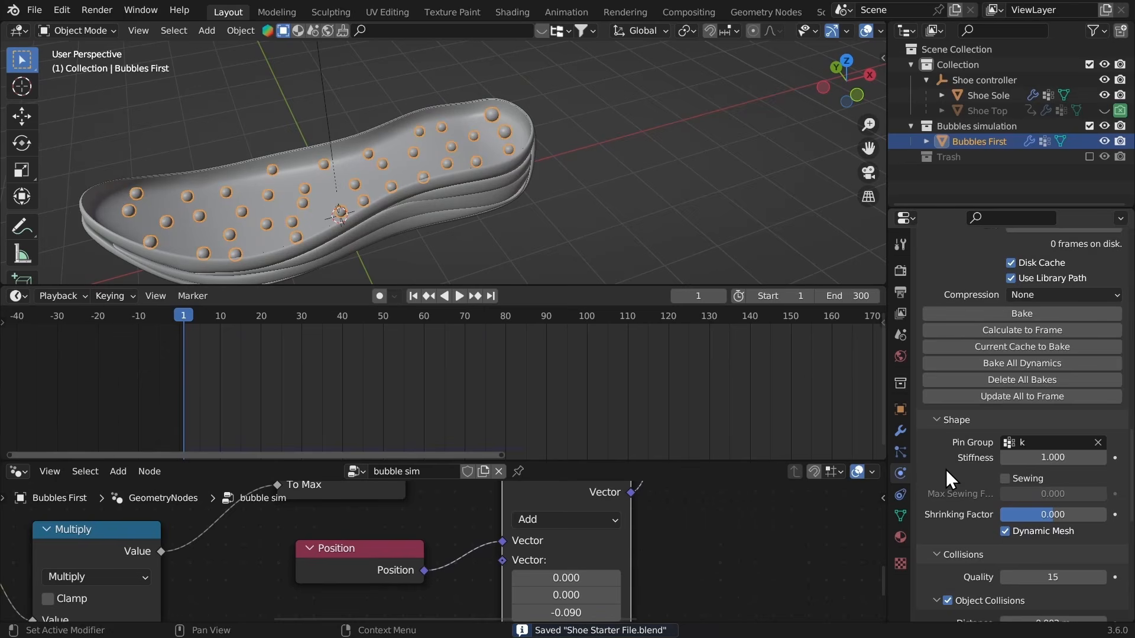
scroll(946, 470, up, 3)
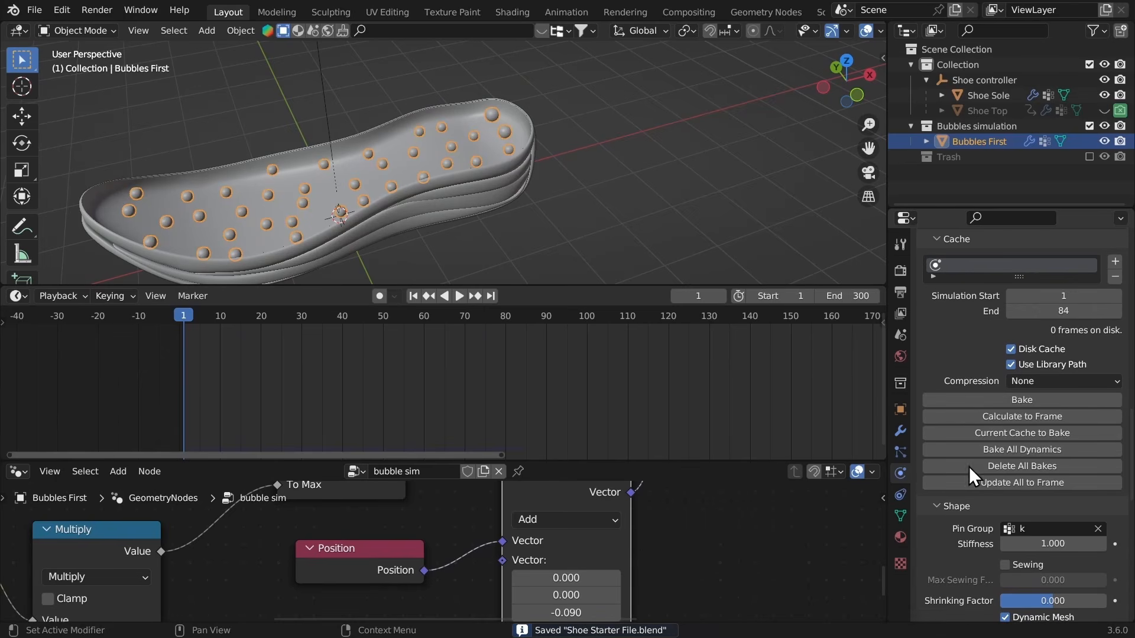
click(960, 399)
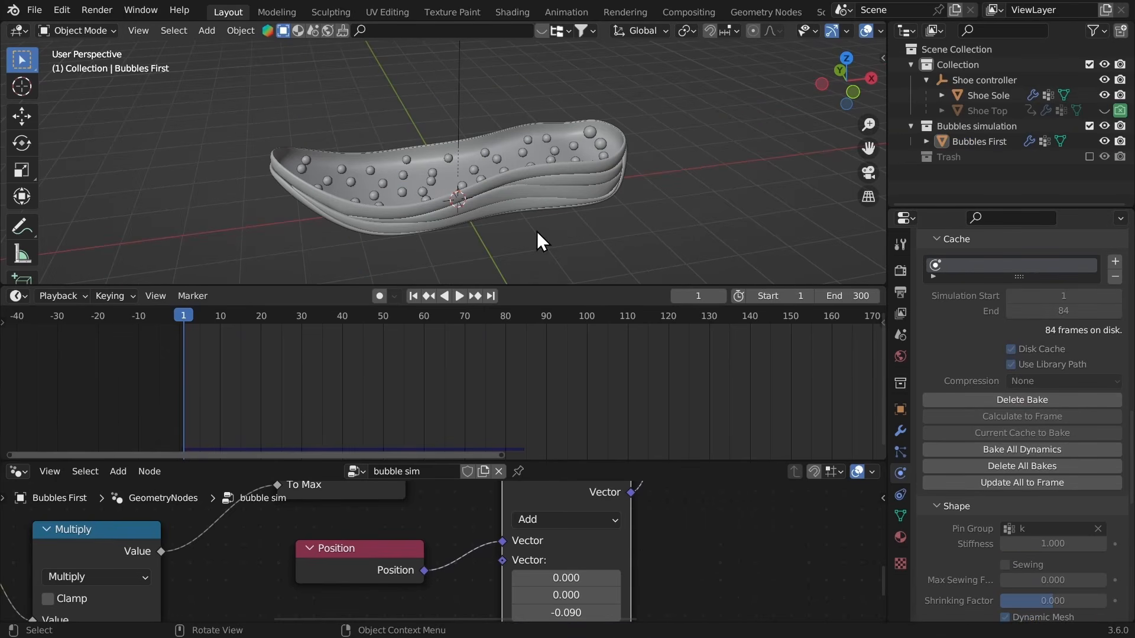
Step: Play the baked bubble simulation in a maximized 3D viewport, examining the bubbles from another angle
key(ctrl+space)
mouse_move(576, 231)
middle_down()
mouse_move(589, 249)
mouse_move(578, 236)
middle_up()
scroll(580, 251, up, 2)
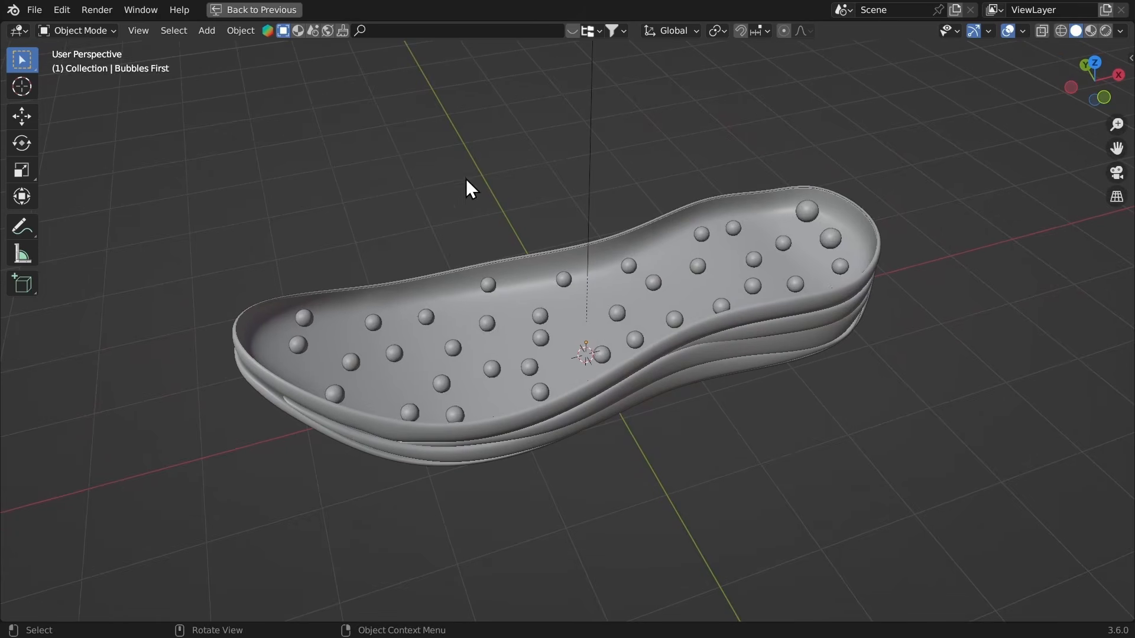
key(space)
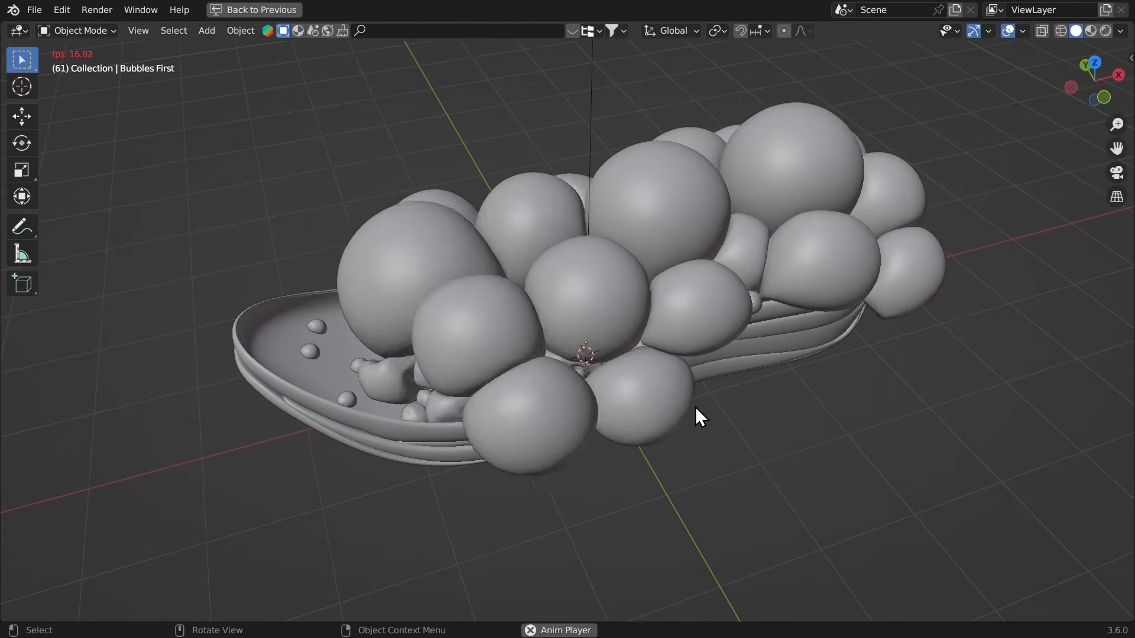
key(space)
middle_drag(608, 372, 718, 352)
key(space)
key(space)
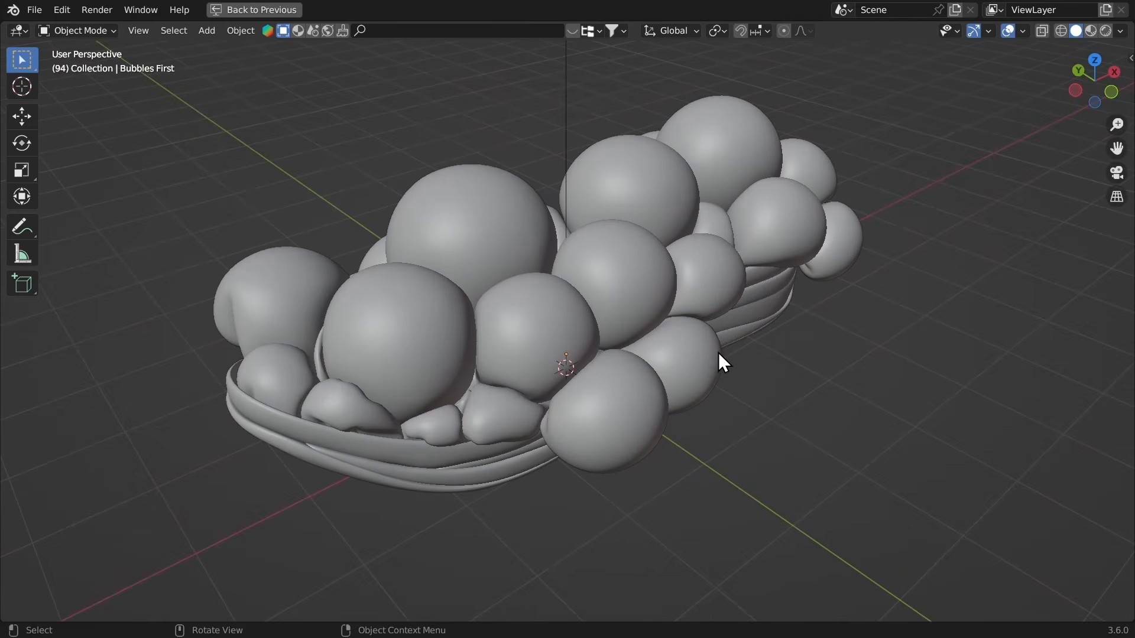
key(ctrl+space)
Step: Enlarge the node editor around the Multiply node after the Color Ramp and replay the simulation from a low side view
scroll(566, 548, down, 5)
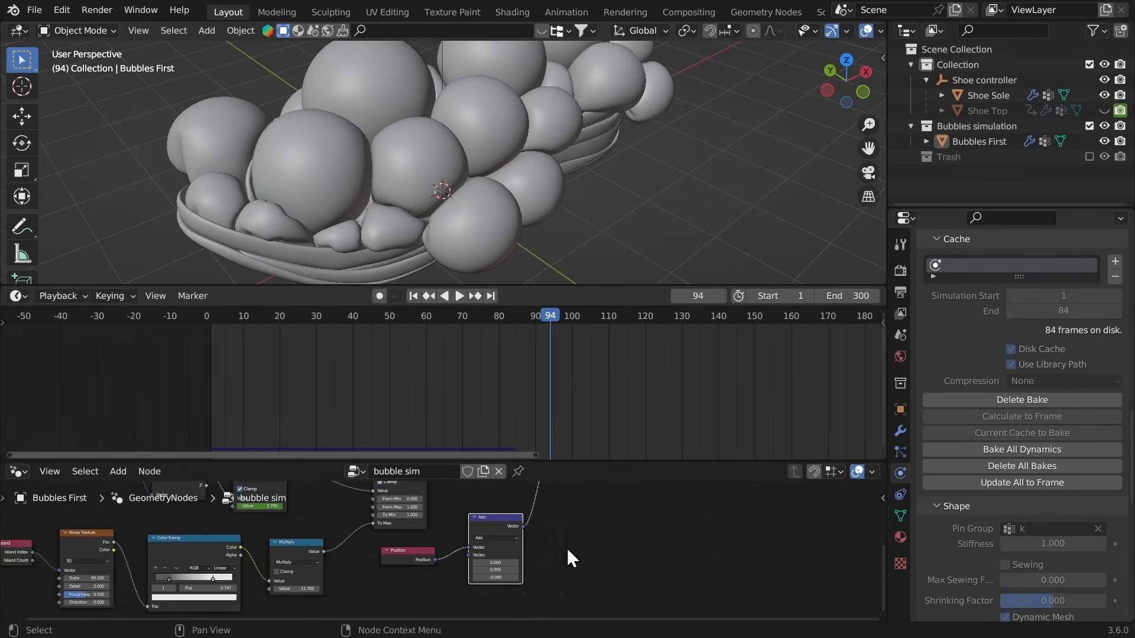
middle_drag(566, 548, 618, 549)
scroll(627, 583, down, 3)
click(627, 582)
middle_drag(539, 527, 584, 544)
scroll(541, 532, up, 3)
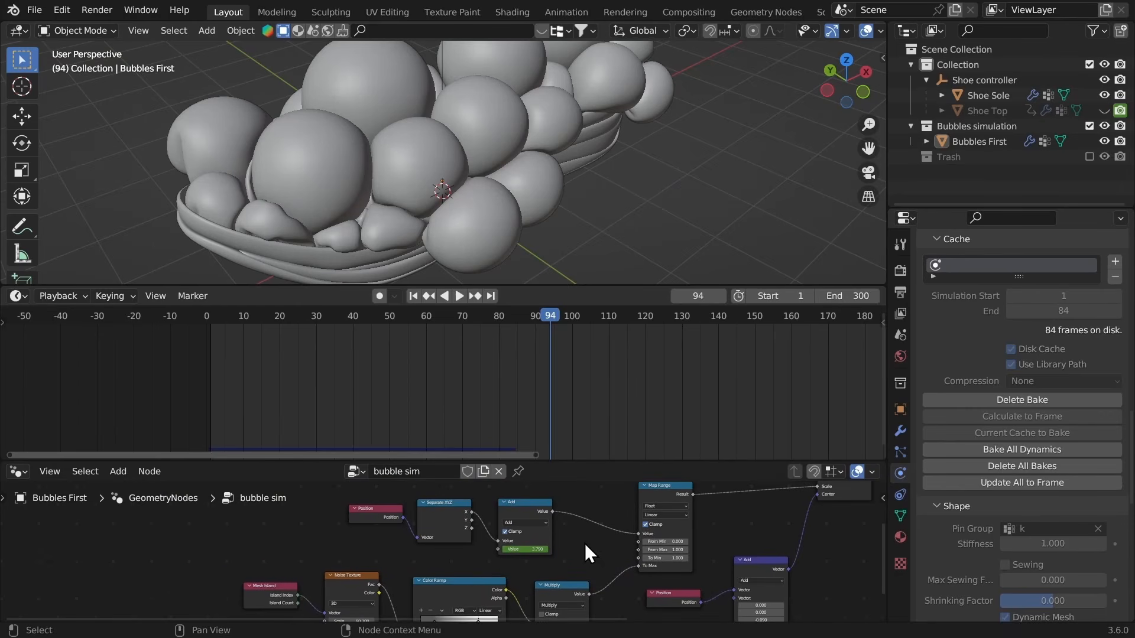
drag(618, 462, 616, 403)
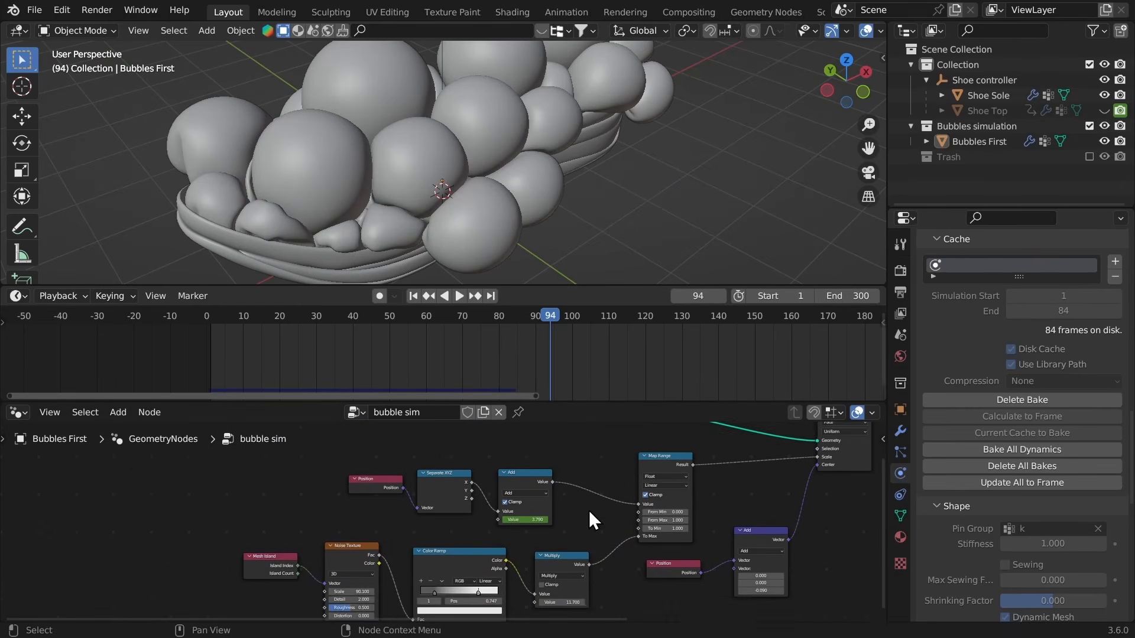
scroll(589, 509, up, 4)
drag(563, 482, 575, 478)
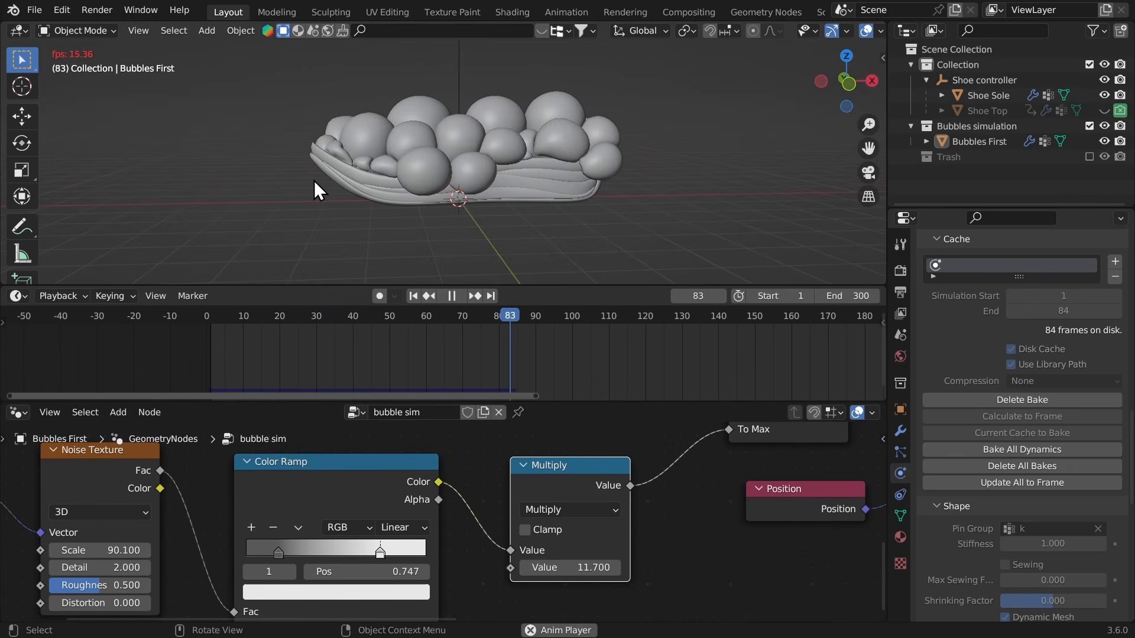
key(space)
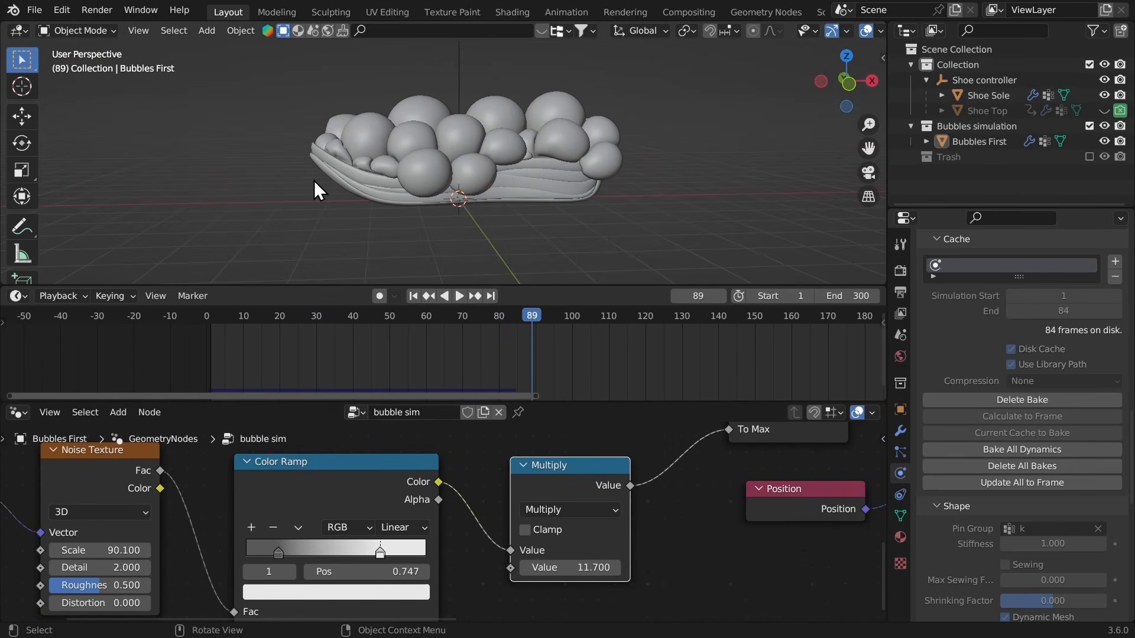
Step: Select the Add node after Separate XYZ and the bubbles, and move the end keyframe of its animated value to frame 68
middle_drag(495, 445, 551, 620)
mouse_move(526, 475)
mouse_down()
mouse_move(550, 460)
mouse_move(539, 466)
mouse_up()
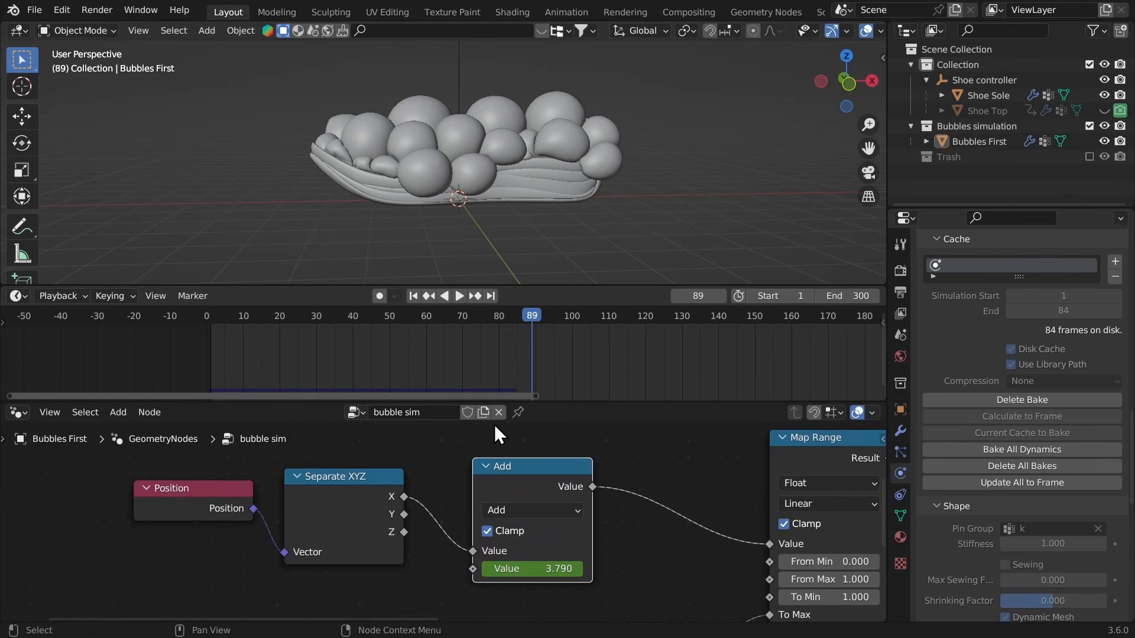
click(416, 98)
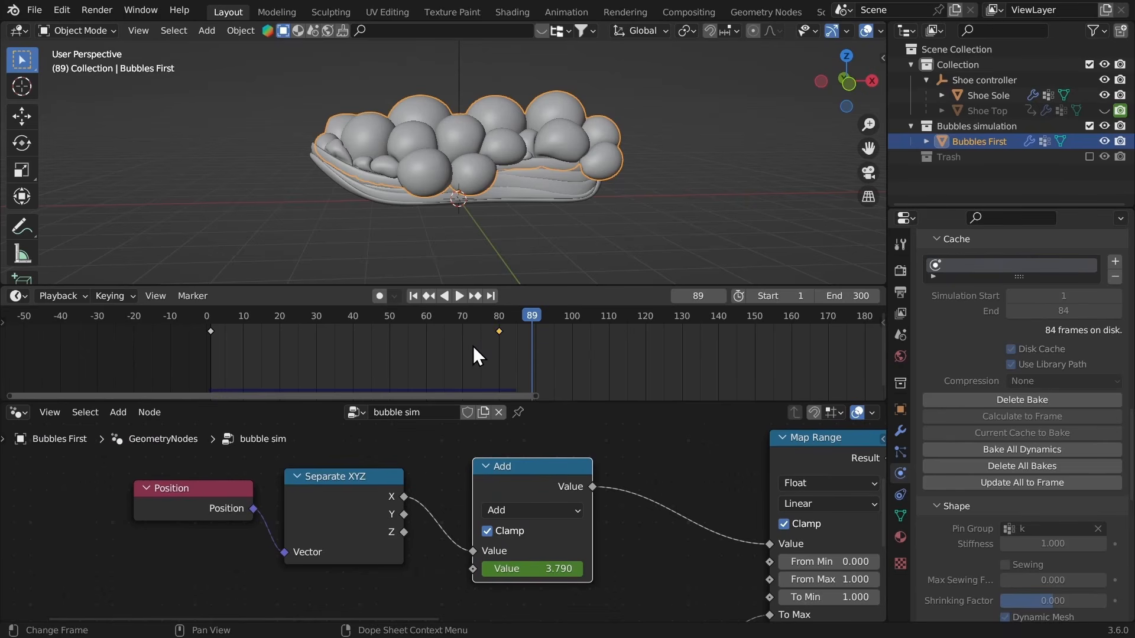
key(g)
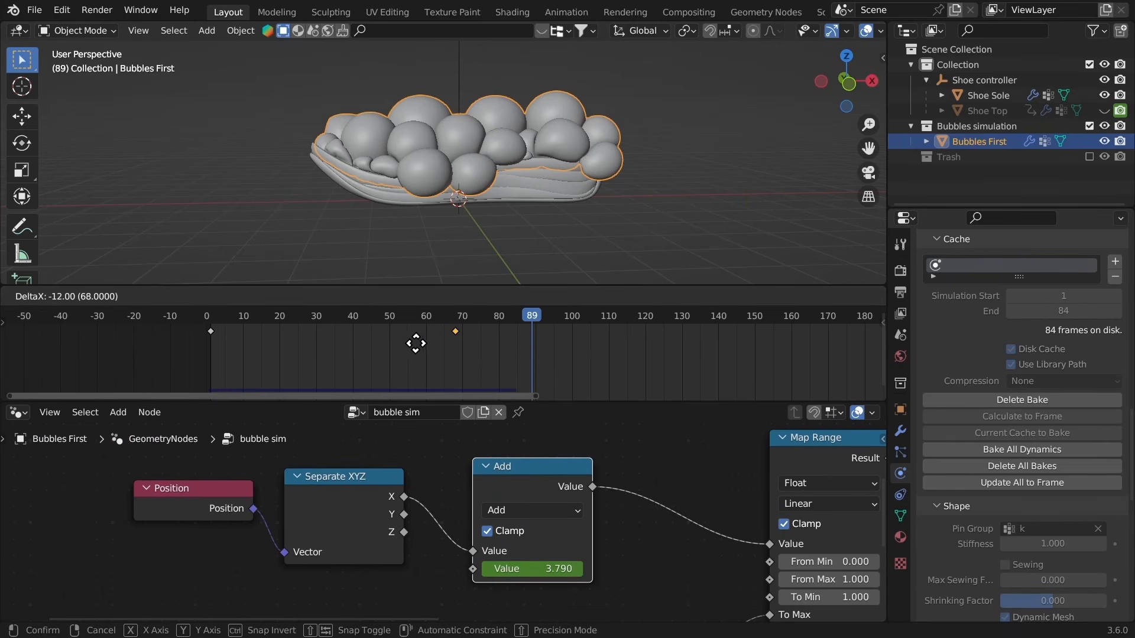
click(416, 343)
Step: Play the bubble simulation from the beginning up to frame 46
middle_drag(352, 181, 363, 152)
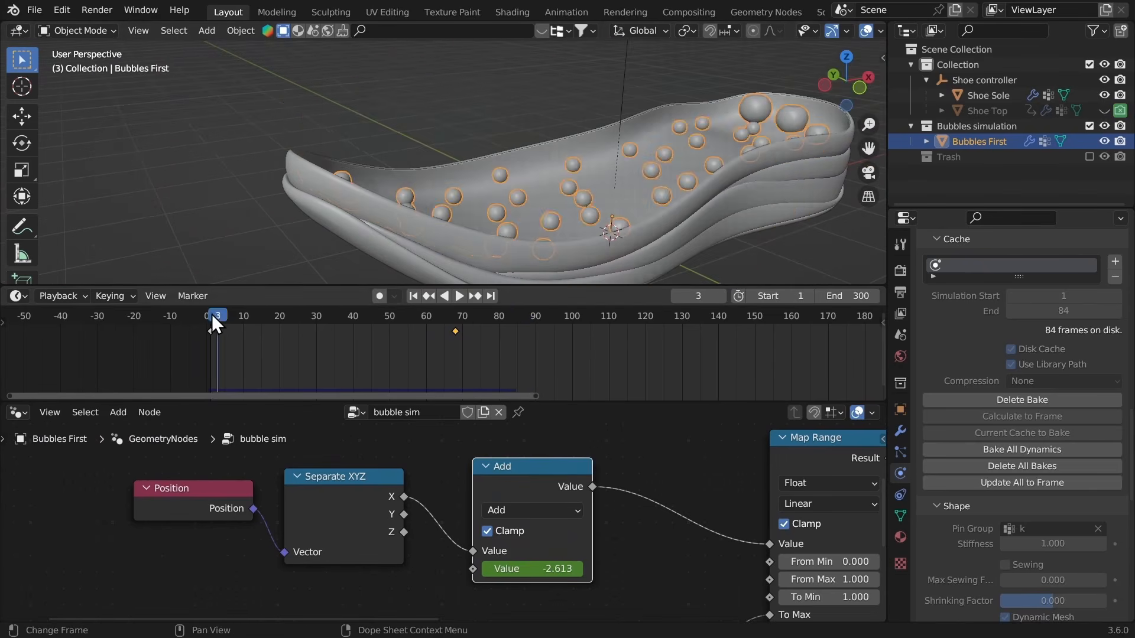
key(space)
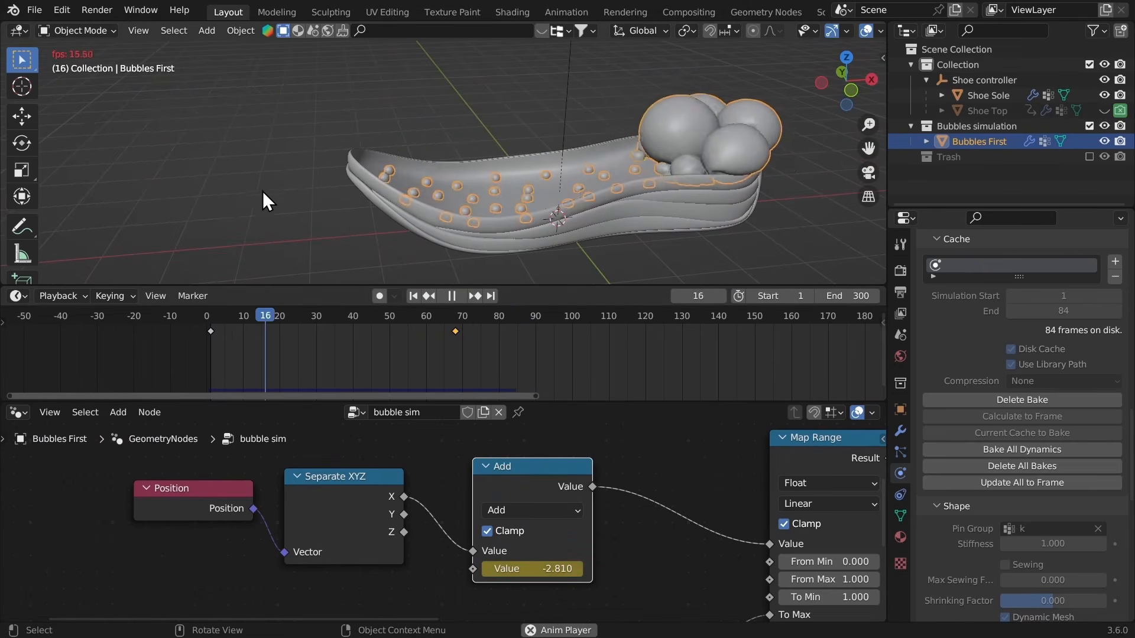
click(291, 186)
key(space)
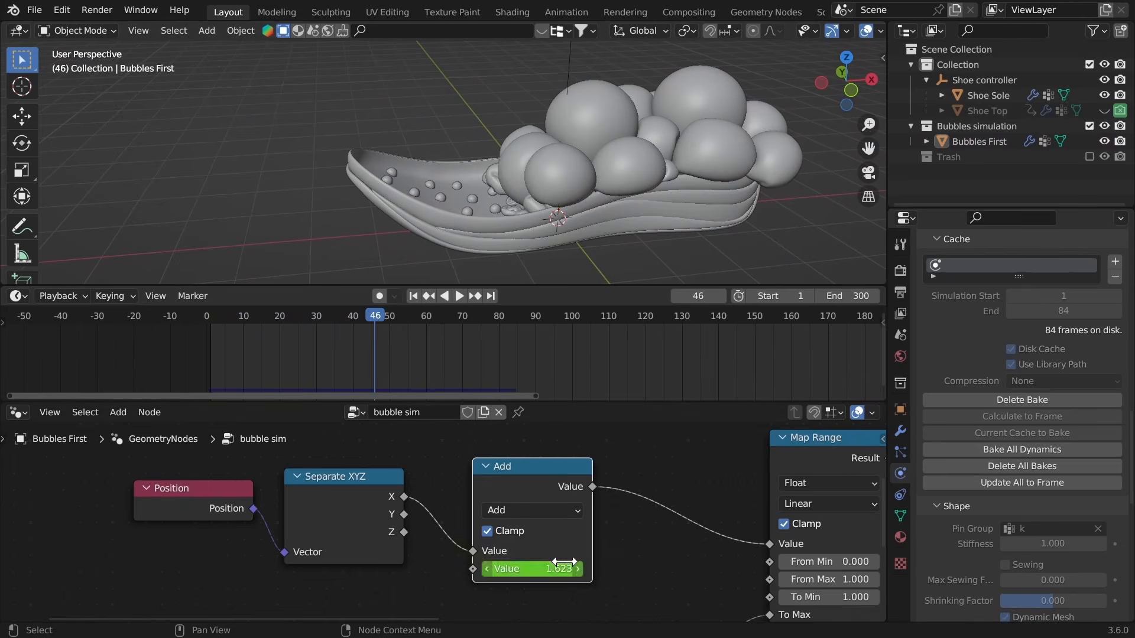
Step: Set the value of the Multiply node after the Color Ramp to 11.5 and save the file
middle_drag(561, 570, 474, 481)
double_click(517, 539)
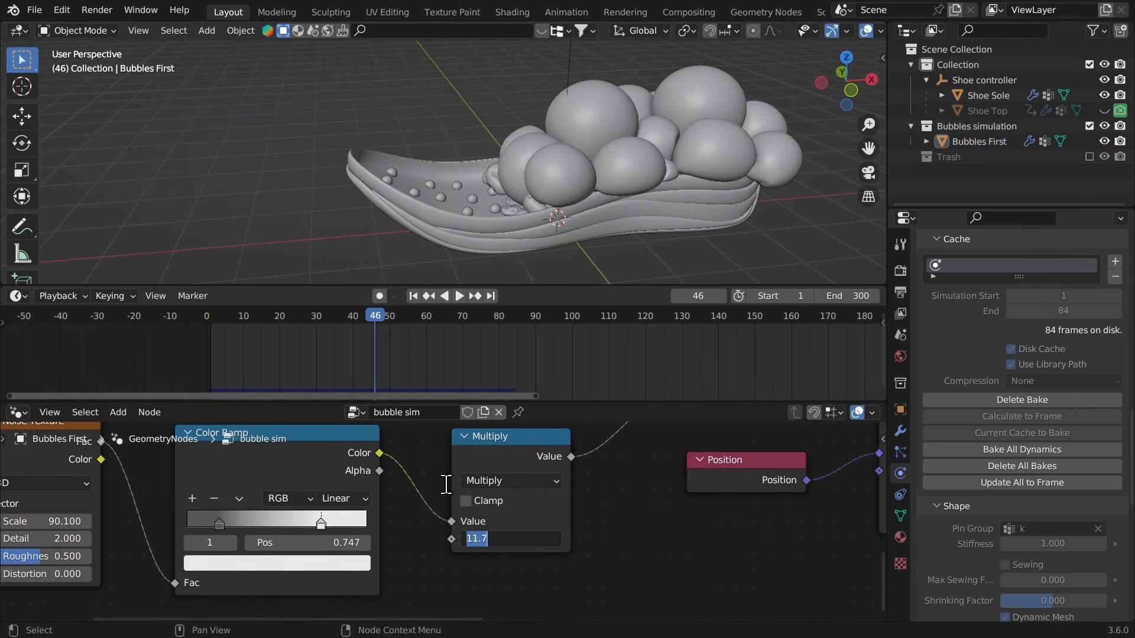
text(11.5)
key(Return)
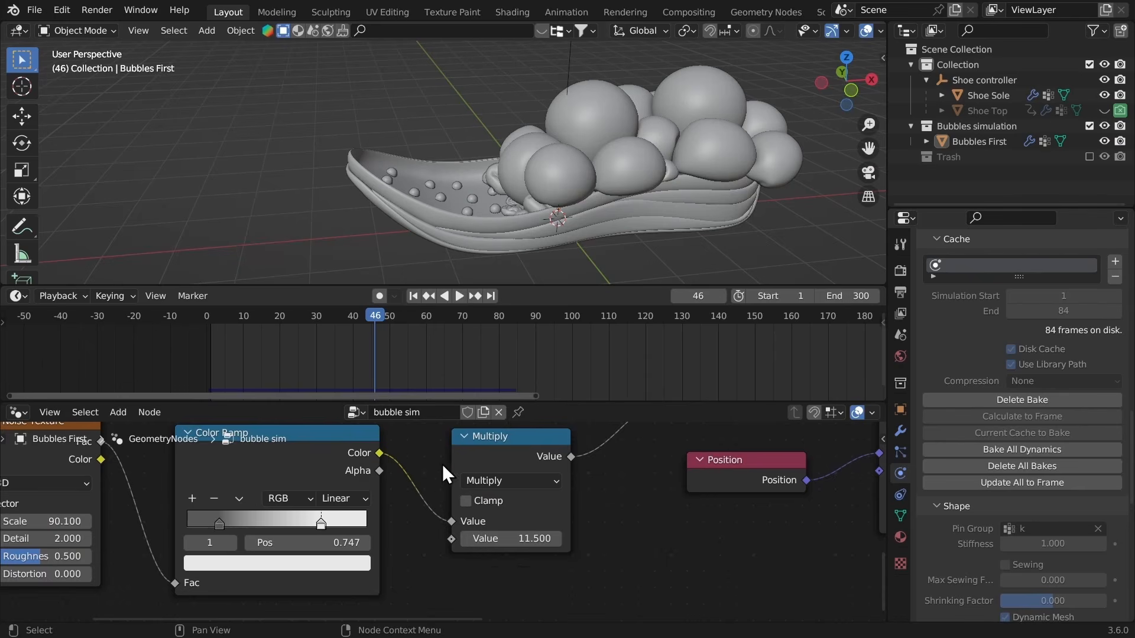
key(ctrl+s)
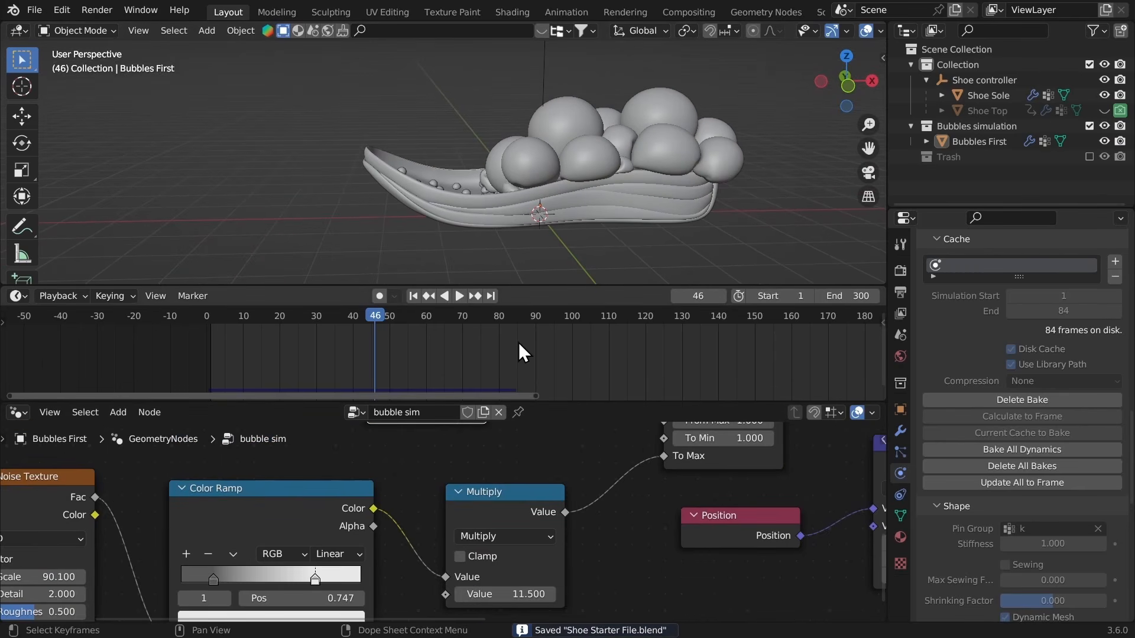
Step: Play the simulation to frame 60 and examine the bubbles up close and from above
key(space)
scroll(567, 508, down, 4)
key(space)
scroll(619, 163, up, 6)
shift+middle_drag(620, 163, 483, 182)
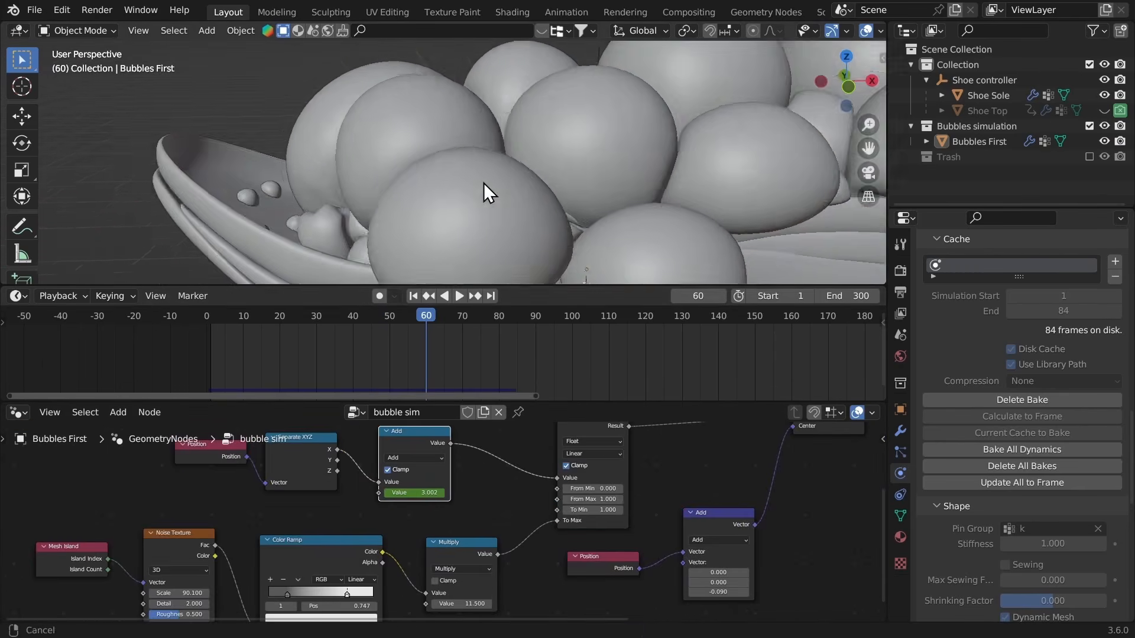
scroll(590, 169, down, 6)
middle_drag(591, 170, 622, 243)
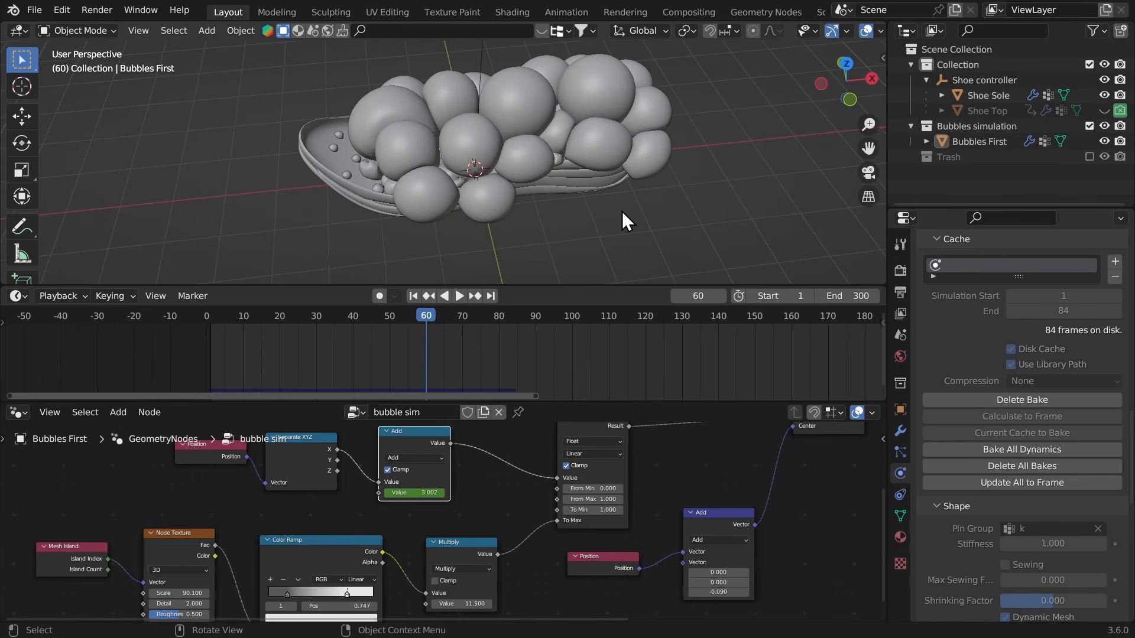
Step: Delete the existing bake of the bubbles' cloth simulation
middle_drag(622, 211, 594, 93)
click(958, 400)
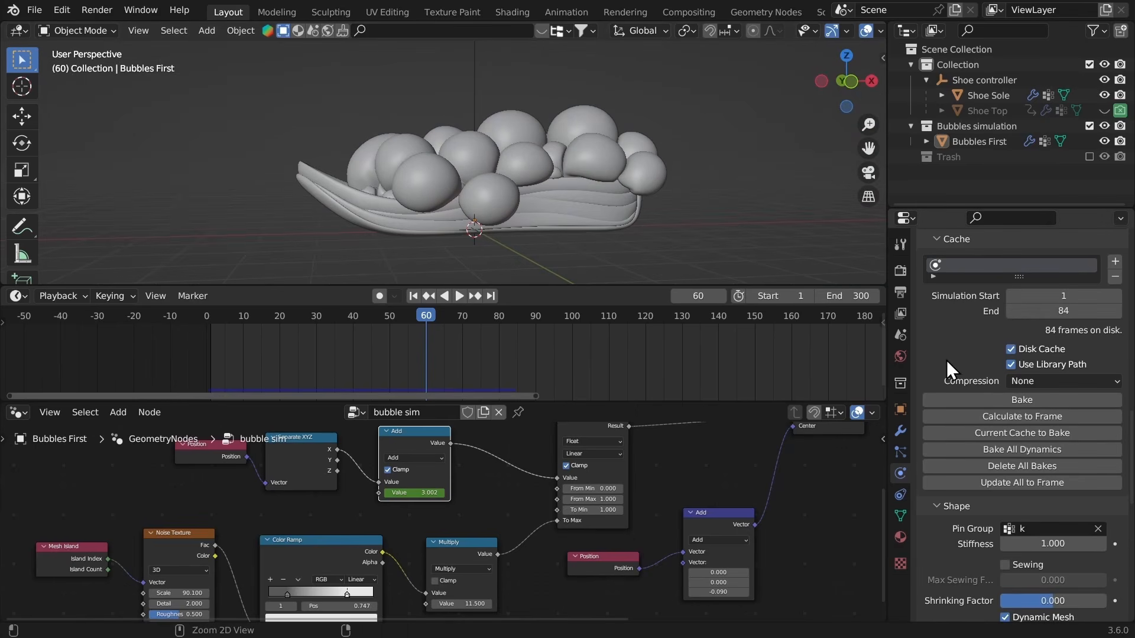
Step: Save the file and bake the bubbles' cloth simulation
key(ctrl+s)
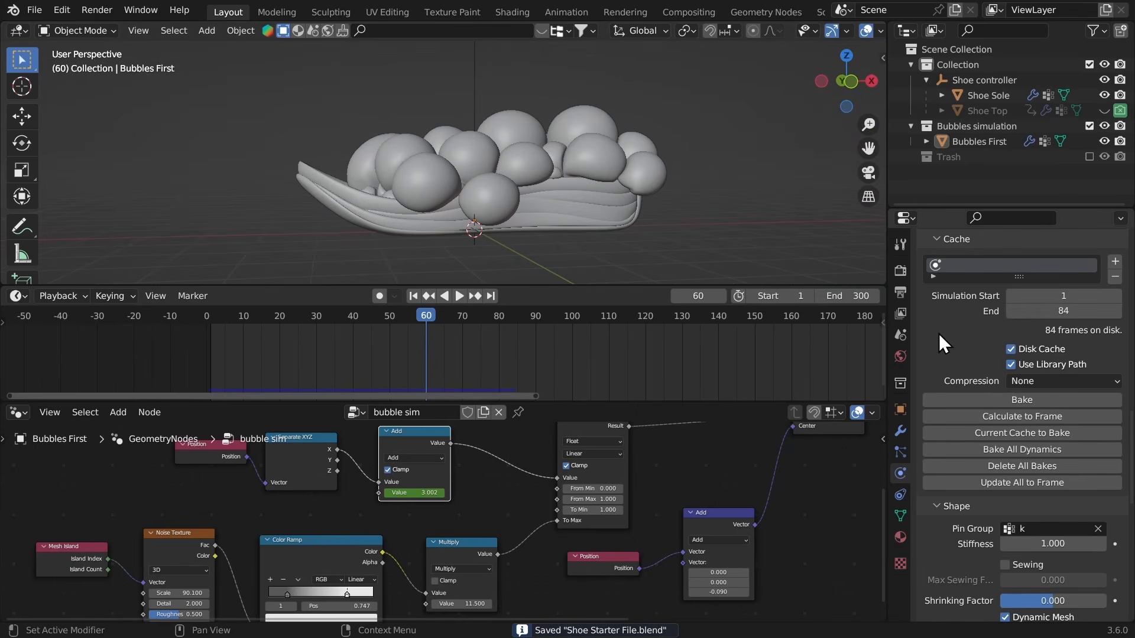
click(959, 399)
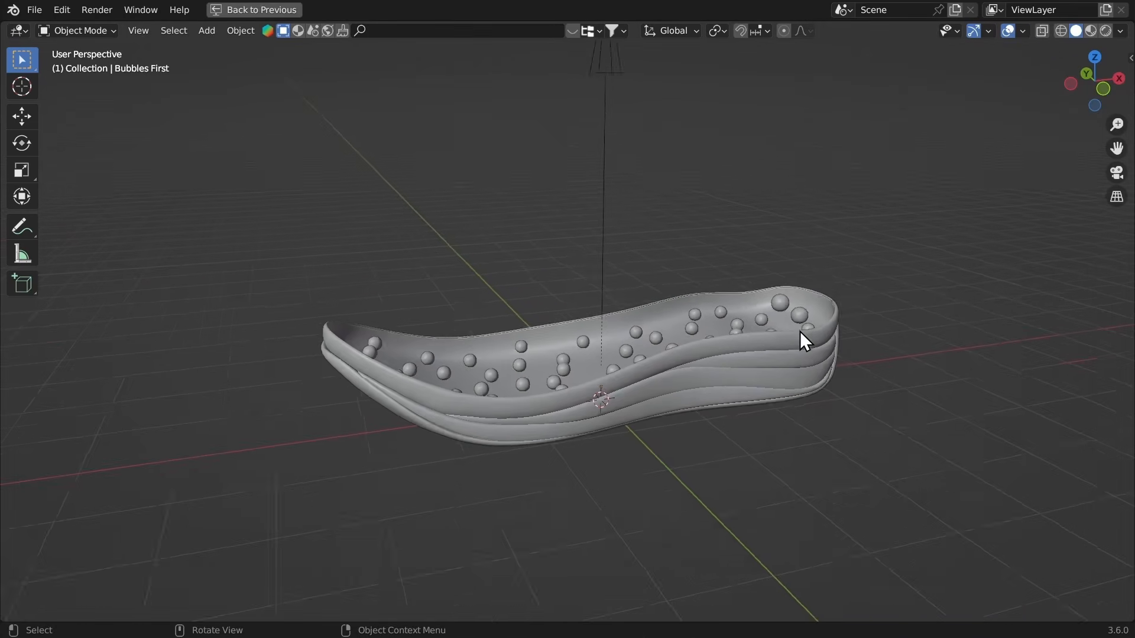
Step: Play the baked simulation to frame 85 and examine the bubbles at the toe of the sole up close
middle_drag(805, 337, 816, 410)
key(space)
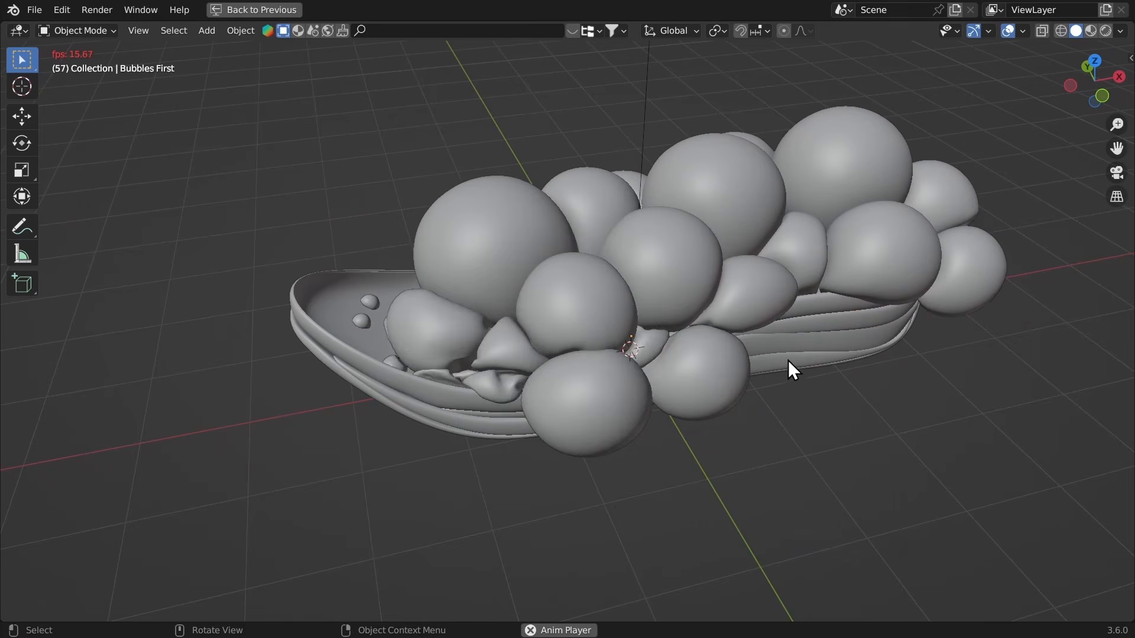
key(space)
middle_drag(621, 311, 668, 237)
middle_drag(532, 275, 558, 353)
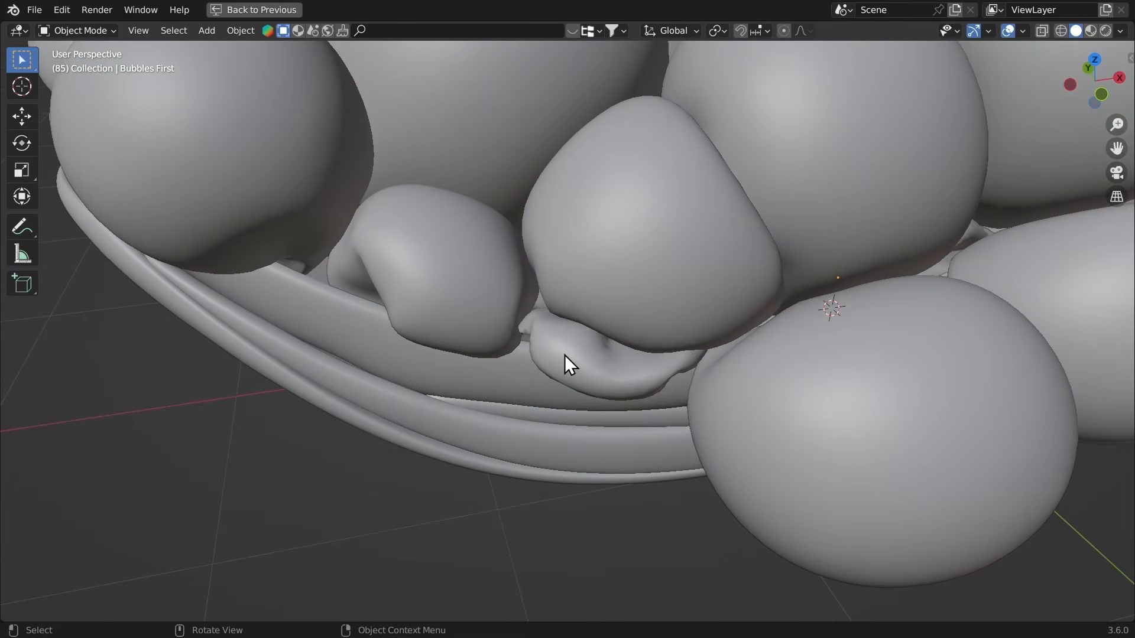
Step: Step the simulation back frame by frame to frame 39 and inspect how the toe bubbles begin to inflate
key(Left)
key(Left)
key(Left)
key(Left)
key(Left)
key(Left)
key(Left)
key(Left)
key(Left)
key(Left)
key(Left)
key(Left)
key(Left)
key(Left)
key(Left)
key(Left)
key(Left)
key(Left)
key(Left)
key(Left)
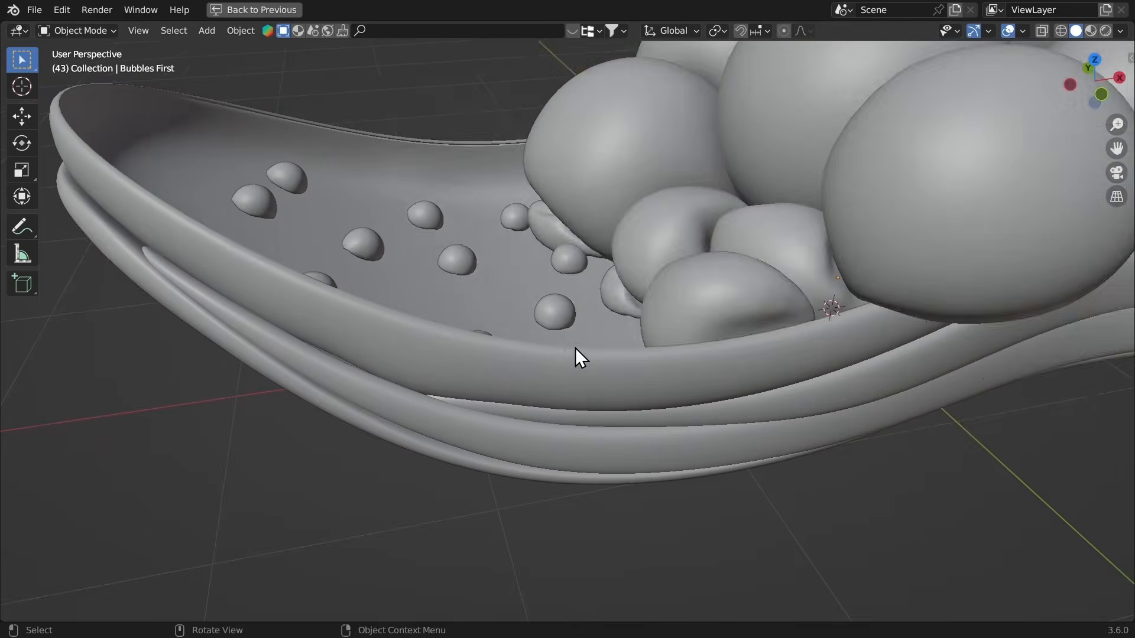
key(Left)
key(Left)
key(Left)
key(Left)
middle_drag(575, 348, 618, 197)
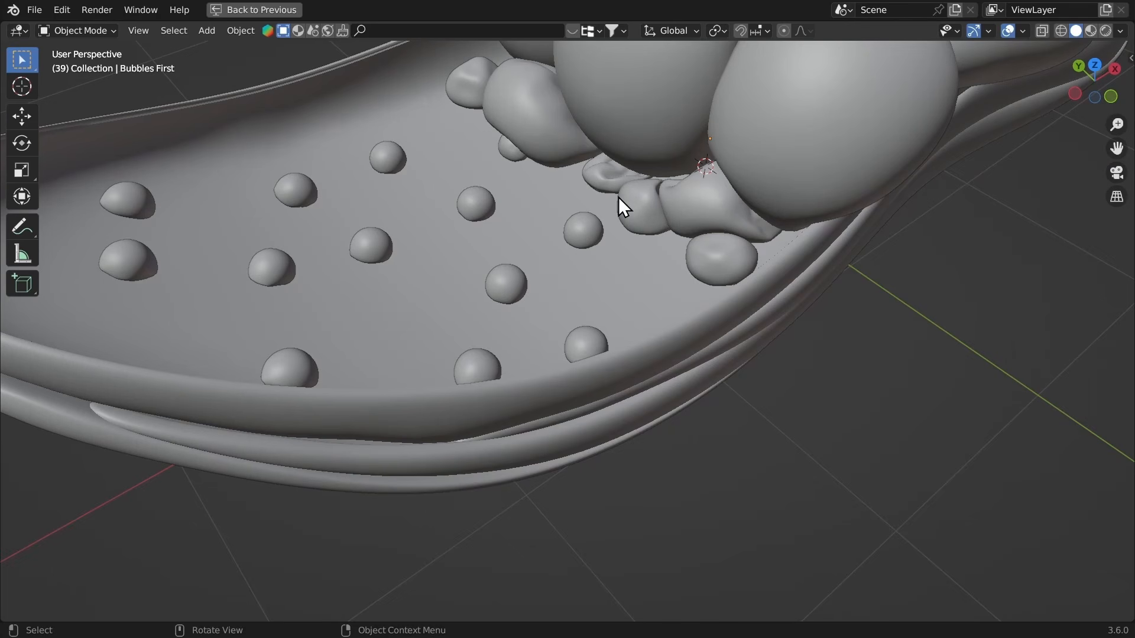
Step: Try 4D dimensions on the Noise Texture node fed by the Mesh Island index in the bubble sim node tree
key(ctrl+space)
middle_drag(597, 495, 677, 474)
middle_drag(522, 508, 477, 569)
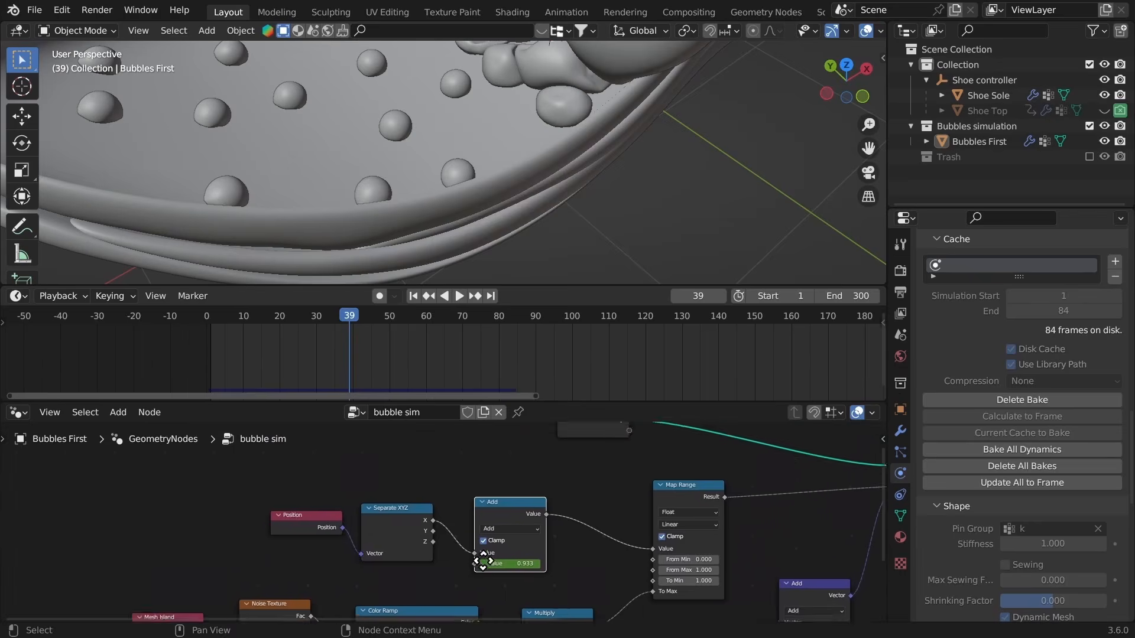
scroll(521, 487, up, 7)
middle_drag(296, 602, 524, 508)
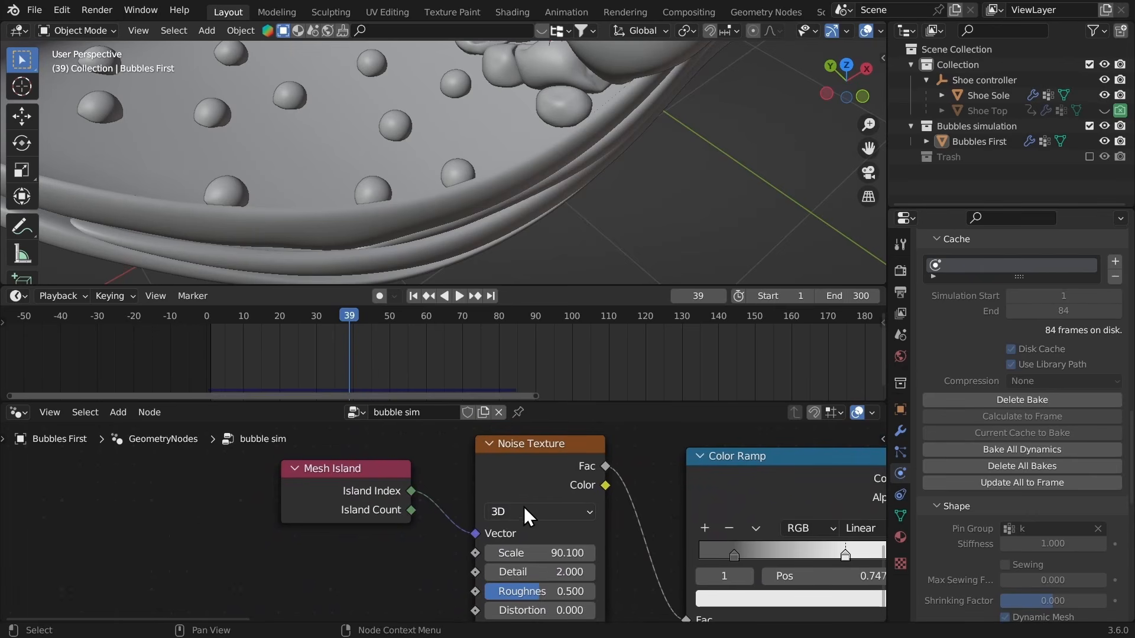
click(524, 512)
click(498, 571)
click(513, 512)
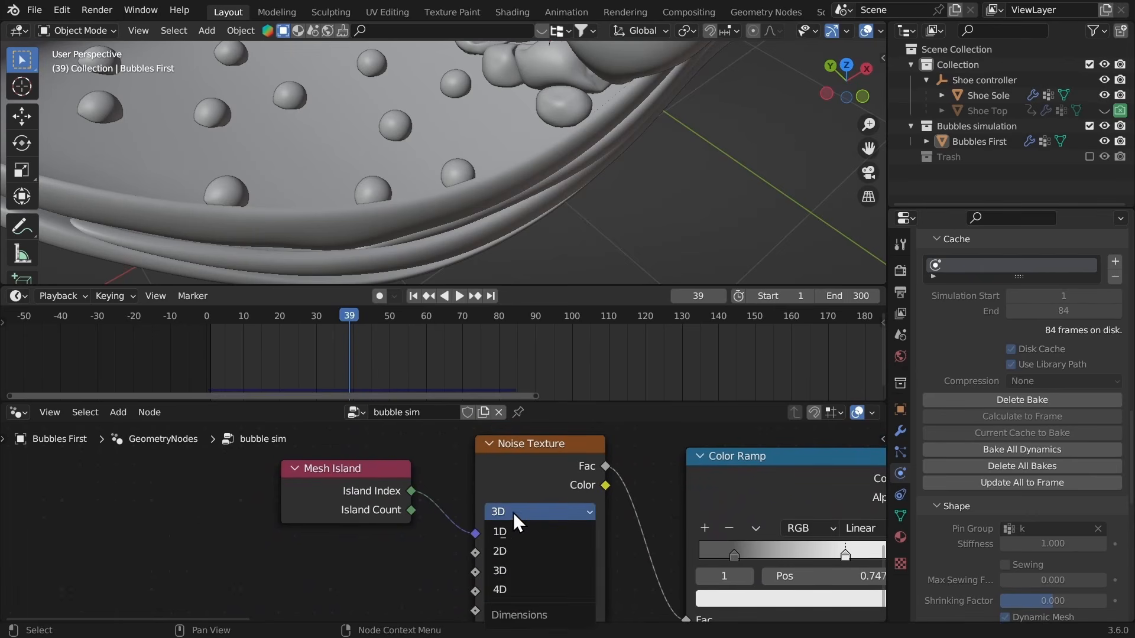
click(513, 588)
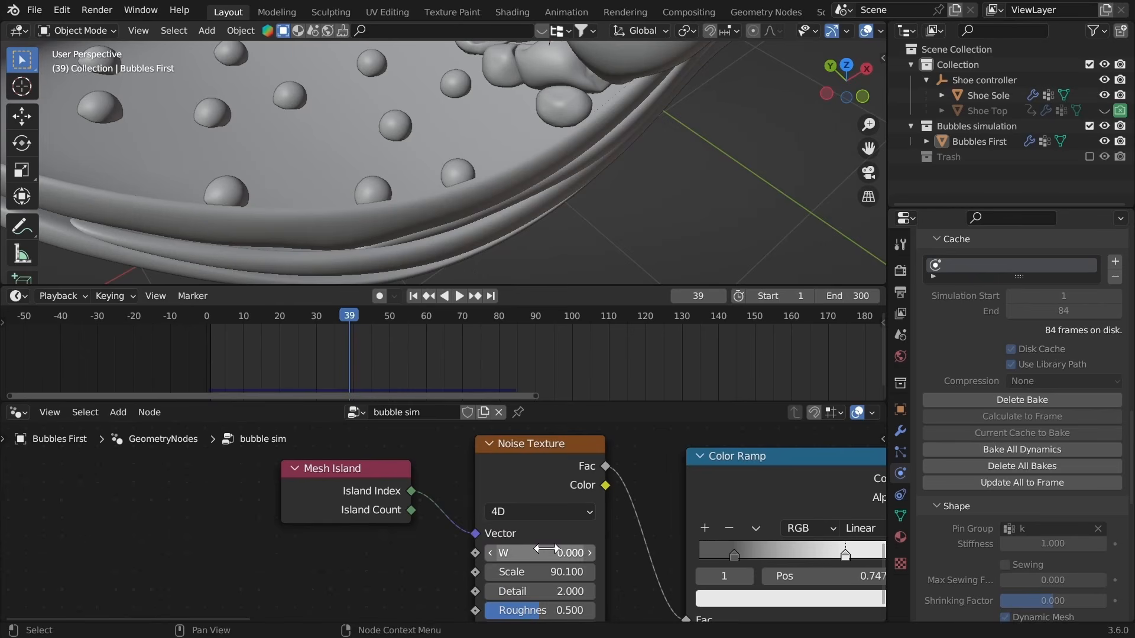
scroll(483, 279, down, 4)
Step: Undo the Noise Texture dimension change and the frame change
middle_drag(483, 279, 438, 200)
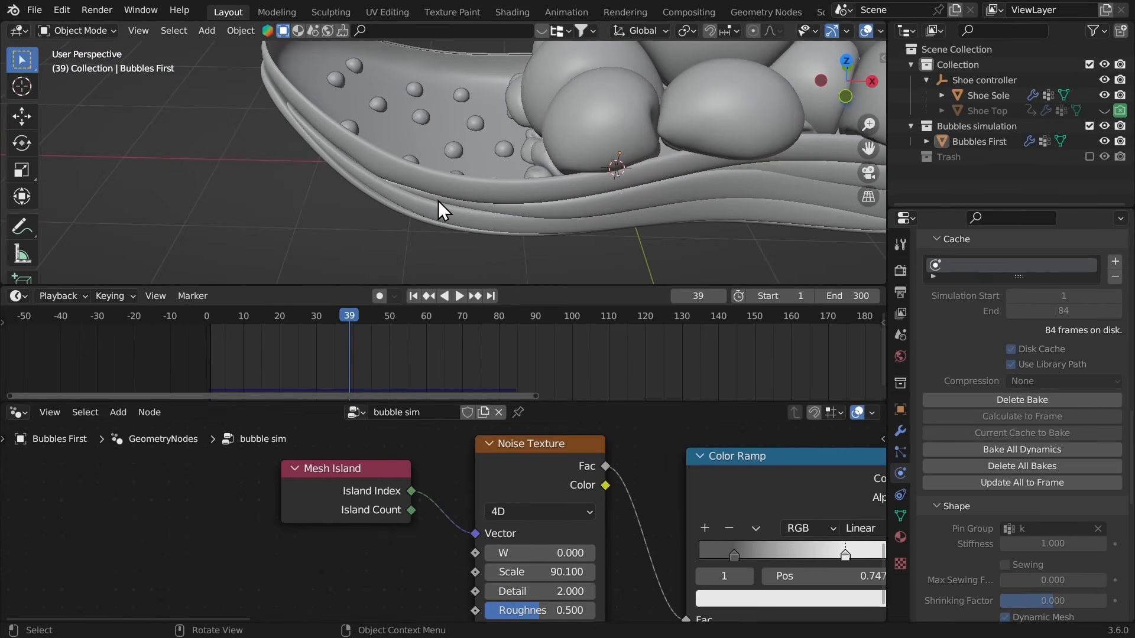
key(ctrl+z)
key(ctrl+z)
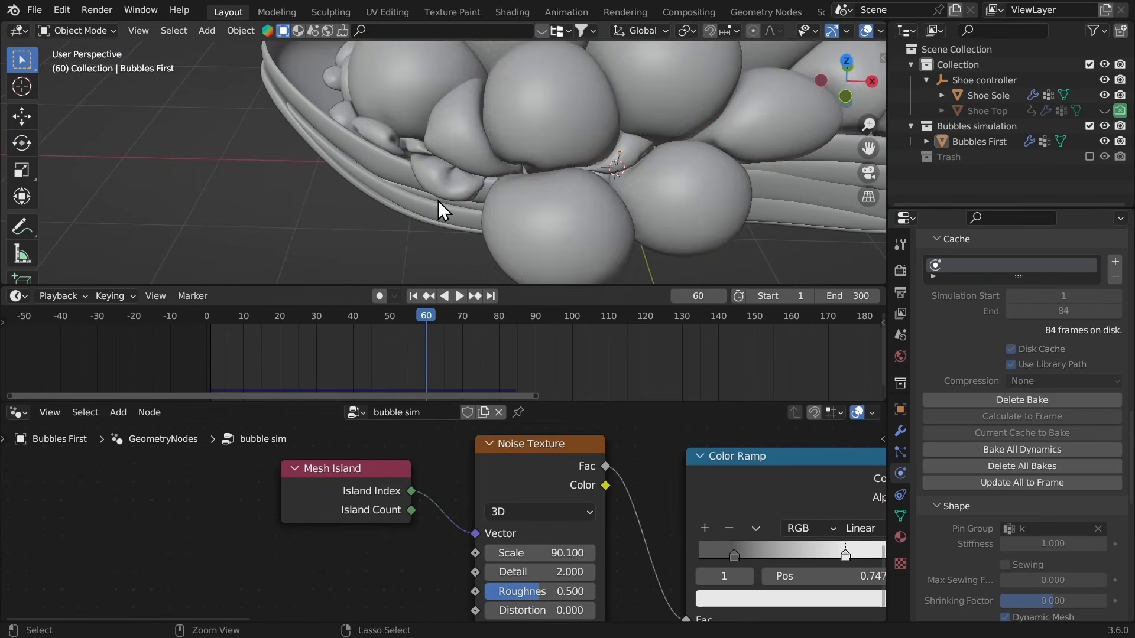
Step: Join the timeline over the node editor and enlarge the 3D viewport above it
scroll(438, 201, down, 3)
middle_drag(437, 200, 537, 195)
scroll(536, 195, down, 2)
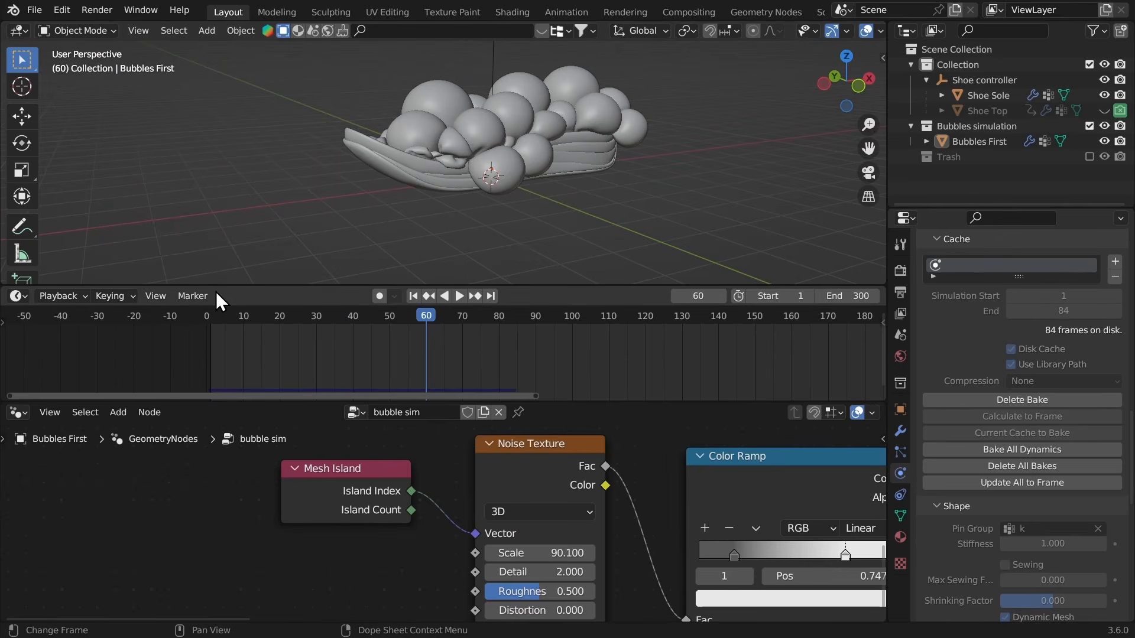
right_click(287, 402)
click(268, 437)
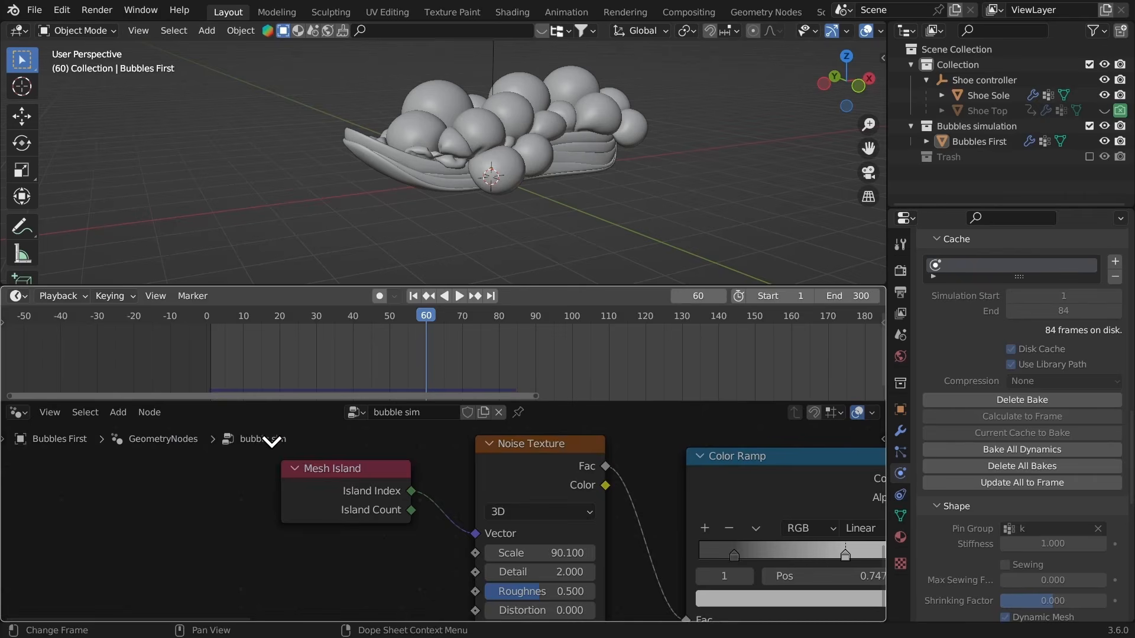
click(283, 487)
drag(312, 286, 331, 421)
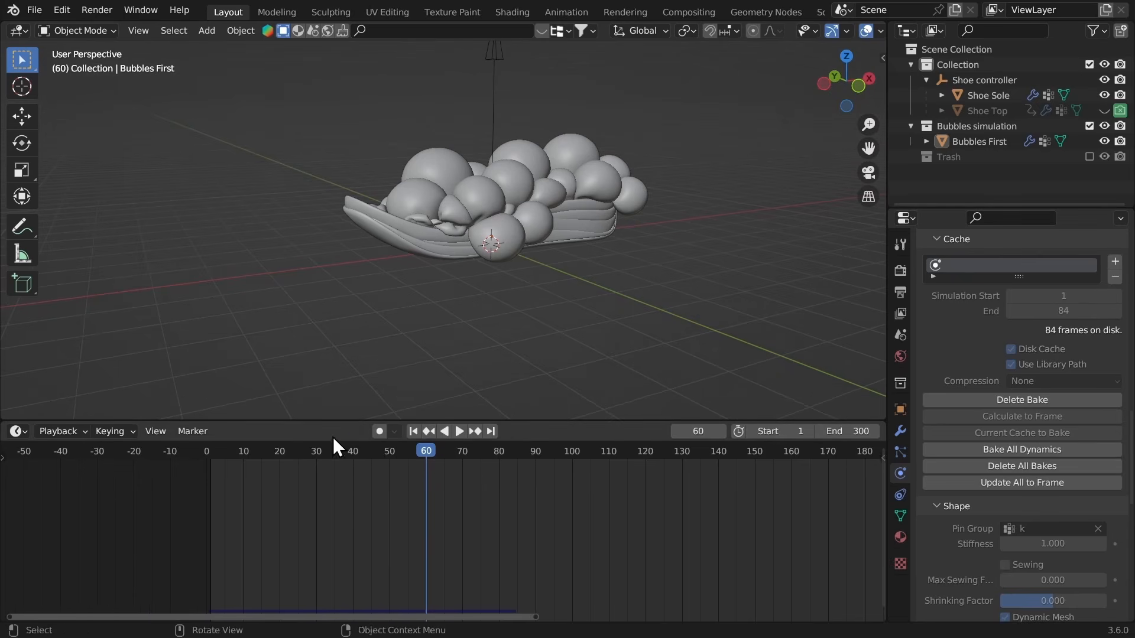
middle_drag(346, 485, 399, 509)
scroll(441, 501, up, 2)
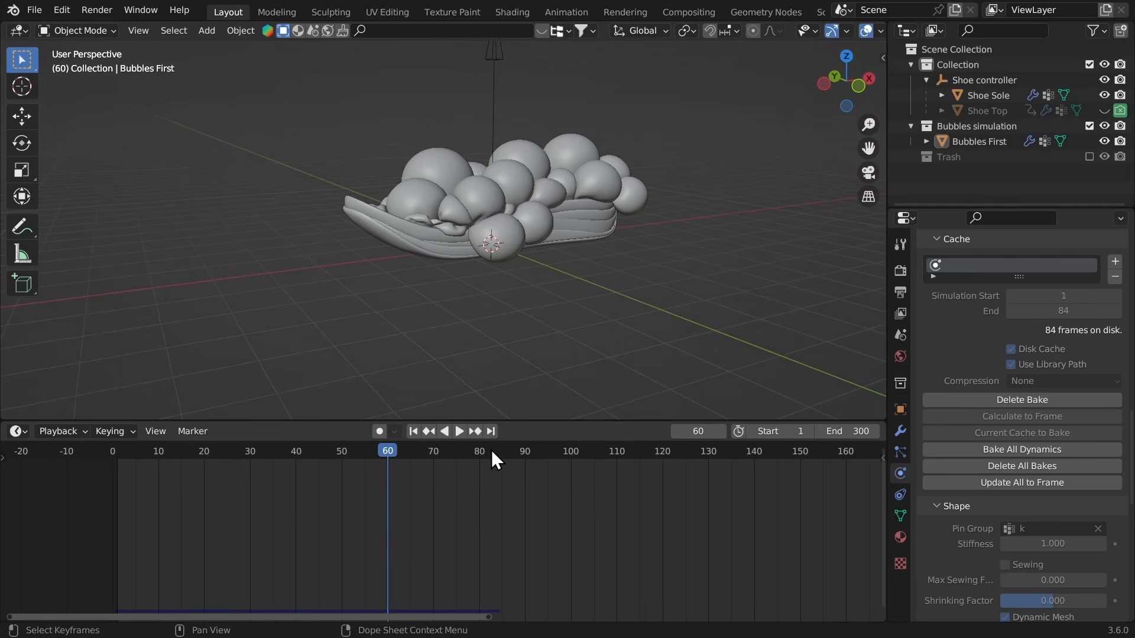
Step: At frame 84, keyframe the bubbles' viewport and render visibility as enabled in the object's visibility settings
drag(491, 450, 498, 456)
scroll(399, 194, up, 5)
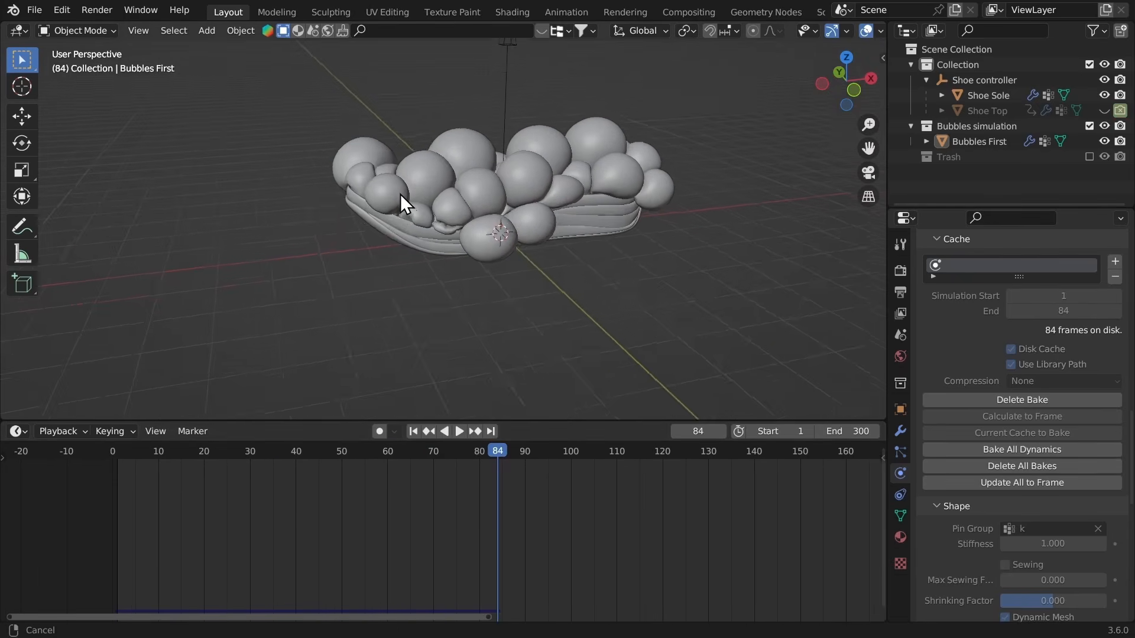
click(455, 181)
middle_drag(455, 181, 463, 159)
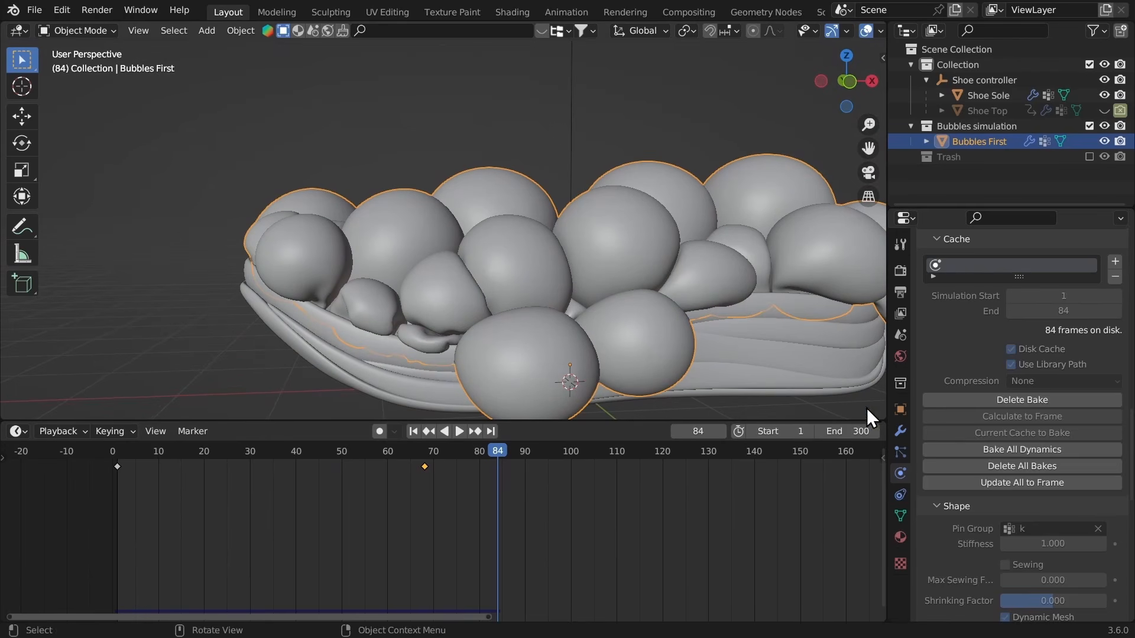
click(900, 409)
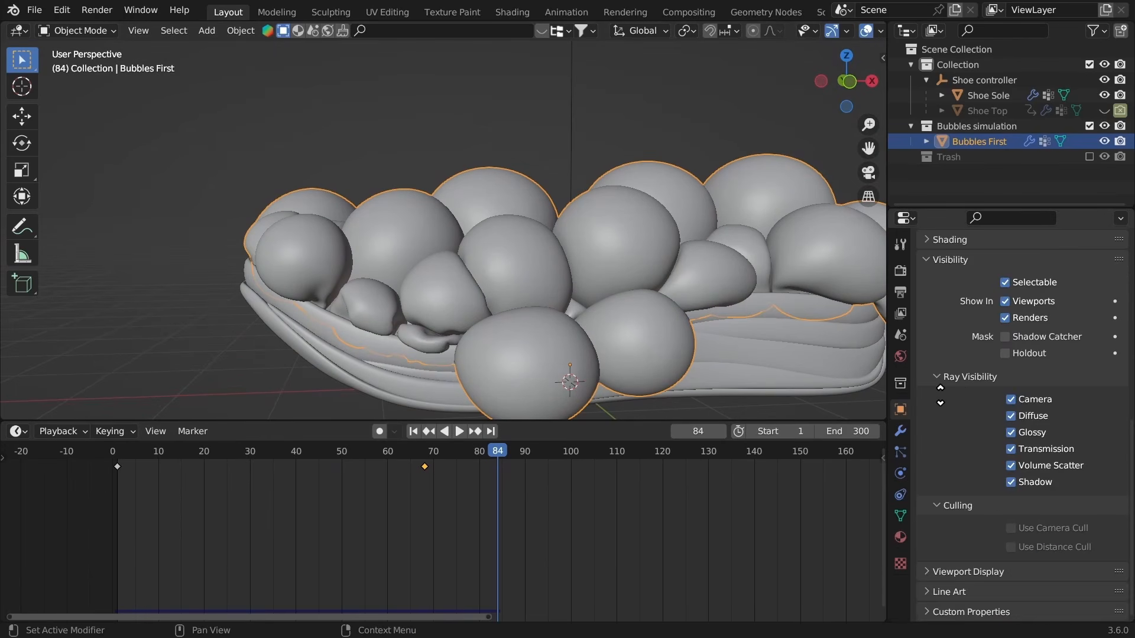
scroll(945, 435, up, 5)
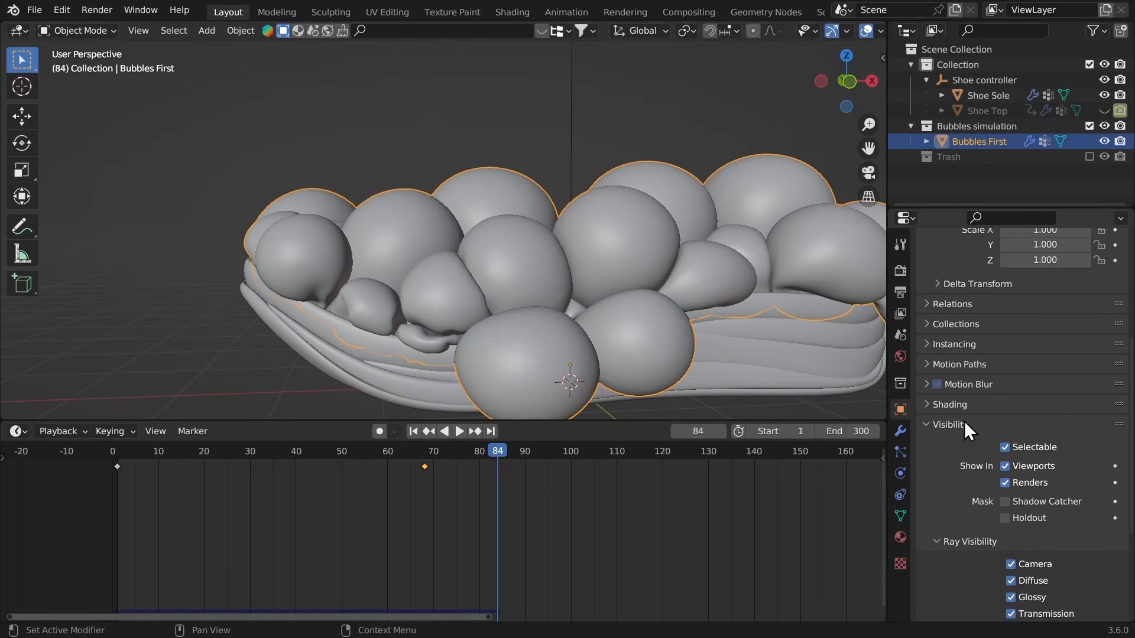
click(1114, 467)
click(1114, 482)
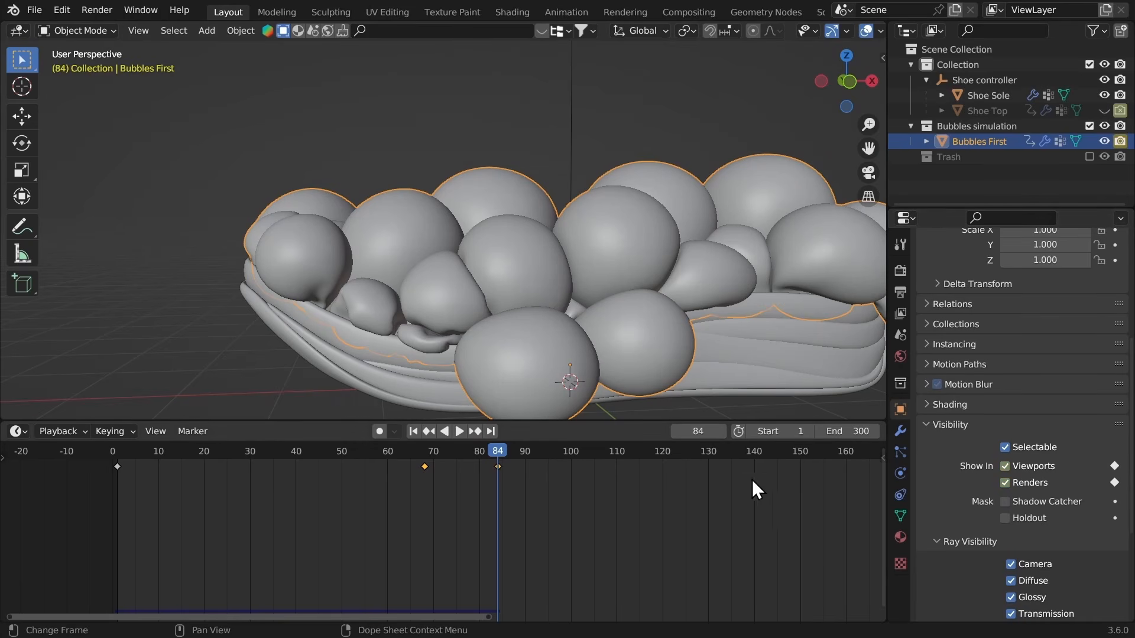
Step: At frame 85, disable the bubbles' viewport and render visibility and keyframe both settings
key(Right)
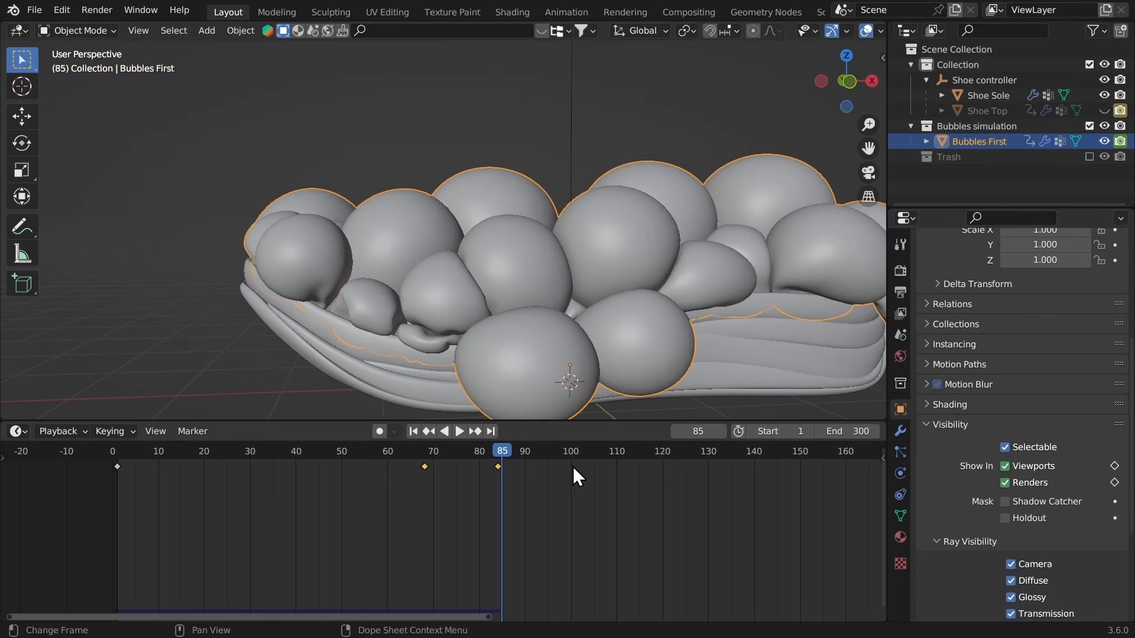
click(1017, 466)
click(1016, 483)
click(1114, 482)
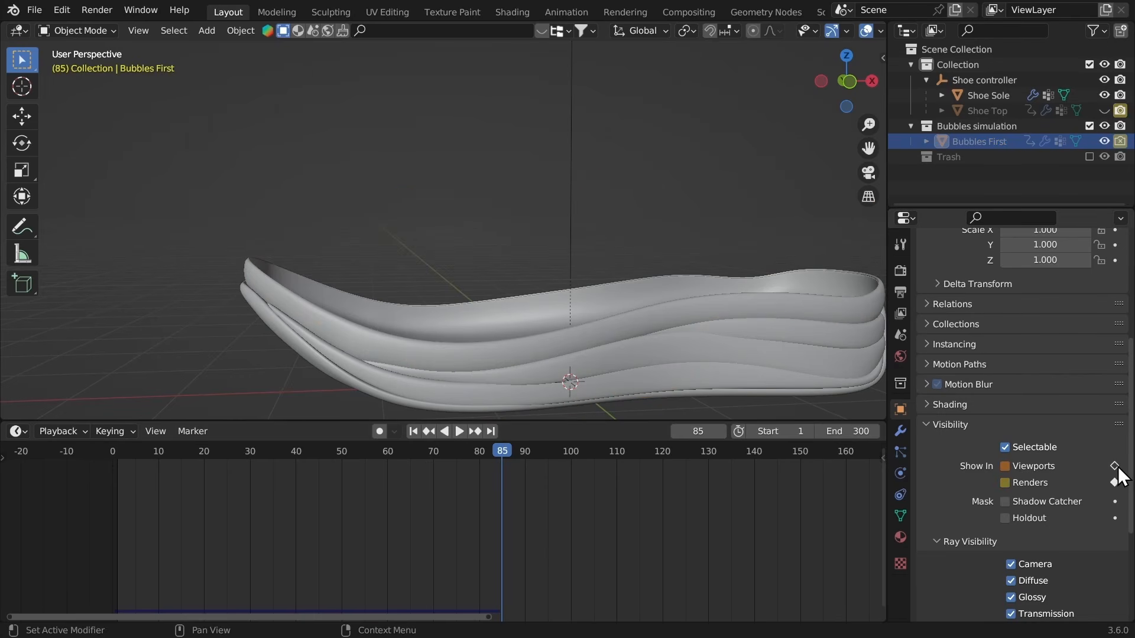
click(1115, 466)
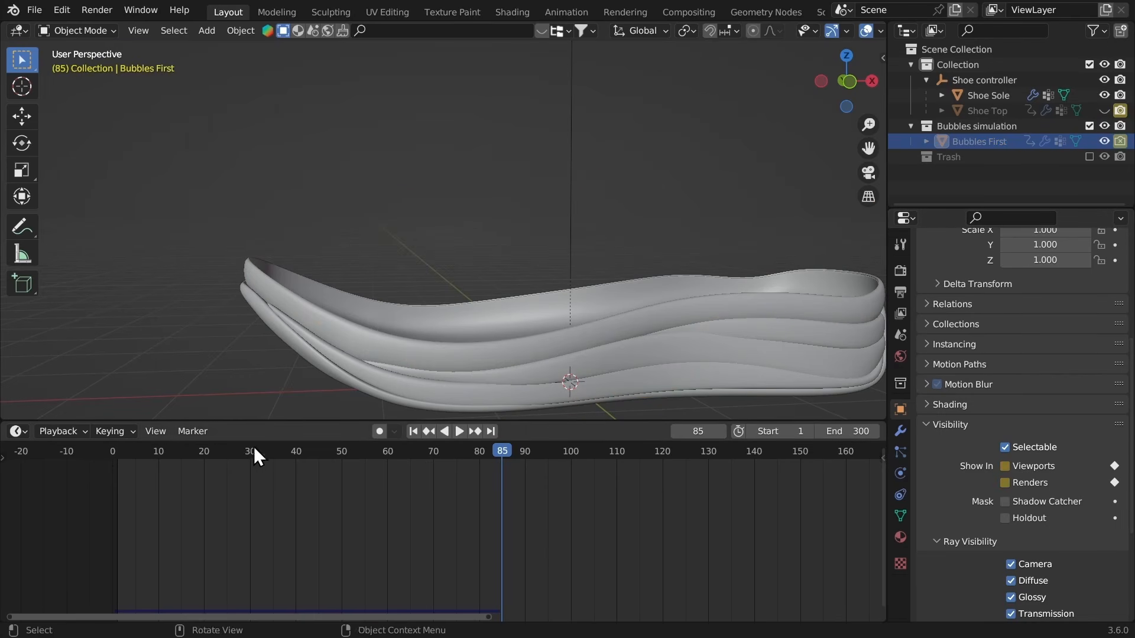
Step: Play the bubble simulation from frame 1 to frame 78 and examine the inflated bubbles from several angles
drag(126, 454, 112, 451)
scroll(299, 319, down, 2)
key(space)
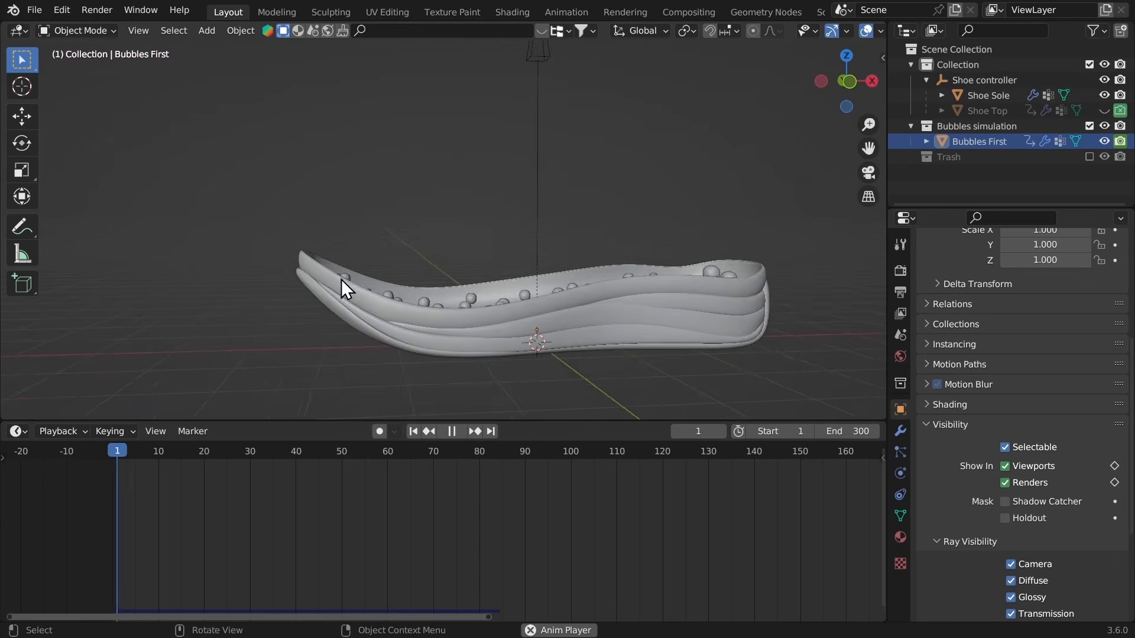
middle_drag(342, 279, 335, 240)
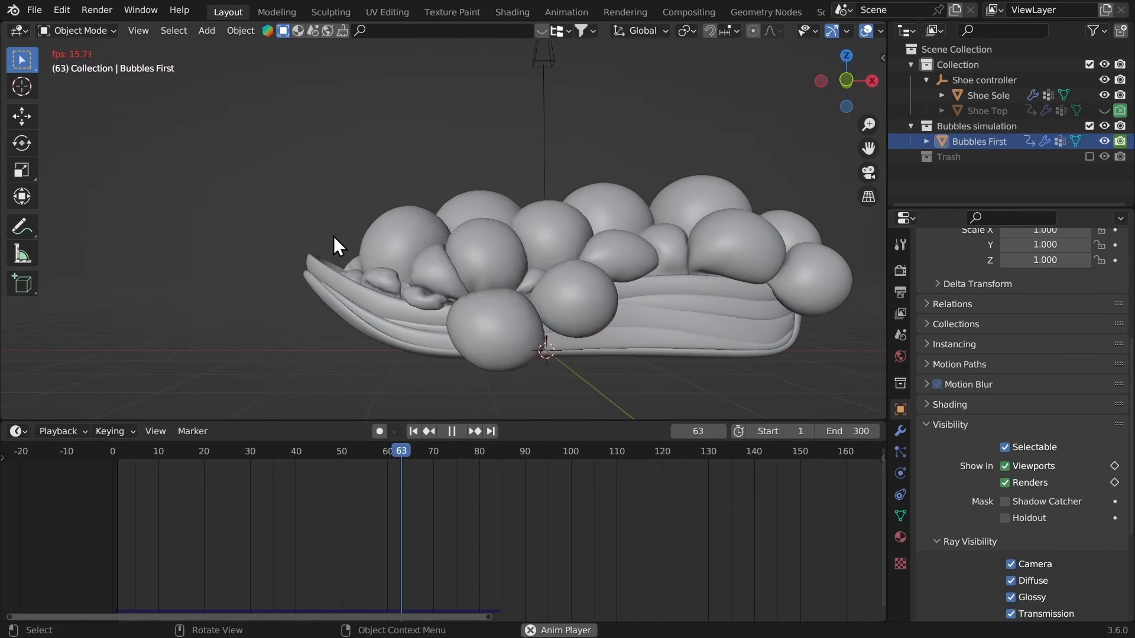
key(space)
middle_drag(338, 239, 430, 300)
scroll(344, 186, up, 3)
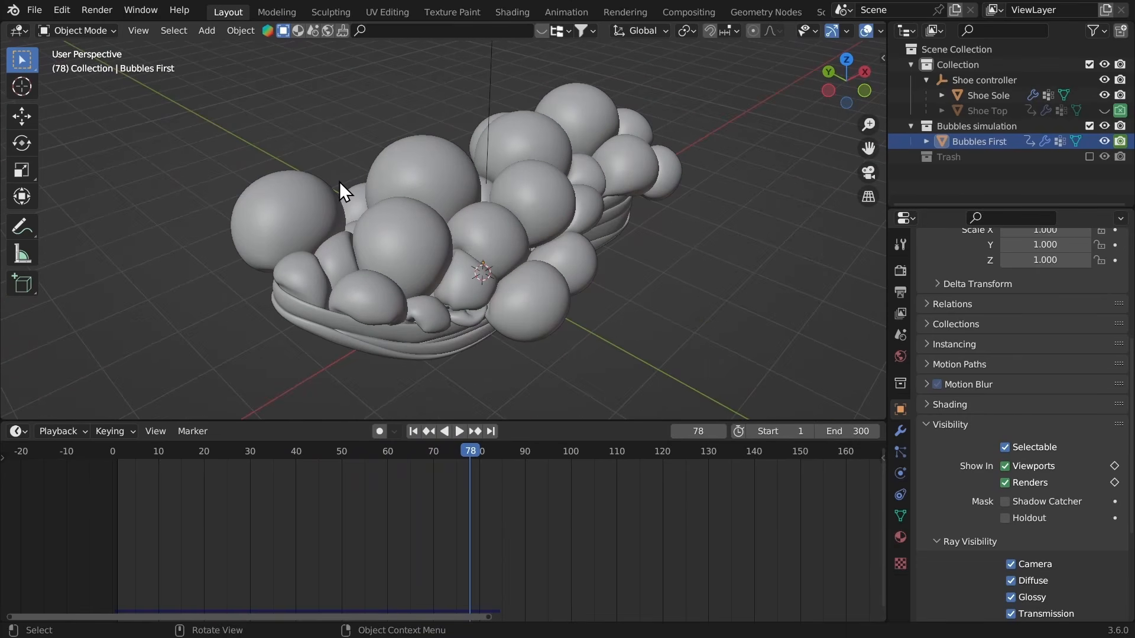
middle_drag(339, 182, 414, 176)
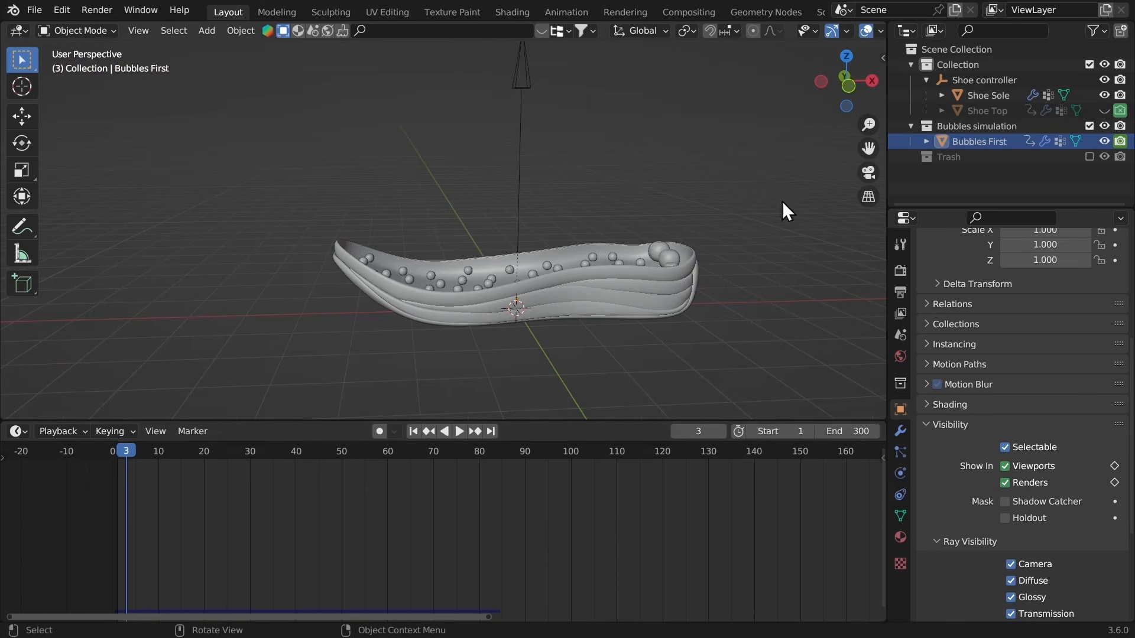
Step: Add a cube-shaped empty at the world origin beneath the shoe sole
click(851, 89)
middle_drag(495, 176, 556, 195)
key(ctrl+space)
key(shift+a)
mouse_move(491, 192)
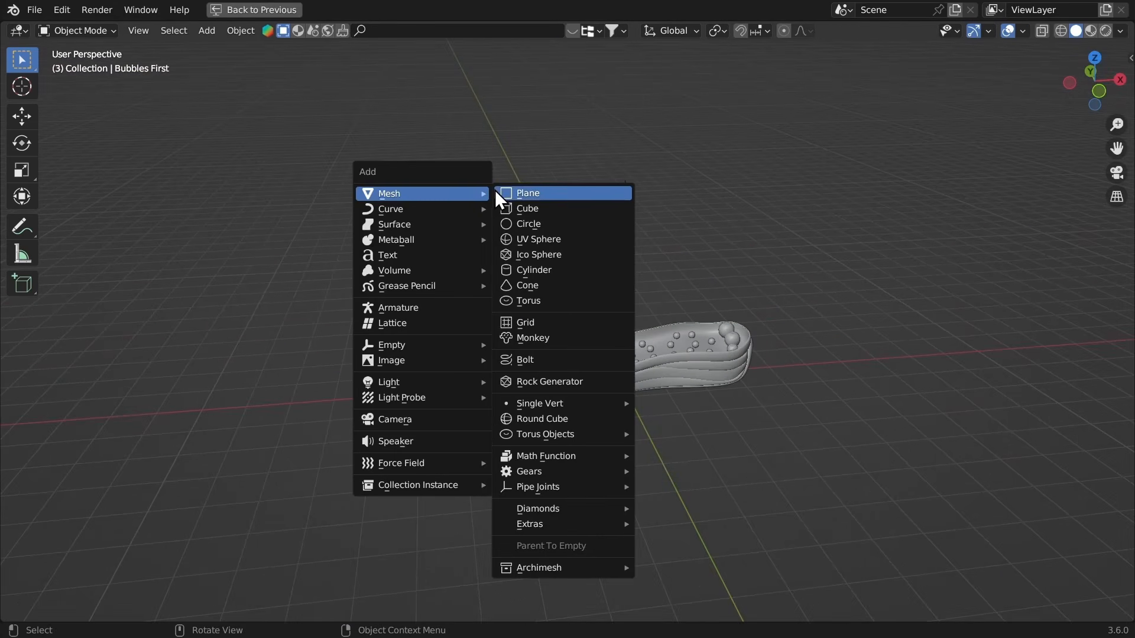
mouse_move(385, 346)
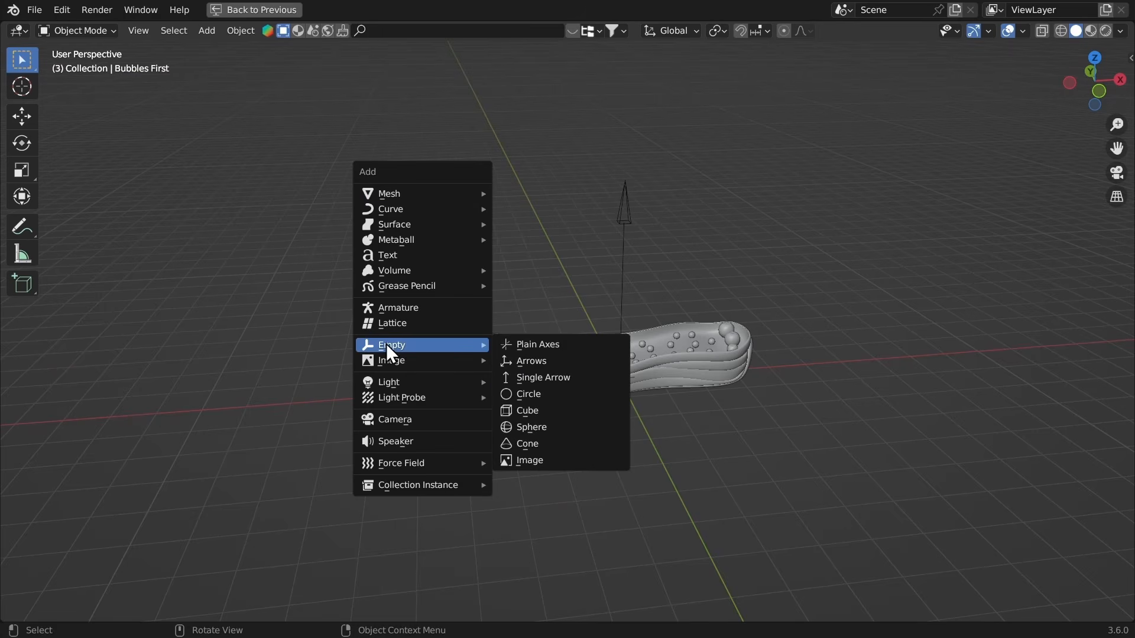
click(534, 410)
Step: Move the cube empty slightly upward in the front view so its centre sits within the sole's height
click(1098, 90)
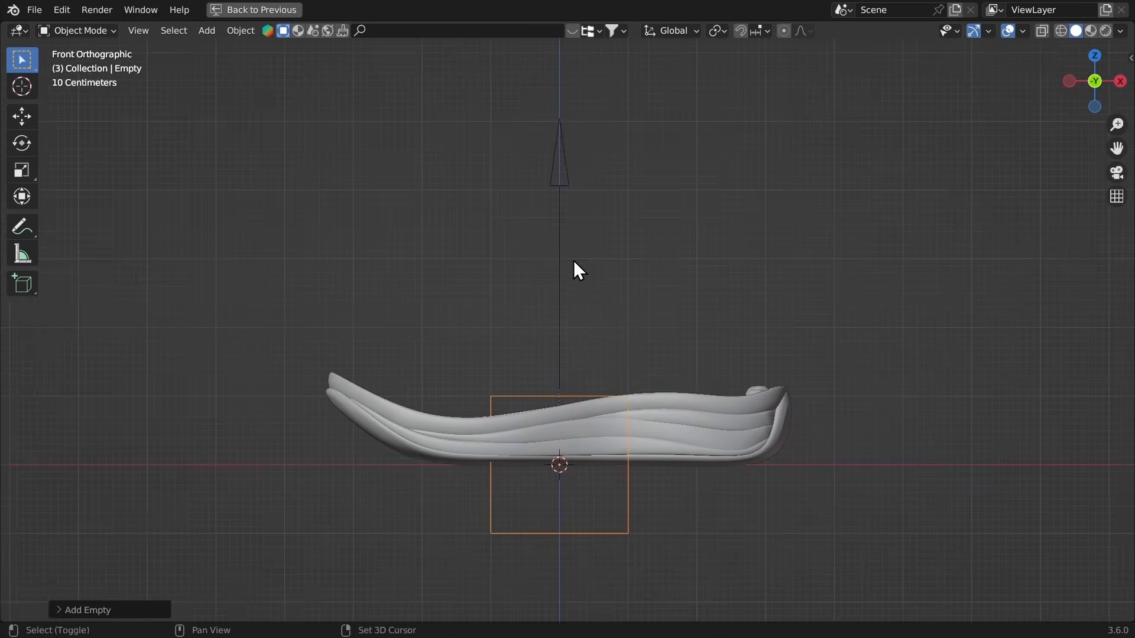
shift+middle_drag(574, 261, 564, 220)
key(g)
click(549, 254)
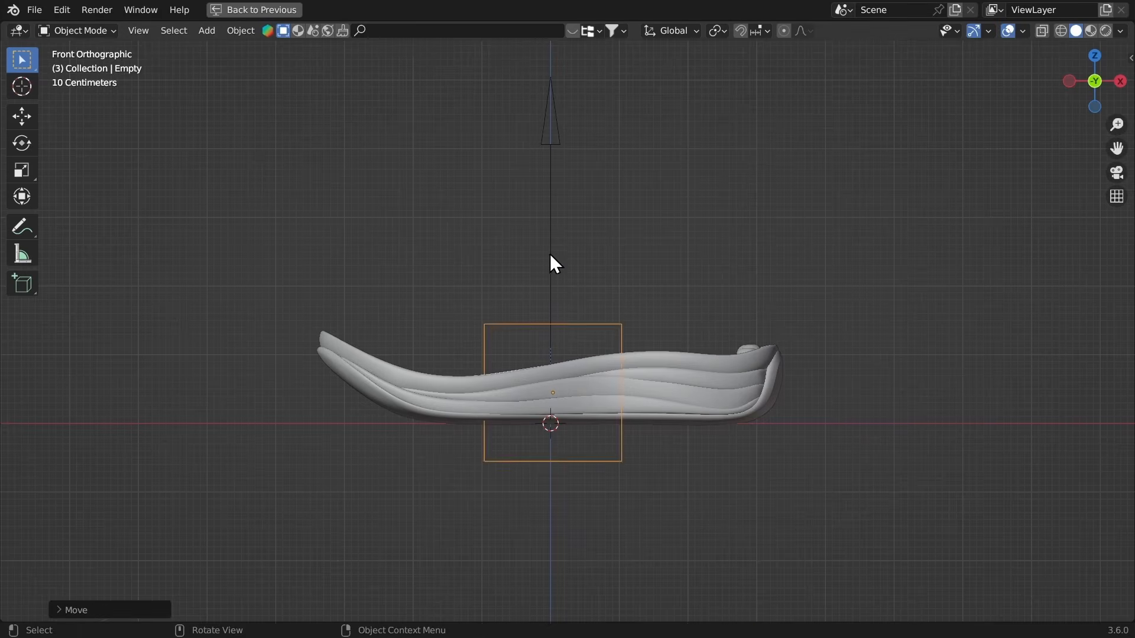
middle_drag(470, 179, 511, 153)
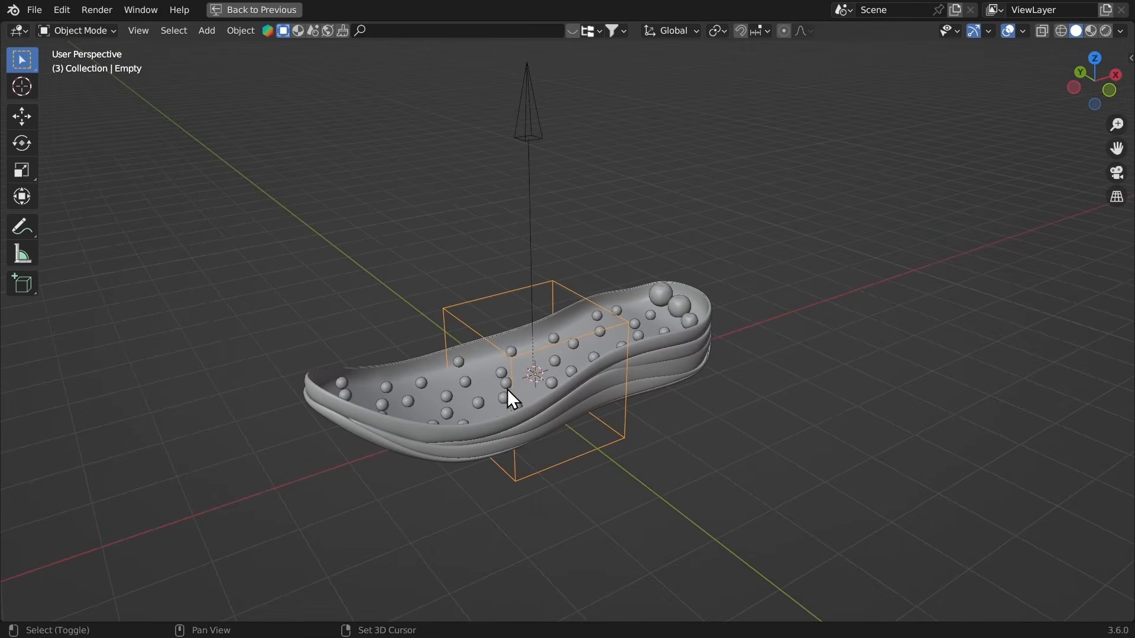
Step: Snap the 3D cursor to the selected cube empty and return to the front view
middle_drag(507, 389, 633, 222)
key(shift+s)
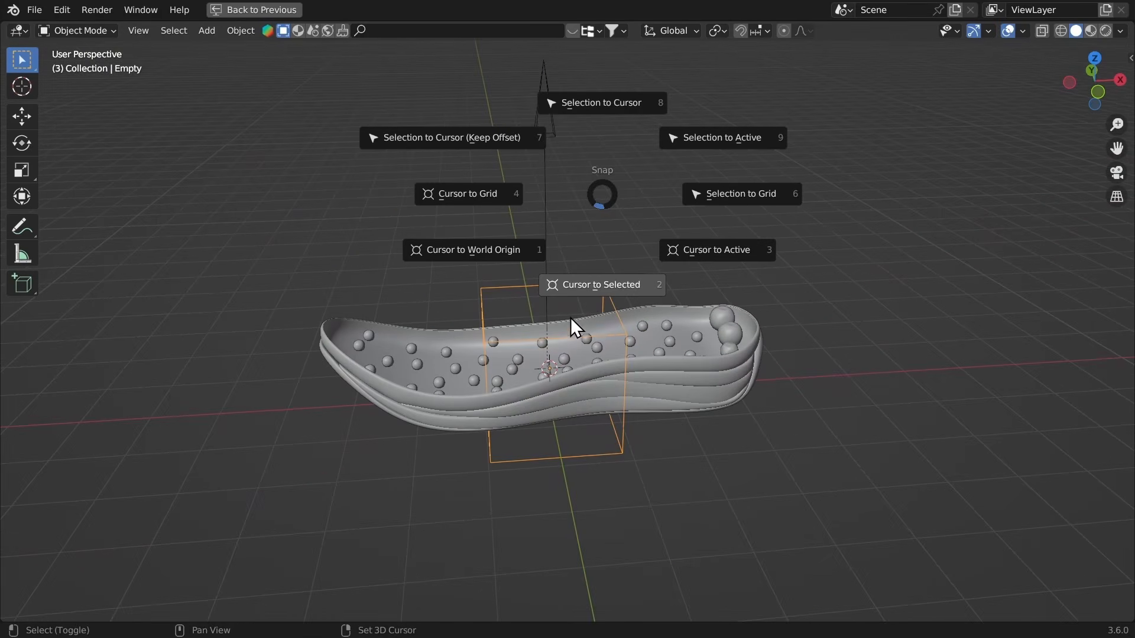
click(590, 326)
click(1101, 89)
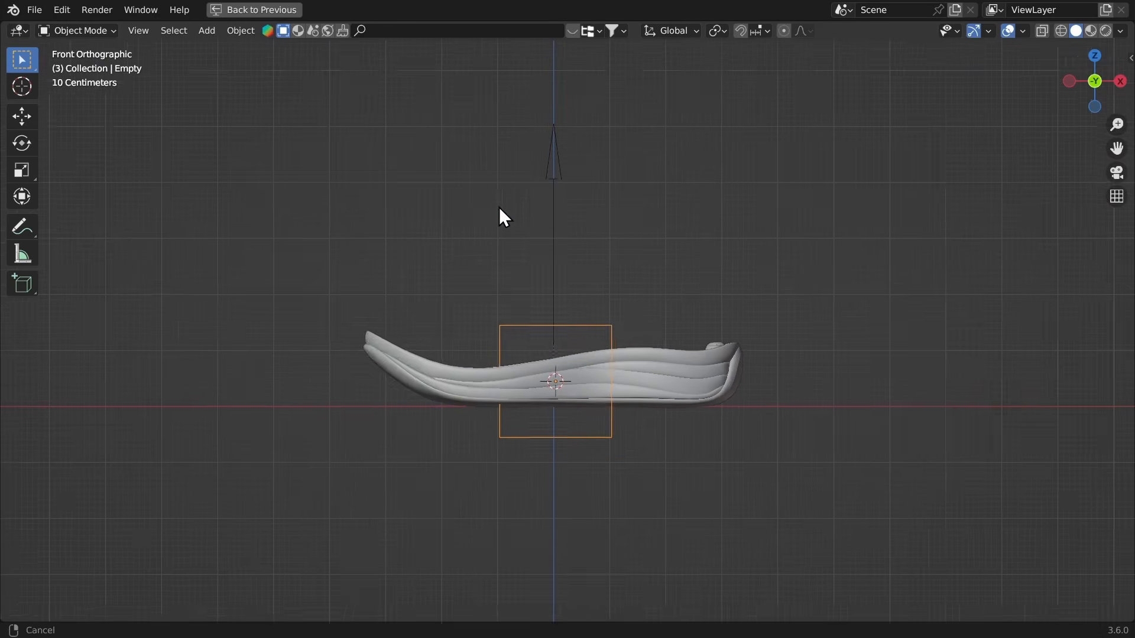
Step: Add a camera at the 3D cursor and move it about 14 m along negative Y, away from the shoe sole
key(shift+a)
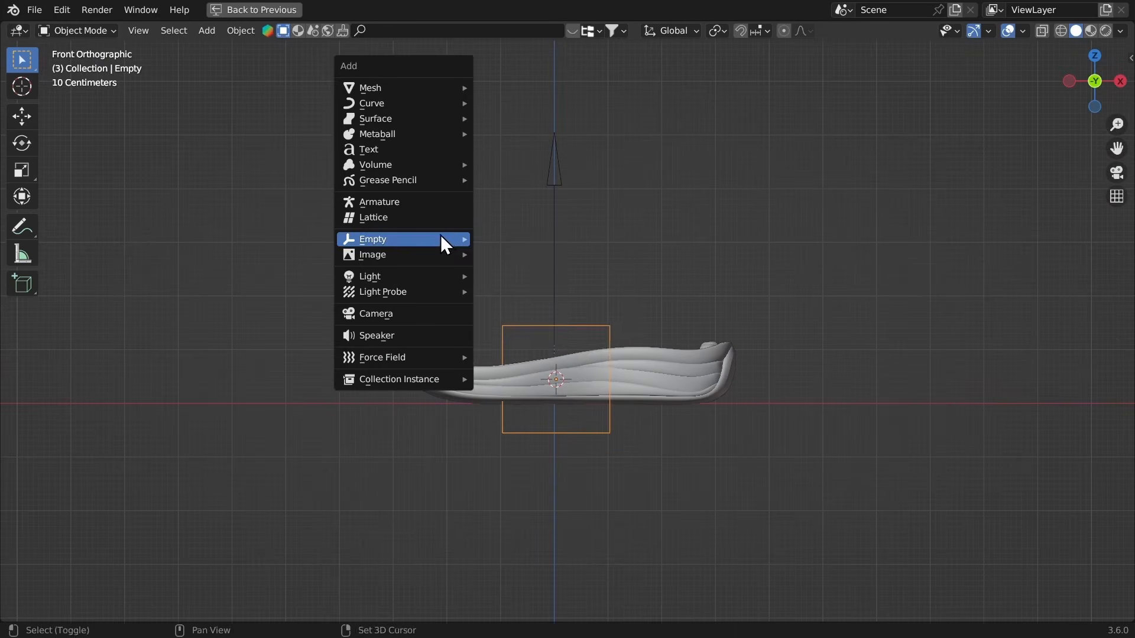
click(396, 312)
middle_drag(403, 279, 606, 374)
middle_drag(432, 303, 401, 325)
scroll(428, 392, down, 4)
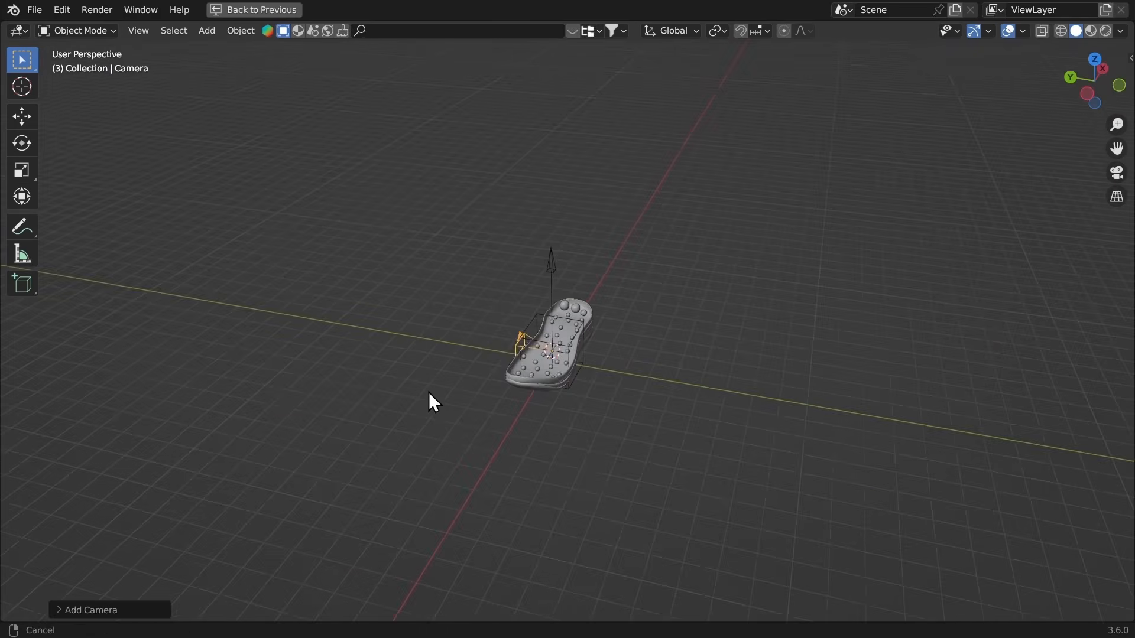
key(g)
key(y)
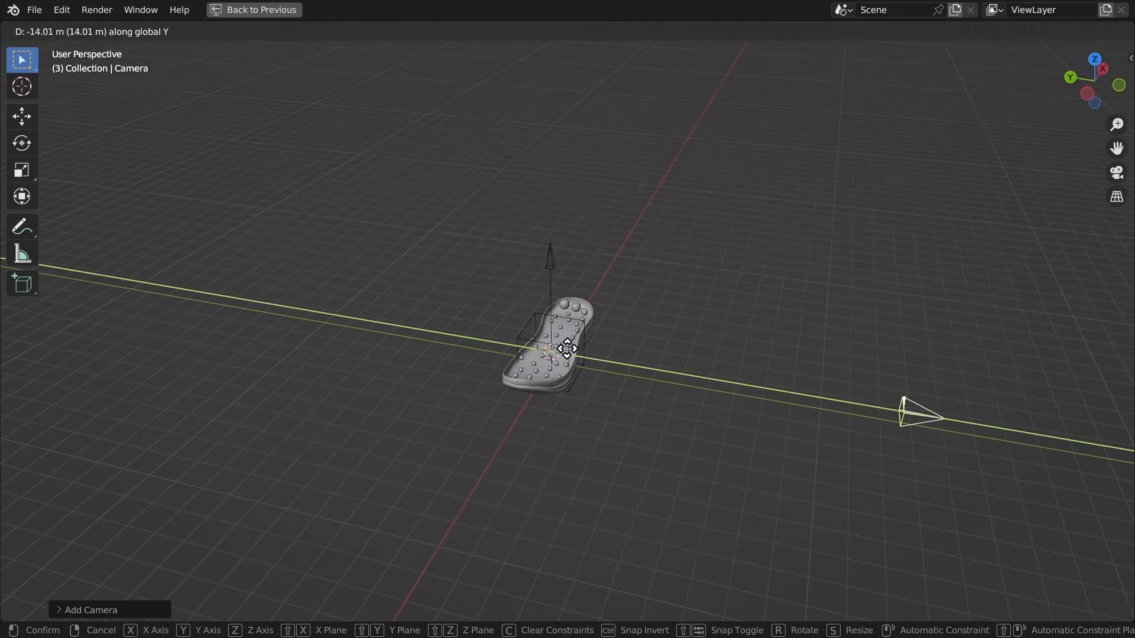
click(817, 363)
Step: Set the camera's focal length to 85 mm
key(ctrl+space)
click(900, 473)
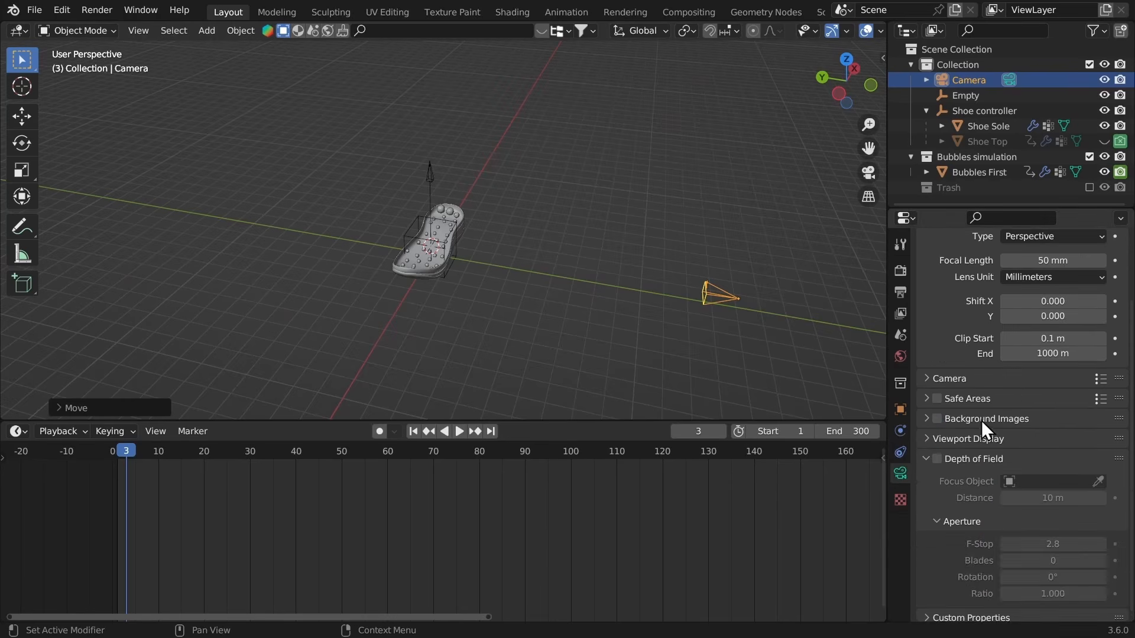
scroll(981, 420, up, 3)
click(1023, 334)
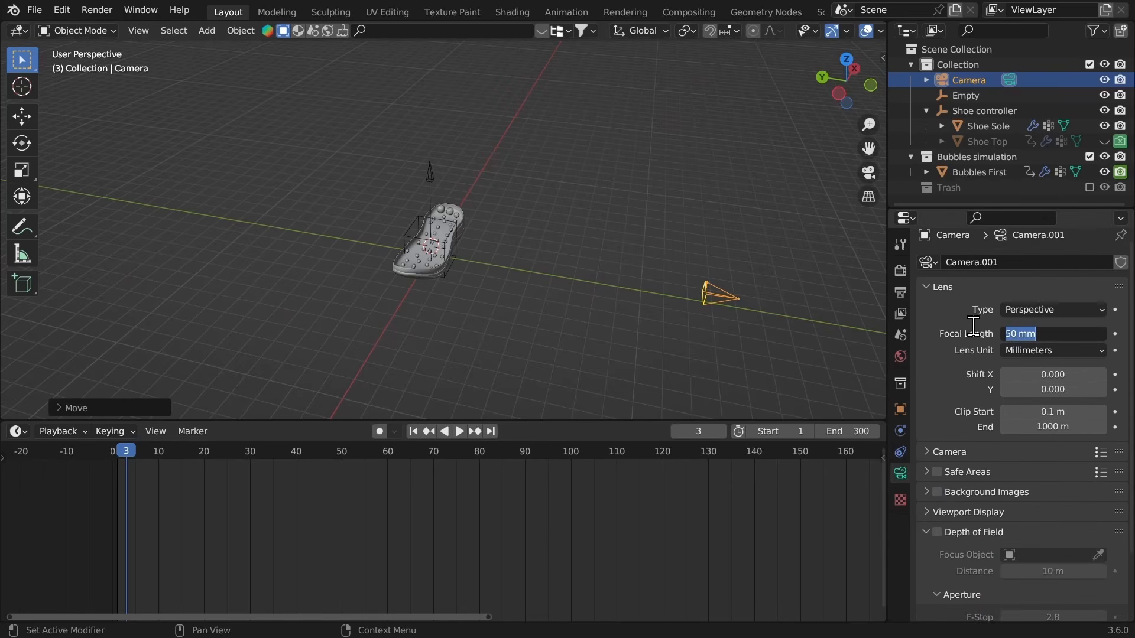
text(85)
key(Return)
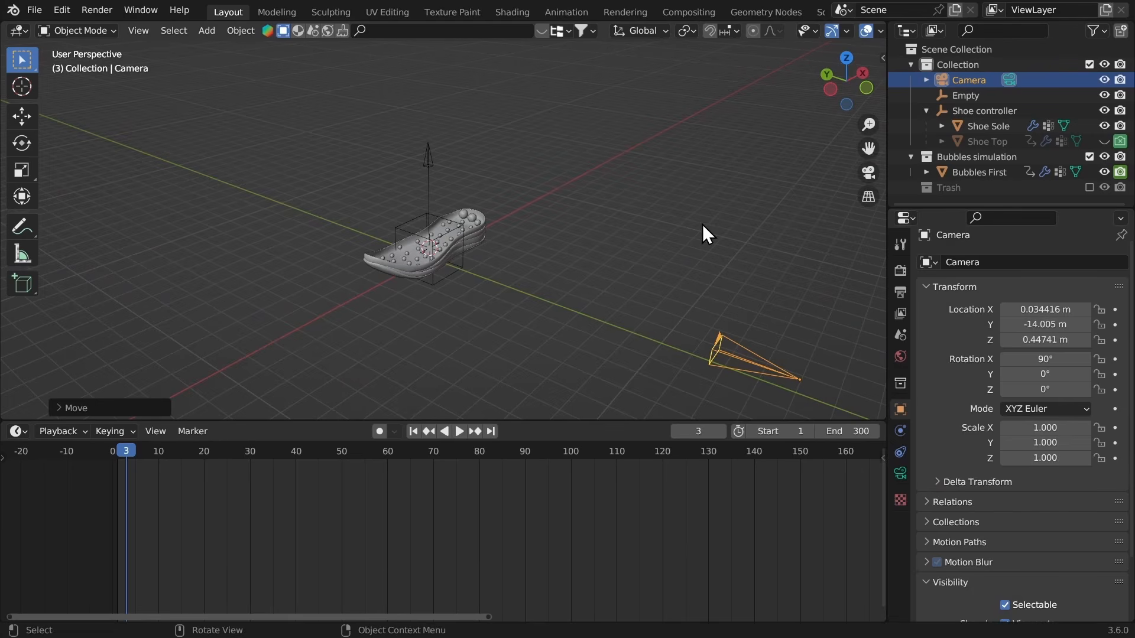
Step: Move the camera further back from the sole along Y, to about -16.7 m
middle_drag(702, 224, 664, 212)
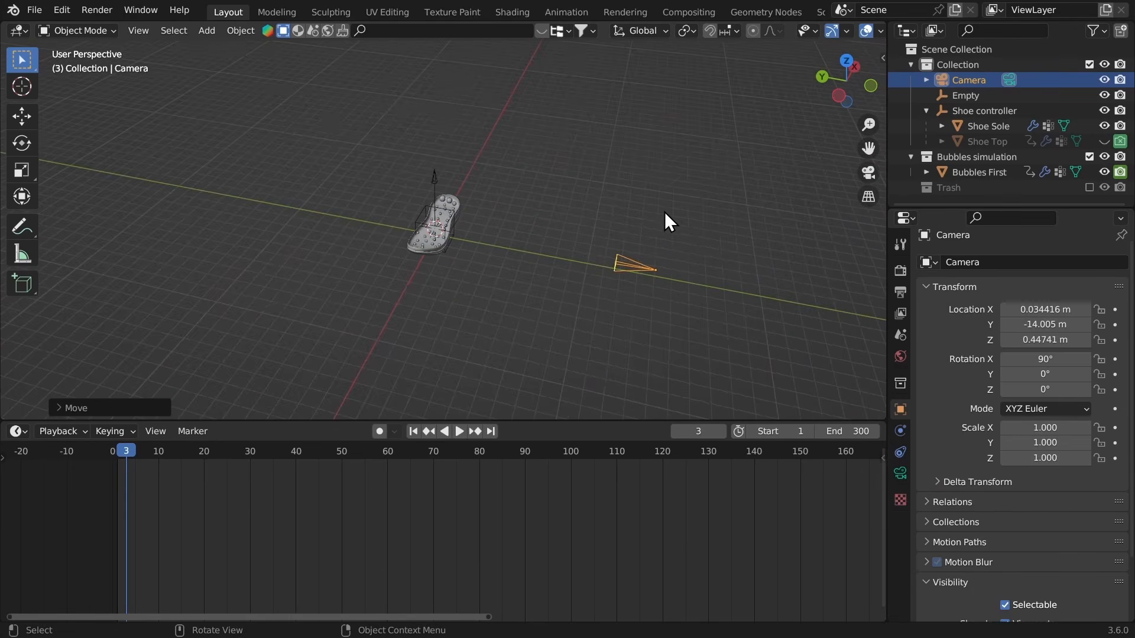
key(g)
key(y)
click(621, 178)
middle_drag(621, 178, 575, 165)
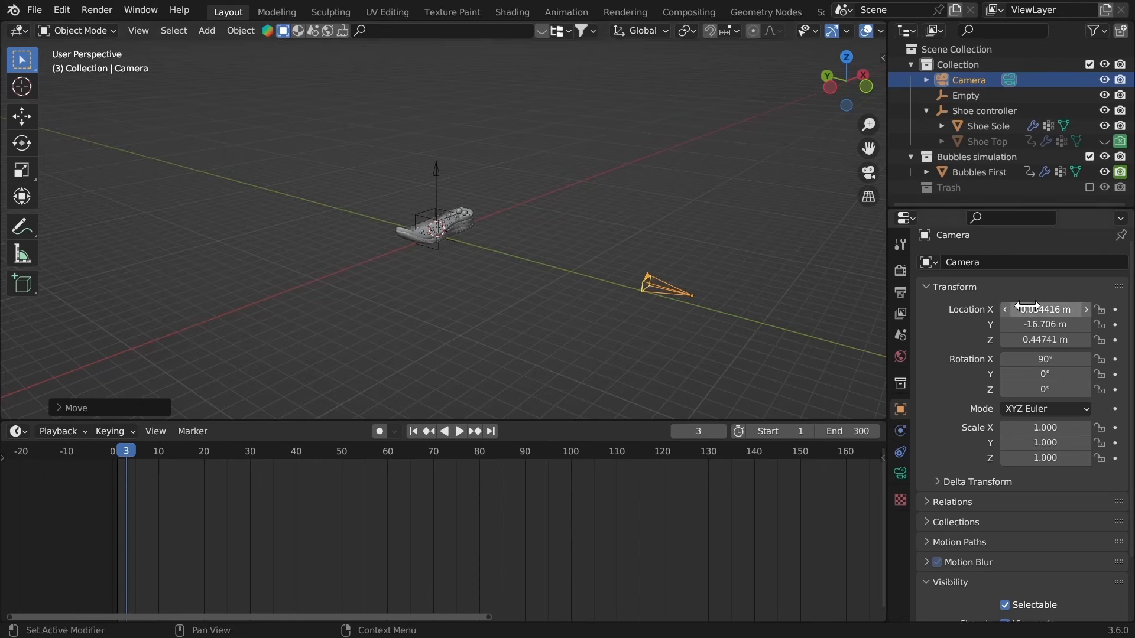
middle_drag(650, 248, 702, 302)
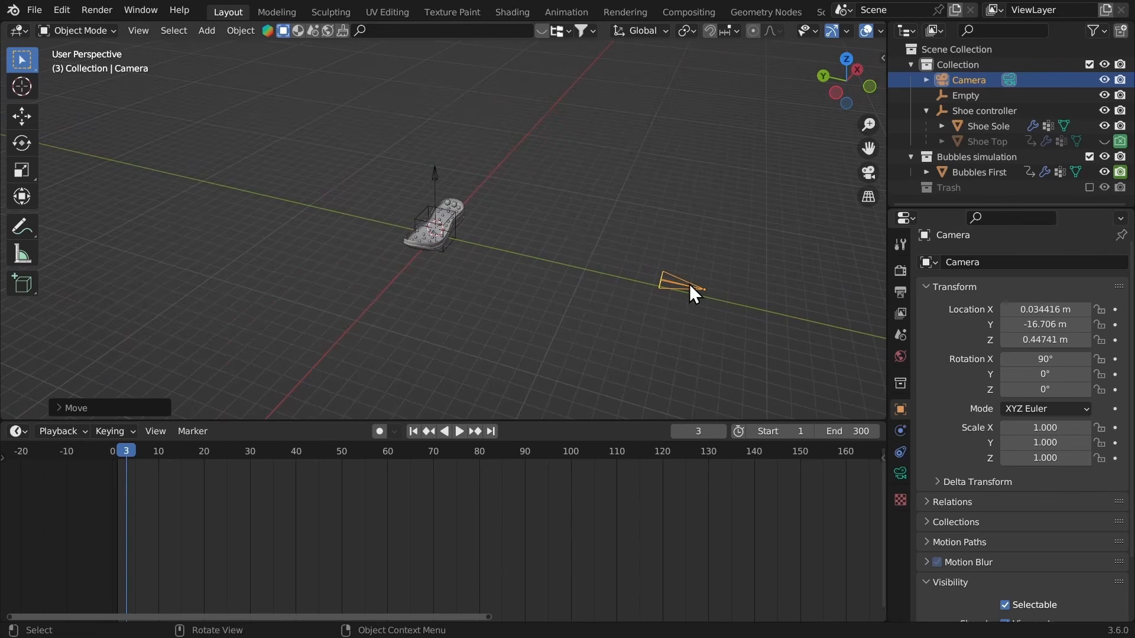
middle_drag(686, 276, 633, 276)
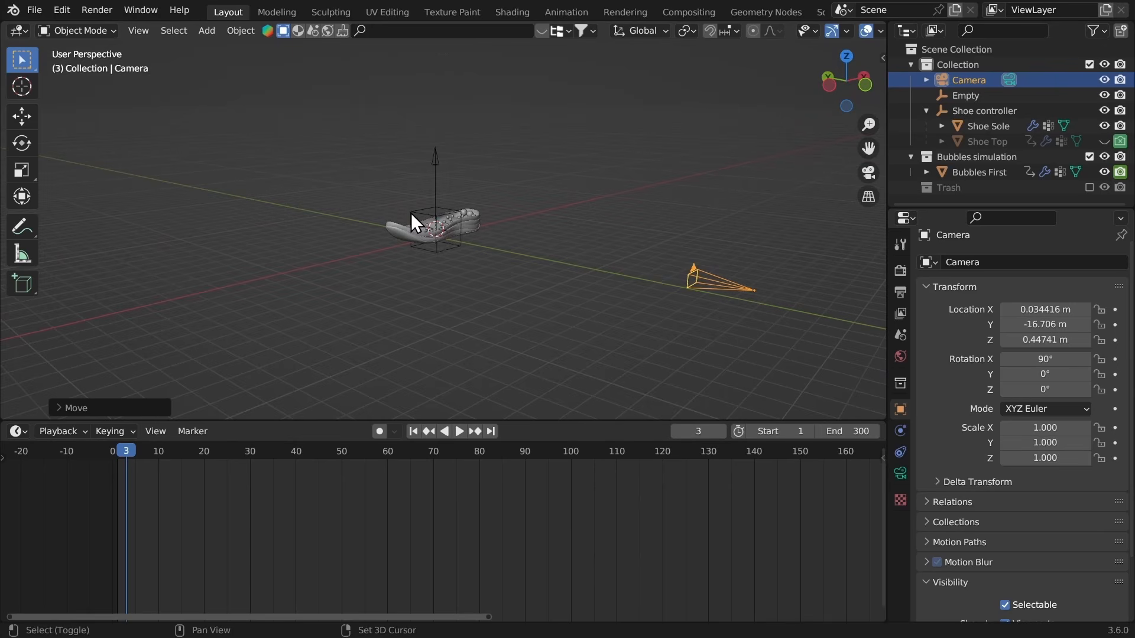
Step: Parent the camera to the cube empty with the Object (Keep Transform) option
ctrl+middle_drag(412, 211, 425, 233)
shift+click(389, 194)
key(ctrl+p)
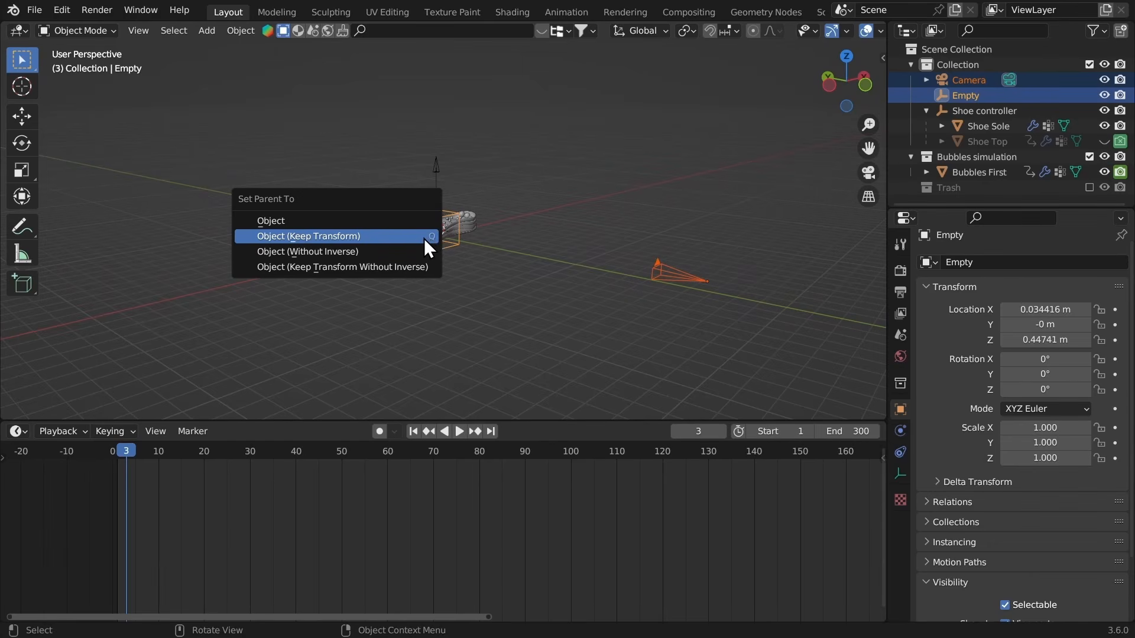
click(379, 236)
middle_drag(387, 240, 403, 213)
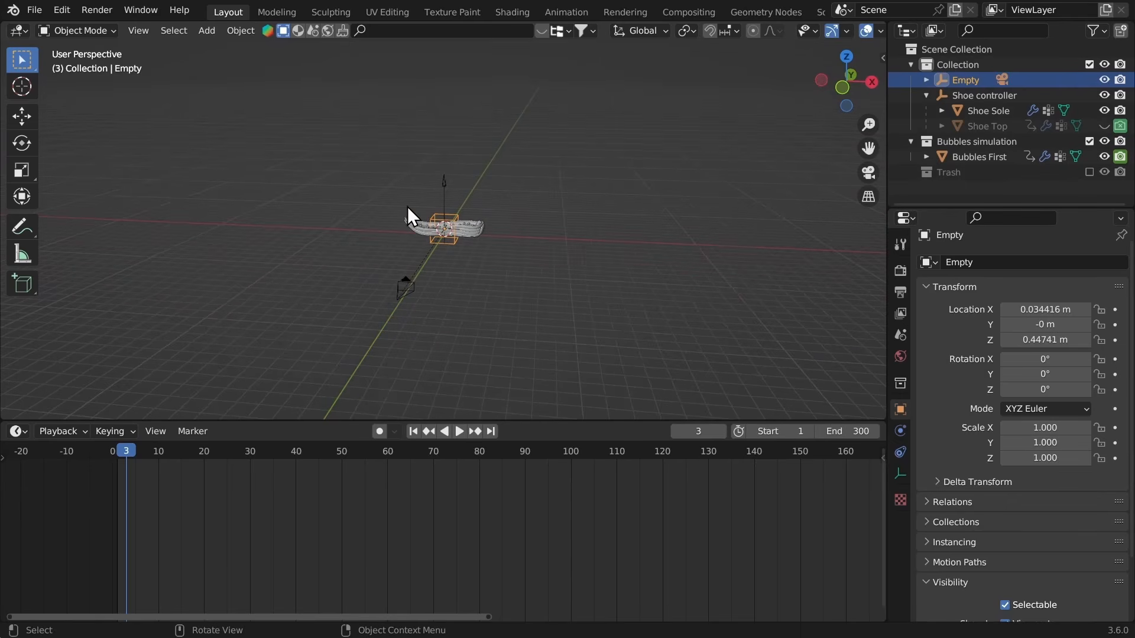
key(r)
key(r)
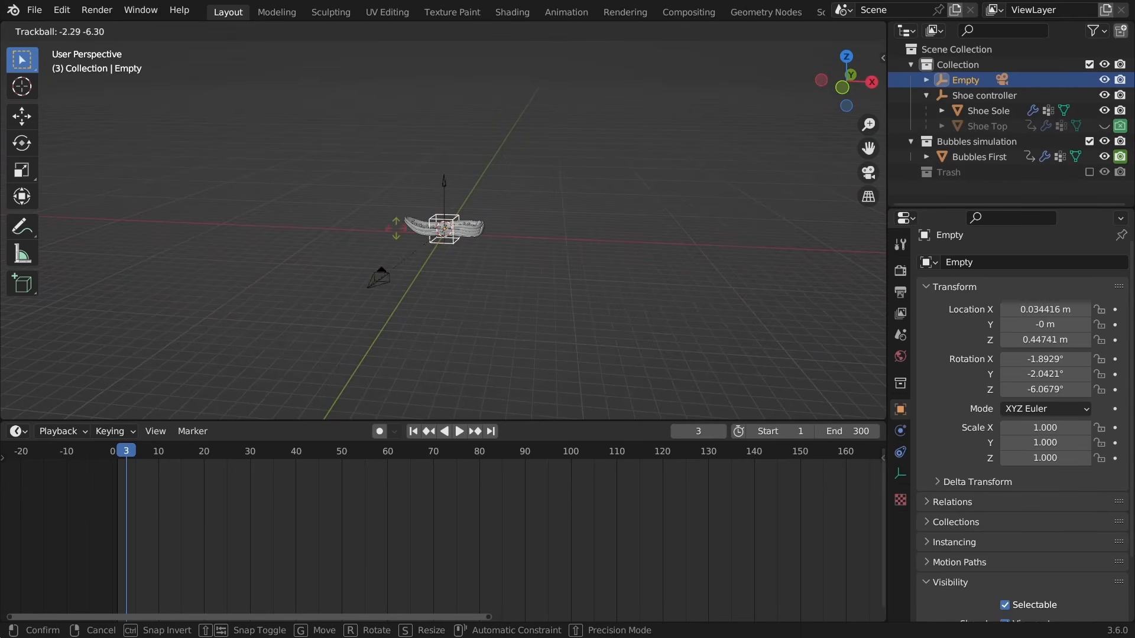
key(Escape)
key(s)
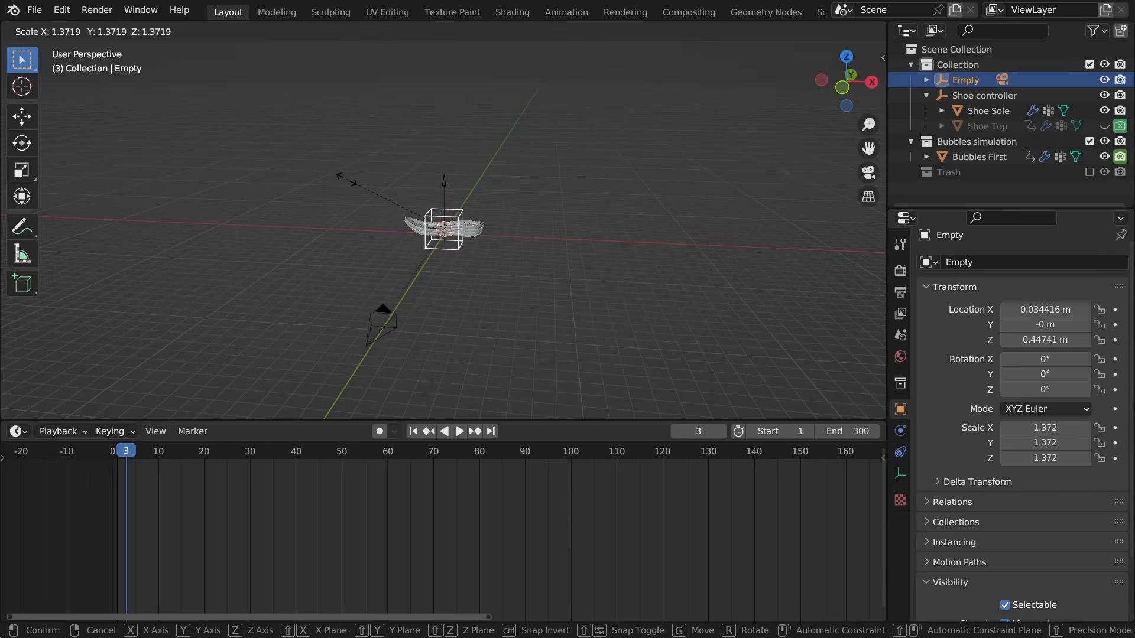
key(Escape)
Step: In the camera view, scale the cube empty up to about 1.70 to frame the sole with more space around it
key(KP_0)
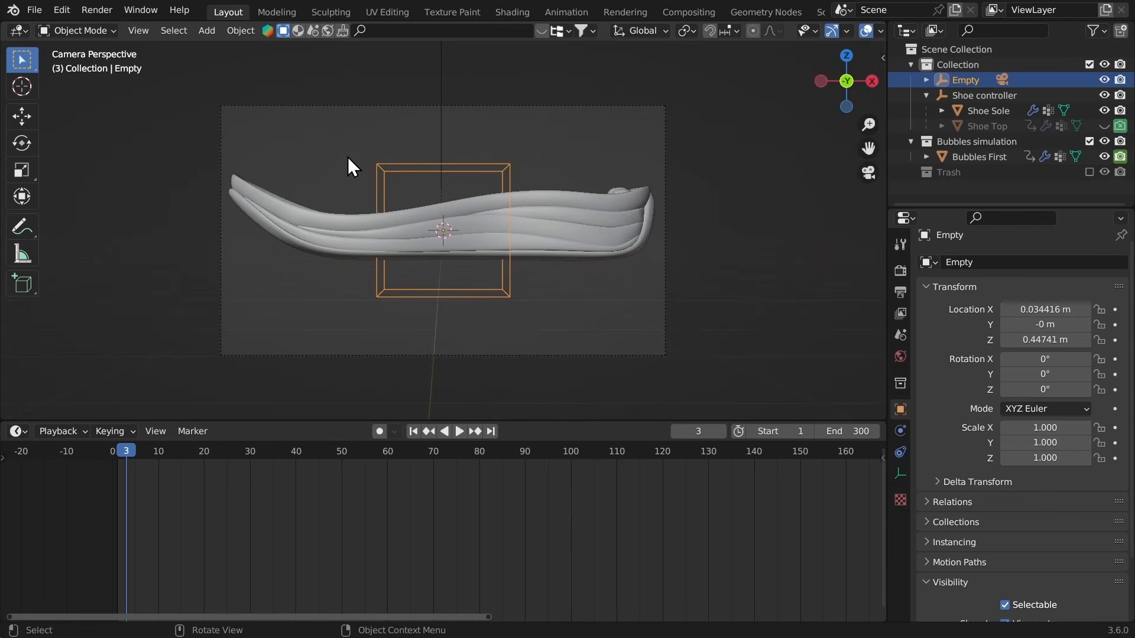
key(s)
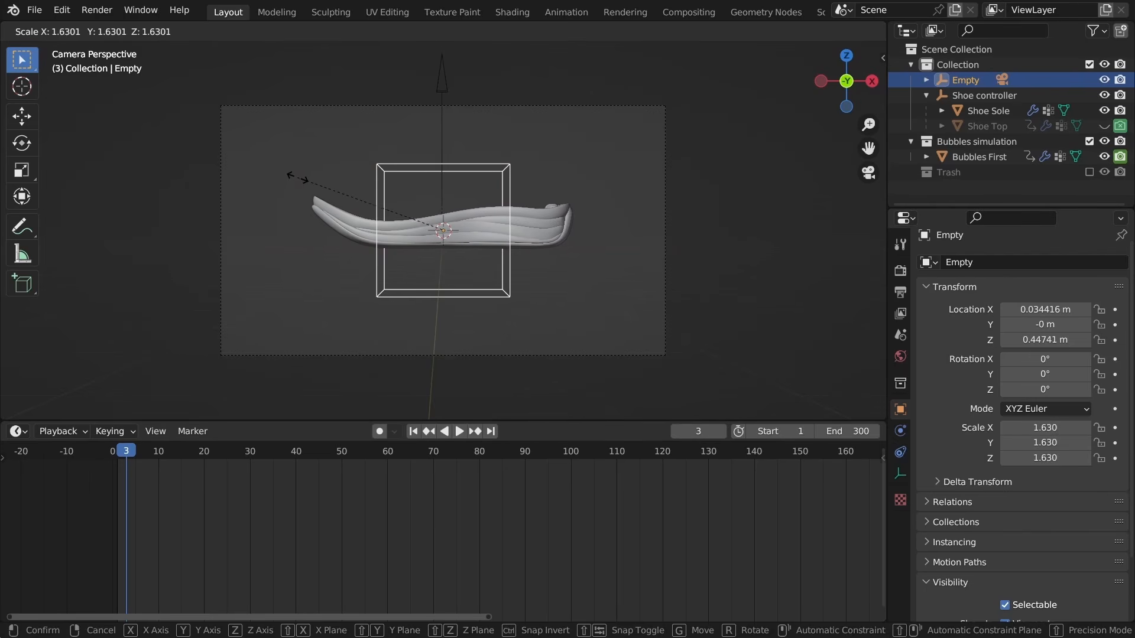
click(290, 174)
Step: Raise the cube empty along Z to about 0.84 m so the sole sits slightly lower in the camera frame
key(g)
key(z)
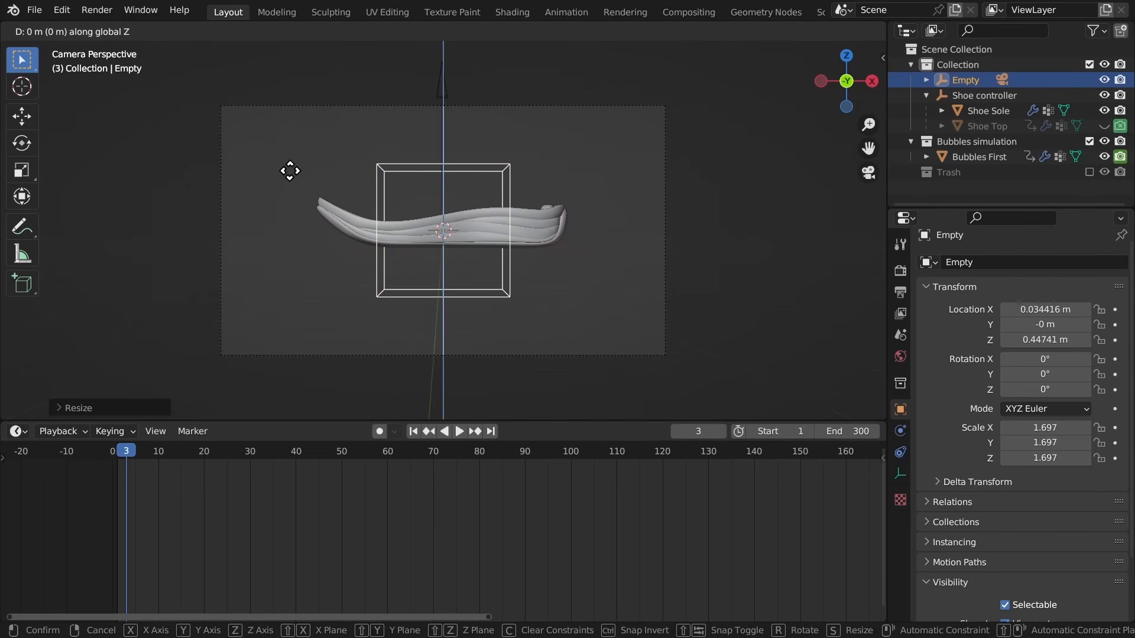
click(291, 166)
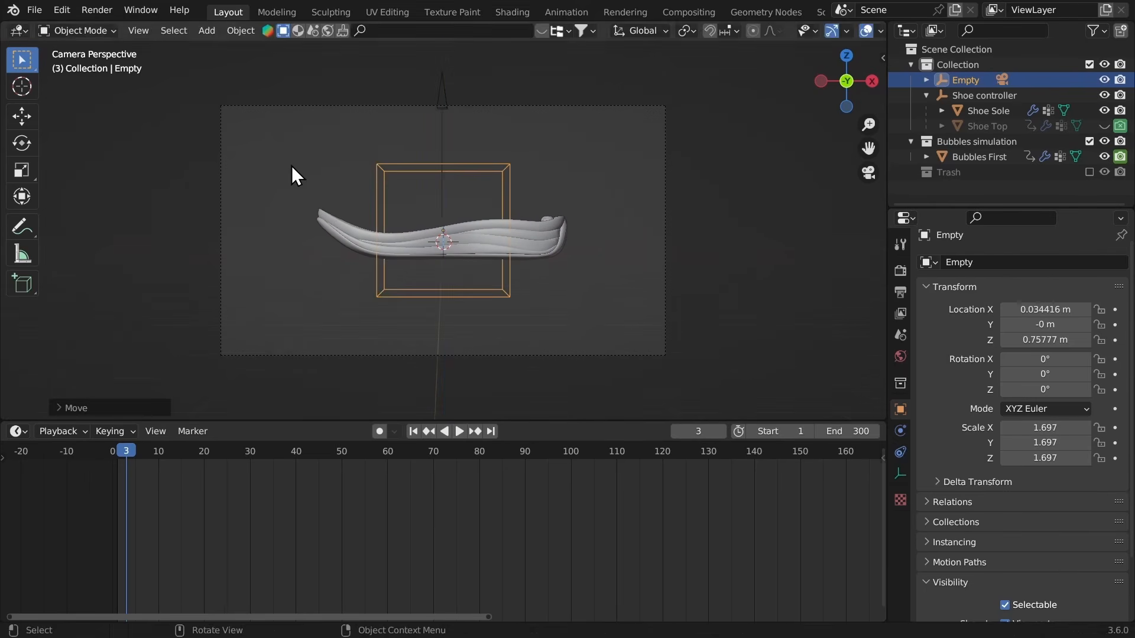
key(g)
key(z)
click(290, 167)
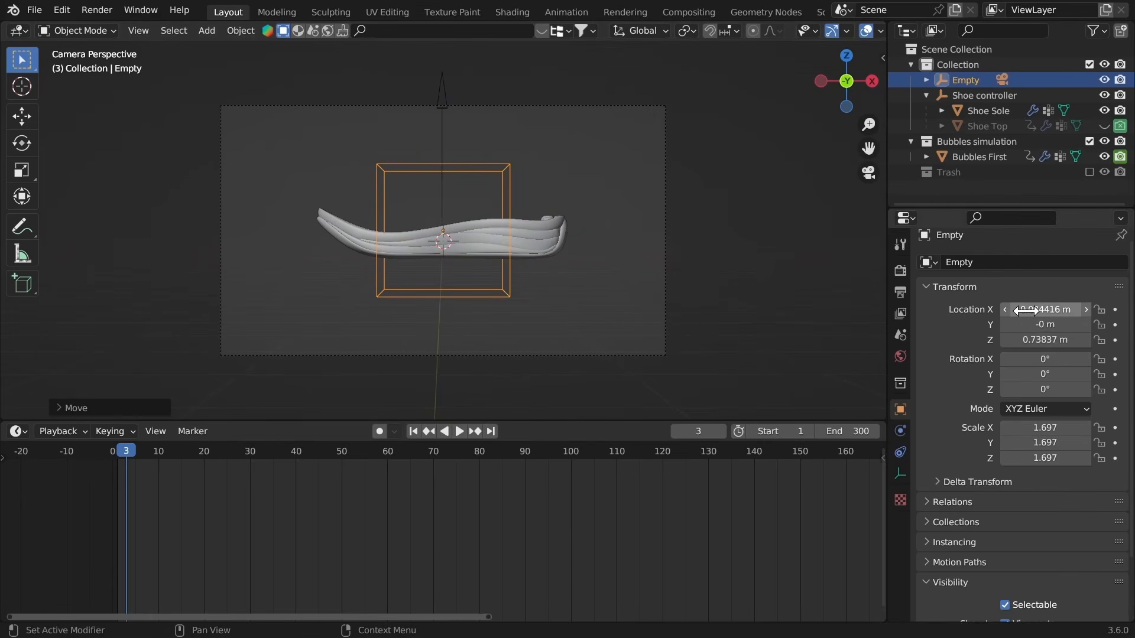
key(g)
key(z)
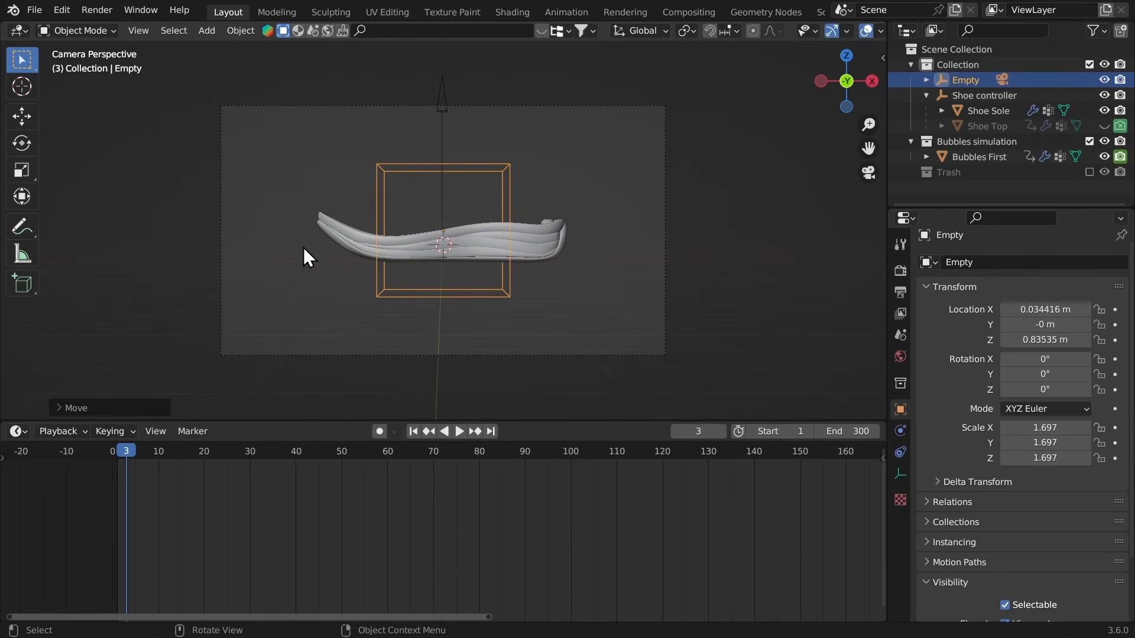
Step: Keyframe the cube empty's location, rotation and scale at frame 84
drag(171, 467, 497, 466)
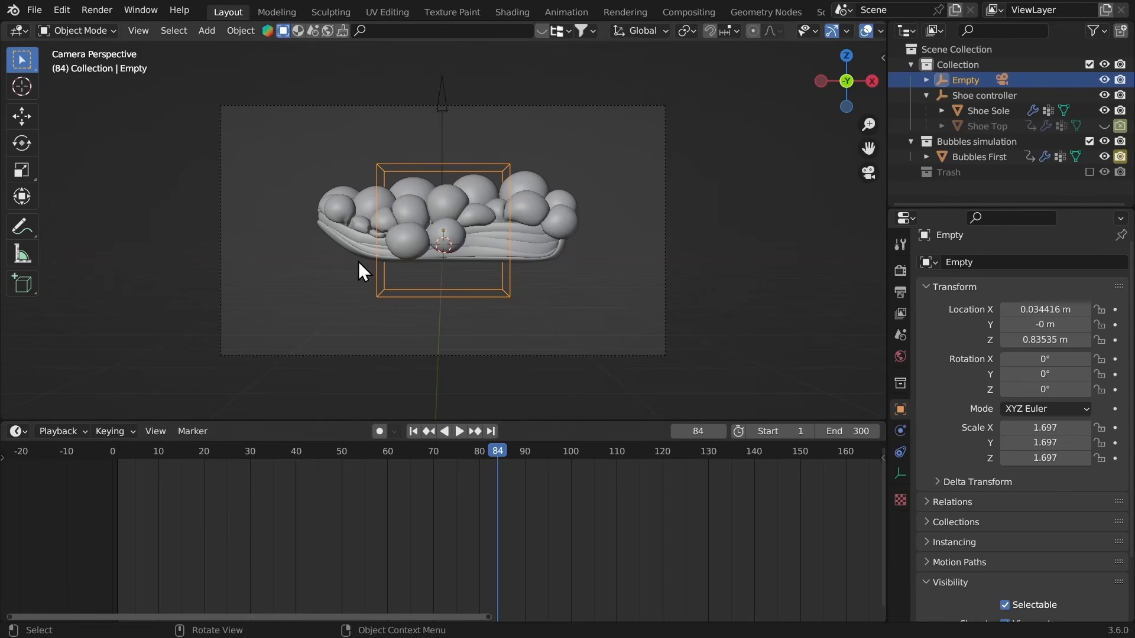
key(i)
click(276, 319)
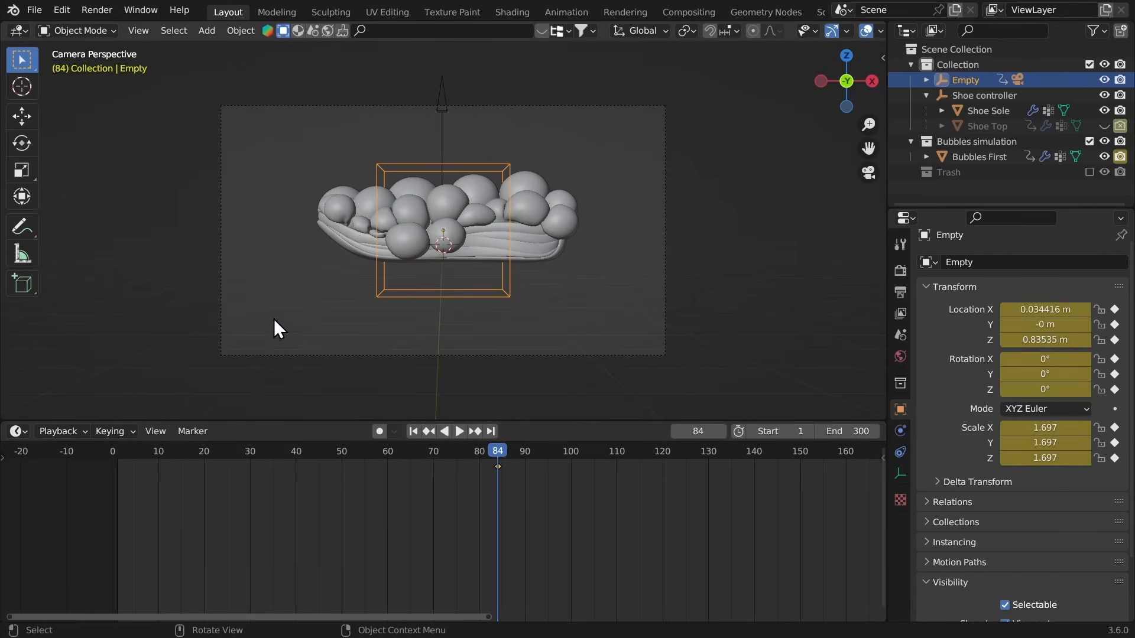
Step: At frame 1, rotate the cube empty about 22° around Y and turn it slightly with trackball rotation to tilt the camera view
click(118, 455)
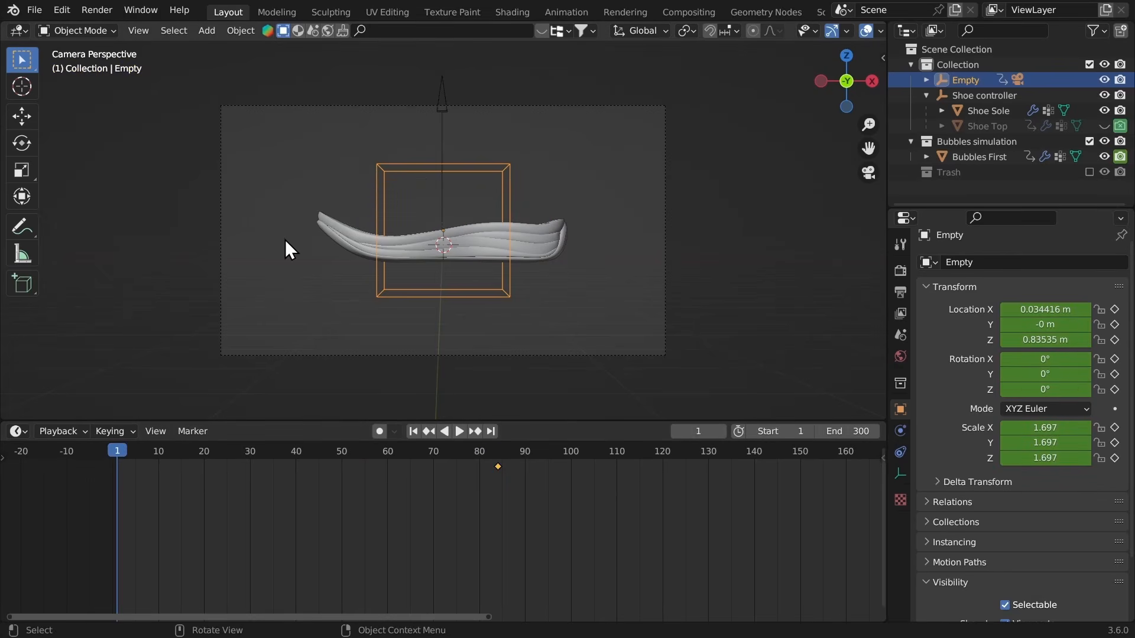
key(r)
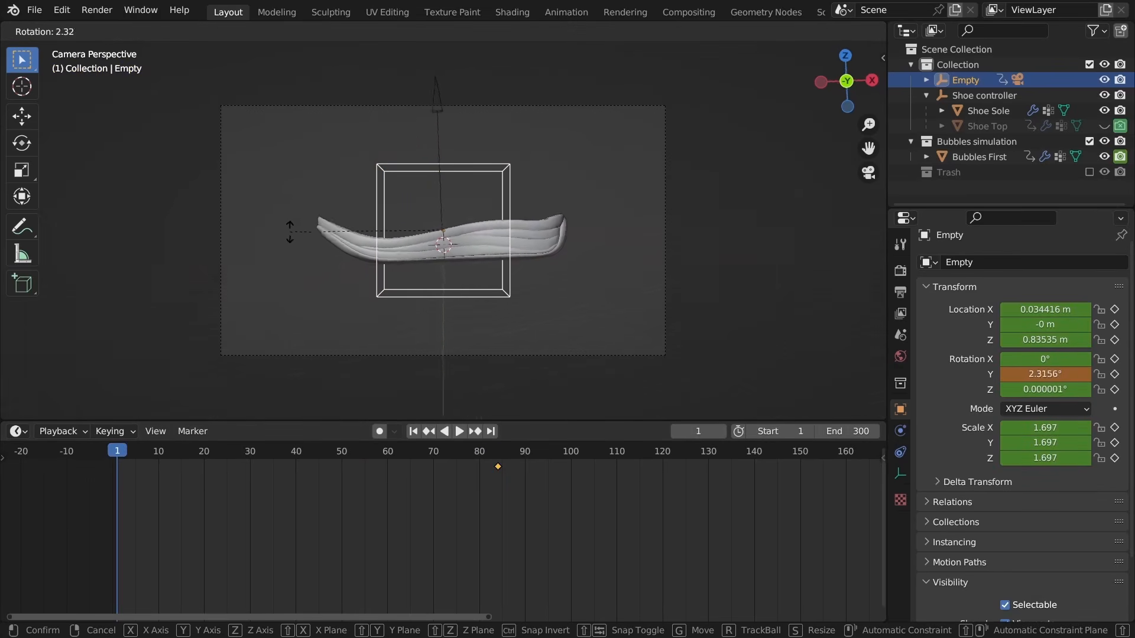
click(298, 183)
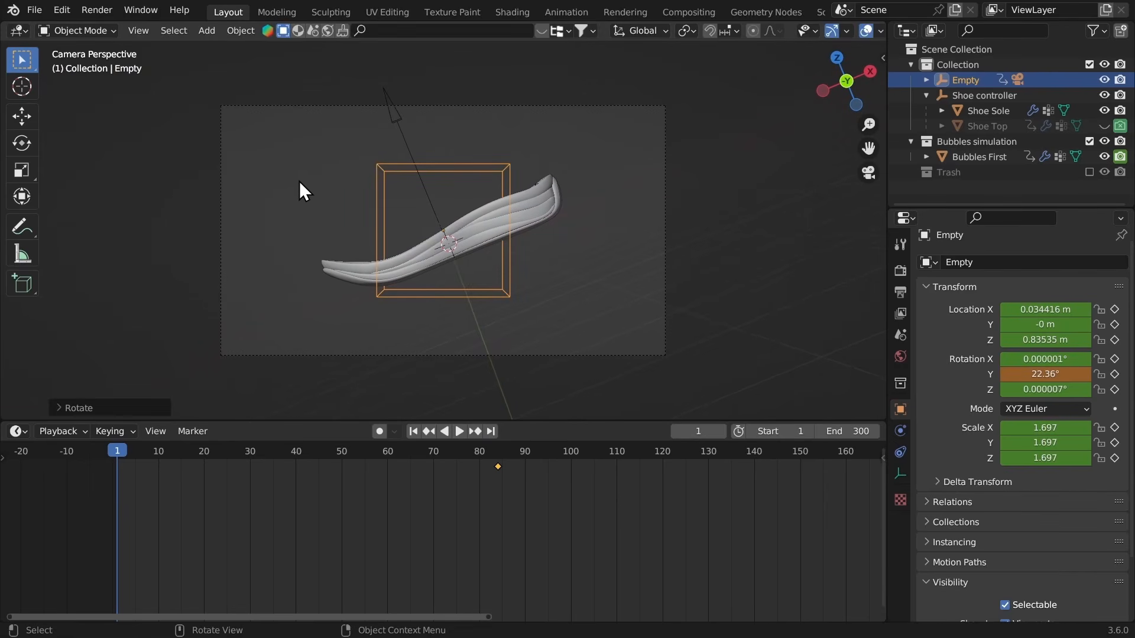
key(r)
key(r)
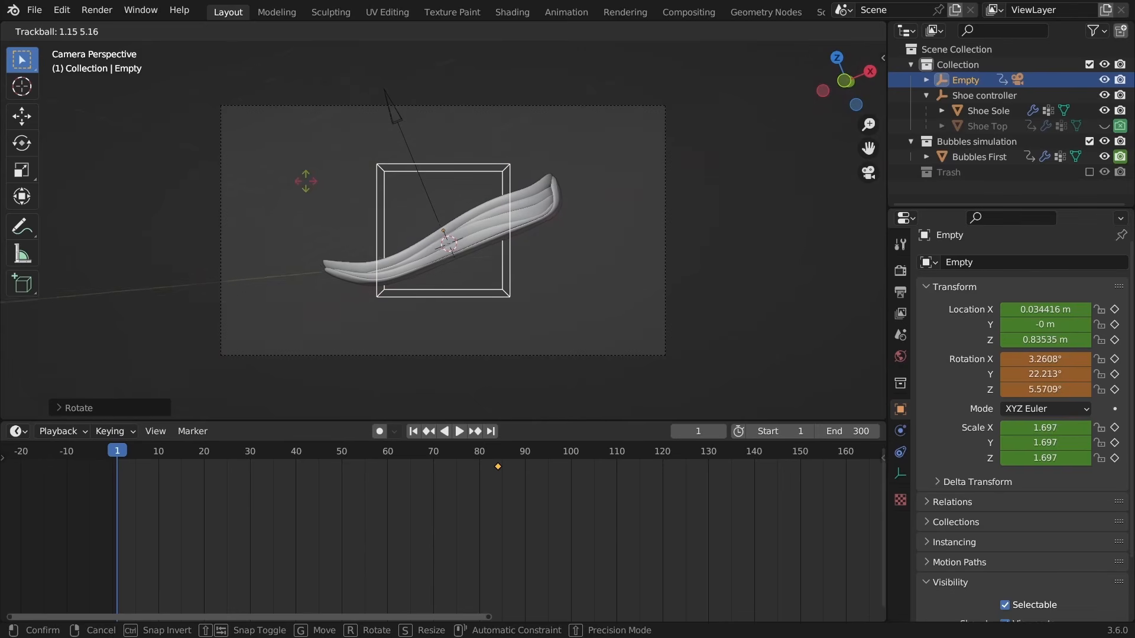
click(306, 180)
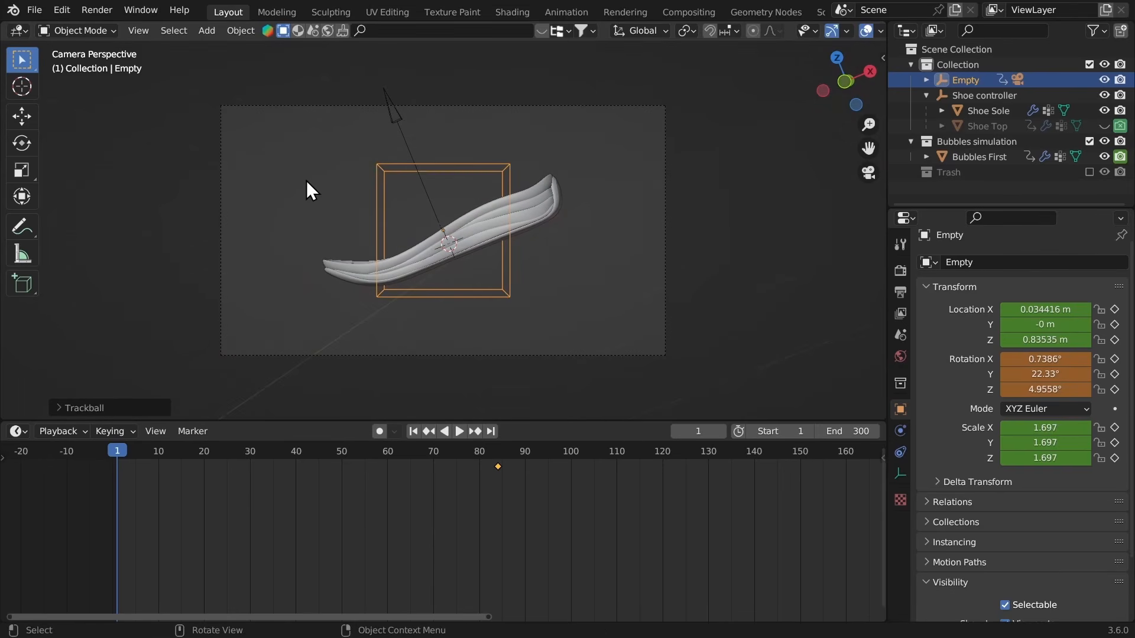
Step: Scale the cube empty to about 1.74 and shift it to about 0.97 m in Z, keyframing location, rotation and scale at frame 1
key(s)
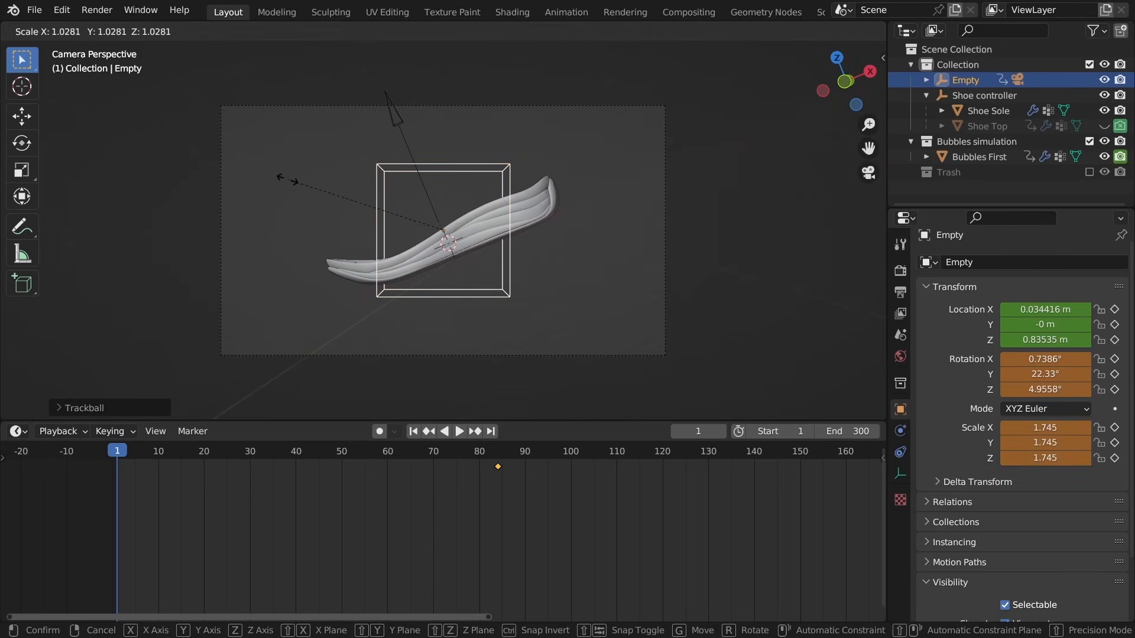
key(g)
click(291, 174)
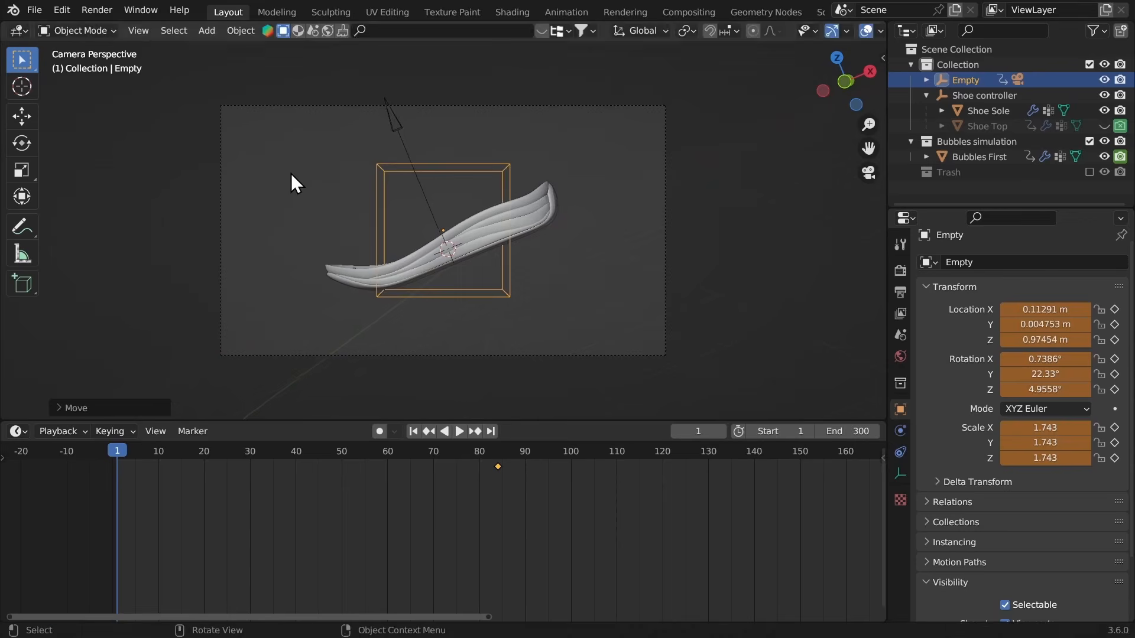
key(i)
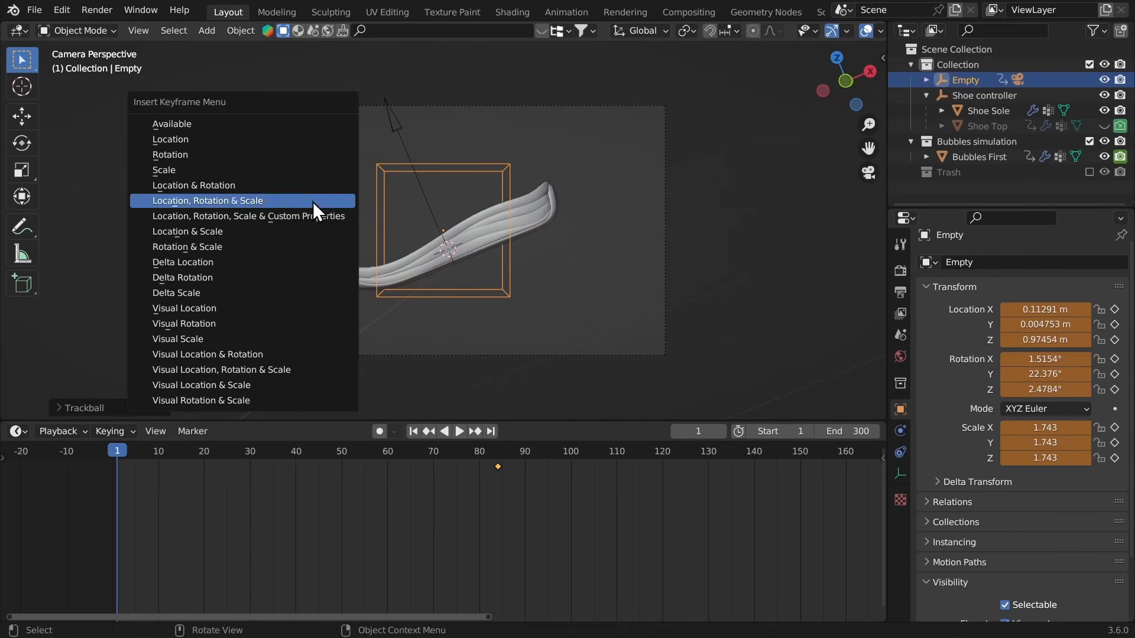
click(228, 200)
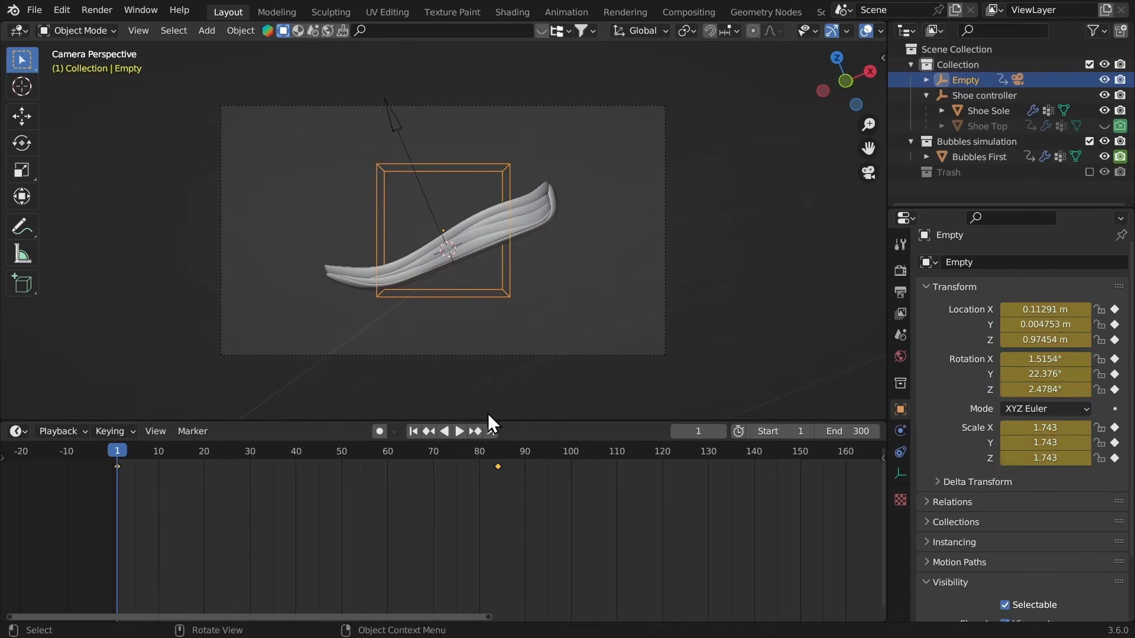
Step: At frame 84, scale the cube empty down to about 1.45 and raise it to about 1.21 m in Z
click(498, 453)
key(s)
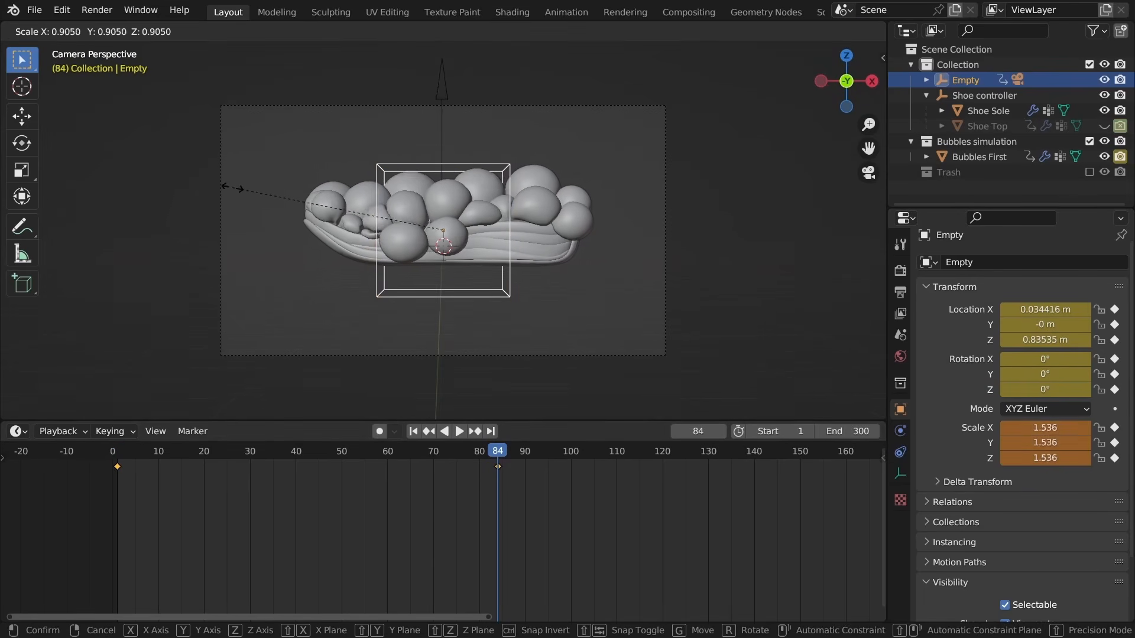
click(256, 195)
key(g)
key(z)
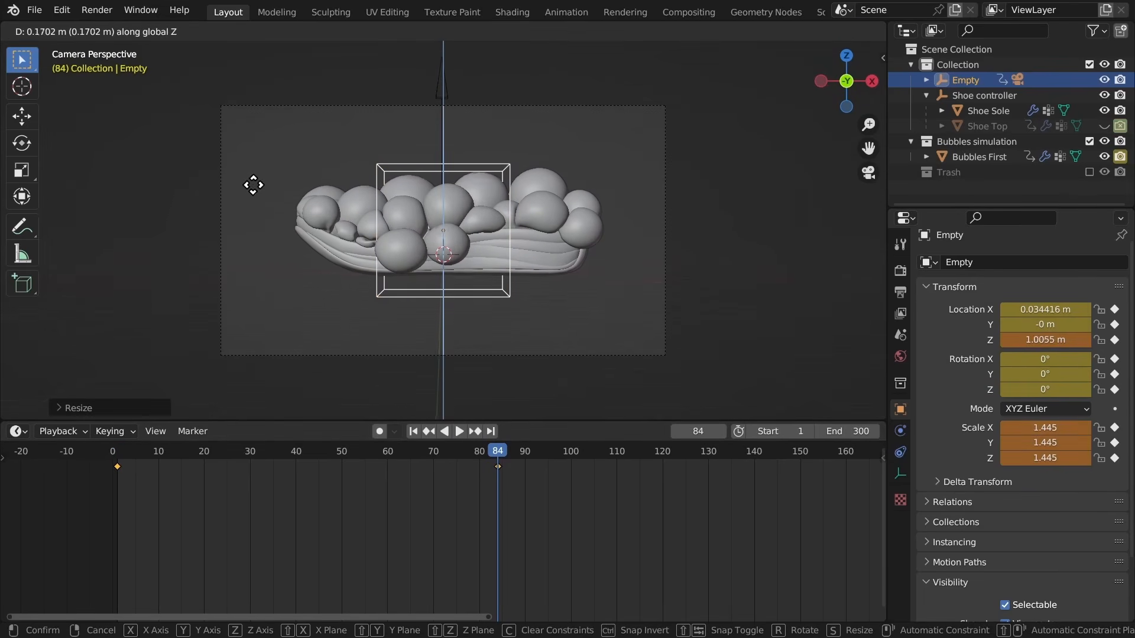
click(279, 208)
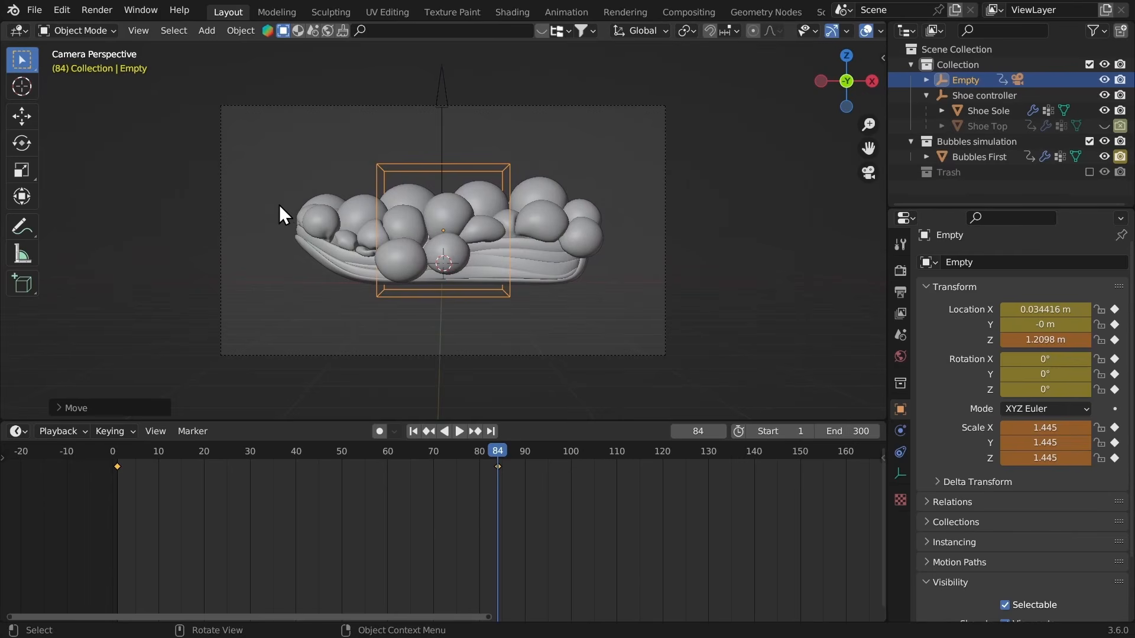
Step: At frame 84, rotate the cube empty to about -0.6°, -5.1° and -8.5° in X, Y, Z and keyframe location, rotation and scale
key(r)
key(r)
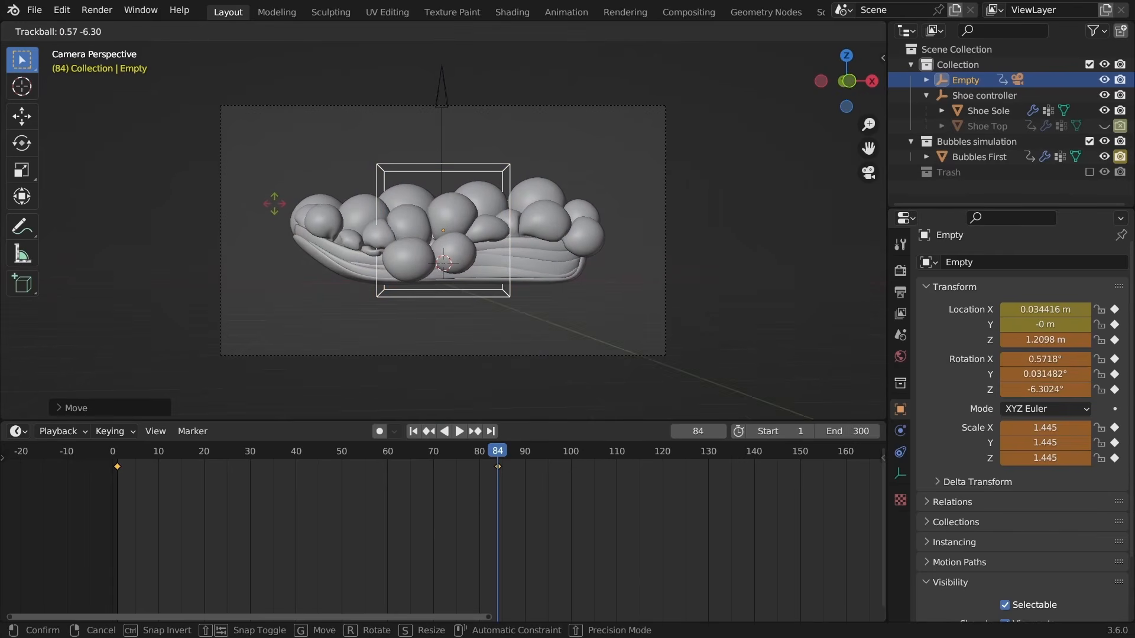
click(271, 201)
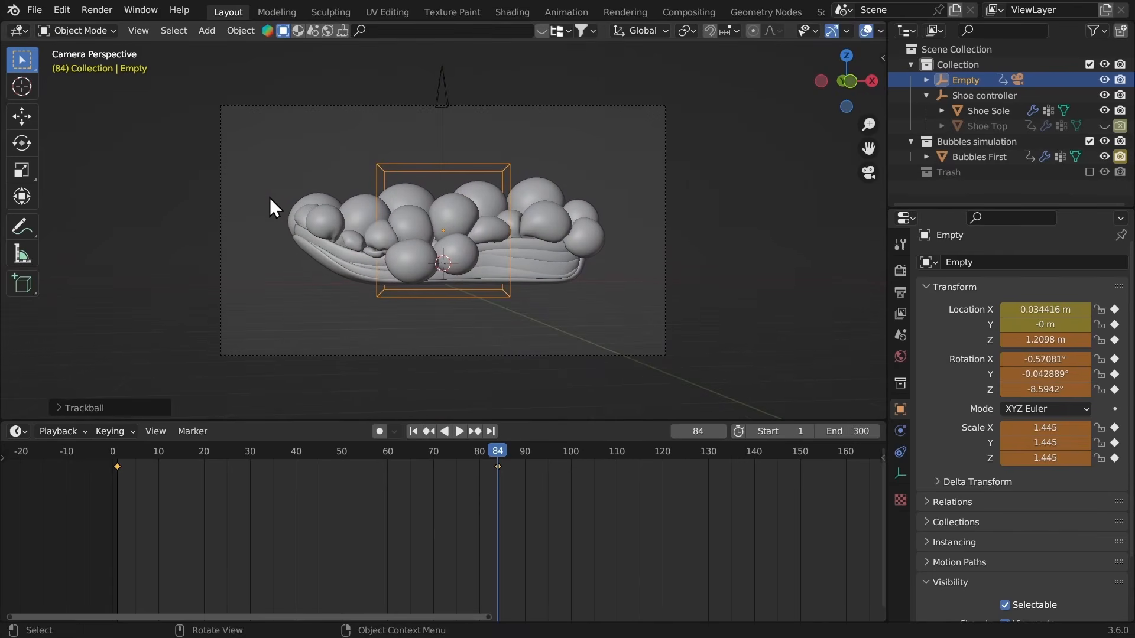
key(r)
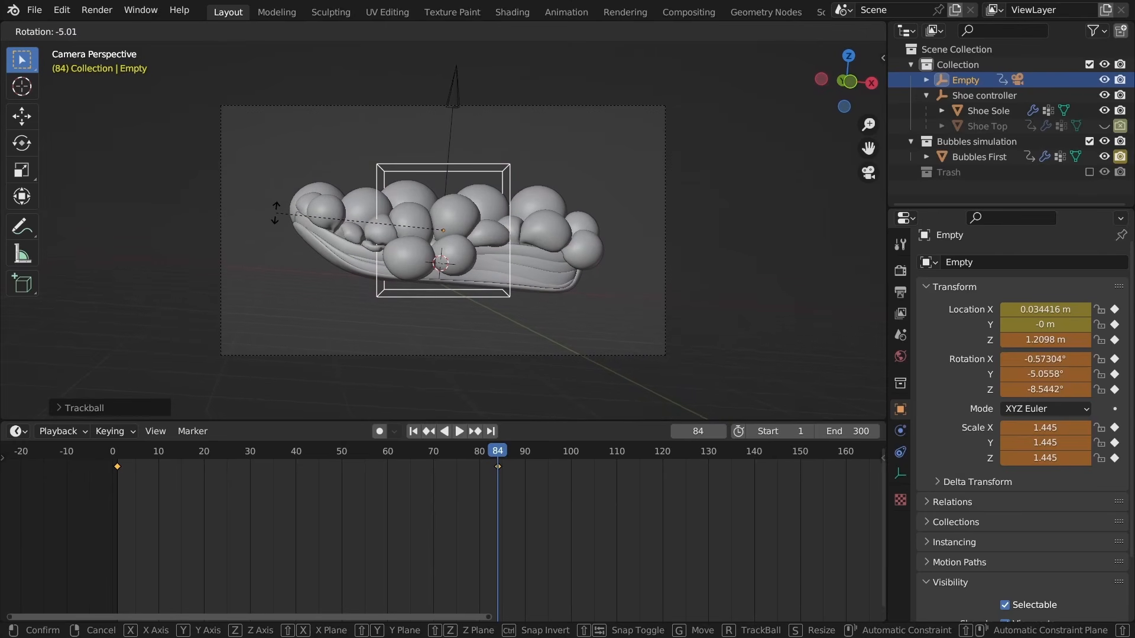
click(275, 211)
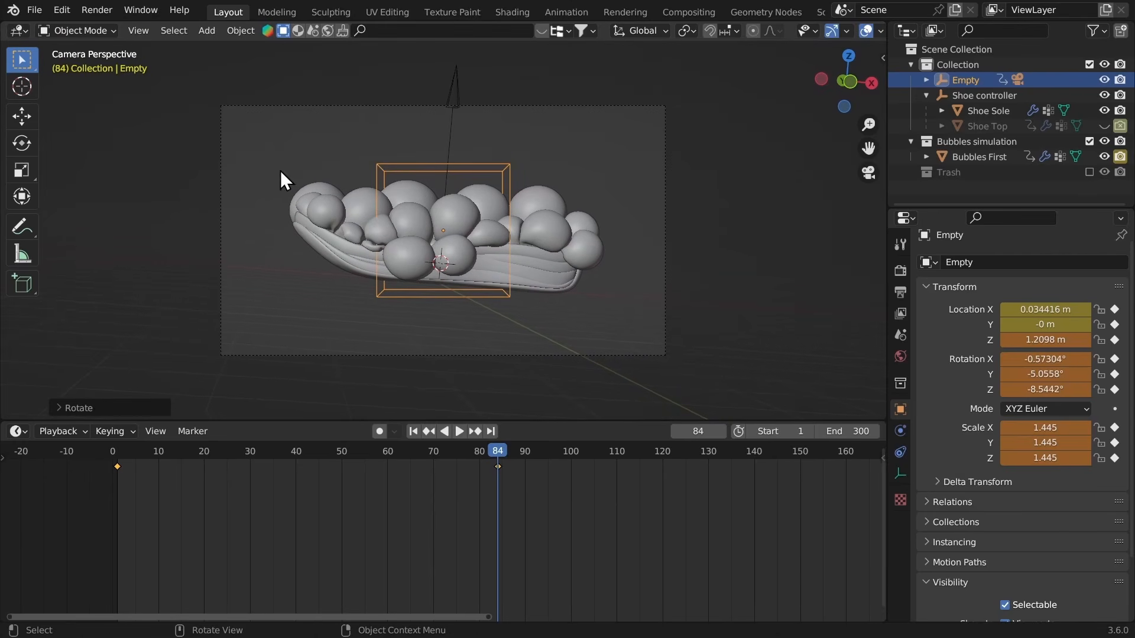
key(i)
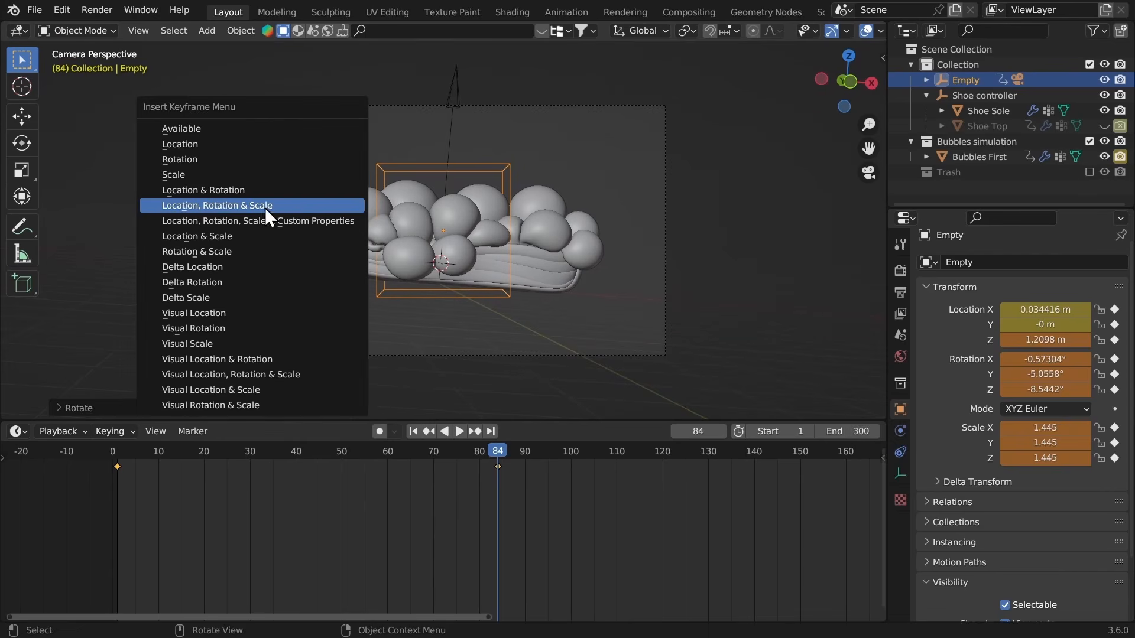
click(286, 205)
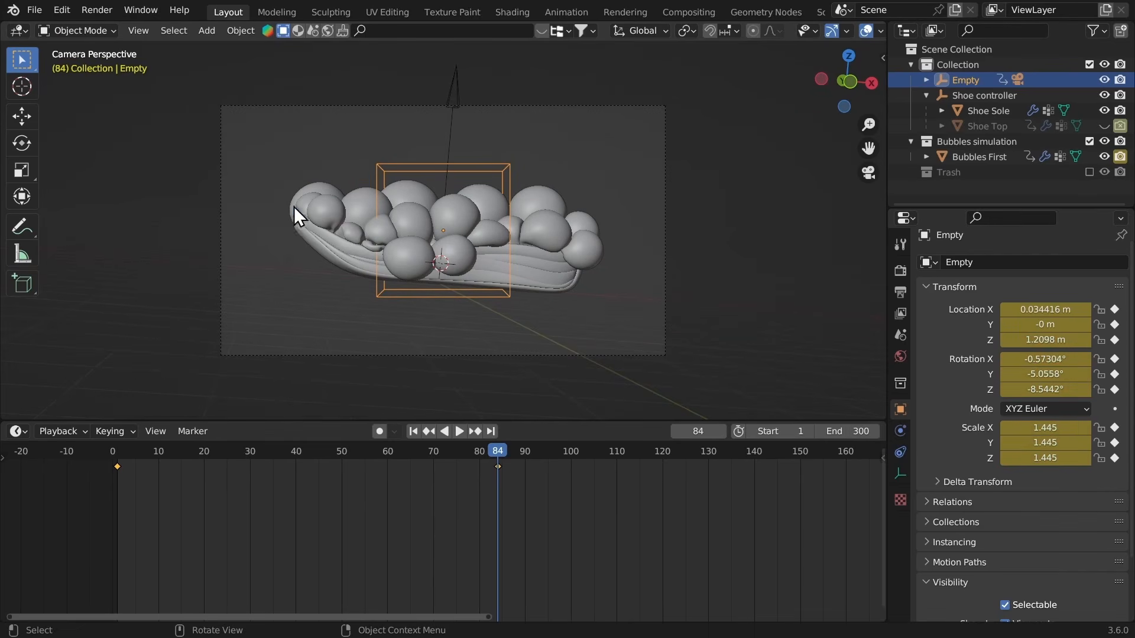
Step: Play the animation from frame 1 to review the camera move over the growing bubbles
click(118, 462)
key(space)
key(space)
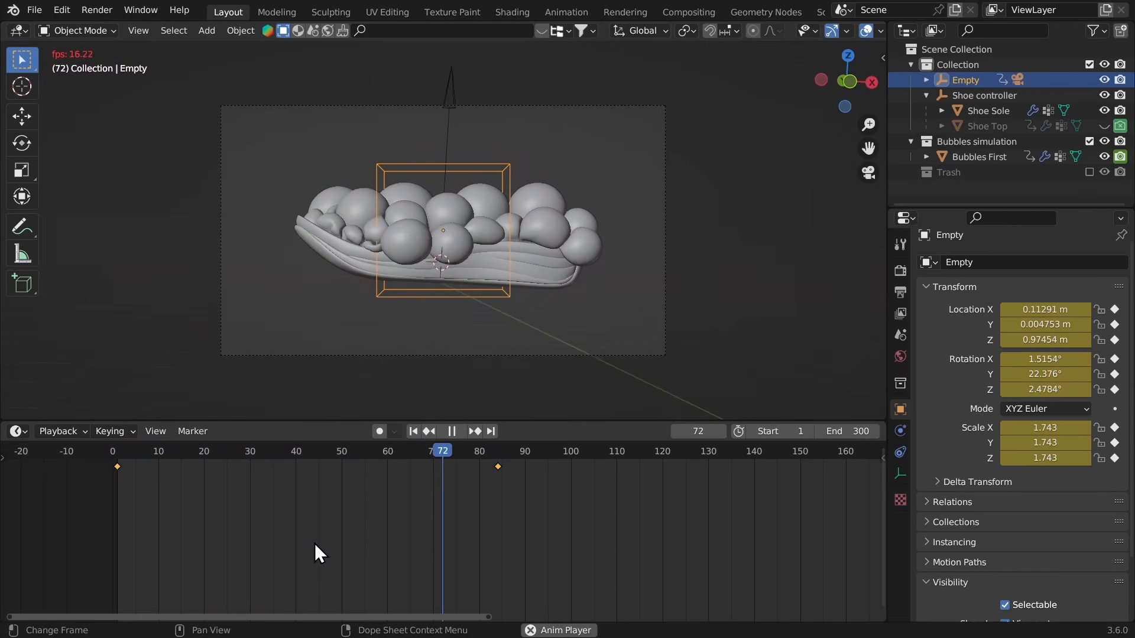
key(space)
click(125, 461)
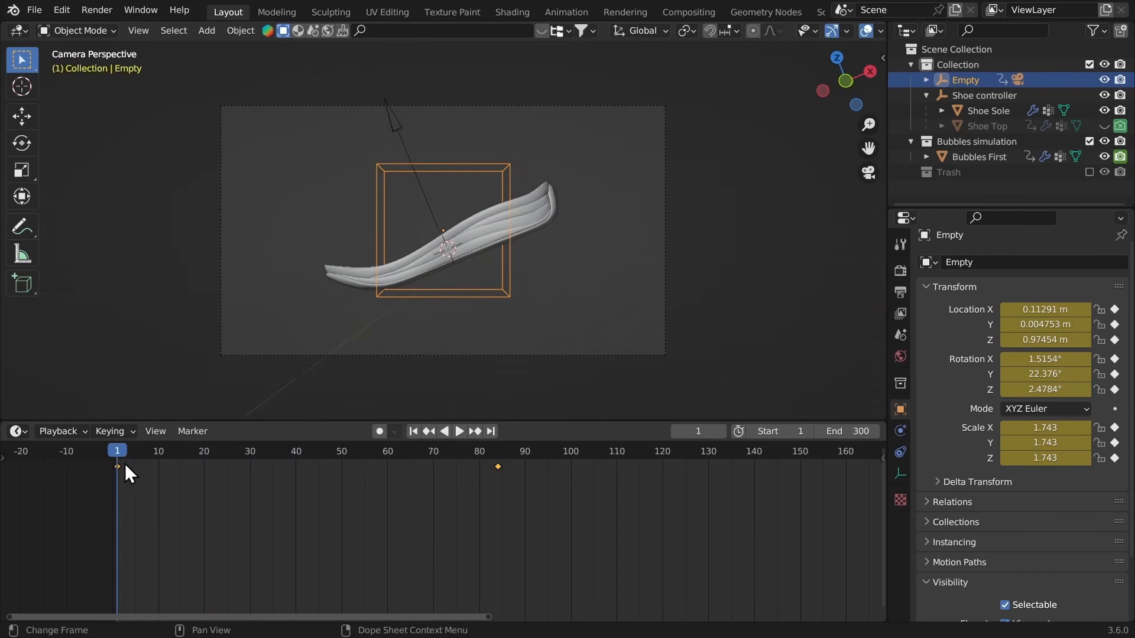
key(space)
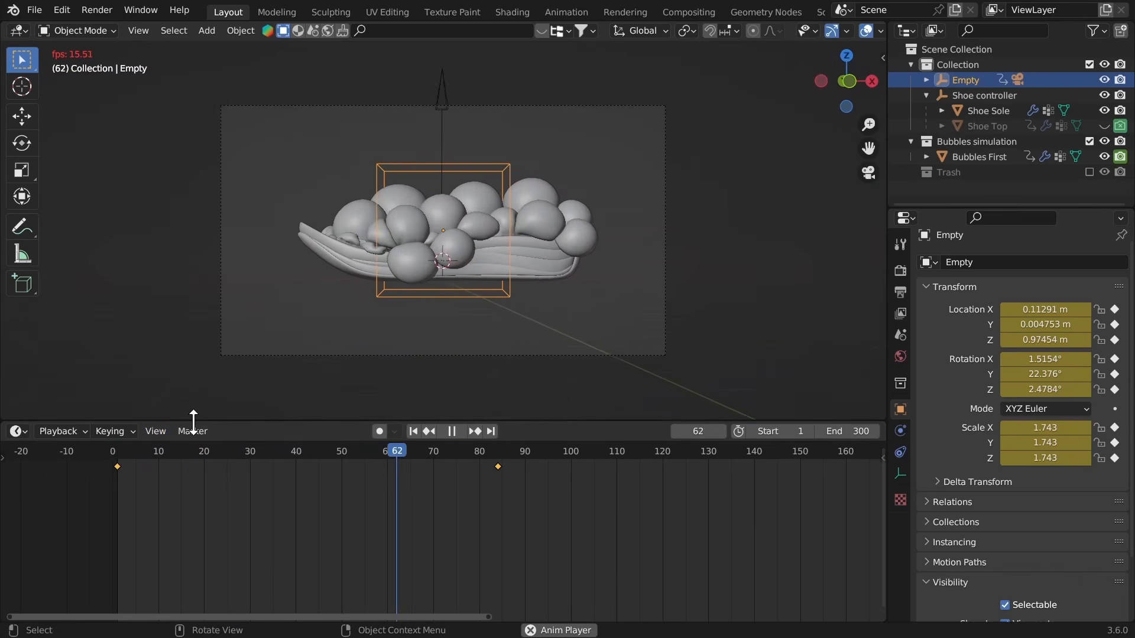
key(space)
Step: Examine the bubbles on the sole up close at frame 77 and return to frame 1
scroll(374, 289, up, 6)
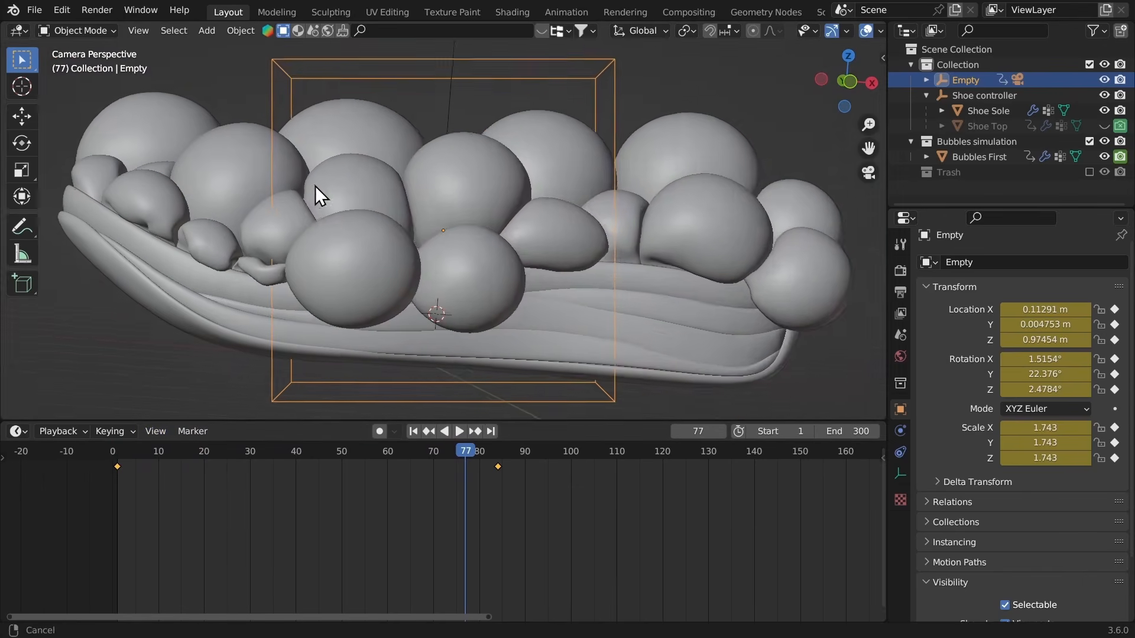
ctrl+middle_drag(409, 370, 444, 317)
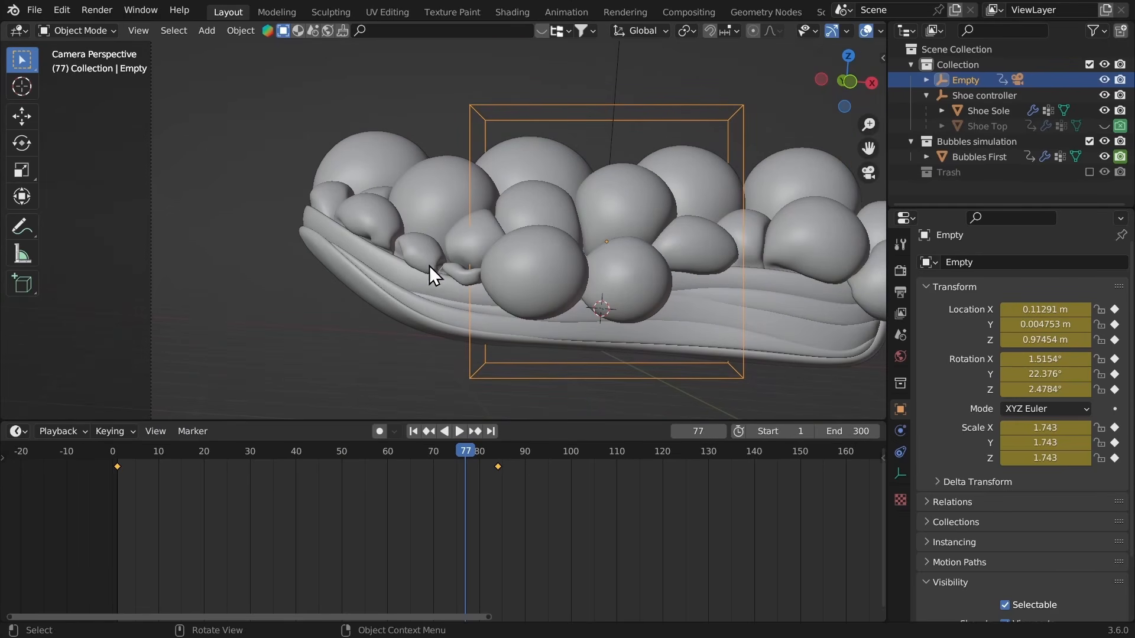
mouse_move(395, 202)
ctrl+middle_down()
mouse_move(436, 264)
mouse_move(397, 170)
ctrl+middle_up()
ctrl+middle_drag(314, 185, 337, 248)
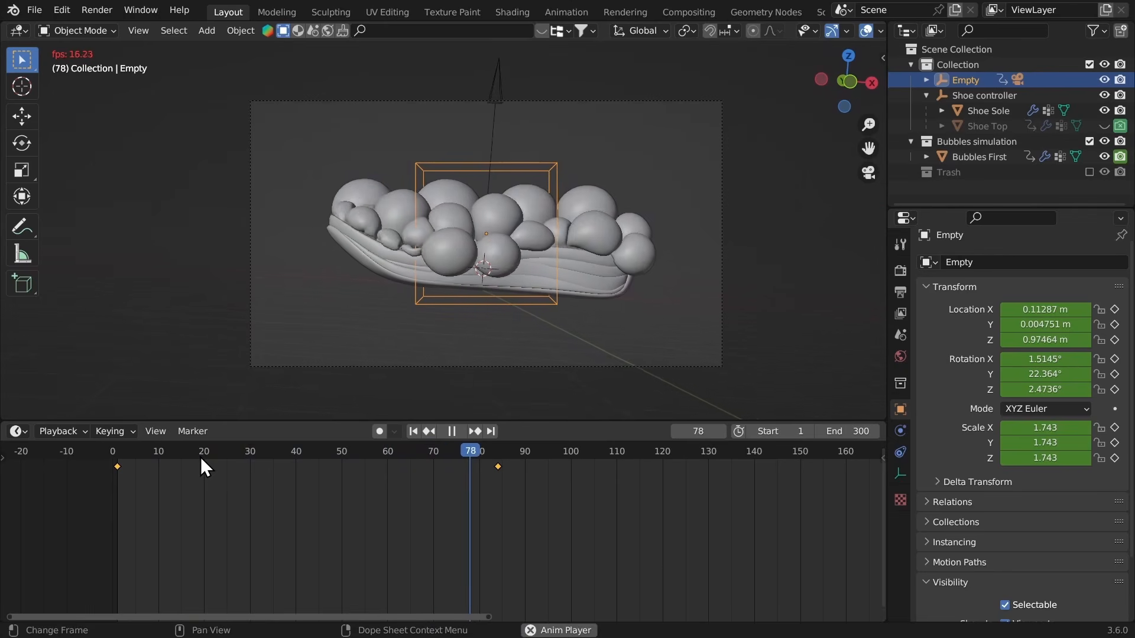
key(space)
click(116, 453)
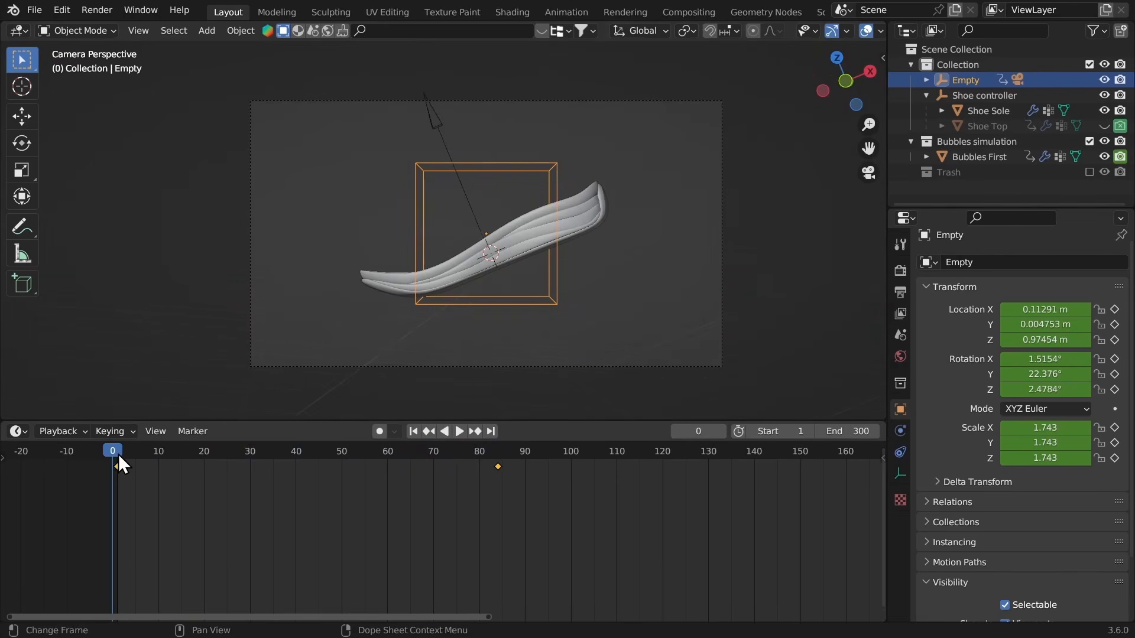
click(119, 453)
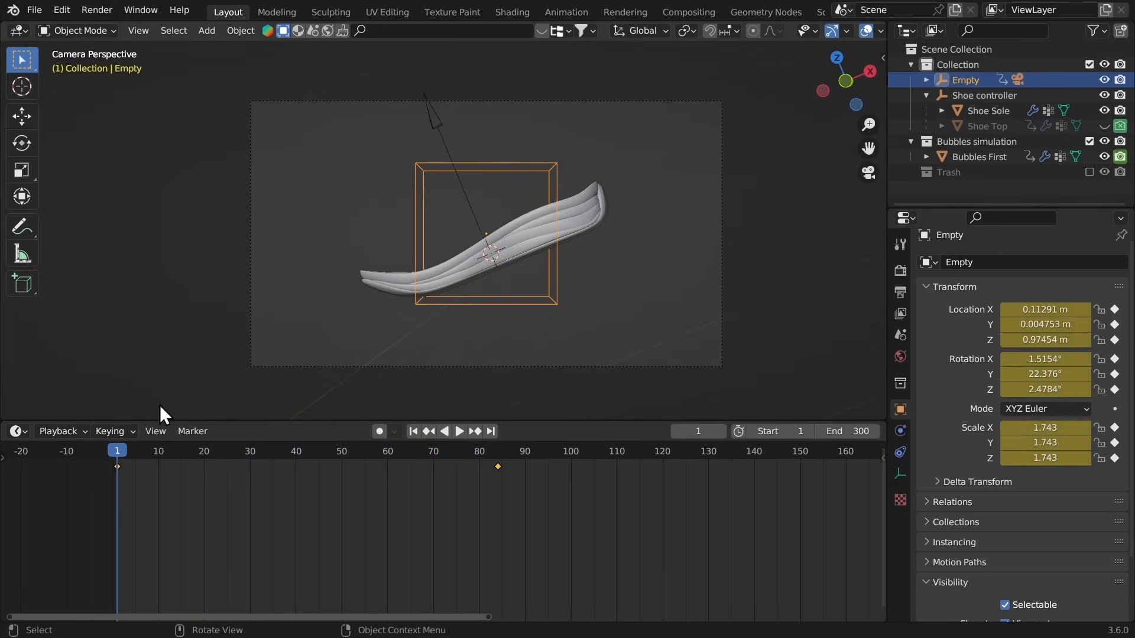
Step: Add a plane to the scene and rotate it 90° around the X axis so it stands upright
key(shift+a)
mouse_move(291, 38)
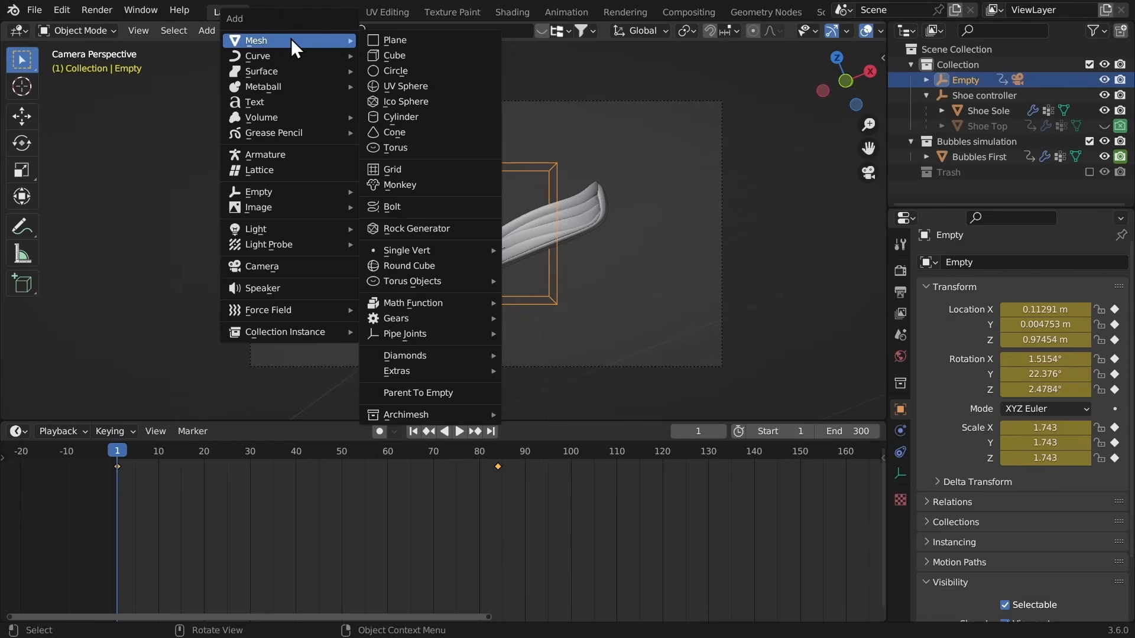
click(388, 39)
middle_drag(387, 100, 410, 193)
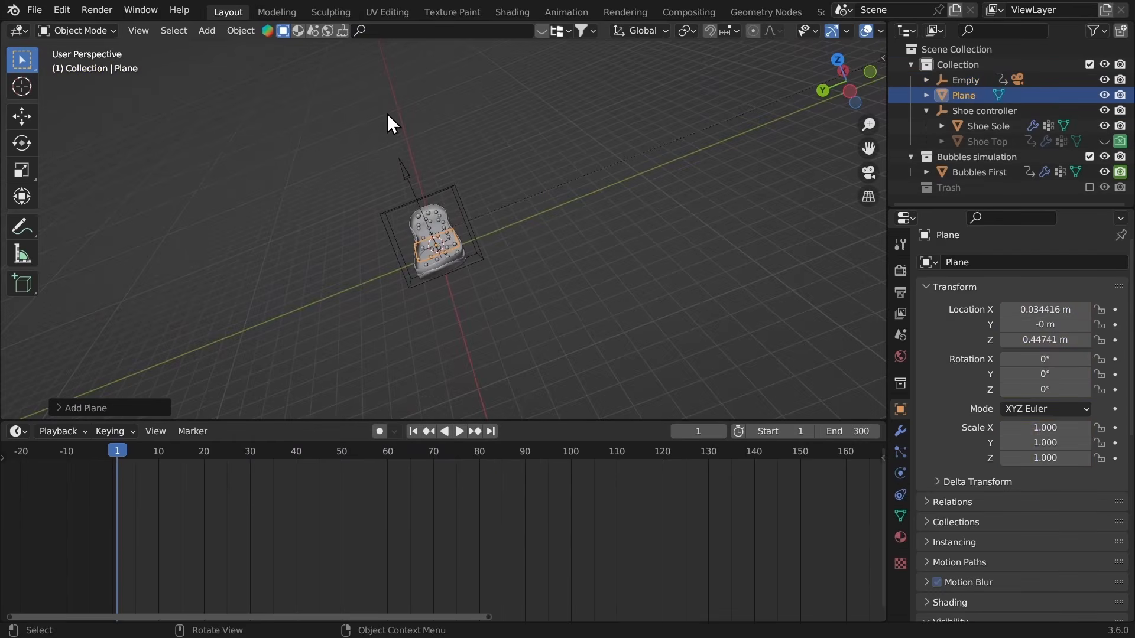
text(rx90)
key(Return)
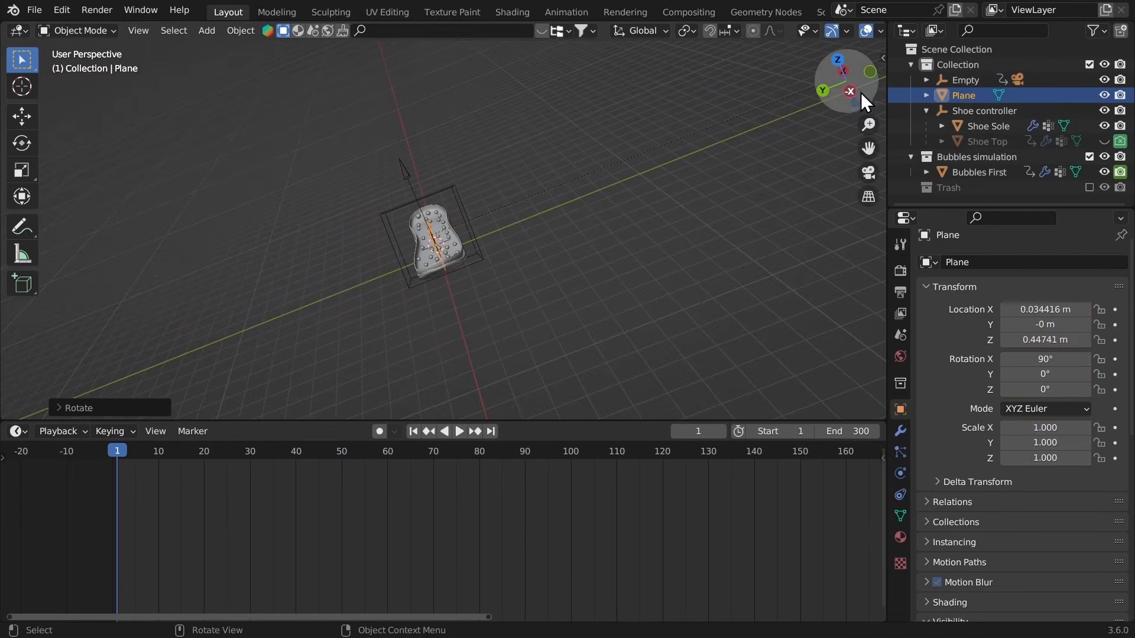
Step: Move the upright plane along the Y axis to about 19 m, behind the shoe as seen from the camera
drag(860, 93, 601, 271)
key(g)
key(y)
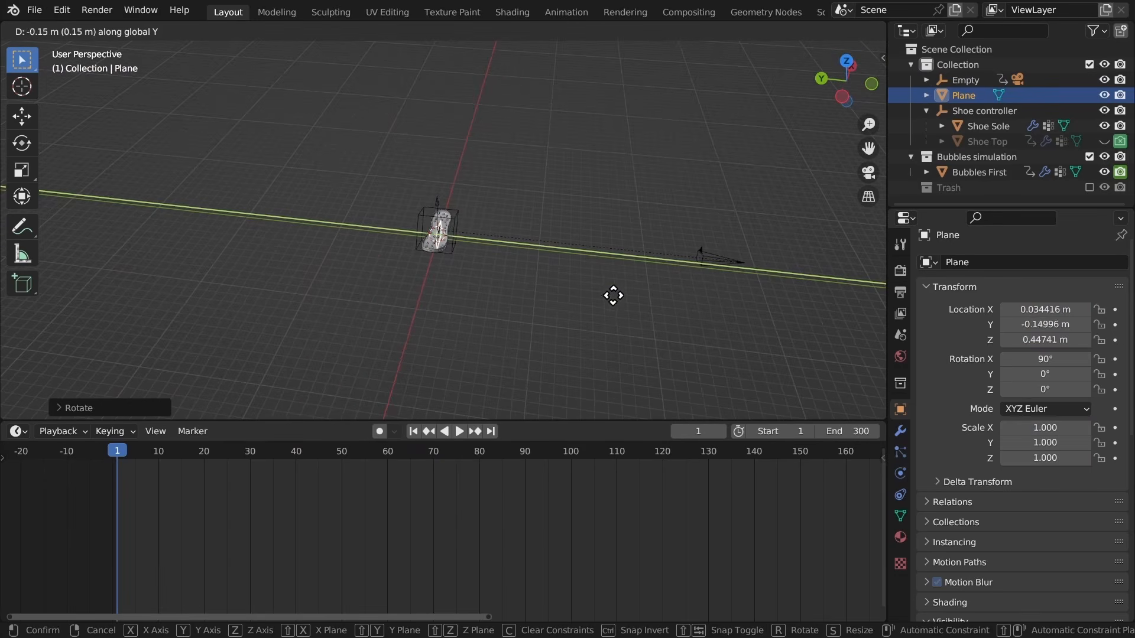
click(441, 222)
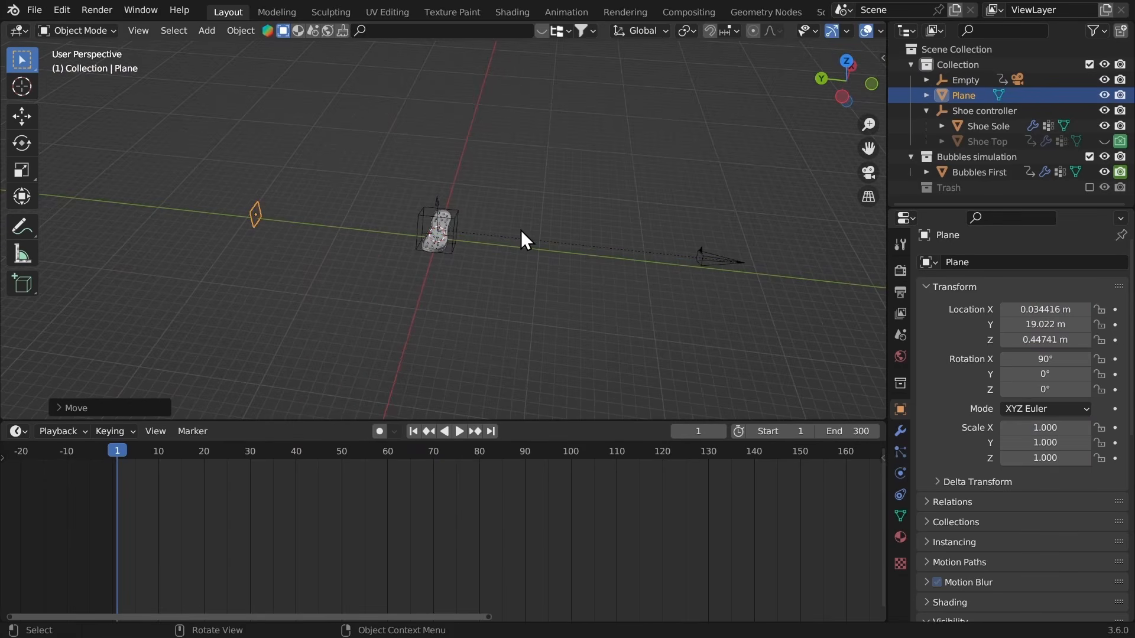
Step: Scale the plane up uniformly to about 18.9 so it forms a large backdrop
middle_drag(520, 229, 451, 229)
key(s)
click(723, 299)
key(s)
click(746, 257)
key(s)
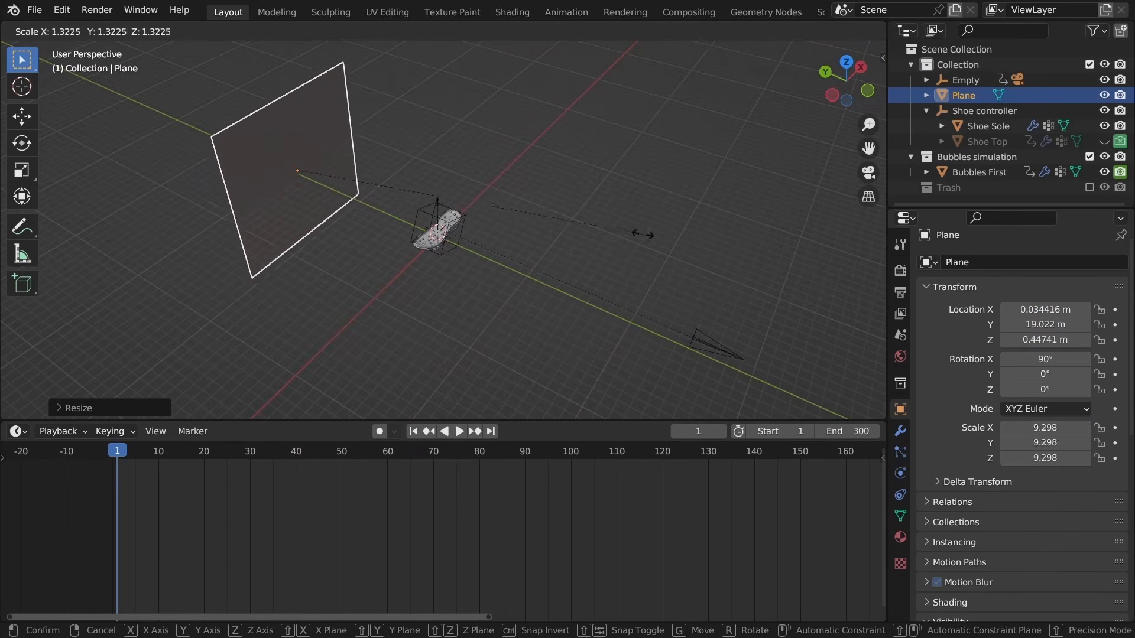
click(772, 290)
key(s)
click(727, 267)
middle_drag(677, 266, 562, 247)
scroll(560, 223, down, 2)
Step: Replace the timeline with the Shader Editor and give the plane a new material named background
click(17, 430)
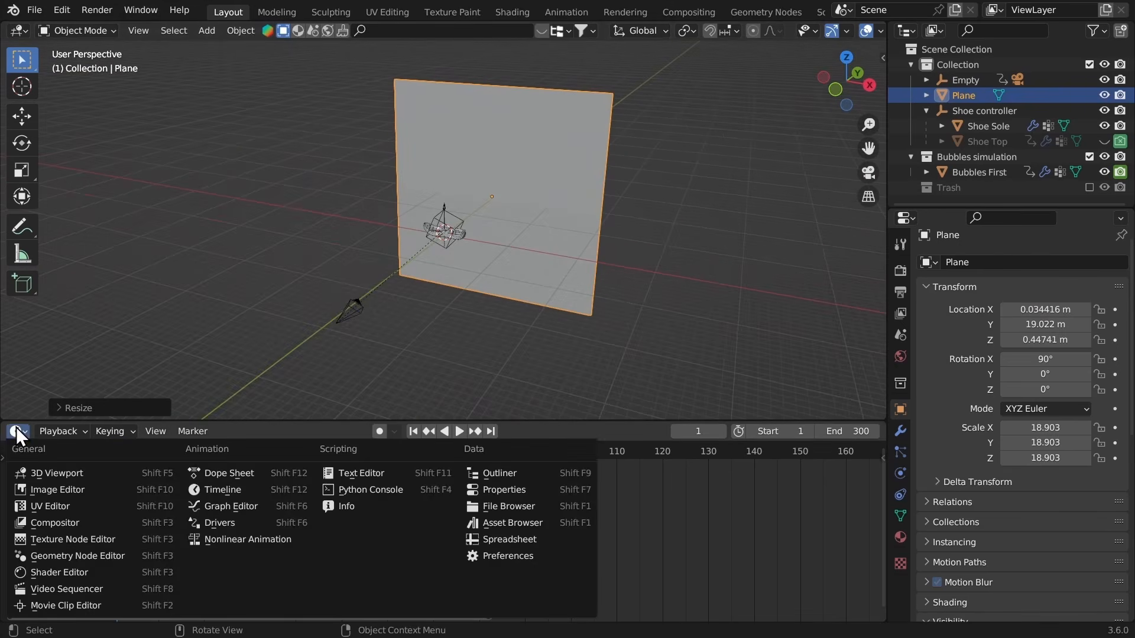
click(59, 522)
click(472, 430)
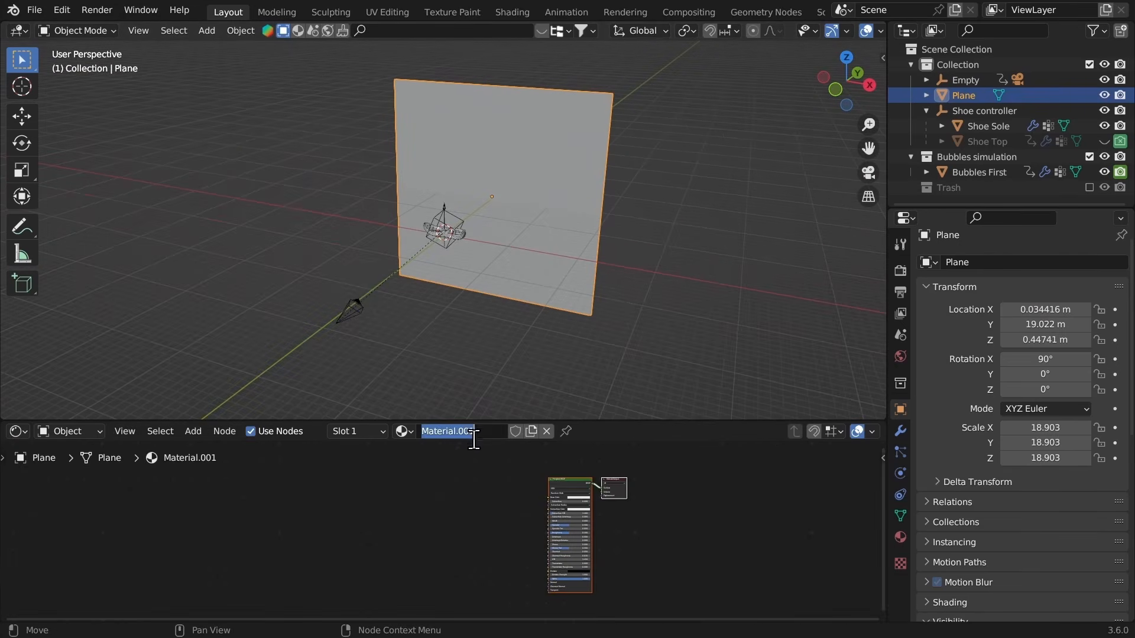
text(background)
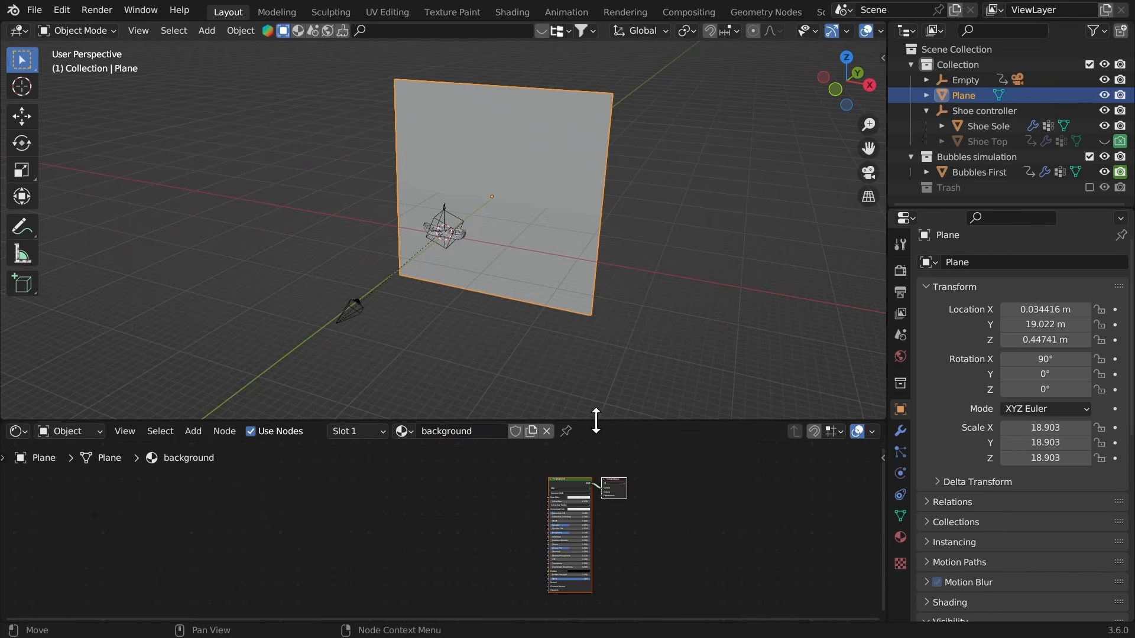
Step: Enlarge the node editor area and delete the background material's Principled BSDF node
drag(595, 421, 593, 305)
ctrl+middle_drag(552, 387, 526, 348)
click(527, 349)
middle_drag(585, 404, 585, 420)
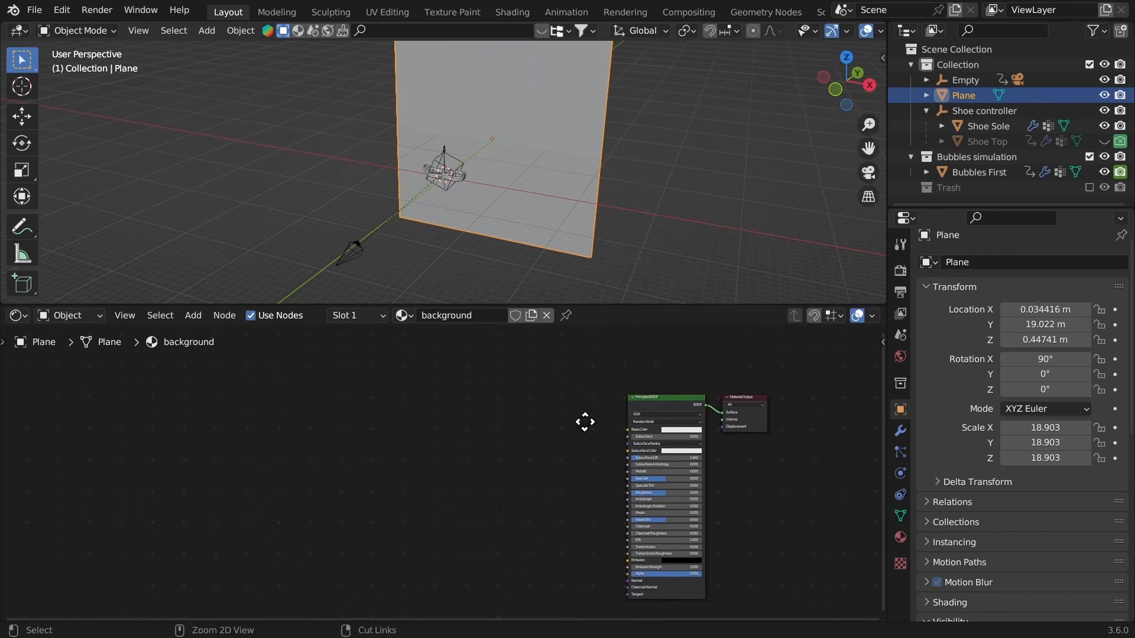
click(649, 406)
key(x)
scroll(633, 390, up, 2)
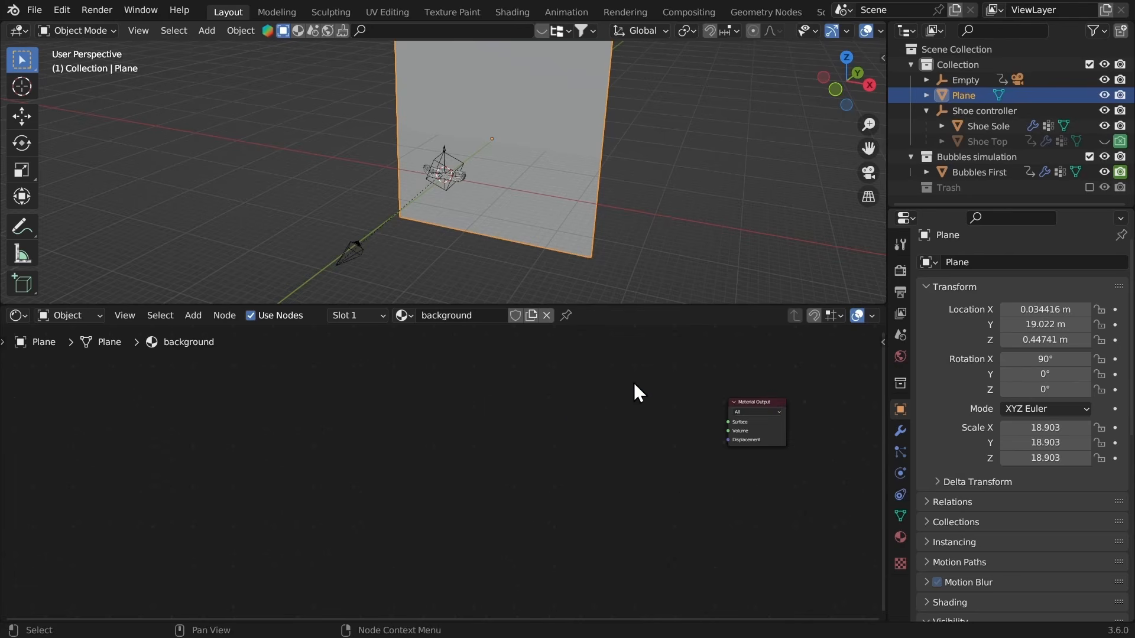
Step: Add a Gradient Texture node to the background material and set its type to Quadratic Sphere
key(shift+a)
click(590, 430)
text(grad)
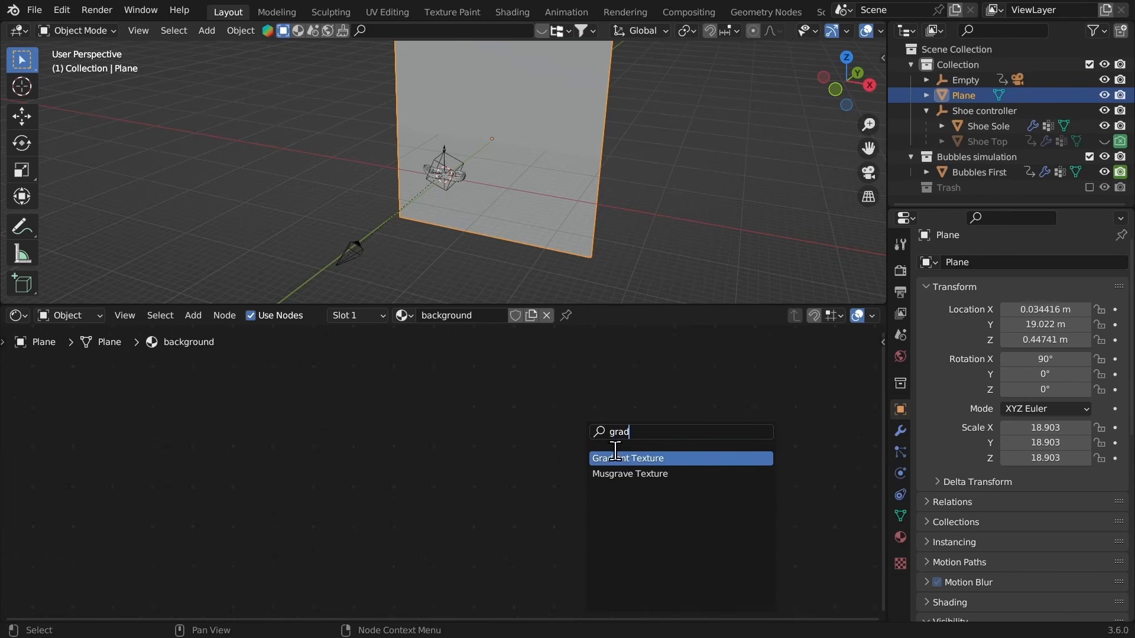
key(Return)
click(480, 470)
scroll(449, 473, up, 3)
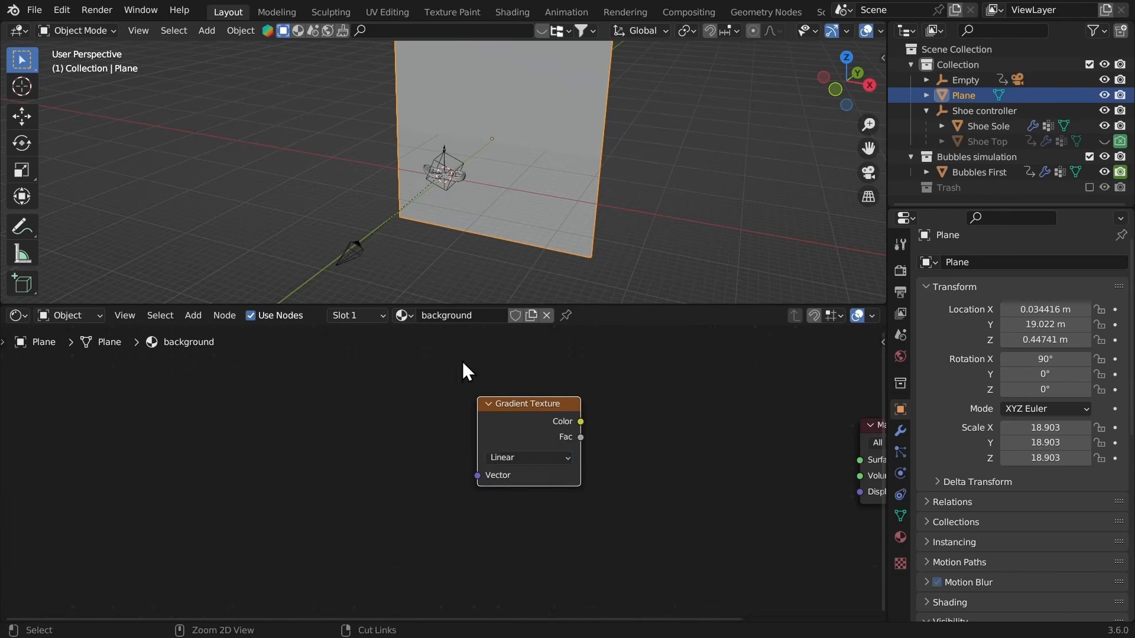
click(526, 458)
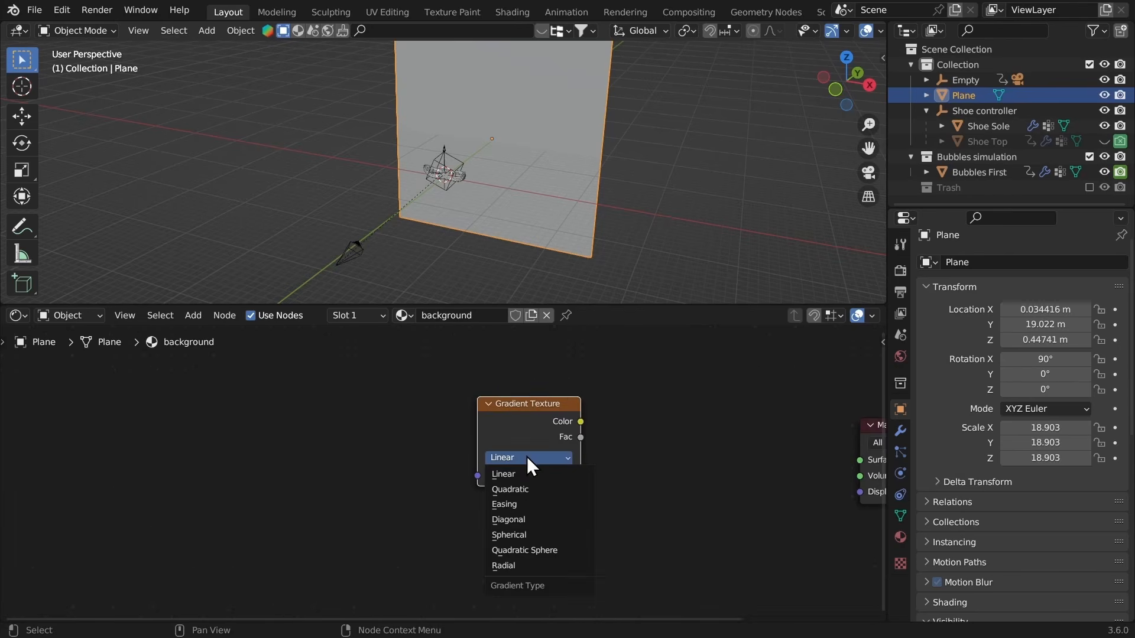
click(541, 550)
Step: Add Texture Coordinate and Mapping nodes before the Gradient Texture and feed the Mapping vector from the Object coordinates
key(ctrl+t)
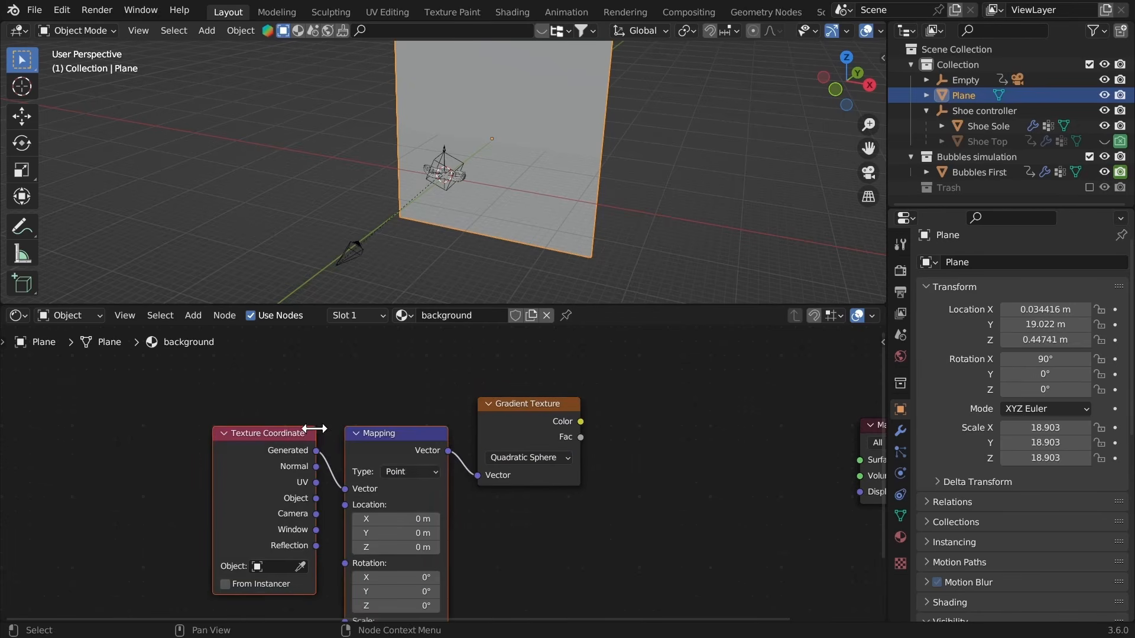
middle_drag(389, 442, 395, 444)
drag(395, 446, 374, 380)
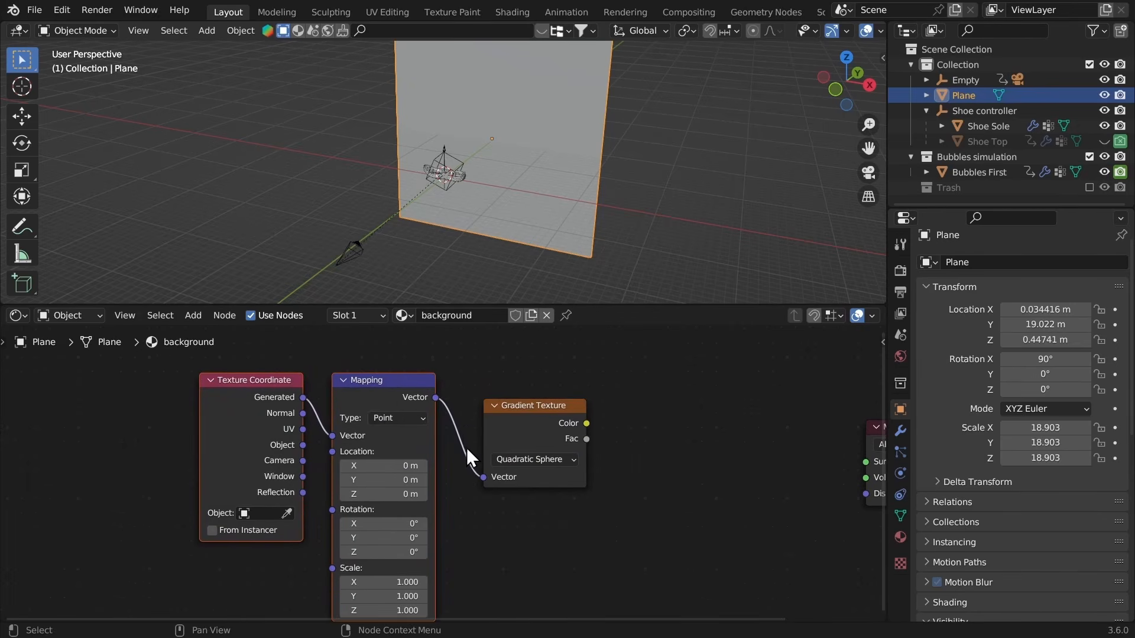
scroll(468, 467, down, 1)
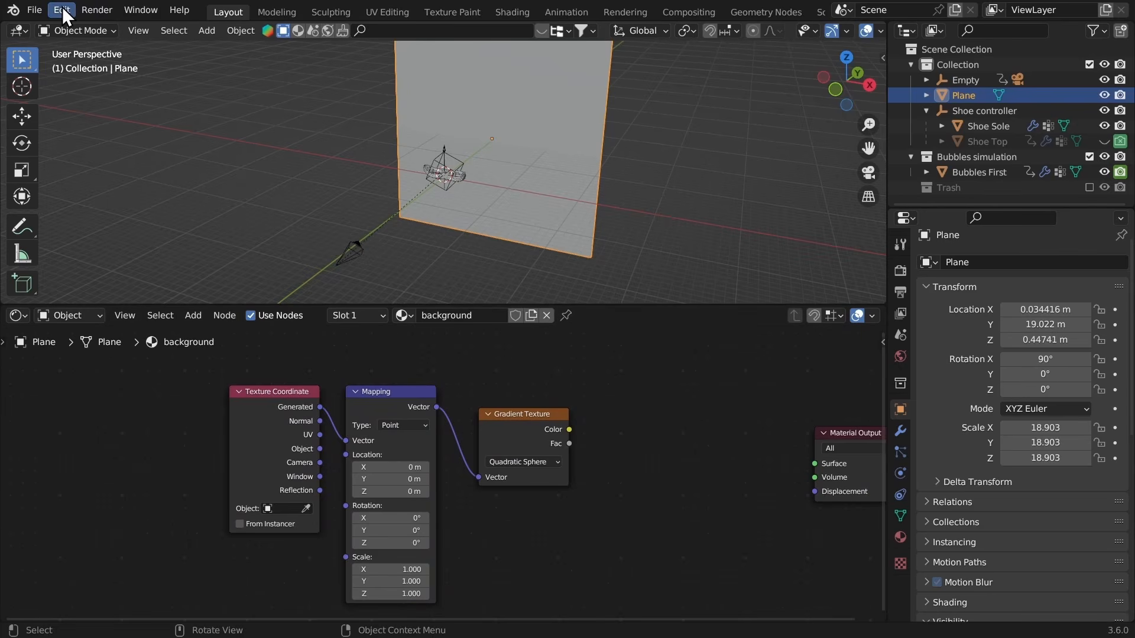
mouse_move(326, 453)
ctrl+middle_down()
mouse_move(332, 443)
mouse_move(324, 449)
ctrl+middle_up()
middle_drag(324, 449, 328, 416)
drag(327, 416, 356, 409)
middle_drag(347, 406, 272, 423)
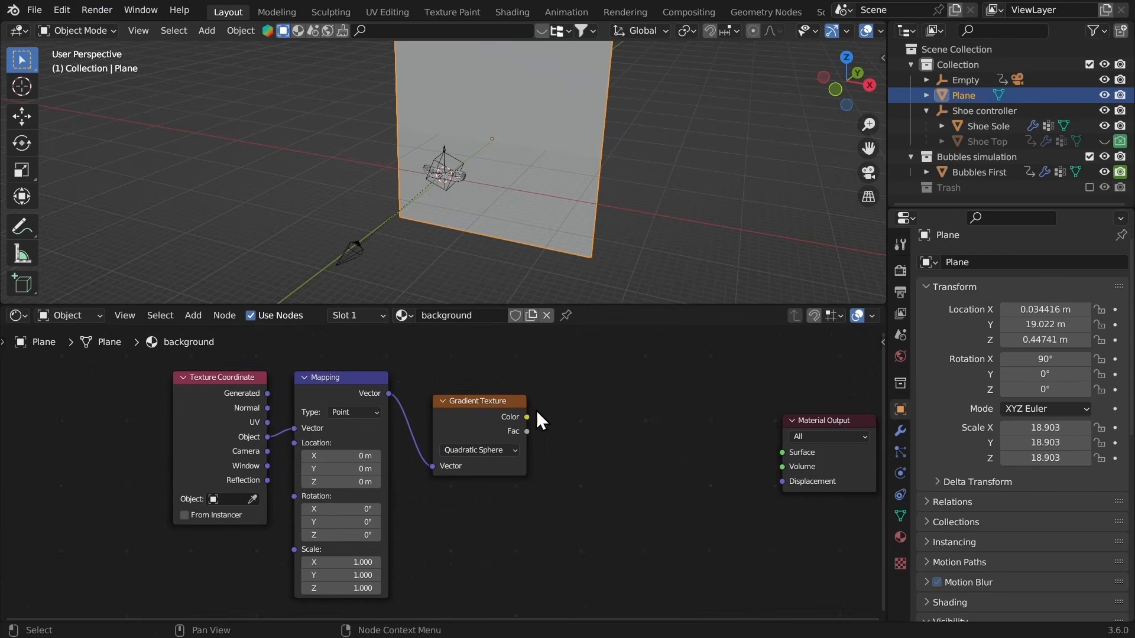
Step: Connect the Gradient Texture color to the Material Output surface and view it through the camera in Material Preview shading
drag(526, 417, 603, 405)
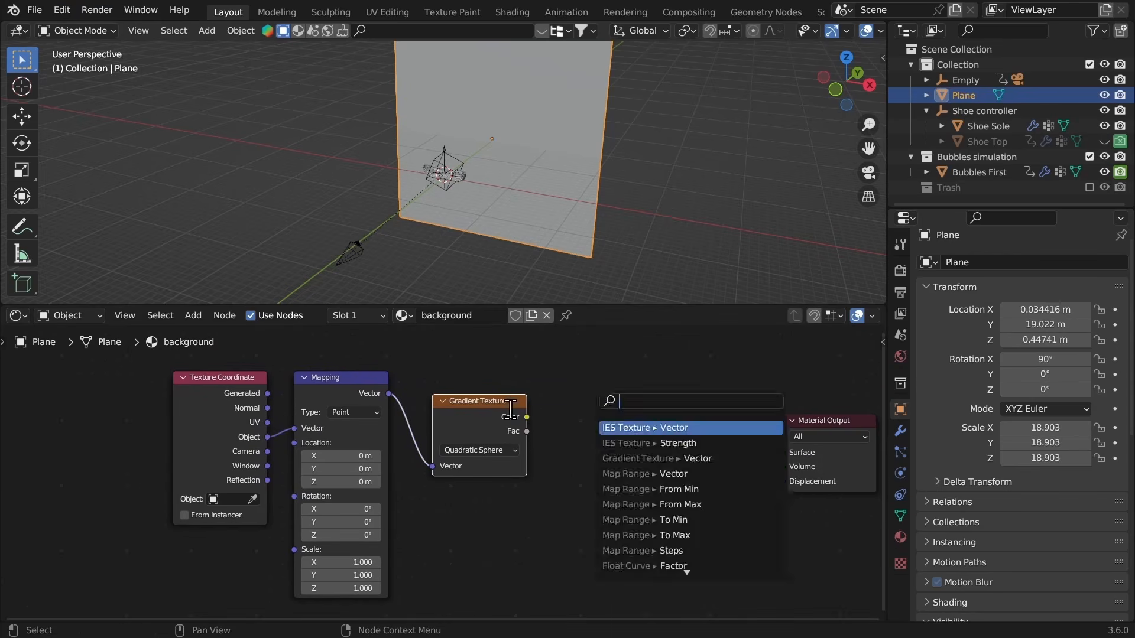
drag(526, 417, 782, 452)
scroll(484, 183, down, 3)
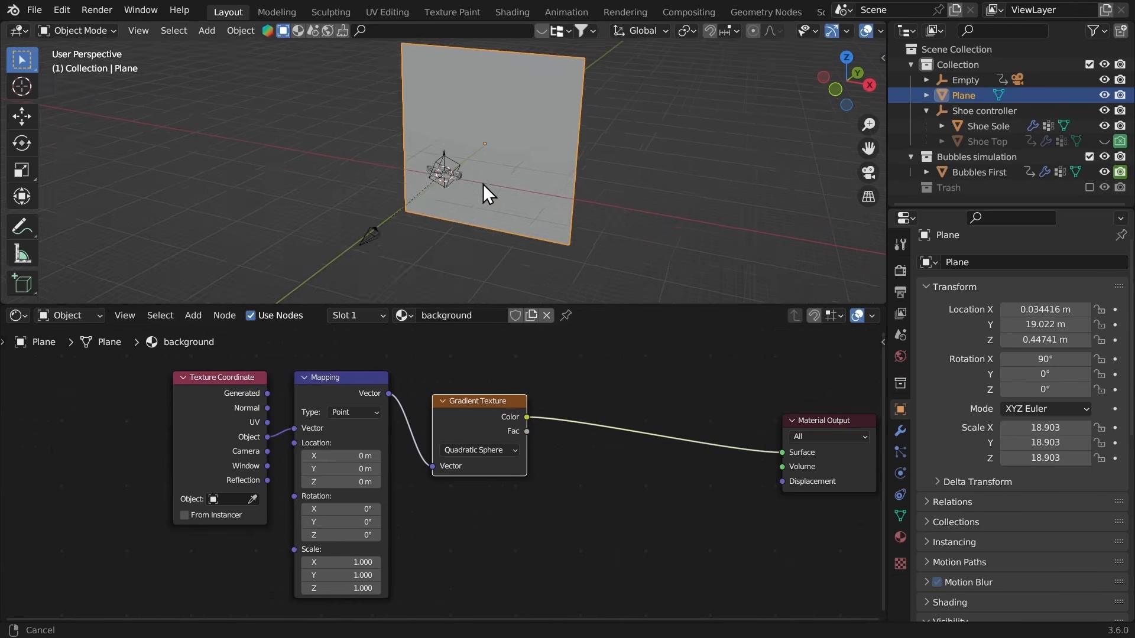
key(z)
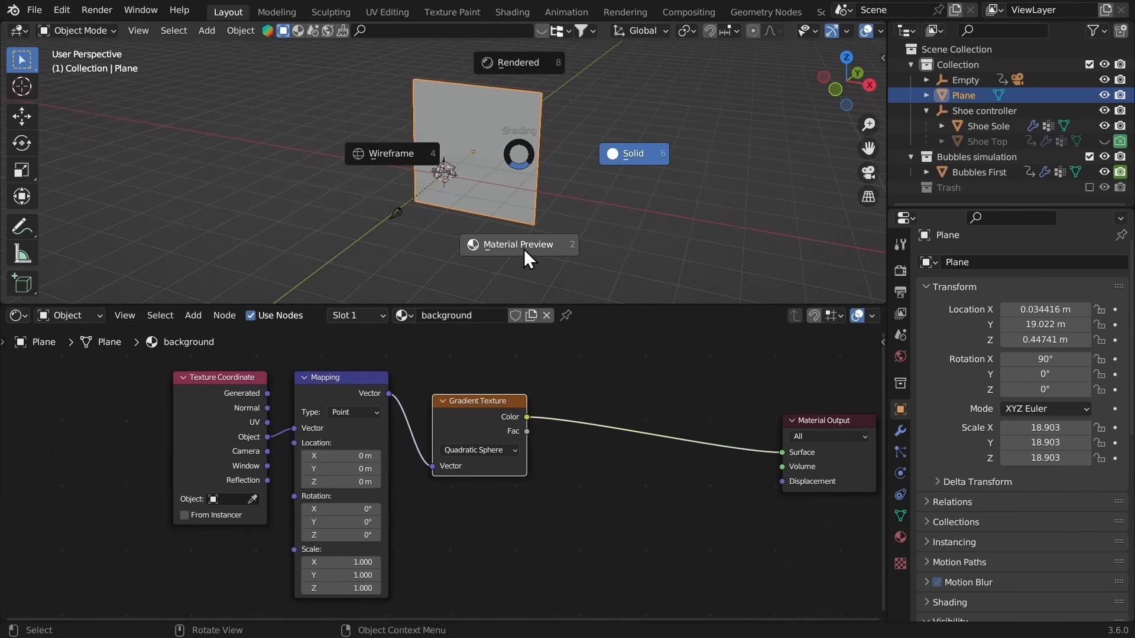
click(523, 249)
mouse_move(495, 246)
ctrl+middle_down()
mouse_move(505, 161)
mouse_move(517, 215)
ctrl+middle_up()
mouse_move(517, 215)
middle_down()
mouse_move(538, 197)
mouse_move(540, 211)
mouse_move(529, 191)
middle_up()
key(KP_0)
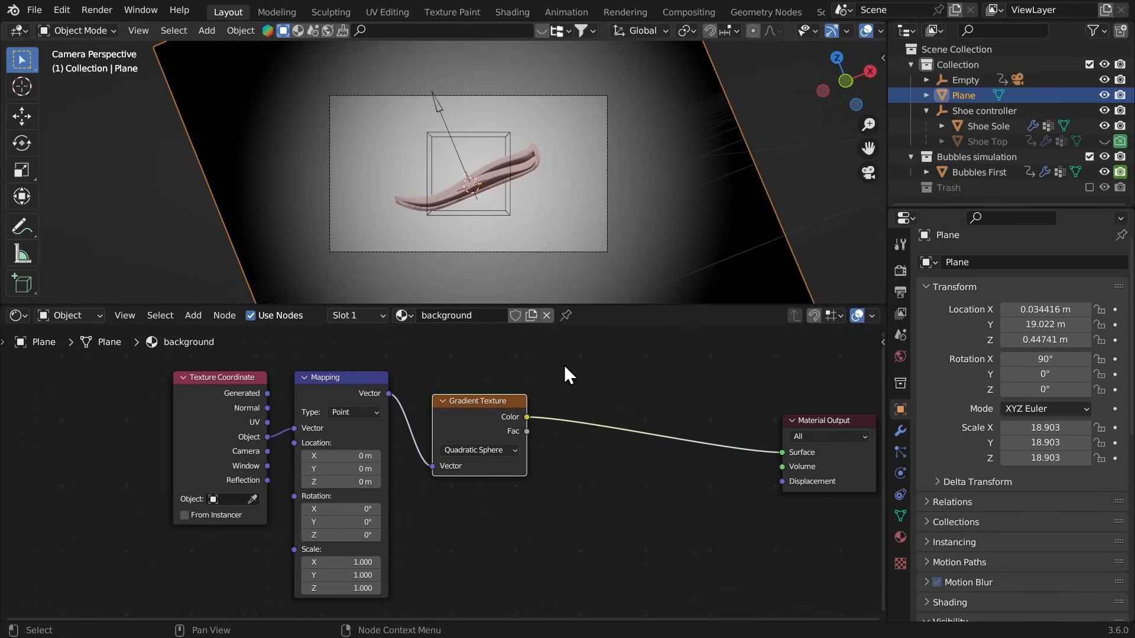
Step: Insert a Map Range node on the link between the Gradient Texture and the Material Output
key(shift+a)
click(601, 387)
text(map)
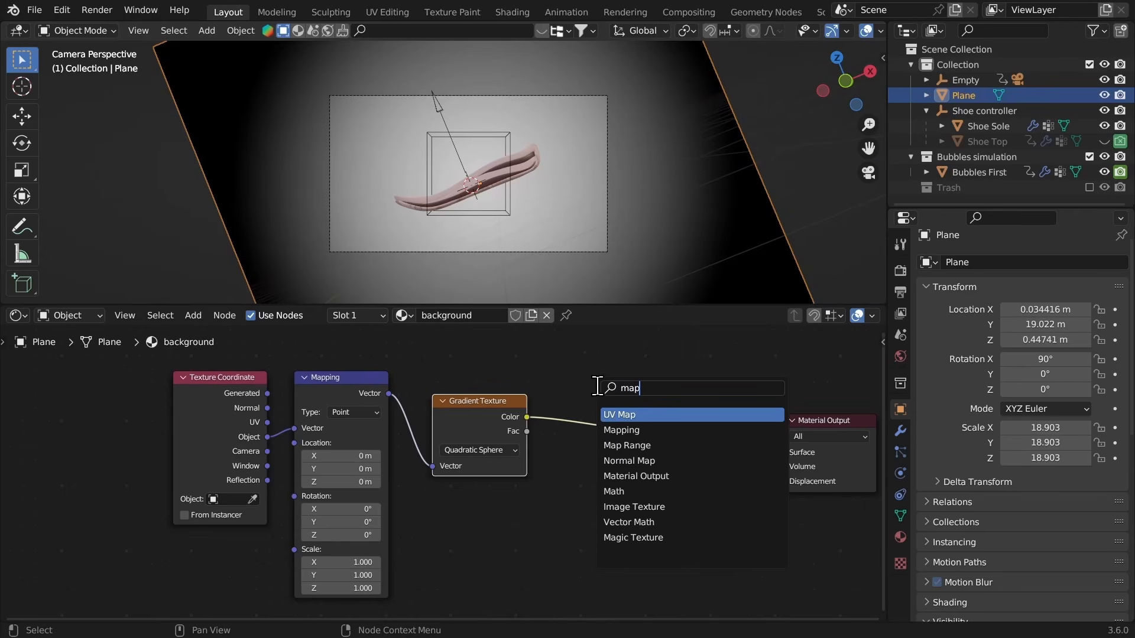
click(618, 444)
click(590, 420)
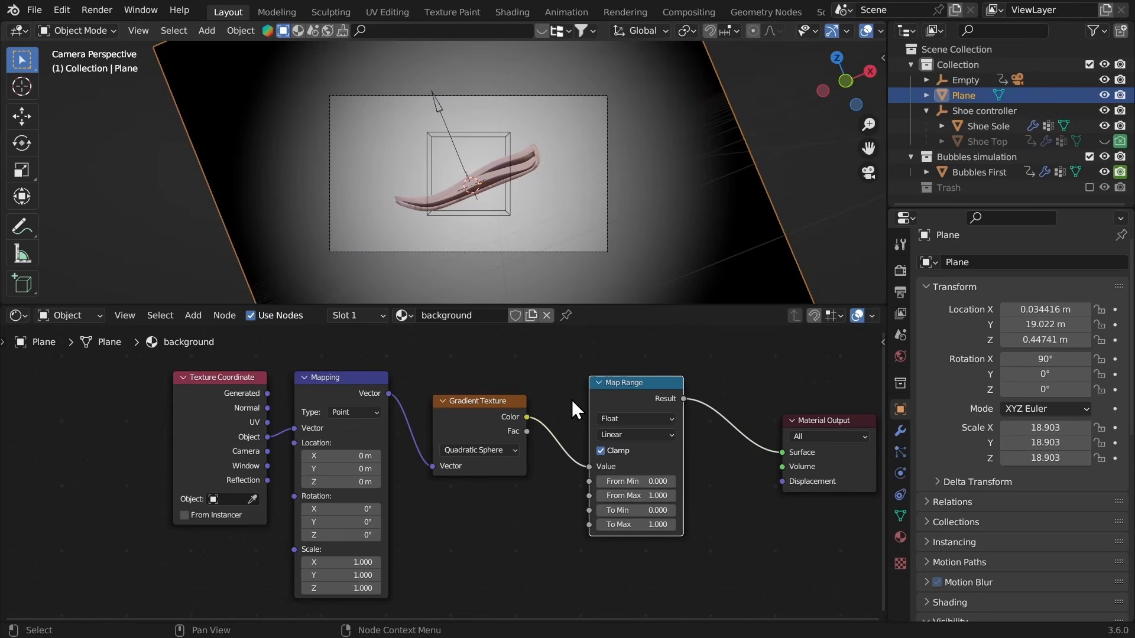
Step: Set the Map Range interpolation to Smoother Step and its To Min value to 0.030
scroll(577, 435, up, 2)
click(586, 391)
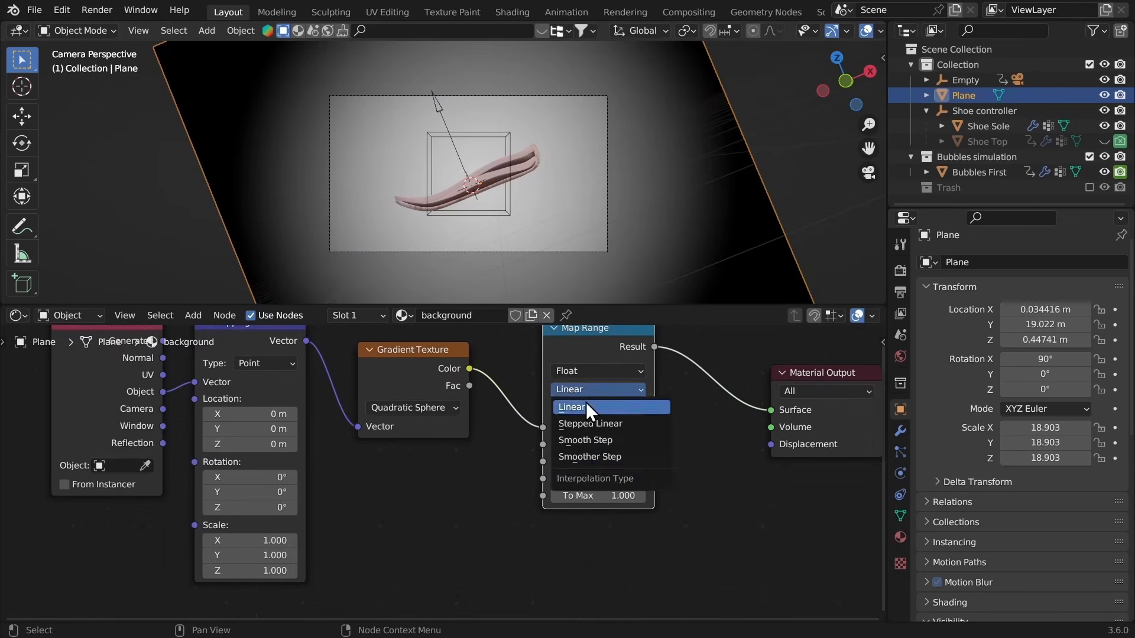
click(599, 453)
scroll(591, 455, up, 1)
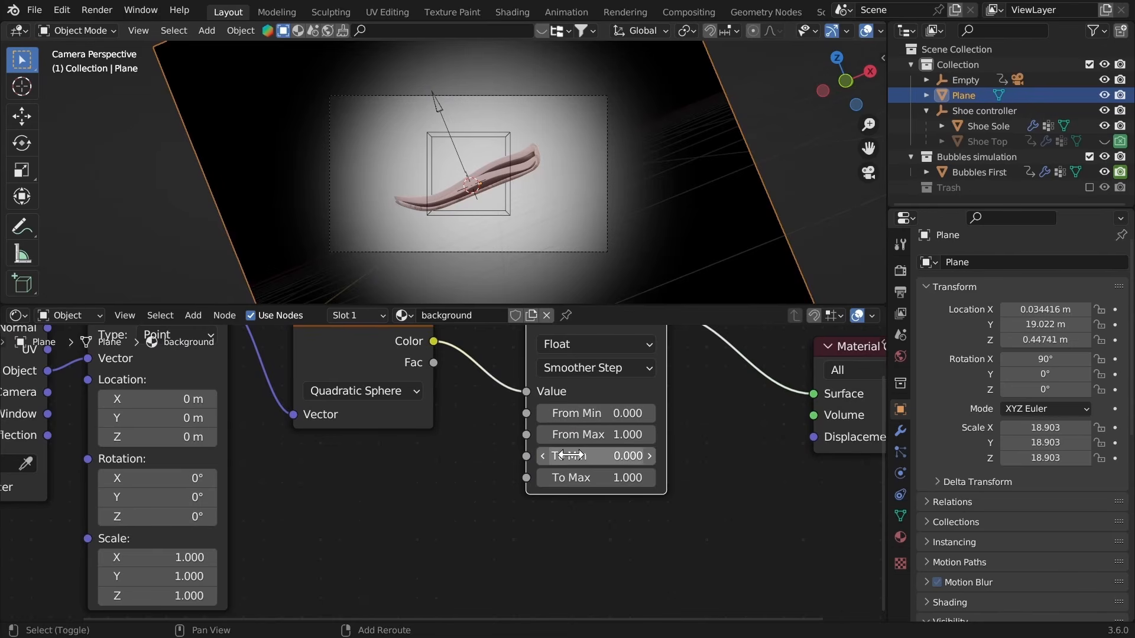
drag(568, 455, 585, 452)
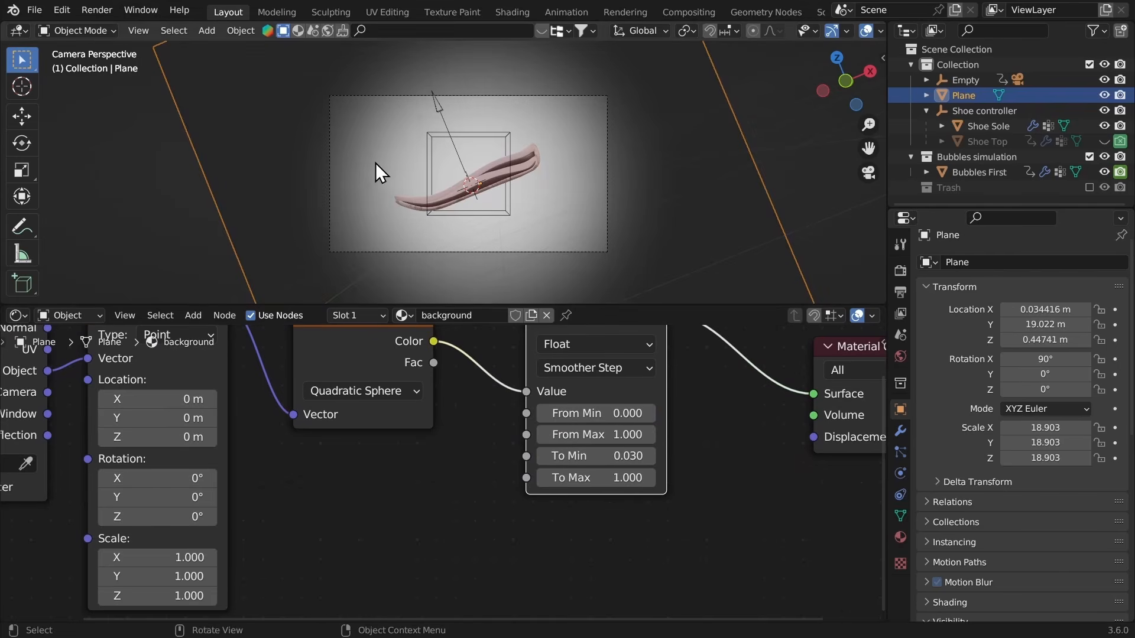
Step: Move the background plane in the camera view to about X 3.33 m, Y 19.15 m, Z -0.35 m to offset the bright spot
key(g)
key(Escape)
key(g)
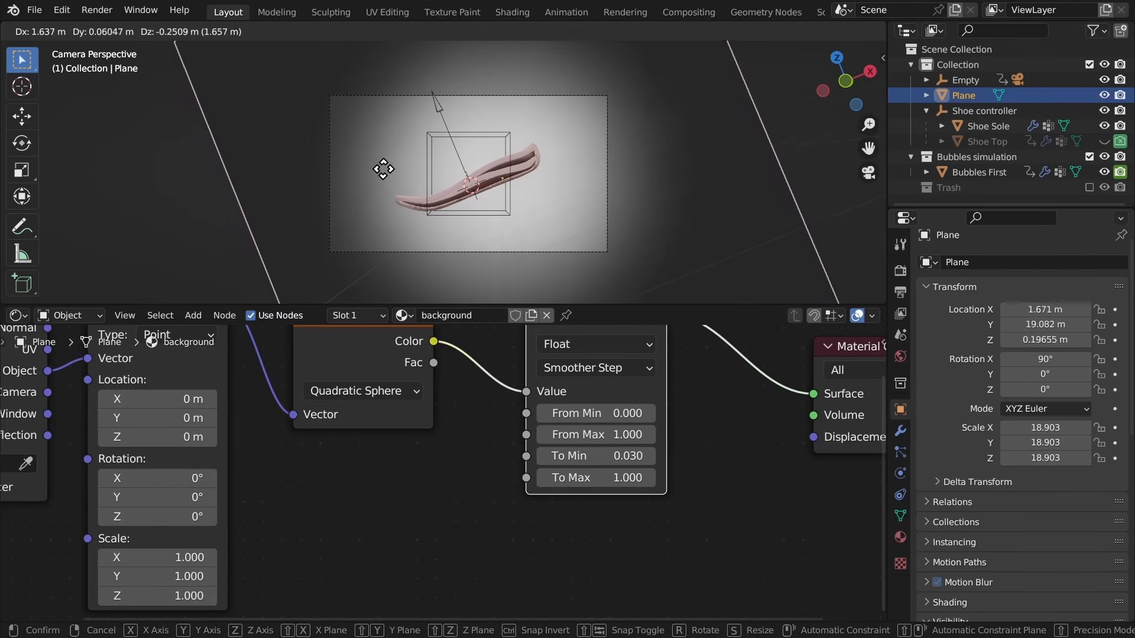
click(406, 167)
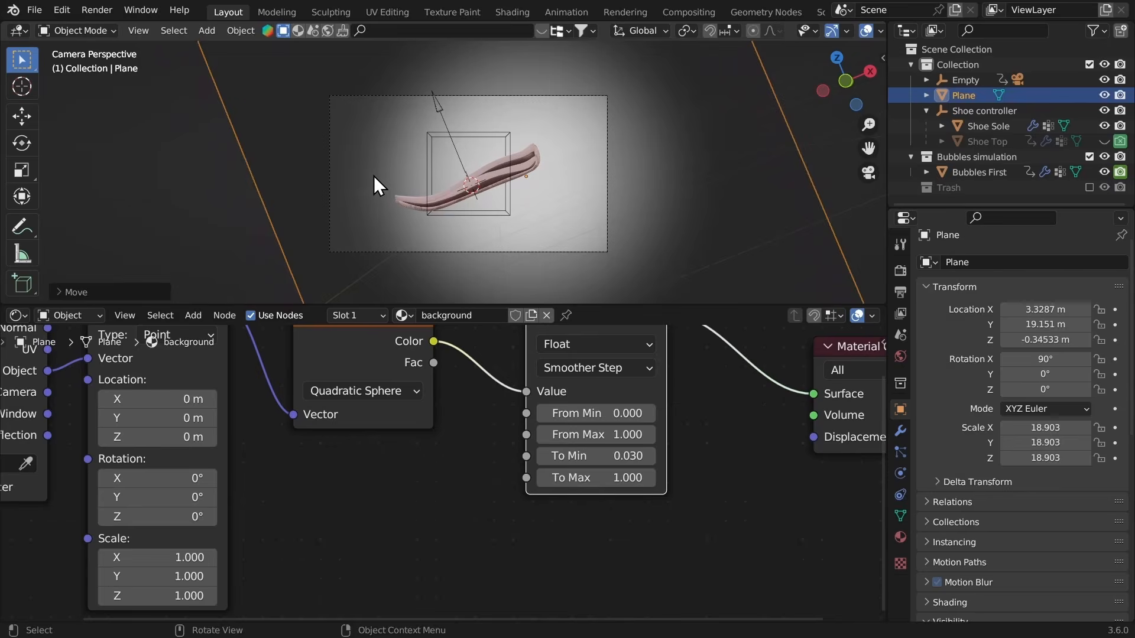
Step: Scale the background plane's mesh up slightly in Edit Mode in a maximized viewport, and restore the layout
key(ctrl+space)
mouse_move(406, 200)
ctrl+middle_down()
mouse_move(392, 171)
mouse_move(424, 202)
ctrl+middle_up()
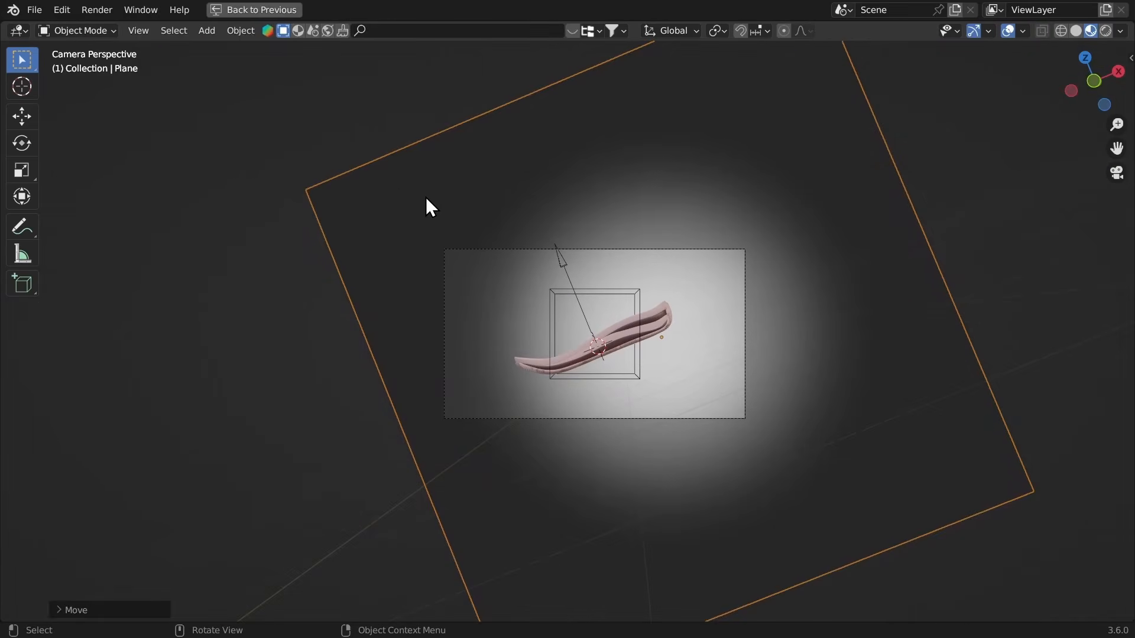
key(Tab)
key(s)
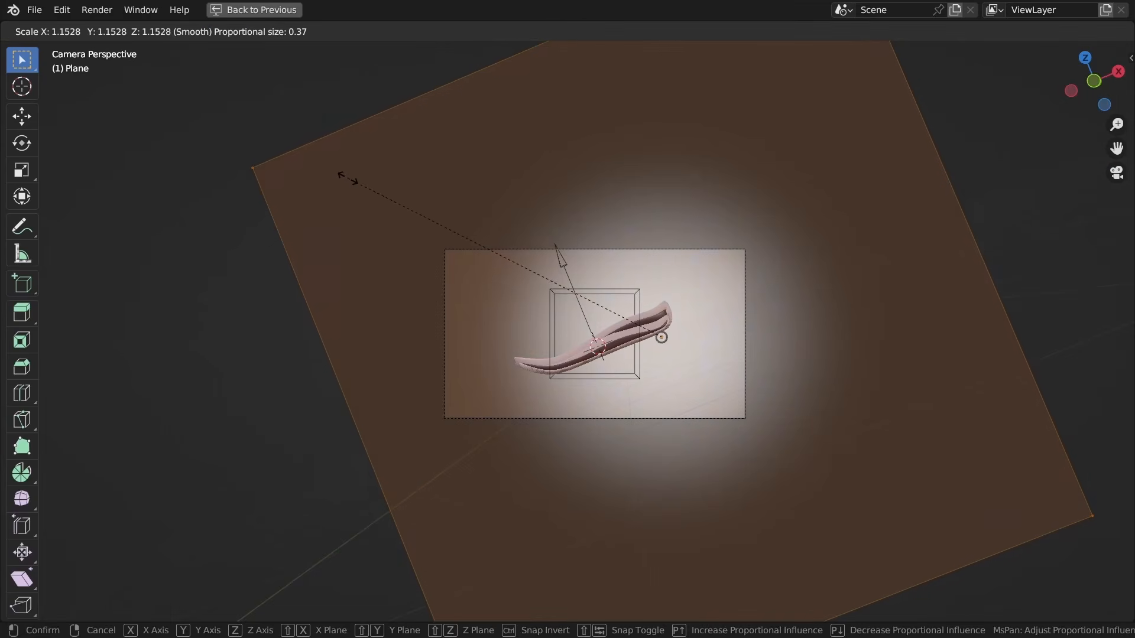
click(360, 183)
key(Tab)
key(ctrl+space)
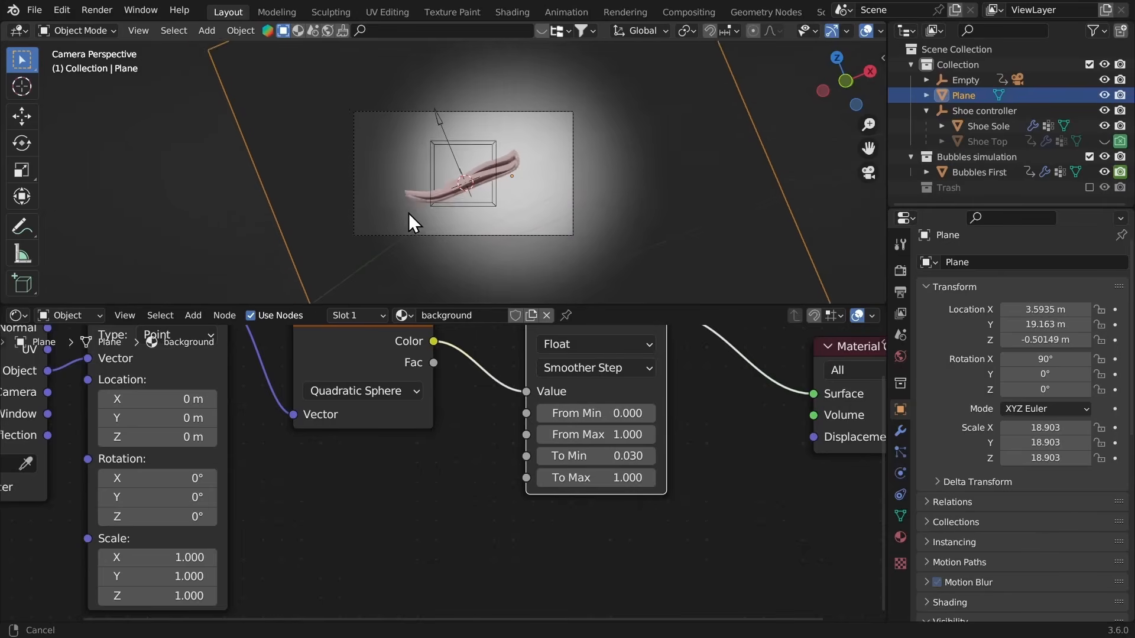
Step: Try a Color Ramp node between the Map Range and the Material Output
key(shift+a)
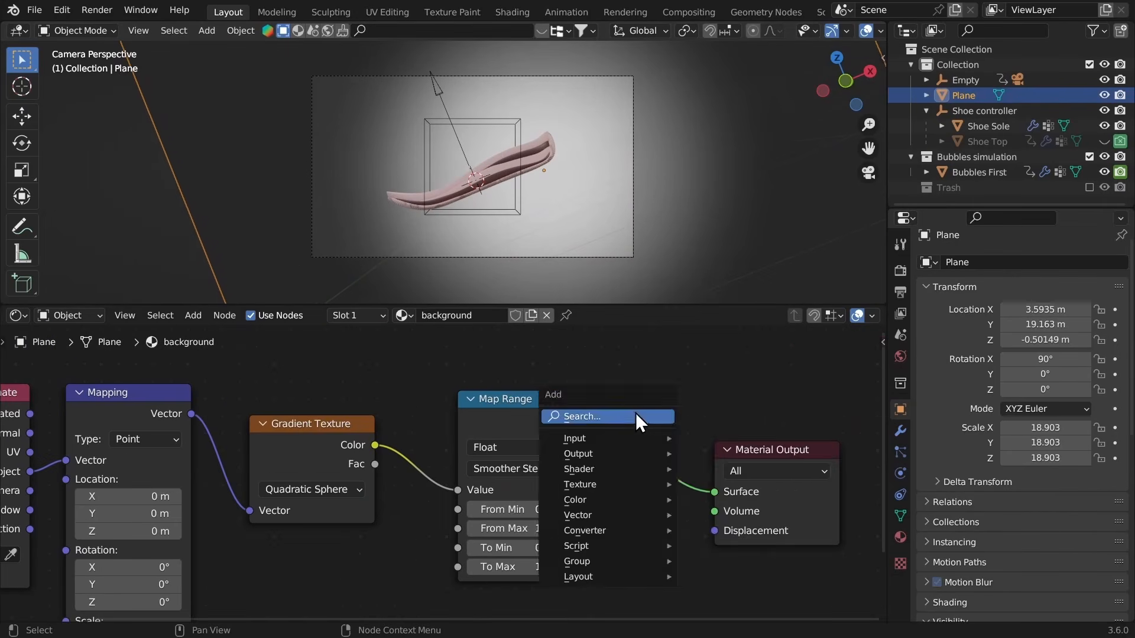
mouse_move(636, 412)
text(col)
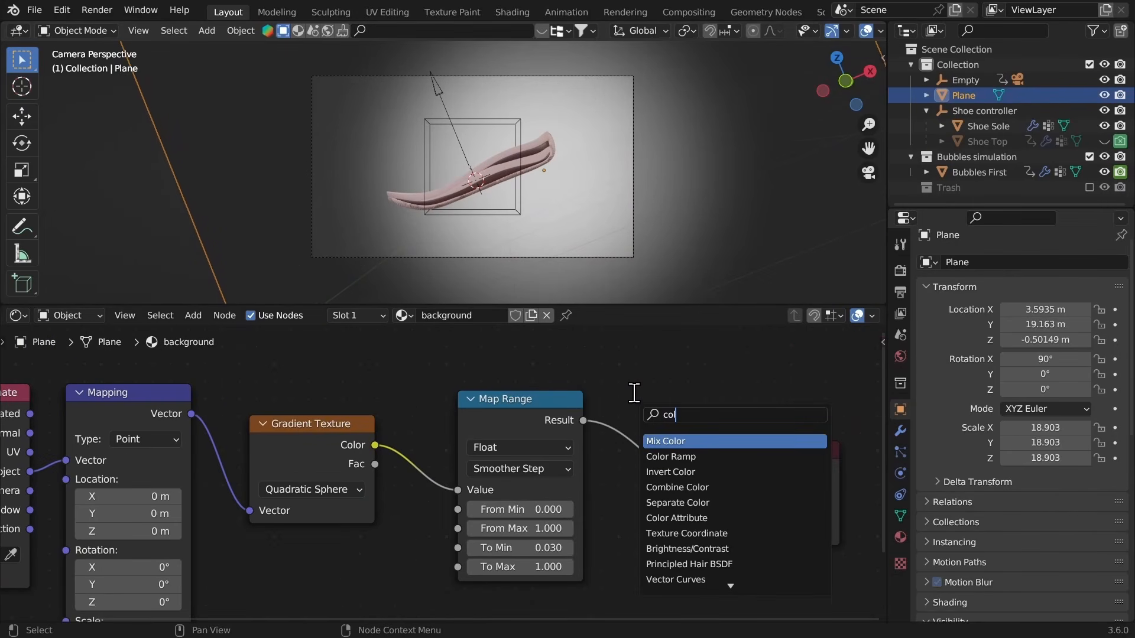
click(665, 456)
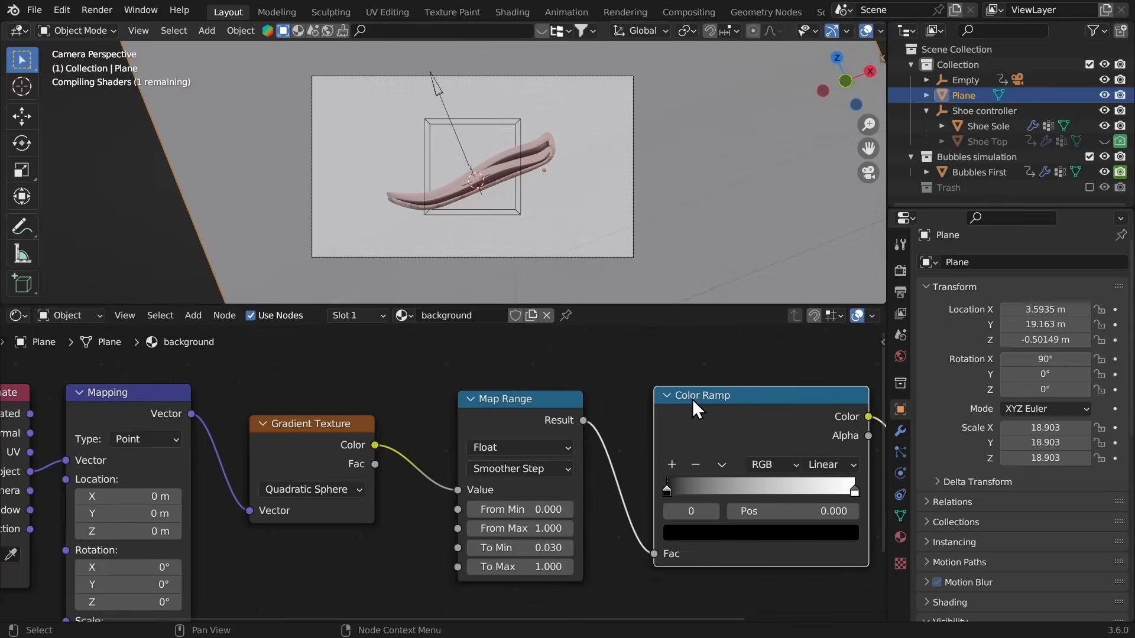
click(627, 383)
middle_drag(626, 383, 585, 376)
Step: Try a pale pink tint on the Color Ramp's white stop and dissolve the node while keeping the link
click(744, 488)
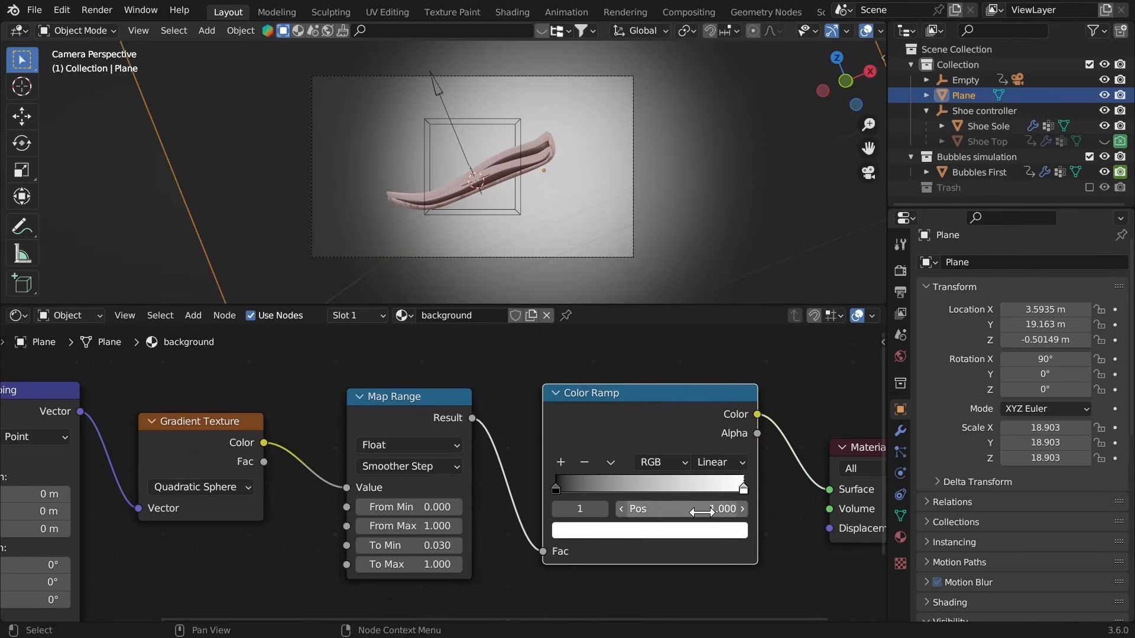
click(706, 535)
drag(623, 348, 626, 350)
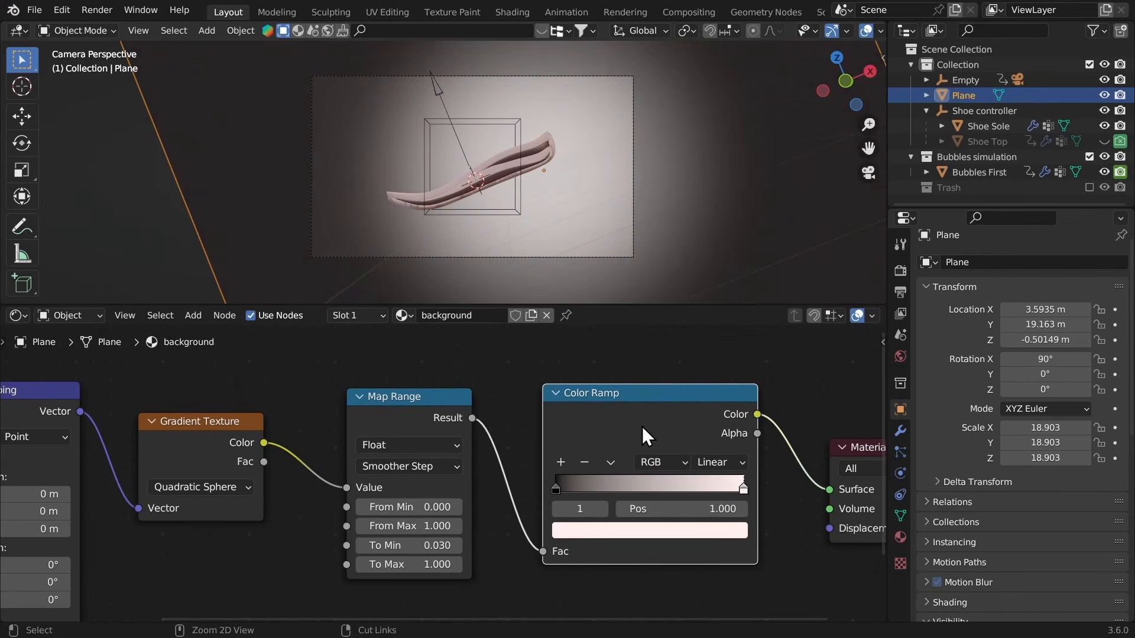
key(ctrl+x)
scroll(624, 525, down, 2)
Step: Save the file and parent the background plane to the cube-shaped empty around the shoe
key(ctrl+s)
key(KP_0)
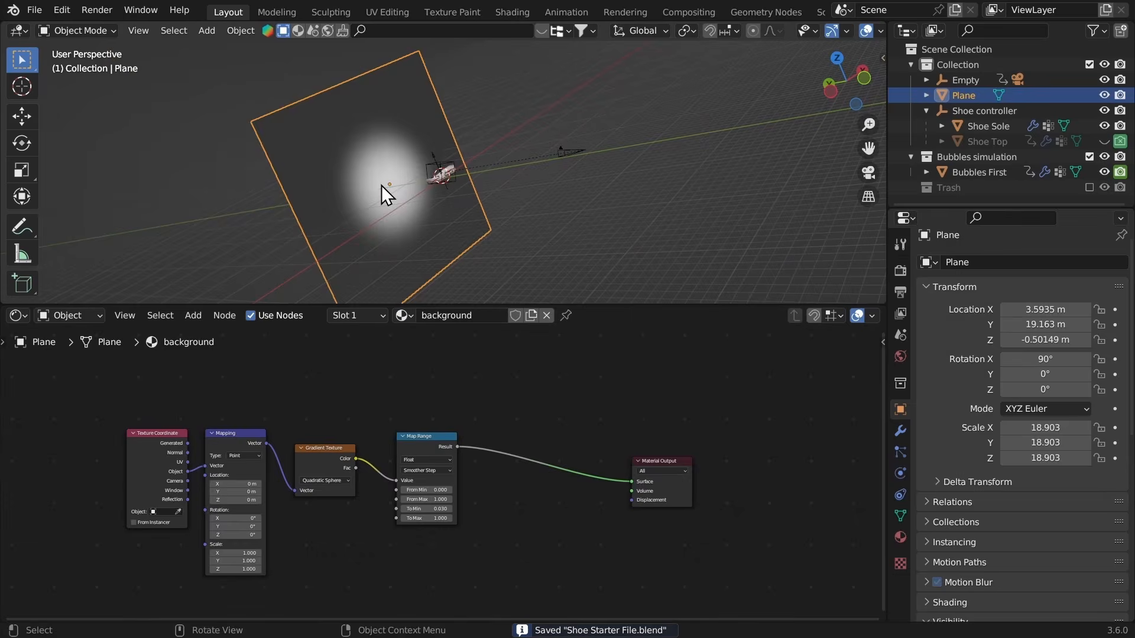
scroll(331, 154, up, 3)
key(ctrl+space)
scroll(346, 192, up, 3)
middle_drag(346, 192, 441, 170)
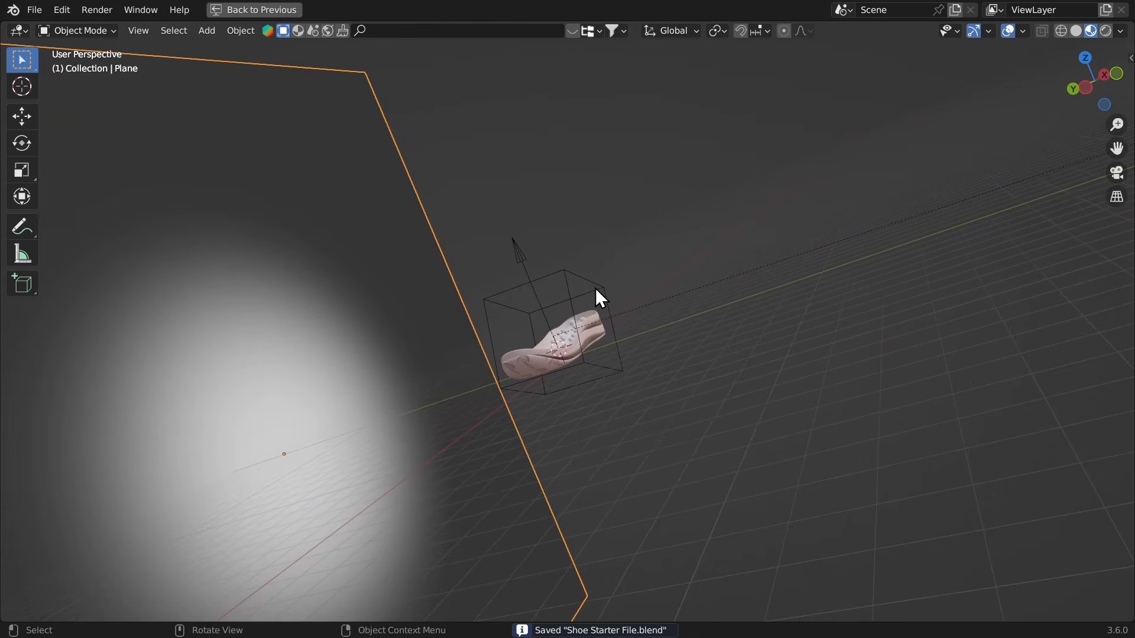
shift+click(570, 277)
ctrl+middle_drag(569, 275, 545, 272)
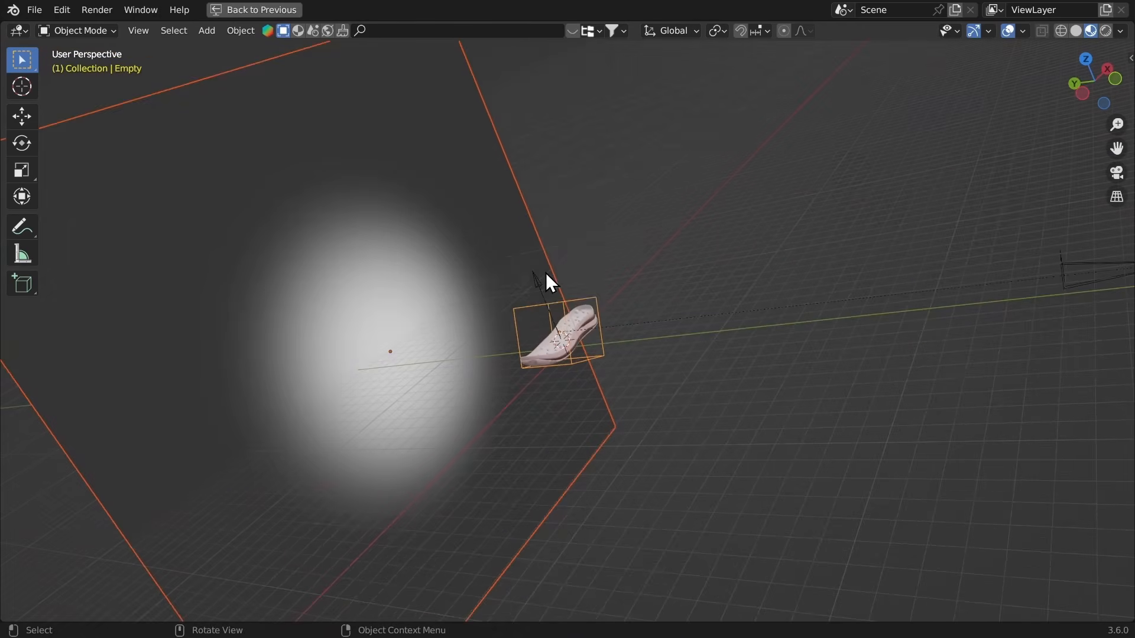
key(ctrl+p)
click(471, 273)
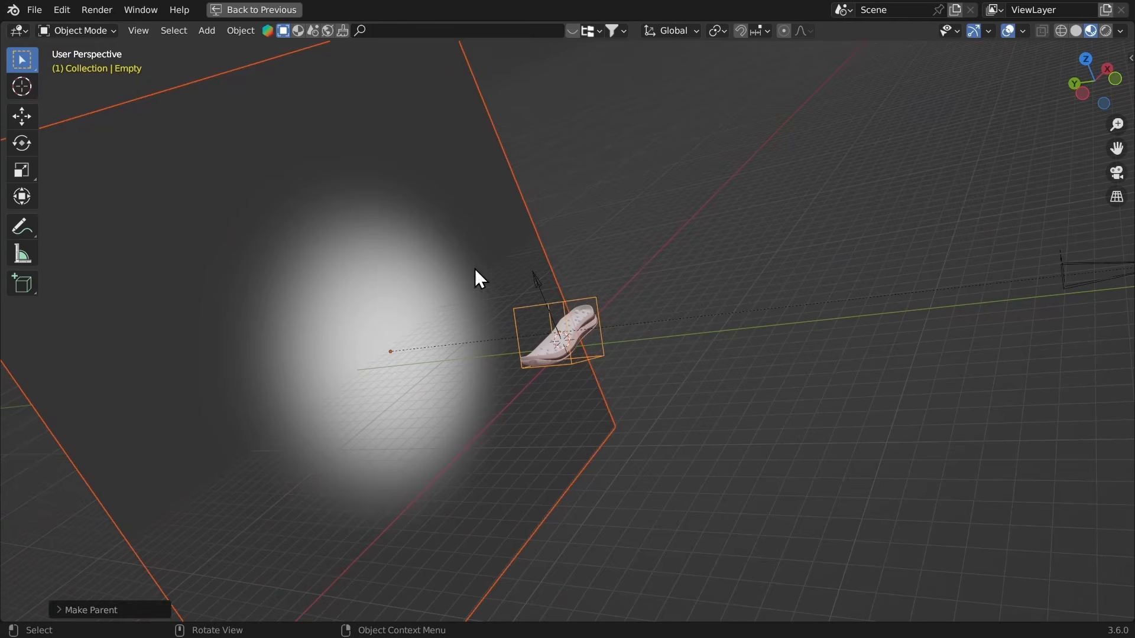
click(693, 364)
middle_drag(692, 364, 523, 302)
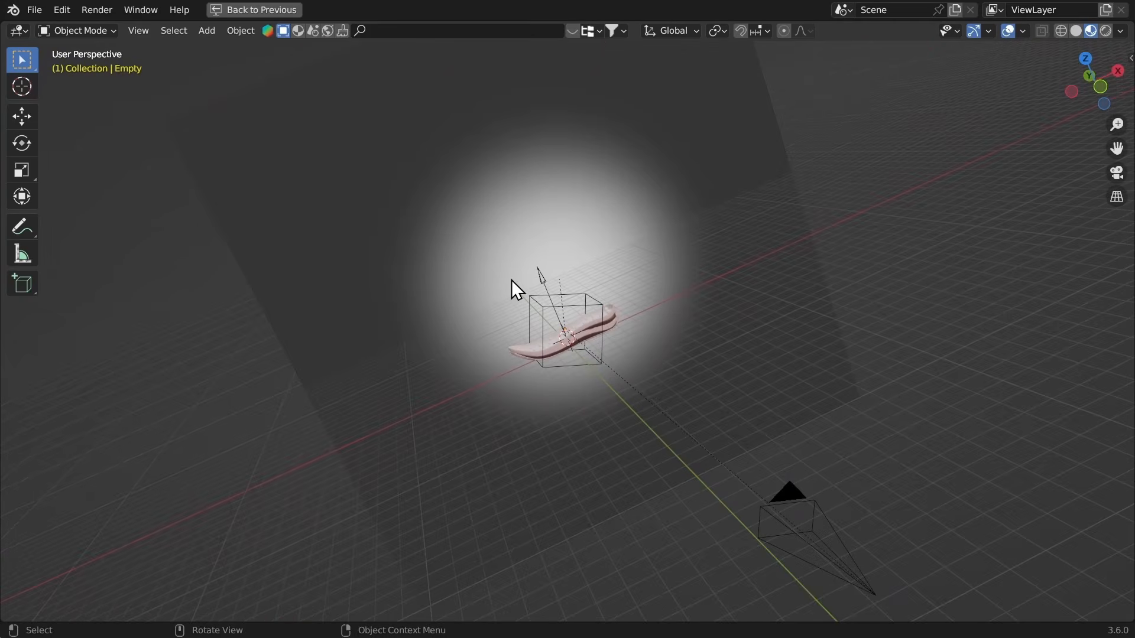
Step: Replace the Shader Editor with the Timeline below a taller viewport and play the animation through the camera
key(KP_0)
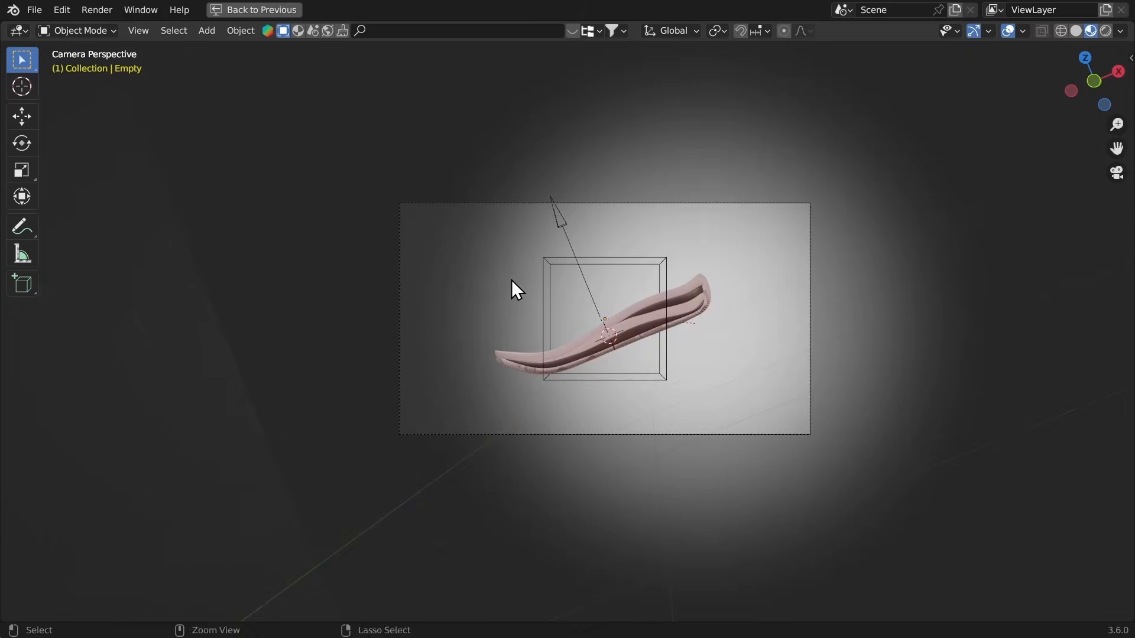
key(ctrl+alt+space)
click(17, 316)
click(224, 444)
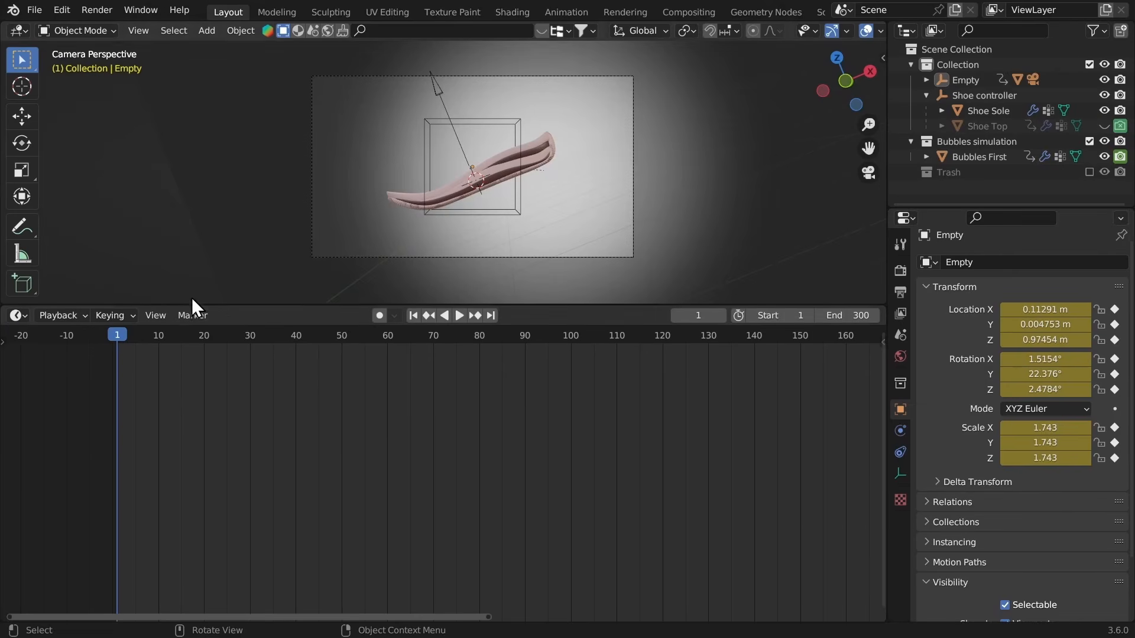
drag(243, 304, 245, 412)
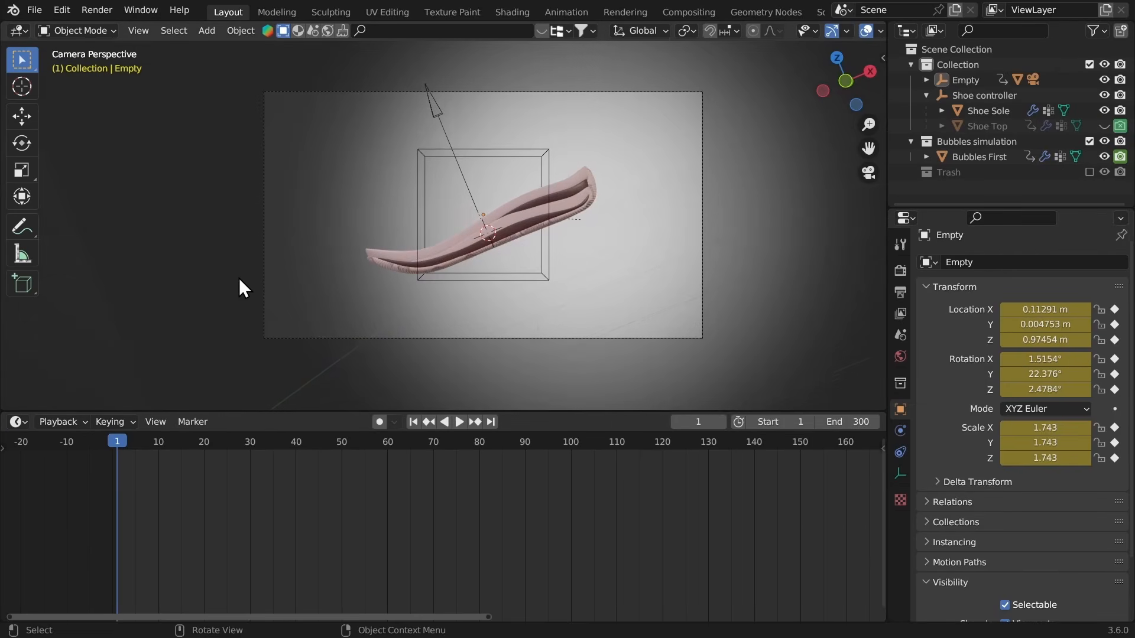
key(space)
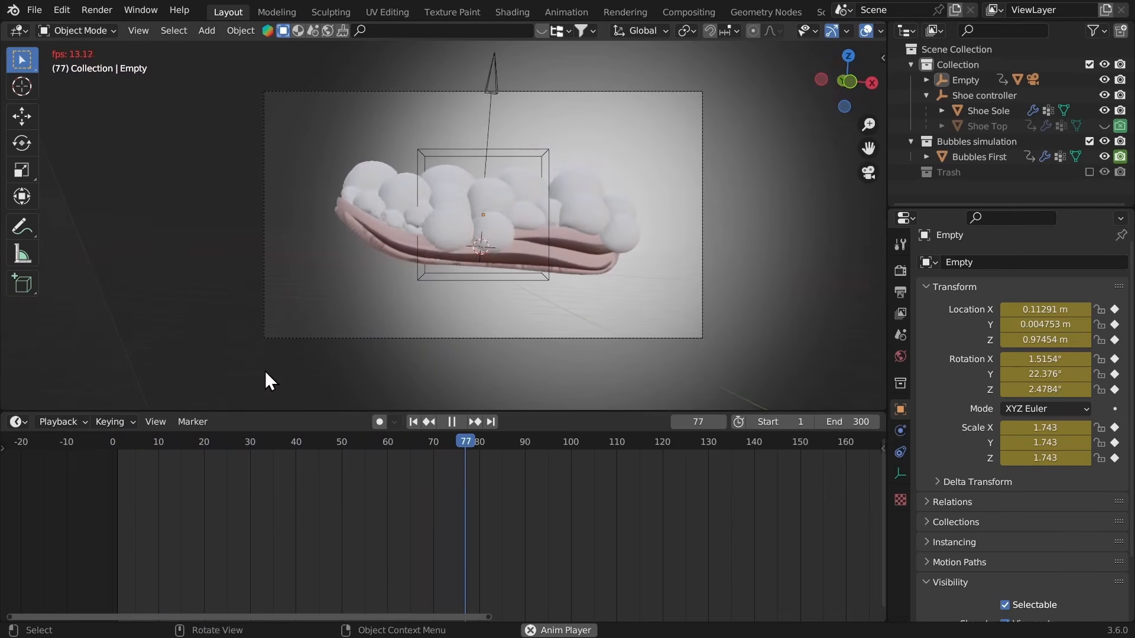
key(Escape)
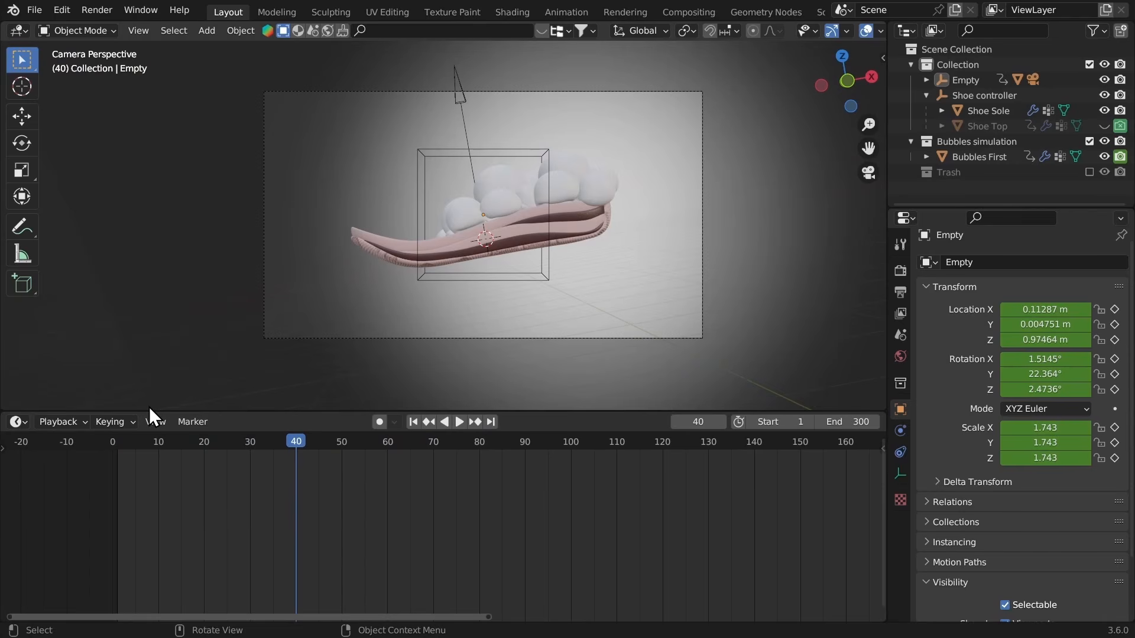
Step: Leave the camera view and add an area light to the scene
middle_drag(798, 67, 713, 93)
middle_drag(785, 29, 673, 31)
middle_drag(428, 148, 375, 155)
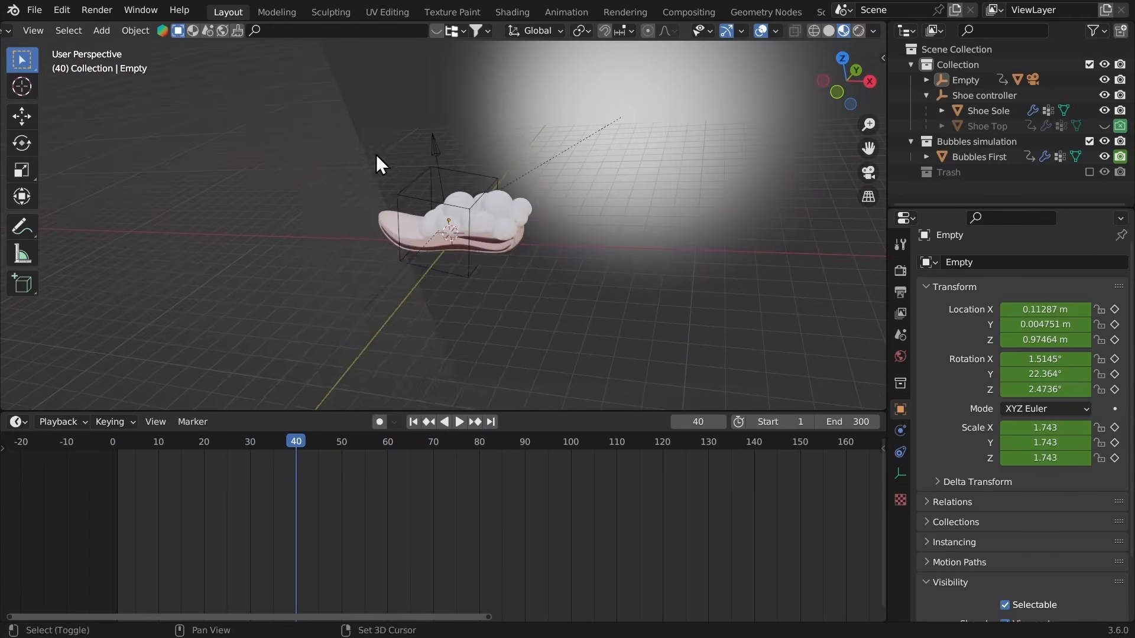
key(shift+a)
mouse_move(291, 344)
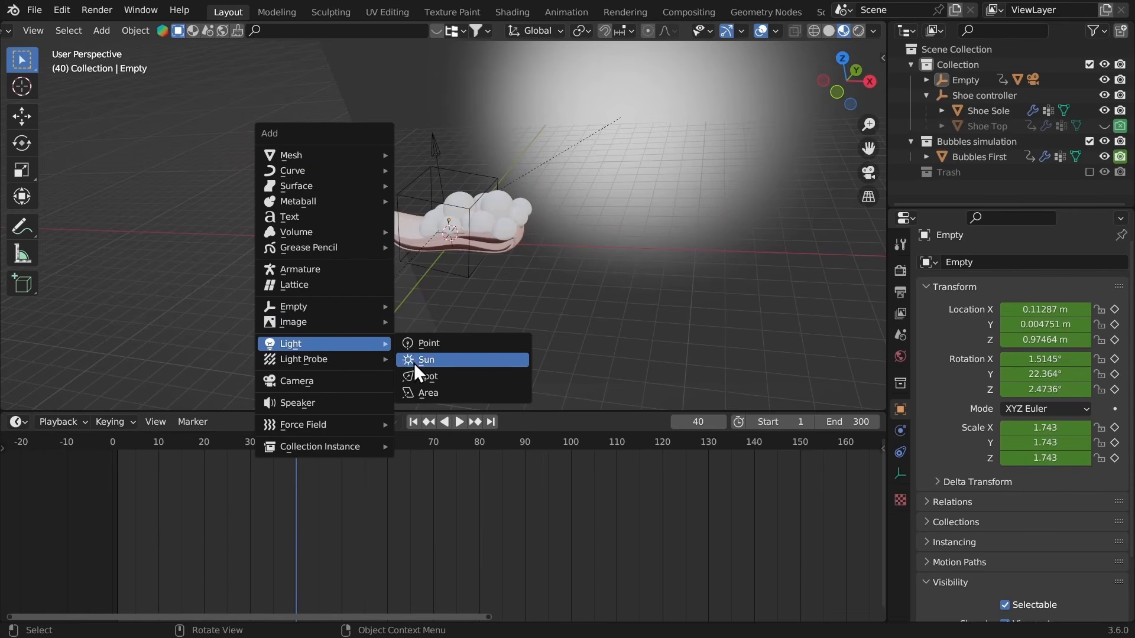
click(437, 395)
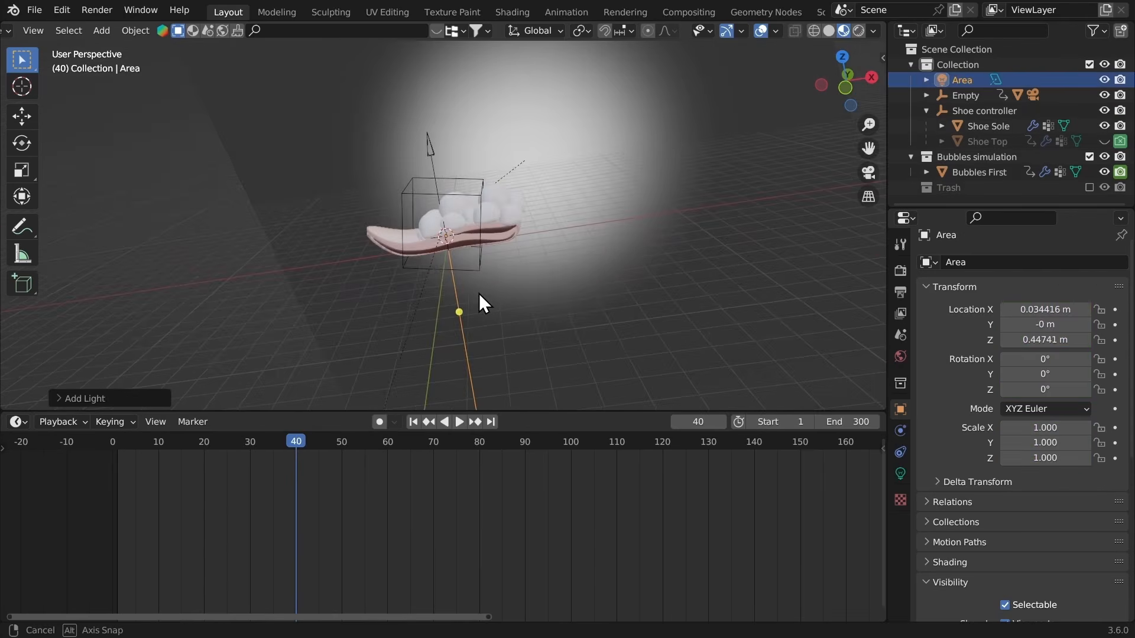
Step: Raise the area light along Z so it hangs well above the shoe sole
key(g)
key(z)
click(385, 233)
key(ctrl+space)
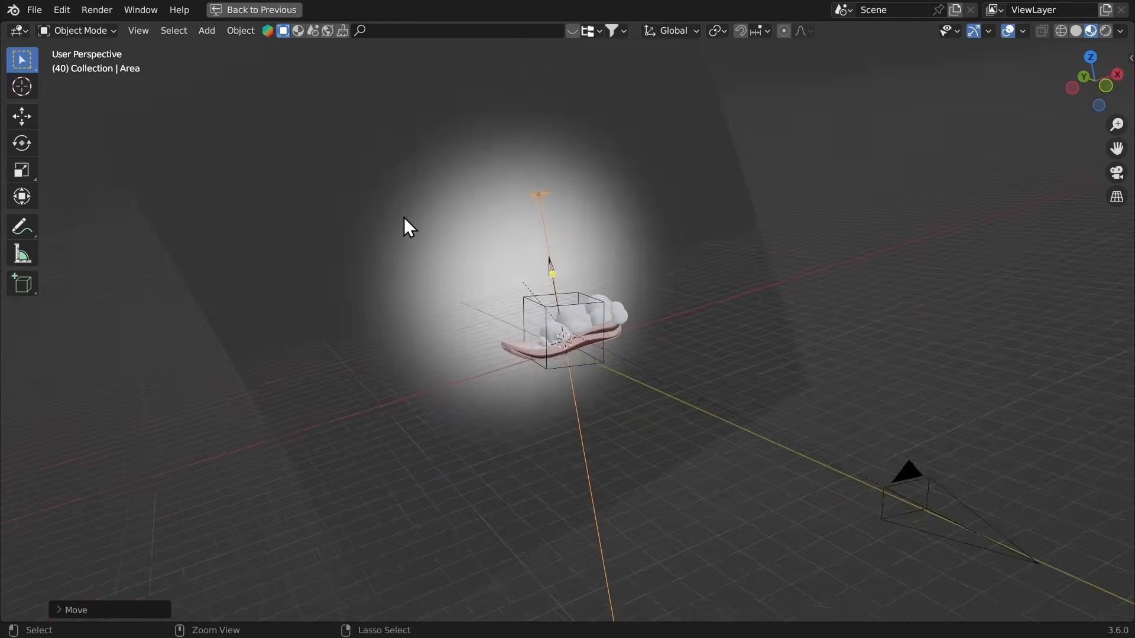
middle_drag(403, 217, 407, 263)
key(g)
key(z)
click(456, 214)
Step: Scale the area light up until its square is wider than the shoe sole
key(s)
click(198, 253)
key(s)
click(329, 281)
middle_drag(329, 281, 358, 284)
Step: Set the area light's power to 400 W in its data properties
key(ctrl+space)
click(902, 475)
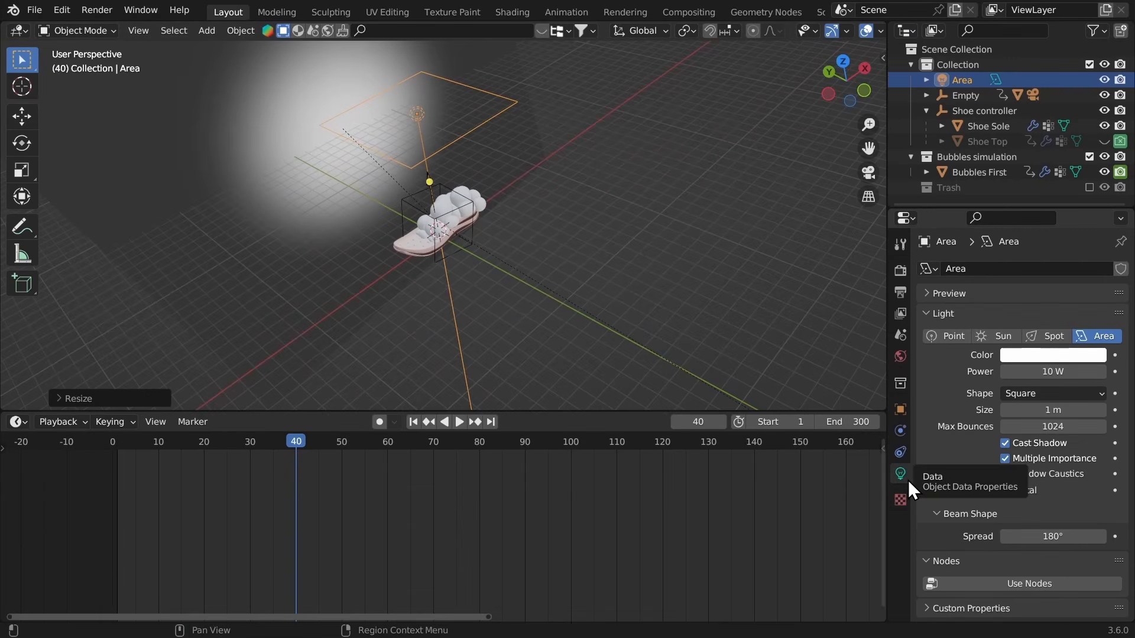
click(1031, 371)
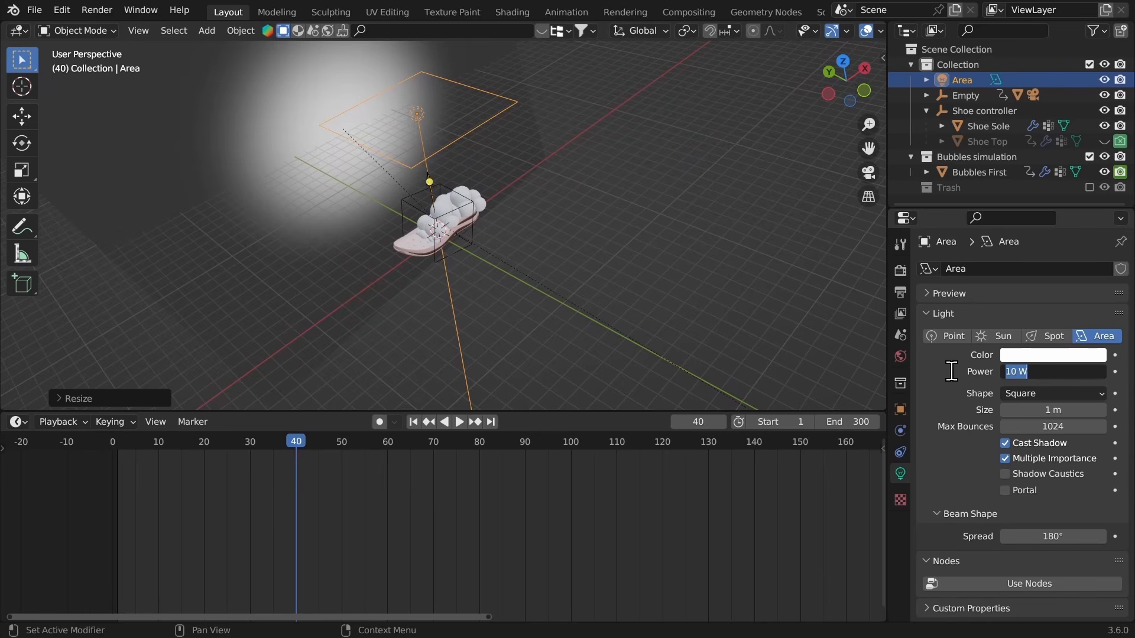
text(4000)
key(Return)
click(1025, 373)
text(400)
key(Return)
Step: Switch the viewport to rendered shading and enable Scene World lighting
middle_drag(673, 222, 684, 170)
scroll(644, 207, up, 3)
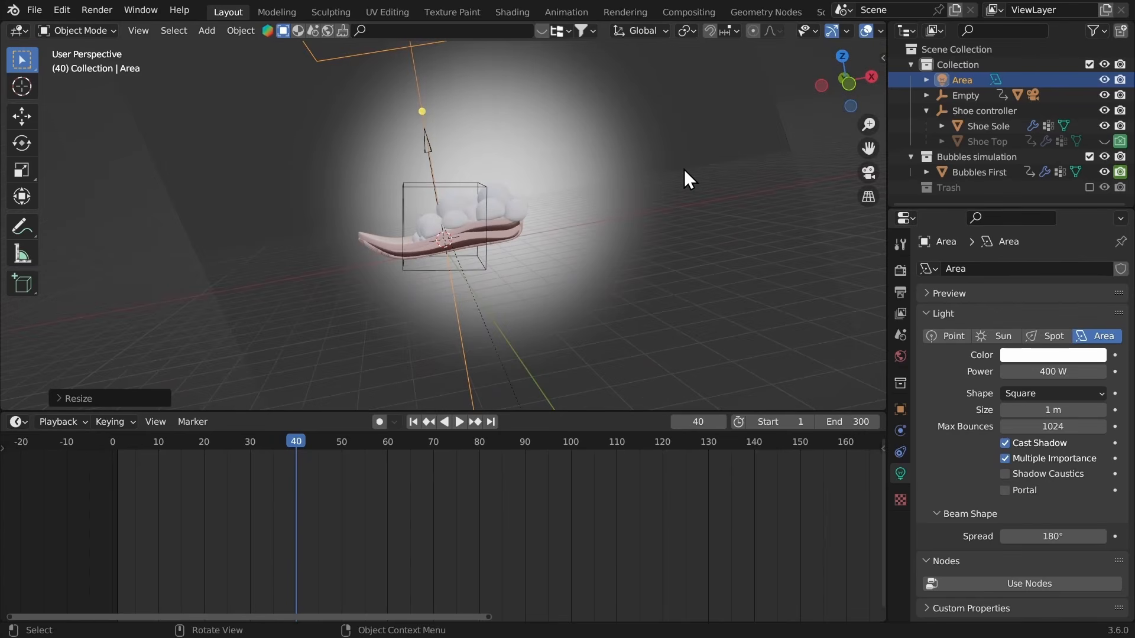
key(z)
click(650, 106)
scroll(840, 29, down, 3)
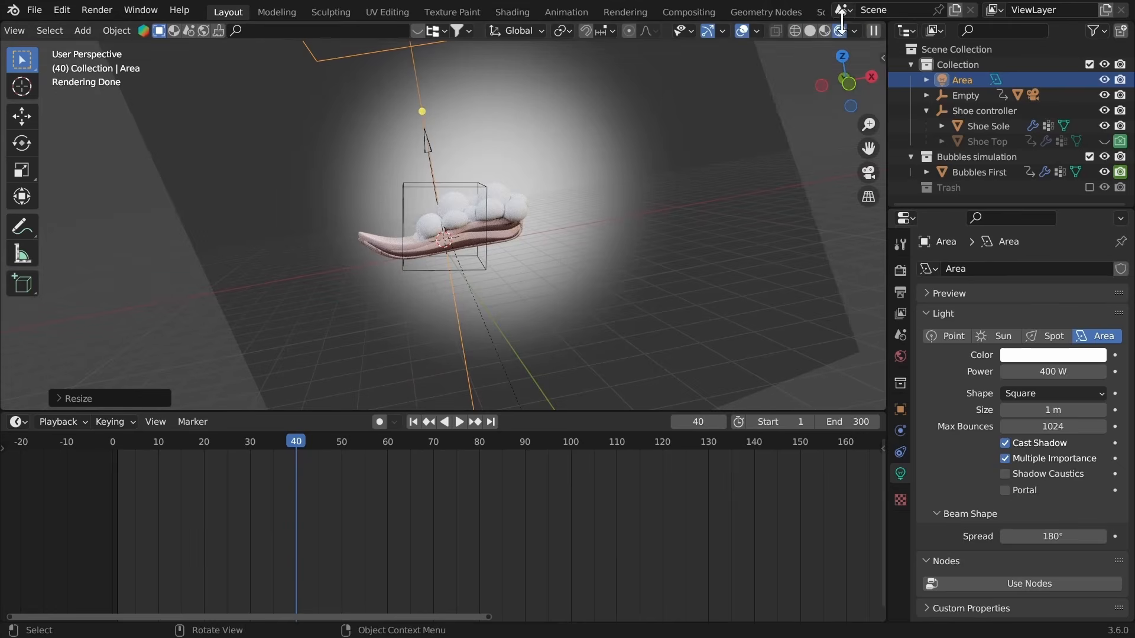
click(854, 30)
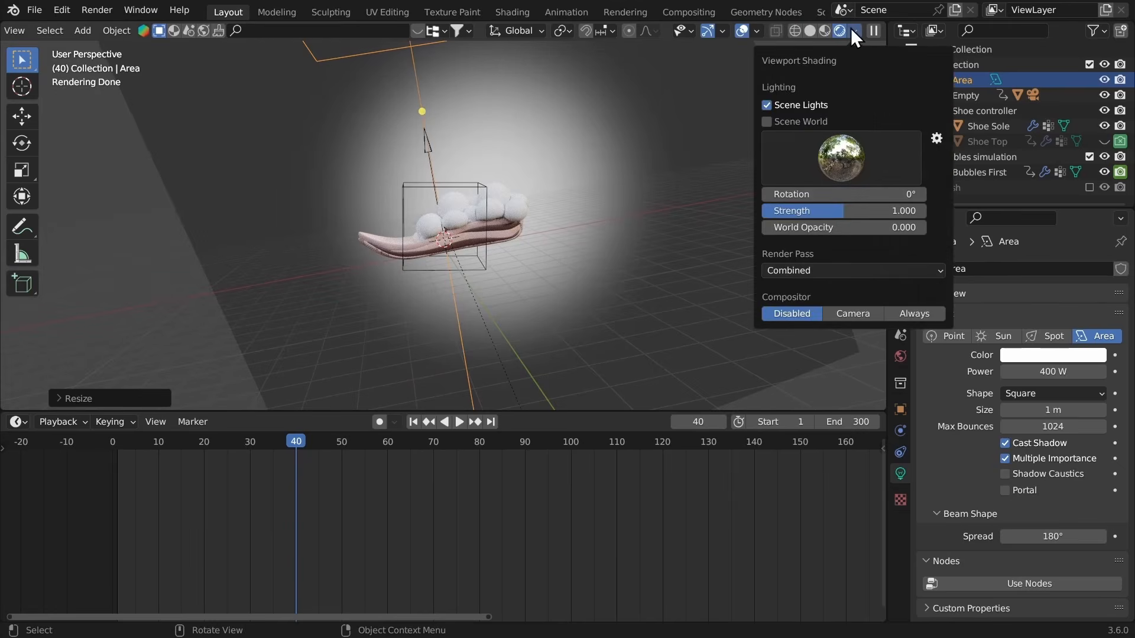
click(775, 122)
Step: Set the world background's strength to 0
middle_drag(495, 147, 899, 367)
click(900, 356)
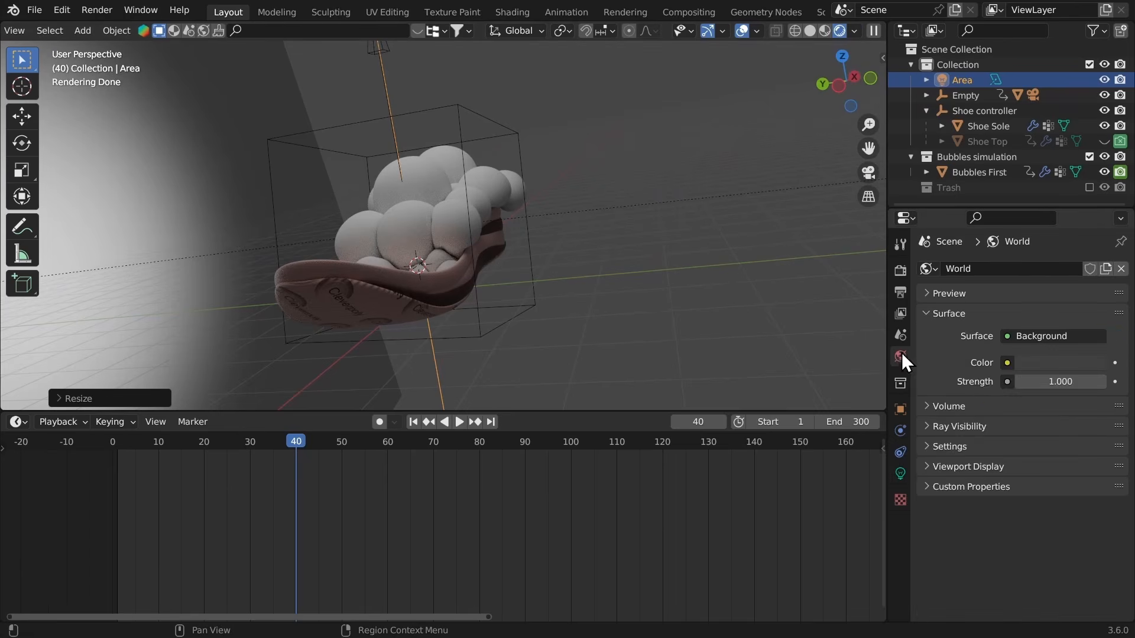
click(1062, 381)
text(0)
key(Return)
Step: Duplicate the area light in the right side view and place the copy between the shoe sole and the backdrop plane
middle_drag(846, 289, 562, 234)
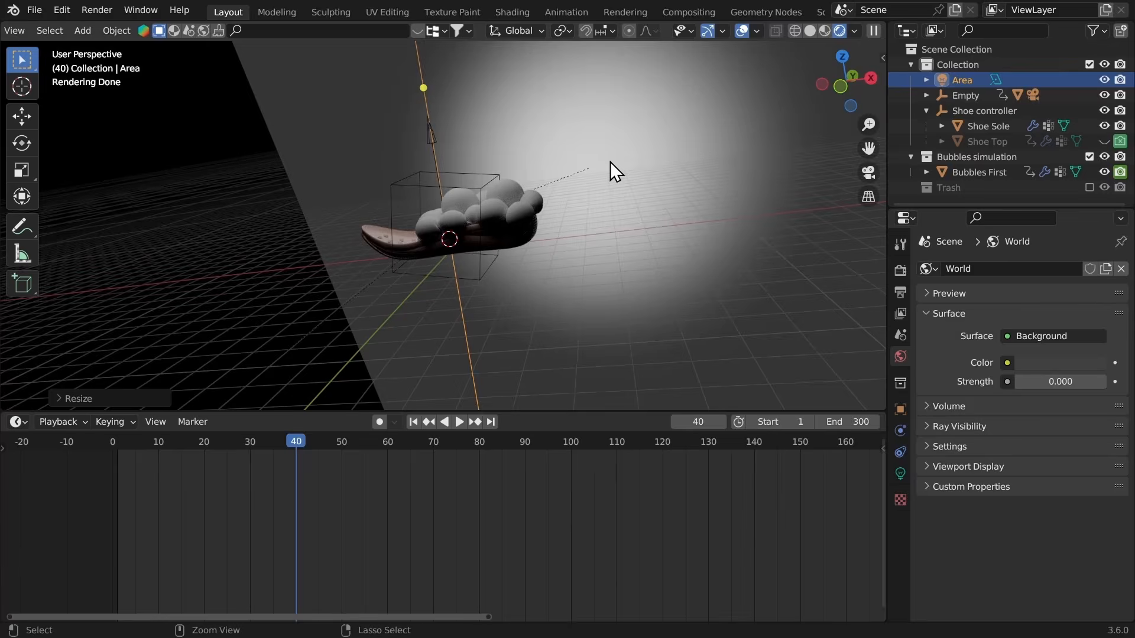
key(ctrl+space)
middle_drag(610, 162, 689, 218)
click(1095, 87)
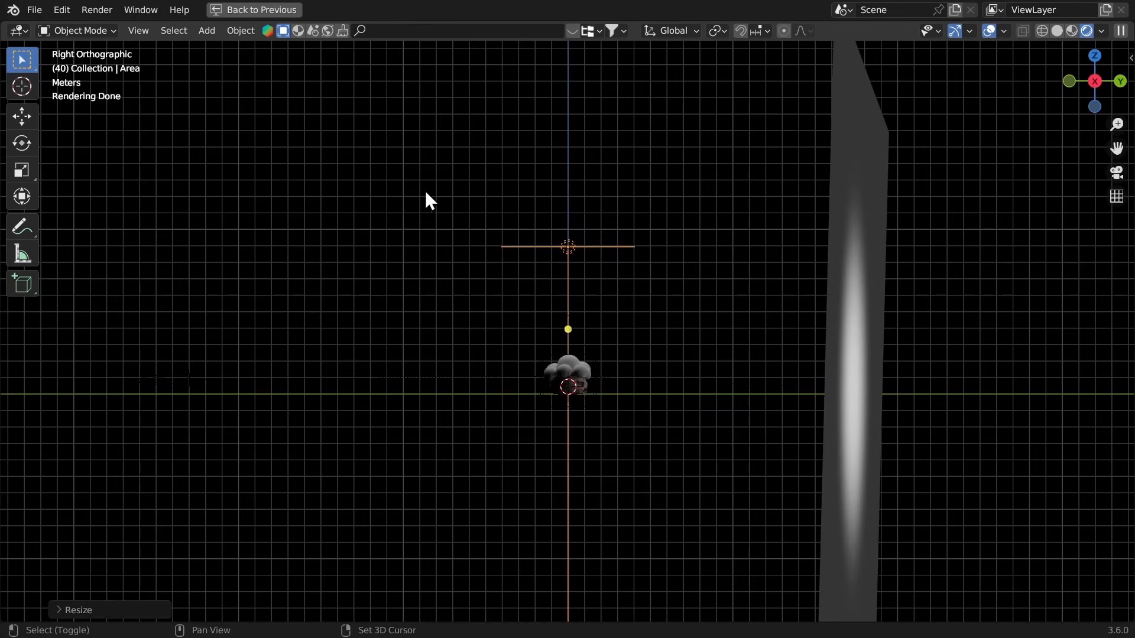
key(shift+d)
click(521, 291)
Step: Rotate the duplicated area light upright so it faces the shoe sole, and shift it nearer to the backdrop
key(r)
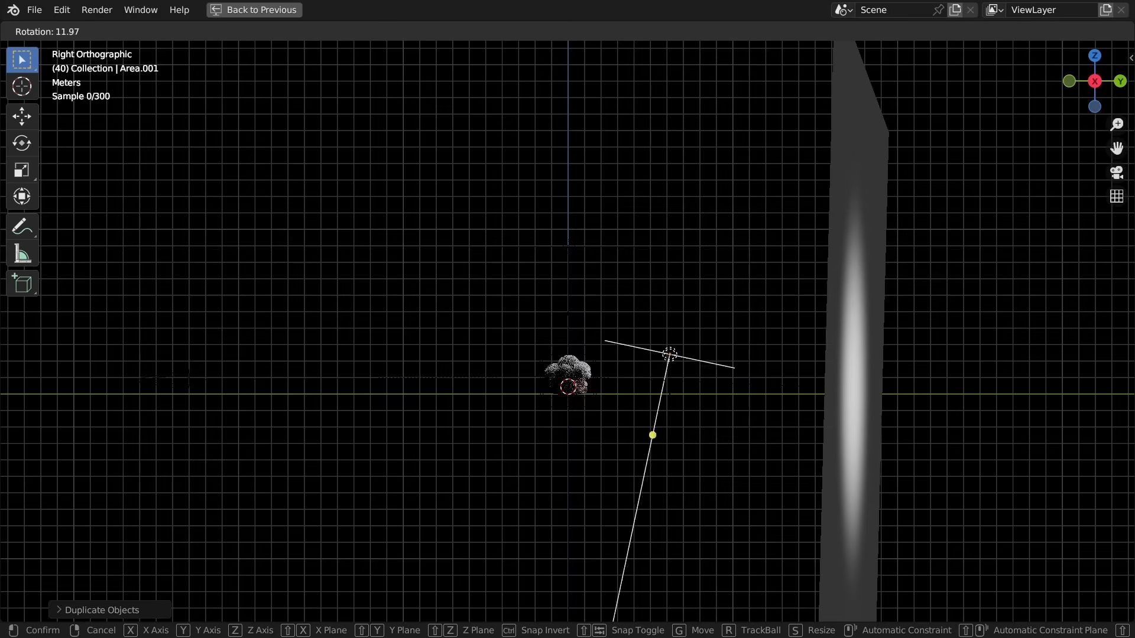
click(740, 223)
key(r)
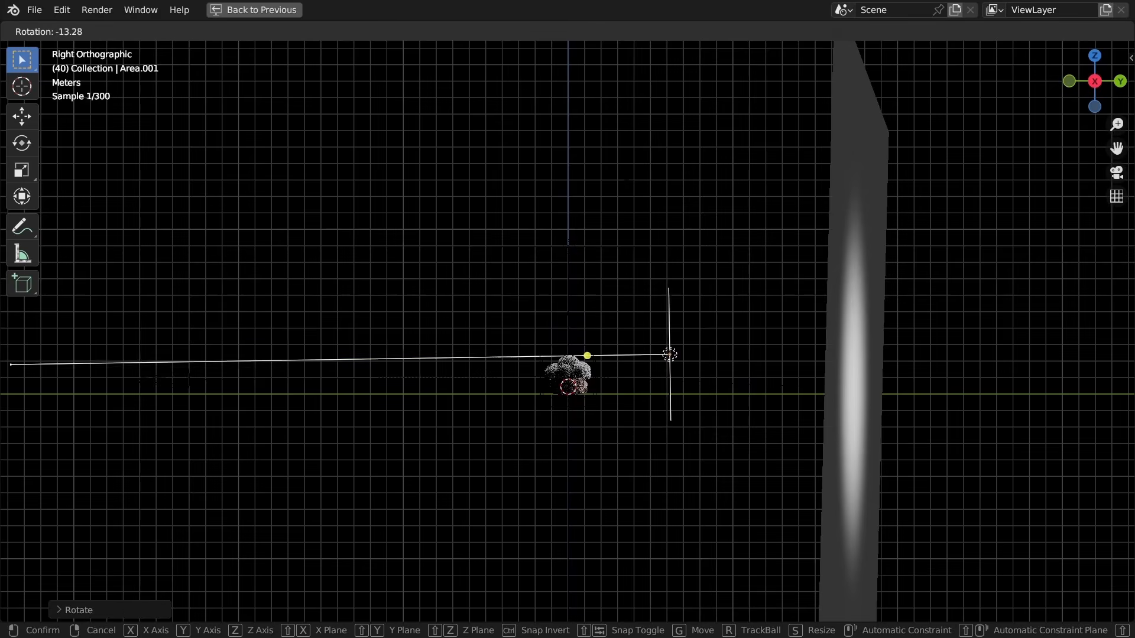
key(g)
click(704, 210)
key(r)
click(705, 196)
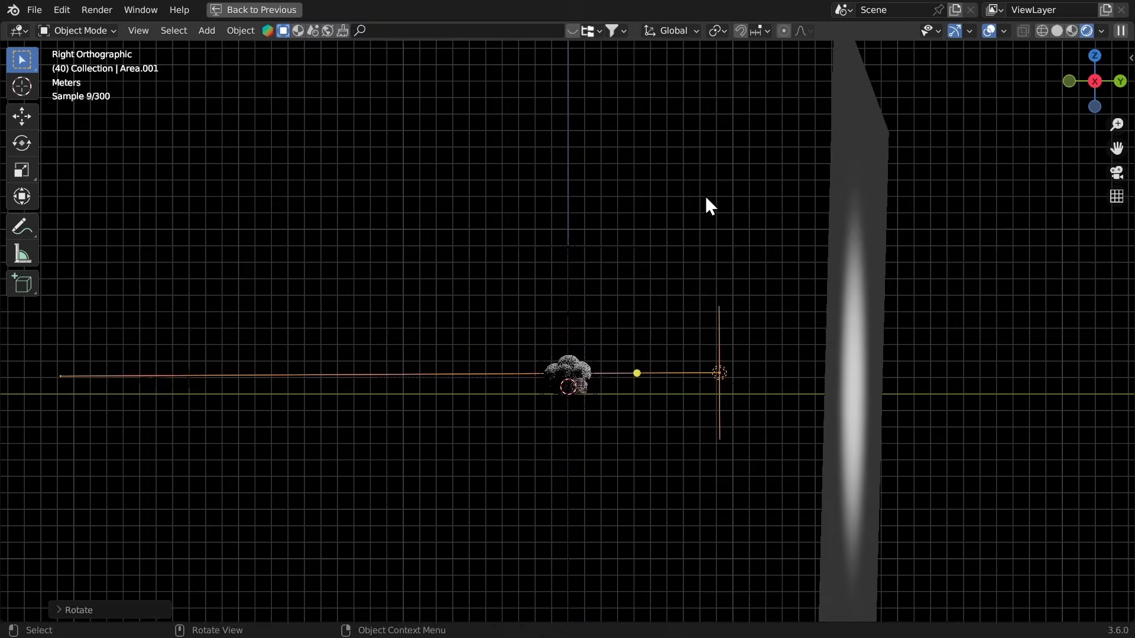
Step: Looking through the camera, scale the duplicated area light up and nudge its position behind the sole
key(KP_0)
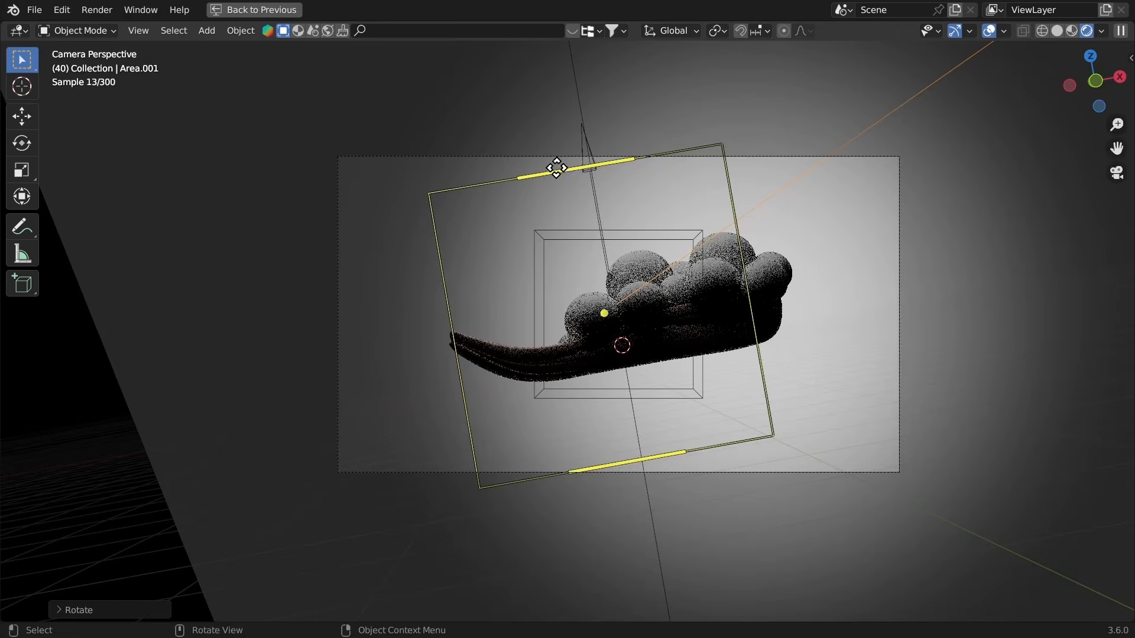
key(s)
click(460, 195)
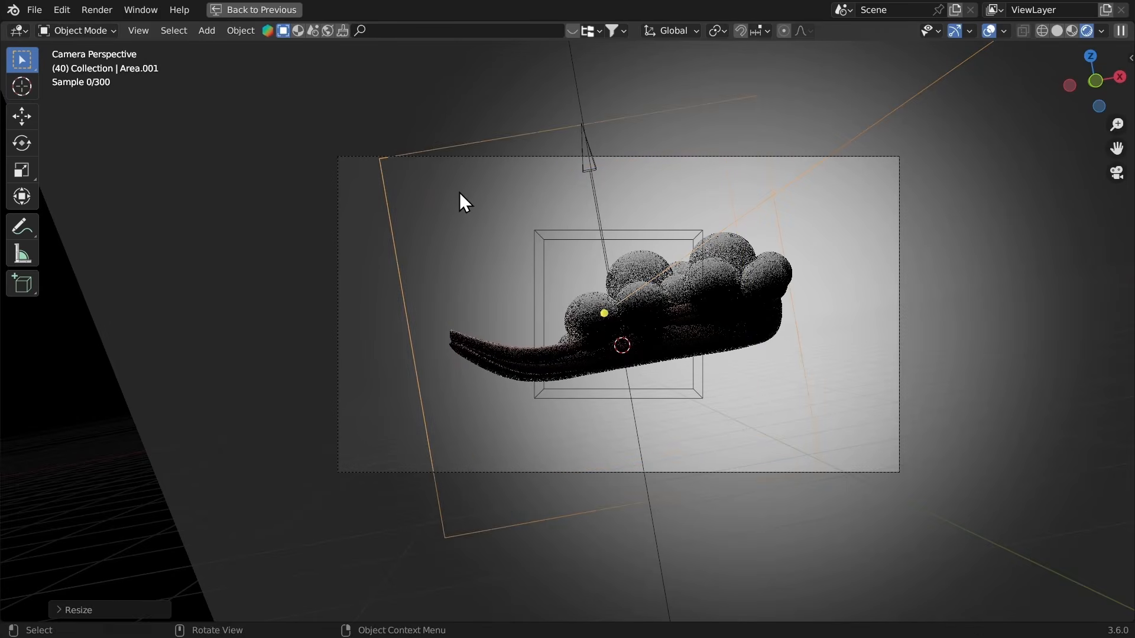
key(g)
click(473, 189)
scroll(602, 275, up, 5)
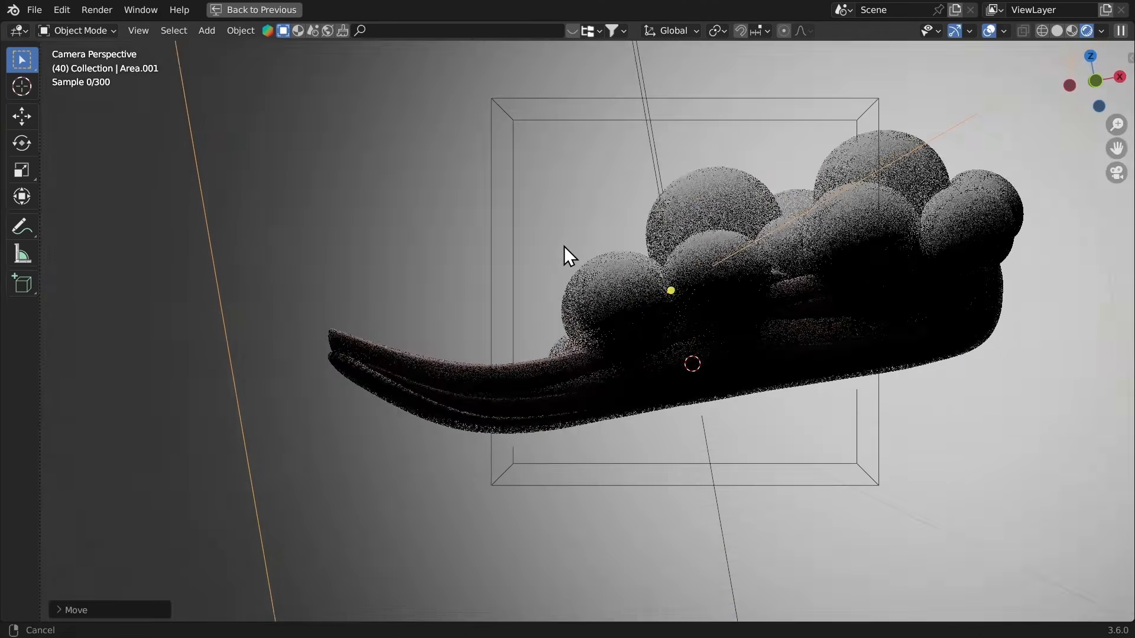
Step: Show the duplicated light's data properties, fit the camera frame in the viewport, and go to frame 84
key(ctrl+space)
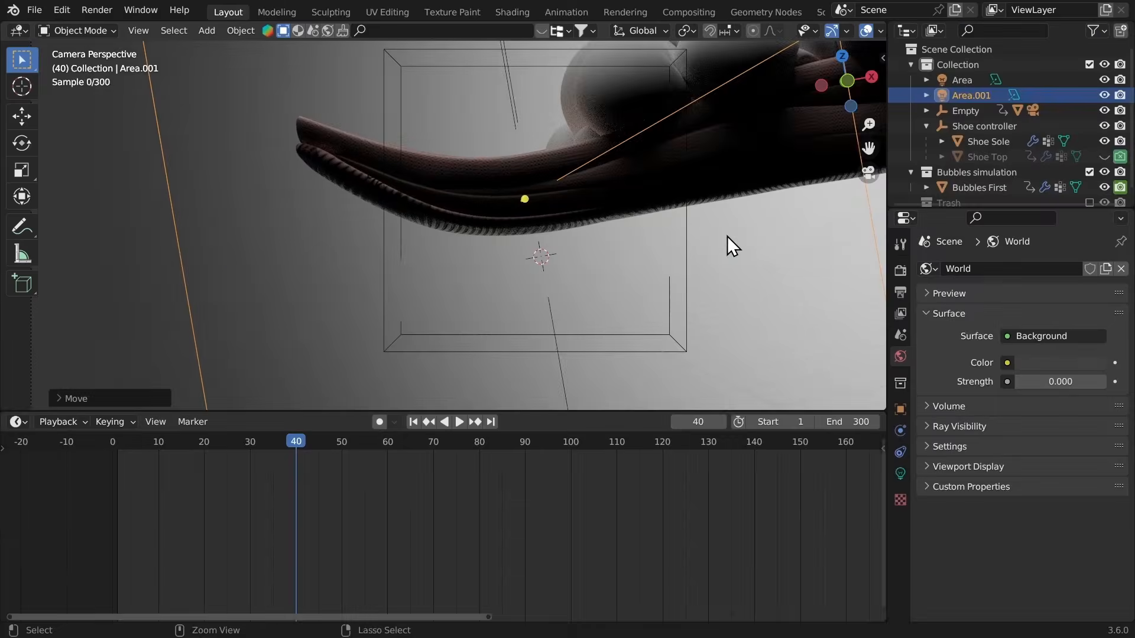
click(896, 472)
key(Home)
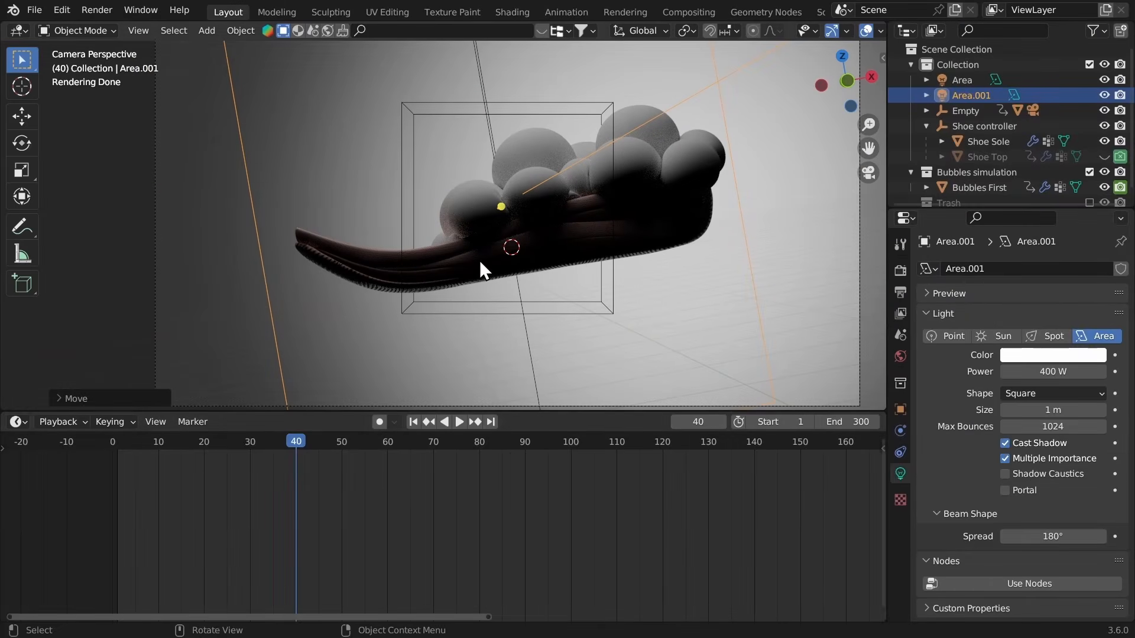
ctrl+middle_drag(484, 462, 502, 455)
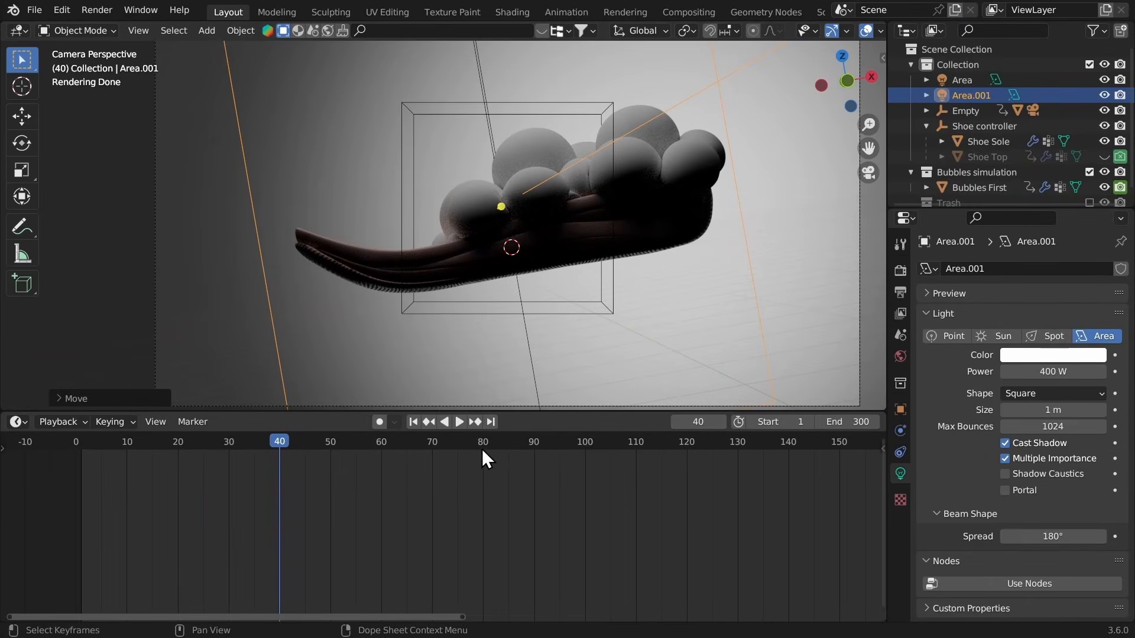
drag(484, 445, 505, 449)
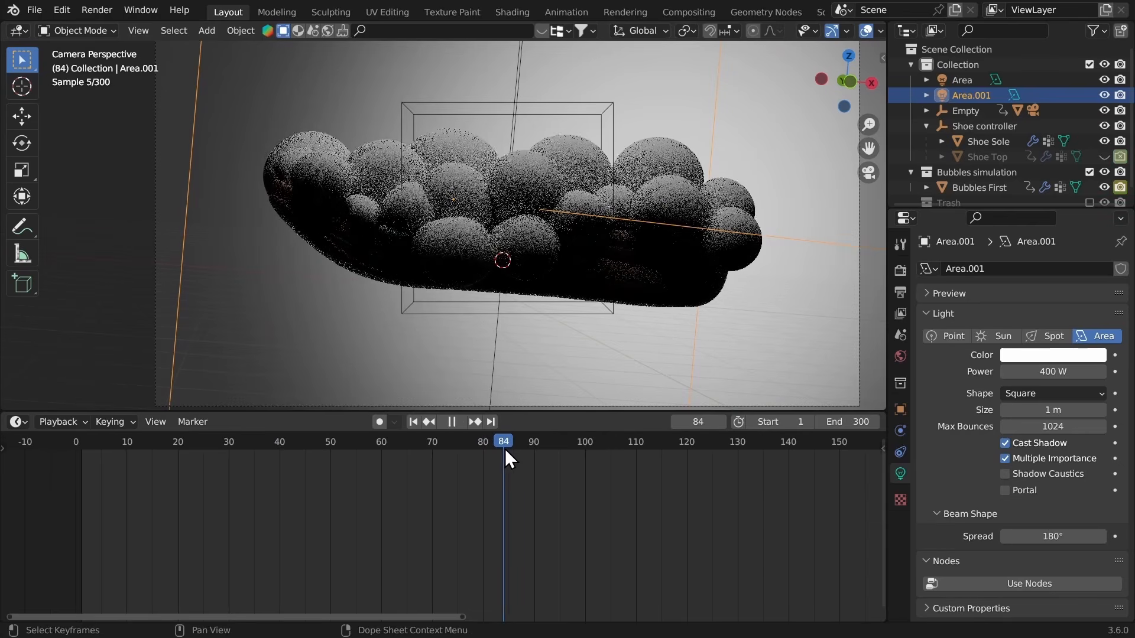
Step: Set the Area.001 light's power to 1000 W and keyframe it at frame 84
click(1045, 375)
text(100)
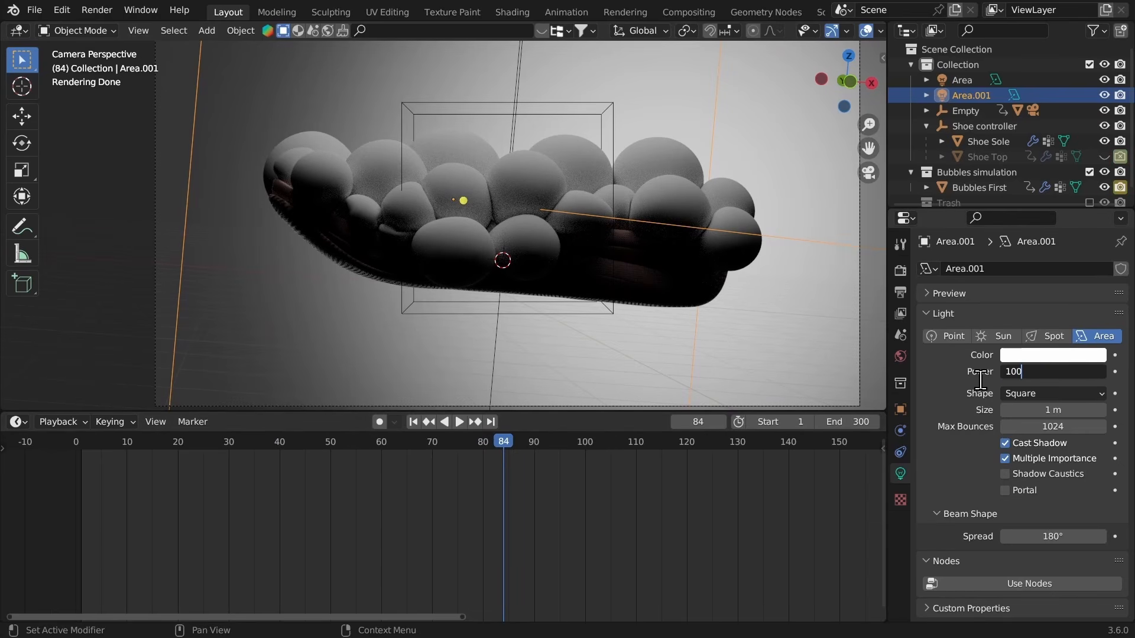
text(0)
key(Return)
click(1114, 371)
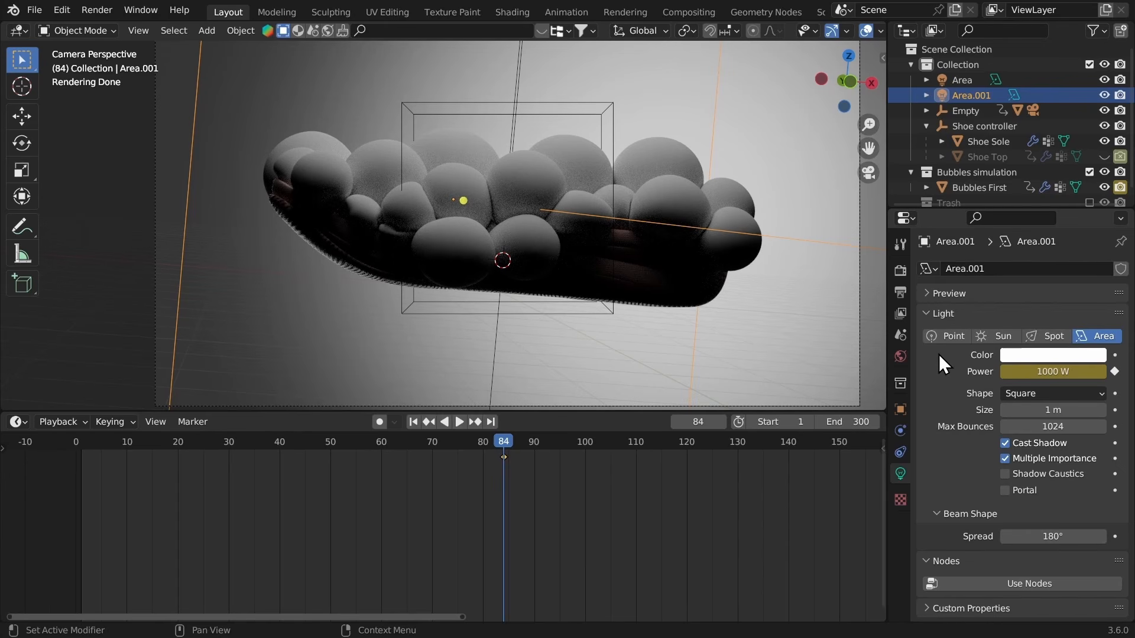
Step: Scale the Area.001 light up slightly behind the sole
scroll(582, 265, down, 4)
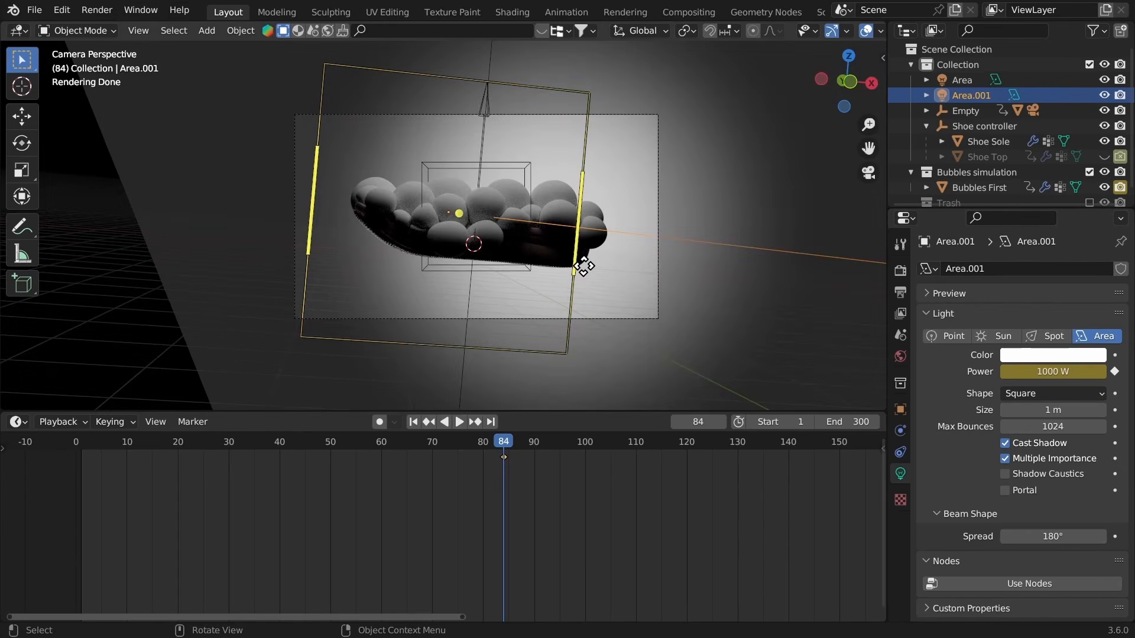
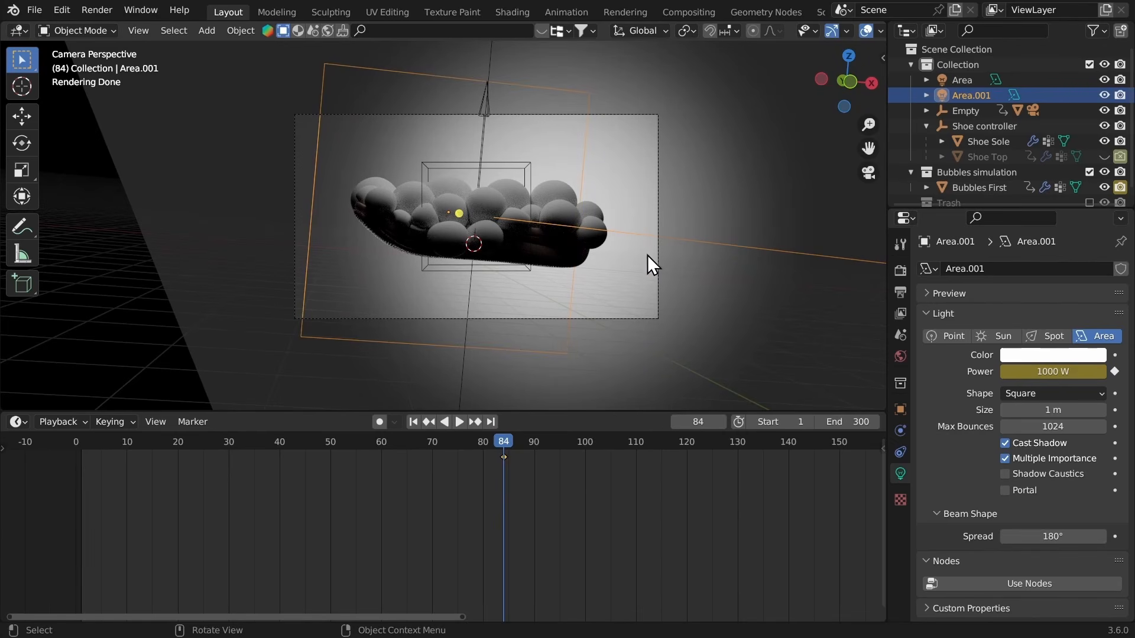
key(s)
click(612, 253)
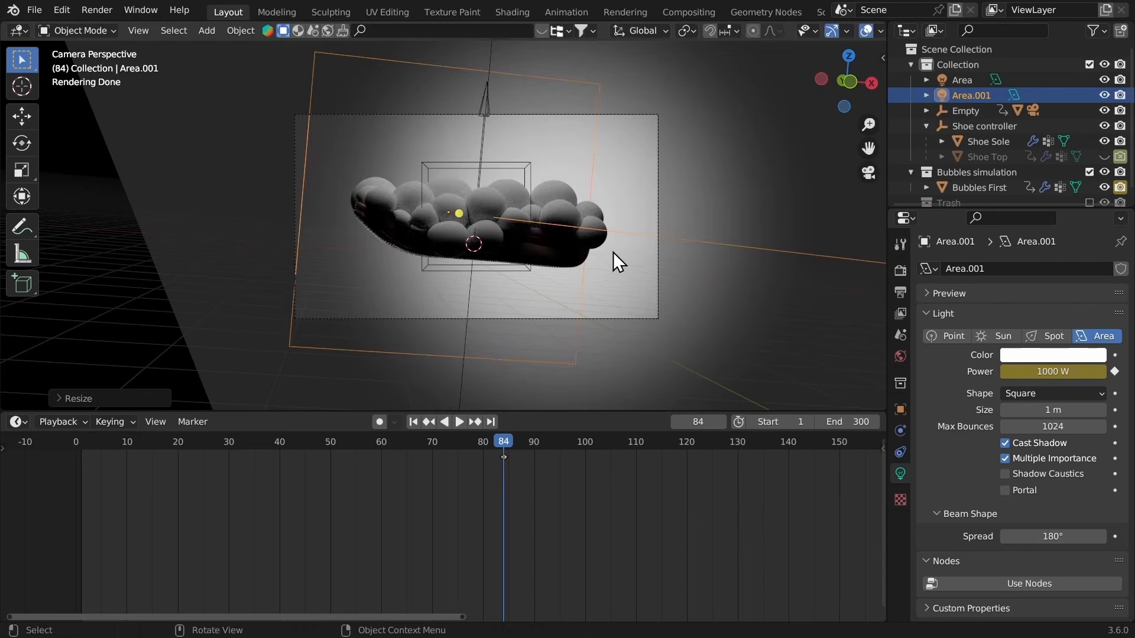
Step: Tilt the Area.001 light with free trackball rotation and nudge it slightly in the camera view
key(r)
key(r)
click(599, 254)
key(r)
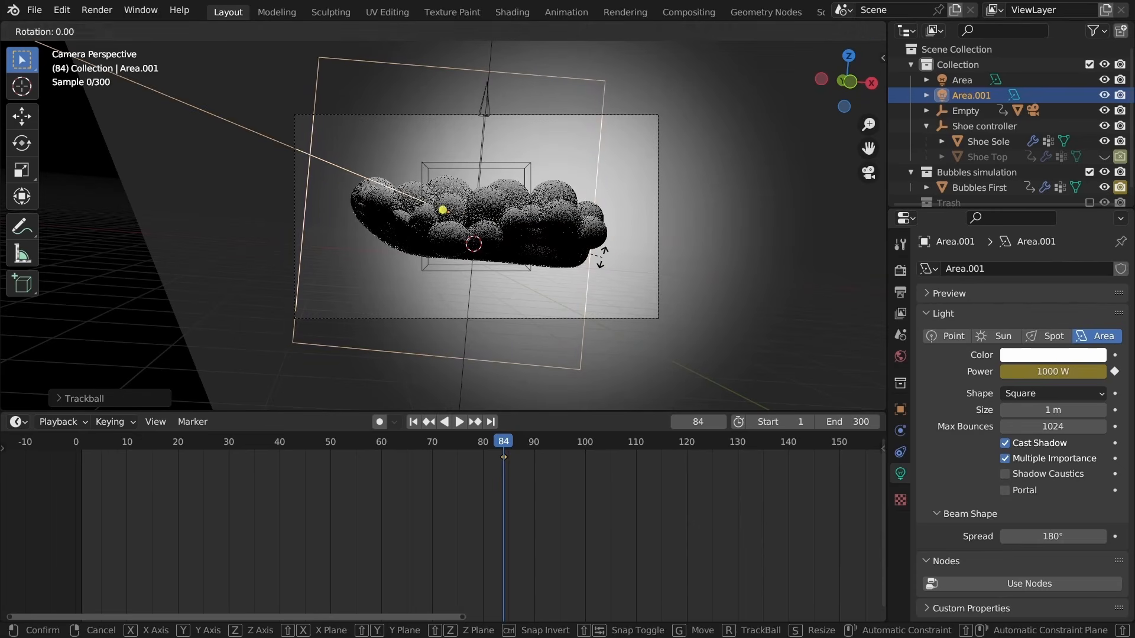
key(r)
click(607, 259)
key(g)
click(622, 252)
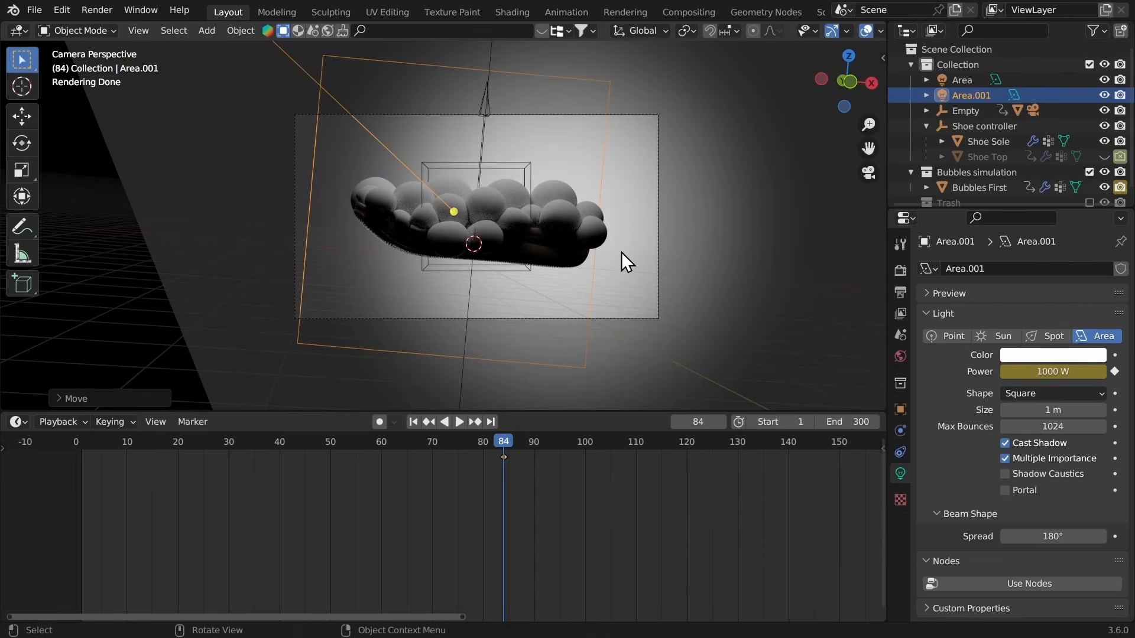
Step: Leave the camera view and add a spot light to the scene
scroll(656, 306, up, 2)
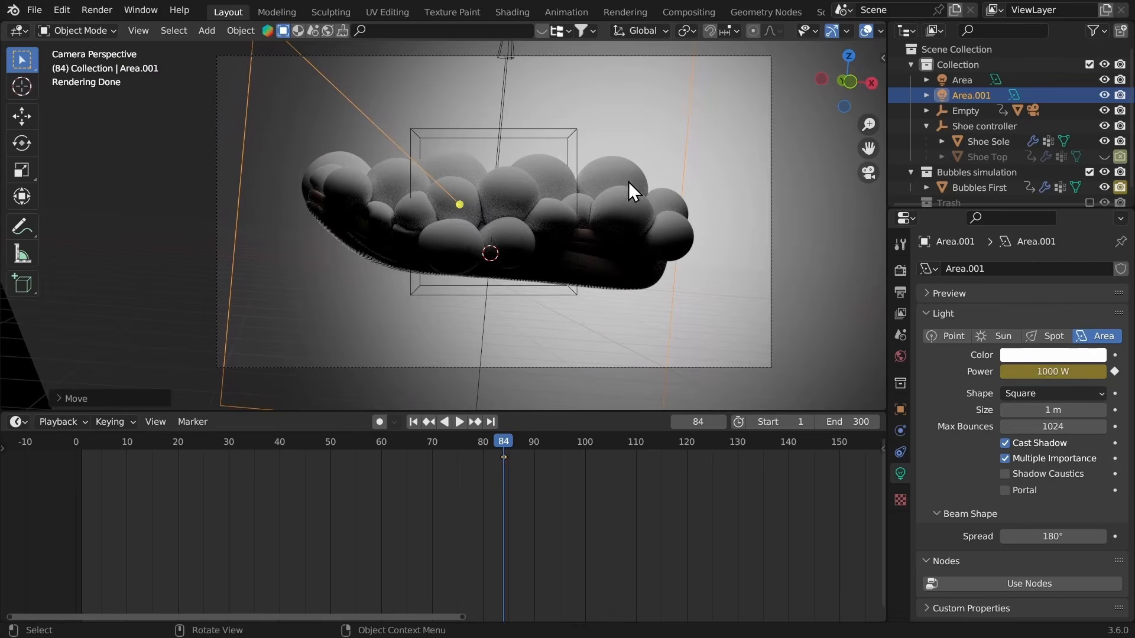
middle_drag(628, 182, 641, 304)
middle_drag(644, 257, 546, 217)
key(shift+a)
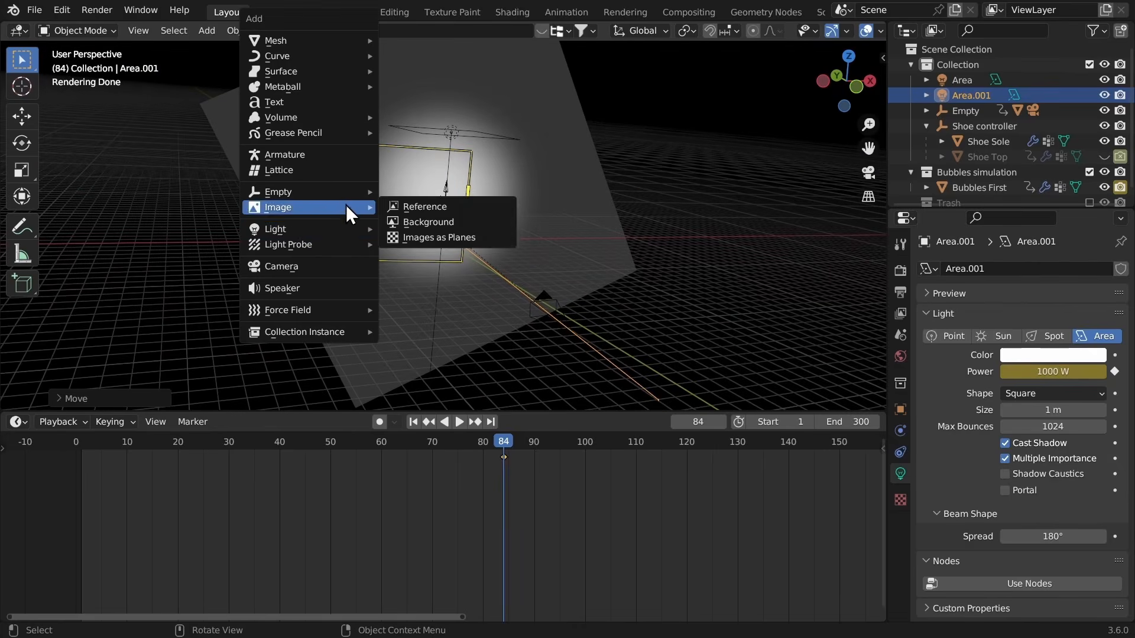
mouse_move(294, 231)
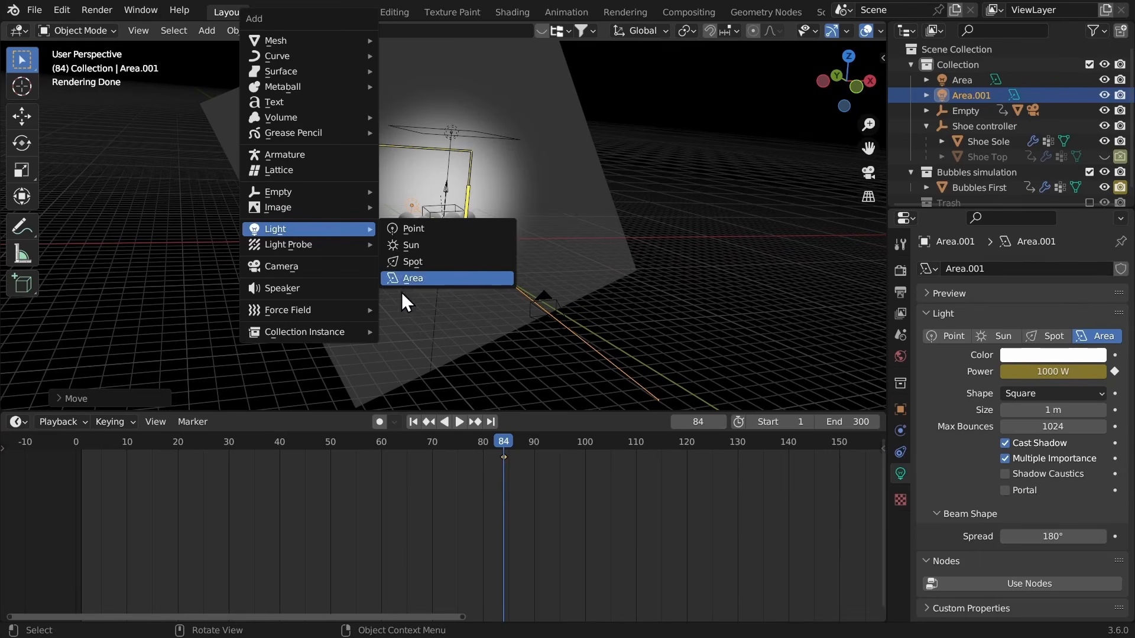
click(411, 264)
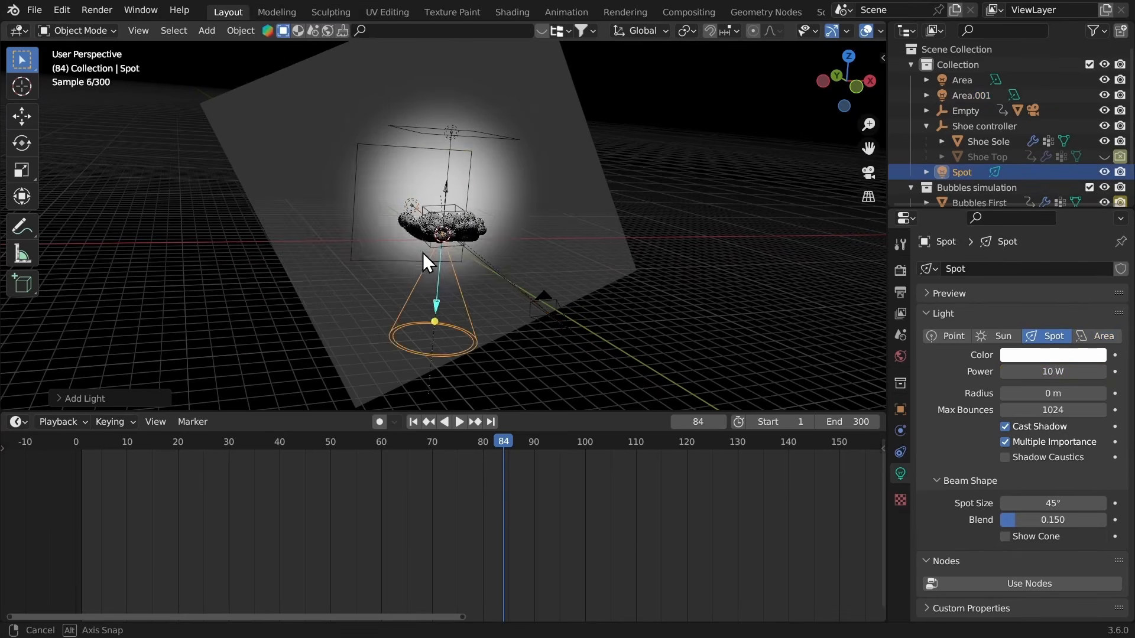
Step: Raise the spot light about 13.7 m along Z so it sits above the overhead area light
middle_drag(423, 253, 392, 276)
key(g)
key(z)
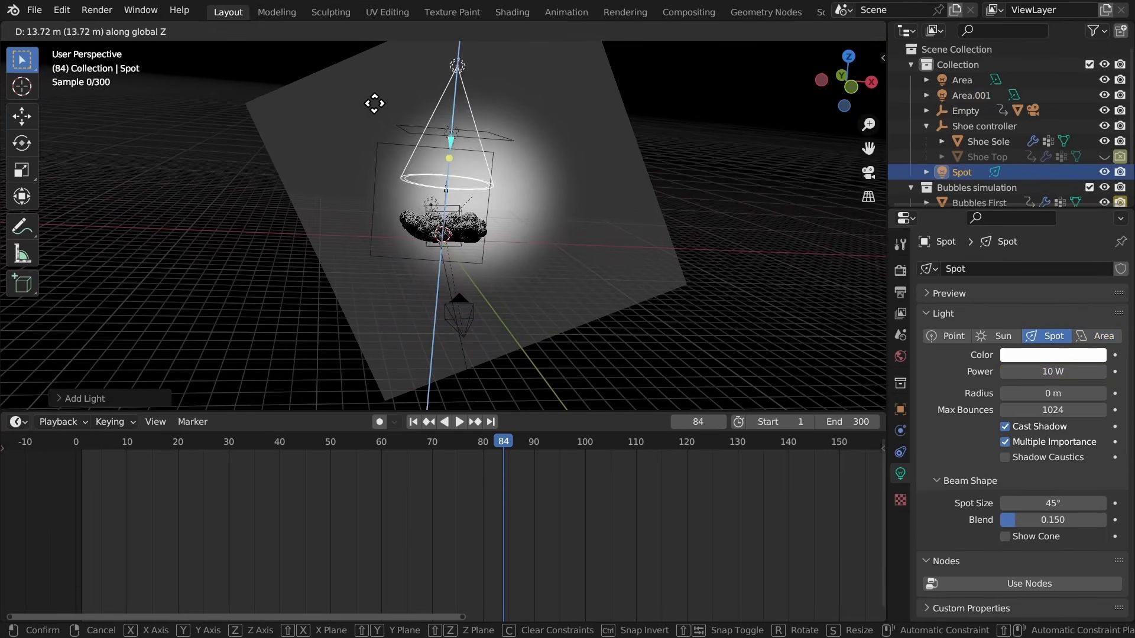
click(375, 101)
Step: Maximize the viewport in solid shading and tilt the spot light with free trackball rotation
key(ctrl+space)
mouse_move(564, 231)
middle_down()
mouse_move(541, 240)
mouse_move(546, 257)
mouse_move(520, 225)
mouse_move(456, 208)
mouse_move(480, 234)
mouse_move(516, 214)
middle_up()
key(z)
key(r)
key(r)
click(469, 236)
Step: Move the spot light out to the negative X side of the shoe sole
key(g)
click(354, 233)
middle_drag(354, 233, 516, 228)
key(g)
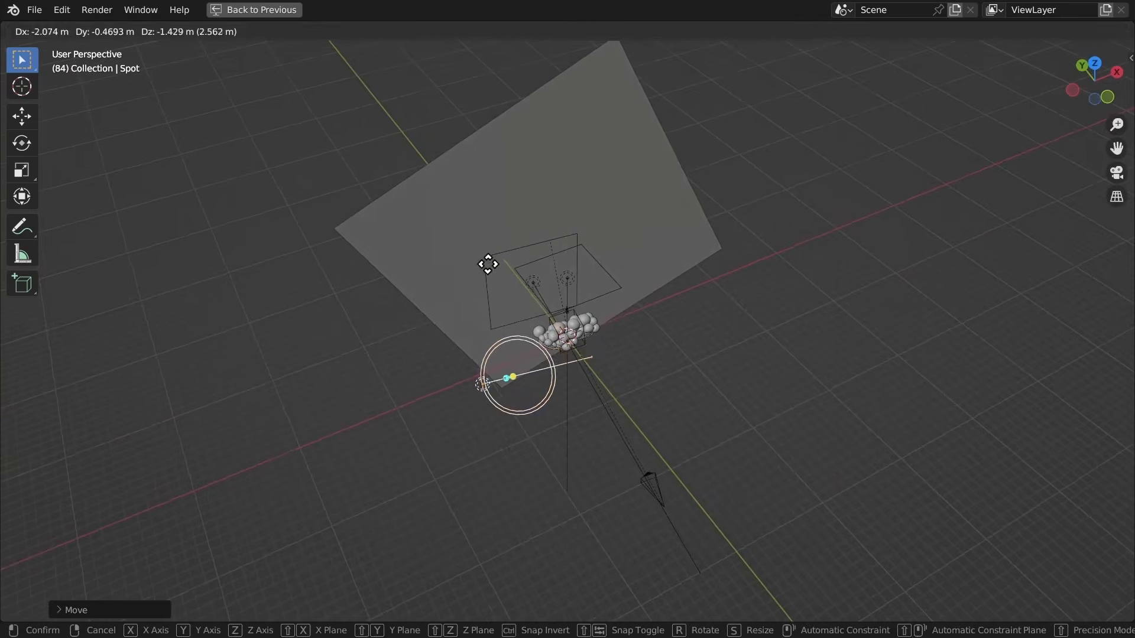
click(486, 264)
Step: Adjust the spot light's position and free rotation until its beam points at the bubble-covered sole from the side
middle_drag(485, 265, 522, 289)
key(r)
key(r)
click(521, 249)
key(g)
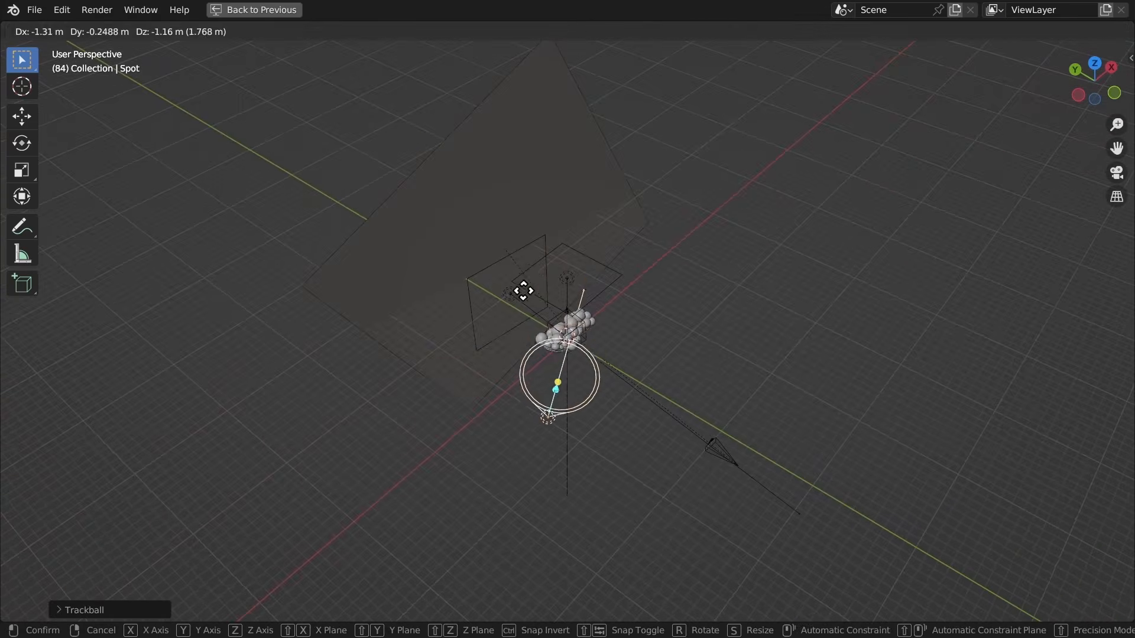
click(570, 243)
key(r)
key(r)
click(439, 197)
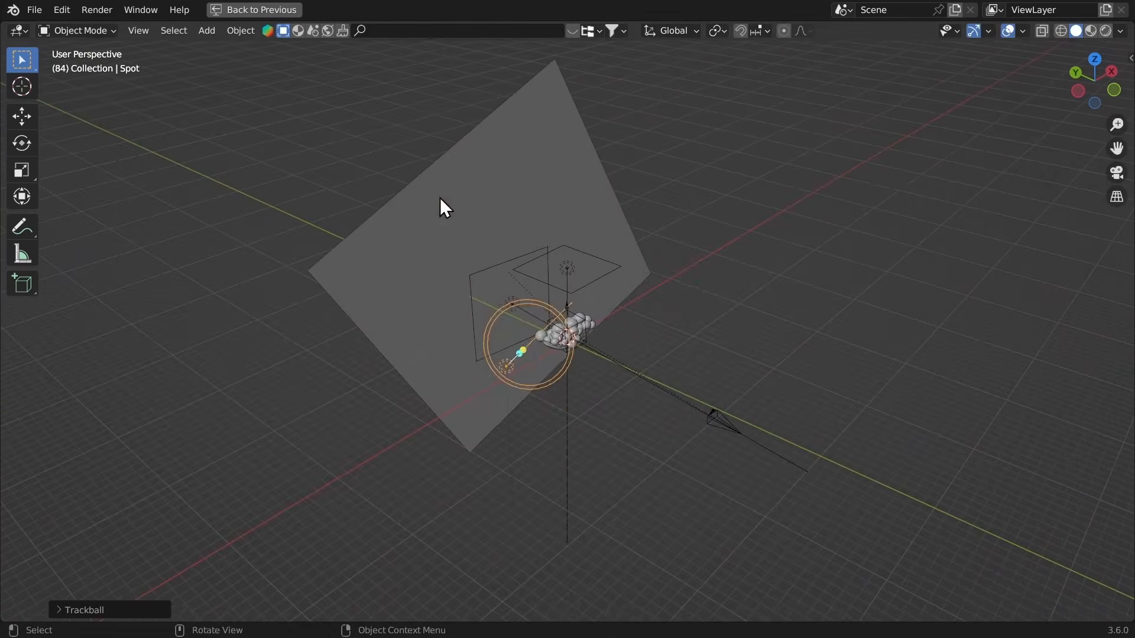
Step: Restore the full layout and set the spot light's power to 50000 W
middle_drag(440, 197, 401, 187)
key(ctrl+space)
scroll(414, 164, up, 4)
scroll(414, 164, down, 2)
click(1023, 372)
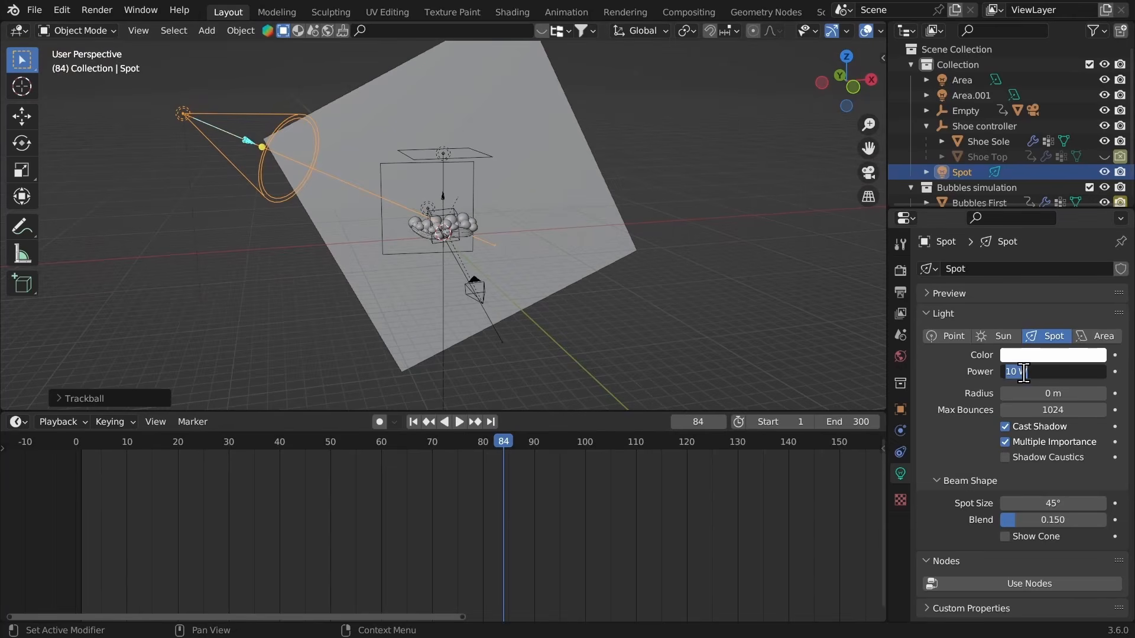
text(50)
text(000)
key(Return)
Step: Save the file and set the spot light's radius to 0.077 m
key(ctrl+s)
drag(1017, 393, 1063, 402)
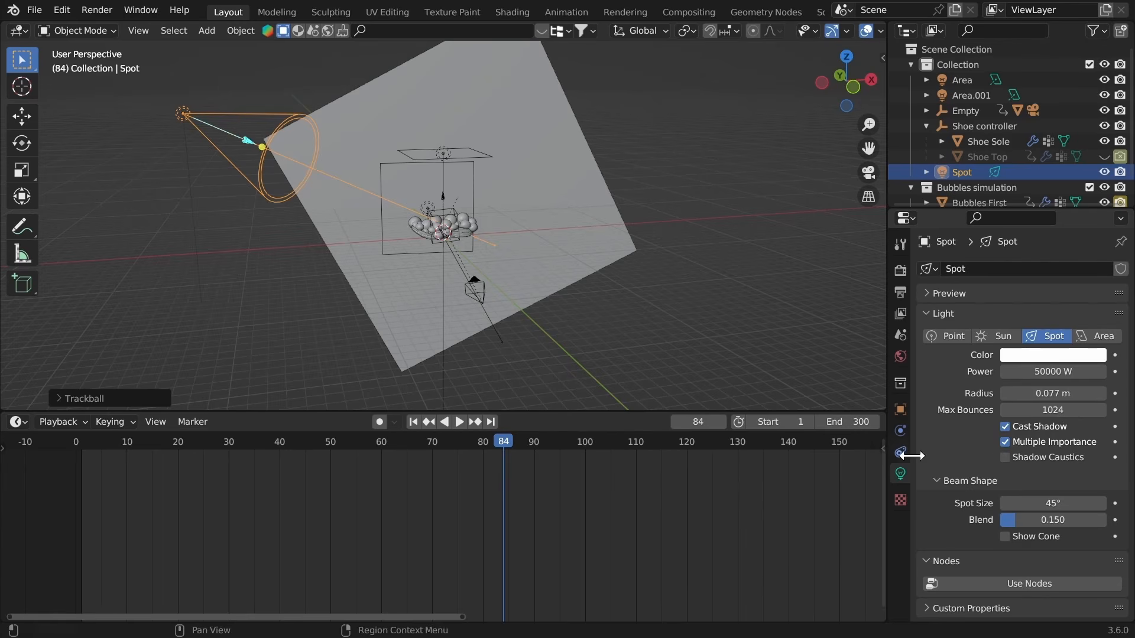
Step: Enable nodes for the spot light and switch the timeline area to the Shader Editor
click(982, 588)
click(19, 422)
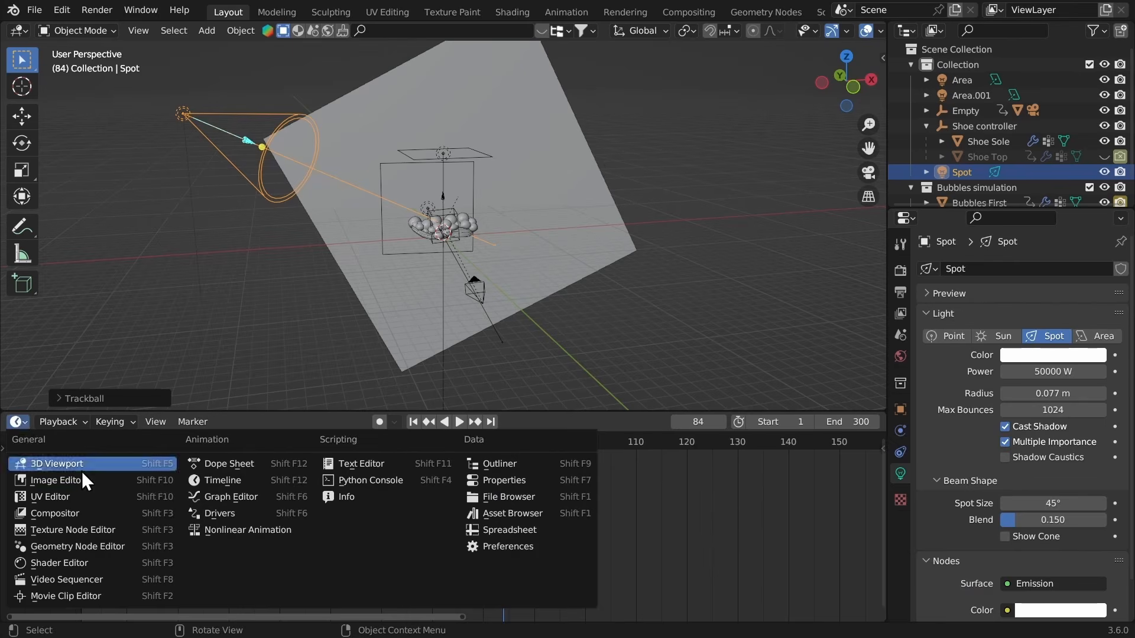
click(59, 562)
Step: Add a Math node set to Greater Than and connect its value to the Emission node's strength
ctrl+middle_drag(351, 469, 391, 462)
key(shift+a)
click(391, 461)
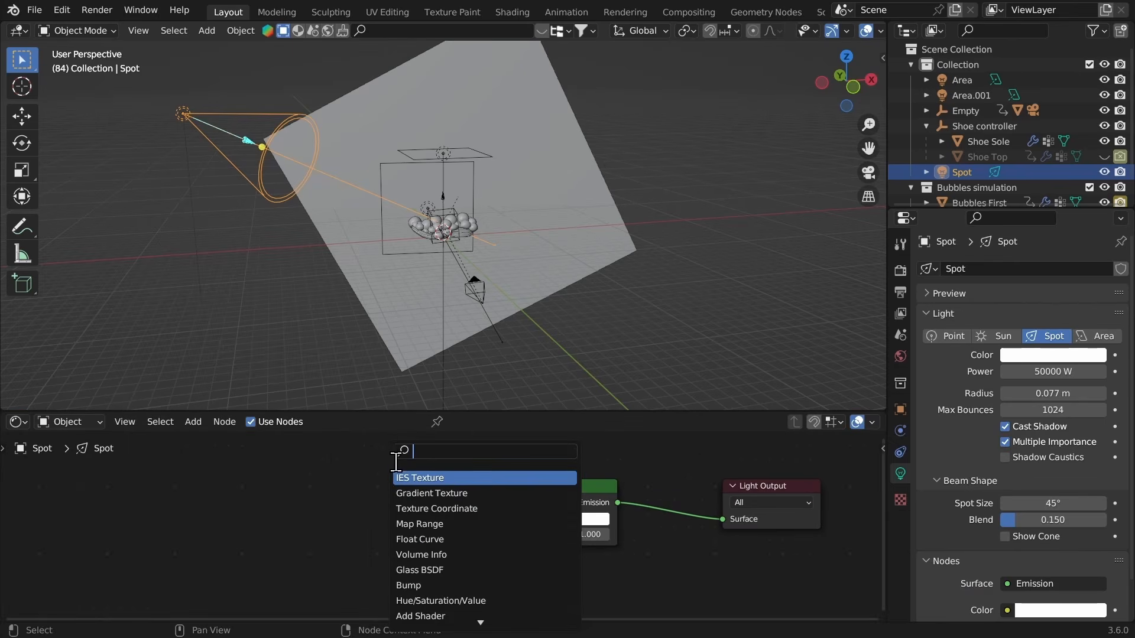
text(g)
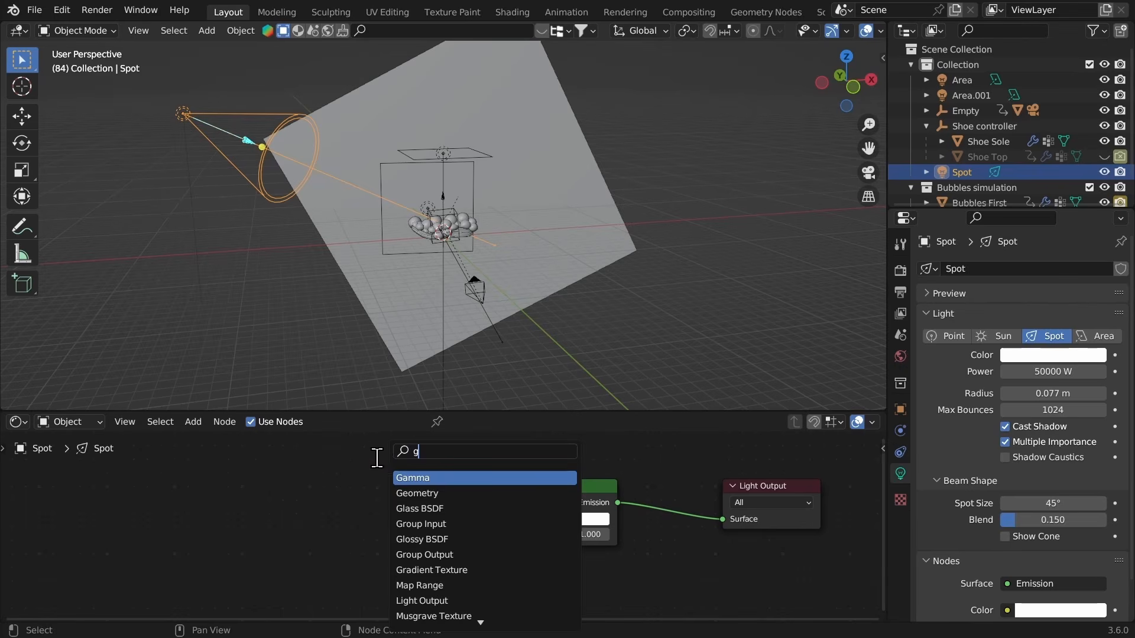
key(BackSpace)
text(m)
click(407, 494)
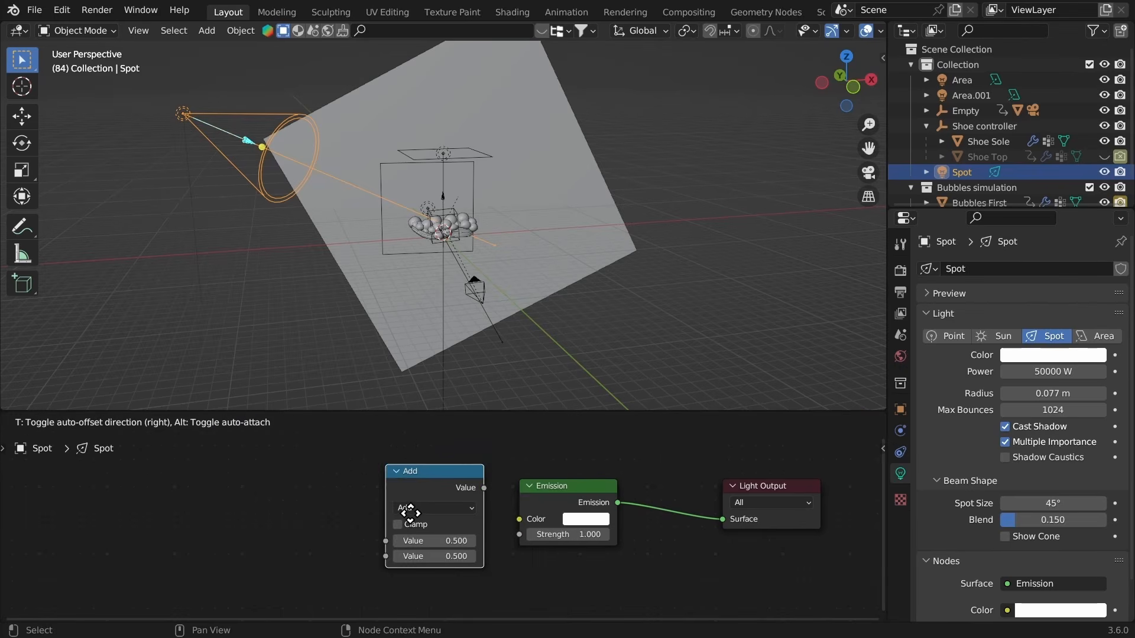
click(418, 511)
click(419, 509)
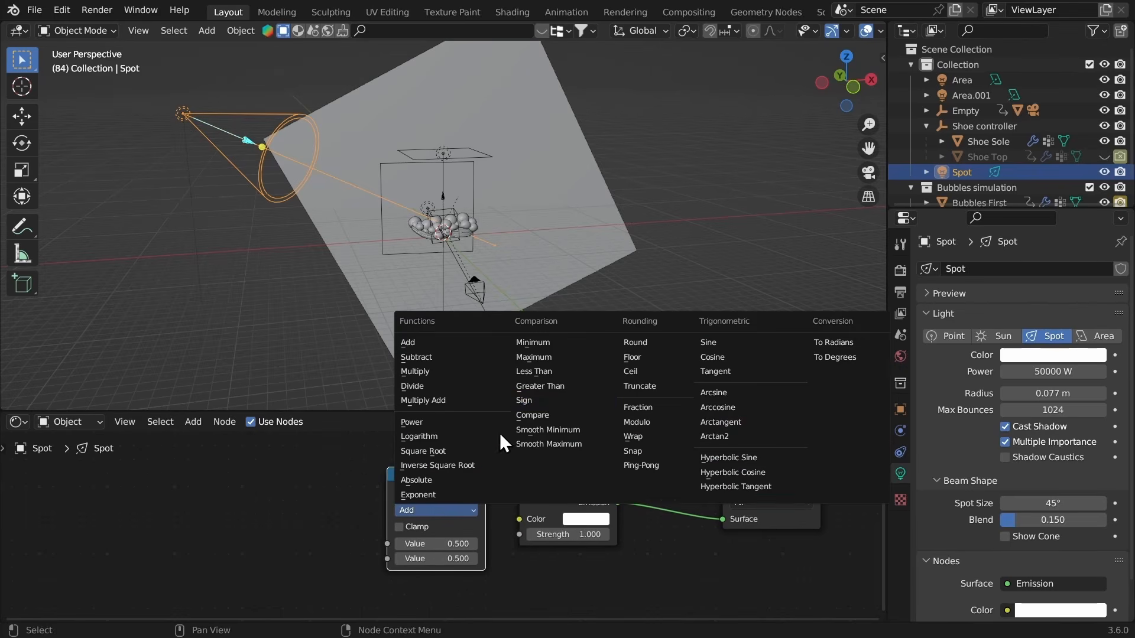
click(552, 386)
drag(478, 488, 520, 535)
Step: Add a Noise Texture node and connect its Fac output to the Greater Than node's value input
middle_drag(444, 511, 530, 491)
key(shift+a)
click(449, 463)
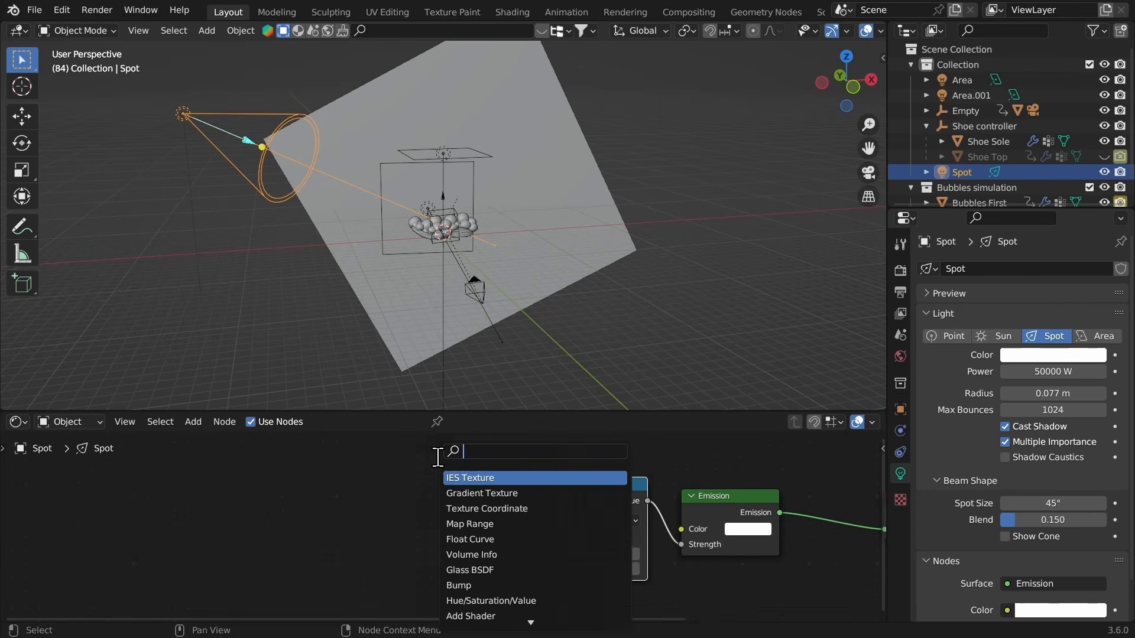
text(noi)
key(Return)
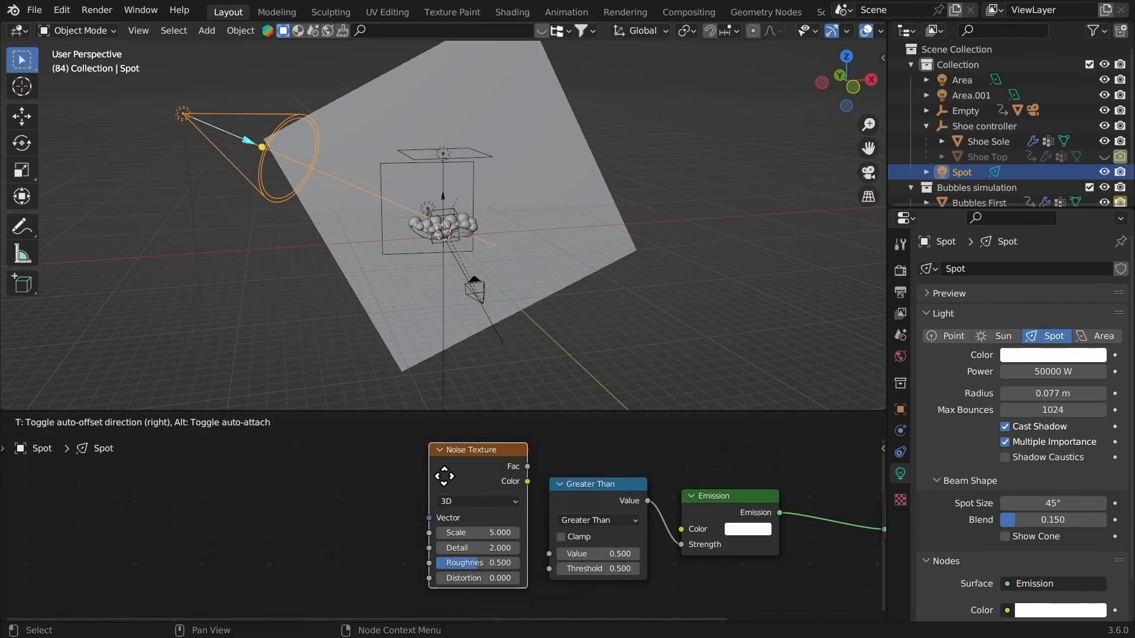
click(422, 488)
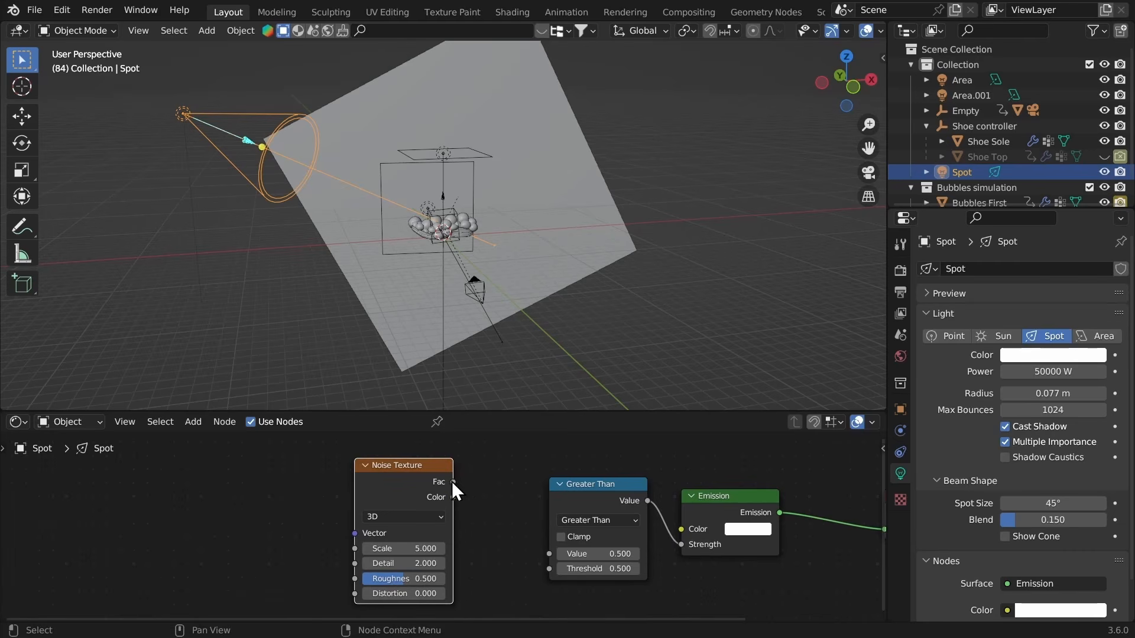
drag(452, 481, 552, 552)
Step: Add Texture Coordinate and Mapping nodes to the noise texture and feed the mapping from the Normal output
middle_drag(468, 516, 506, 501)
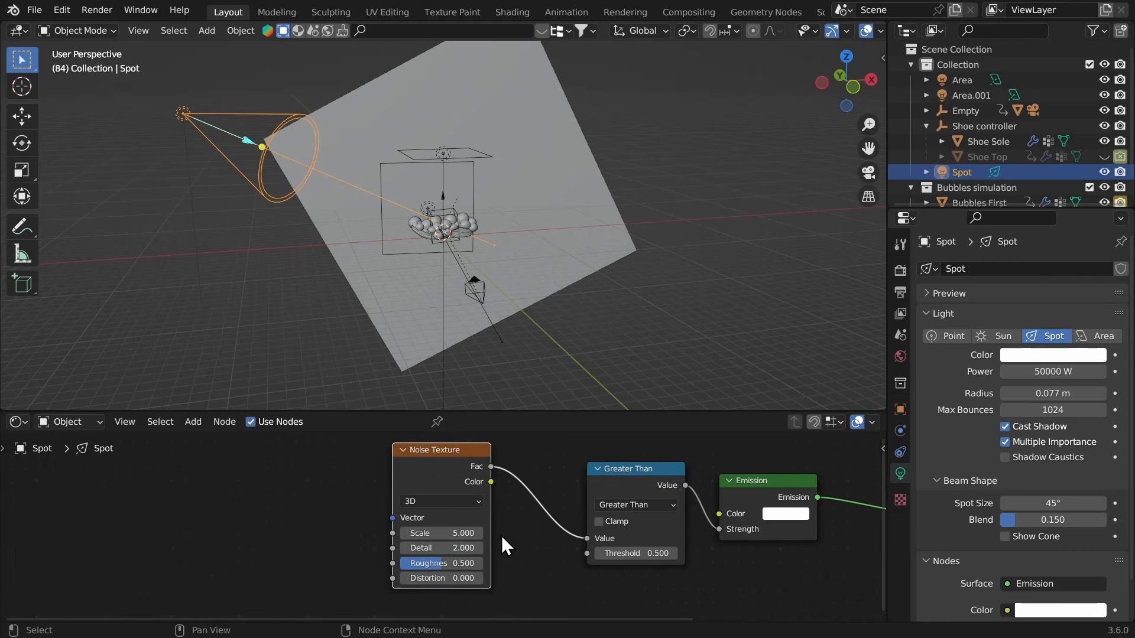
key(ctrl+t)
middle_drag(248, 518, 286, 474)
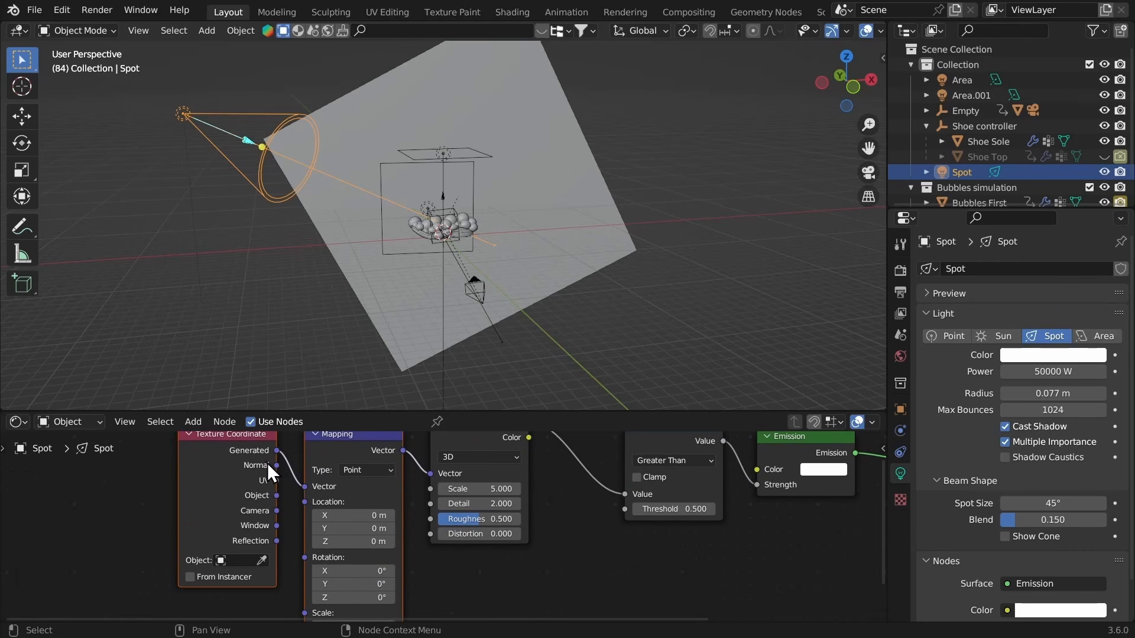
drag(275, 465, 304, 486)
middle_drag(302, 452, 327, 494)
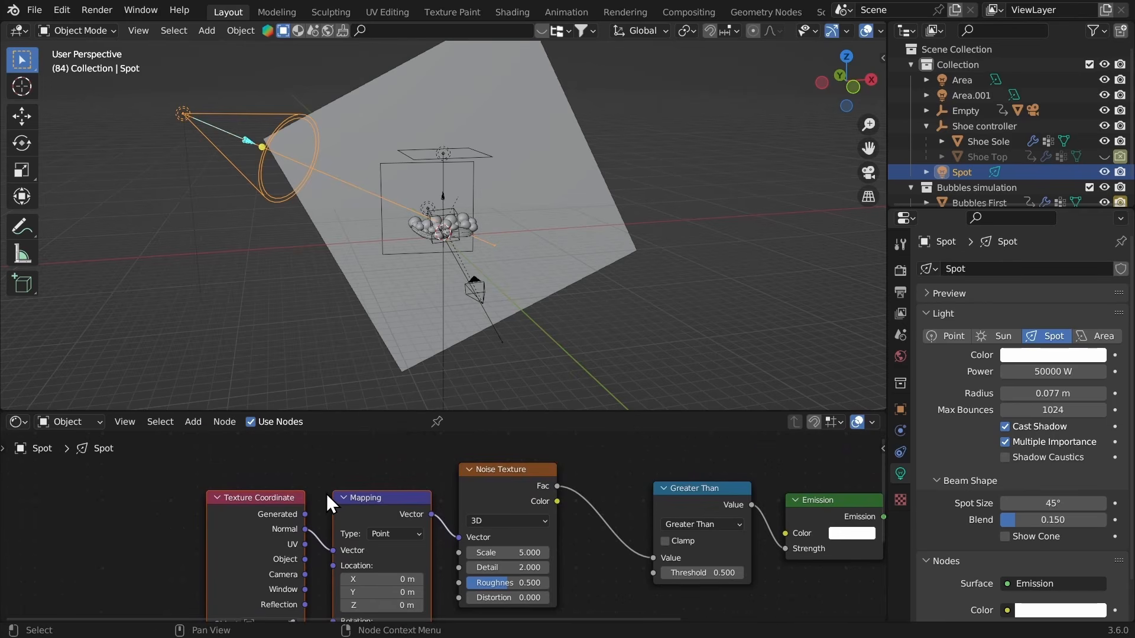
Step: Set the noise texture to 4D, drive its W value with #frame/2400, and save the file
scroll(476, 488, up, 1)
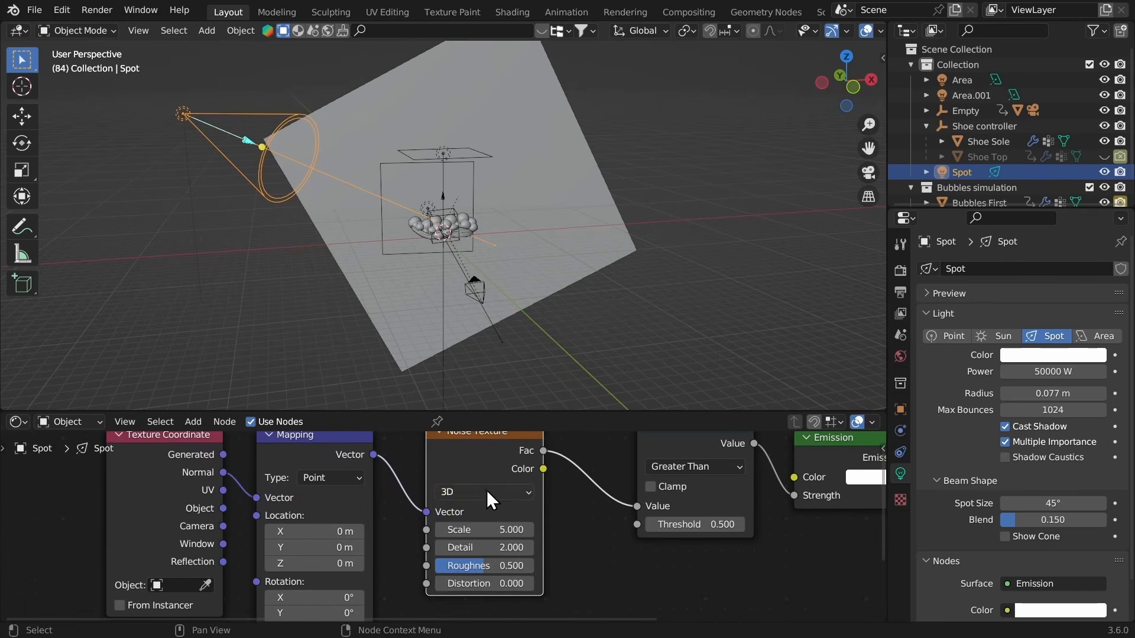
click(487, 490)
click(483, 562)
middle_drag(468, 506, 455, 501)
click(466, 525)
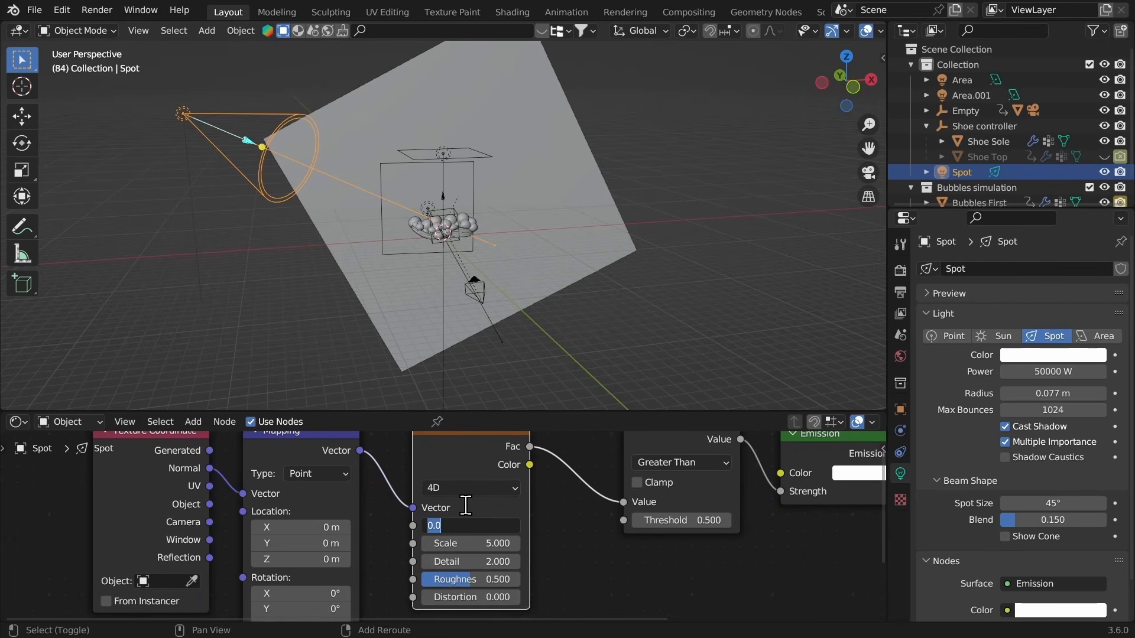
text(#frame/24)
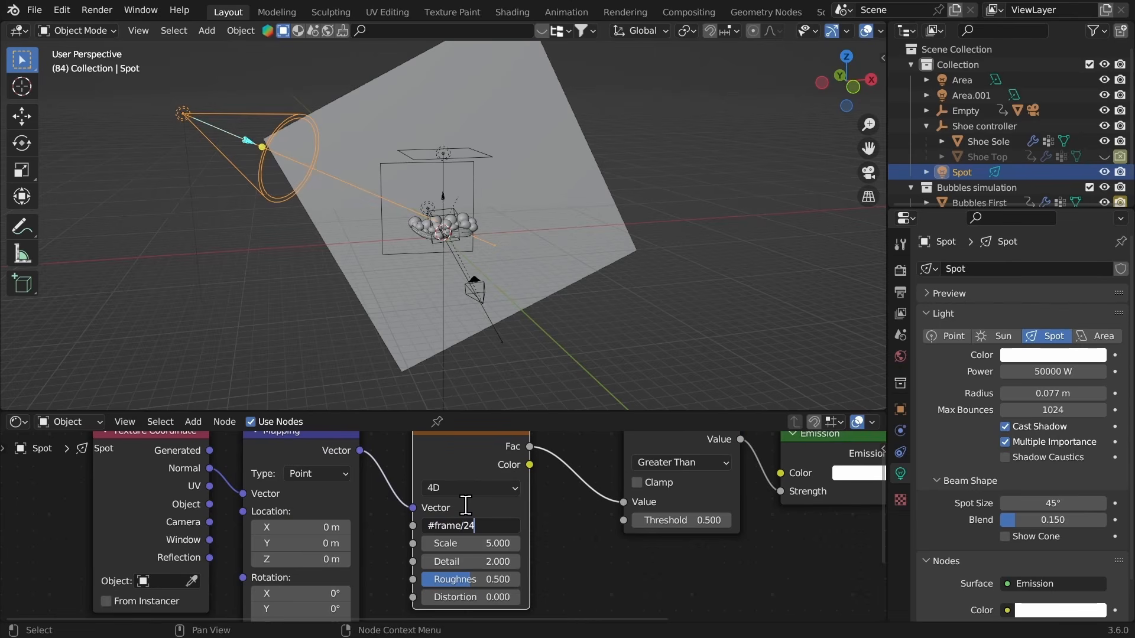
text(00)
key(Return)
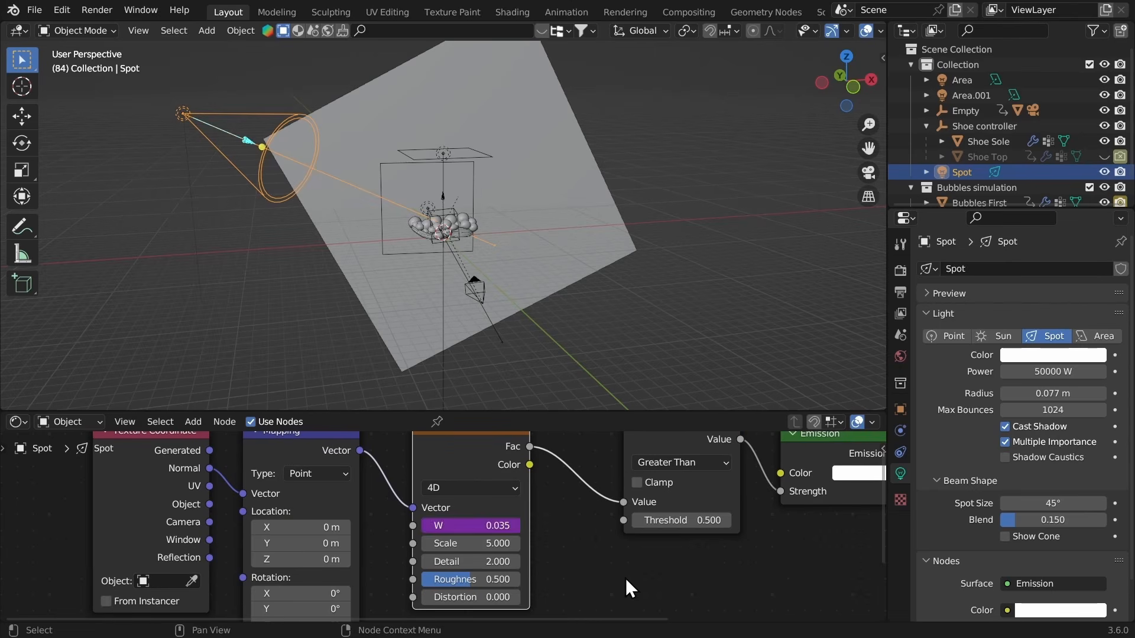
click(499, 524)
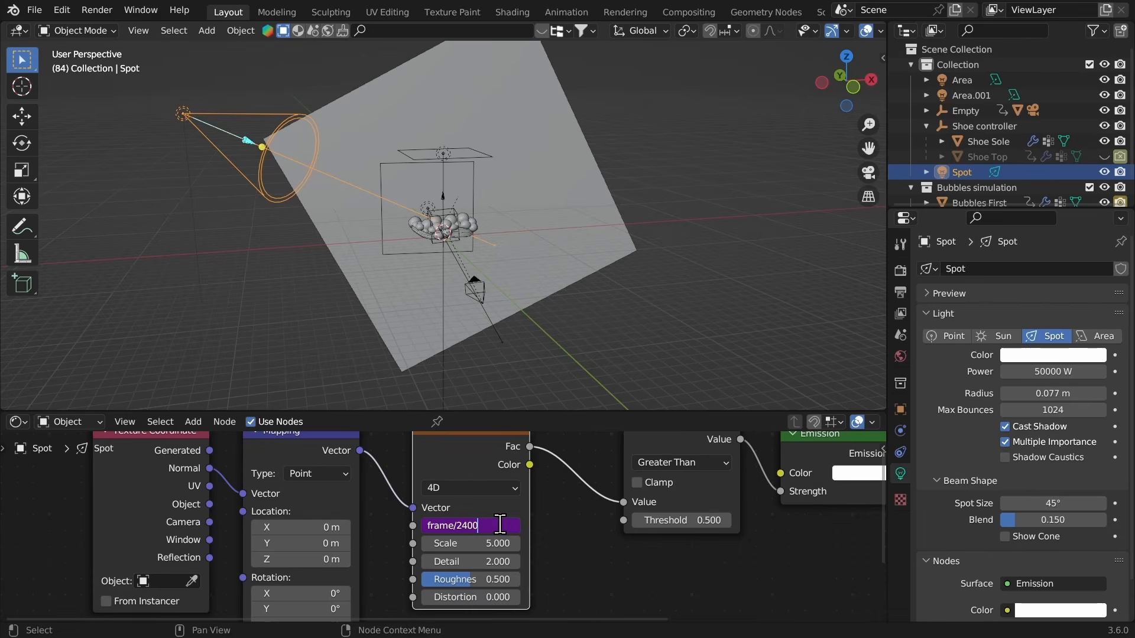
key(Return)
scroll(740, 547, down, 1)
key(ctrl+s)
Step: Switch the viewport to rendered shading and move the Greater Than node closer to the Noise Texture node
middle_drag(781, 374, 718, 228)
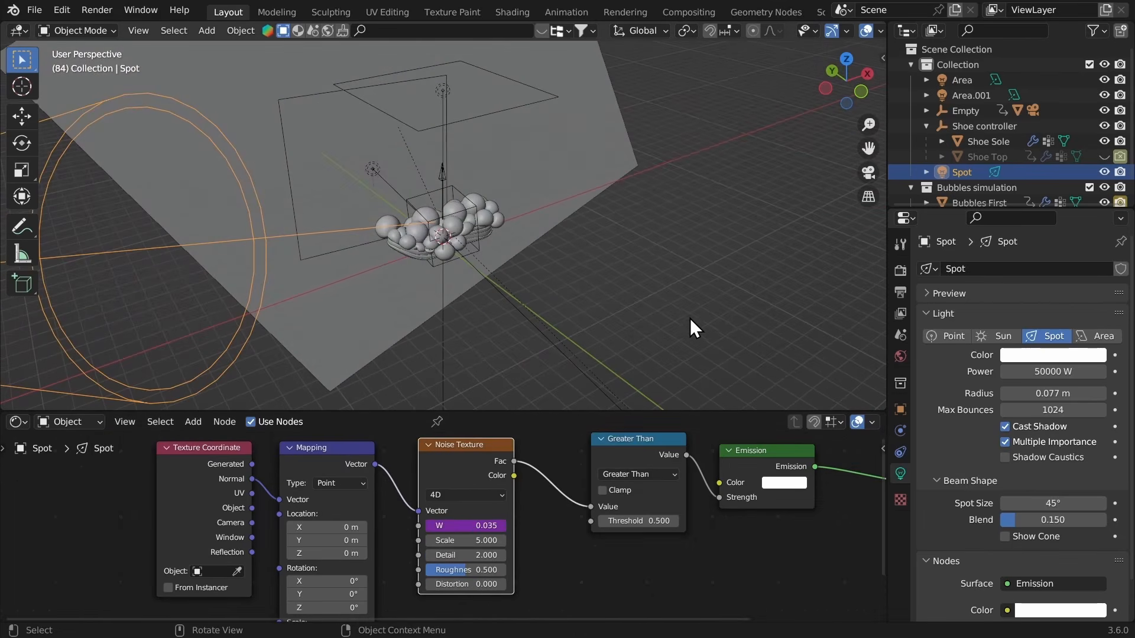
key(z)
click(644, 177)
mouse_move(683, 210)
middle_down()
mouse_move(706, 213)
mouse_move(690, 200)
mouse_move(698, 217)
middle_up()
drag(620, 459, 595, 471)
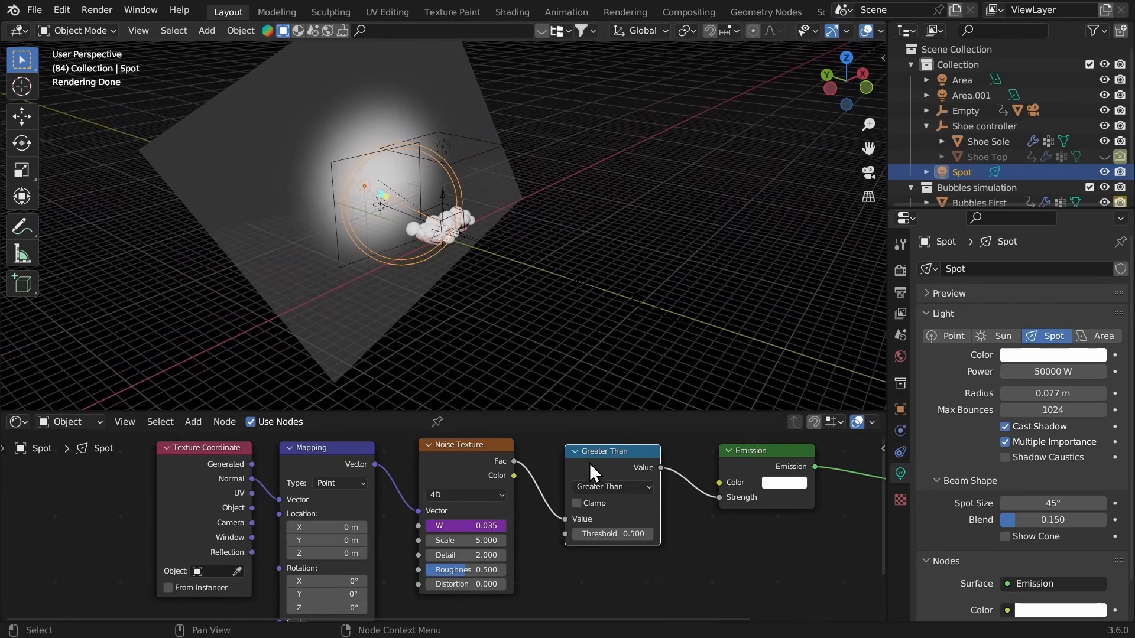
Step: Set the noise texture's scale to 21.9, detail to 2.41 and distortion to 0.76
scroll(498, 290, up, 5)
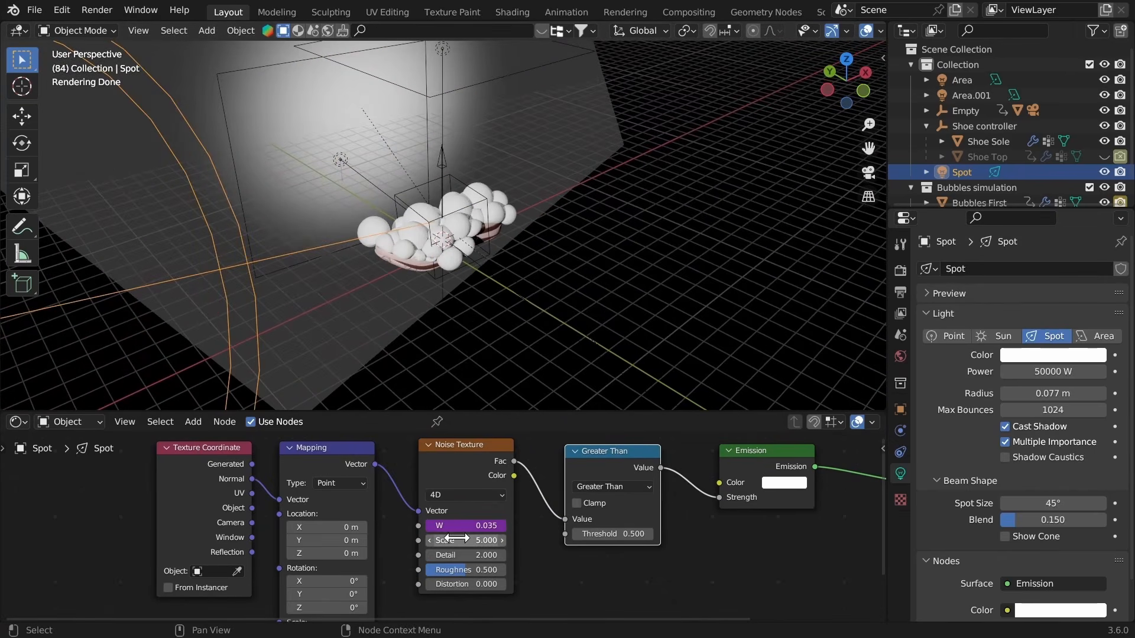
drag(440, 539, 559, 539)
scroll(467, 307, up, 4)
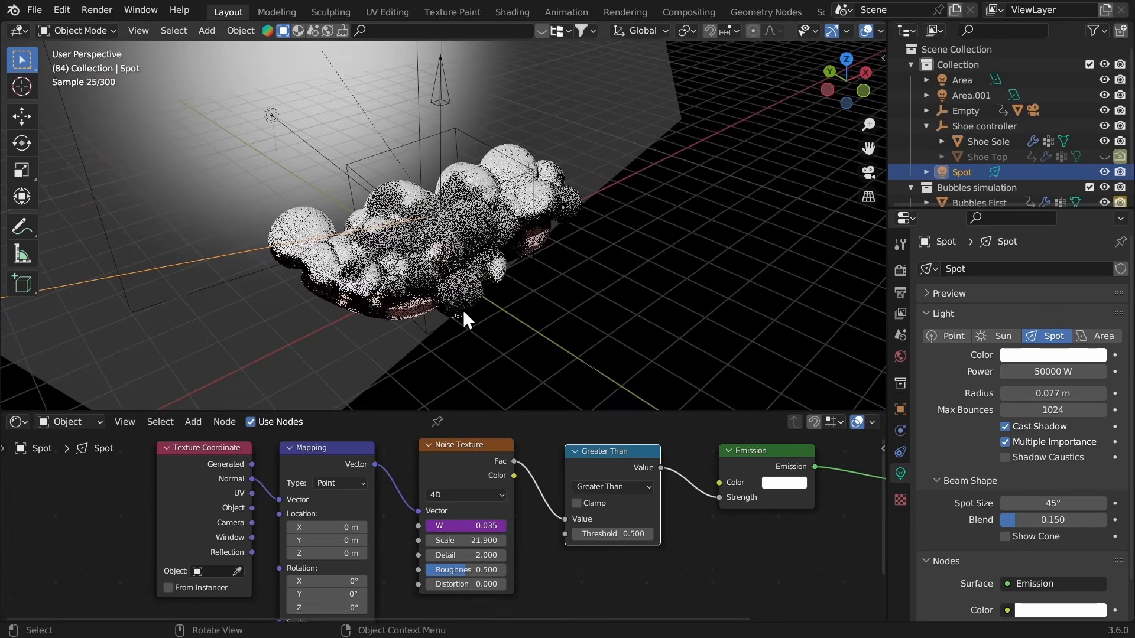
drag(464, 557, 499, 595)
shift+drag(461, 554, 603, 525)
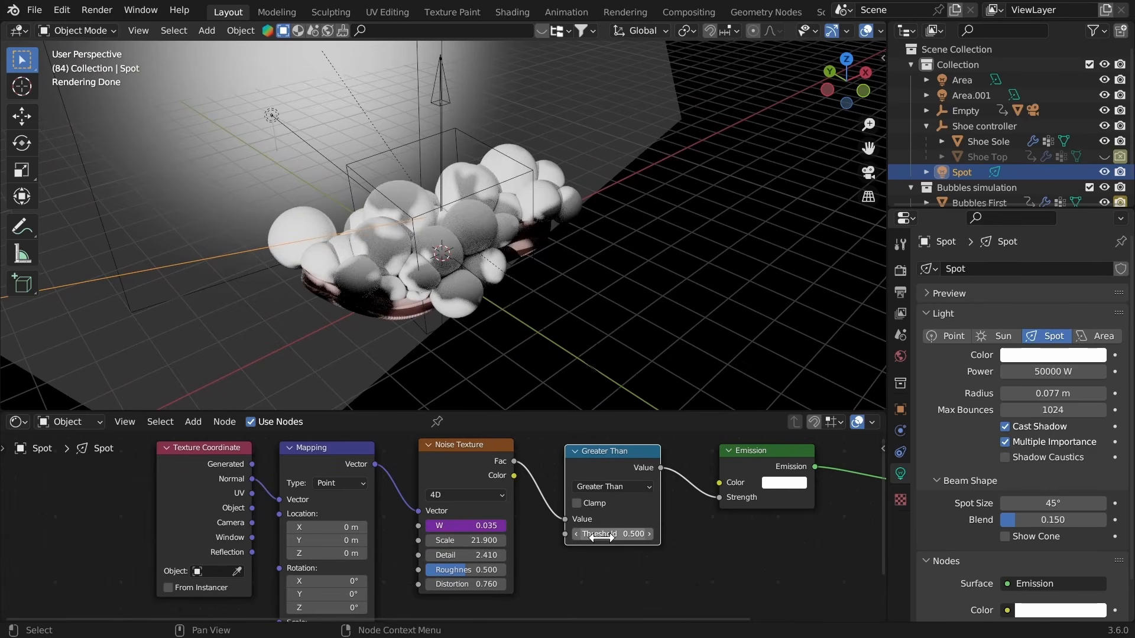
Step: Move the spot light along its local Z axis and set its spot size to 60.6°
middle_drag(472, 260, 380, 222)
scroll(384, 276, down, 5)
middle_drag(468, 310, 438, 277)
key(g)
key(z)
key(z)
click(364, 246)
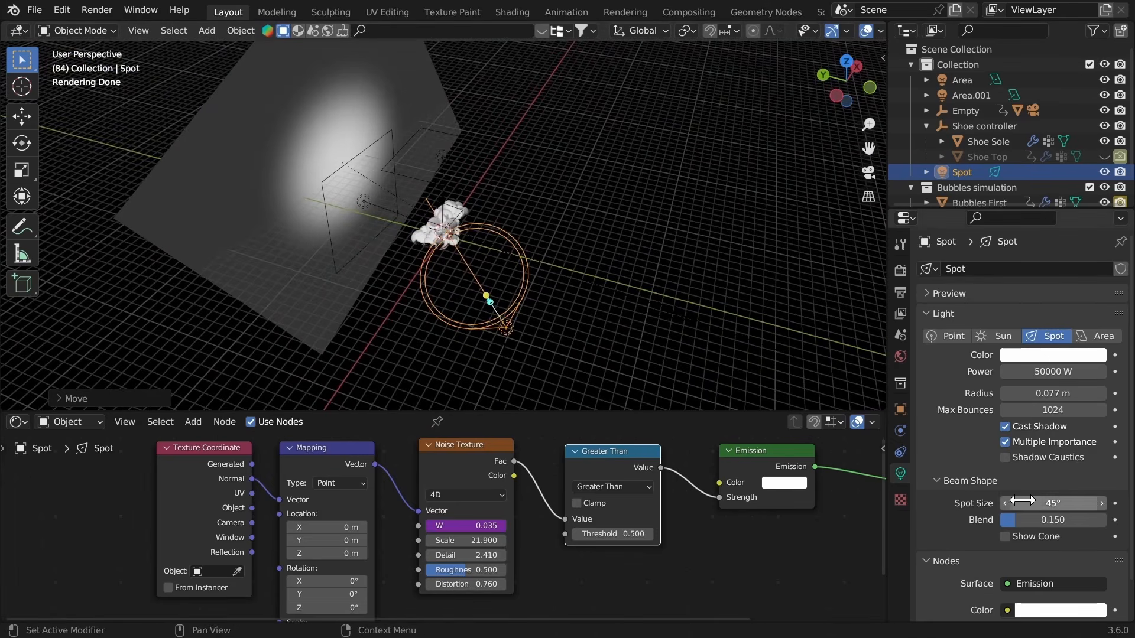
drag(1052, 502, 1119, 501)
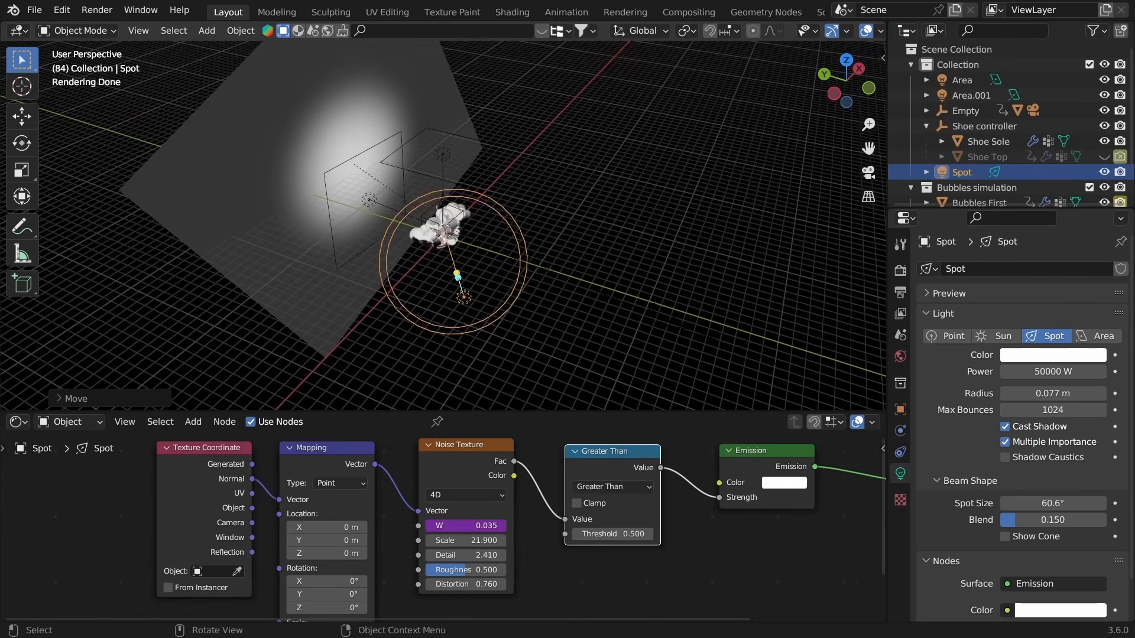
Step: Rotate the spot light freely to re-aim its beam at the sole and inspect the patterned light up close
key(r)
key(r)
click(483, 239)
middle_drag(483, 239, 406, 243)
scroll(406, 243, up, 6)
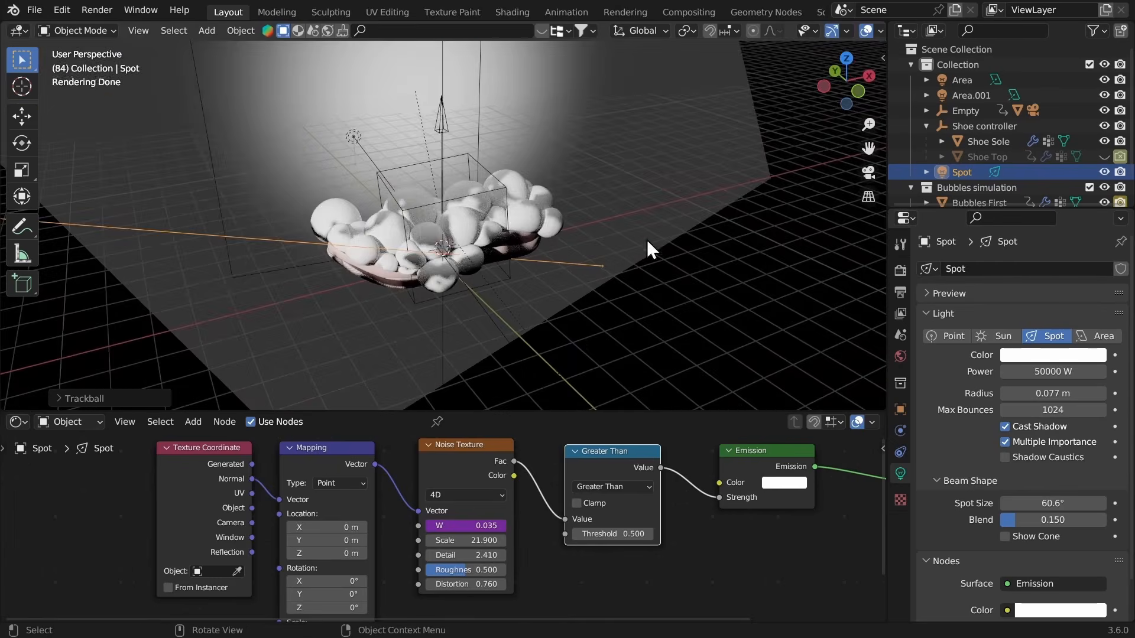
middle_drag(646, 239, 608, 210)
scroll(607, 210, up, 3)
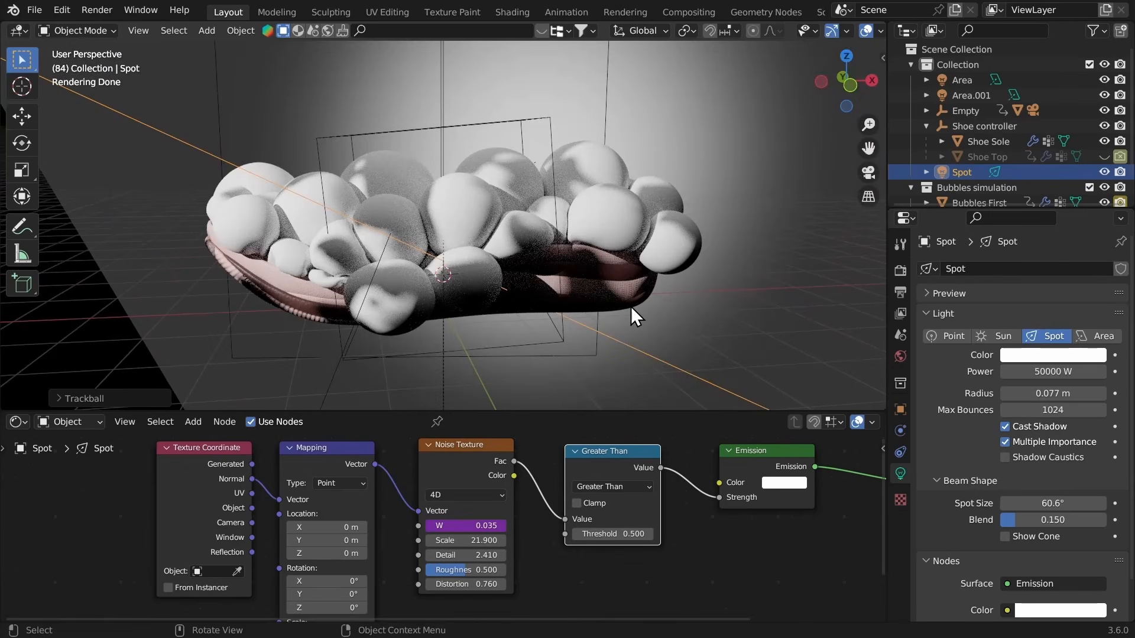
mouse_move(624, 206)
middle_down()
mouse_move(581, 198)
mouse_move(626, 215)
middle_up()
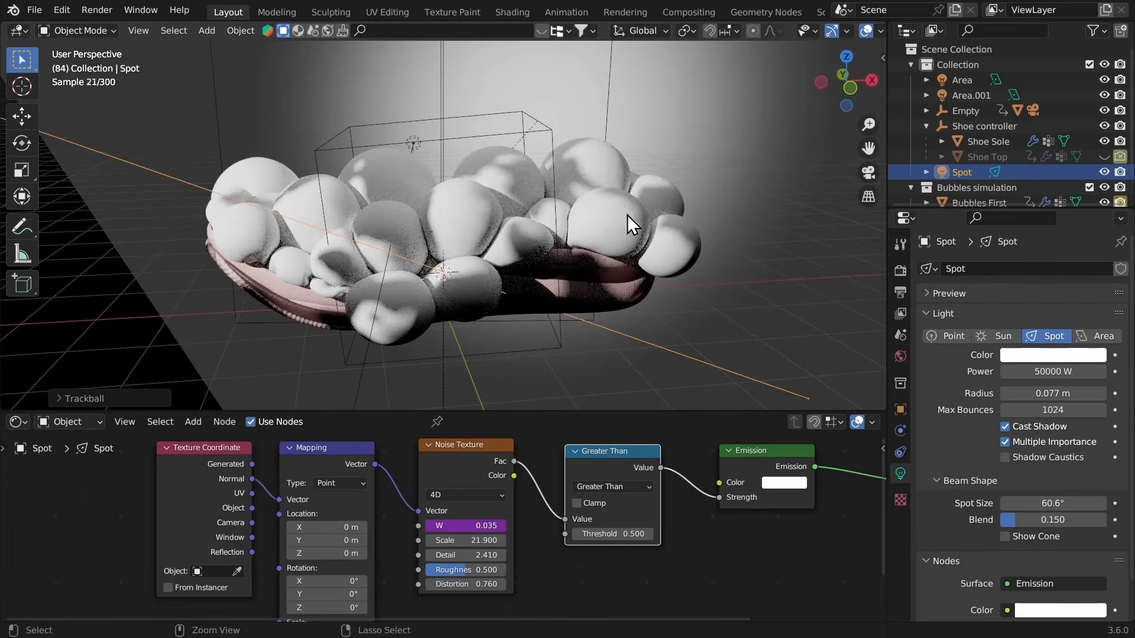
Step: Look through the camera with overlays hidden and bring back the timeline in place of the Shader Editor
scroll(621, 237, down, 4)
key(KP_0)
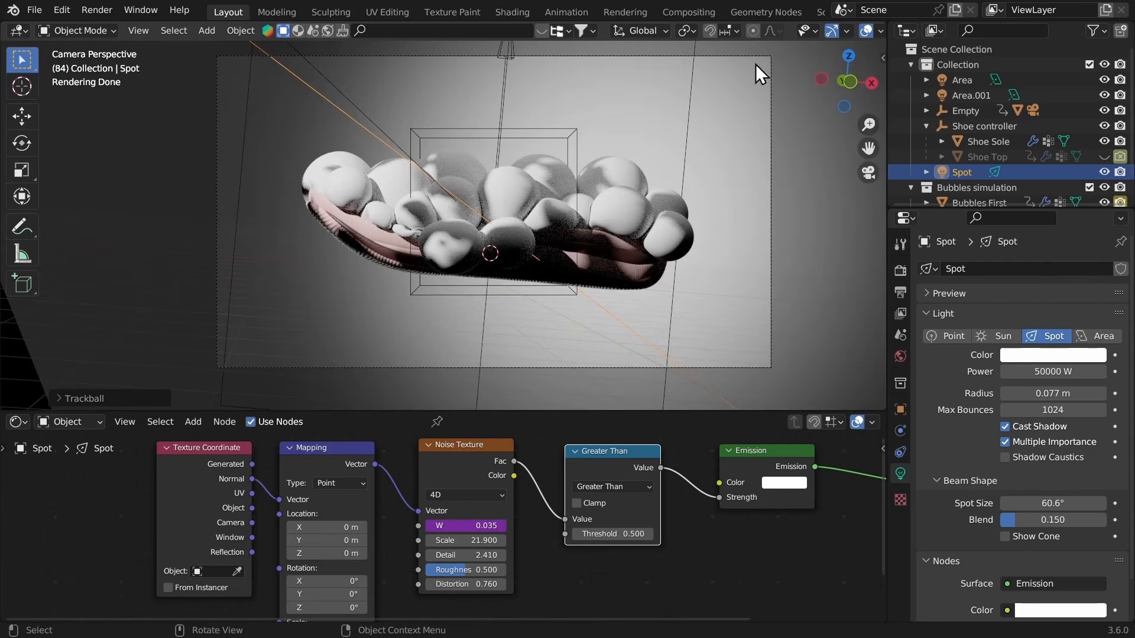
click(15, 424)
key(t)
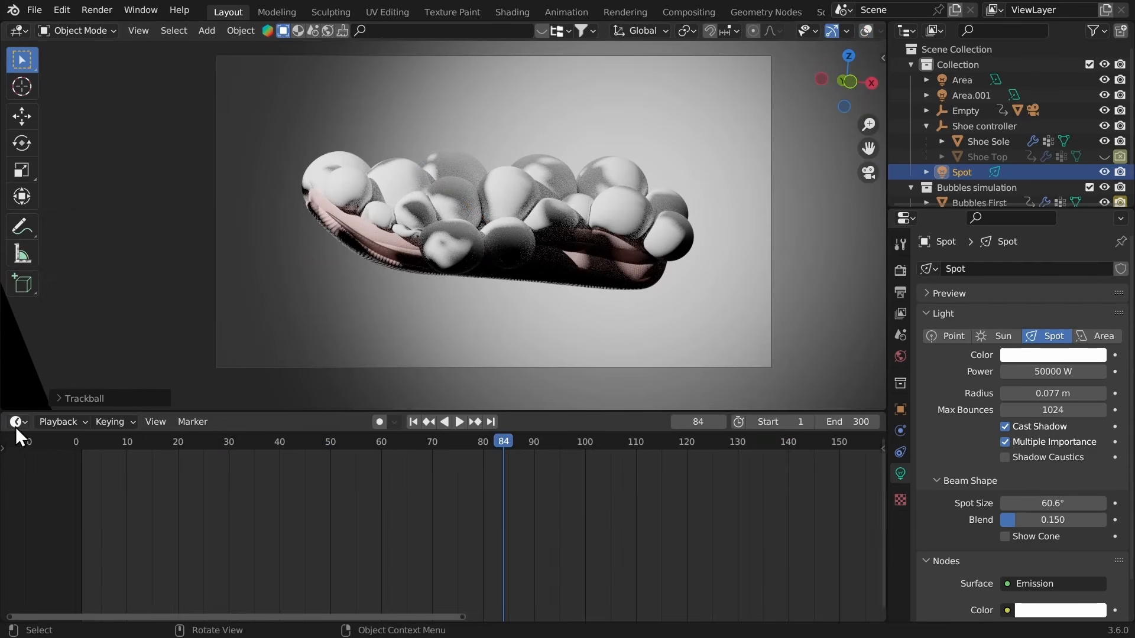
Step: Go to frame 35 and save the file
drag(276, 440, 244, 442)
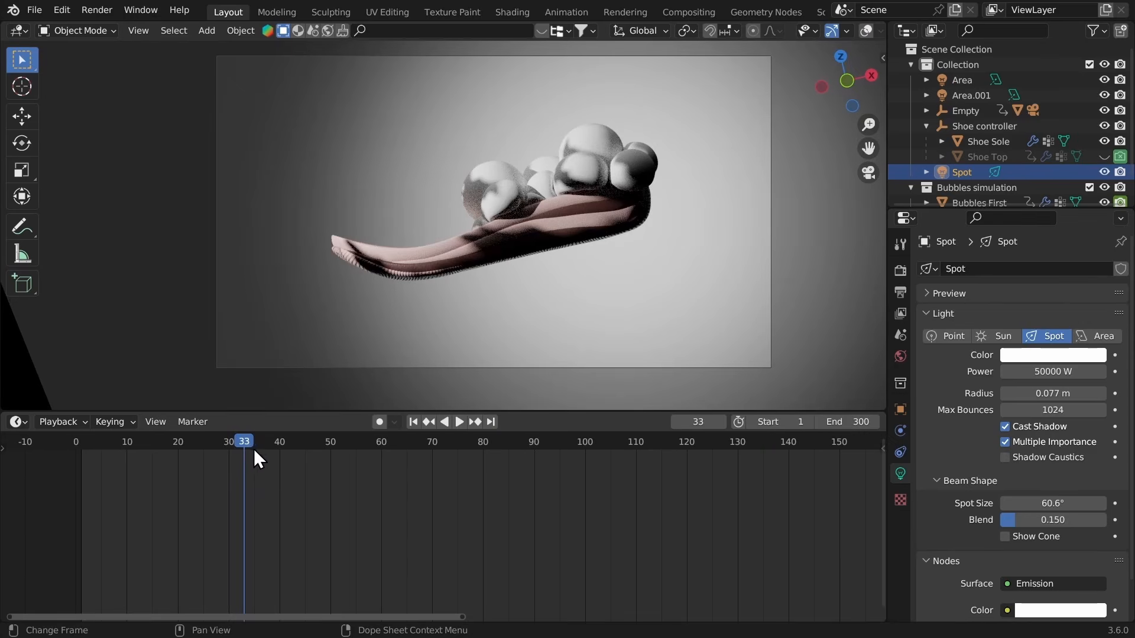
click(254, 448)
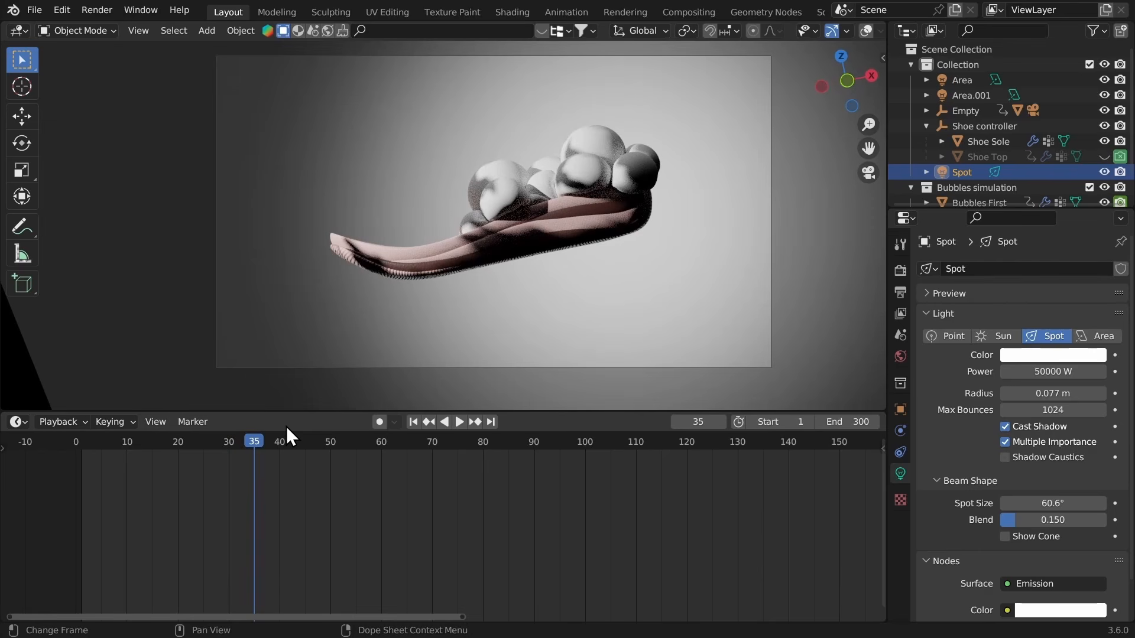
key(ctrl+s)
Step: Inspect the sole from outside the camera and set the spot light's radius to 0.027 m
click(865, 31)
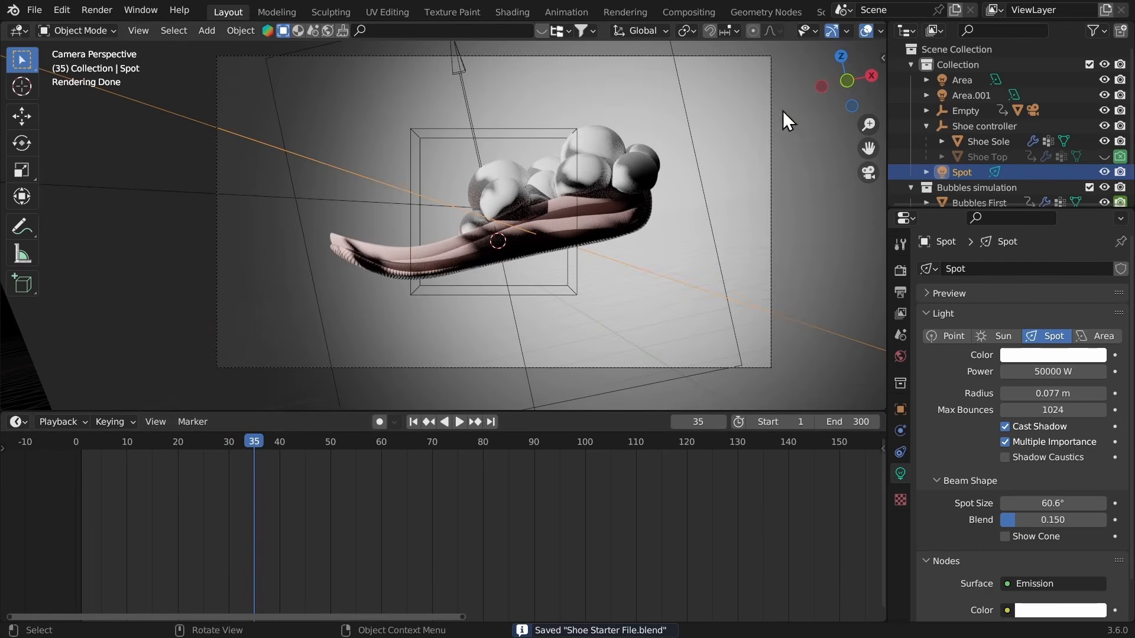
click(860, 32)
middle_drag(740, 101, 743, 198)
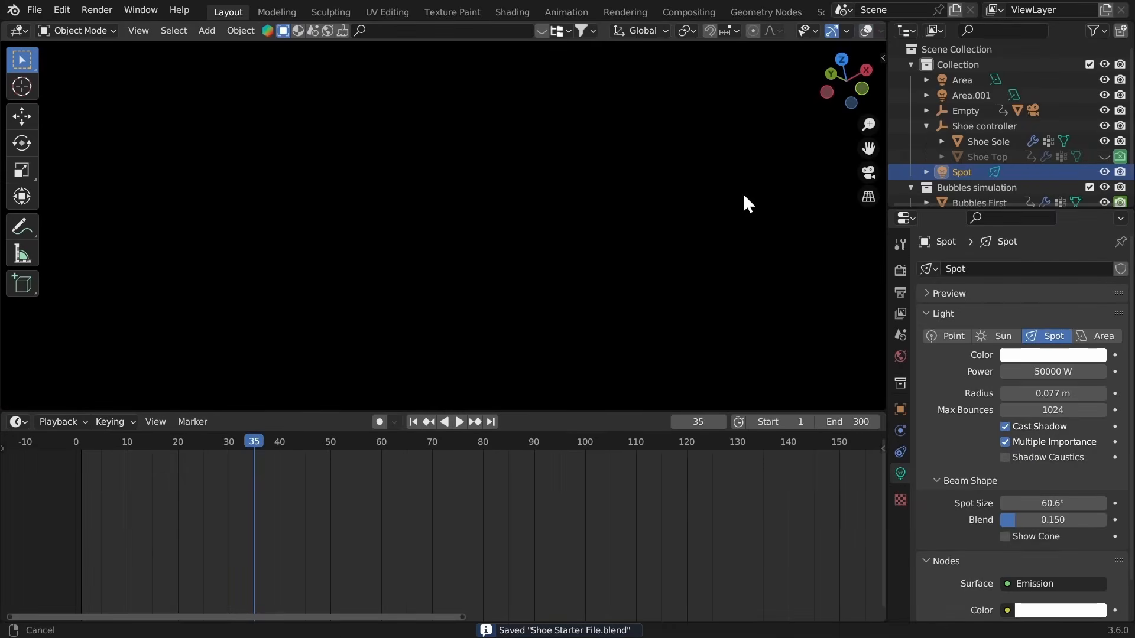
middle_drag(722, 148, 724, 175)
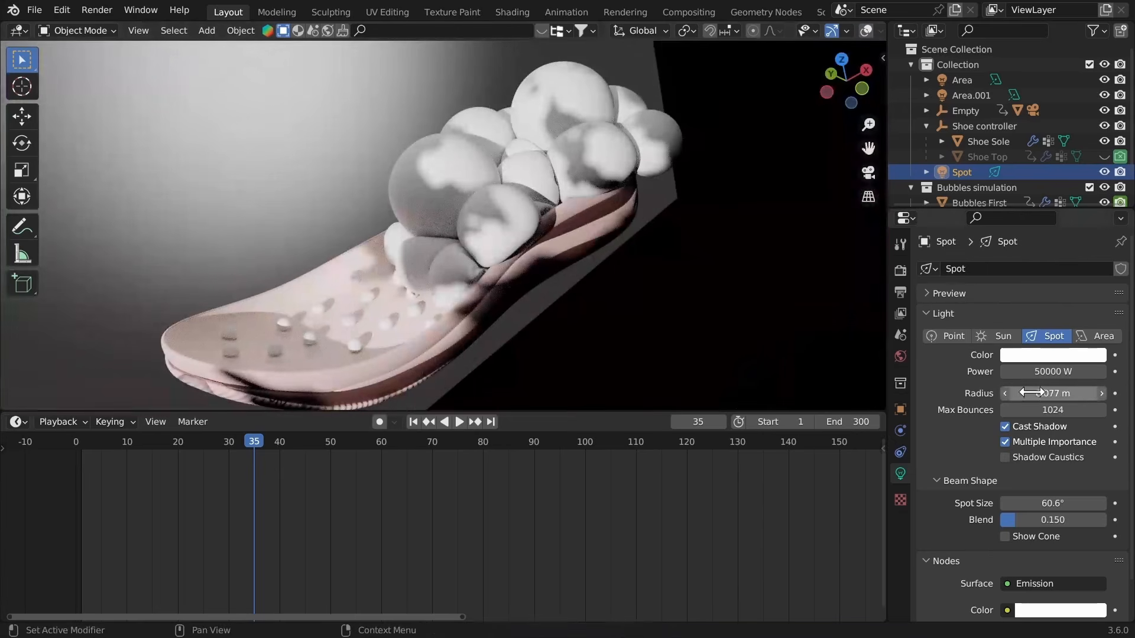
drag(1029, 393, 1055, 393)
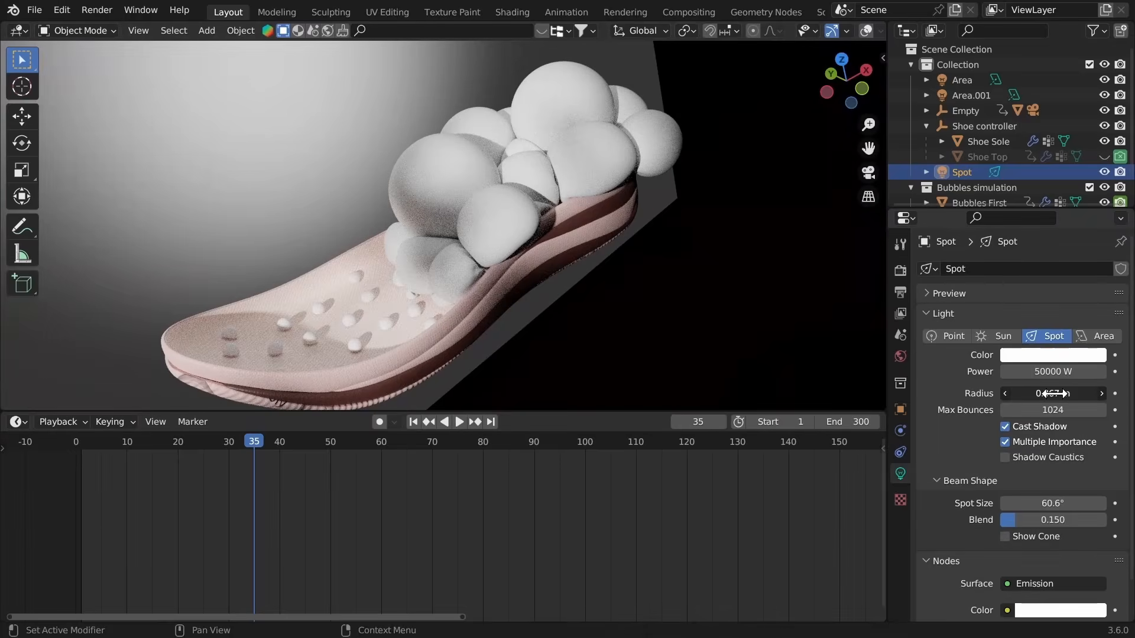
drag(1052, 393, 1035, 393)
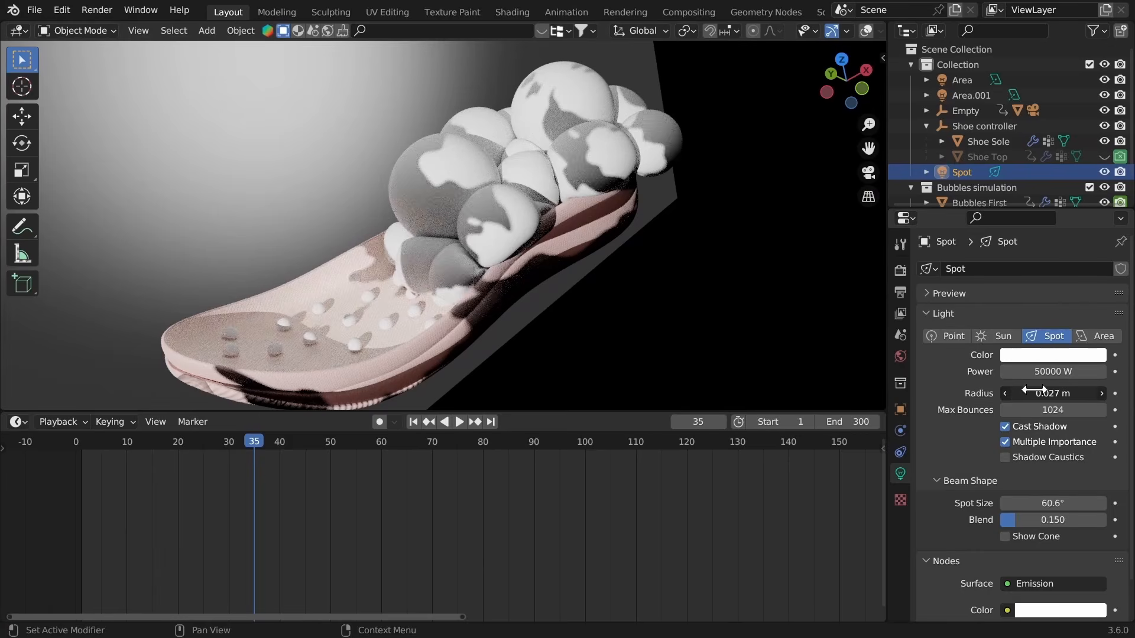
Step: Set the spot light's radius to 0.137 m and save the file
drag(1033, 388, 1043, 390)
scroll(618, 218, down, 4)
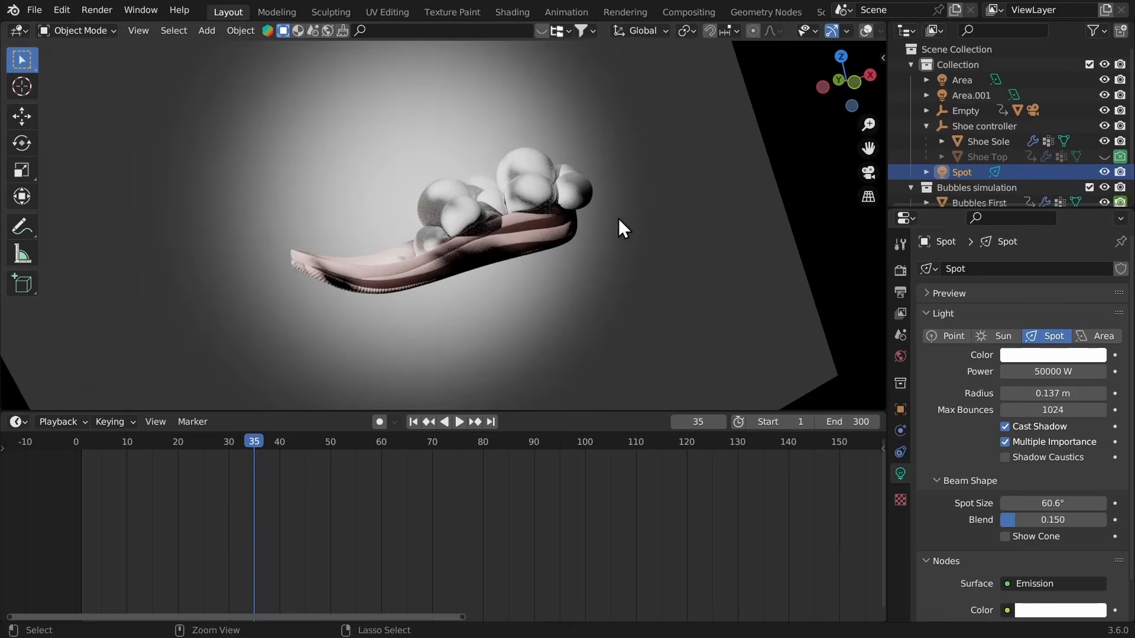
key(ctrl+s)
scroll(619, 235, up, 3)
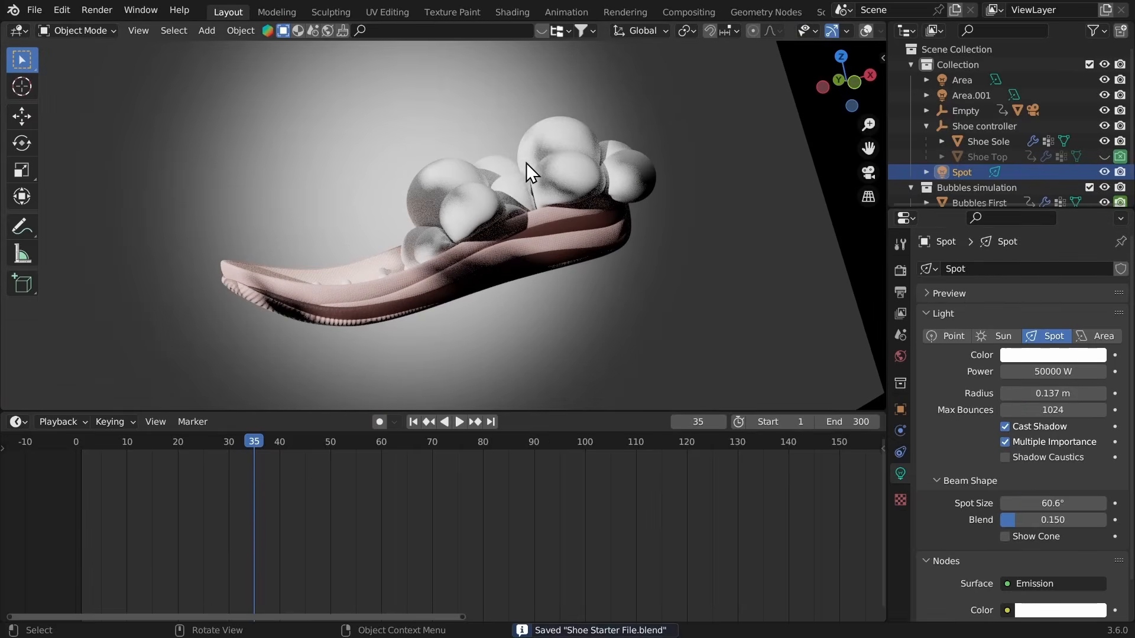
Step: Create a new material on the Bubbles First object and name it "bubbles"
click(554, 137)
click(900, 537)
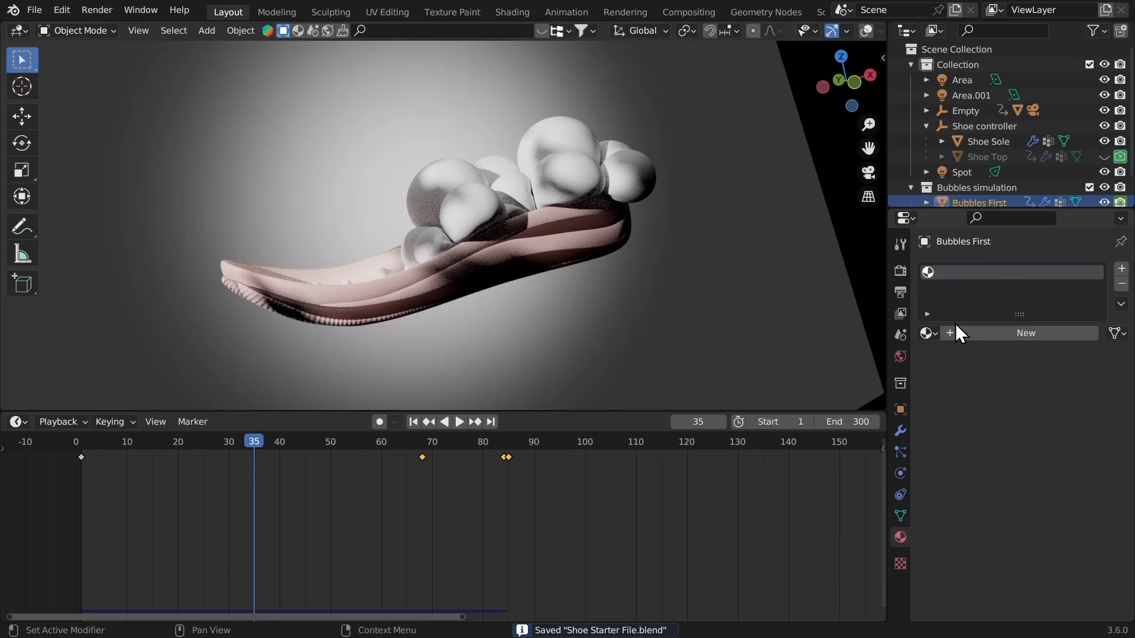
click(966, 332)
click(977, 334)
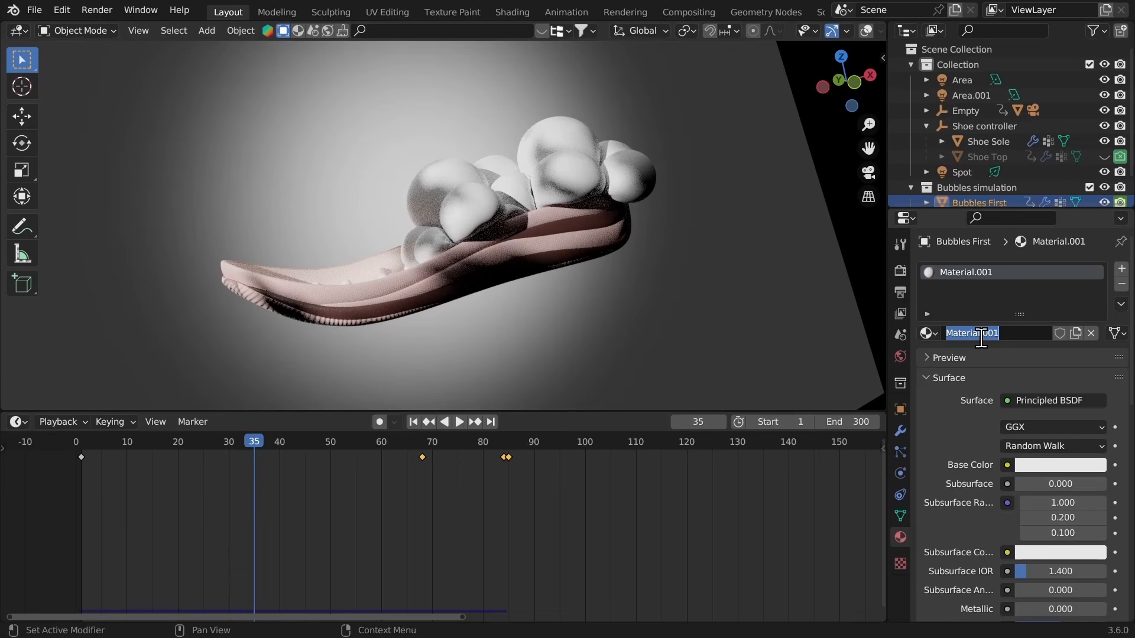
text(bubbles)
key(Return)
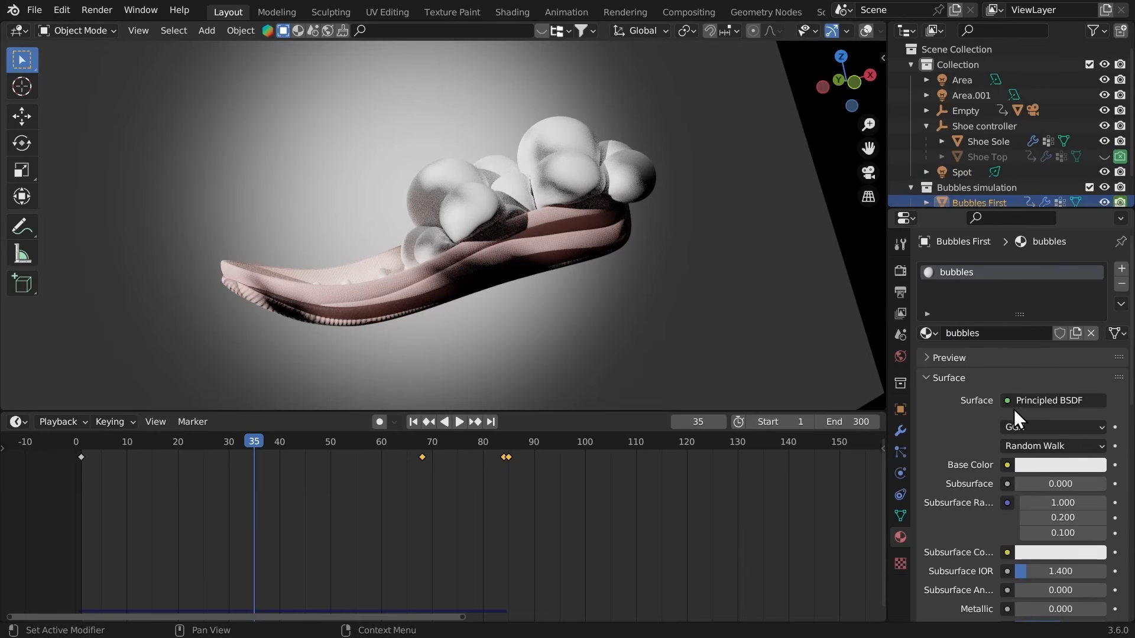
Step: Replace the timeline with the Shader Editor and bring the bubbles material's nodes into view
click(17, 422)
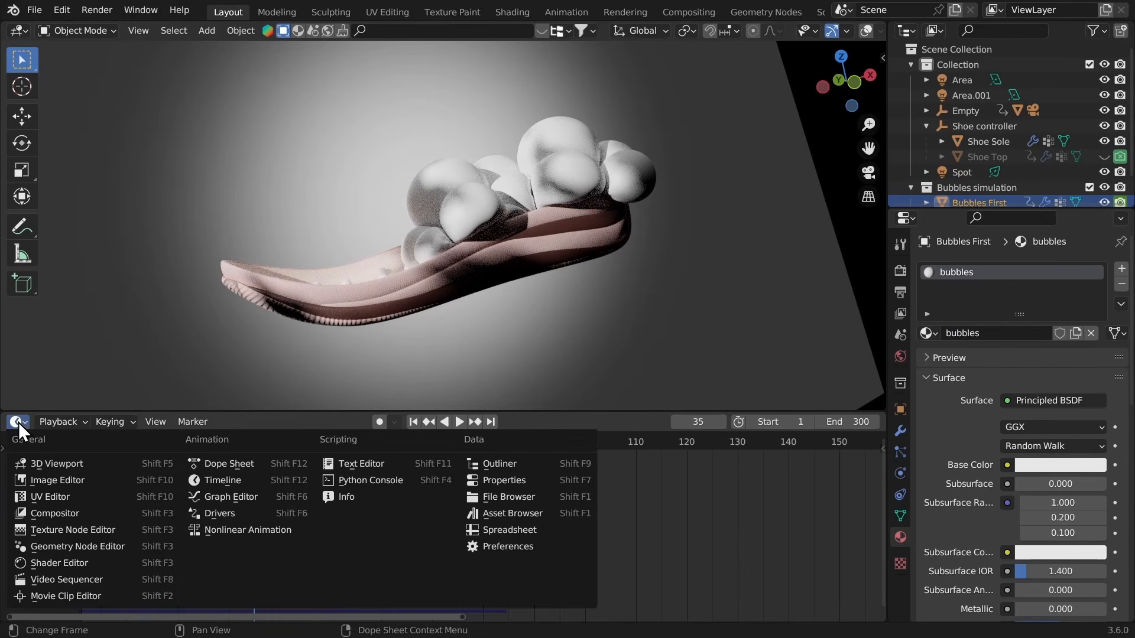
click(65, 562)
scroll(367, 477, down, 5)
click(679, 489)
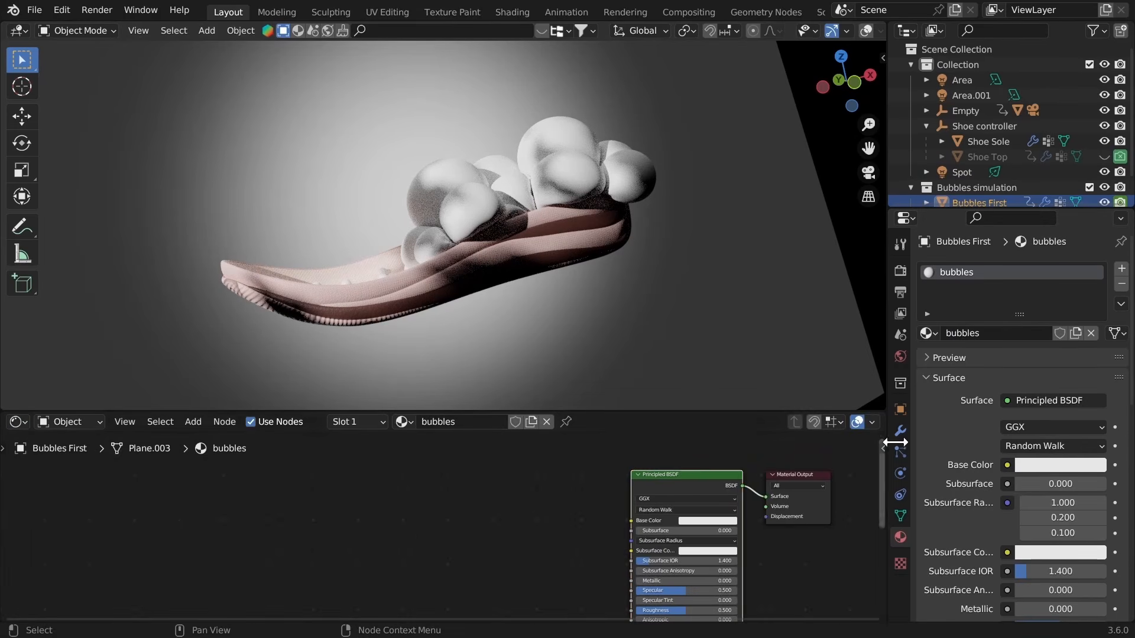
scroll(703, 475, up, 2)
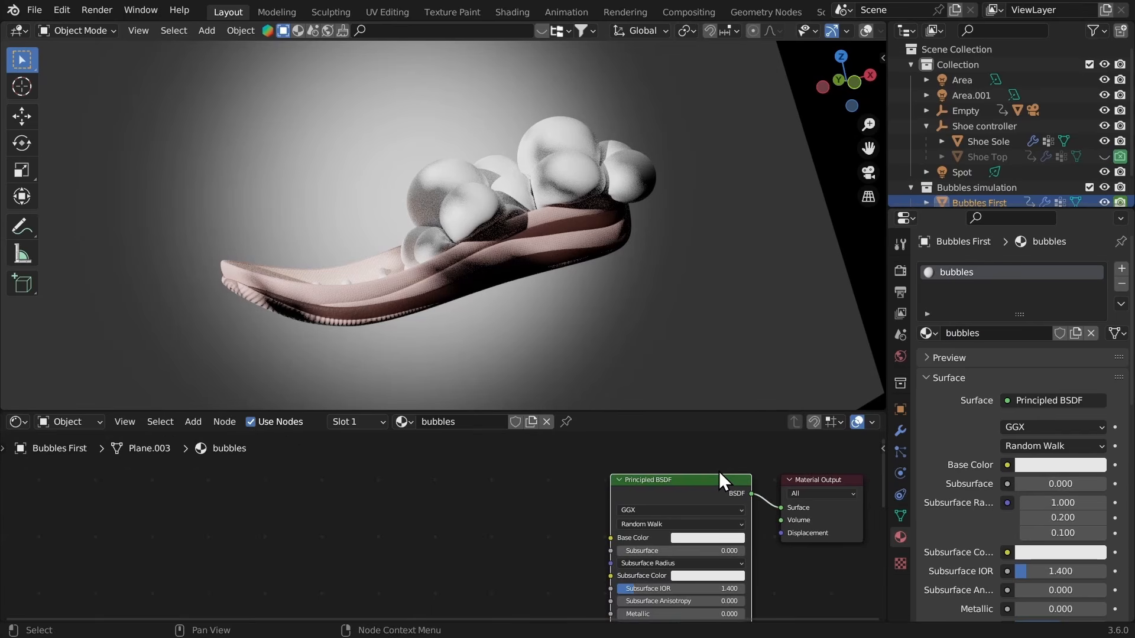
Step: Set the bubbles material's Principled BSDF transmission to 1.000
ctrl+middle_drag(719, 471, 682, 573)
middle_drag(631, 506, 616, 489)
drag(553, 477, 527, 455)
middle_drag(493, 565, 526, 583)
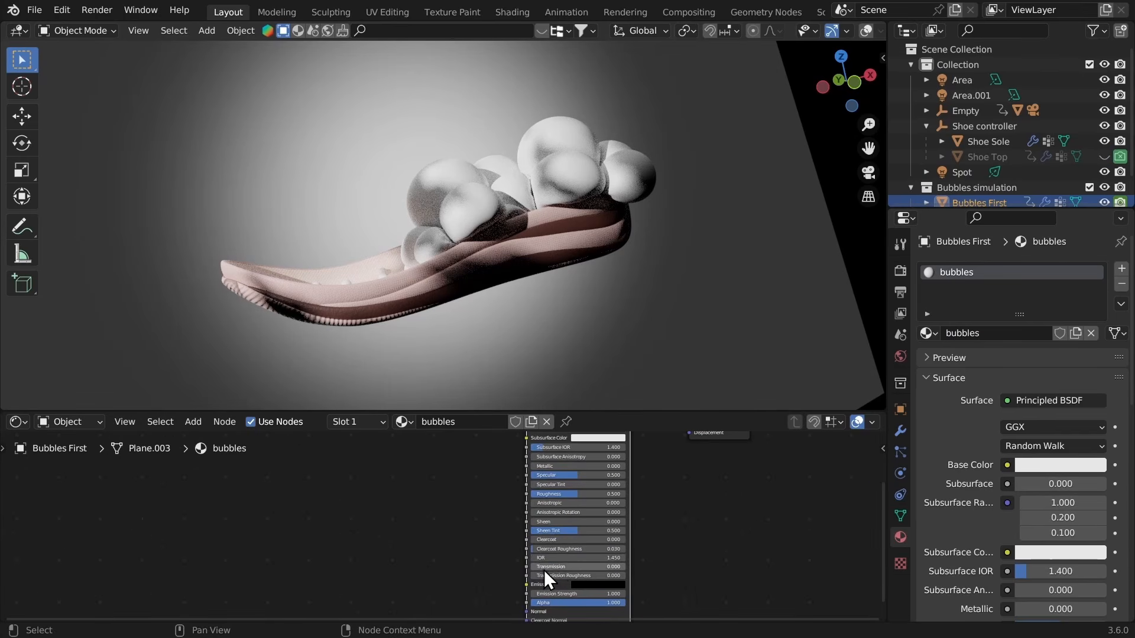
drag(548, 570, 594, 569)
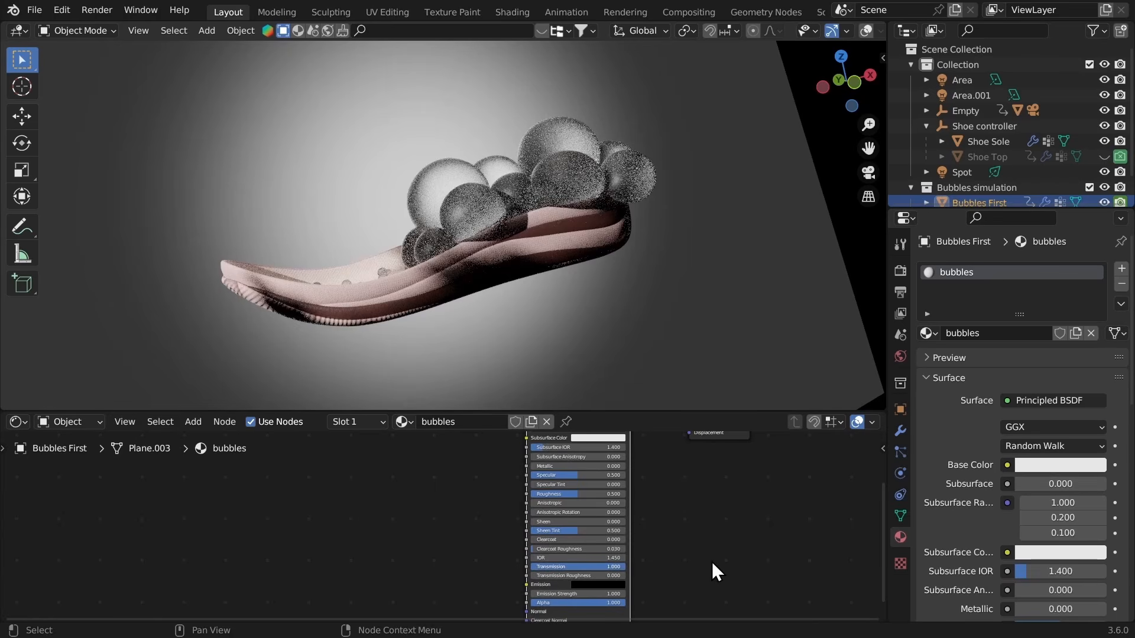
Step: Try a transmission roughness of about 0.313 on the bubbles material's Principled BSDF
middle_drag(573, 476, 558, 465)
ctrl+middle_drag(551, 497, 547, 461)
middle_drag(594, 594, 530, 516)
drag(530, 516, 600, 517)
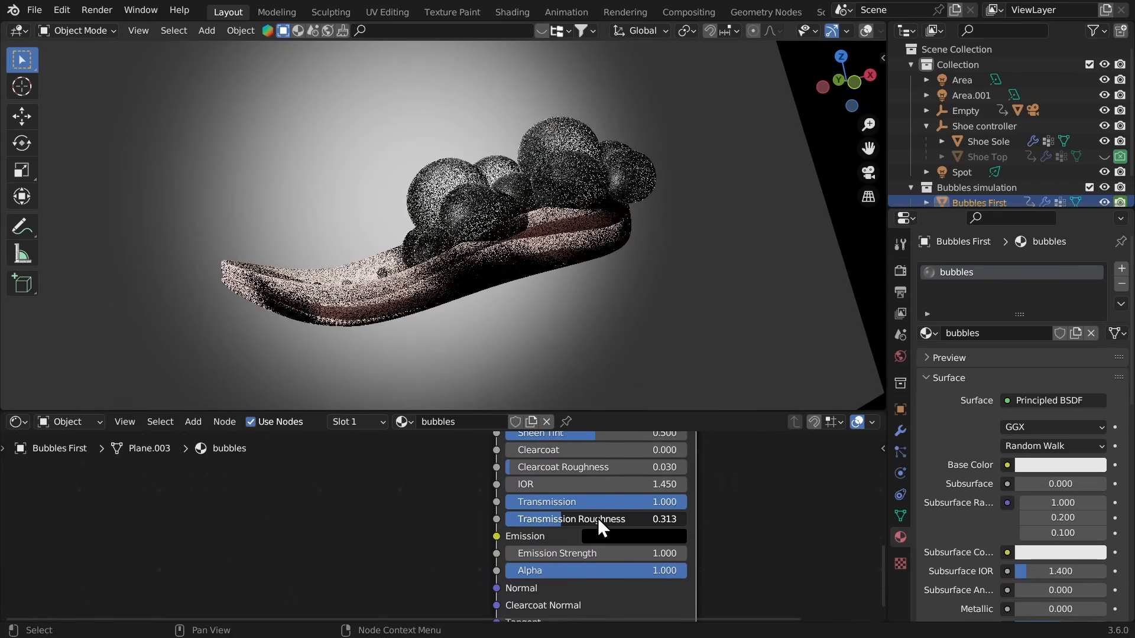
middle_drag(552, 487, 575, 483)
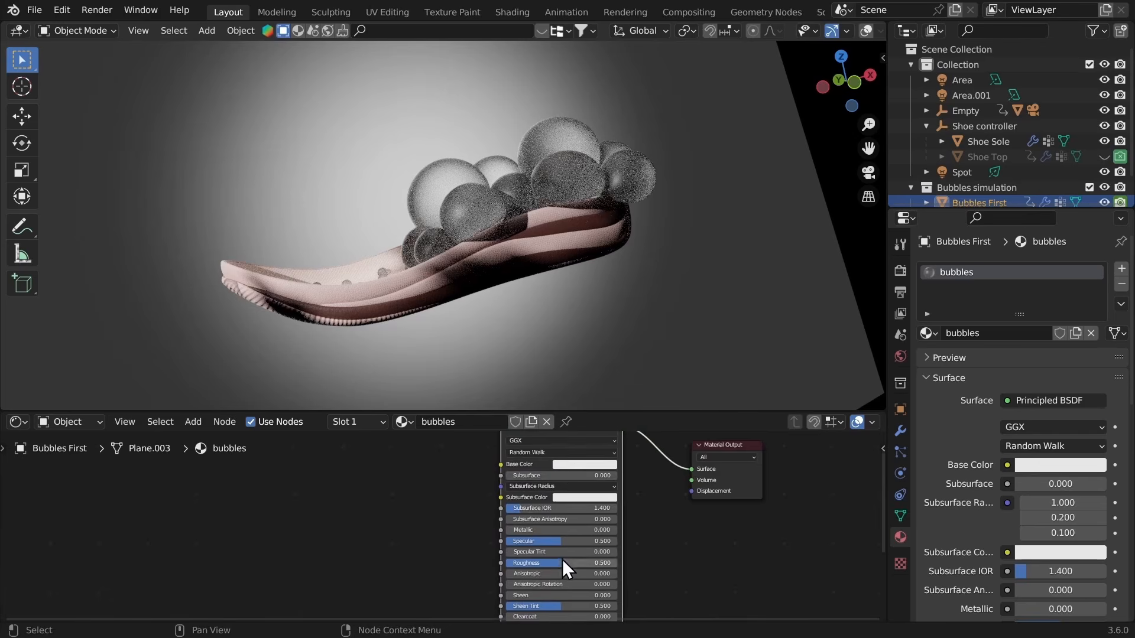
Step: Lower the Principled BSDF's roughness on the bubbles material for clear, glassy bubbles
middle_drag(562, 559, 574, 530)
mouse_move(574, 530)
ctrl+middle_down()
mouse_move(554, 492)
mouse_move(573, 534)
ctrl+middle_up()
drag(572, 534, 487, 538)
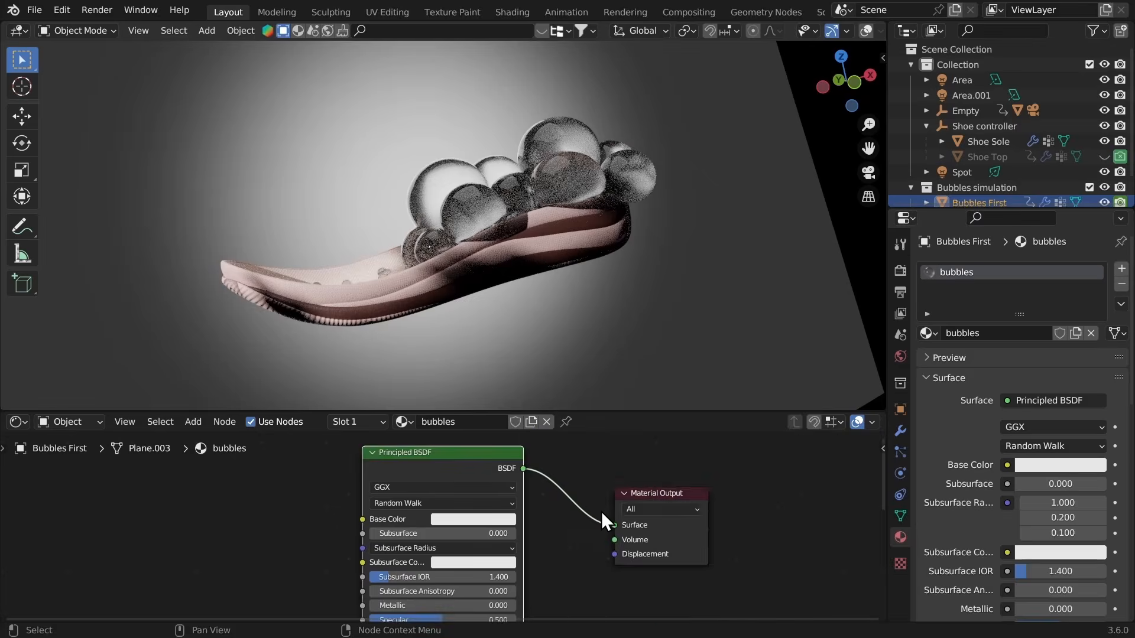
Step: Make room before the Material Output and connect a new Volume Absorption node to its Volume input, viewing the scene through the camera
drag(667, 489, 775, 480)
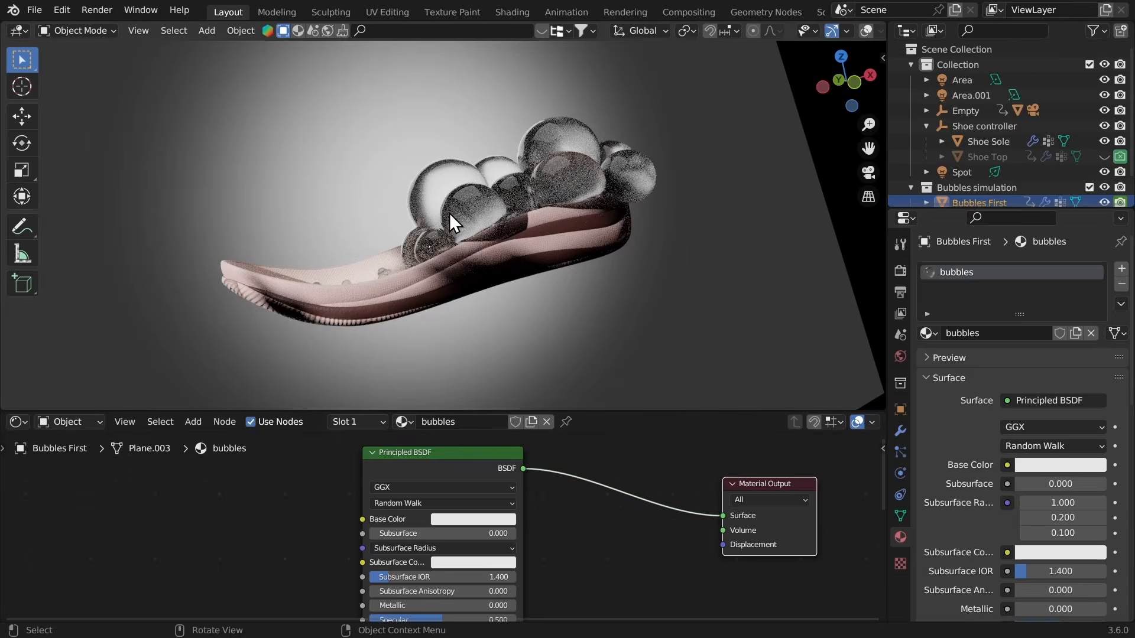
key(KP_0)
key(shift+a)
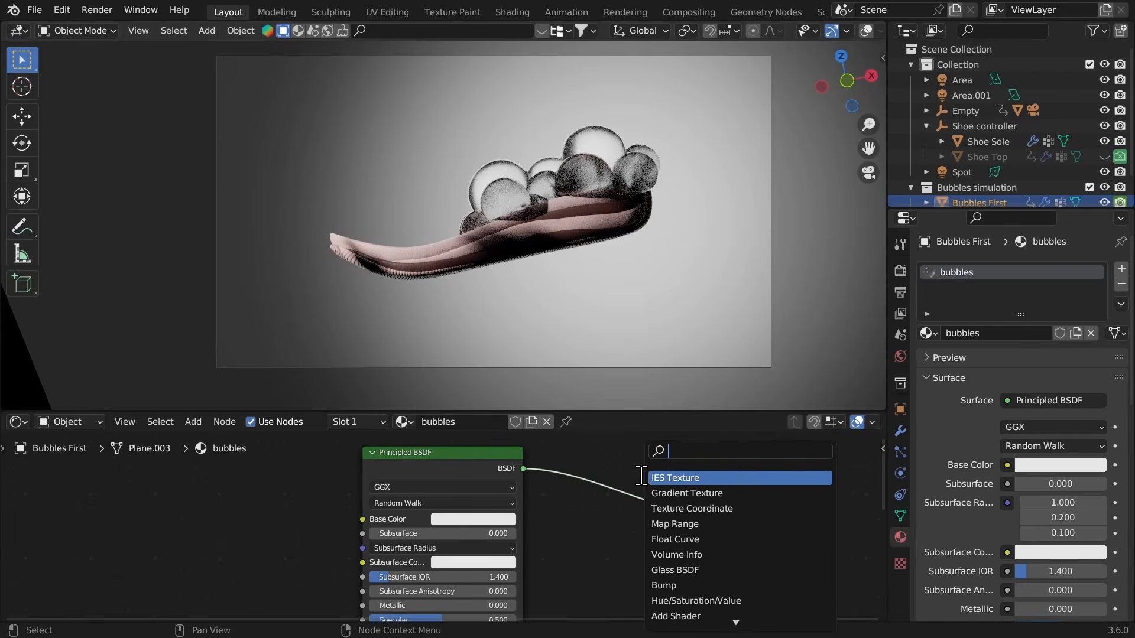
text(voi)
key(BackSpace)
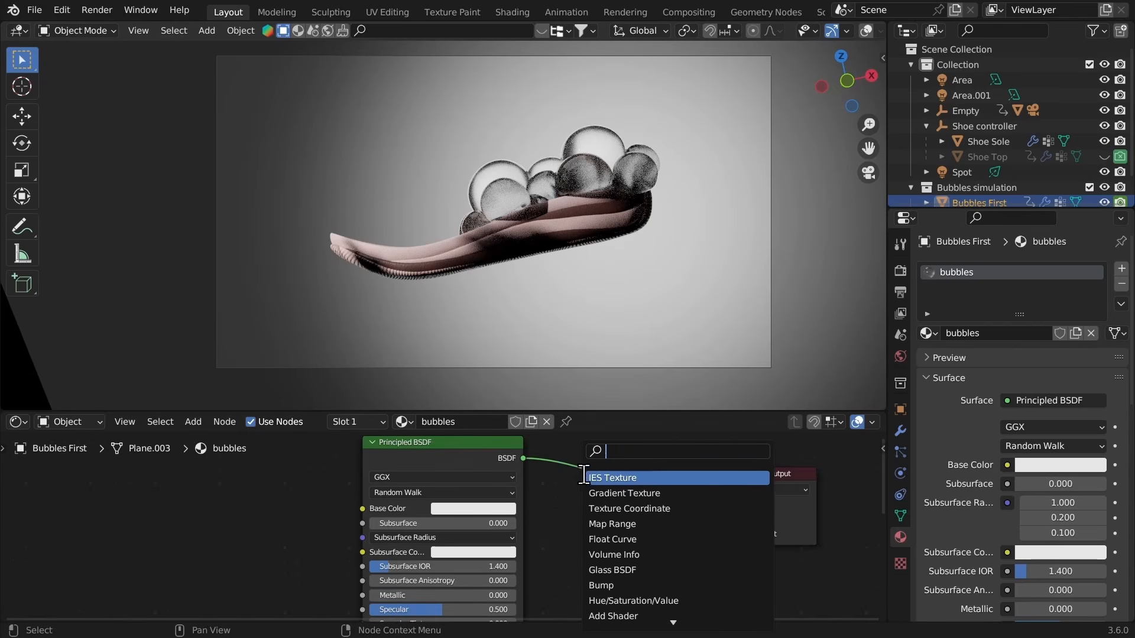
text(volu)
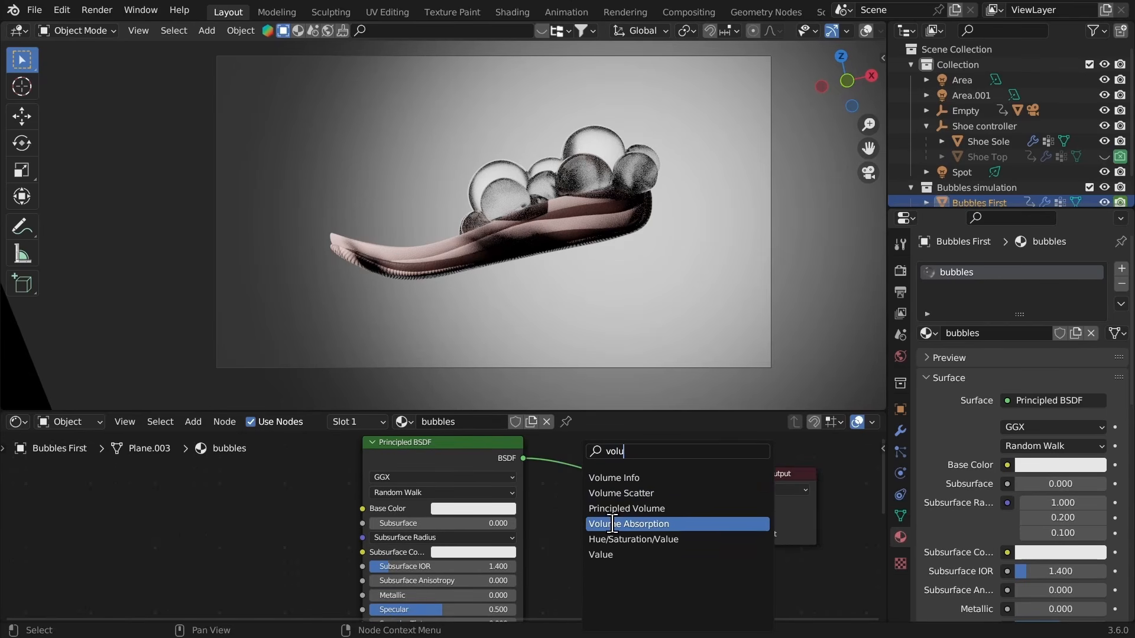
click(614, 524)
click(689, 550)
drag(679, 537, 722, 518)
middle_drag(651, 537, 585, 513)
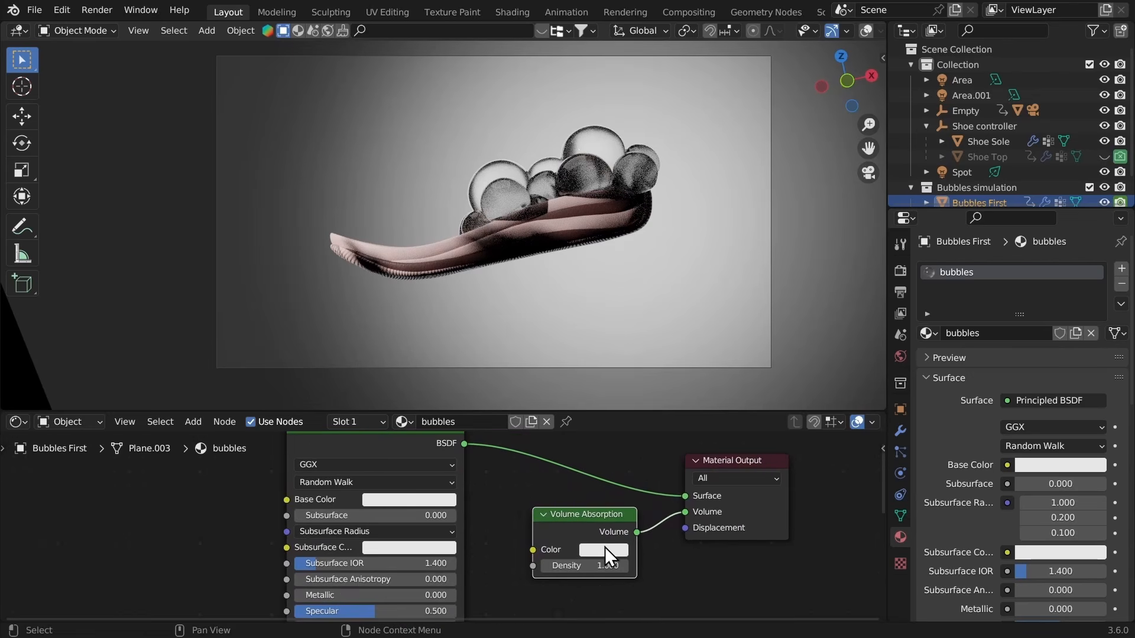
Step: Give the Volume Absorption node a bright light peach colour (hue about 0.047) and a density of 1.310, and save the file
click(602, 551)
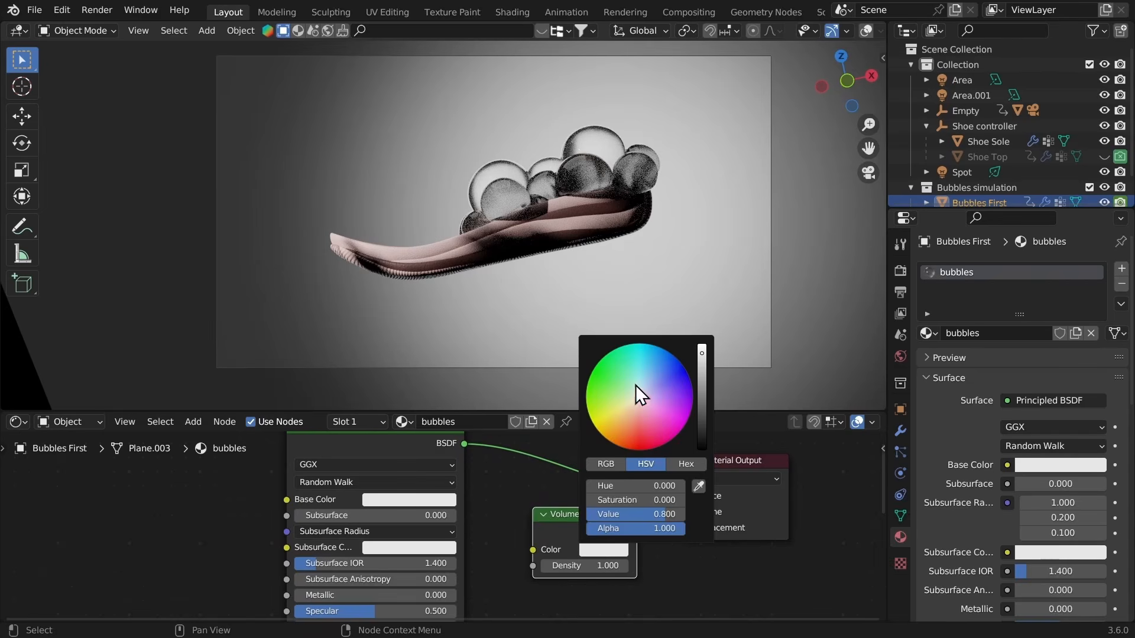
drag(637, 403, 636, 410)
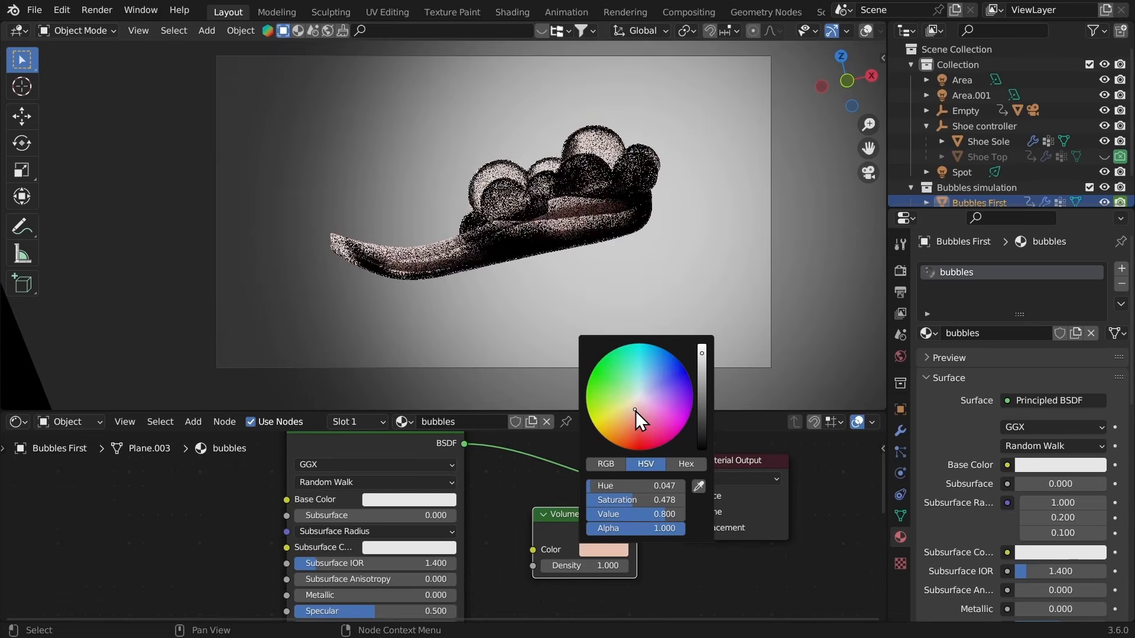
click(703, 350)
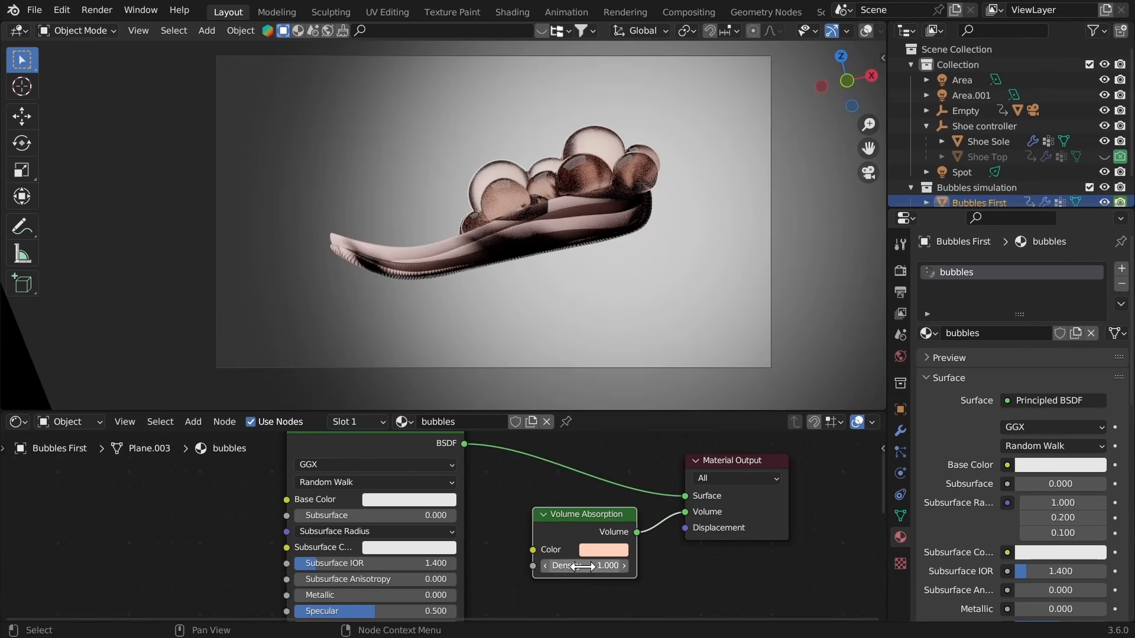
shift+drag(582, 566, 602, 576)
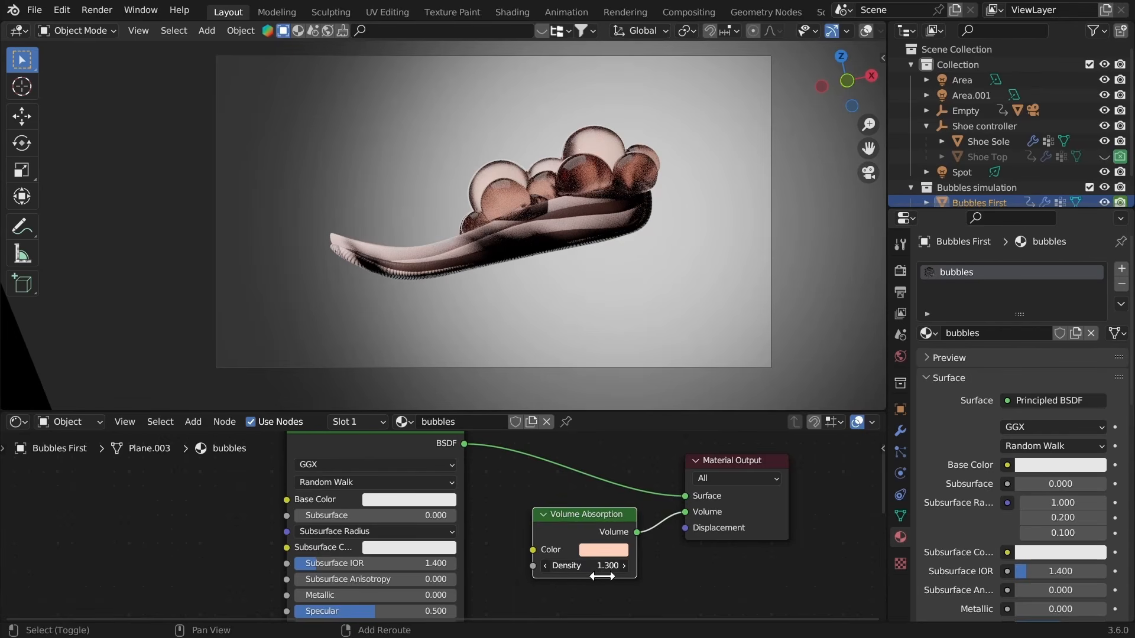
key(ctrl+s)
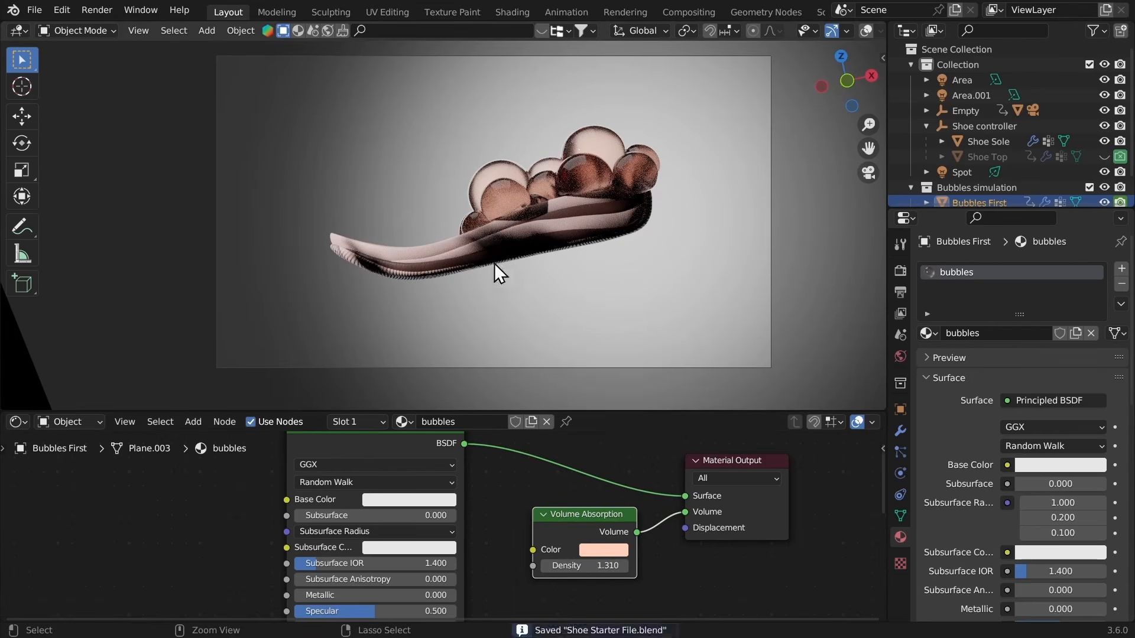
Step: Inspect the tinted bubbles up close in a maximized viewport and return to the full camera view
key(ctrl+space)
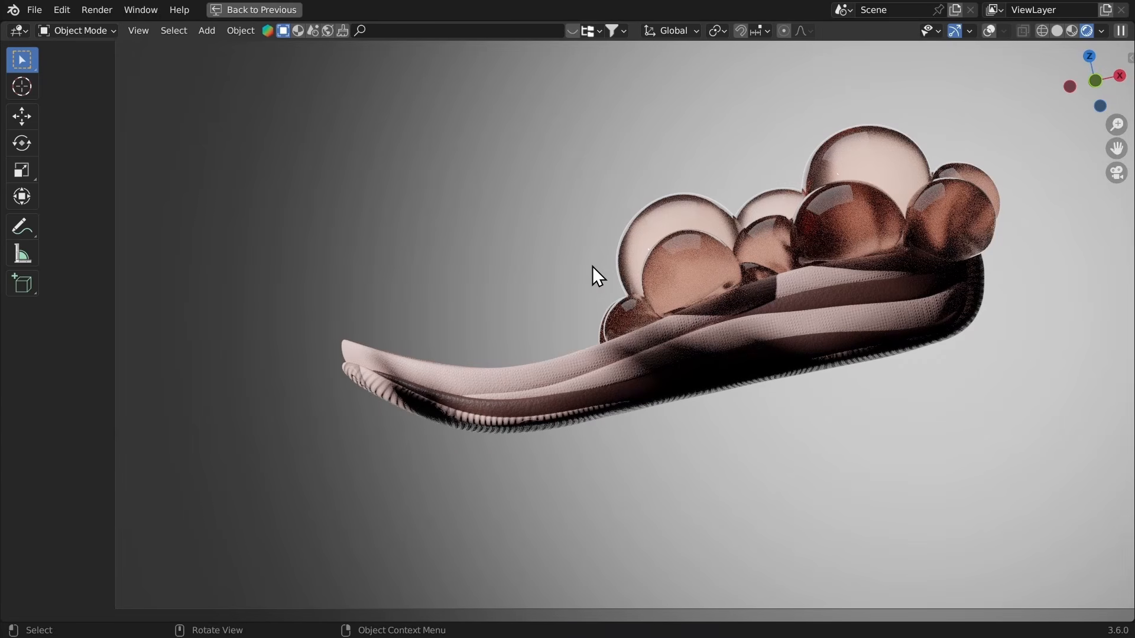
shift+middle_drag(592, 265, 418, 260)
scroll(396, 206, up, 3)
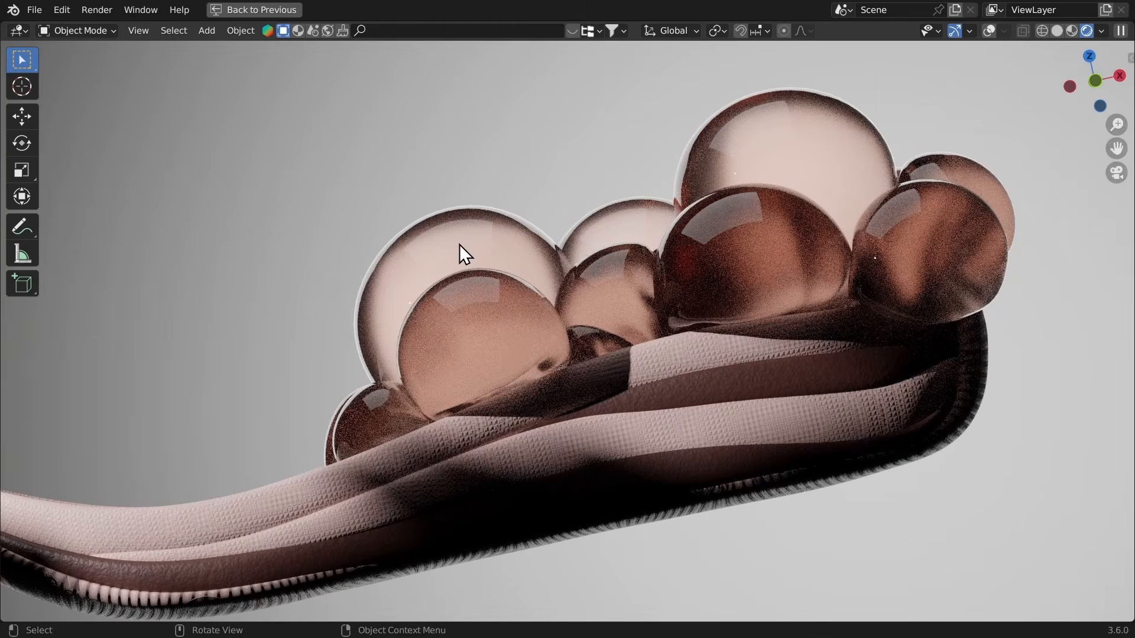
key(KP_0)
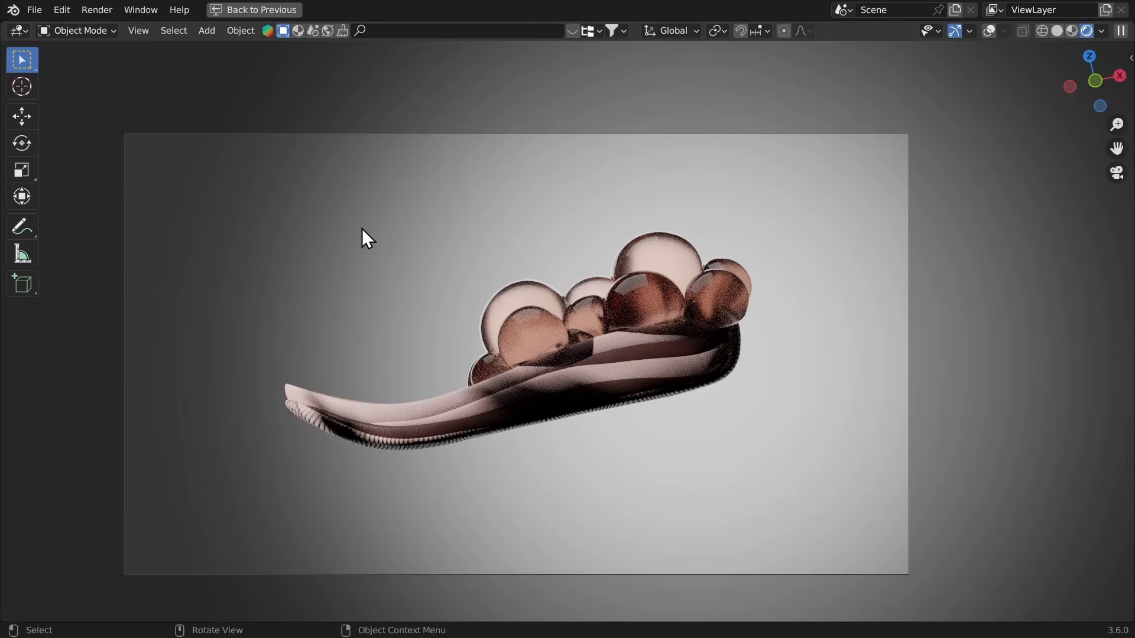
Step: Save the file and render the current frame, closing the finished render and restoring the normal layout
key(ctrl+s)
key(F12)
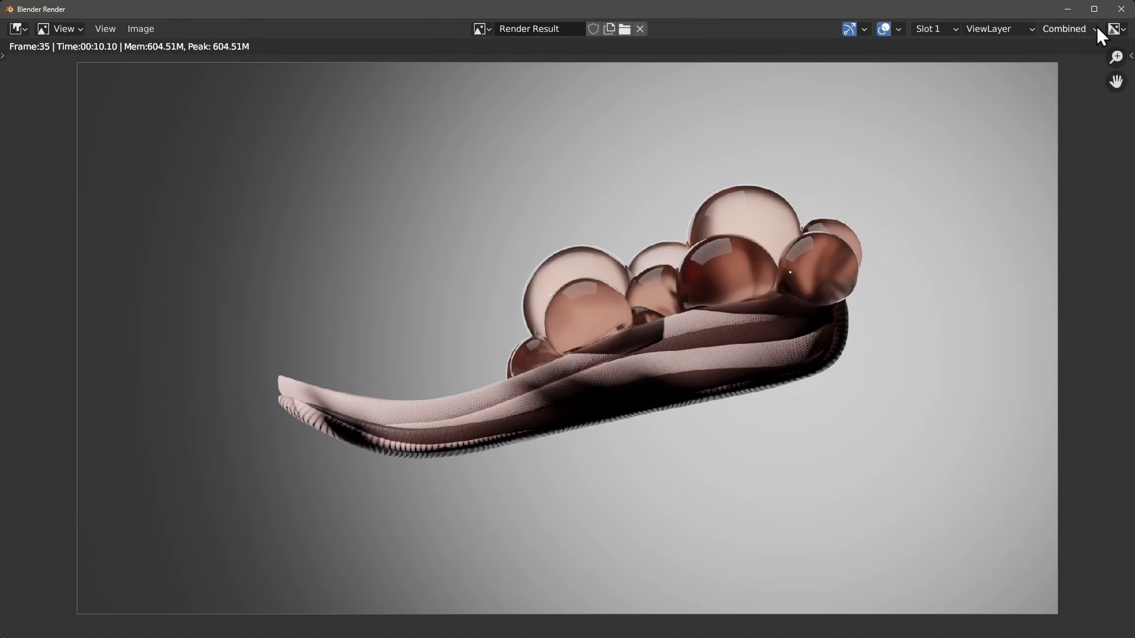
click(1121, 9)
key(ctrl+space)
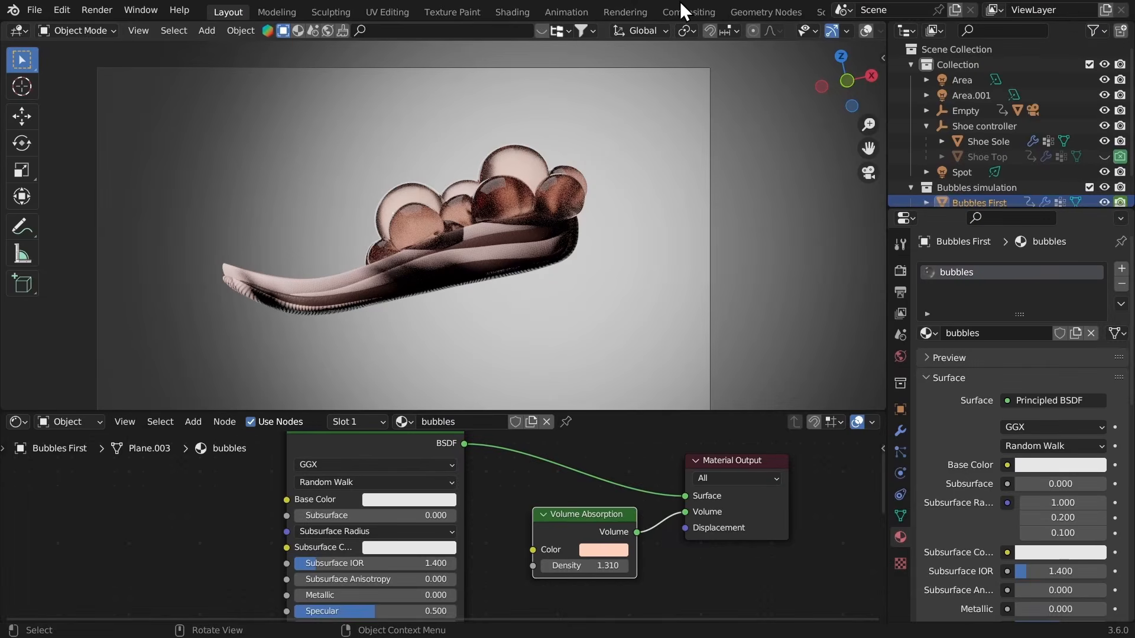
Step: Enable compositing nodes in the Compositing workspace and preview the Render Layers image as backdrop through a Viewer node
click(687, 7)
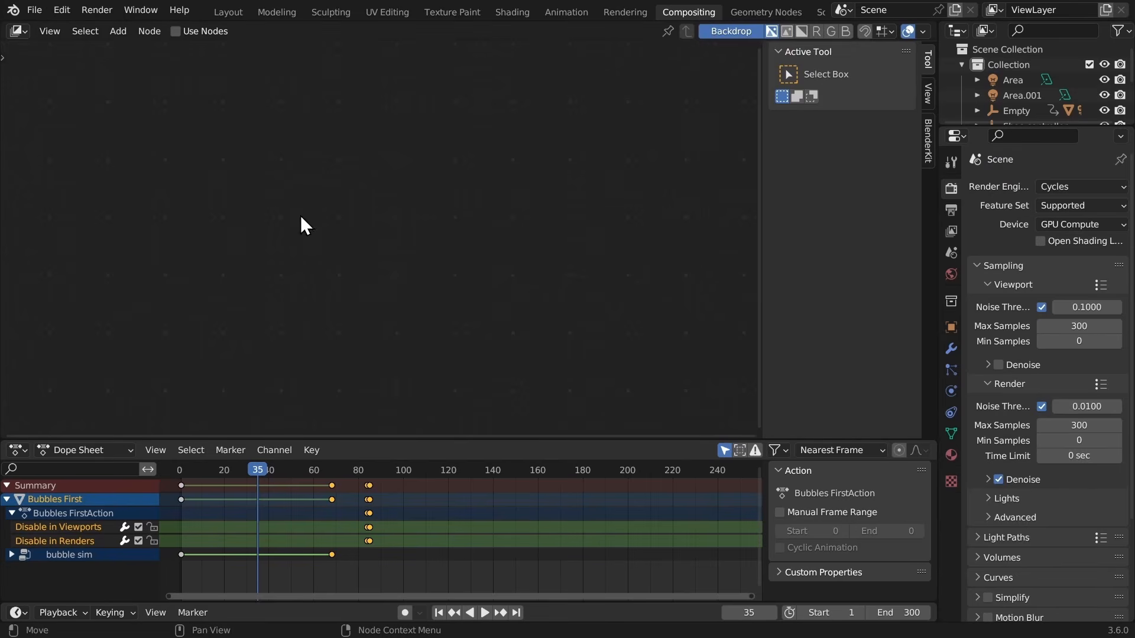
key(n)
click(176, 31)
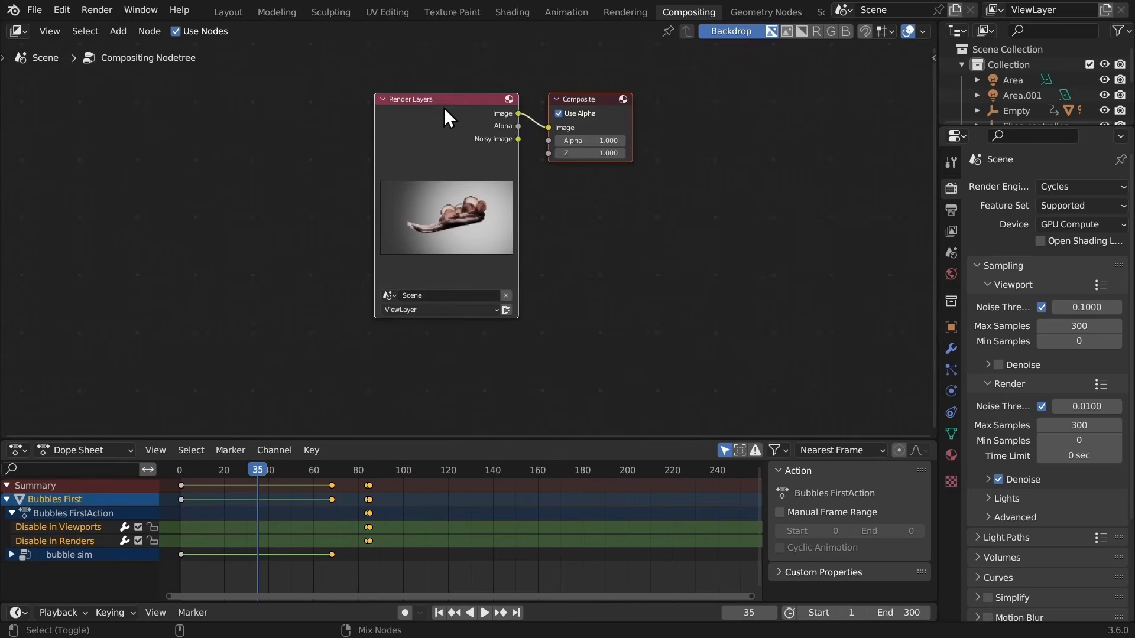
ctrl+shift+click(454, 124)
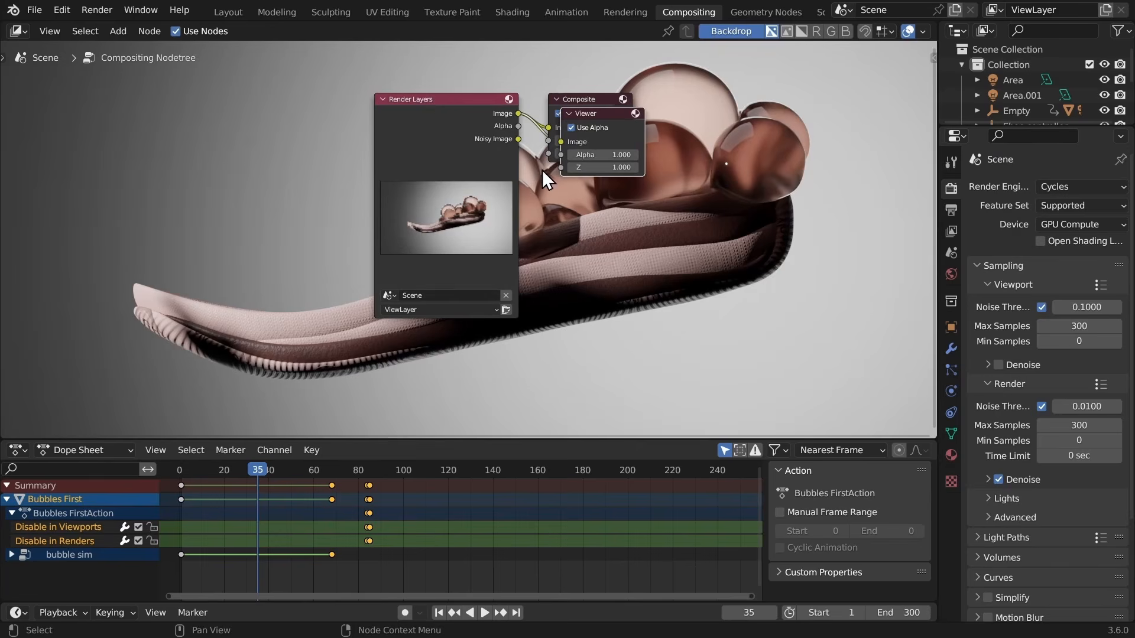
Step: Route the Composite and Viewer links through a shared reroute and spread the compositor nodes apart
shift+right_drag(537, 149, 541, 84)
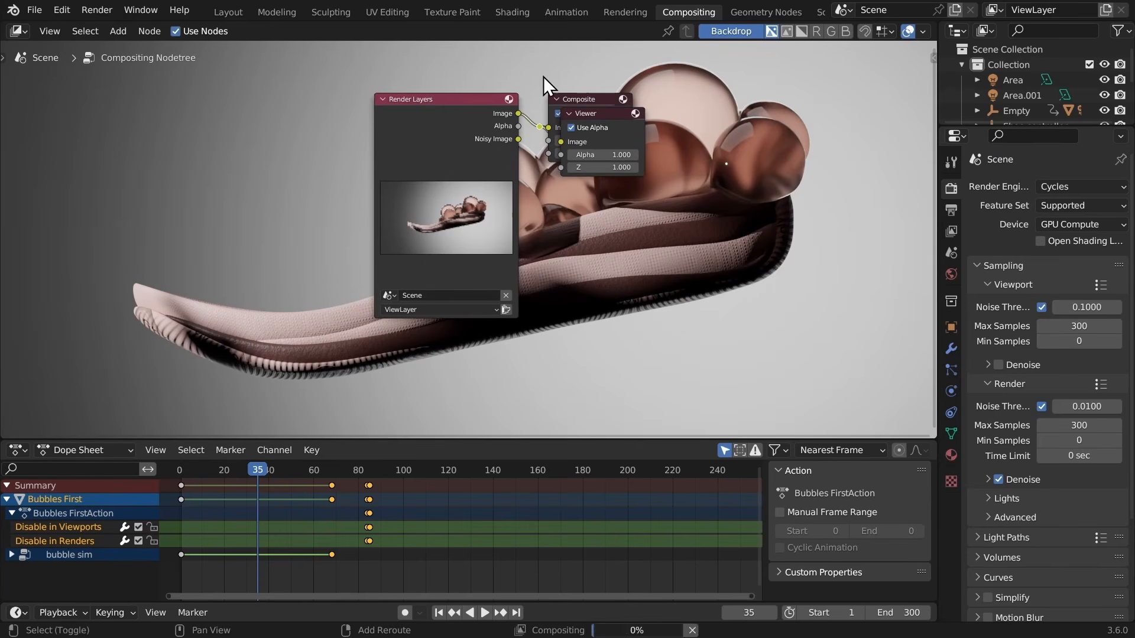
middle_drag(452, 100, 481, 132)
drag(454, 146, 126, 161)
drag(636, 156, 673, 189)
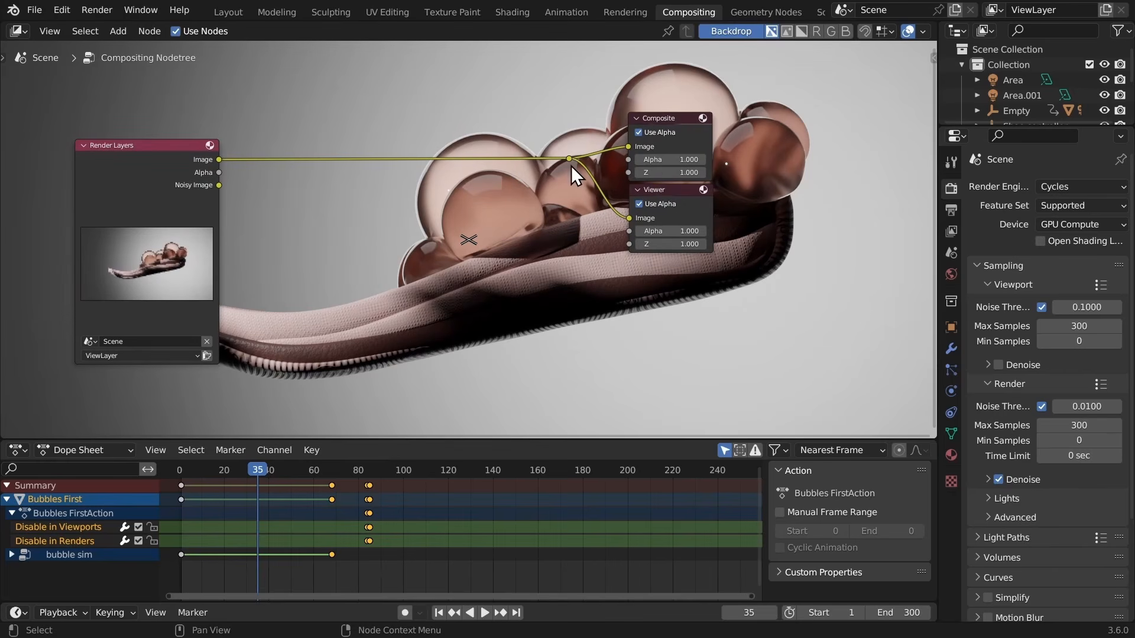
Step: Add a Color Balance node and insert it on the link between Render Layers and the reroute
middle_drag(526, 162, 640, 231)
middle_drag(474, 143, 477, 236)
key(shift+a)
click(507, 237)
text(c)
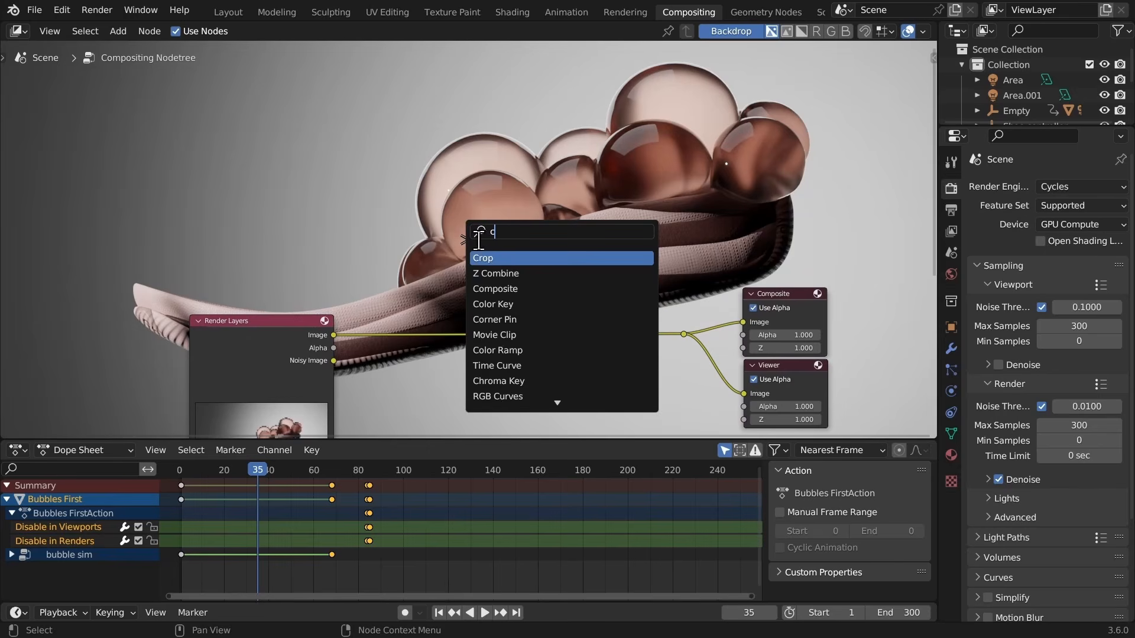
text(olo)
click(472, 321)
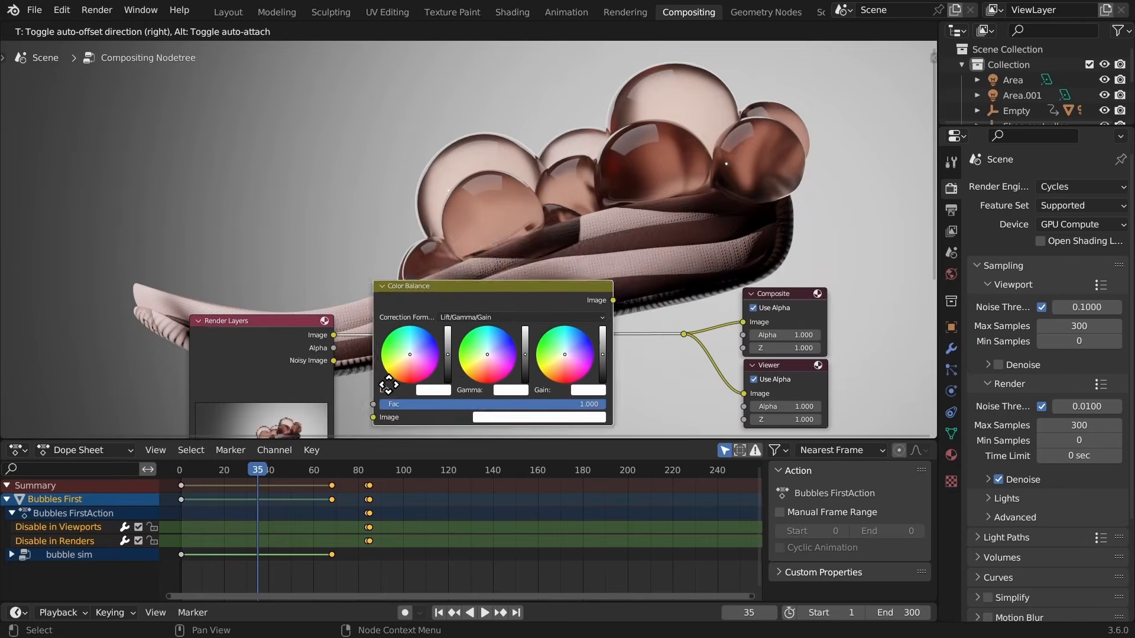
click(381, 283)
Step: Set the Color Balance node's lift color to an HSV value of 0.94
middle_drag(380, 283, 381, 168)
ctrl+middle_drag(381, 168, 407, 101)
click(409, 233)
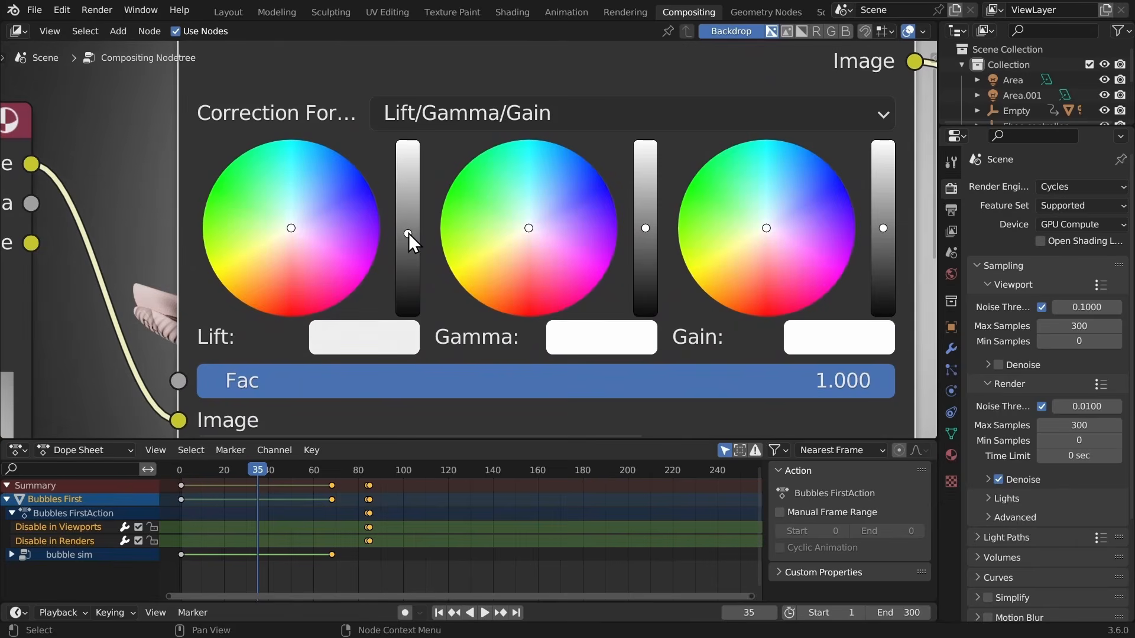
click(391, 339)
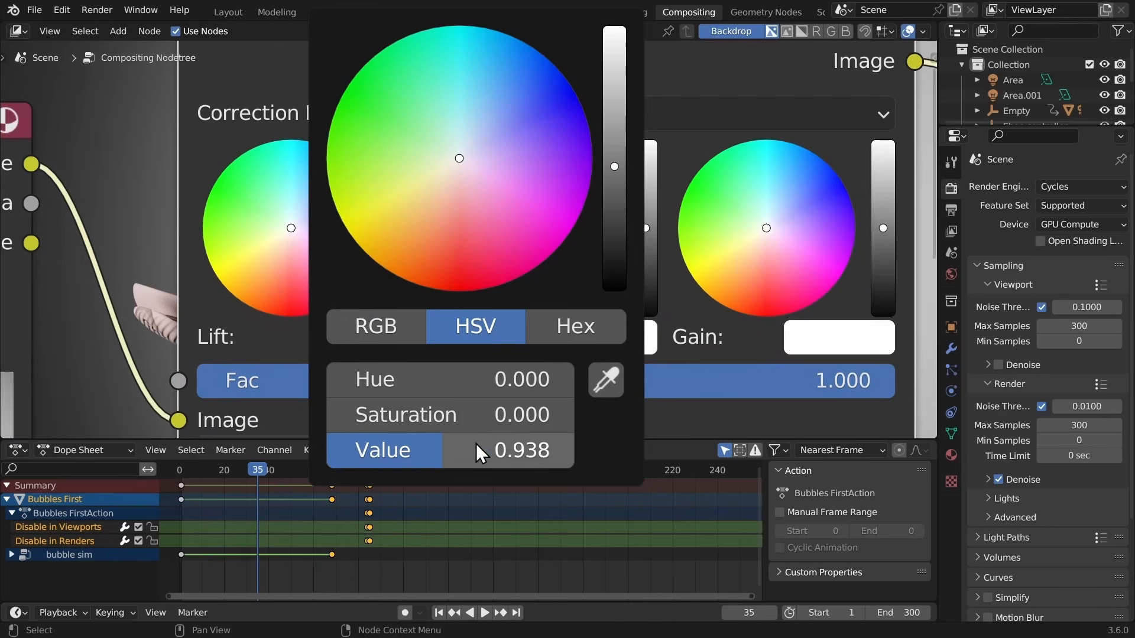
click(508, 450)
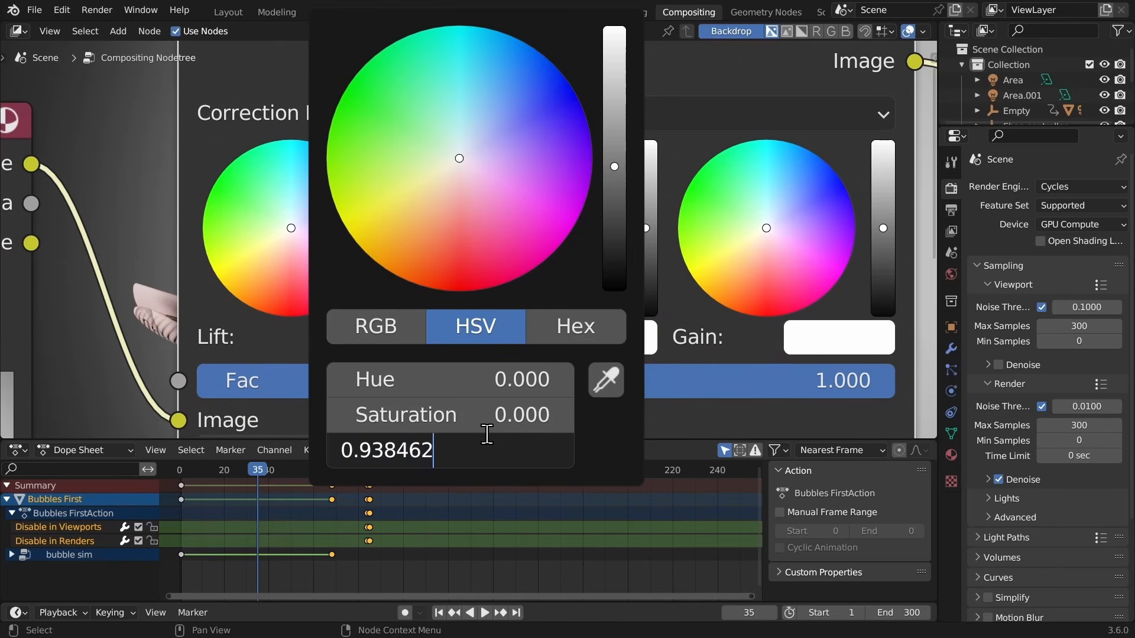
key(BackSpace)
key(BackSpace)
key(BackSpace)
key(BackSpace)
key(BackSpace)
text(4)
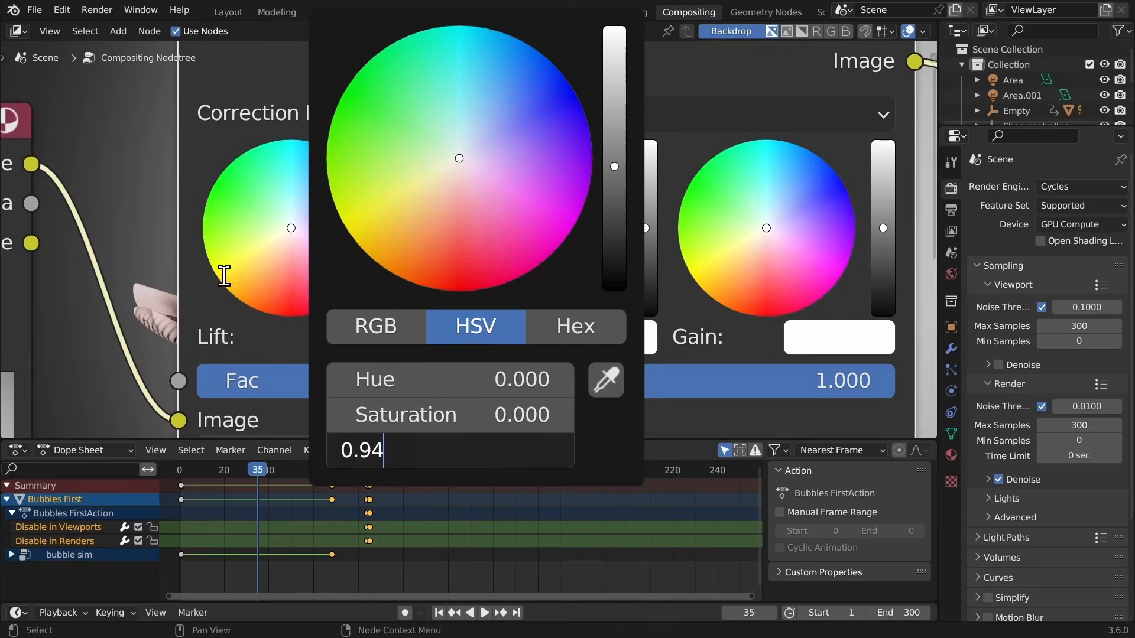
key(Return)
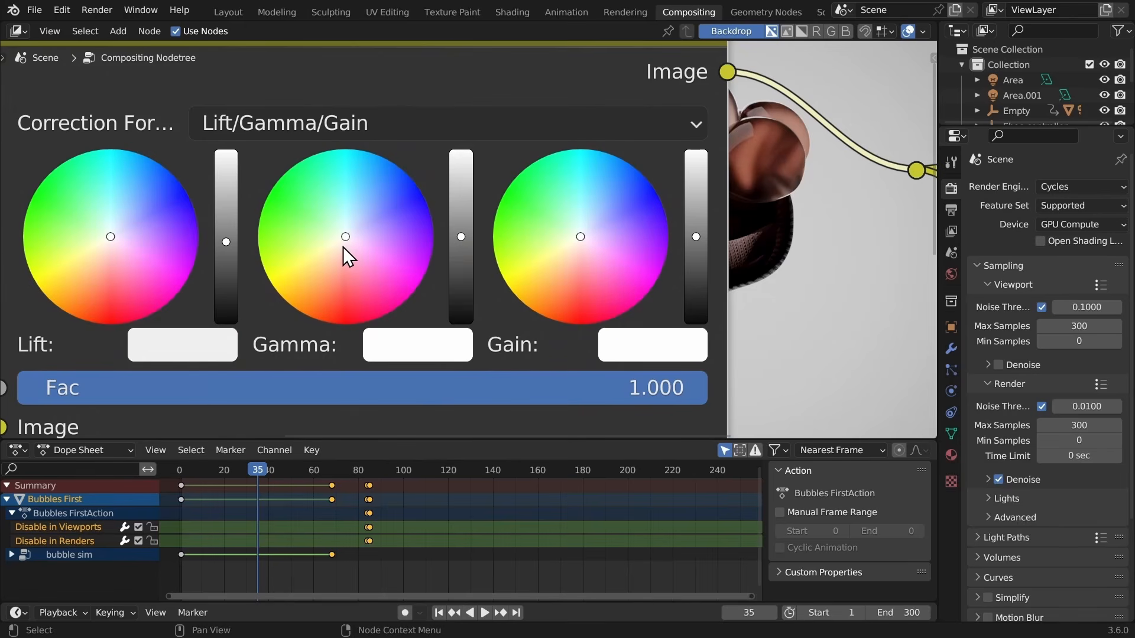
Step: Tint the Color Balance gamma slightly toward red and raise the gamma and gain brightness a little
drag(345, 247, 344, 250)
ctrl+middle_drag(461, 246, 470, 210)
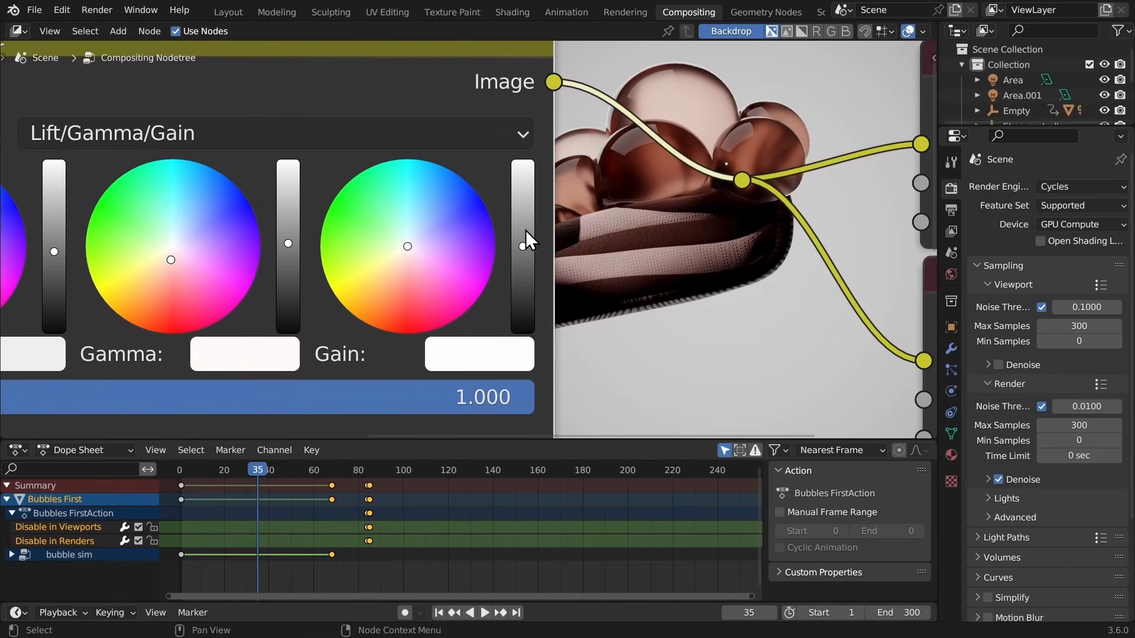
scroll(508, 210, down, 5)
scroll(487, 237, down, 1)
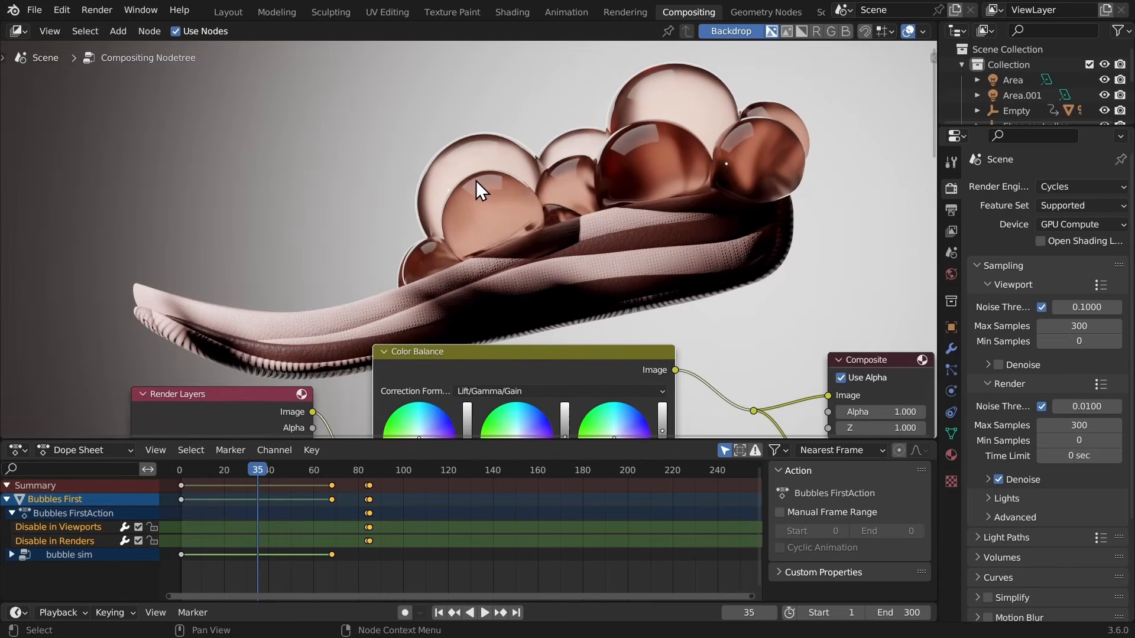
Step: Shrink the backdrop to examine the whole graded render, and review the Color Balance settings
key(v)
key(v)
middle_drag(476, 201, 555, 326)
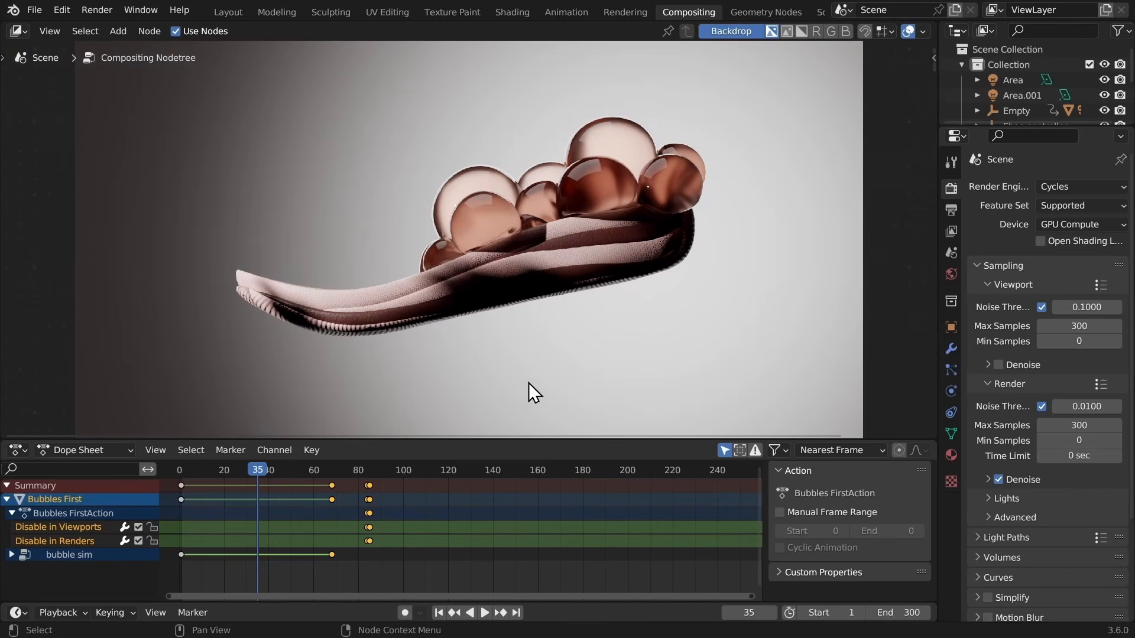
middle_drag(530, 371, 476, 114)
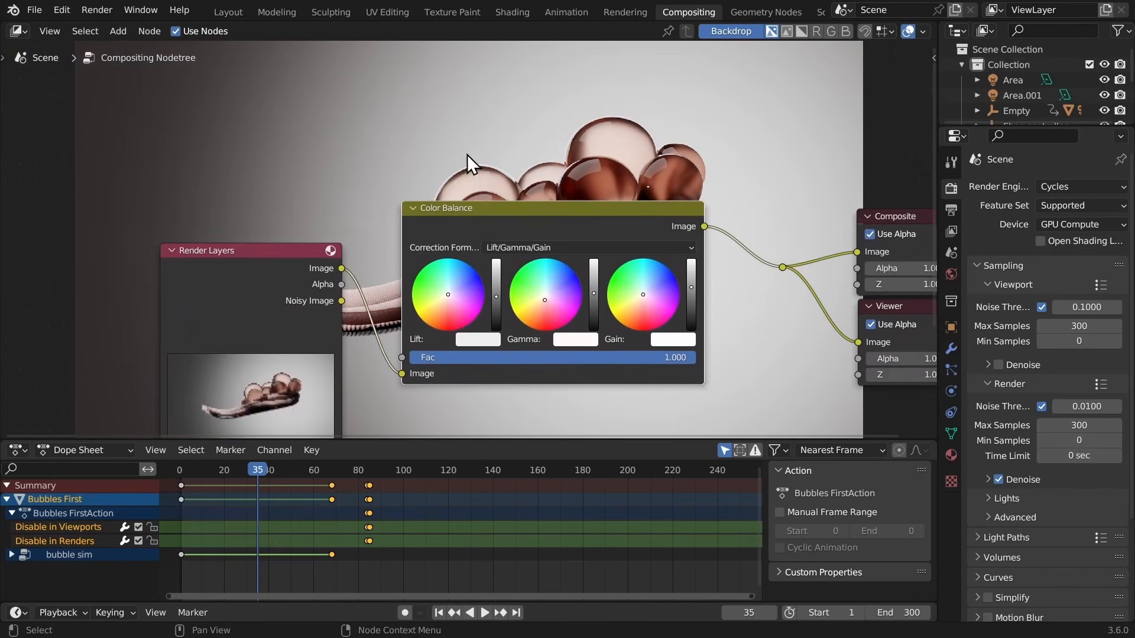
scroll(497, 237, up, 5)
middle_drag(496, 237, 447, 180)
scroll(477, 251, up, 2)
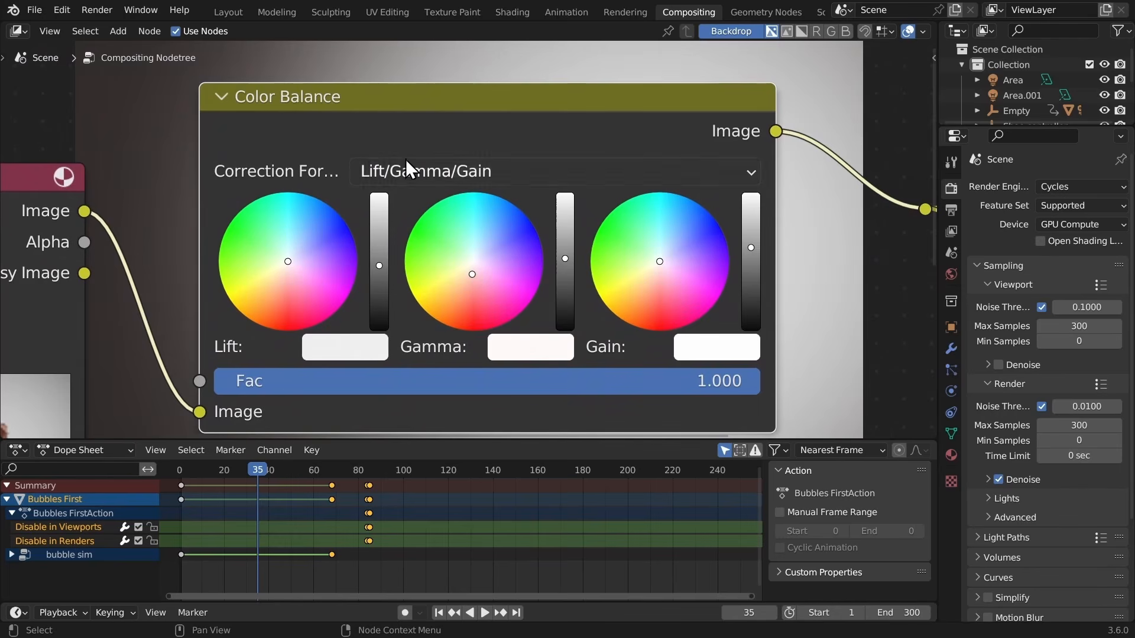
scroll(537, 360, down, 3)
middle_drag(537, 360, 547, 273)
Step: Return to the Layout workspace and set the viewport compositor to Always
click(229, 13)
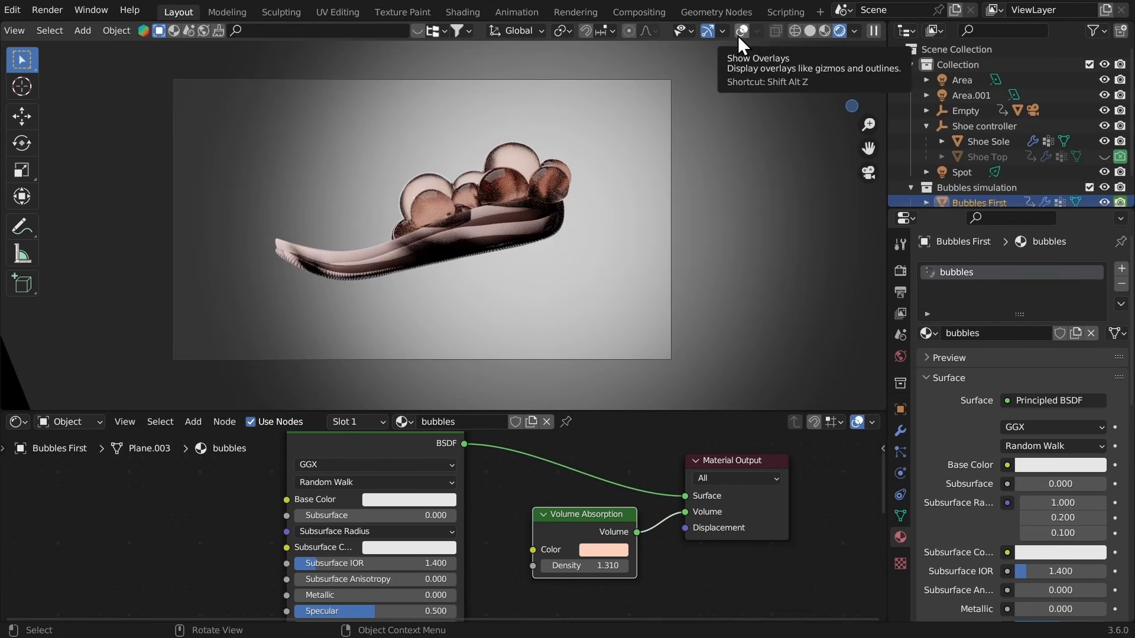
click(854, 32)
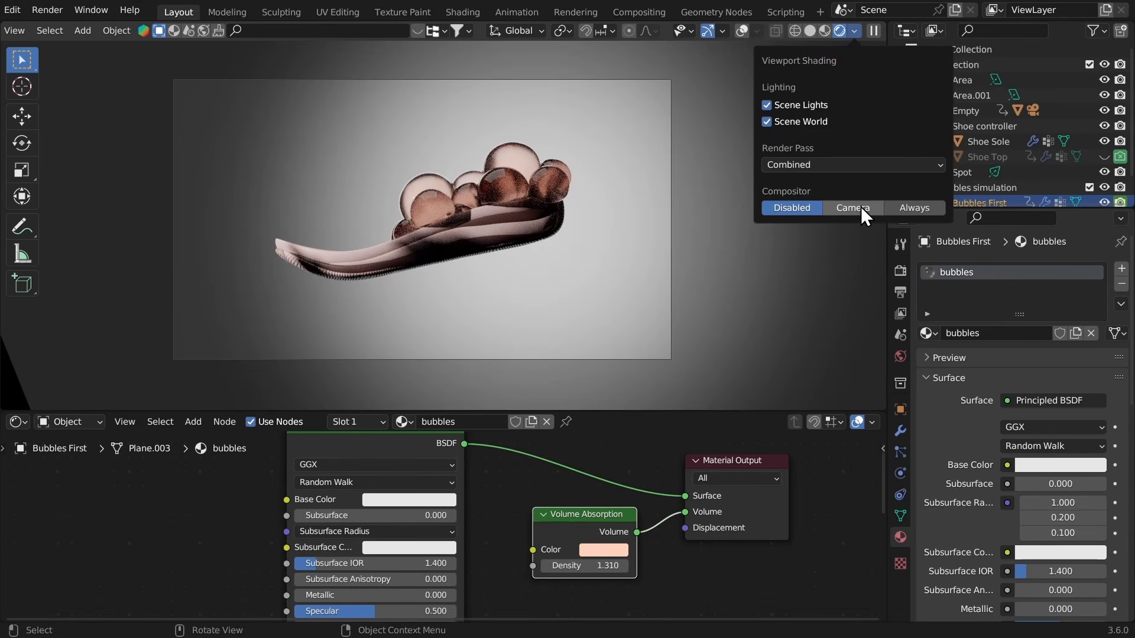
click(903, 208)
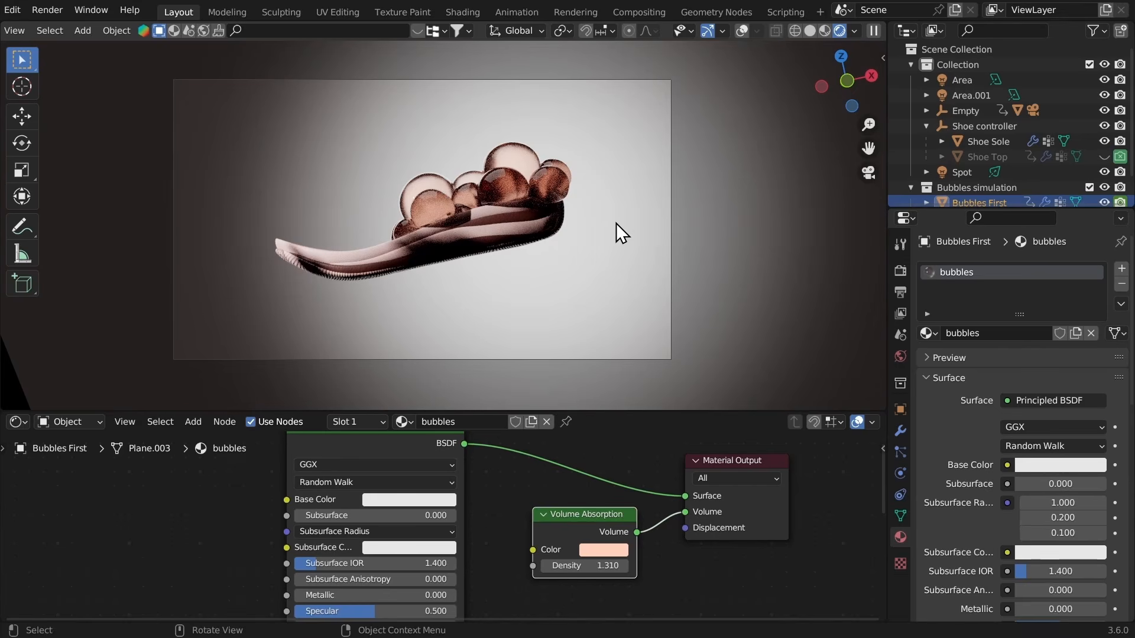
Step: Try the High Contrast look in Color Management, settle on Medium High Contrast, and save the file
click(900, 270)
scroll(1004, 514, down, 8)
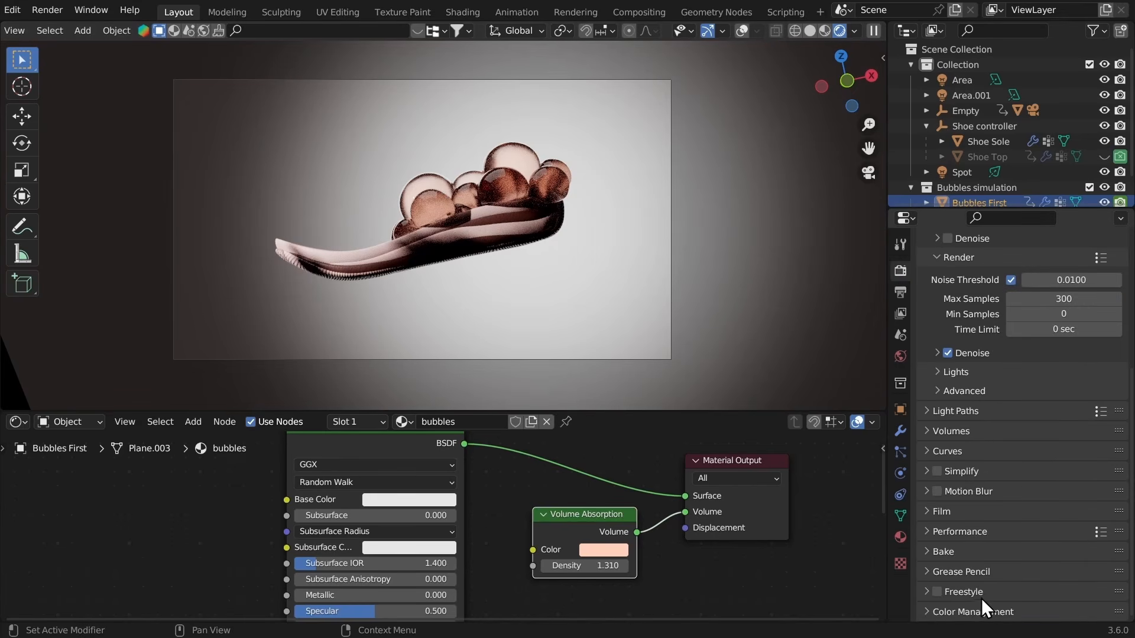
click(946, 611)
scroll(1005, 561, down, 6)
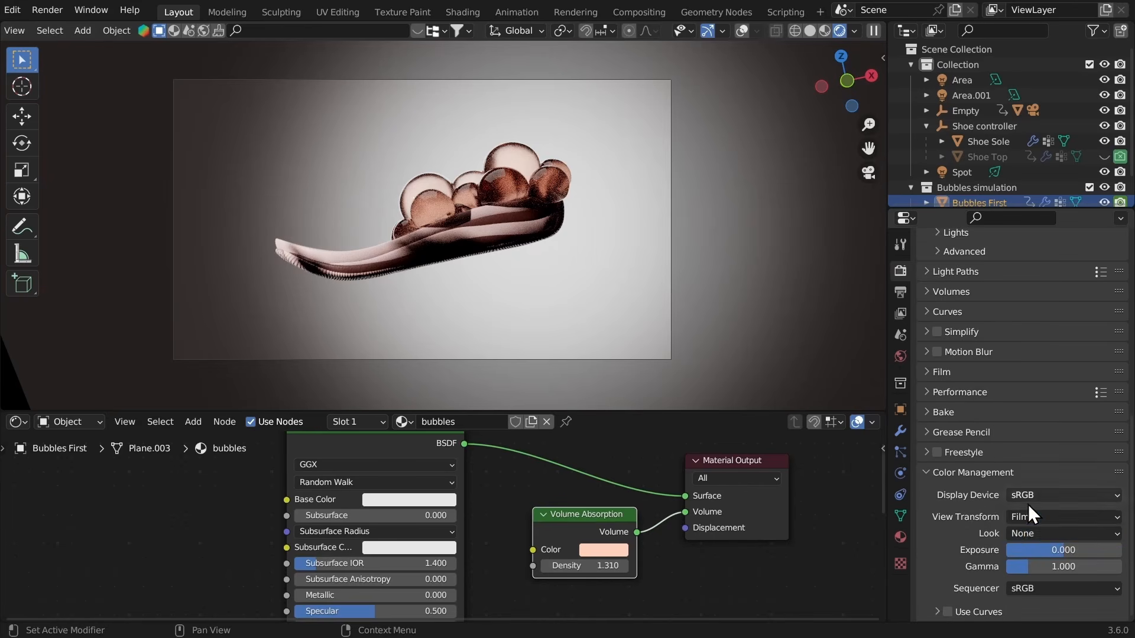
click(1029, 533)
click(1023, 482)
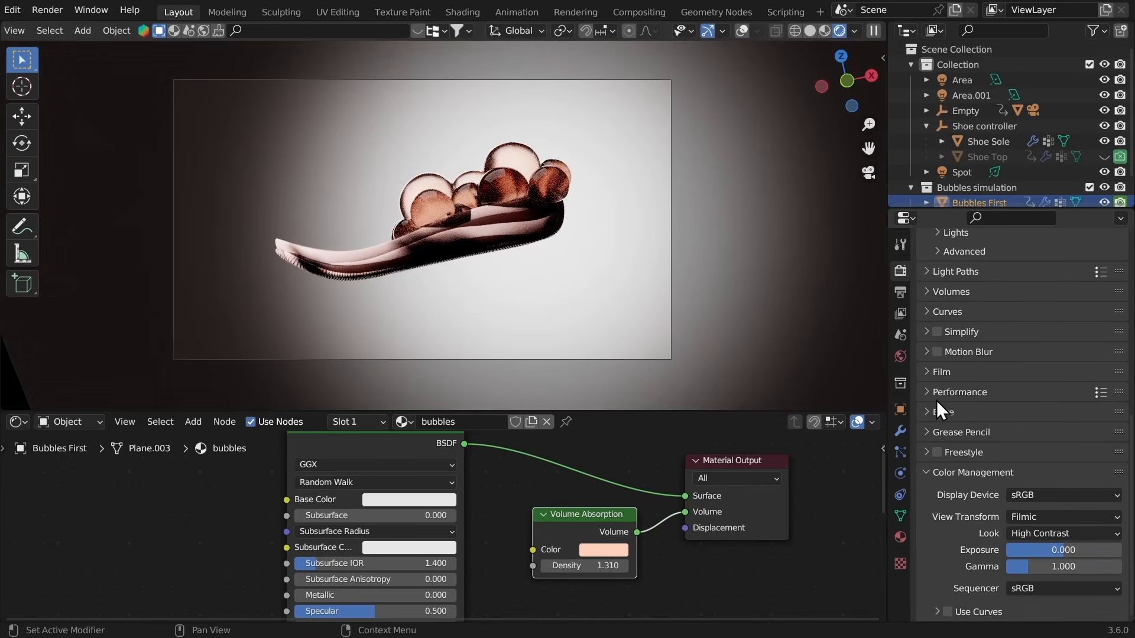
click(1031, 535)
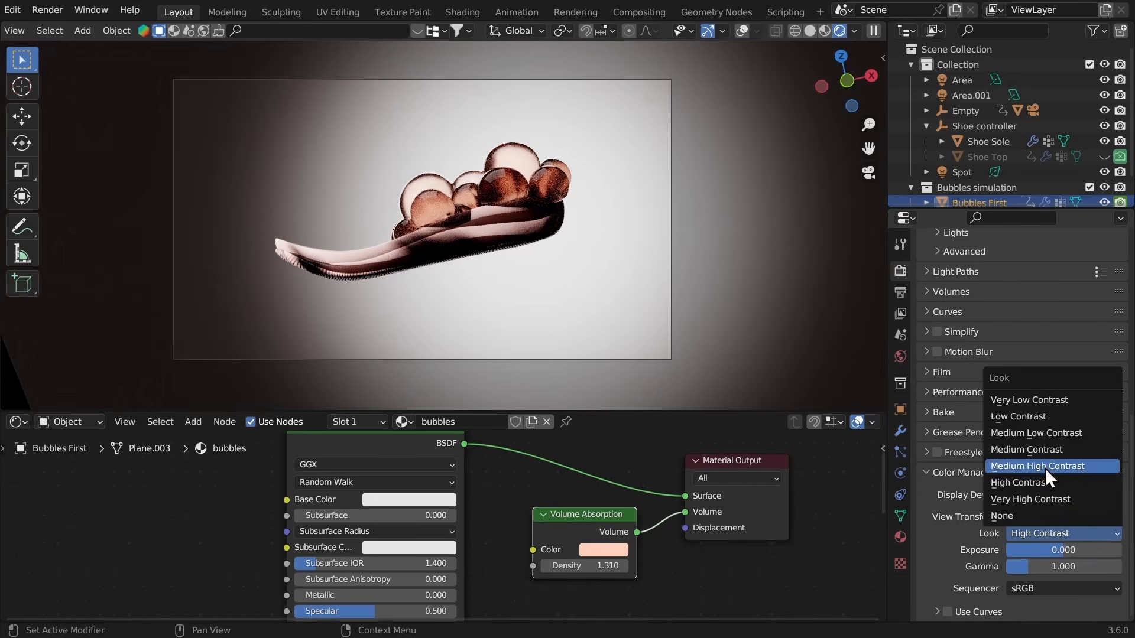
click(1037, 464)
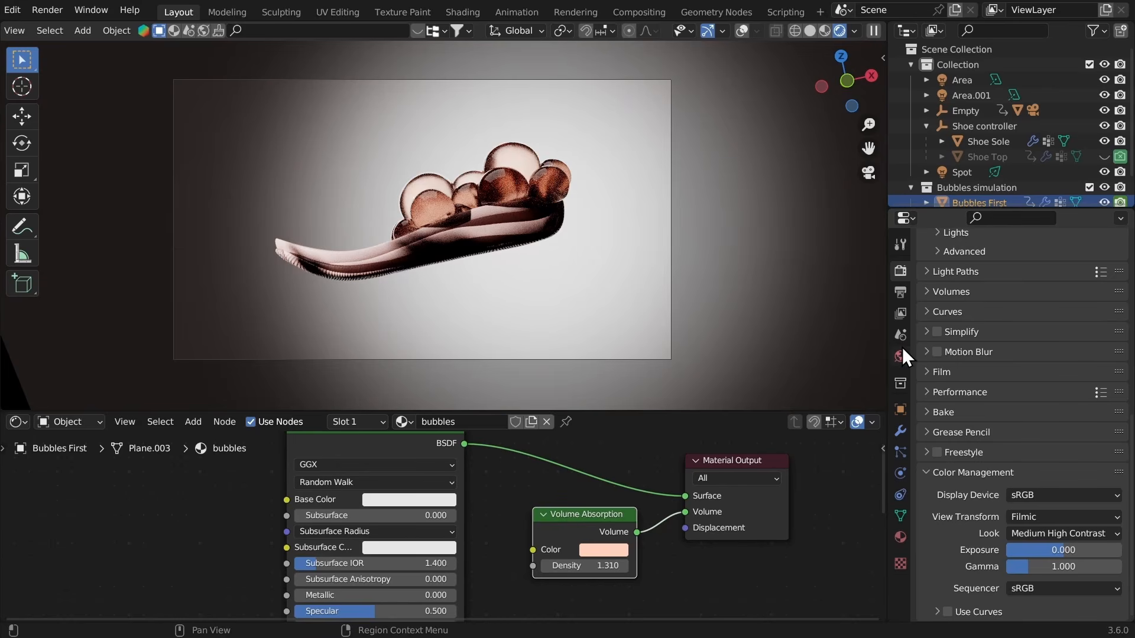
key(ctrl+s)
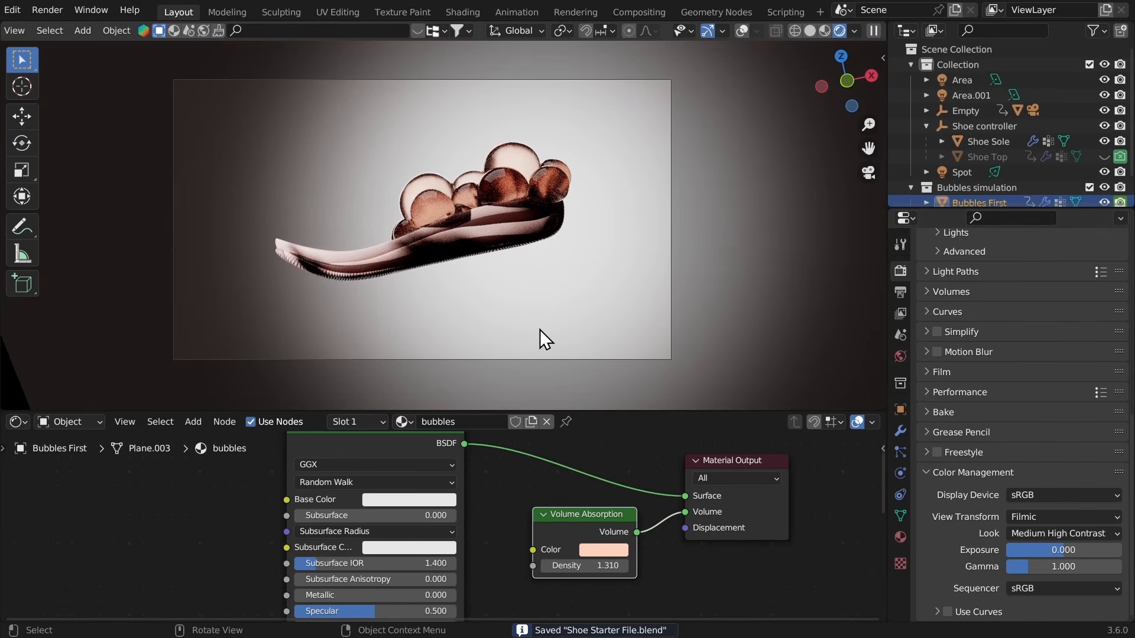
Step: Replace the shader editor with a Timeline, switch to solid shading, and play the animation from the first frame, stopping at frame 29
click(16, 423)
click(222, 480)
key(z)
click(378, 335)
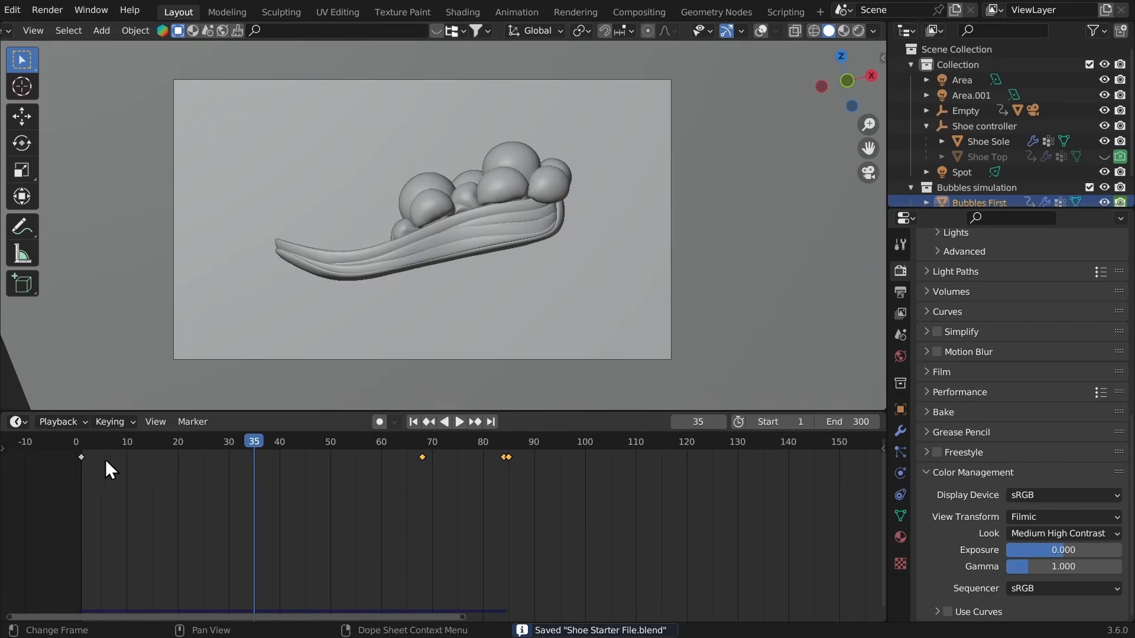
key(shift+Left)
key(space)
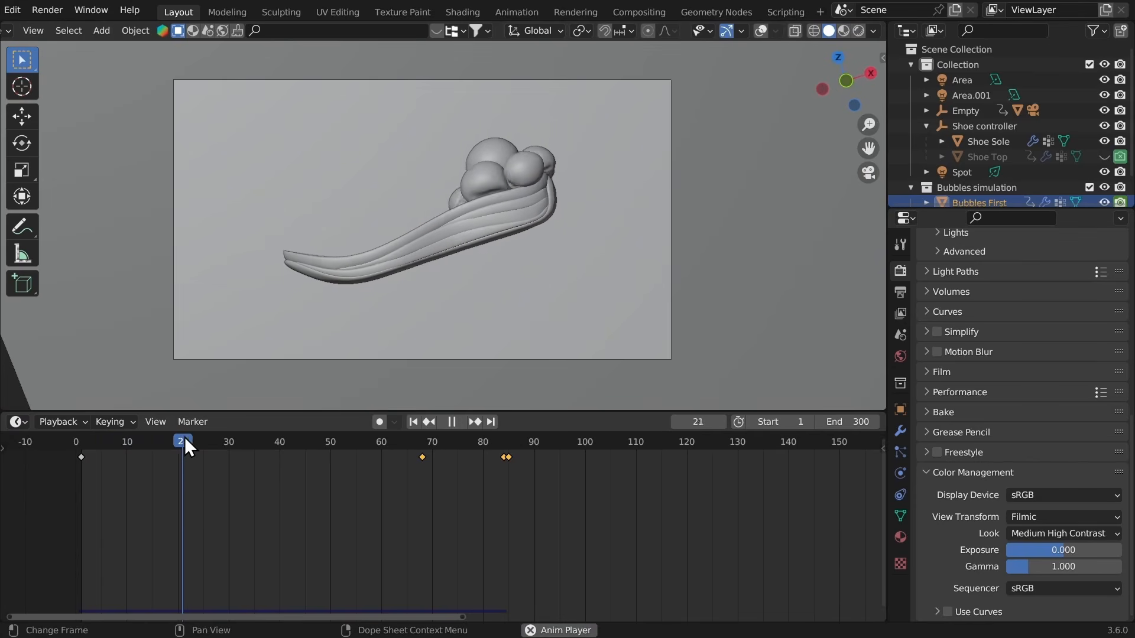
key(space)
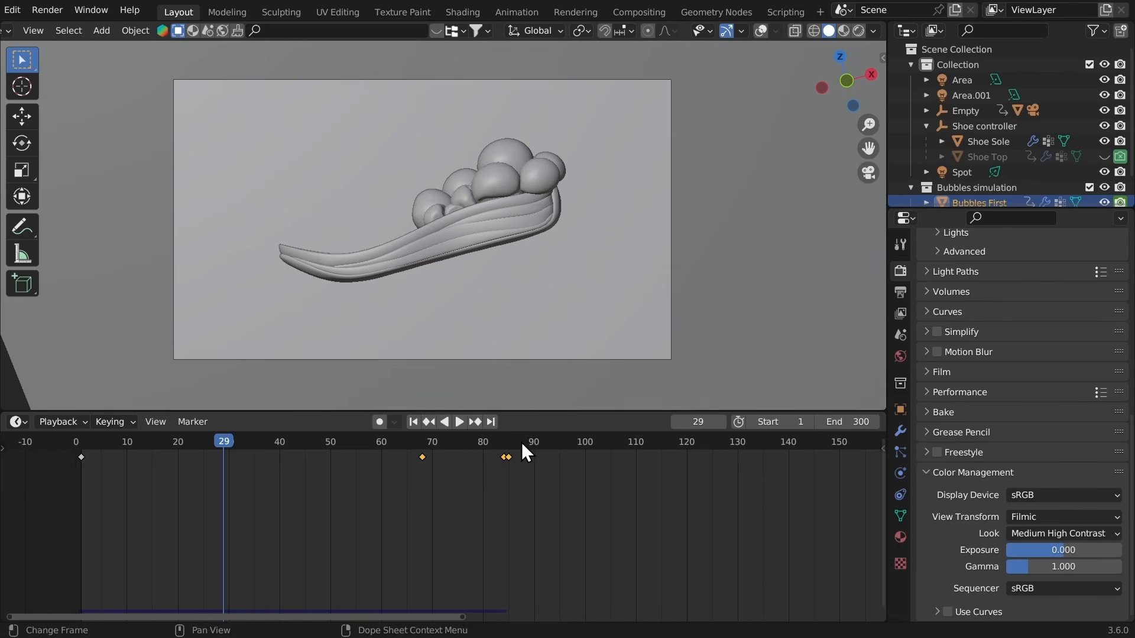
Step: Orbit around the shoe sole in a maximized viewport, turn the overlays on, and save the file
middle_drag(512, 404, 554, 179)
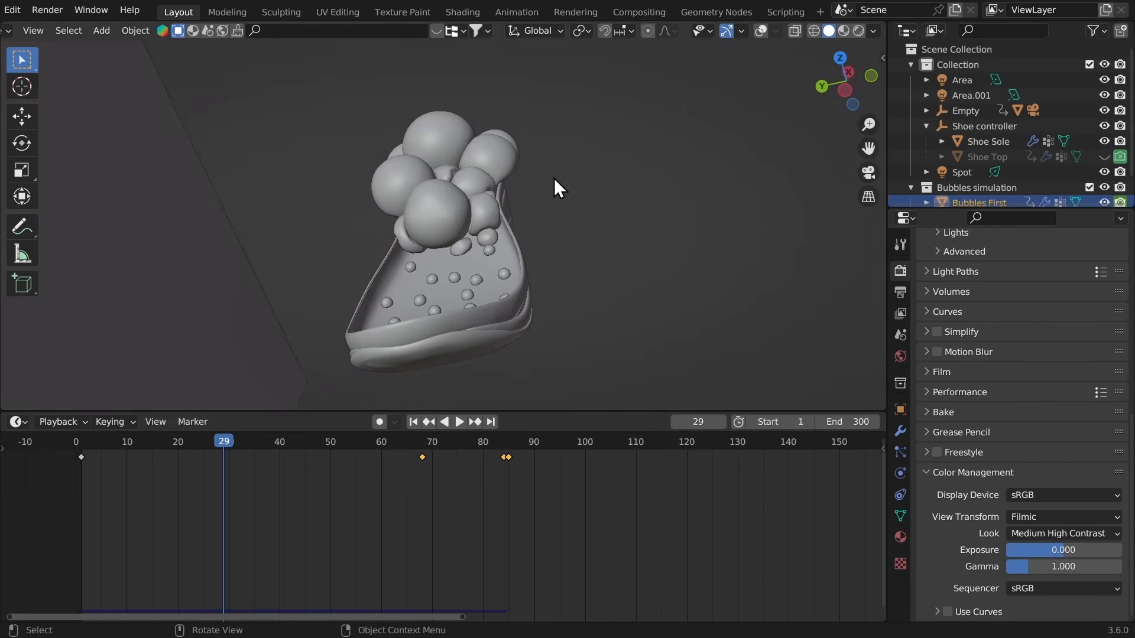
scroll(554, 178, up, 8)
scroll(515, 174, up, 1)
ctrl+middle_drag(380, 132, 393, 185)
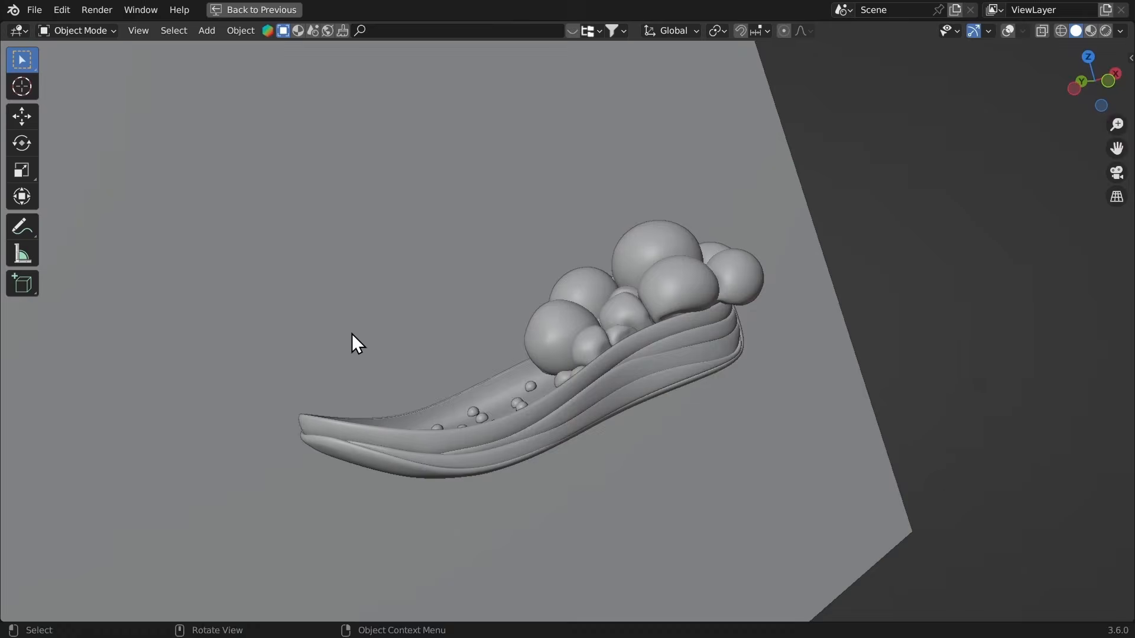
key(ctrl+alt+space)
key(alt+shift+z)
key(ctrl+s)
Step: Examine the arrangement of lights, backdrop and camera around the shoe from a wider view, and restore the normal layout
middle_drag(529, 211, 738, 222)
key(ctrl+space)
ctrl+middle_drag(738, 222, 757, 422)
click(756, 421)
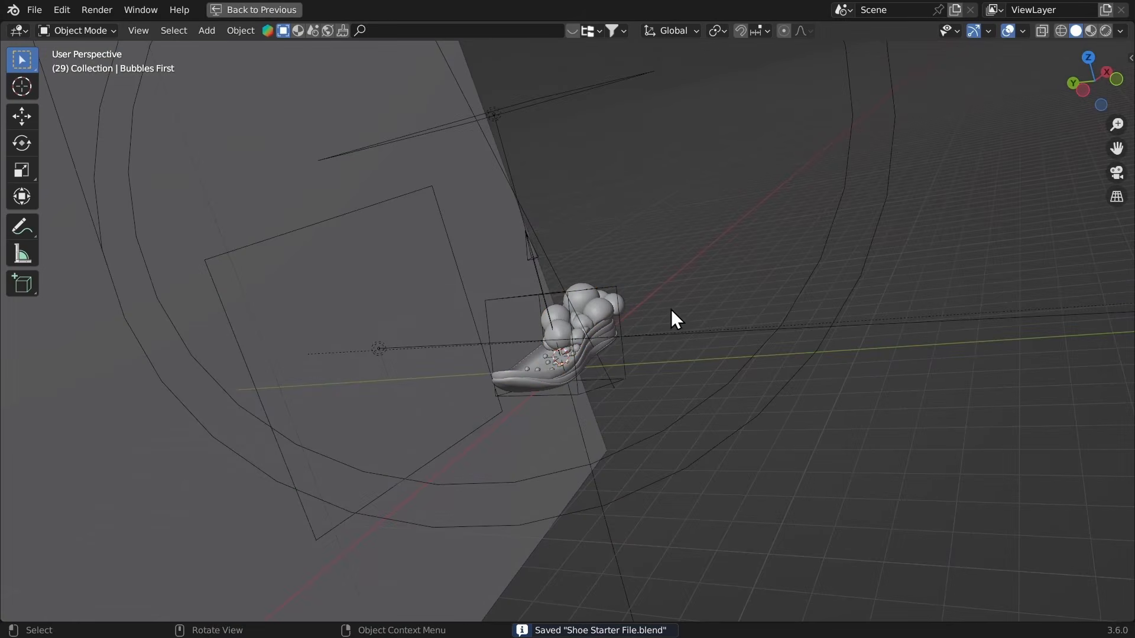
middle_drag(672, 310, 621, 348)
ctrl+middle_drag(621, 348, 609, 401)
key(ctrl+space)
middle_drag(532, 313, 540, 257)
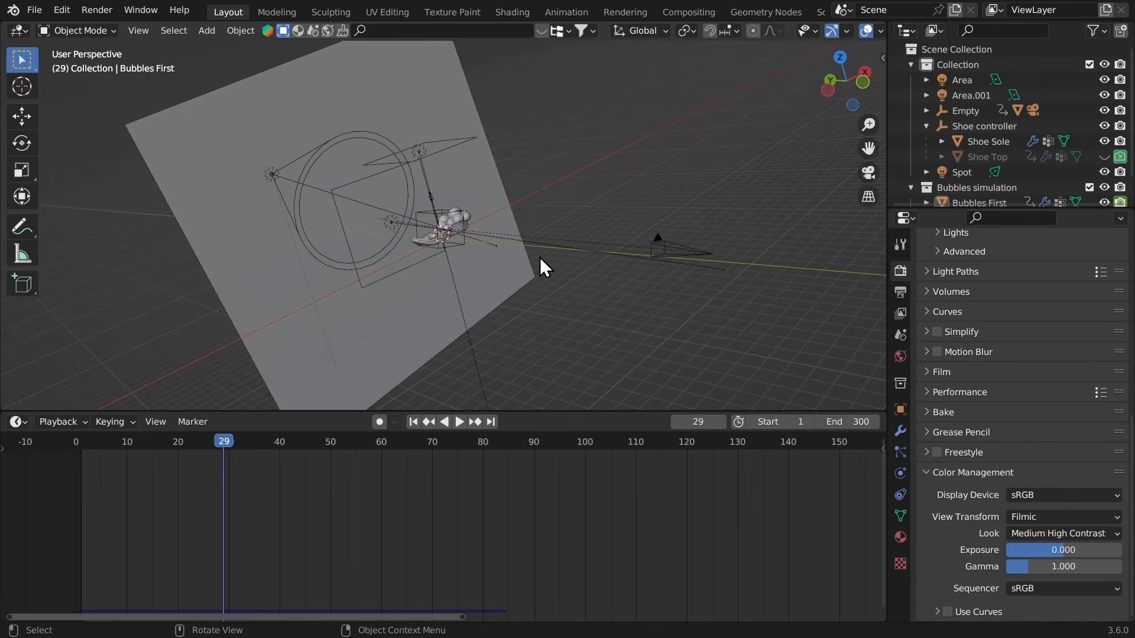
Step: Select the cube-shaped Empty, review its keyframes, and frame it in a maximized viewport
click(433, 217)
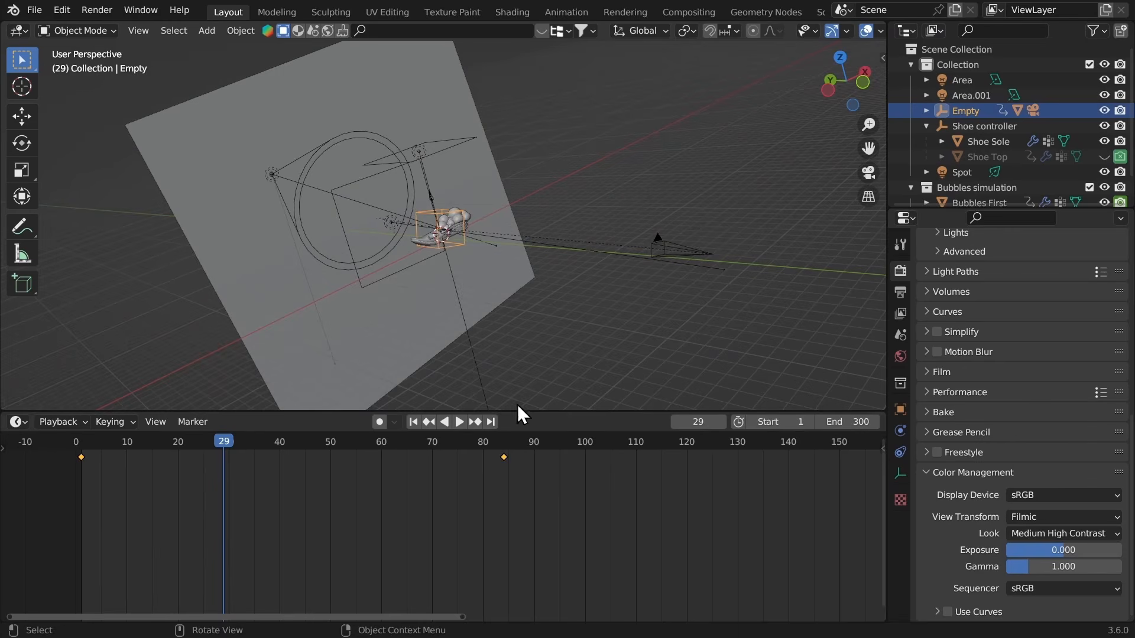
scroll(532, 524, down, 2)
scroll(565, 253, up, 2)
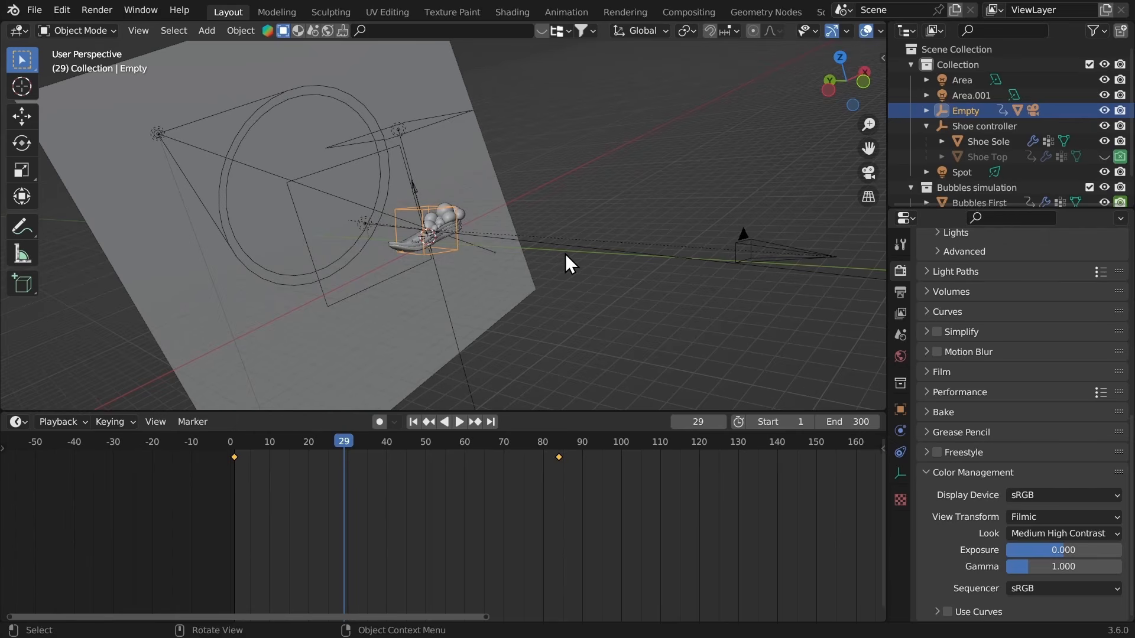
key(KP_Decimal)
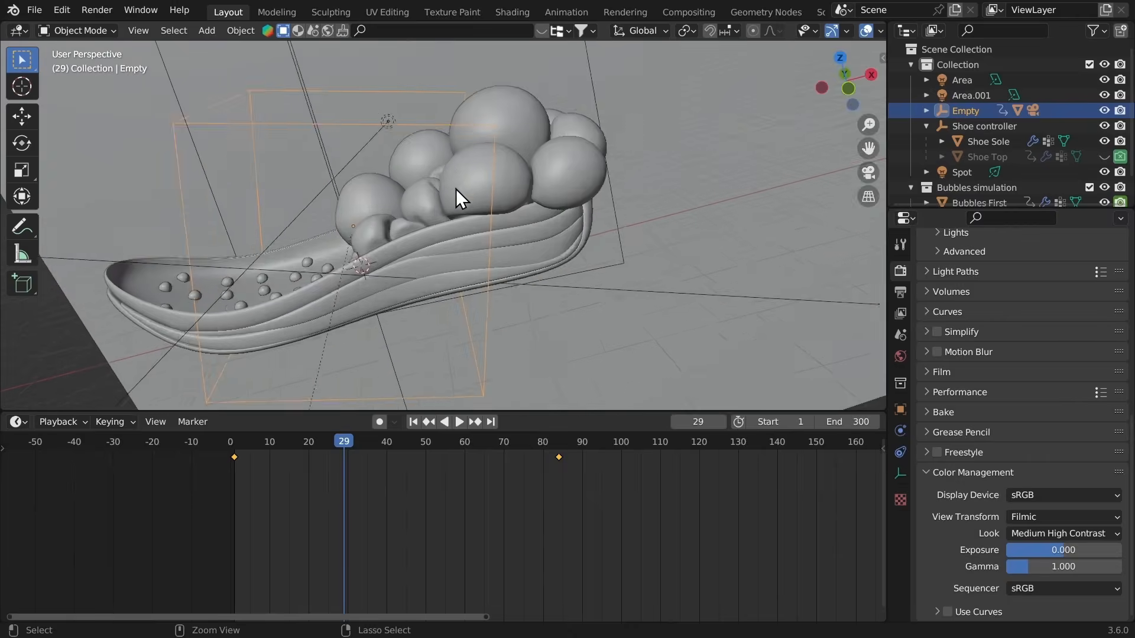
key(ctrl+space)
middle_drag(544, 225, 660, 220)
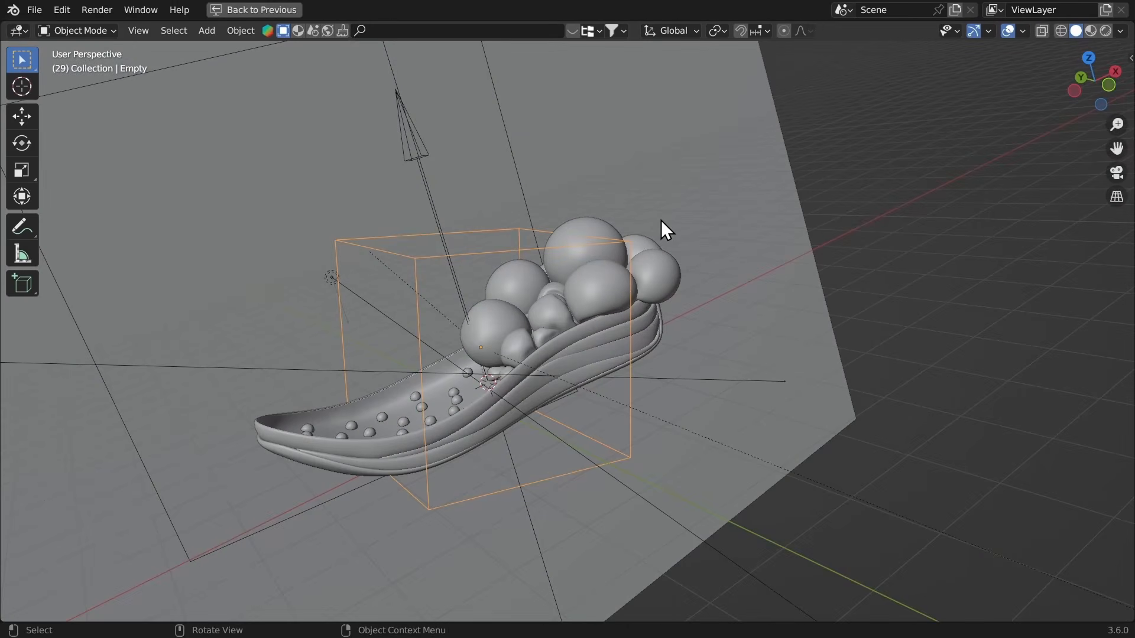
Step: Add a sphere-shaped empty at the 3D cursor beside the shoe sole
key(shift+a)
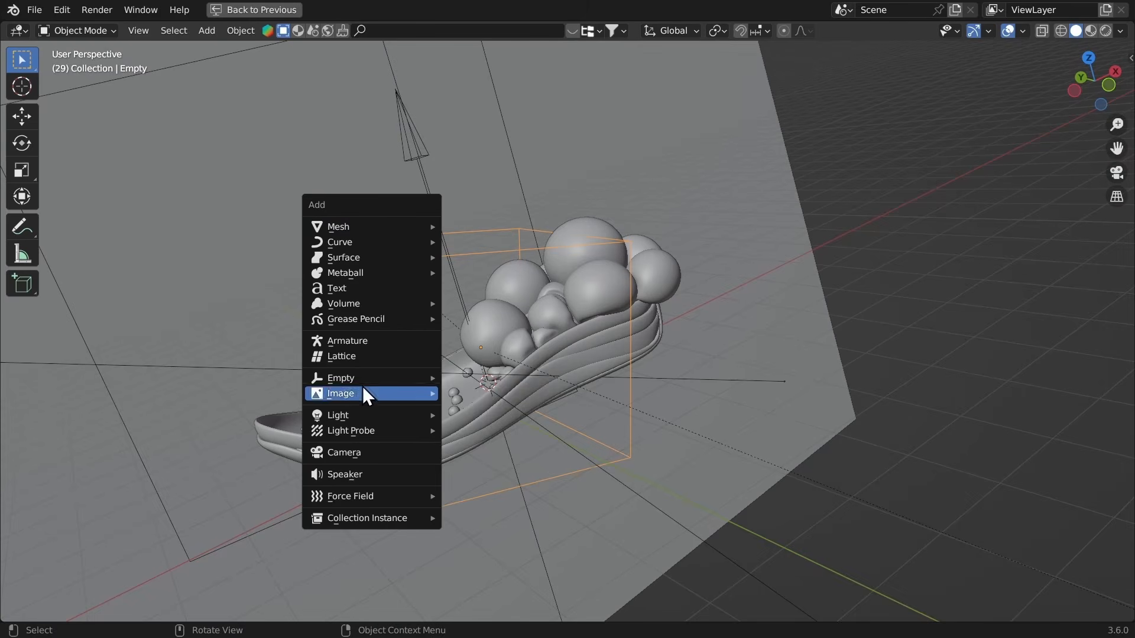
mouse_move(360, 378)
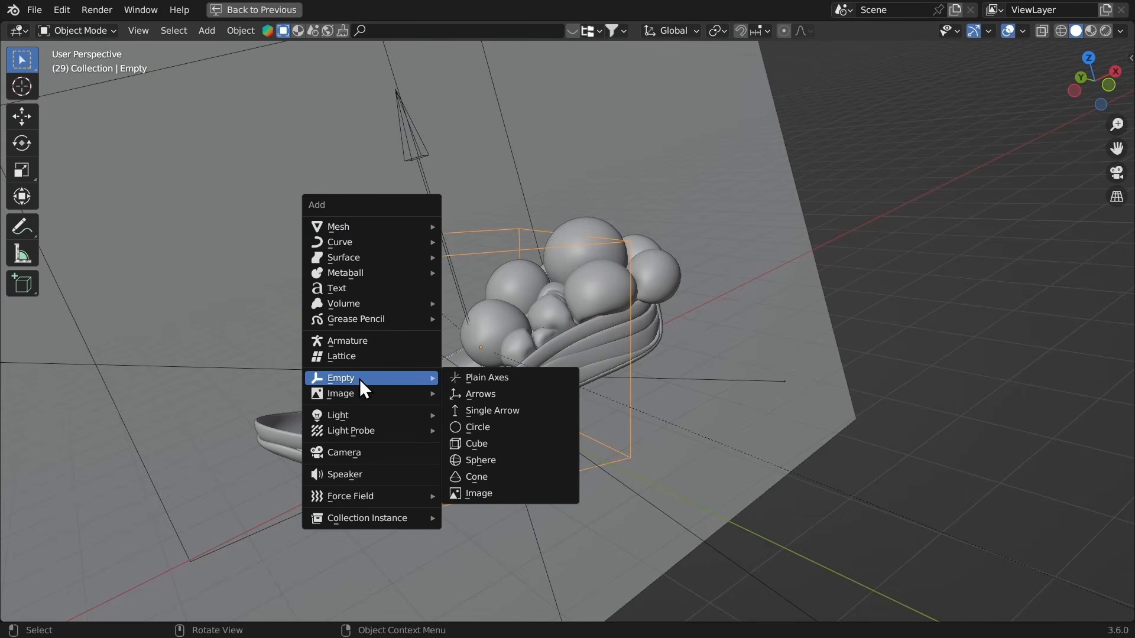
click(482, 460)
click(489, 238)
ctrl+middle_drag(506, 245, 517, 287)
mouse_move(518, 287)
middle_down()
mouse_move(481, 297)
mouse_move(524, 274)
middle_up()
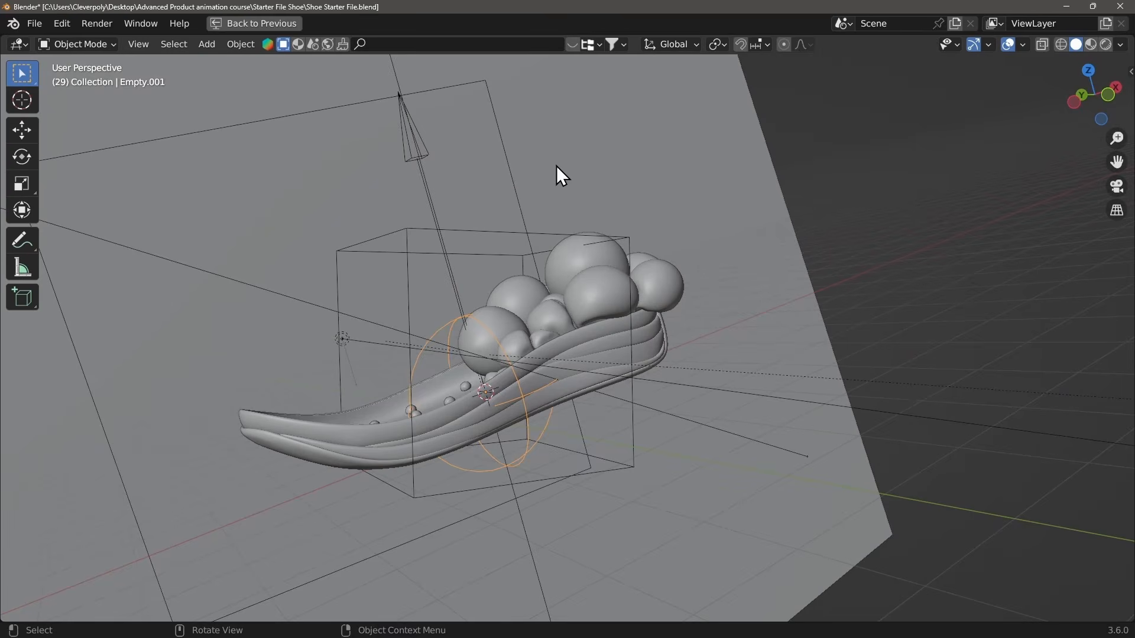
Step: Add a second camera at the 3D cursor from the front orthographic view
key(ctrl+space)
key(ctrl+space)
middle_drag(443, 243, 442, 306)
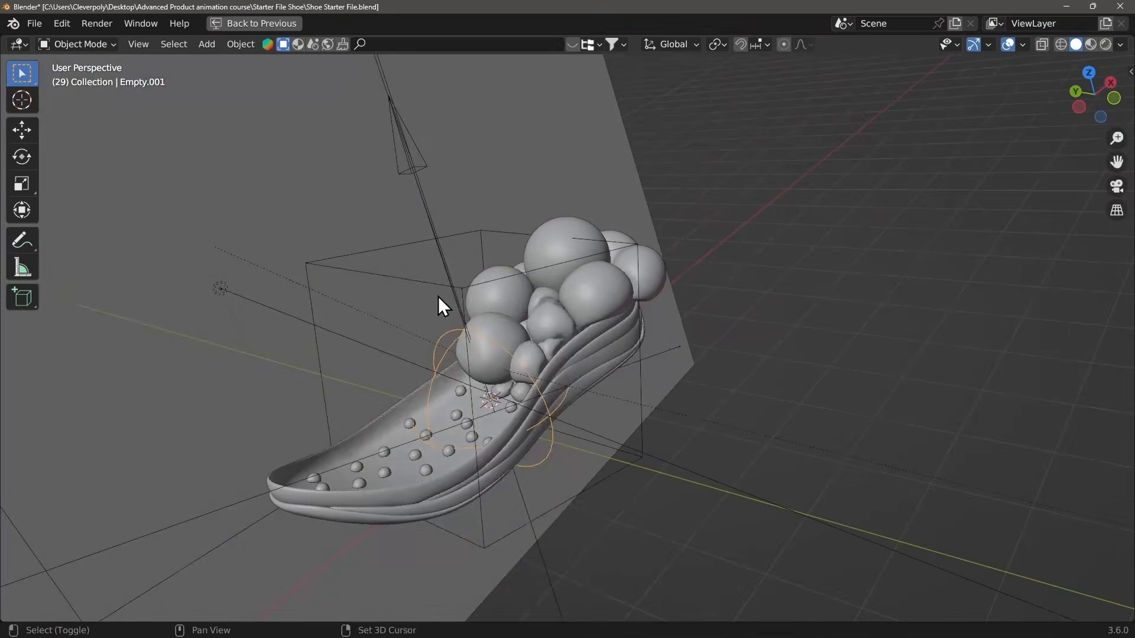
key(shift+a)
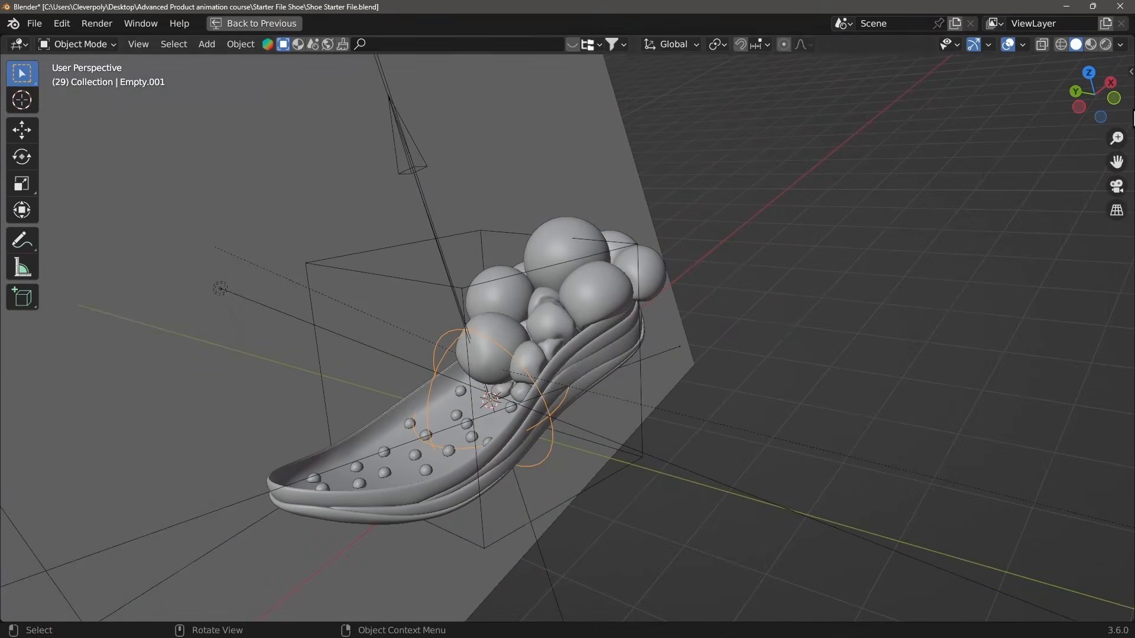
click(1114, 99)
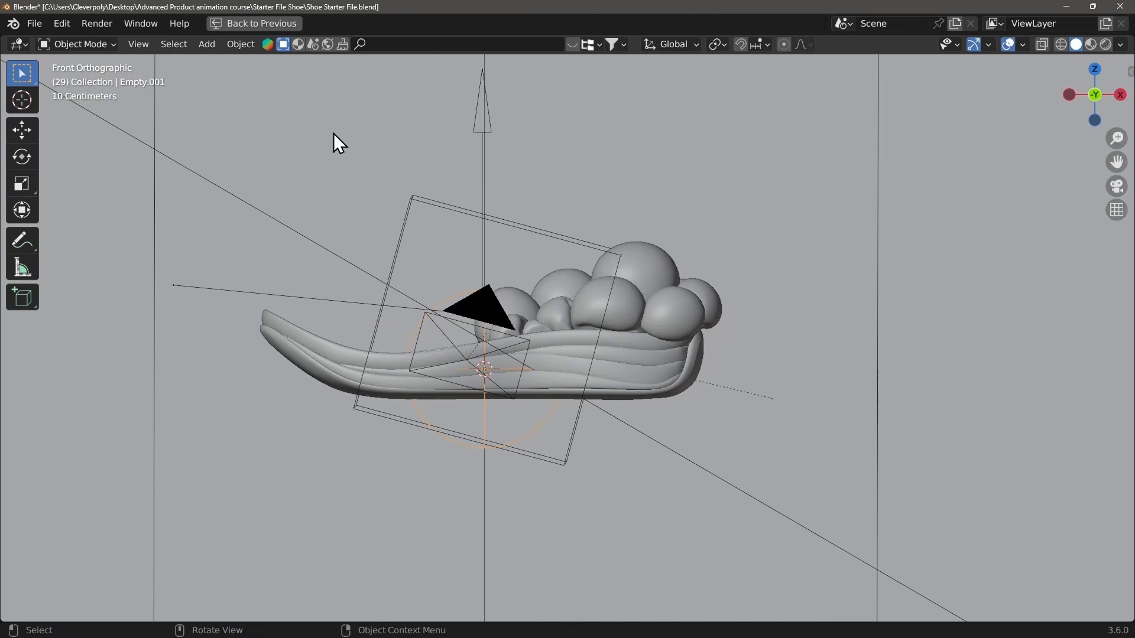
key(shift+a)
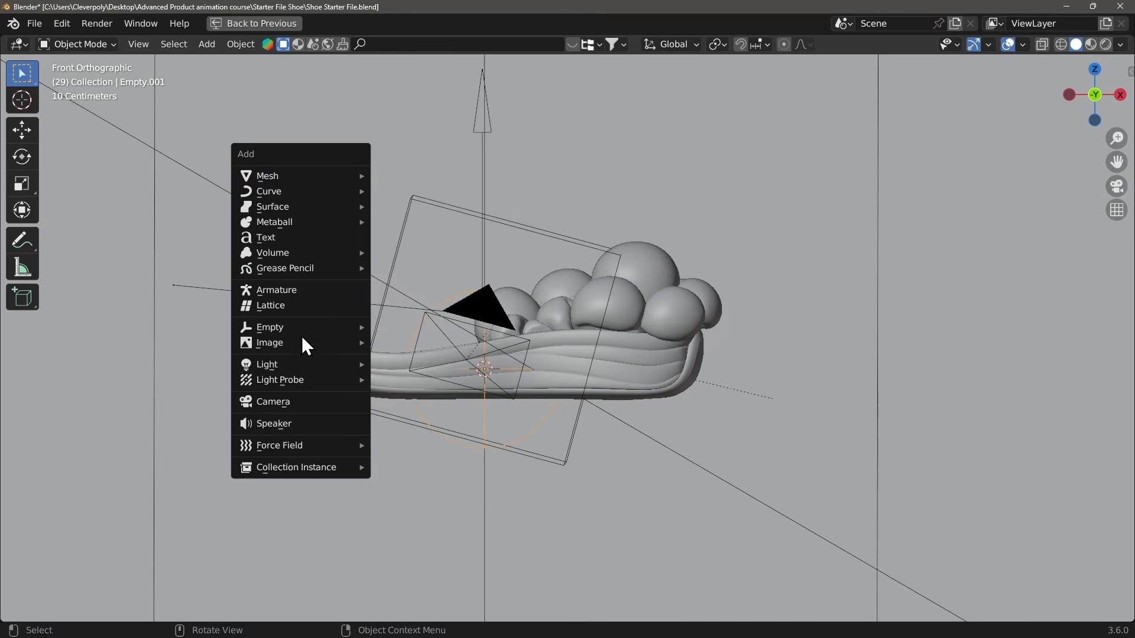
click(317, 405)
Step: Move the new camera about 9 m along negative global X and rotate it 90° around global Z to face the shoe's toe
middle_drag(330, 260, 385, 231)
key(g)
key(x)
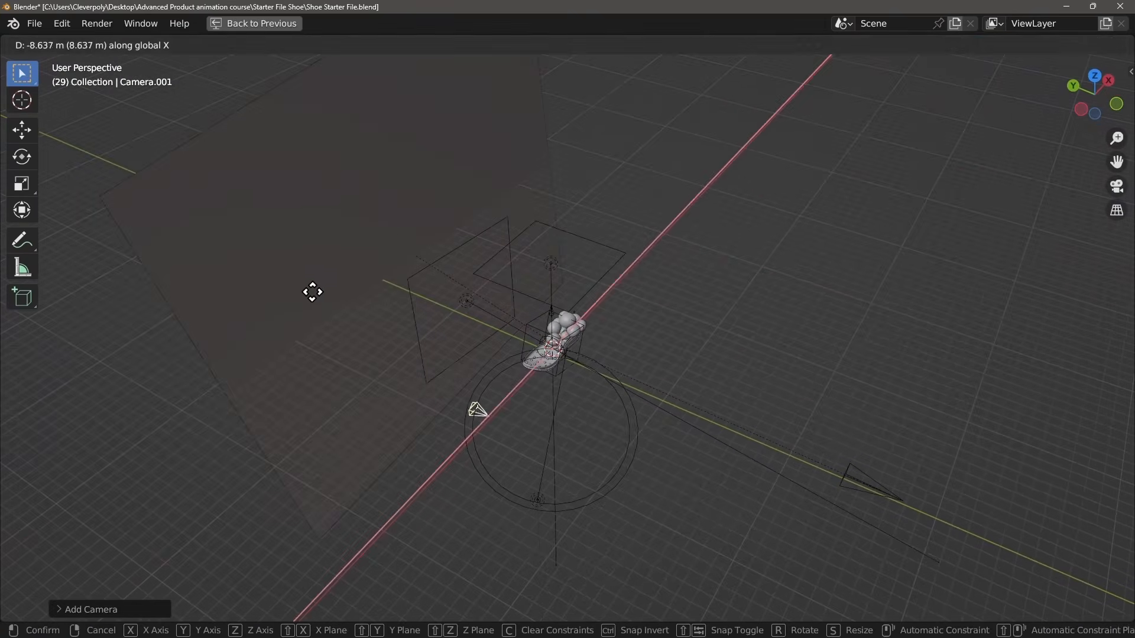
click(299, 286)
text(rz)
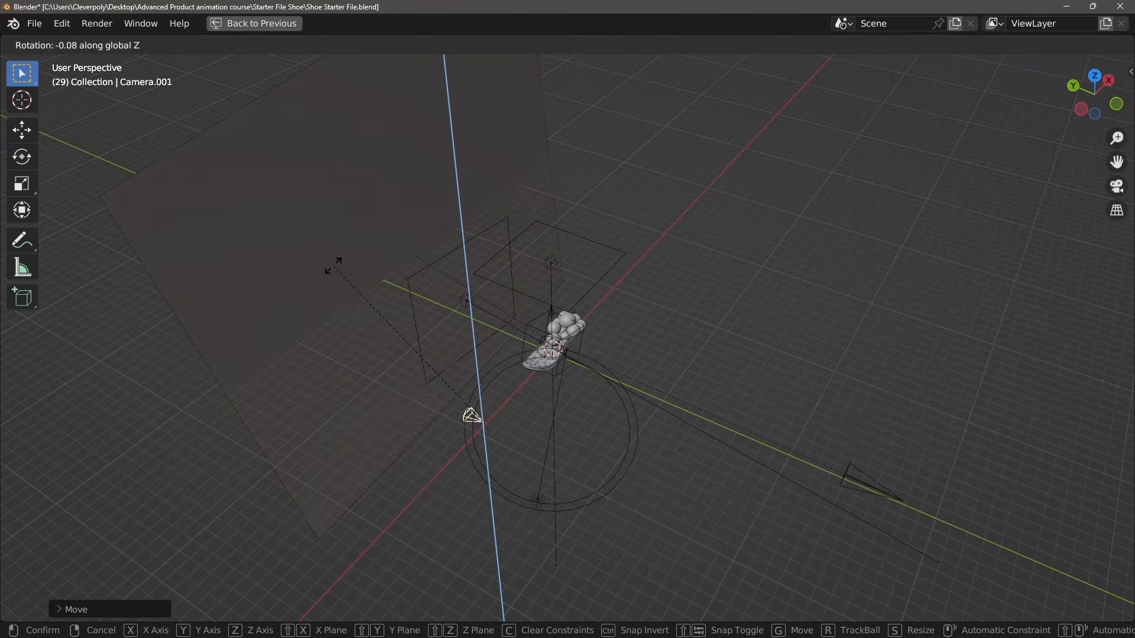
text(90)
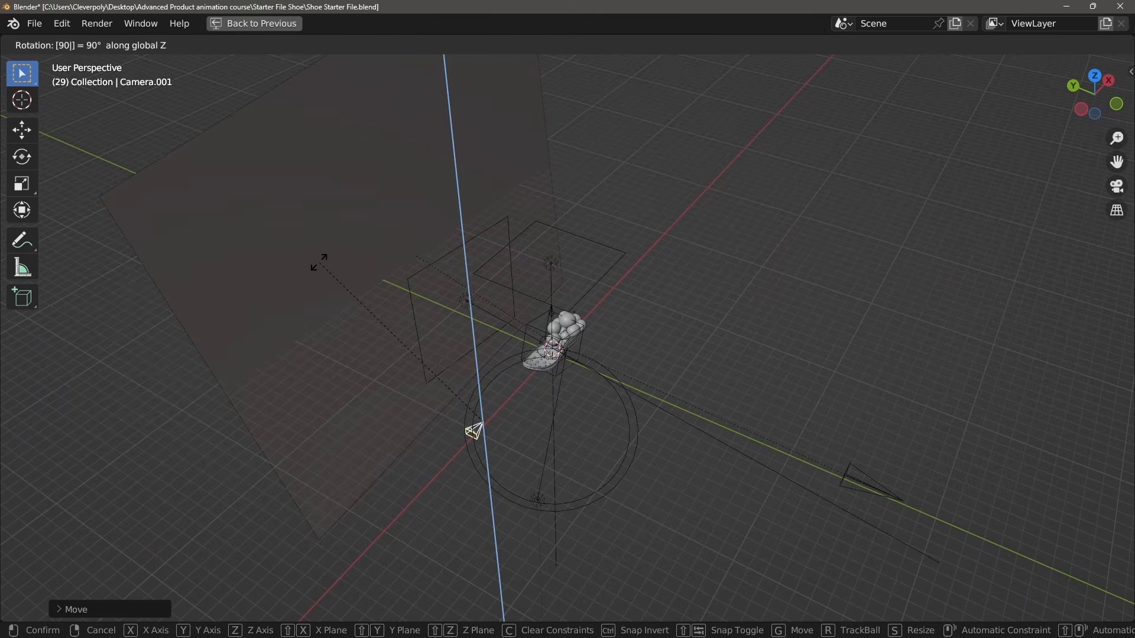
key(Return)
Step: Set the new camera's focal length to 85 mm
key(ctrl+space)
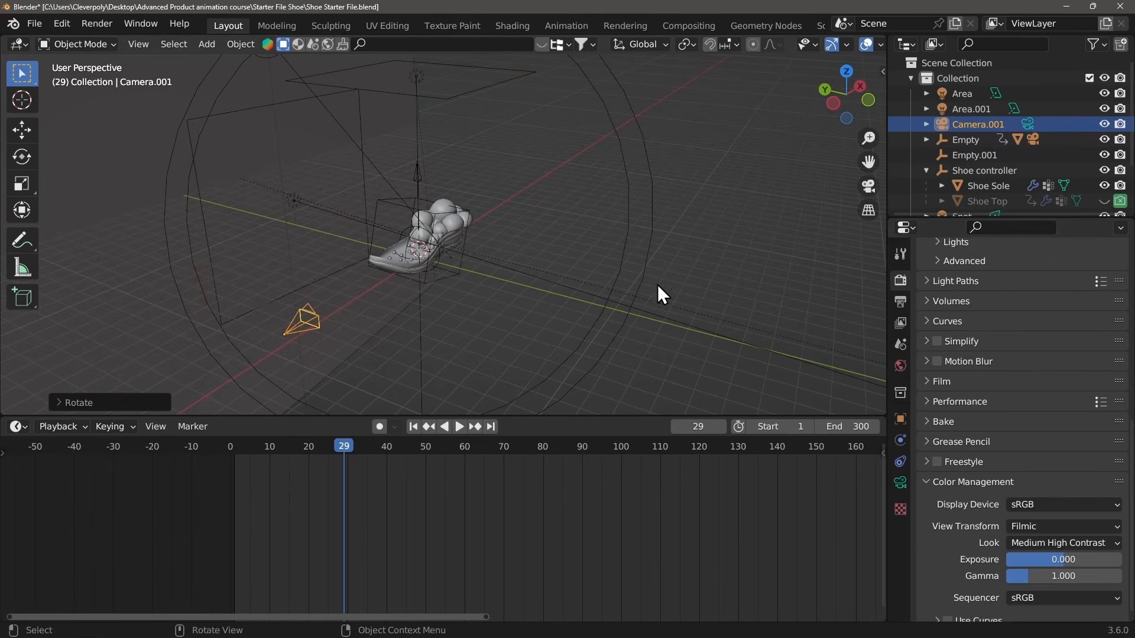
click(901, 483)
scroll(972, 502, up, 3)
drag(1032, 348, 1053, 347)
click(1032, 347)
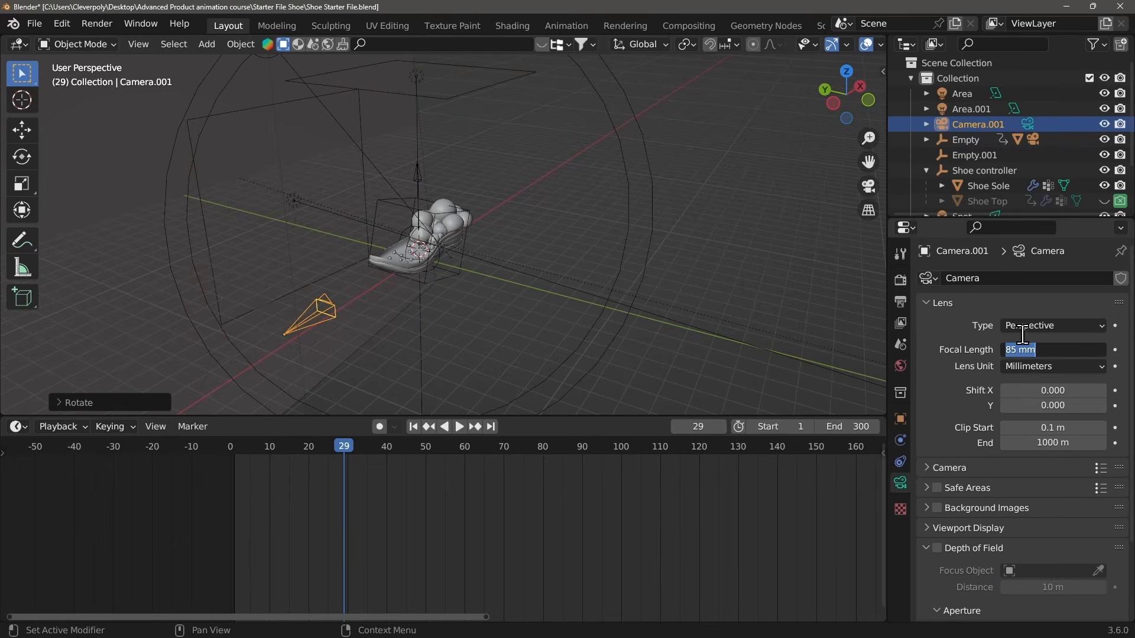
text(85)
key(Return)
Step: Parent the new camera to the sphere-shaped empty around the shoe sole
middle_drag(644, 260, 676, 283)
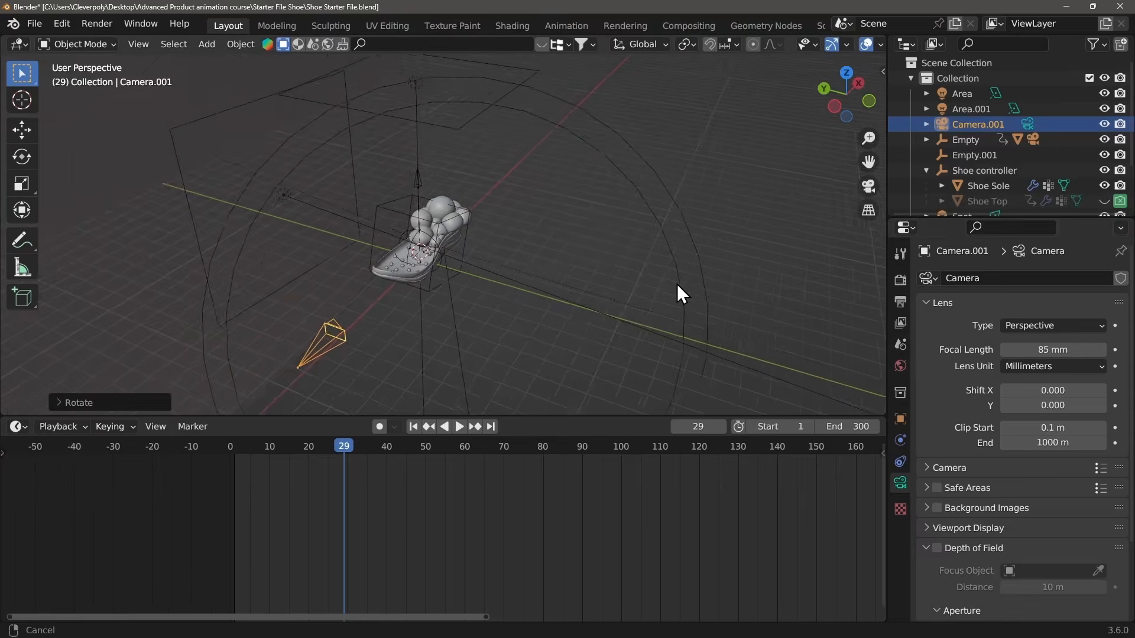
key(ctrl+space)
scroll(568, 249, up, 4)
middle_drag(562, 245, 823, 455)
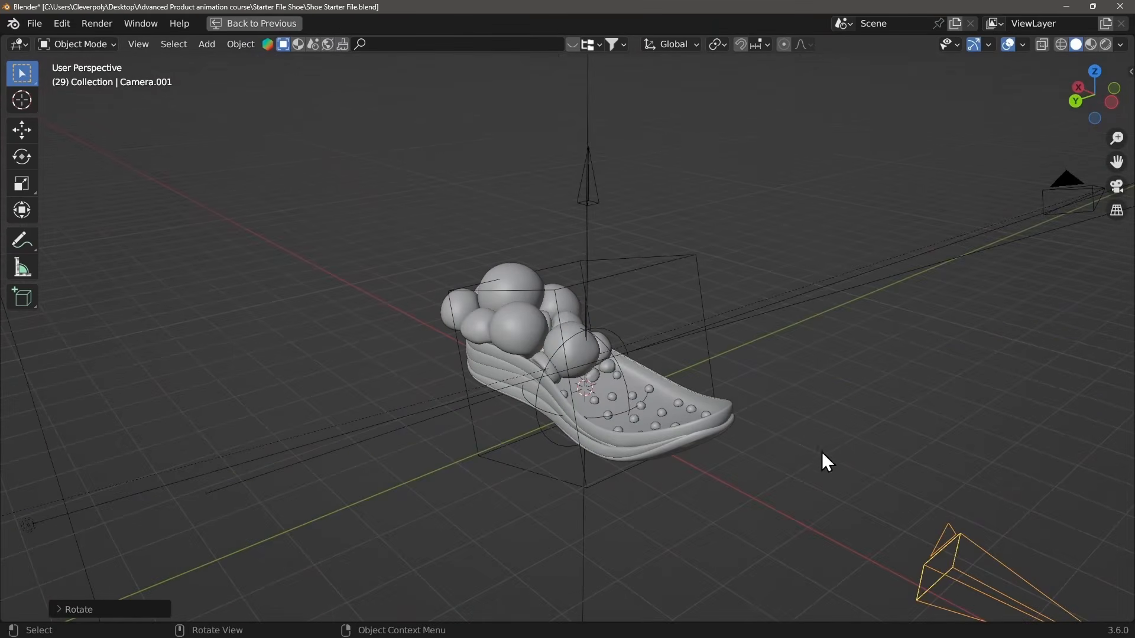
scroll(664, 277, up, 3)
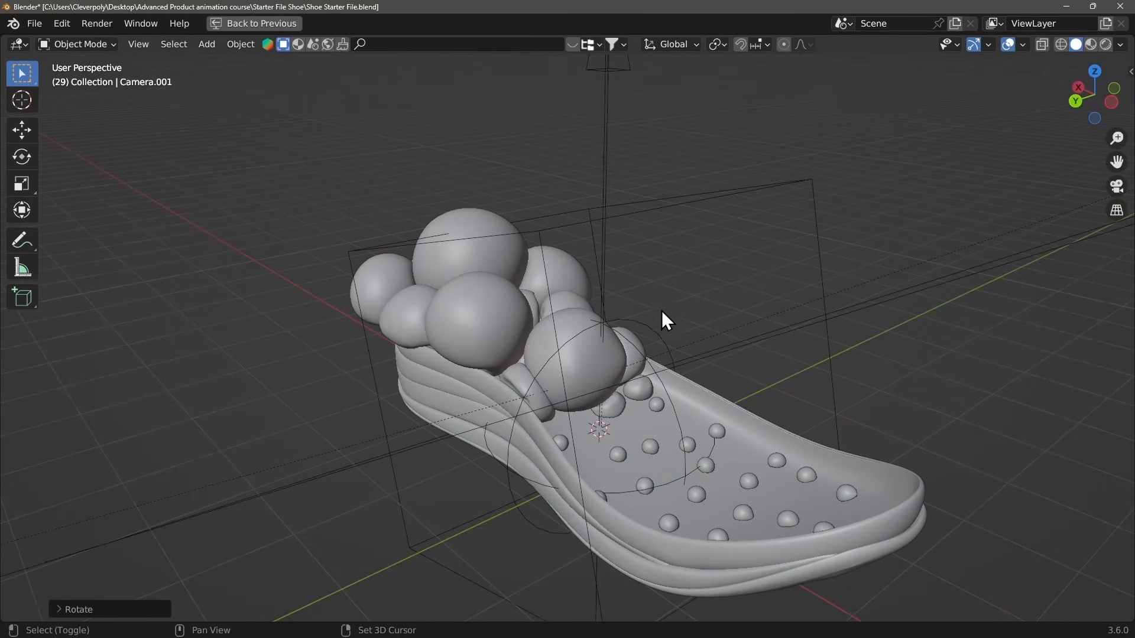
scroll(639, 284, down, 3)
shift+click(619, 329)
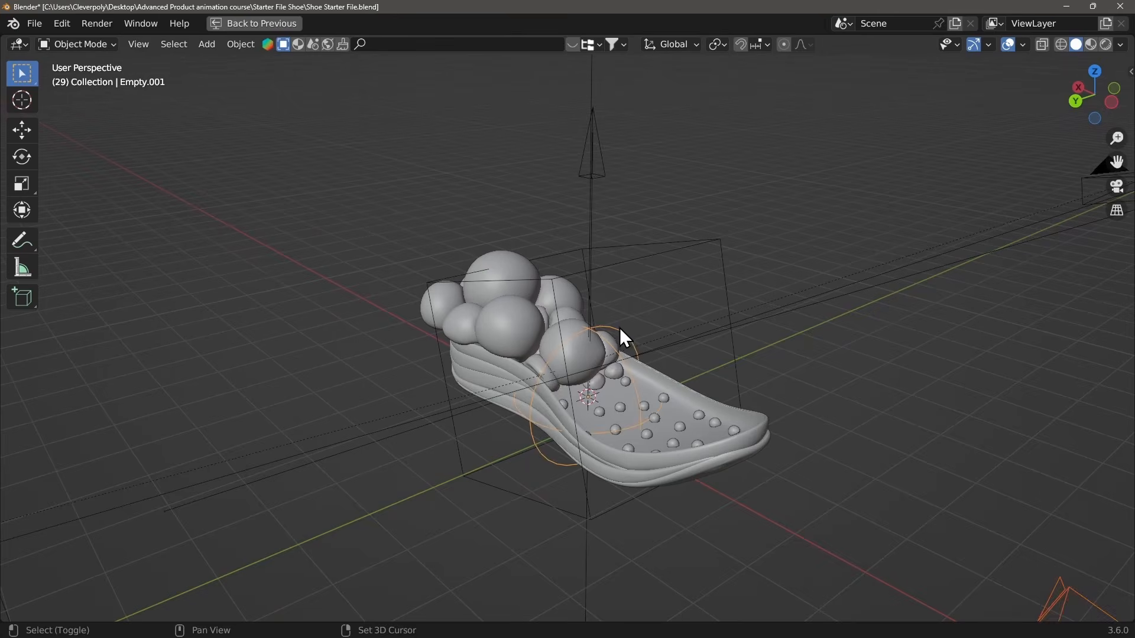
middle_drag(619, 329, 528, 325)
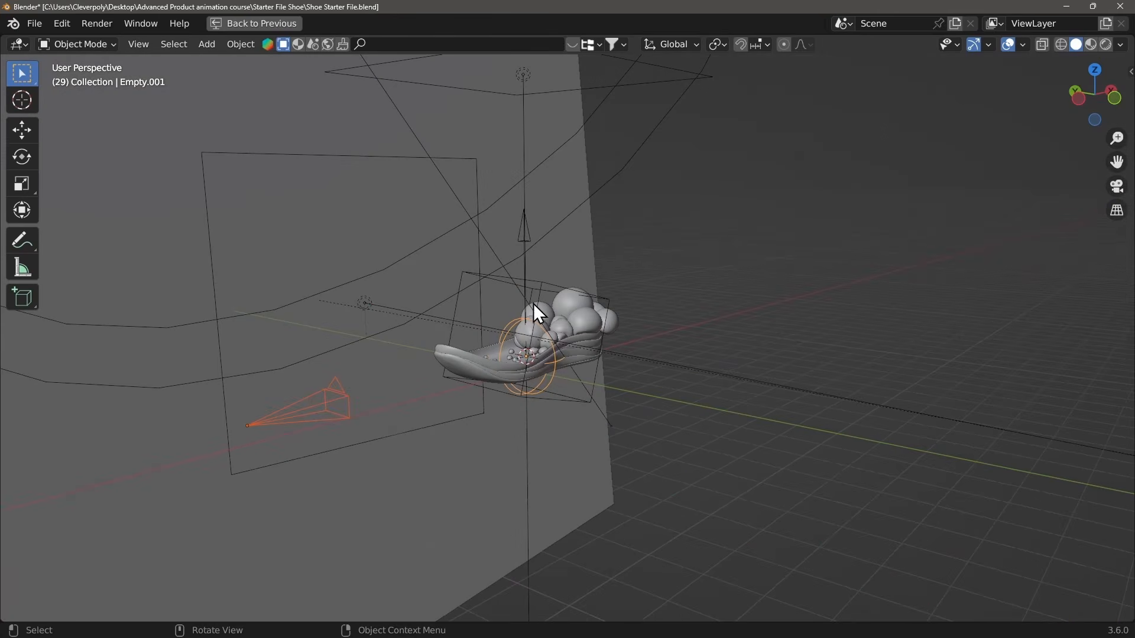
key(ctrl+p)
click(530, 357)
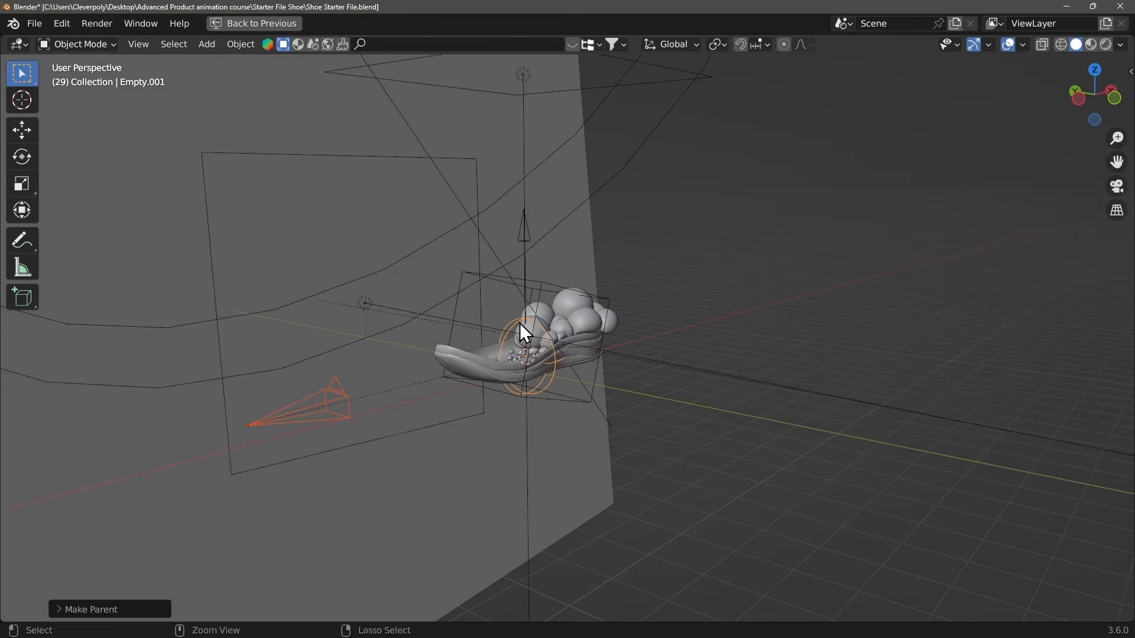
Step: Check the shoe's framing through the active scene camera and restore the normal layout
middle_drag(520, 323, 506, 307)
key(KP_0)
click(488, 279)
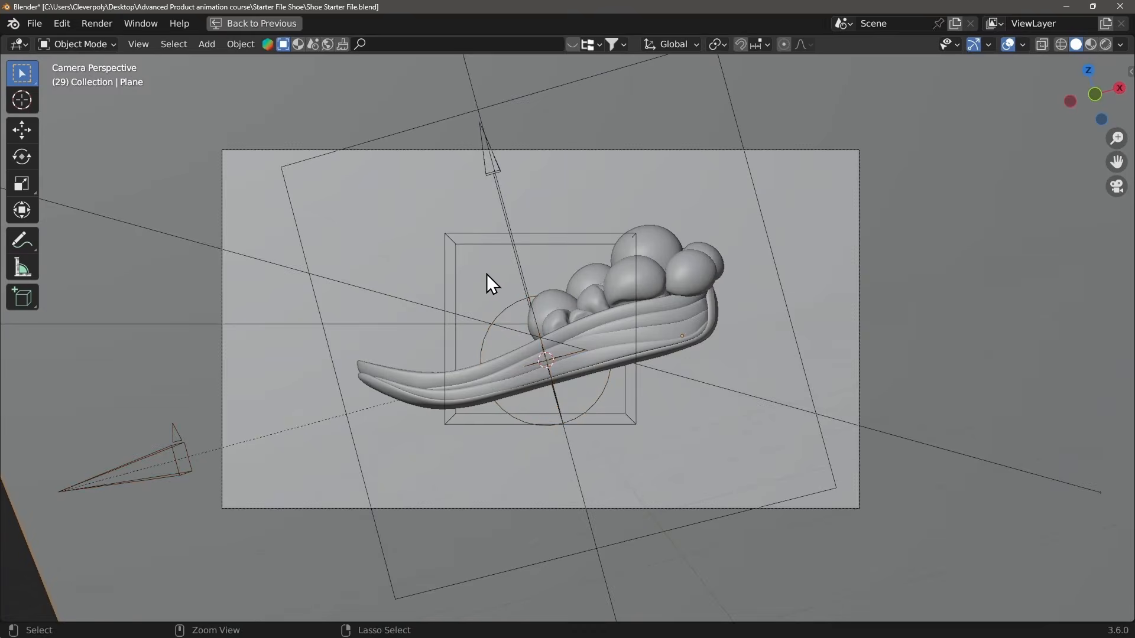
key(ctrl+space)
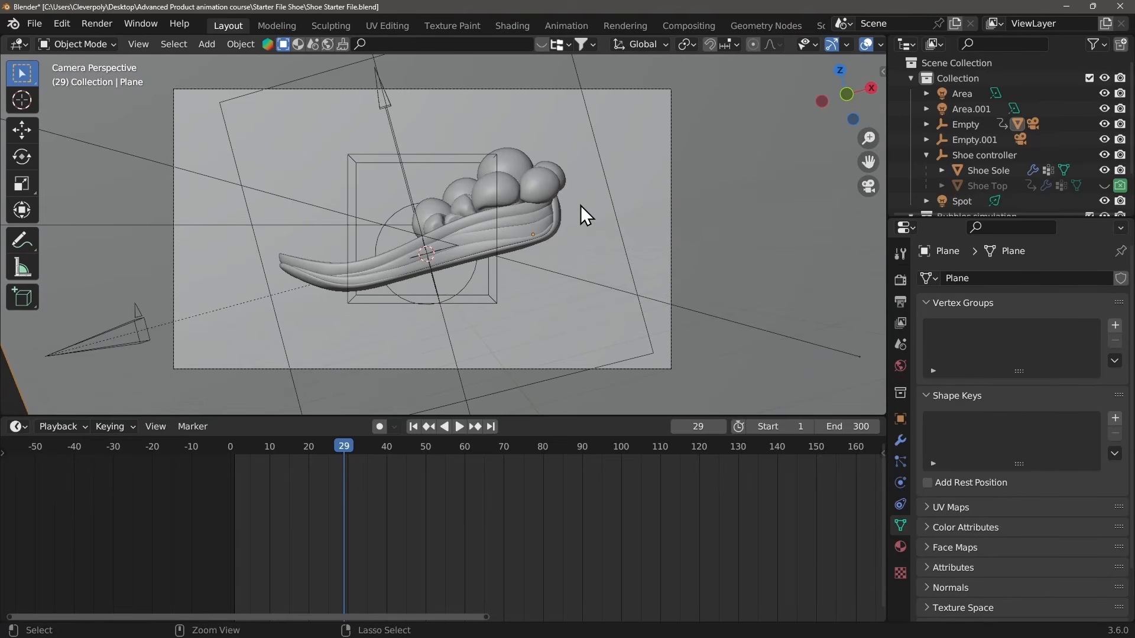
Step: Bind the new toe-facing camera to a timeline marker at frame 1
middle_drag(494, 215, 604, 204)
middle_drag(406, 251, 395, 298)
click(447, 294)
scroll(331, 481, down, 3)
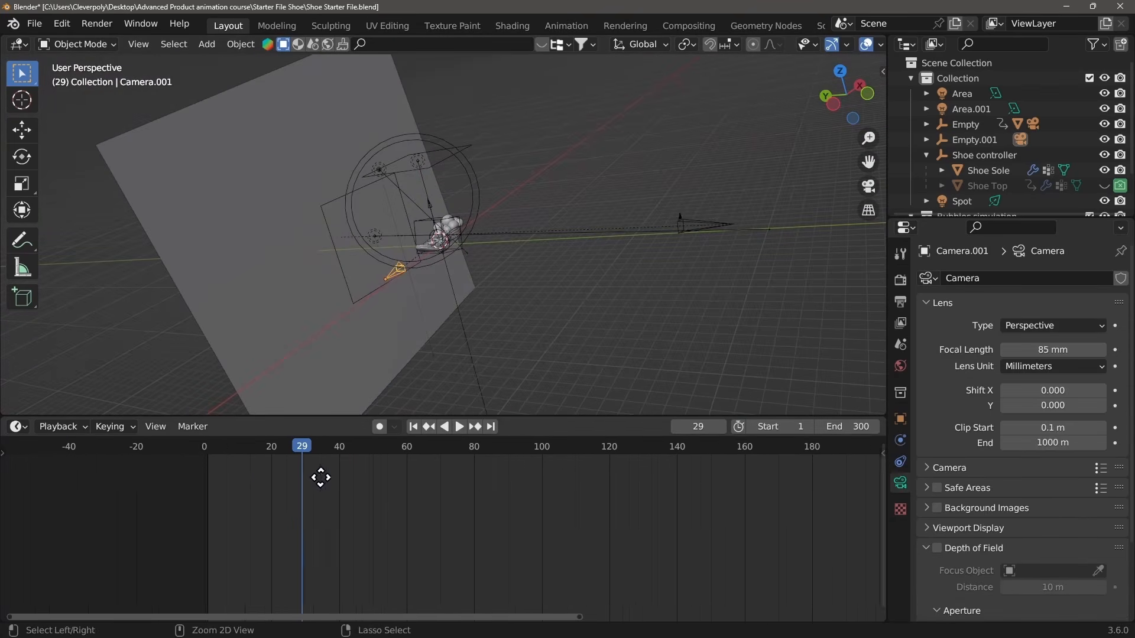
click(264, 448)
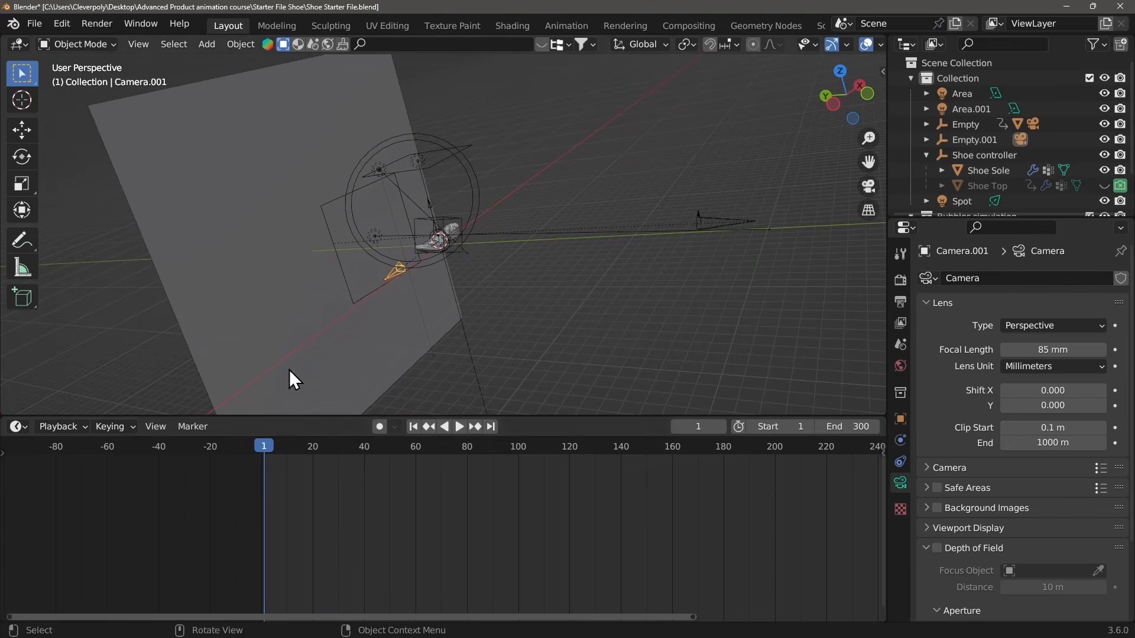
scroll(389, 204, up, 3)
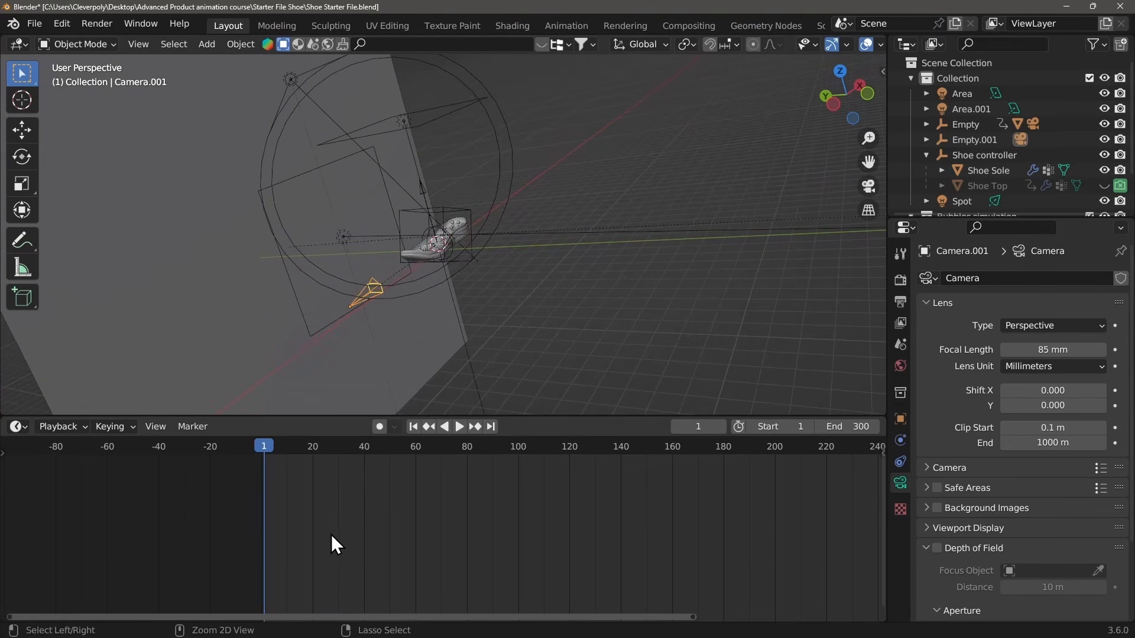
key(ctrl+b)
Step: Play through the animation, then bind the original side camera to a timeline marker at frame 85
mouse_move(359, 238)
middle_down()
mouse_move(409, 292)
mouse_move(391, 293)
mouse_move(384, 265)
middle_up()
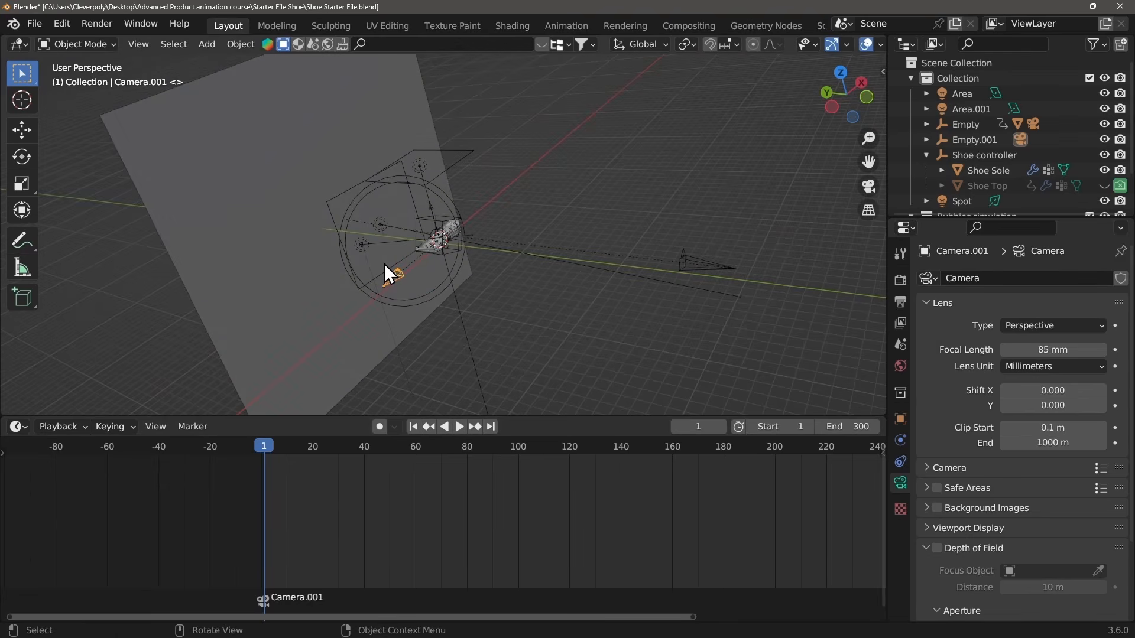
key(space)
click(481, 453)
key(space)
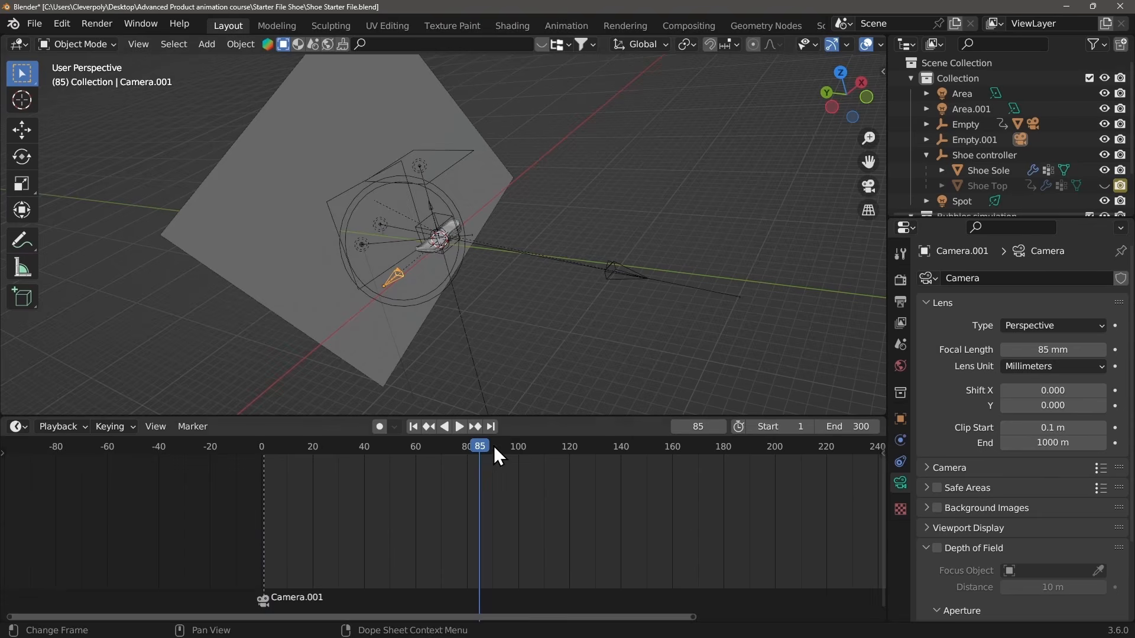
click(616, 271)
middle_drag(623, 273, 566, 294)
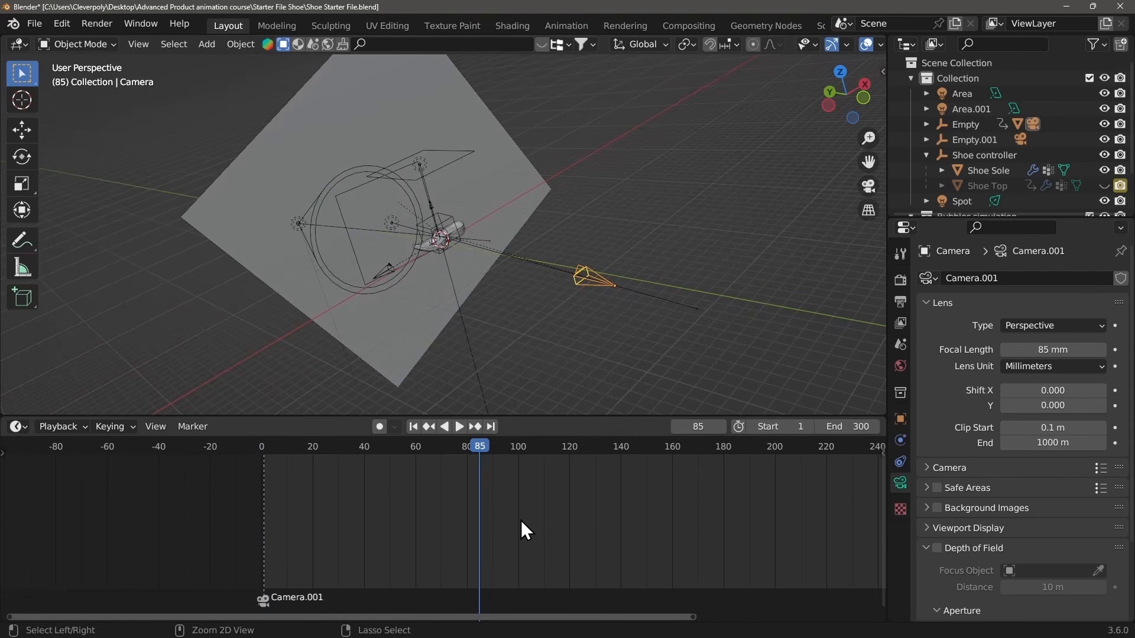
key(ctrl+b)
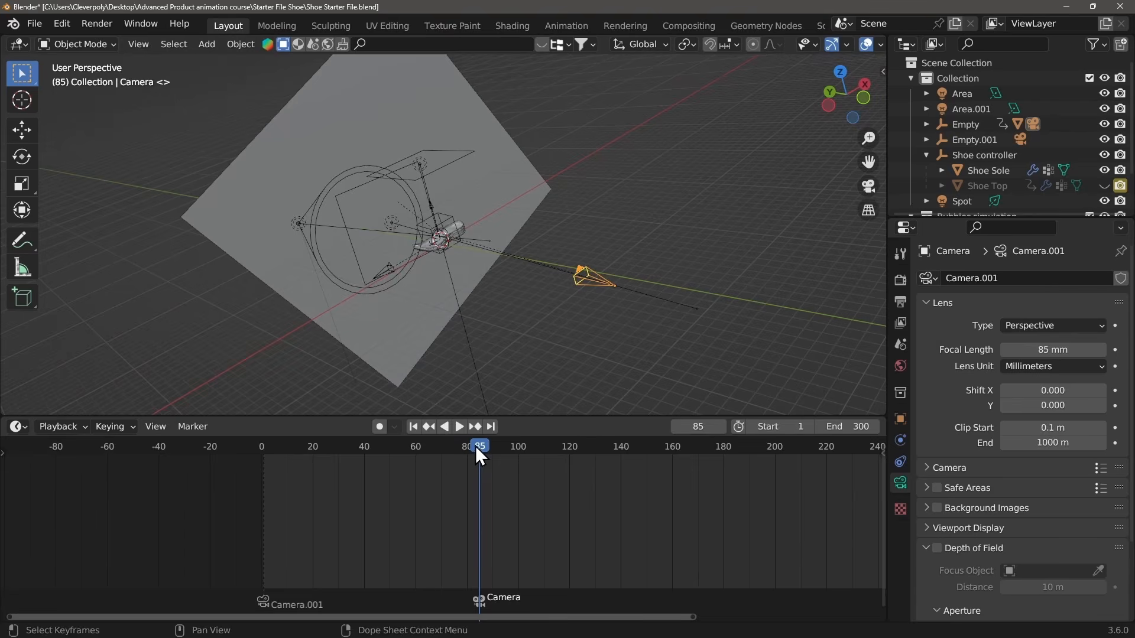
Step: Compare frames 84 and 85 through the active camera to examine the cut between the two cameras
key(KP_0)
key(Left)
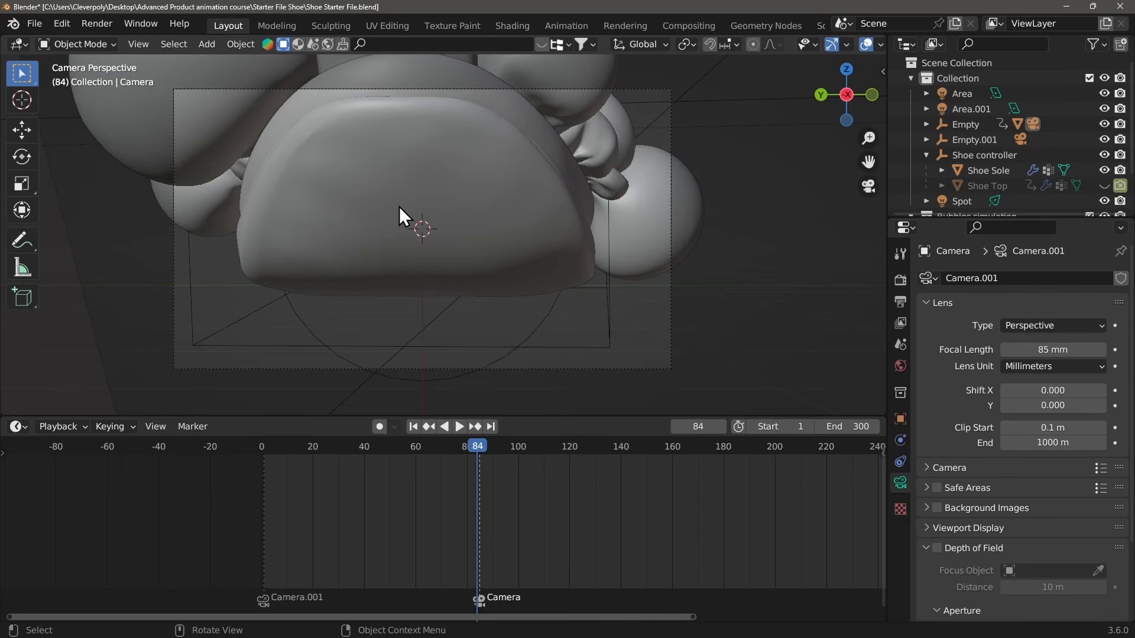
key(Right)
key(Left)
middle_drag(362, 312, 401, 324)
key(Right)
key(KP_0)
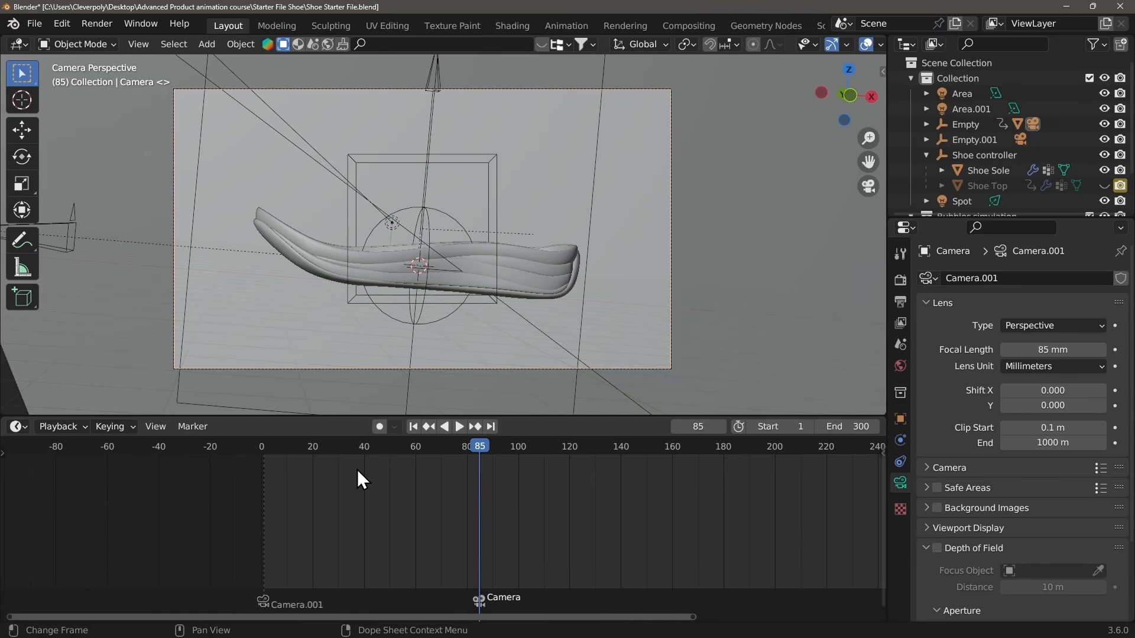
Step: At frame 20, raise the spherical camera empty about 1.1 m along Z and rotate it about 12° around global Y
click(266, 603)
click(314, 466)
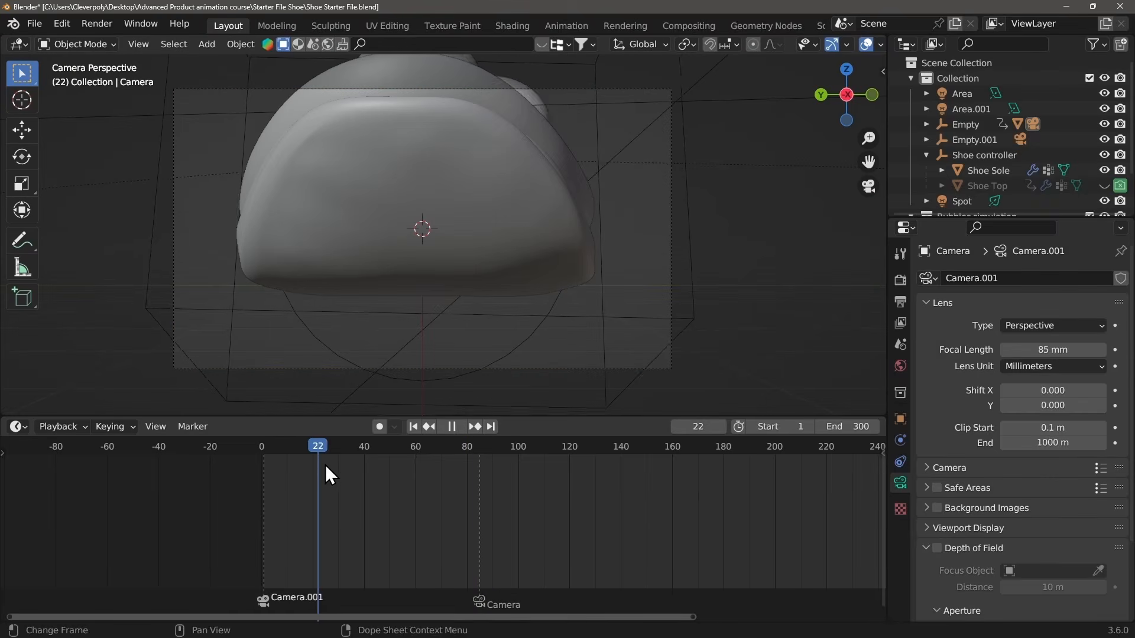
scroll(353, 508, up, 2)
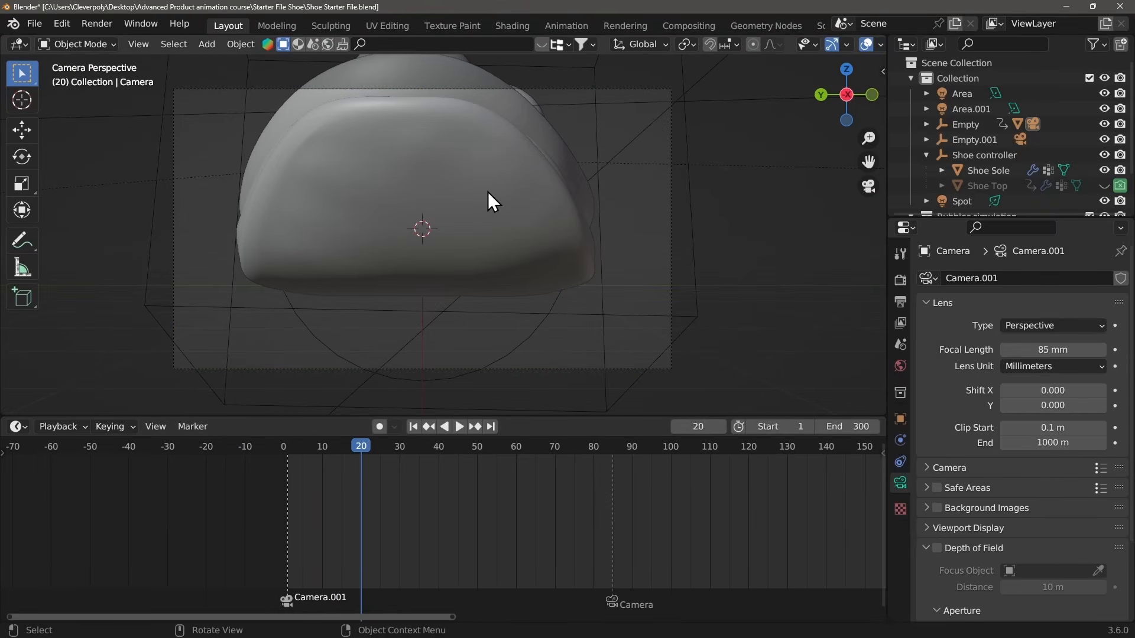
click(362, 217)
key(g)
key(z)
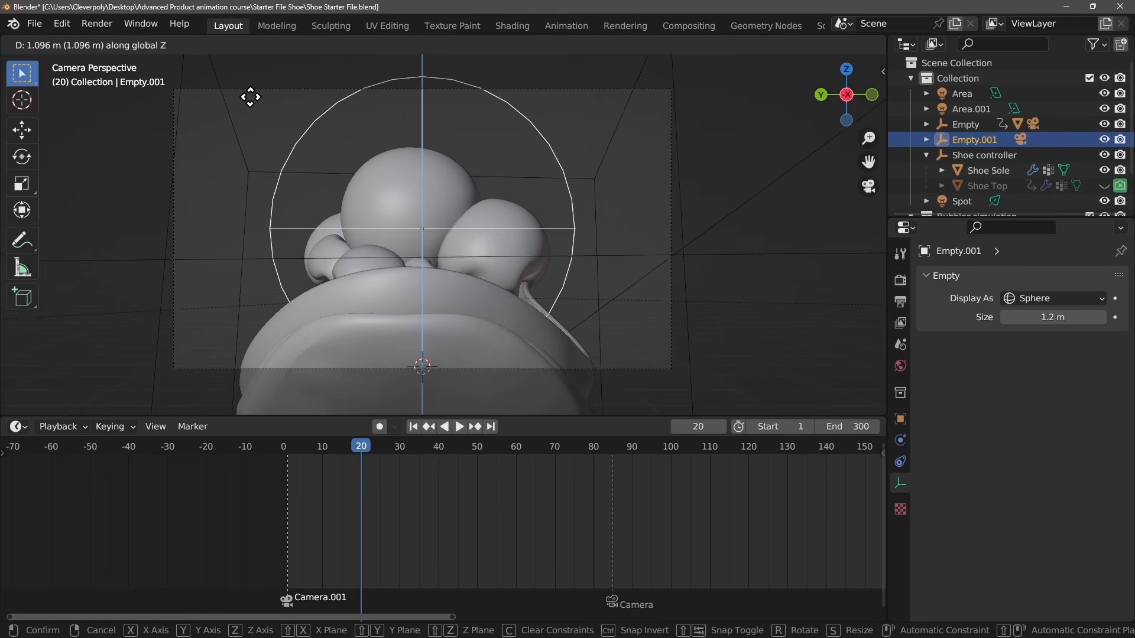
click(250, 96)
key(r)
key(y)
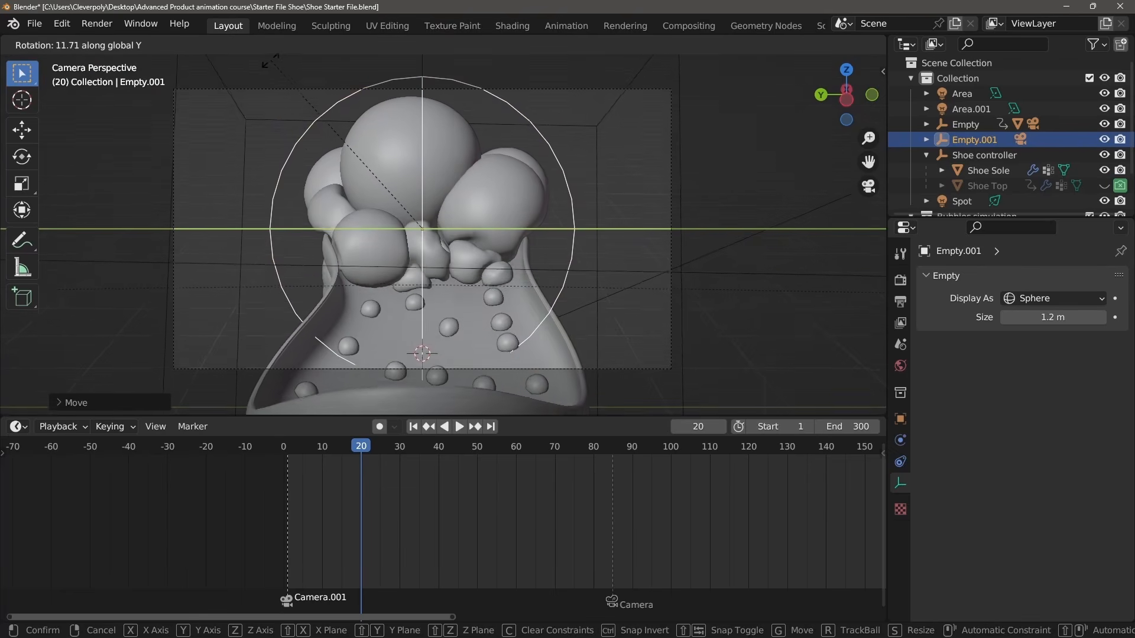
click(278, 89)
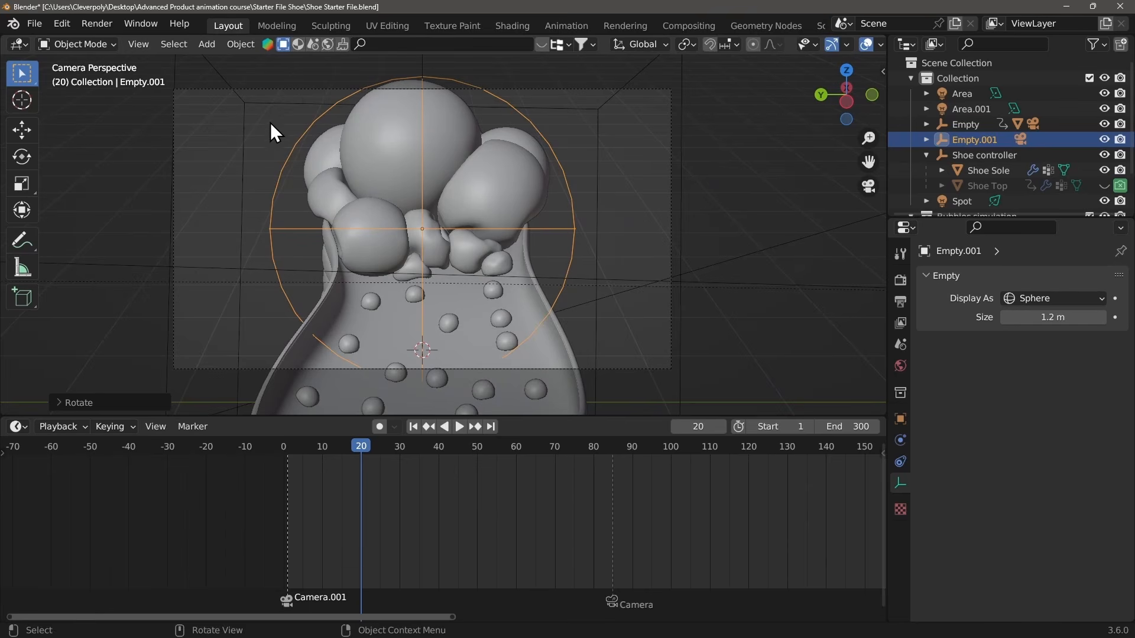
Step: Raise the empty about 0.25 m more and rotate it about 15° around the global Z axis
key(g)
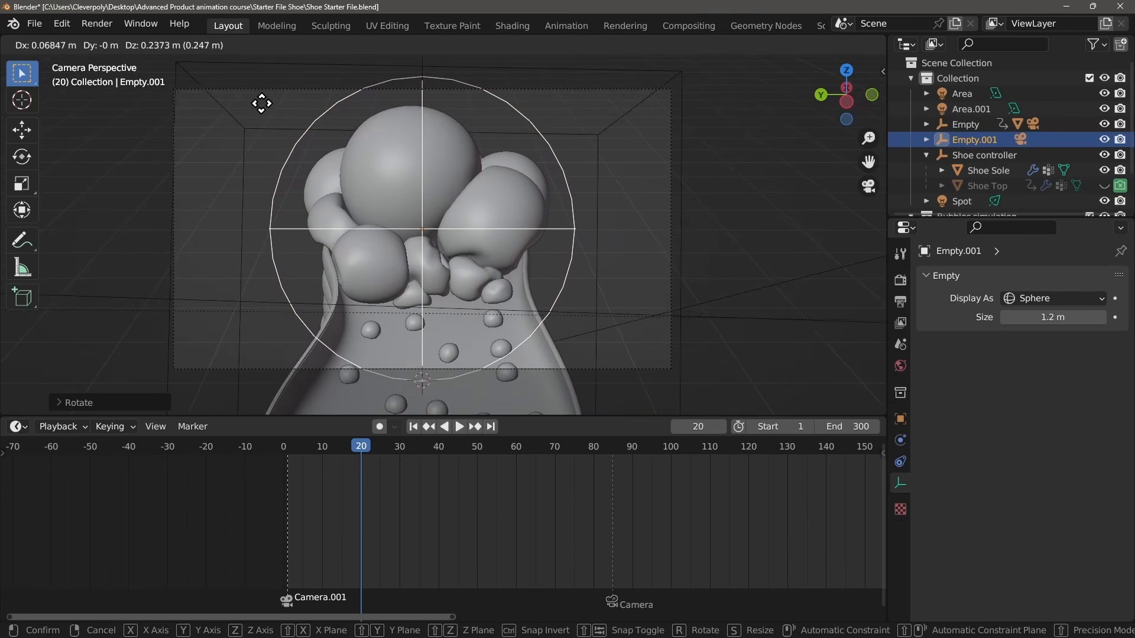
click(242, 101)
key(r)
key(z)
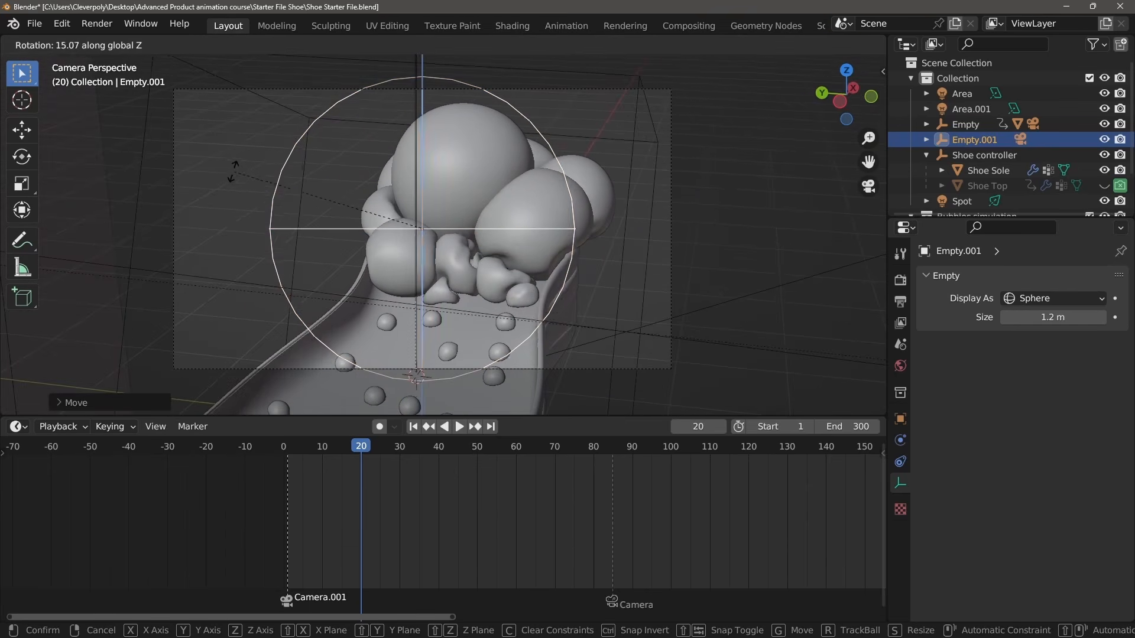
click(252, 175)
key(r)
key(r)
right_click(290, 166)
Step: Move the empty about 0.29 m, mainly along negative Y, and adjust its angle with a free trackball rotation
key(g)
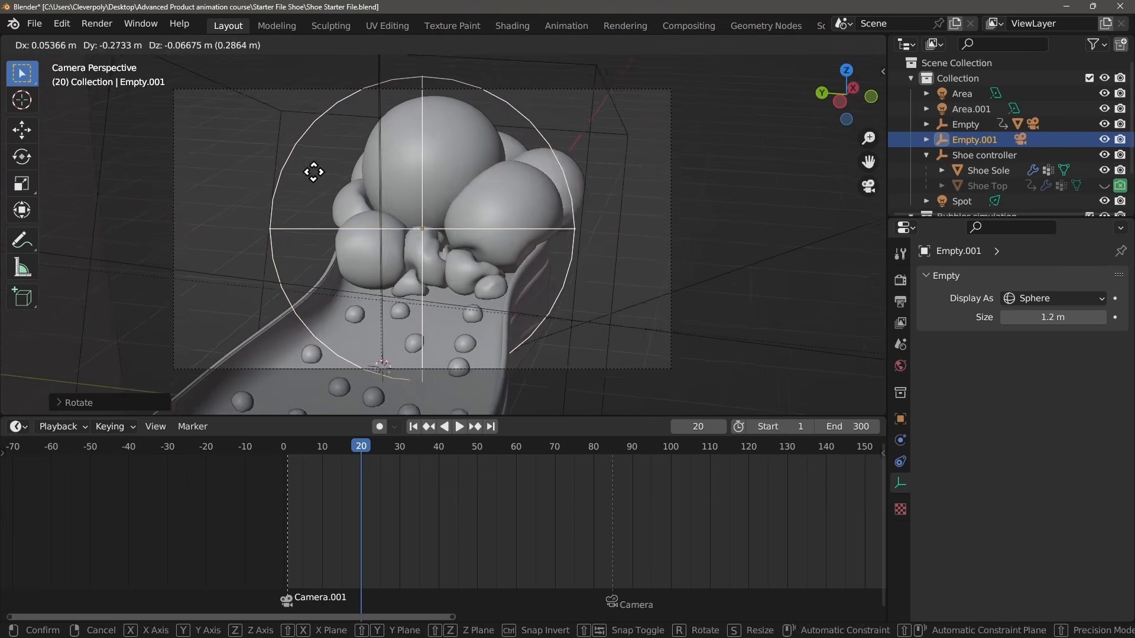
click(312, 172)
key(r)
key(r)
click(310, 175)
Step: Scale up the empty to pull the camera back from the shoe, and reposition it to reframe the shot
key(s)
click(232, 177)
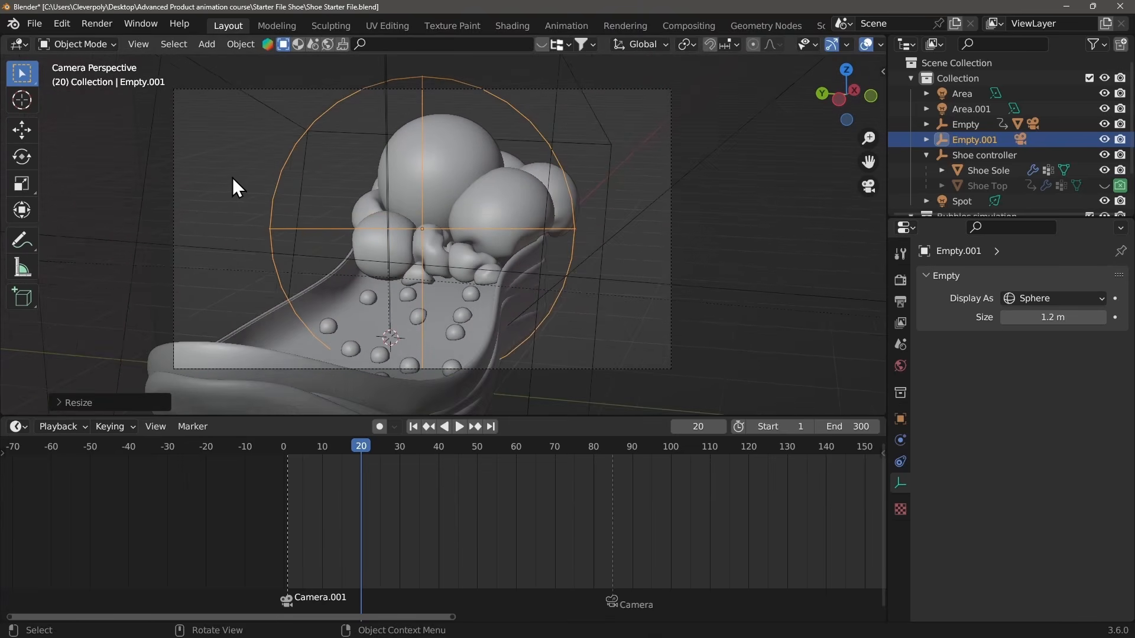
key(g)
click(232, 179)
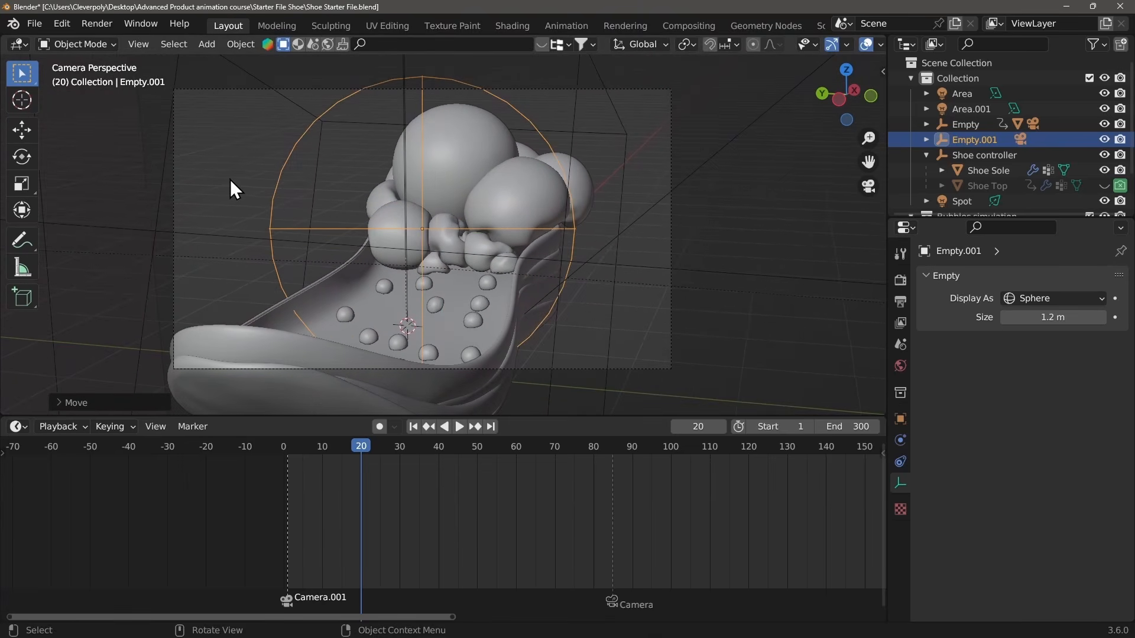
Step: Lower the camera angle with a trackball rotation of the empty and nudge it so the sole's near end stays in frame
key(r)
key(r)
click(224, 184)
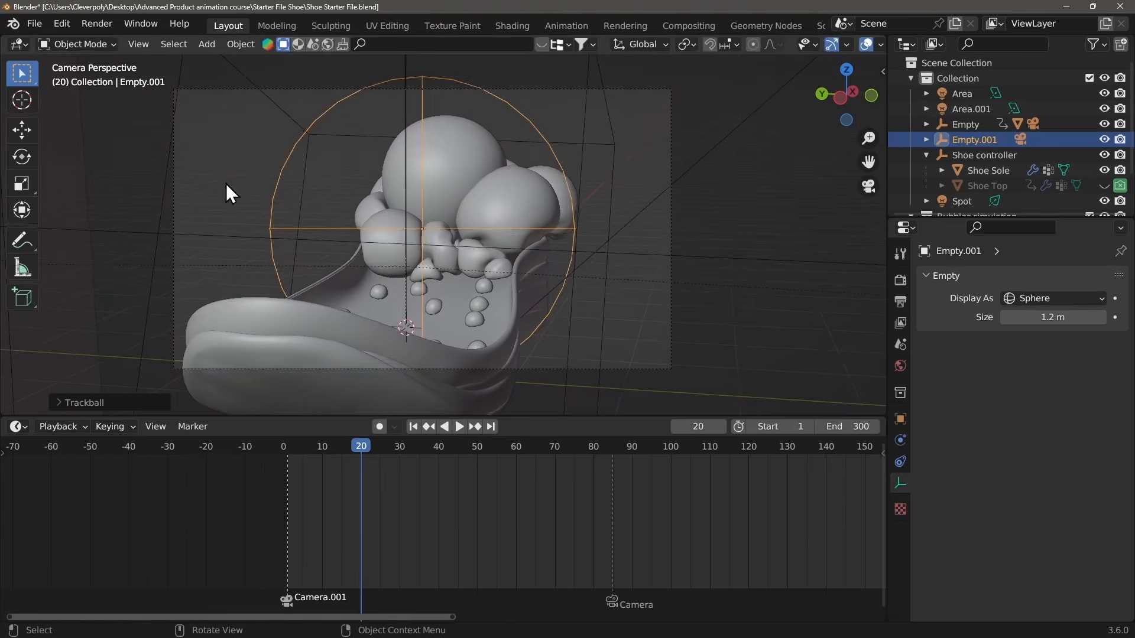
key(g)
click(227, 185)
key(g)
click(225, 185)
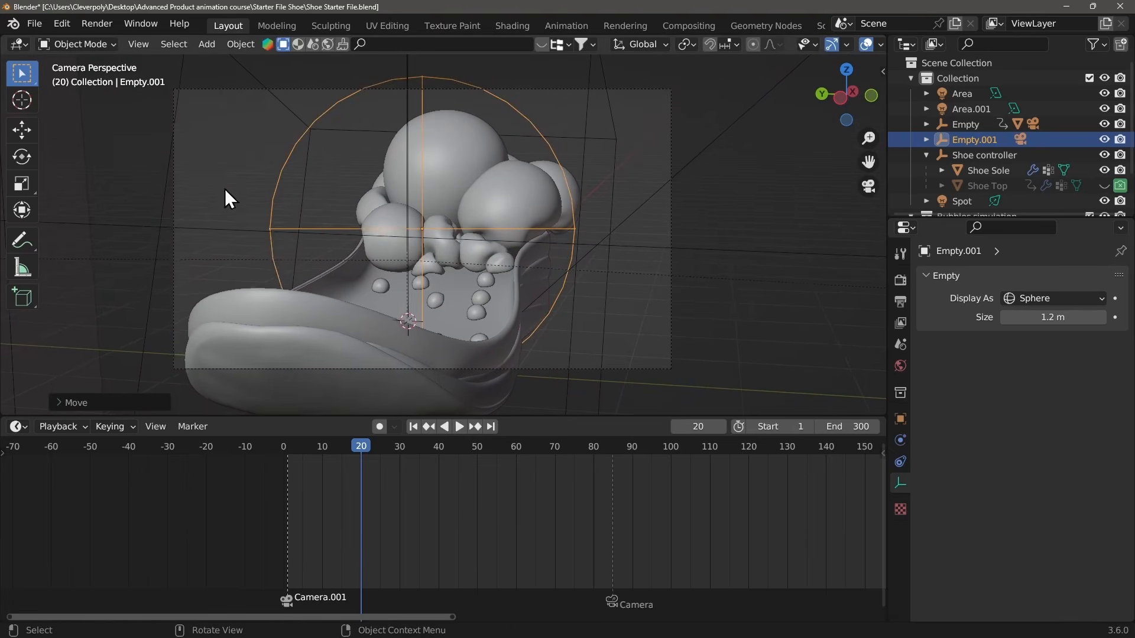
Step: Insert a Location, Rotation & Scale keyframe on the empty and move that keyframe from frame 20 to frame 1
key(i)
click(303, 314)
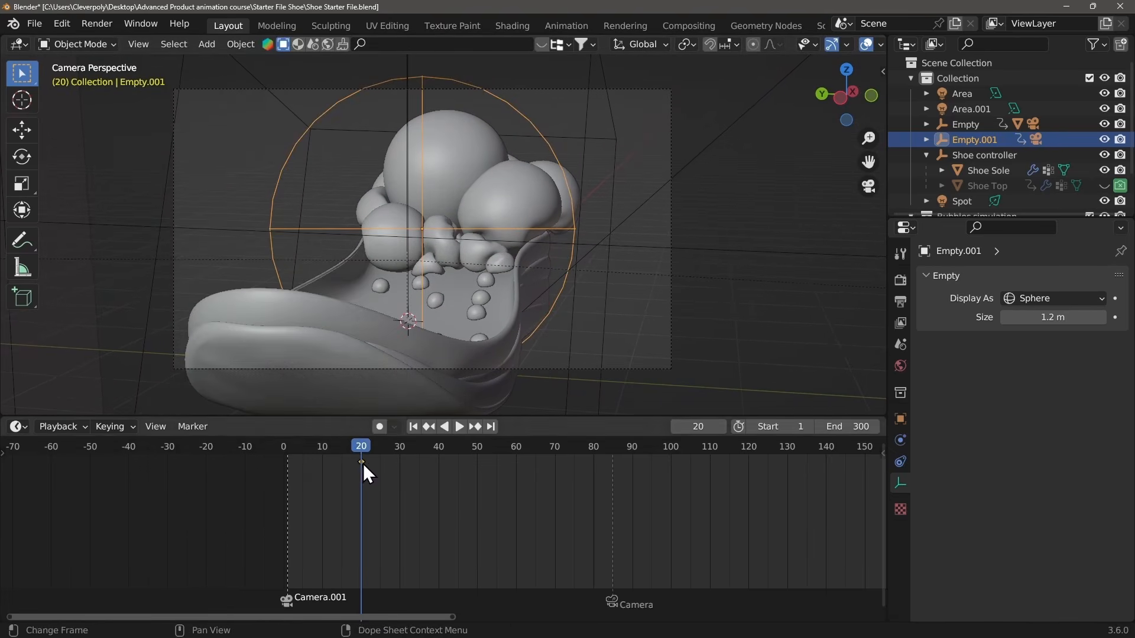
drag(362, 462, 276, 468)
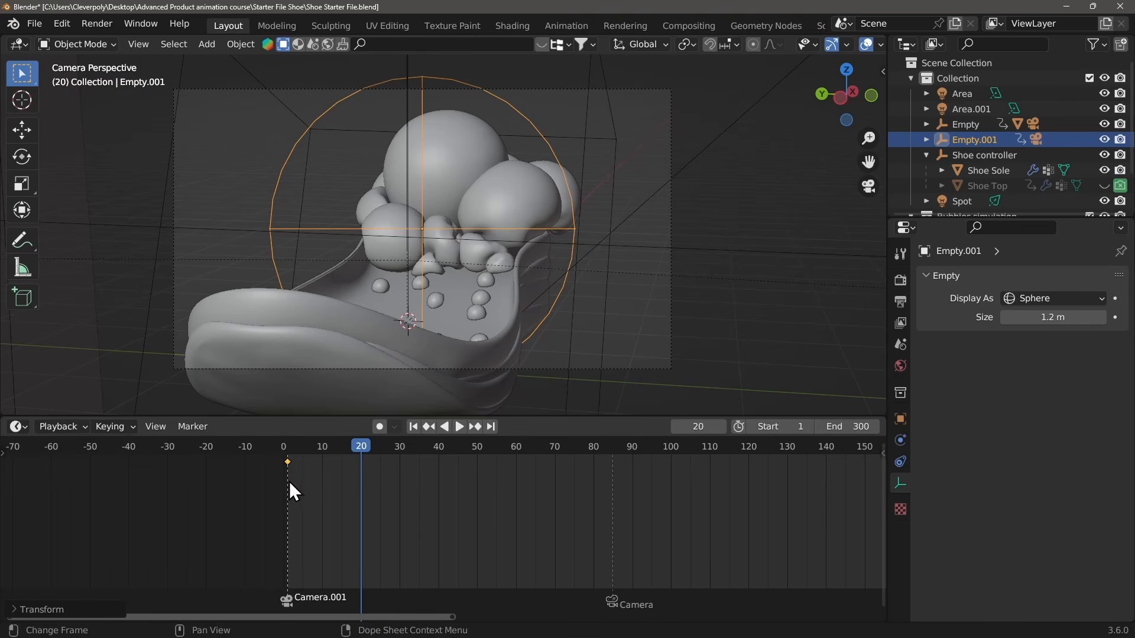
Step: At frame 84, rotate the empty about 9° around the global X axis to tilt the camera
click(611, 451)
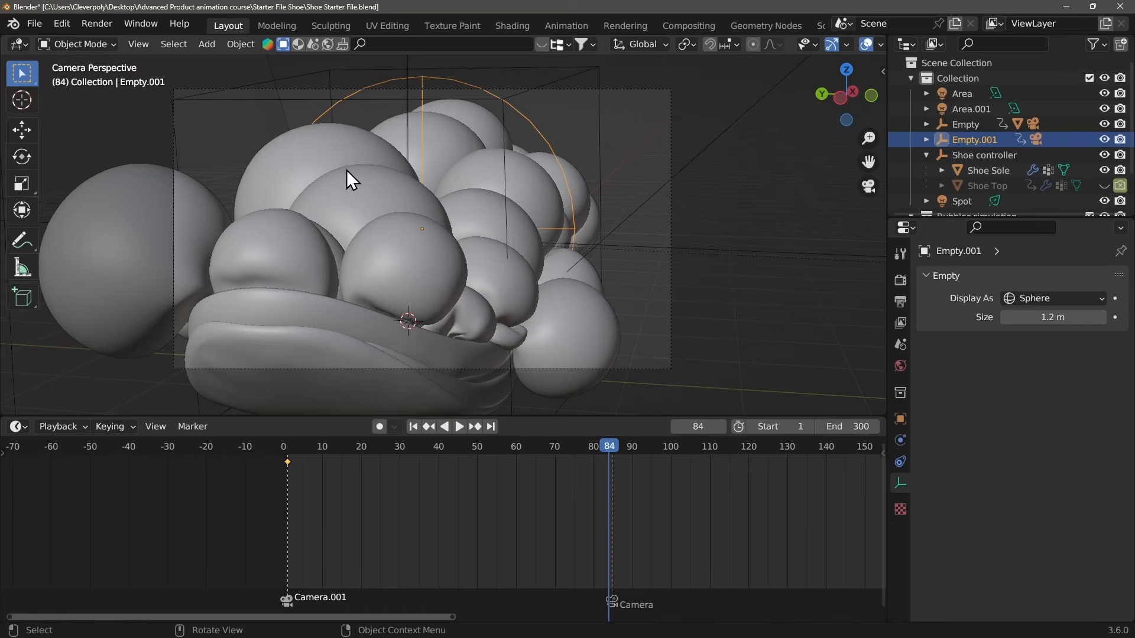
key(r)
key(x)
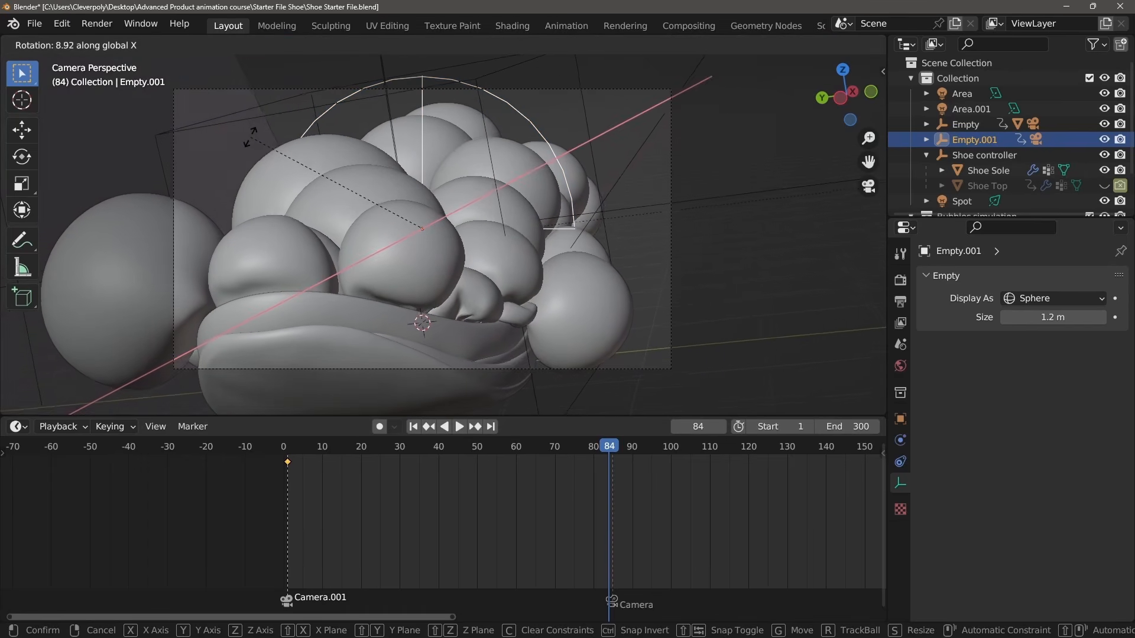
click(249, 137)
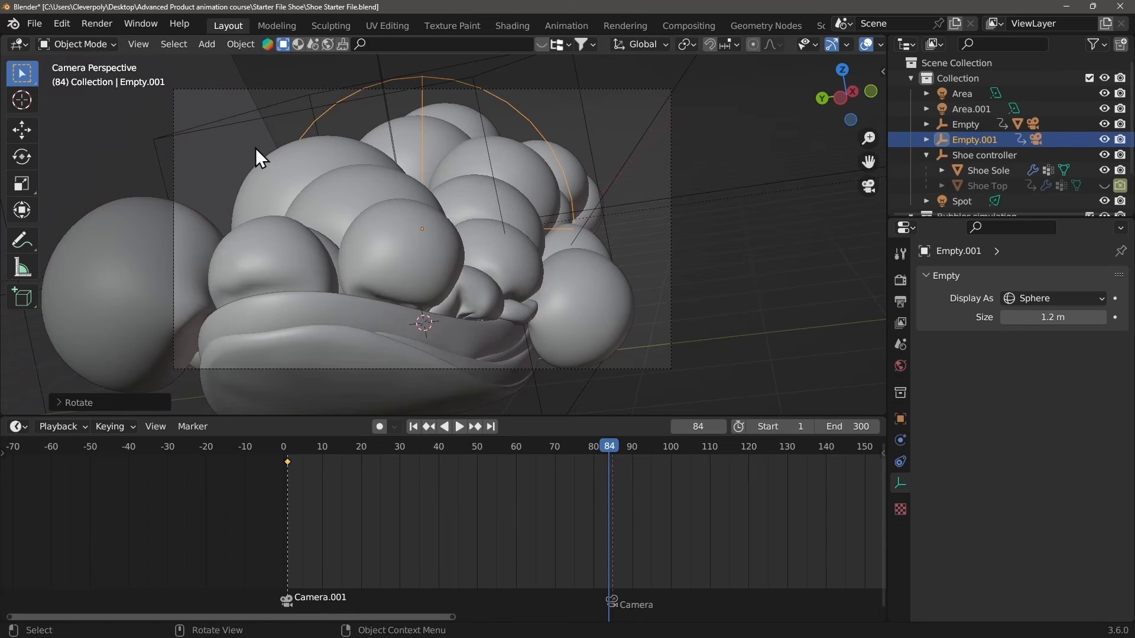
key(r)
key(r)
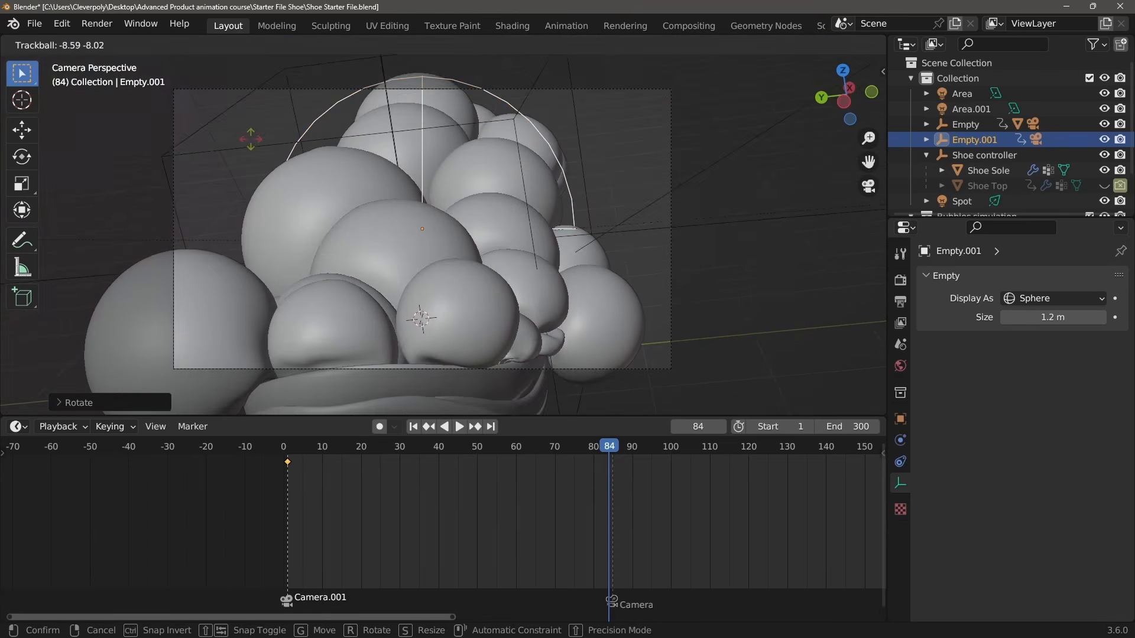
right_click(252, 138)
Step: Fine-tune the empty's trackball rotation and position, and insert a Location, Rotation & Scale keyframe at frame 84
key(r)
key(r)
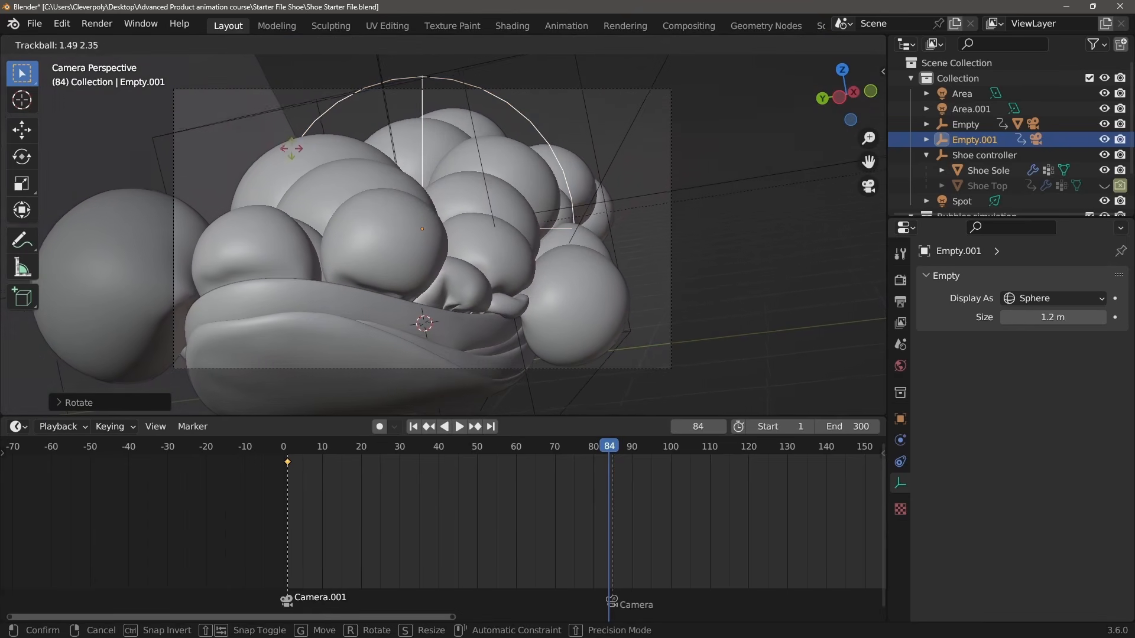
click(274, 151)
key(g)
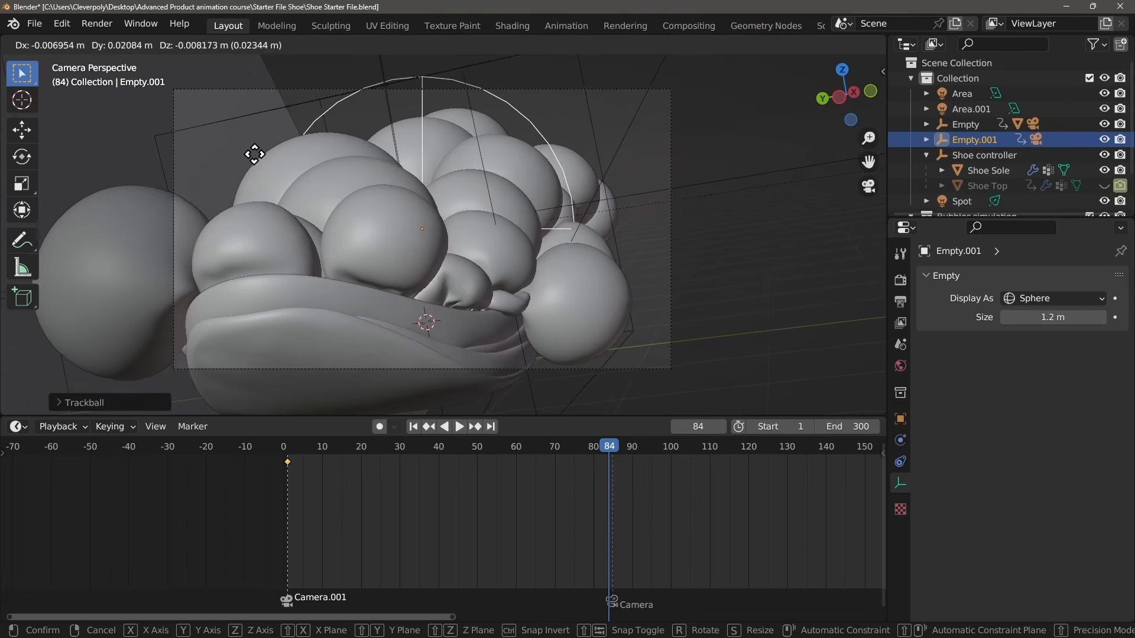
click(235, 152)
key(i)
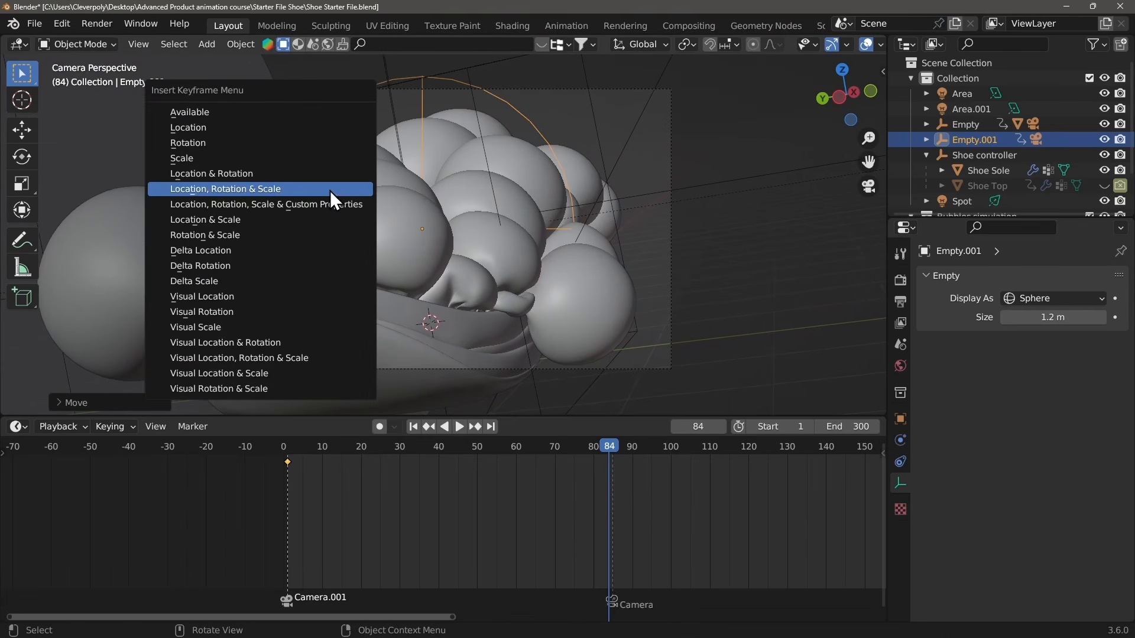
click(271, 186)
Step: At frame 1, rotate the empty around global Y for a higher view and scale it down to bring the camera closer
click(287, 454)
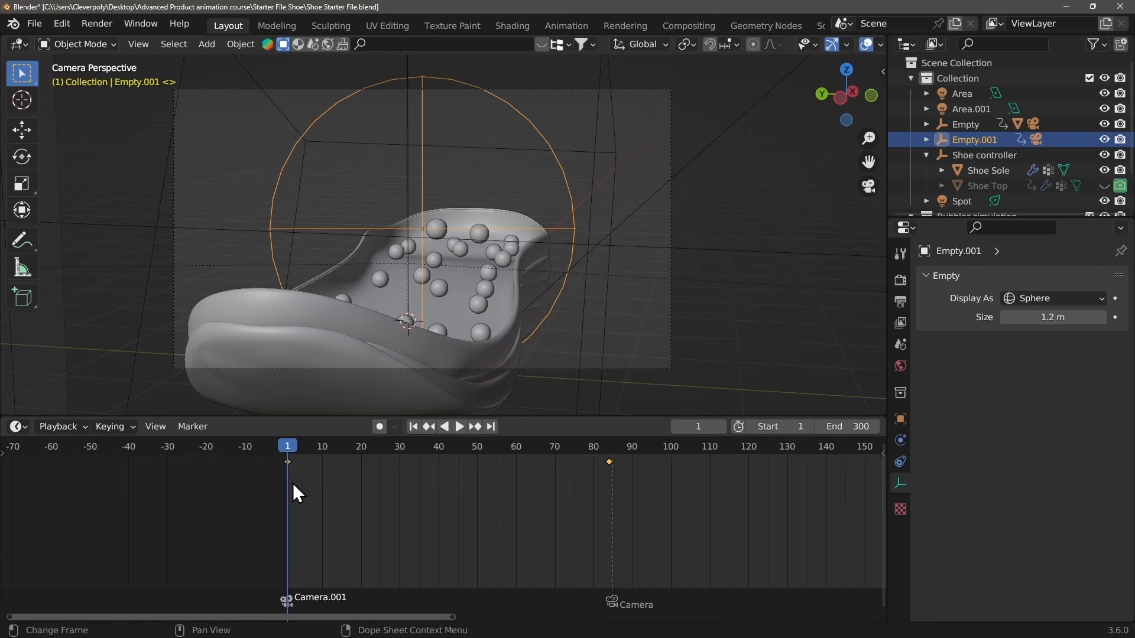
key(r)
key(y)
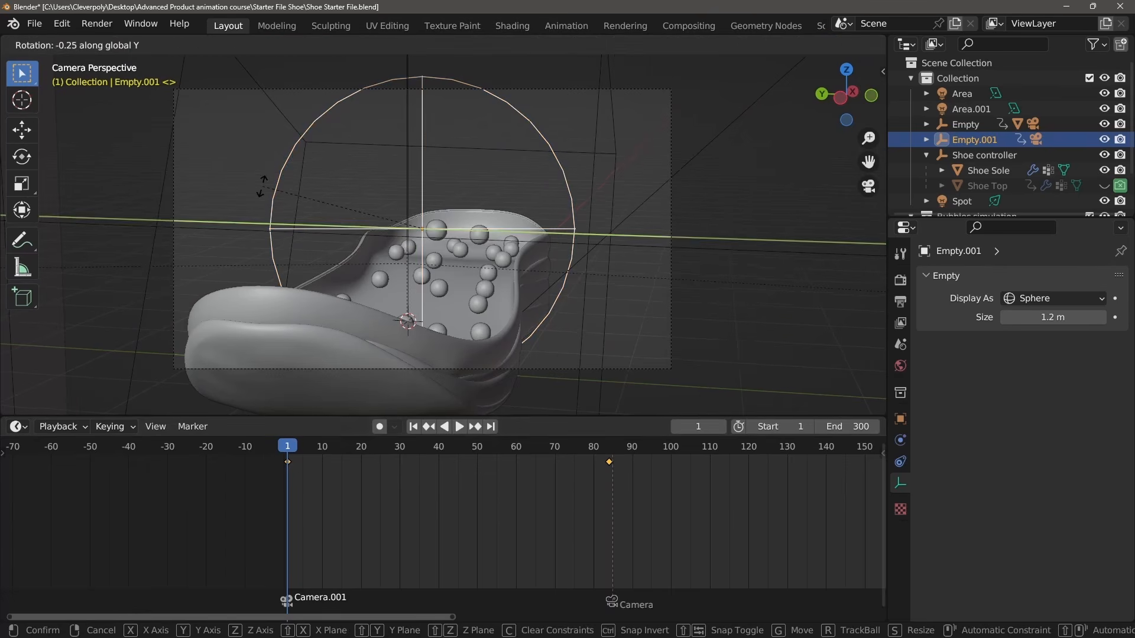
click(274, 167)
key(s)
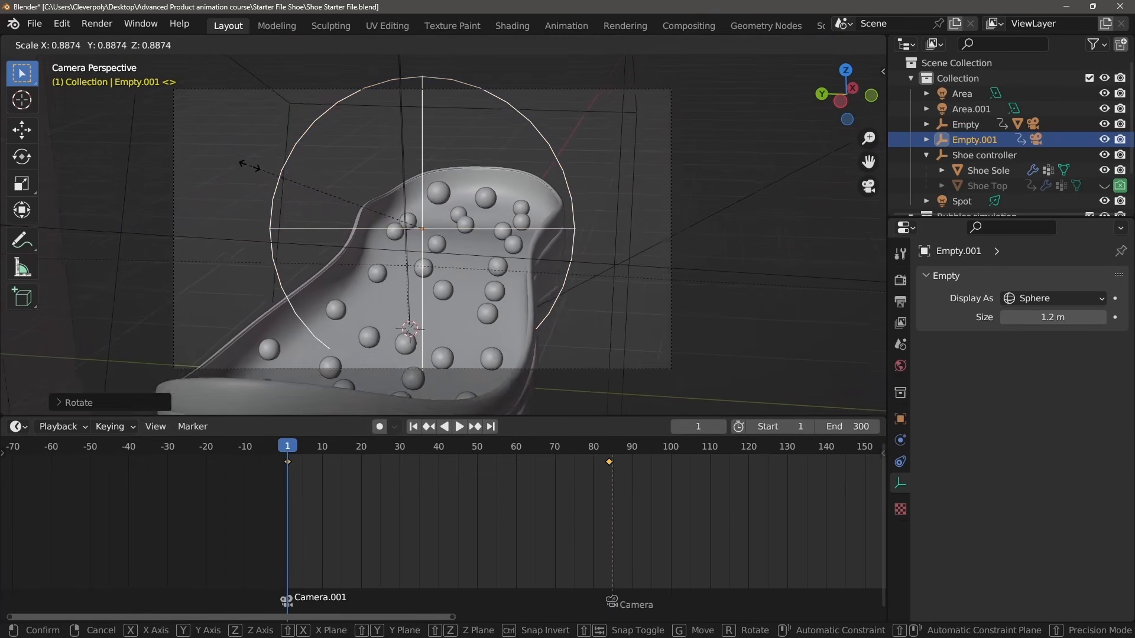
click(265, 167)
Step: Rotate the empty around global Z and insert a Location, Rotation & Scale keyframe at frame 1
key(r)
key(z)
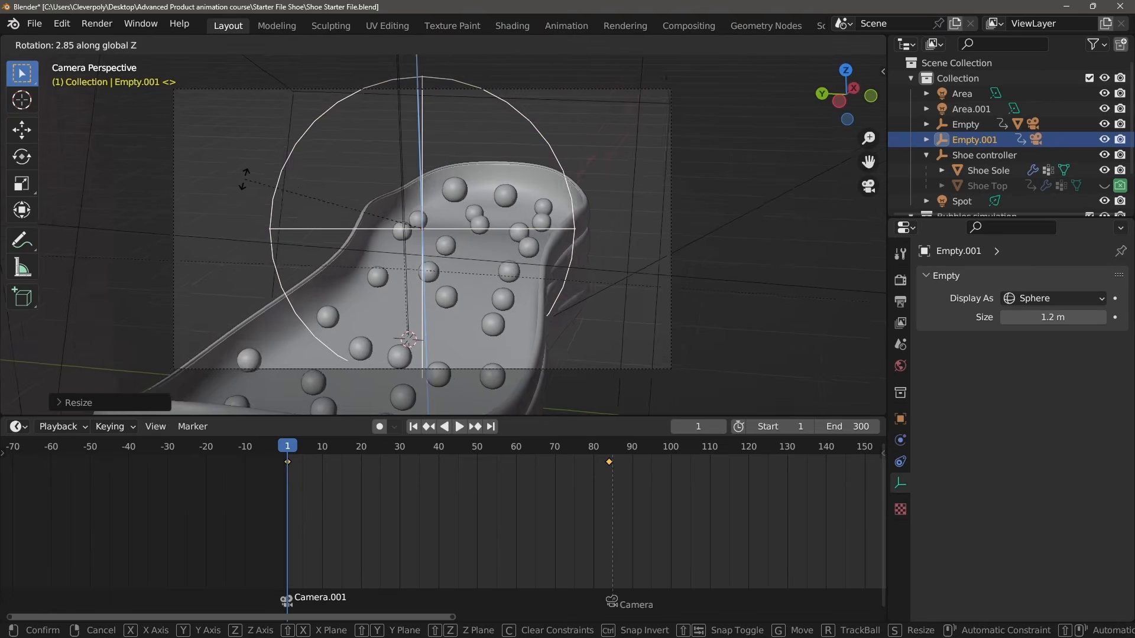
click(251, 157)
key(i)
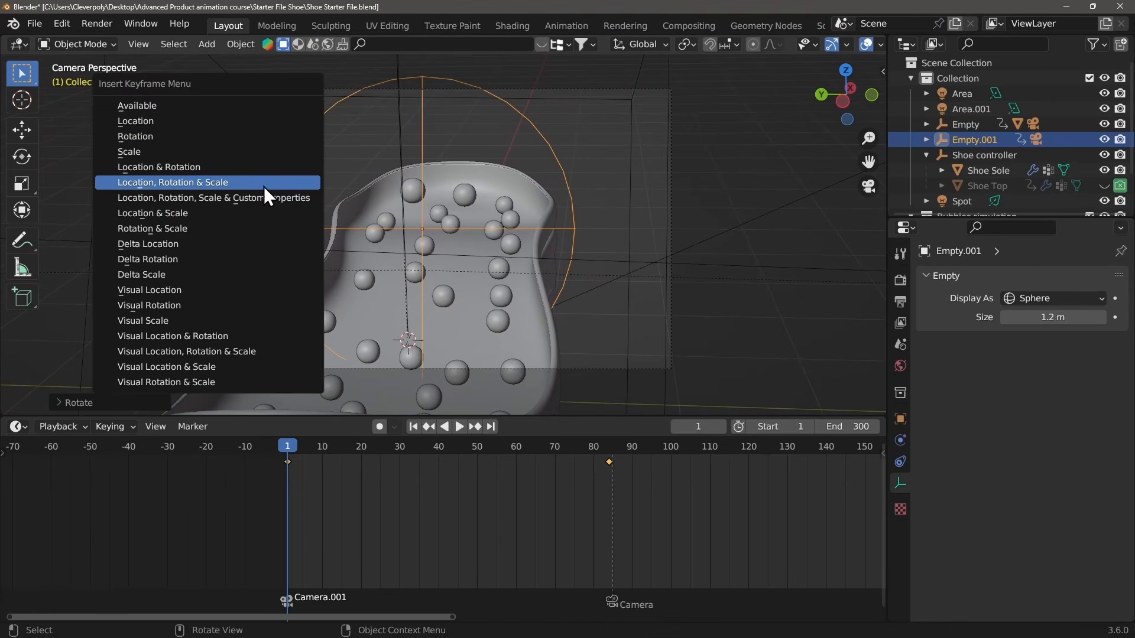
click(241, 183)
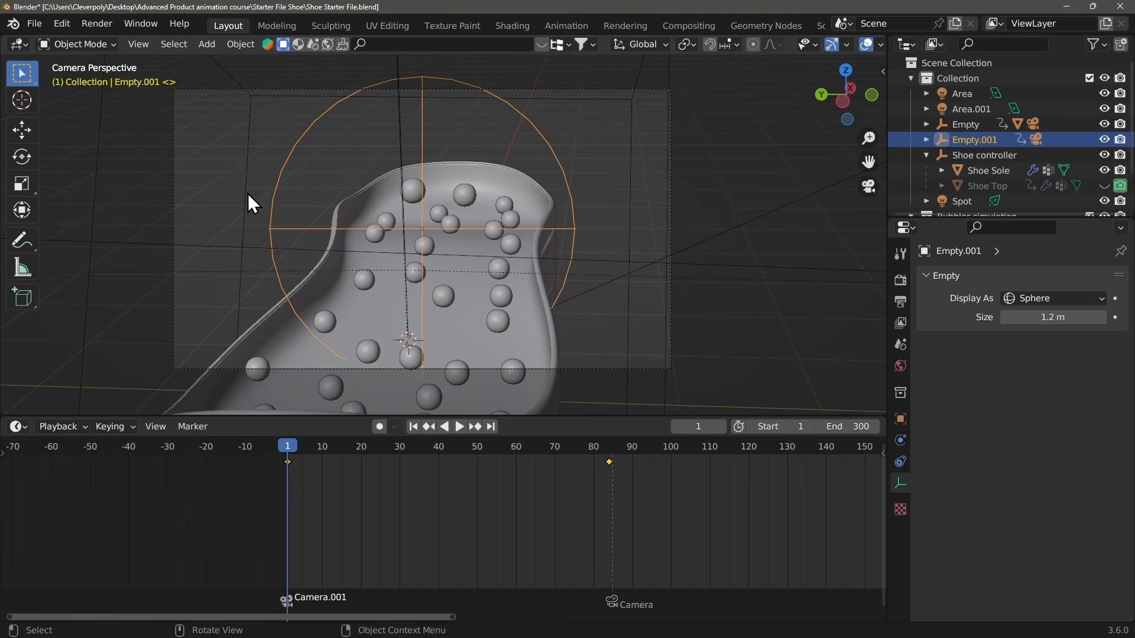
Step: Play back the camera move and set the interpolation of the empty's keyframes to Linear
key(space)
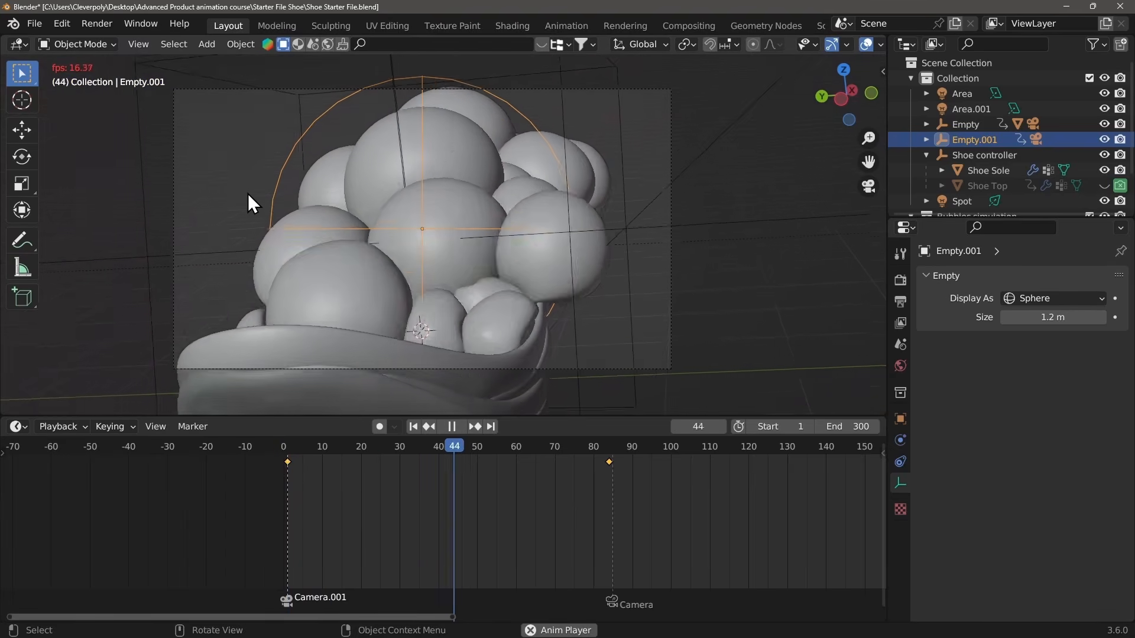
key(space)
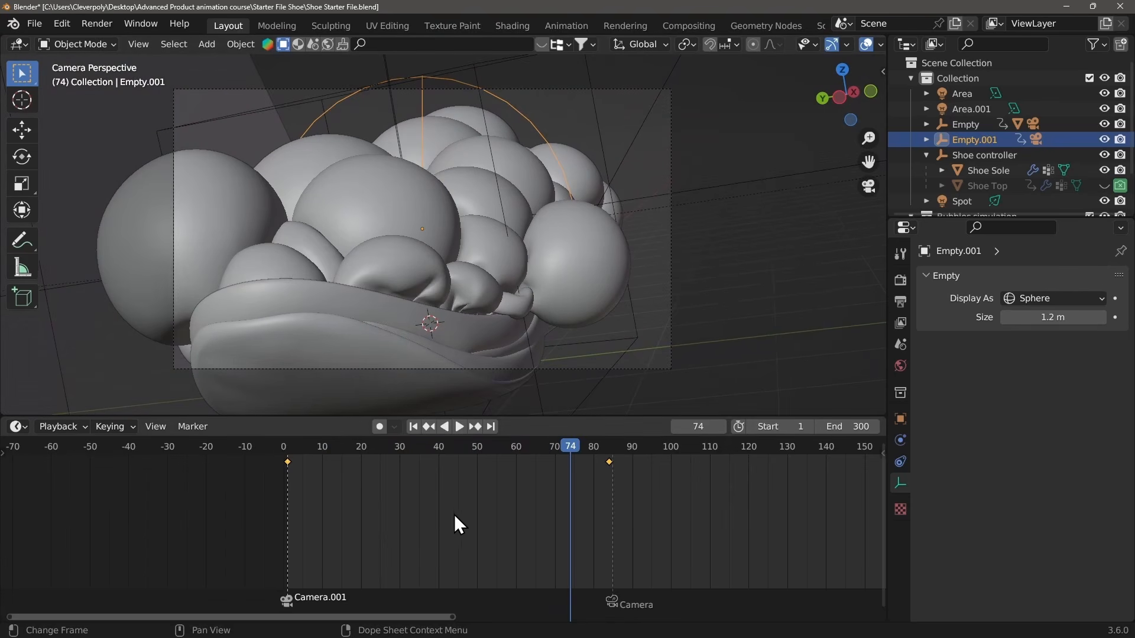
key(t)
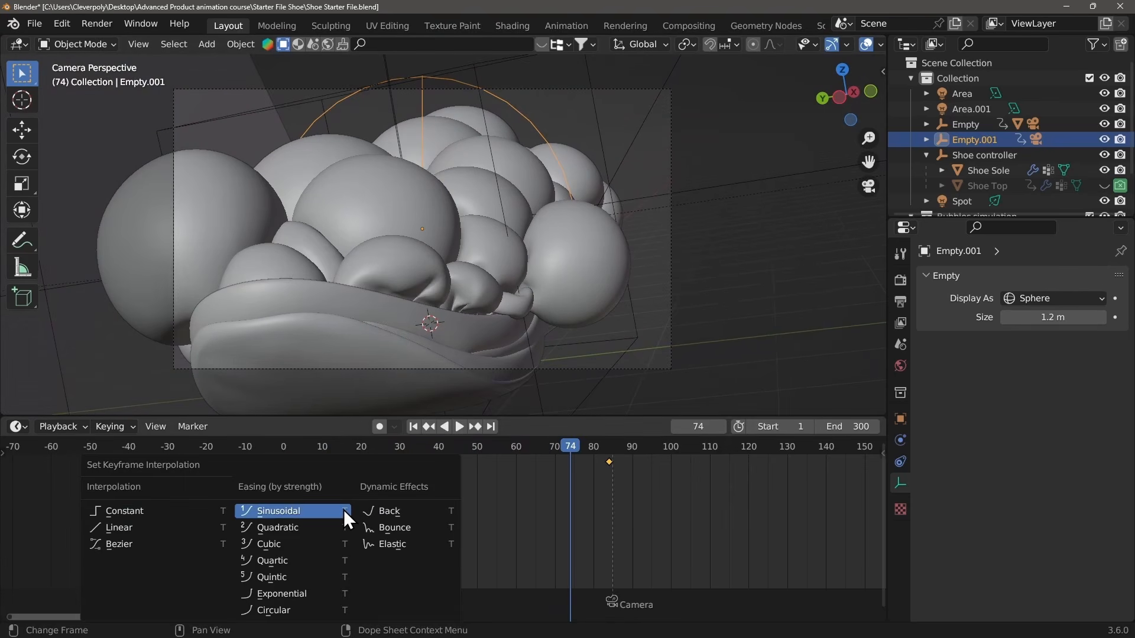
click(156, 530)
Step: Play the animation from frame 1 through the camera cut, and scrub back to frame 65 to examine the shot
click(286, 452)
key(space)
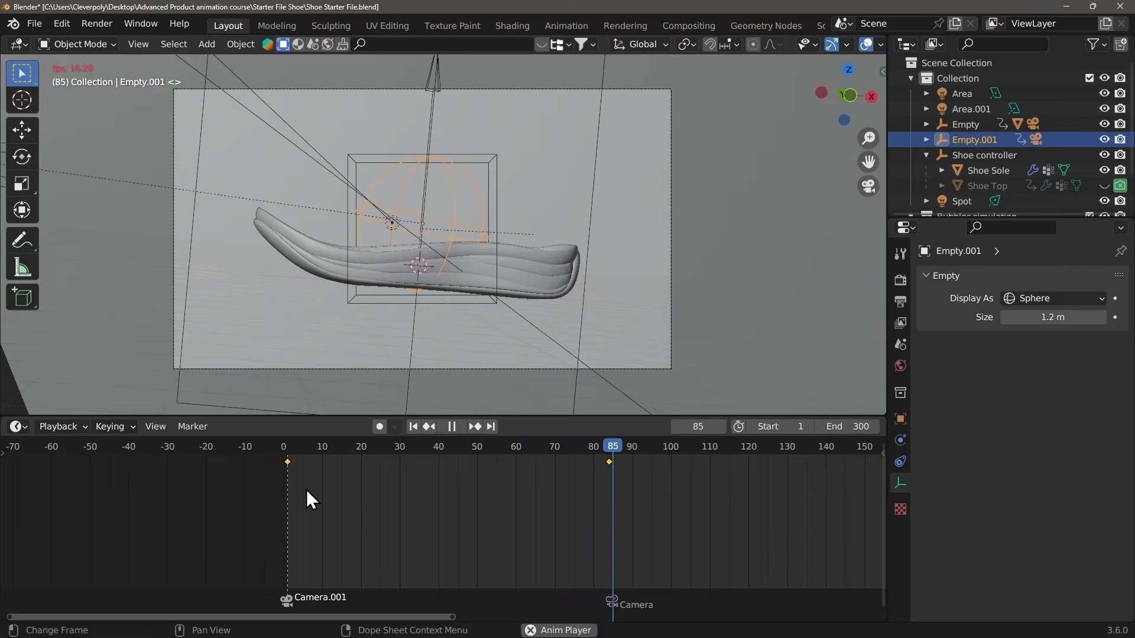
key(space)
click(543, 459)
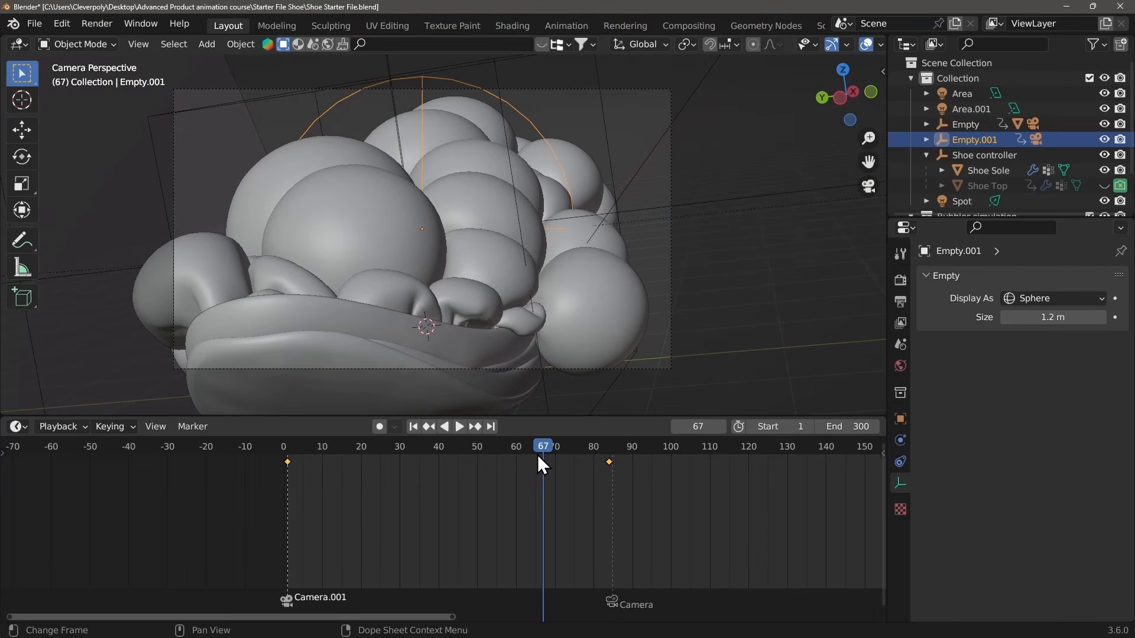
mouse_move(545, 457)
mouse_down()
mouse_move(526, 451)
mouse_move(547, 453)
mouse_move(536, 455)
mouse_up()
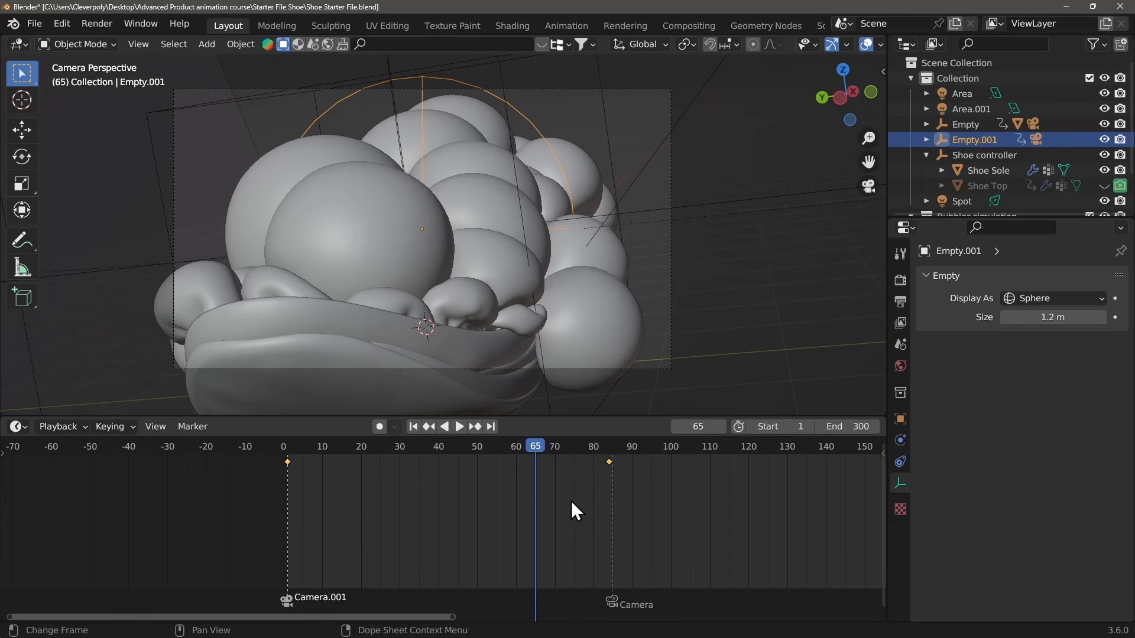
Step: Play the shot from frame 4, examine frame 46 in rendered shading, and scrub back to frame 25
scroll(535, 476, down, 2)
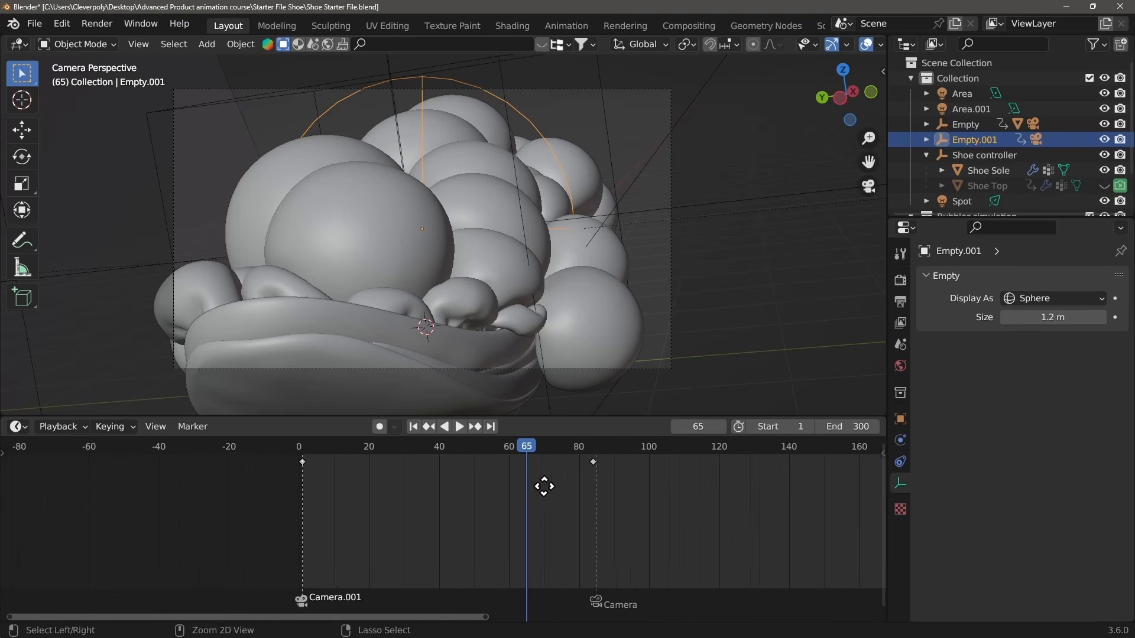
click(331, 453)
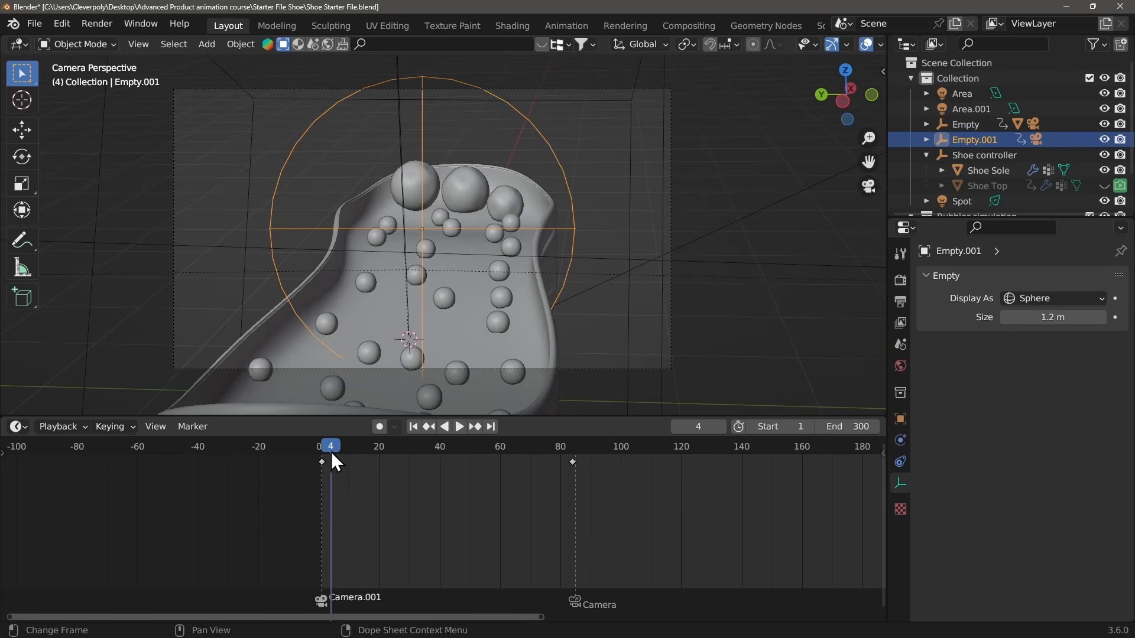
key(space)
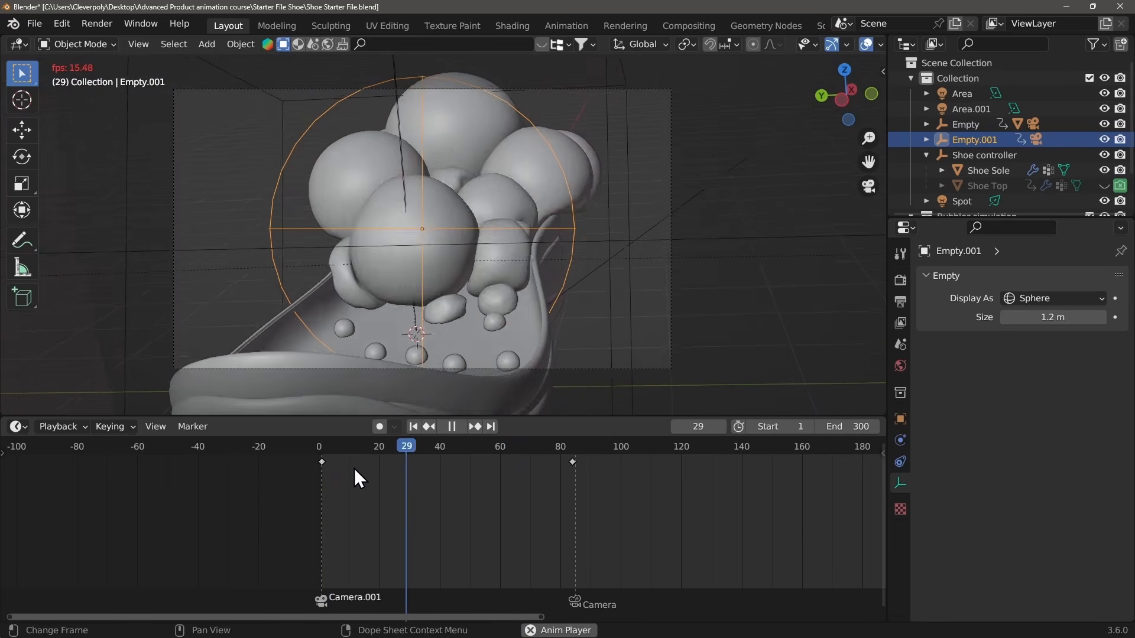
key(space)
key(z)
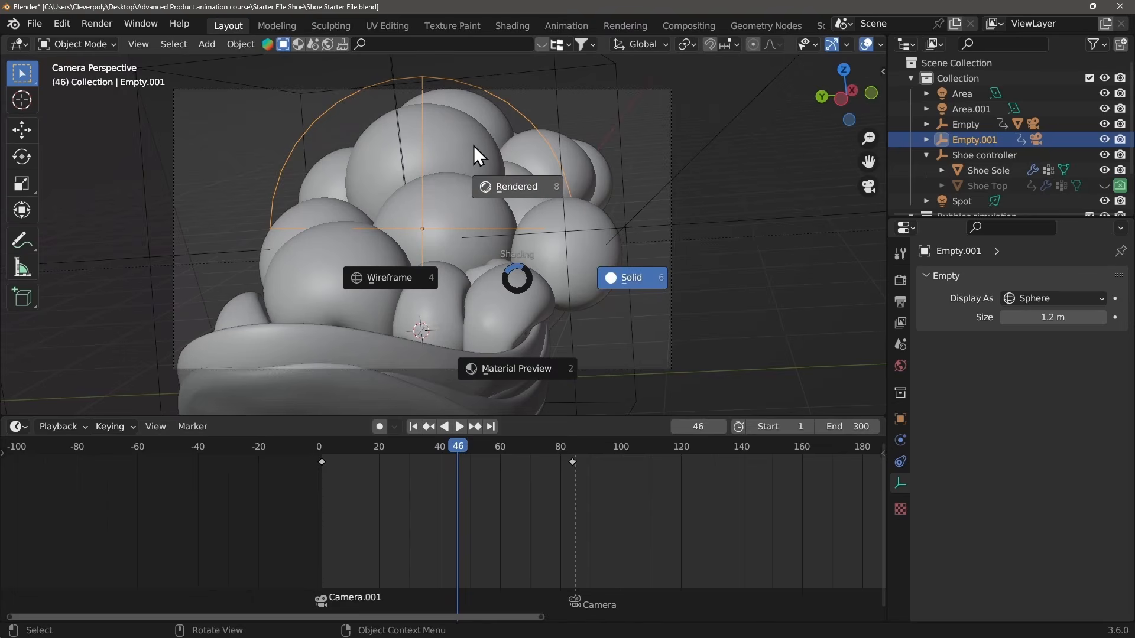
click(473, 145)
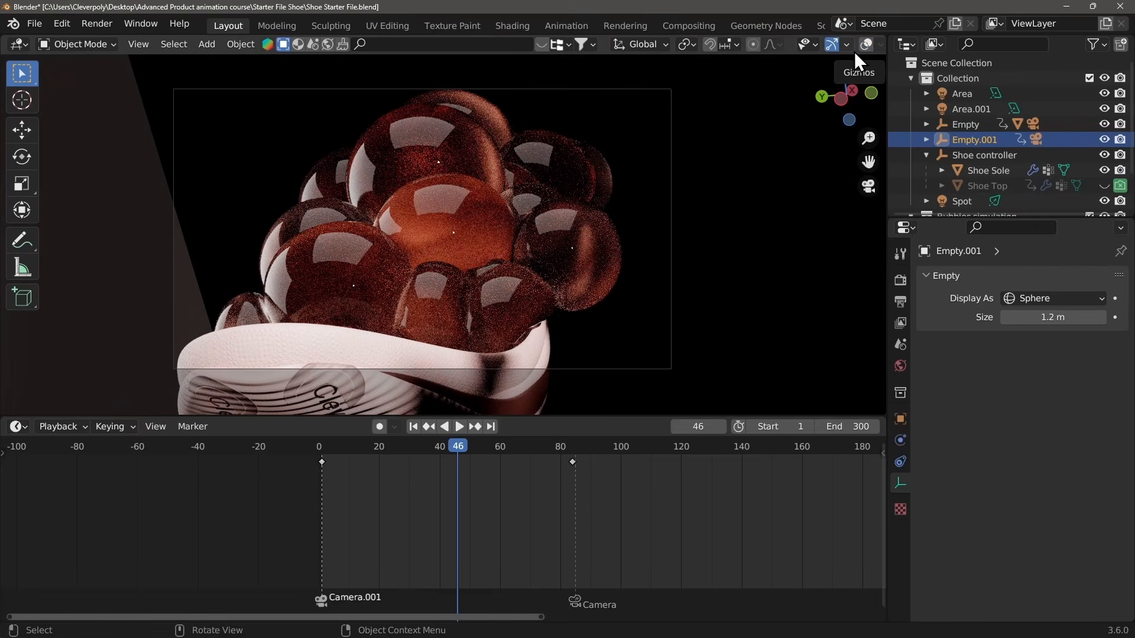
drag(330, 449, 394, 447)
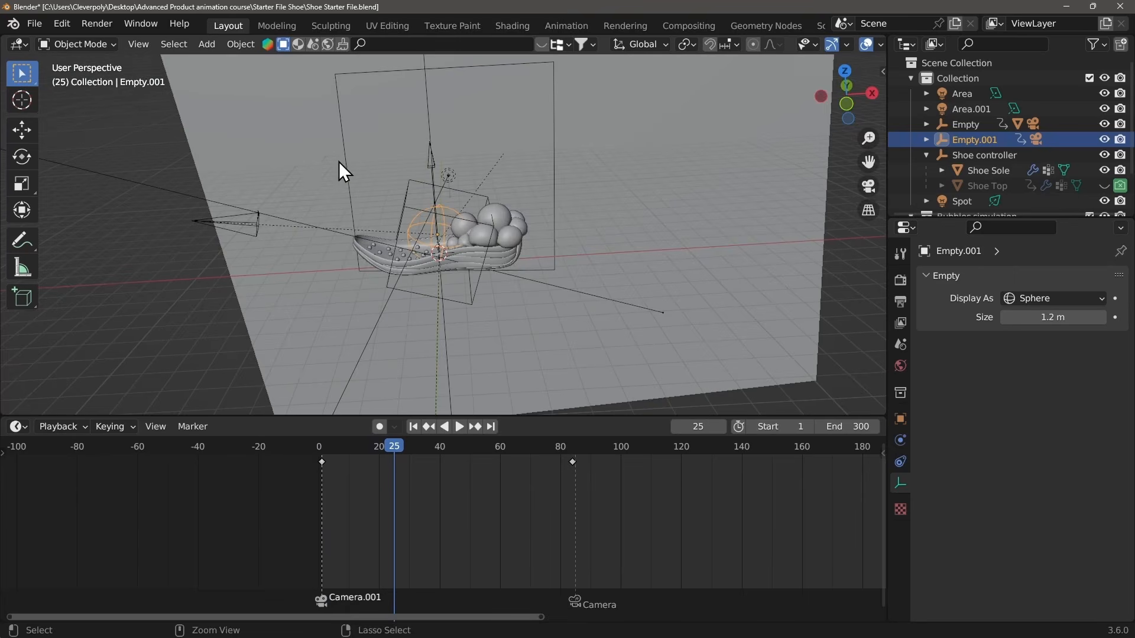
Step: Duplicate the area light beside the shoe in solid shading and rotate the copy -90° around global Z
scroll(339, 161, down, 3)
middle_drag(339, 161, 421, 196)
click(500, 187)
middle_drag(500, 187, 455, 148)
key(shift+d)
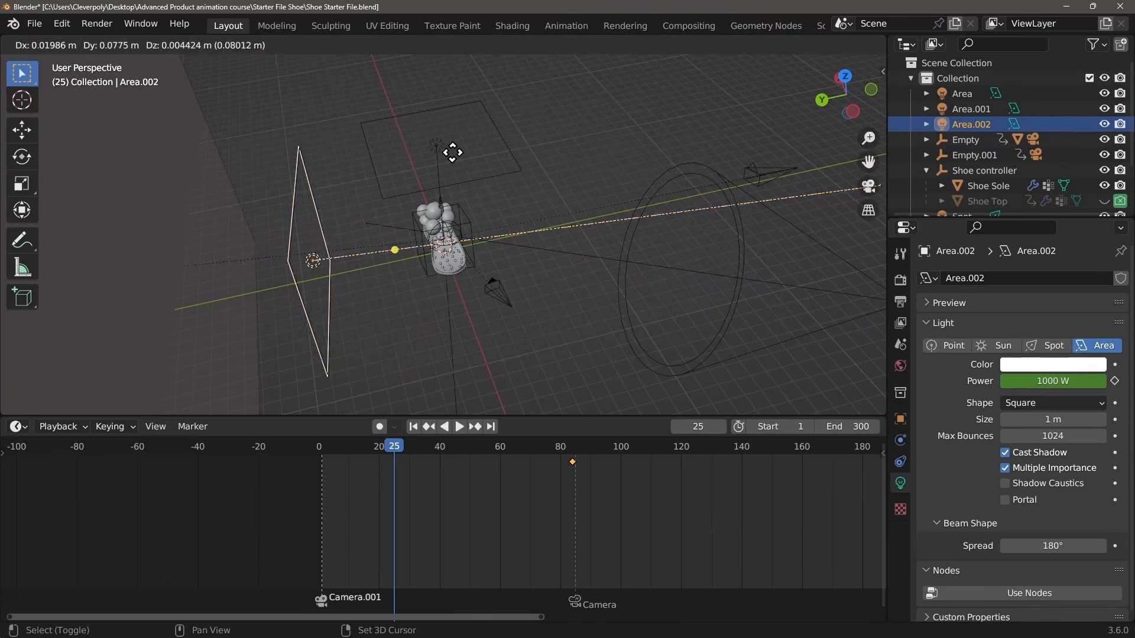
text(rz-90)
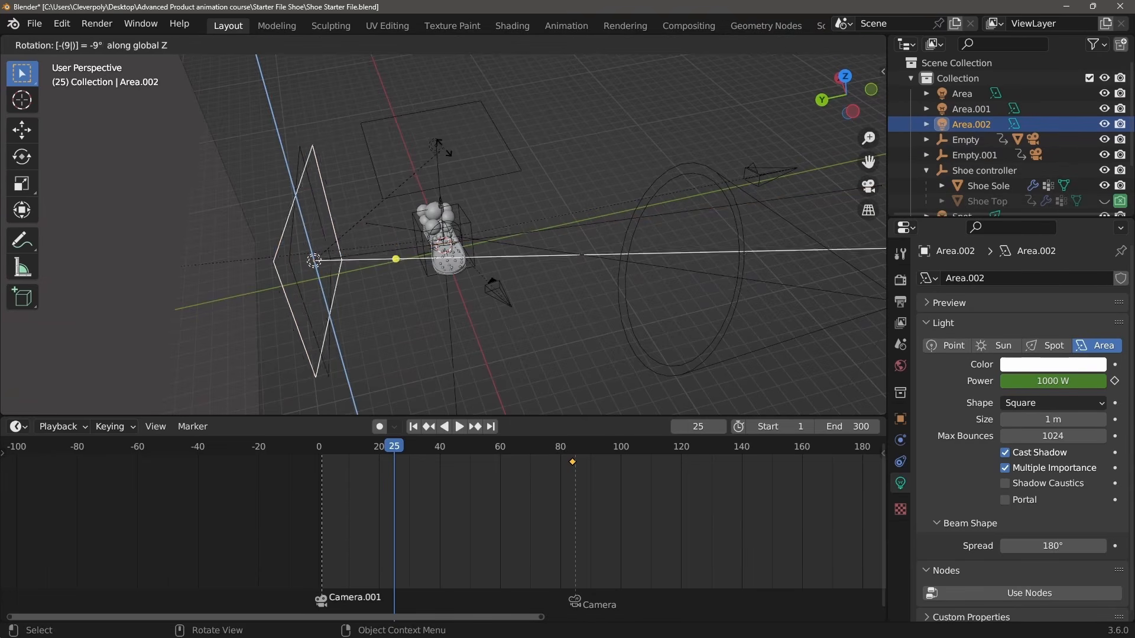
key(Return)
Step: Move the duplicated area light away from the original, bringing it in line with the shoe's length
middle_drag(446, 159, 334, 187)
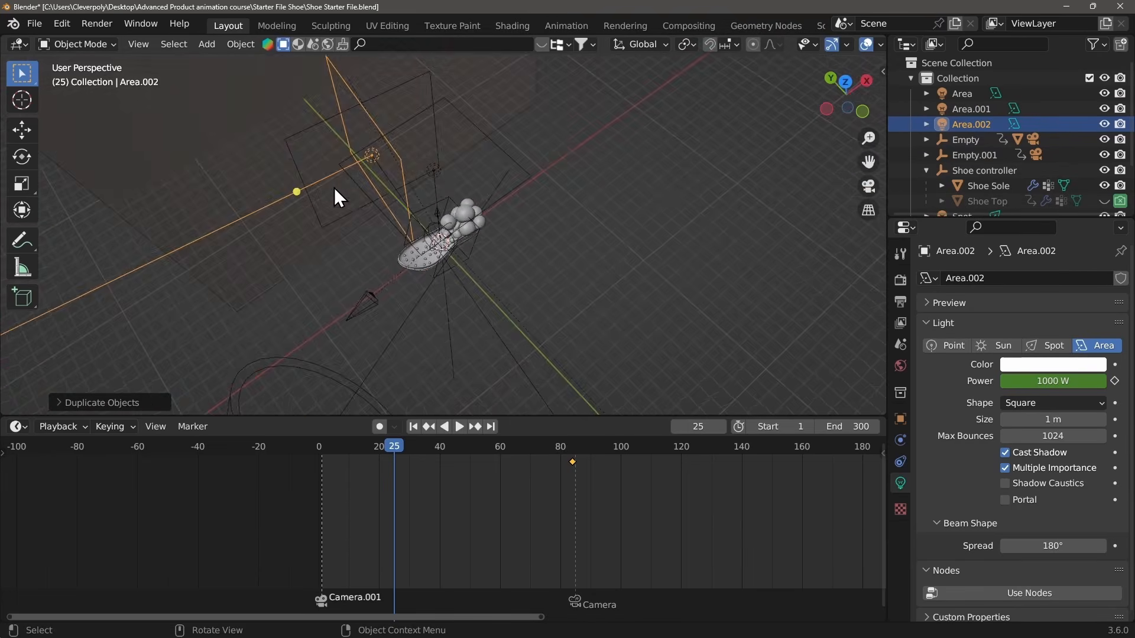
key(g)
click(485, 190)
middle_drag(484, 190, 286, 133)
key(g)
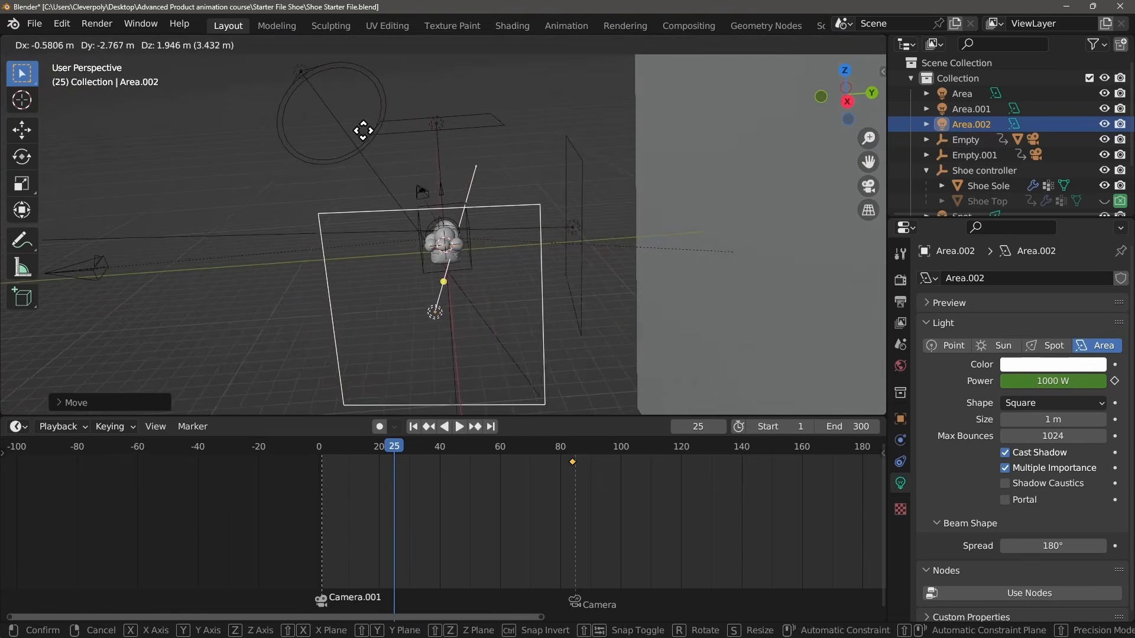
click(361, 130)
Step: Rotate the duplicated area light around global Z and place it behind the shoe's bubble-filled end
middle_drag(360, 131, 541, 189)
key(r)
key(z)
click(349, 199)
key(g)
click(514, 190)
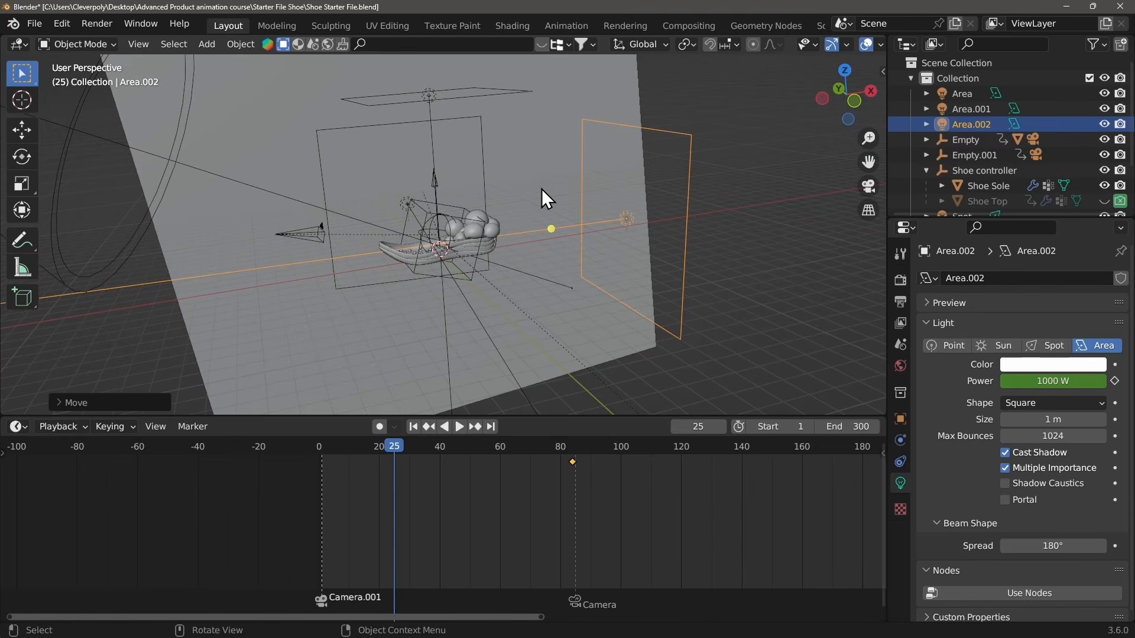
Step: Snap the 3D cursor to the duplicated area light and add a Plain Axes empty there
scroll(530, 324, up, 2)
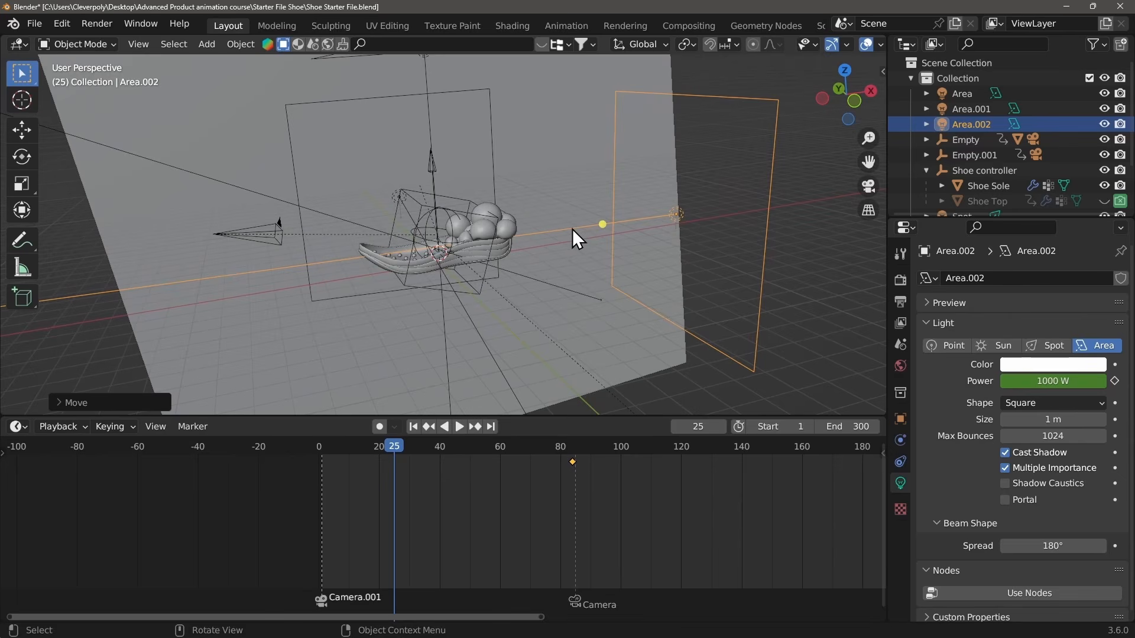
key(shift+s)
key(shift+a)
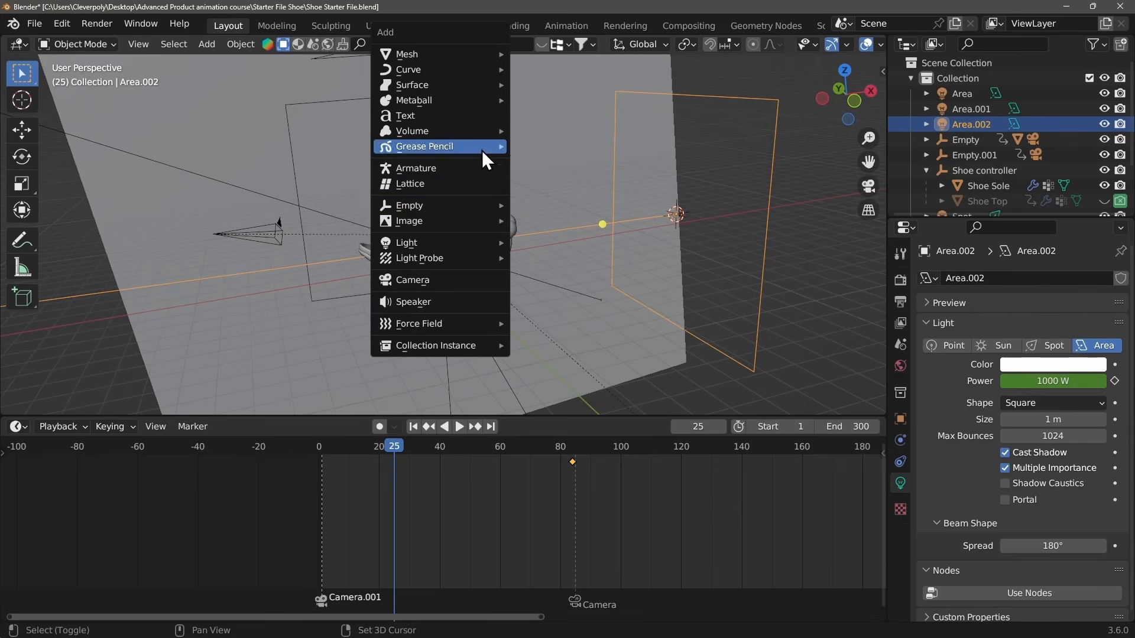
mouse_move(438, 208)
click(544, 205)
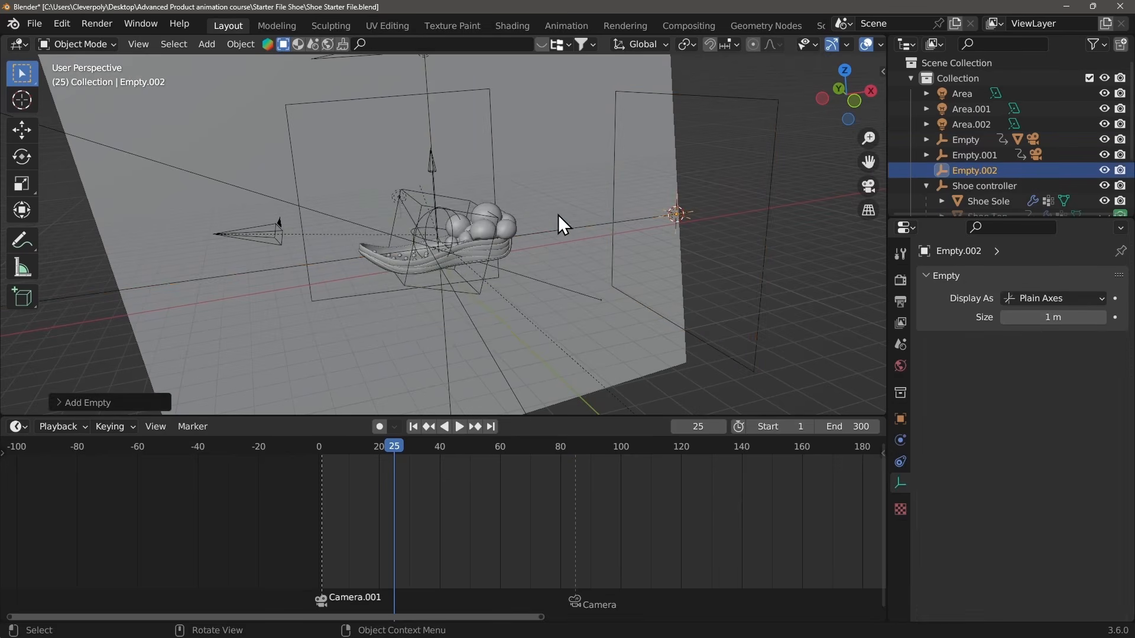
Step: Parent the duplicated area light to the new empty using Object (Keep Transform)
middle_drag(721, 246, 588, 210)
click(609, 229)
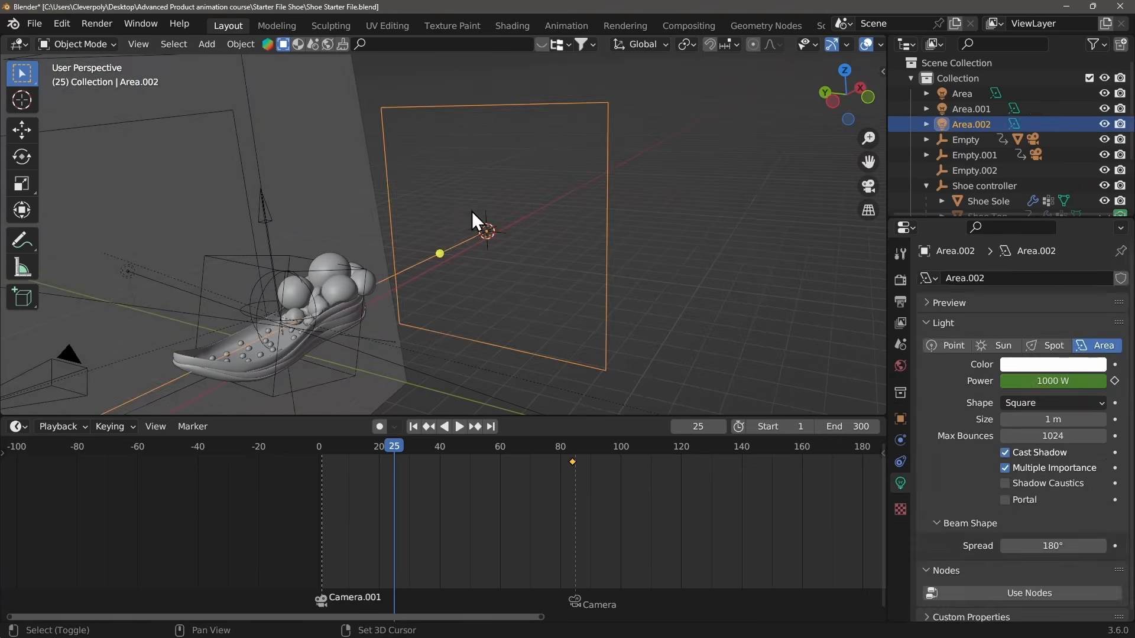
shift+click(485, 220)
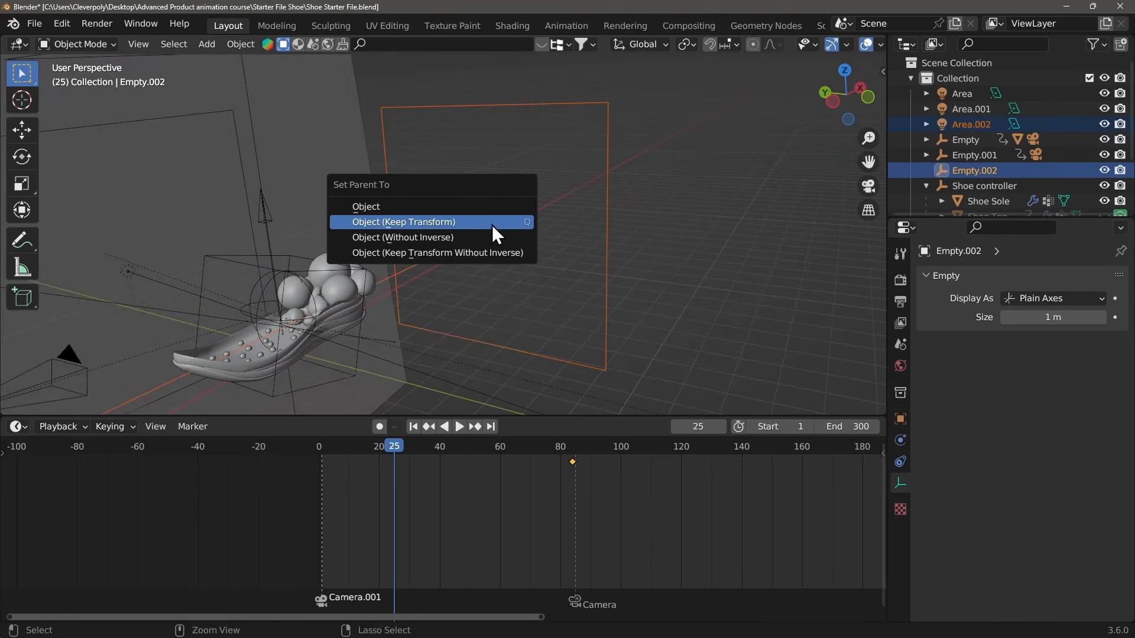
key(ctrl+p)
click(460, 223)
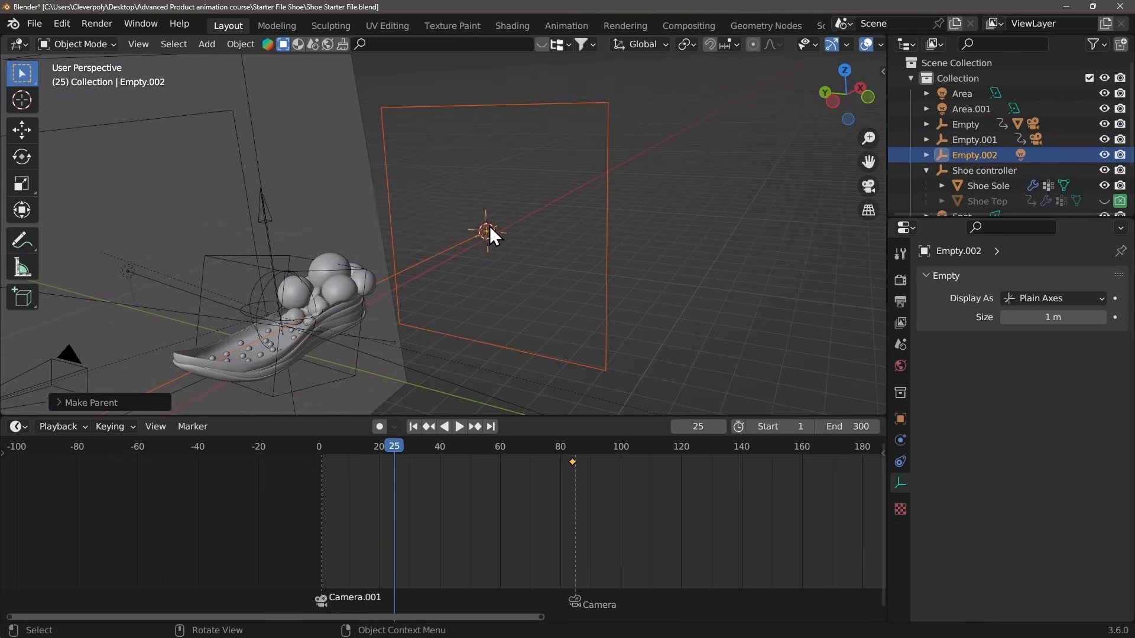
Step: Examine the new light through the camera in rendered shading with overlays hidden, at frames 26 and 8
middle_drag(489, 233, 600, 233)
key(Right)
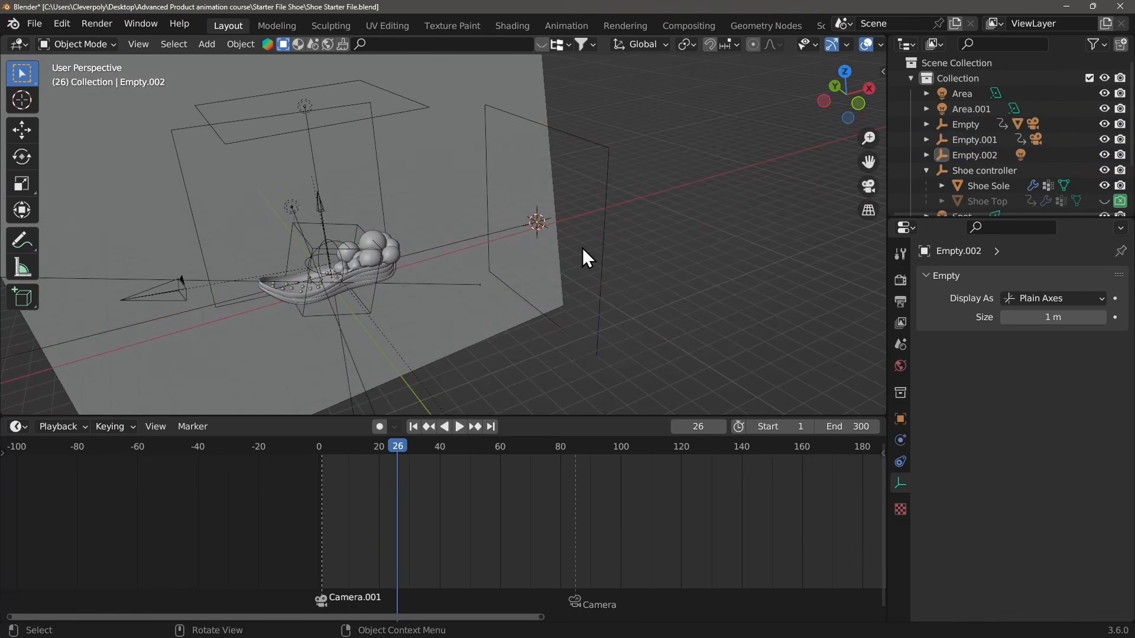
key(KP_0)
key(z)
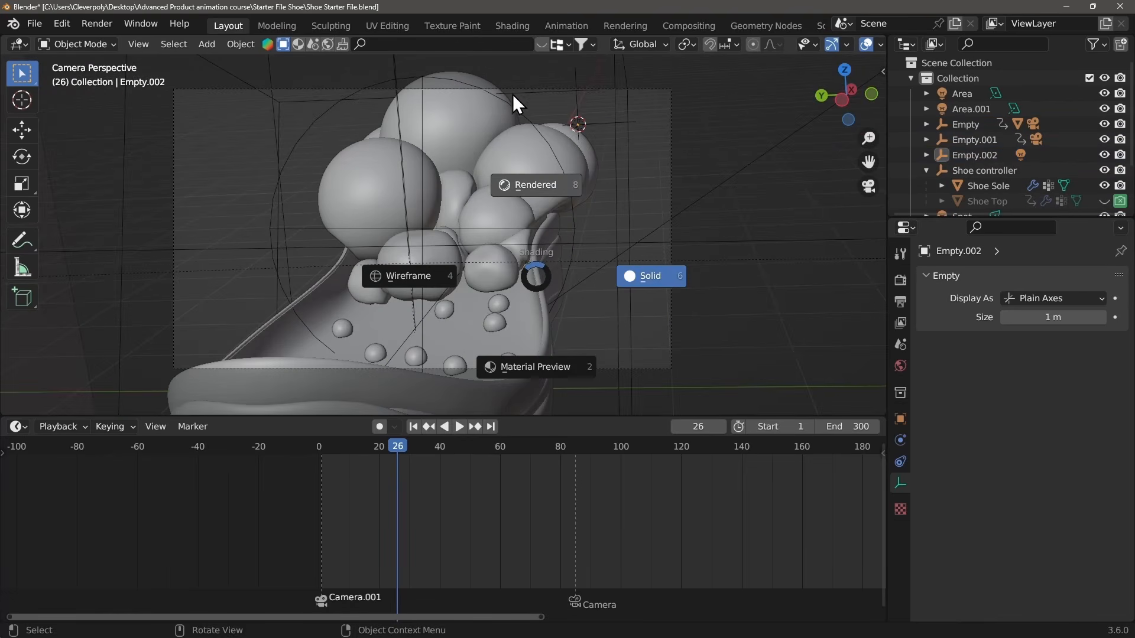
click(542, 181)
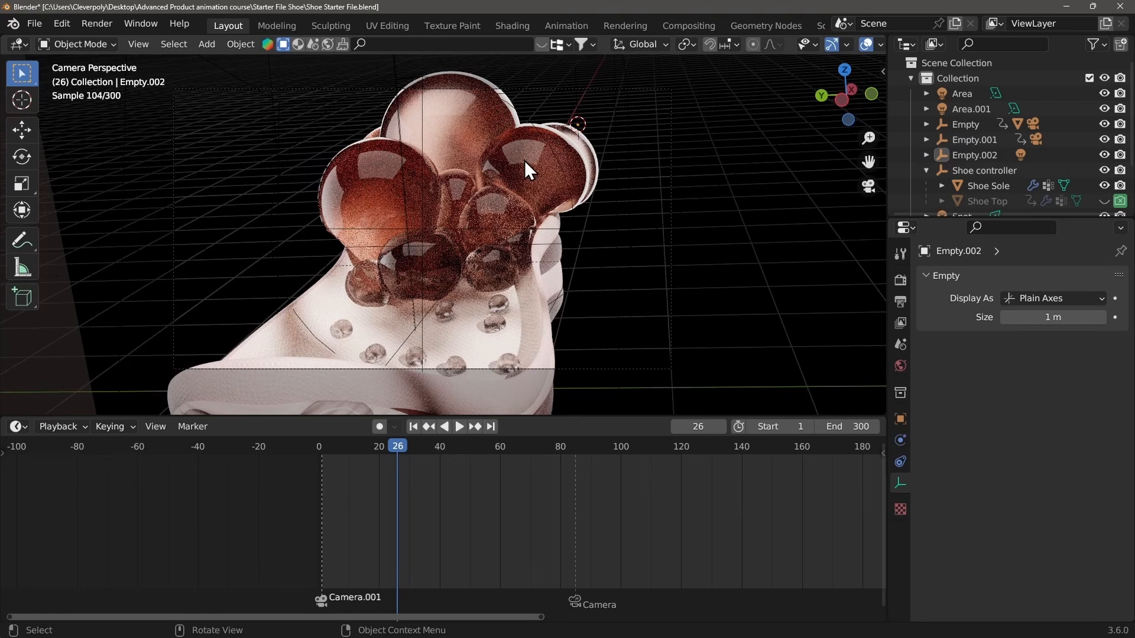
click(866, 44)
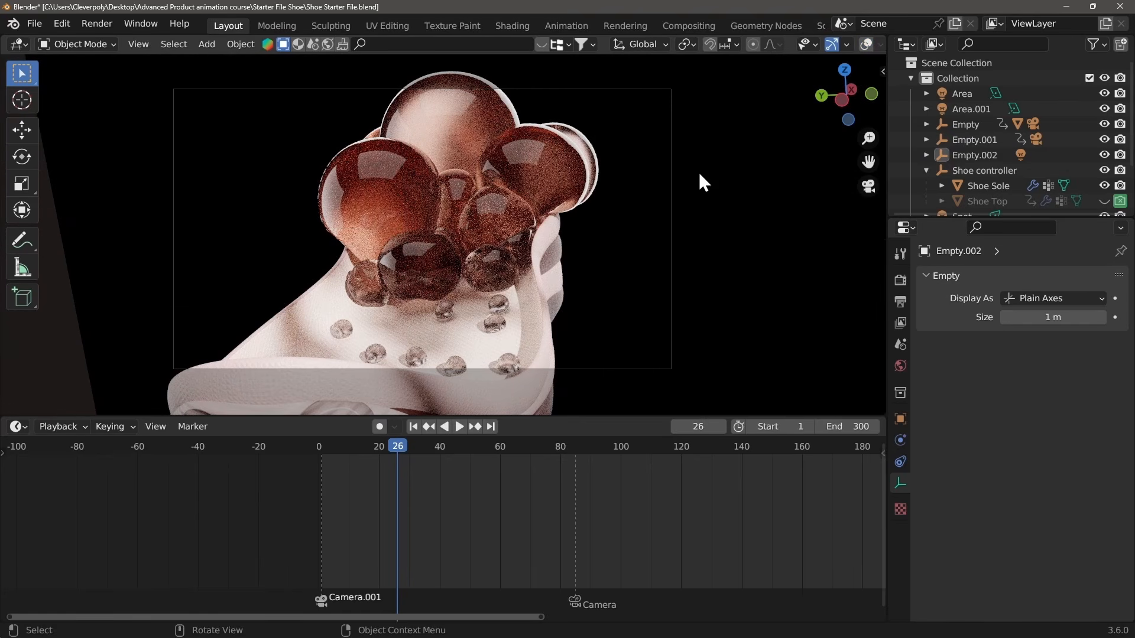
drag(377, 464, 342, 462)
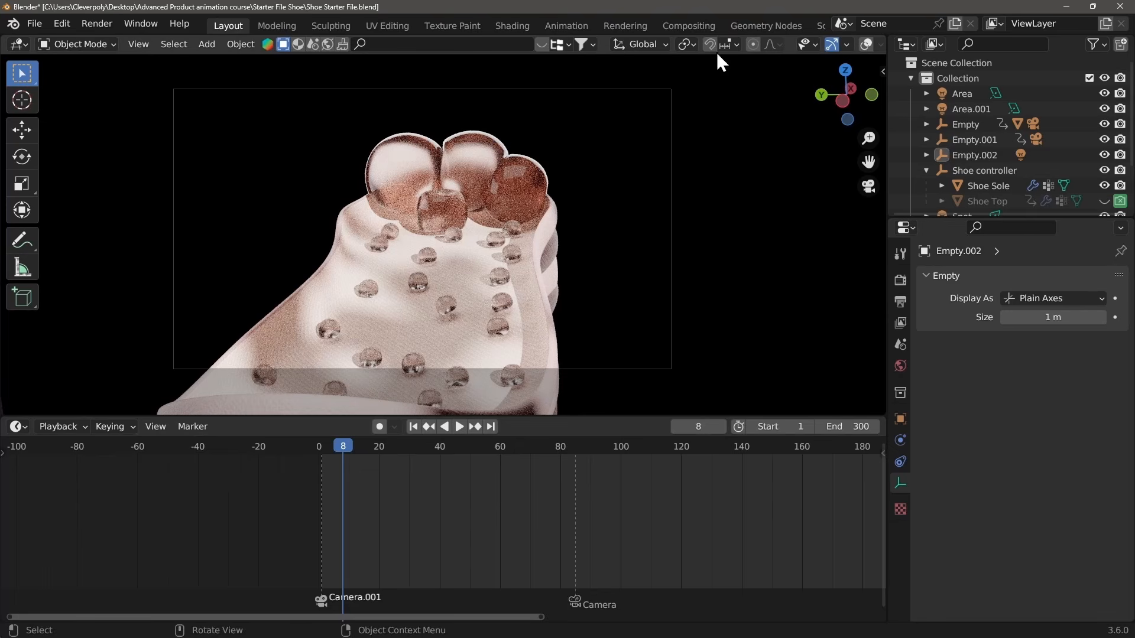
Step: Show the overlays again, return to solid shading, and orbit out of the camera to view the whole scene
click(866, 45)
key(z)
click(704, 200)
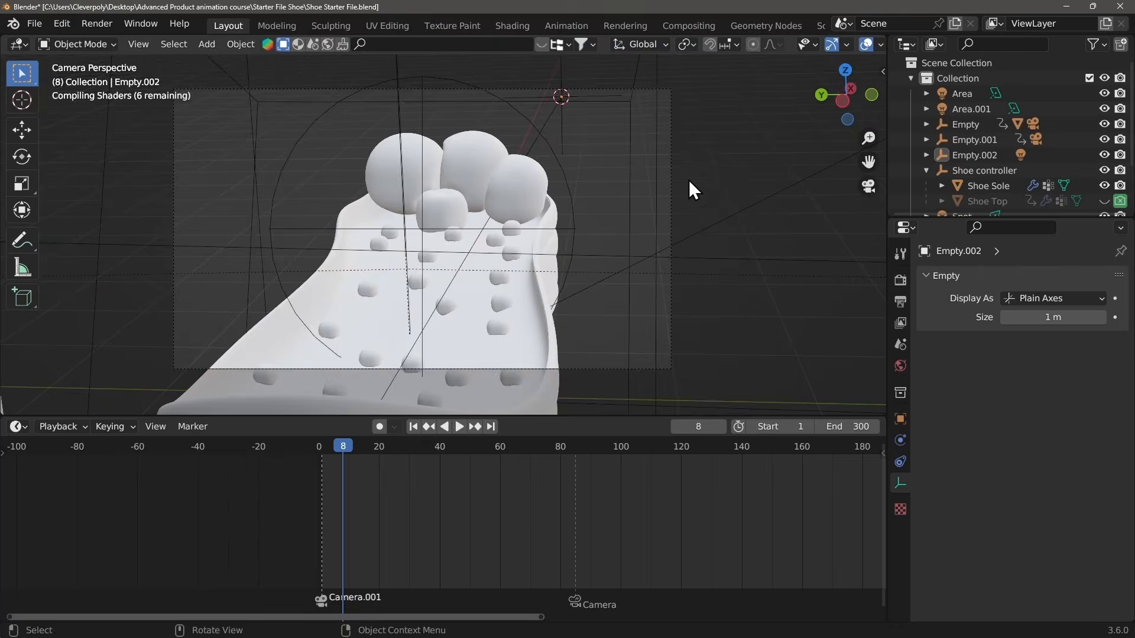
middle_drag(689, 180, 508, 278)
key(z)
click(615, 181)
mouse_move(615, 181)
middle_down()
mouse_move(467, 134)
mouse_move(495, 186)
mouse_move(477, 251)
mouse_move(427, 198)
middle_up()
Step: Duplicate the large background plane and rotate the copy -90° around global Z
click(467, 135)
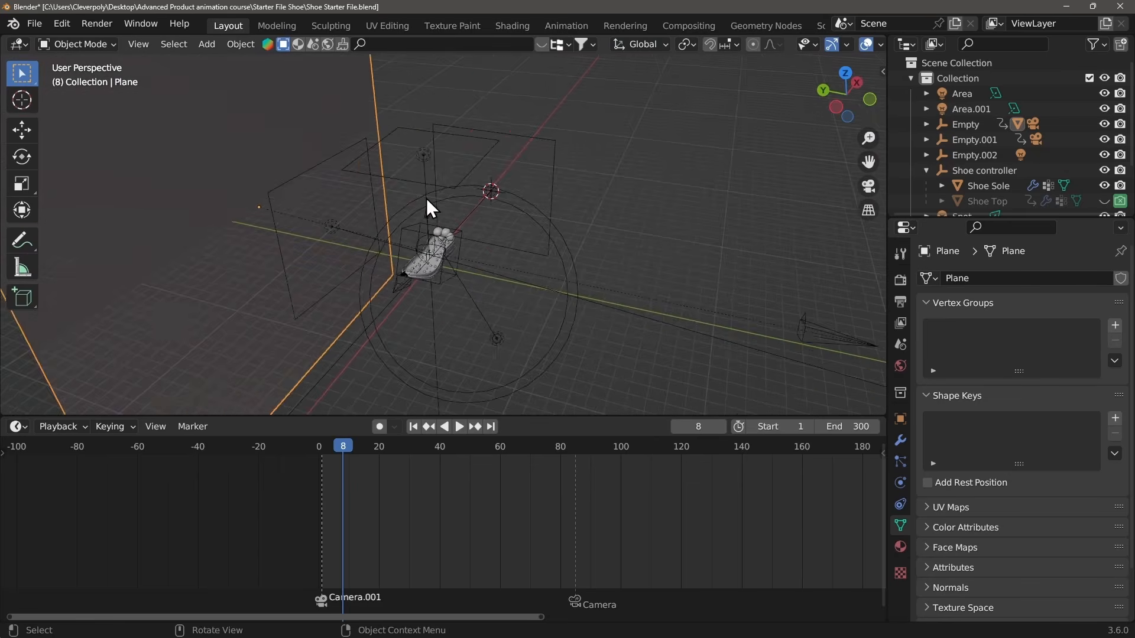
middle_drag(513, 273, 436, 202)
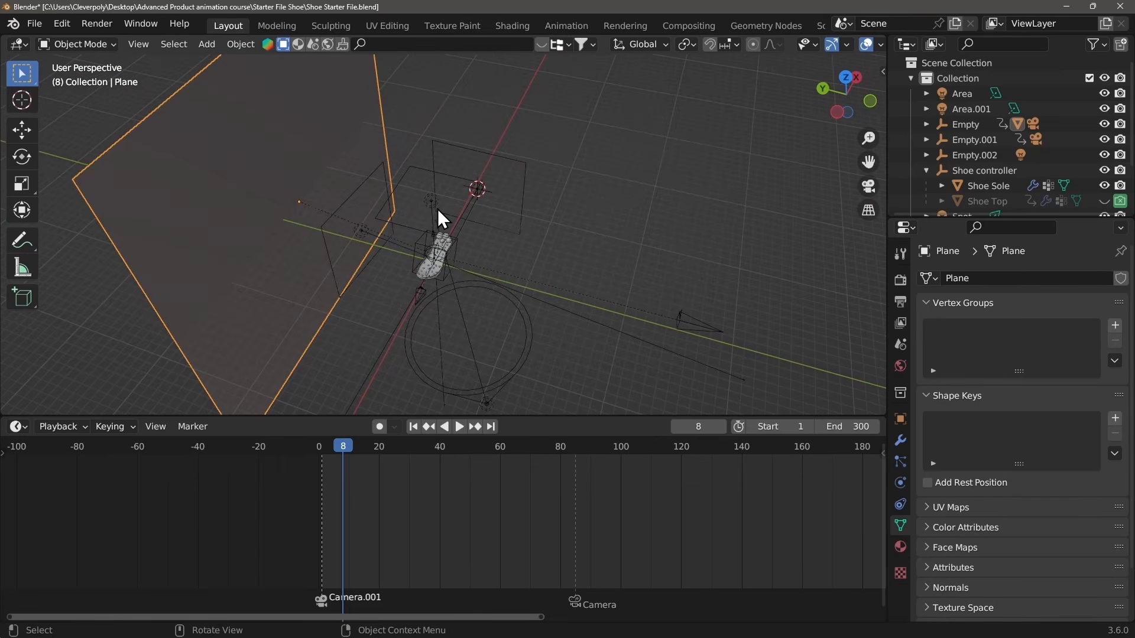
key(shift+d)
text(r)
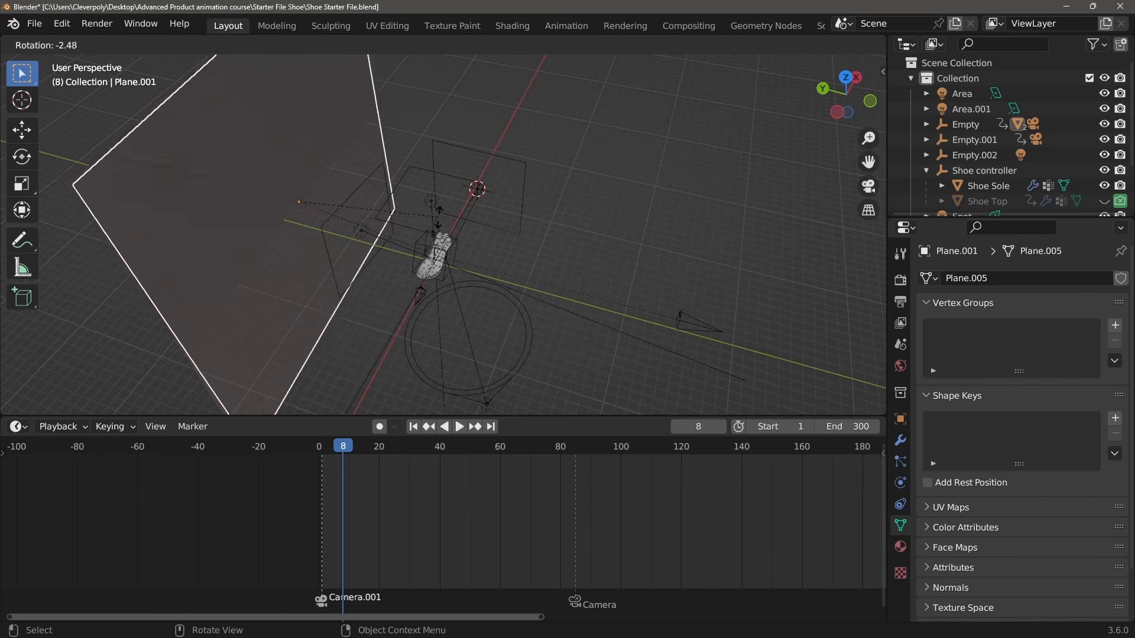
text(z)
text(-90)
key(Return)
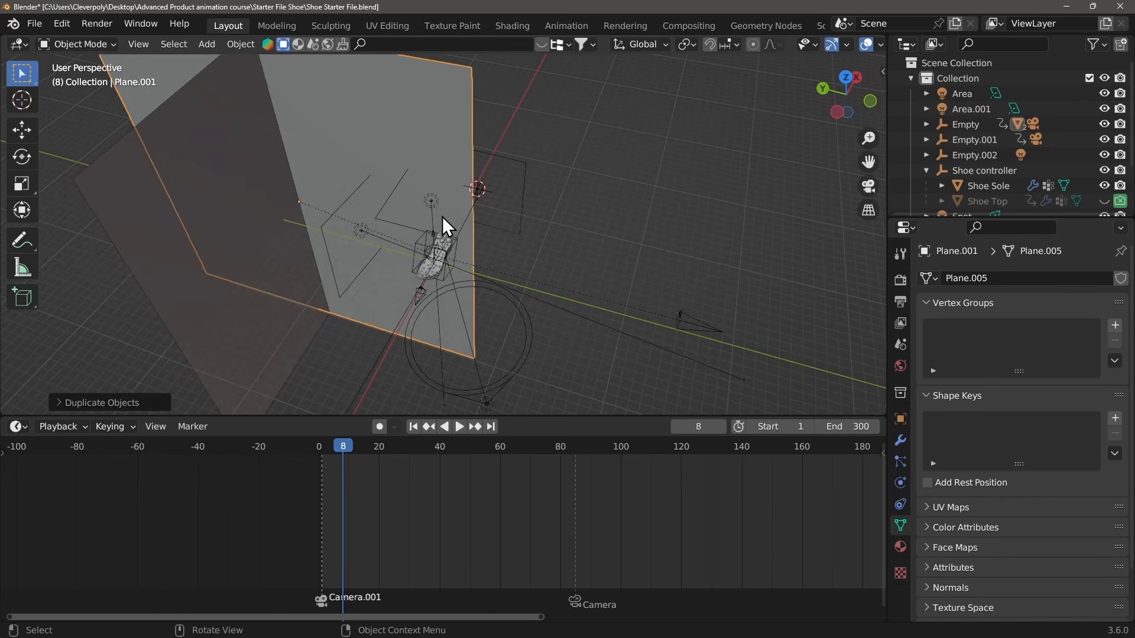
Step: Move the duplicated background plane behind the new area light at the shoe's bubble-filled end
middle_drag(442, 217, 414, 251)
key(g)
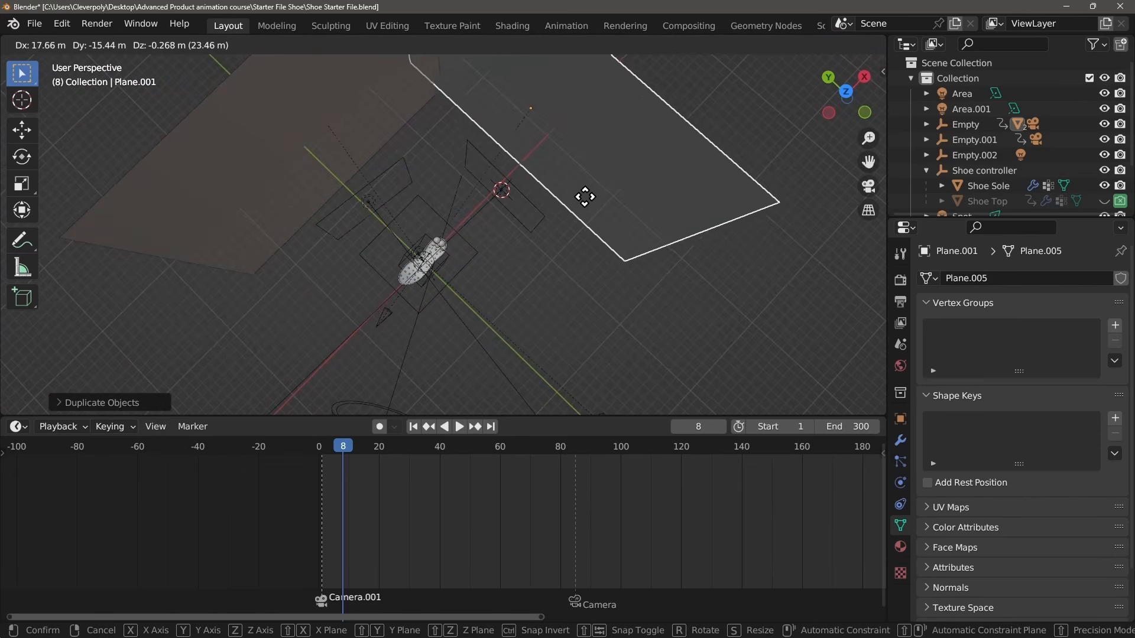
click(567, 188)
middle_drag(558, 190, 553, 161)
key(g)
click(509, 151)
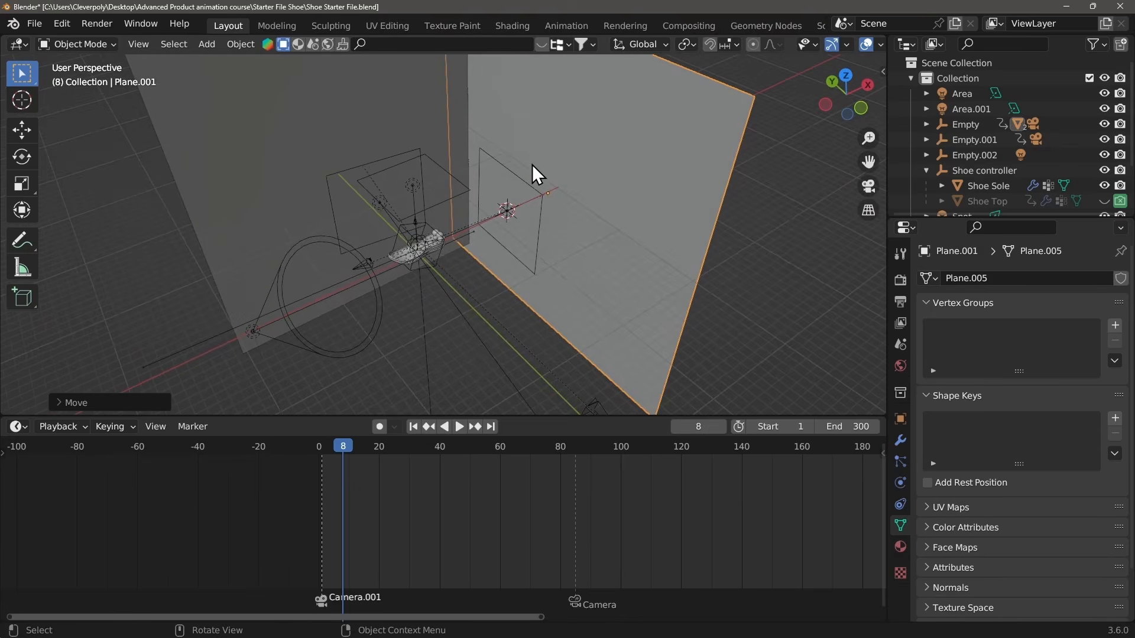
Step: View the shot through the camera in Material Preview and shift the new background plane down and sideways to reposition its bright glow
key(KP_0)
key(z)
click(503, 283)
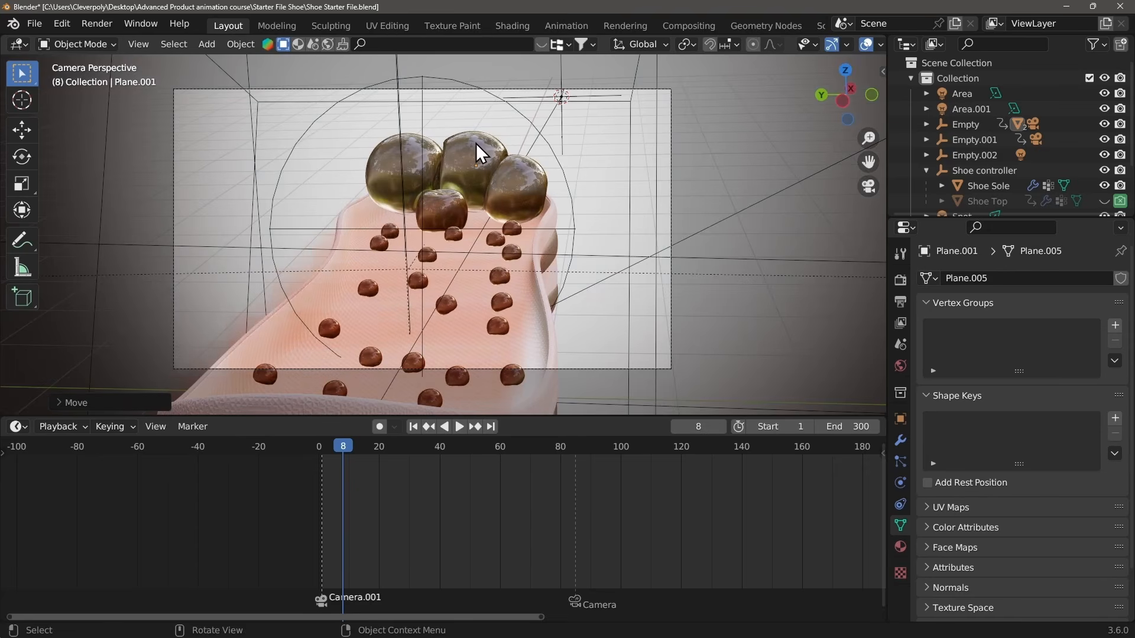
key(g)
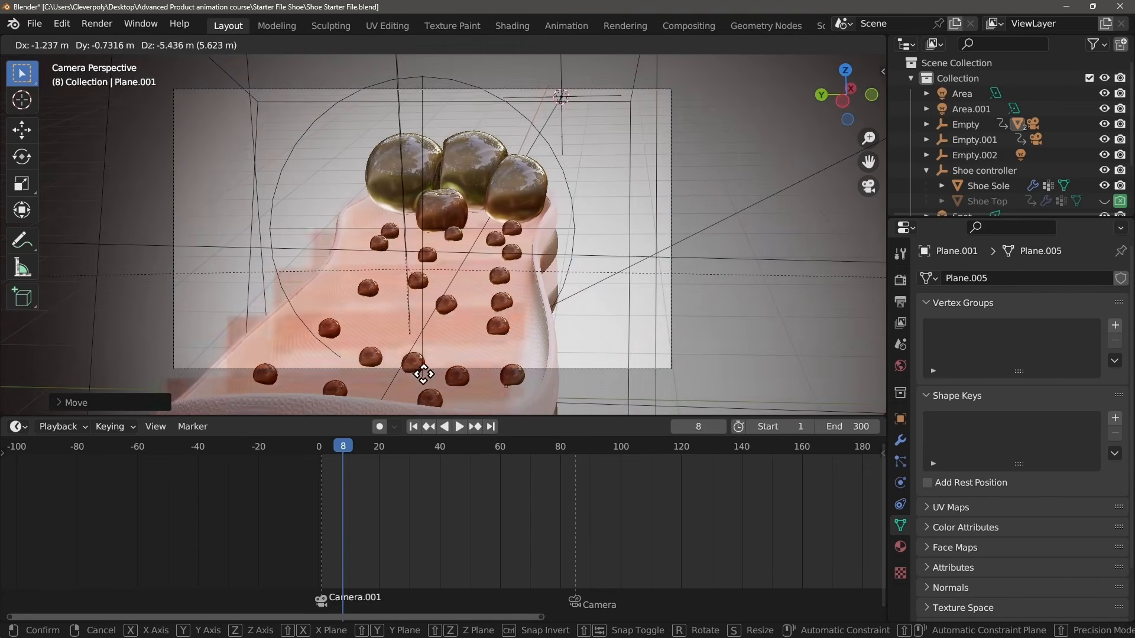
click(423, 363)
key(g)
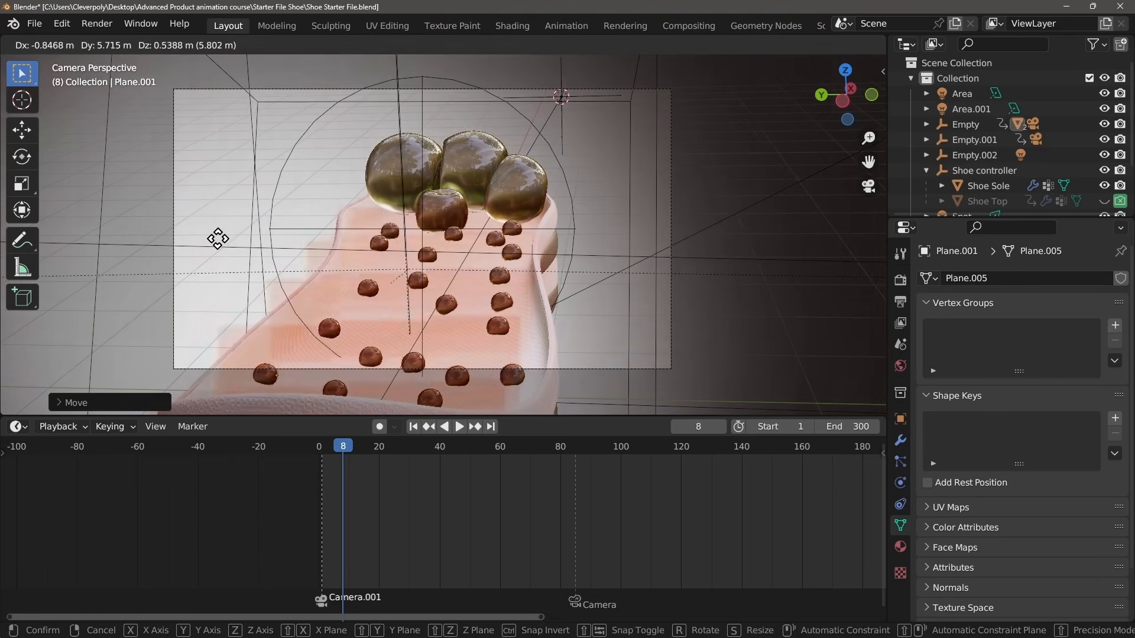
click(228, 215)
Step: Switch to rendered shading with overlays hidden and move the new background plane so its glow sits toward the lower right of the shot
key(z)
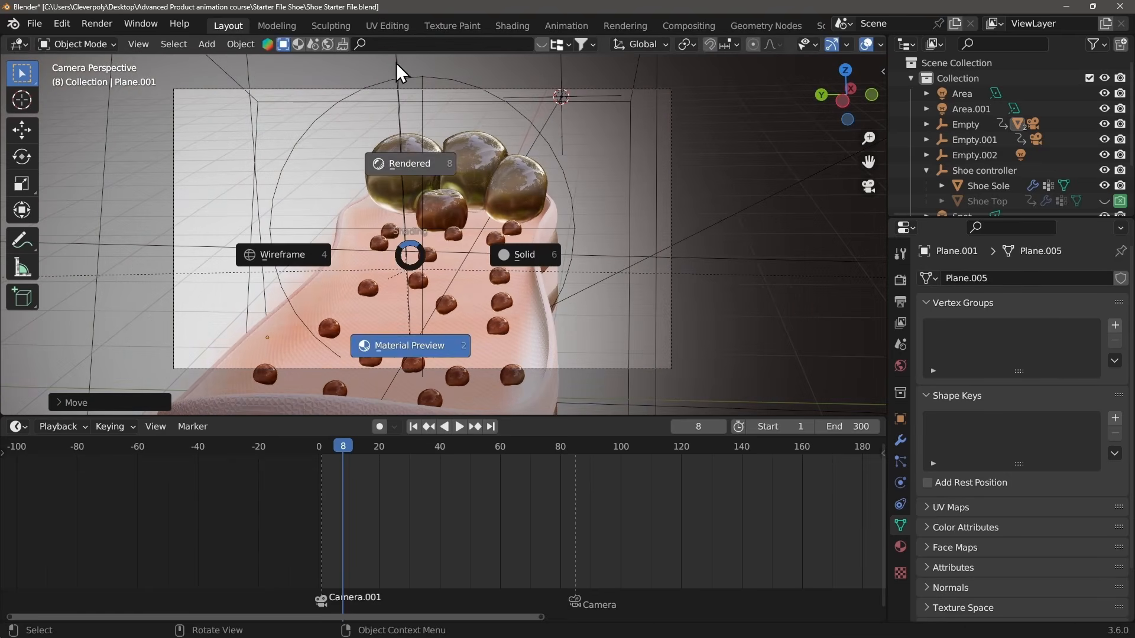
click(396, 62)
click(866, 44)
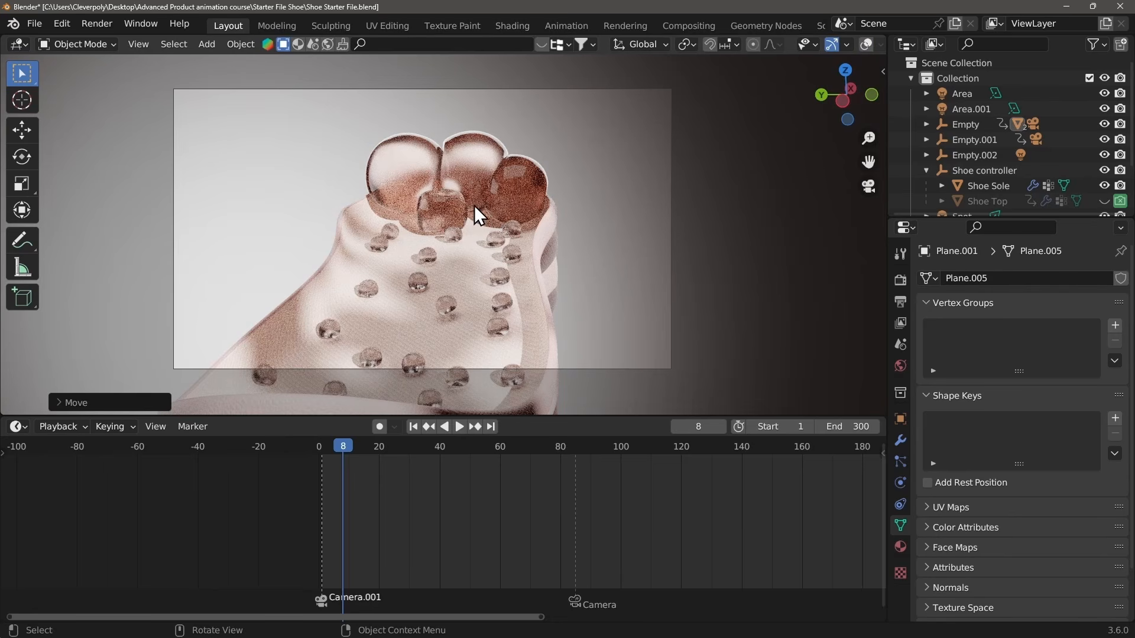
key(g)
click(718, 314)
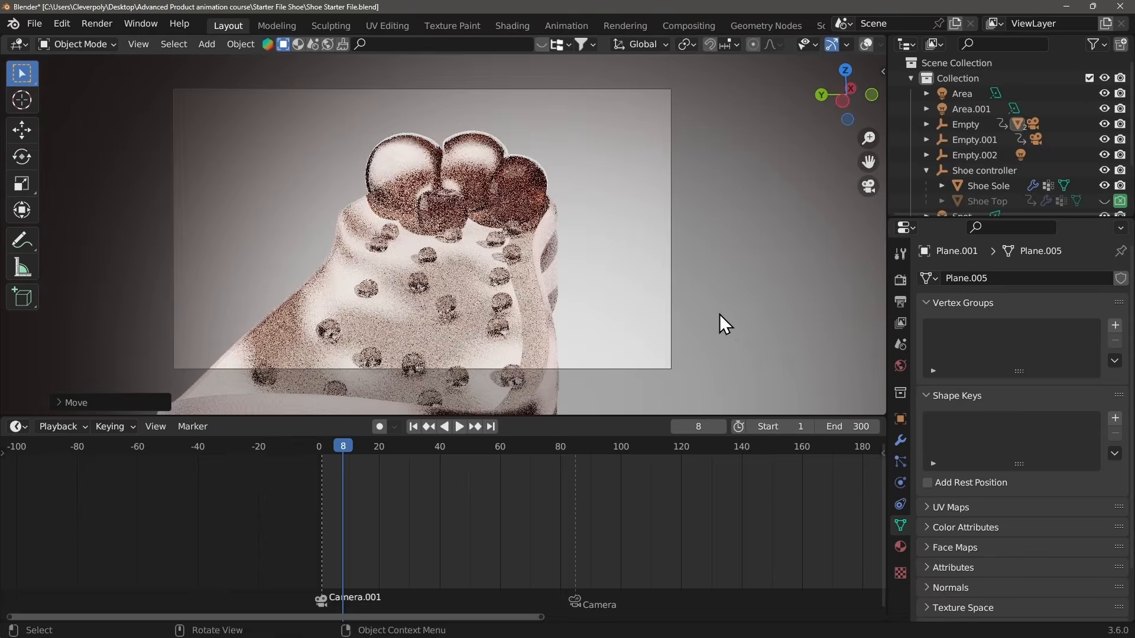
Step: Test several positions for the new background plane in the rendered shot, settling its glow low behind the shoe's right side
key(g)
click(688, 258)
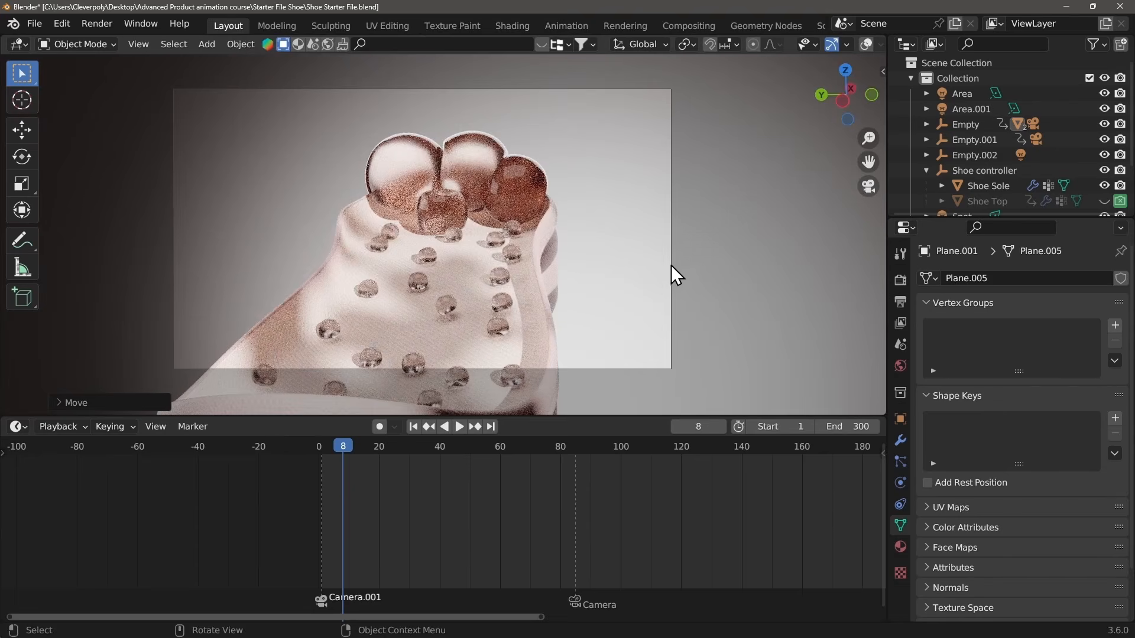
key(g)
click(405, 214)
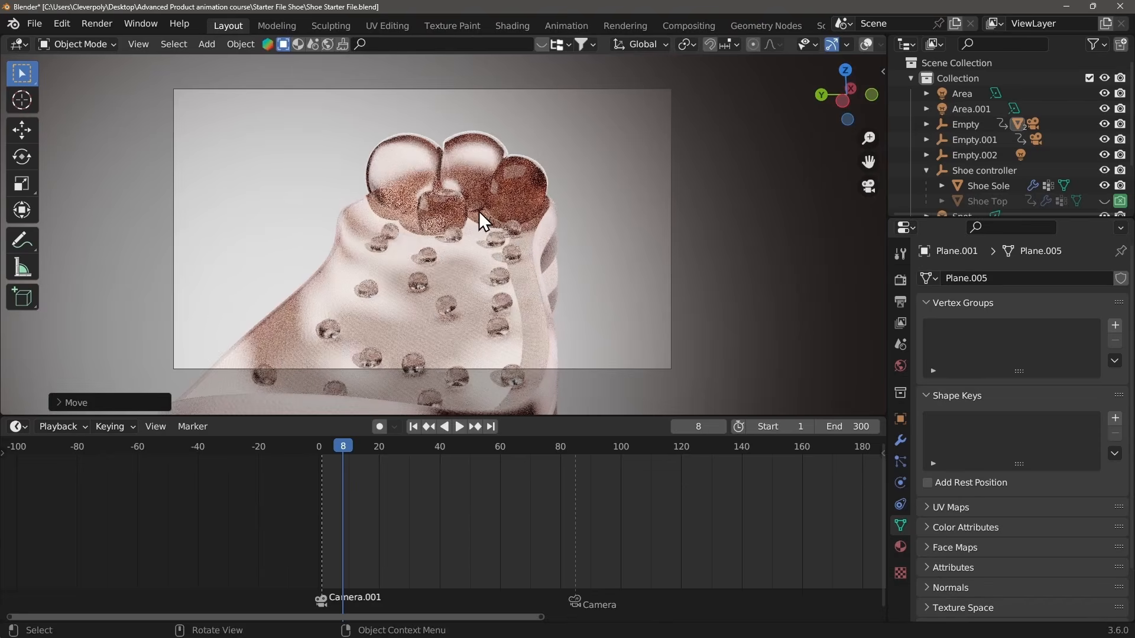
key(g)
click(634, 268)
key(g)
click(715, 284)
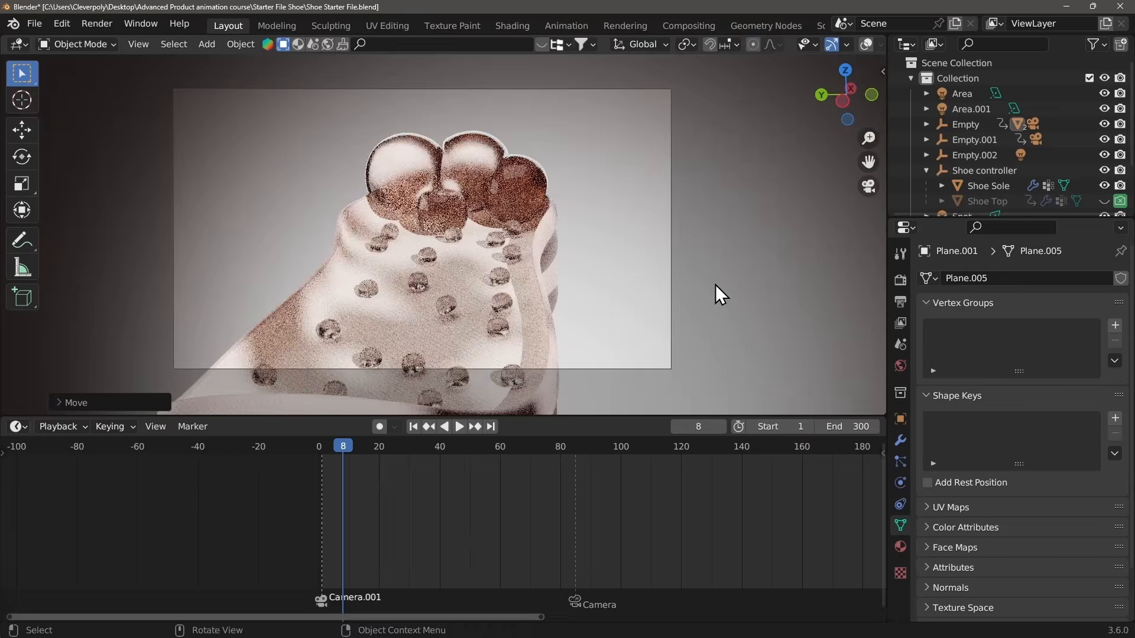
key(g)
click(726, 281)
key(g)
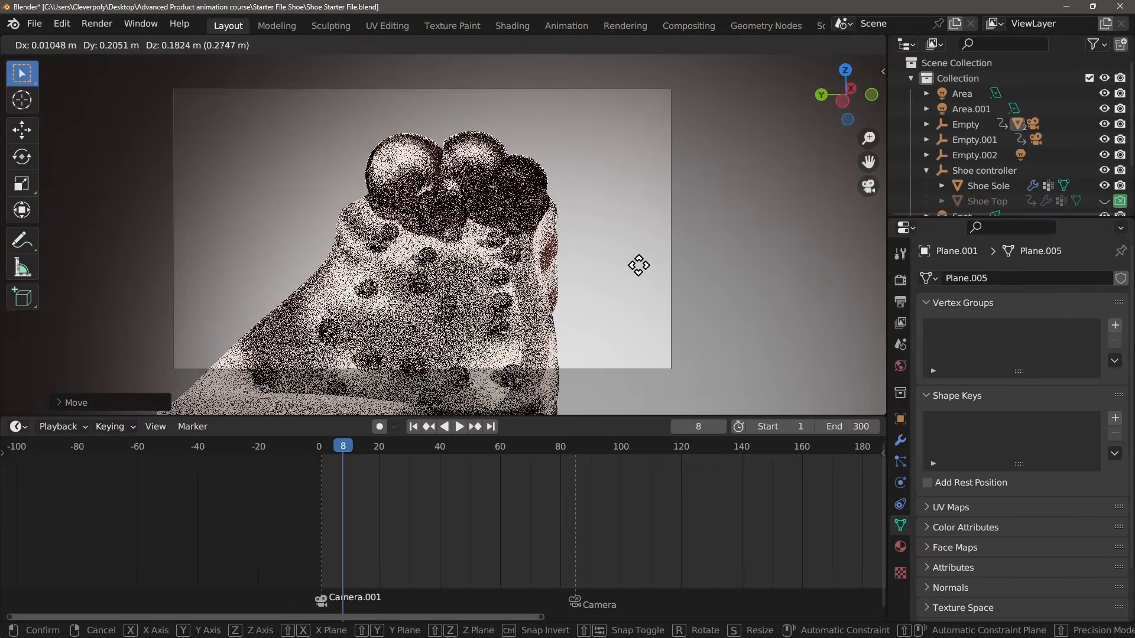
click(643, 269)
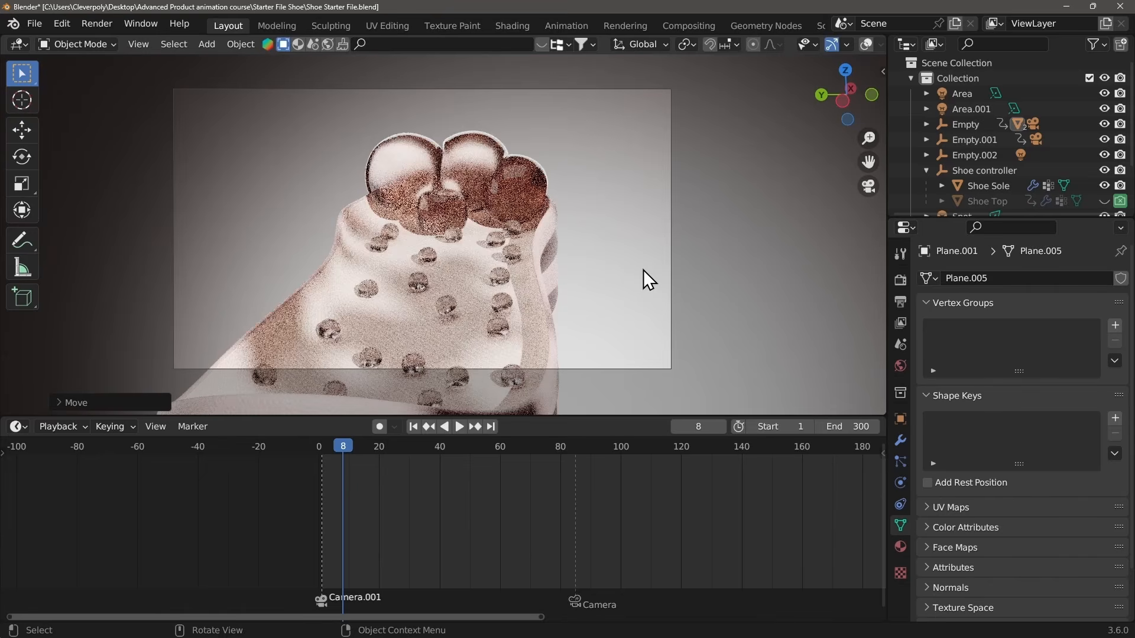
Step: Return to solid shading with overlays shown and parent the new background plane to the rear light's controller empty with Keep Transform
click(866, 44)
key(z)
middle_drag(467, 236, 349, 244)
scroll(461, 289, down, 4)
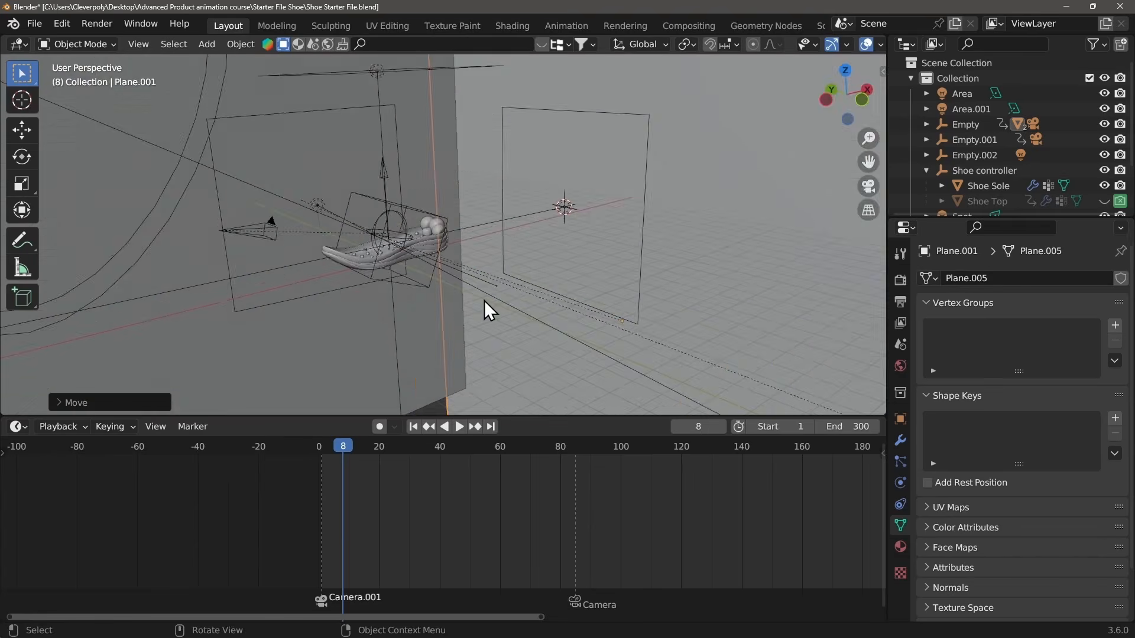
scroll(520, 263, down, 4)
middle_drag(525, 259, 532, 231)
scroll(507, 233, up, 5)
shift+middle_drag(532, 230, 422, 216)
scroll(434, 257, up, 4)
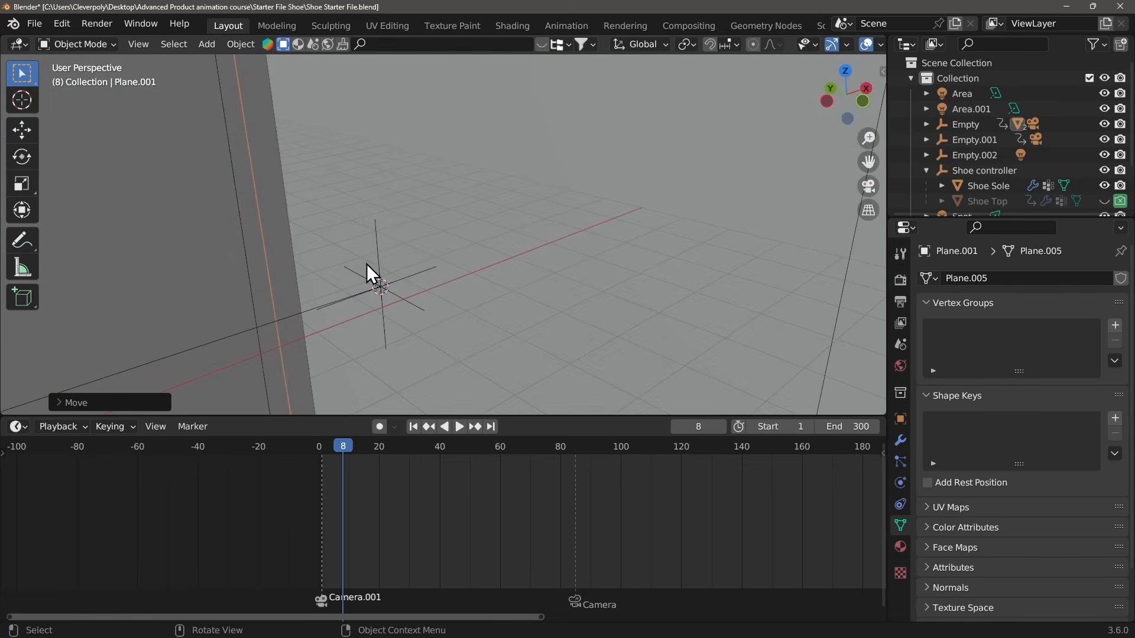
middle_drag(382, 248, 445, 198)
shift+click(424, 295)
scroll(459, 243, down, 6)
scroll(473, 249, up, 5)
key(ctrl+p)
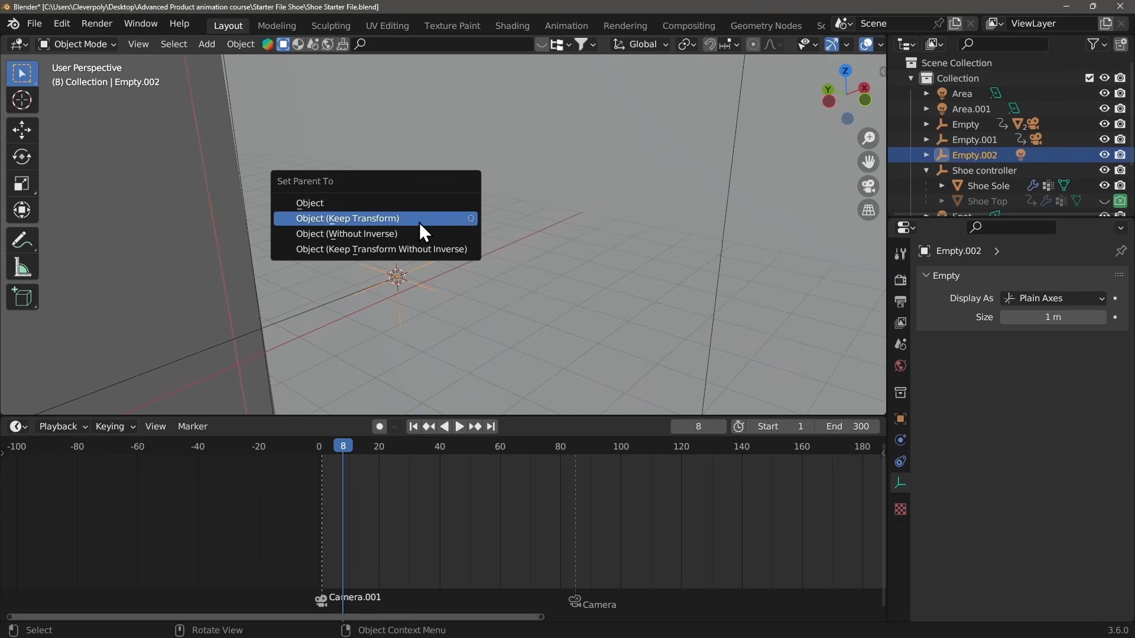
click(387, 220)
Step: Parent the rear light's controller empty to the first camera's sphere-shaped empty at the shoe
middle_drag(387, 220, 356, 289)
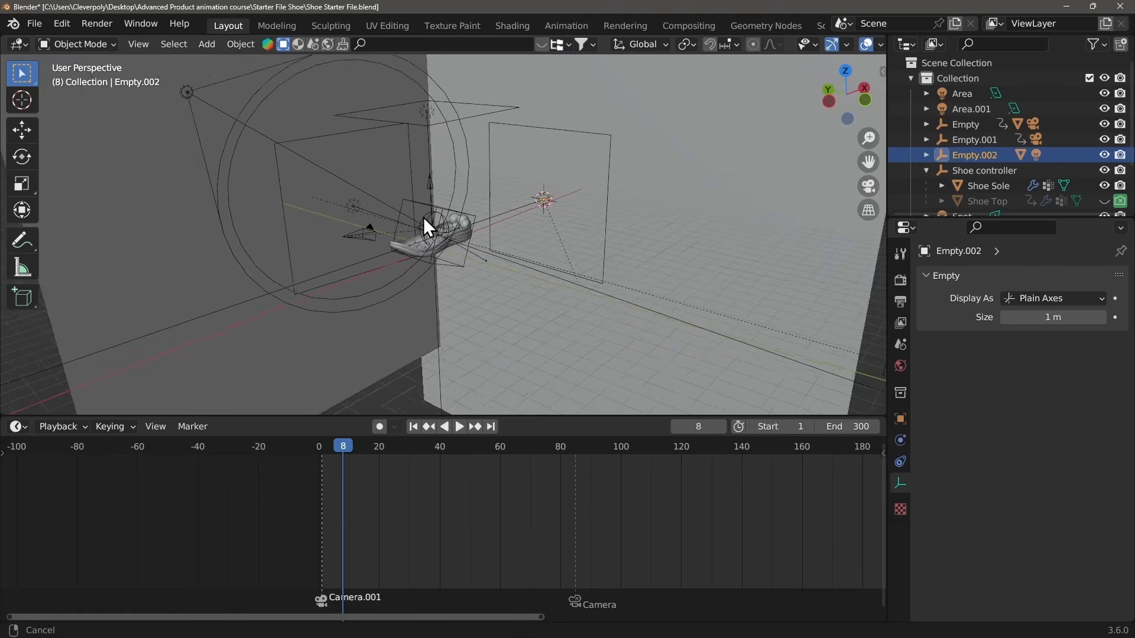
scroll(437, 225, down, 5)
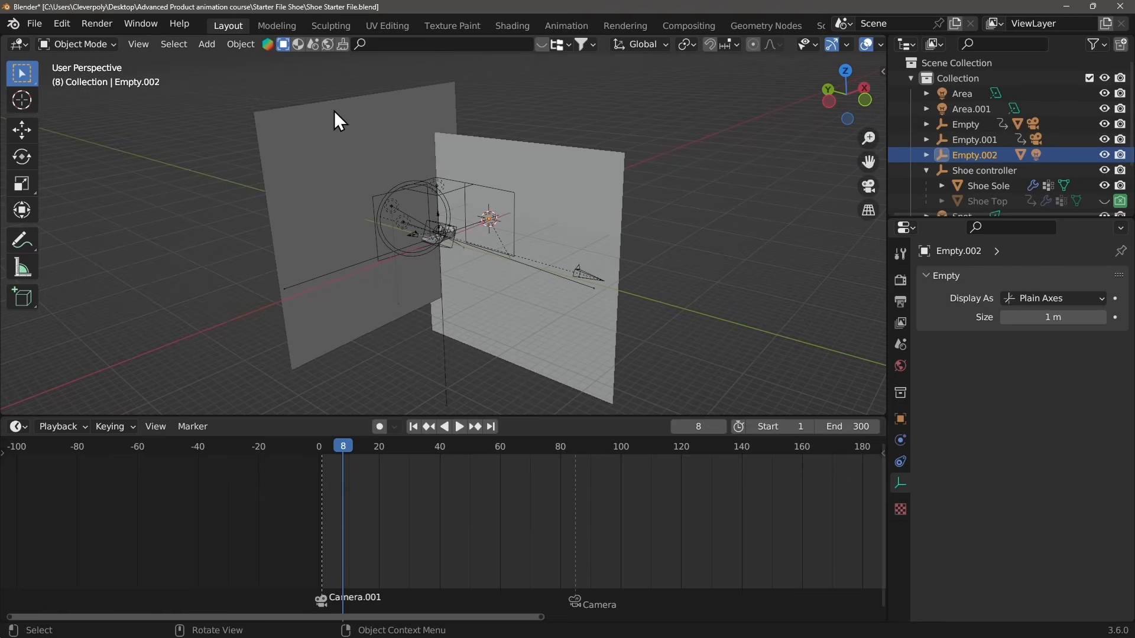
key(g)
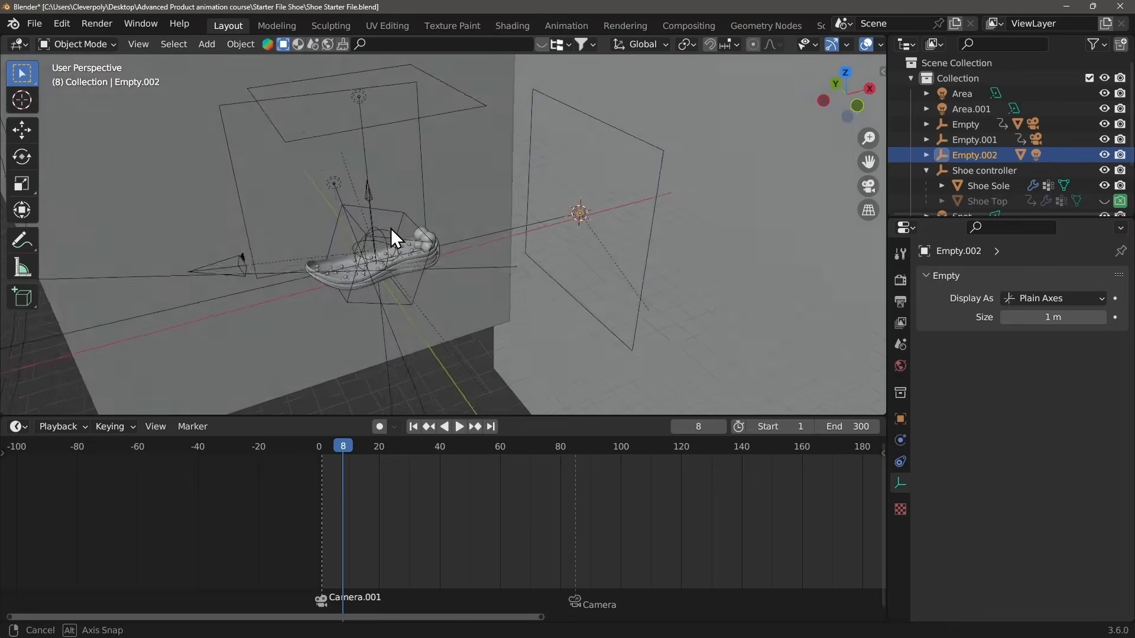
middle_drag(391, 228, 396, 229)
middle_drag(631, 243, 550, 234)
shift+middle_drag(550, 233, 503, 231)
scroll(591, 230, up, 4)
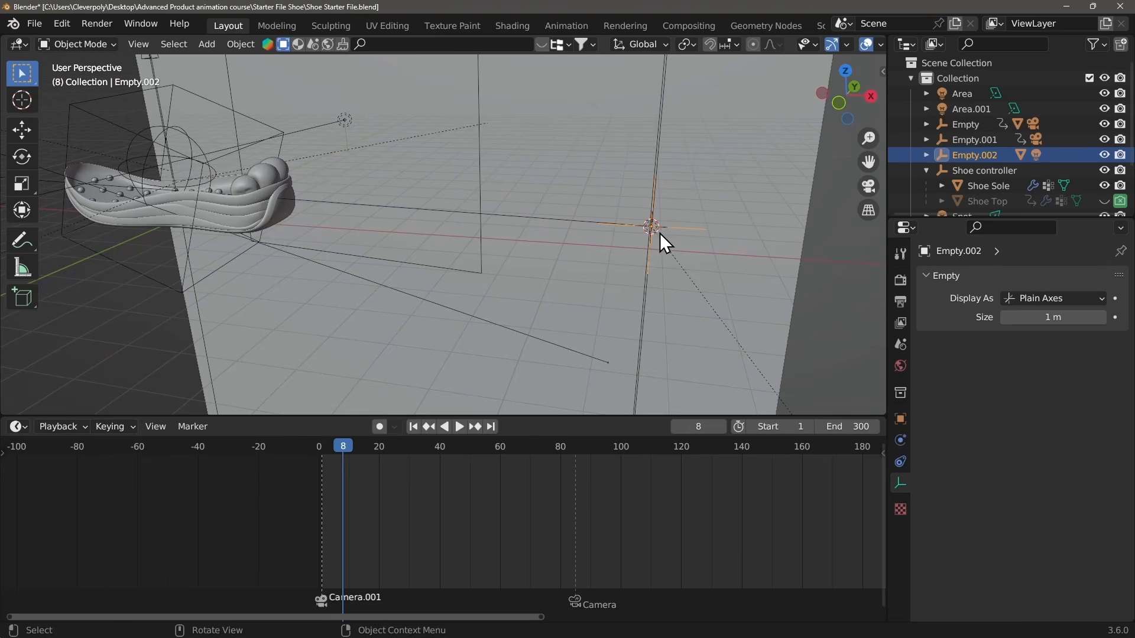
middle_drag(600, 214, 420, 220)
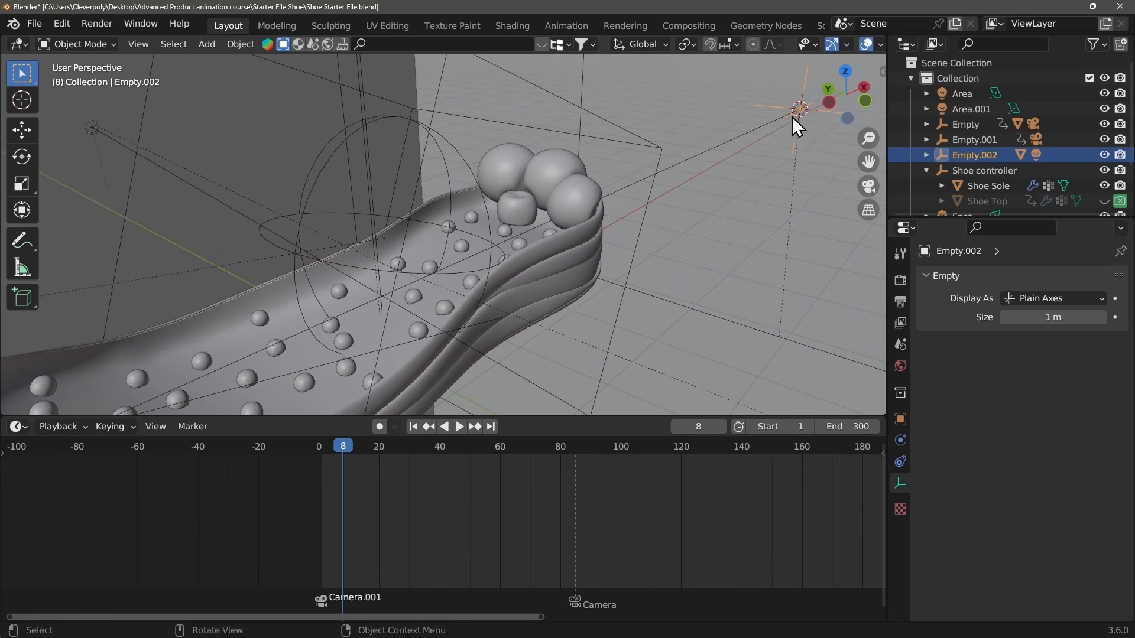
click(314, 203)
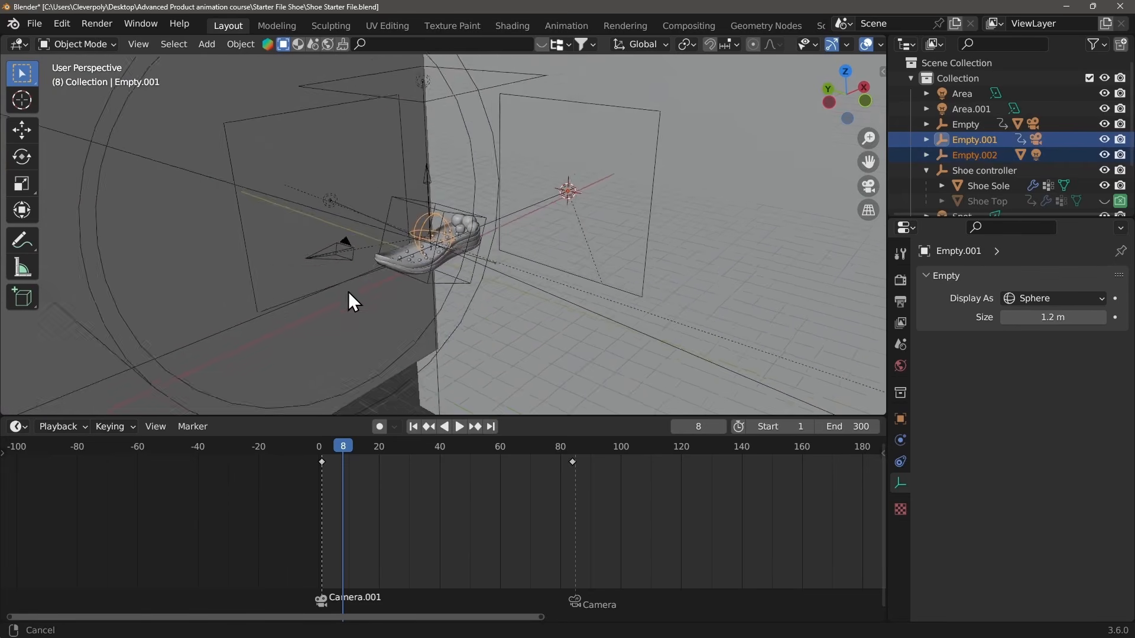
middle_drag(349, 299, 354, 221)
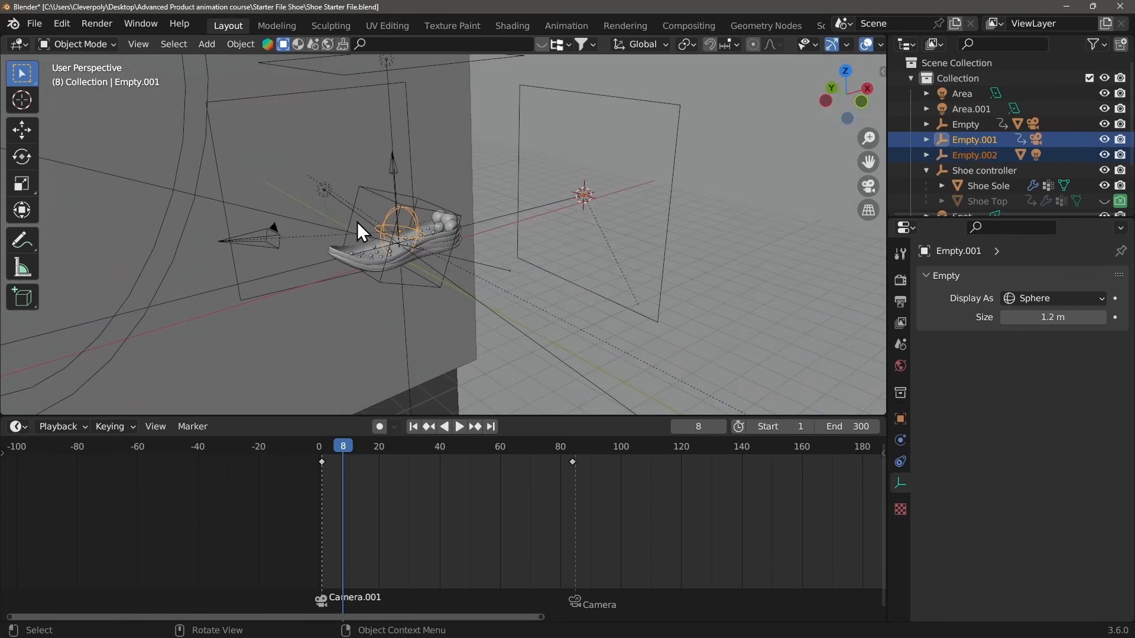
key(ctrl+p)
click(306, 225)
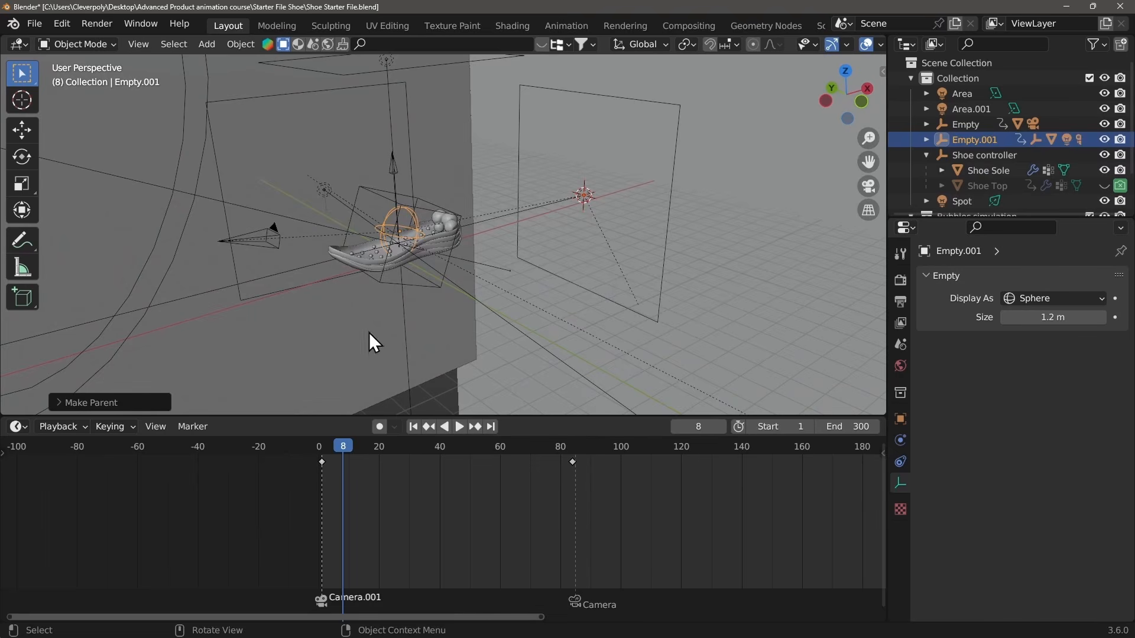
Step: Play the rendered camera shot from frame 2 and scrub to frame 61 to check the background and lighting
drag(329, 448, 323, 448)
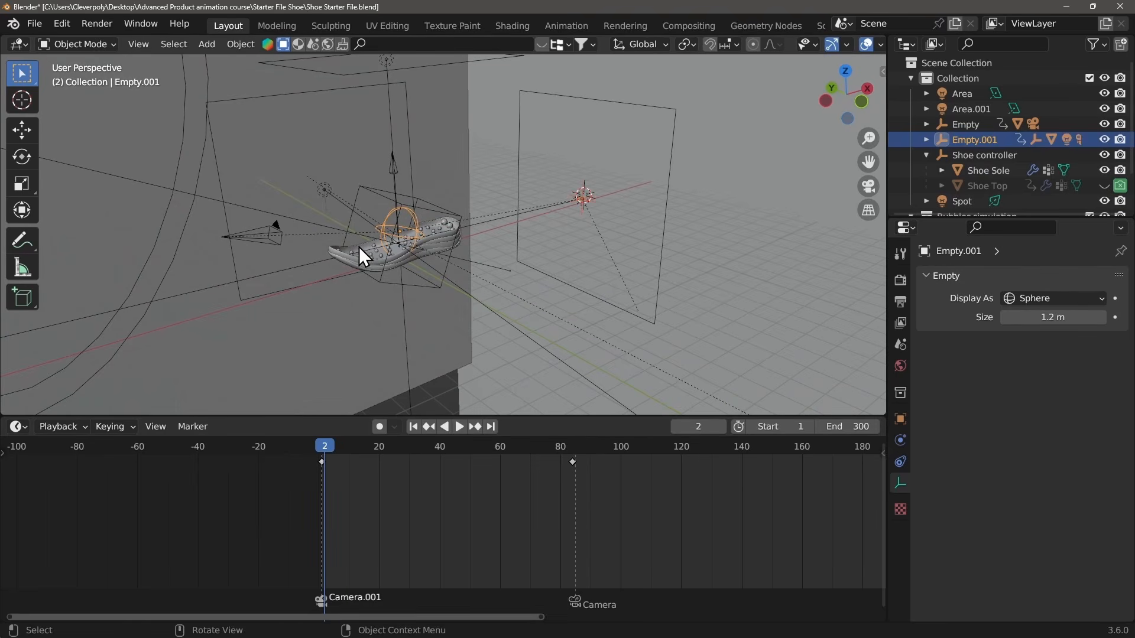
key(KP_0)
key(z)
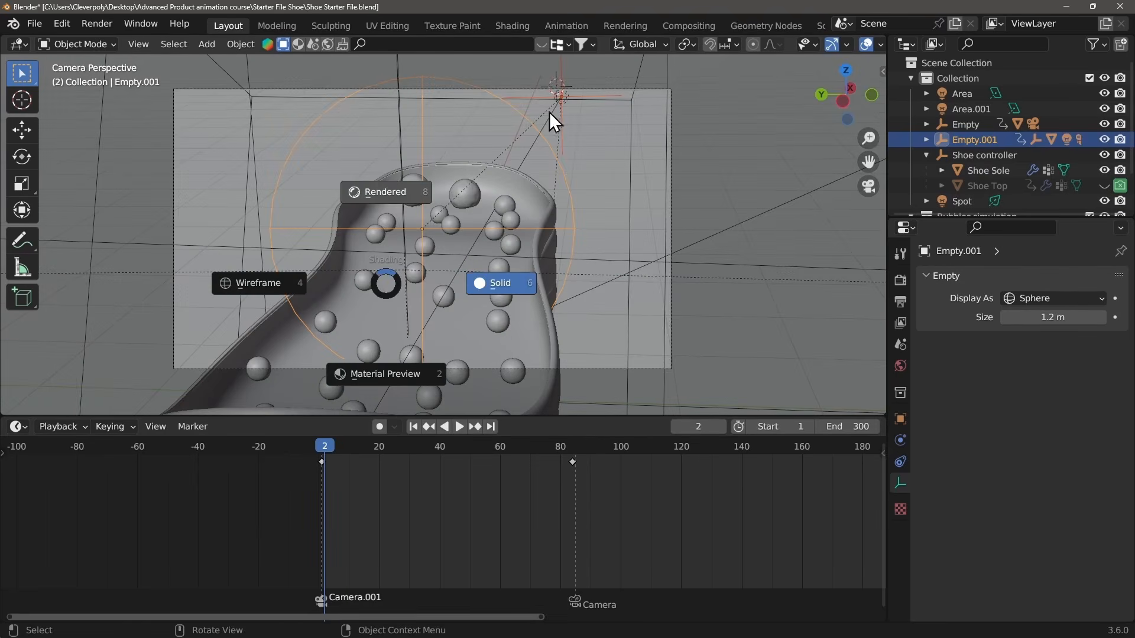
click(380, 191)
key(space)
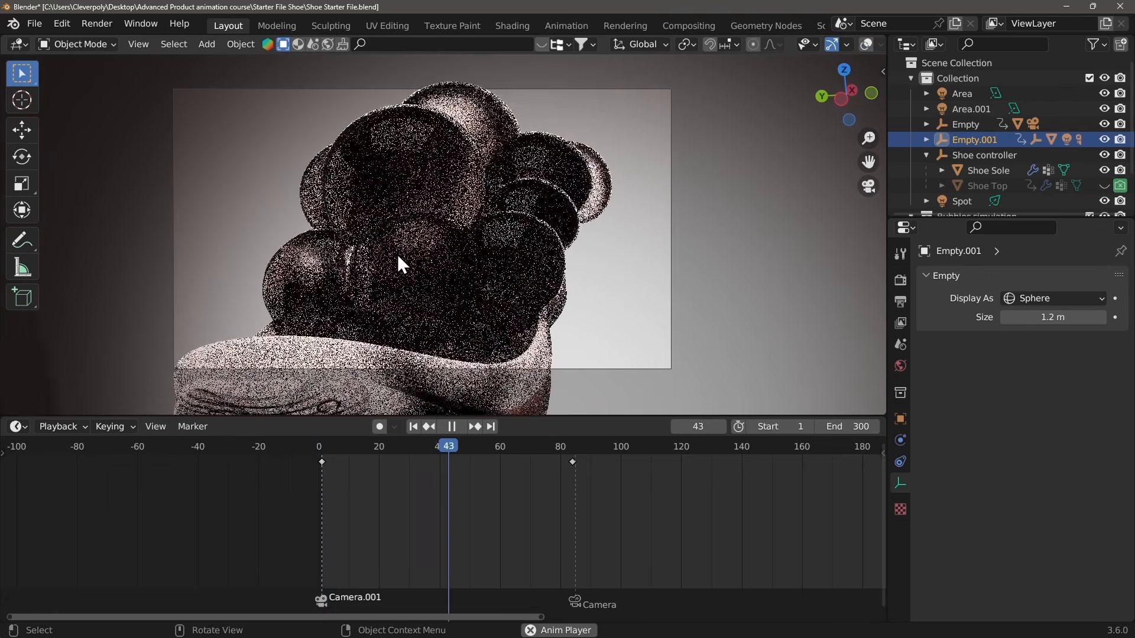
key(space)
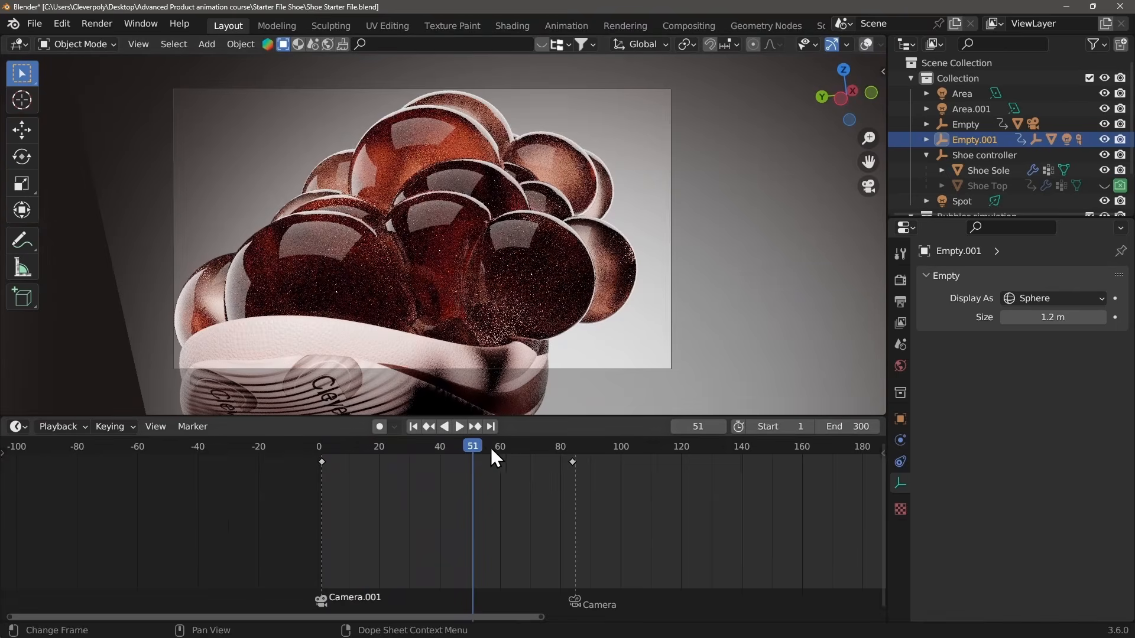
drag(487, 447, 503, 446)
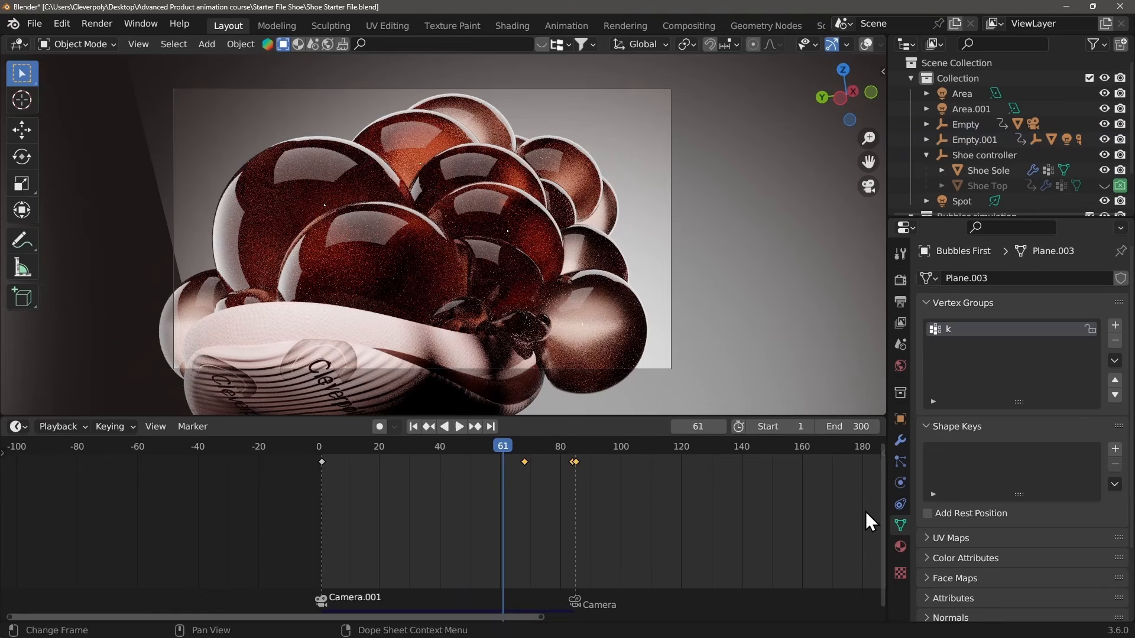
Step: Open the bubbles material in the Shader Editor and try a green base color on its Principled BSDF
click(900, 546)
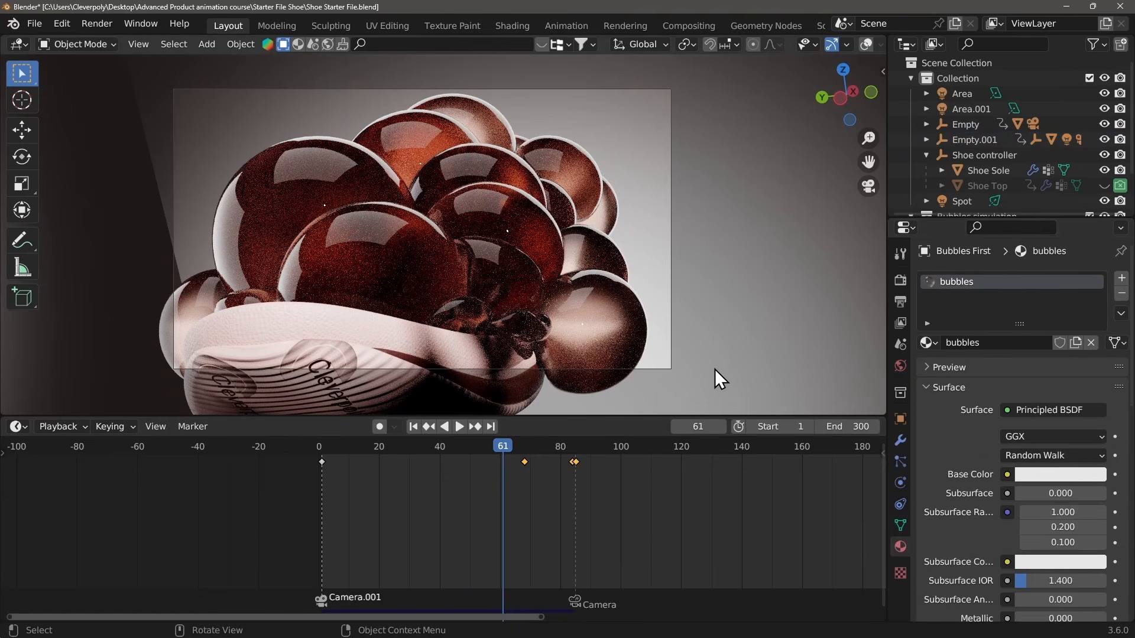
click(17, 428)
click(53, 556)
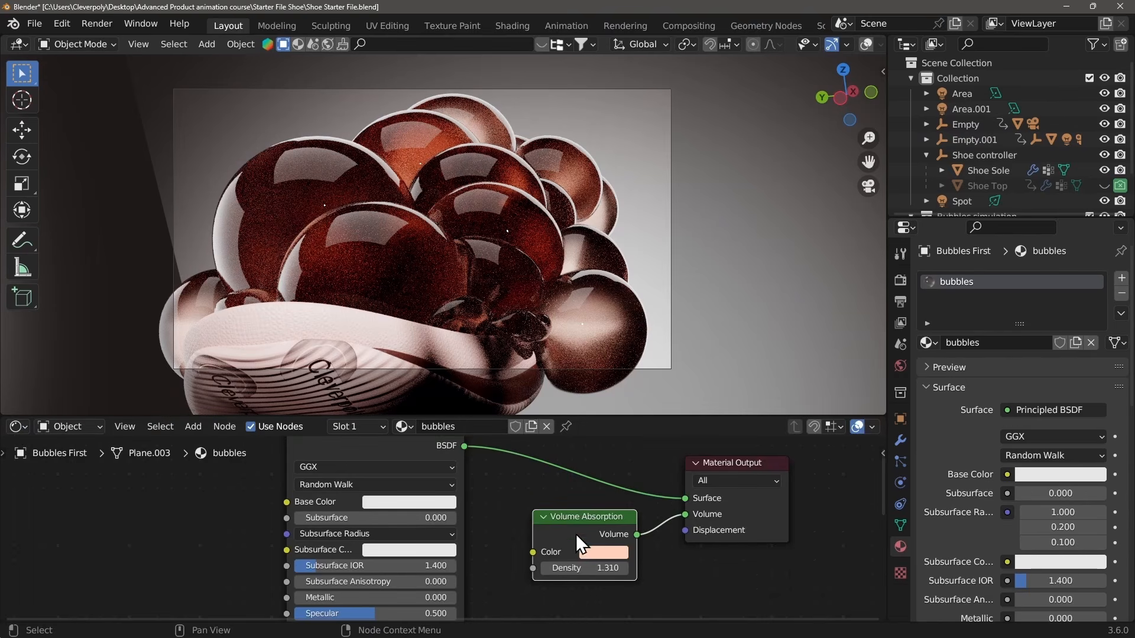
middle_drag(482, 500, 550, 548)
click(497, 551)
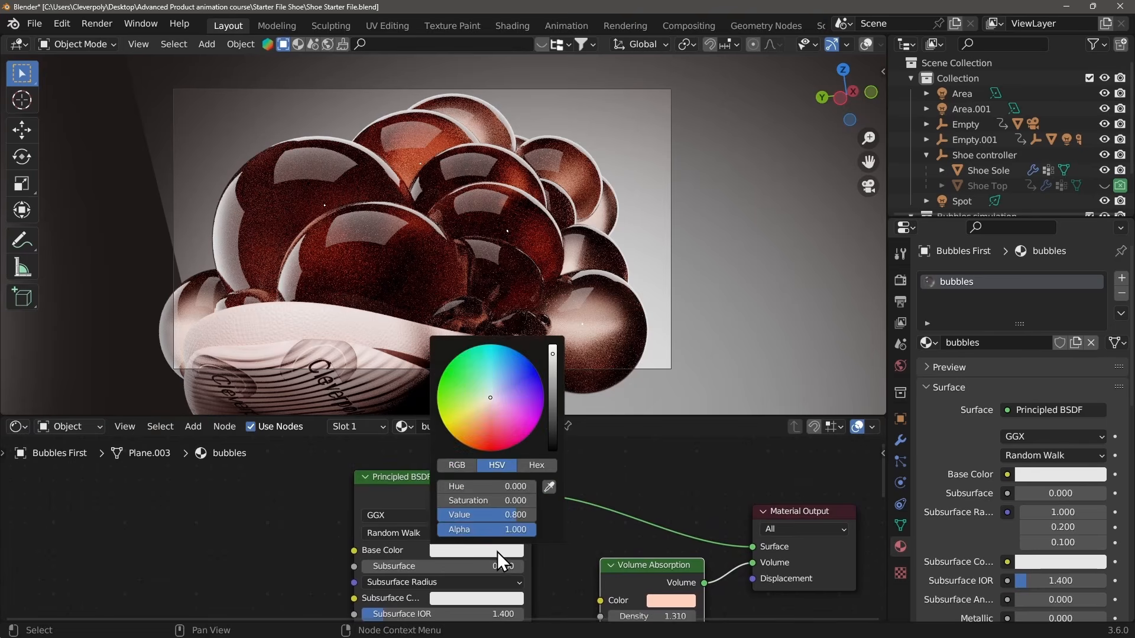
mouse_move(498, 392)
mouse_down()
mouse_move(503, 375)
mouse_move(484, 427)
mouse_move(473, 376)
mouse_up()
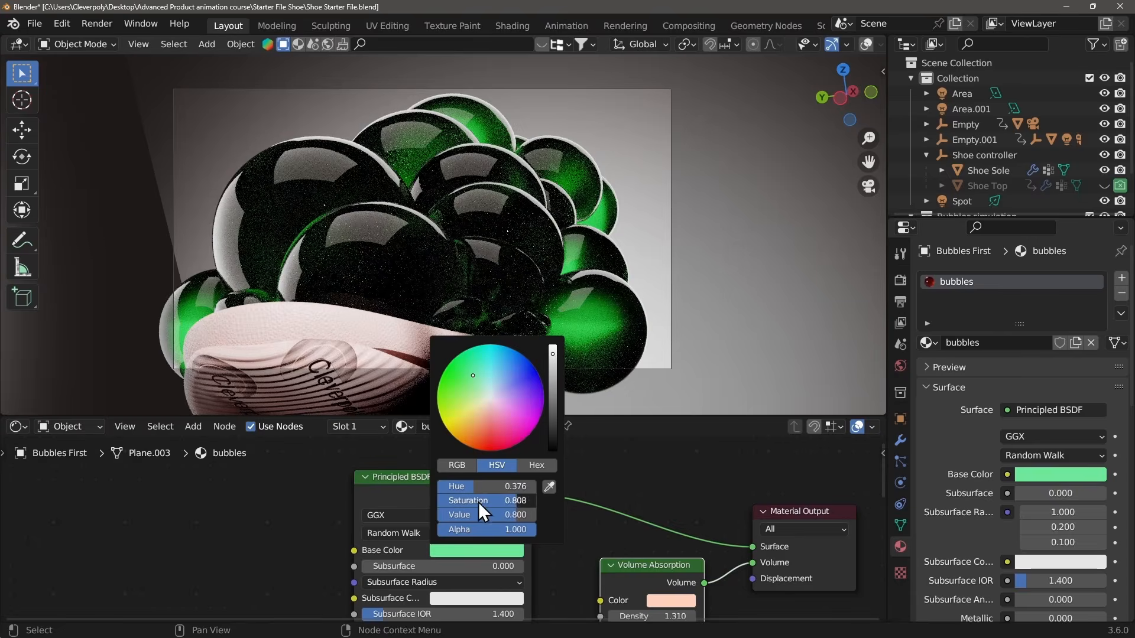
drag(477, 502, 375, 493)
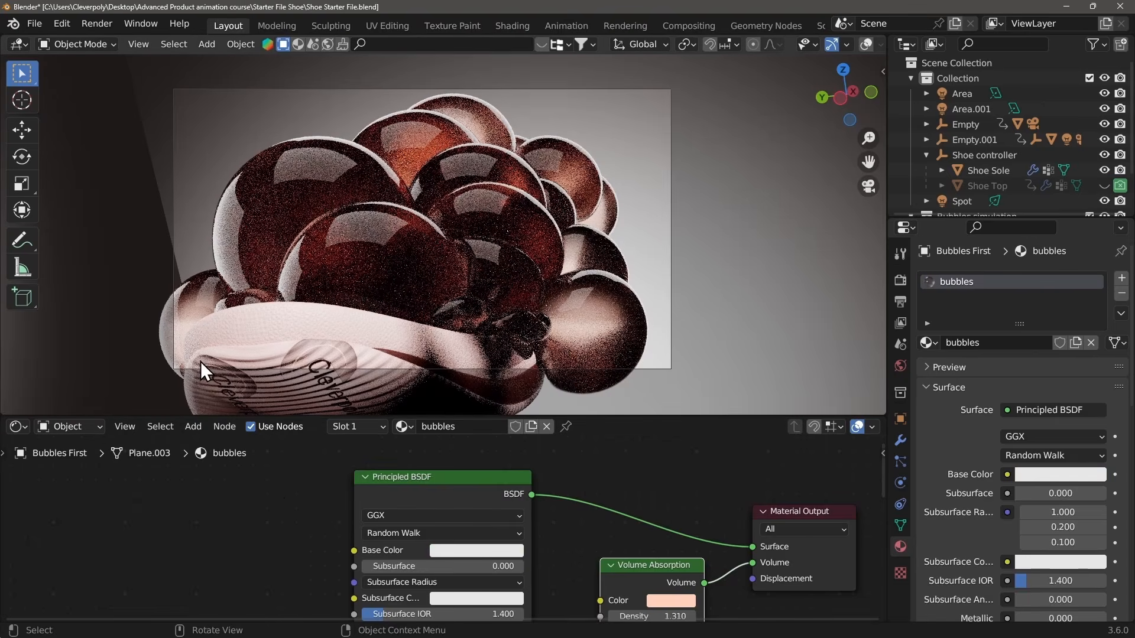
Step: Try setting the bubbles material's Transmission to 0, undo it and return to the timeline
shift+scroll(631, 494, down, 3)
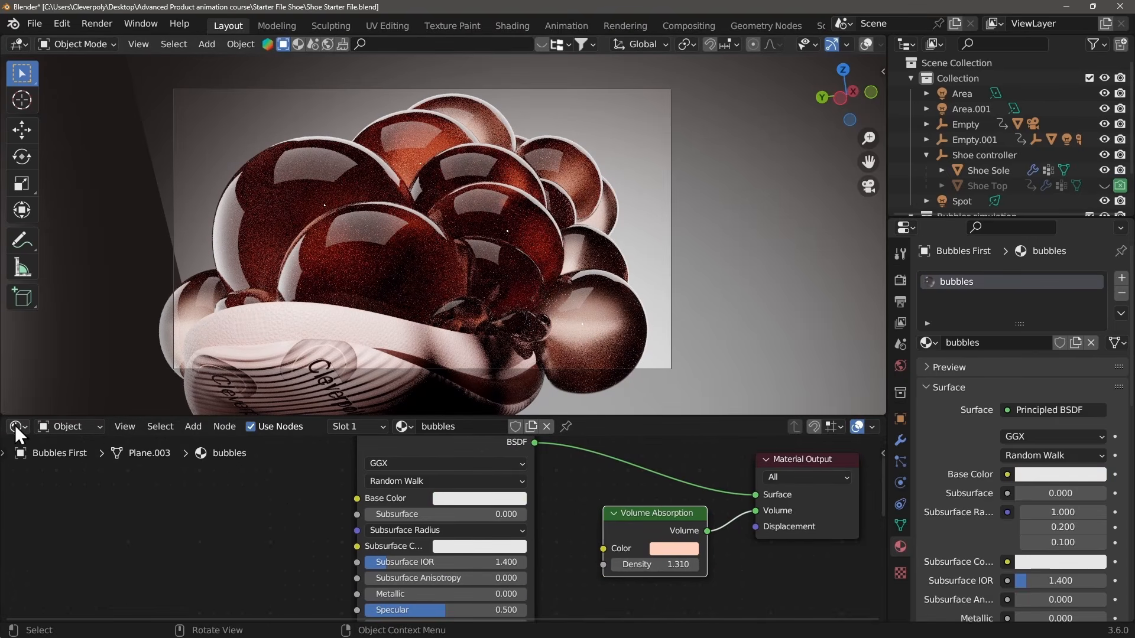
middle_drag(223, 541, 225, 530)
shift+scroll(274, 483, down, 10)
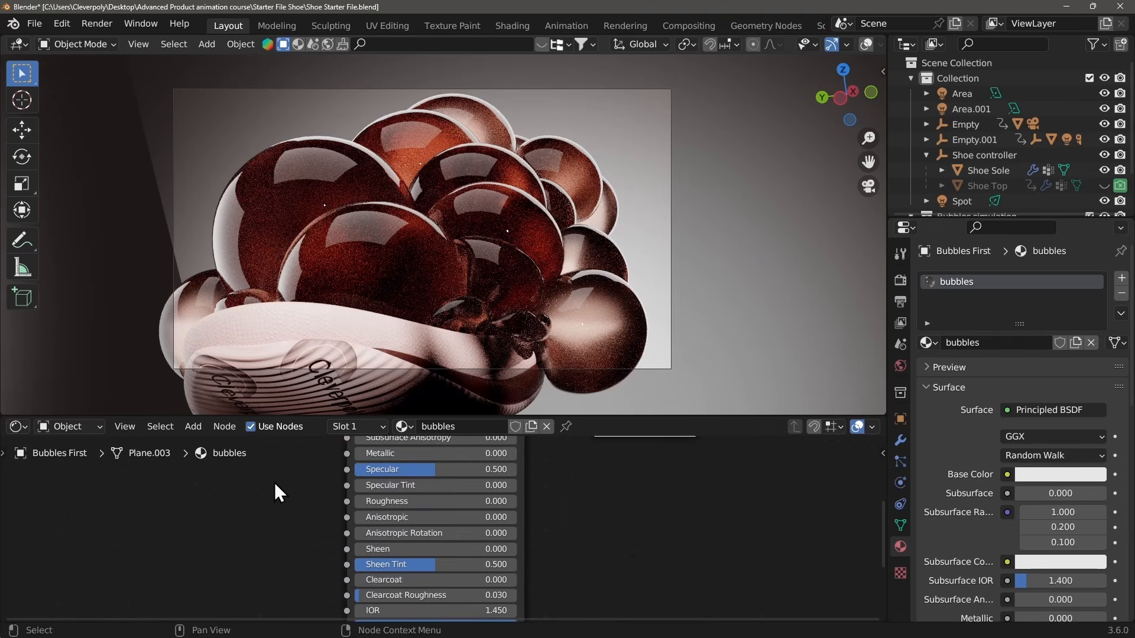
key(BackSpace)
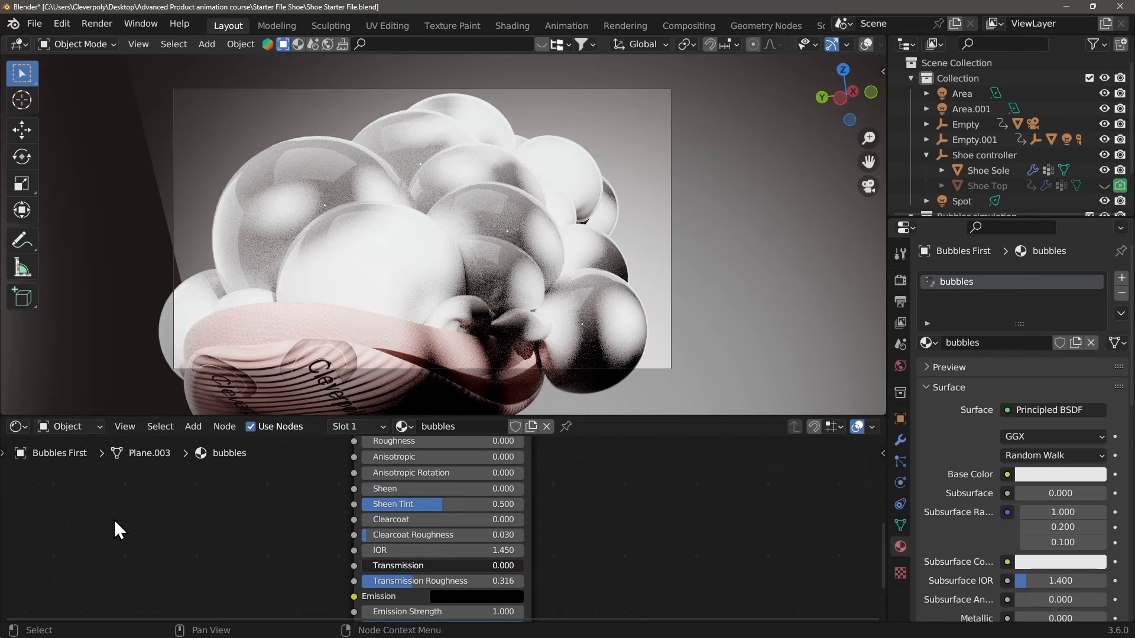
key(ctrl+z)
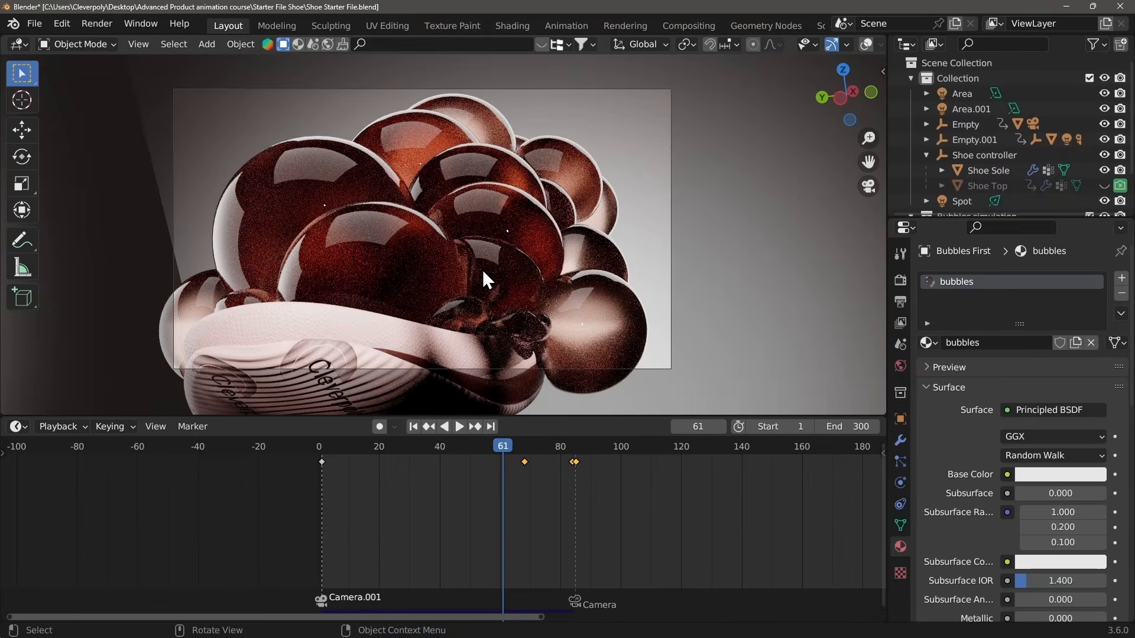
Step: Move the first camera's dark background plane about 2 m along the global Y axis, away from the shoe
mouse_move(255, 168)
ctrl+middle_down()
mouse_move(318, 158)
mouse_move(302, 176)
mouse_move(441, 190)
mouse_move(484, 228)
mouse_move(474, 264)
ctrl+middle_up()
key(z)
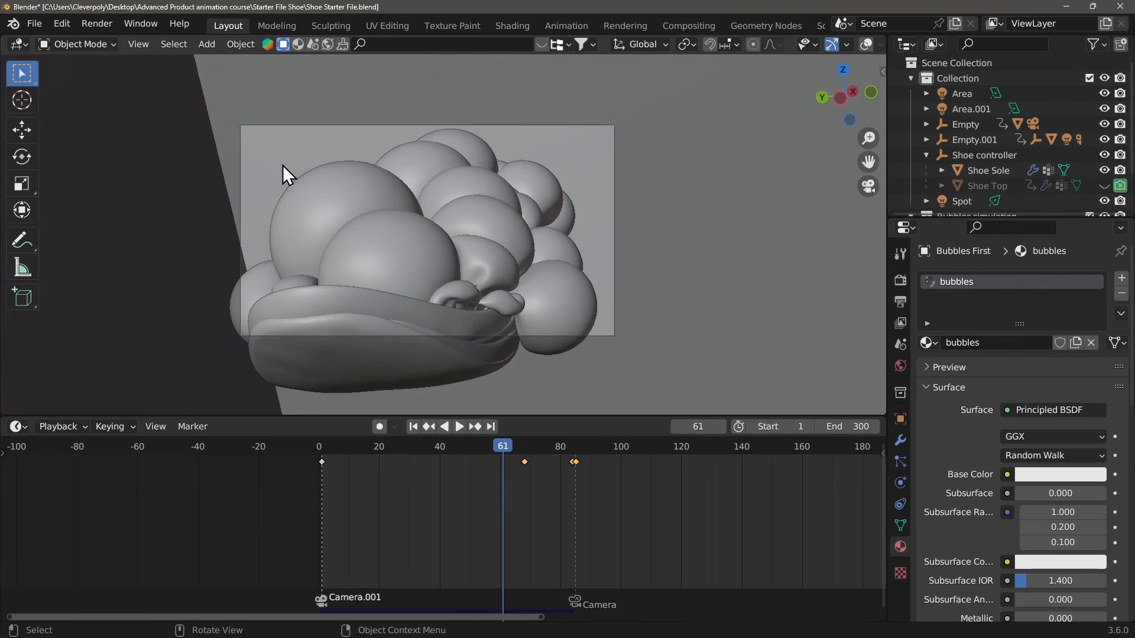
click(293, 157)
scroll(427, 230, down, 5)
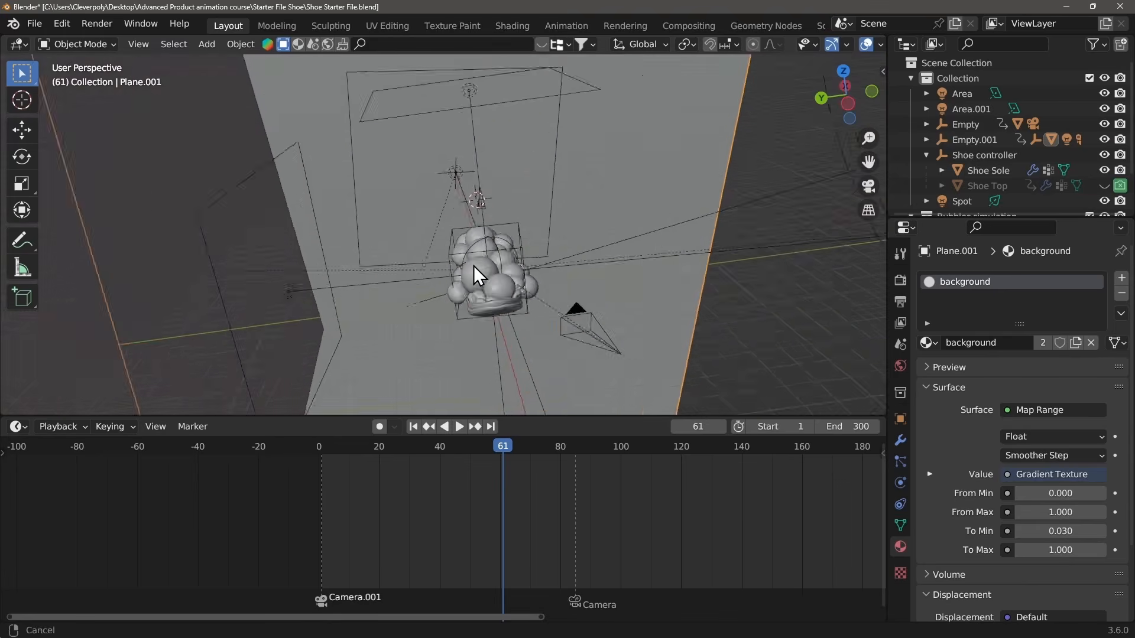
scroll(474, 265, down, 5)
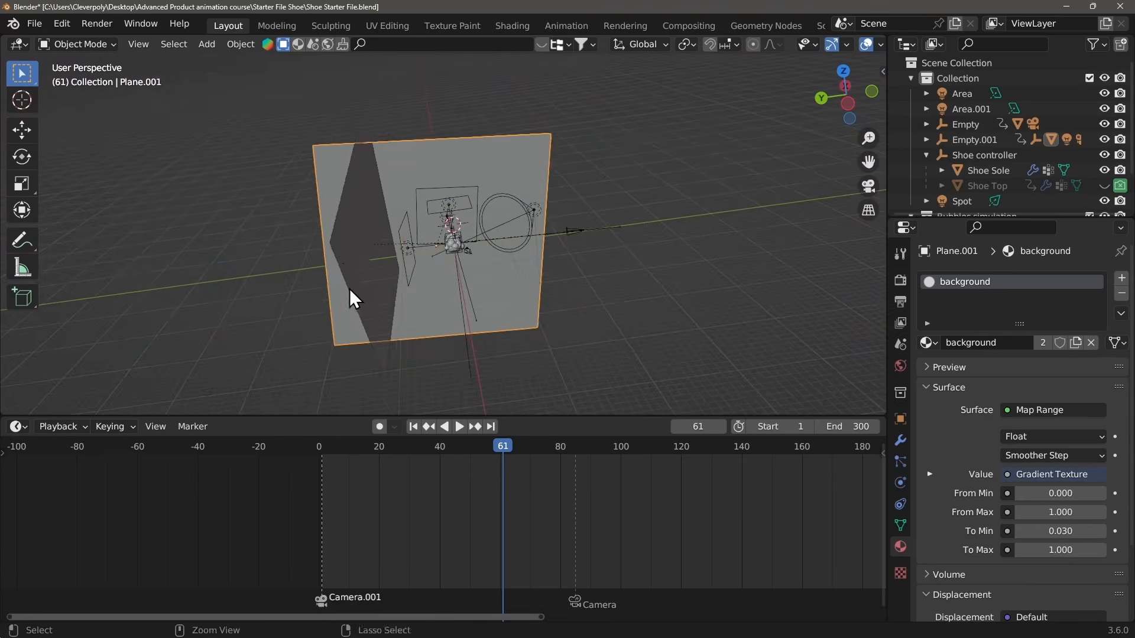
click(355, 236)
middle_drag(355, 237, 409, 229)
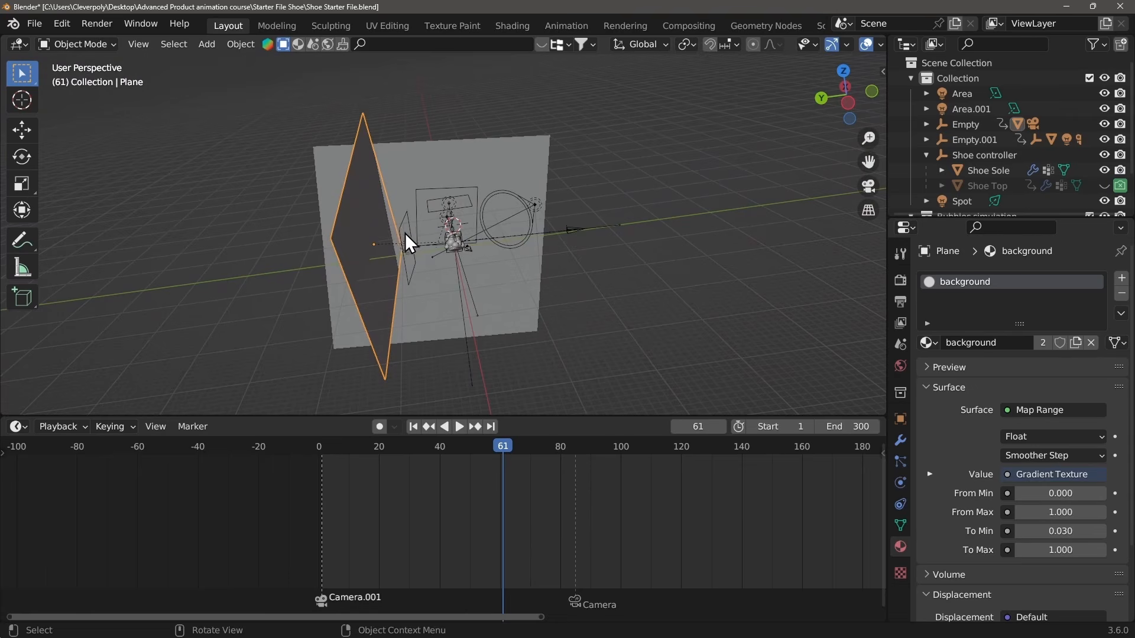
key(g)
key(y)
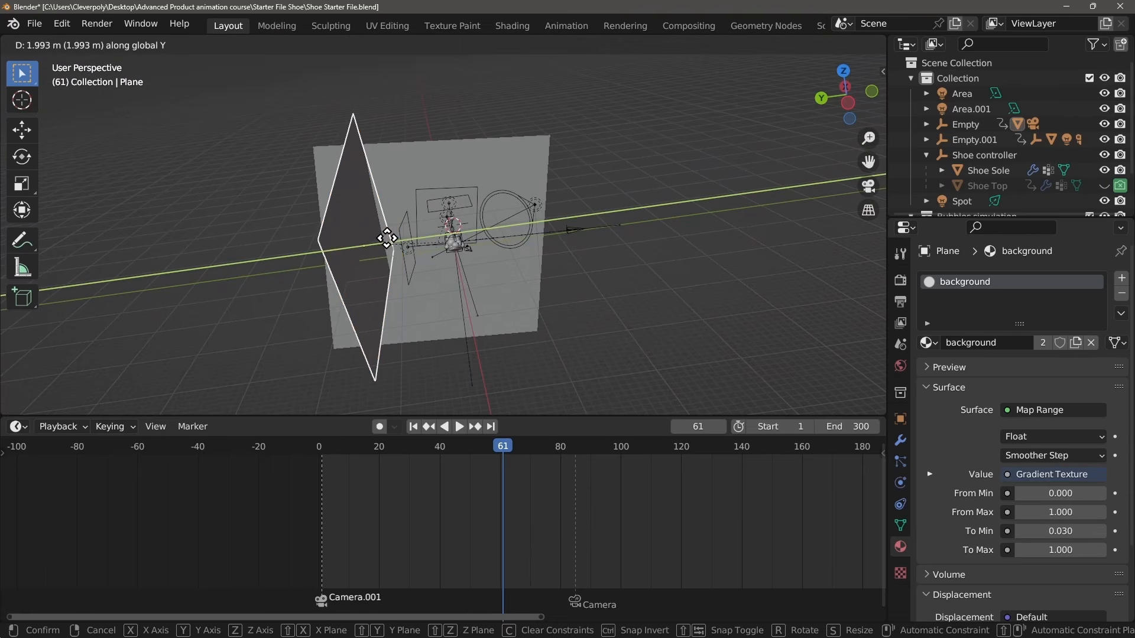
click(385, 245)
Step: Move the same background plane about 1 m back along global Y while checking the camera view
key(KP_0)
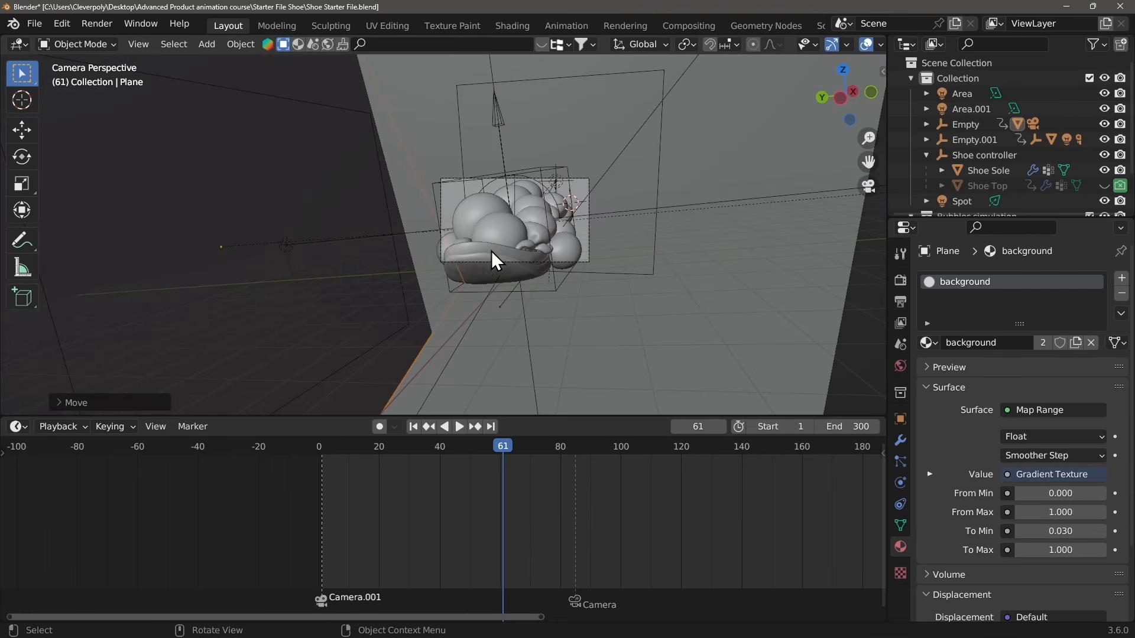
key(g)
key(y)
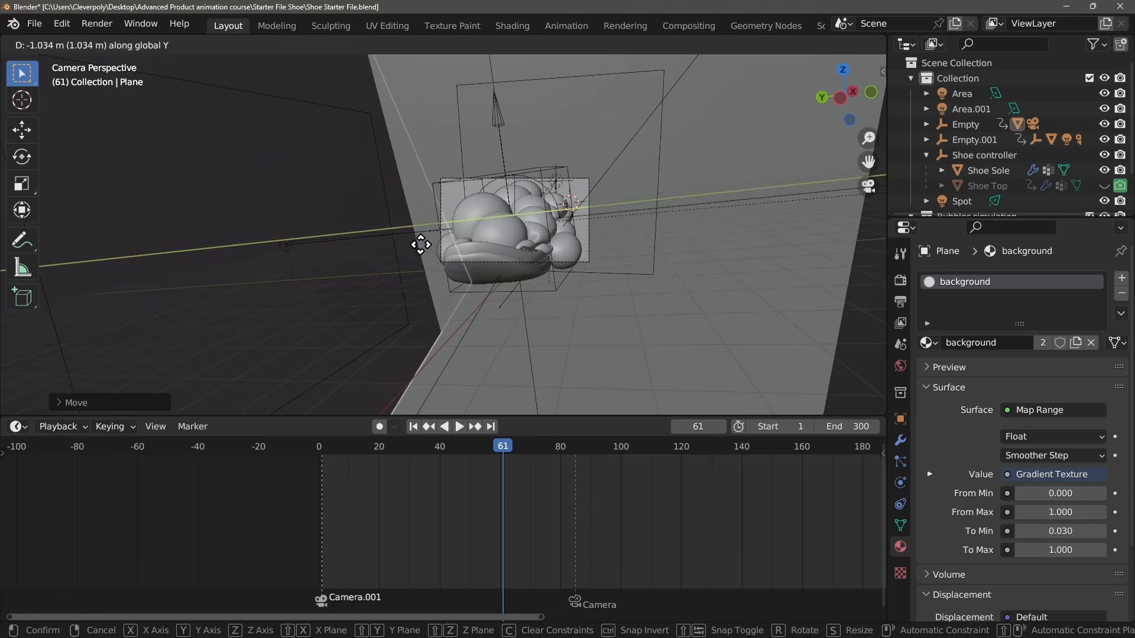
click(420, 245)
scroll(440, 225, up, 4)
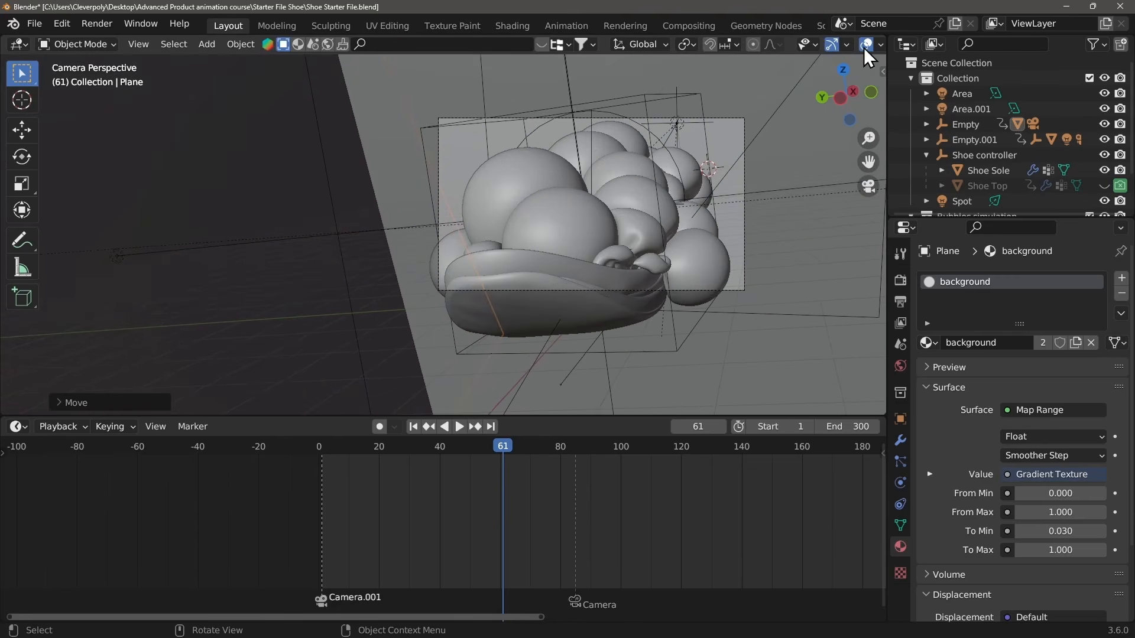
Step: Preview the camera shot in rendered shading without overlays and render frame 61 as a still image
click(864, 47)
key(shift+z)
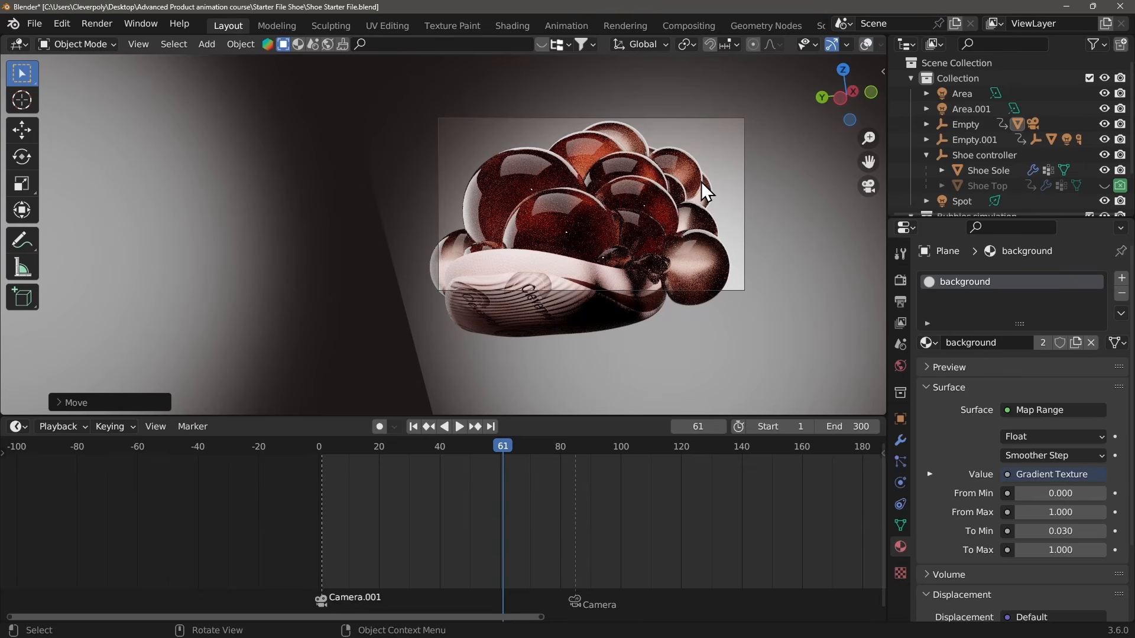
key(F12)
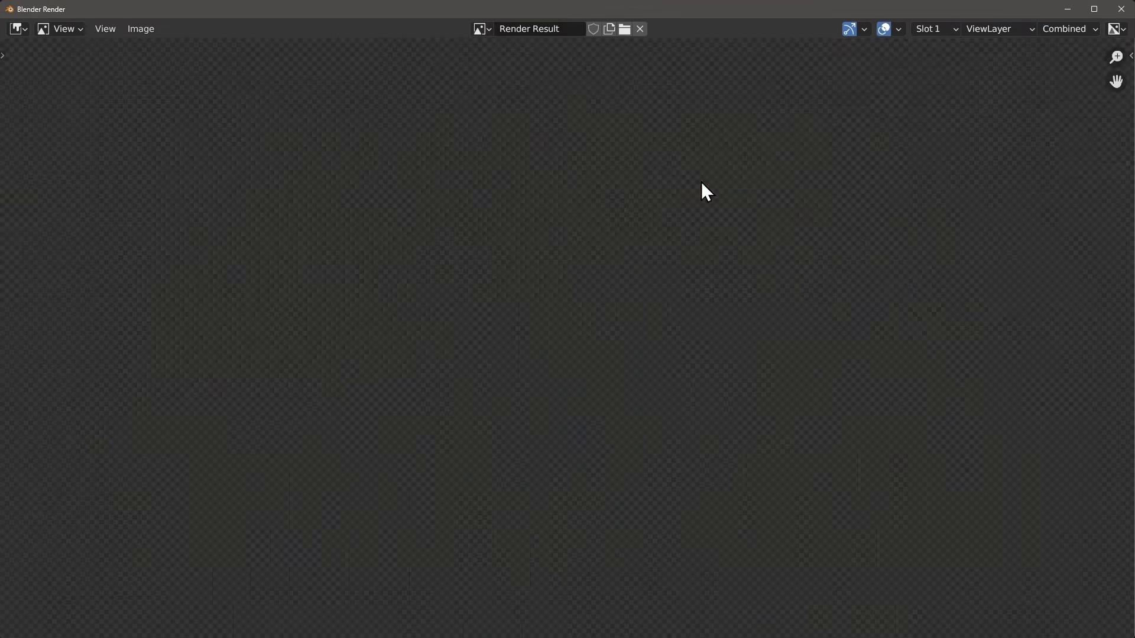
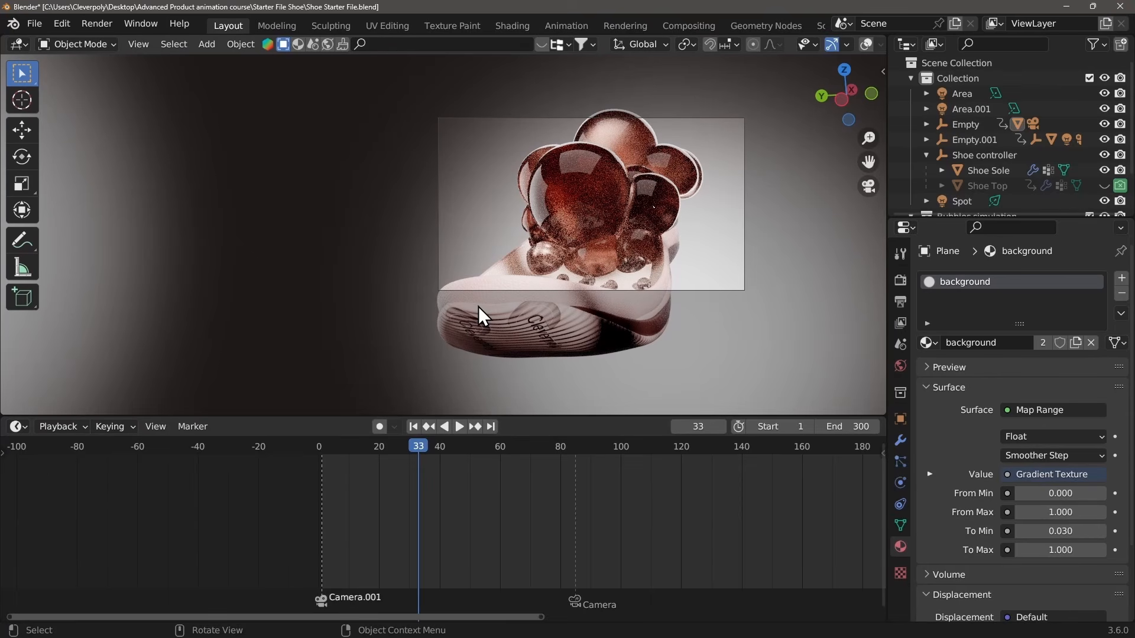
Step: Restore solid shading with overlays, then move the Camera.001 marker to frame 0 and the Camera marker to frame 1
key(z)
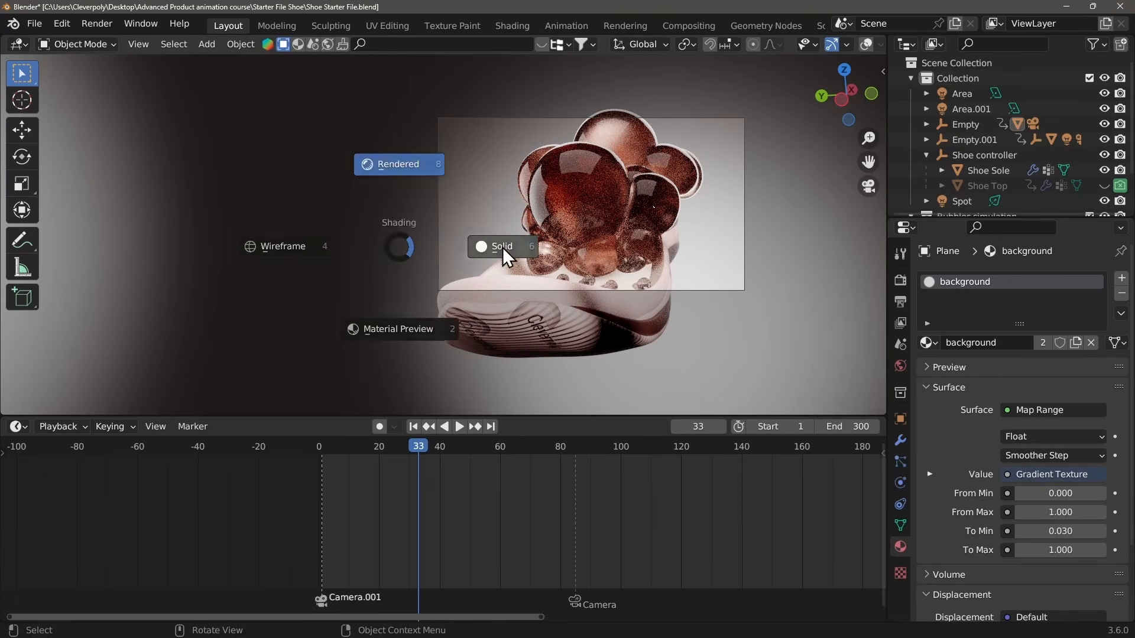
click(485, 246)
click(866, 44)
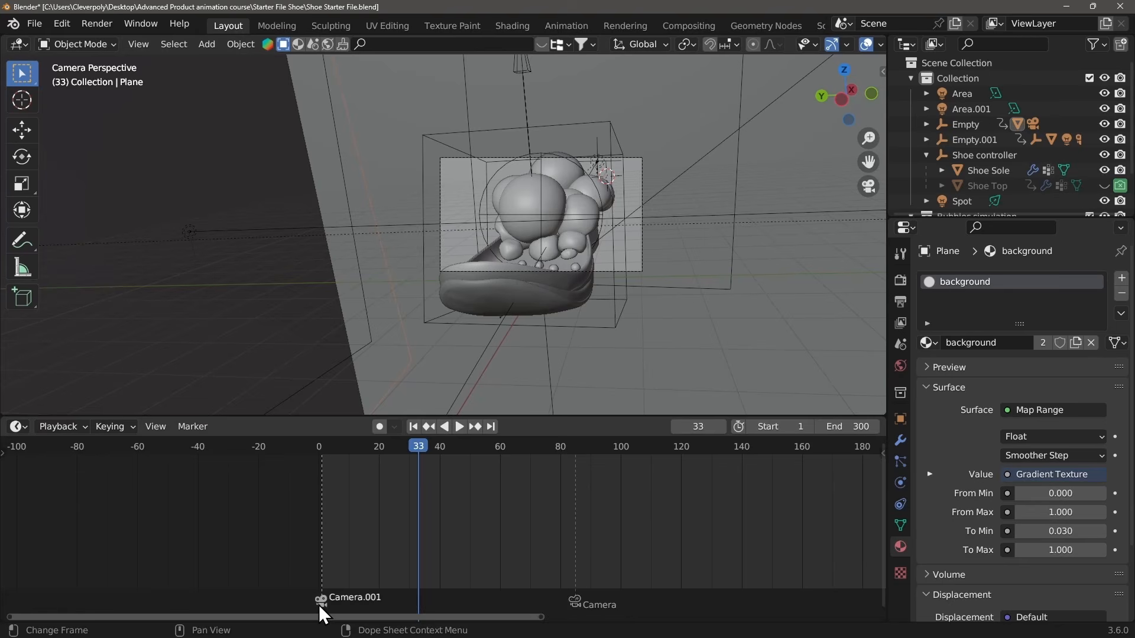
drag(318, 605, 308, 604)
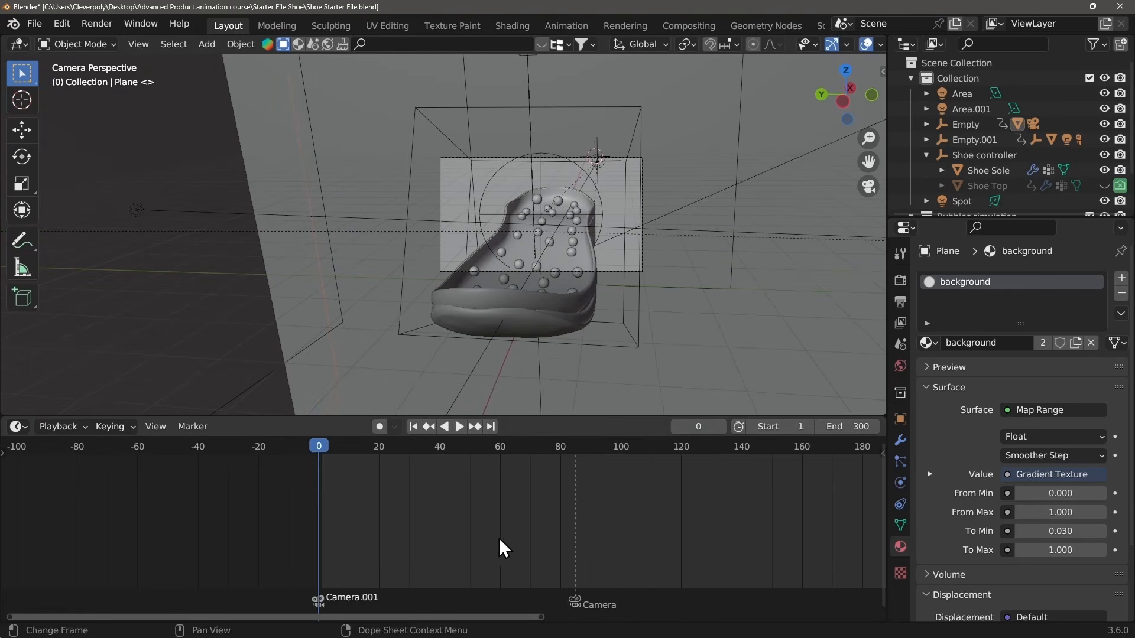
key(Right)
click(577, 603)
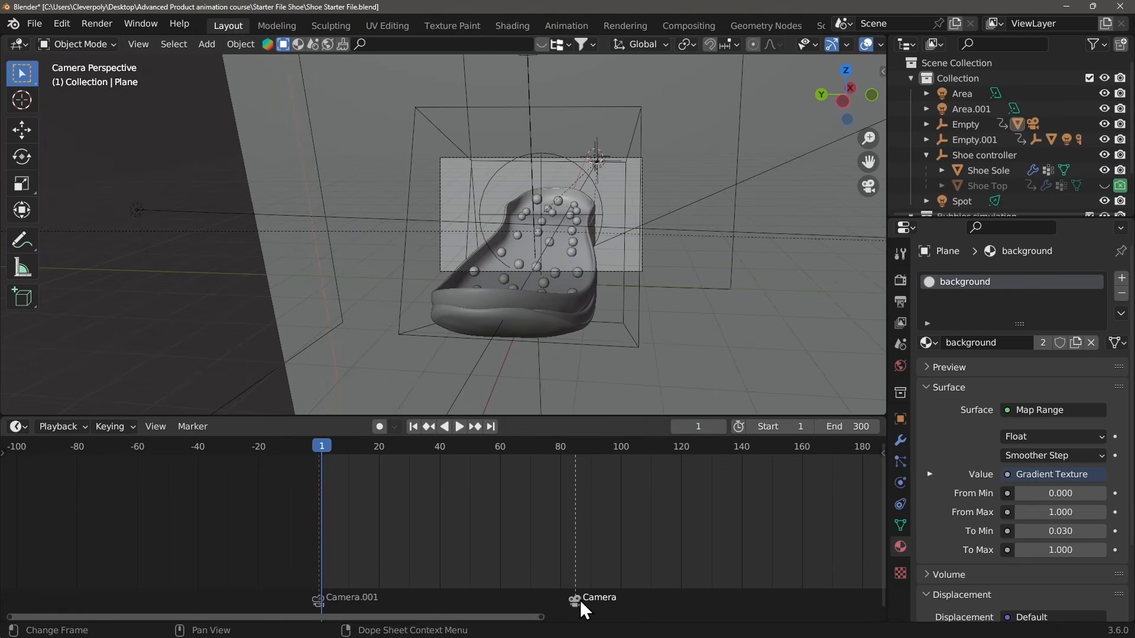
drag(570, 599, 317, 589)
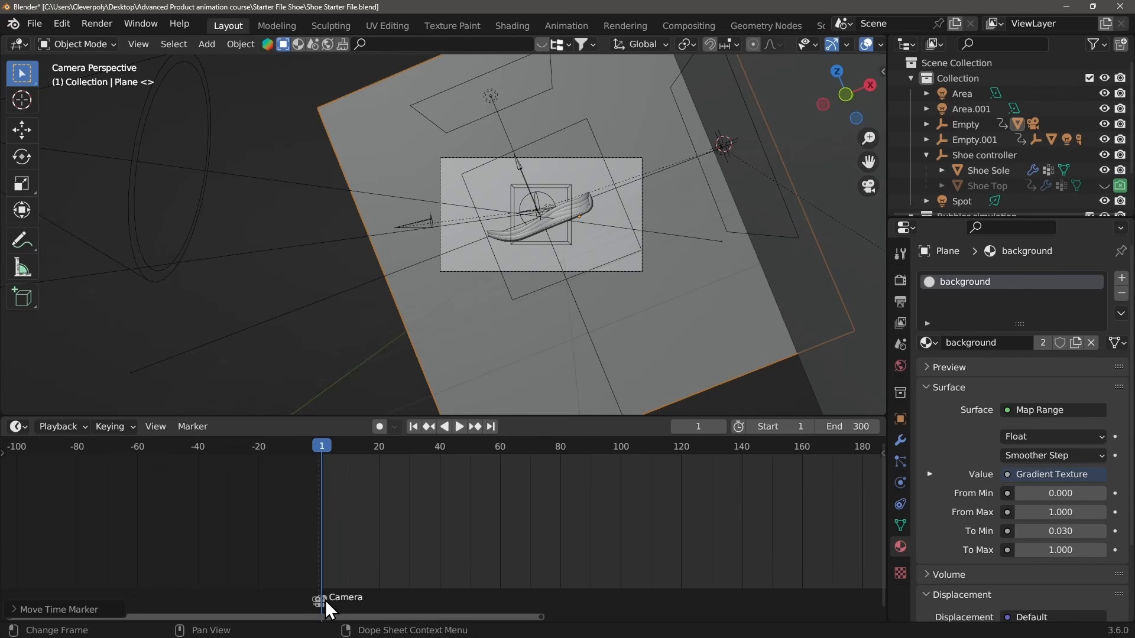
Step: Move the Camera marker out to frame 52 and back to frame 1 to compare which camera is active
key(shift+d)
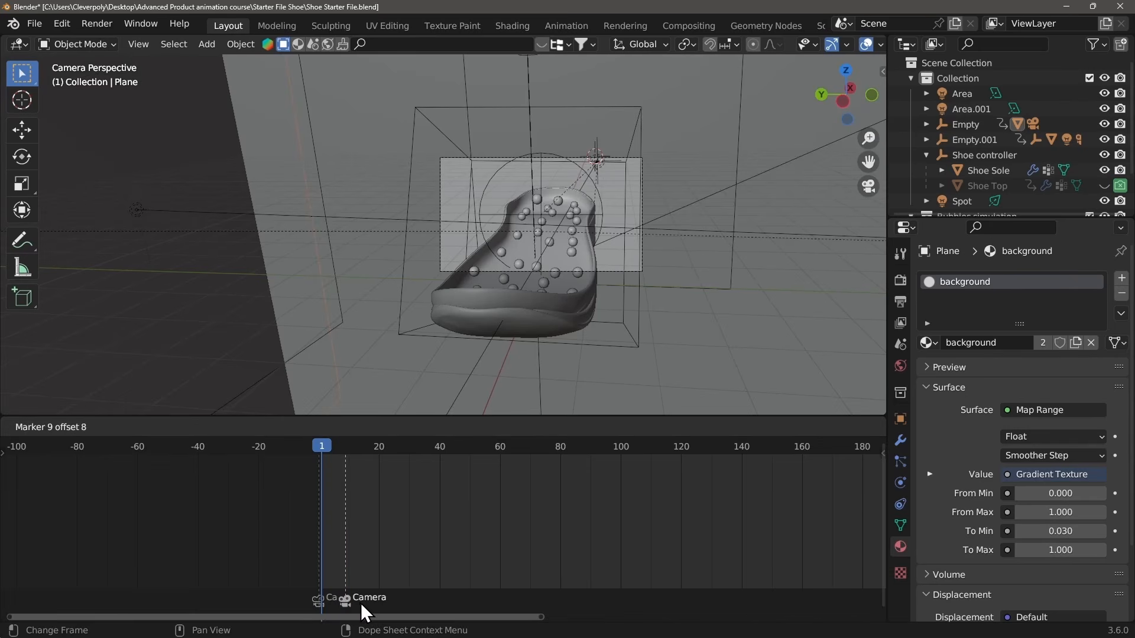
click(490, 573)
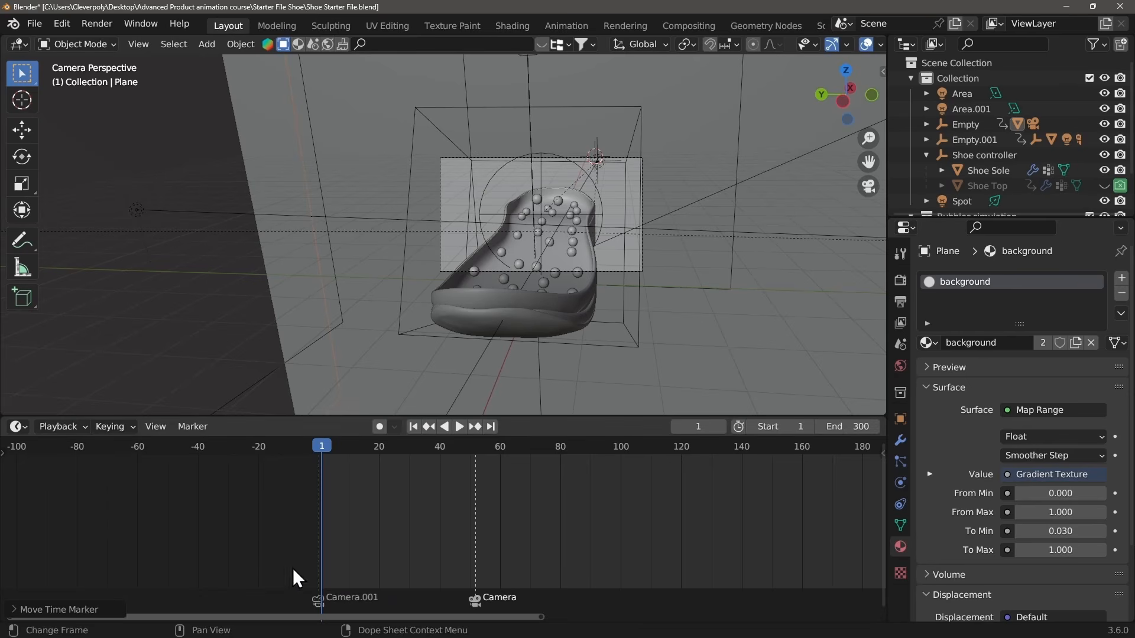
click(318, 605)
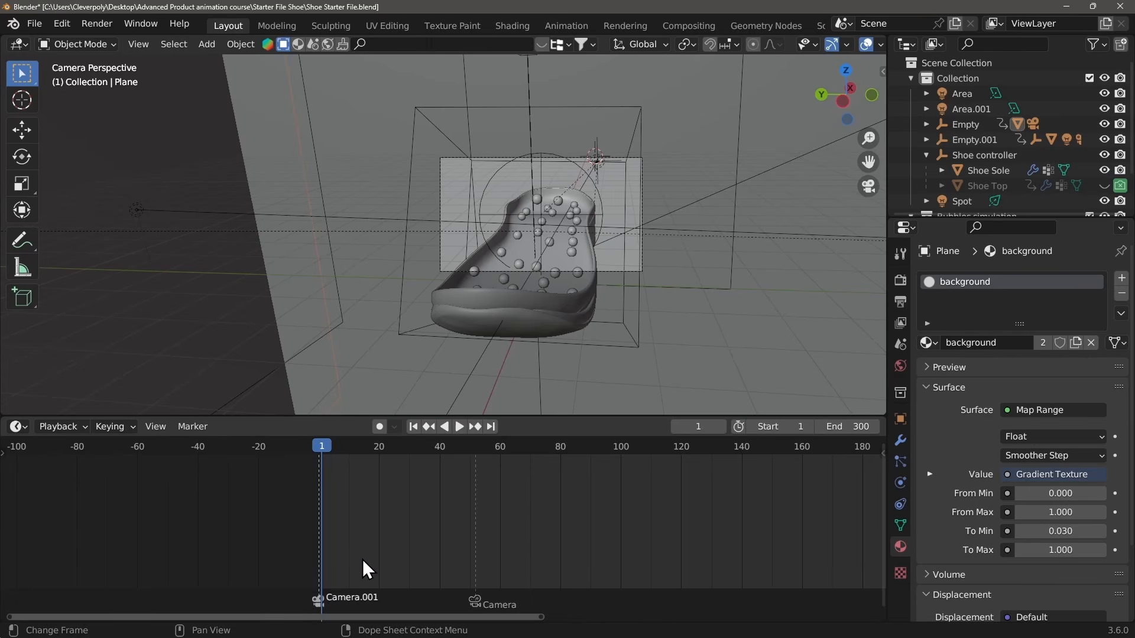
click(474, 604)
drag(478, 601, 313, 603)
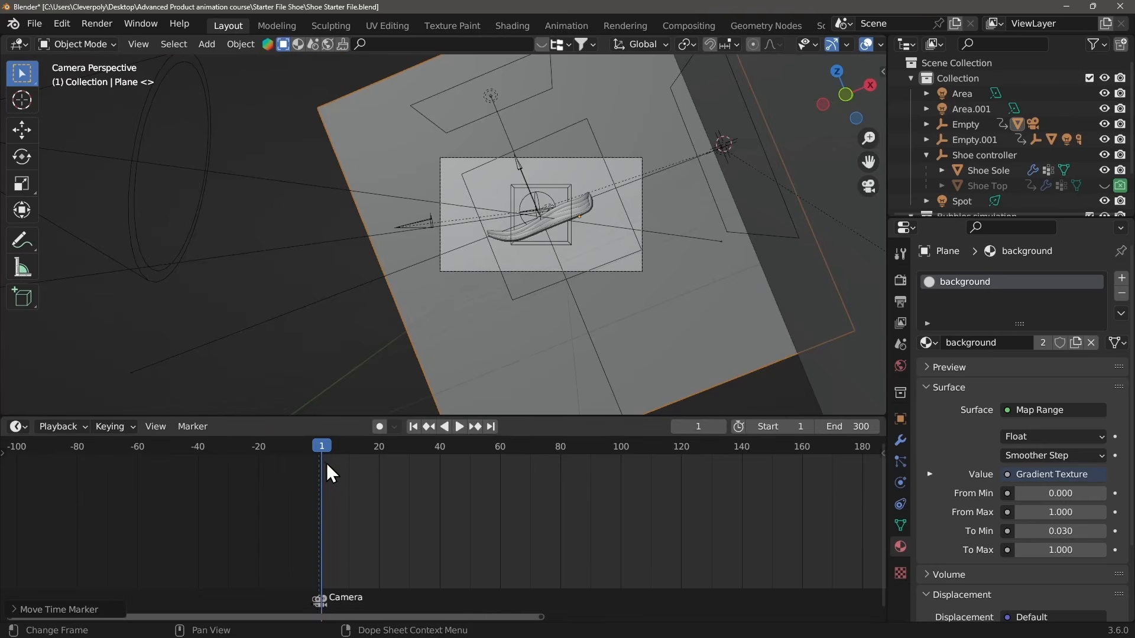
Step: Play the second camera's shot up to frame 85 and examine how the background planes surround the shoe
key(space)
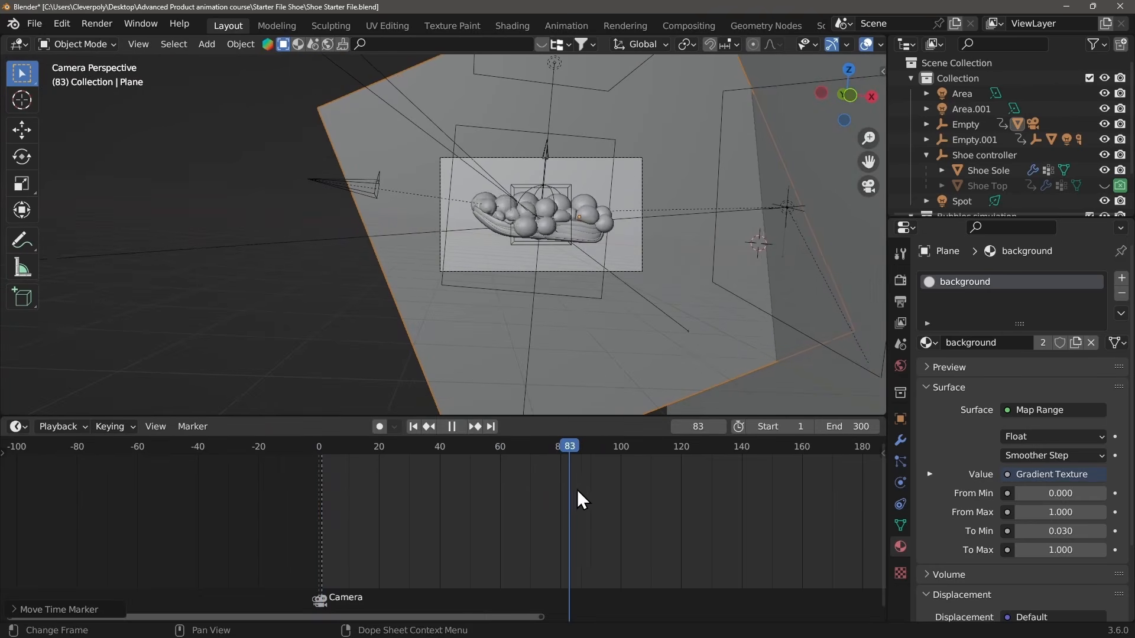
click(575, 491)
key(space)
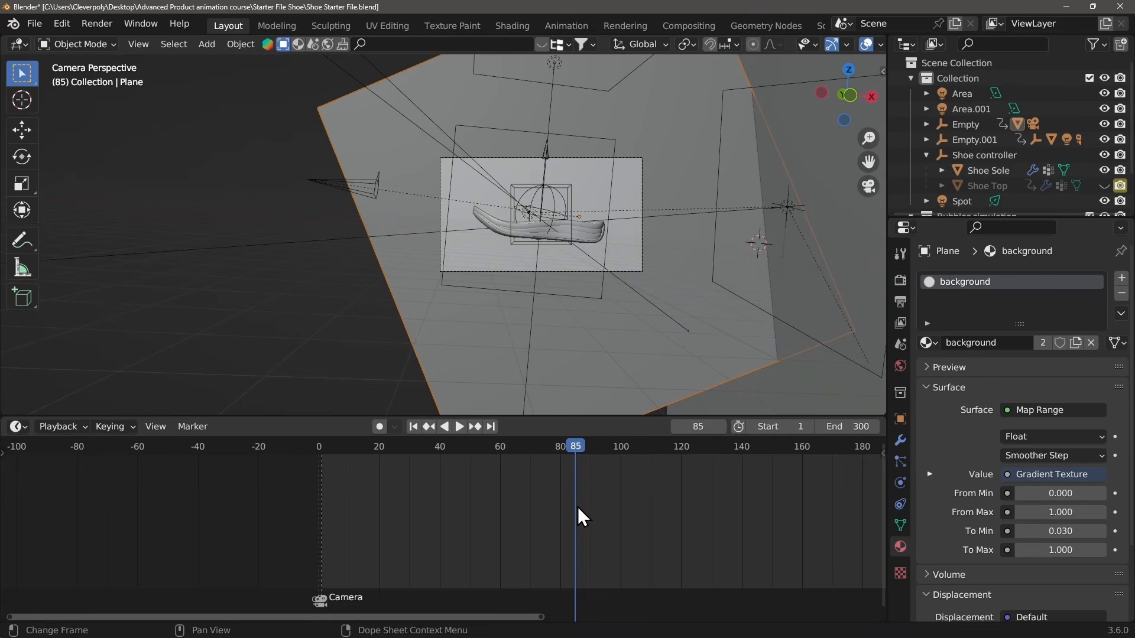
scroll(664, 222, up, 5)
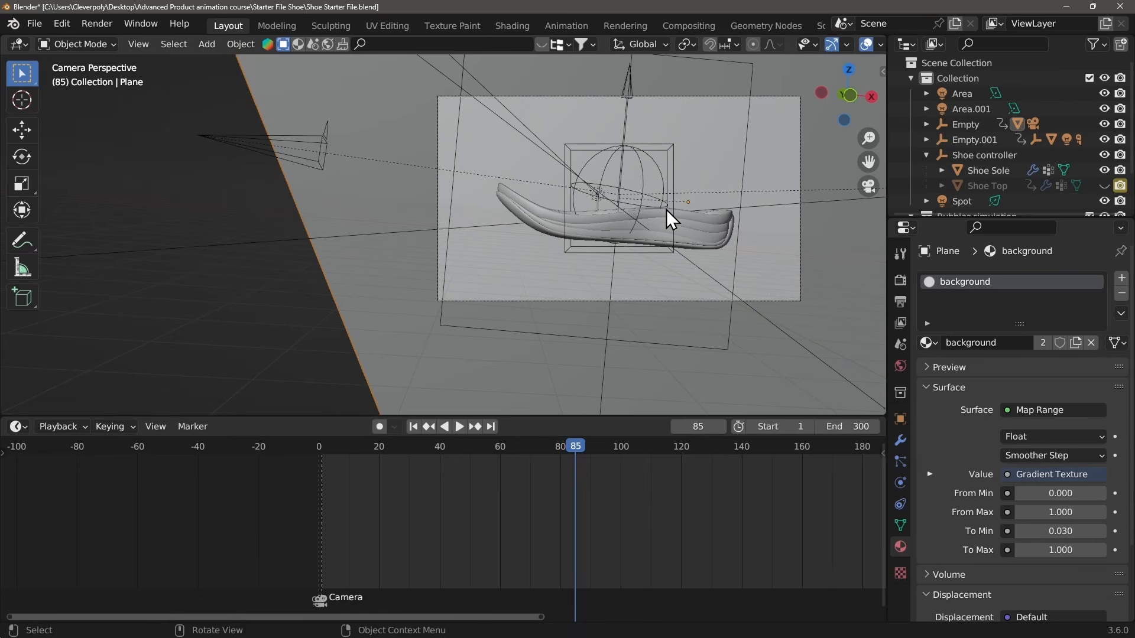
middle_drag(667, 211, 638, 296)
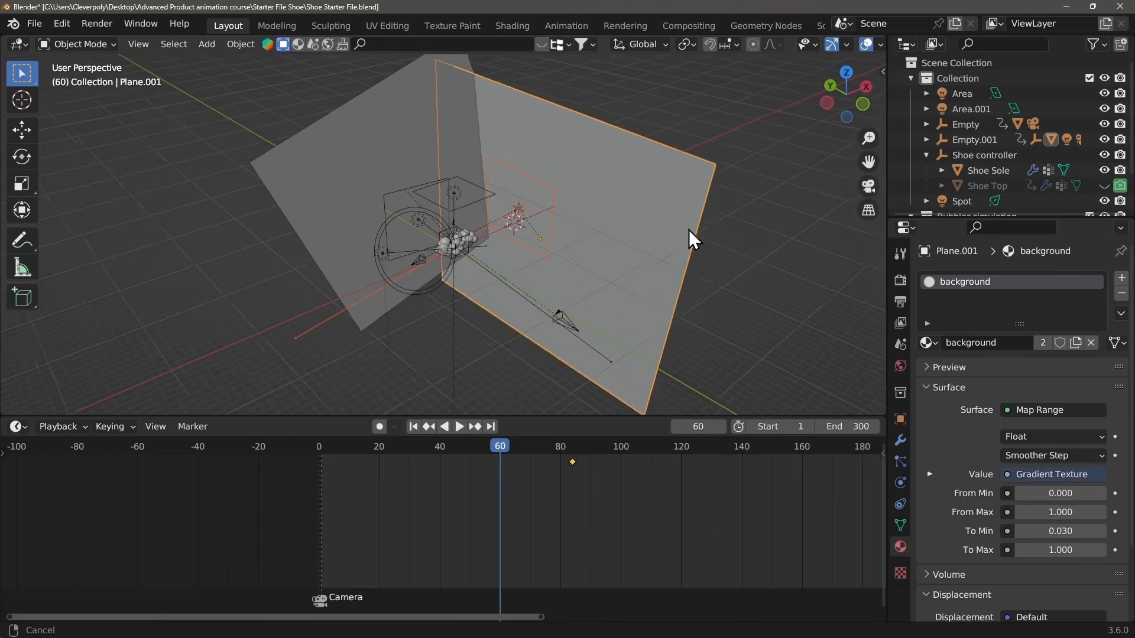
middle_drag(689, 237, 611, 148)
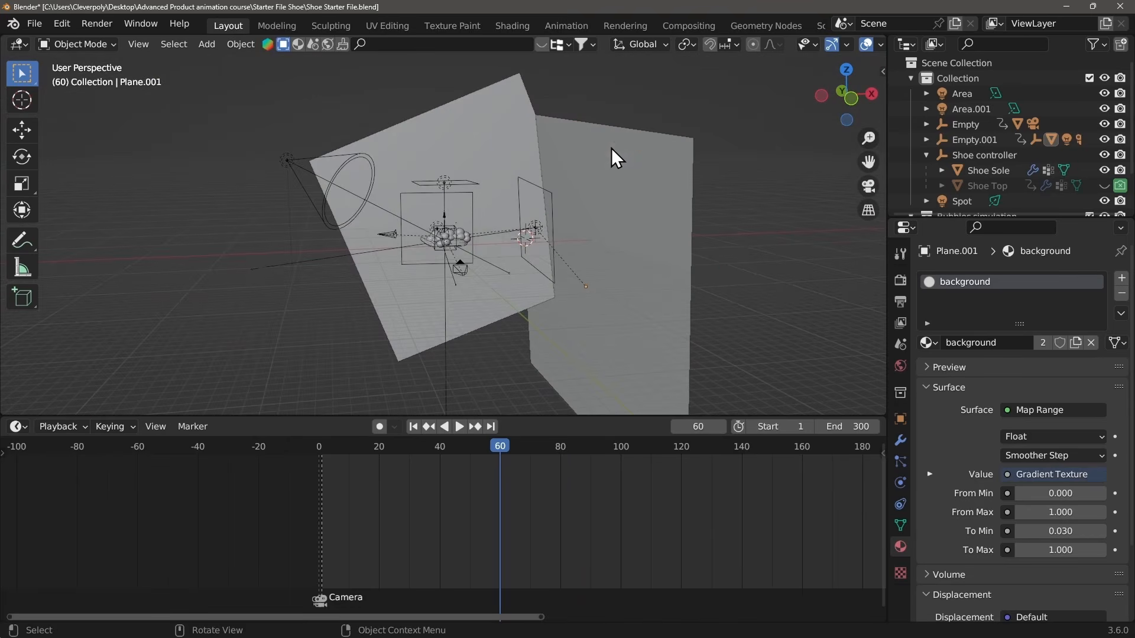
mouse_move(551, 195)
middle_down()
mouse_move(560, 258)
mouse_move(532, 211)
mouse_move(537, 246)
mouse_move(509, 219)
mouse_move(536, 193)
middle_up()
key(KP_0)
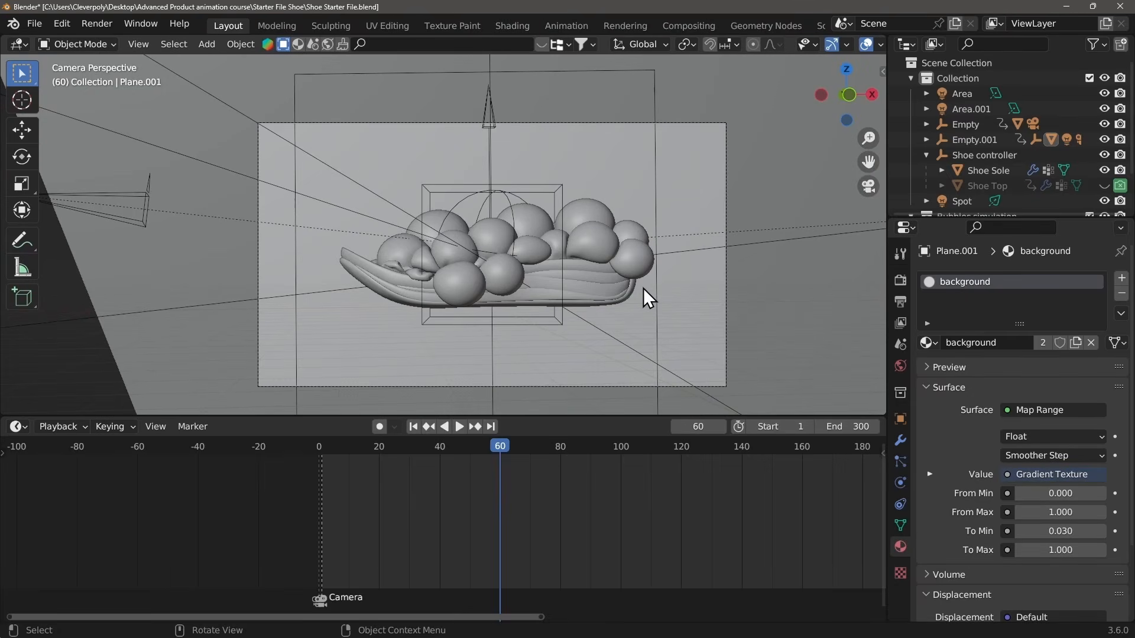
scroll(610, 260, down, 3)
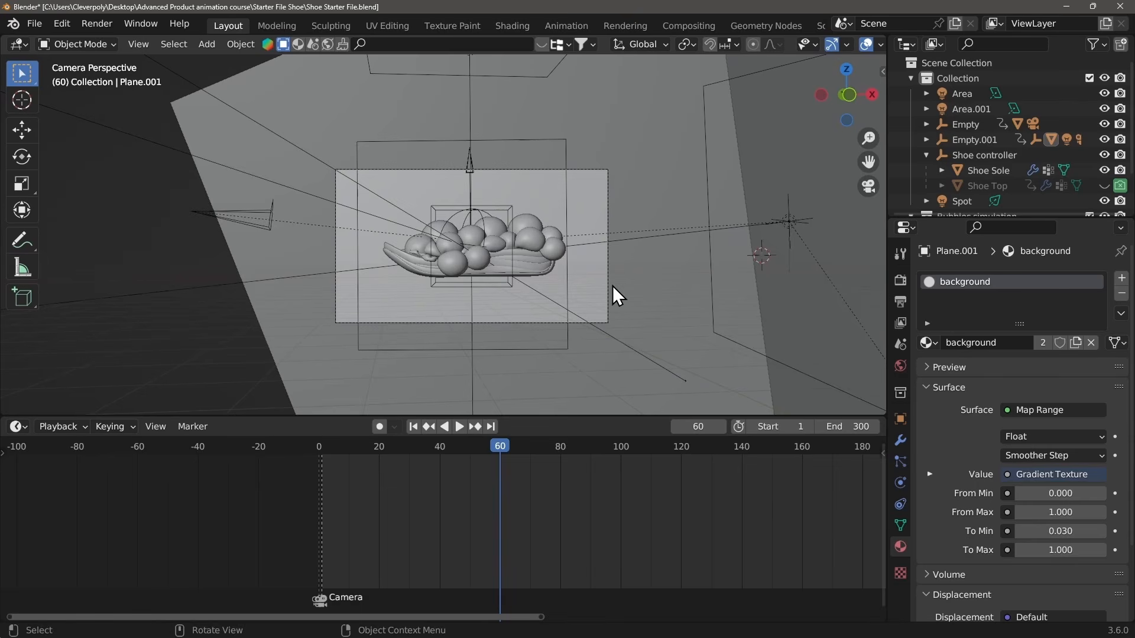
Step: Try moving the rear light's controller empty to test whether its background plane follows, then return to the camera view
middle_drag(612, 286, 614, 163)
click(697, 190)
key(g)
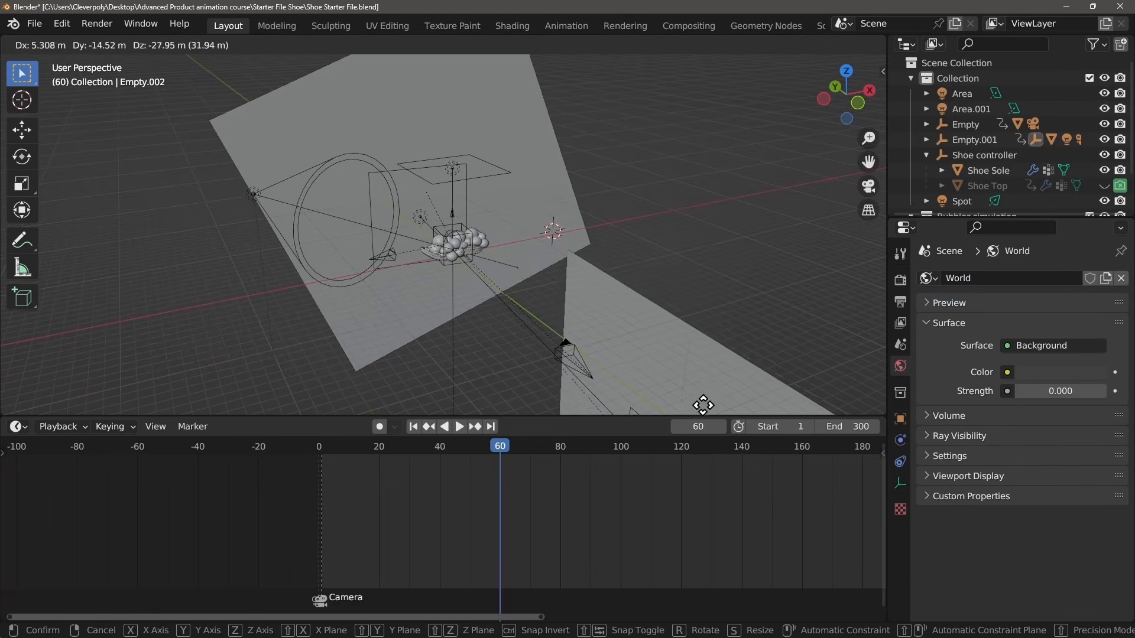
click(698, 391)
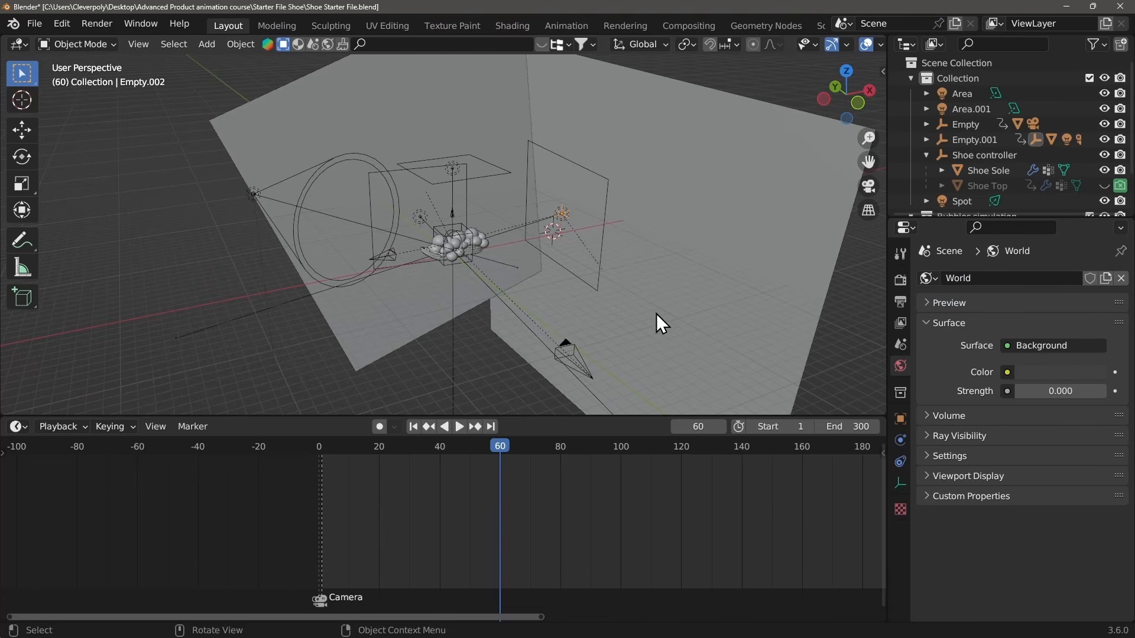
key(KP_0)
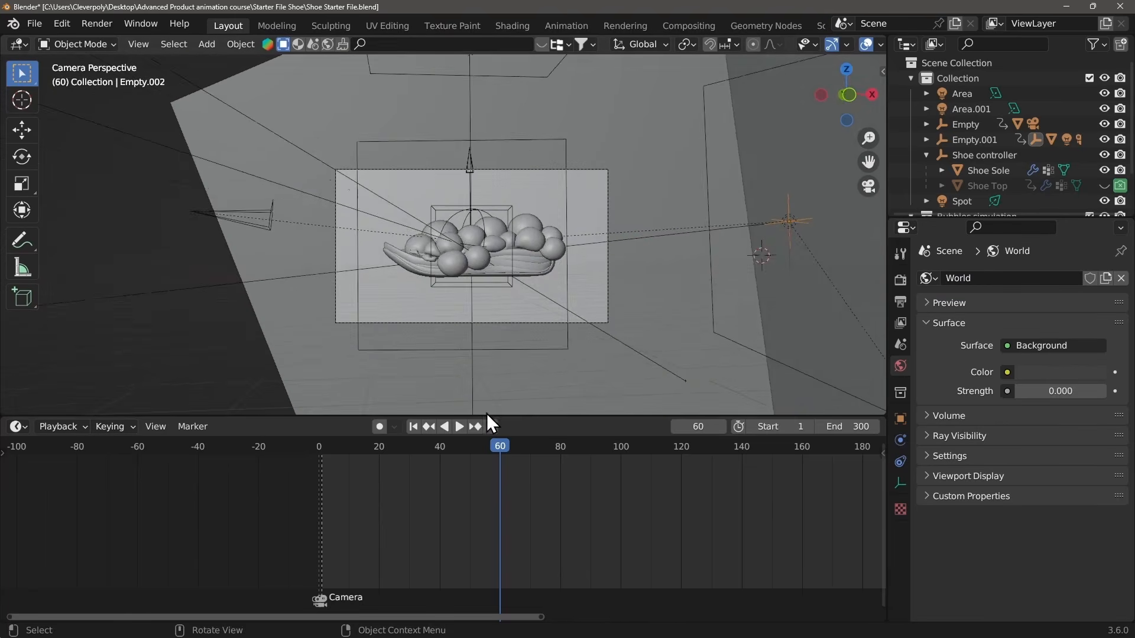
Step: Go to frame 85, unhide Shoe Top in the viewport and select it
drag(446, 451, 579, 478)
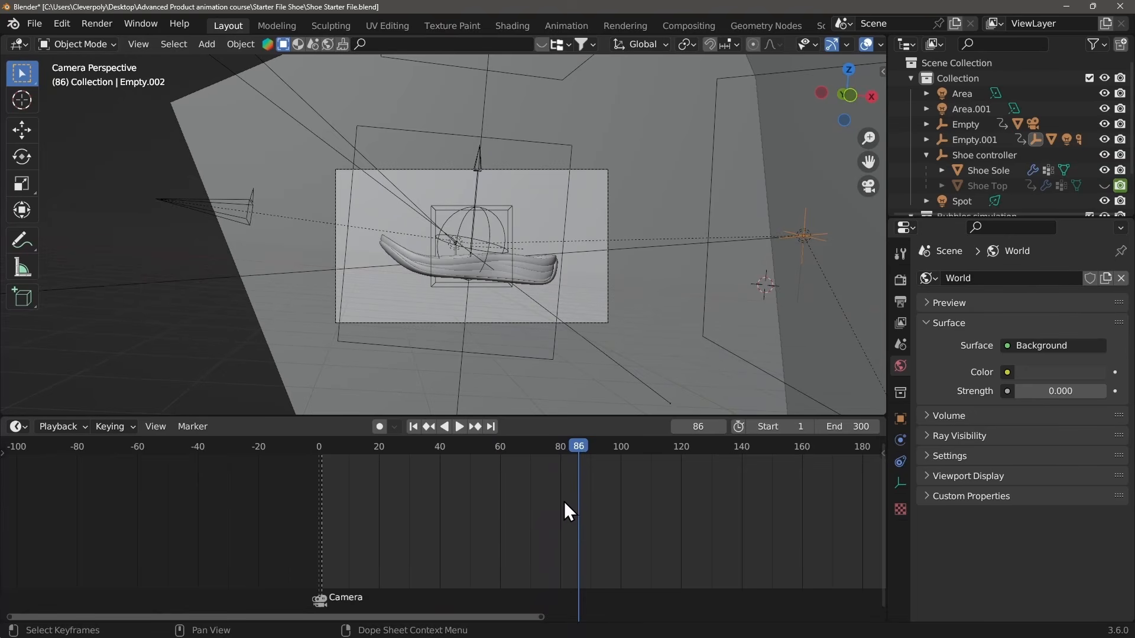
key(Left)
middle_drag(568, 507, 430, 513)
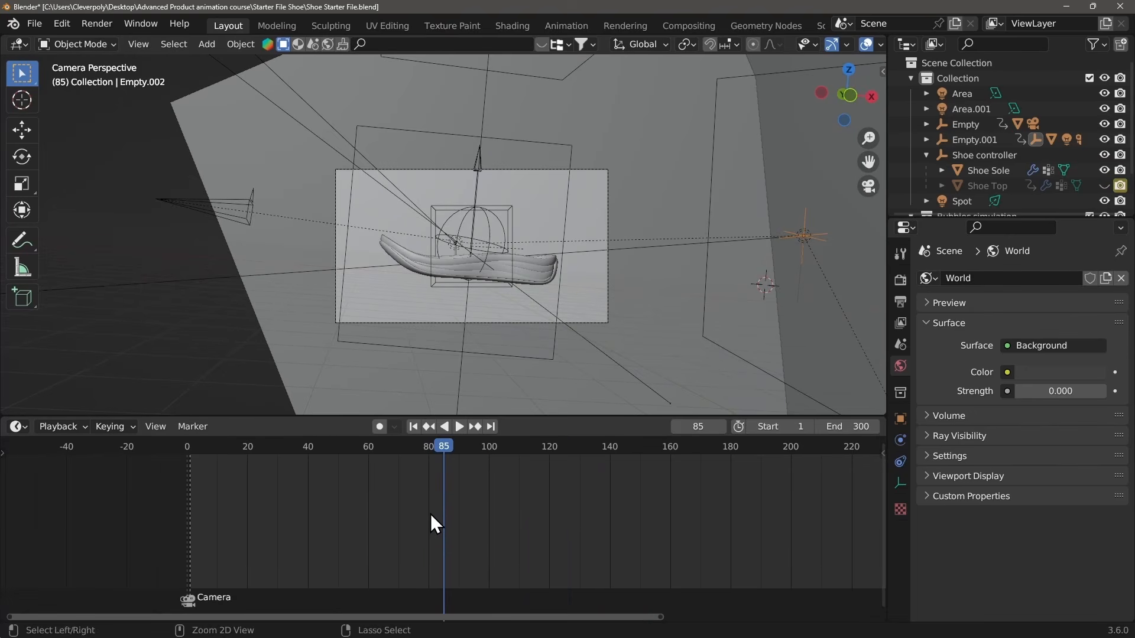
scroll(483, 248, up, 3)
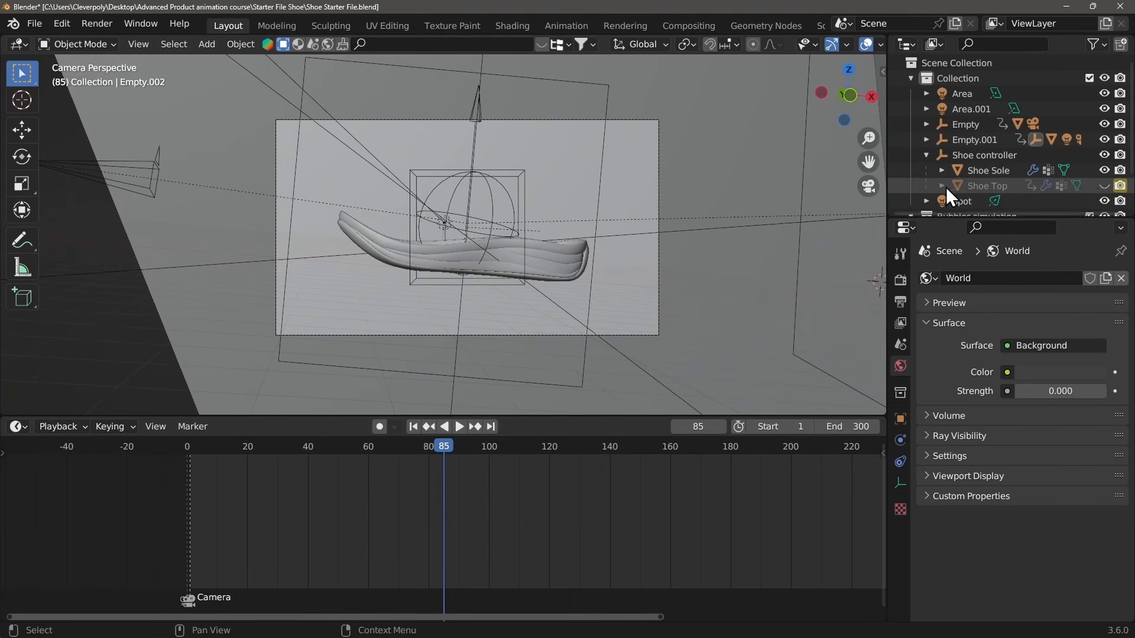
click(1104, 186)
scroll(591, 224, up, 4)
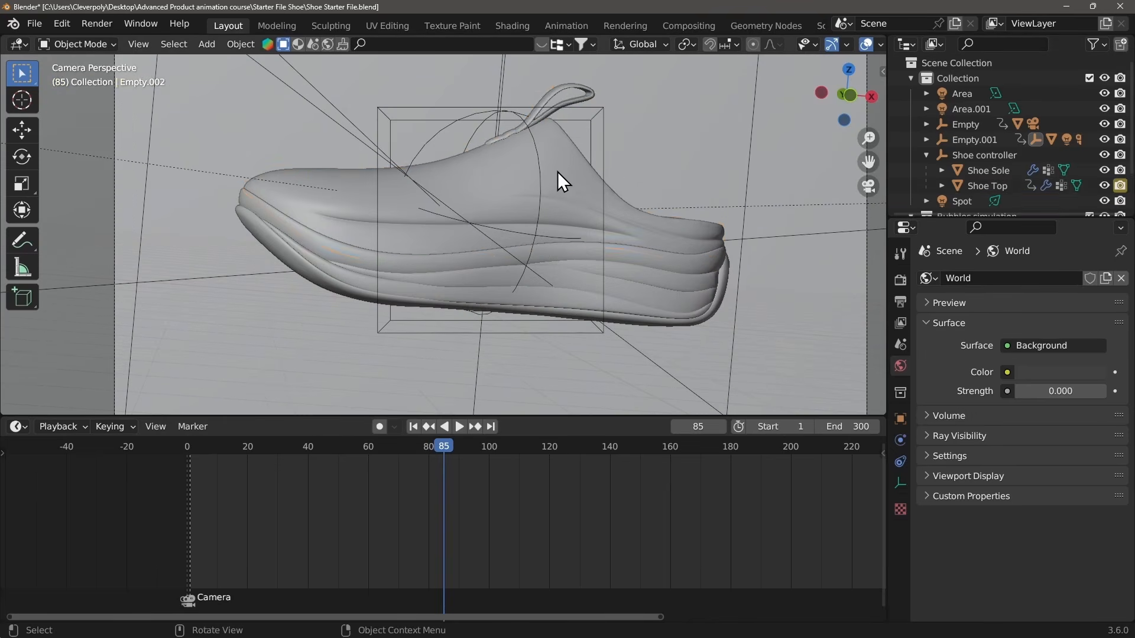
click(558, 173)
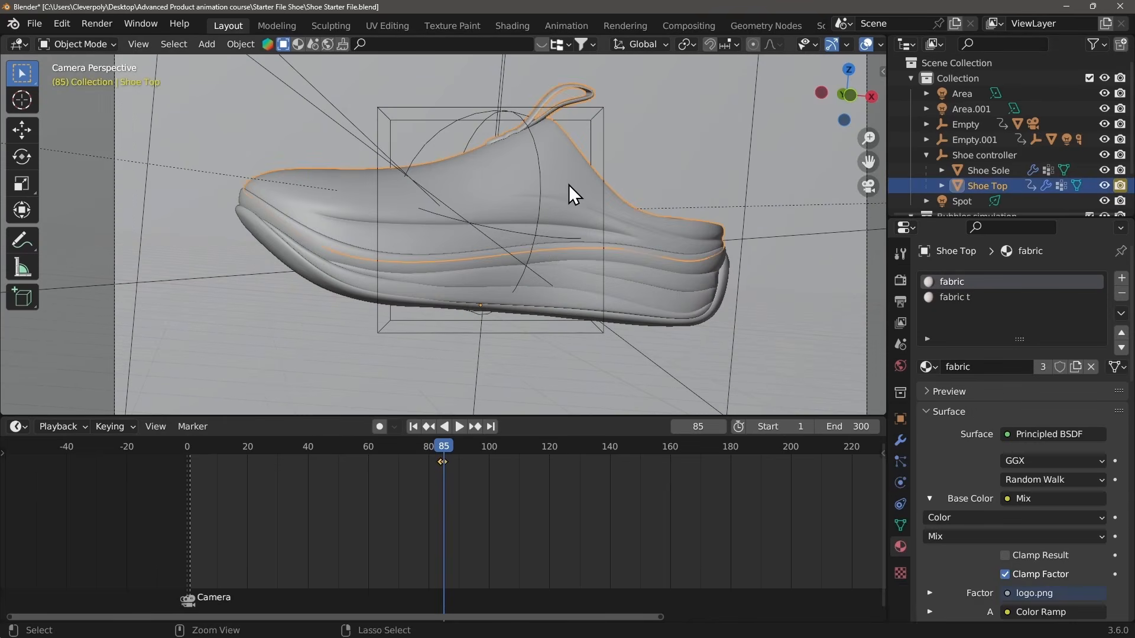
Step: Insert a location keyframe for Shoe Top at frame 87 and move that keyframe to frame 140
scroll(569, 195, down, 2)
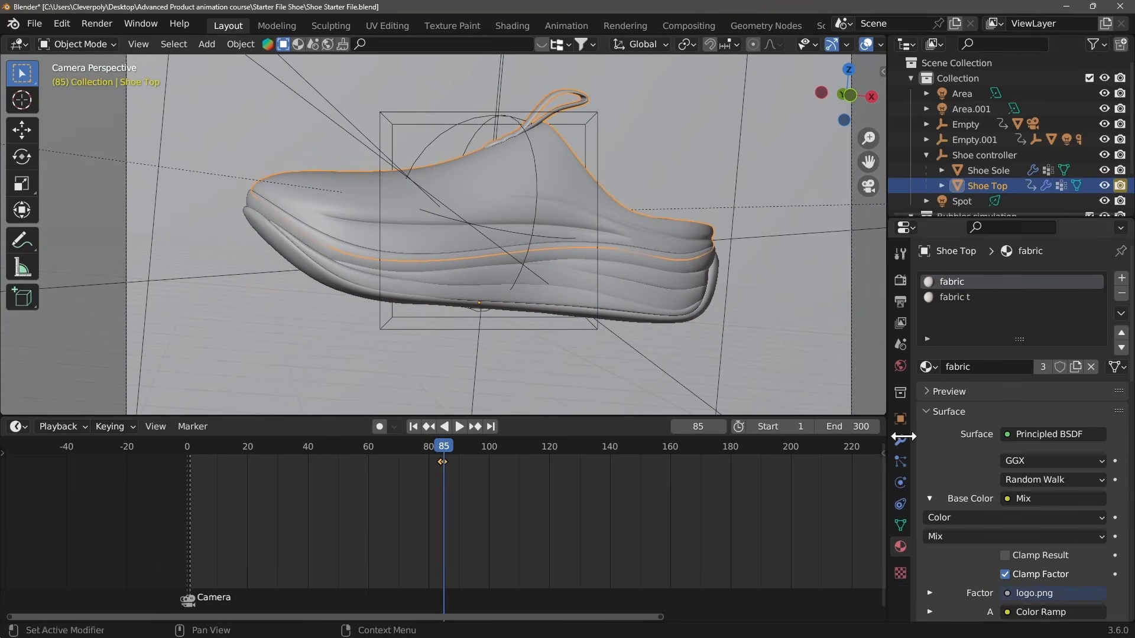
click(900, 479)
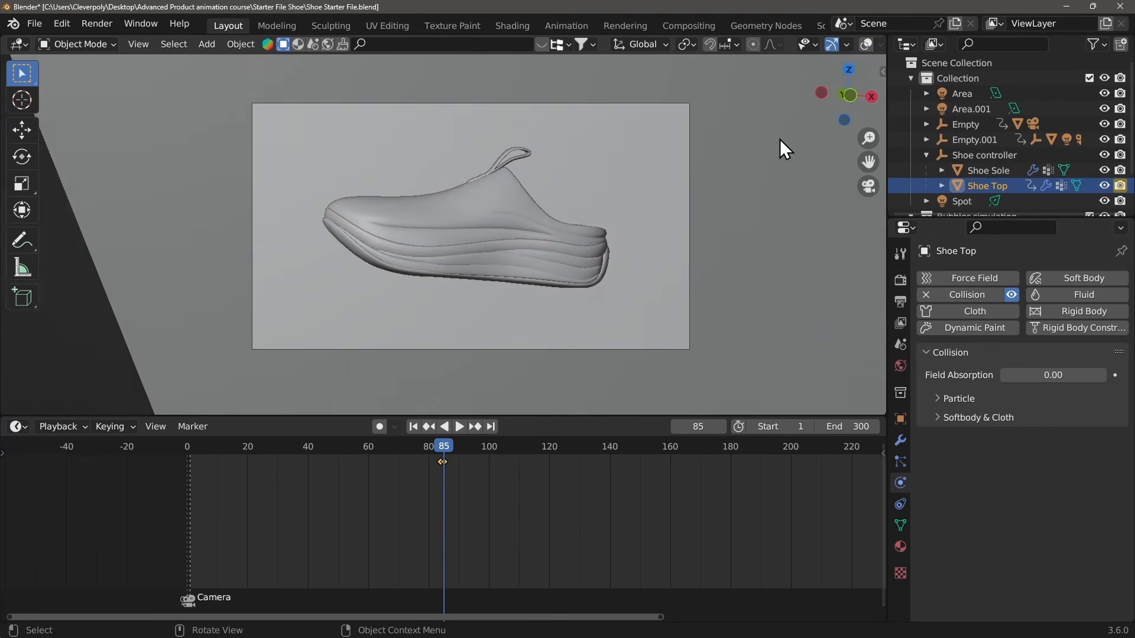
scroll(778, 139, up, 3)
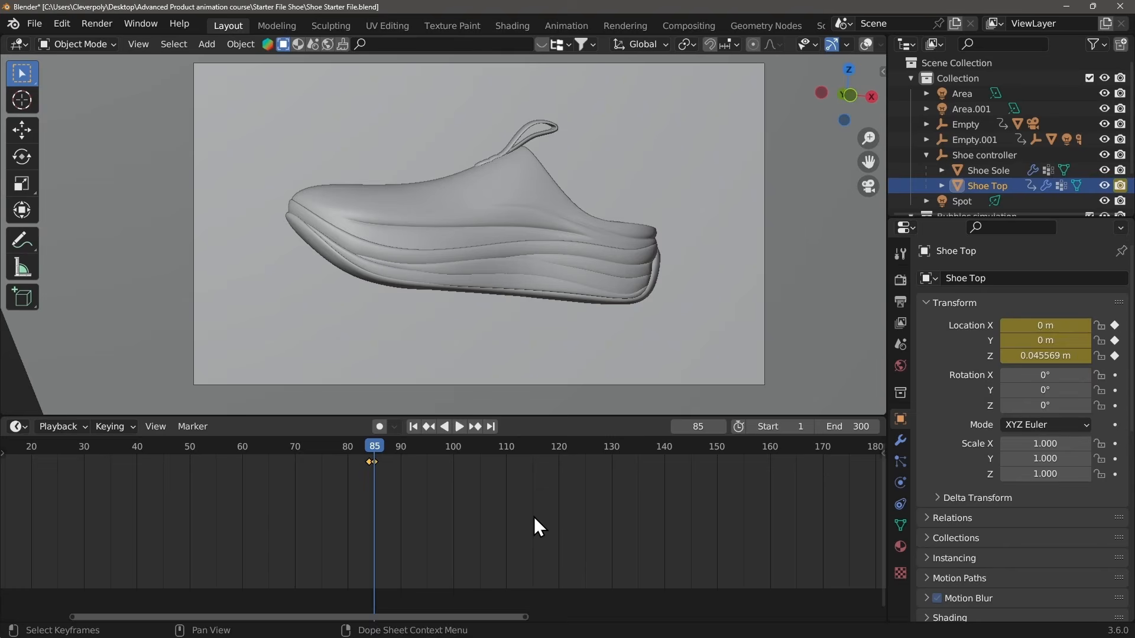
key(Right)
key(Right)
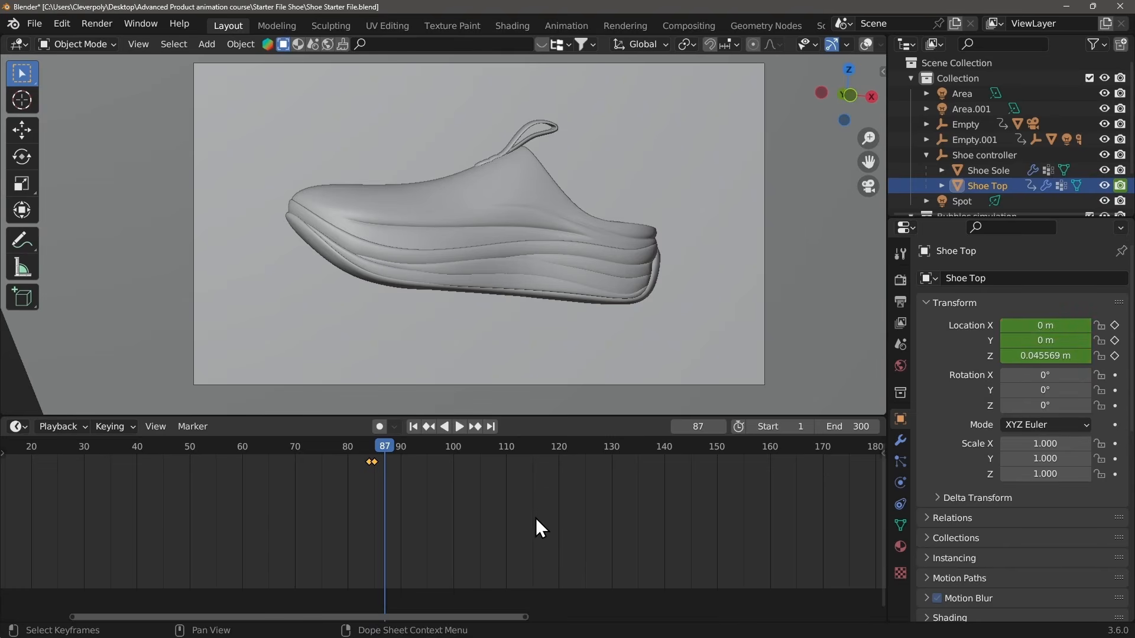
key(i)
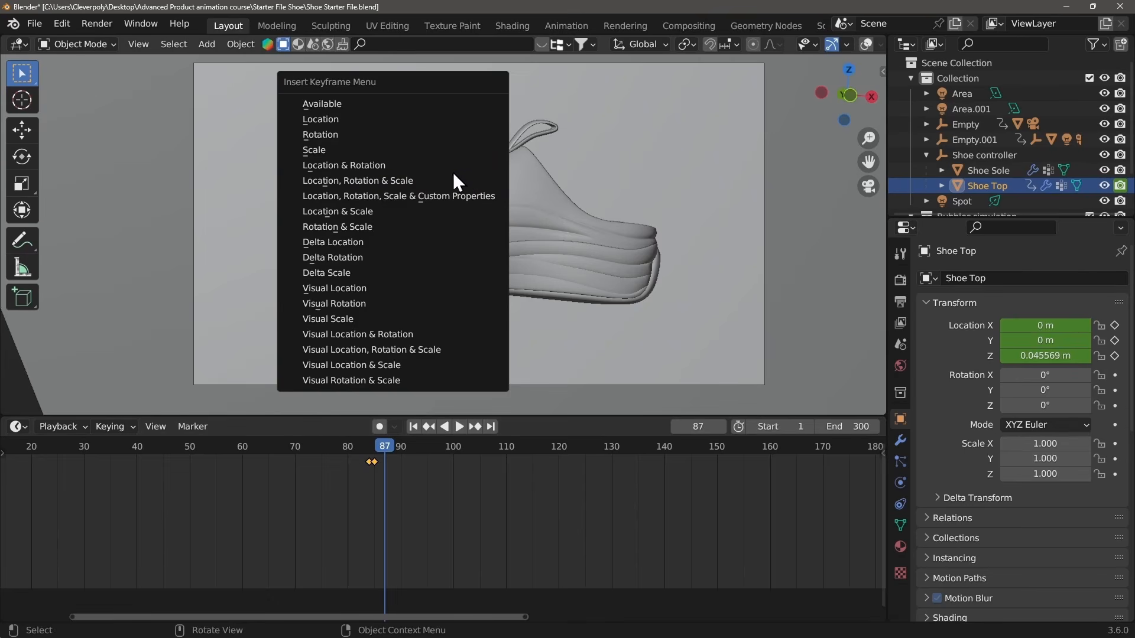
click(367, 120)
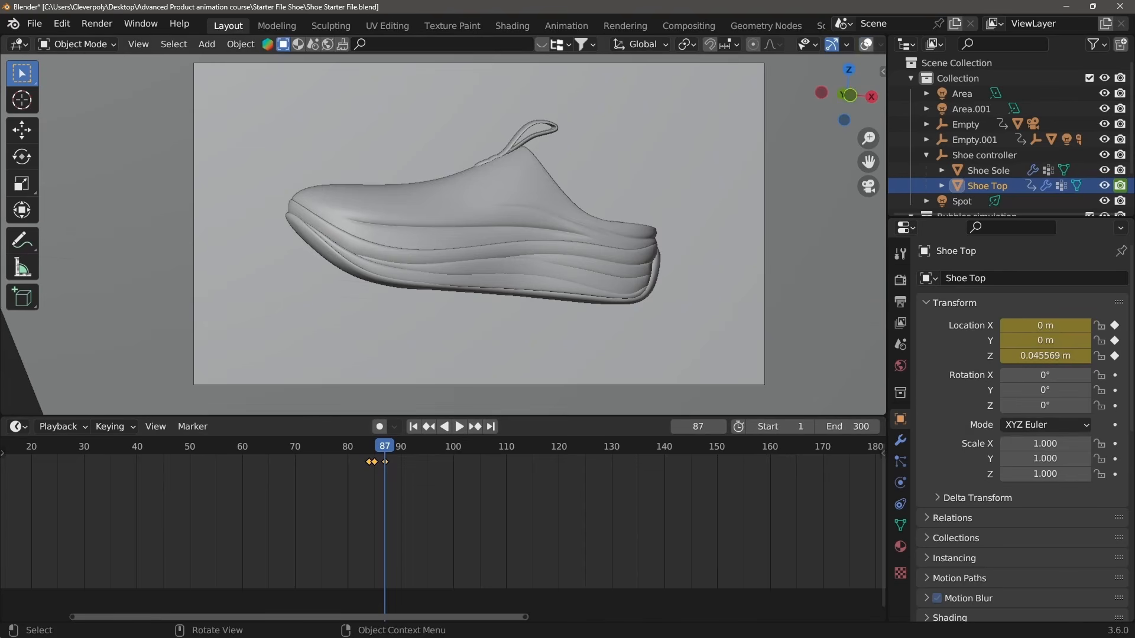
key(shift+alt+z)
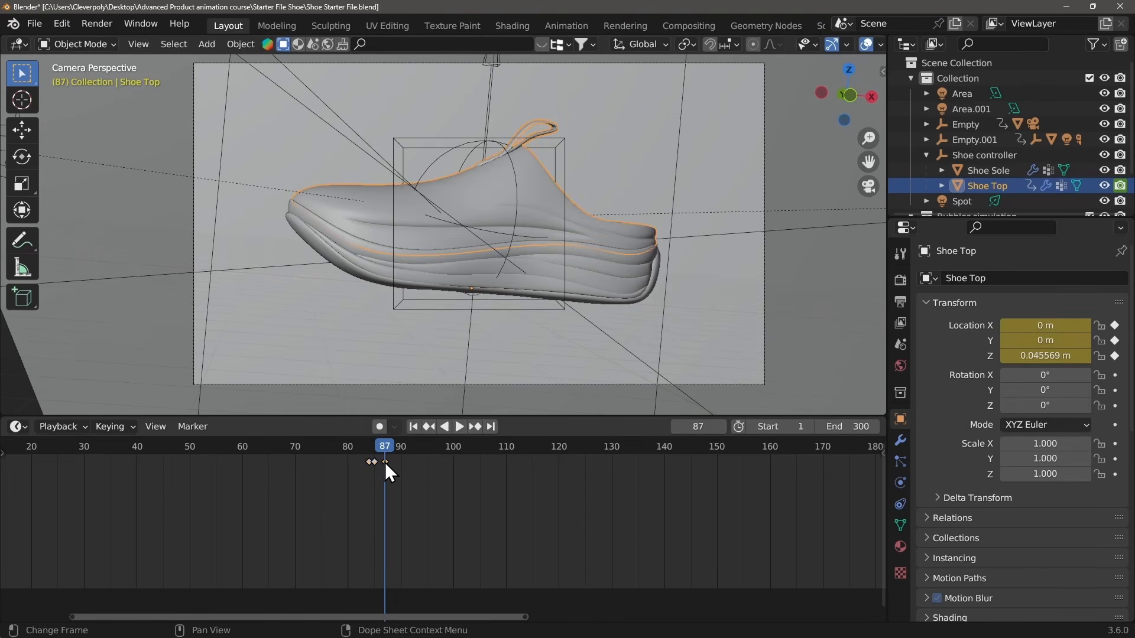
drag(384, 462, 664, 535)
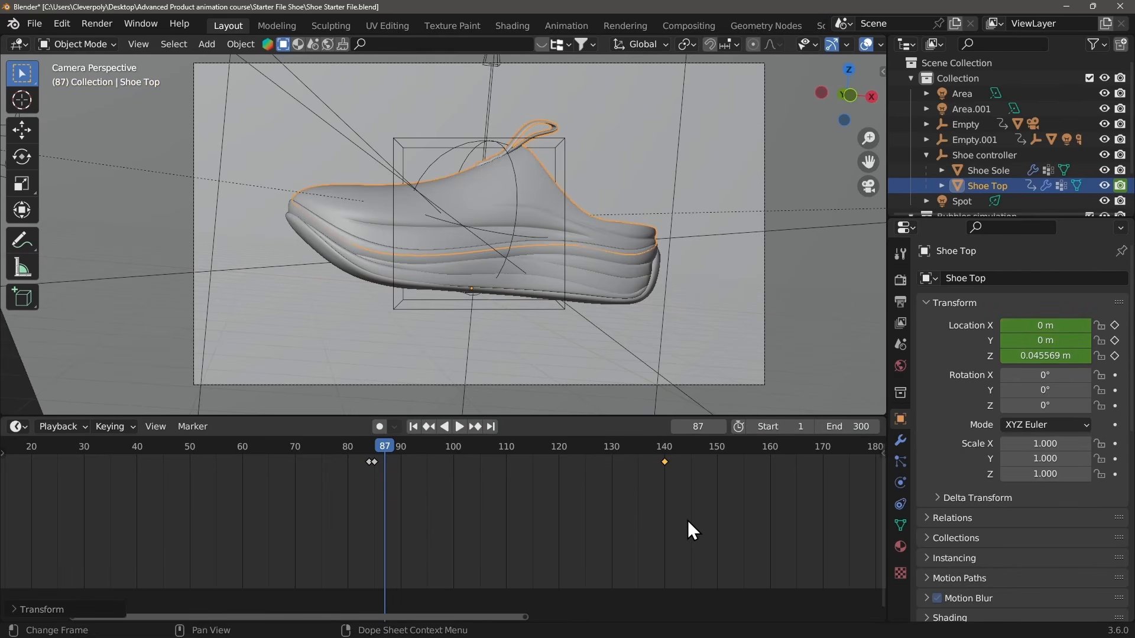
Step: At frame 85, raise Shoe Top above the sole to a Z location of about 0.327 m and insert a location keyframe
click(378, 447)
click(375, 450)
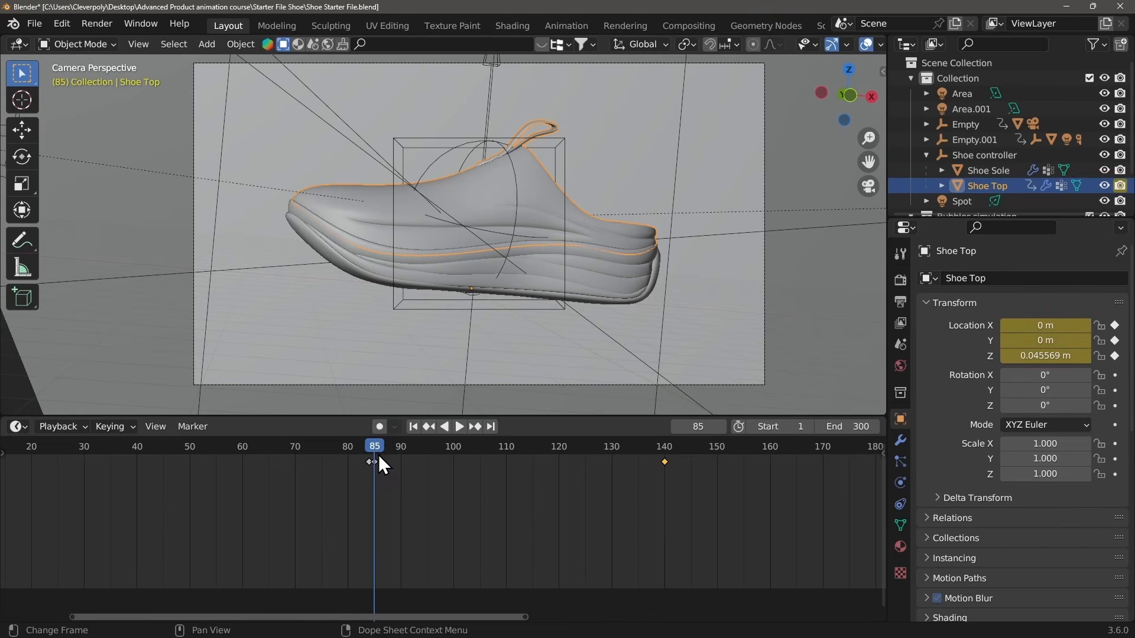
key(g)
key(z)
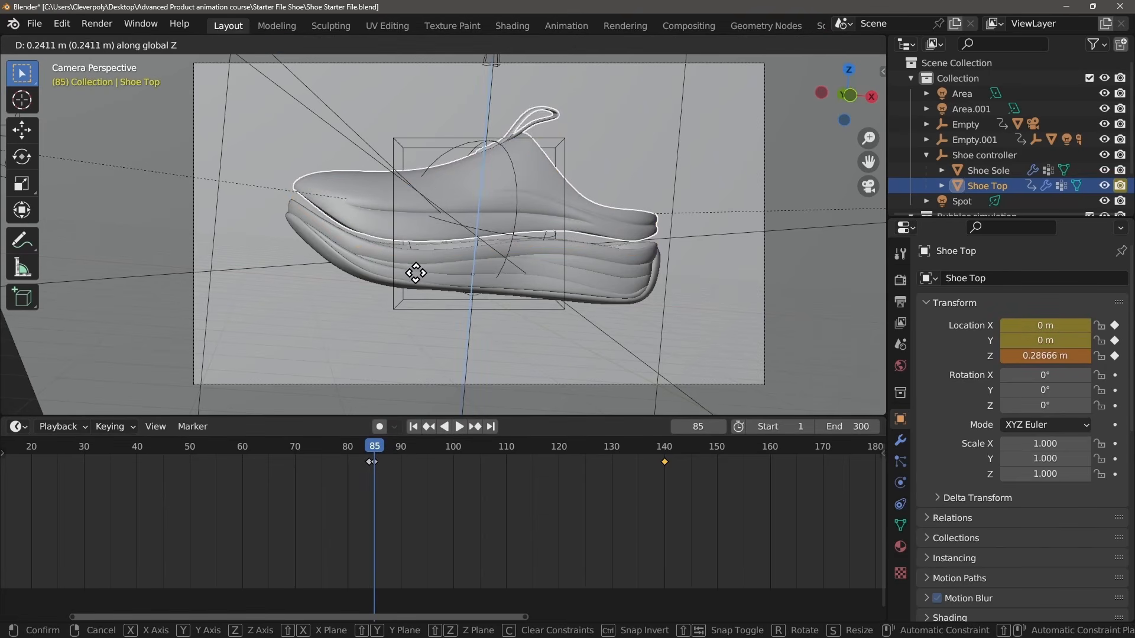
click(415, 272)
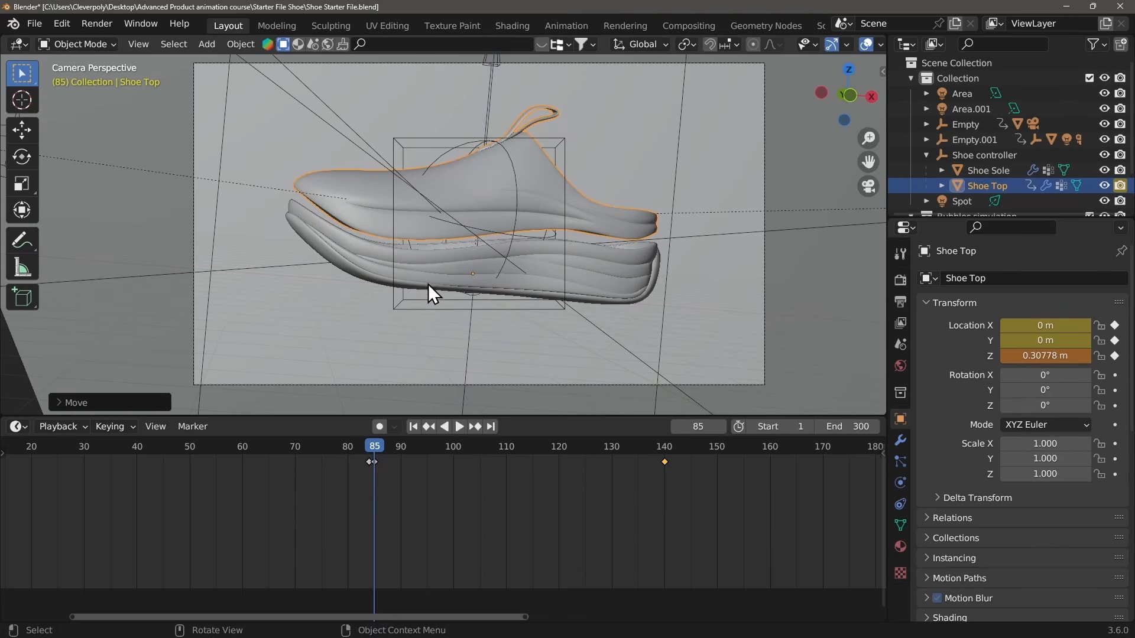
key(g)
key(z)
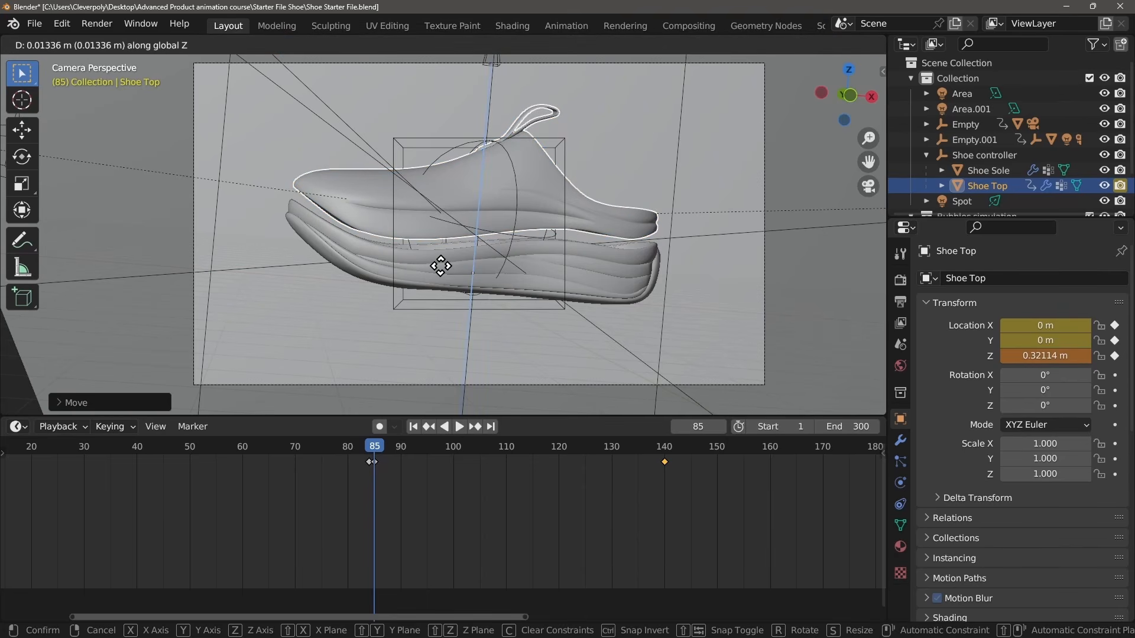
click(441, 263)
scroll(452, 258, up, 3)
key(i)
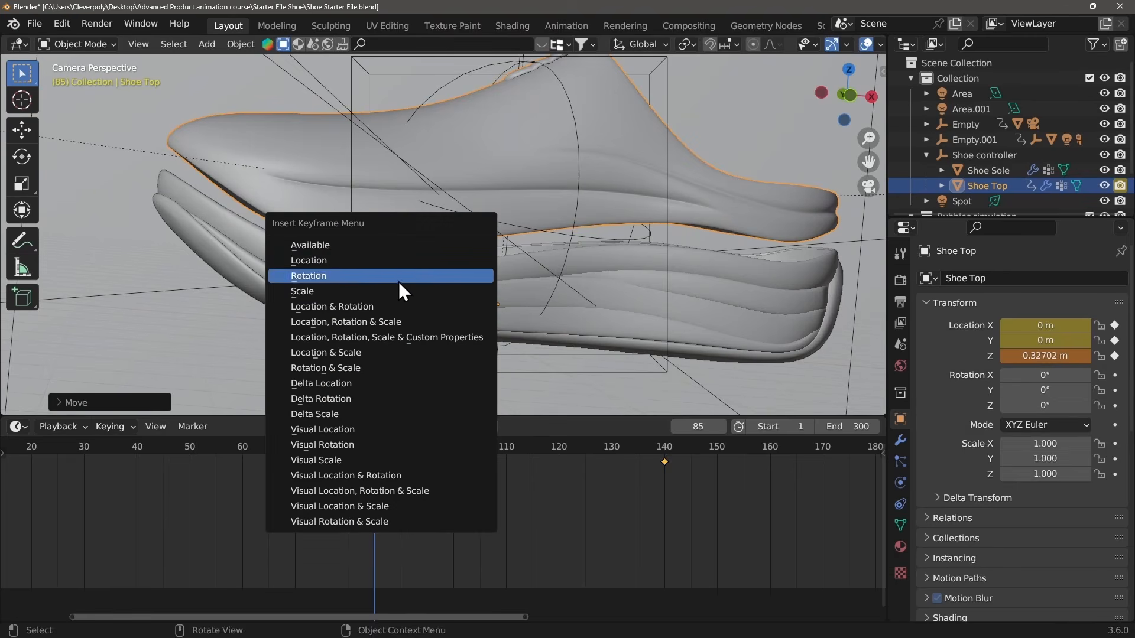
click(366, 261)
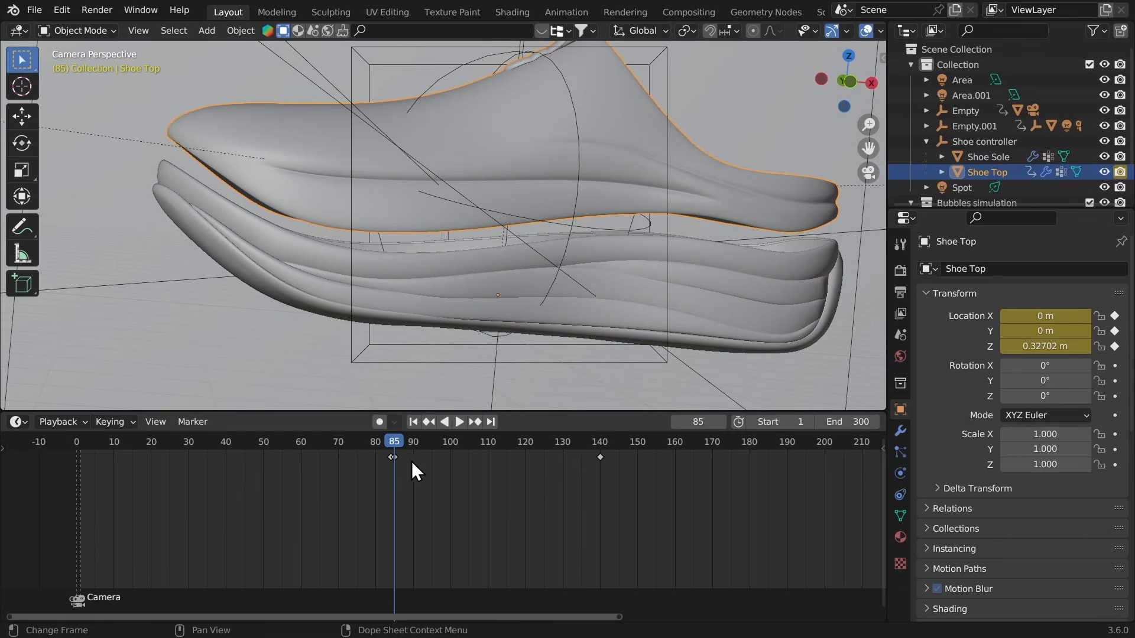
Step: At frame 120, raise Shoe Top higher above the sole along Z to about 0.95 m
scroll(441, 473, up, 2)
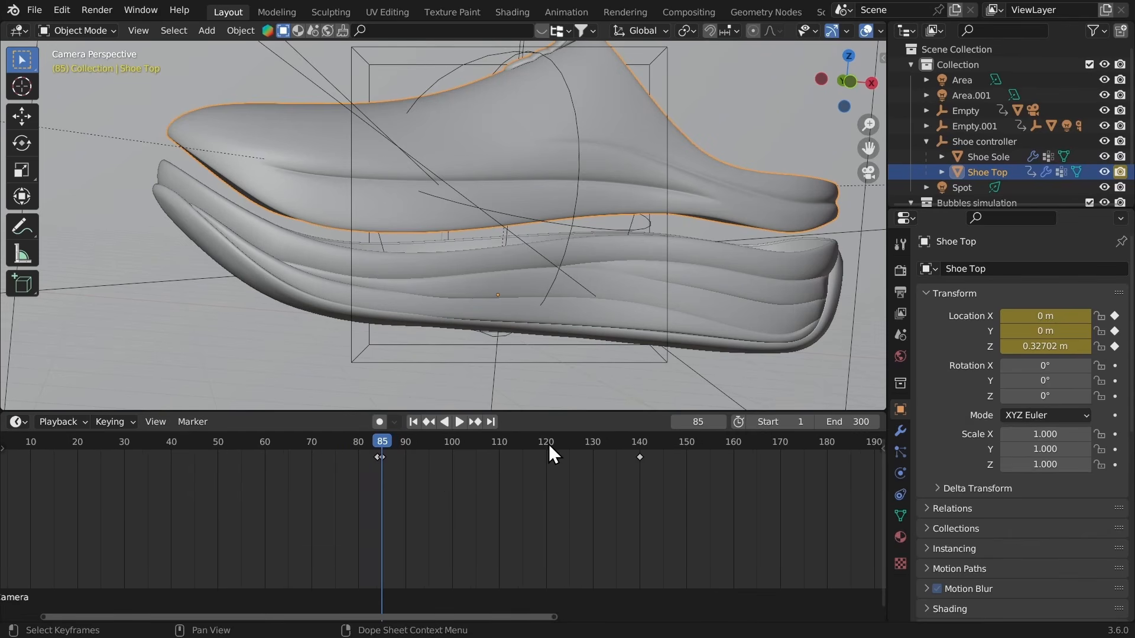
drag(547, 447, 546, 449)
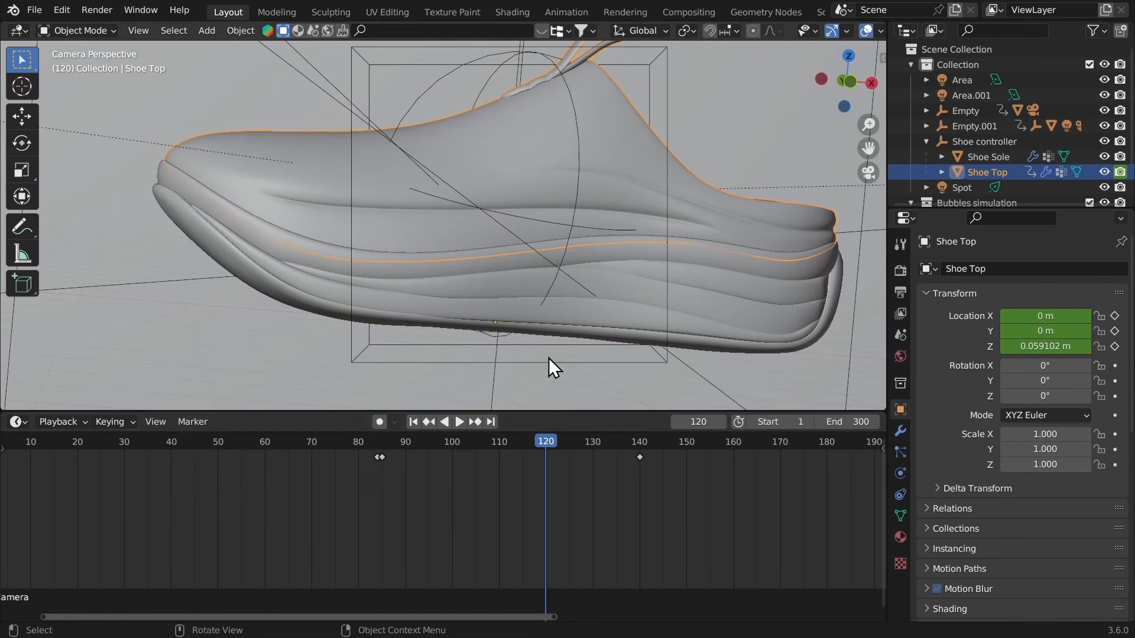
scroll(476, 254, down, 3)
middle_drag(473, 252, 476, 261)
scroll(476, 261, down, 3)
key(KP_0)
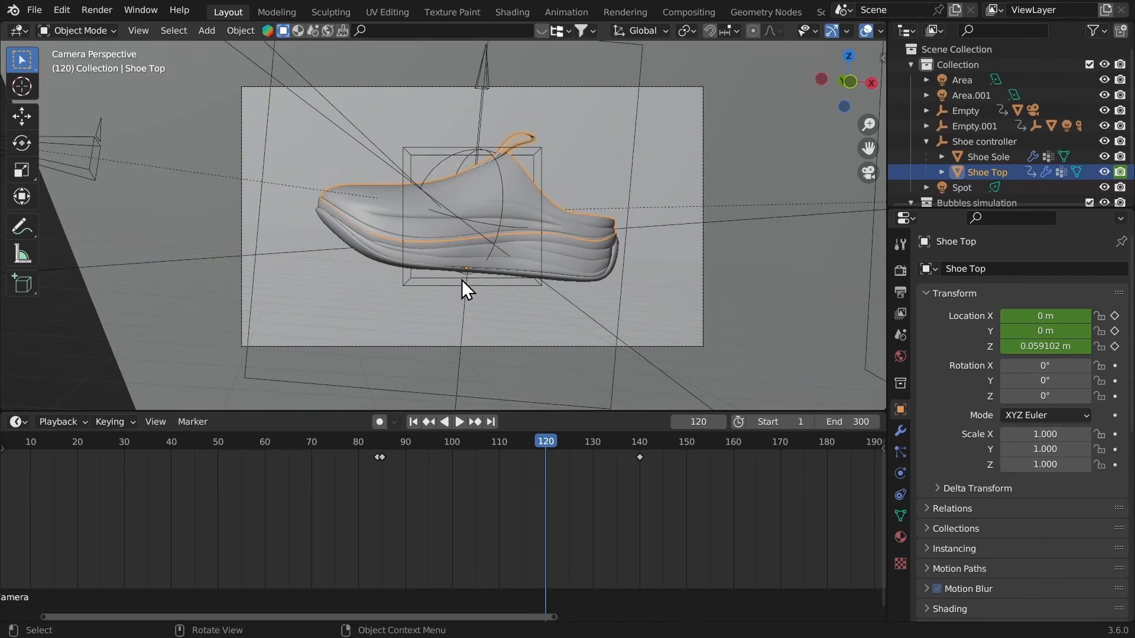
key(g)
key(z)
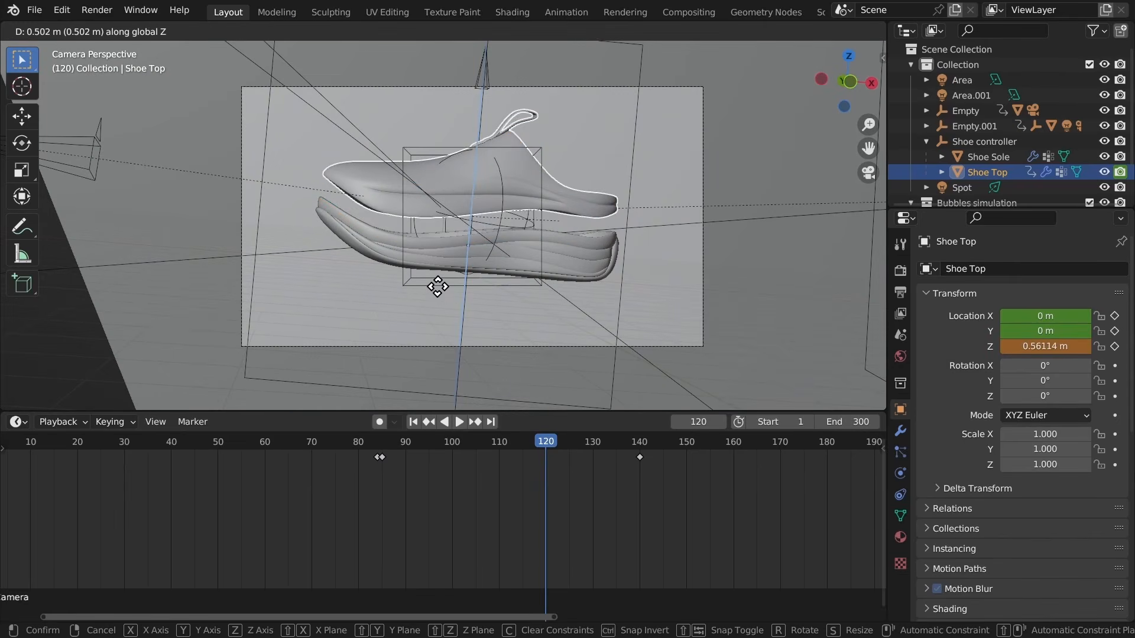
click(406, 276)
key(g)
key(z)
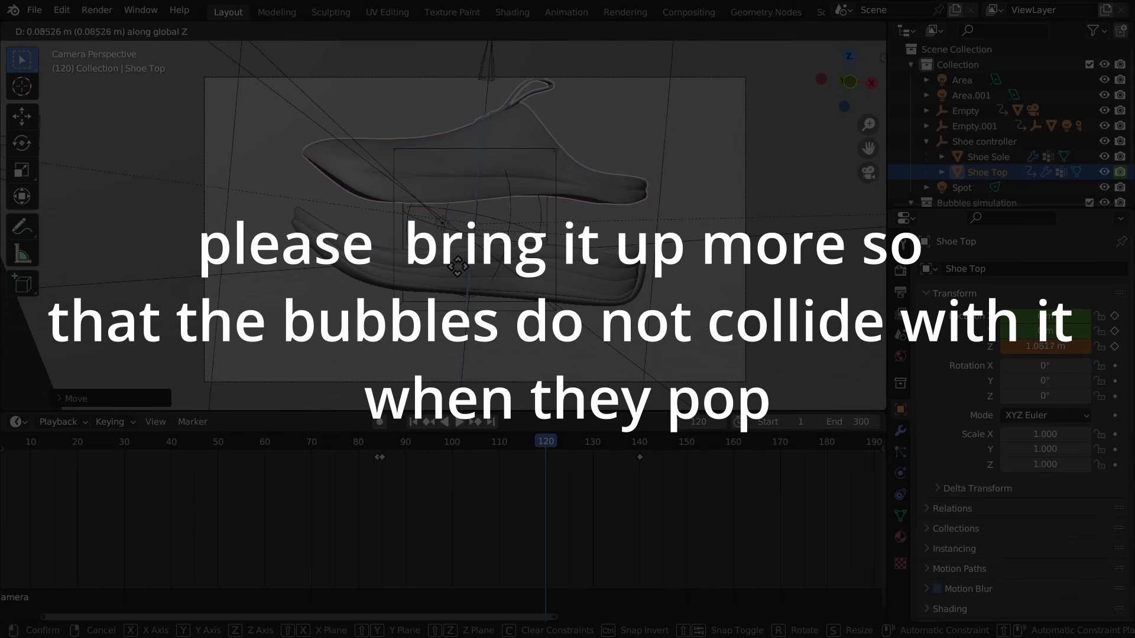
click(455, 270)
Step: Insert a location keyframe for the raised Shoe Top at frame 120
mouse_move(455, 270)
middle_down()
mouse_move(427, 260)
mouse_move(465, 260)
middle_up()
scroll(430, 262, up, 4)
middle_drag(466, 260, 463, 263)
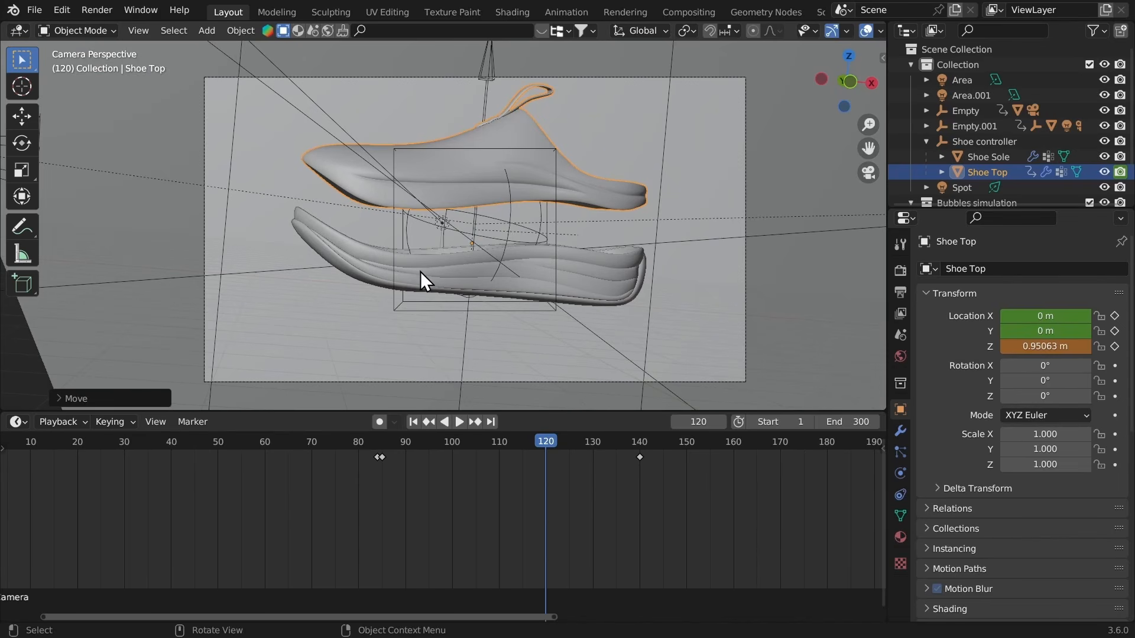
key(i)
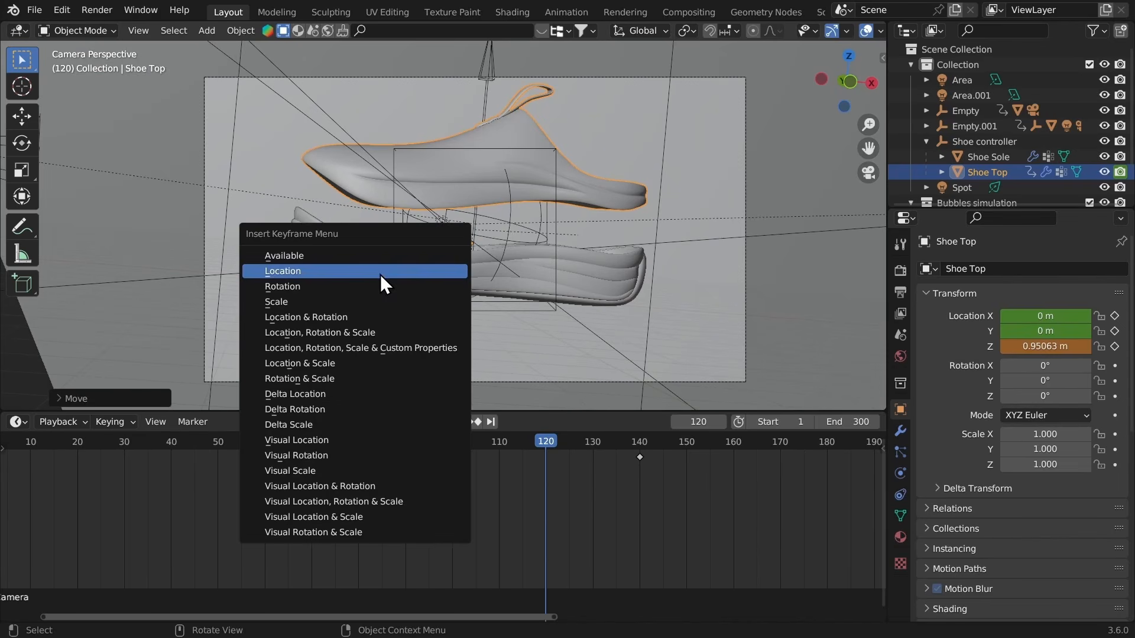
click(381, 271)
Step: Set Shoe Top's keyframes at frames 85 and 120 to Linear interpolation
drag(591, 486, 380, 455)
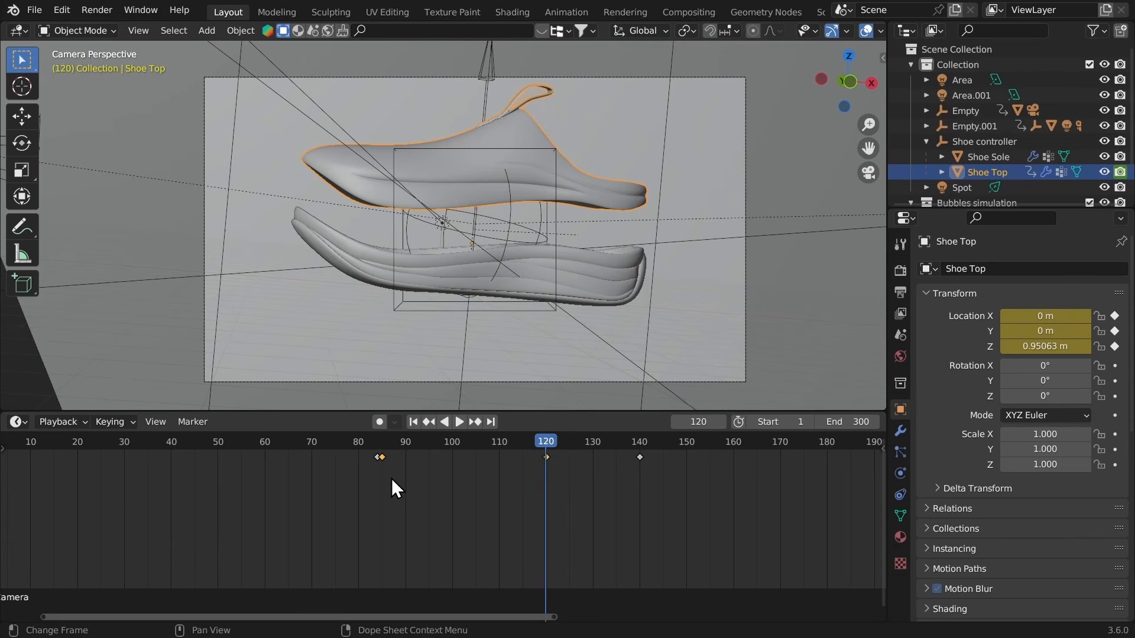
key(t)
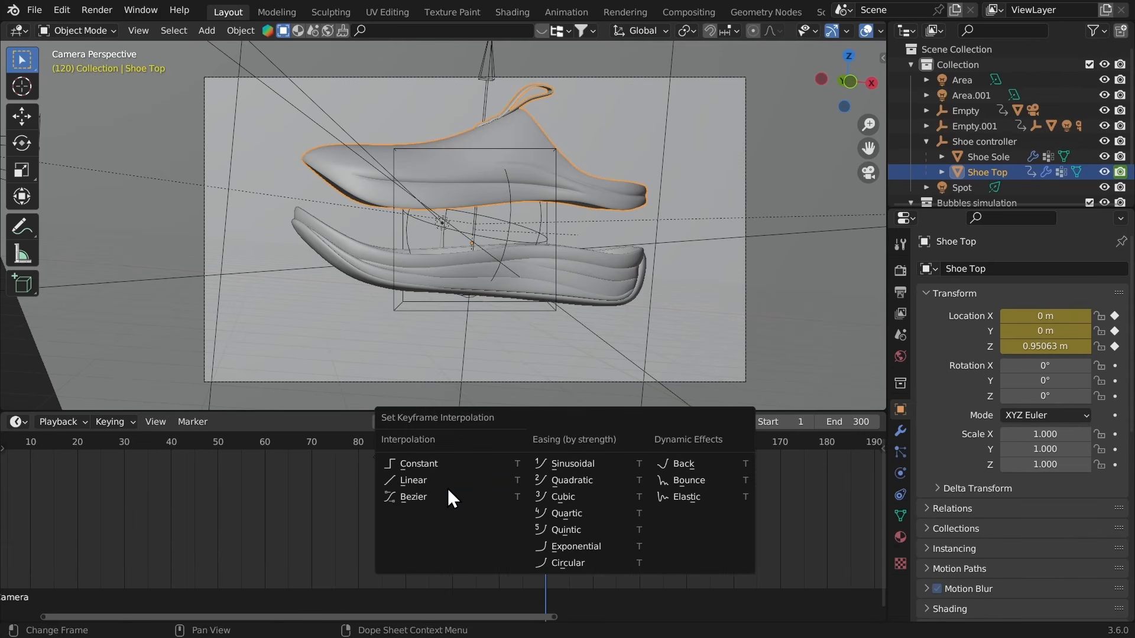
click(405, 481)
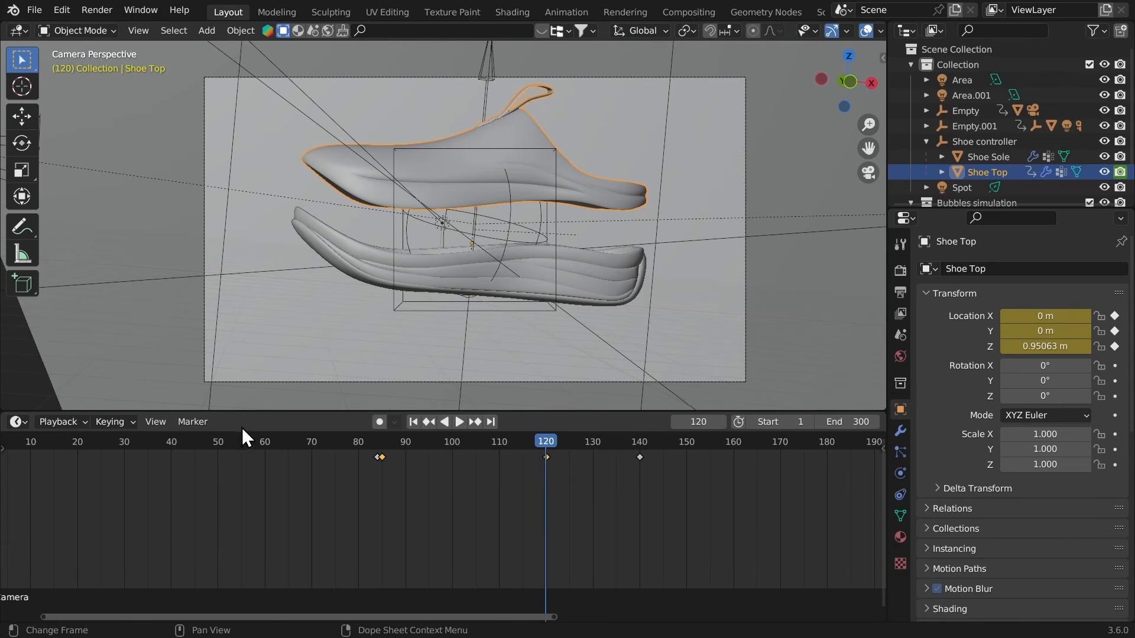
key(t)
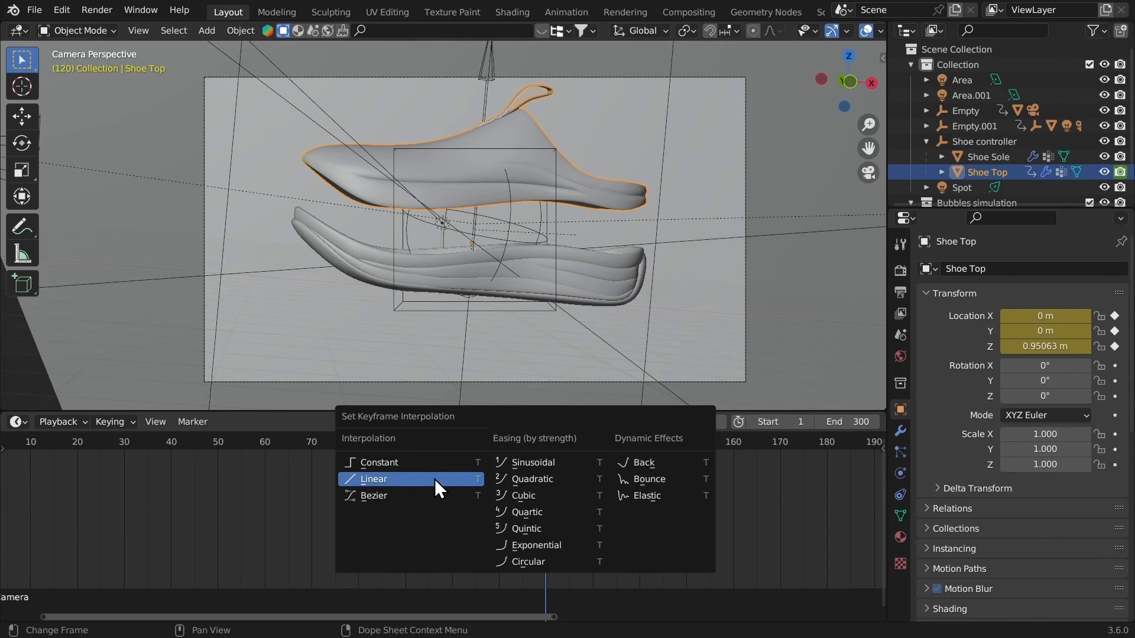
click(406, 482)
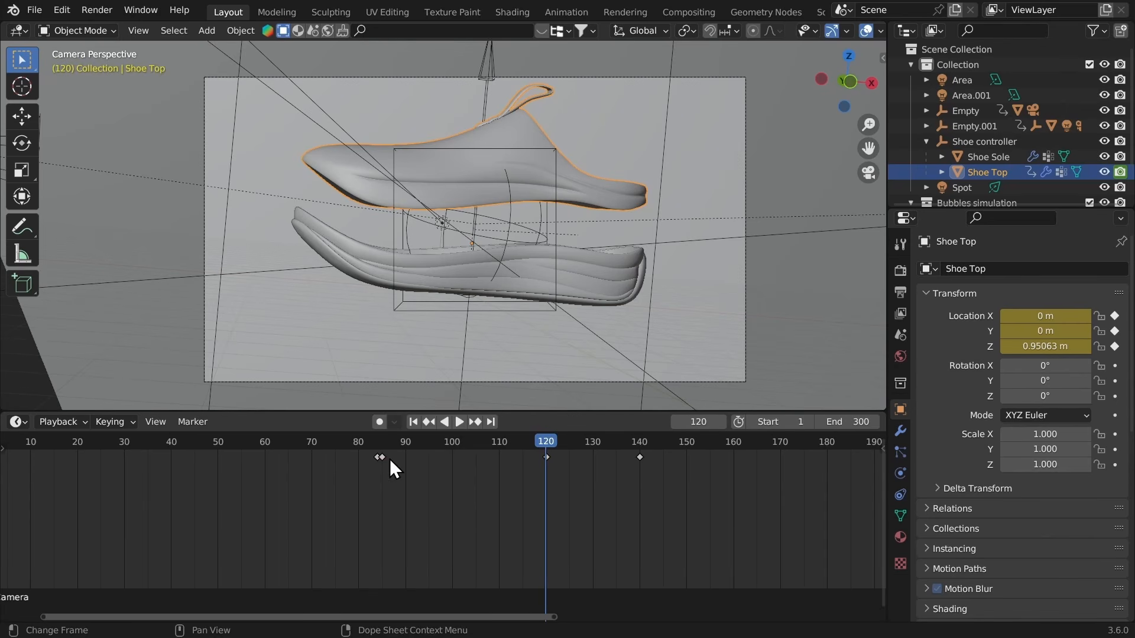
Step: Play the animation from around frame 85 to review Shoe Top's lift, reselecting Shoe Top between playbacks
click(368, 444)
key(space)
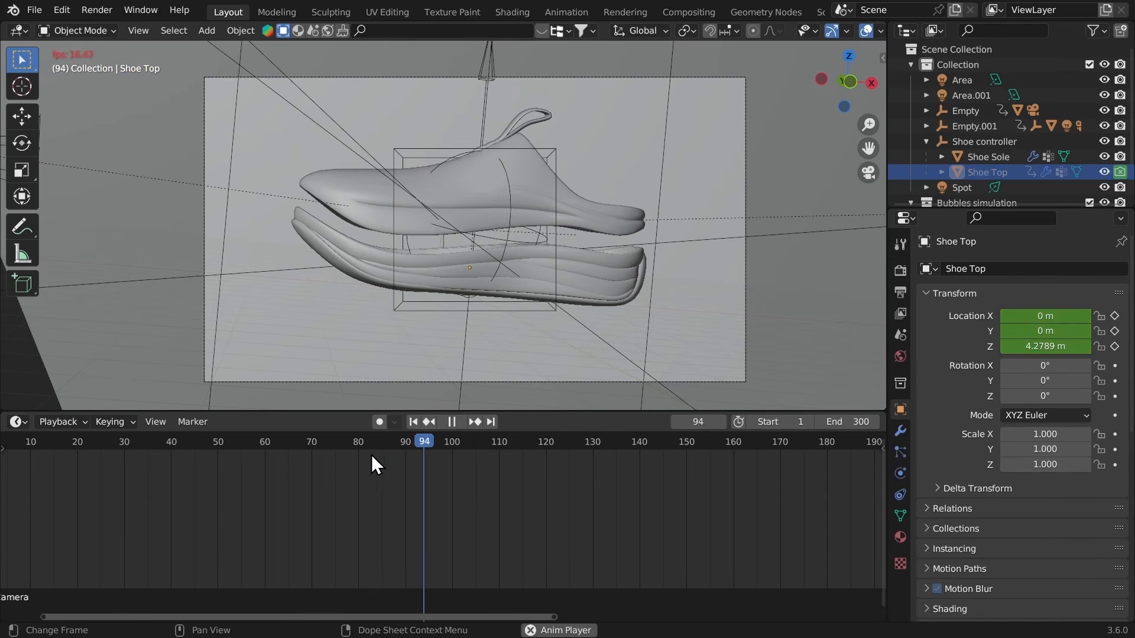
key(space)
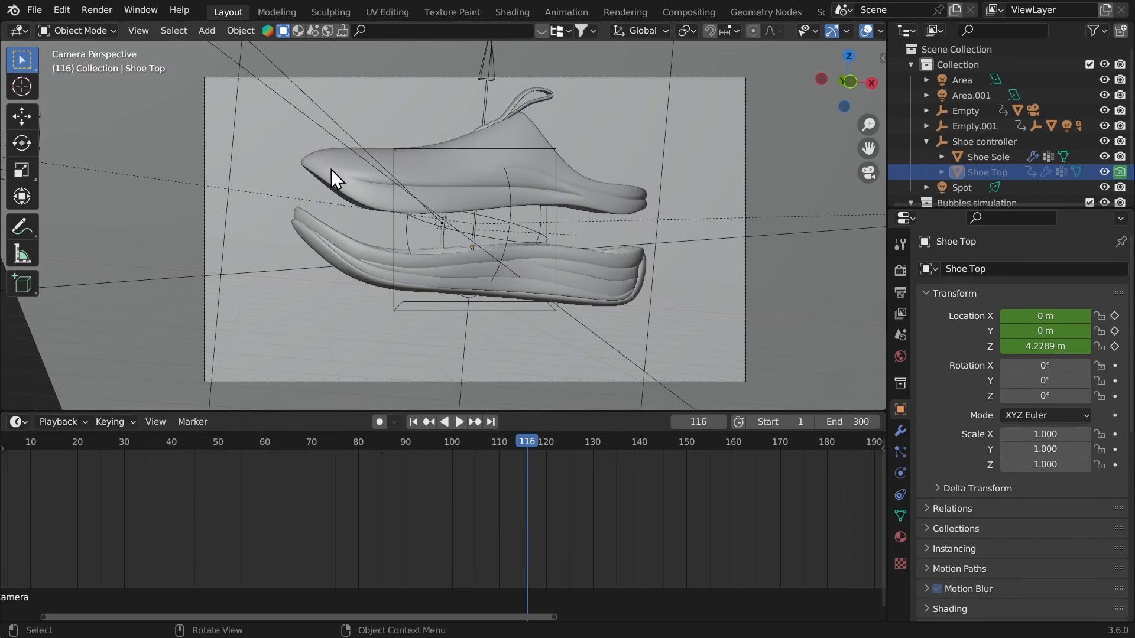
click(332, 188)
ctrl+scroll(520, 508, down, 5)
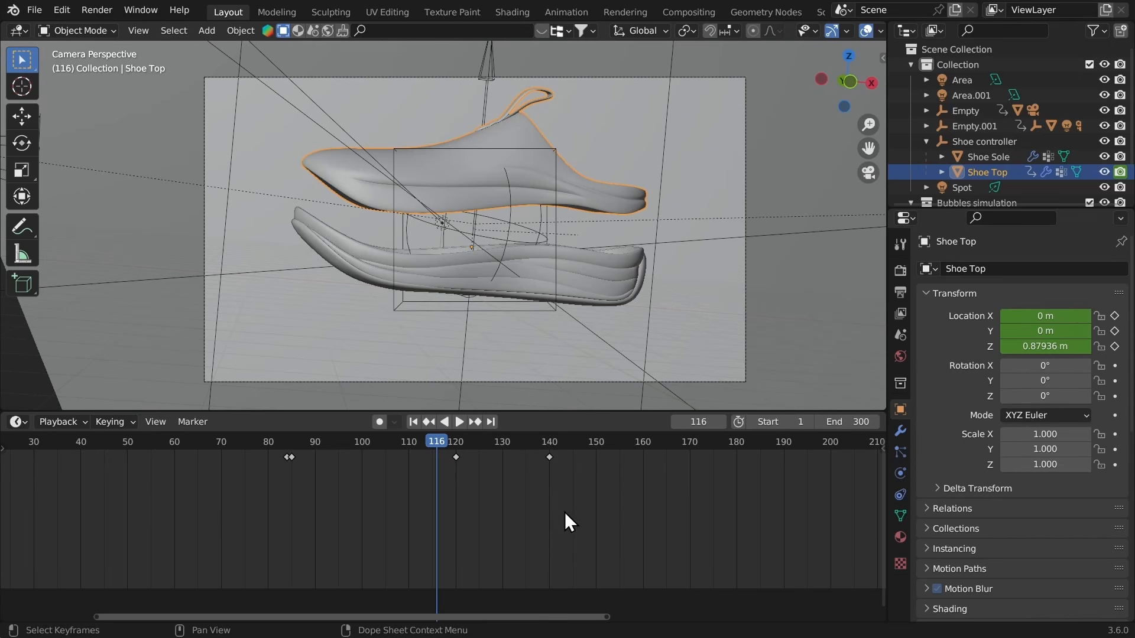
mouse_move(565, 512)
ctrl+middle_down()
mouse_move(587, 514)
mouse_move(578, 513)
ctrl+middle_up()
click(256, 444)
key(space)
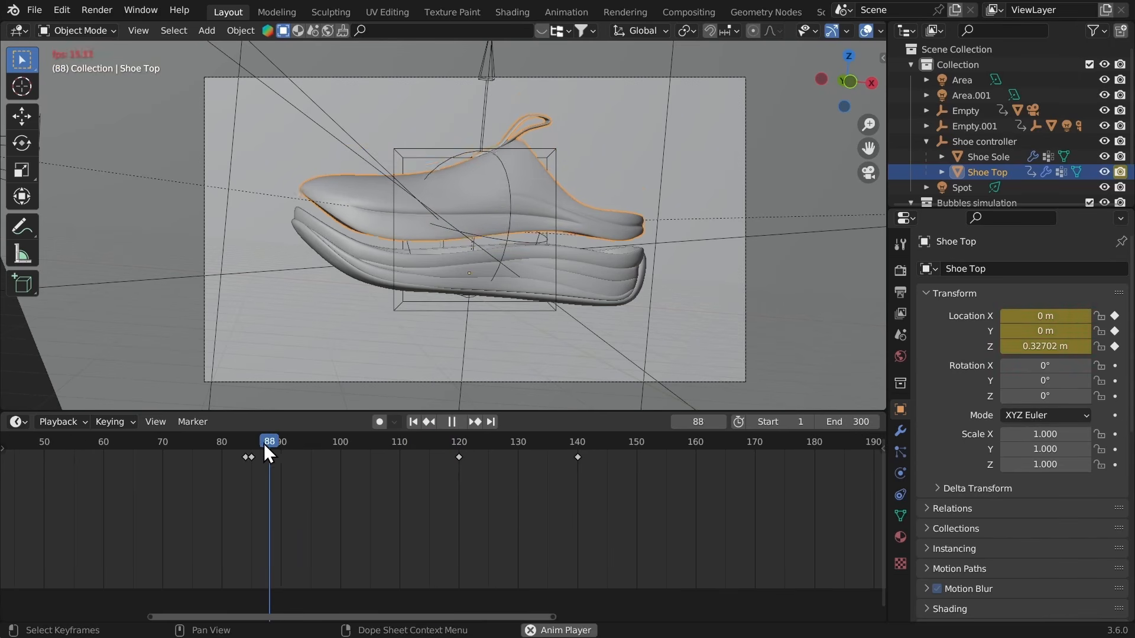
key(space)
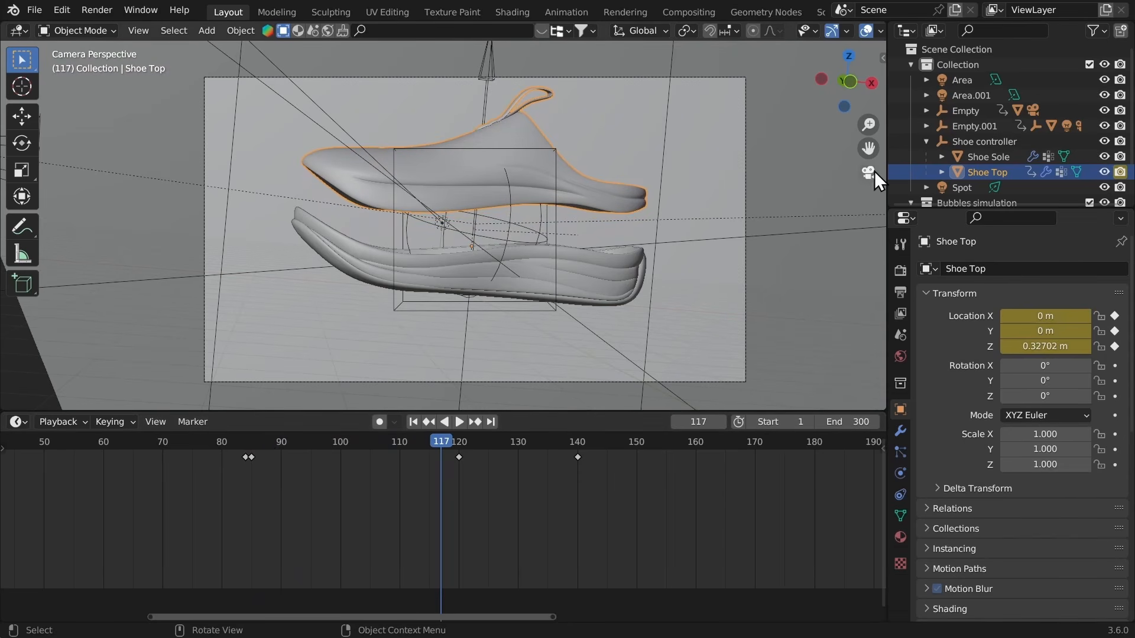
Step: Select Bubbles First at frame 1 and duplicate it in its original position
scroll(957, 154, down, 3)
click(1001, 178)
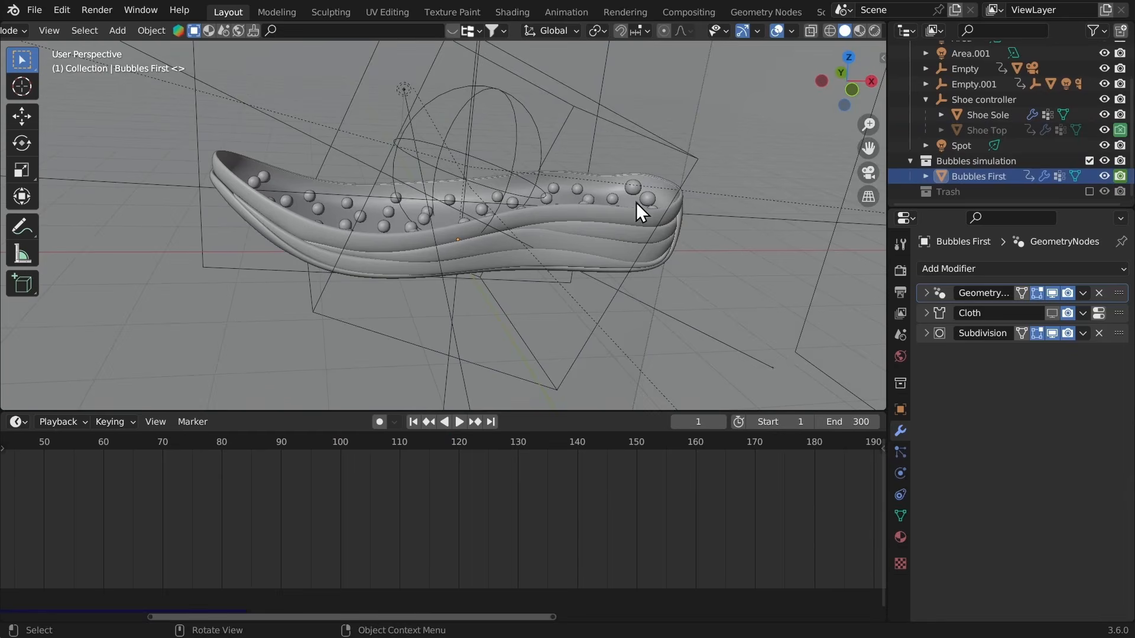
click(990, 175)
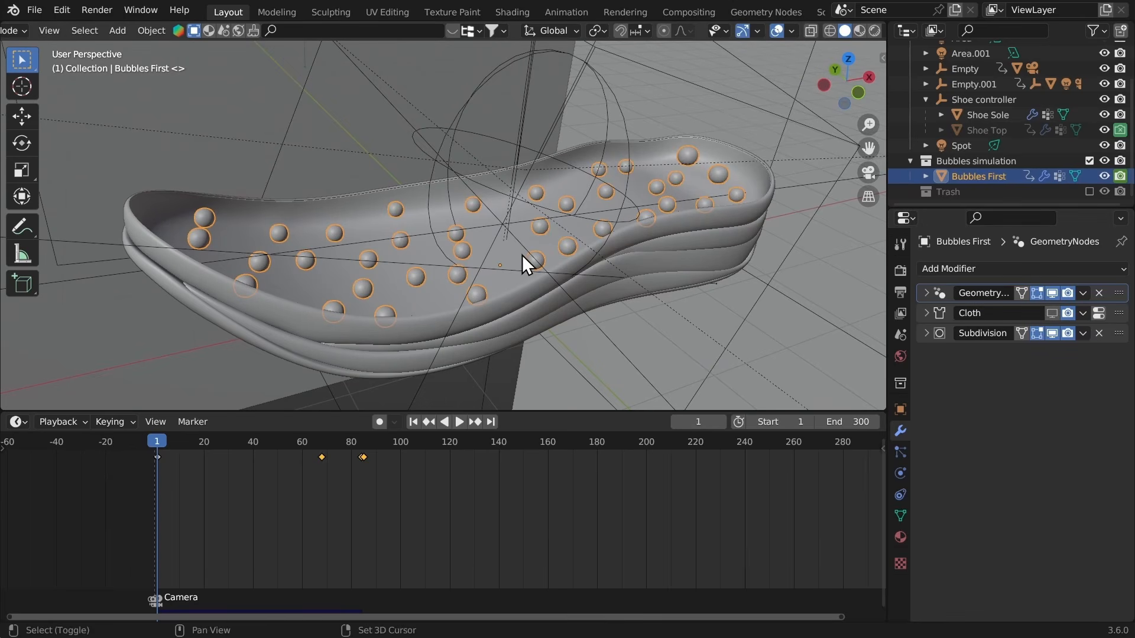
key(shift+d)
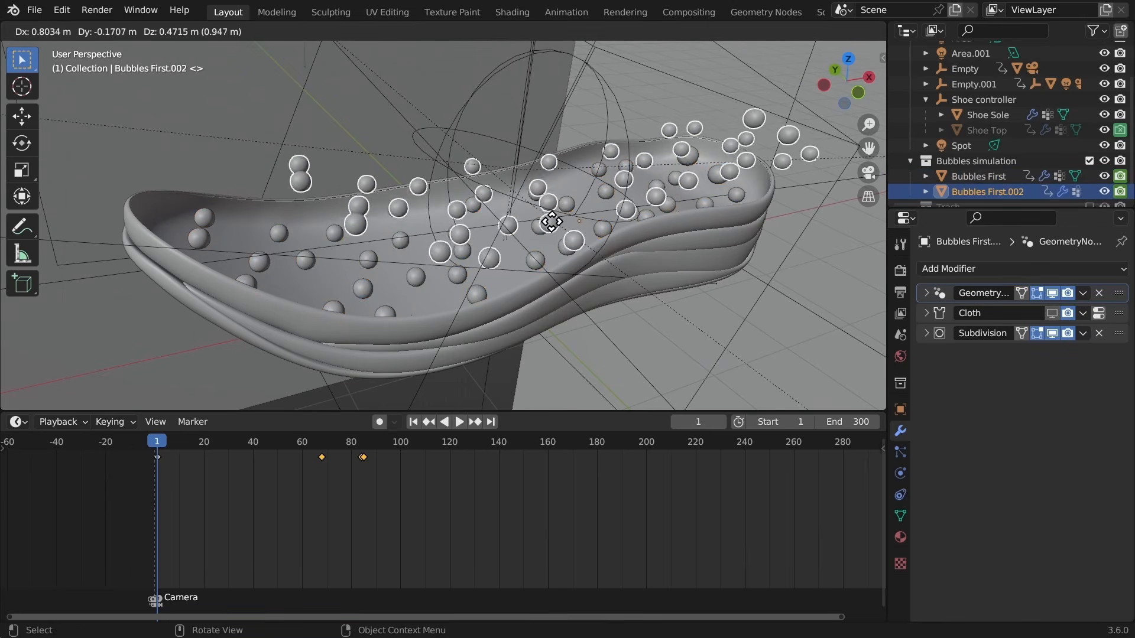
right_click(549, 242)
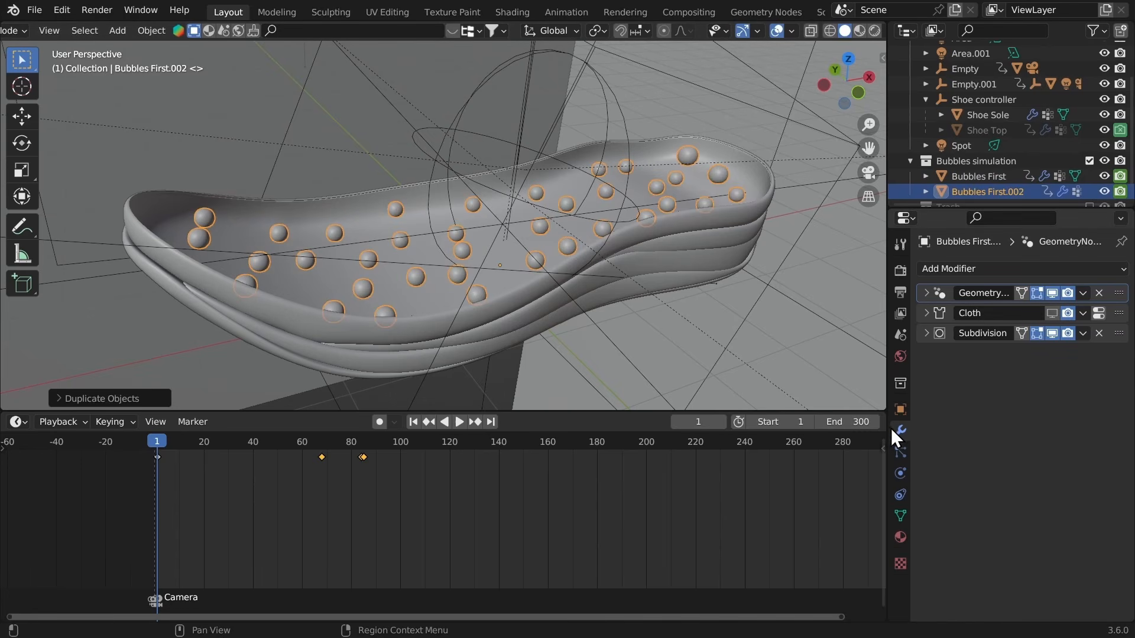
Step: Clear the viewport and render visibility keyframes from the duplicated bubbles object
click(900, 410)
scroll(960, 497, down, 8)
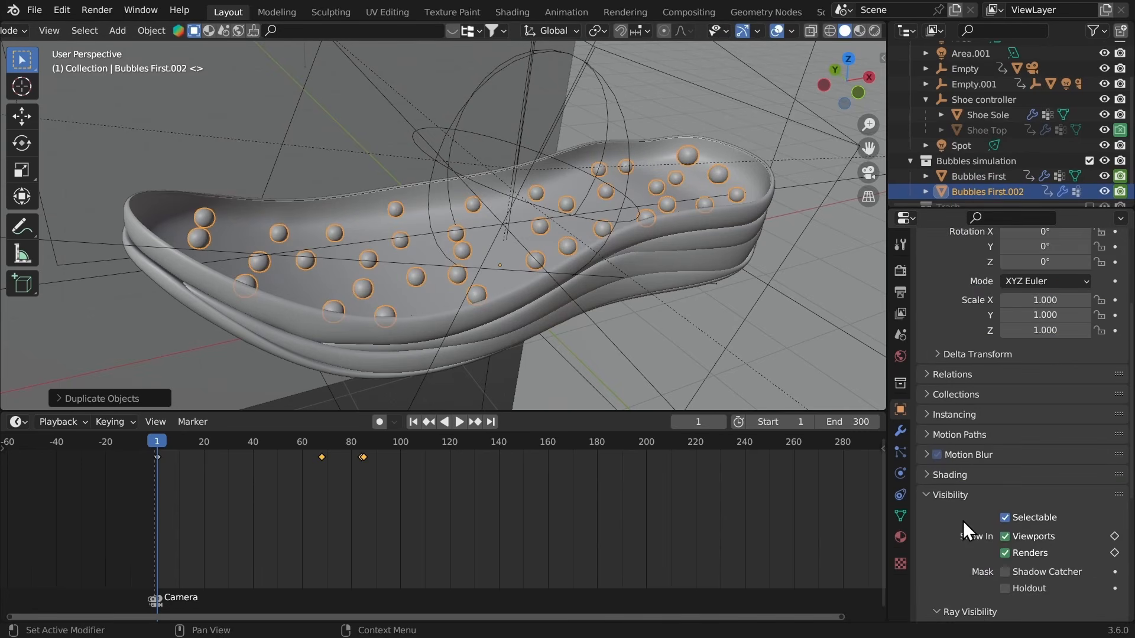
right_click(1012, 481)
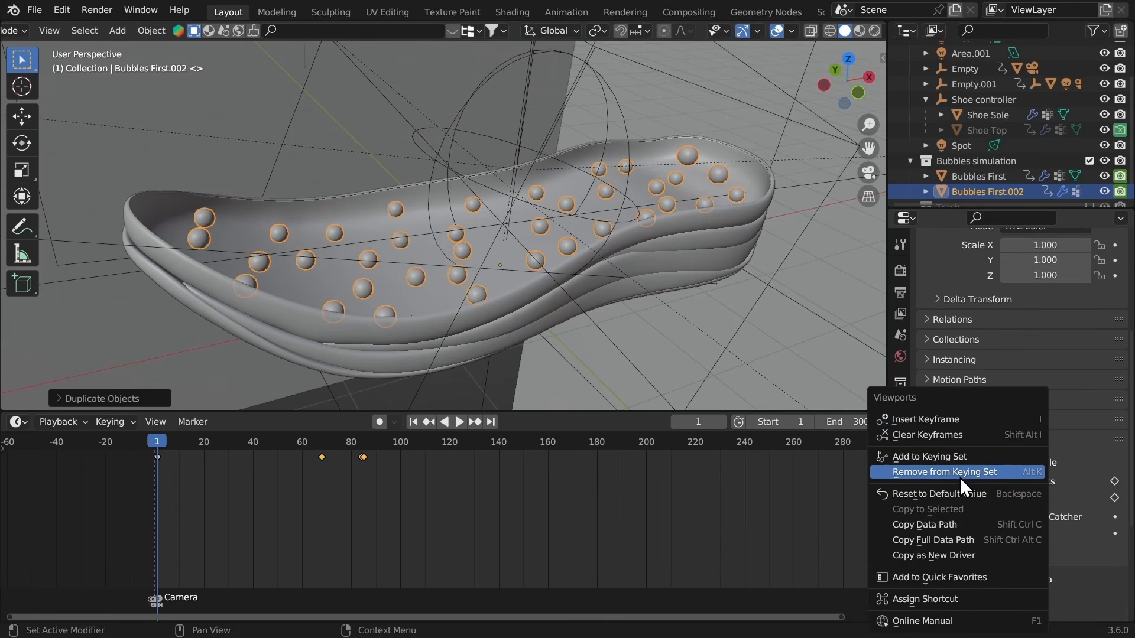
click(931, 435)
right_click(1013, 498)
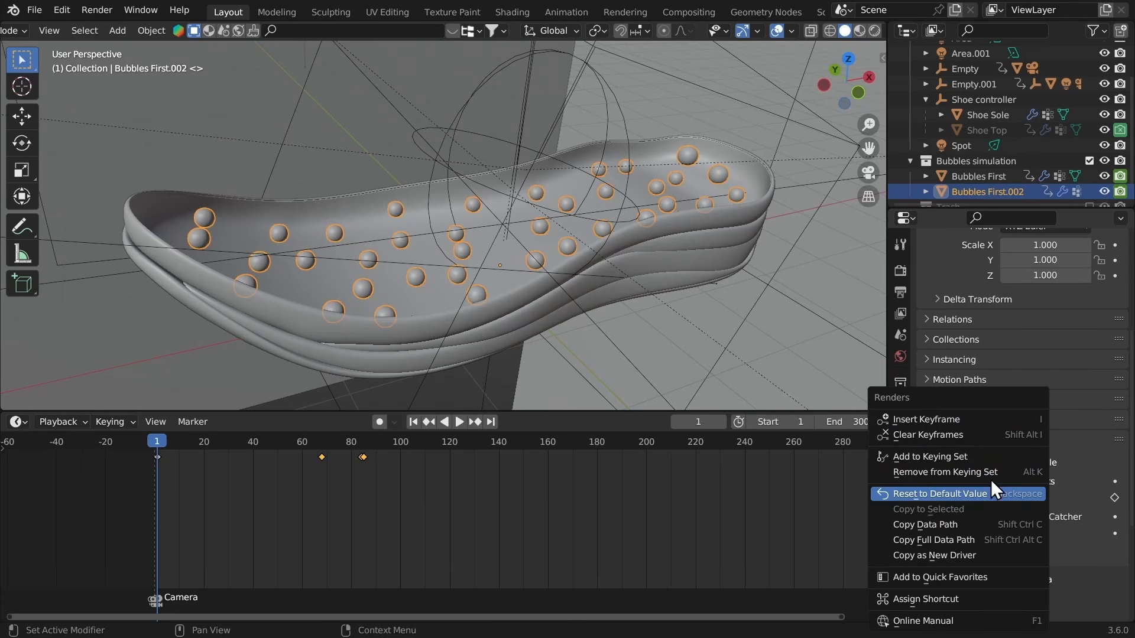
click(938, 435)
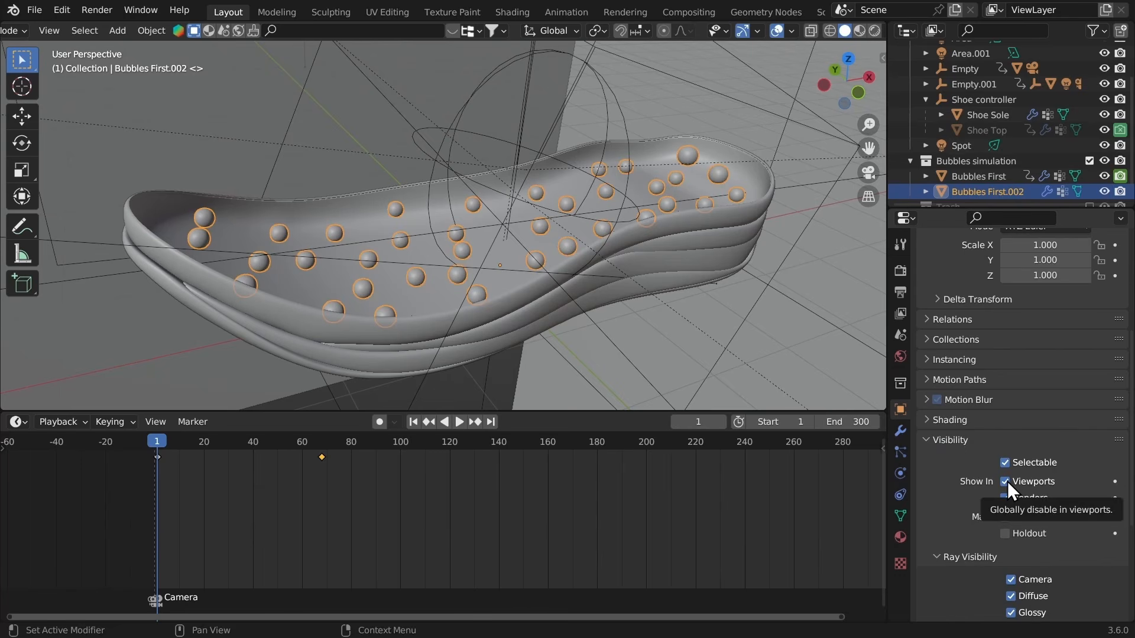
Step: Delete the duplicated bubbles object's remaining keyframes from the timeline
click(896, 430)
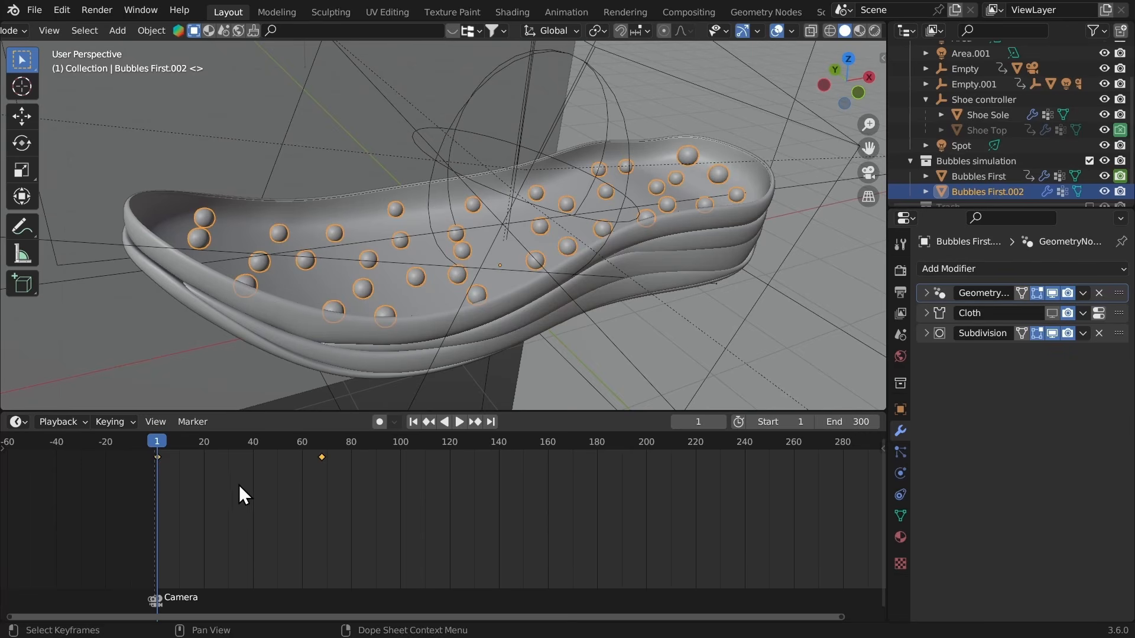
key(x)
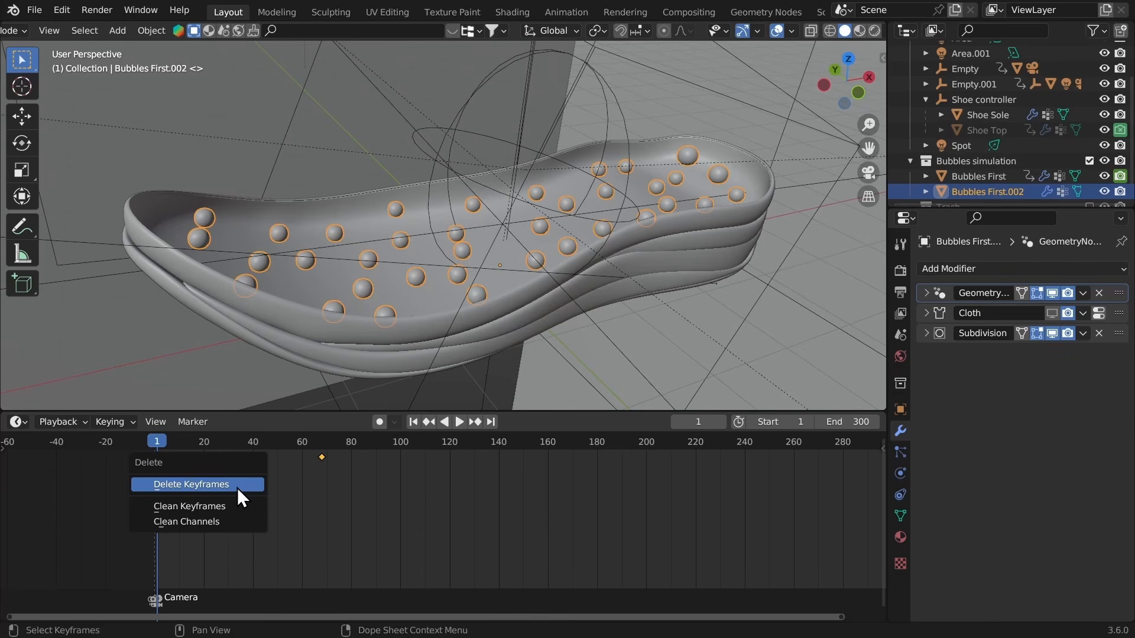
click(230, 485)
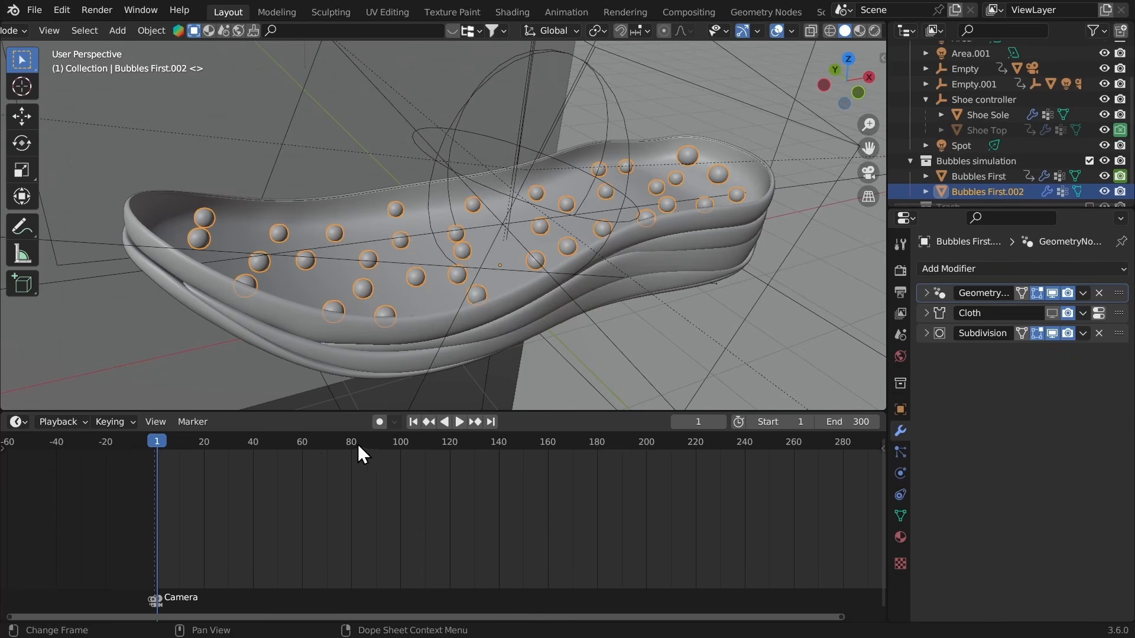
Step: At frame 85, keyframe the duplicated bubbles as shown in both viewports and renders
drag(377, 445, 363, 445)
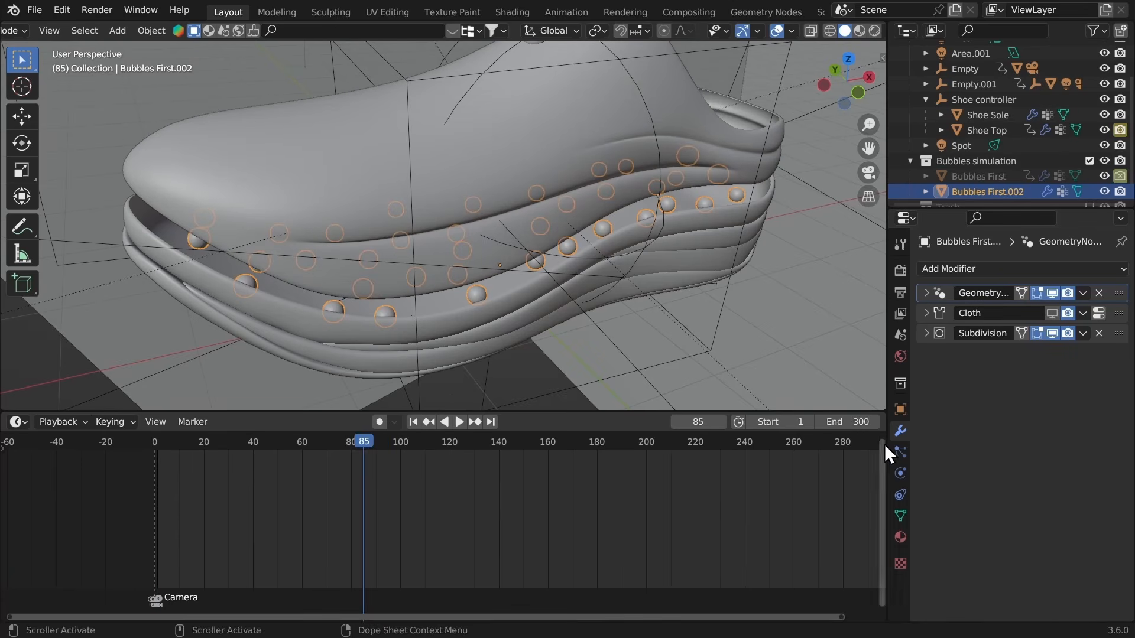
click(900, 408)
scroll(960, 539, down, 7)
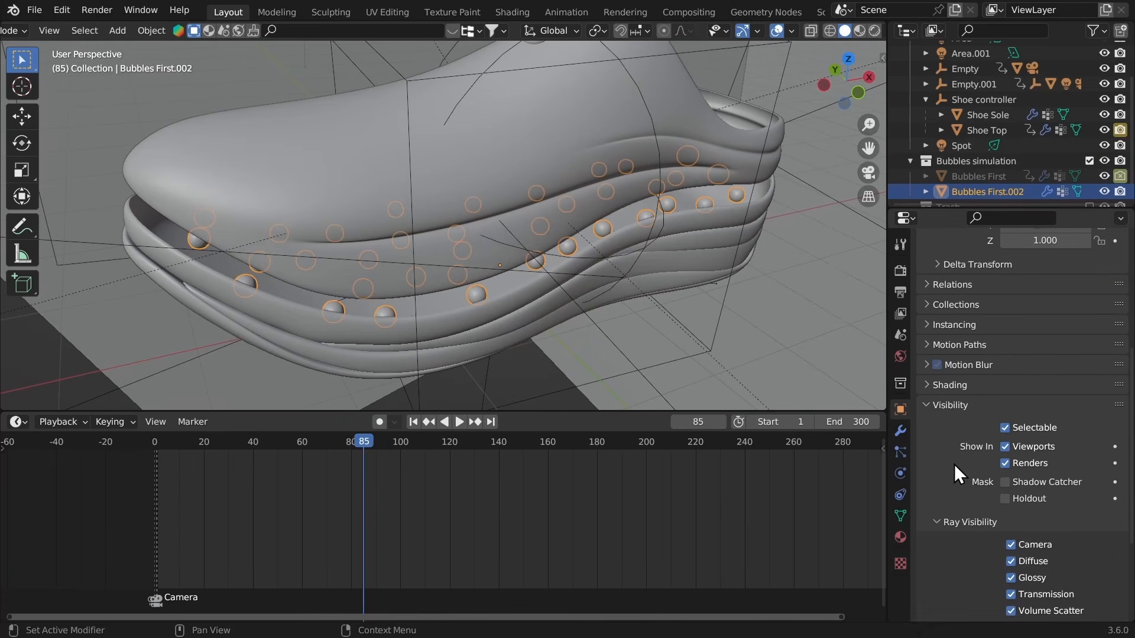
click(1114, 446)
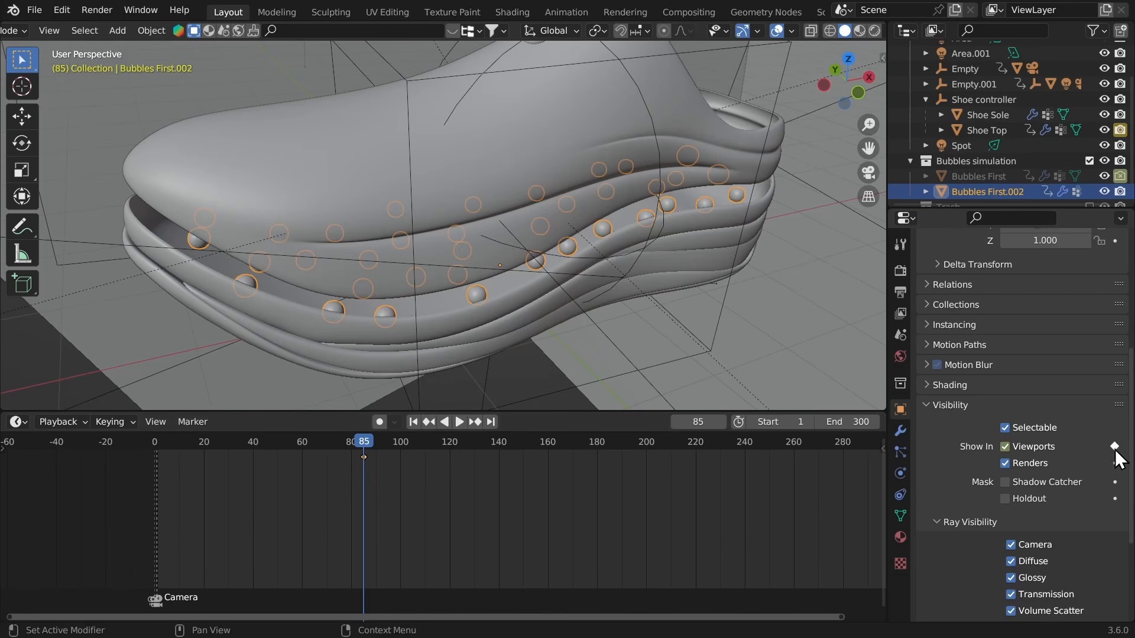
click(1115, 463)
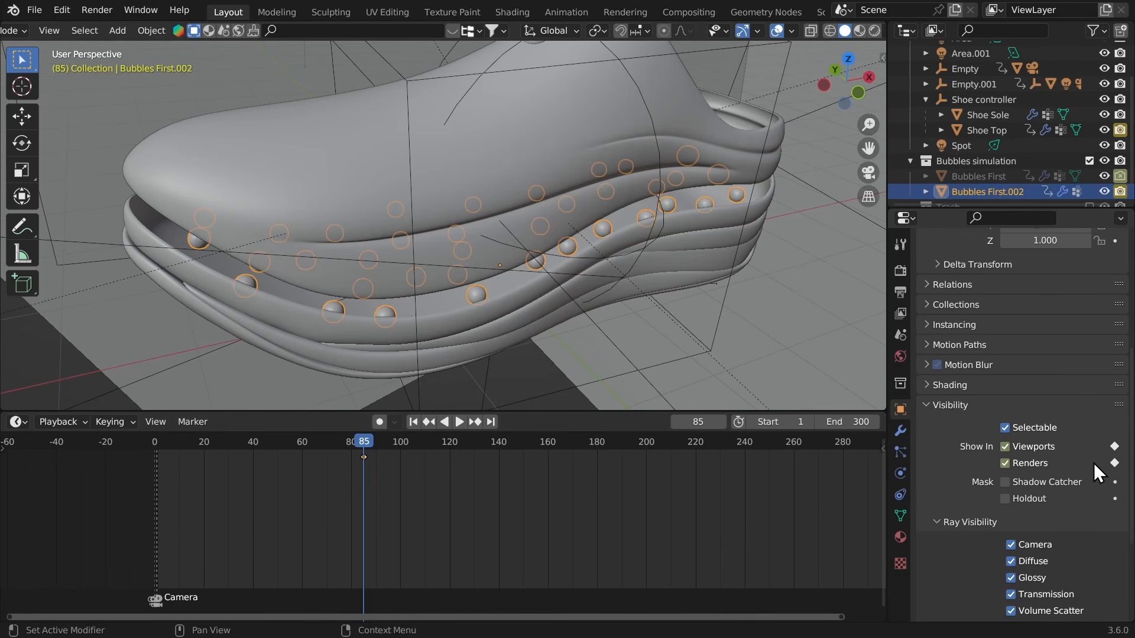
Step: At frame 84, hide the duplicated bubbles in viewports and renders, keyframe both settings, and return to frame 85
key(Left)
click(1035, 447)
click(1038, 464)
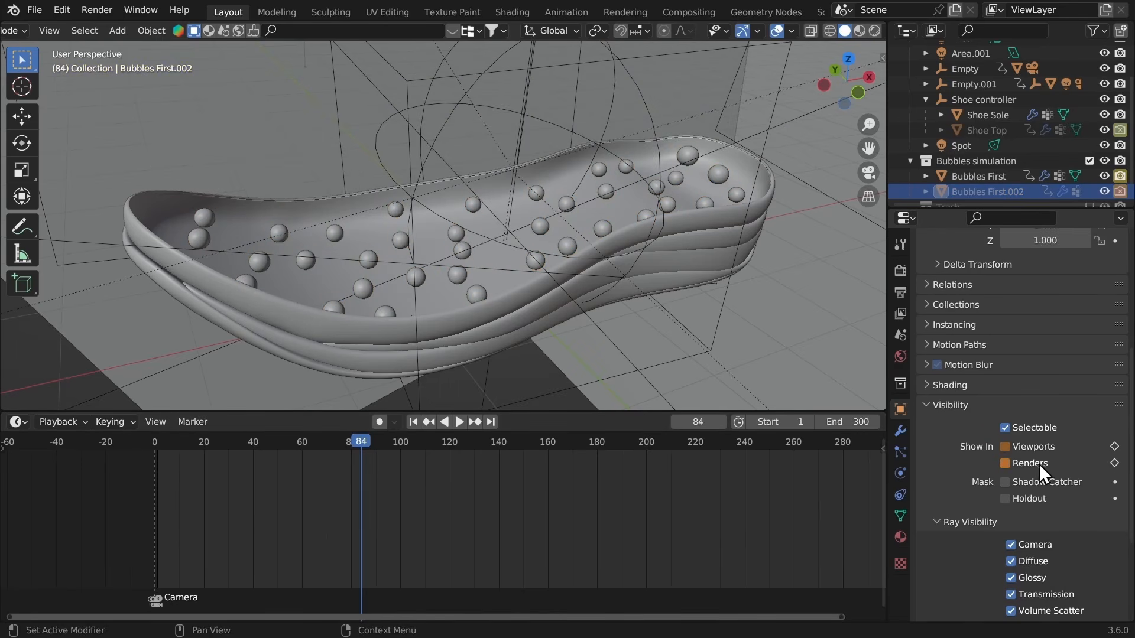
click(1114, 463)
click(1115, 446)
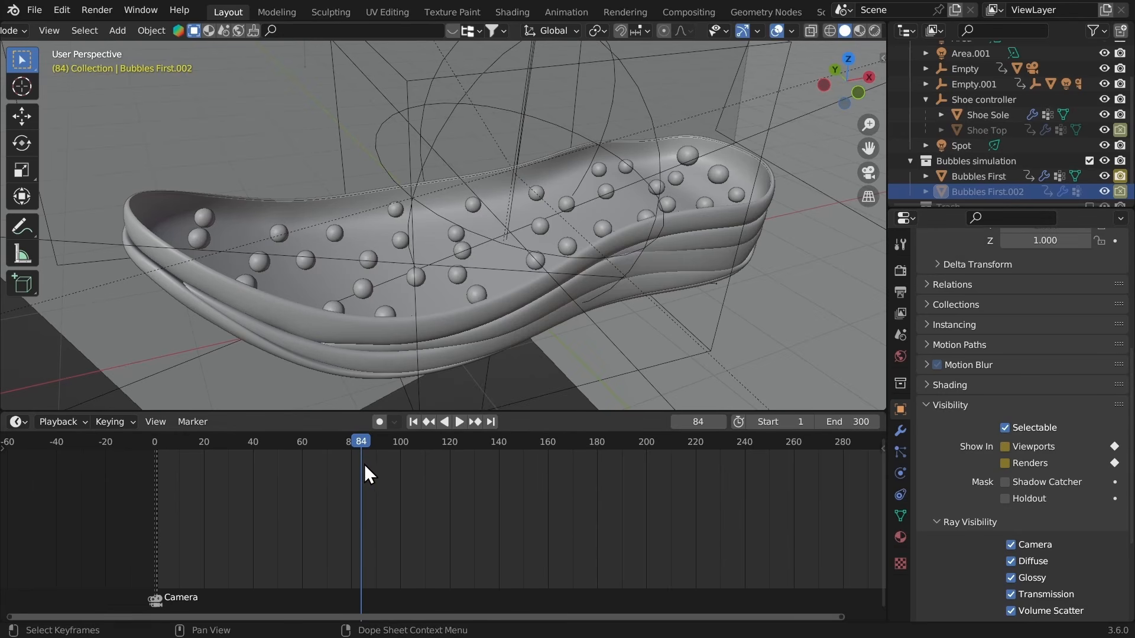
key(Right)
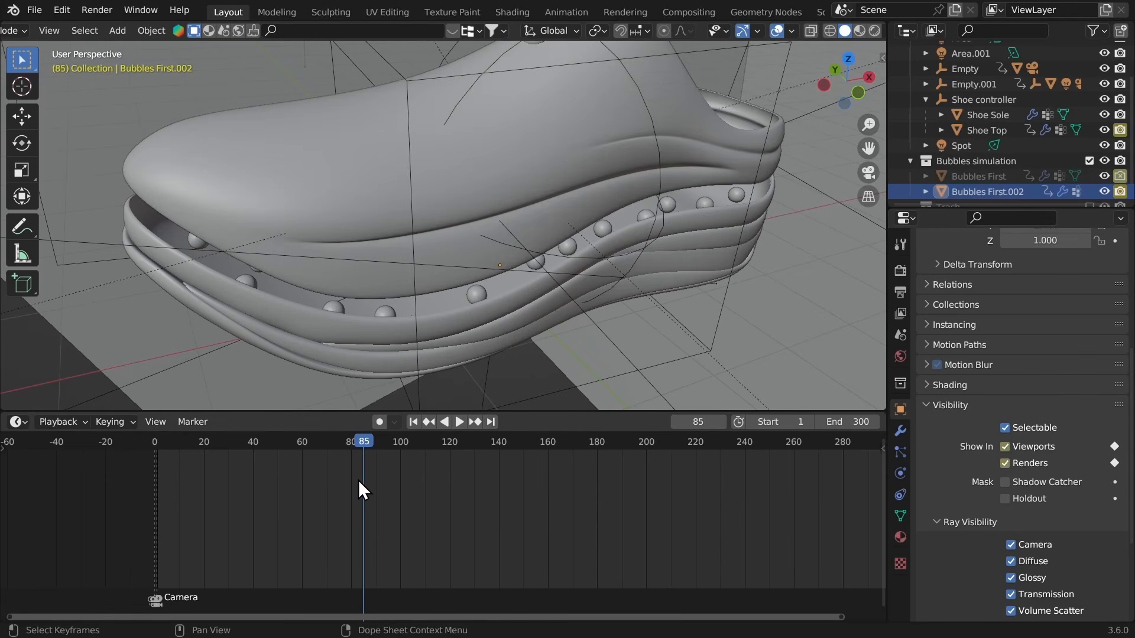
Step: Rename the duplicated bubbles object as "Bubbles second"
double_click(1012, 193)
drag(1024, 187, 988, 187)
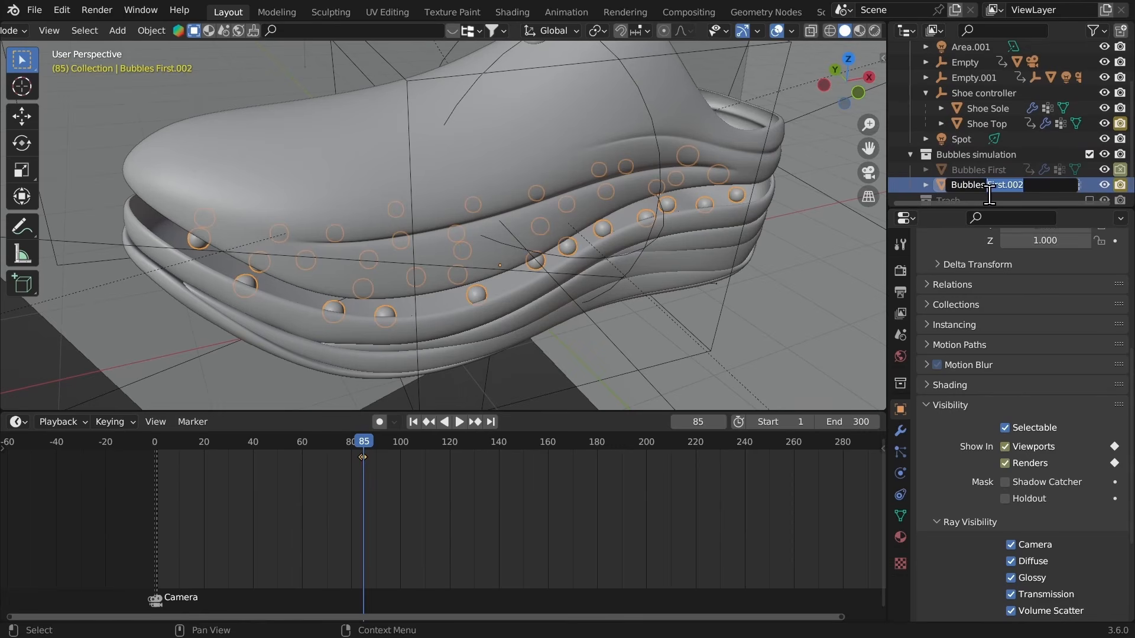
text(seon)
key(BackSpace)
key(BackSpace)
text(cond)
key(Return)
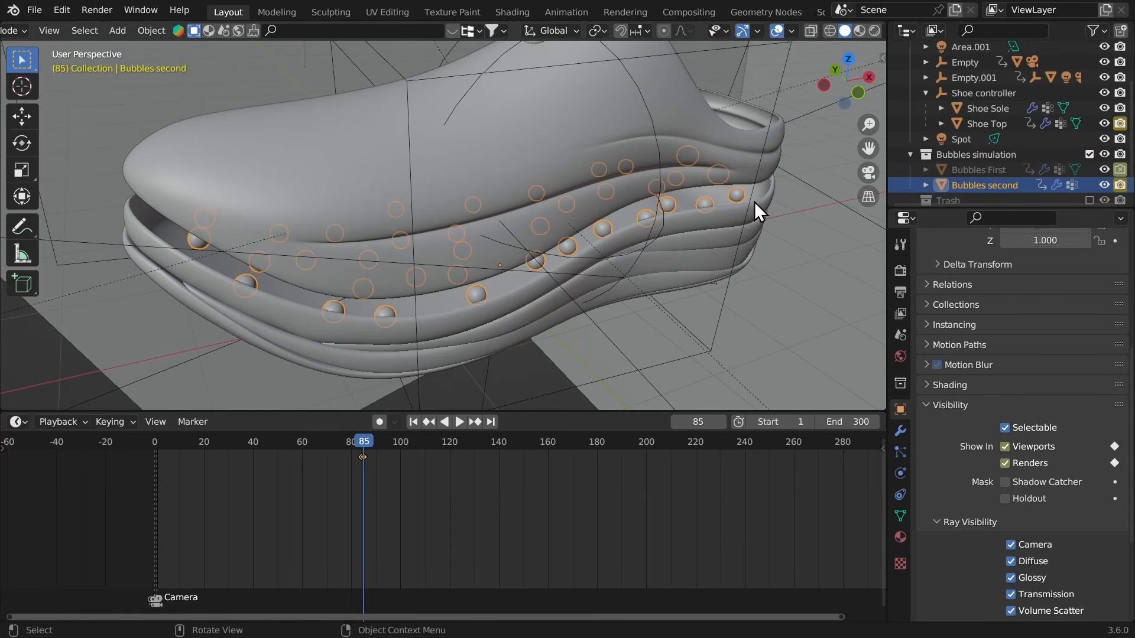
Step: Set the cloth cache of Bubbles second to start at frame 85 and end at frame 170
middle_drag(754, 201, 775, 207)
click(900, 474)
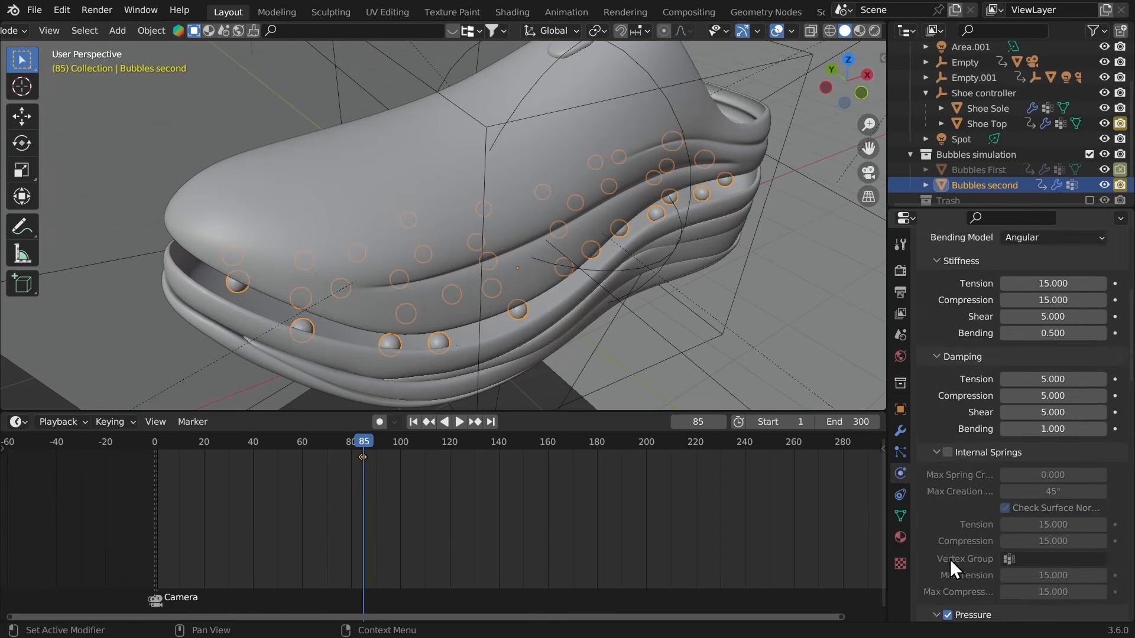
middle_drag(949, 559, 964, 309)
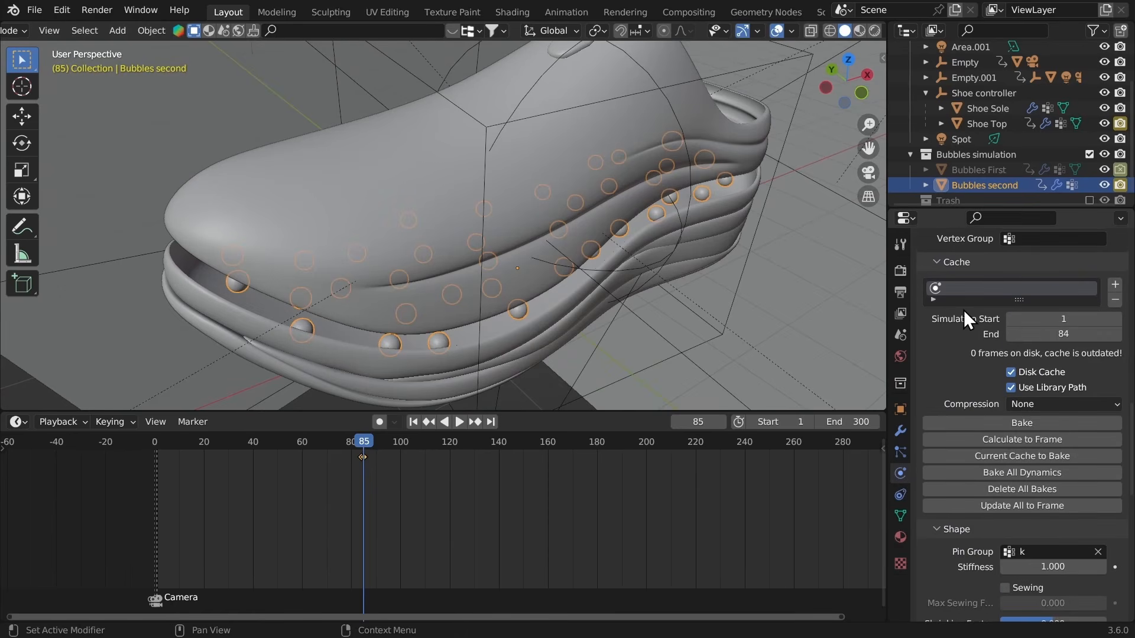
click(1044, 323)
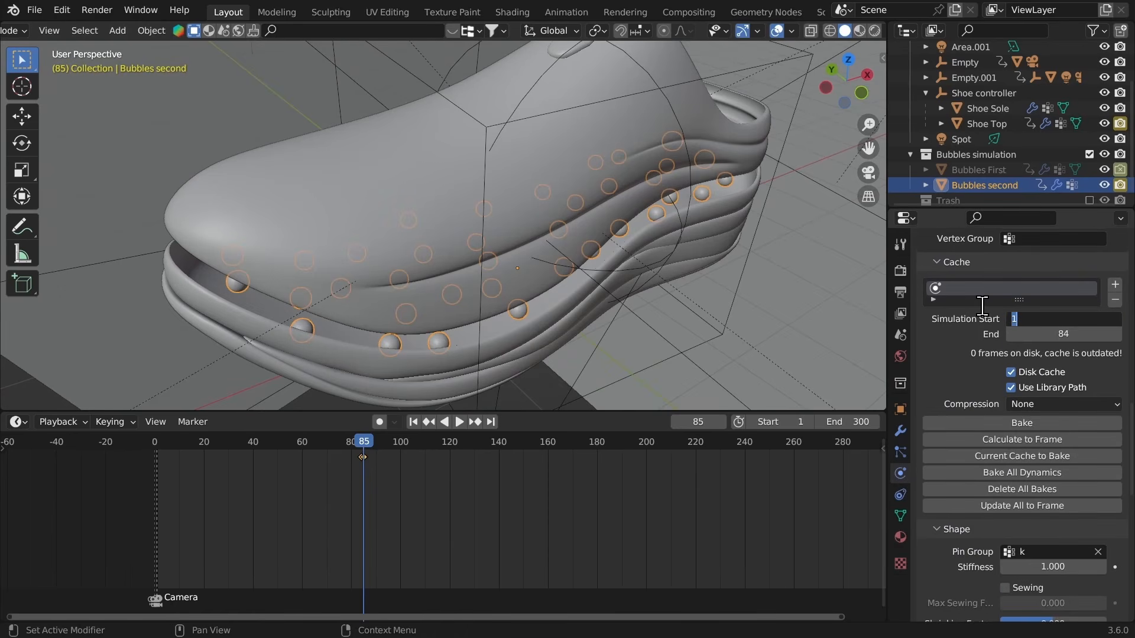
text(85)
key(Return)
click(1034, 334)
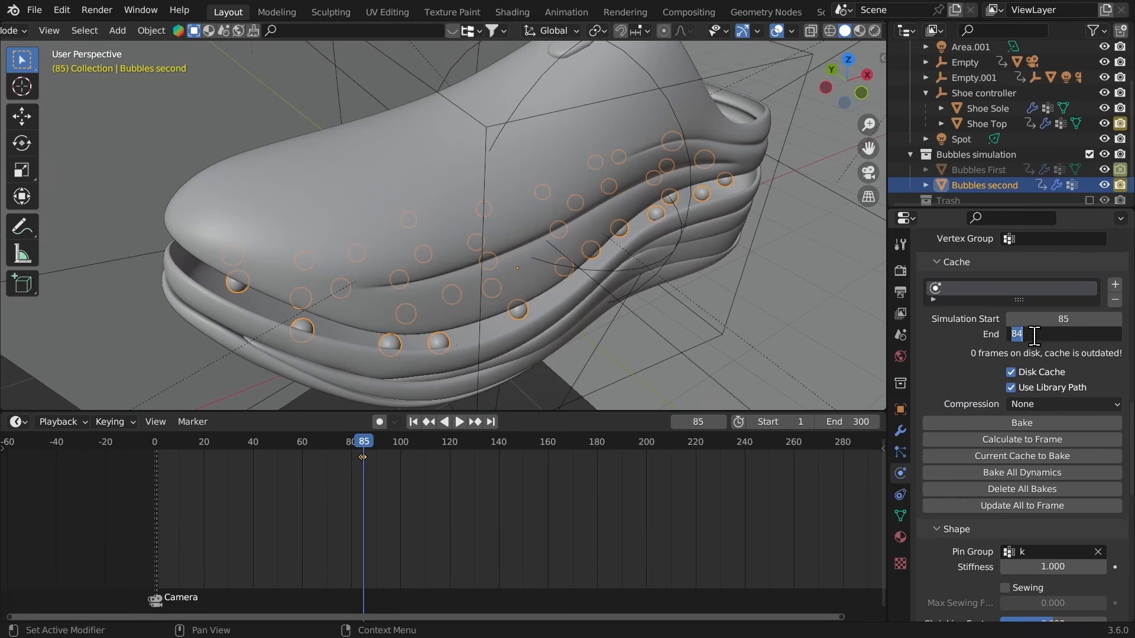
text(170)
key(Return)
Step: Make the bubble sim node group a single-user copy for Bubbles second and name it "bubble sim second"
middle_drag(873, 284, 684, 228)
click(896, 435)
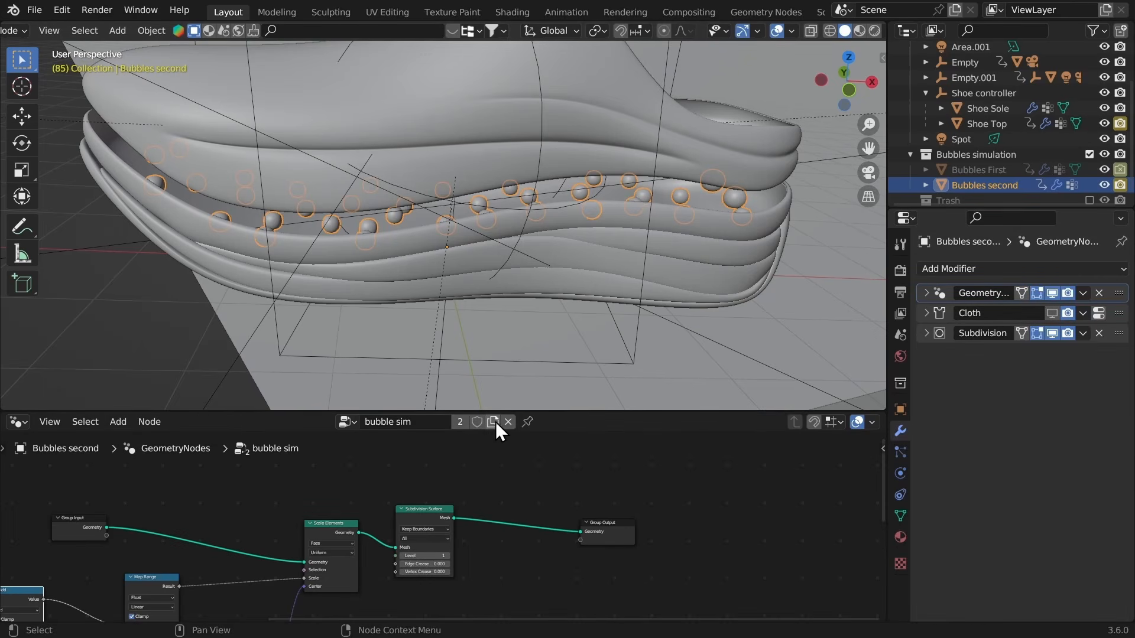
click(461, 421)
double_click(439, 423)
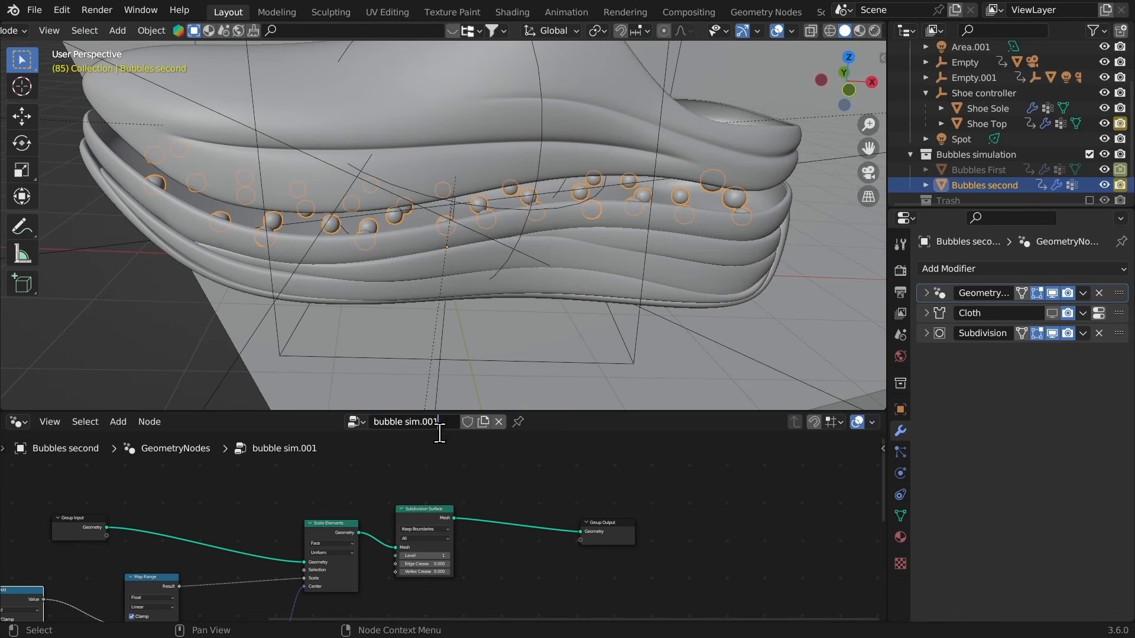
key(BackSpace)
key(BackSpace)
key(BackSpace)
key(BackSpace)
text(second)
key(Return)
Step: Look over the copied node tree and the bubbles in the sole, and save the file
middle_drag(346, 502, 593, 476)
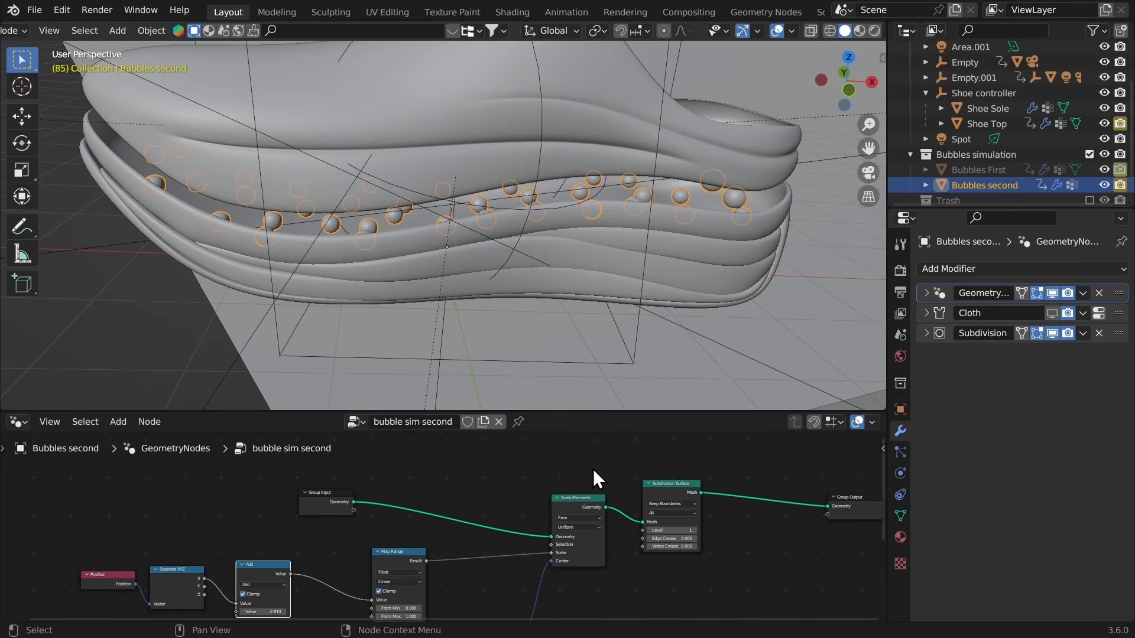
scroll(593, 469, down, 4)
scroll(645, 558, up, 2)
scroll(643, 533, up, 3)
middle_drag(569, 301, 590, 279)
key(ctrl+s)
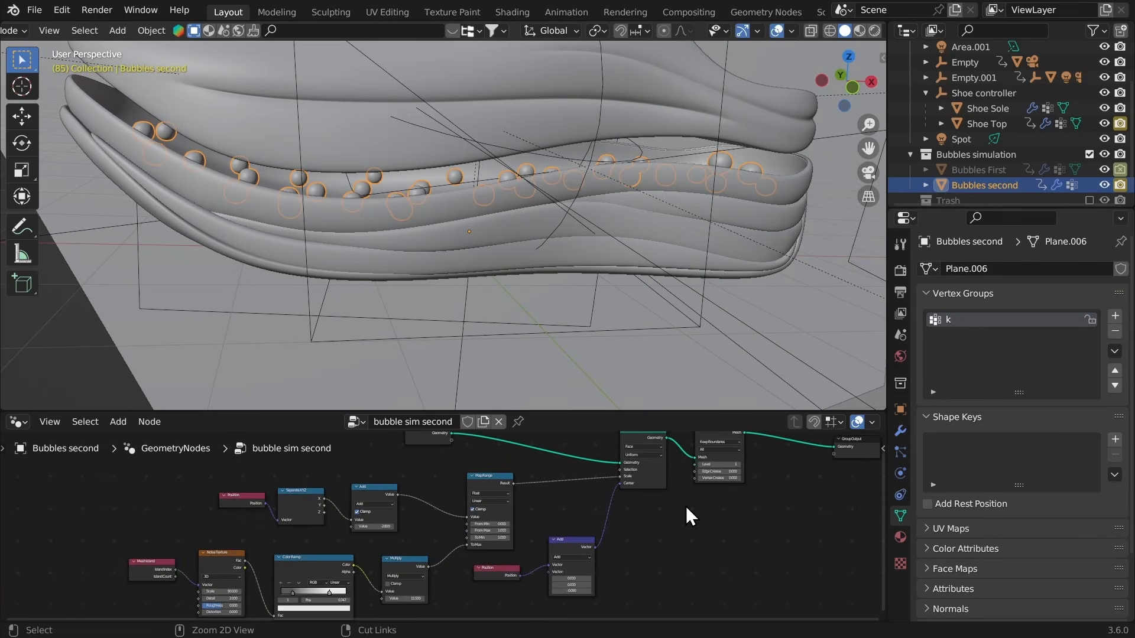
Step: Set the second value of the Add node between Separate XYZ and Map Range to 4.290
ctrl+middle_drag(693, 526, 661, 562)
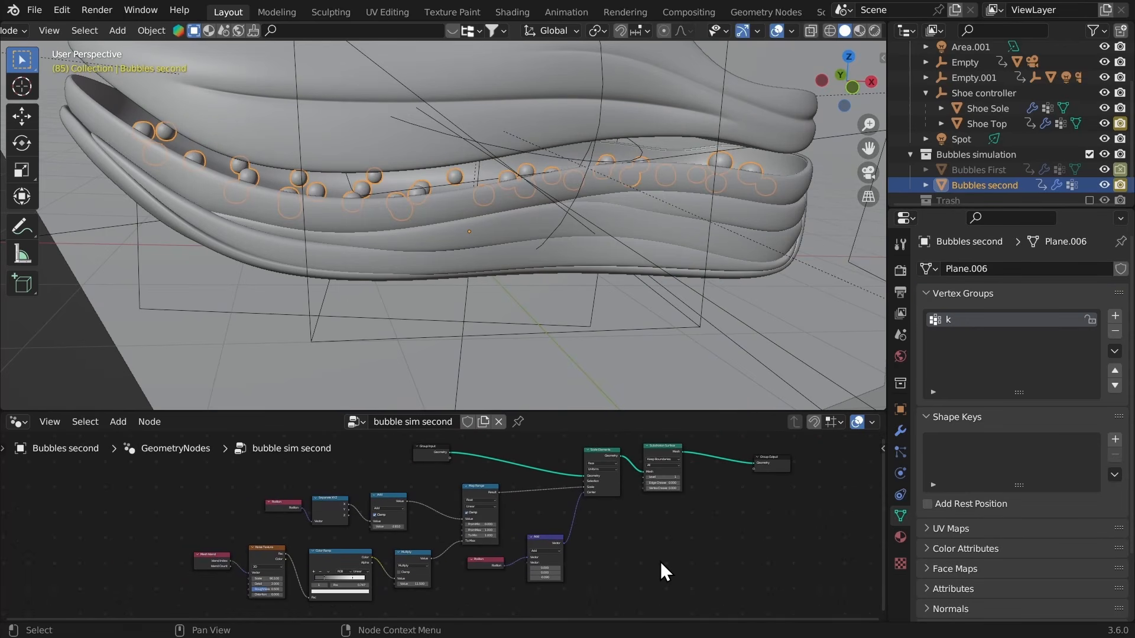
ctrl+middle_drag(660, 561, 520, 480)
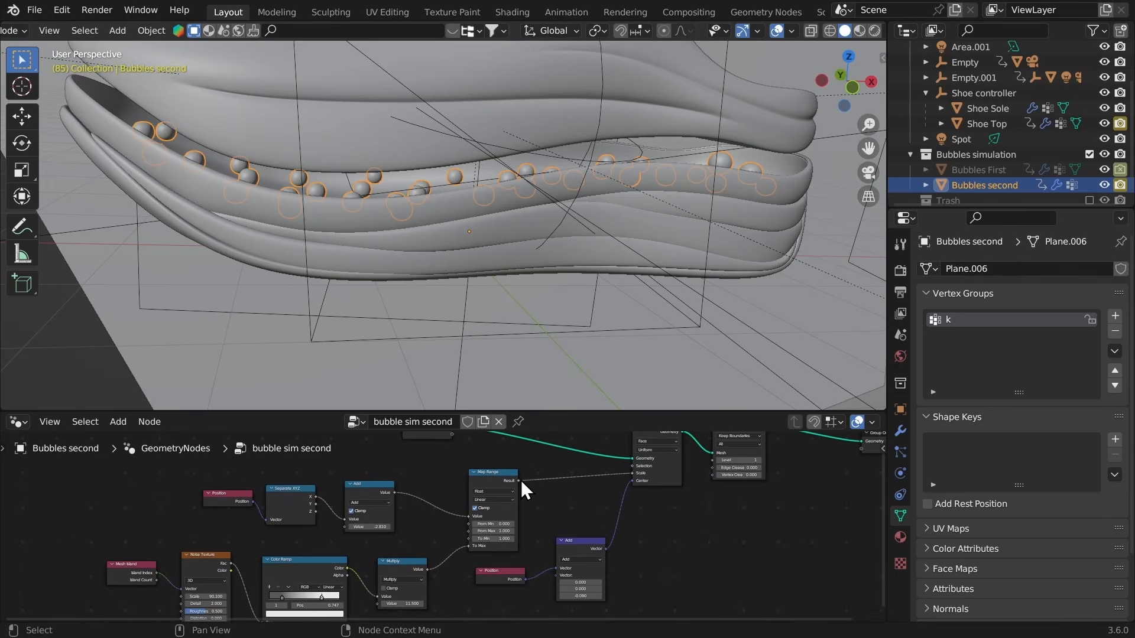
middle_drag(433, 473, 550, 500)
ctrl+middle_drag(551, 501, 559, 478)
mouse_move(559, 477)
ctrl+middle_down()
mouse_move(526, 476)
mouse_move(543, 494)
ctrl+middle_up()
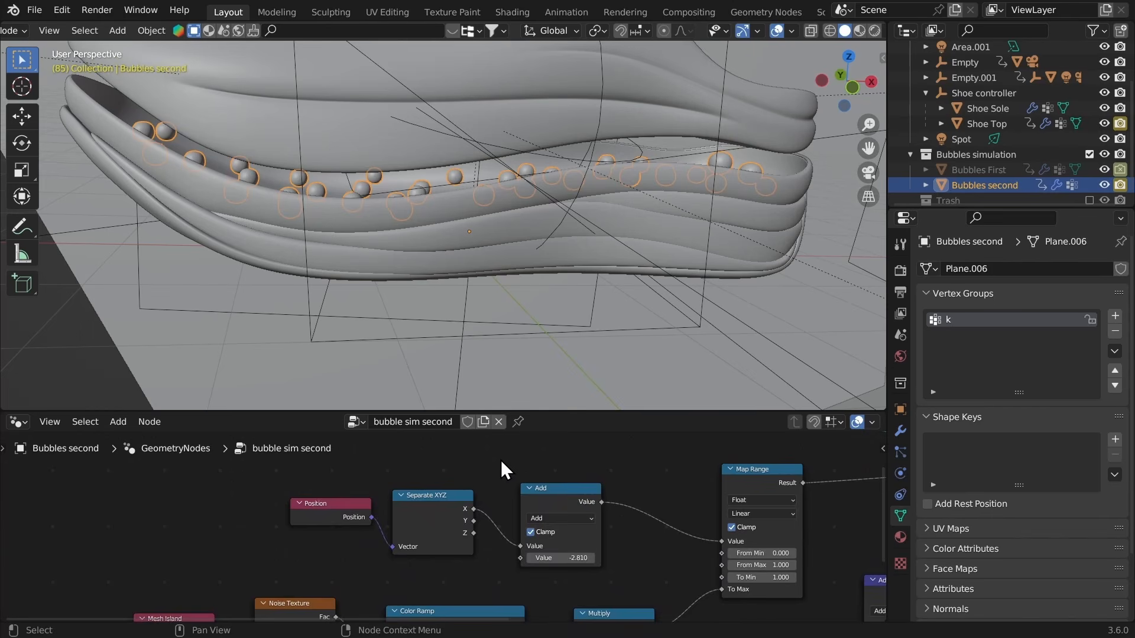
ctrl+middle_drag(502, 461, 616, 458)
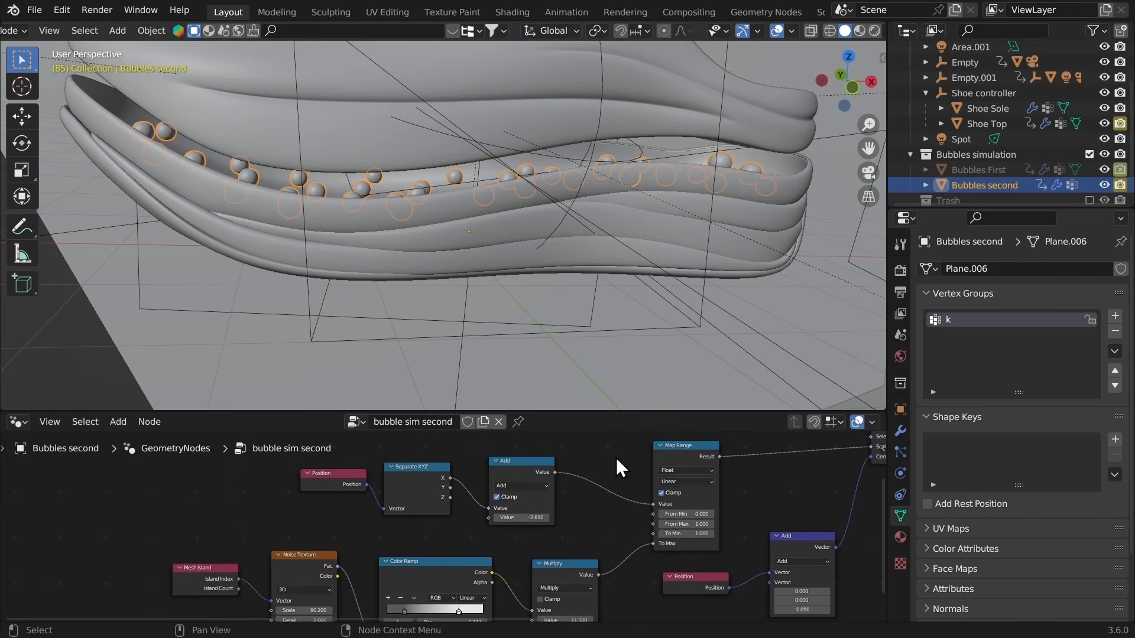
scroll(617, 467, up, 3)
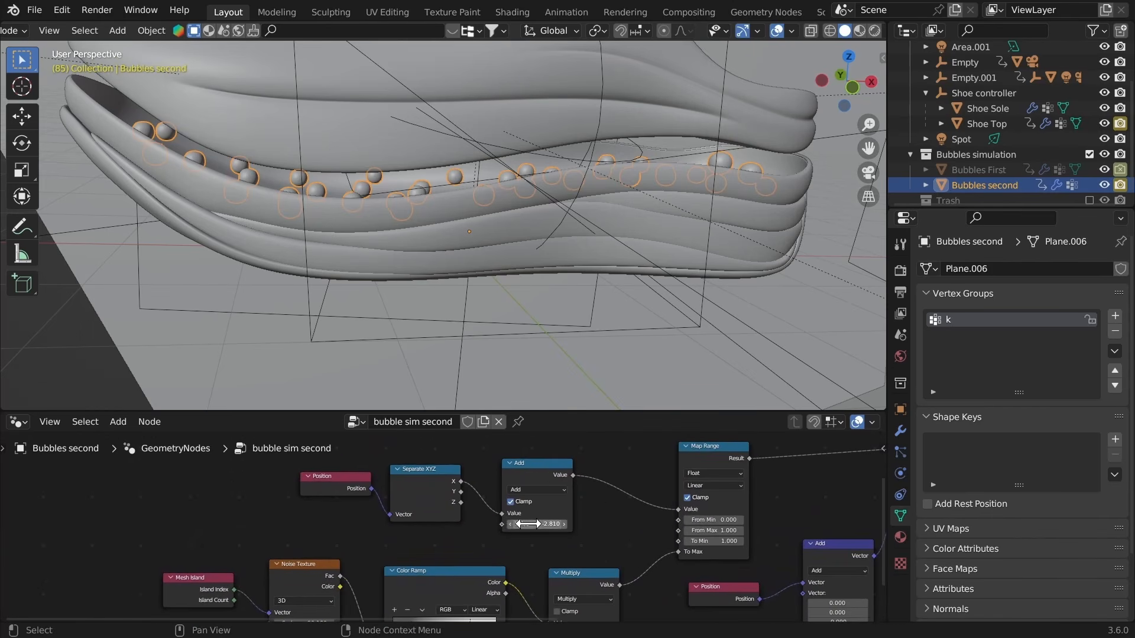
drag(528, 524, 578, 535)
Step: Disconnect Separate XYZ's X output from the Add node and set the Add node's second value to 0.690
scroll(480, 499, up, 3)
middle_drag(480, 499, 513, 518)
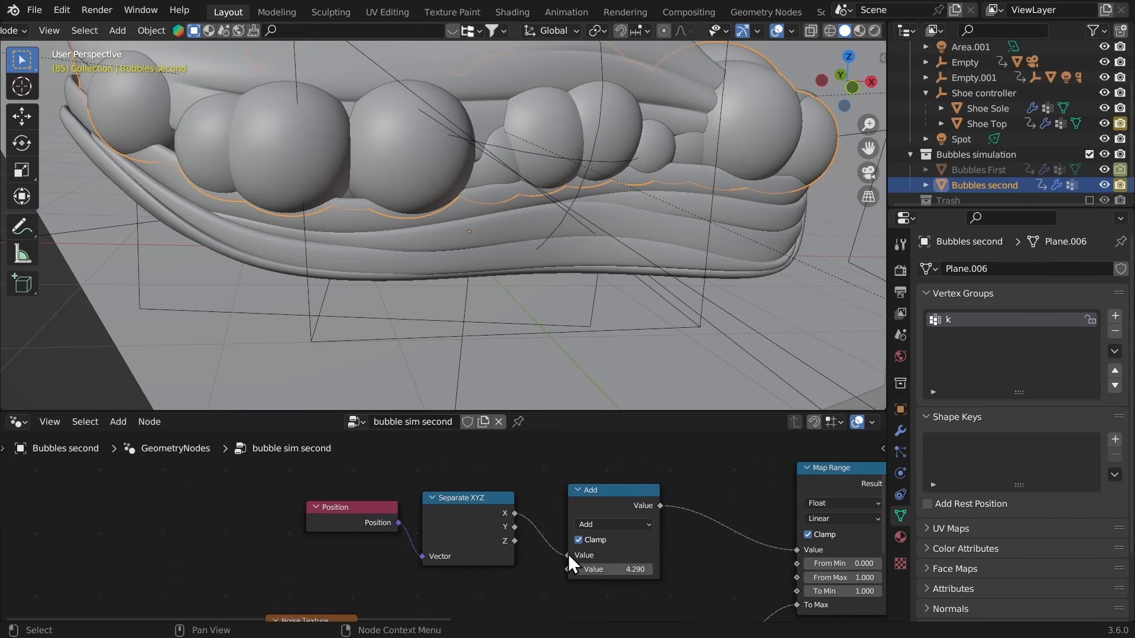
drag(567, 555, 543, 519)
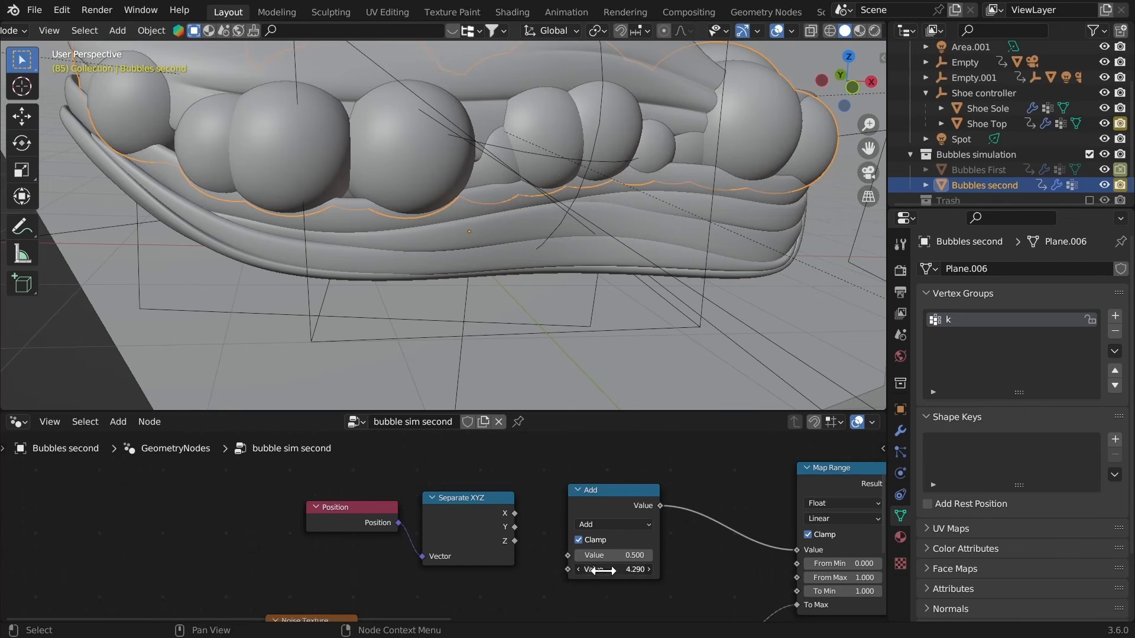
mouse_move(582, 568)
mouse_down()
mouse_move(564, 567)
mouse_move(591, 565)
mouse_move(574, 565)
mouse_up()
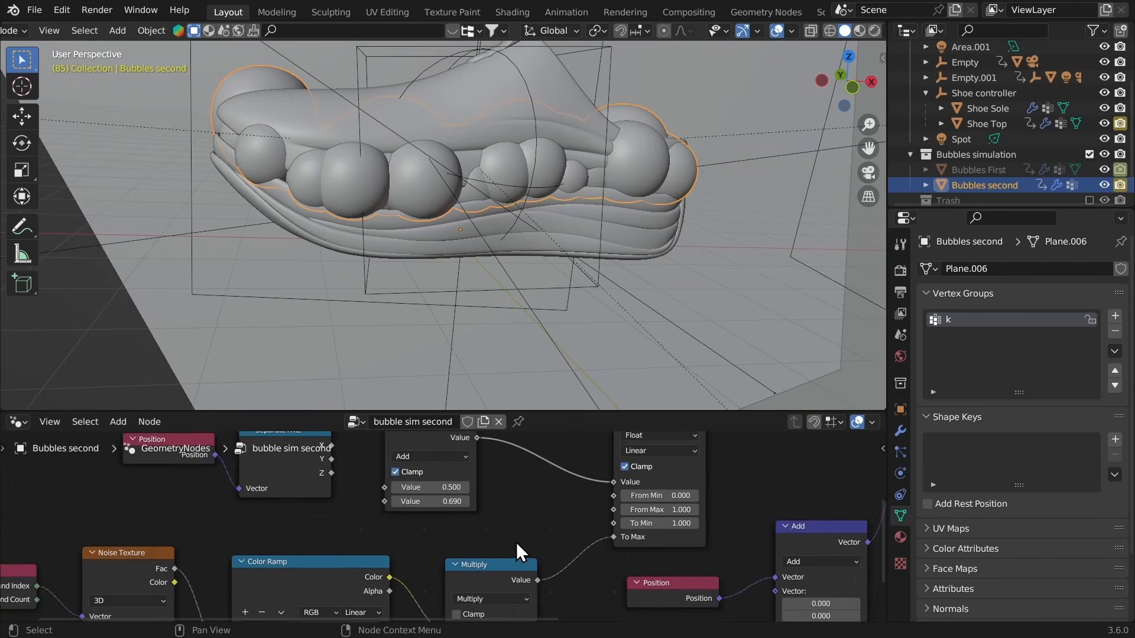
Step: Set the value of the Multiply node after the Color Ramp to 12
middle_drag(555, 543, 587, 496)
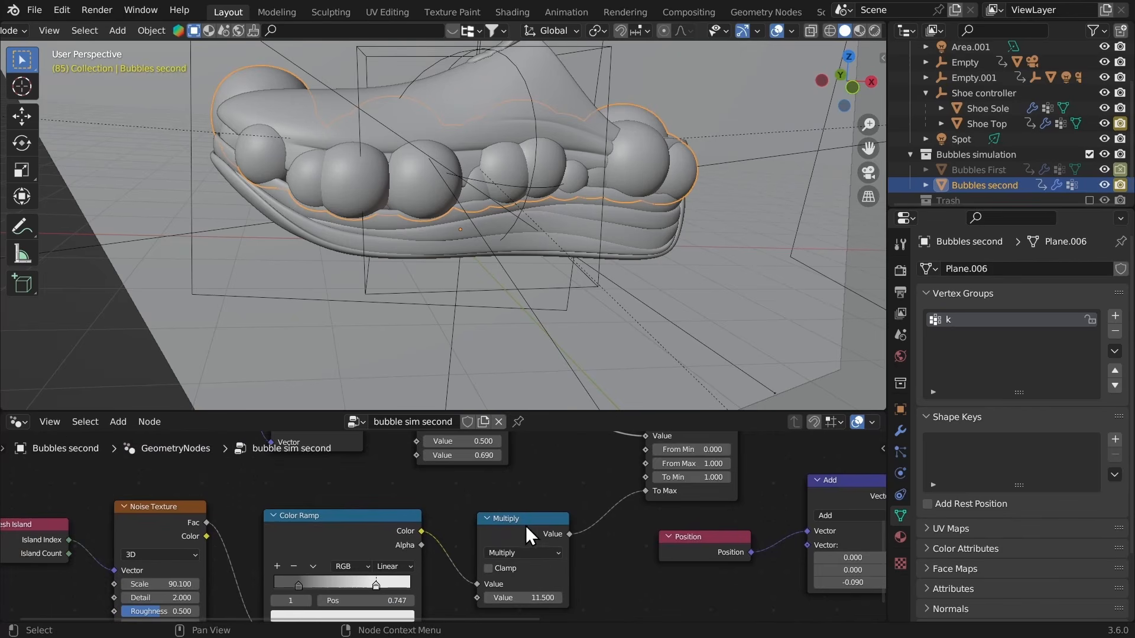
scroll(494, 469, up, 3)
click(578, 553)
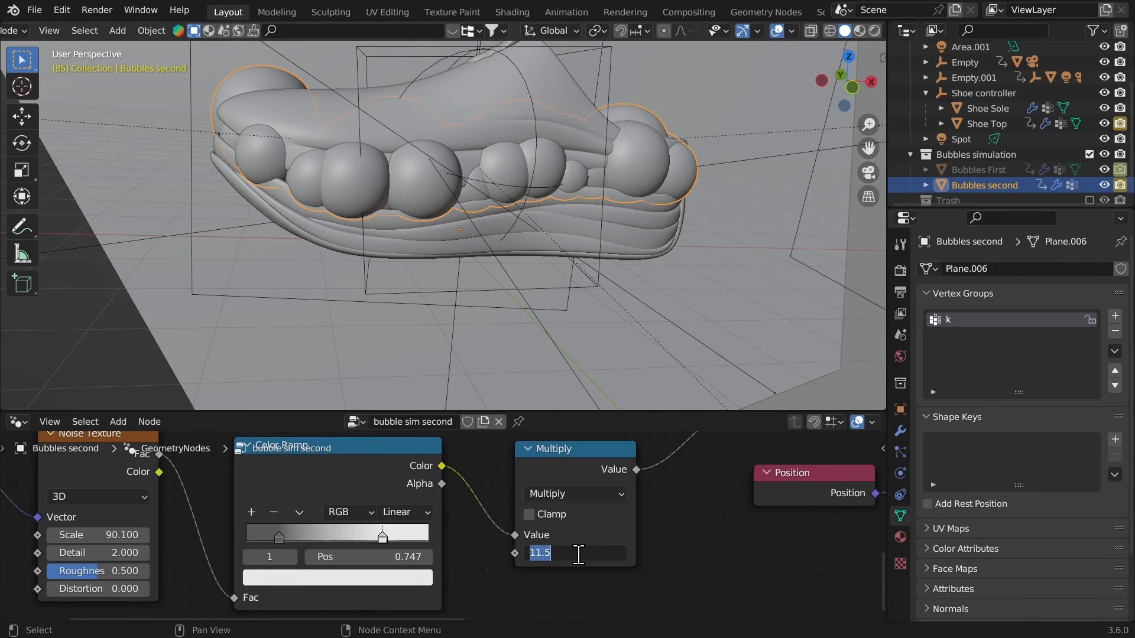
key(Return)
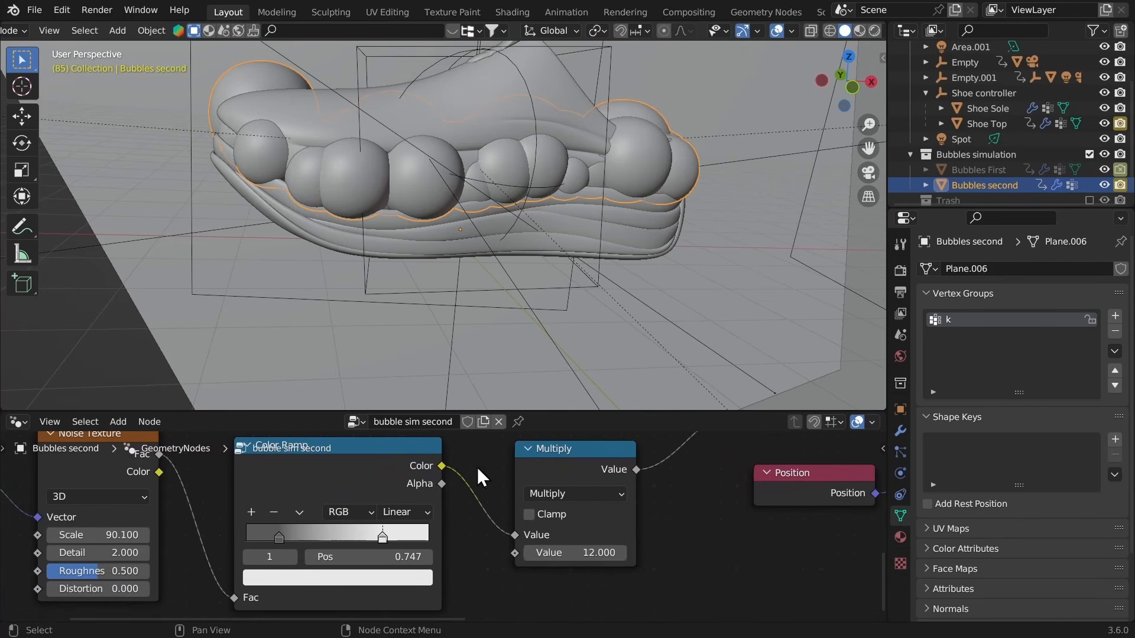
Step: Set the Add node's second value to 1.990 and open a Timeline in a new area split from the 3D viewport
middle_drag(475, 461, 490, 548)
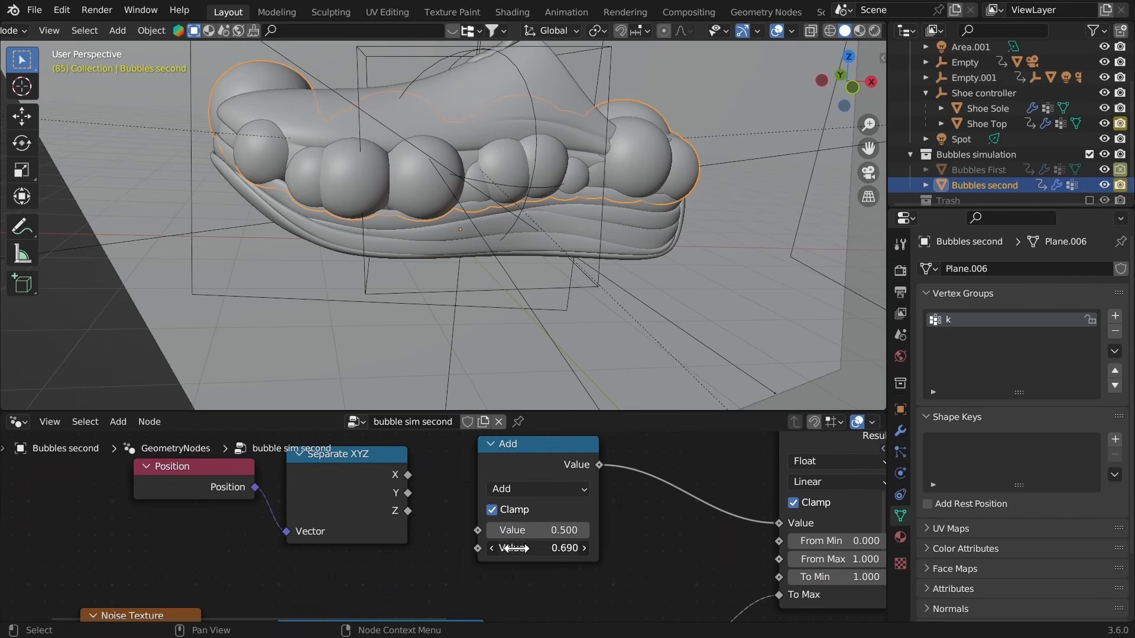
mouse_move(549, 548)
mouse_down()
mouse_move(512, 547)
mouse_move(537, 547)
mouse_up()
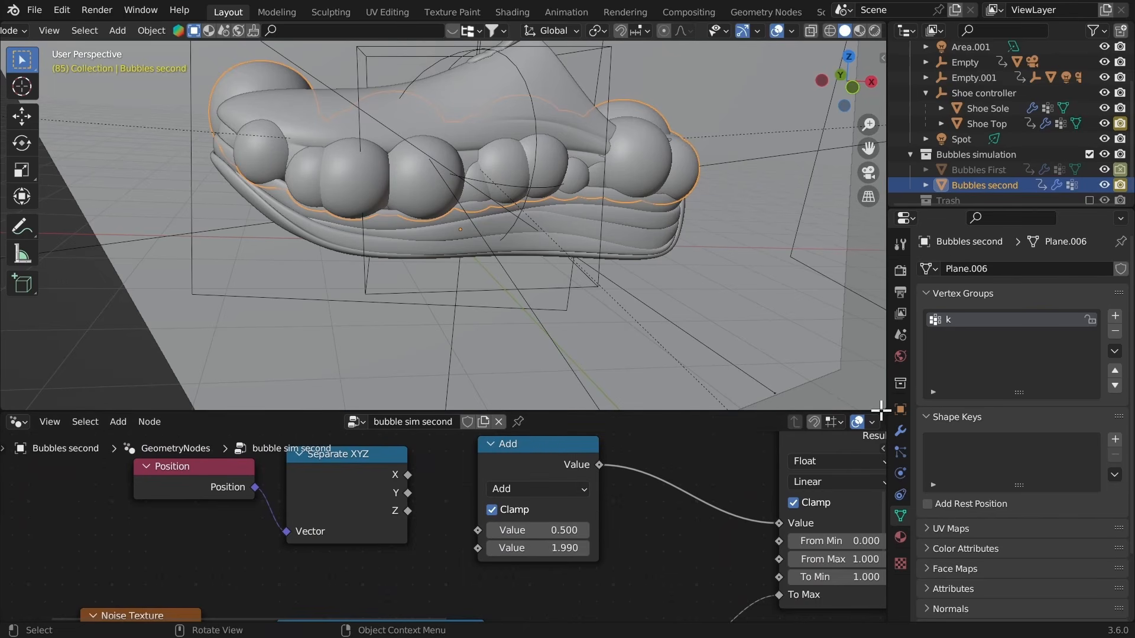
drag(882, 409, 254, 283)
click(19, 295)
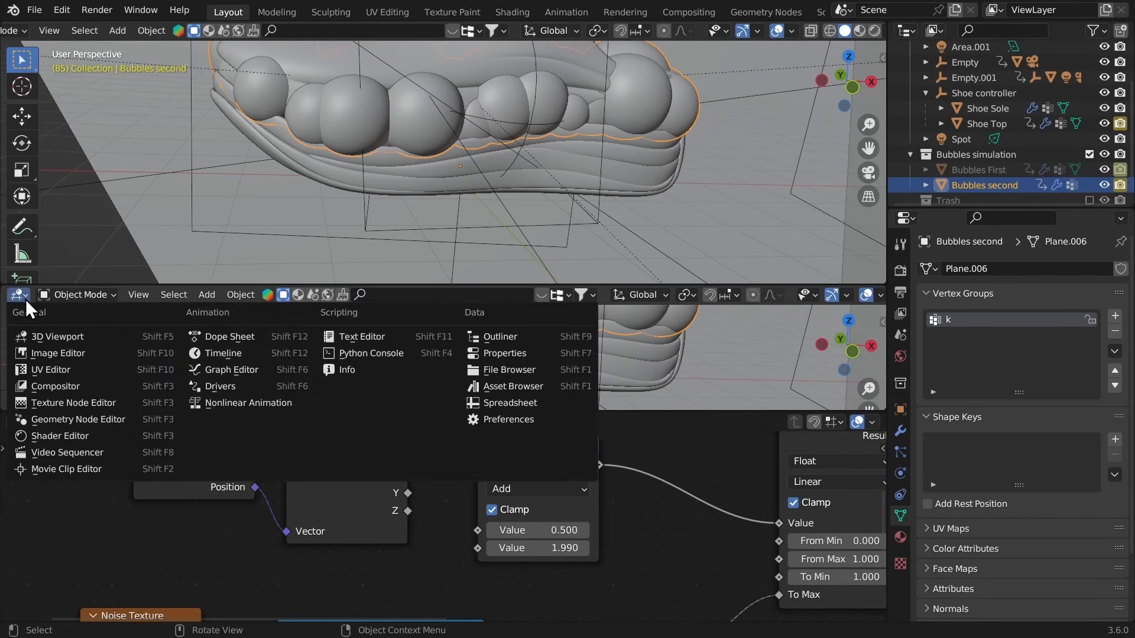
click(214, 357)
middle_drag(387, 342, 458, 346)
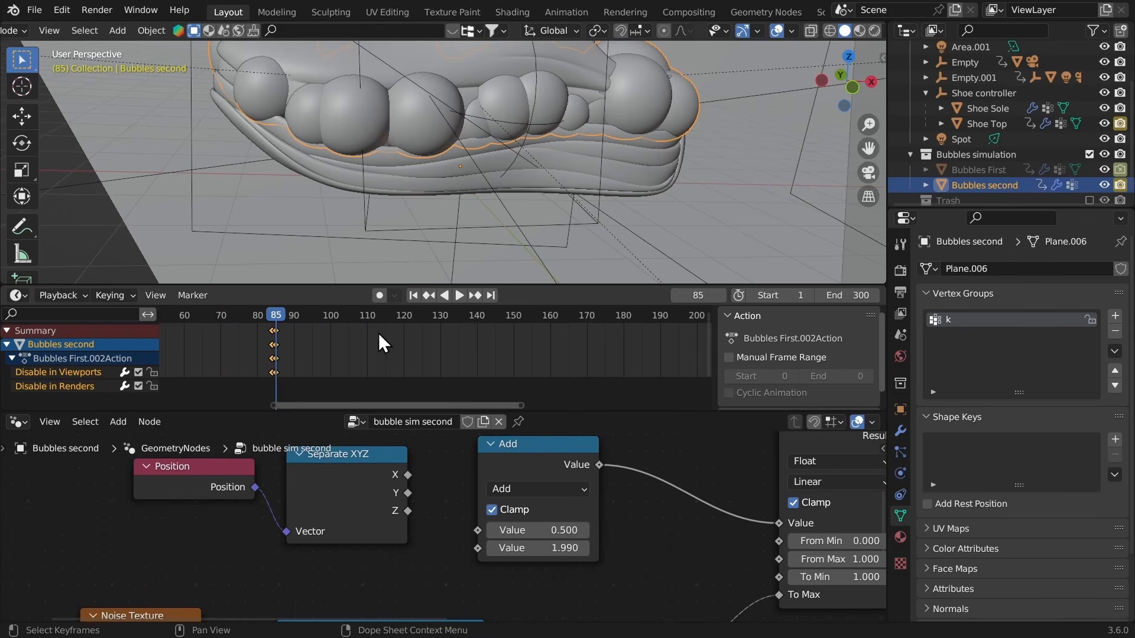
Step: Keyframe the Add node's second value at -0.500 on frame 85 and at 0.550 on frame 100
drag(507, 547, 545, 550)
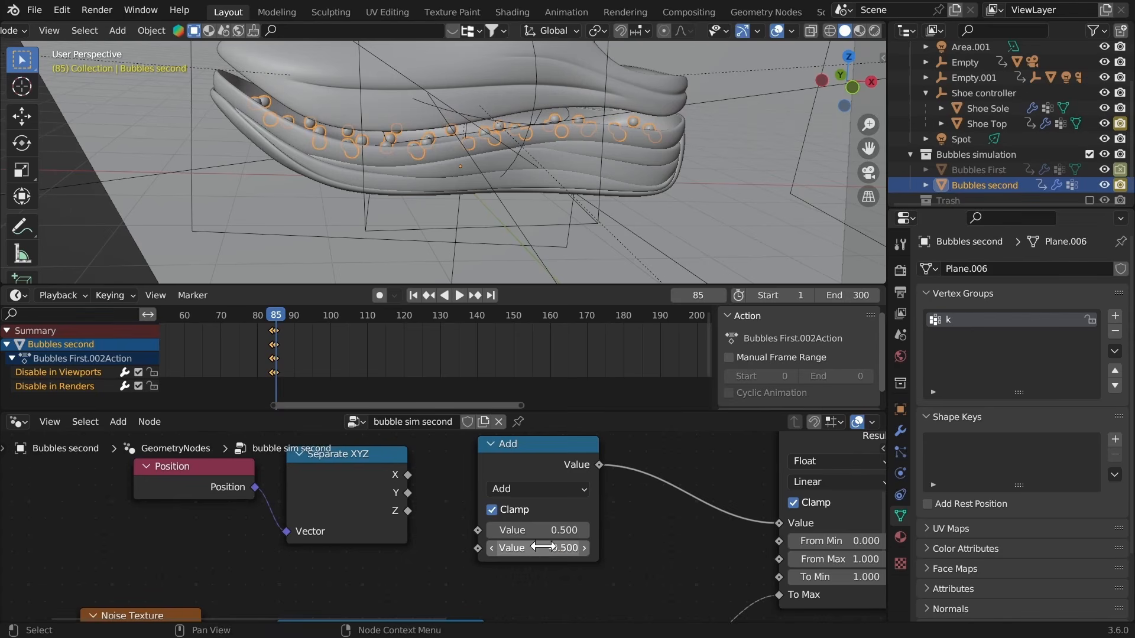
key(i)
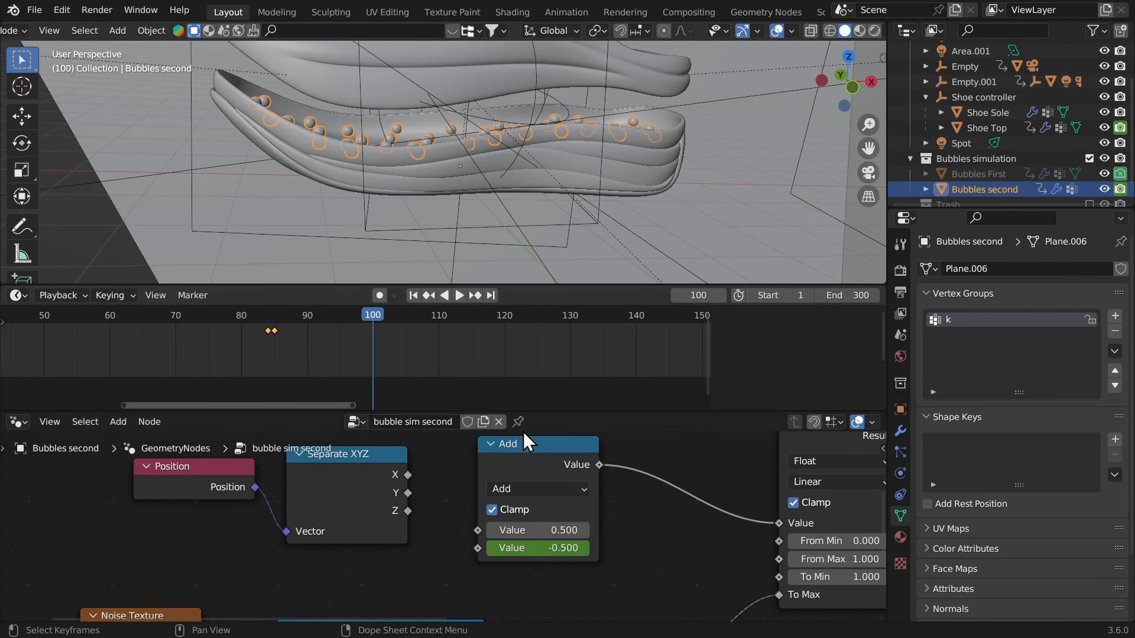
drag(536, 549, 606, 572)
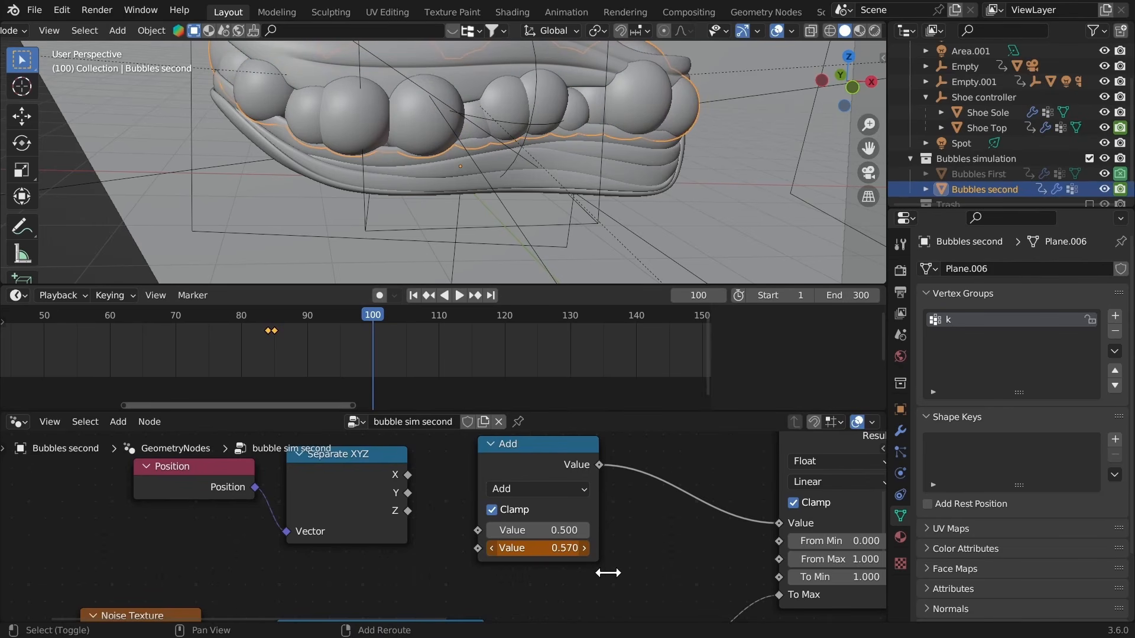
scroll(501, 218, down, 2)
middle_drag(500, 216, 463, 231)
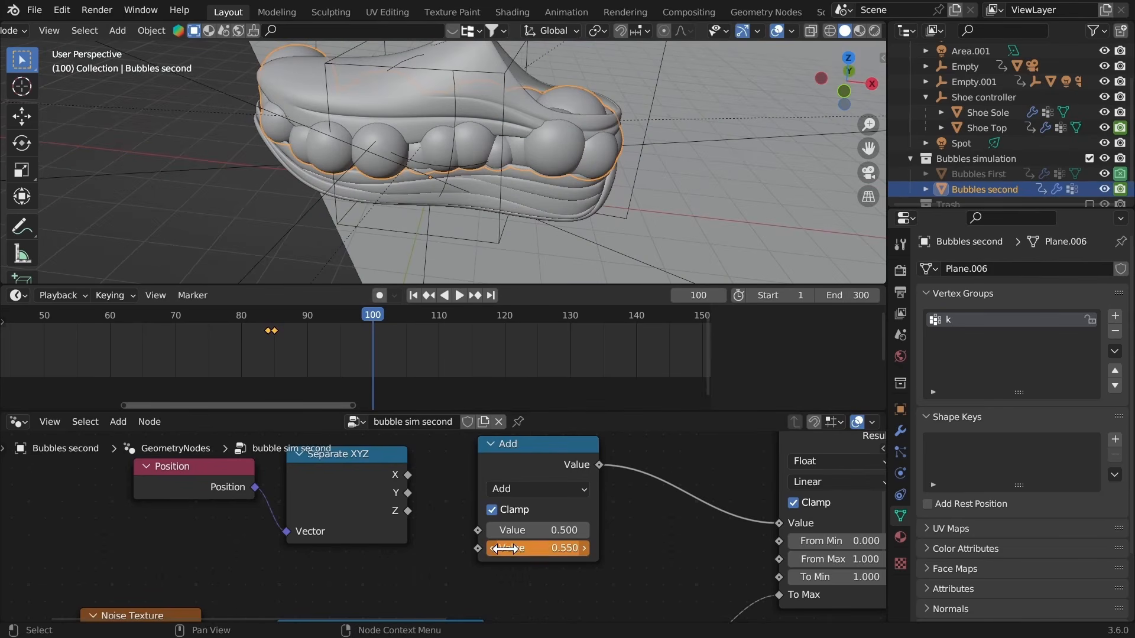
key(i)
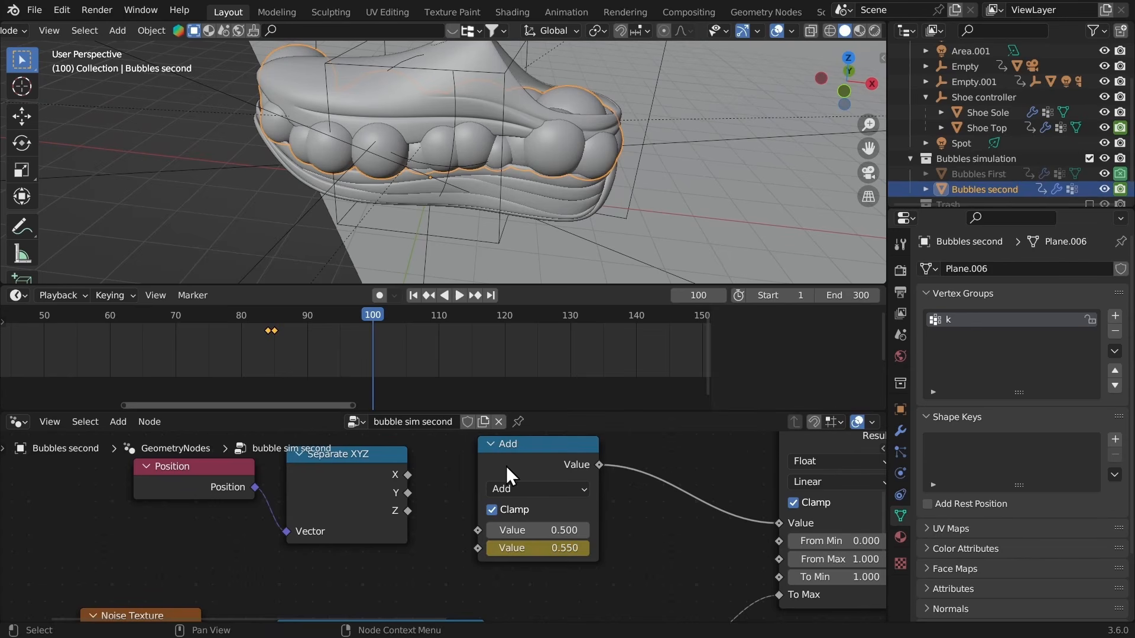
Step: Play the animation from shortly before frame 85 to check how the bubbles grow inside the shoe
click(251, 324)
key(space)
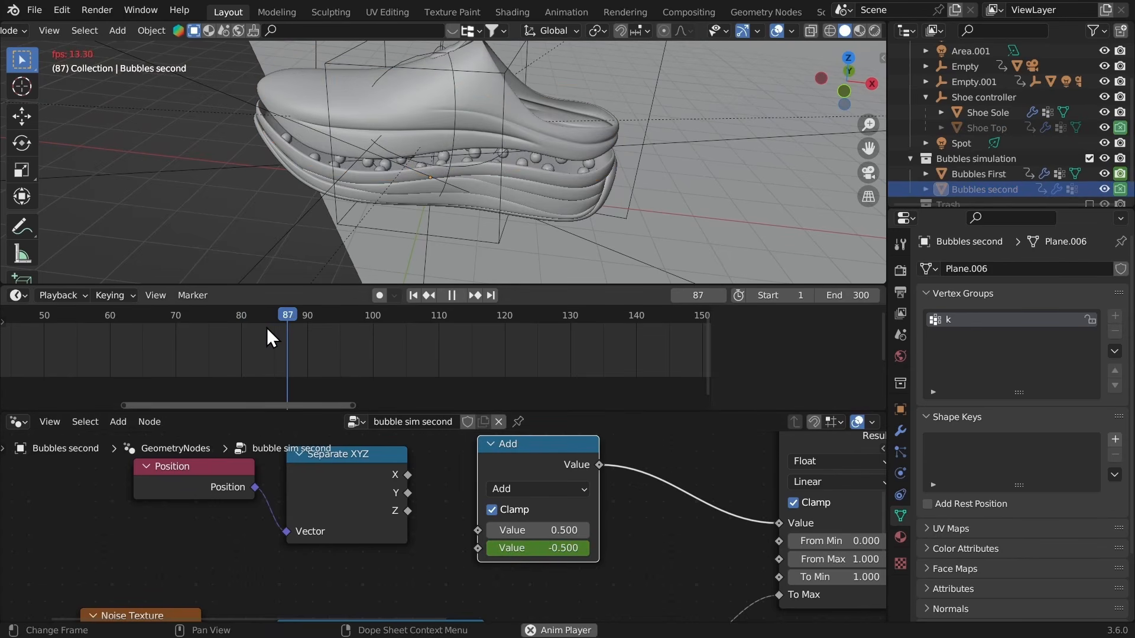
key(space)
click(552, 179)
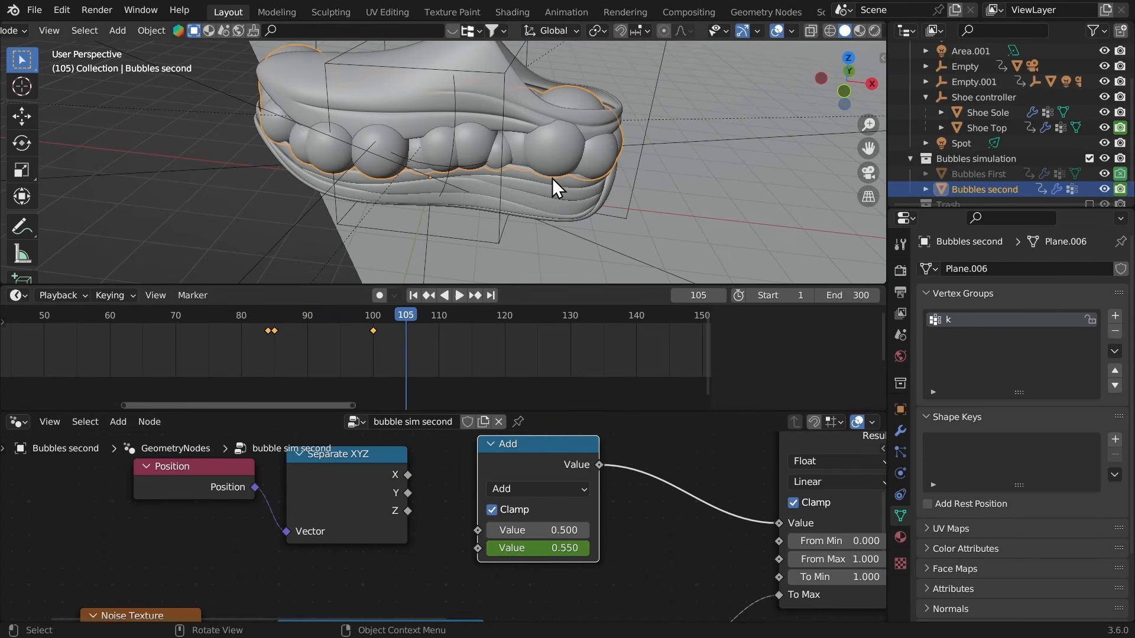
Step: Set the value of the Multiply node after the Color Ramp to 14 and save the file
scroll(591, 454, down, 4)
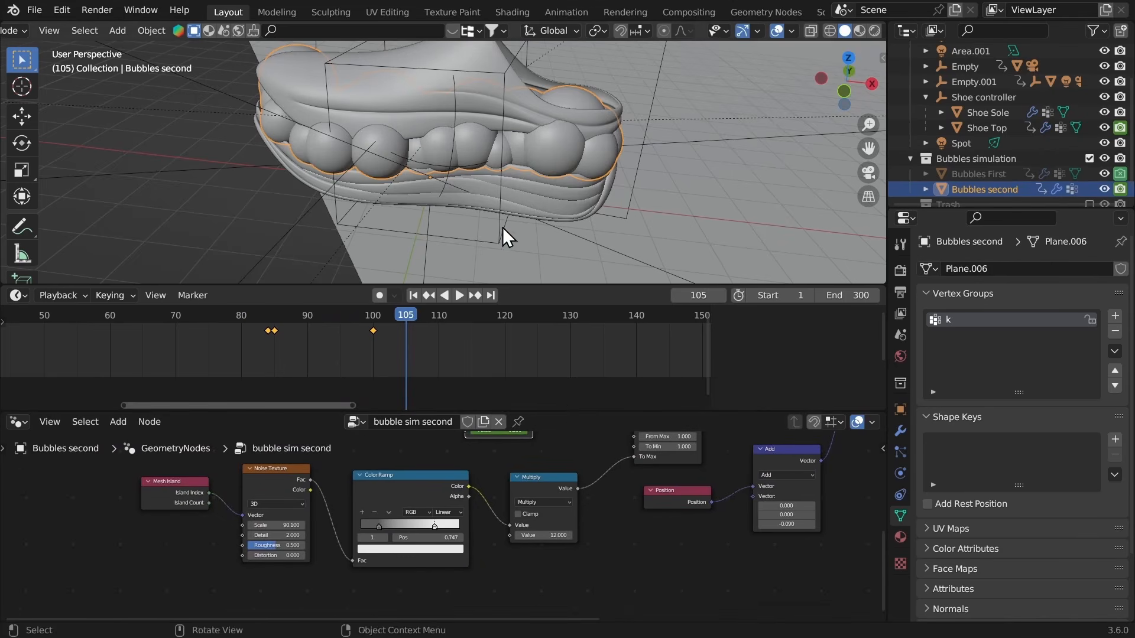
middle_drag(504, 235, 552, 256)
scroll(543, 535, up, 1)
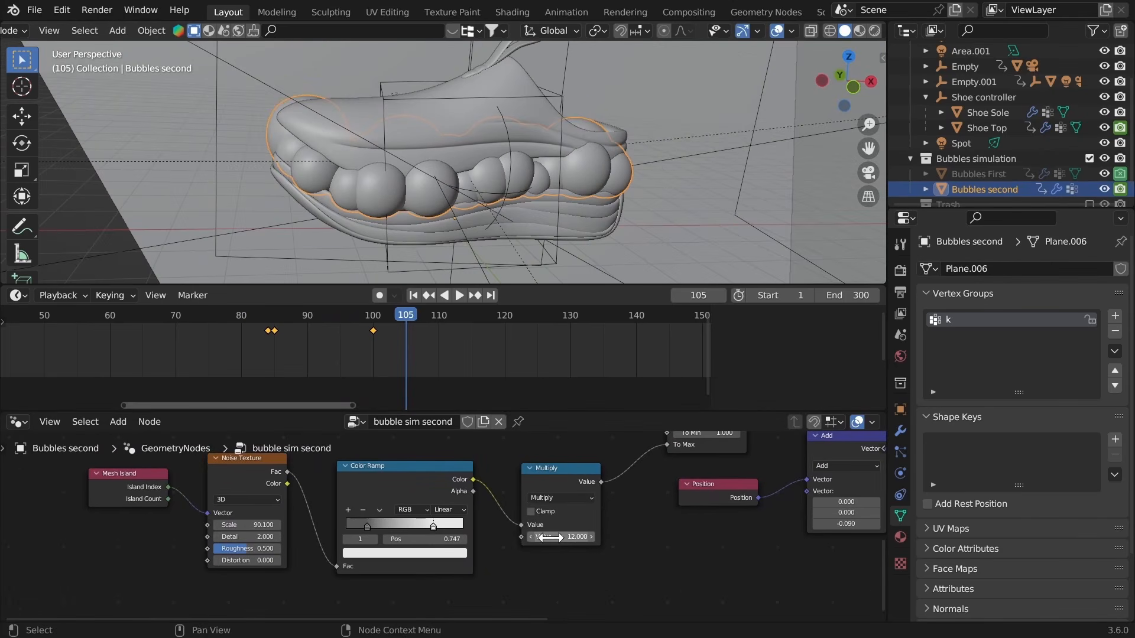
drag(549, 537, 558, 537)
scroll(547, 466, down, 3)
key(ctrl+s)
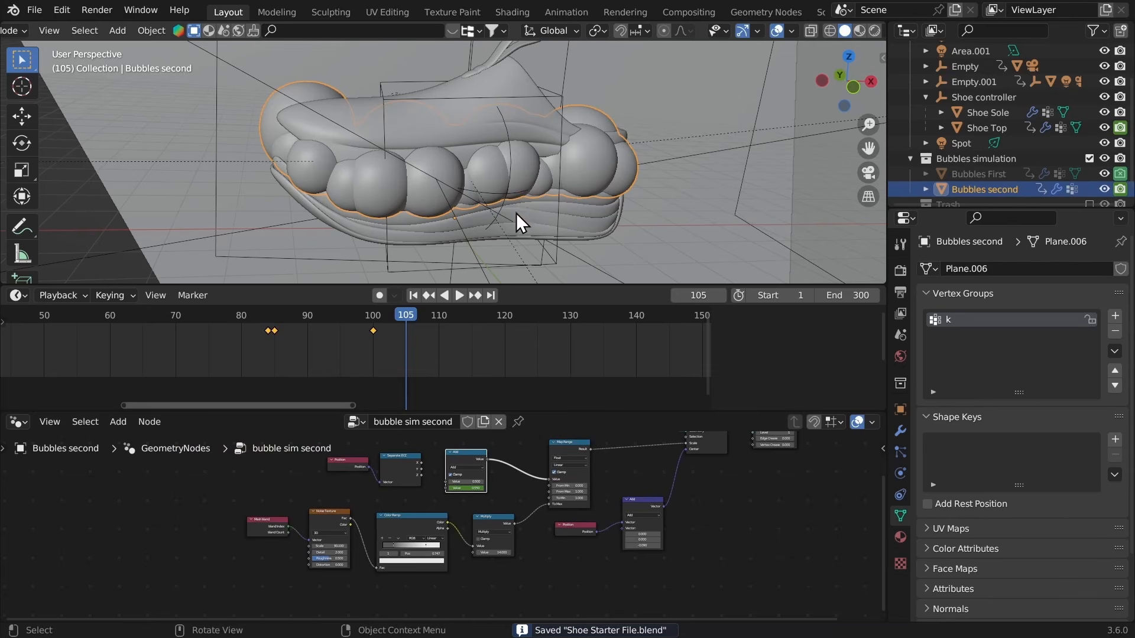
Step: Clear vertex group k from the cloth Pin Group of Bubbles second and enable its Cloth modifier in the viewport
click(900, 473)
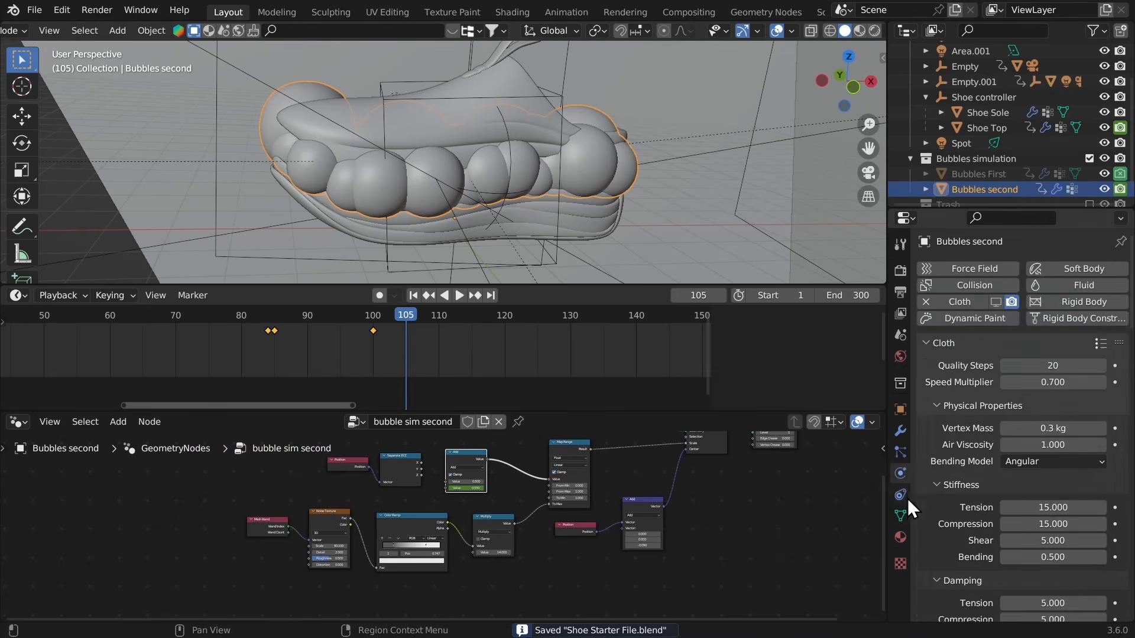
scroll(958, 520, down, 5)
scroll(963, 585, down, 4)
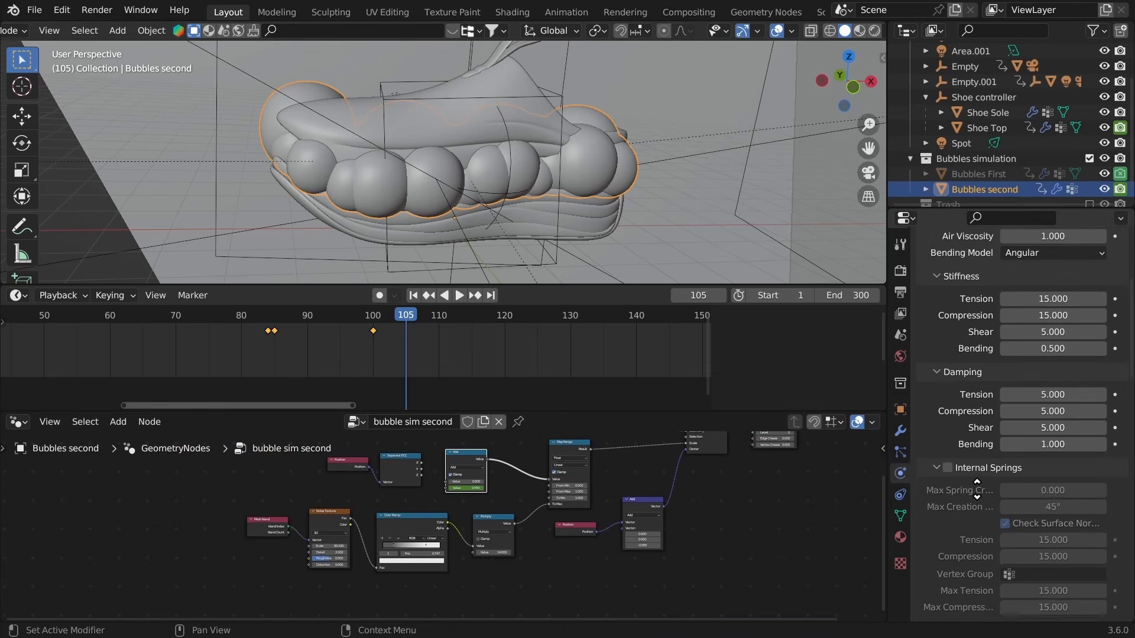
scroll(952, 555, down, 15)
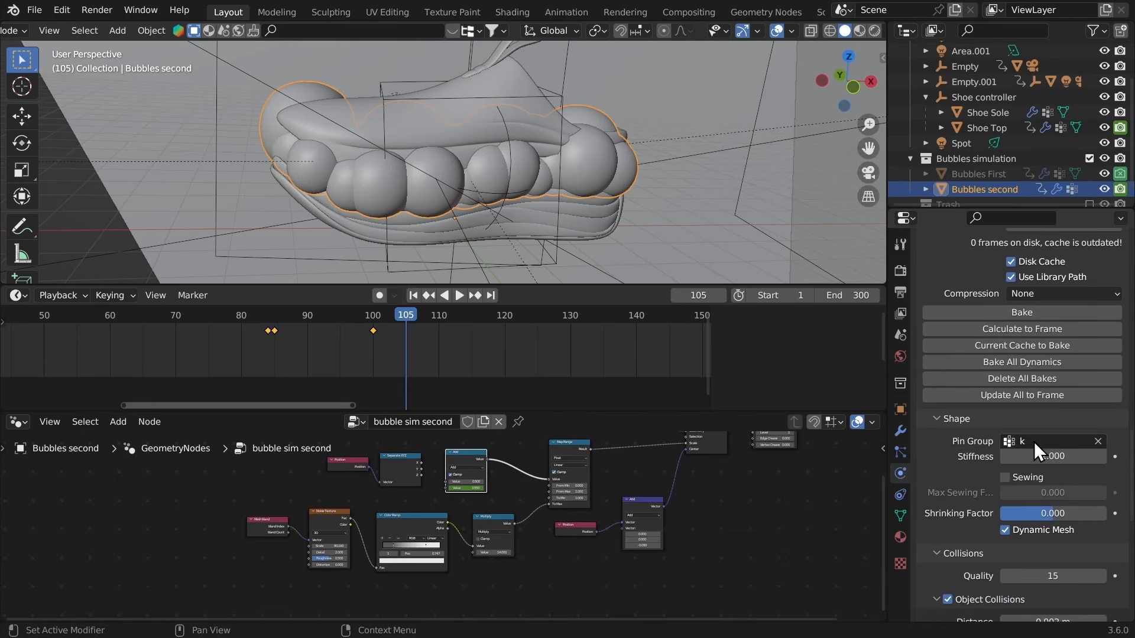
click(1097, 438)
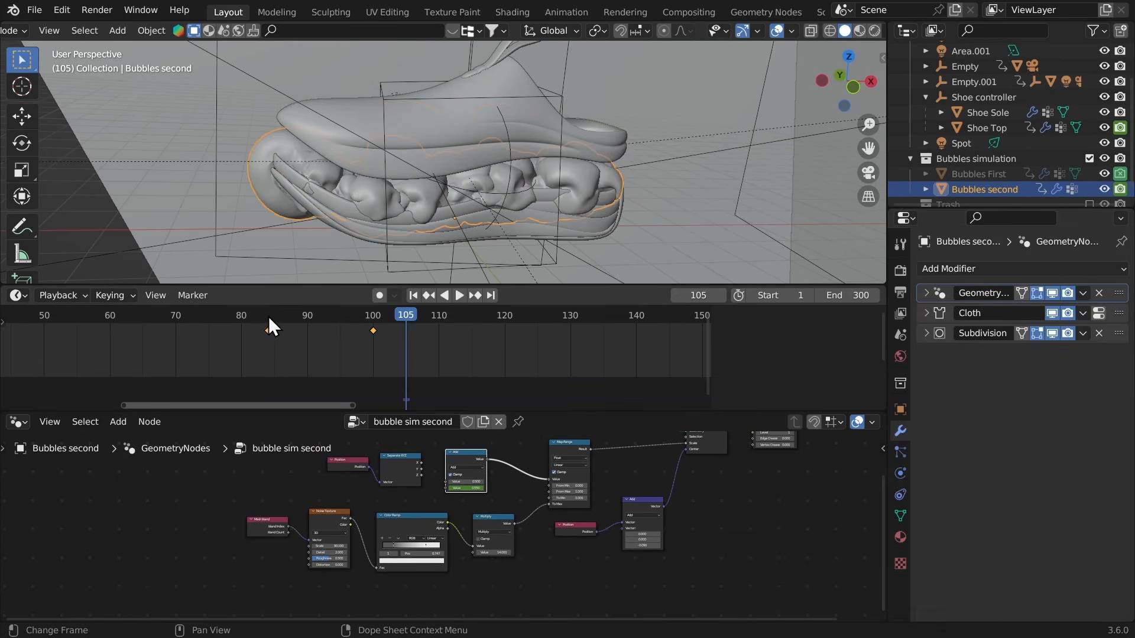
Step: At frame 85, save the file and bake the cloth cache of Bubbles second for frames 85 to 170
click(272, 319)
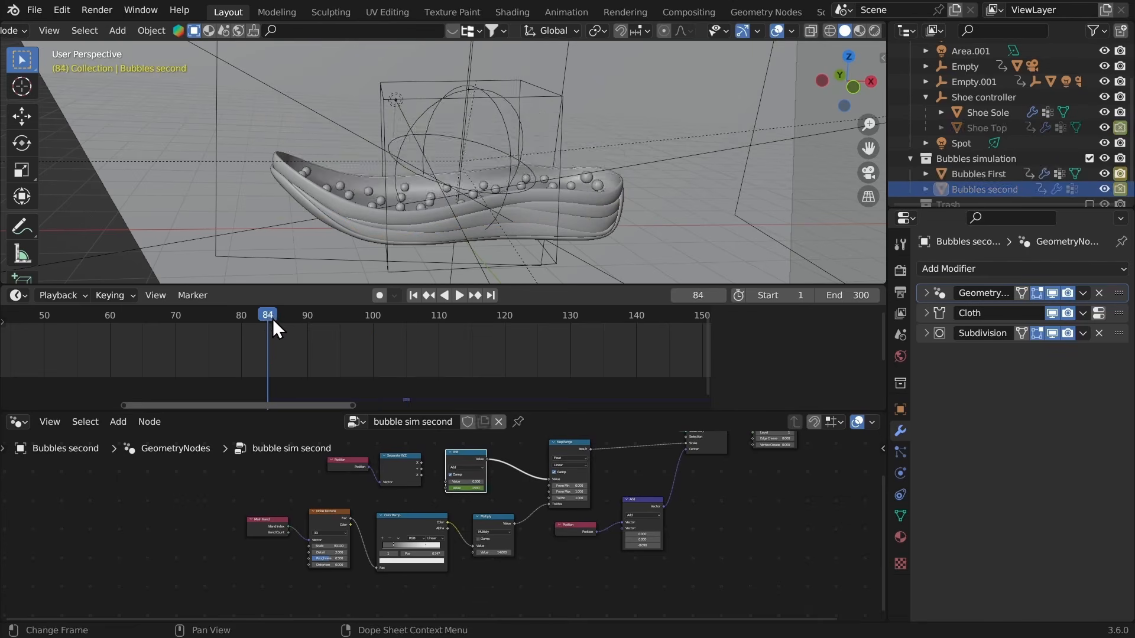
click(598, 186)
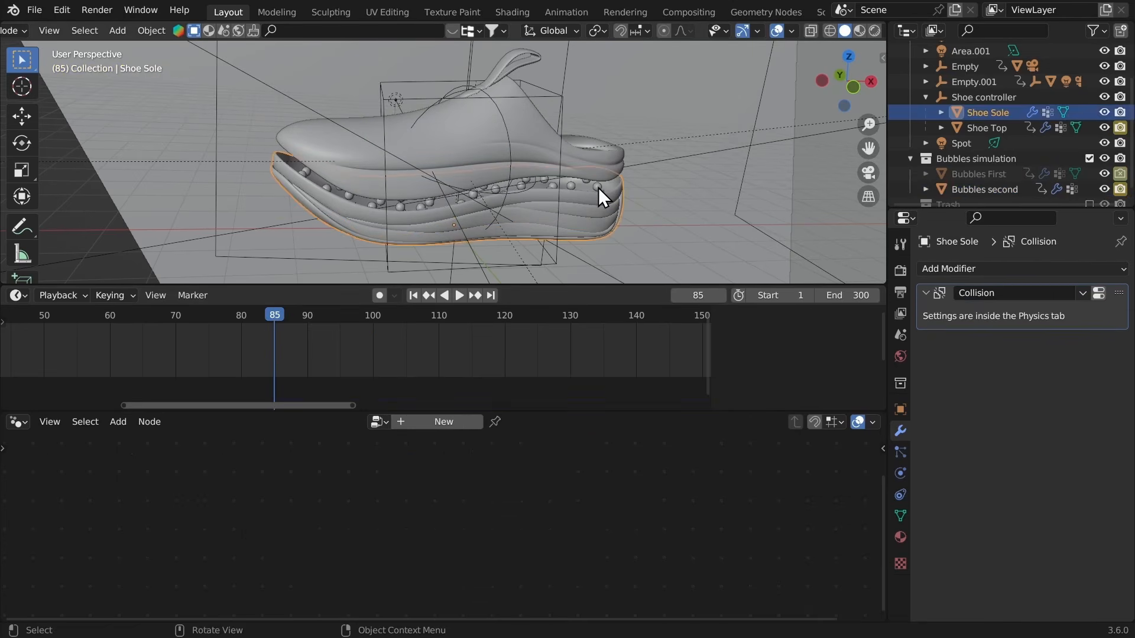
click(552, 180)
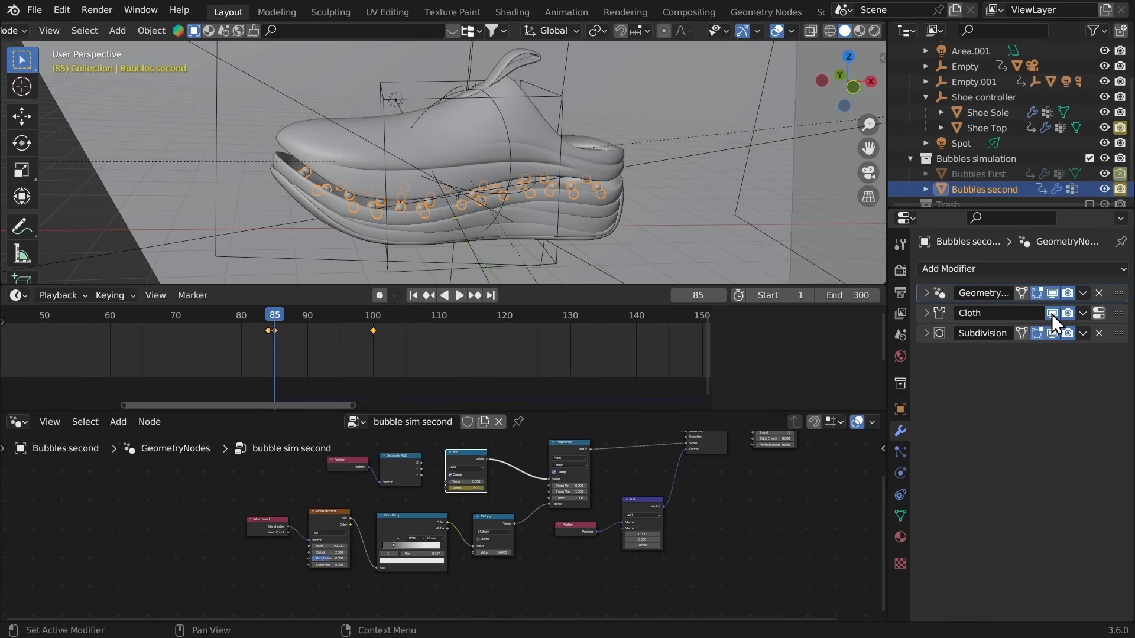
click(899, 472)
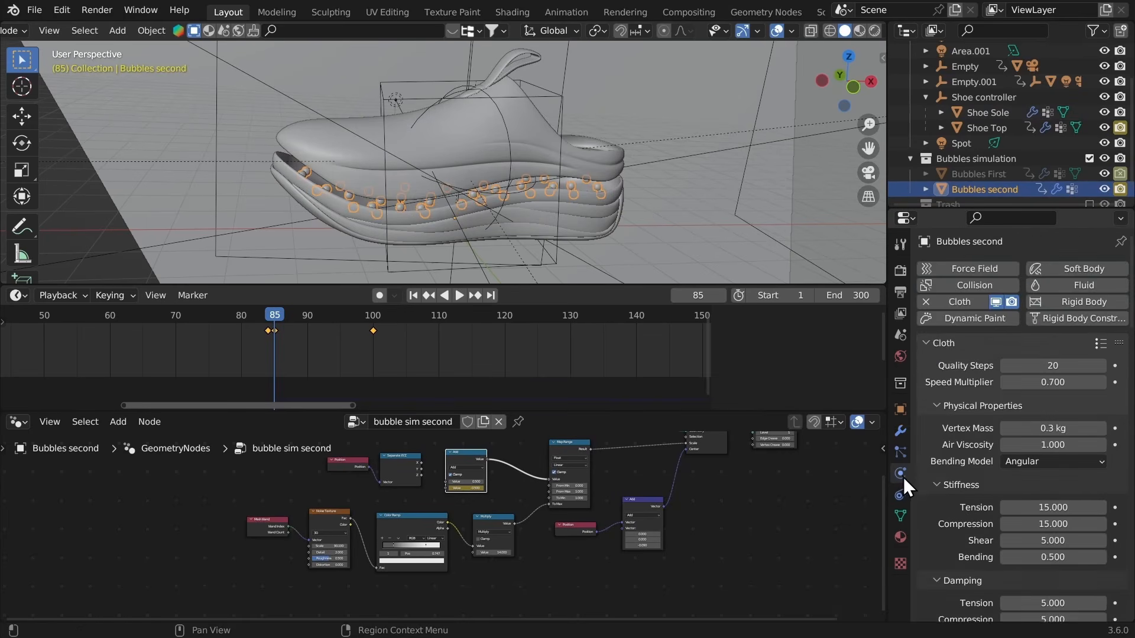
middle_drag(971, 500, 971, 265)
middle_drag(966, 595, 968, 358)
middle_drag(972, 491, 973, 367)
middle_drag(950, 472, 945, 381)
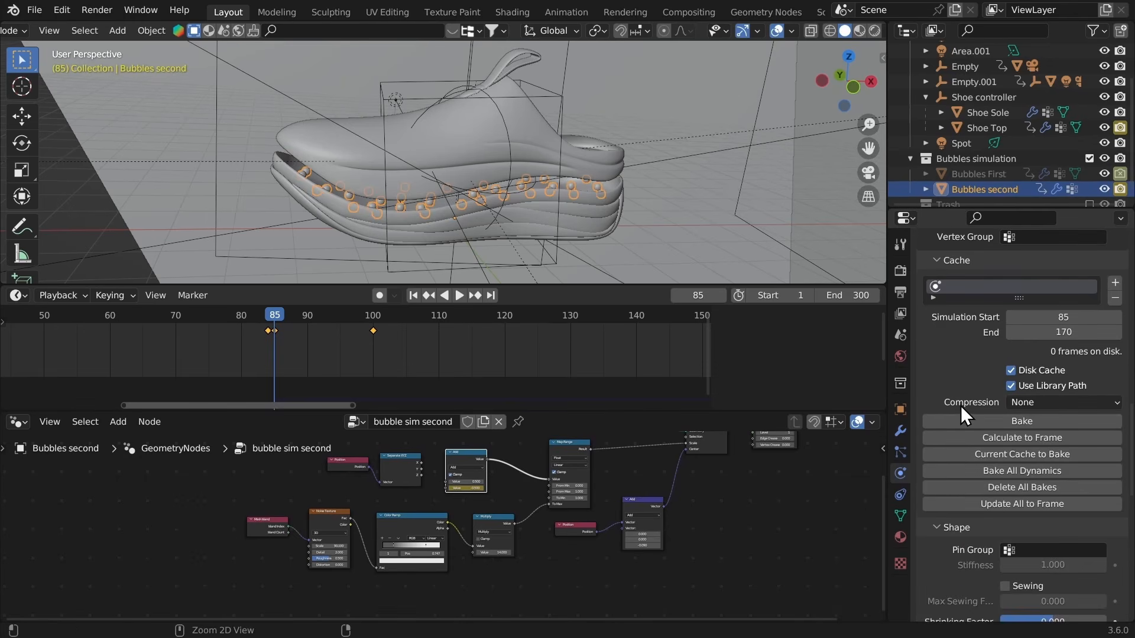
key(ctrl+s)
click(968, 421)
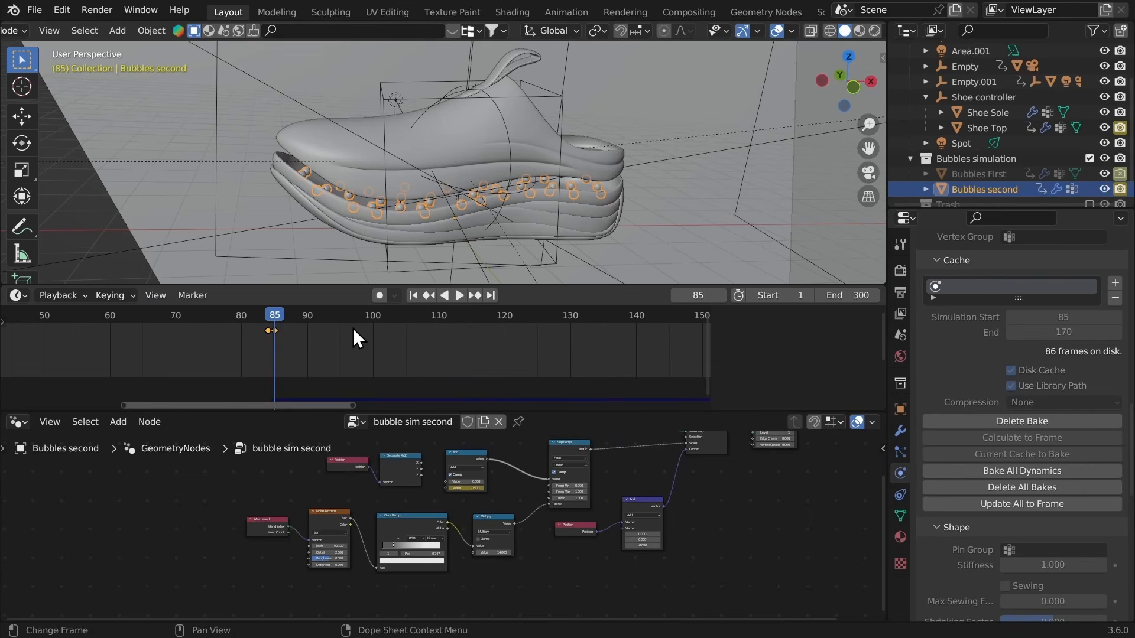
Step: Play the baked bubble simulation from frame 85 in the user view and through the camera
key(space)
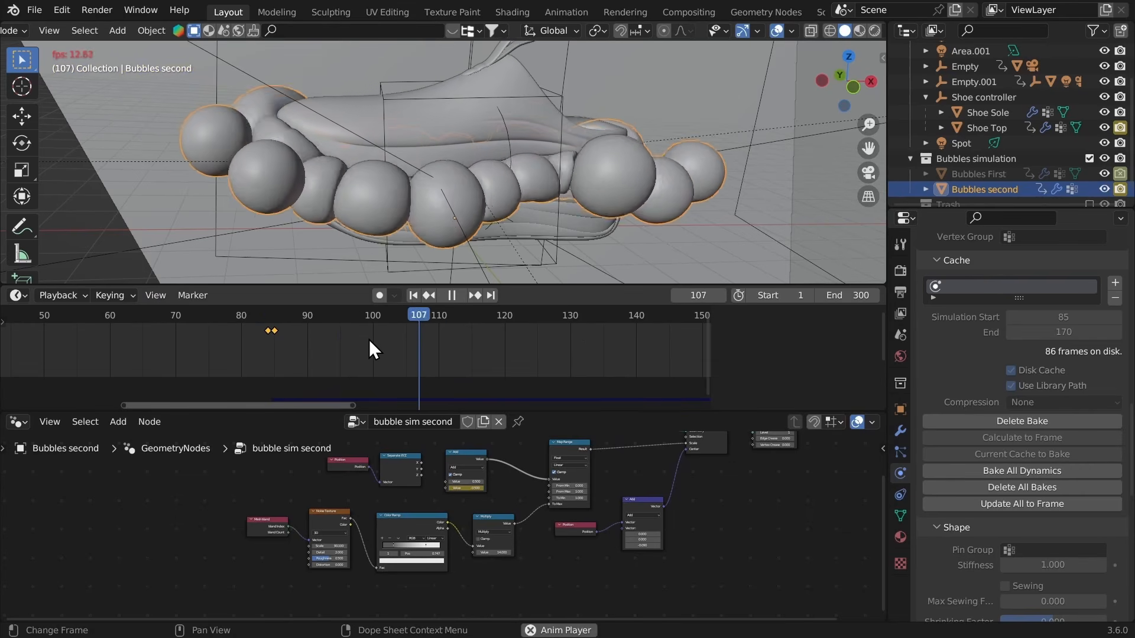
key(space)
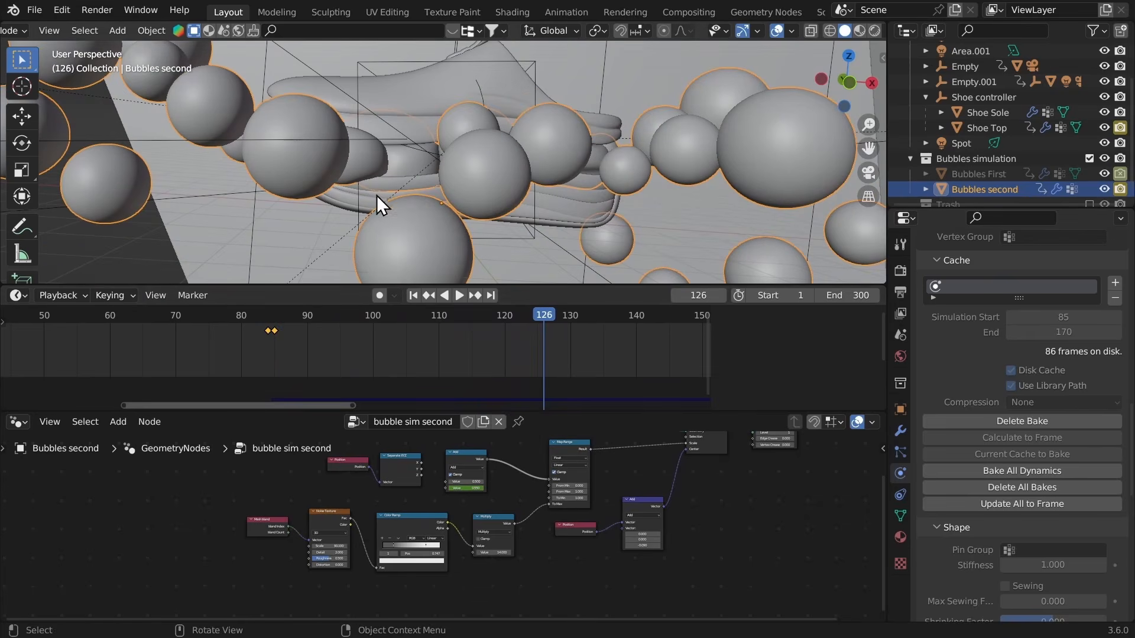
click(278, 317)
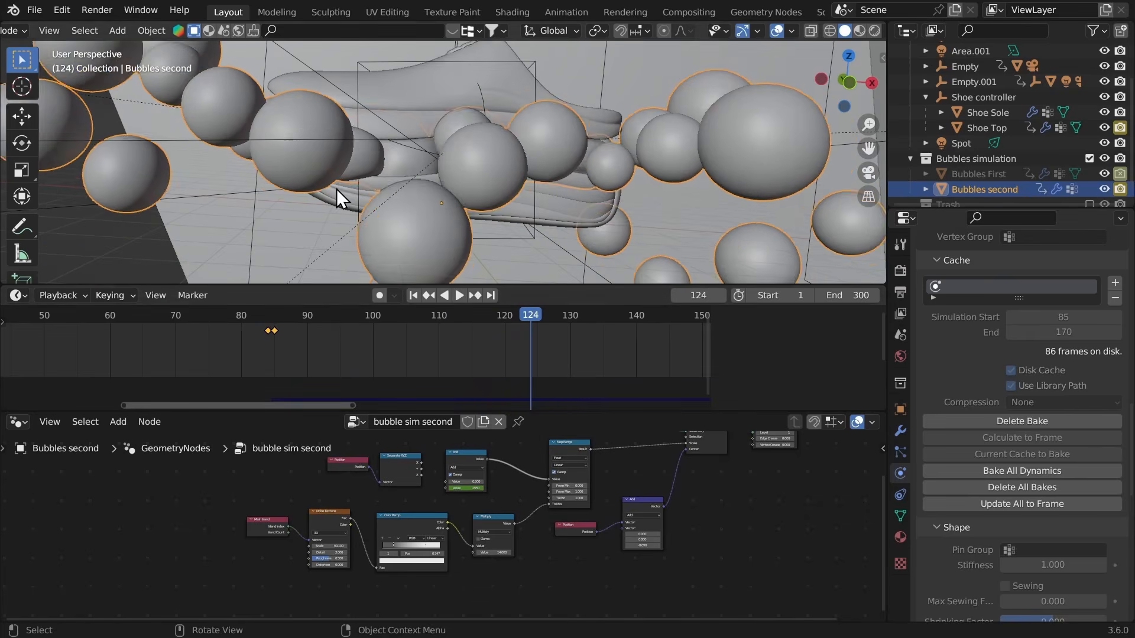
key(KP_0)
click(273, 320)
key(space)
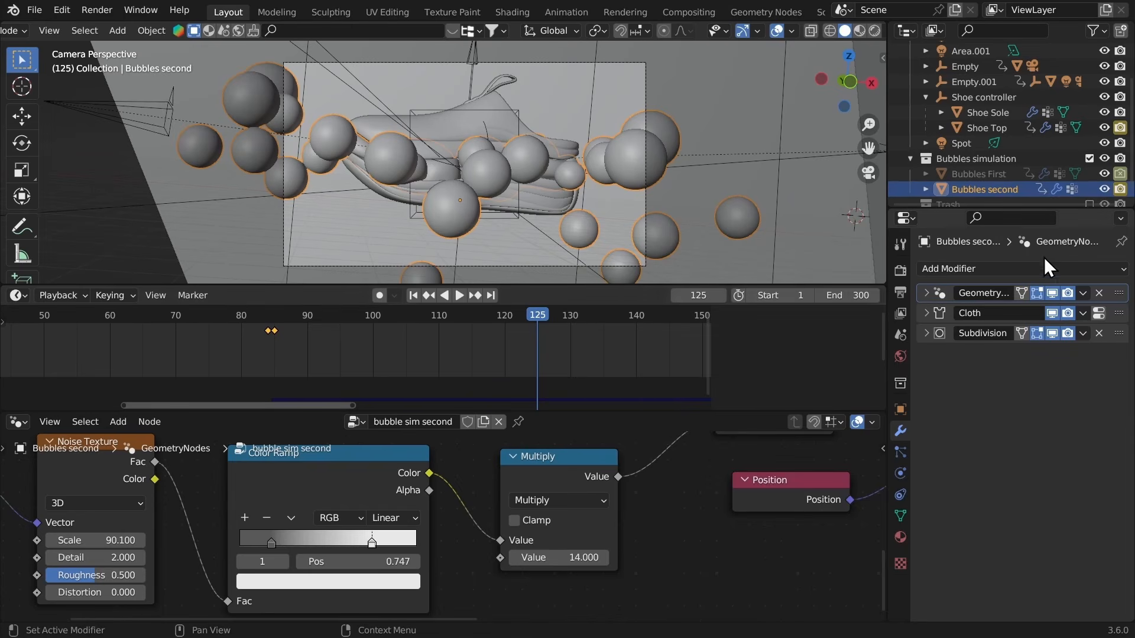
Step: Add a second Geometry Nodes modifier below Subdivision on Bubbles second and create a new node tree for it
click(1031, 269)
click(850, 410)
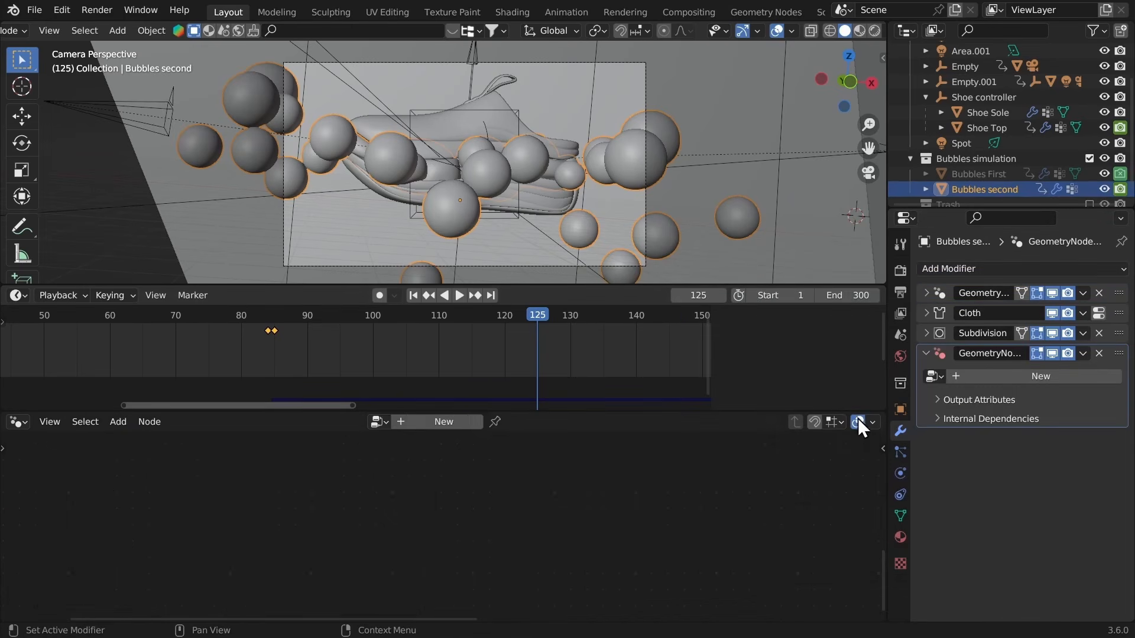
click(411, 424)
ctrl+middle_drag(440, 454, 476, 561)
middle_drag(480, 485, 331, 560)
ctrl+middle_drag(464, 559, 507, 462)
Step: Insert a Scale Elements node between Group Input and Group Output in the new node tree
key(shift+a)
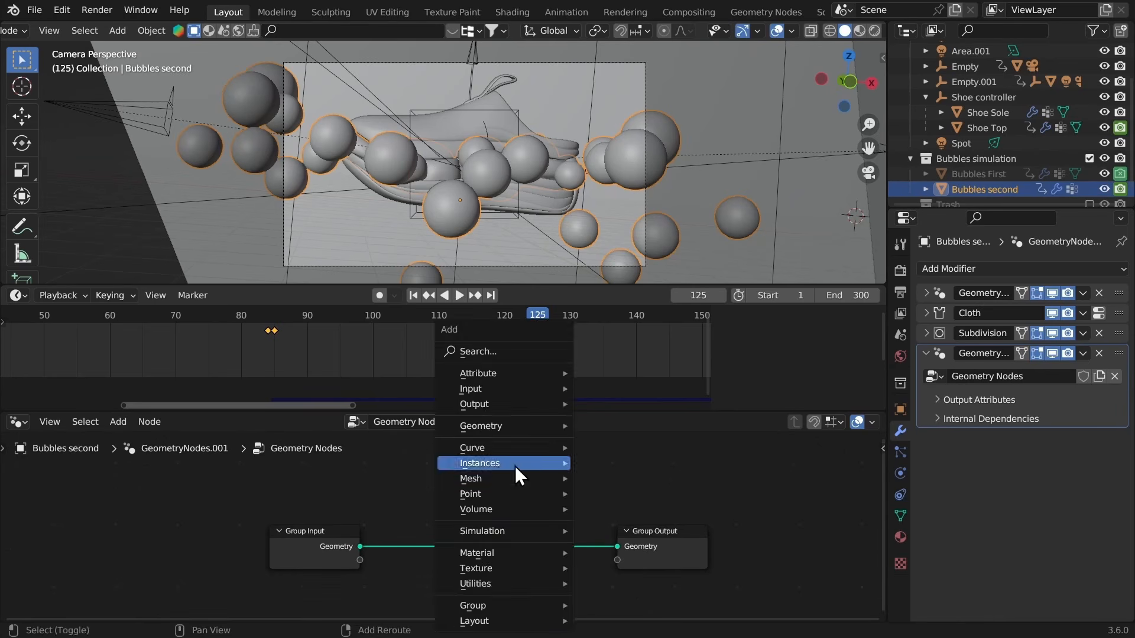
click(477, 356)
text(sce)
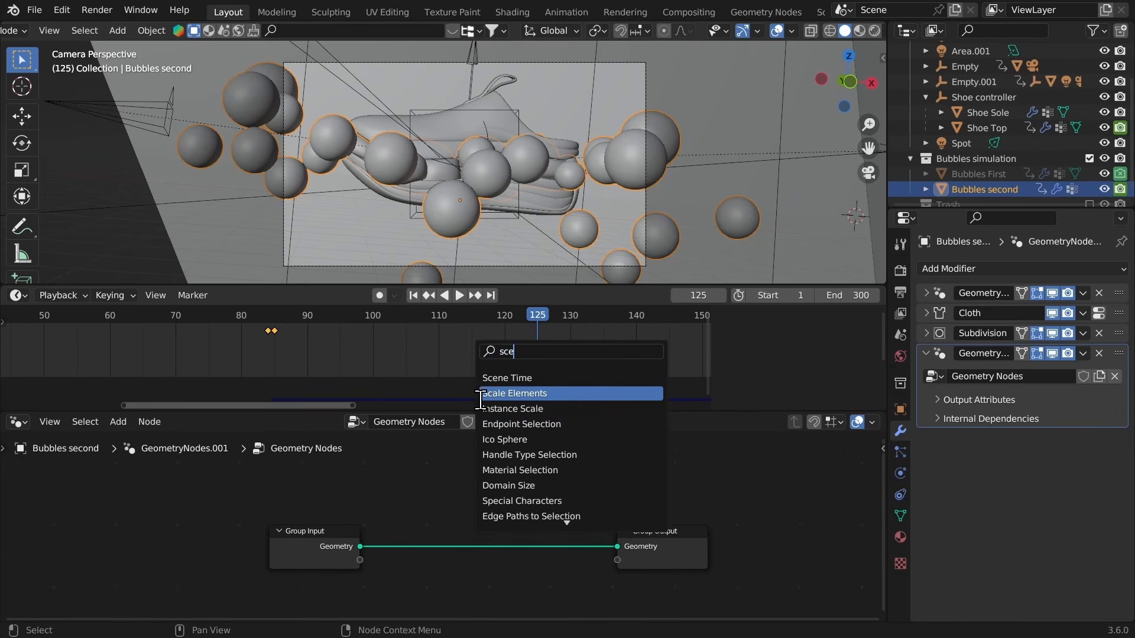
click(494, 394)
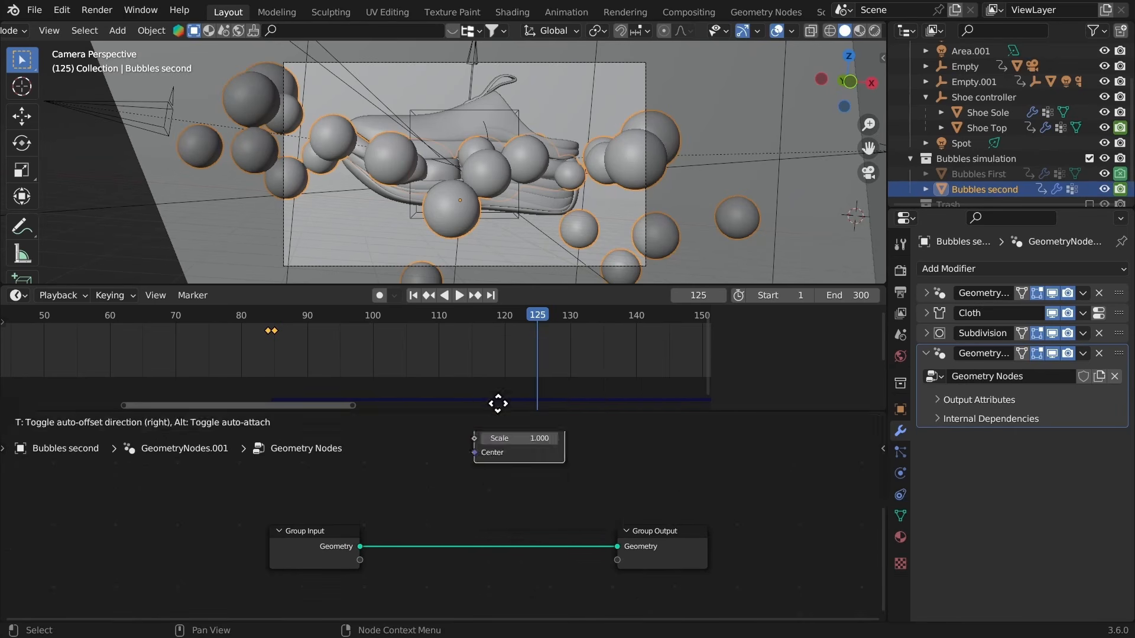
click(541, 449)
Step: Try a scale of 0.65 on the Scale Elements node and restore it to 1
drag(585, 554, 537, 537)
click(539, 550)
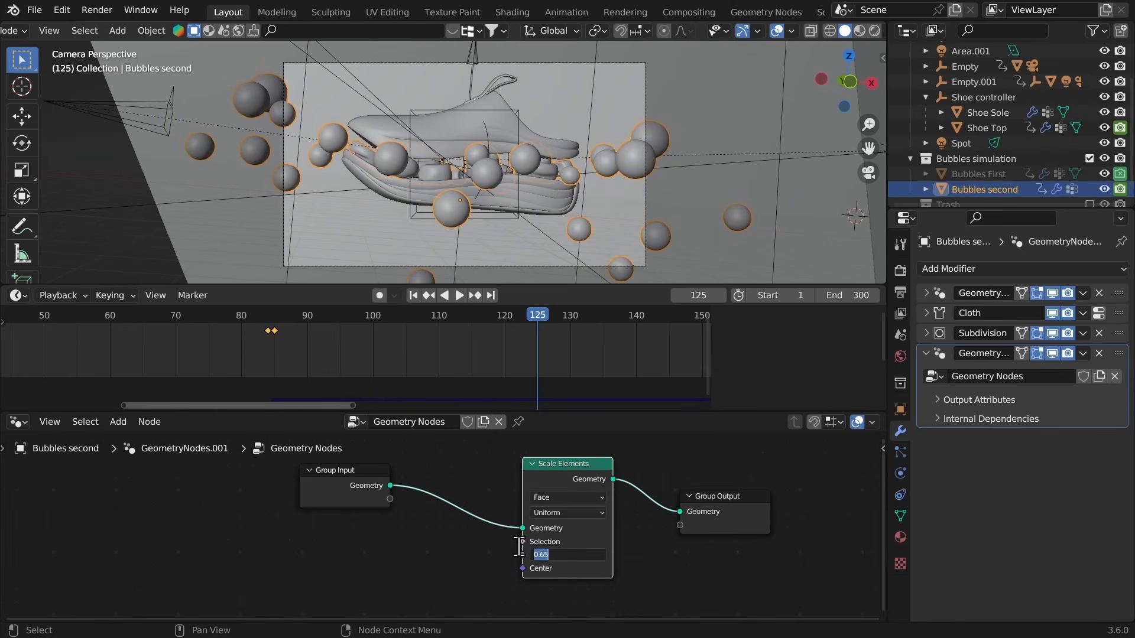
text(1)
key(Return)
Step: Play the bubbles from frame 107 up to frame 145 and keyframe the Scale Elements scale of 1 there
click(418, 320)
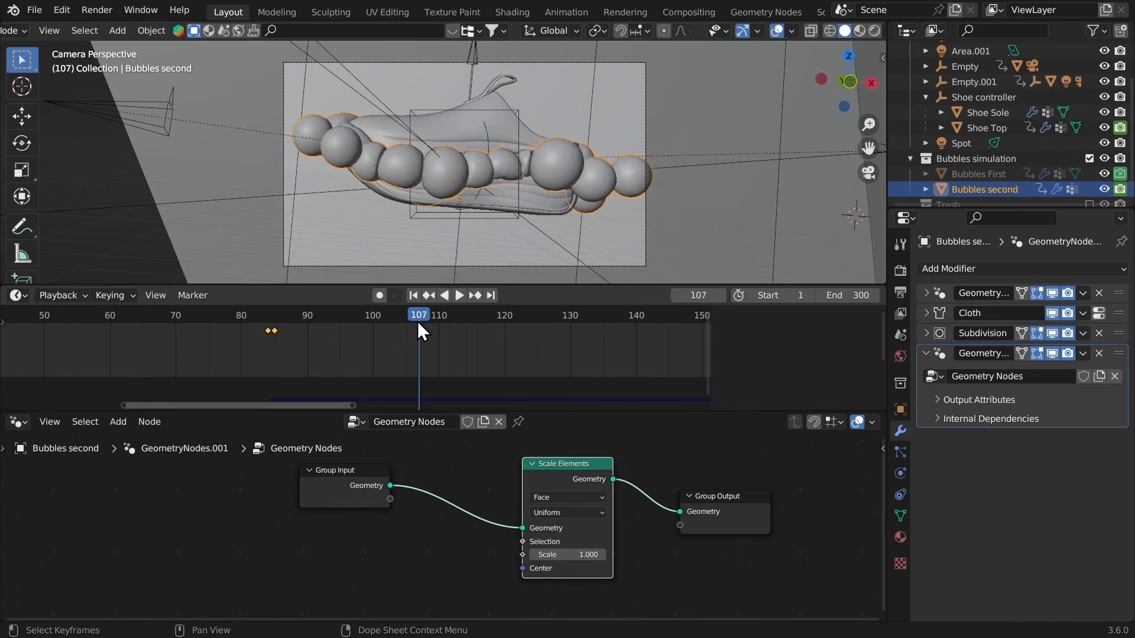
key(space)
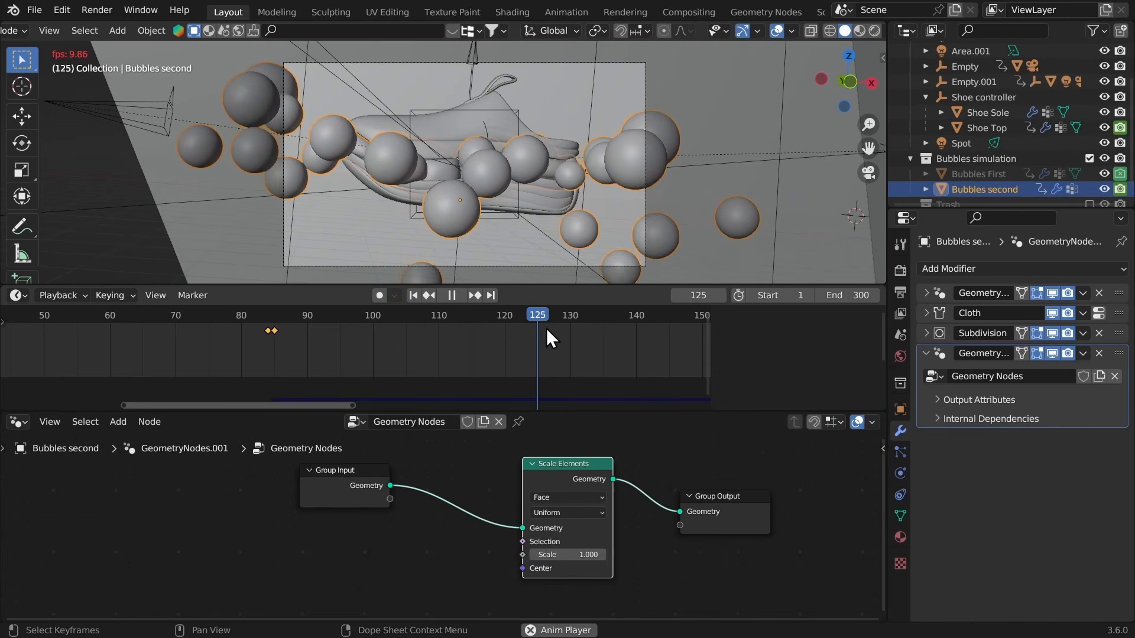
middle_drag(595, 341, 480, 317)
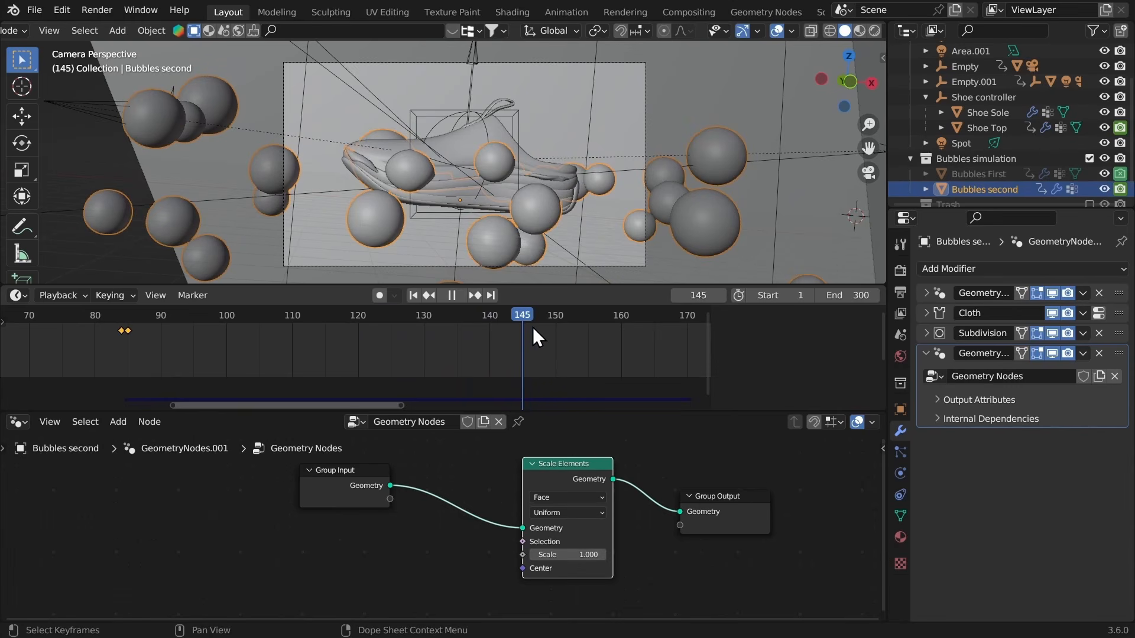
key(space)
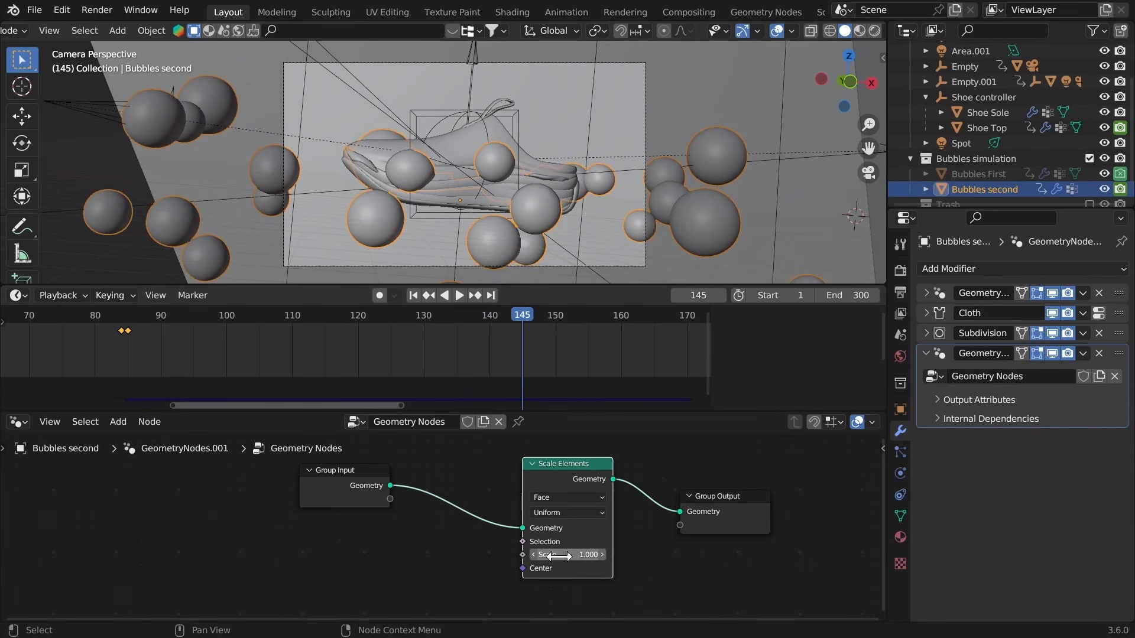
key(i)
Step: Set the Scale Elements scale to 0 at frame 150 and keyframe it
drag(540, 321, 555, 324)
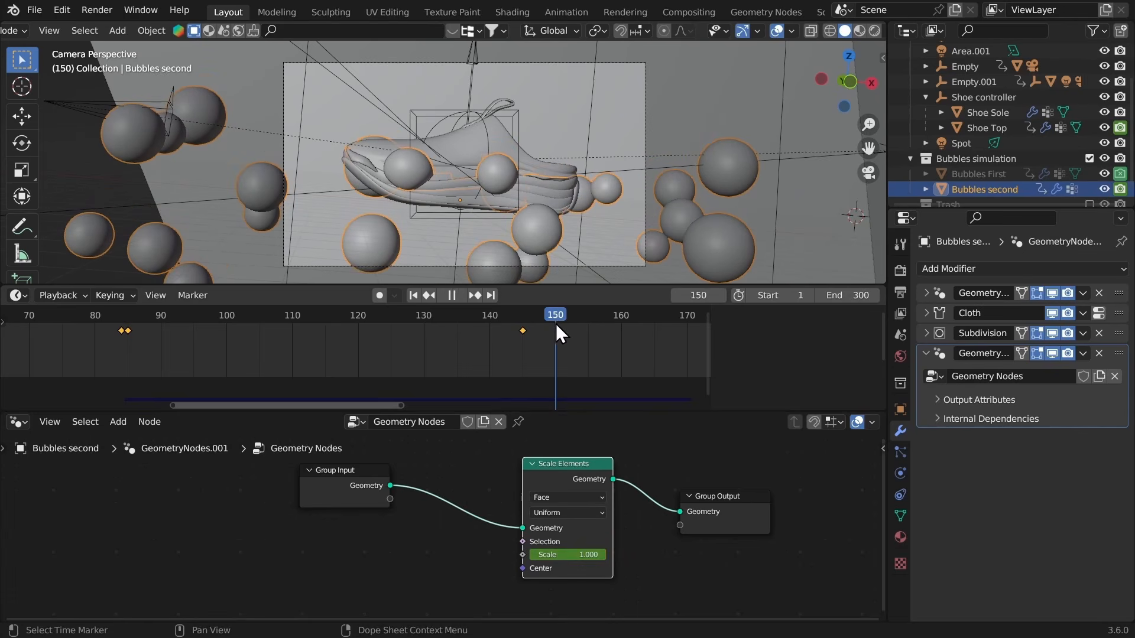
click(550, 554)
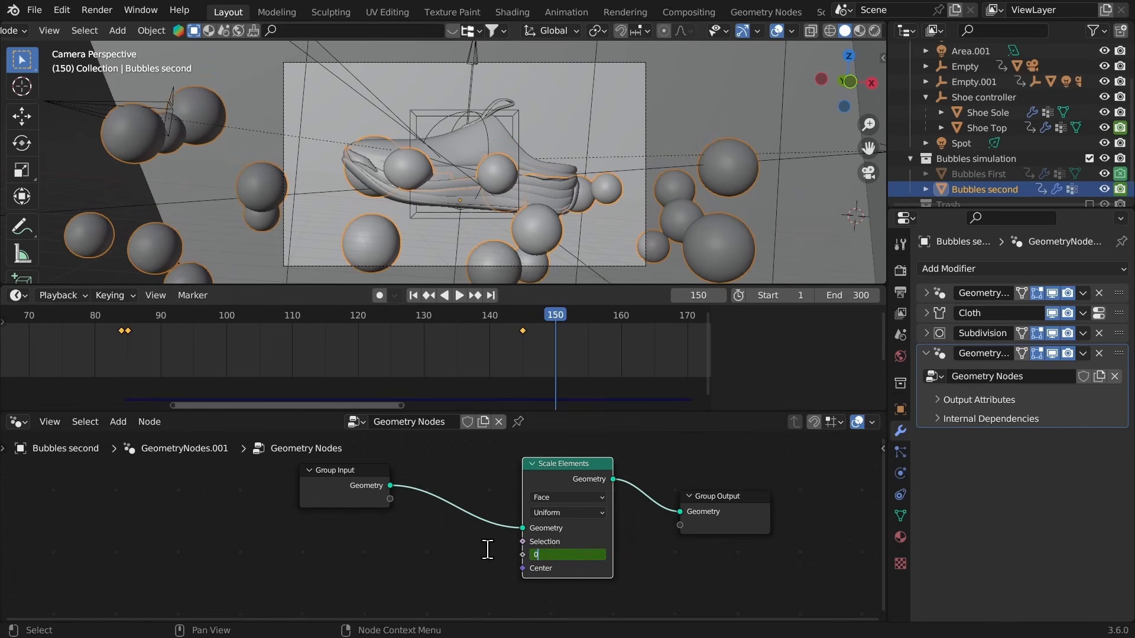
key(Return)
key(i)
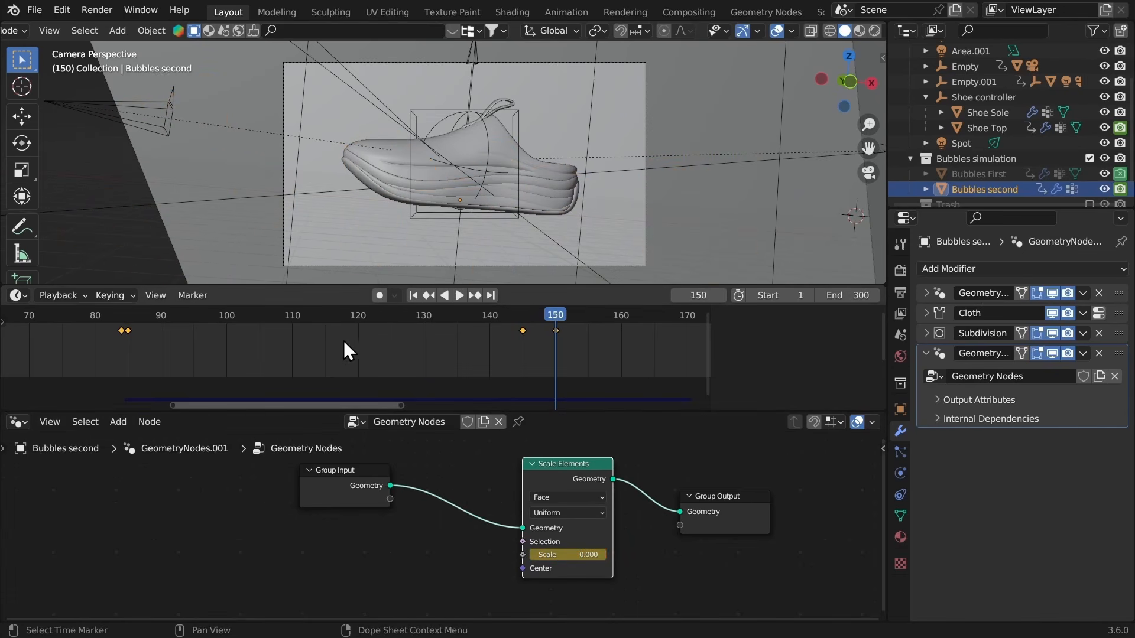
Step: Preview the bubbles' shrinking, shift the zero-scale keyframe to frame 152 and save the file
click(423, 322)
key(space)
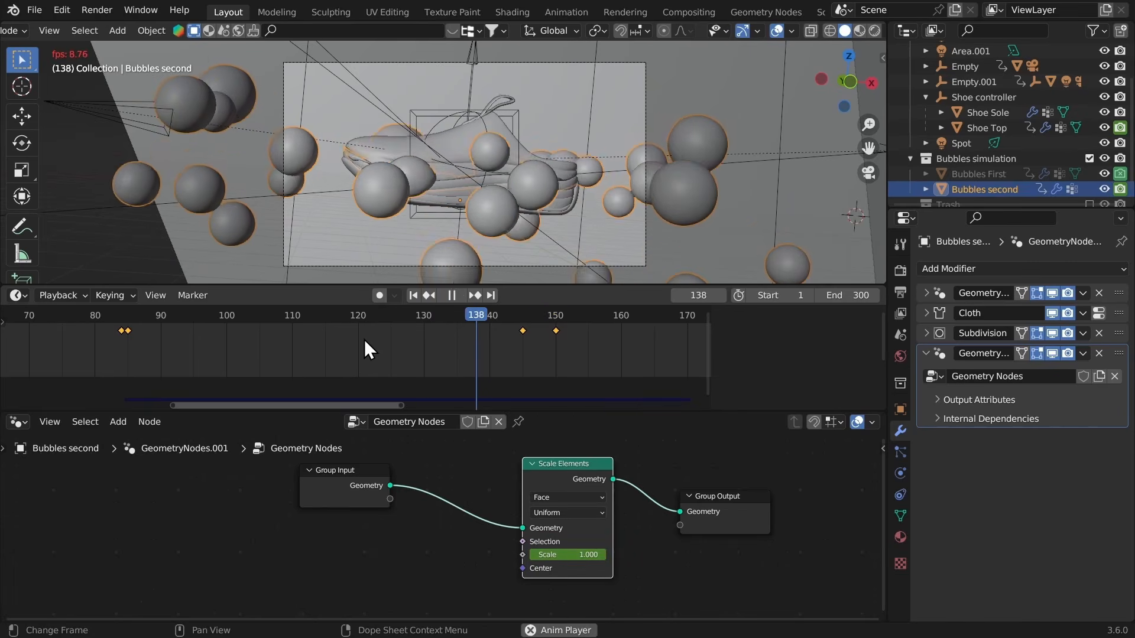
key(space)
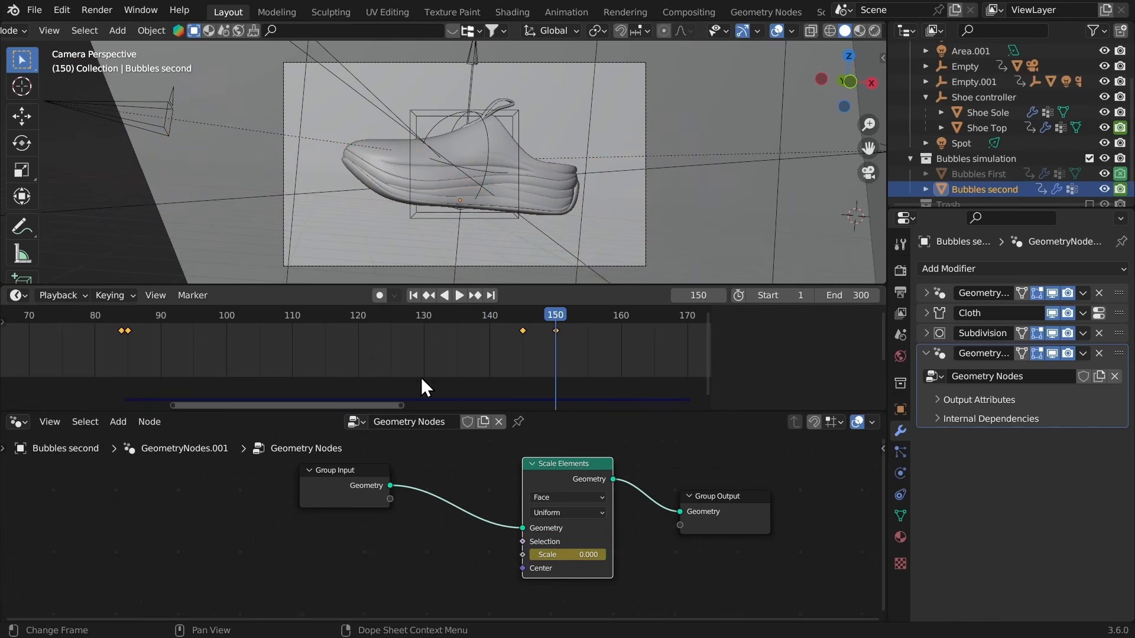
click(369, 318)
key(space)
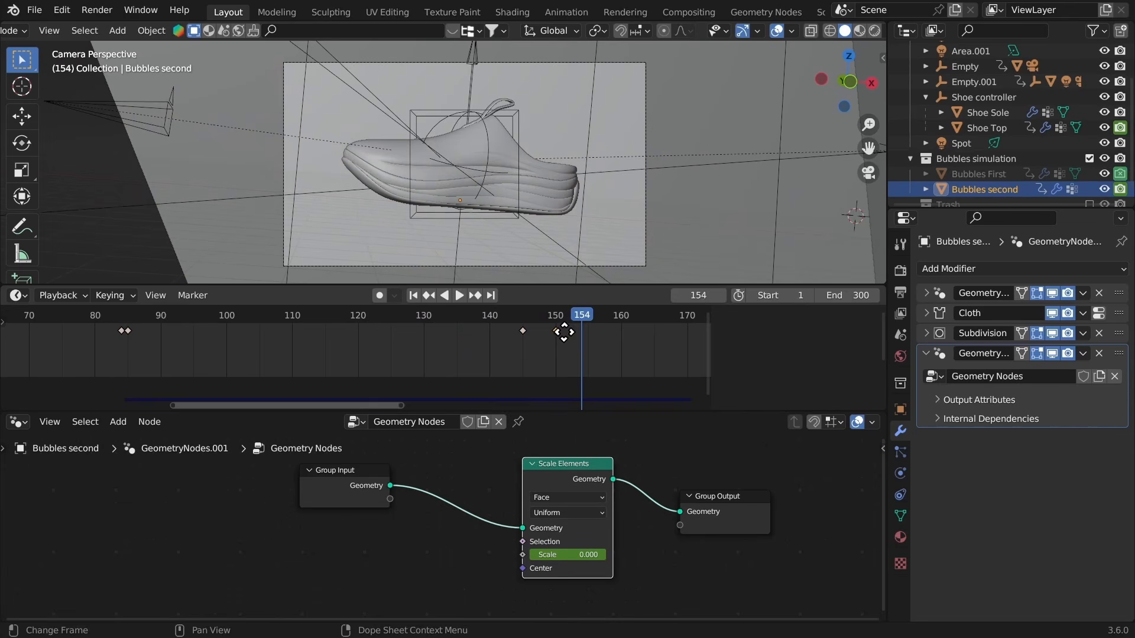
drag(564, 333, 574, 337)
key(ctrl+s)
Step: Join the node editor area into the timeline, enlarge the 3D viewport and hide its toolbar
right_click(283, 413)
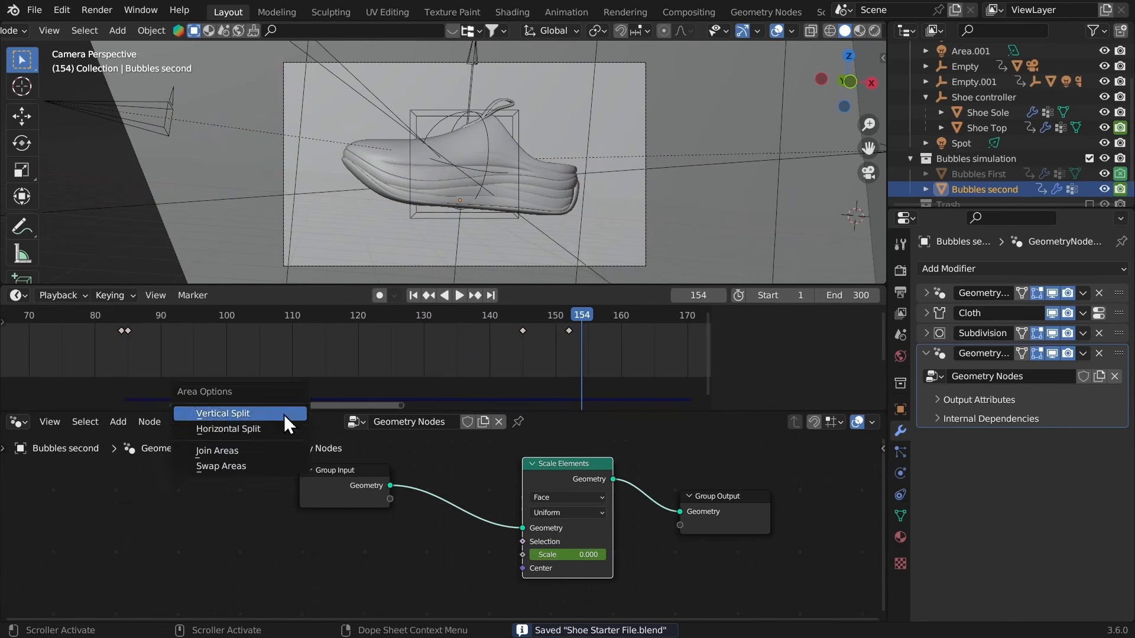
click(286, 452)
click(311, 495)
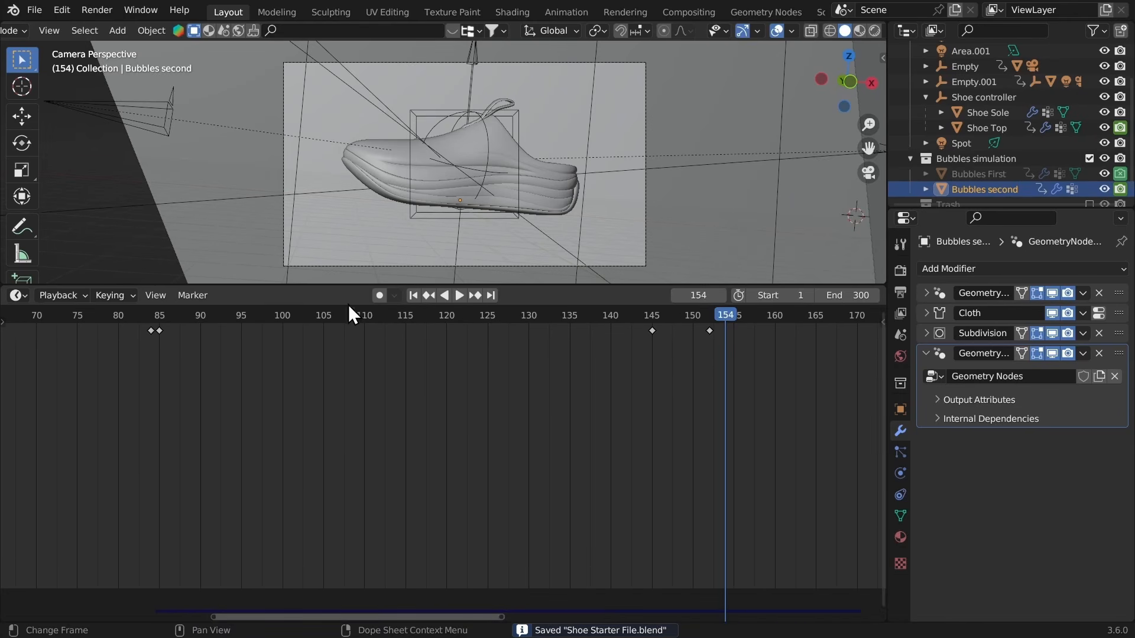
drag(328, 286, 355, 407)
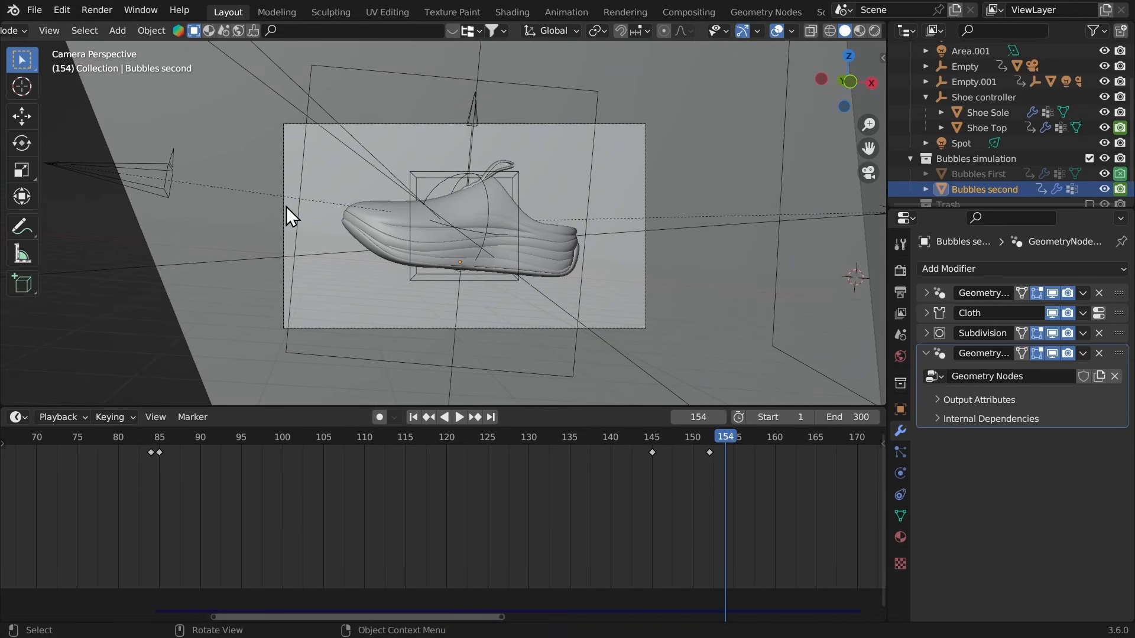
key(t)
Step: Play the bubble animation through the camera from about frame 137 and again from frame 134
mouse_move(537, 508)
ctrl+middle_down()
mouse_move(525, 509)
mouse_move(537, 508)
ctrl+middle_up()
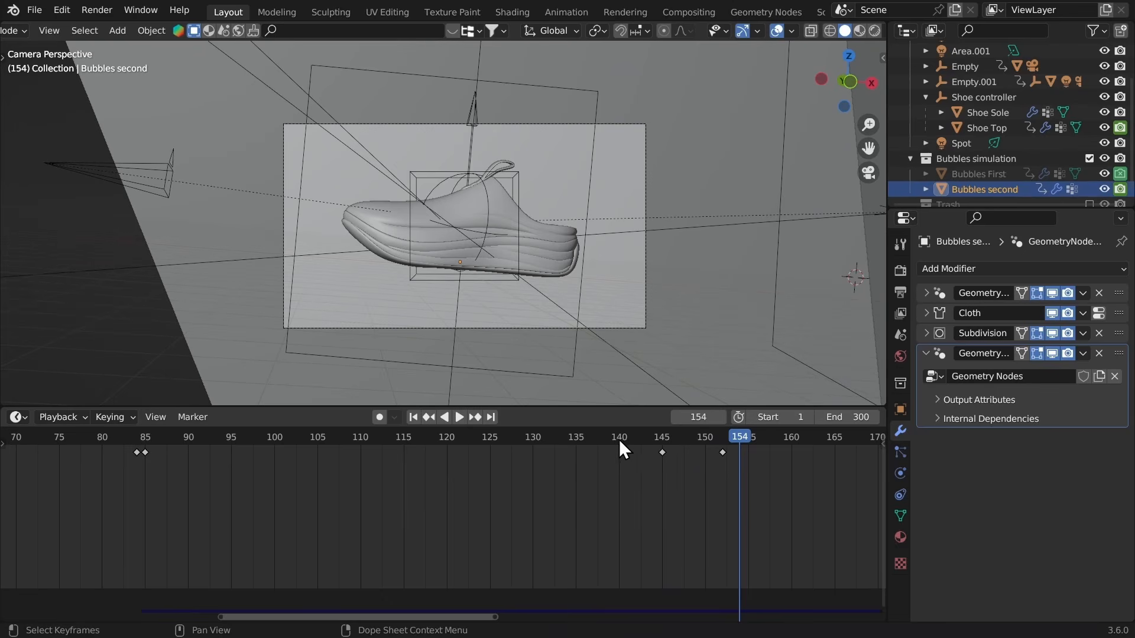
click(594, 444)
key(space)
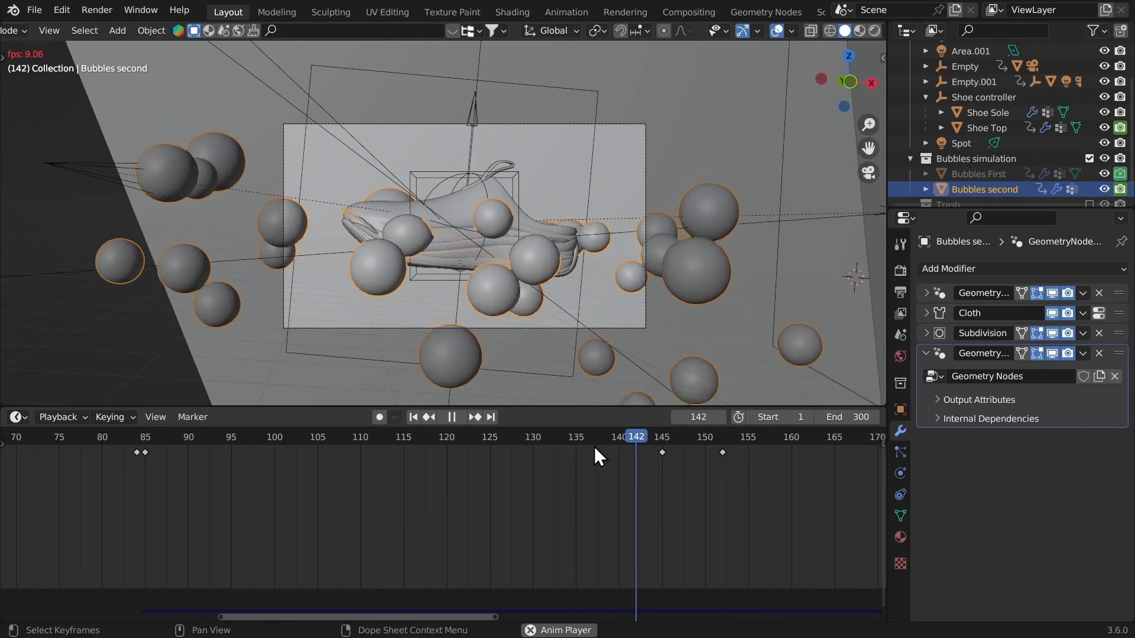
drag(596, 441, 564, 442)
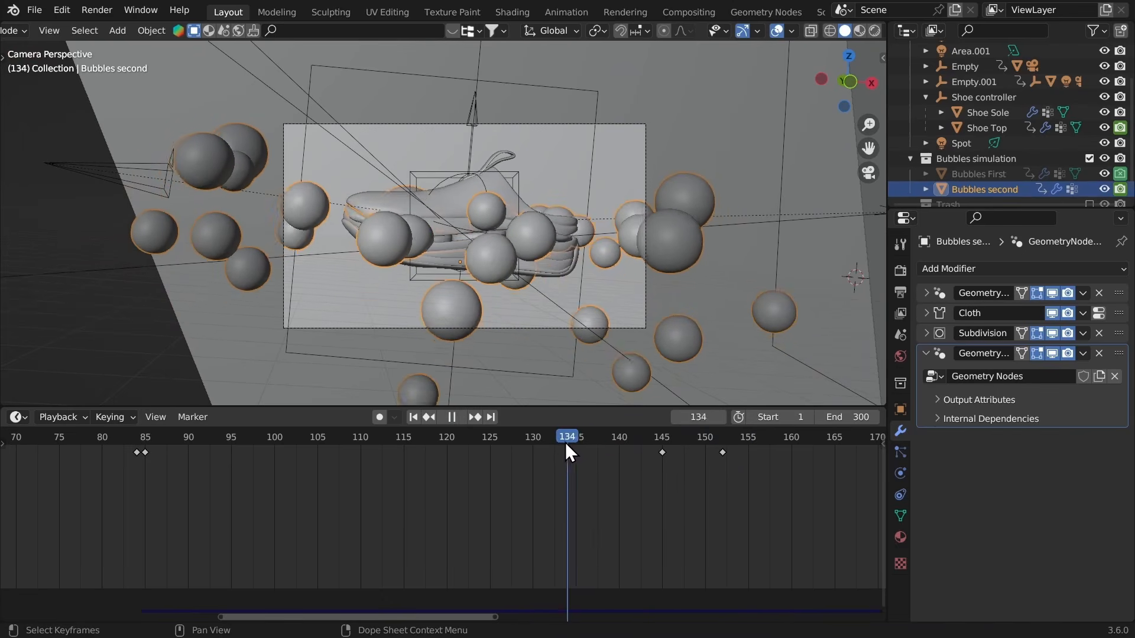
key(space)
key(space)
Step: Select Shoe Top and play the shot from about frame 115 to check when the shoe closes
click(456, 214)
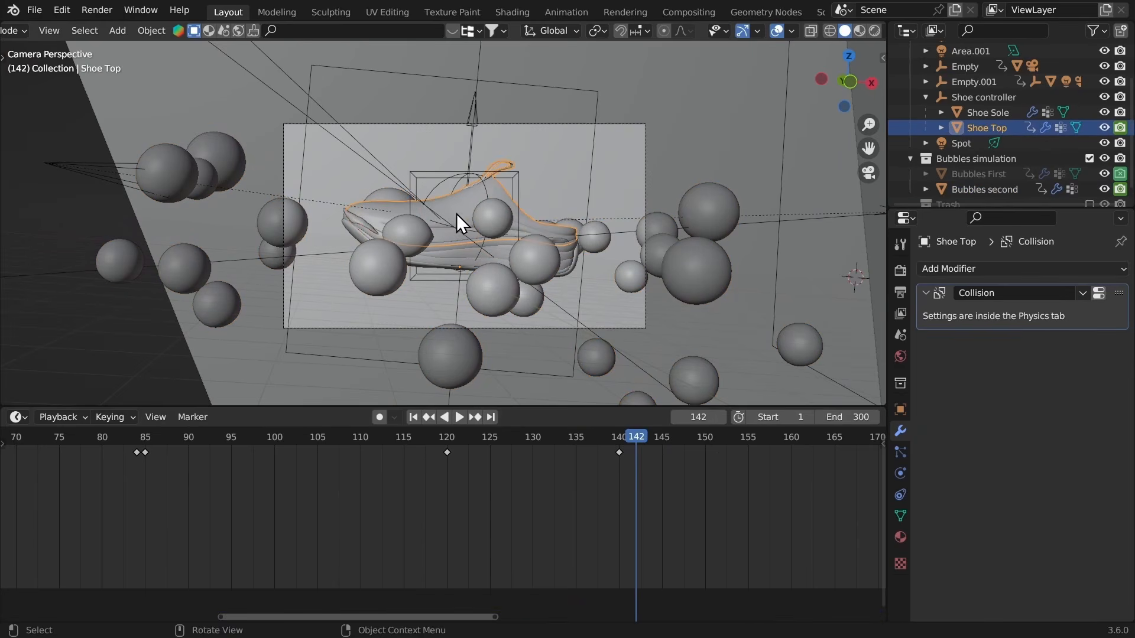
click(399, 435)
key(space)
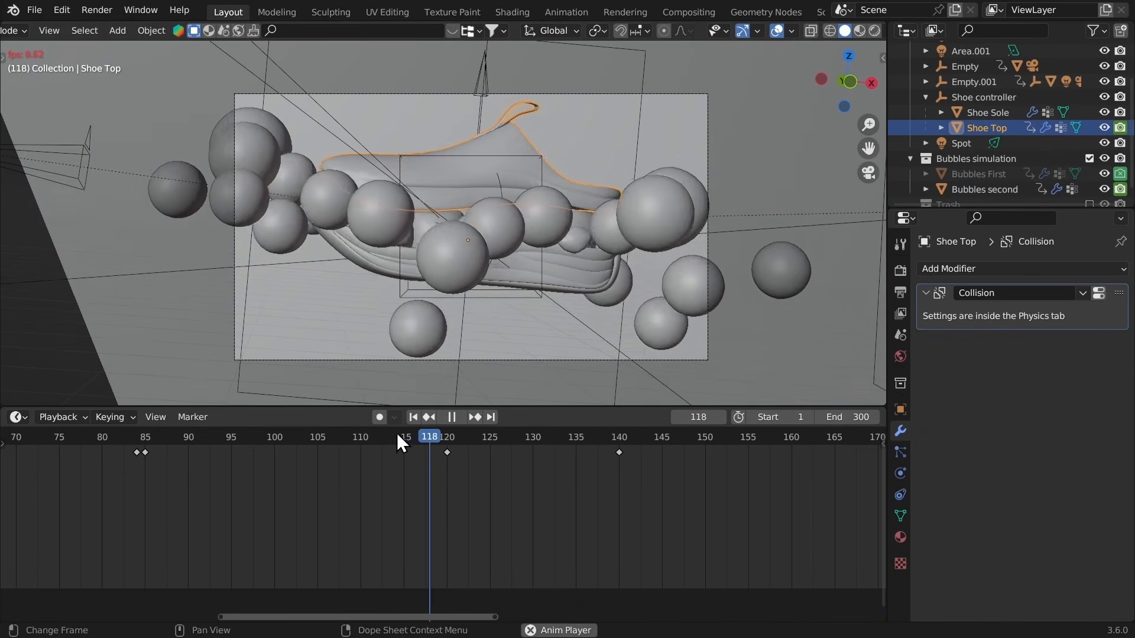
key(space)
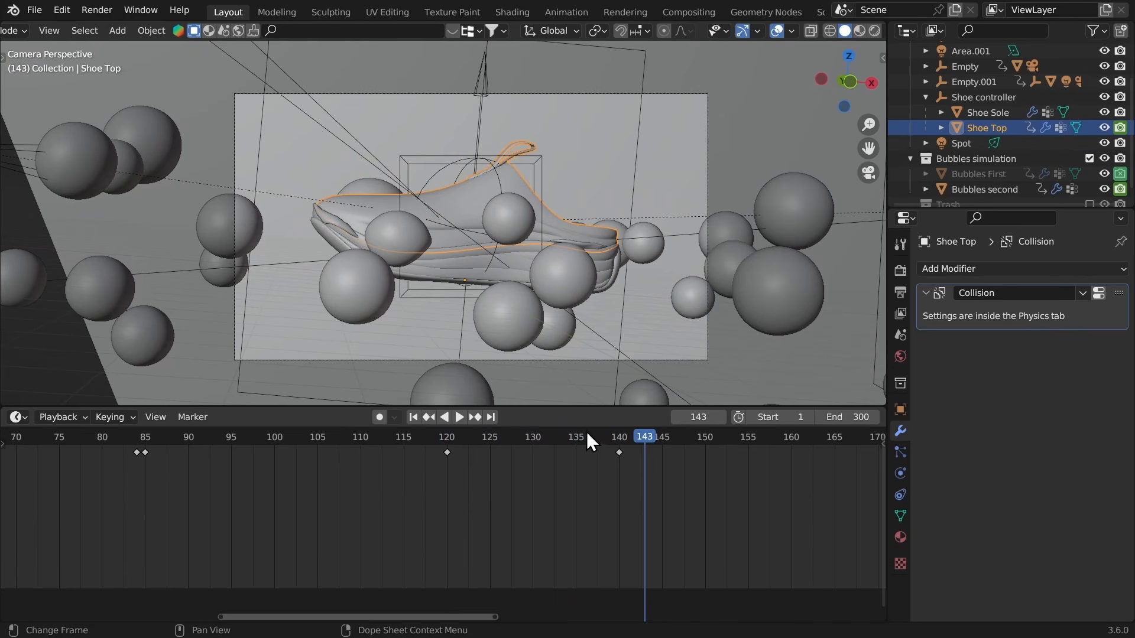
Step: Move Shoe Top's closing keyframe at frame 140 much further along the timeline
click(620, 453)
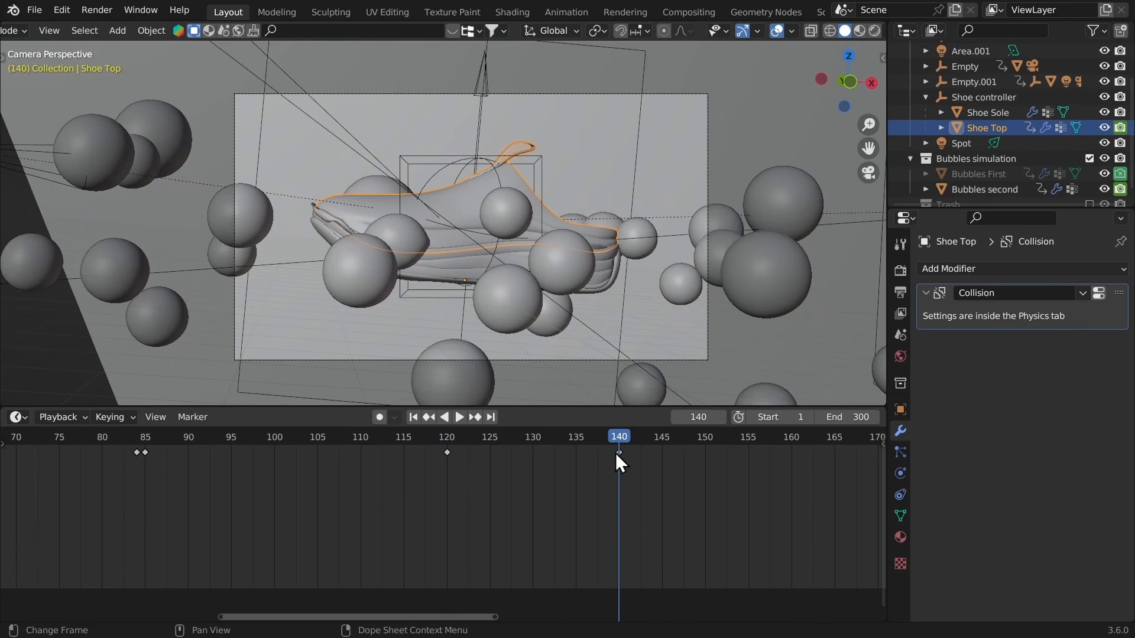
scroll(499, 180, up, 4)
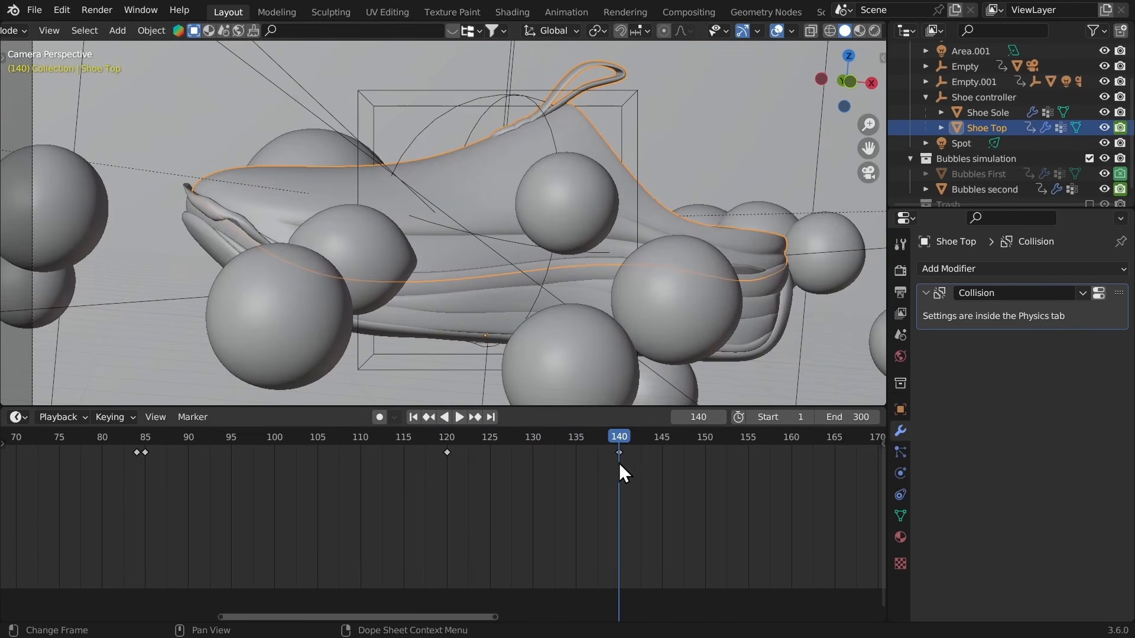
ctrl+middle_drag(654, 459, 586, 467)
drag(479, 453, 611, 490)
Step: Duplicate Shoe Top's frame 120 keyframe and place the copy at frame 150 to hold the raised pose
ctrl+middle_drag(514, 456, 452, 454)
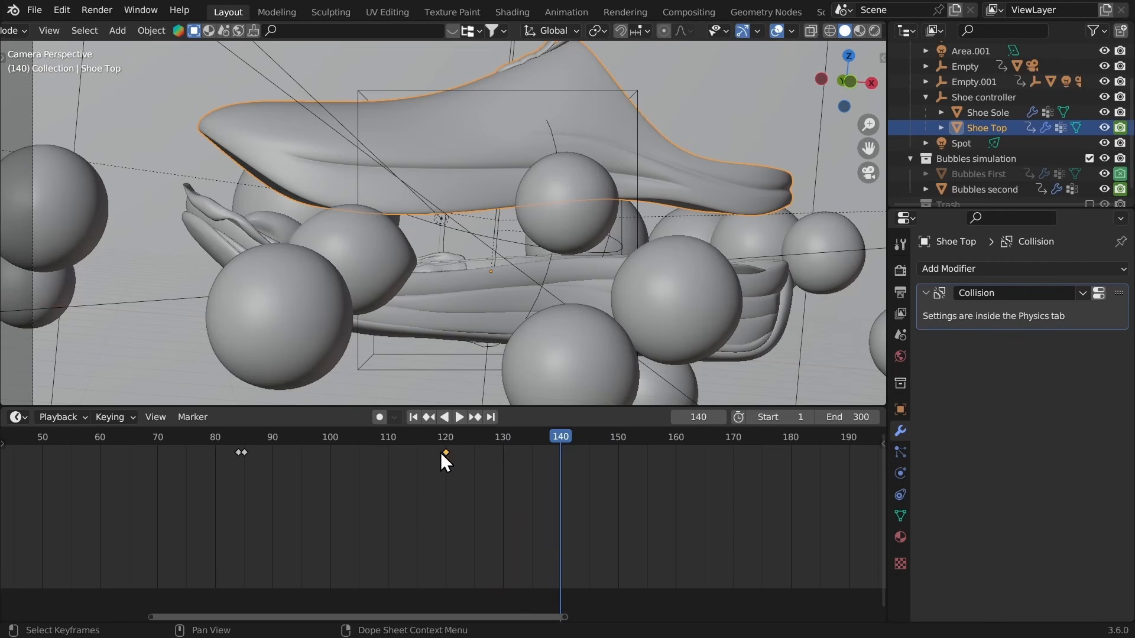
middle_drag(448, 469, 405, 481)
key(shift+d)
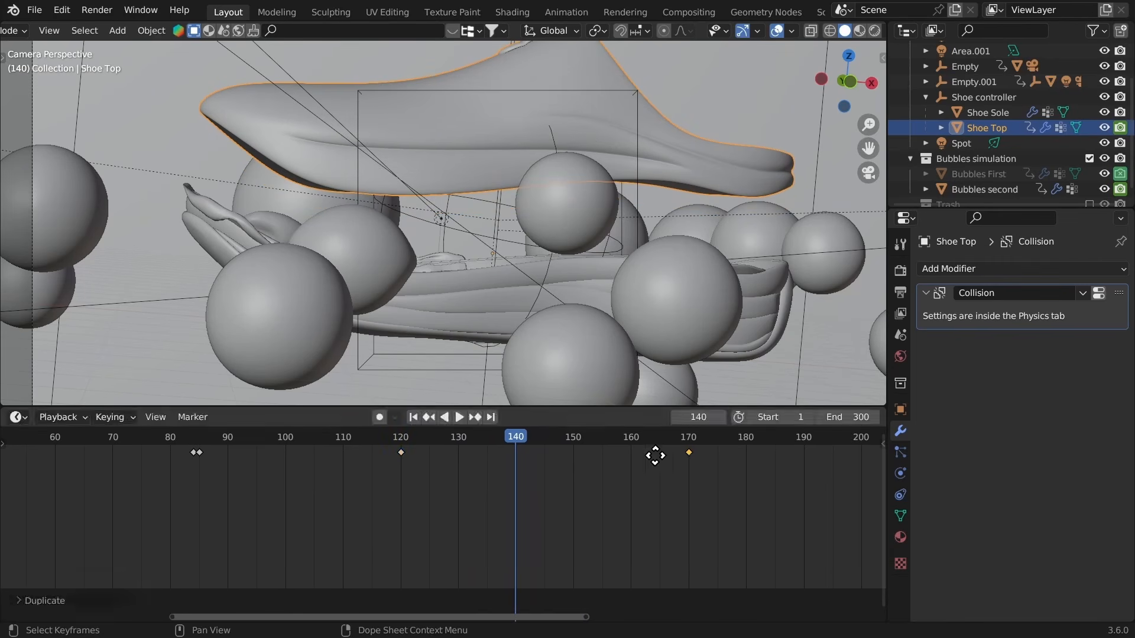
click(565, 474)
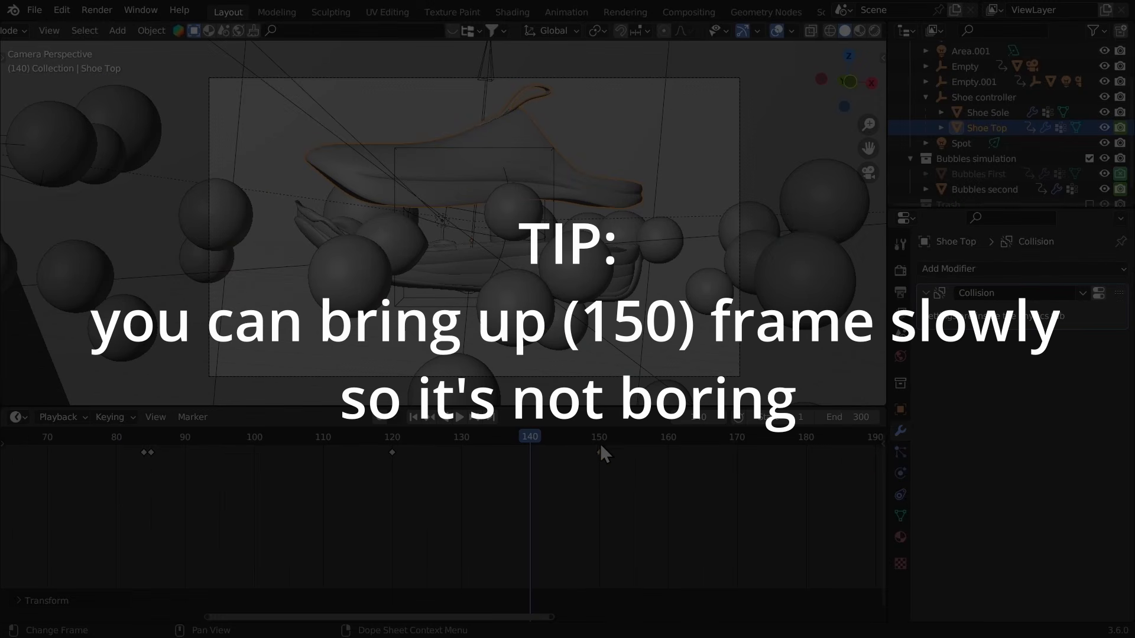
Step: At frame 125, select Bubbles second and show its first modifier's bubble sim second node tree in a Geometry Node Editor
drag(474, 440, 425, 439)
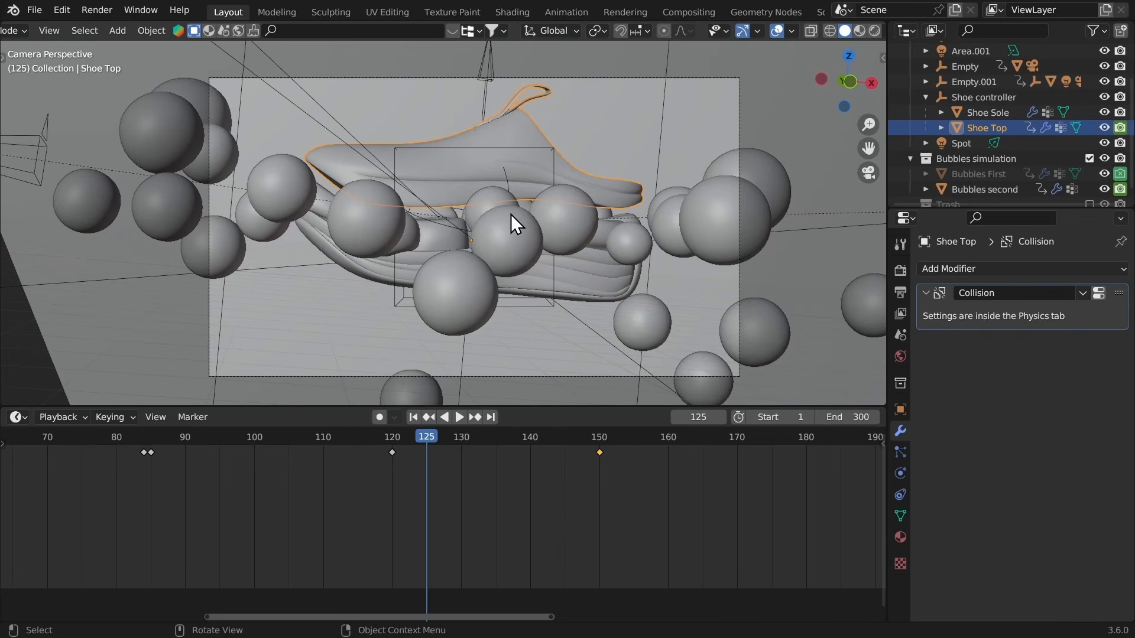
click(501, 211)
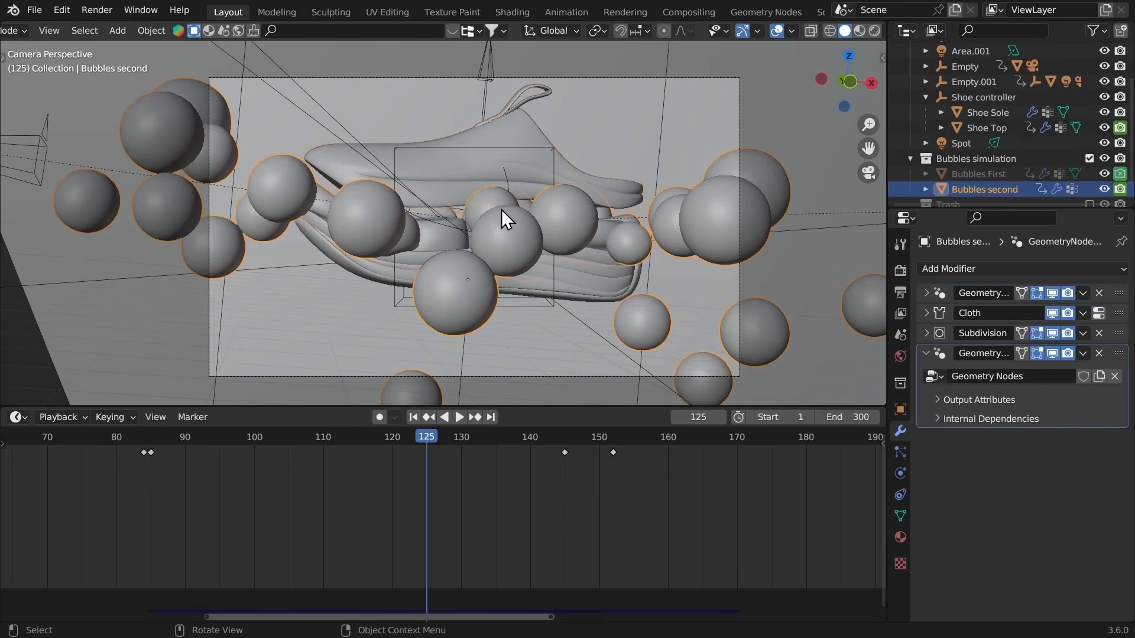
click(16, 418)
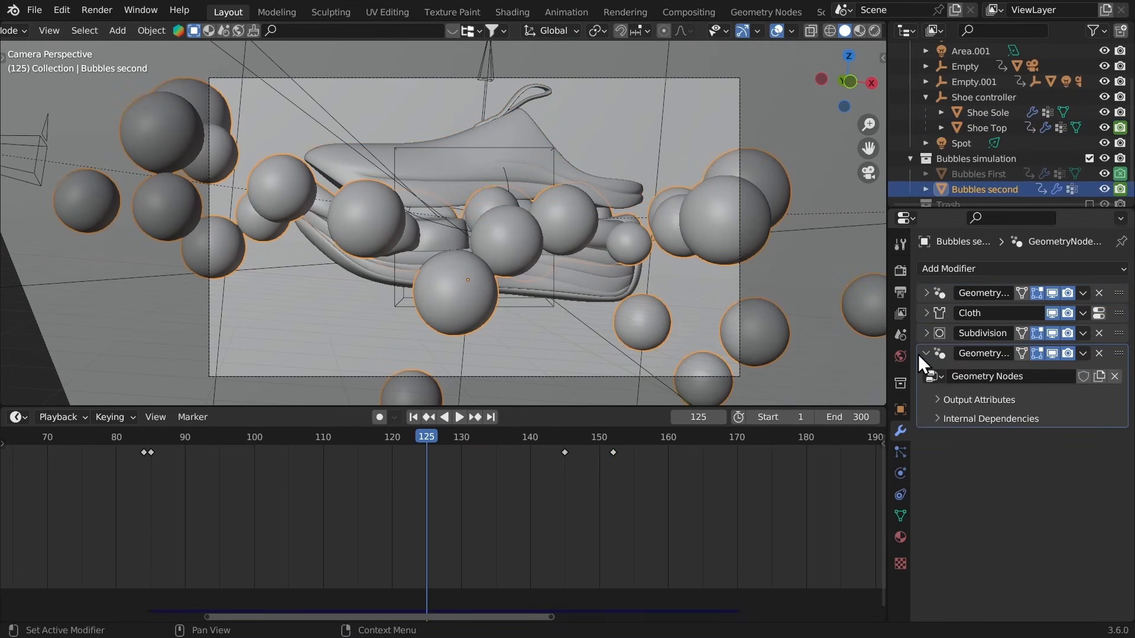
click(923, 353)
click(937, 294)
click(16, 418)
click(59, 539)
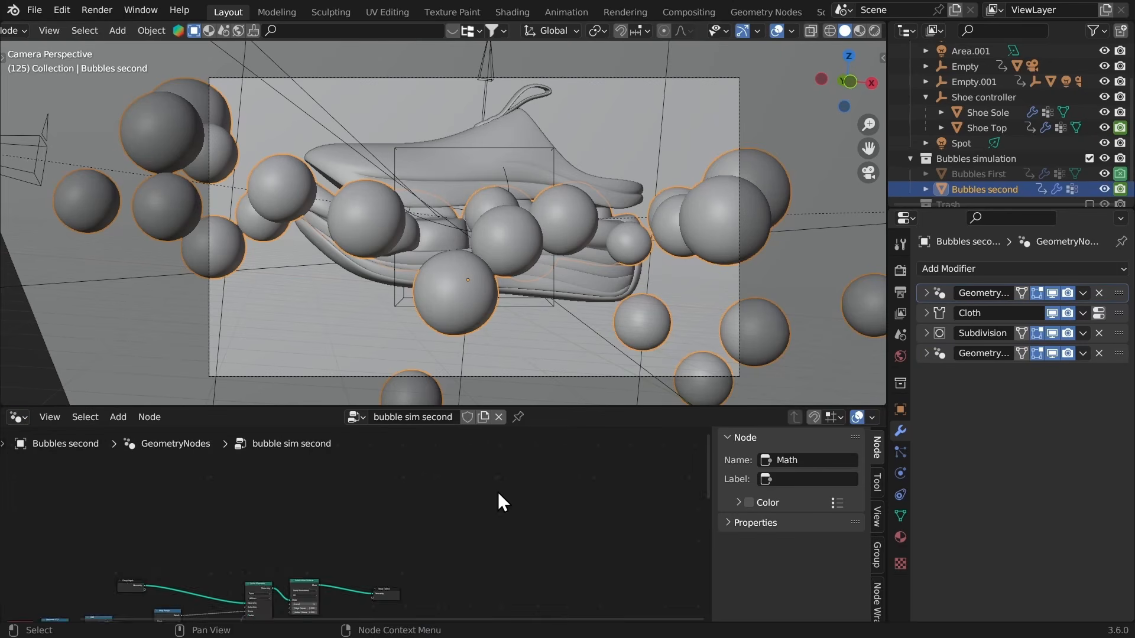
Step: Adjust the noise-driven bubble sizing nodes in the bubble sim second tree and save the file
middle_drag(543, 447, 602, 551)
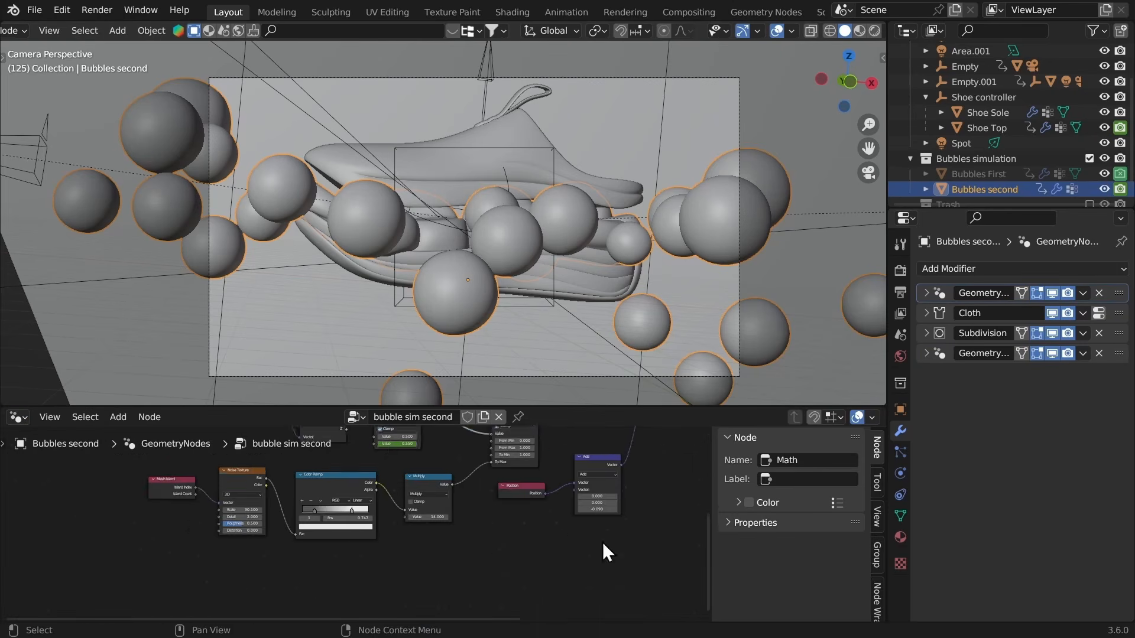
scroll(409, 494, up, 5)
middle_drag(410, 493, 418, 487)
scroll(418, 488, up, 1)
click(475, 545)
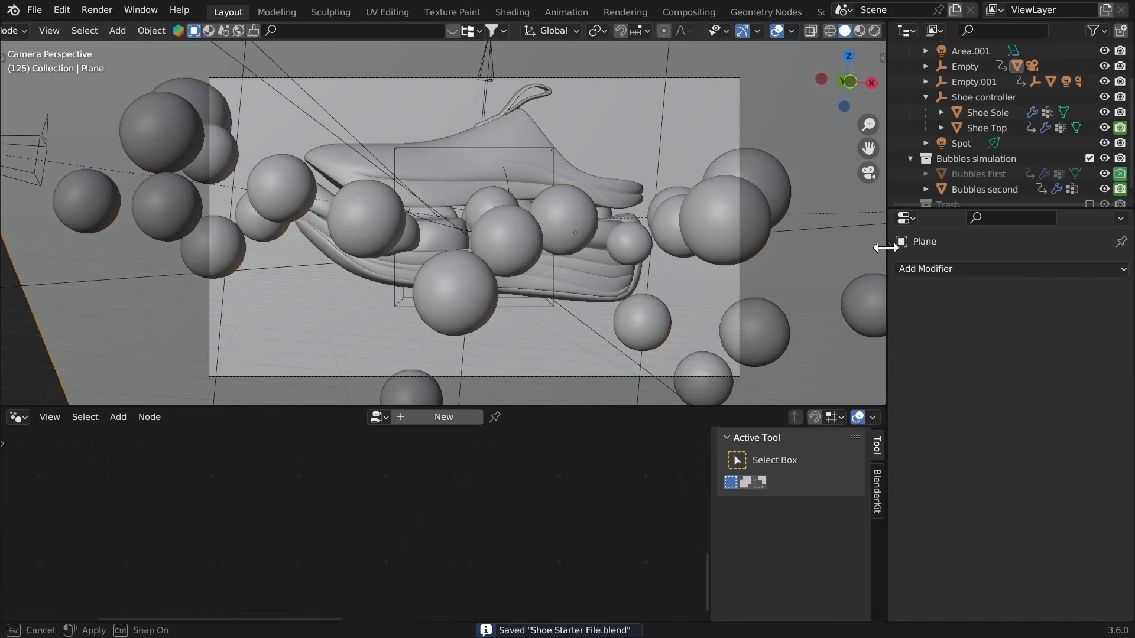
Step: Delete and rebake the cloth simulation of Bubbles second, and switch the node editor back to the timeline
drag(887, 248, 884, 248)
click(885, 247)
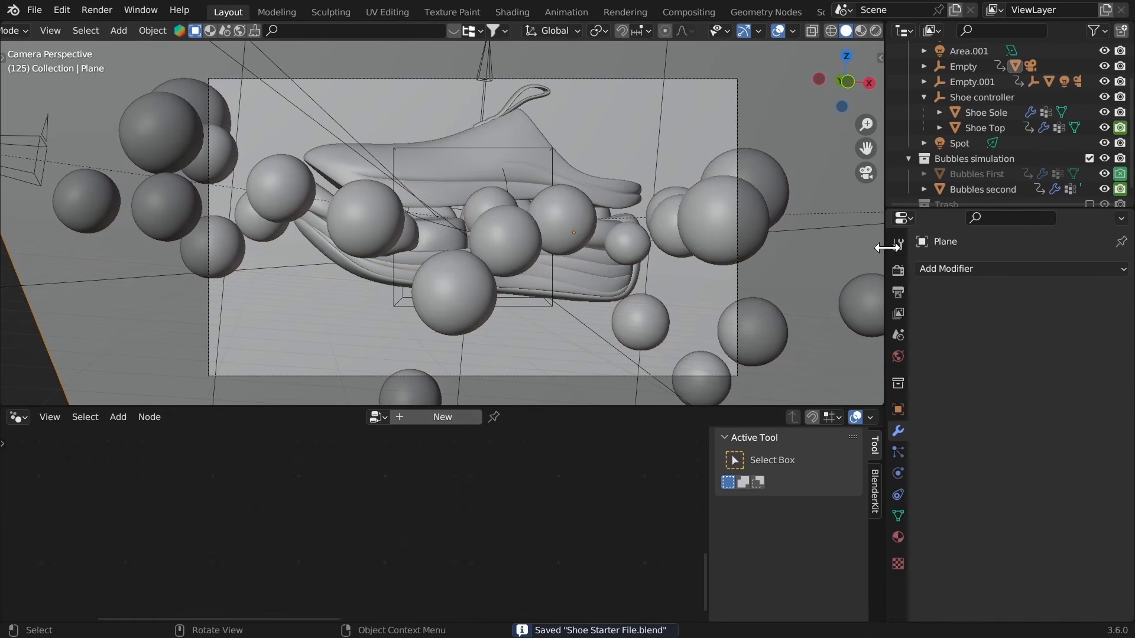
click(723, 217)
click(898, 473)
scroll(963, 503, down, 15)
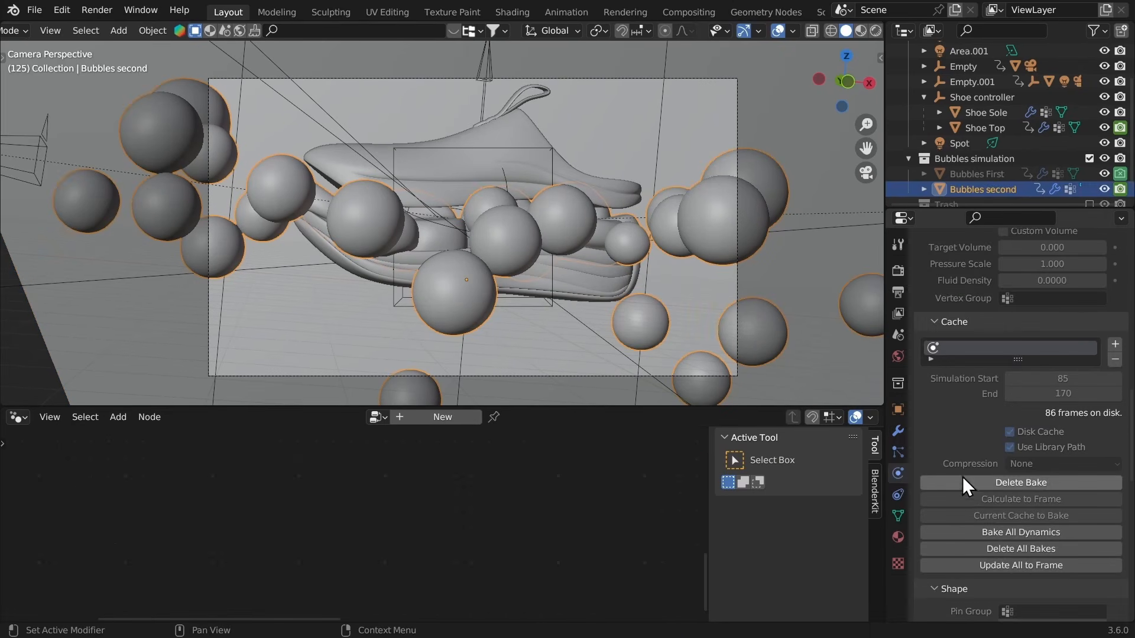
click(963, 482)
click(969, 481)
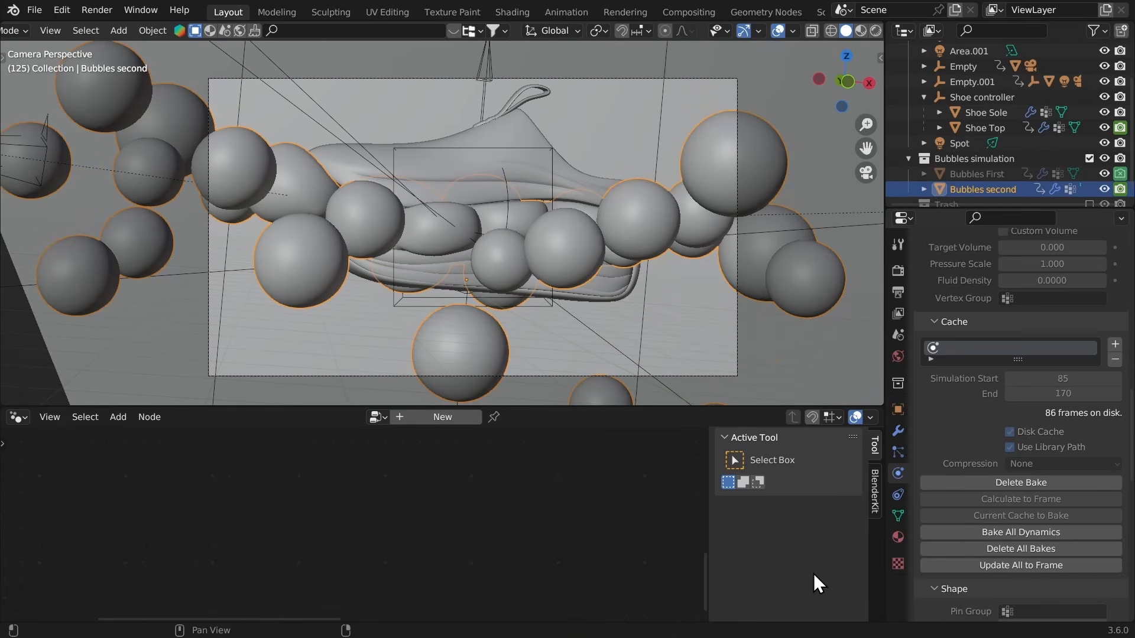
click(17, 417)
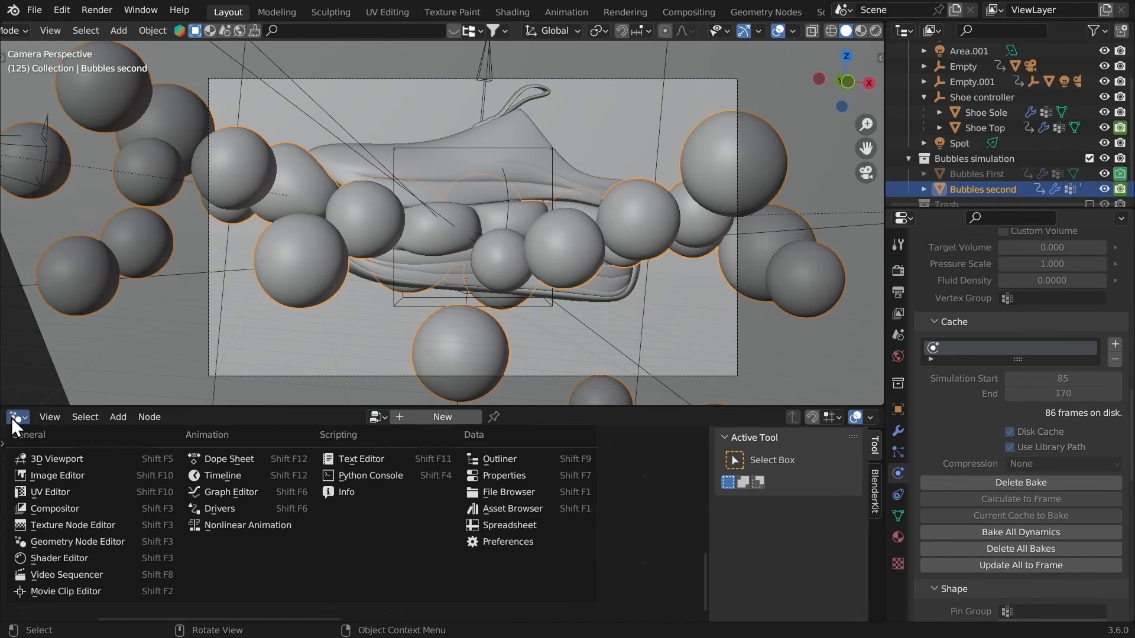
key(l)
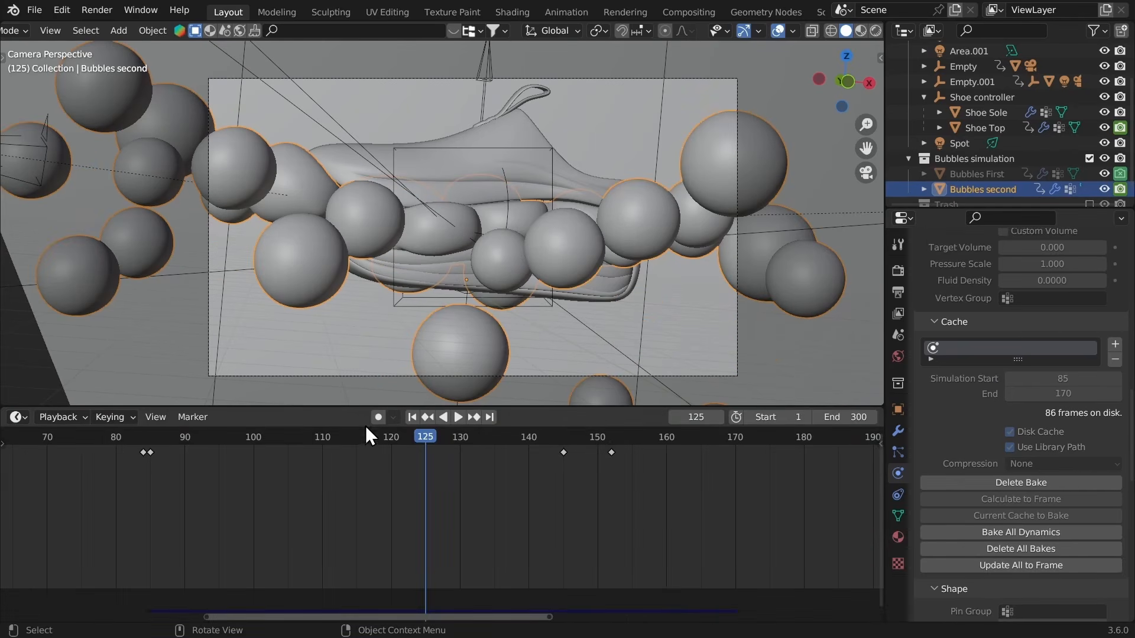
Step: Play back the baked bubble simulation from frame 85 and review how the bubbles spread around frame 118
click(151, 438)
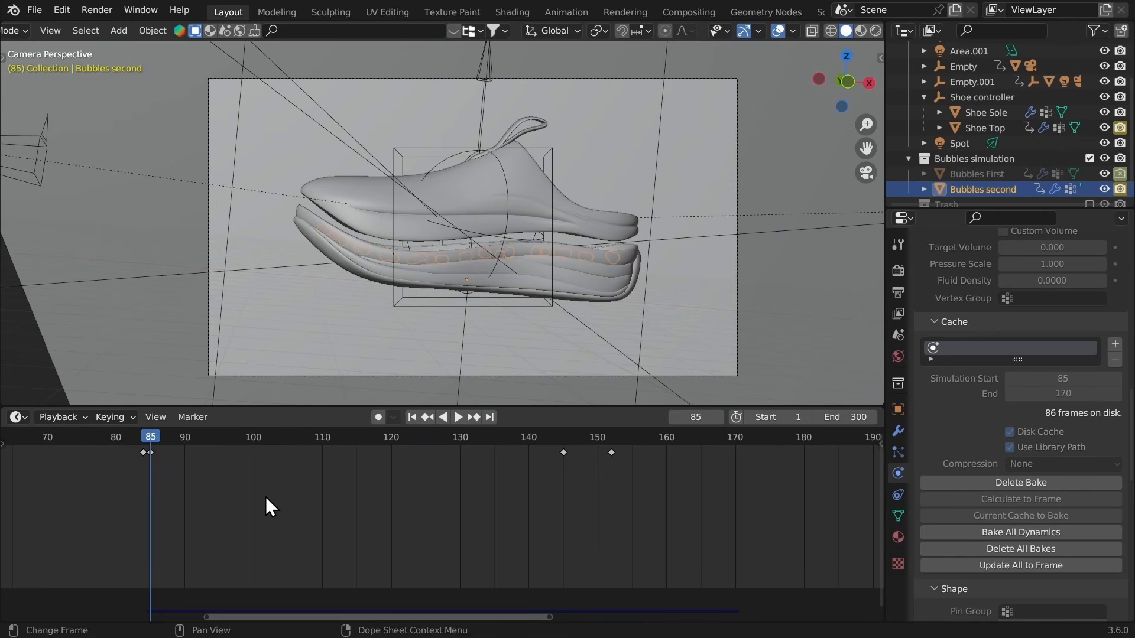
key(space)
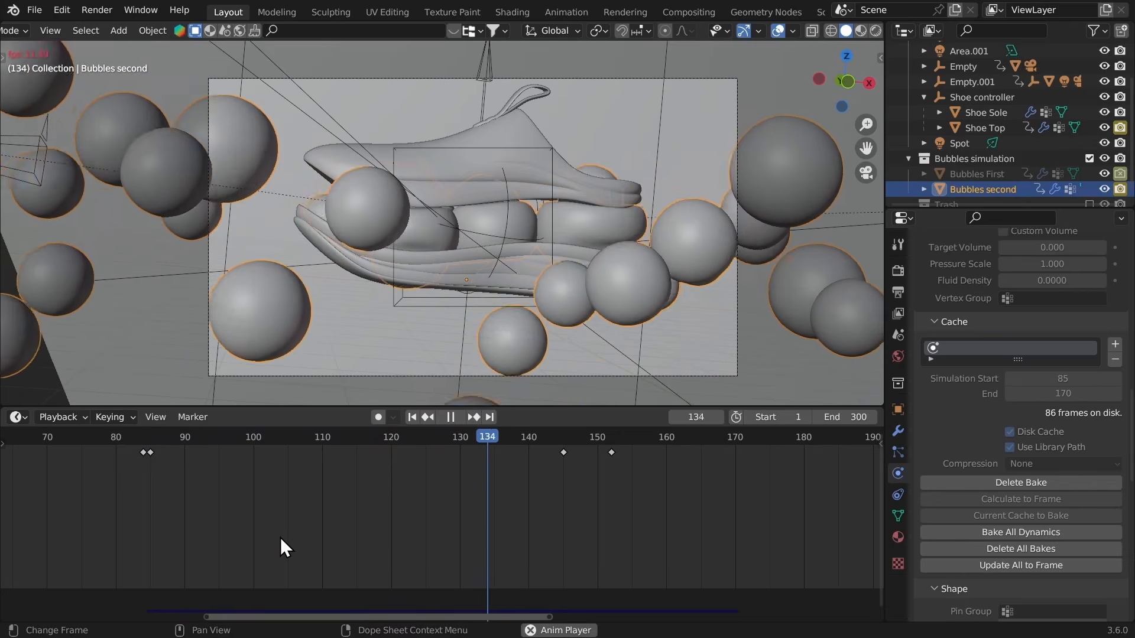
key(space)
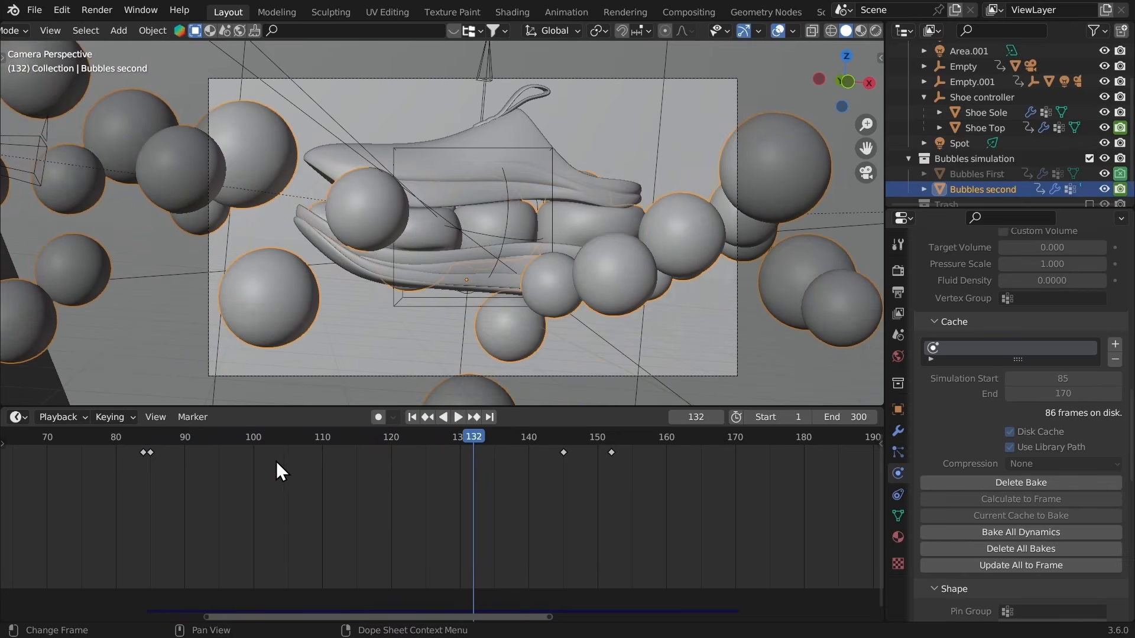
click(361, 437)
key(space)
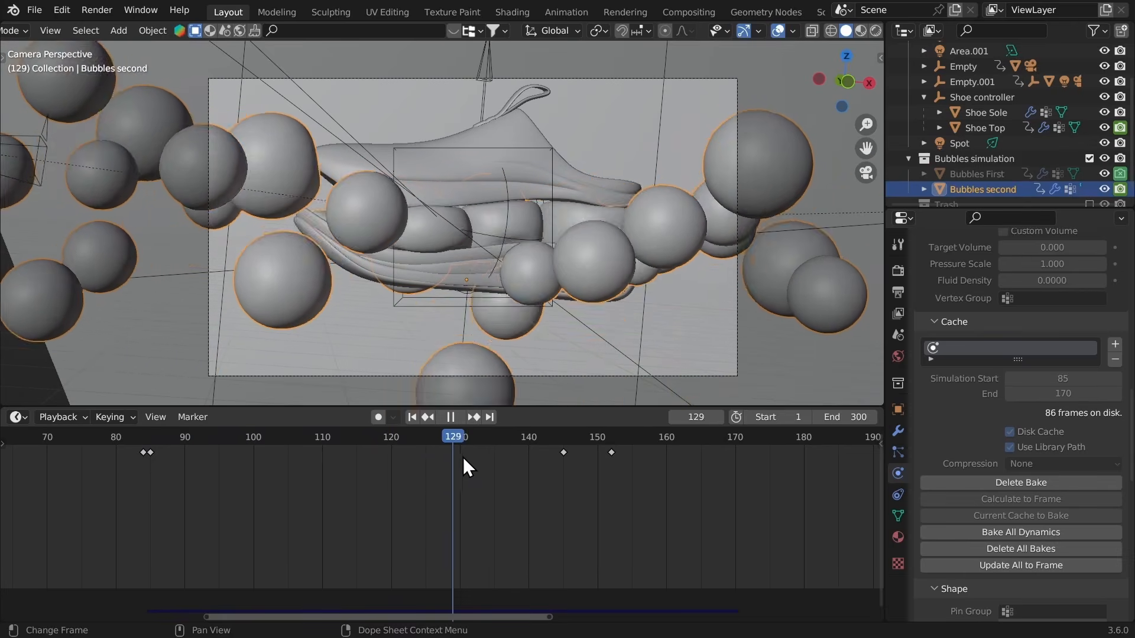
drag(463, 456, 377, 449)
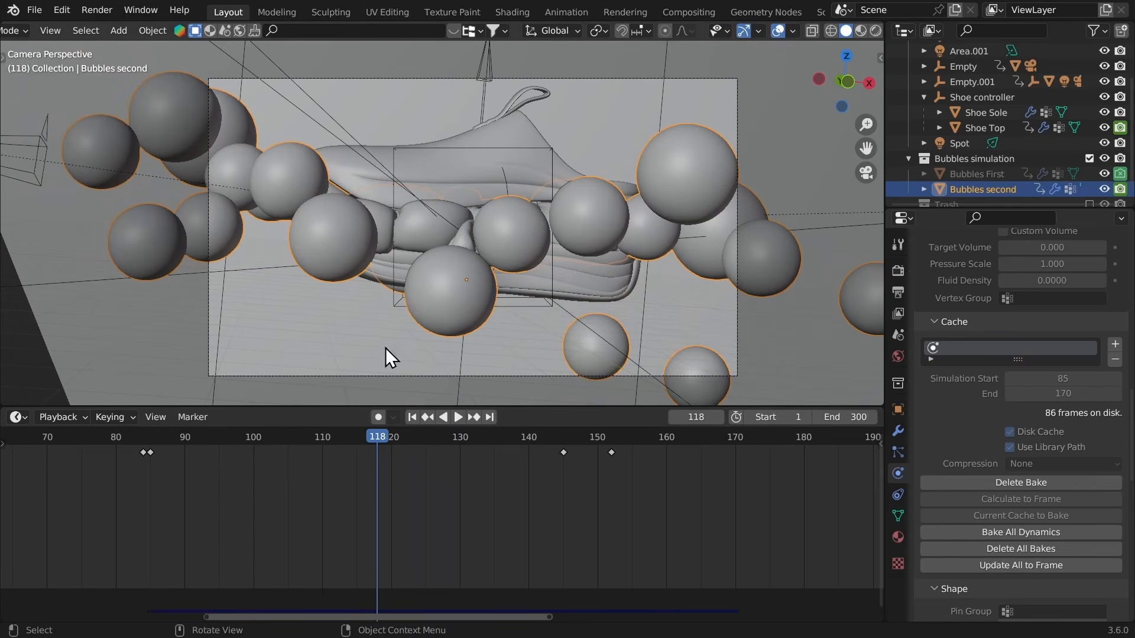
Step: At frame 120, raise Shoe Top along Z to about 1.2 m and keyframe its new position
click(429, 183)
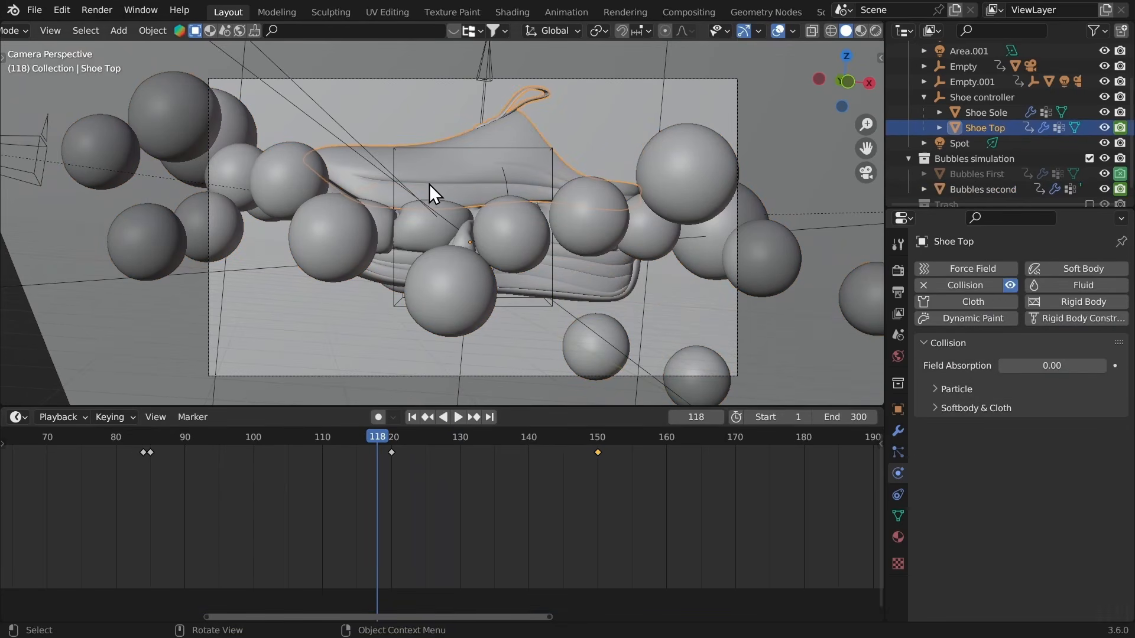
click(391, 438)
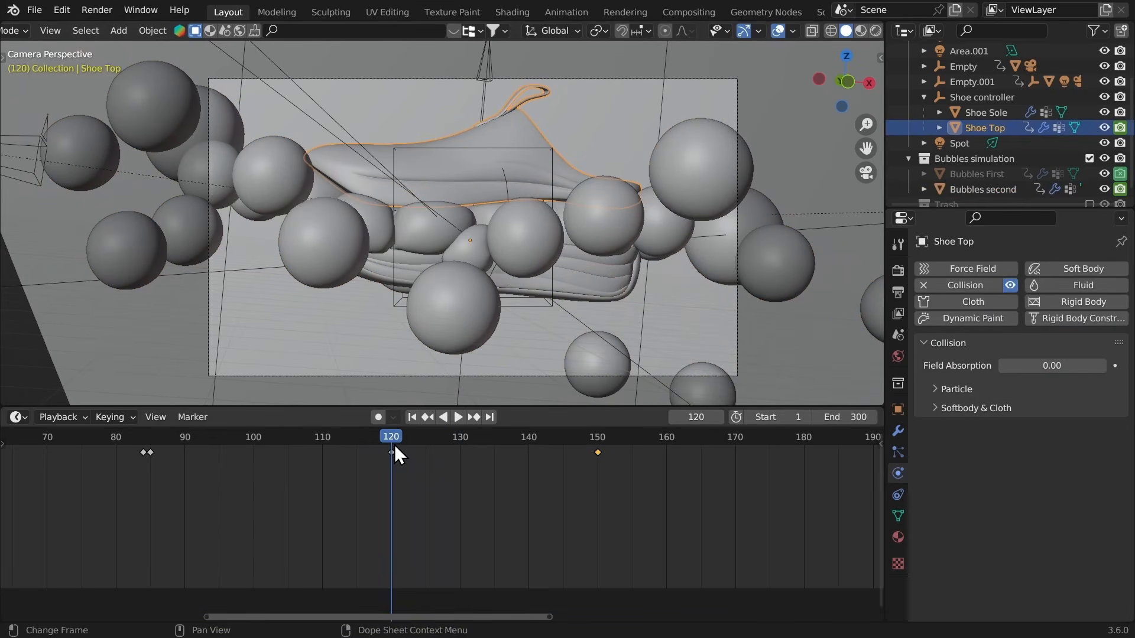
click(897, 410)
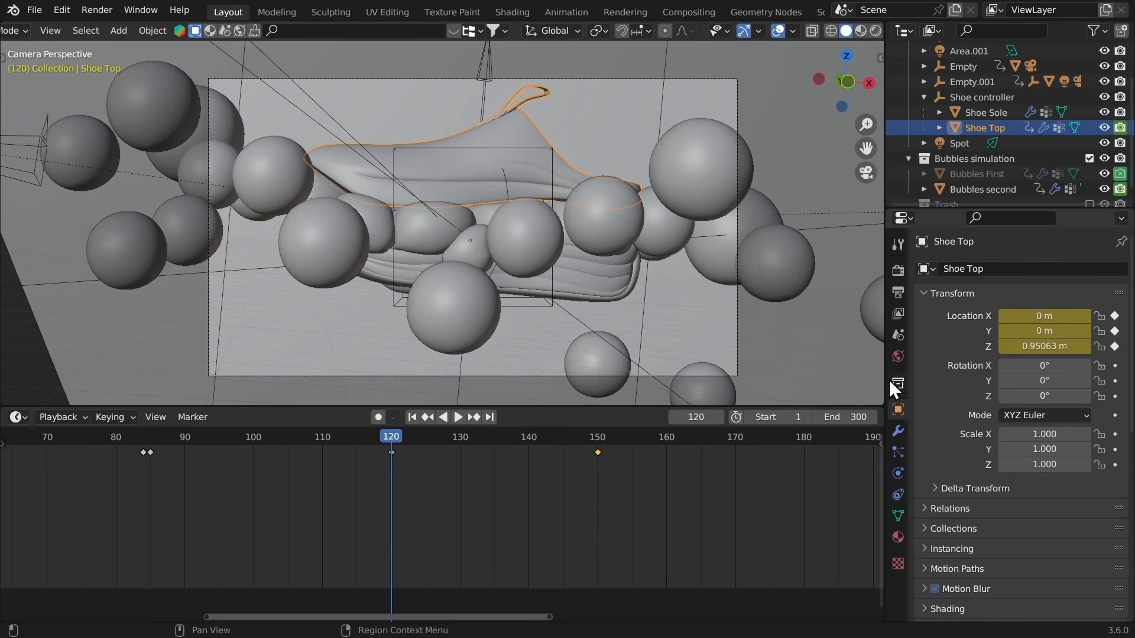
scroll(469, 224, up, 2)
shift+middle_drag(467, 225, 472, 284)
scroll(457, 239, down, 1)
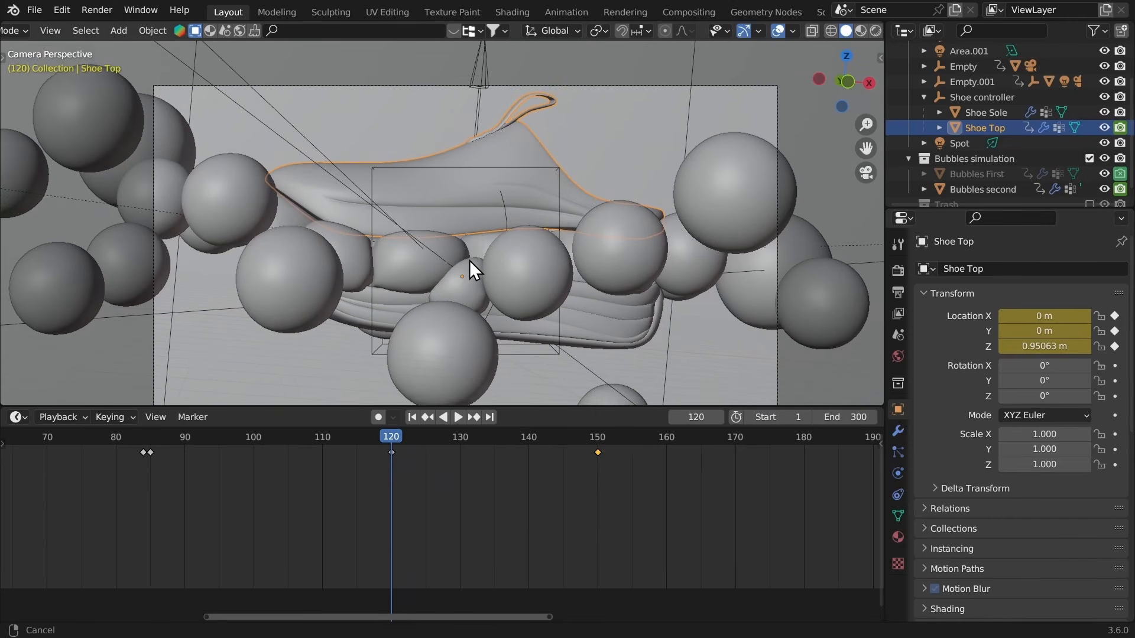
key(g)
key(z)
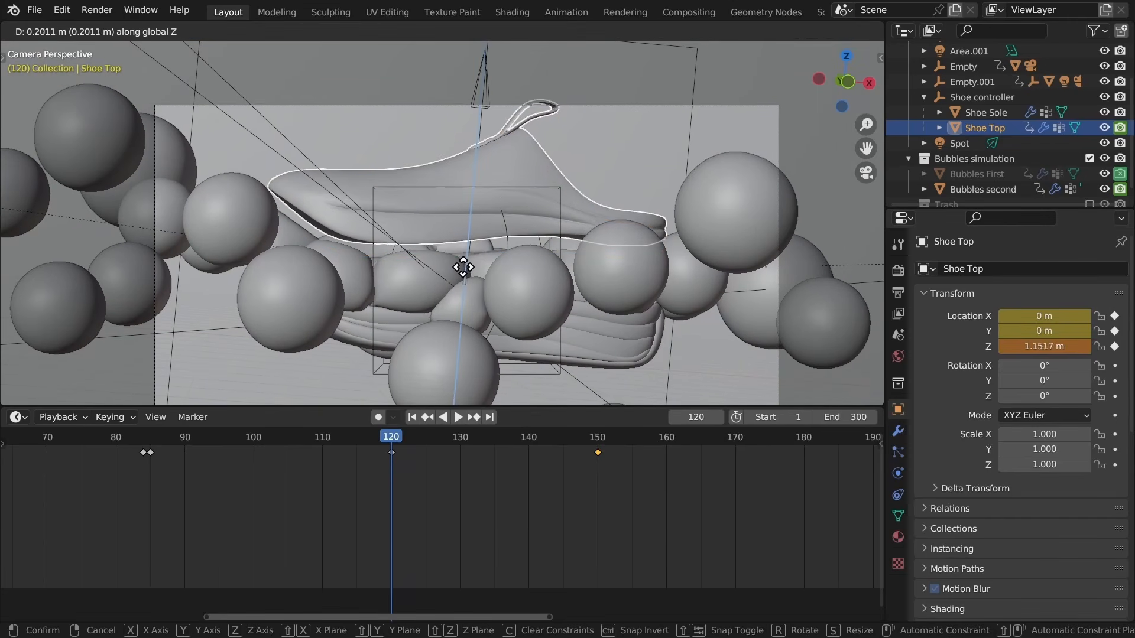
click(463, 268)
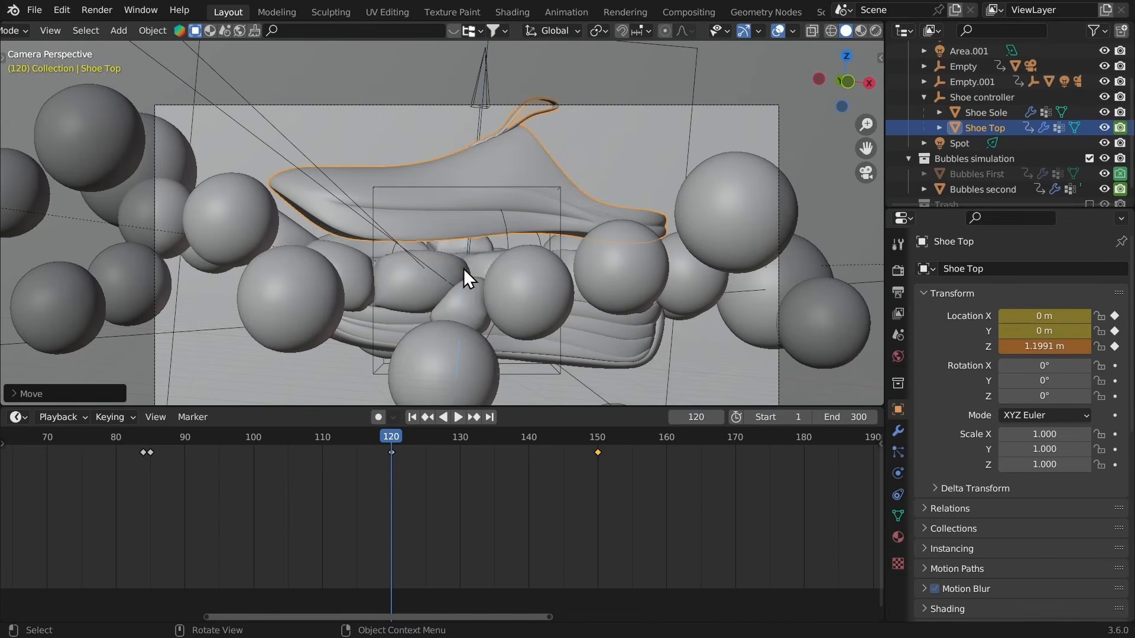
key(i)
click(446, 267)
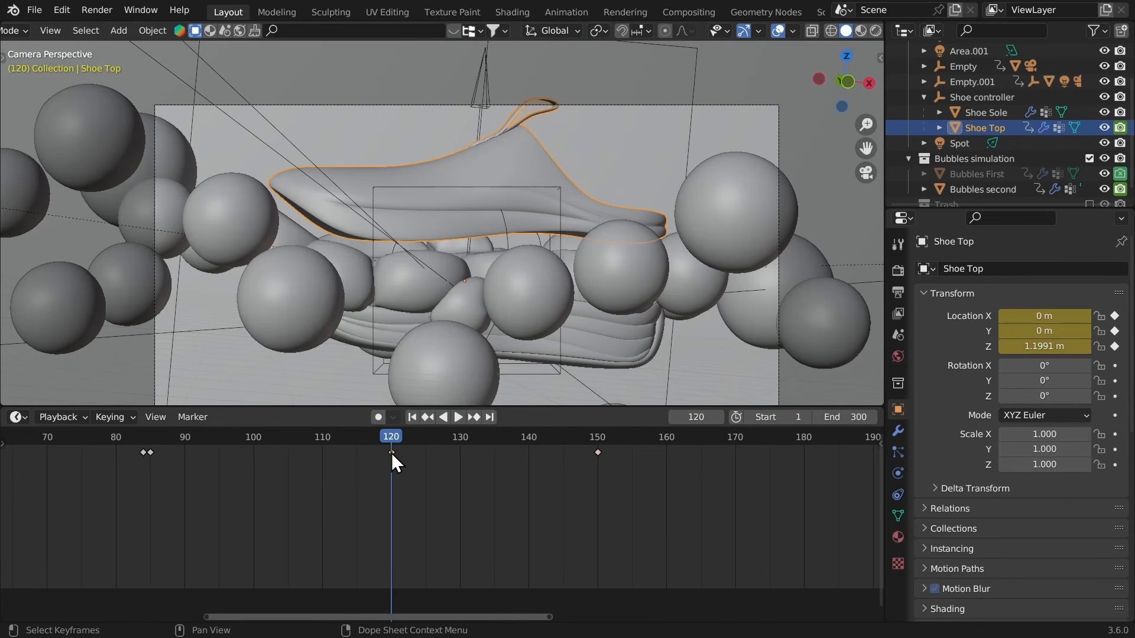
Step: Duplicate Shoe Top's updated frame 120 keyframe onto frame 150, replacing the older raised pose there
key(shift+d)
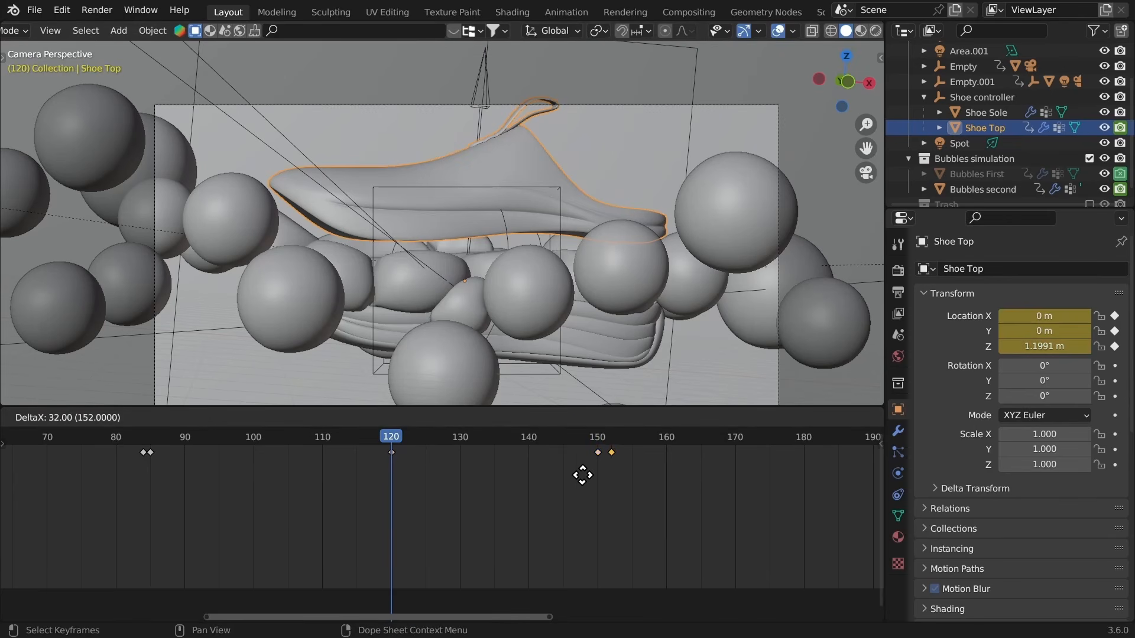
click(569, 478)
ctrl+middle_drag(510, 477, 391, 464)
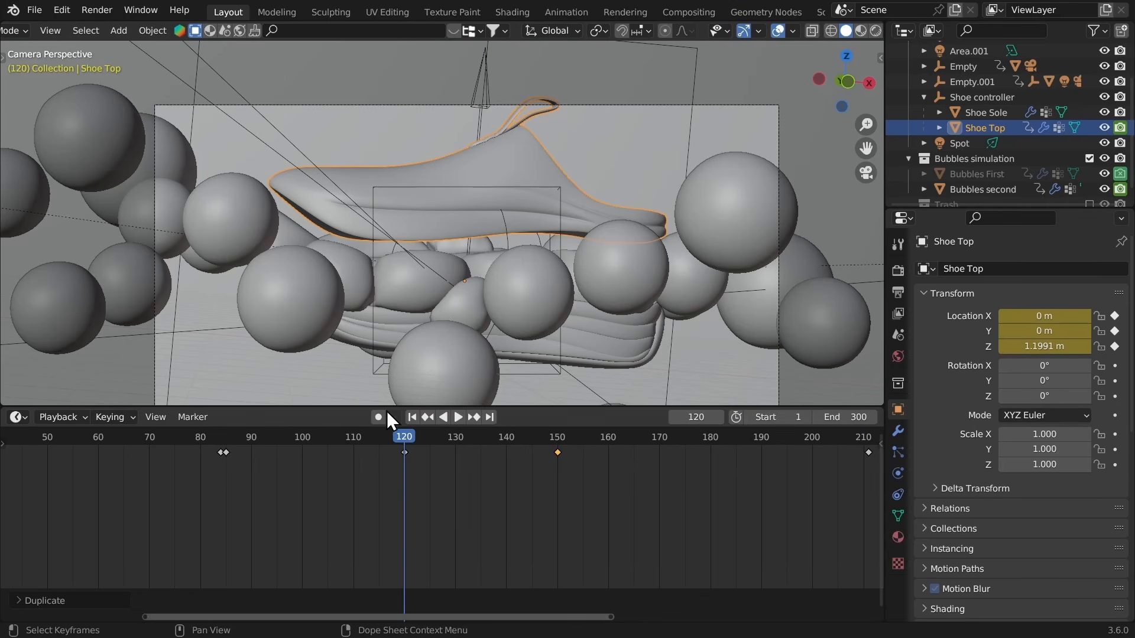
Step: In Bubbles second's bubble sim second node tree, set the Multiply node after the Color Ramp to 12
click(501, 302)
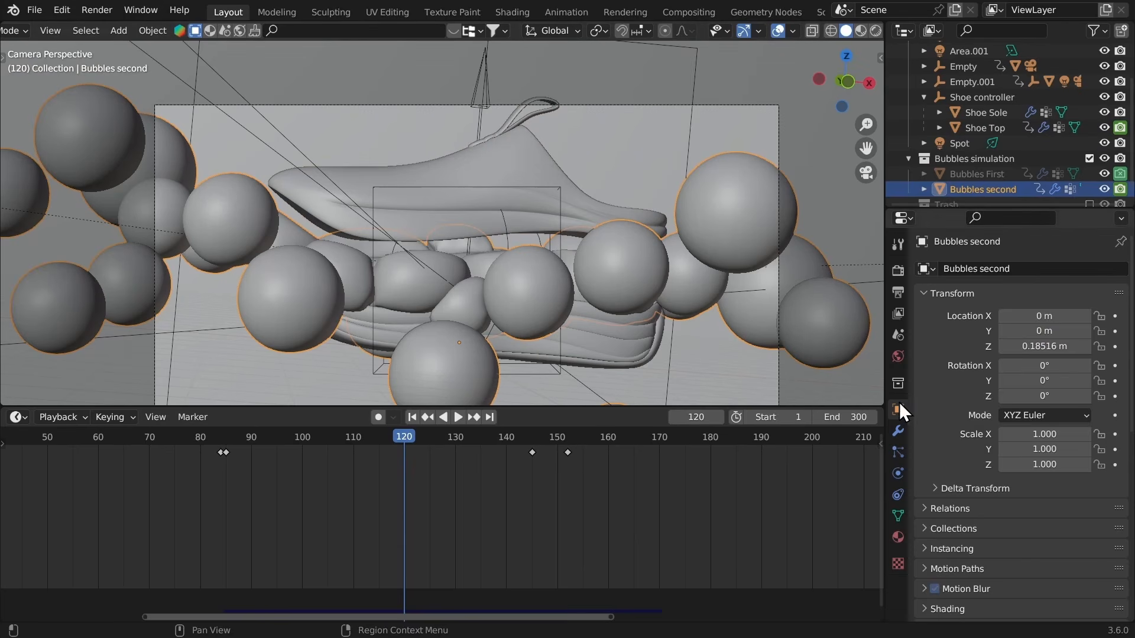
click(899, 433)
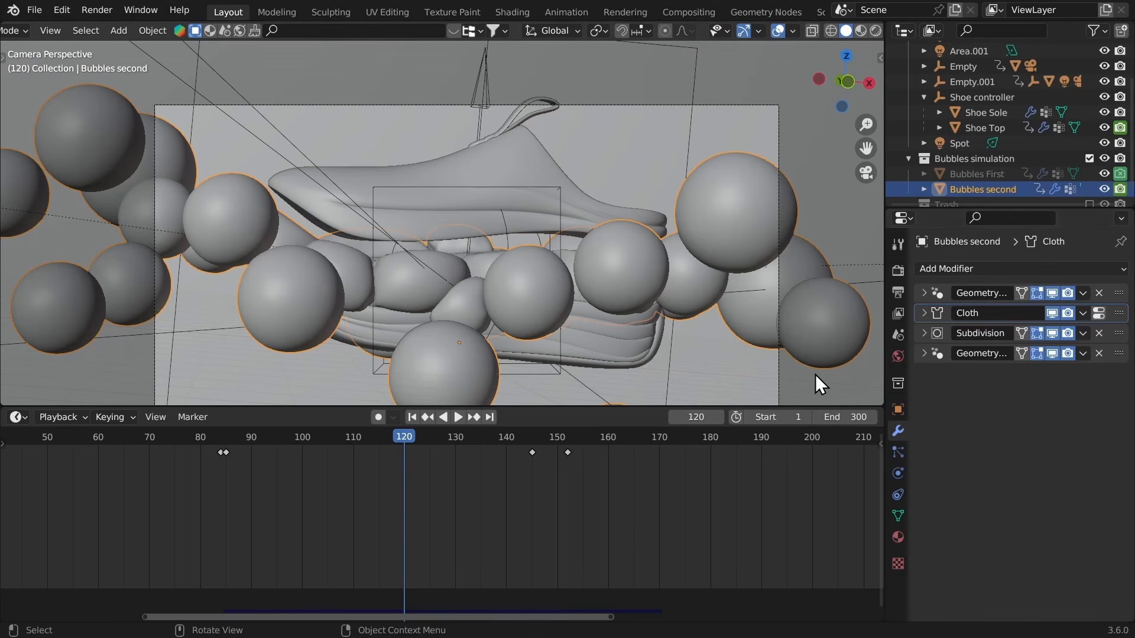
click(935, 296)
click(16, 416)
click(57, 543)
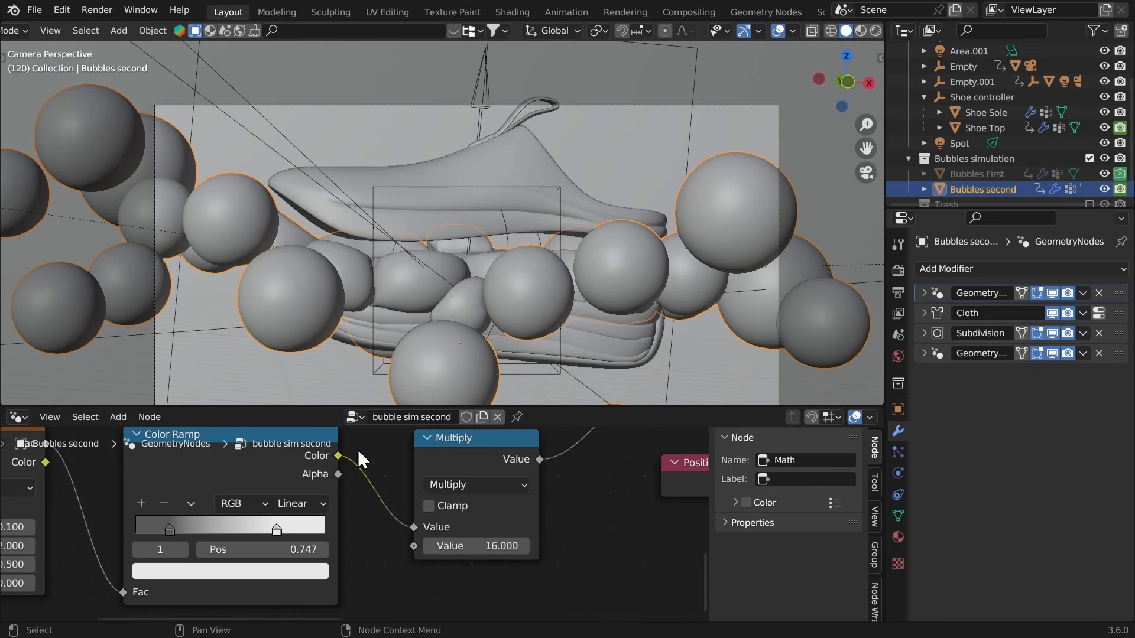
click(488, 554)
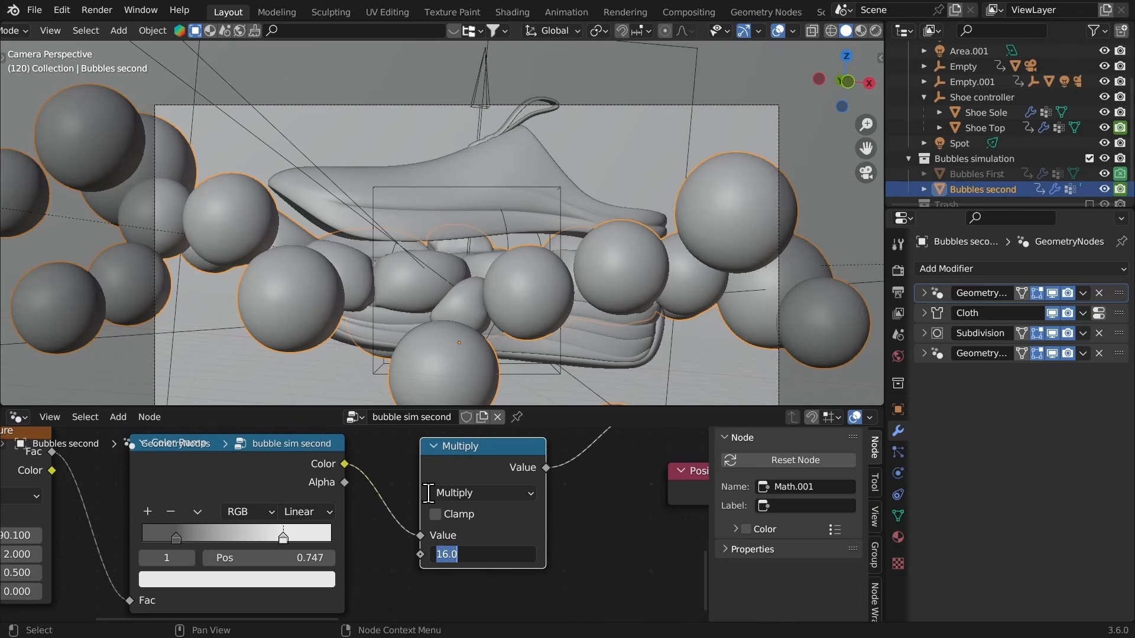
text(12)
key(Return)
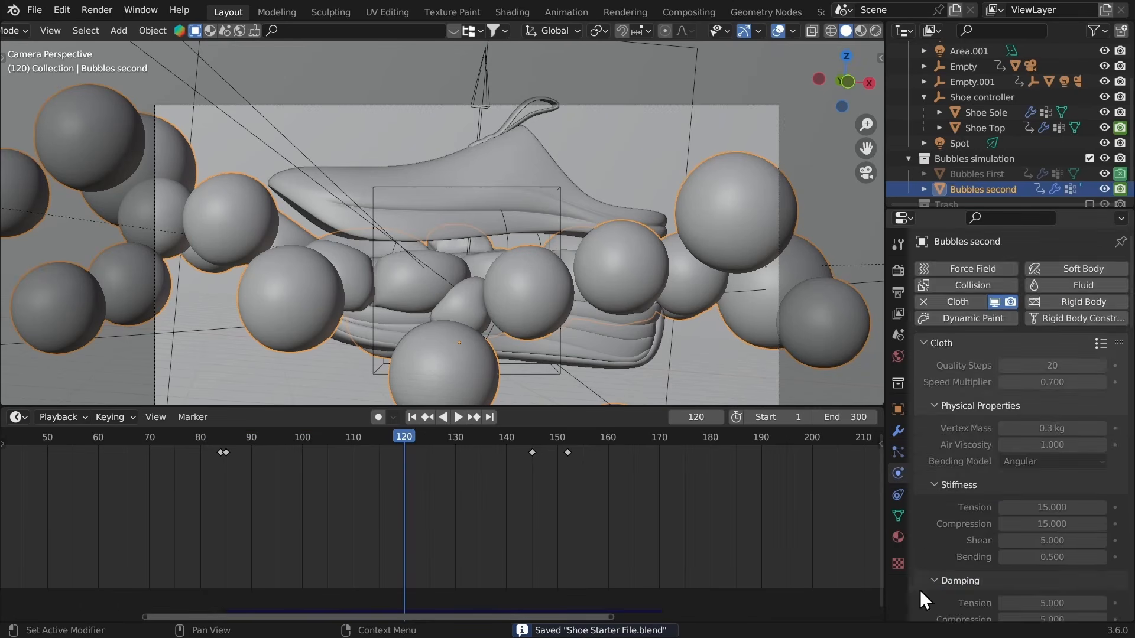
Step: Save the file, then delete and rebake the cloth simulation of Bubbles second
scroll(958, 416, down, 10)
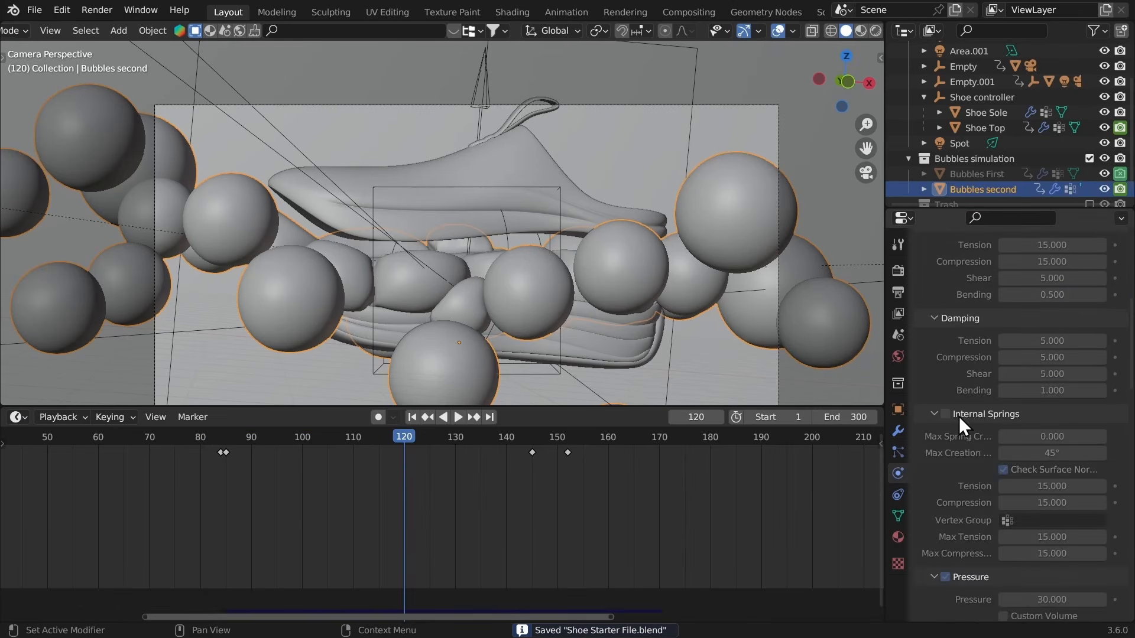
scroll(947, 503, down, 6)
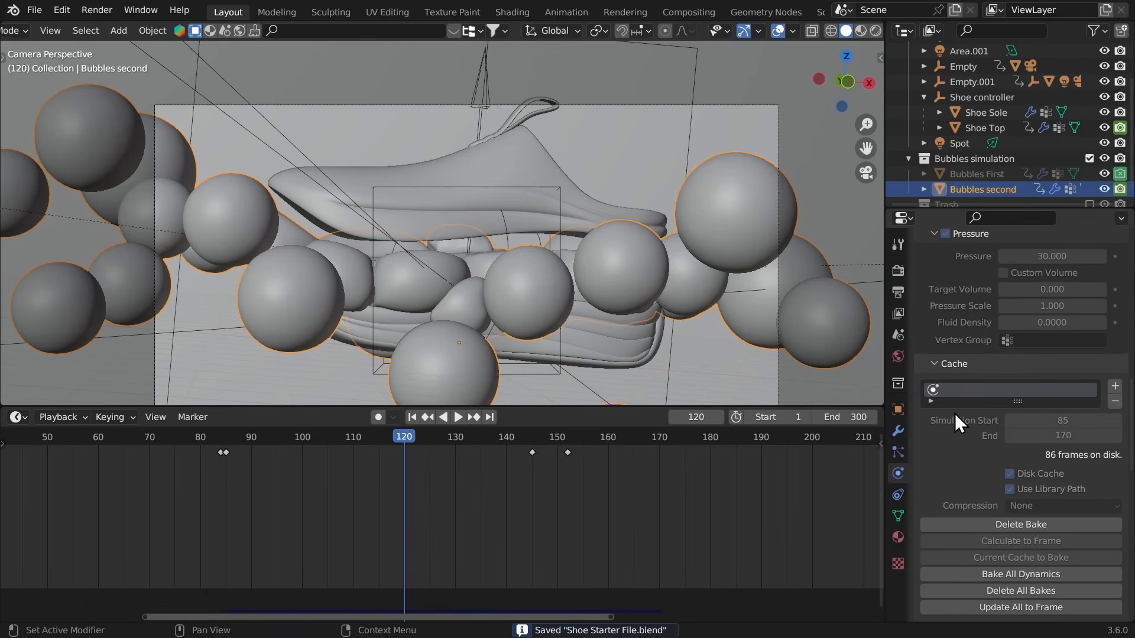
scroll(957, 408, down, 1)
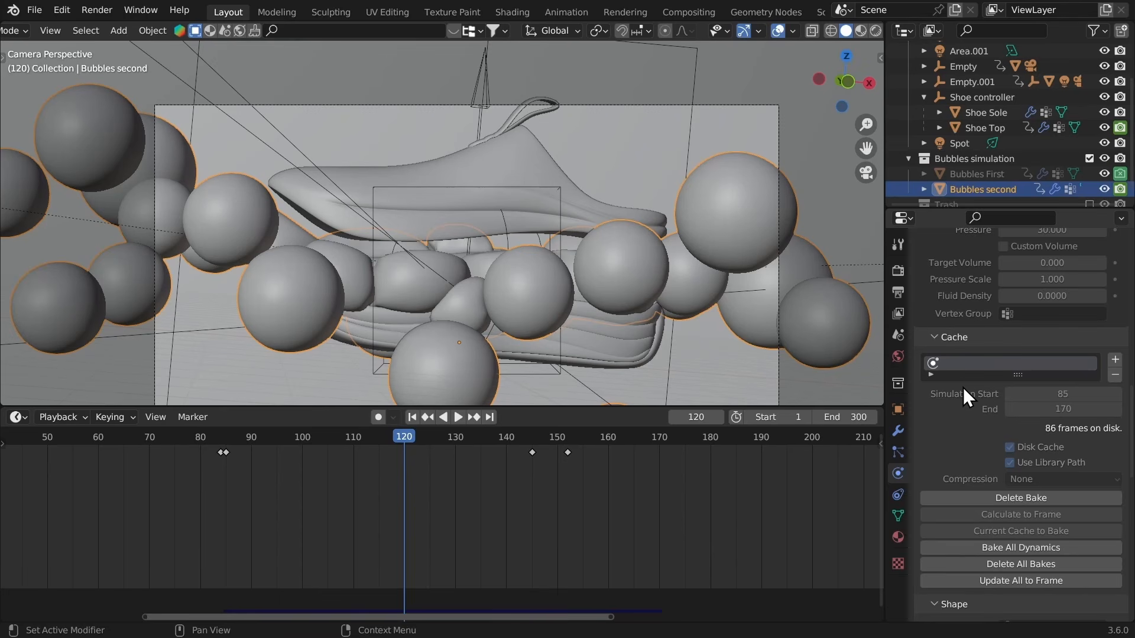
scroll(940, 443, down, 1)
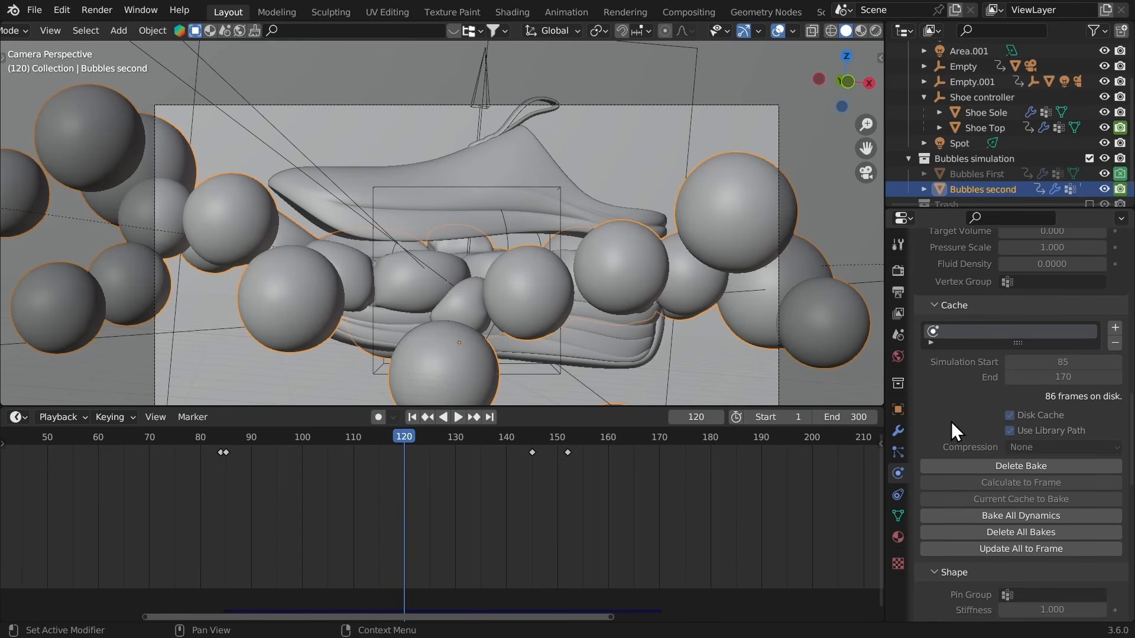
key(ctrl+s)
click(965, 465)
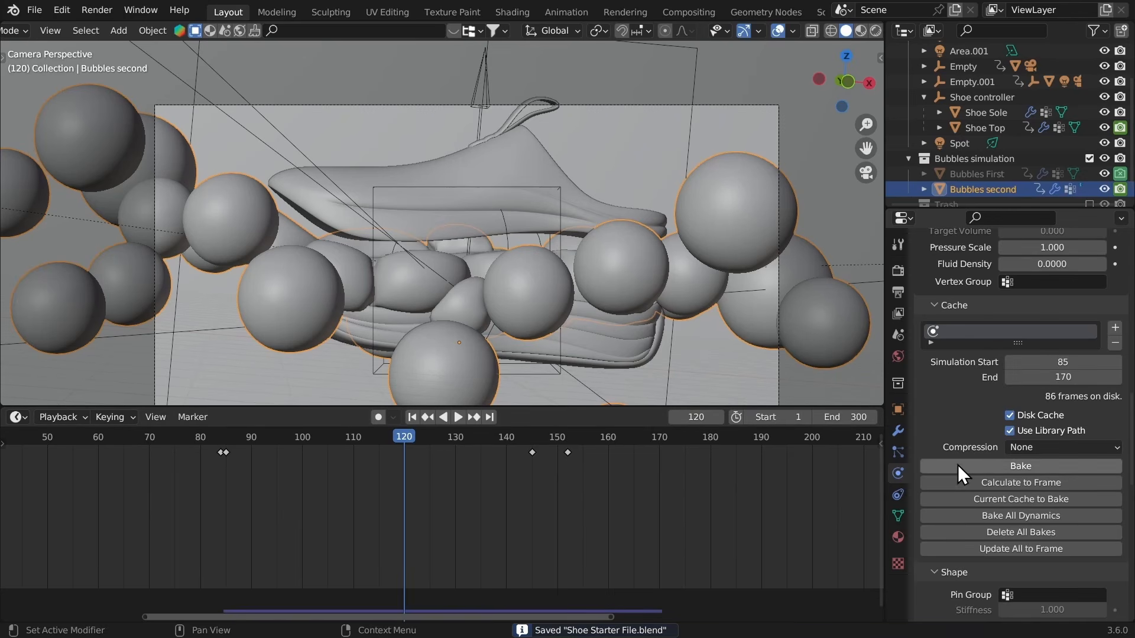
click(973, 461)
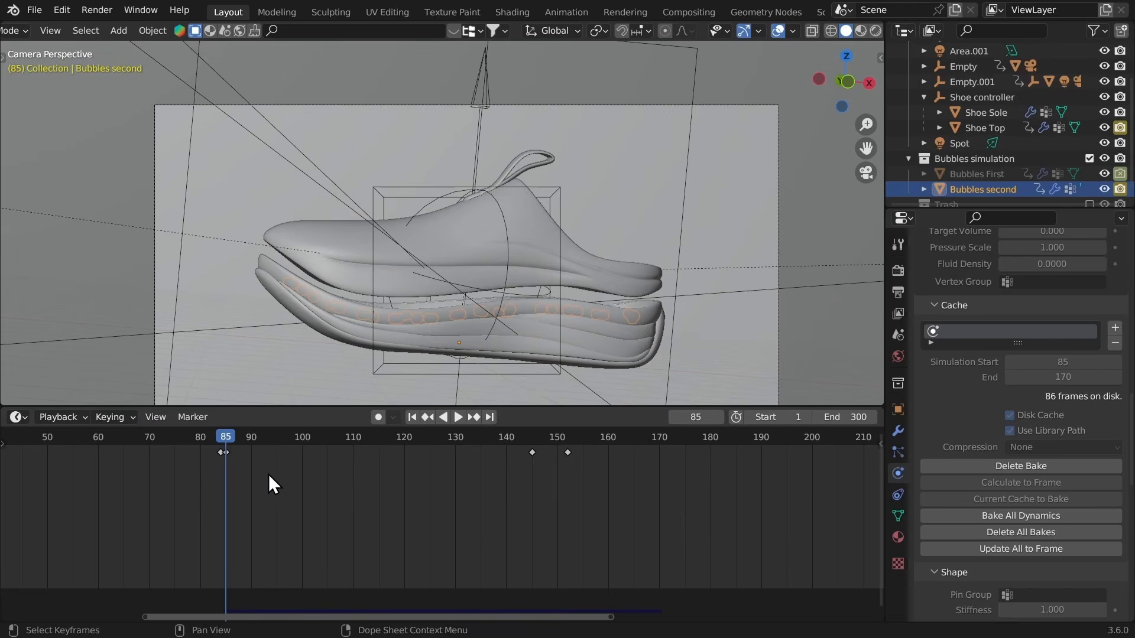
Step: Play back the new bake from frame 85 through the camera, and review the bubbles without viewport overlays
key(space)
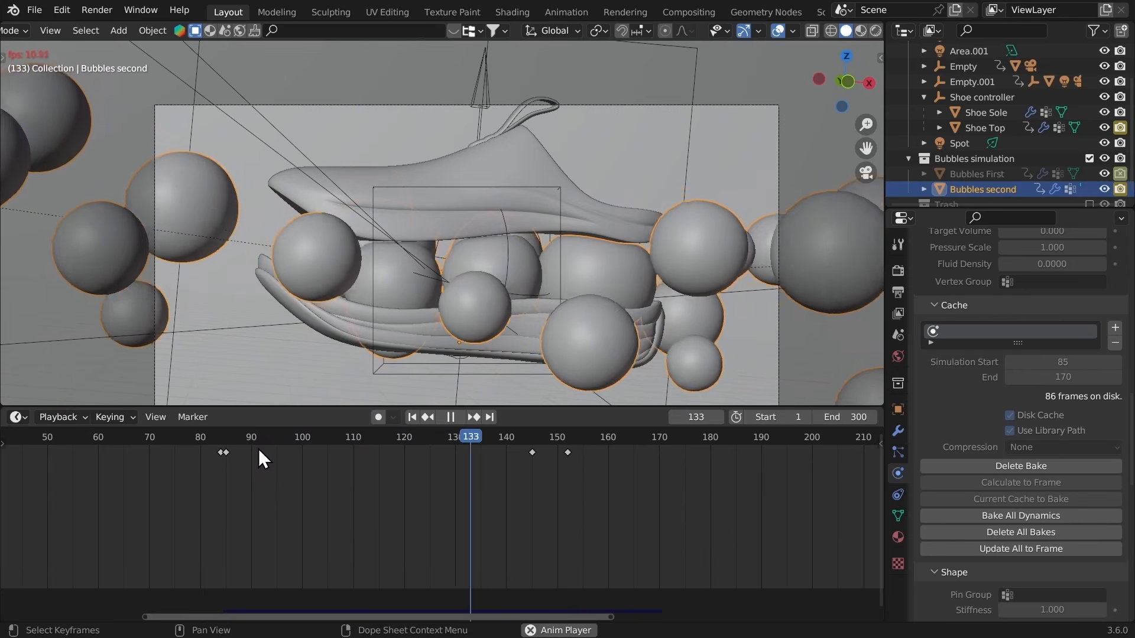
key(space)
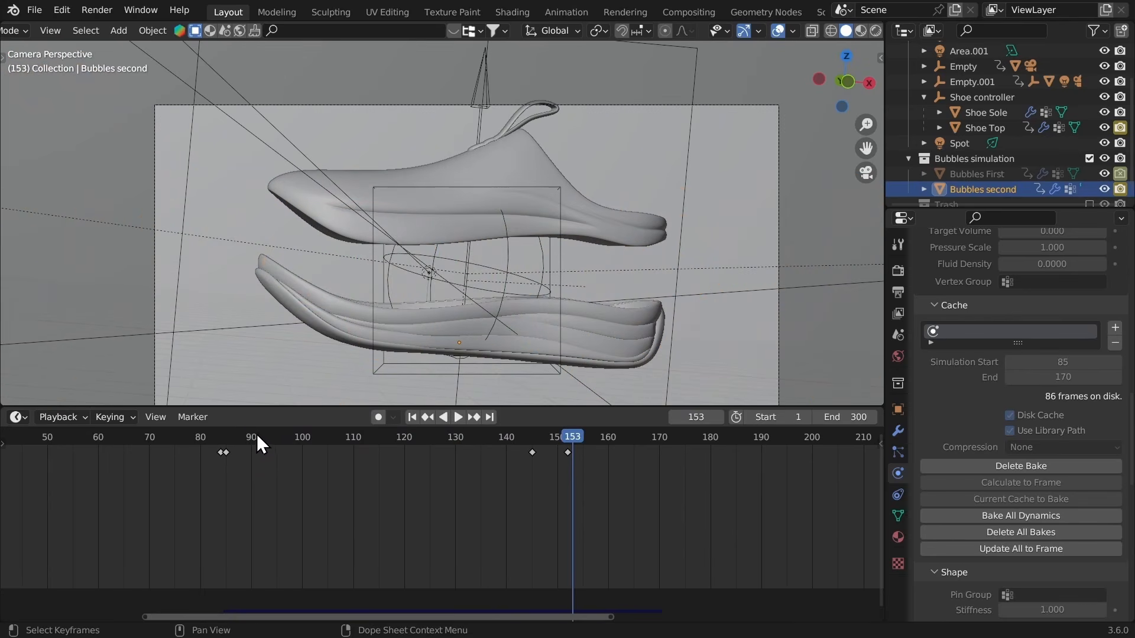
click(244, 440)
key(space)
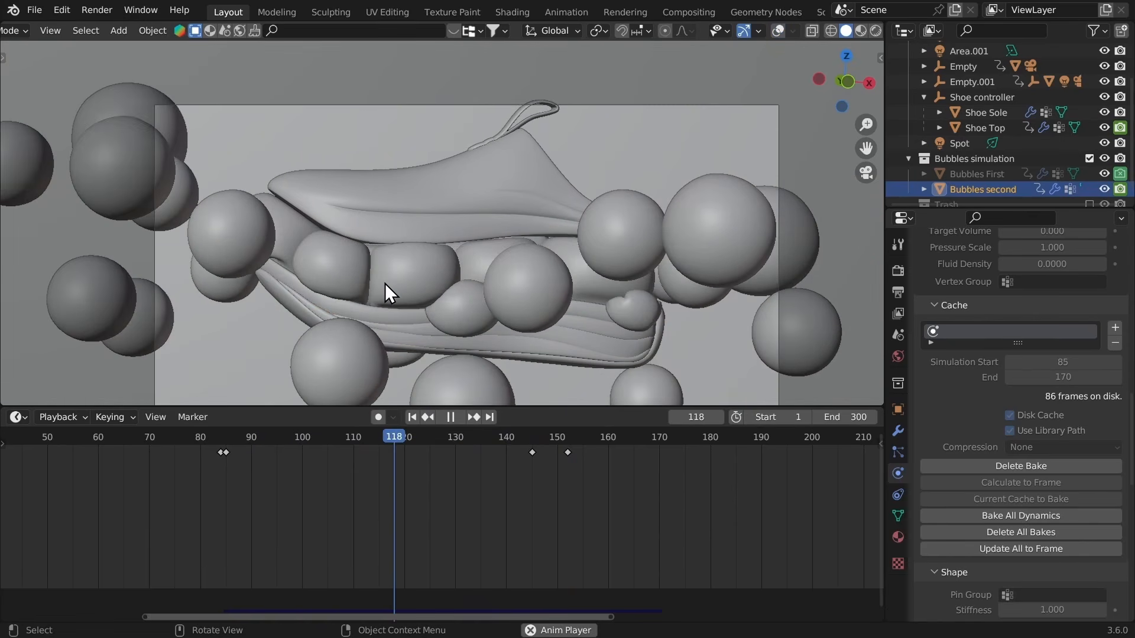
key(space)
middle_drag(354, 292, 611, 275)
key(KP_0)
key(space)
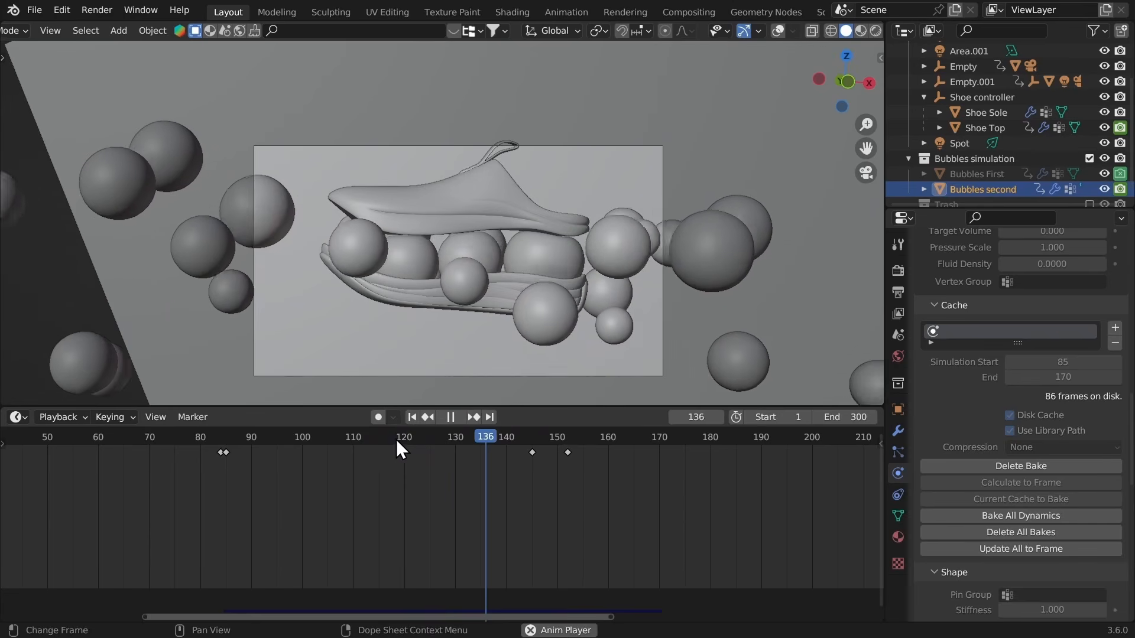
key(space)
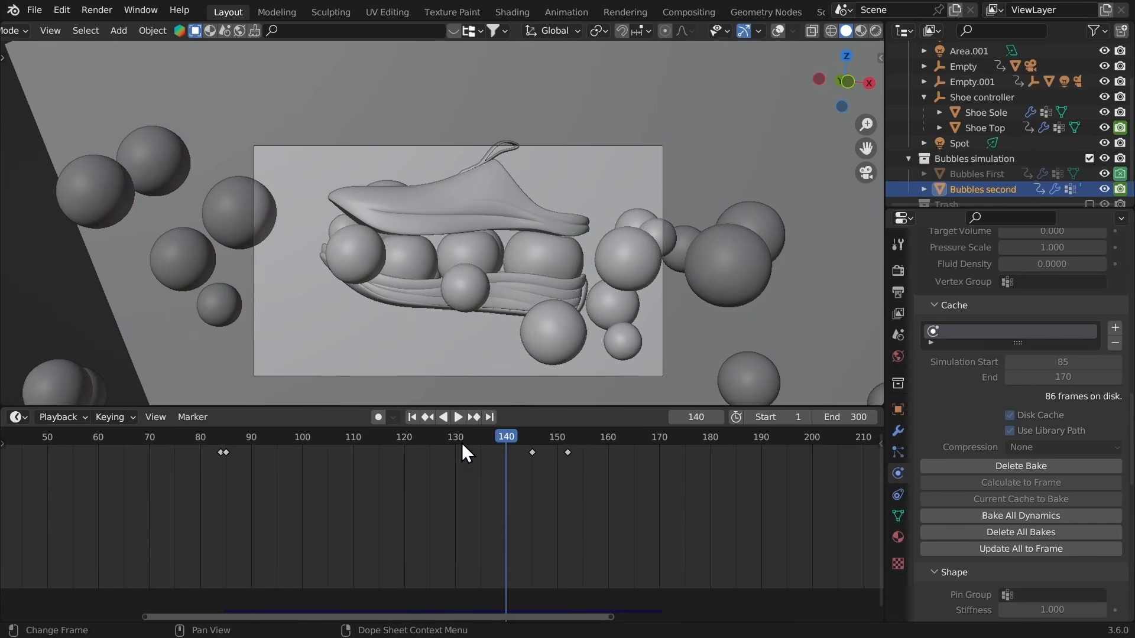
Step: Show the overlays, move the Empty to reframe the shoe, keyframe its location, rotation and scale at frame 140, and shift that keyframe to frame 85
click(777, 30)
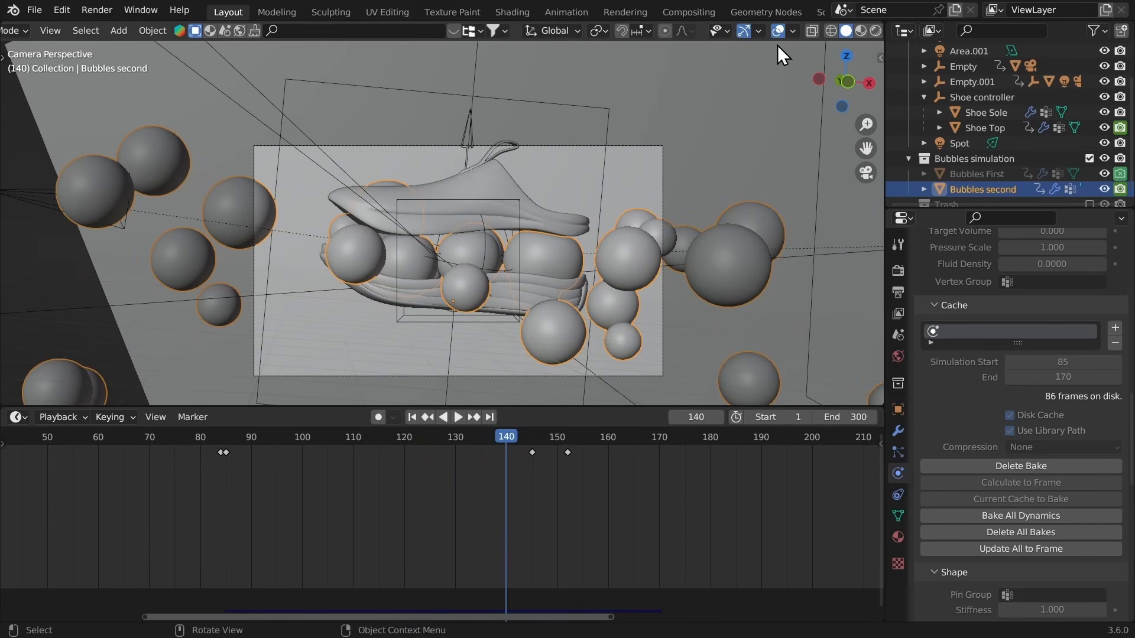
drag(412, 205, 372, 234)
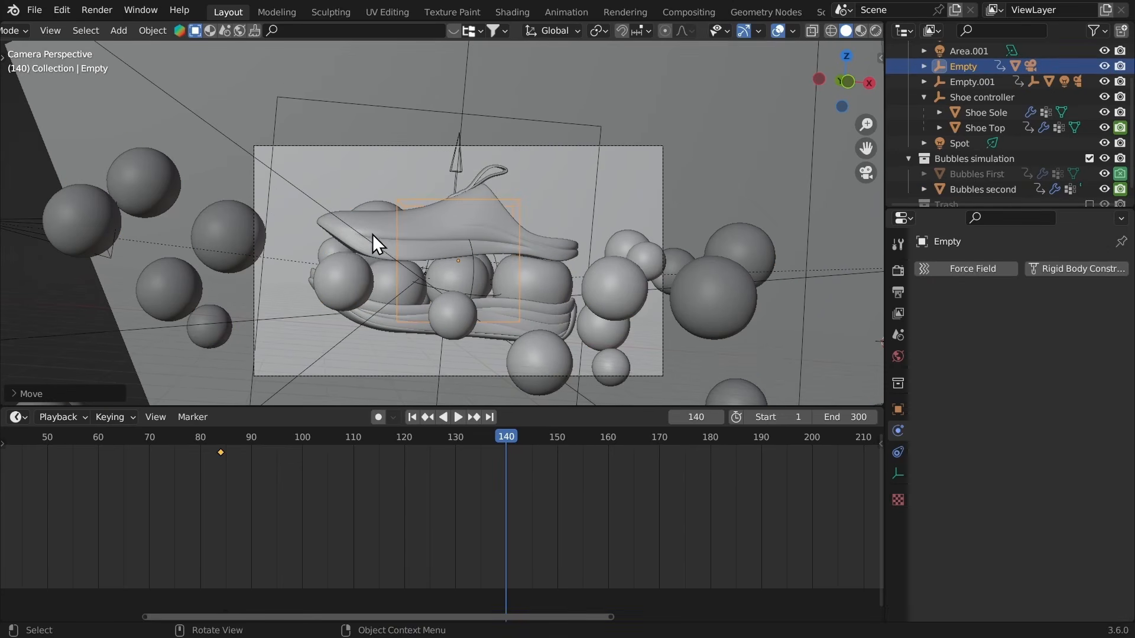
key(i)
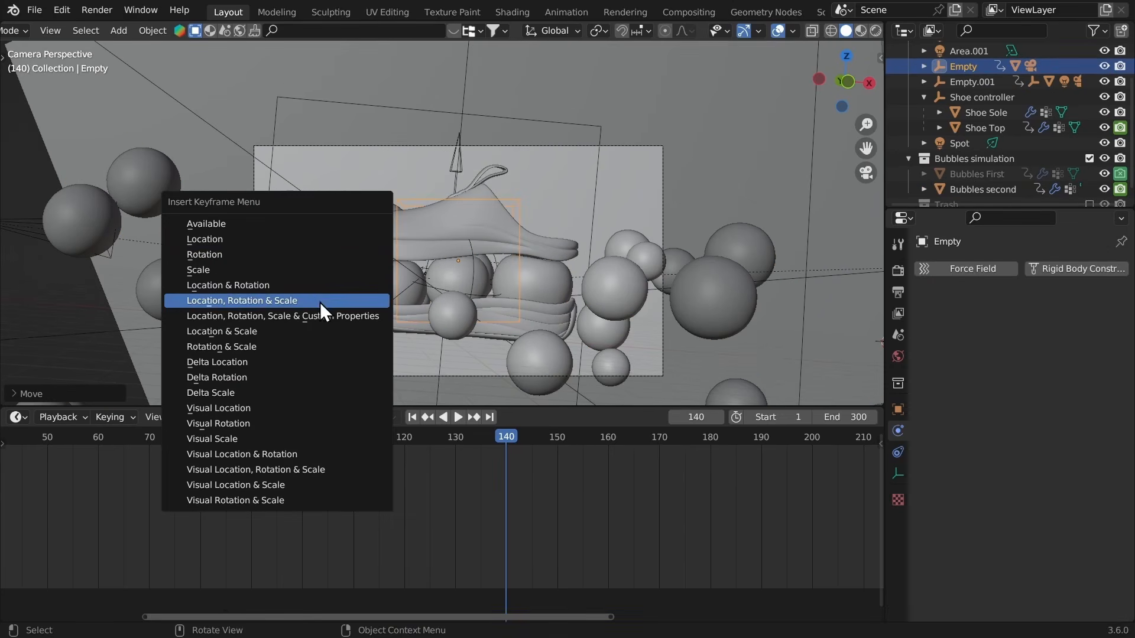
click(320, 303)
ctrl+middle_drag(400, 471, 415, 471)
drag(507, 453, 267, 479)
ctrl+middle_drag(230, 463, 222, 452)
Step: Go to frame 85 and move the Empty to reposition the closed shoe within the camera frame
drag(235, 440, 236, 484)
key(g)
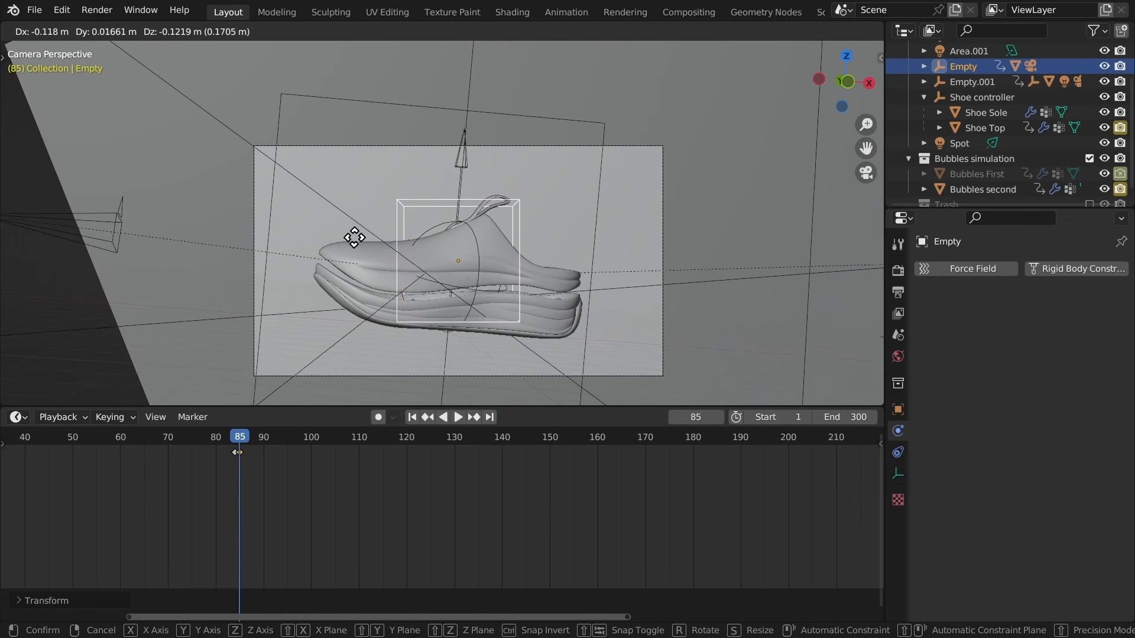
click(353, 239)
key(g)
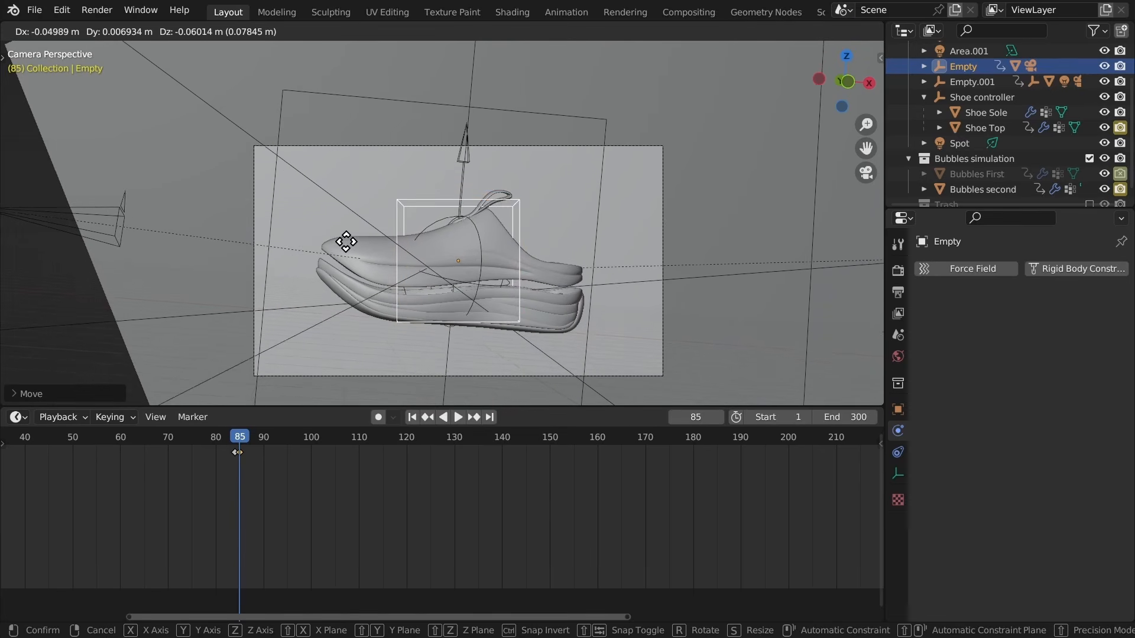
click(349, 242)
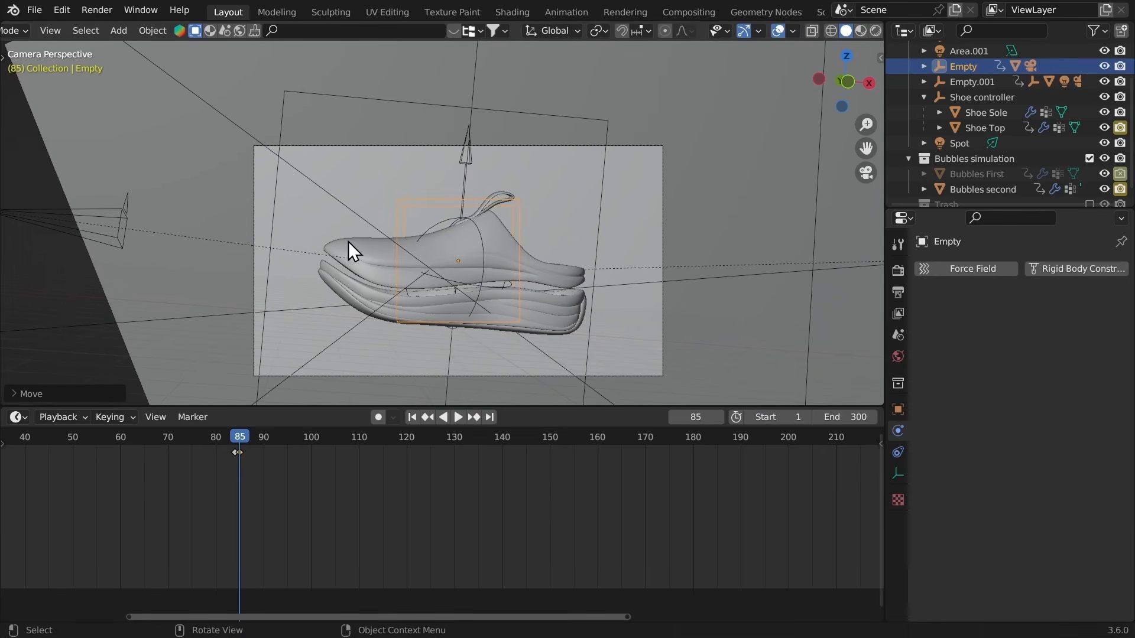
Step: Hide the overlays, preview in rendered shading, and rotate the Empty about 20 degrees in the camera view at frame 85
click(778, 31)
key(z)
click(510, 130)
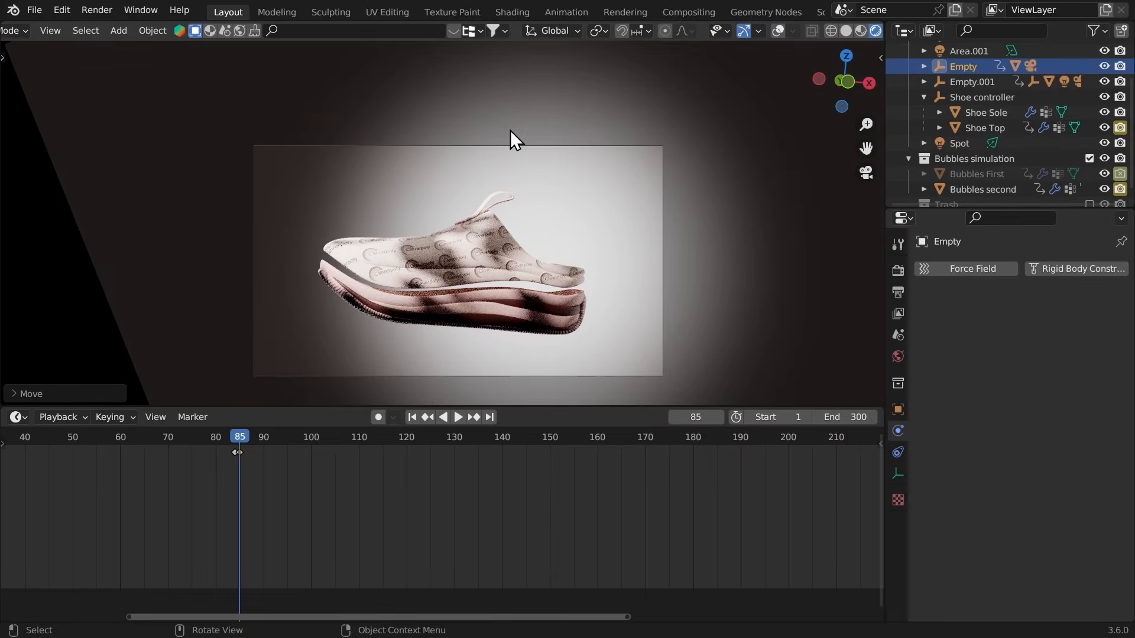
key(g)
key(r)
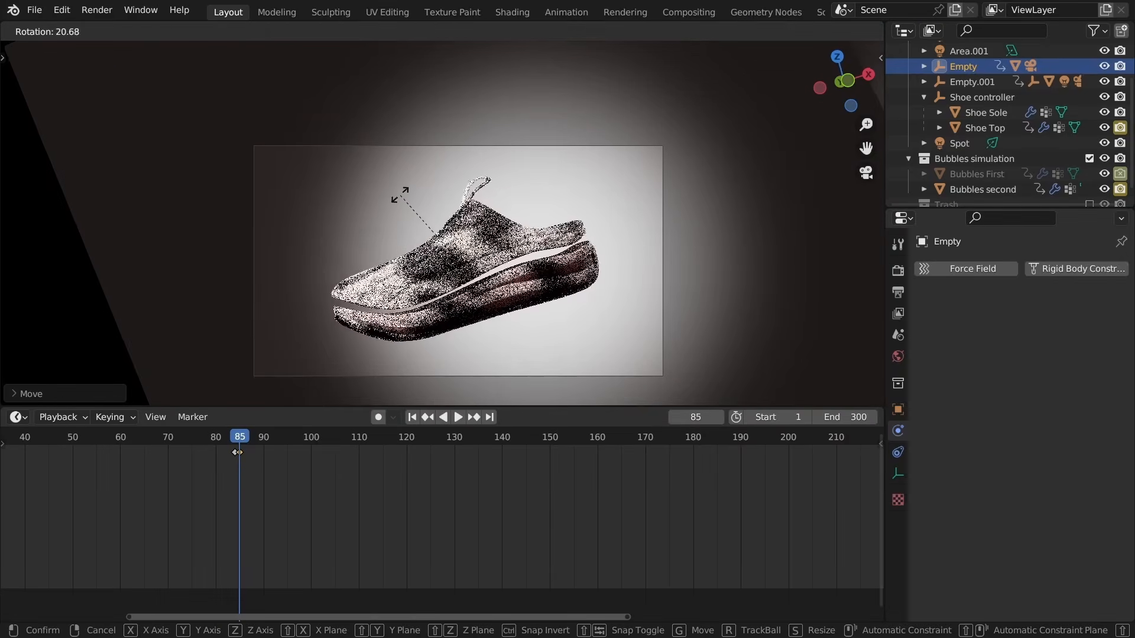
click(401, 206)
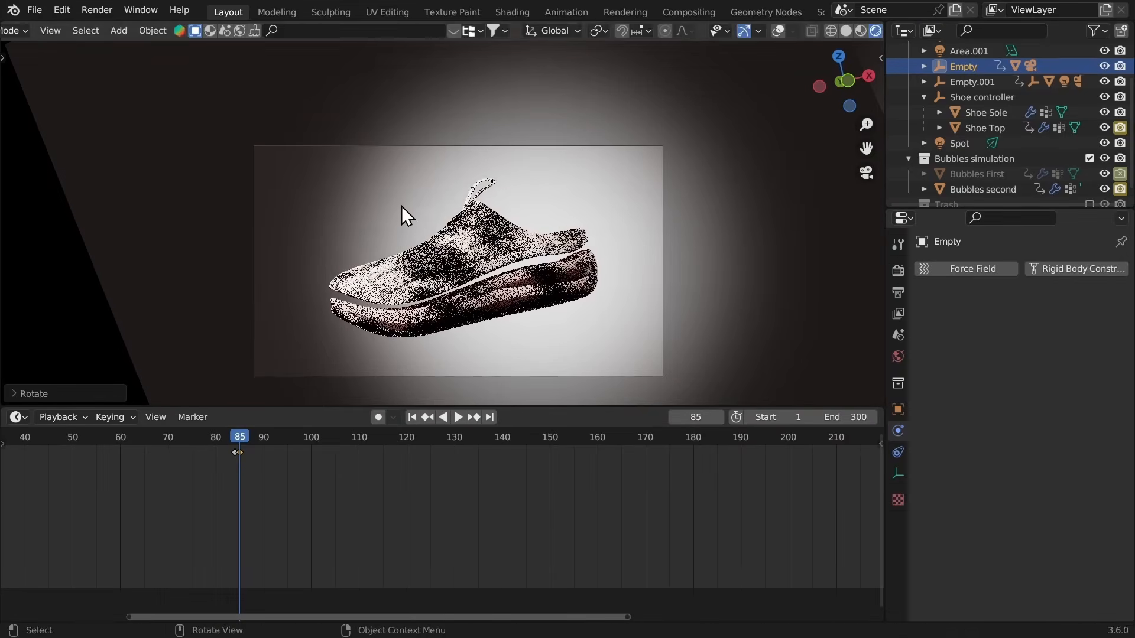
Step: Return to solid shading, then move the Empty and rotate it around the Z axis to refine the shoe's framing at frame 85
key(z)
click(543, 207)
key(g)
click(385, 166)
key(r)
key(z)
click(374, 160)
key(g)
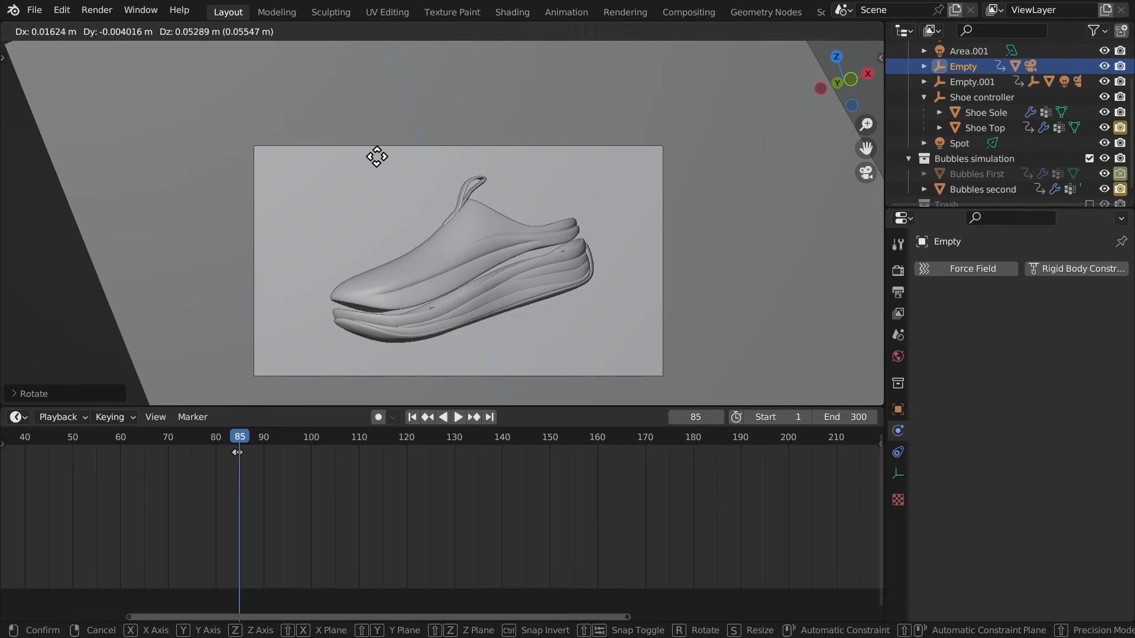
click(378, 163)
Step: Scale the Empty to about 0.91 for a tighter shot and keyframe its location, rotation and scale at frame 85
key(g)
key(s)
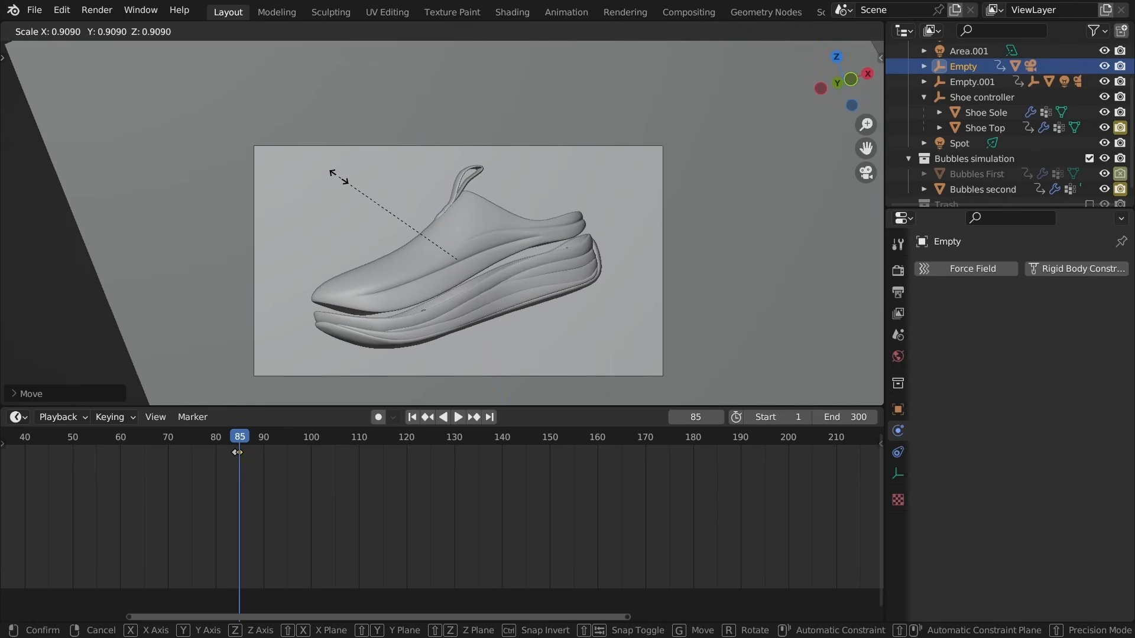
click(341, 171)
key(i)
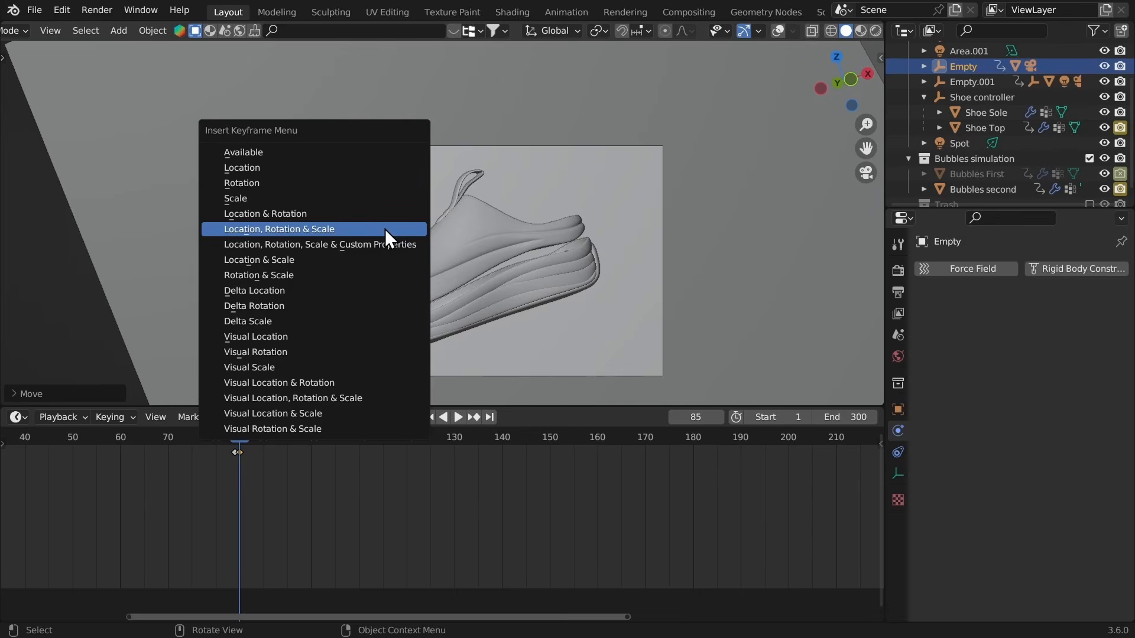
click(353, 230)
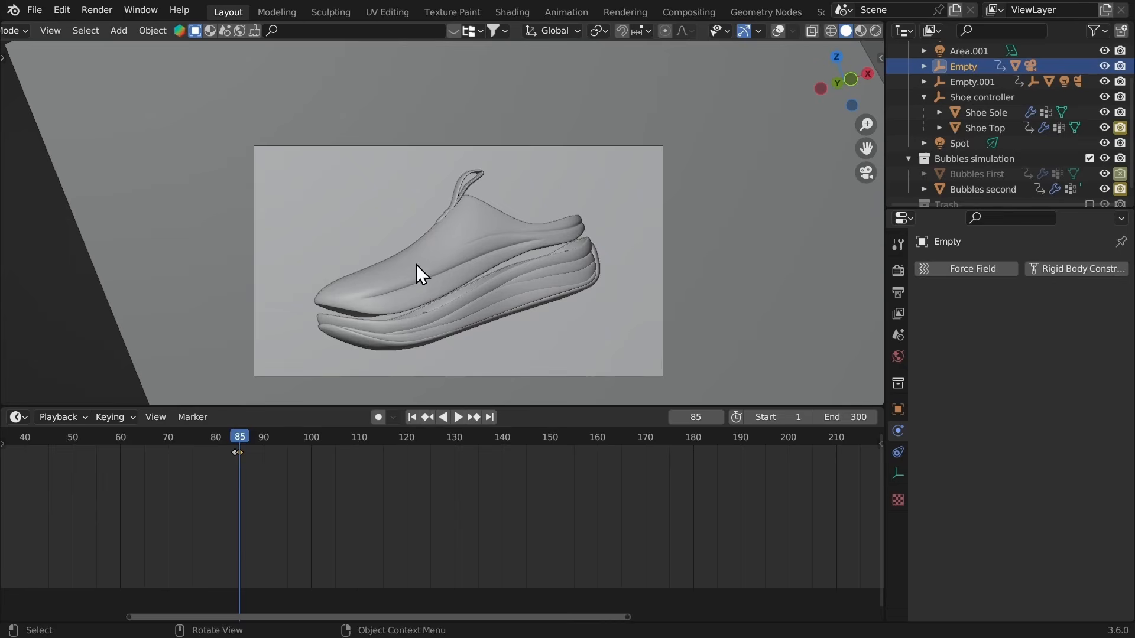
Step: At frame 140, move the Empty upward along the global Z axis and nudge it to fit the open shoe in the frame
scroll(502, 440, down, 1)
drag(501, 439, 499, 439)
key(g)
key(z)
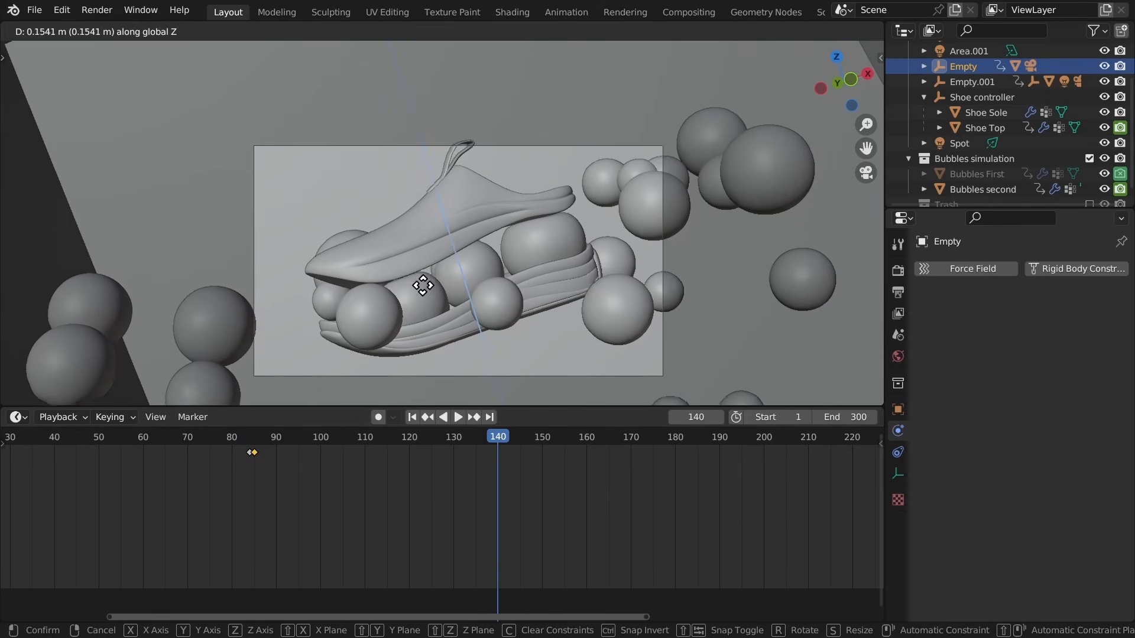
click(424, 276)
key(g)
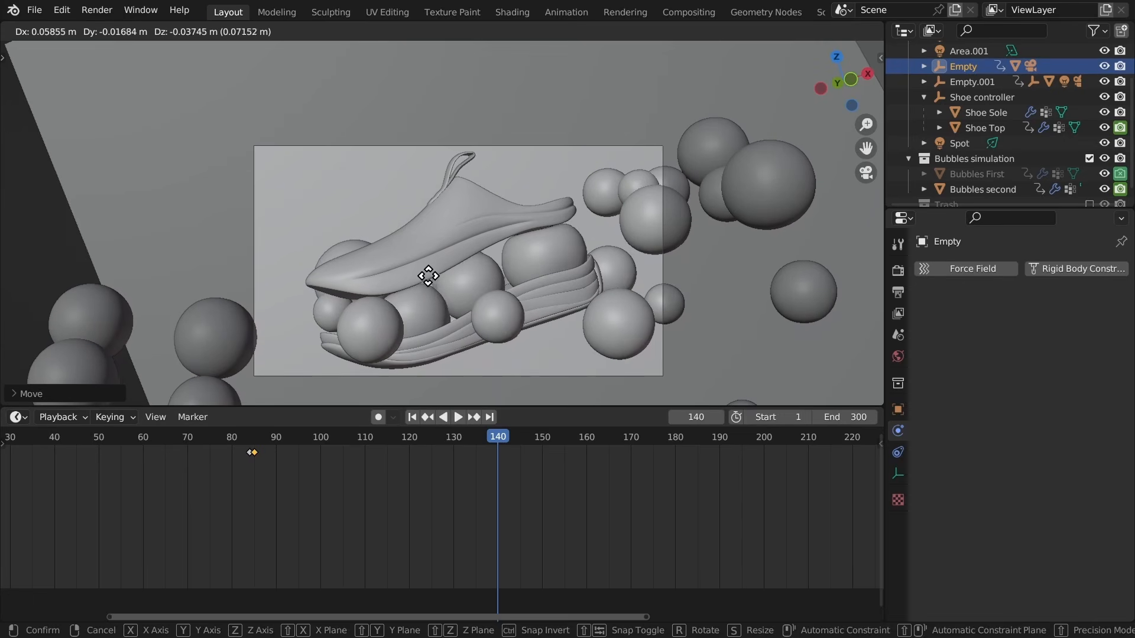
click(430, 279)
key(g)
right_click(430, 281)
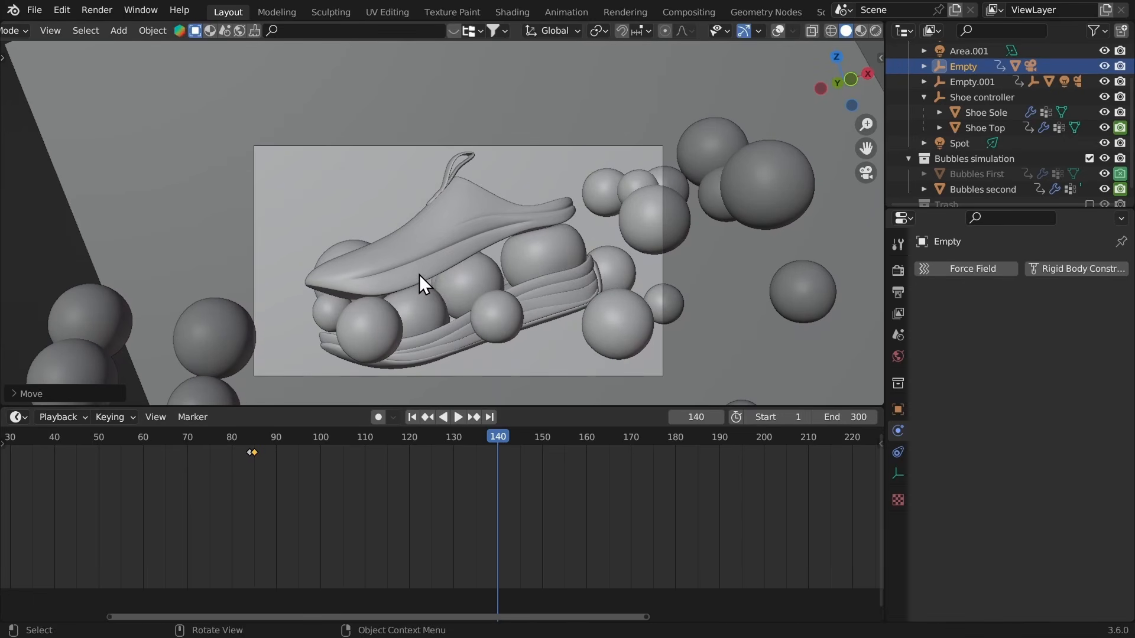
Step: Rotate the Empty slightly with trackball rotation and scale it to about 1.03 to widen the shot at frame 140
key(r)
key(r)
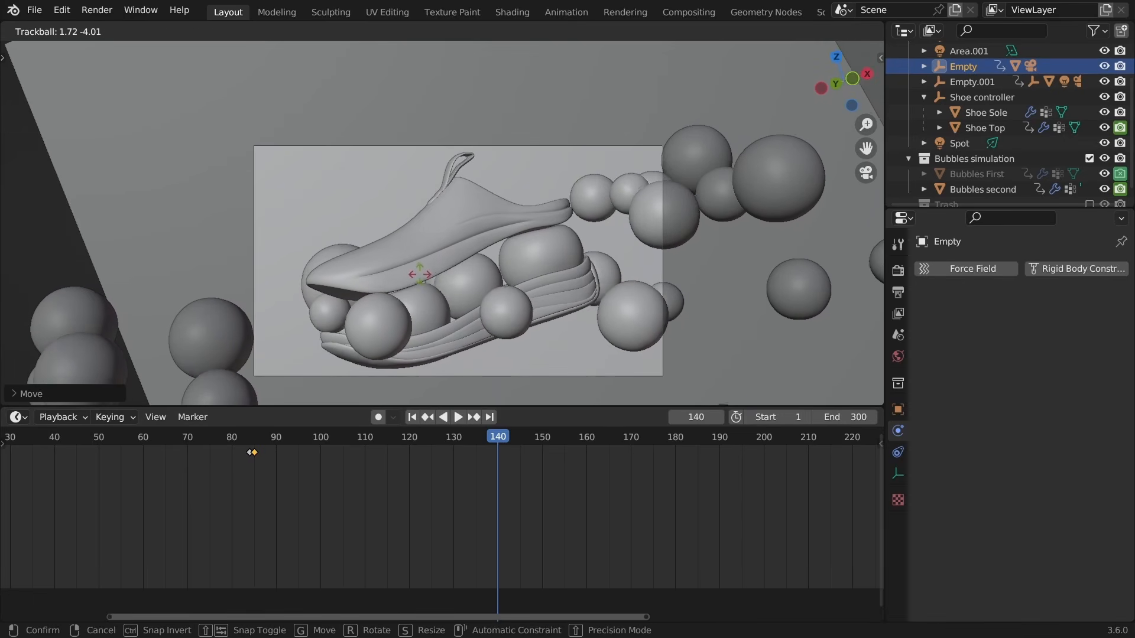
click(420, 276)
key(g)
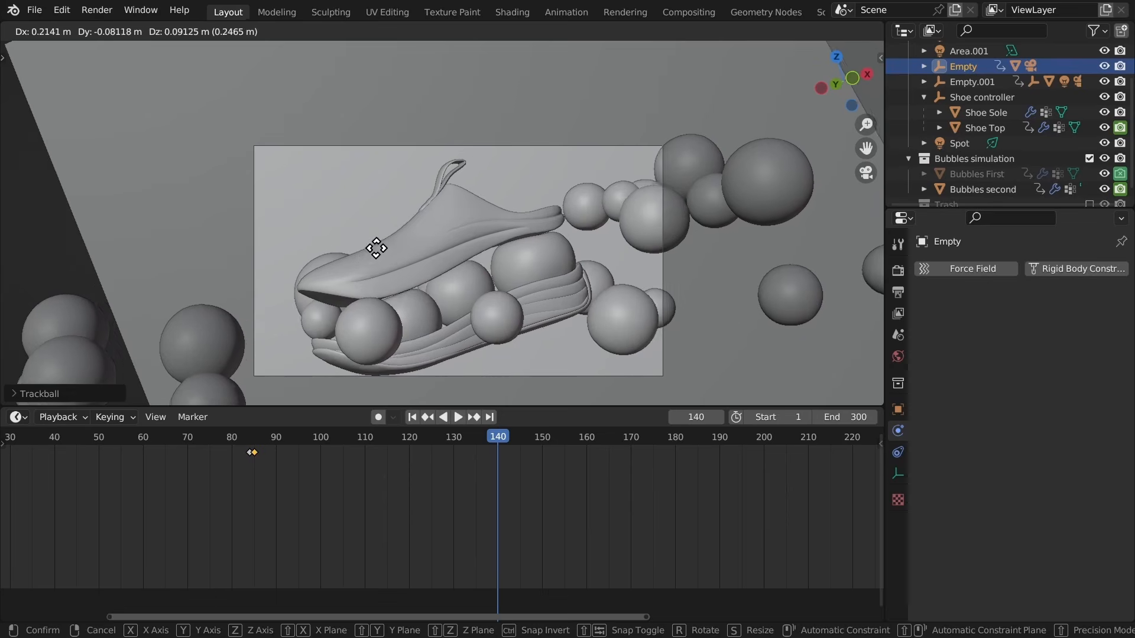
right_click(372, 253)
key(s)
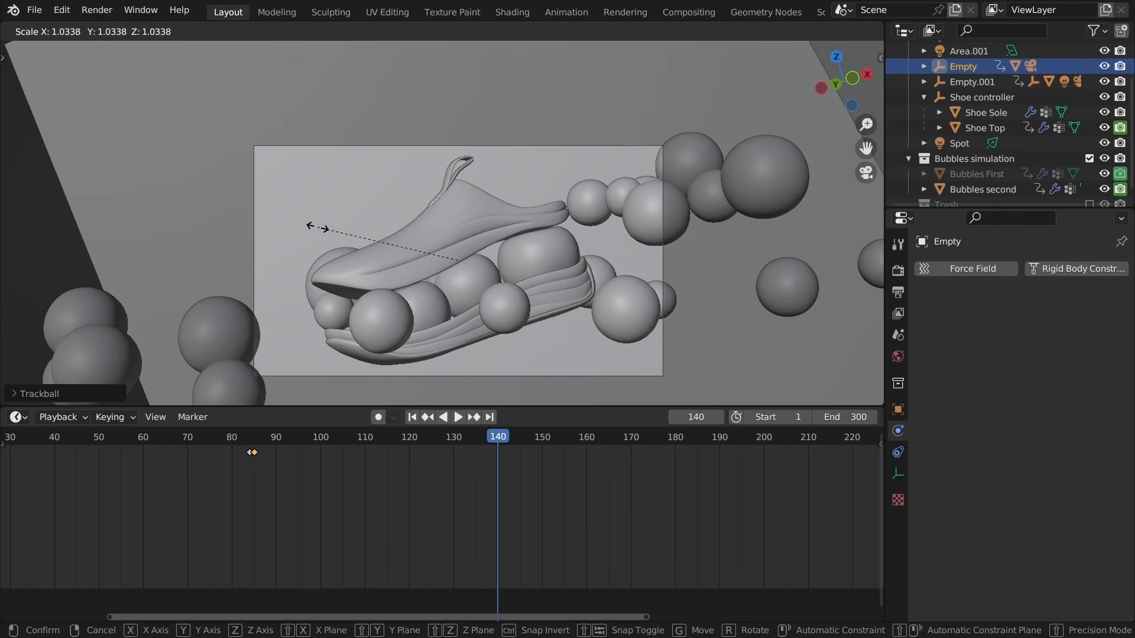
click(317, 228)
Step: Nudge the Empty slightly and keyframe its transforms at frame 140
key(g)
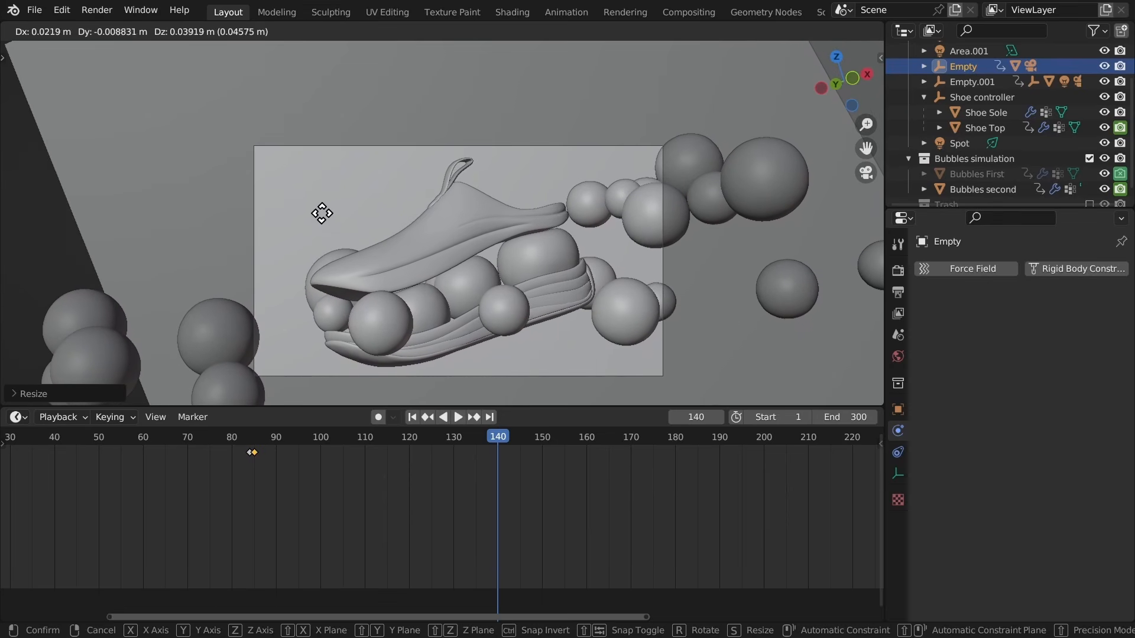
click(323, 216)
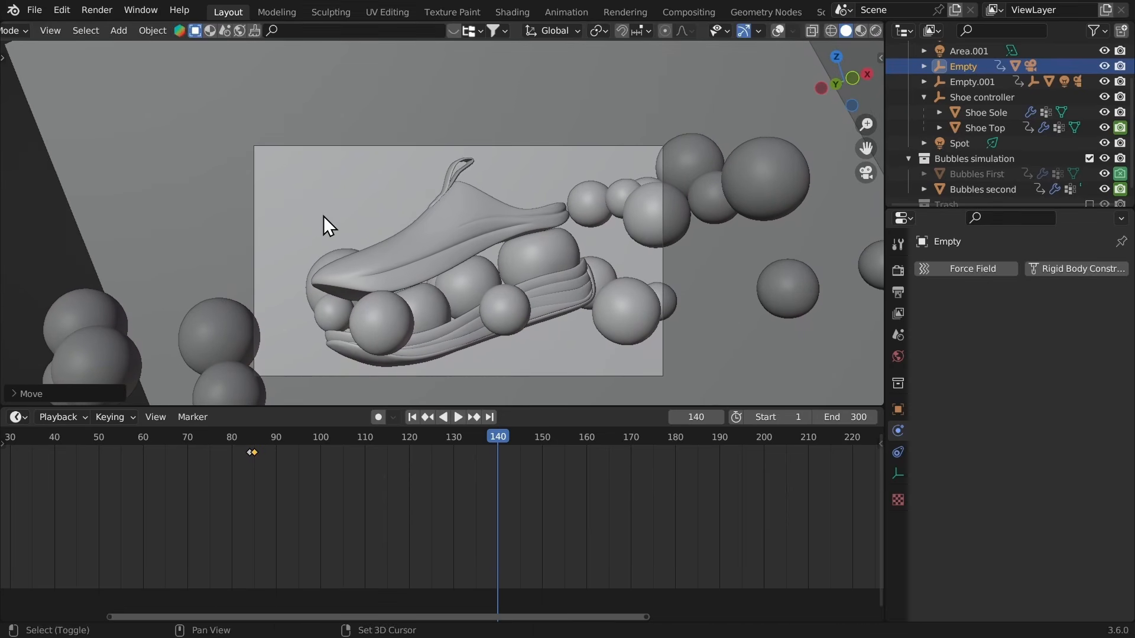
key(i)
click(360, 247)
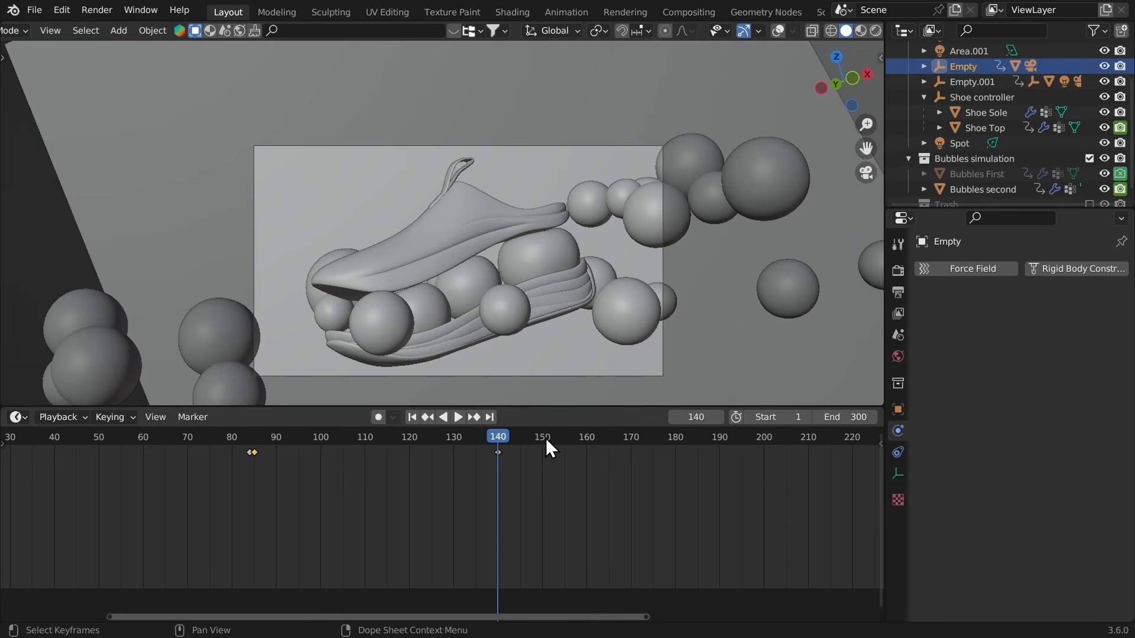
Step: Play back the animation after frame 140 and scrub to frame 155 to review when the bubbles are gone from the shoe
key(space)
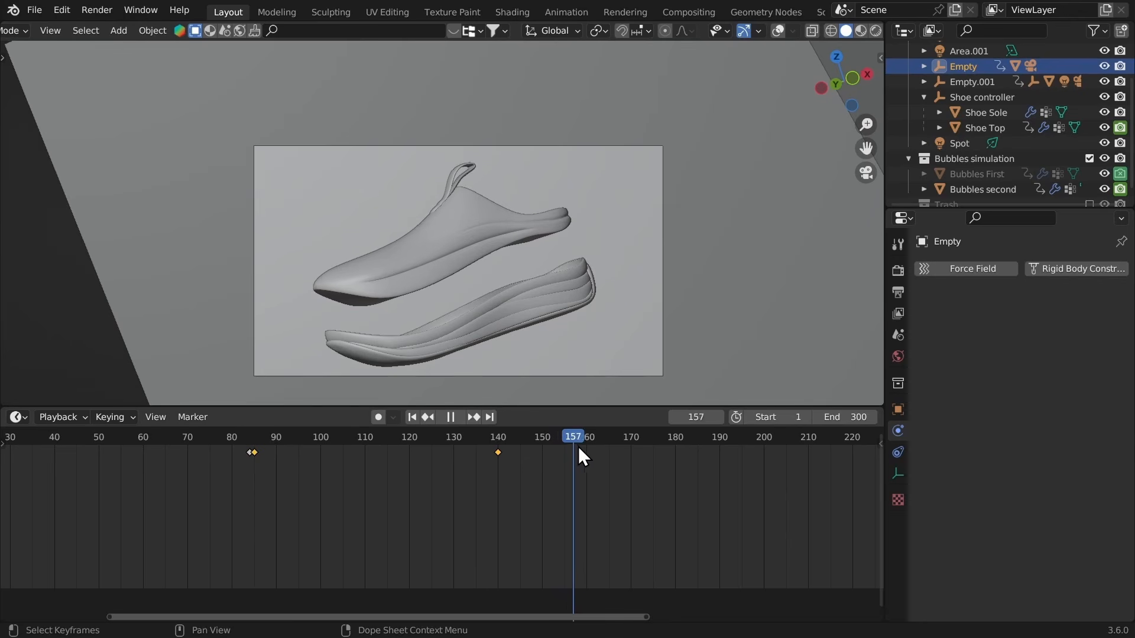
drag(544, 444, 564, 450)
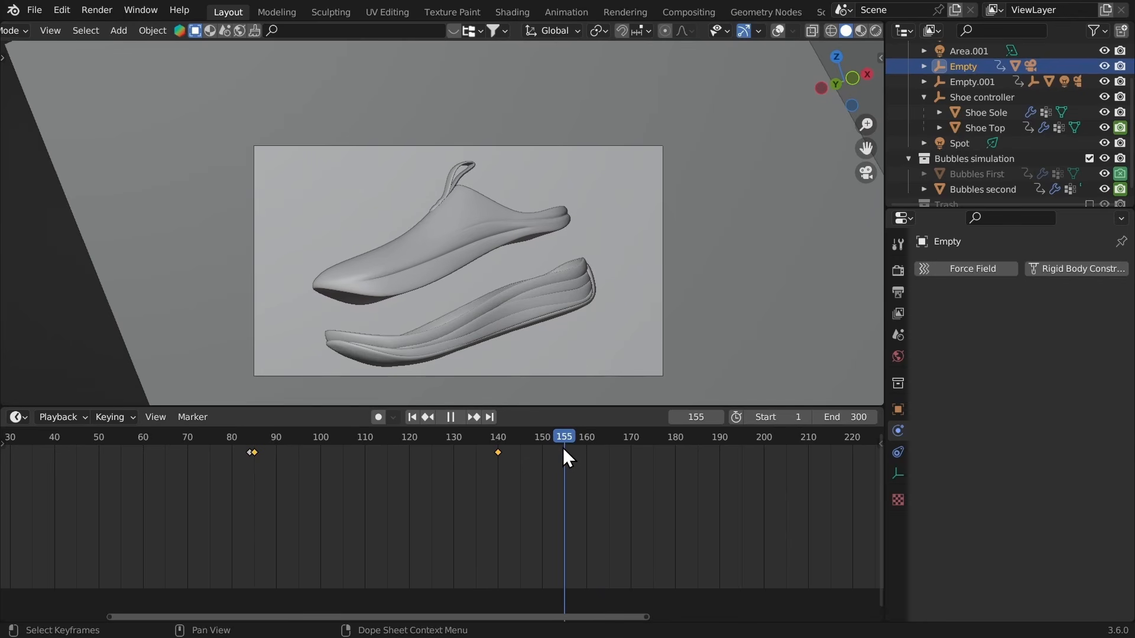
key(space)
Step: Show the overlays, select the Shoe Top, and shift its last keyframe to frame 155 so the shoe closes sooner
key(shift+alt+z)
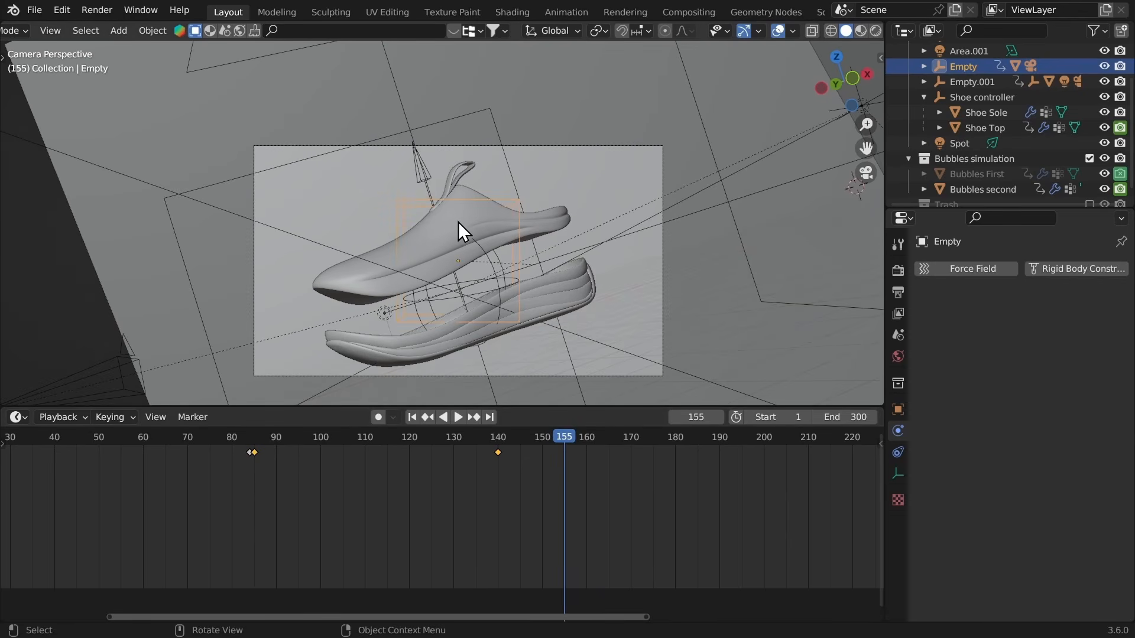
click(456, 222)
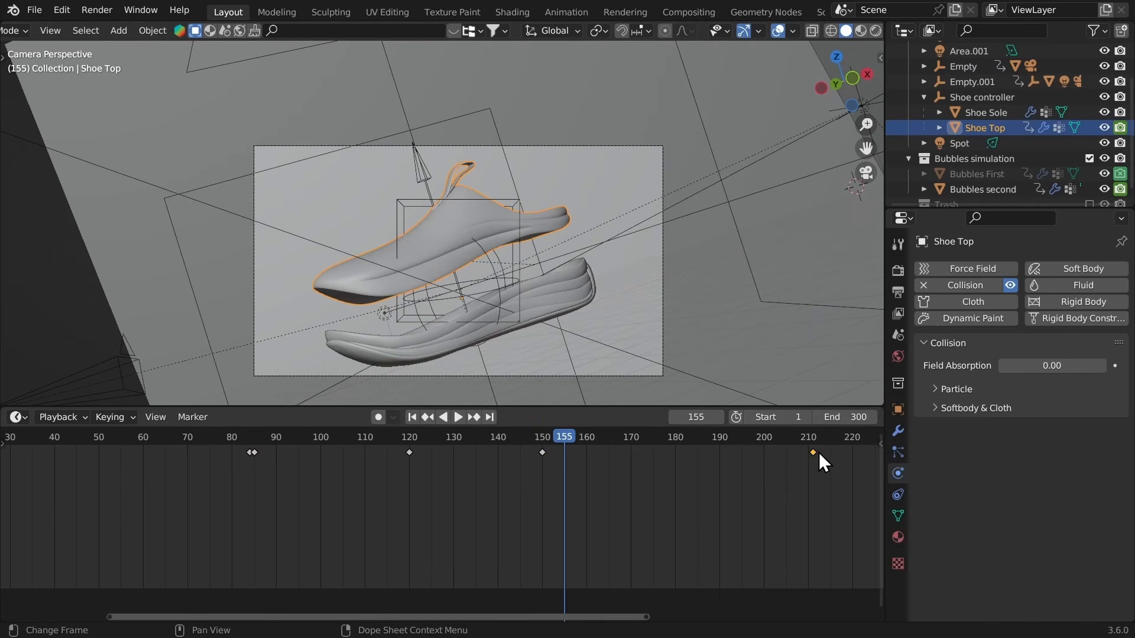
middle_drag(818, 452, 738, 455)
key(g)
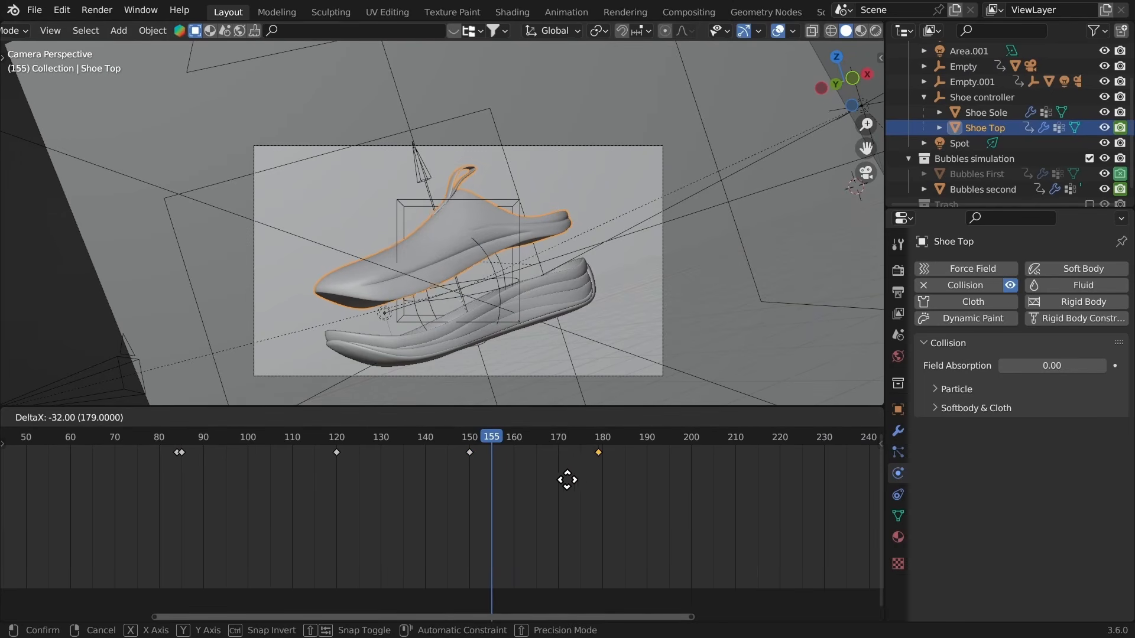
click(490, 488)
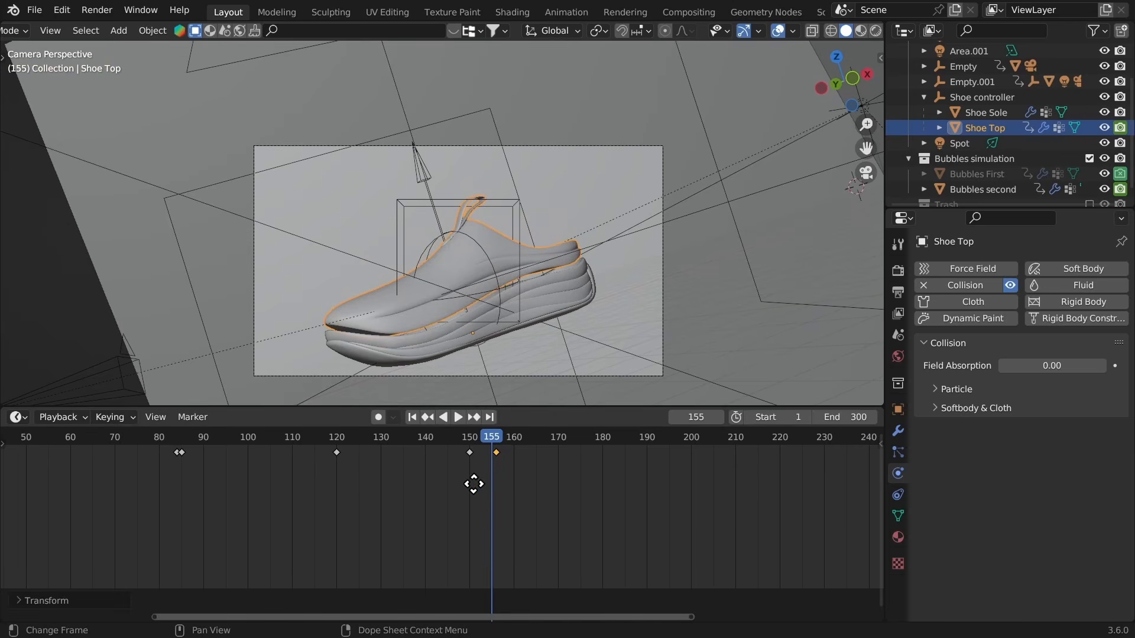
key(g)
click(470, 485)
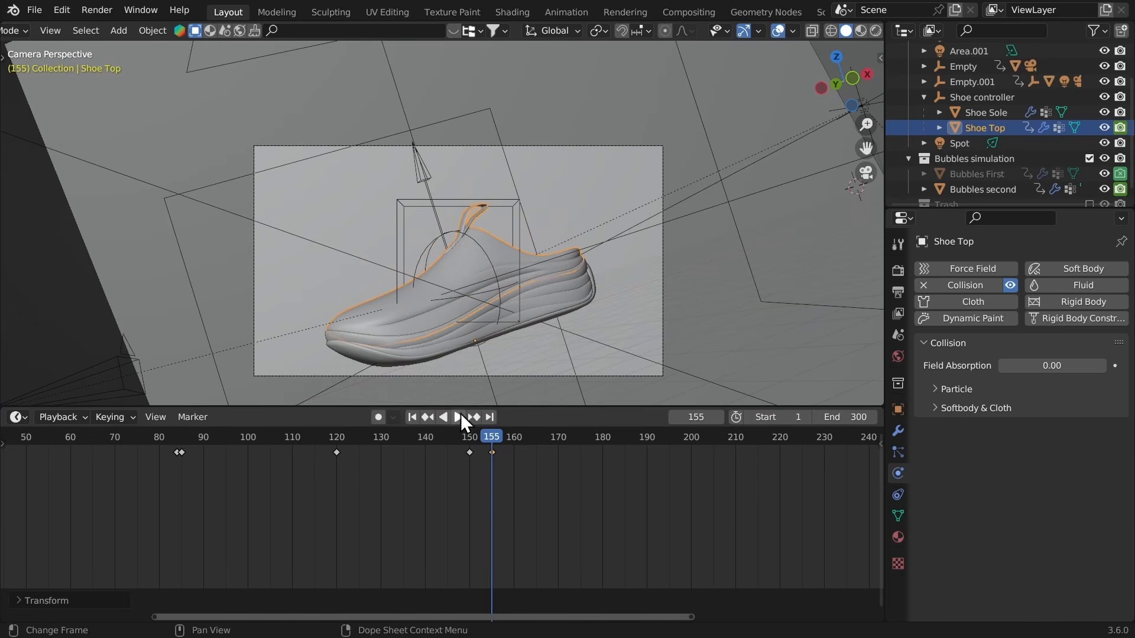
Step: Select the Empty that controls the camera and move it down about 0.5 m at frame 155
click(402, 200)
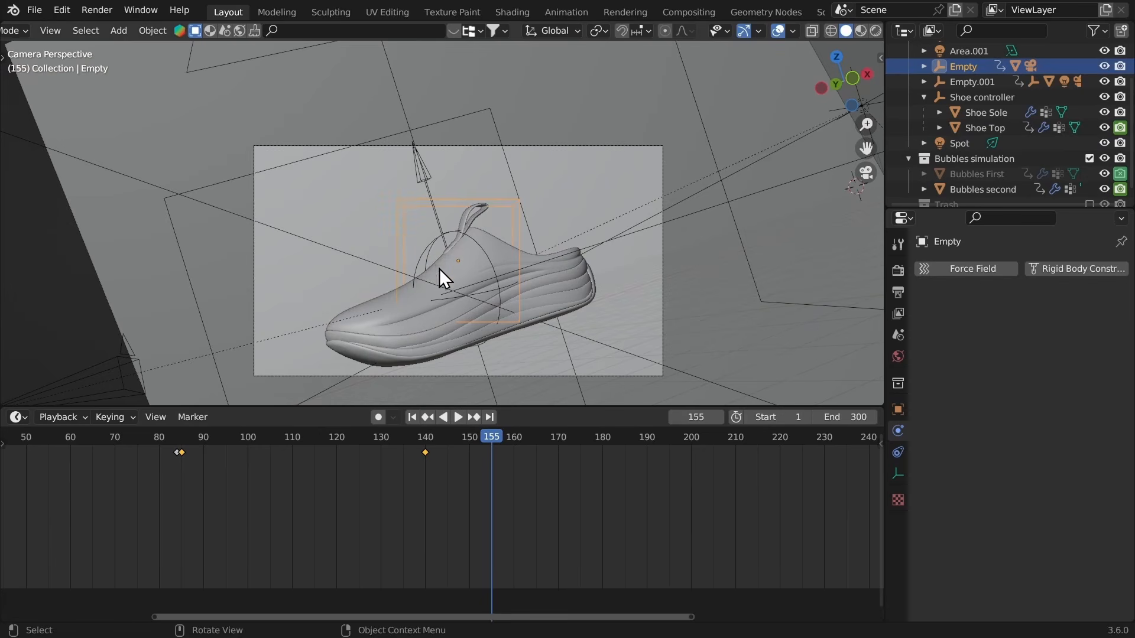
key(g)
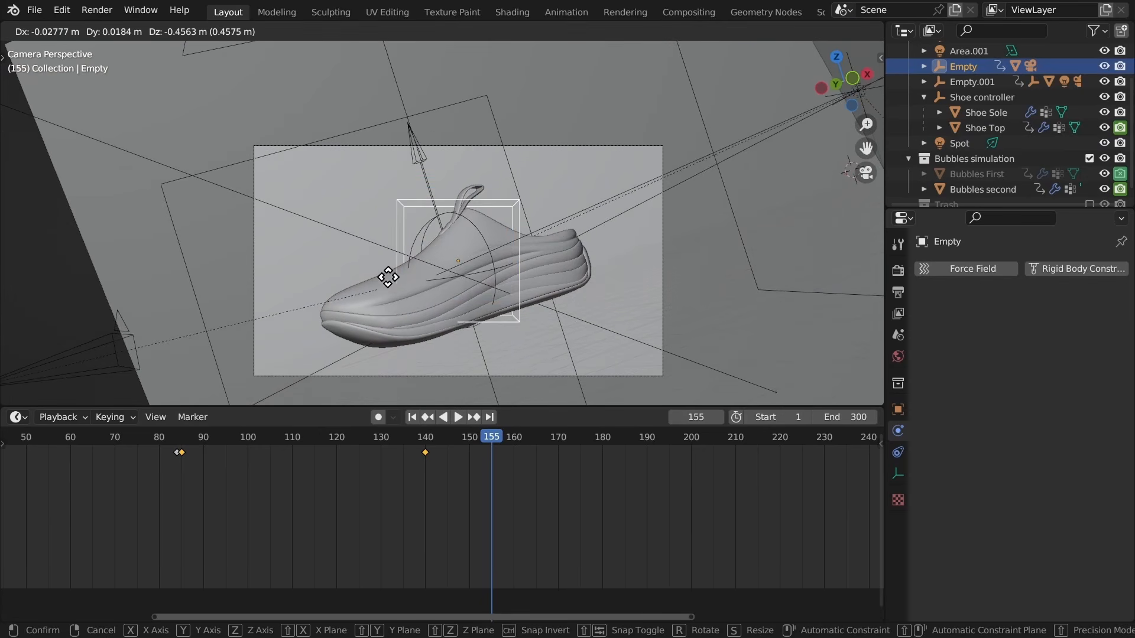
click(388, 281)
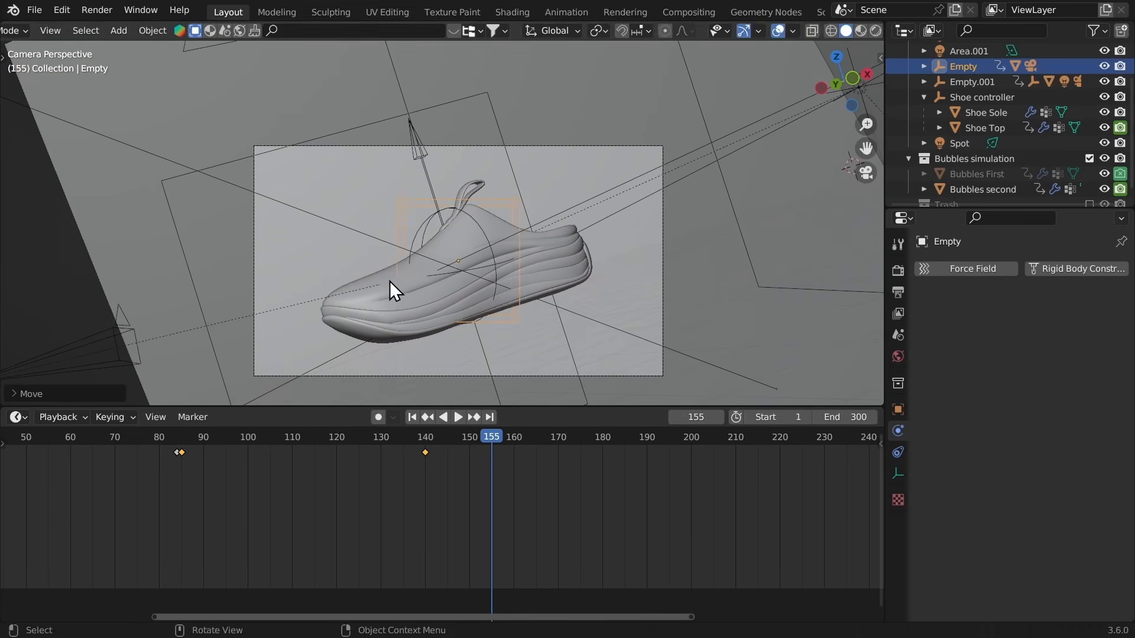
key(g)
click(387, 280)
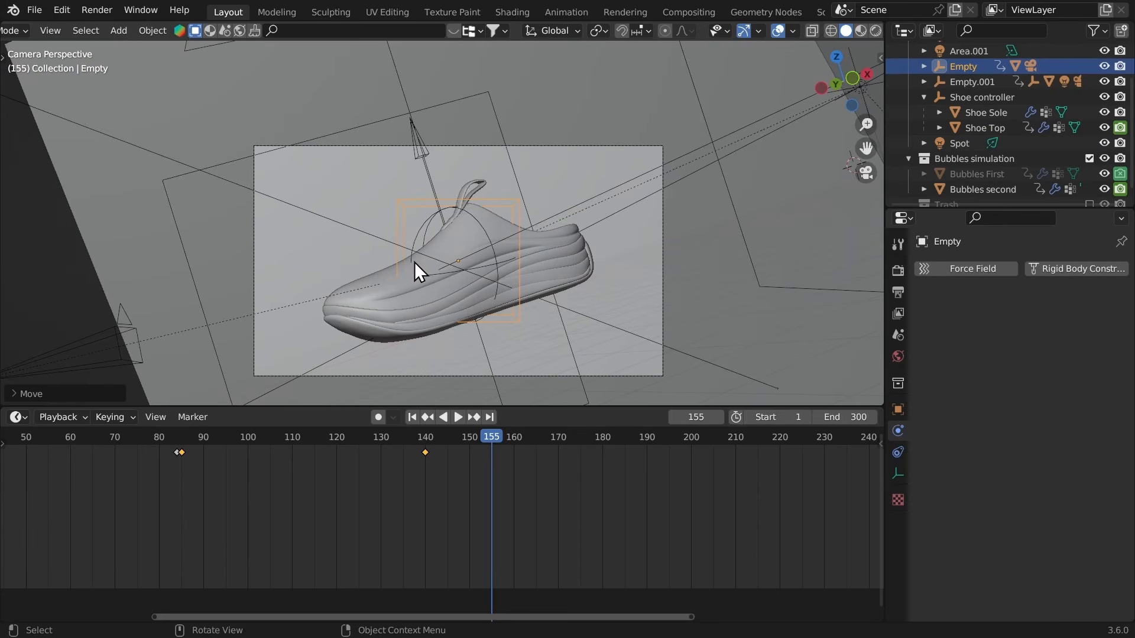
Step: Trackball-rotate the Empty to swing the camera around the shoe, and scale it down to bring the camera closer
key(r)
key(r)
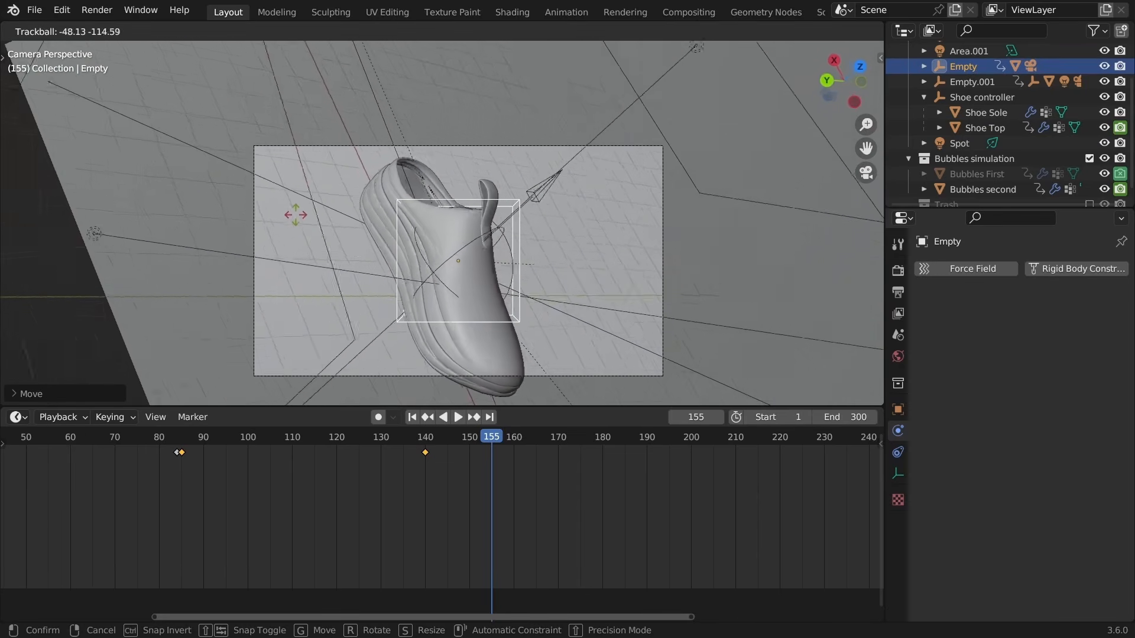
click(287, 212)
key(s)
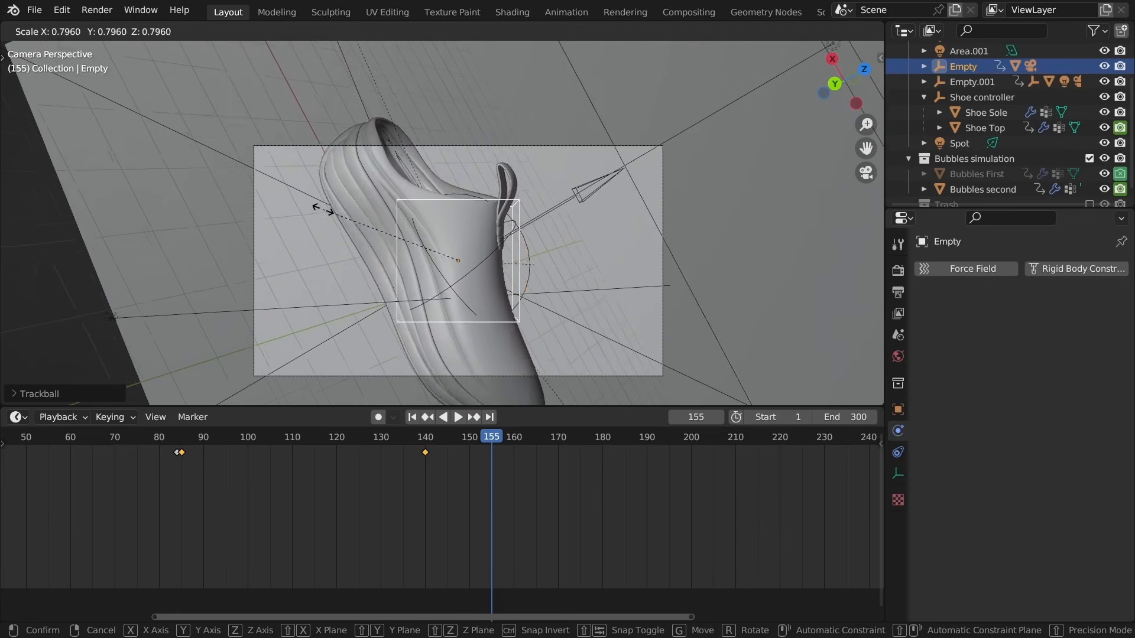
click(360, 230)
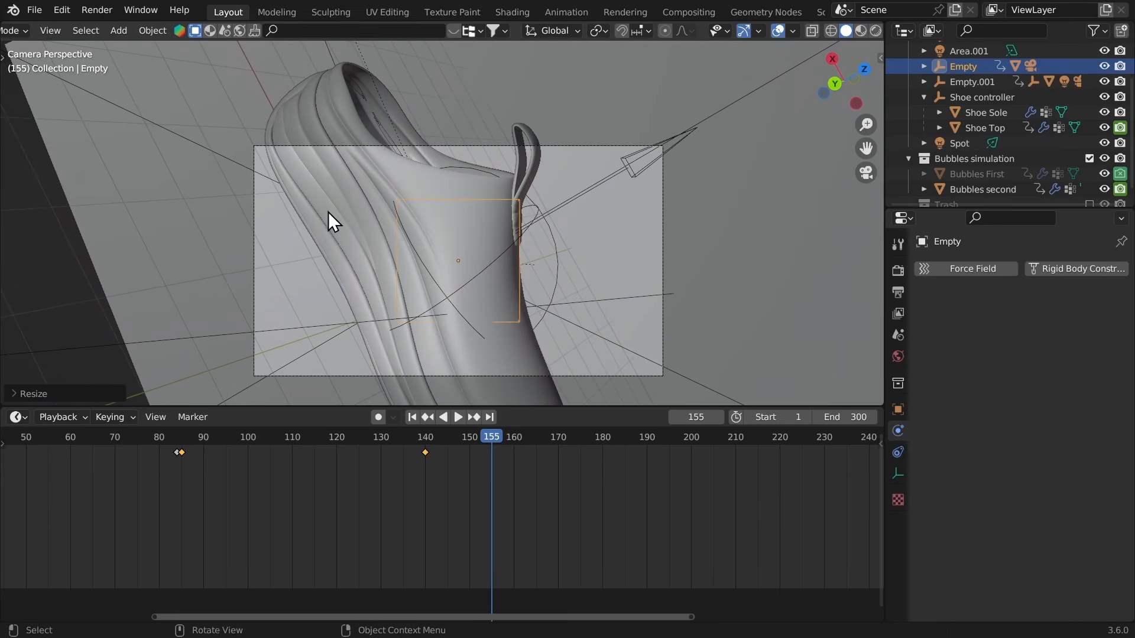
Step: Trackball-rotate the Empty about 37° and 2°, and shift it to place the shoe further right in the camera frame
key(r)
key(r)
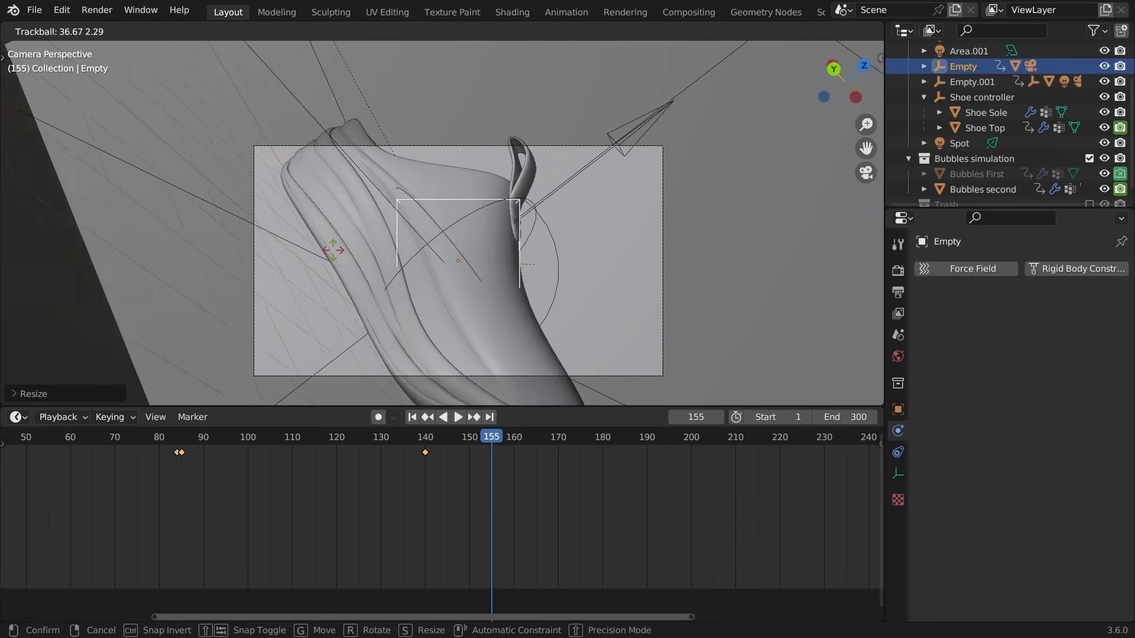
click(335, 251)
key(g)
click(297, 226)
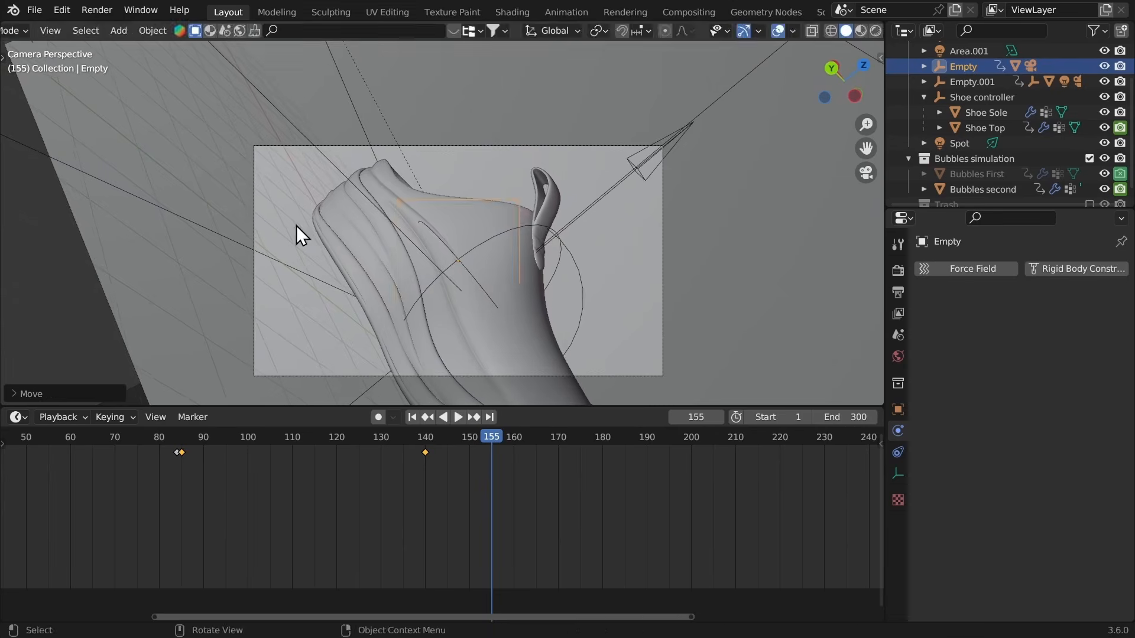
Step: Refine the Empty's free rotation until the camera looks along the shoe's upper with its heel loop at the right
key(r)
key(r)
click(278, 238)
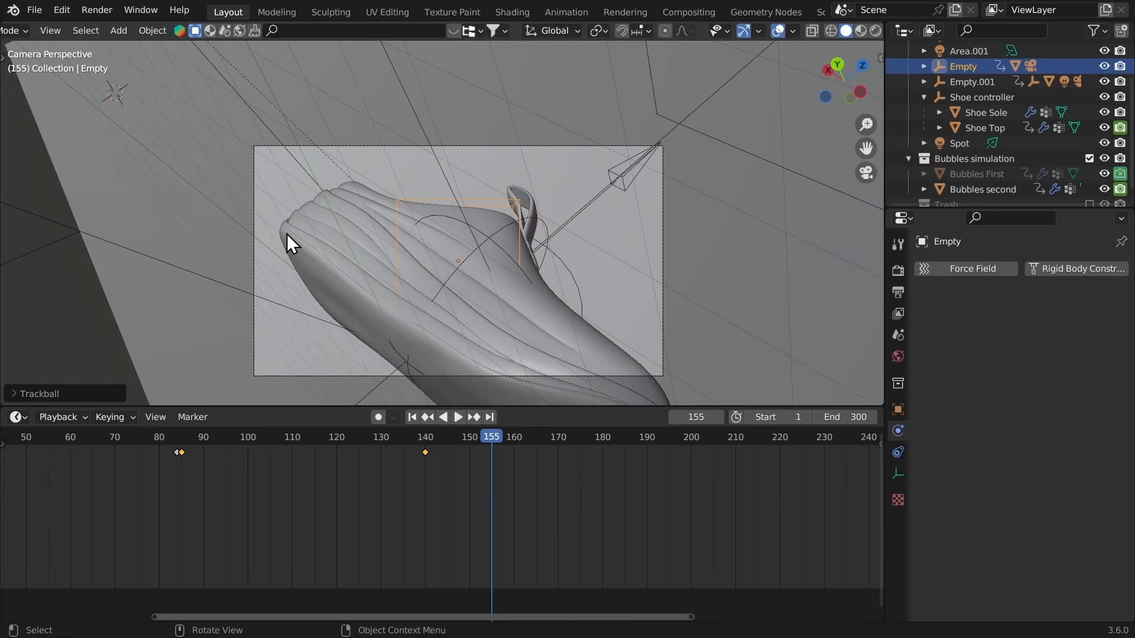
key(r)
key(r)
click(326, 215)
key(r)
key(r)
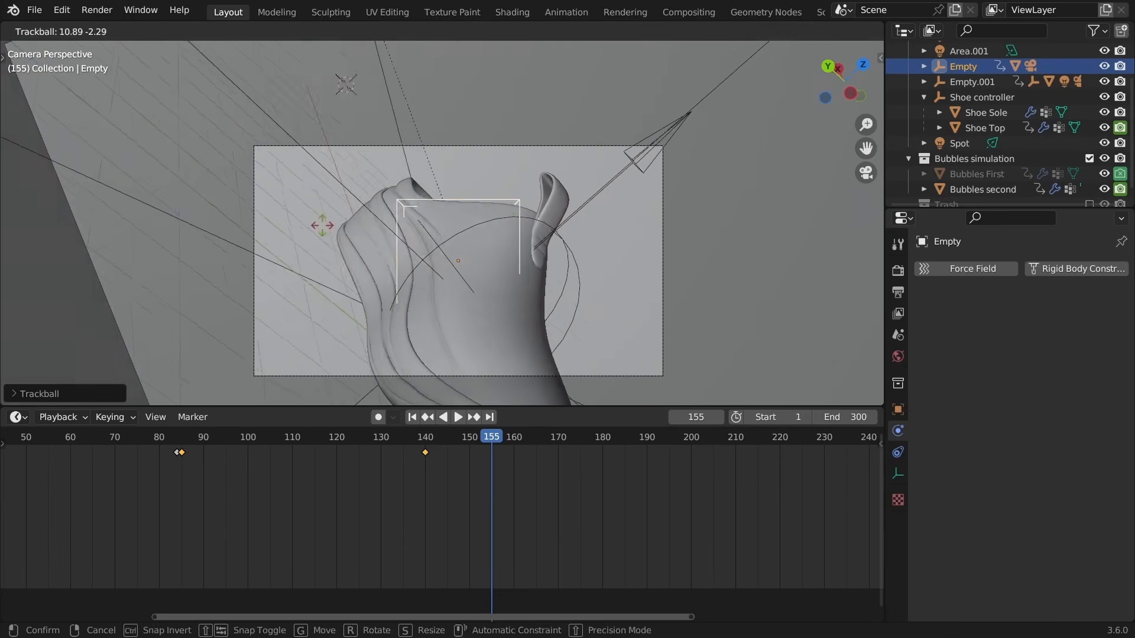
click(322, 226)
Step: Scale the Empty down slightly and nudge its position to tighten the camera framing on the shoe
key(s)
click(314, 226)
key(g)
click(309, 214)
key(s)
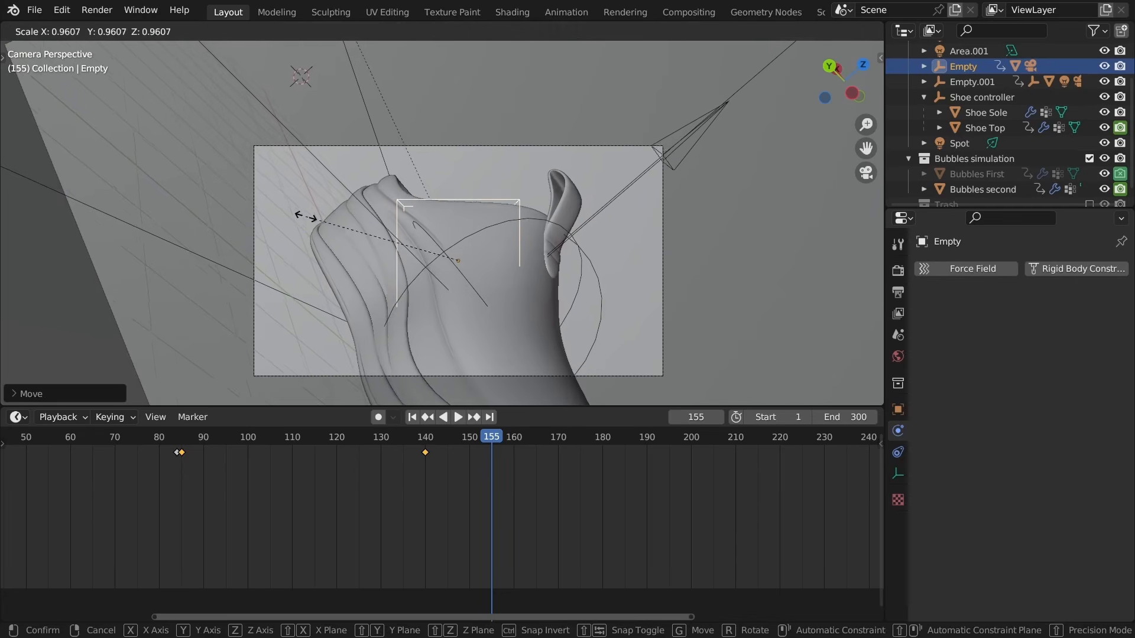
click(306, 216)
Step: Fine-tune the Empty's rotation and position, and keyframe its location, rotation and scale at frame 155
key(r)
key(r)
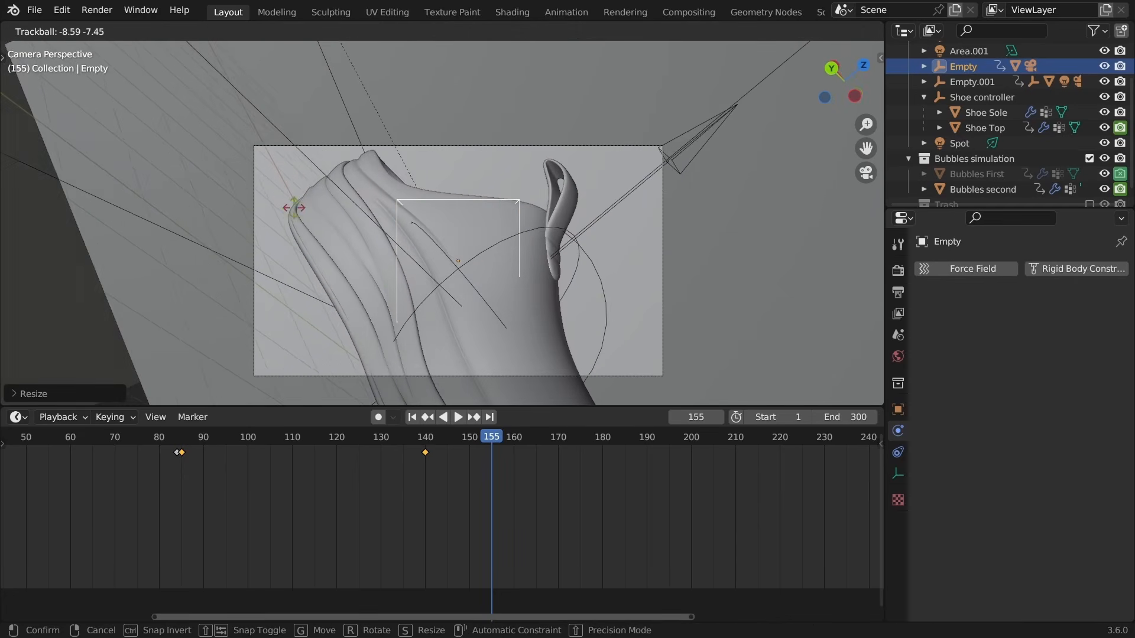
click(296, 212)
key(g)
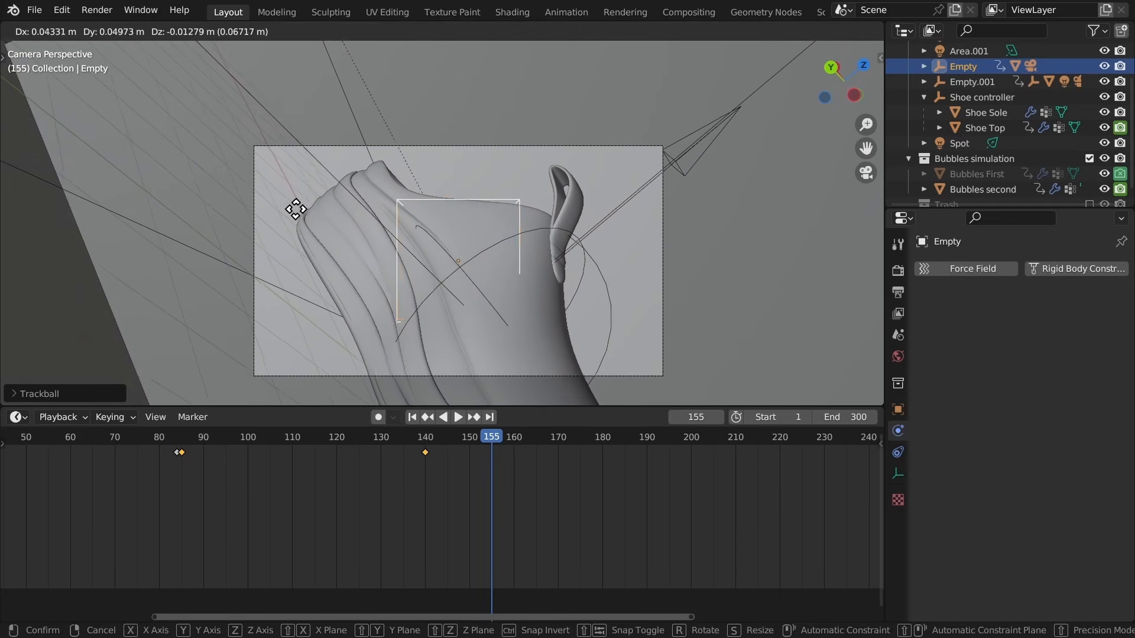
click(325, 217)
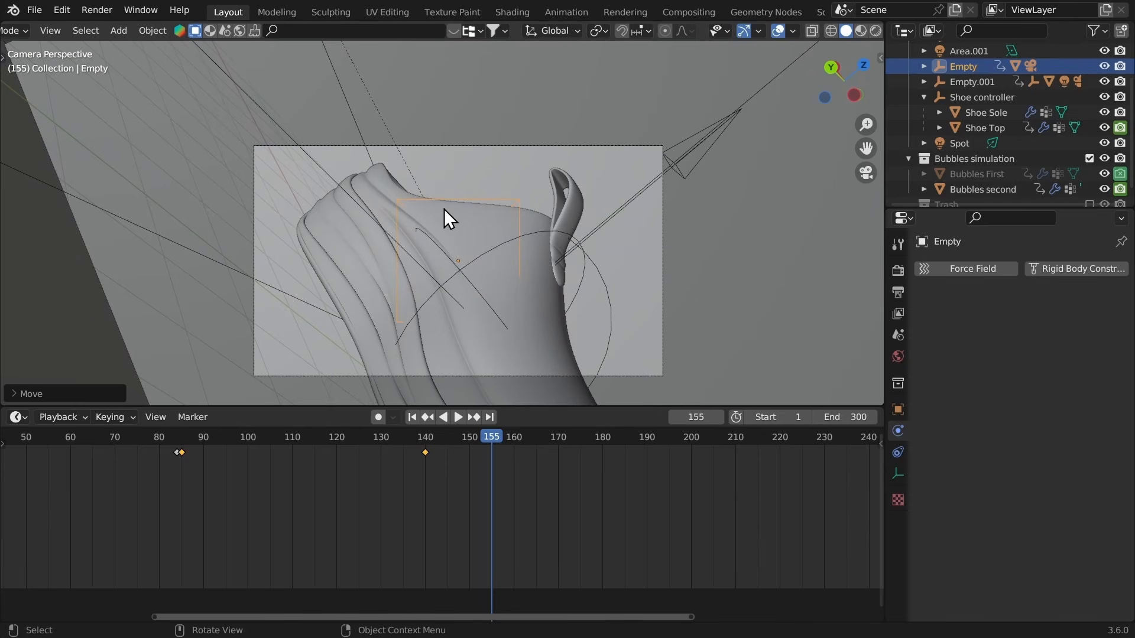
key(i)
click(380, 208)
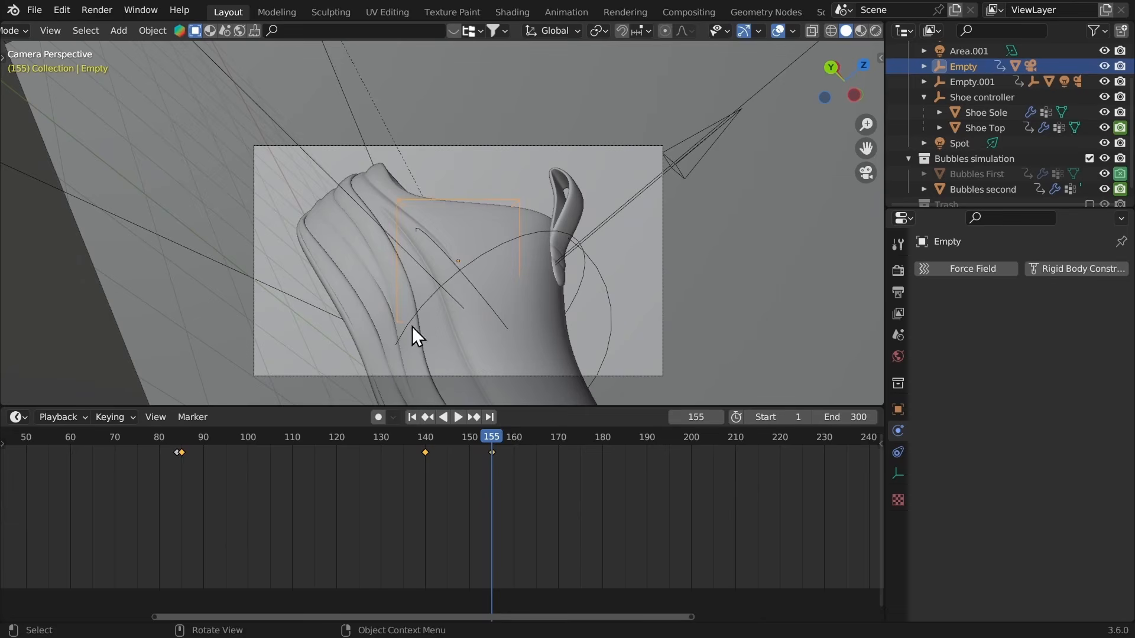
Step: Play the animation from frame 94 and again from frame 129 to examine the camera transition
click(226, 444)
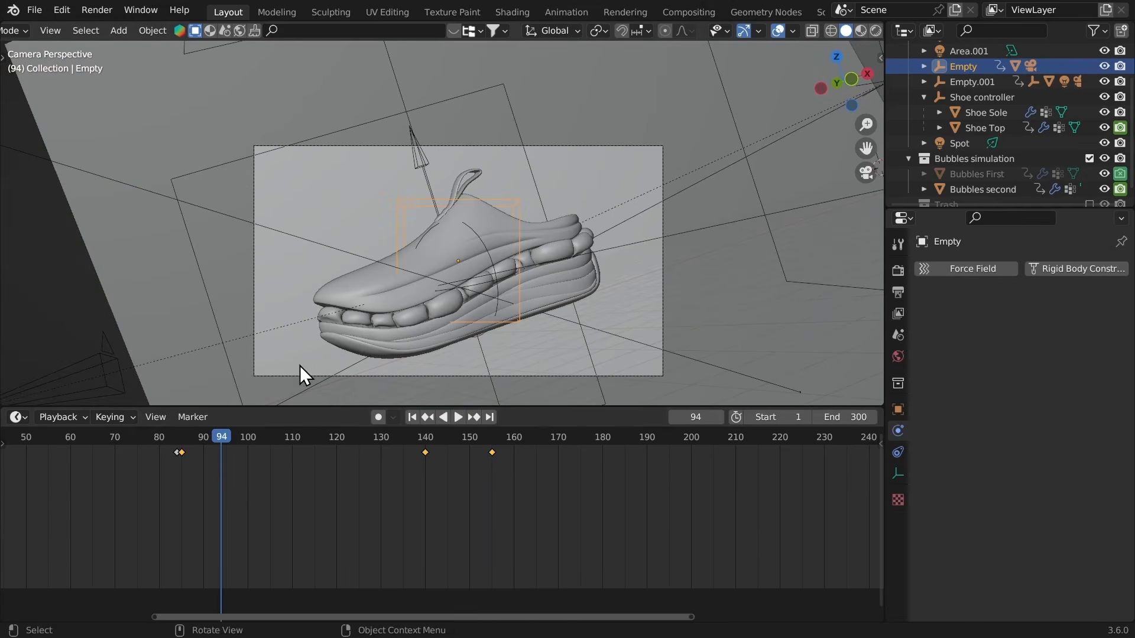
key(space)
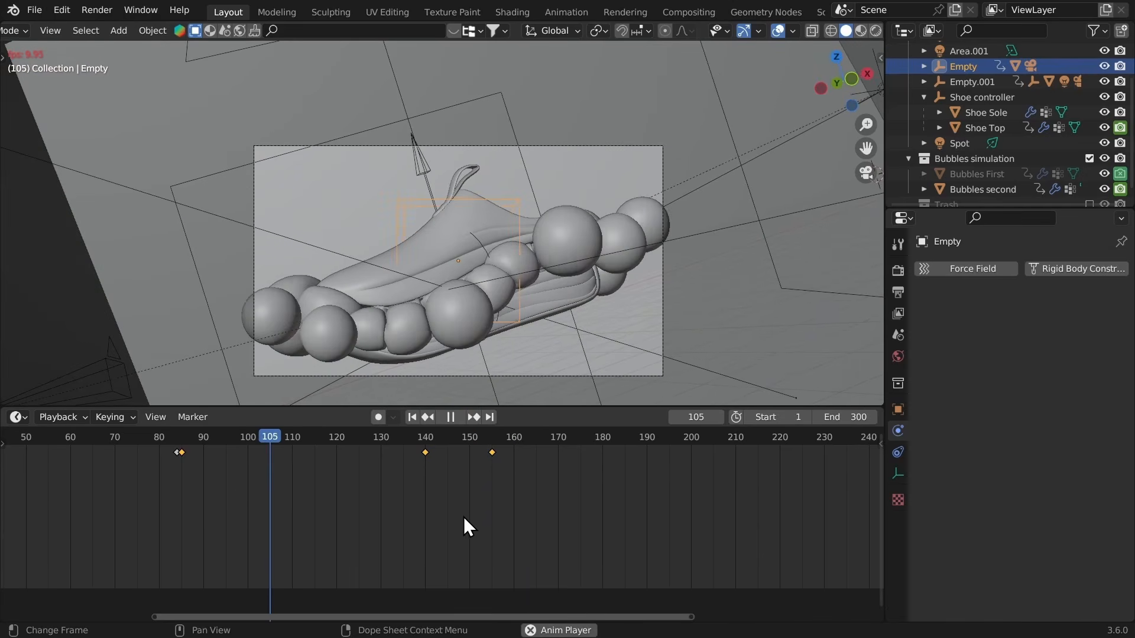
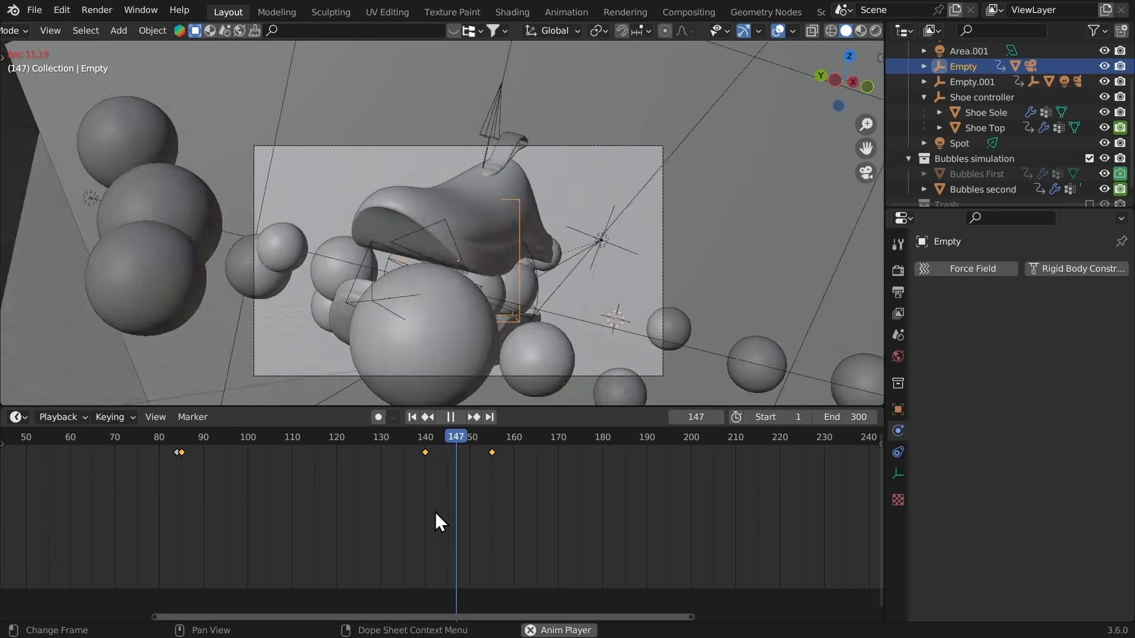
key(space)
click(380, 448)
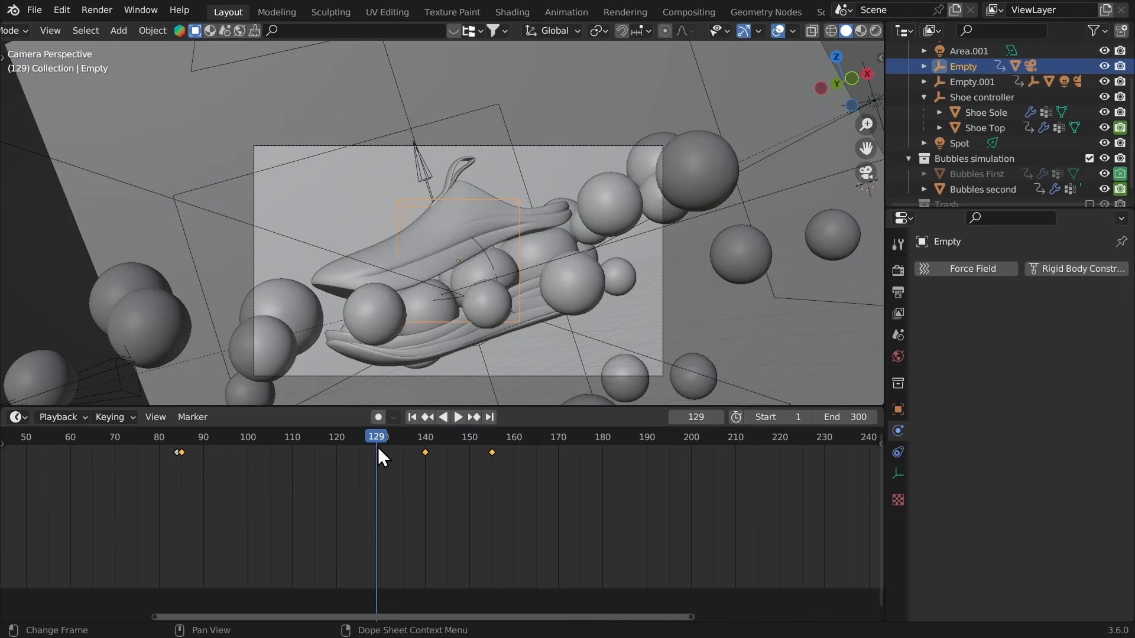
key(space)
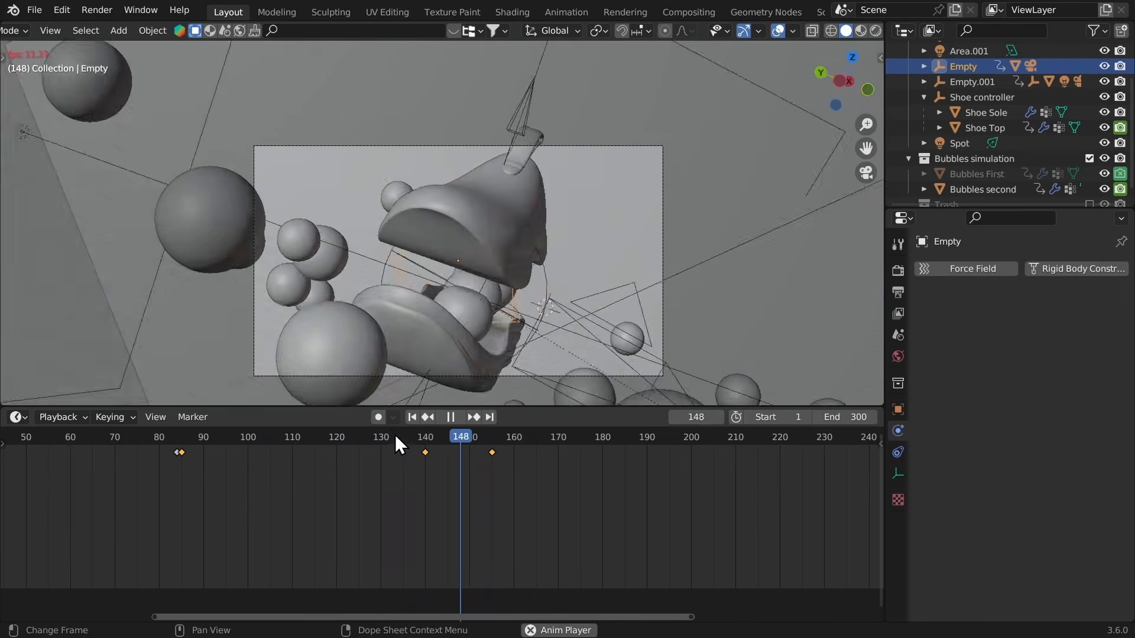
key(space)
Step: Shift Shoe Top's last two keyframes three frames earlier, to frames 147 and 152
click(485, 326)
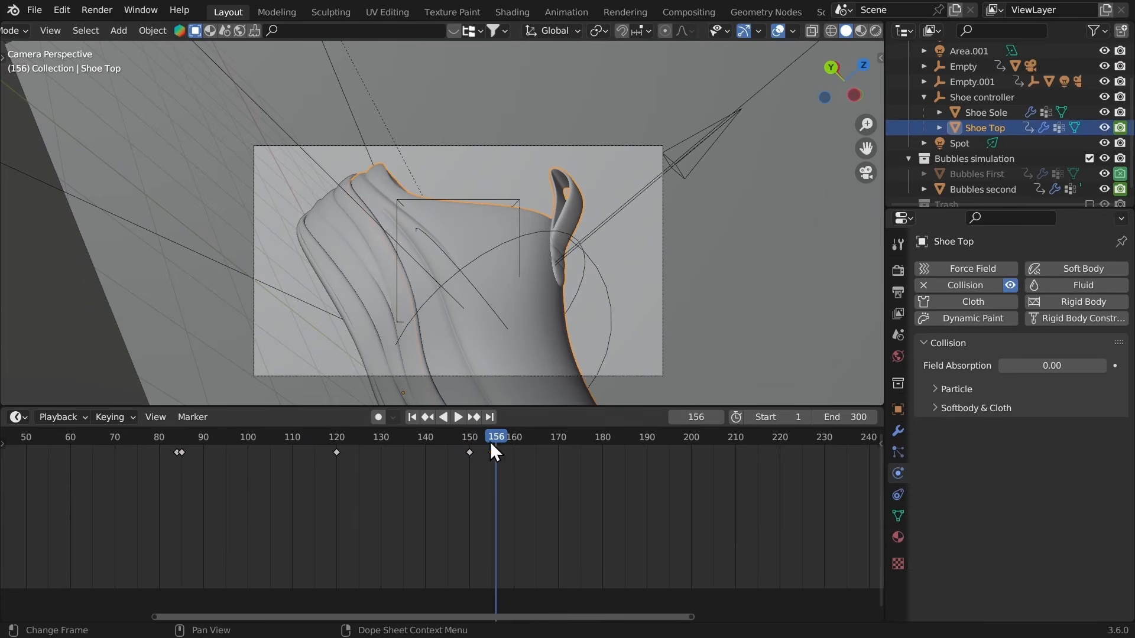
key(g)
click(447, 458)
Step: Play the animation repeatedly from around frame 136 to check the timing of the shoe closing against the camera move
click(431, 445)
key(space)
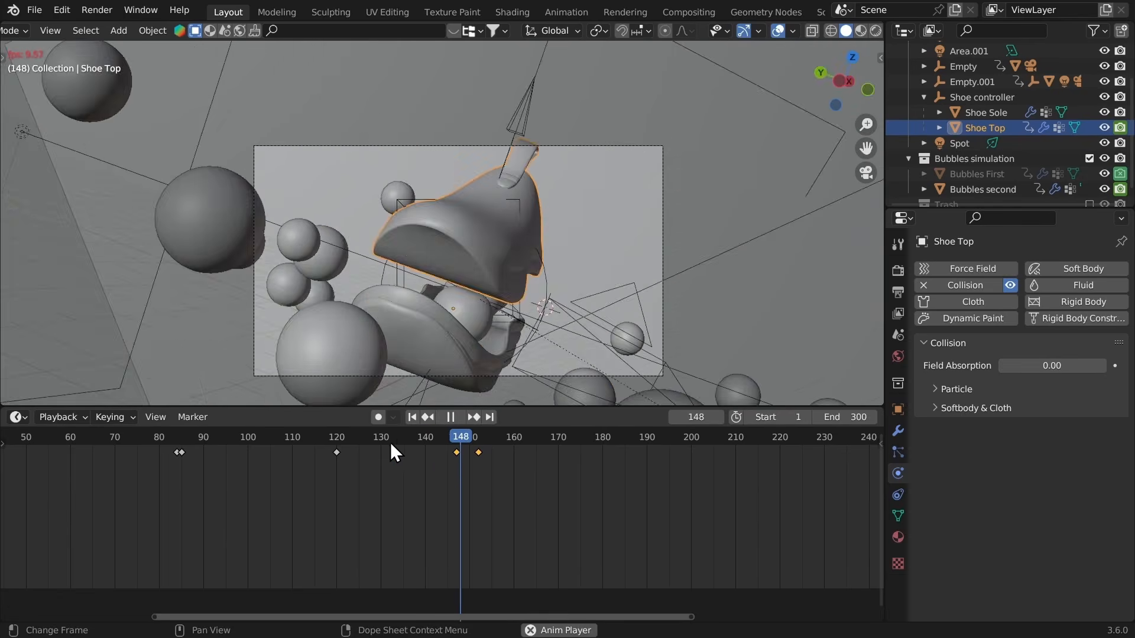
key(space)
click(409, 442)
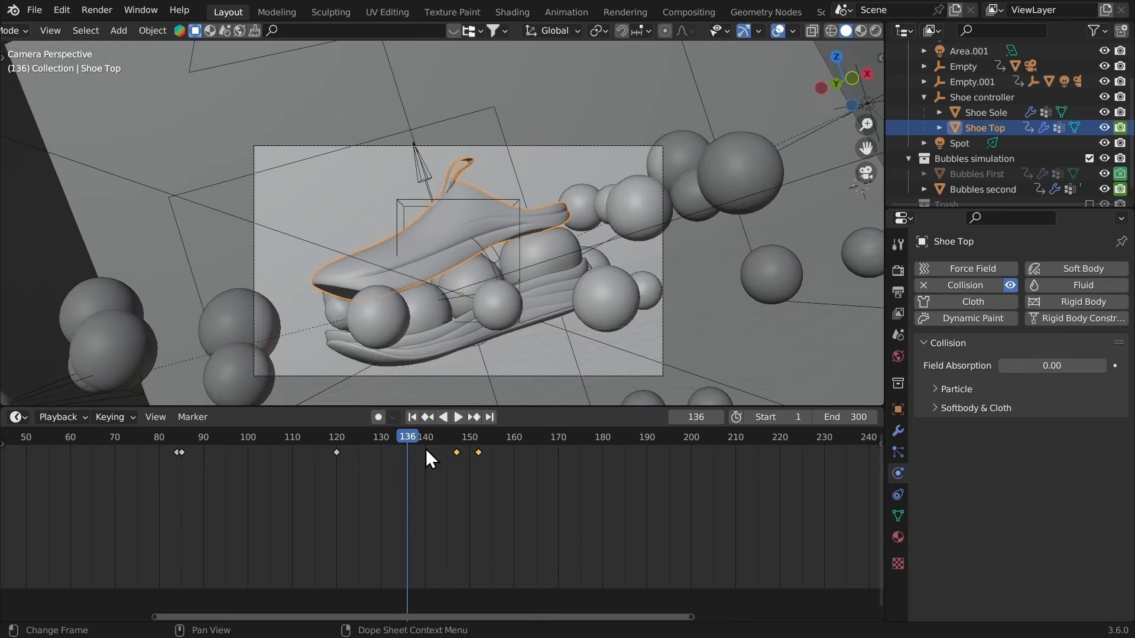
key(space)
key(space)
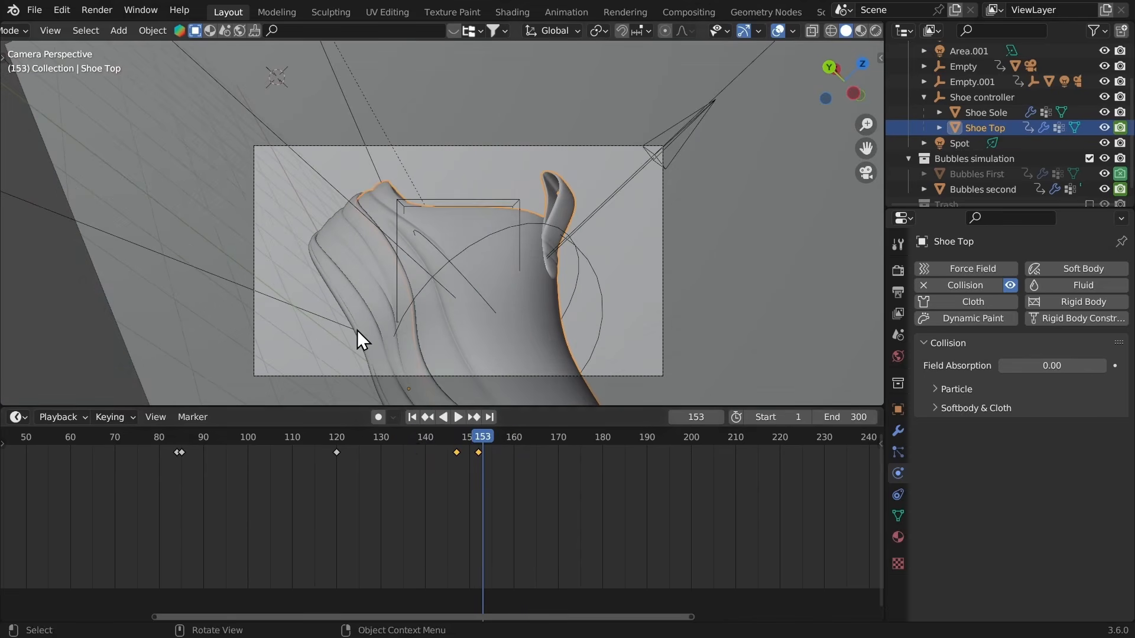
click(407, 441)
key(space)
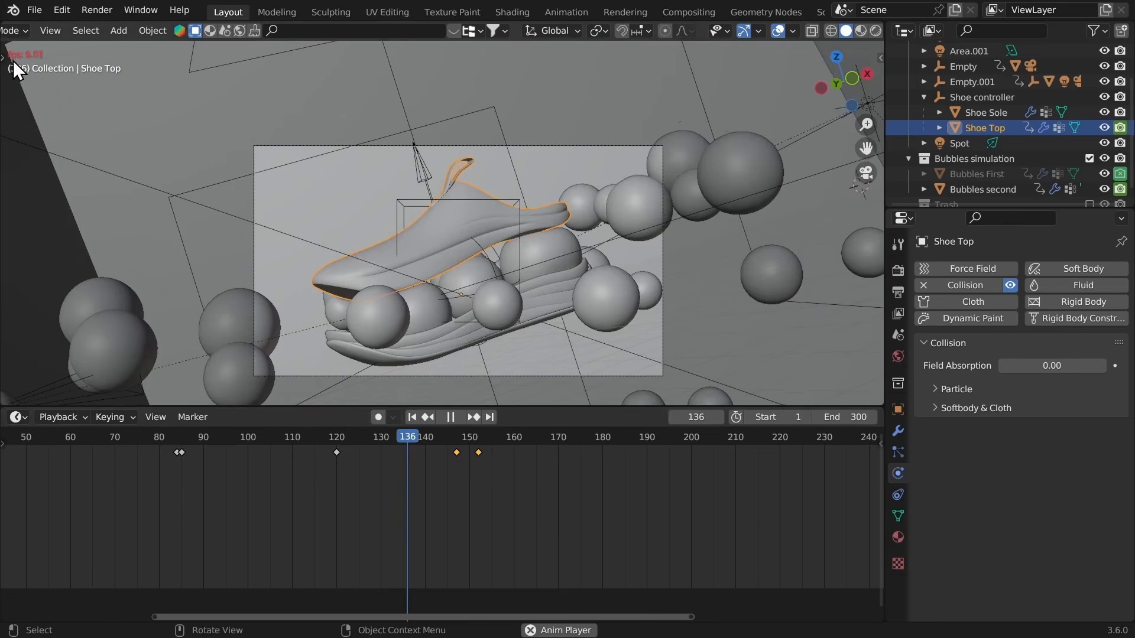
key(space)
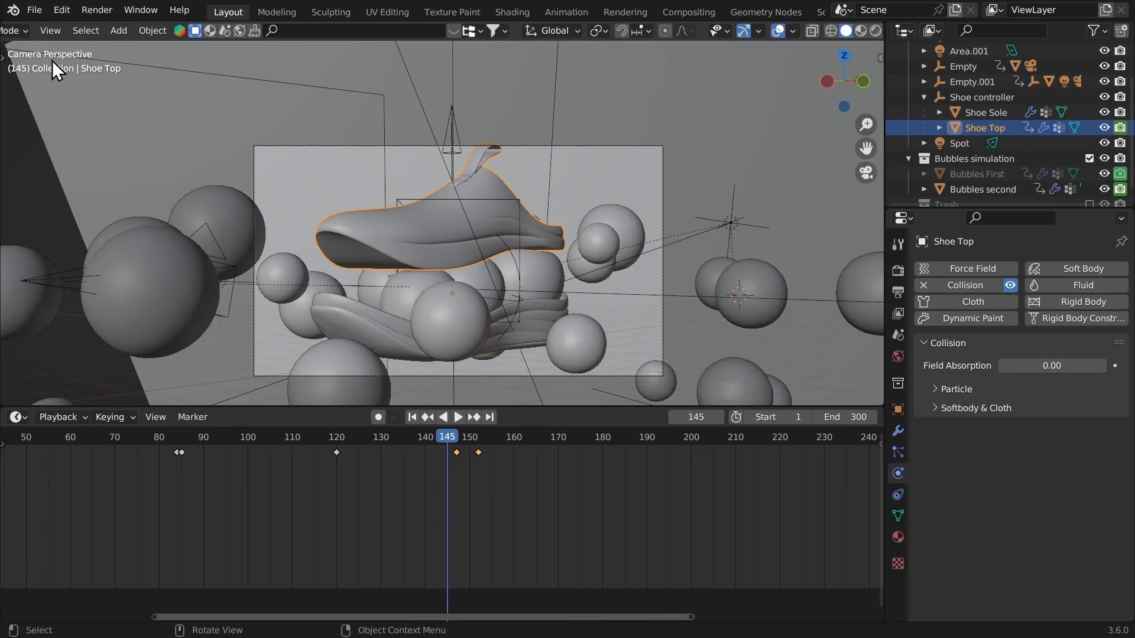
Step: Turn off viewport display of the Cloth, Subdivision and last Geometry Nodes modifiers on Bubbles second, and hide the object
click(462, 323)
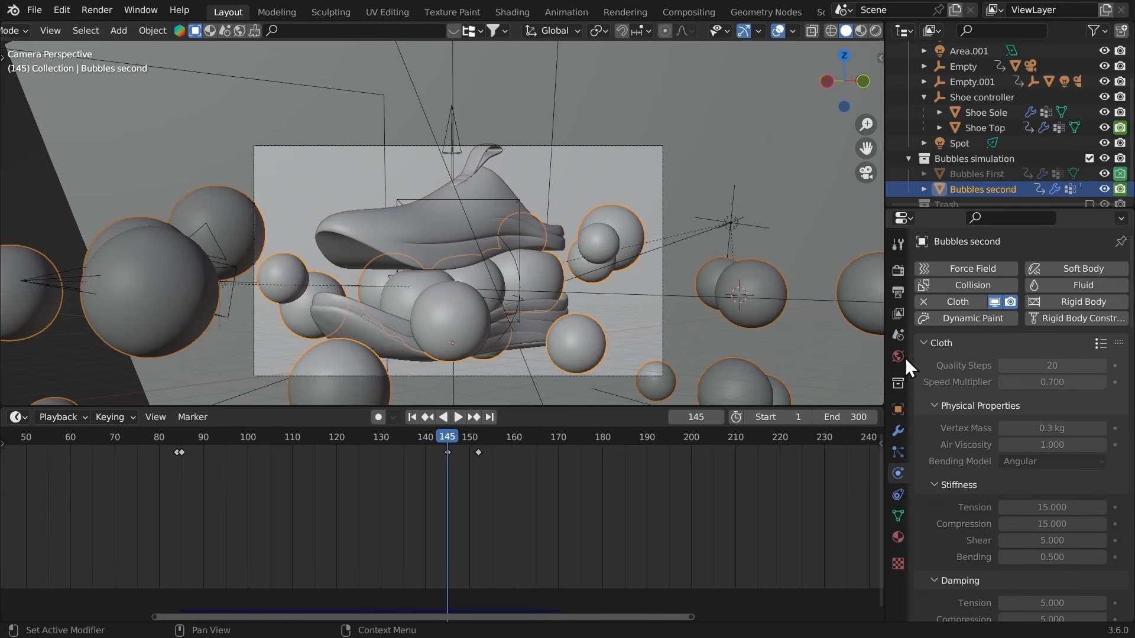
click(897, 431)
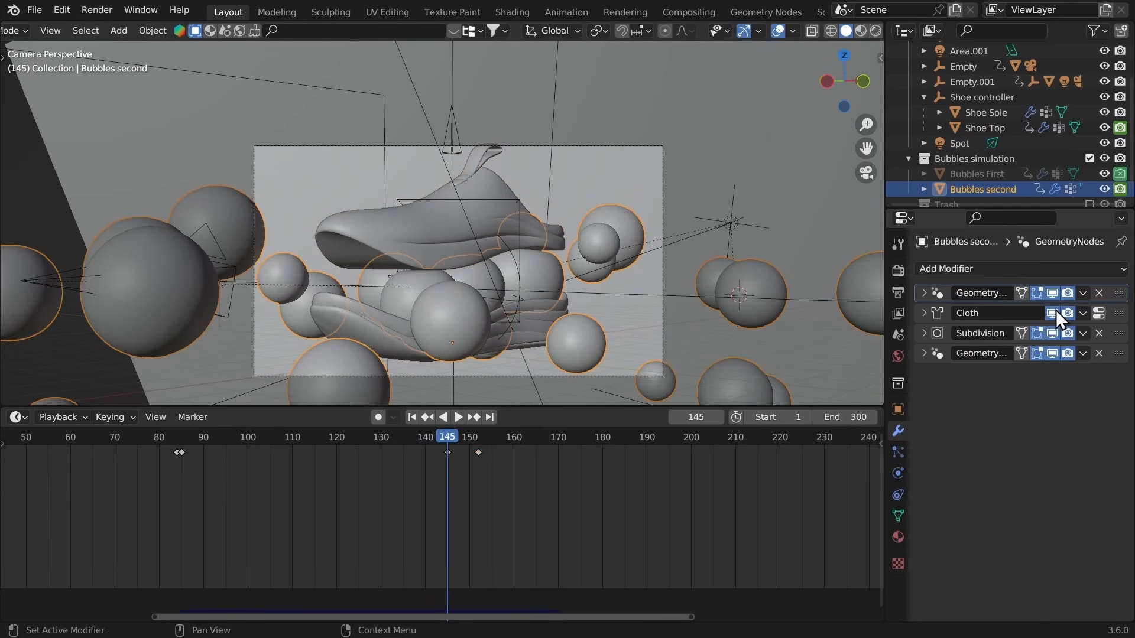
drag(1052, 313, 1053, 354)
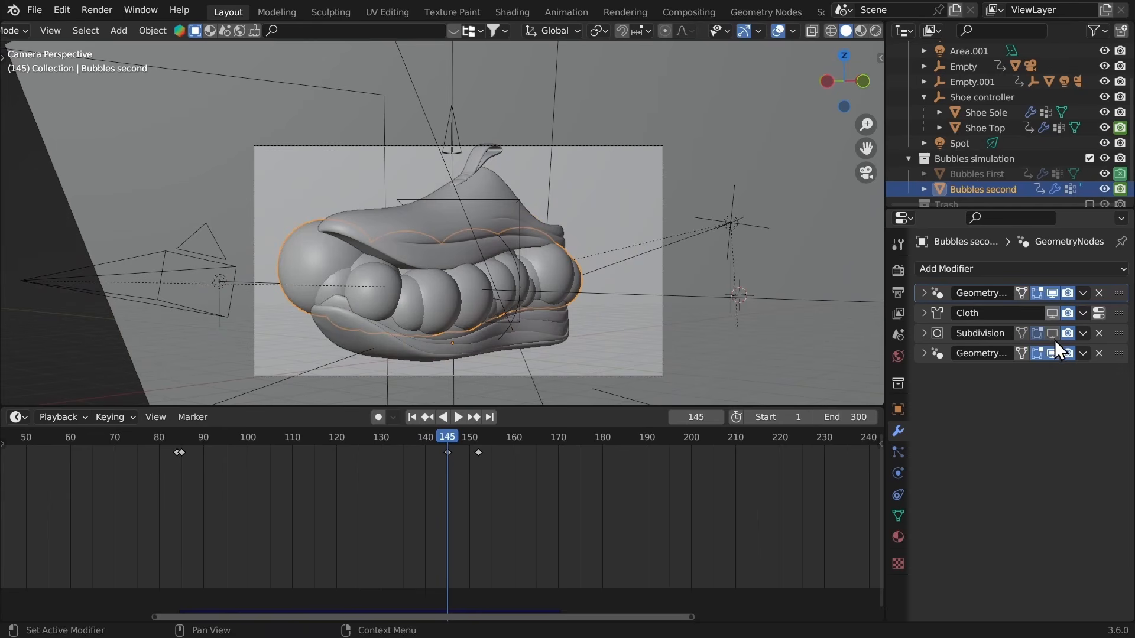
key(h)
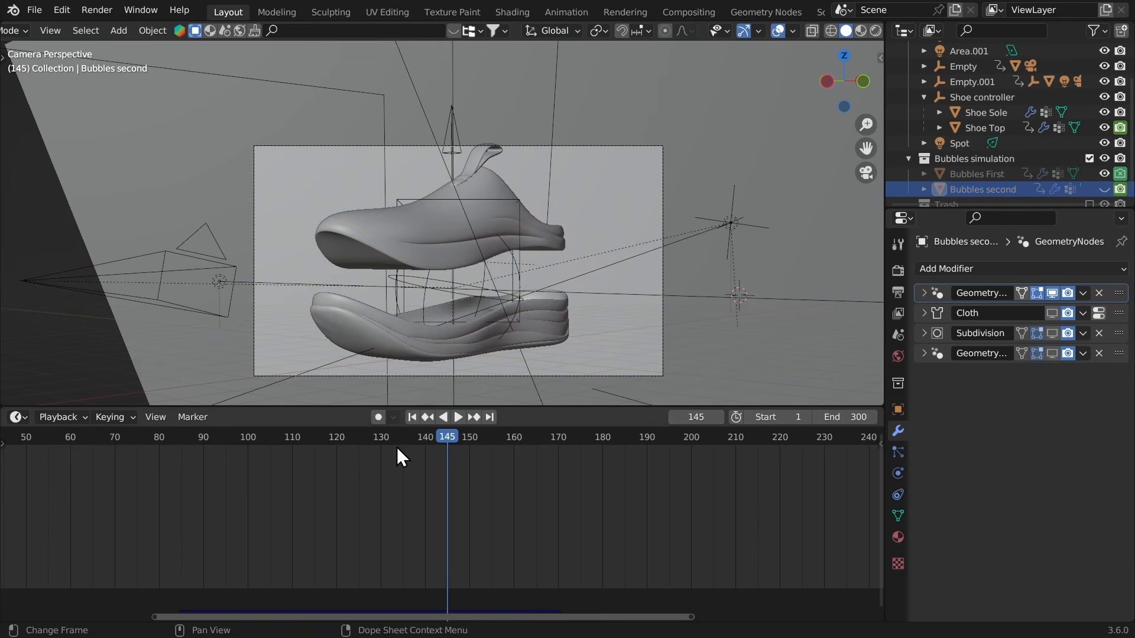
Step: Replay the transition from before frame 140 with the bubbles hidden, and examine the Empty's motion back at frame 152
click(361, 438)
key(space)
key(space)
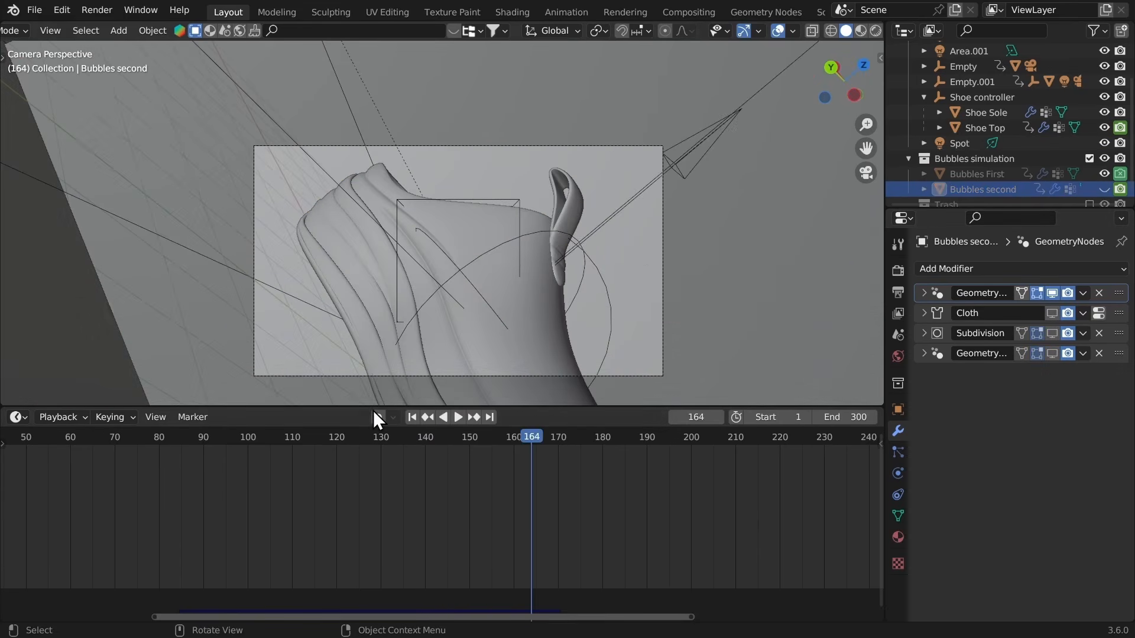
click(402, 444)
key(space)
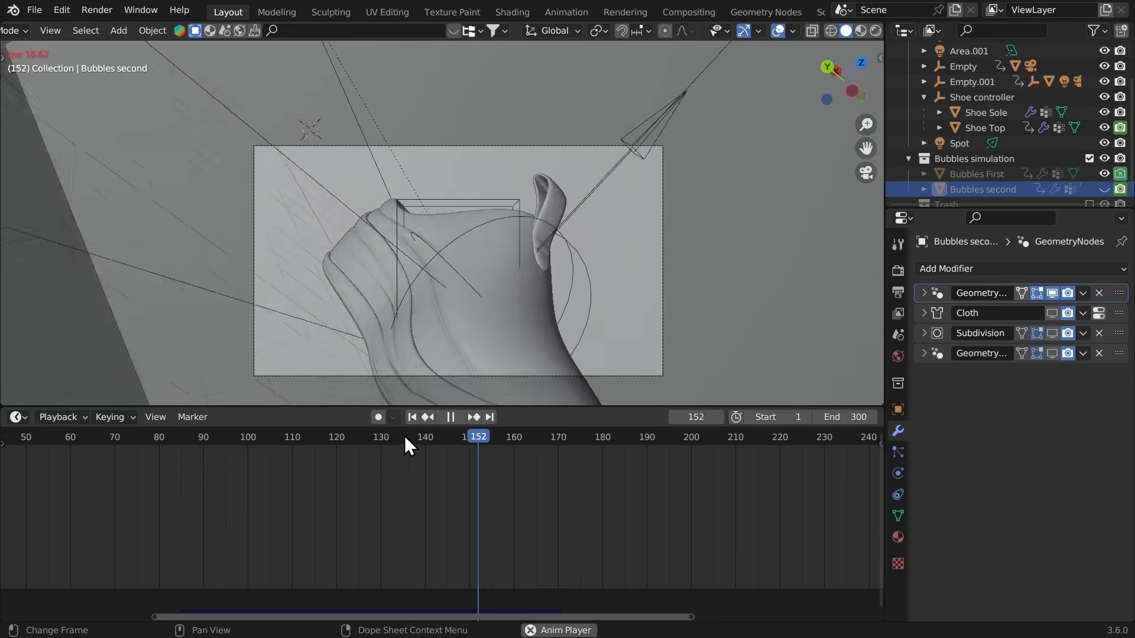
key(space)
click(395, 440)
key(space)
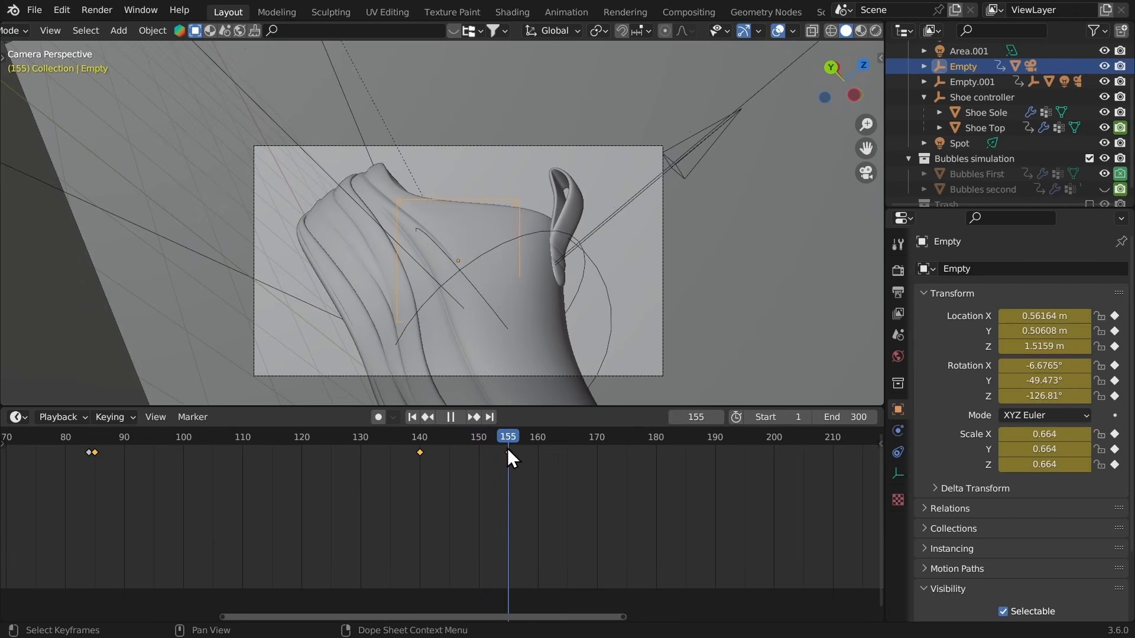
drag(507, 448, 487, 446)
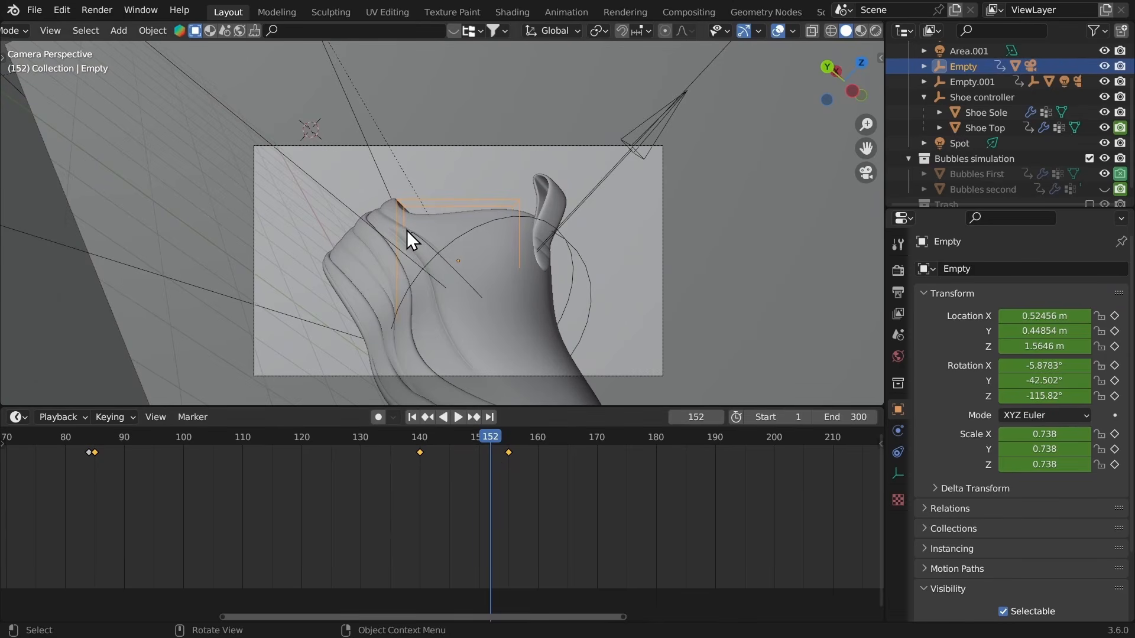
Step: Key the Empty's transform at frame 152, and retime its last two keyframes to frames 155 and 180
key(i)
click(342, 227)
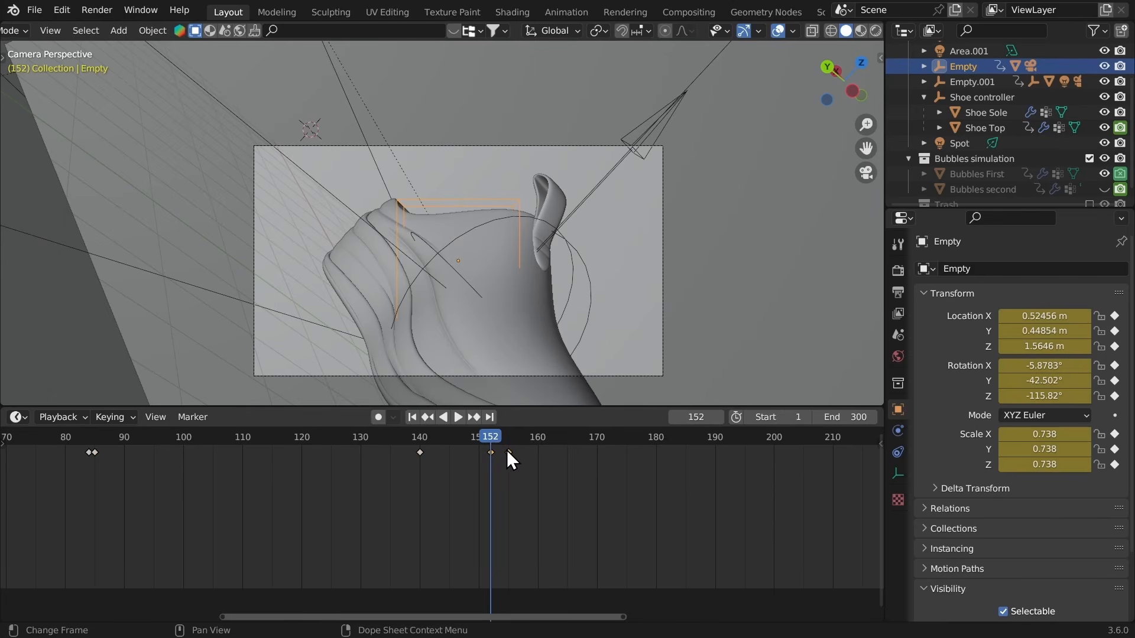
key(g)
click(529, 460)
click(530, 456)
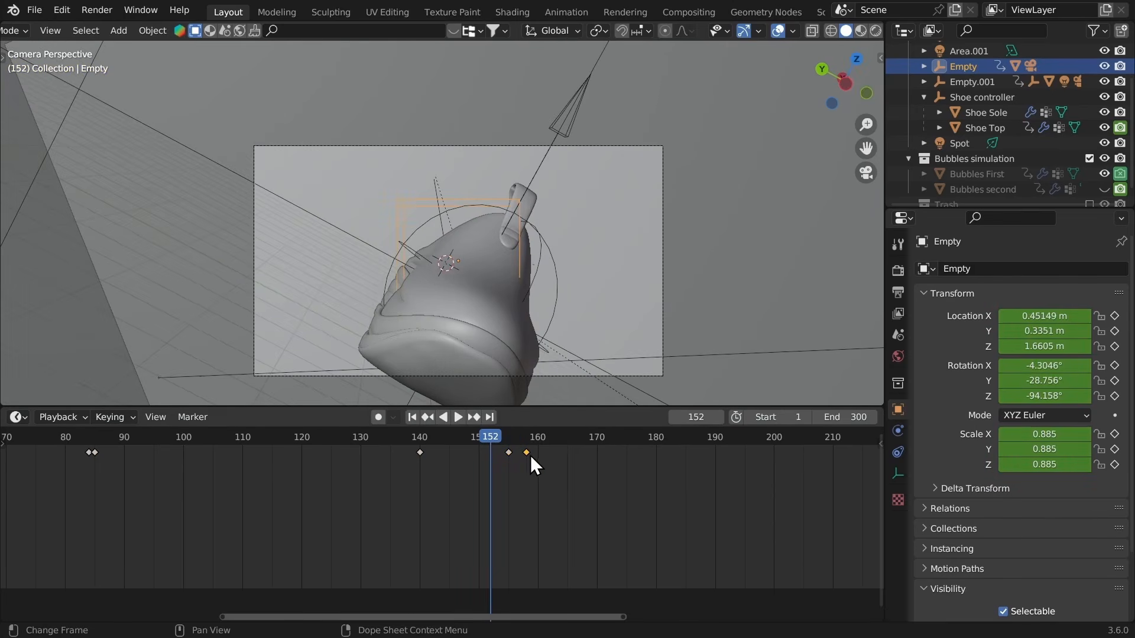
key(g)
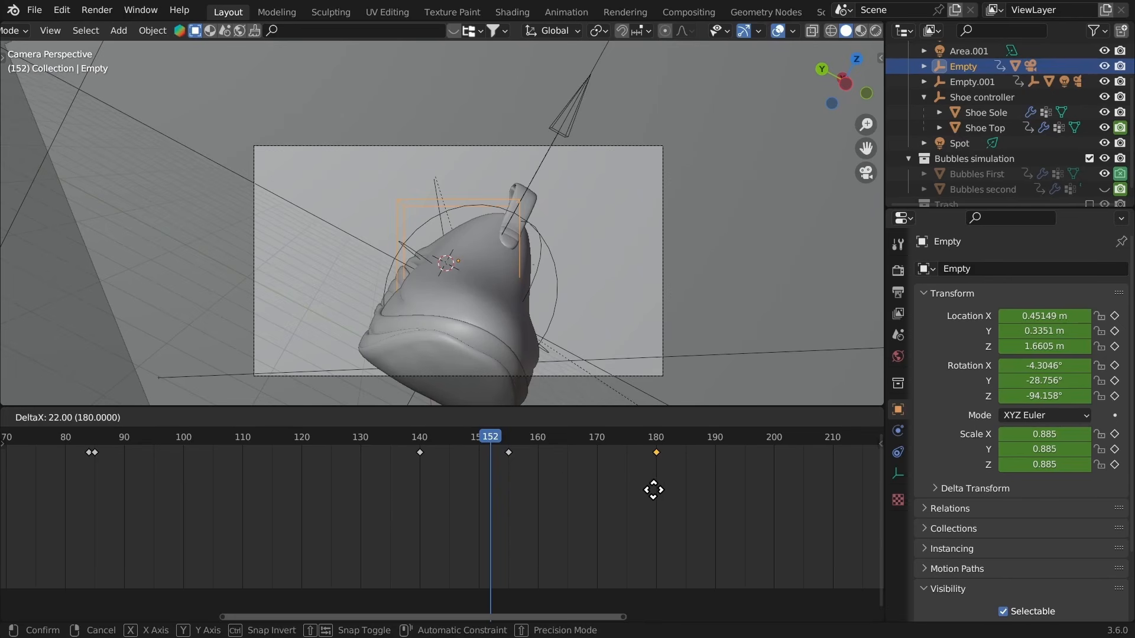
click(654, 486)
scroll(577, 513, down, 4)
scroll(577, 513, down, 2)
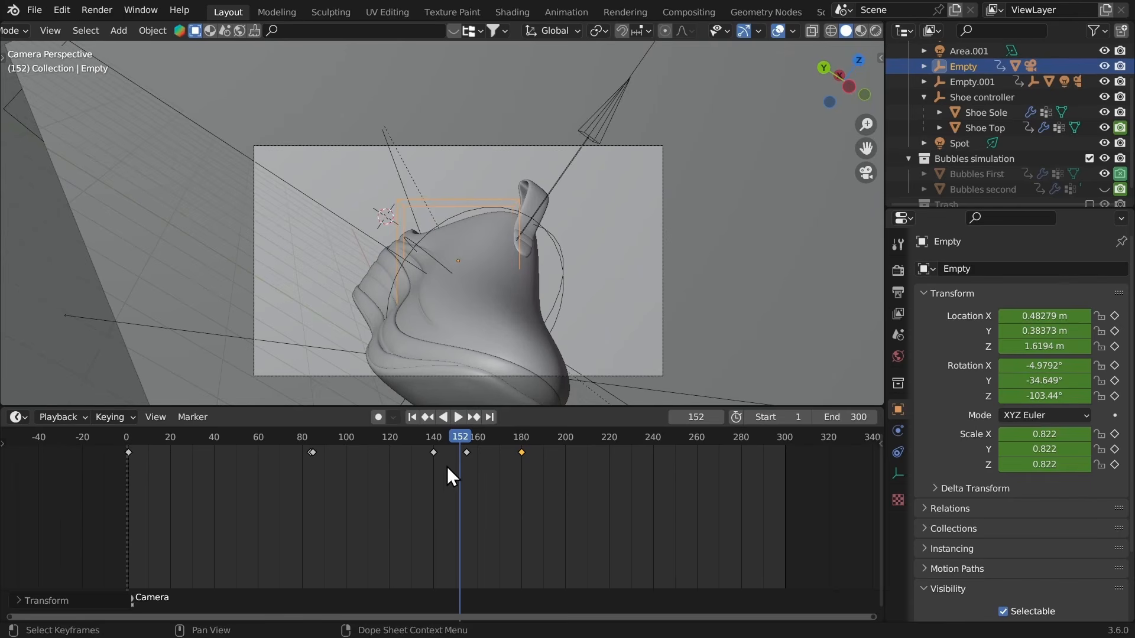
Step: Move the Empty's last keyframe to frame 175, replaying the transition from around frame 140 to judge the timing
key(space)
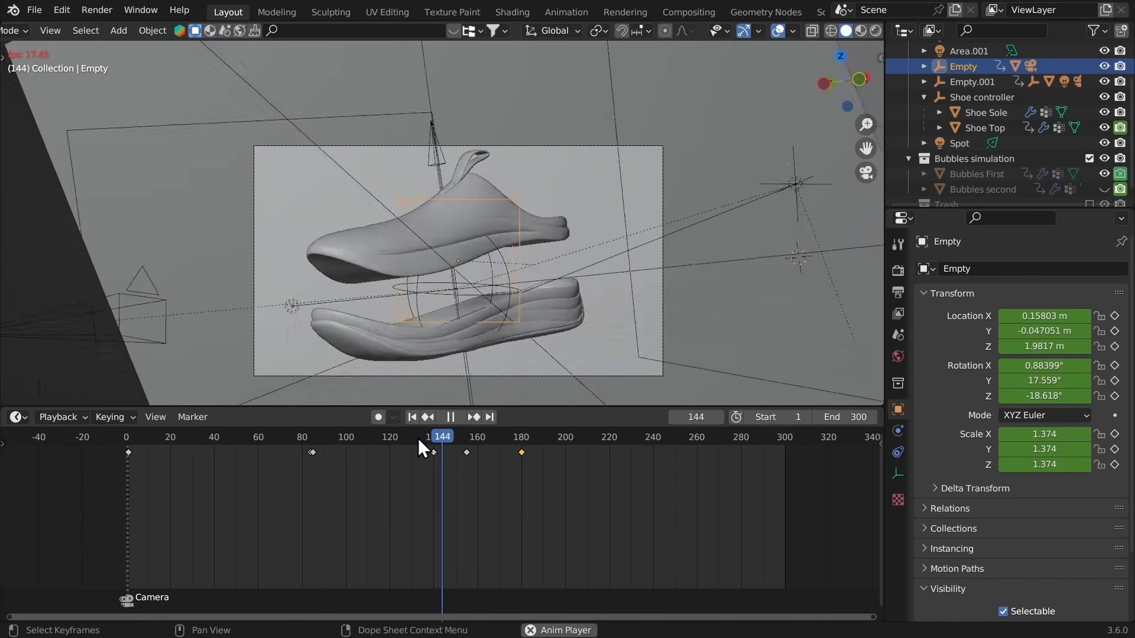
key(space)
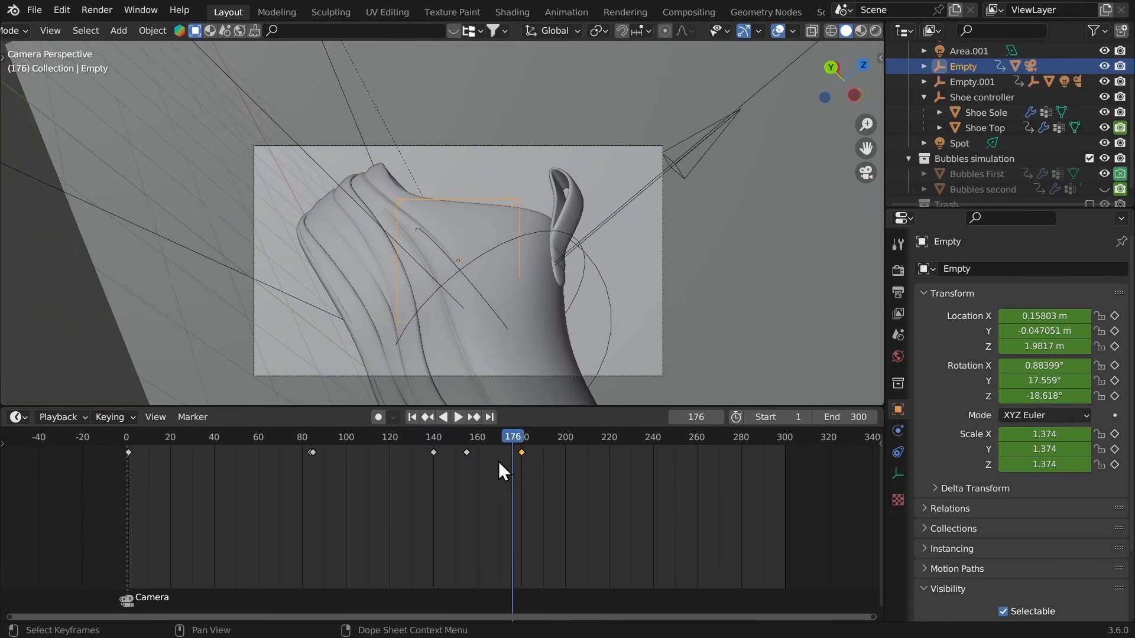
scroll(566, 480, up, 3)
key(g)
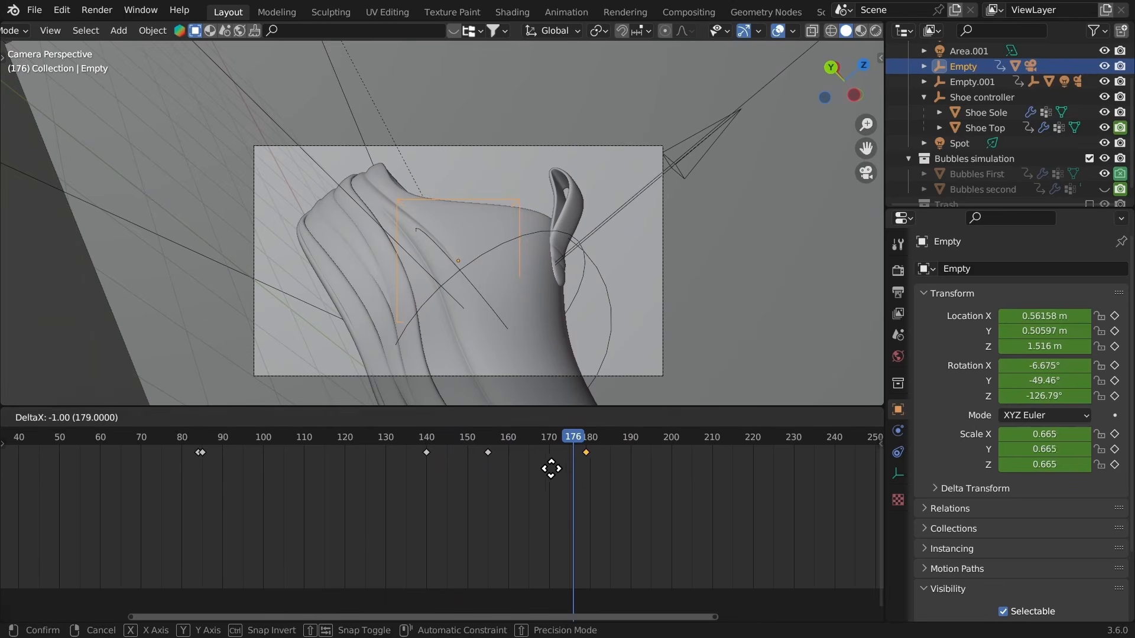
click(535, 473)
click(417, 441)
key(space)
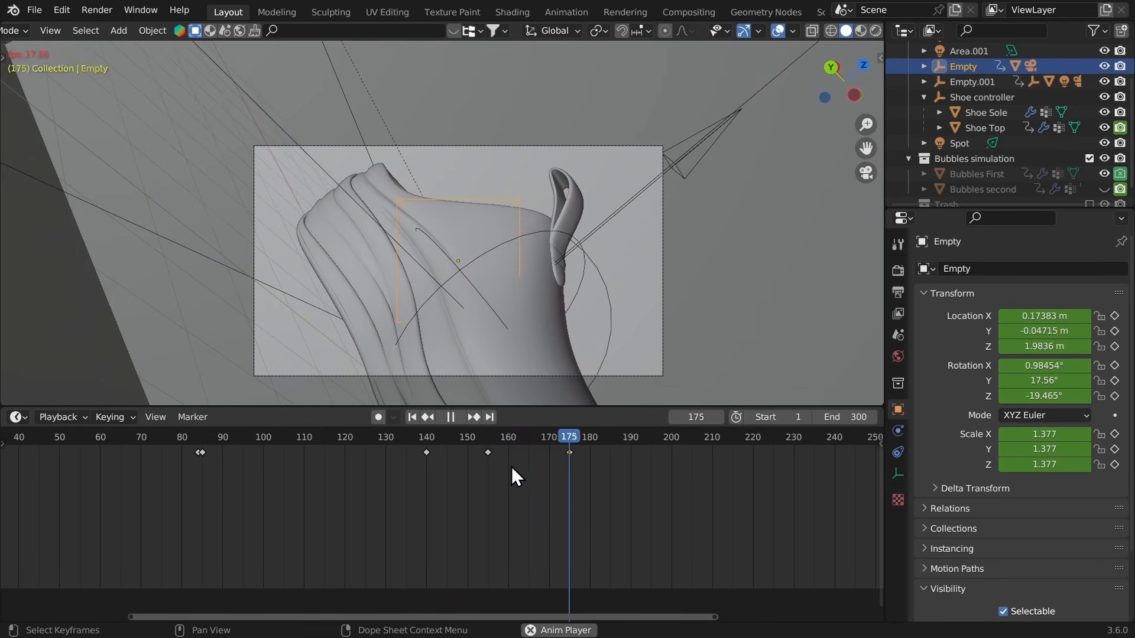
key(space)
key(g)
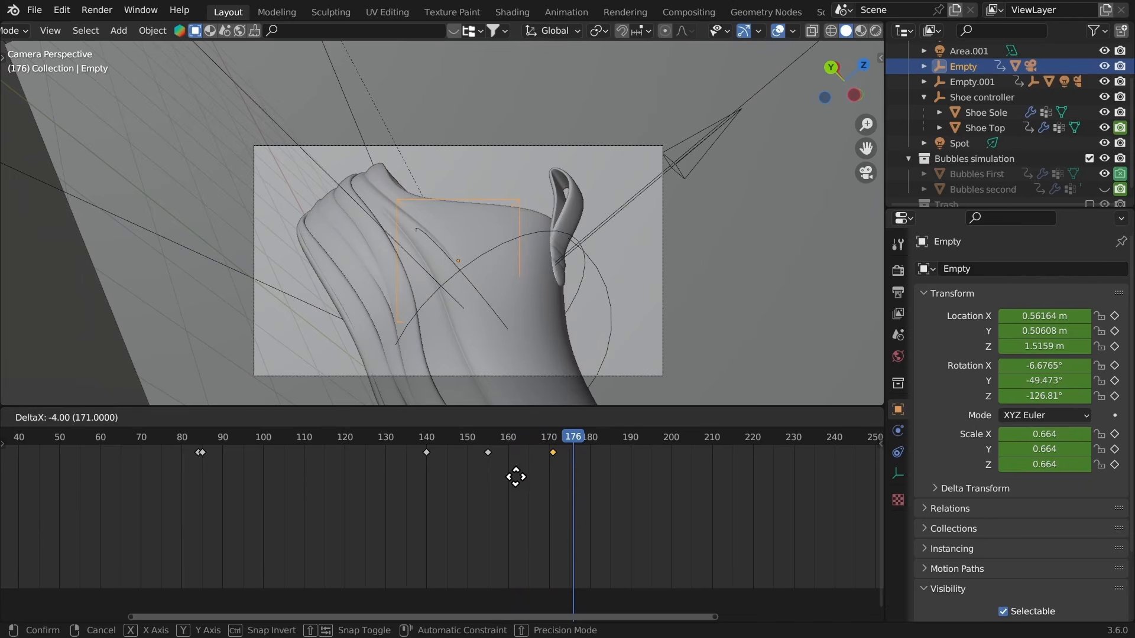
right_click(536, 474)
right_click(537, 473)
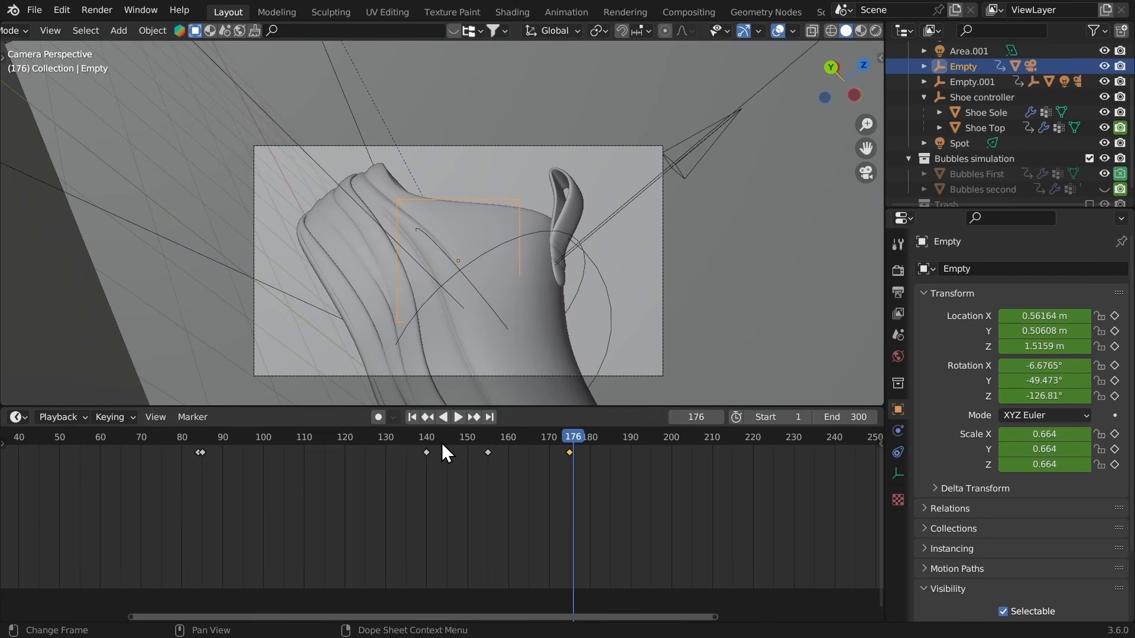
Step: Unhide Bubbles second and exclude the Bubbles simulation collection to replay the transition without the bubbles
scroll(409, 499, down, 3)
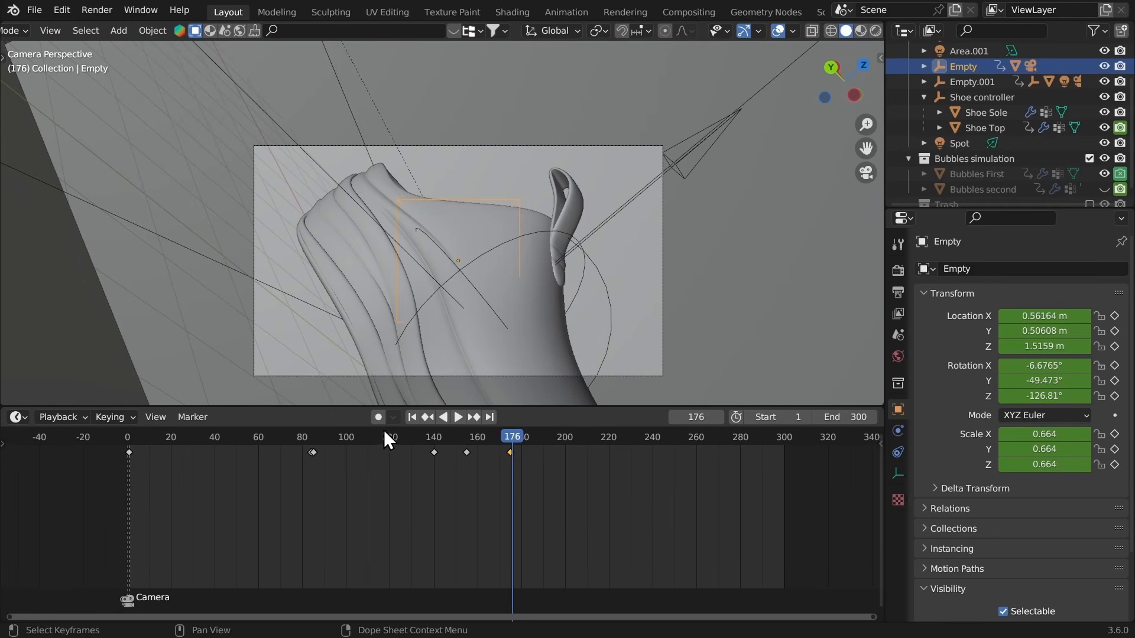
click(1103, 189)
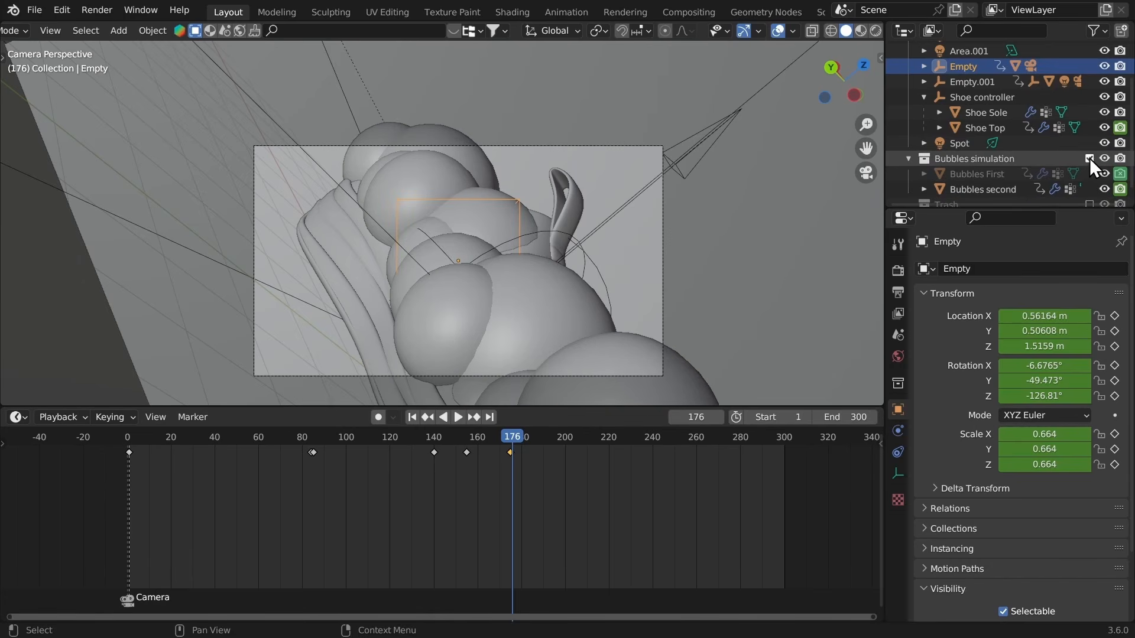
click(1089, 157)
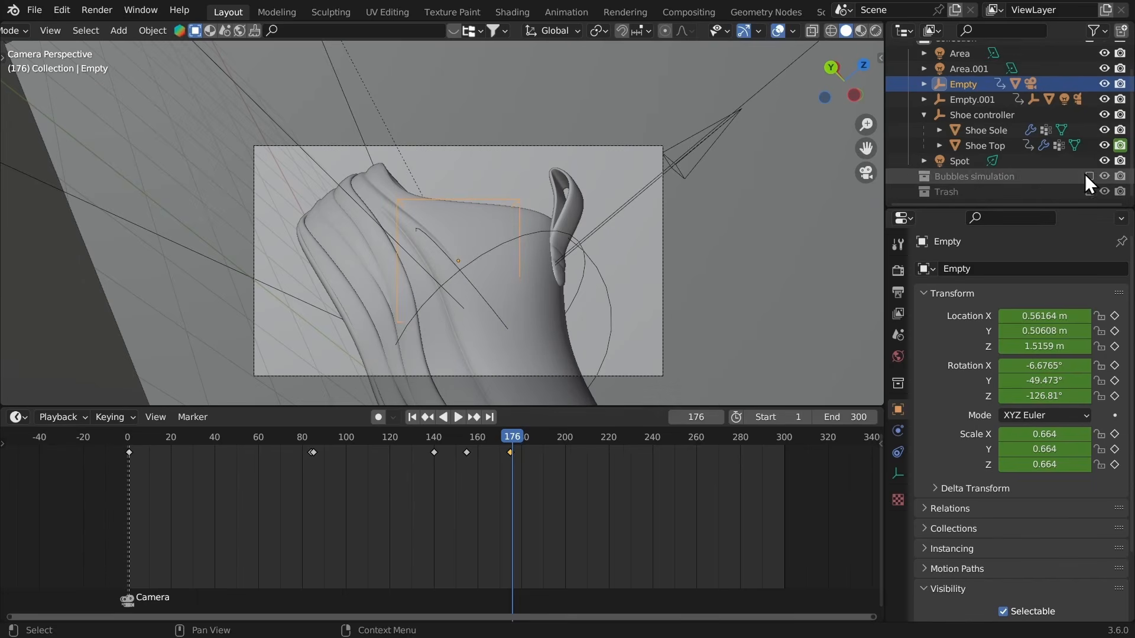
click(413, 438)
key(space)
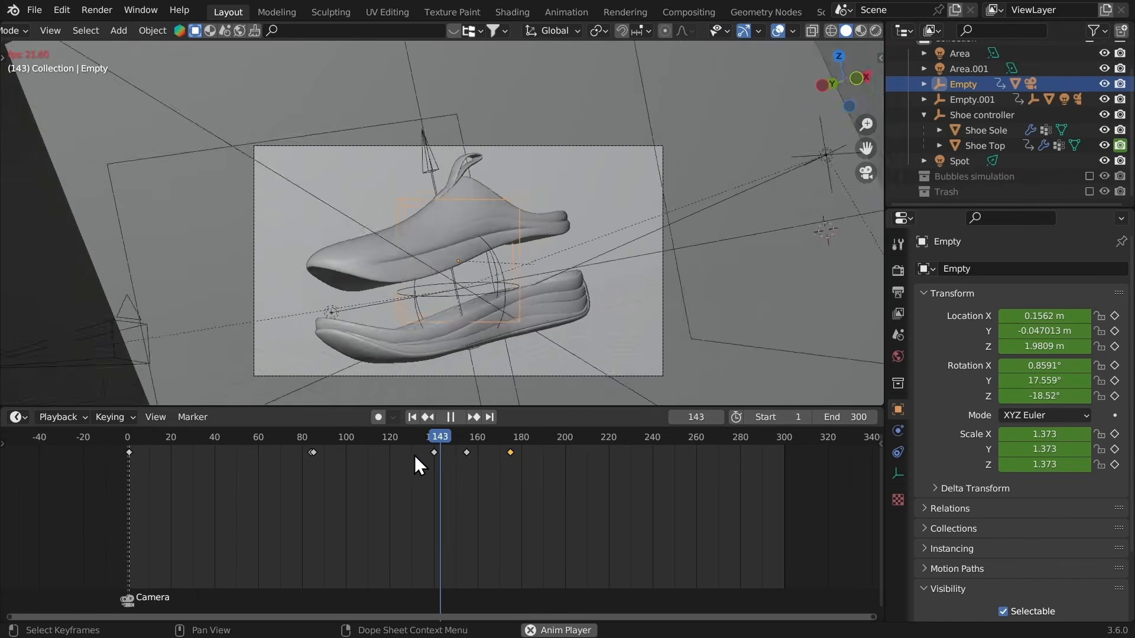
key(space)
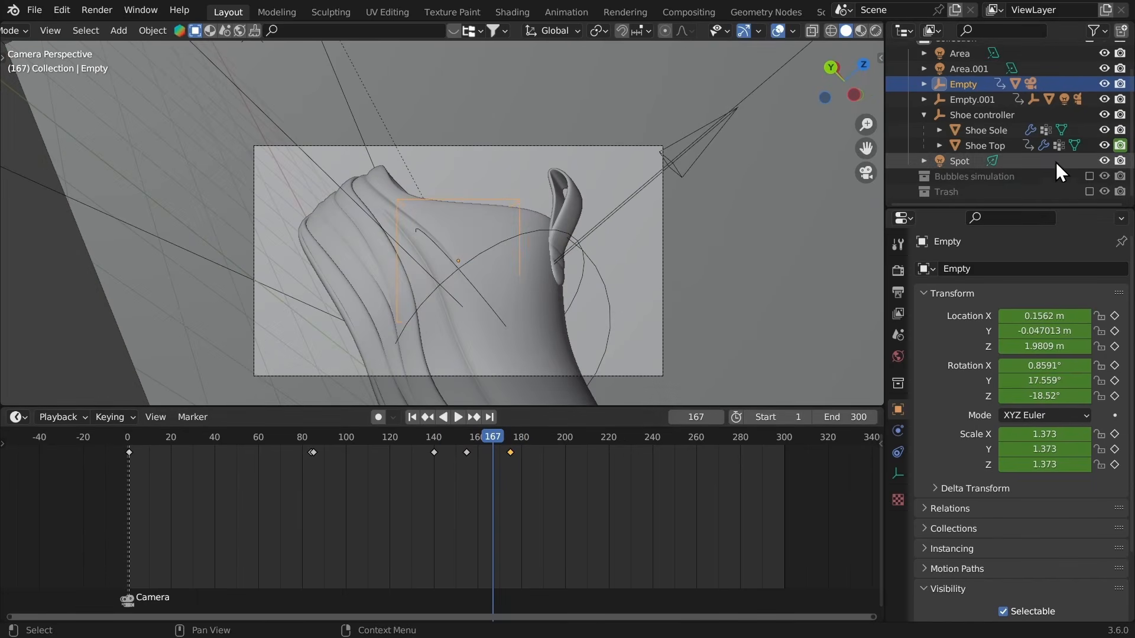
Step: Re-enable the Bubbles simulation collection to check the modifiers on Bubbles First and Bubbles second, and exclude the collection again
click(1089, 176)
scroll(1052, 160, down, 2)
click(1008, 161)
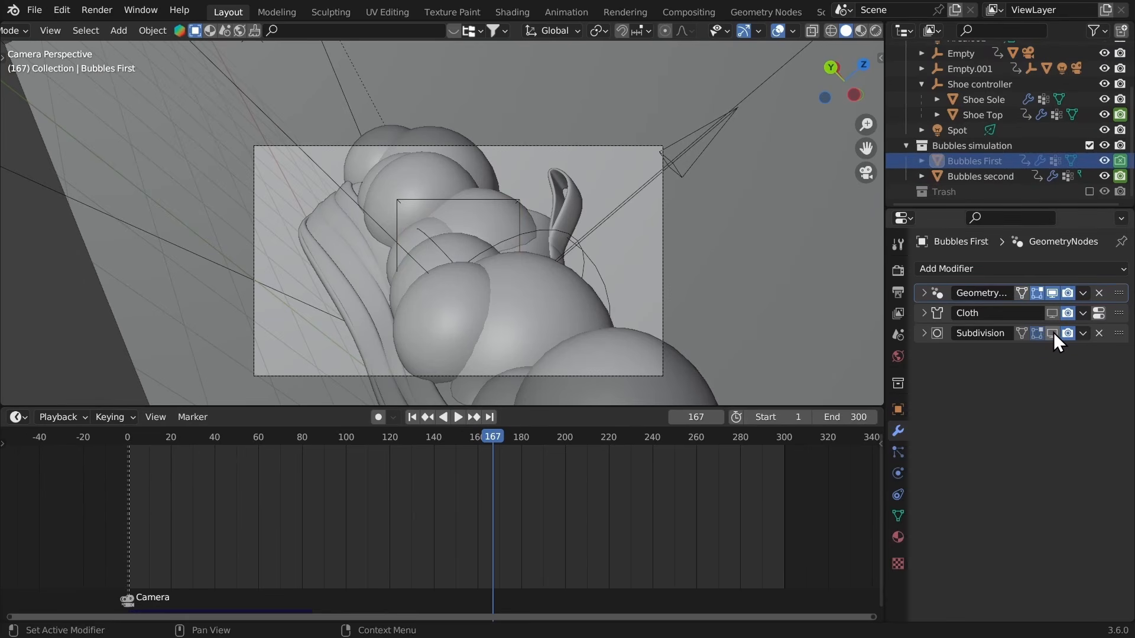
click(999, 177)
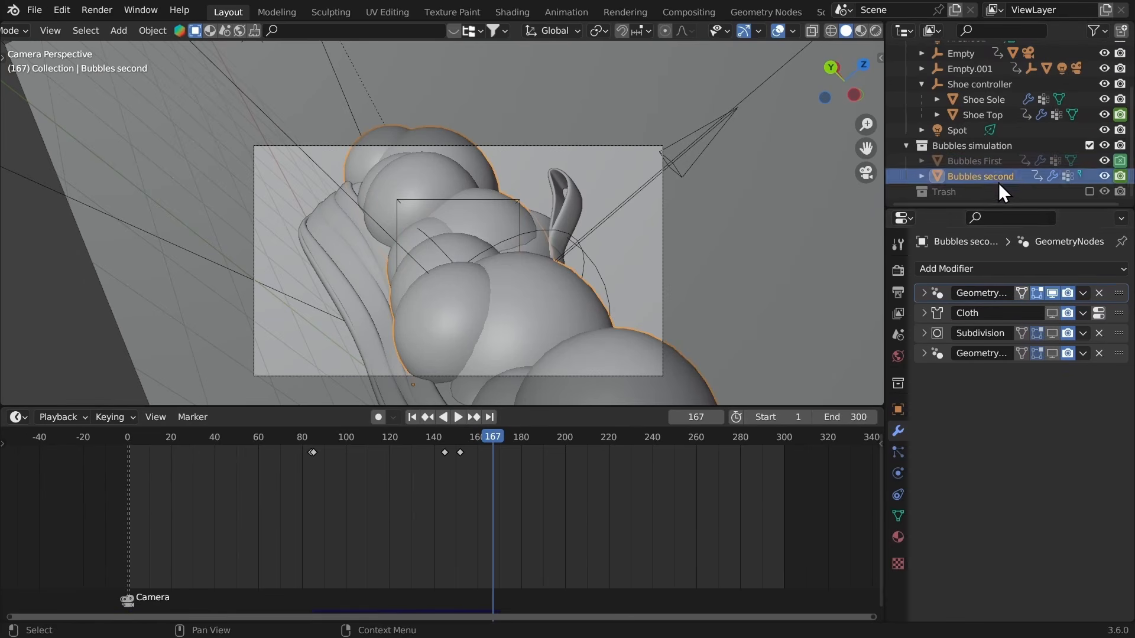
scroll(1017, 147, up, 4)
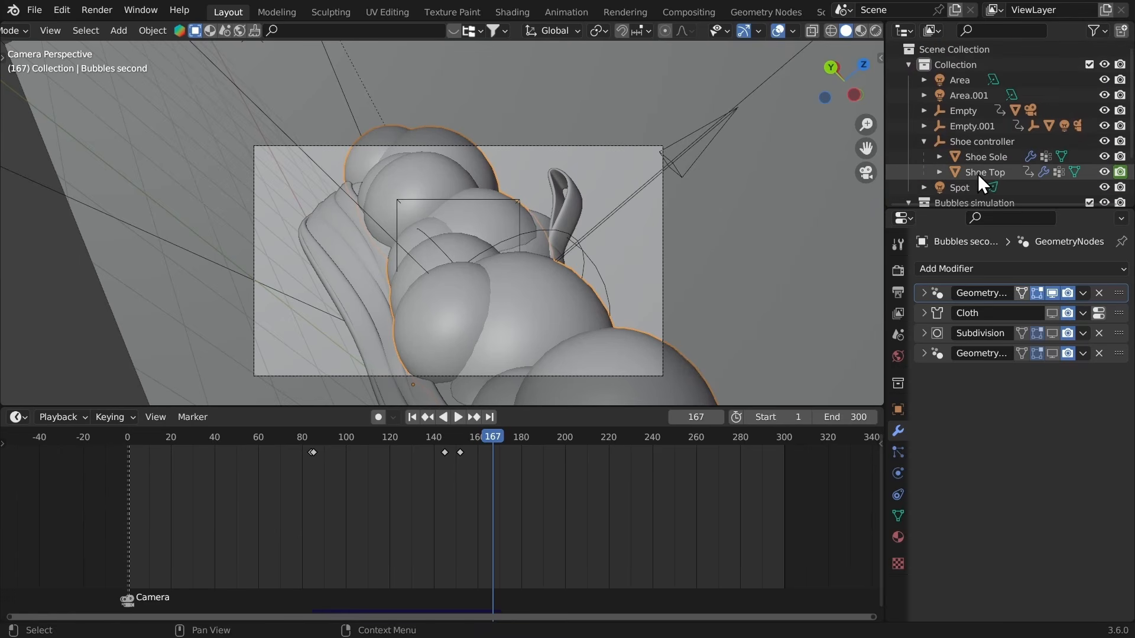
scroll(981, 172, down, 4)
click(1089, 145)
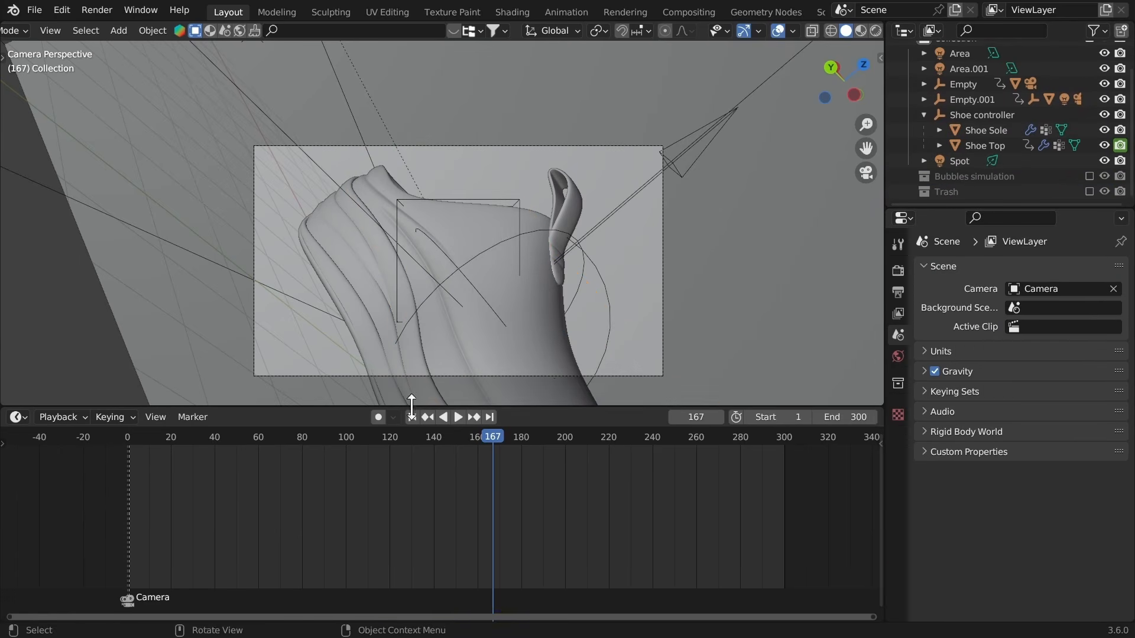
Step: Replay the transition from just before frame 140 with the Bubbles simulation collection excluded
click(430, 442)
key(space)
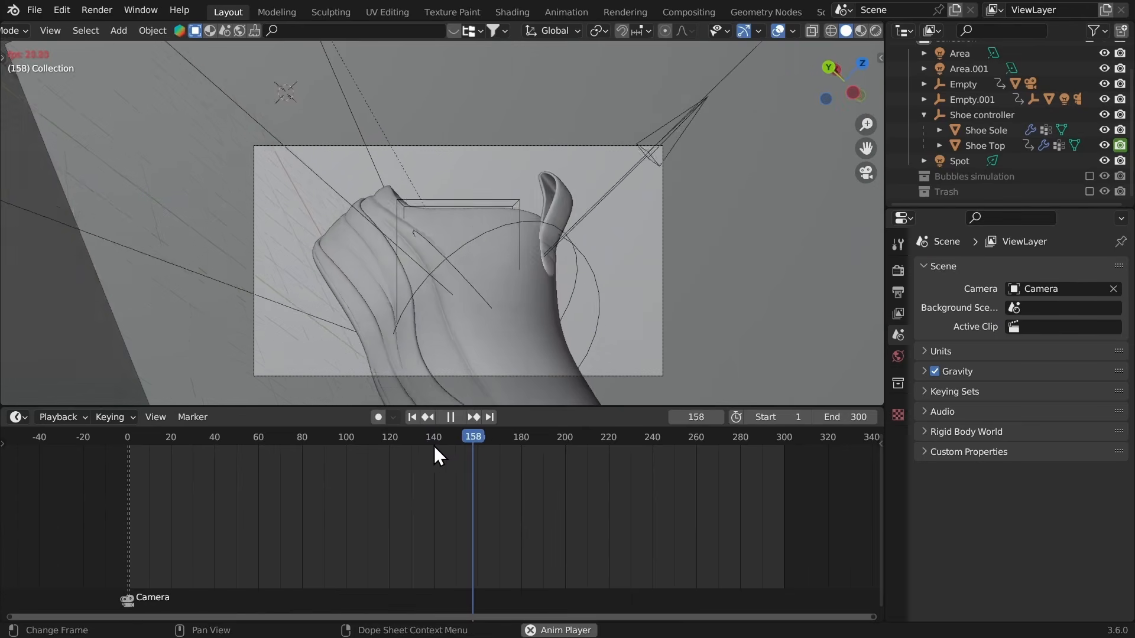
key(space)
Step: Set the scene's output frame rate to 30 fps
click(896, 290)
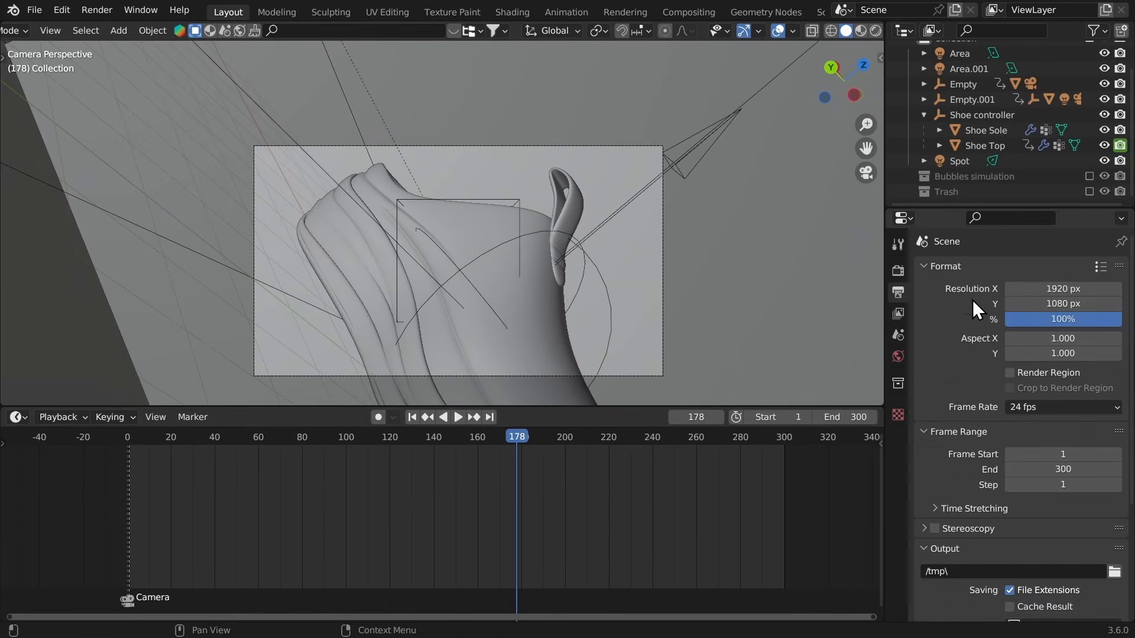
scroll(980, 305, down, 4)
click(1007, 313)
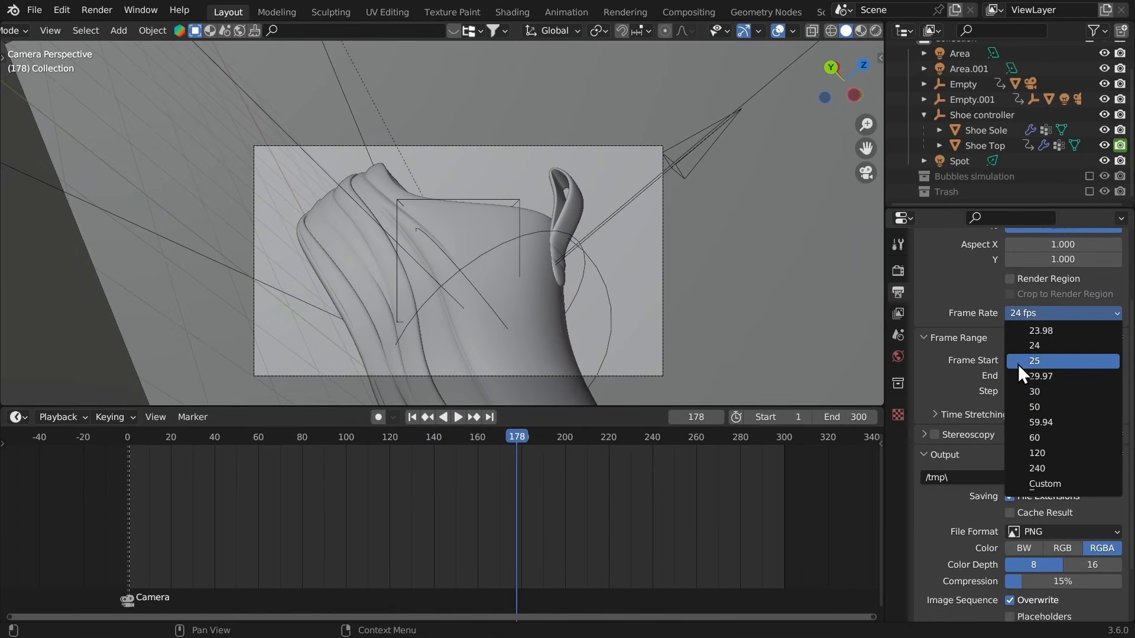
click(1050, 394)
Step: Set the PNG output color to RGB and its compression to 5%
scroll(1049, 467, down, 2)
click(1062, 490)
click(1099, 522)
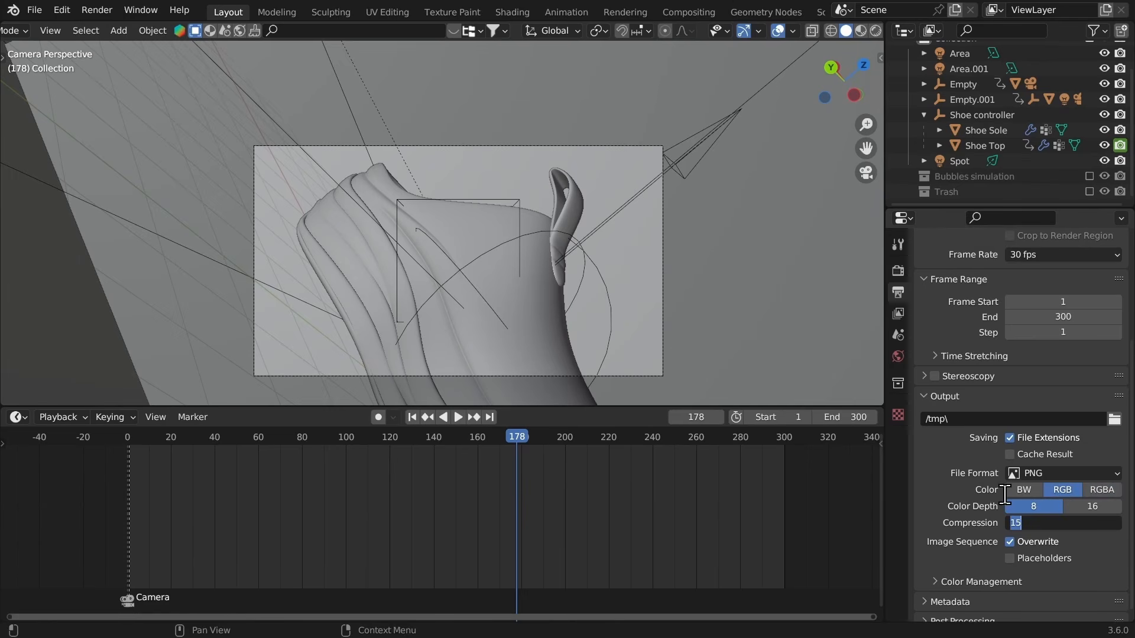
text(5)
key(Return)
scroll(980, 482, up, 5)
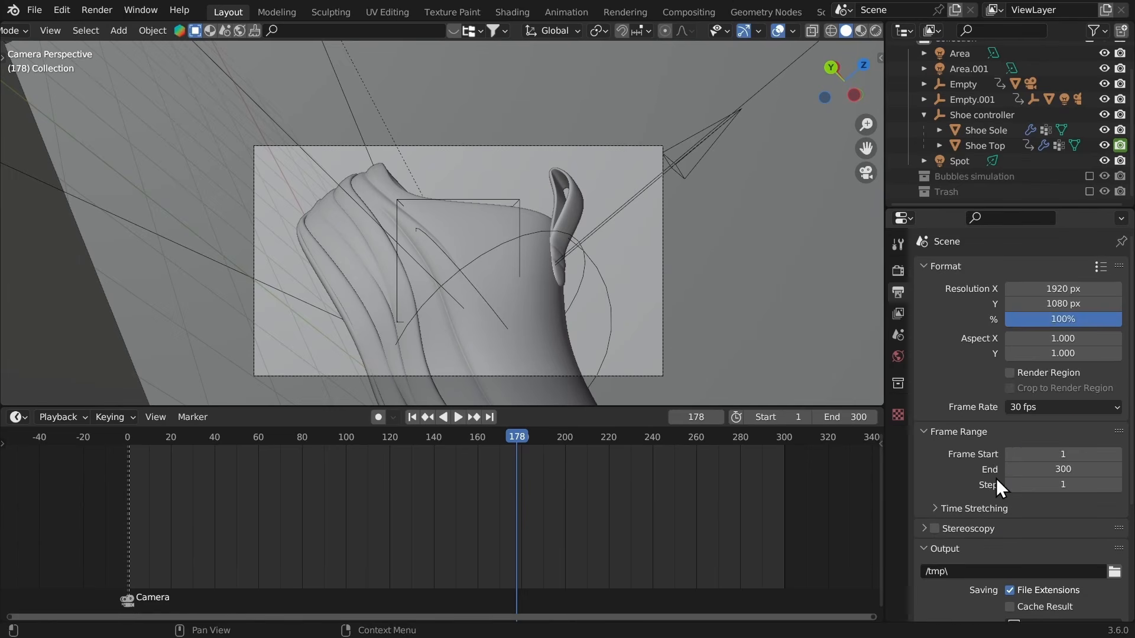
Step: Play the shoe-closing transition twice from before frame 130 to check its timing at the new frame rate
click(398, 438)
key(space)
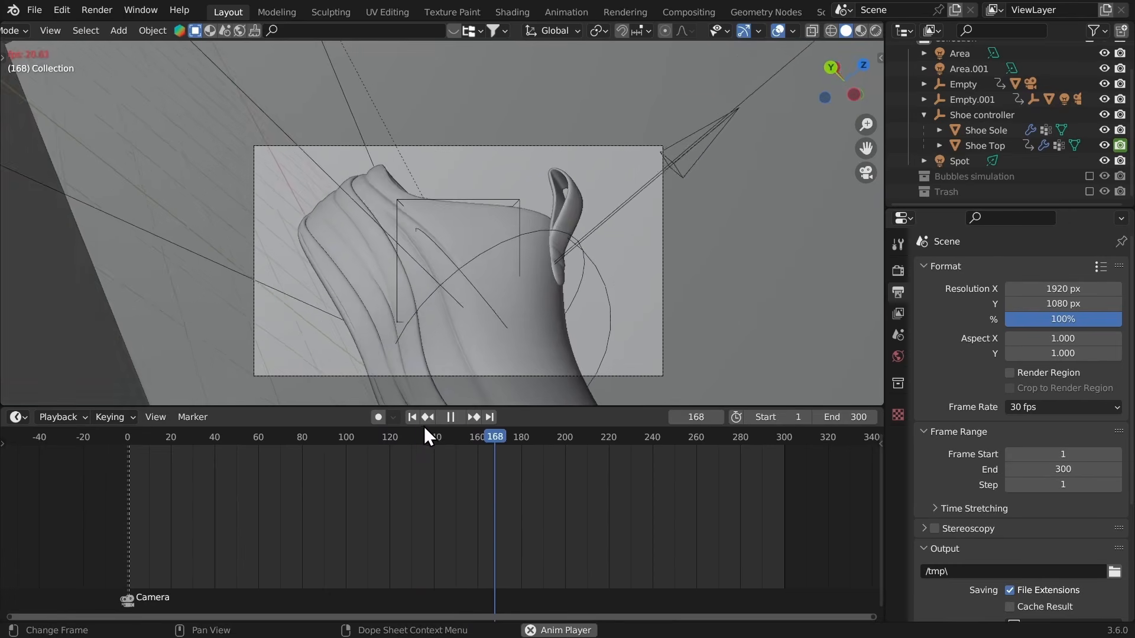
click(409, 441)
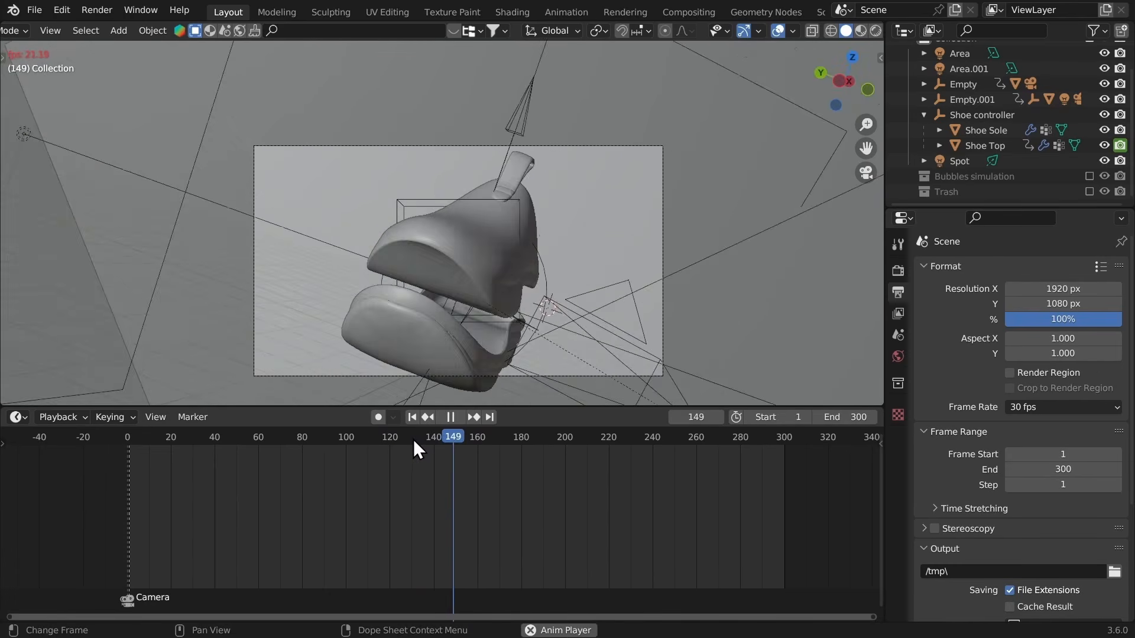
key(space)
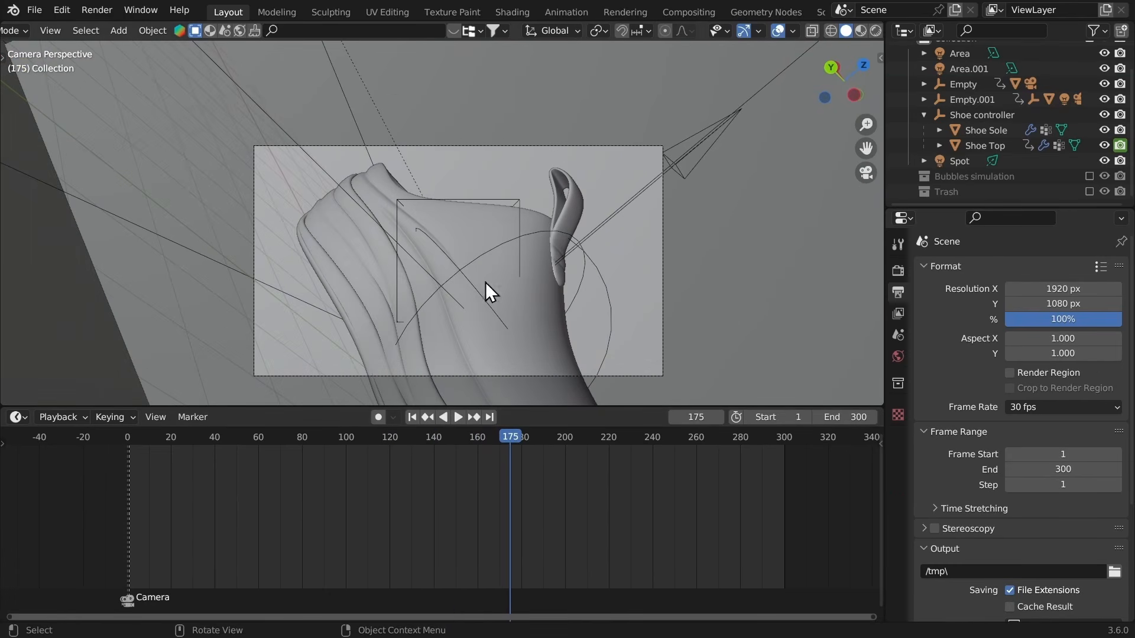
Step: Select the Empty and set the current frame to 185, past its last keyframe
click(442, 199)
scroll(573, 467, up, 4)
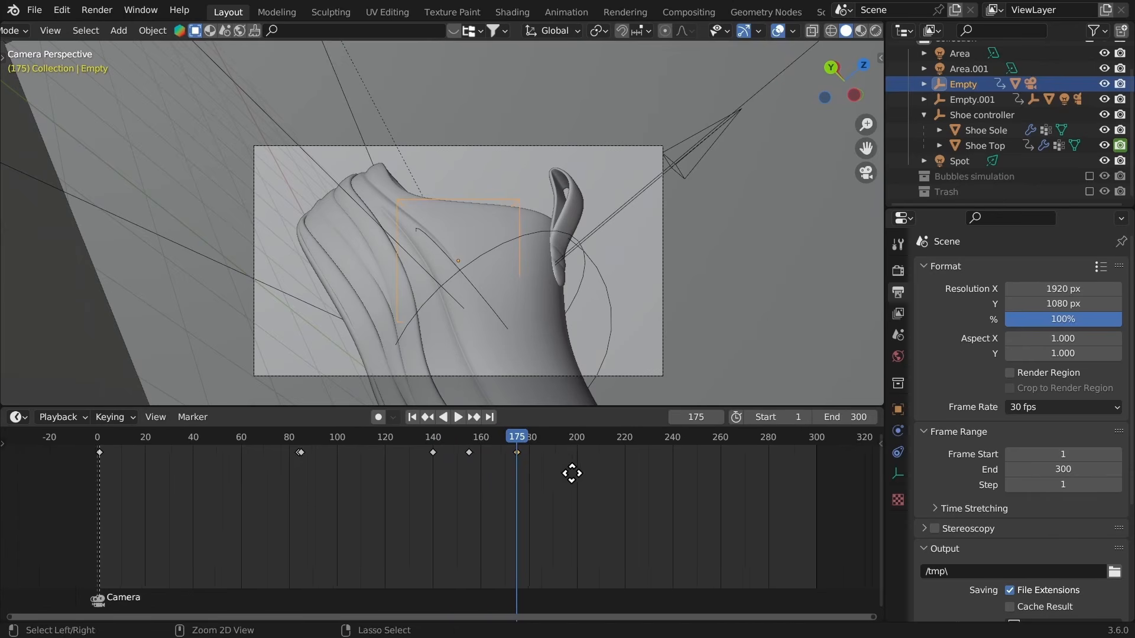
drag(534, 438, 522, 446)
ctrl+middle_drag(521, 456, 554, 438)
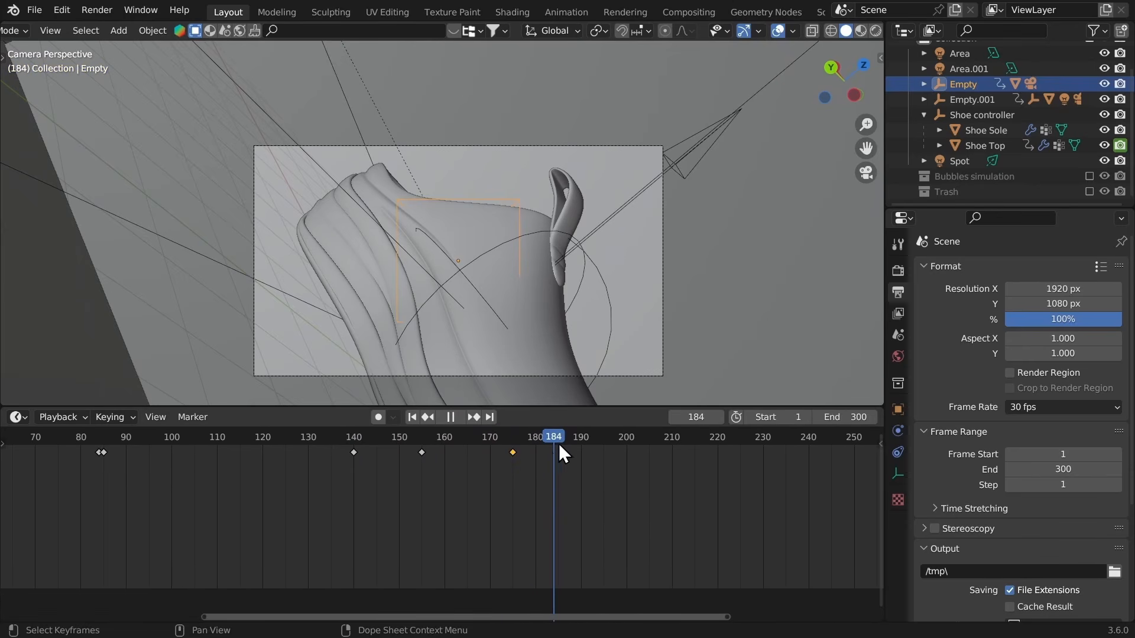
click(558, 440)
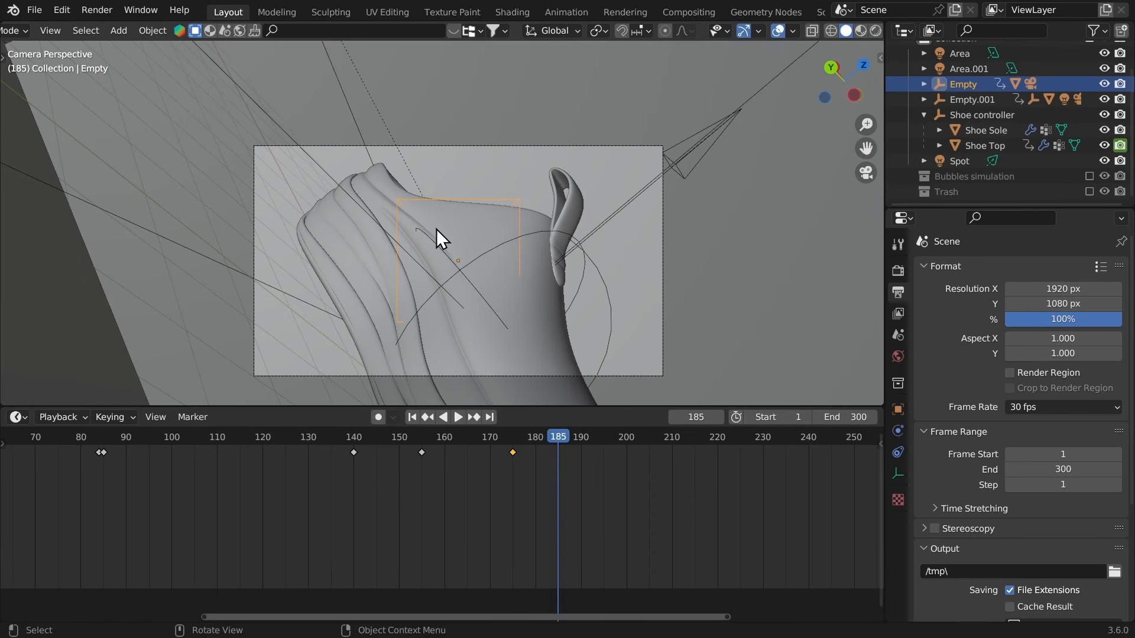
key(r)
key(r)
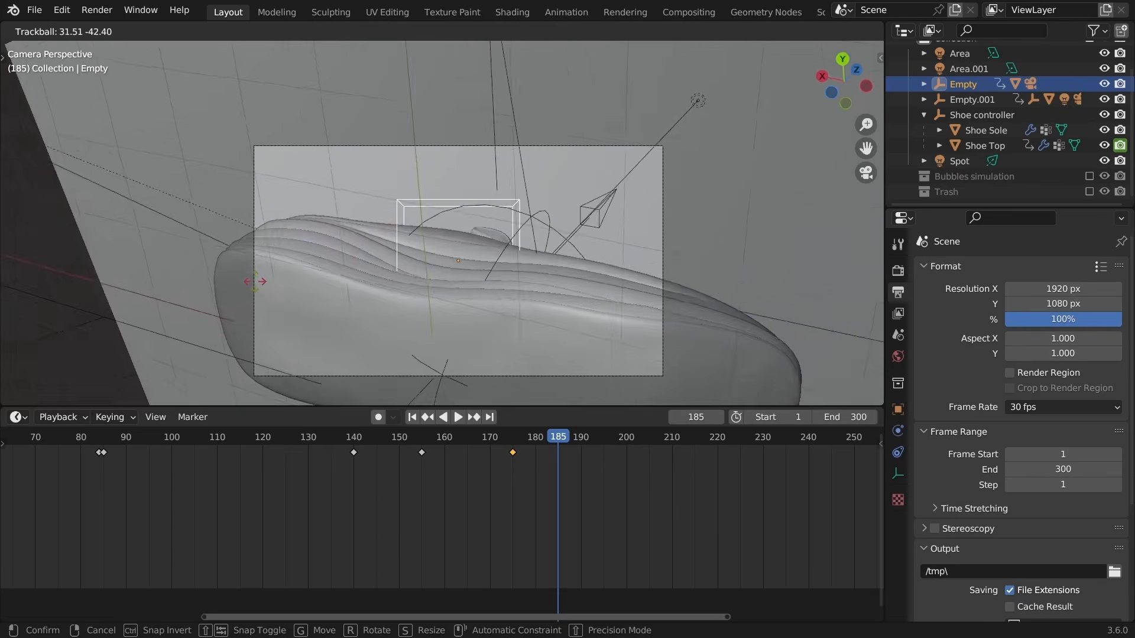
right_click(256, 222)
Step: Move the Empty at frame 185 so the shoe sits slightly higher and further right in the camera frame
key(g)
click(260, 270)
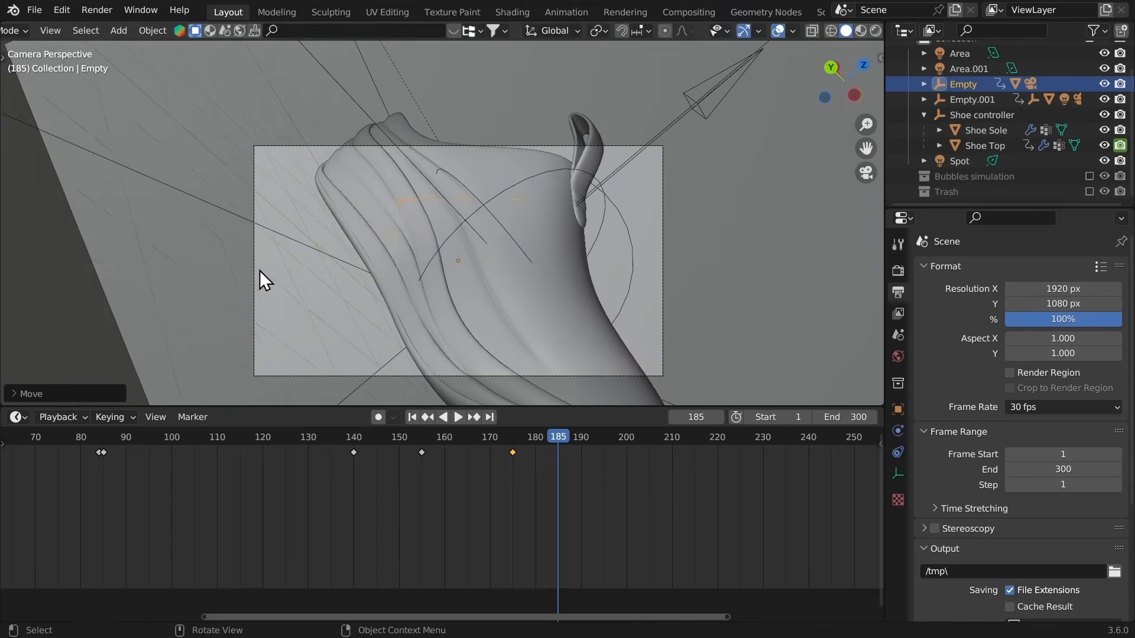
key(r)
key(r)
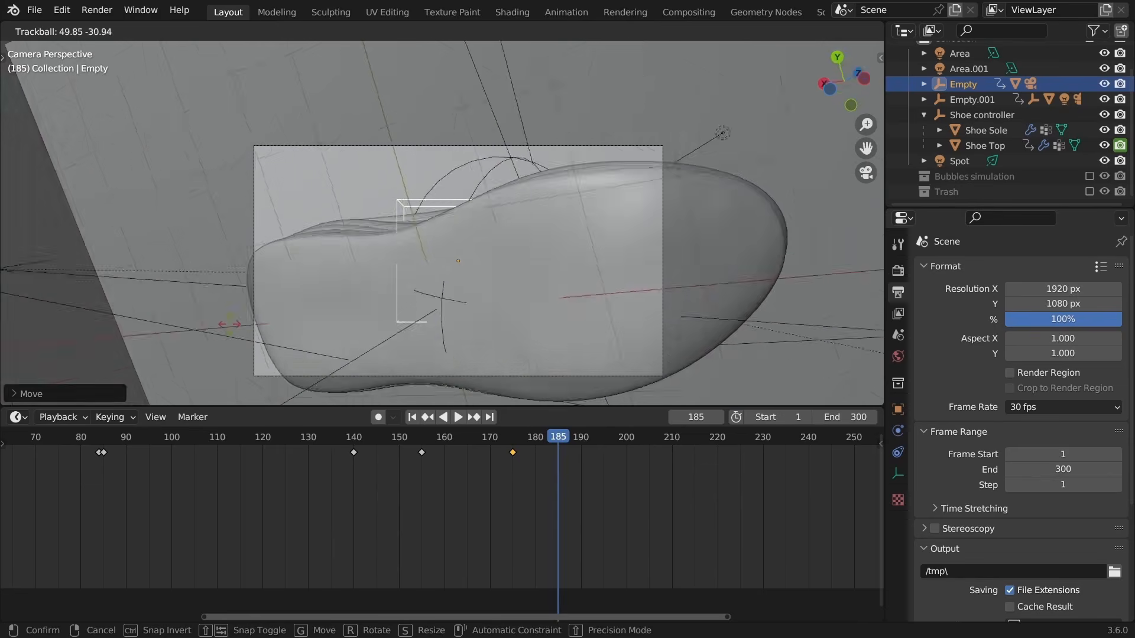
right_click(239, 292)
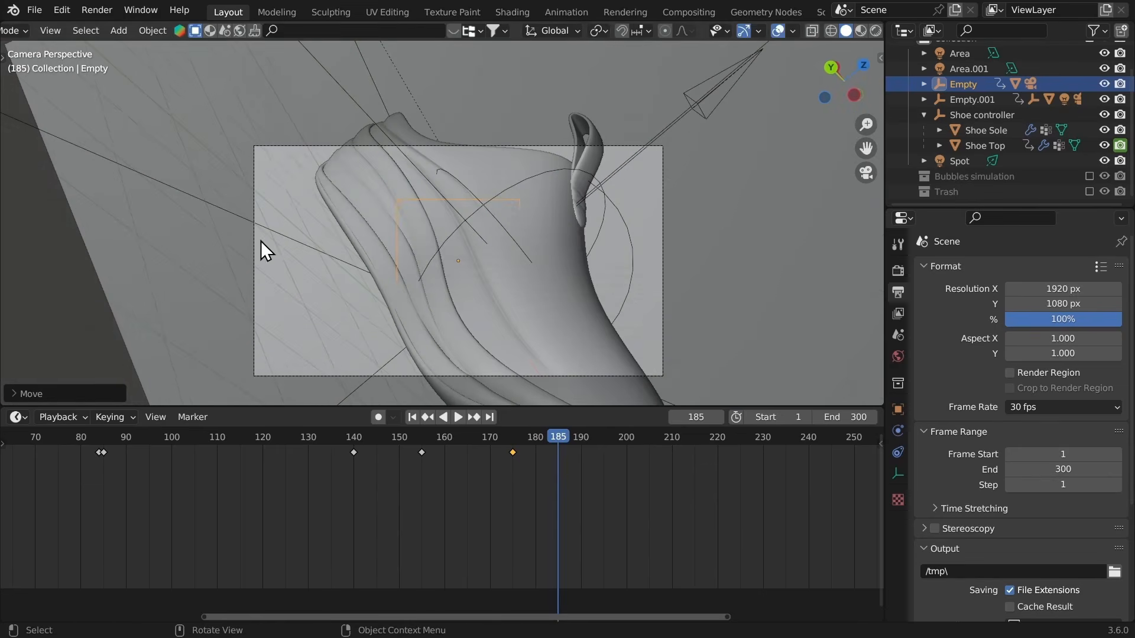
Step: Rotate the Empty about global X and freely at frame 185 until the sole faces the camera, and reposition it in the frame
key(r)
key(x)
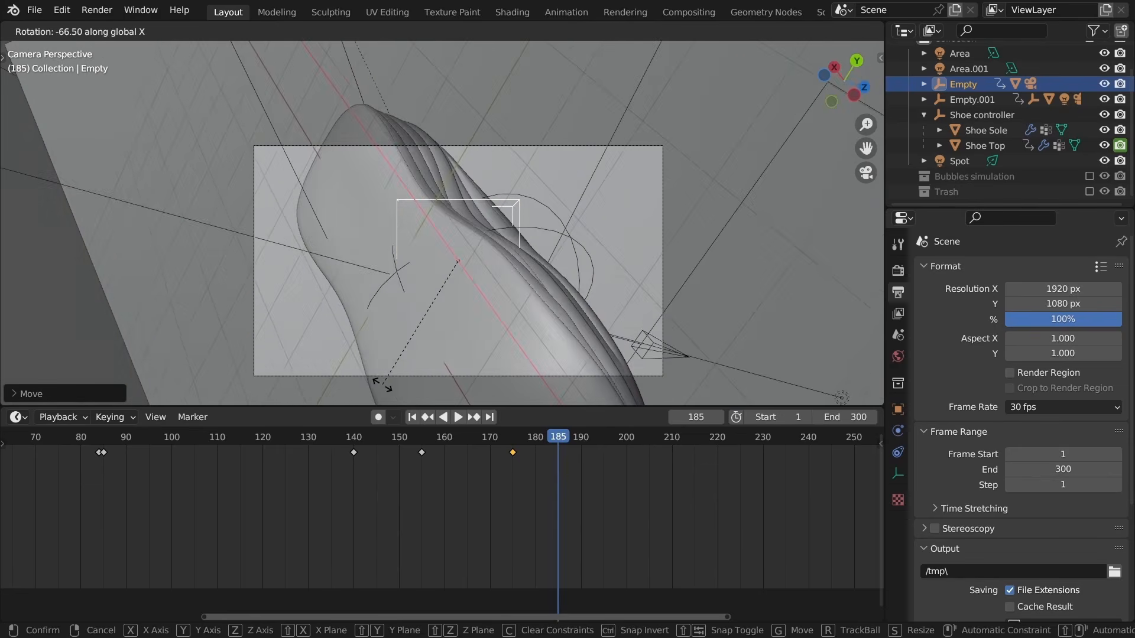
key(r)
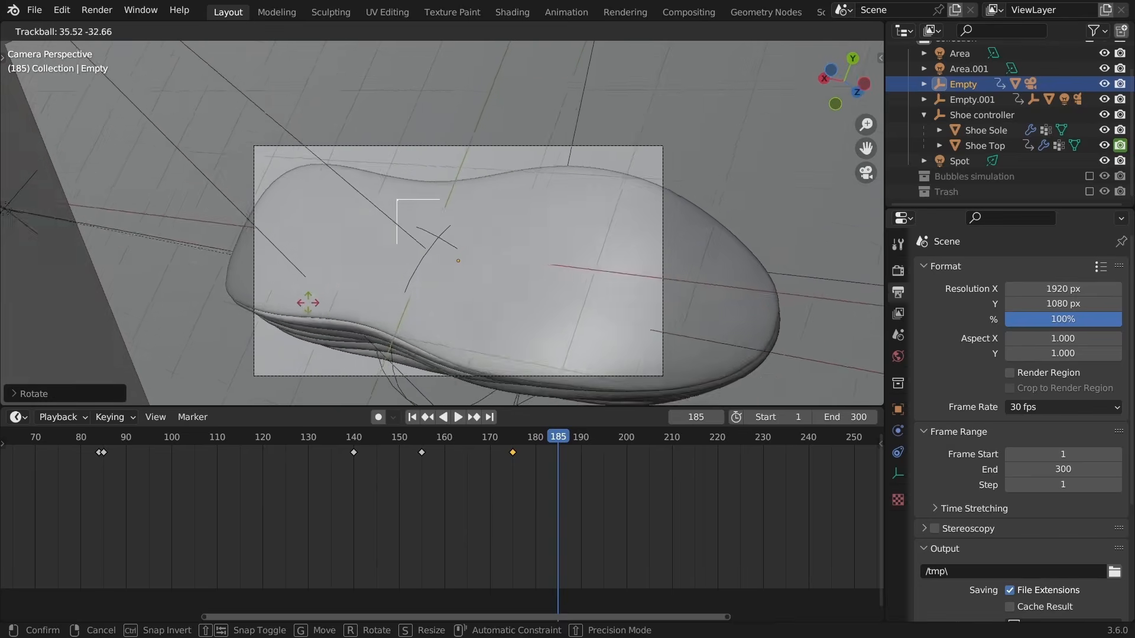
click(304, 299)
key(g)
click(266, 282)
Step: Refine the Empty's free rotation and position, and scale it slightly to adjust the shoe's framing
key(r)
key(r)
click(258, 294)
key(g)
click(267, 301)
key(s)
click(271, 302)
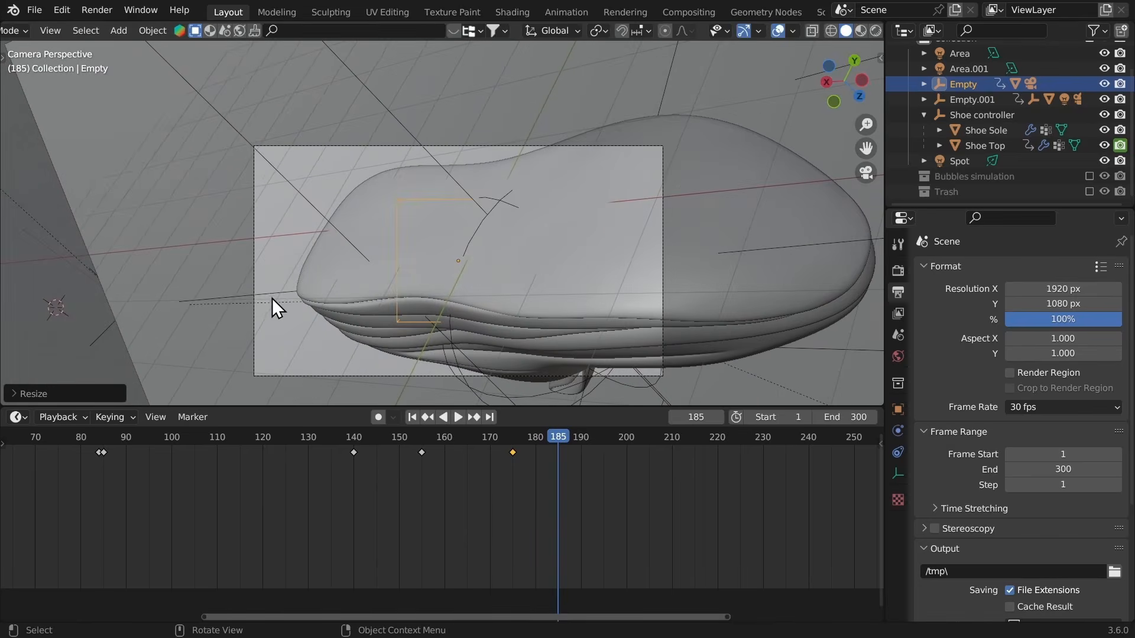
Step: Tilt the Empty so the toe end drops in frame, and insert a Location, Rotation & Scale keyframe at frame 185
key(r)
click(289, 287)
key(r)
key(r)
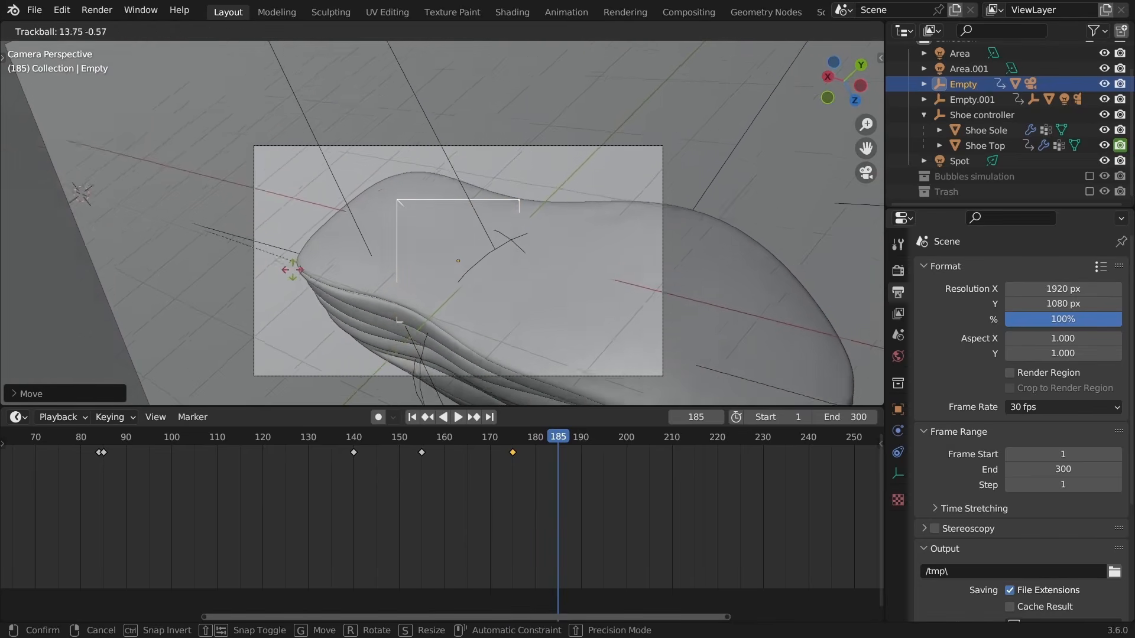
click(289, 274)
key(i)
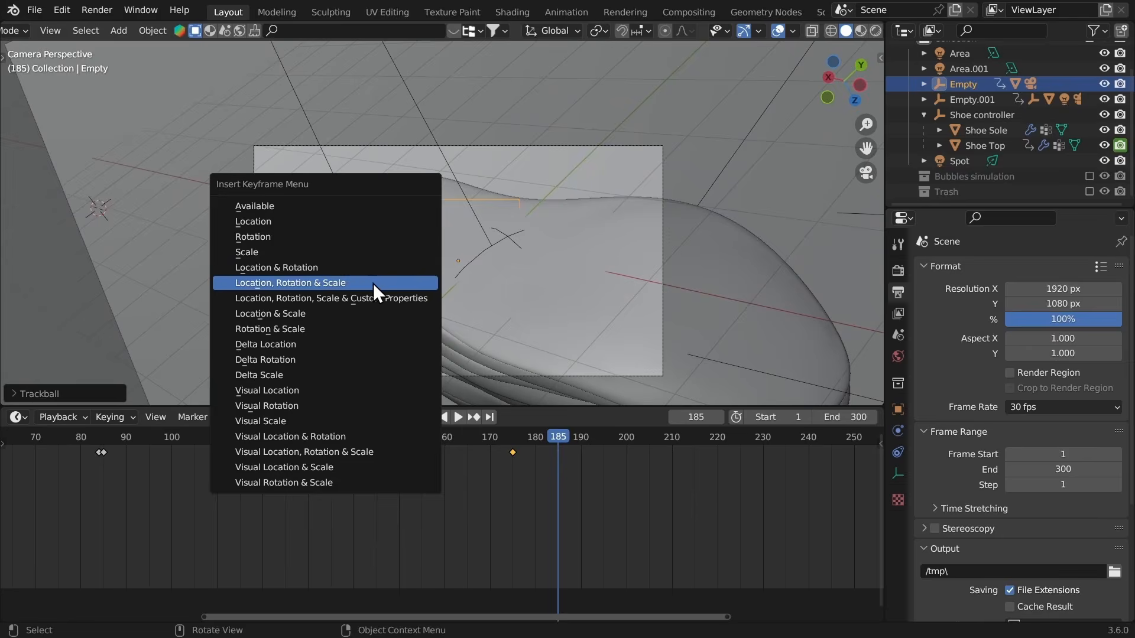
click(374, 283)
Step: Play the camera move twice from about frame 170 to check the transition to frame 185
click(491, 444)
key(space)
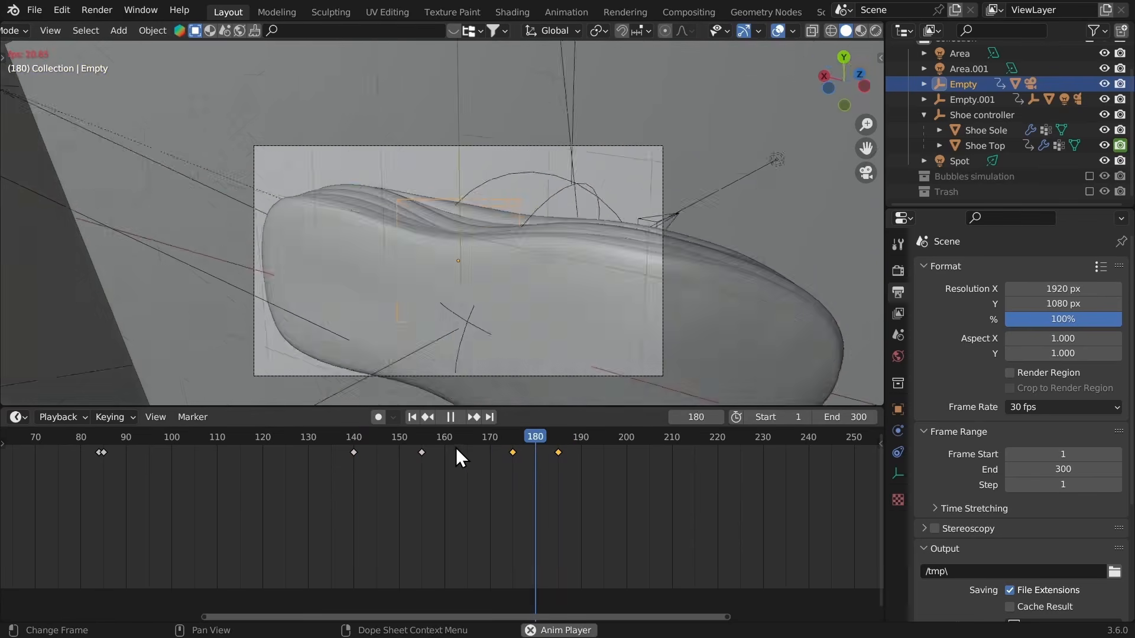
click(493, 441)
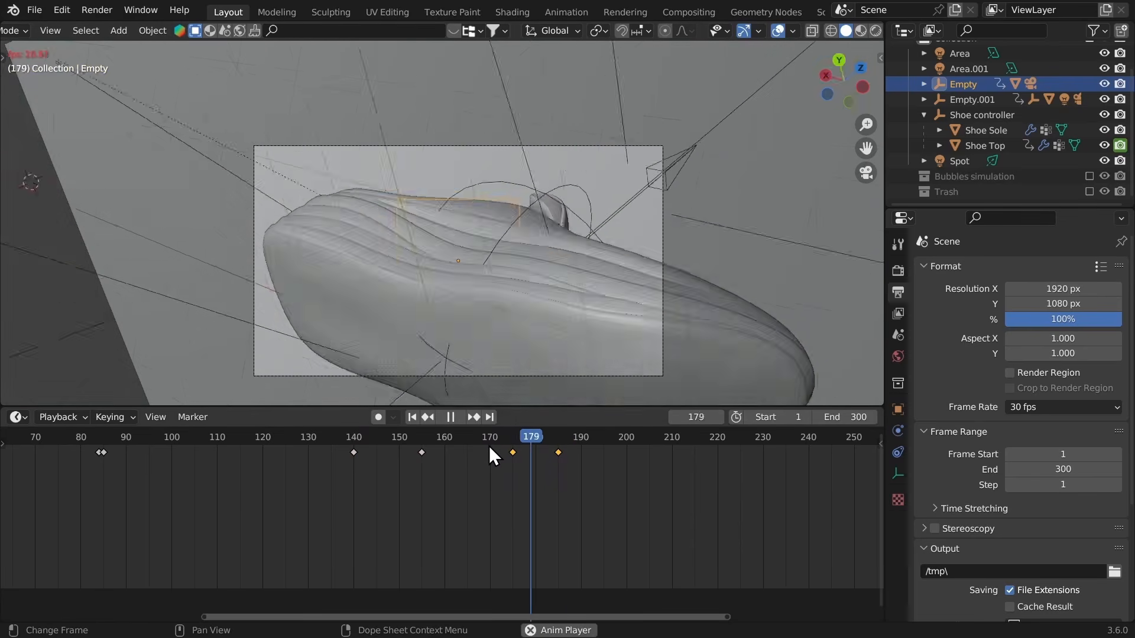
key(space)
Step: Return to frame 185 and rotate the Empty about the global X axis and then the global Y axis
click(558, 439)
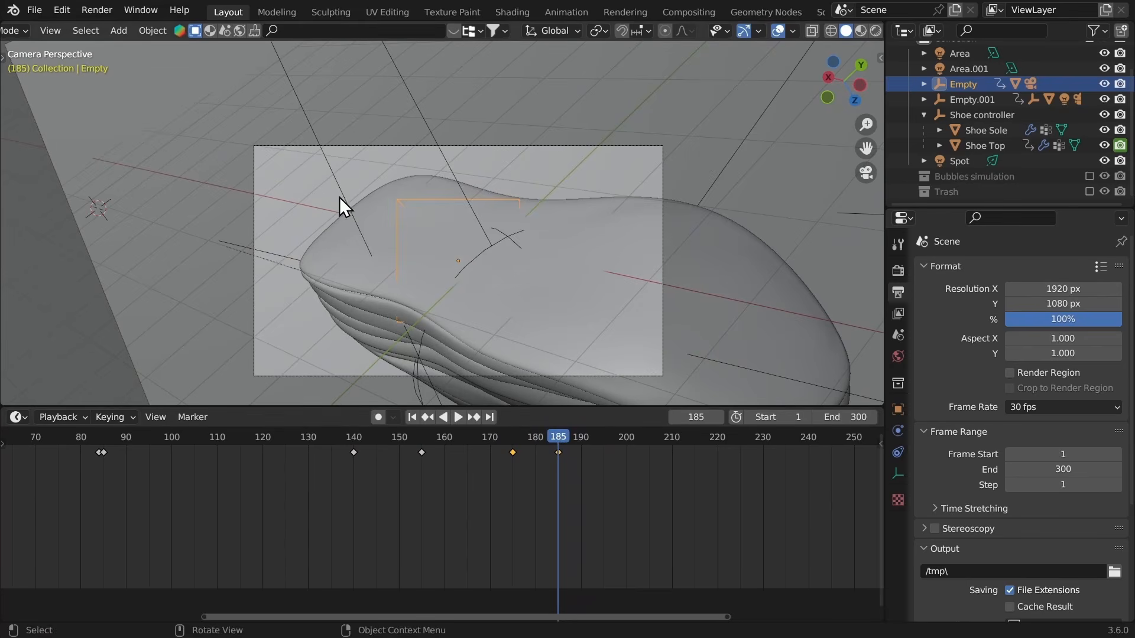
key(r)
key(x)
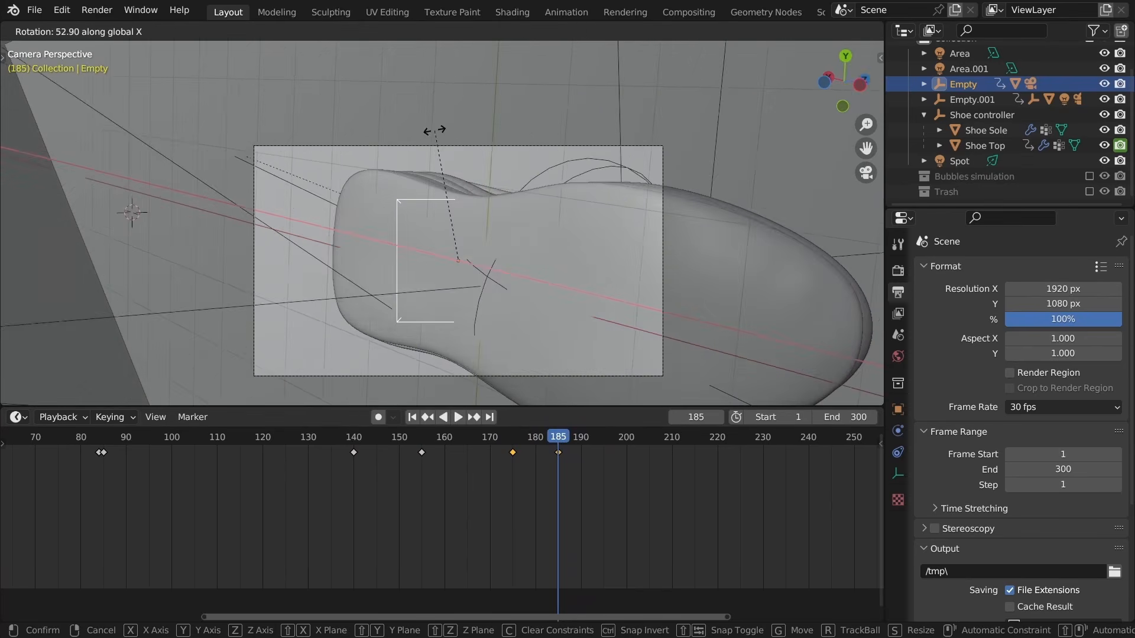
click(464, 131)
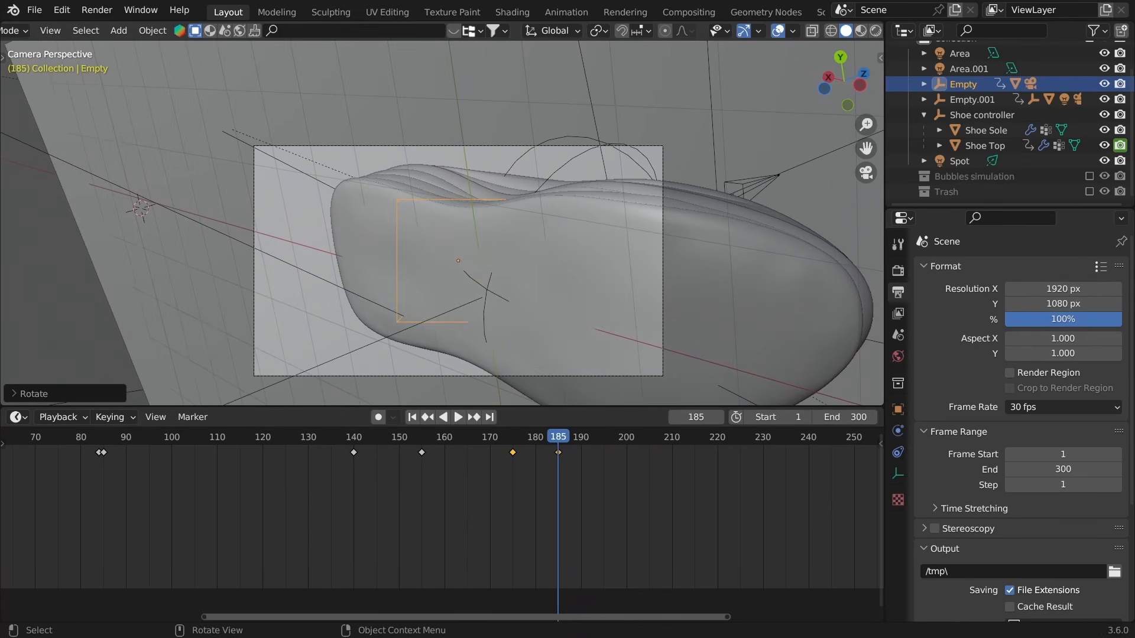
key(r)
key(y)
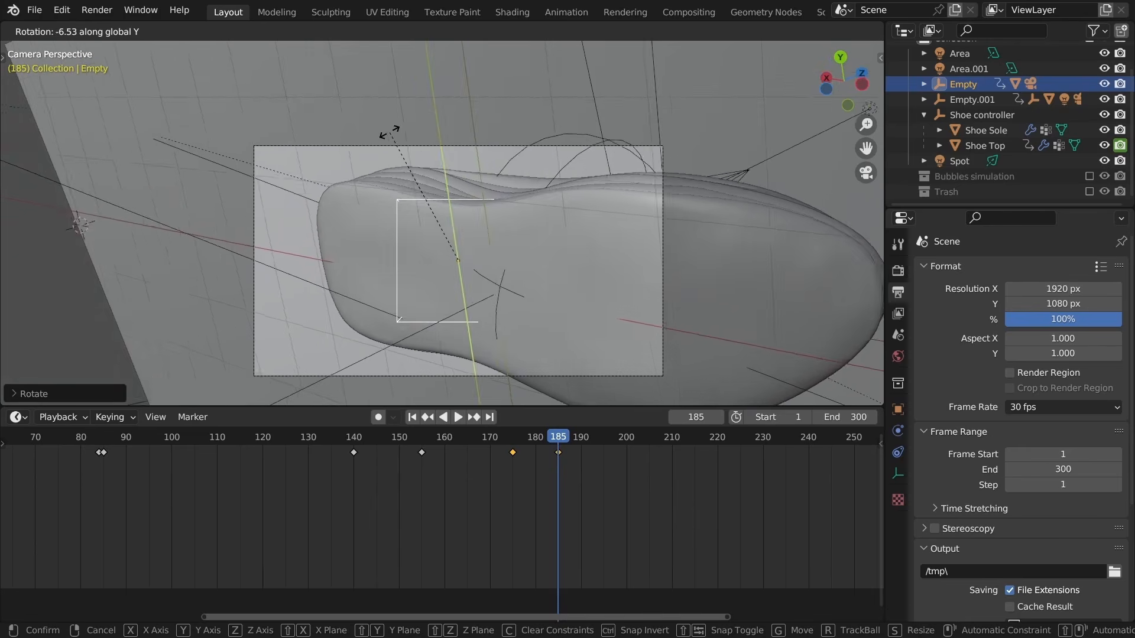
click(356, 137)
Step: Rotate the Empty slightly about the global Z axis and nudge its position in the camera frame
key(r)
key(z)
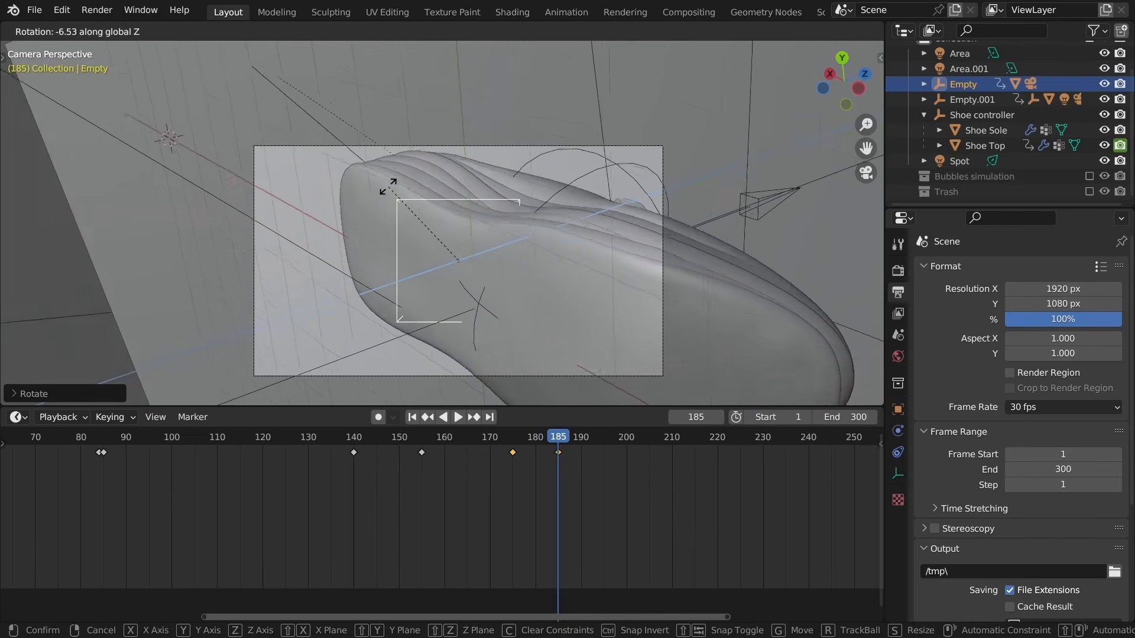
click(375, 186)
key(g)
click(378, 168)
Step: Rotate the Empty freely to reveal more of the shoe's side, and shift it to keep the heel in frame
key(r)
key(r)
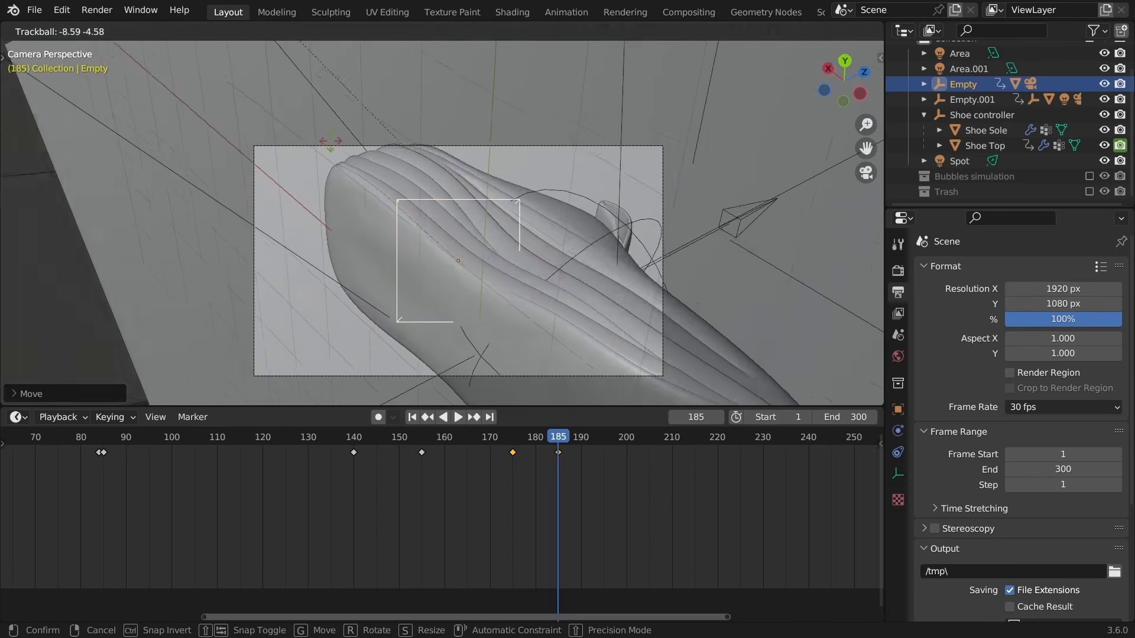
click(339, 151)
key(g)
click(351, 161)
Step: Fine-tune the Empty's free rotation and position, and keyframe the side-view pose at frame 185
key(r)
key(r)
click(357, 164)
key(g)
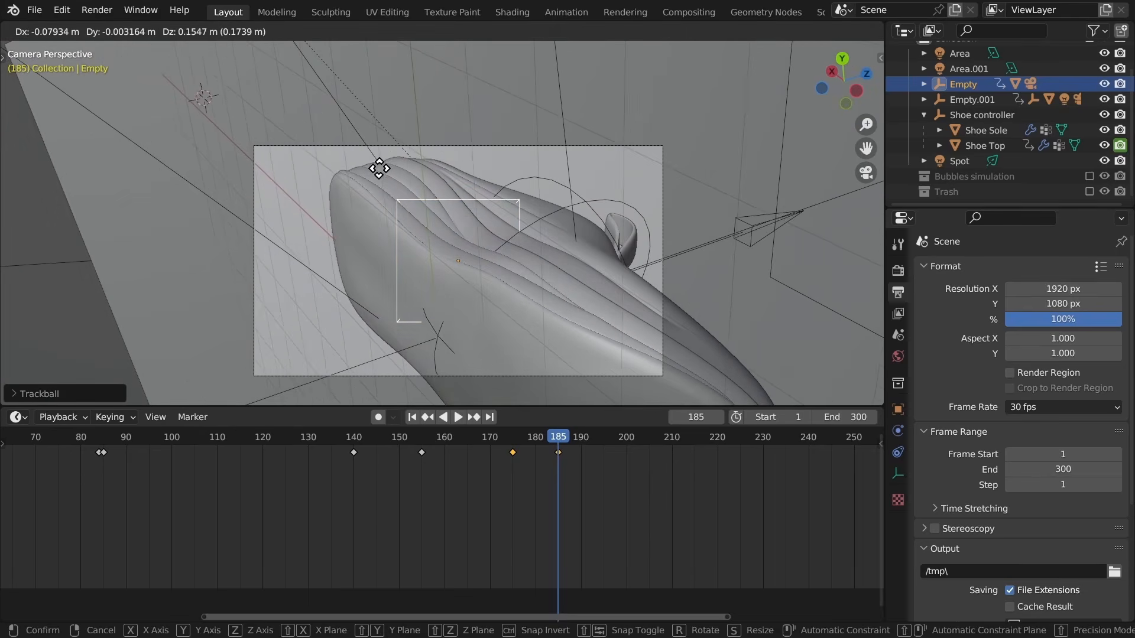
click(380, 173)
key(i)
click(360, 208)
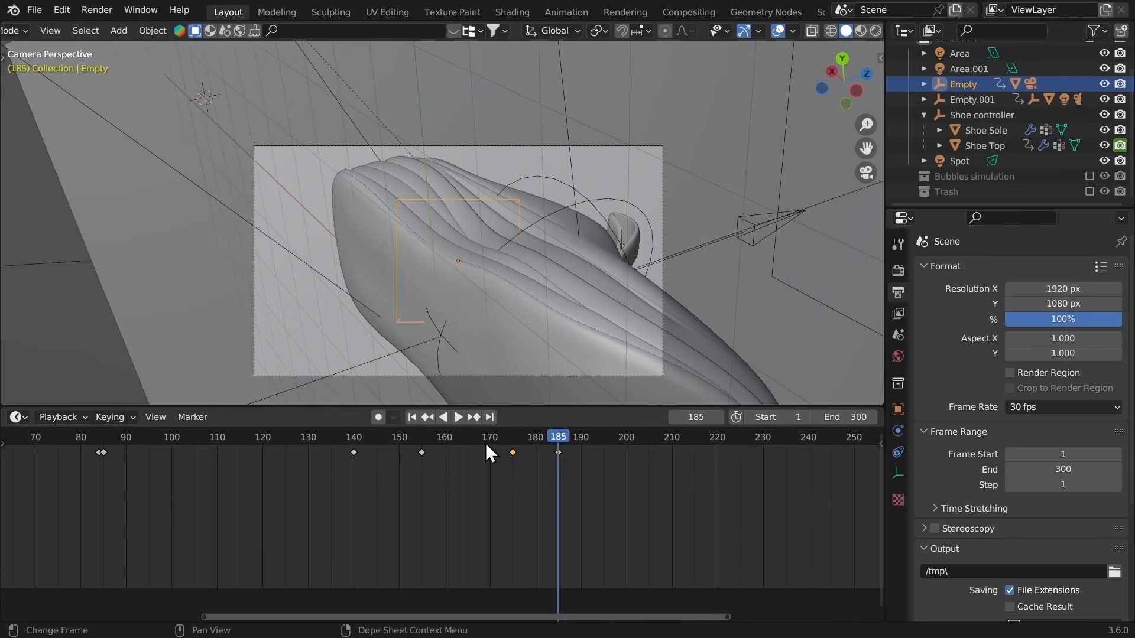
Step: Play the animation from frame 168 to past frame 185 to check the side-view camera move
click(480, 444)
key(space)
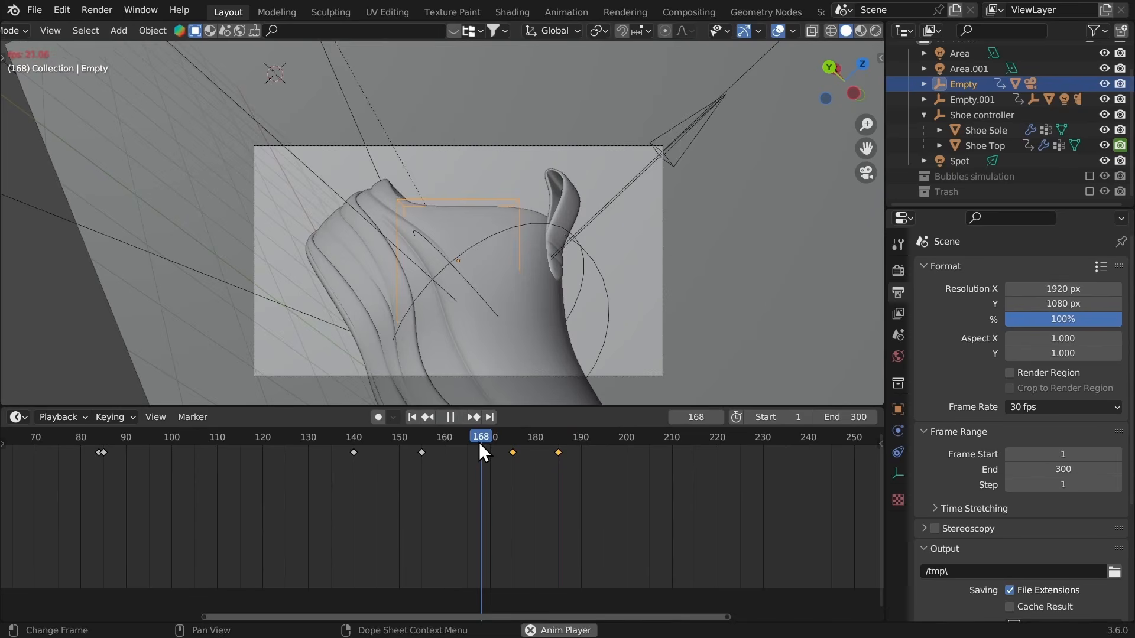
key(space)
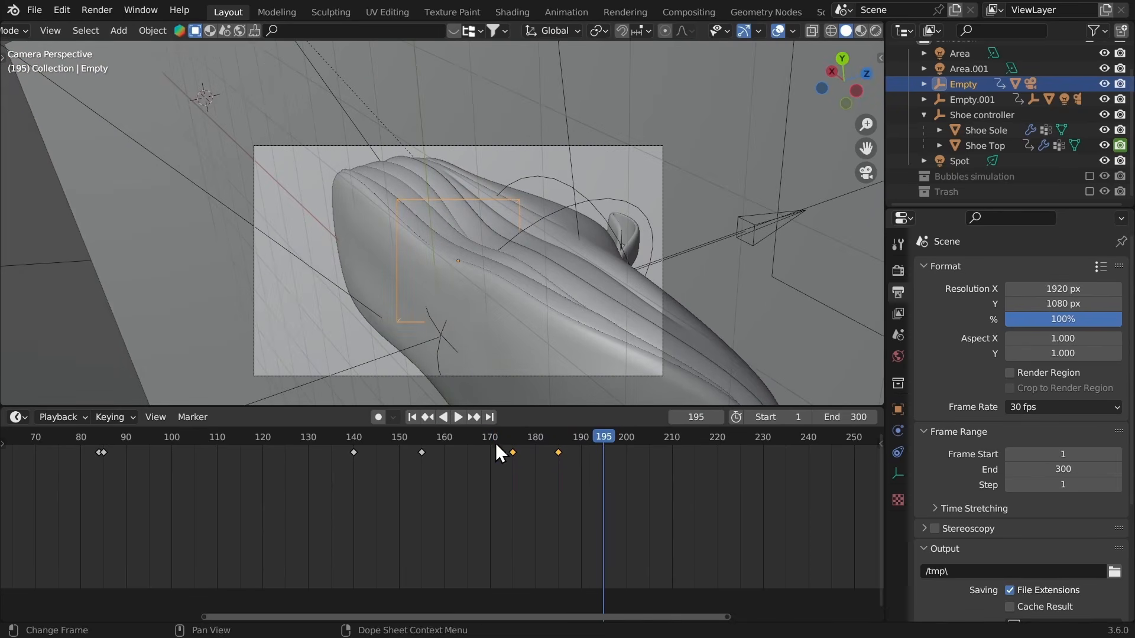
Step: Return to frame 185, rotate the Empty about global X to turn the sole toward the camera, and move it slightly
click(561, 438)
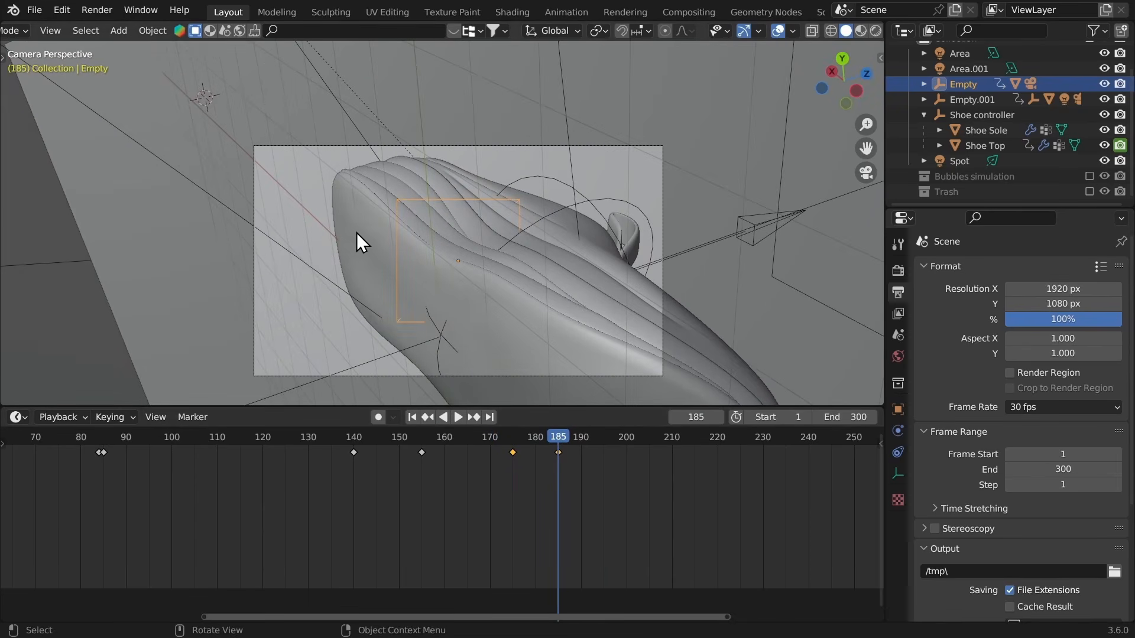
key(r)
key(x)
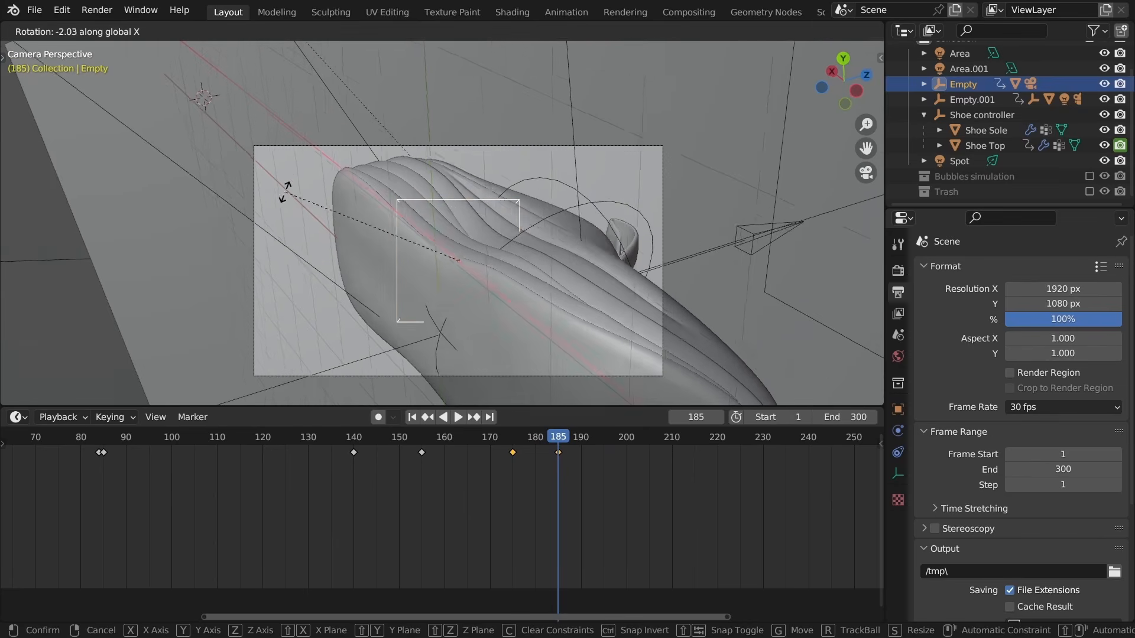
click(299, 246)
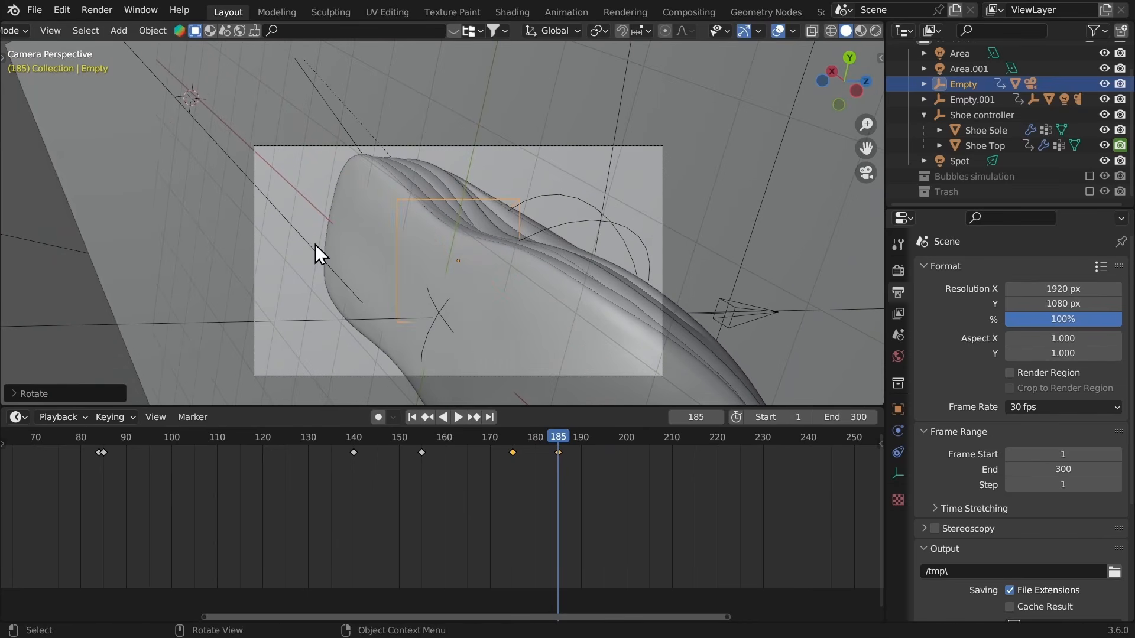
click(320, 273)
key(g)
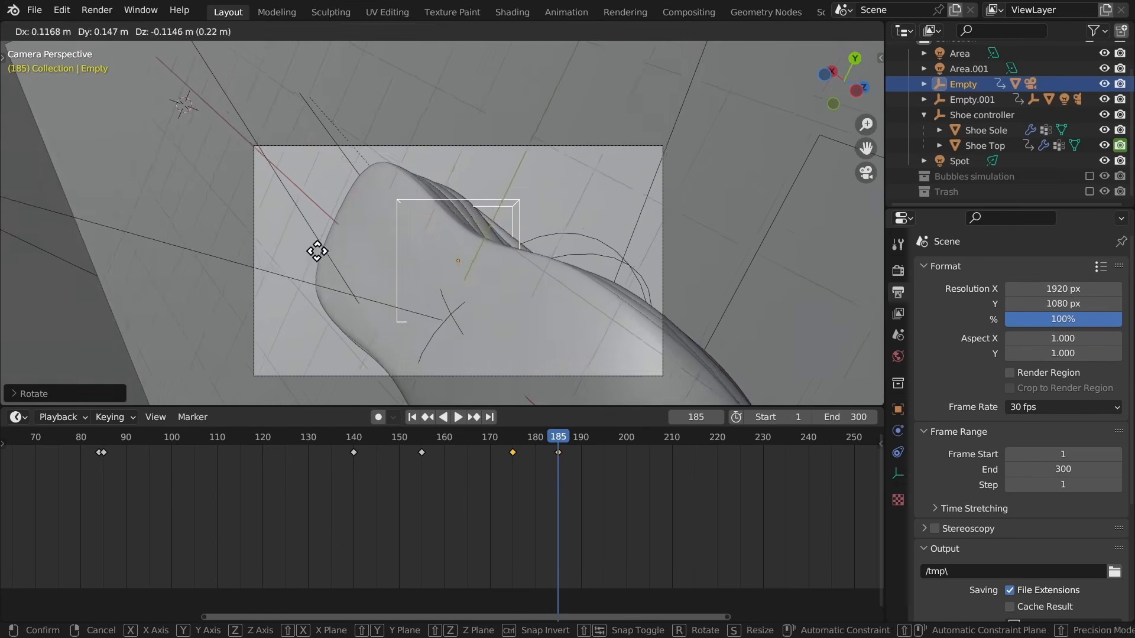
click(318, 253)
Step: Rotate the Empty freely until the shoe lies nearly horizontal across the frame with its sole facing the camera
key(r)
key(r)
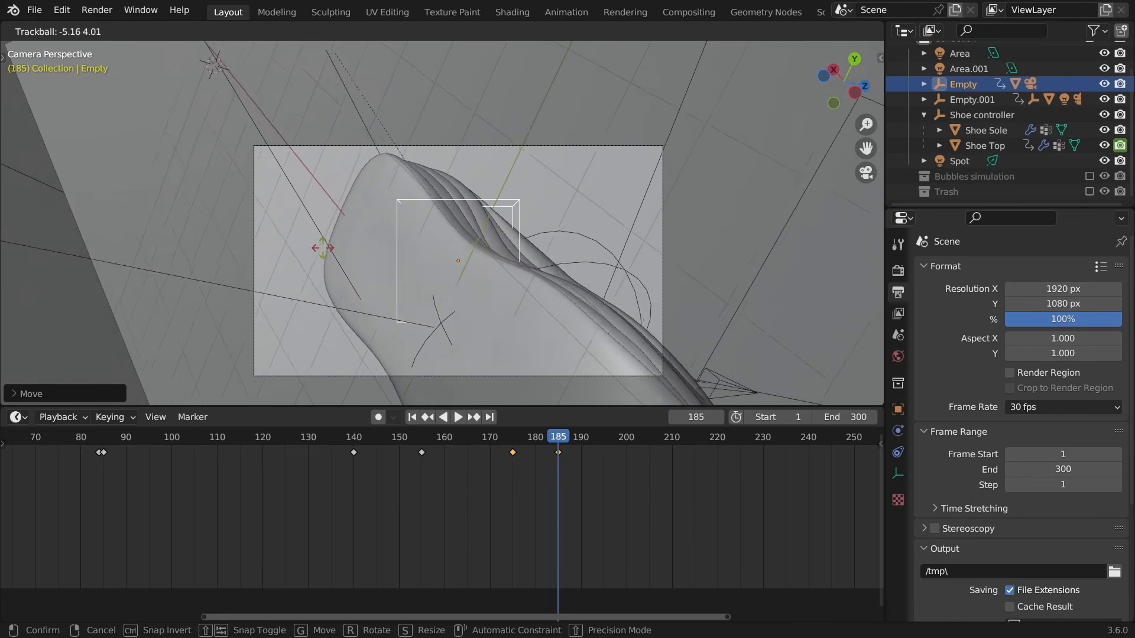
click(314, 249)
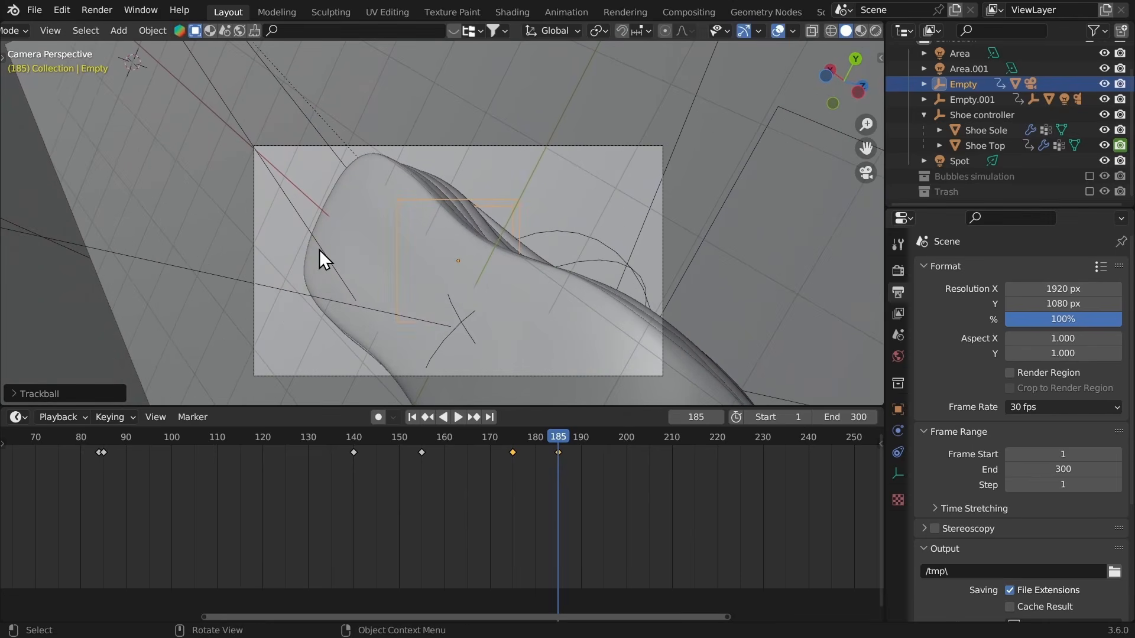
key(r)
key(r)
click(291, 285)
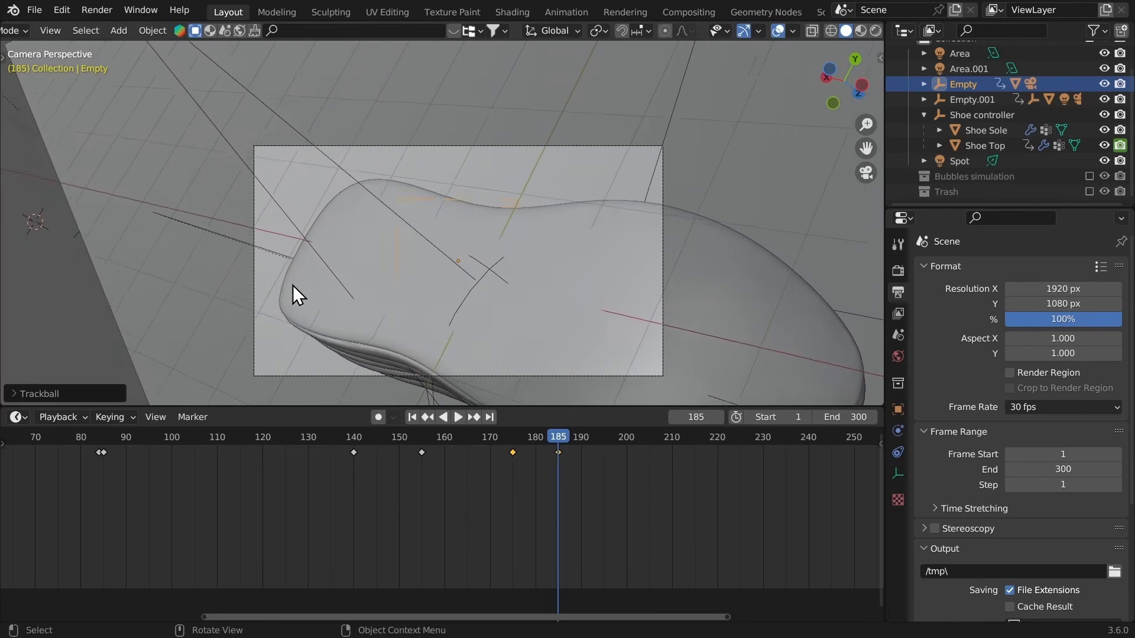
Step: Adjust the Empty's position, scale and free rotation to frame the sole, and keyframe the pose at frame 185
key(g)
click(294, 291)
key(s)
click(307, 267)
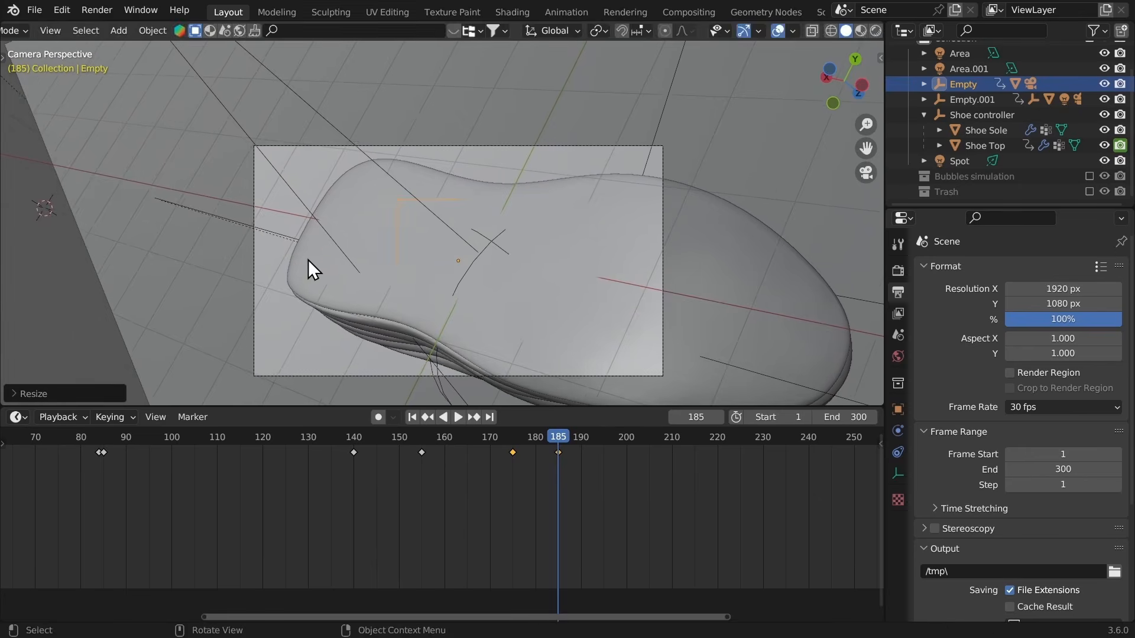
key(r)
key(r)
click(339, 265)
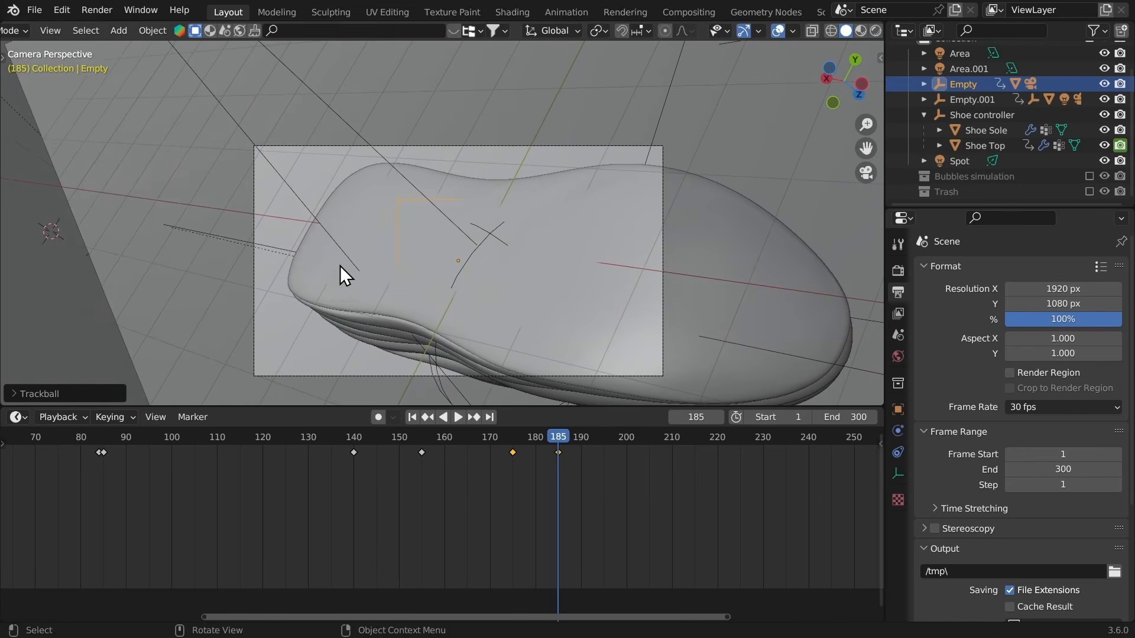
key(i)
click(327, 271)
Step: Play the animation from about frame 170 to check the move into the sole view
click(486, 449)
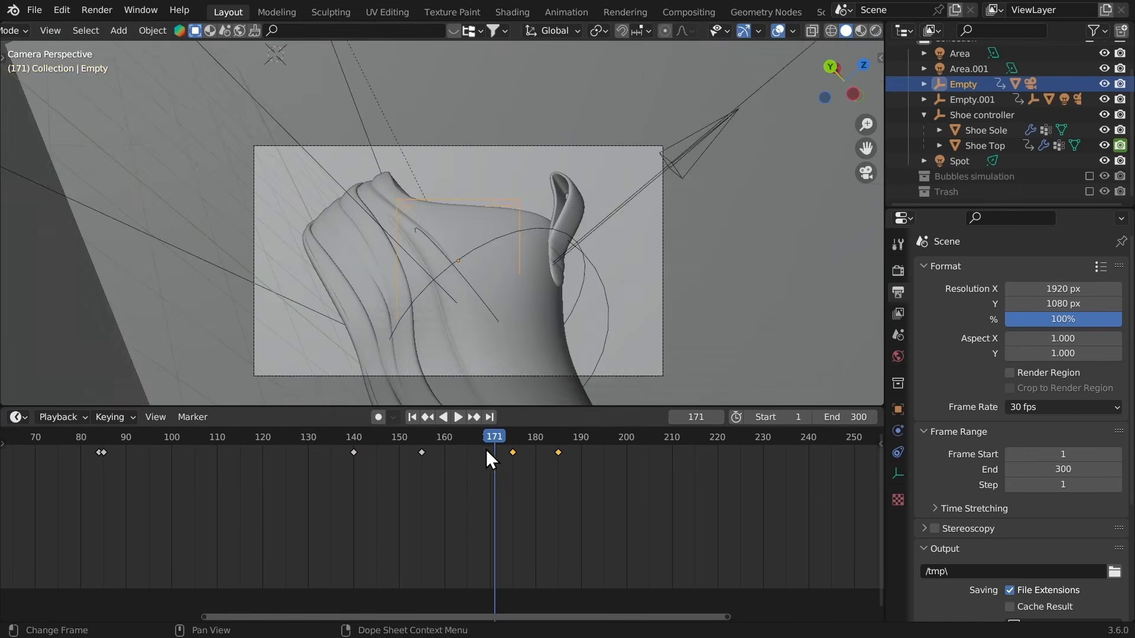
key(space)
key(space)
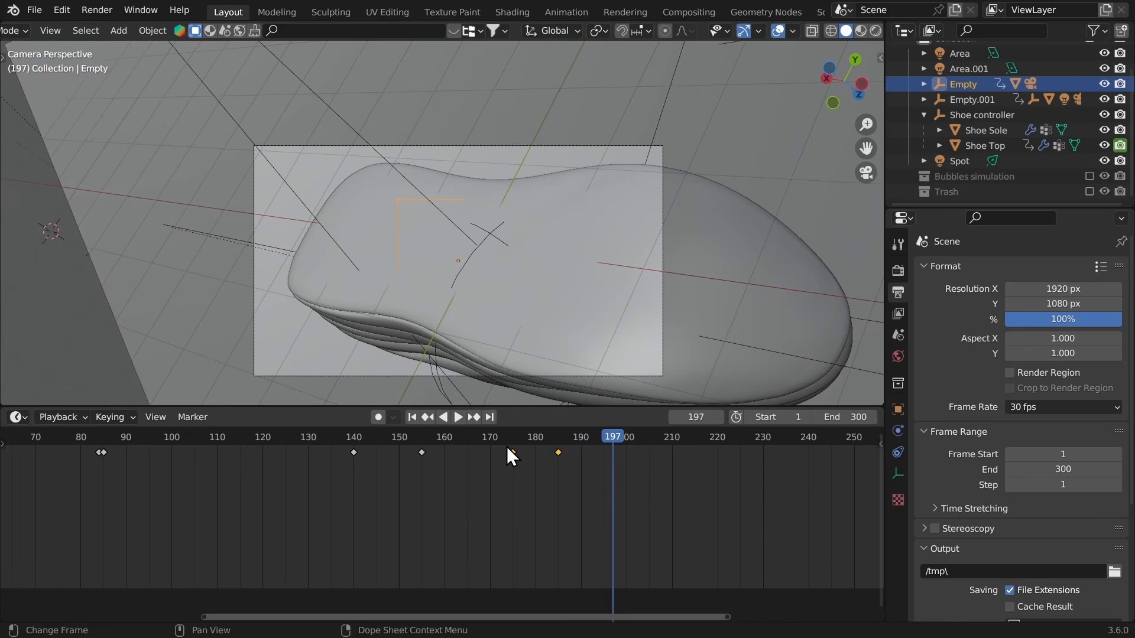
Step: Rotate the Empty about 14° around global X at frame 185 and insert a Location, Rotation & Scale keyframe
click(560, 439)
key(r)
key(x)
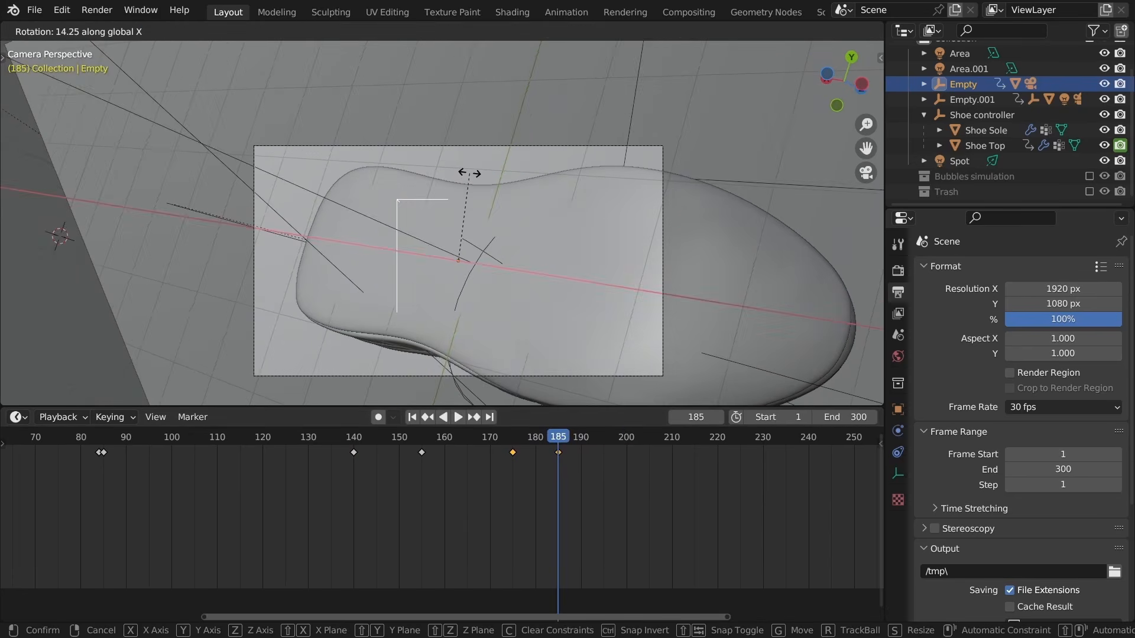
click(469, 173)
key(i)
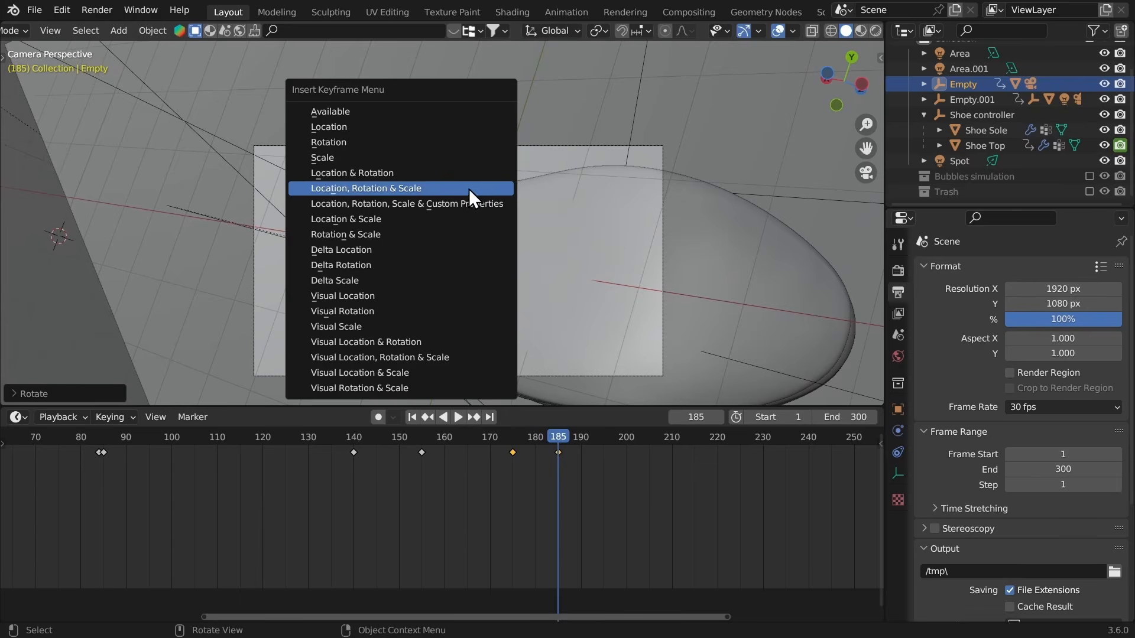
click(428, 189)
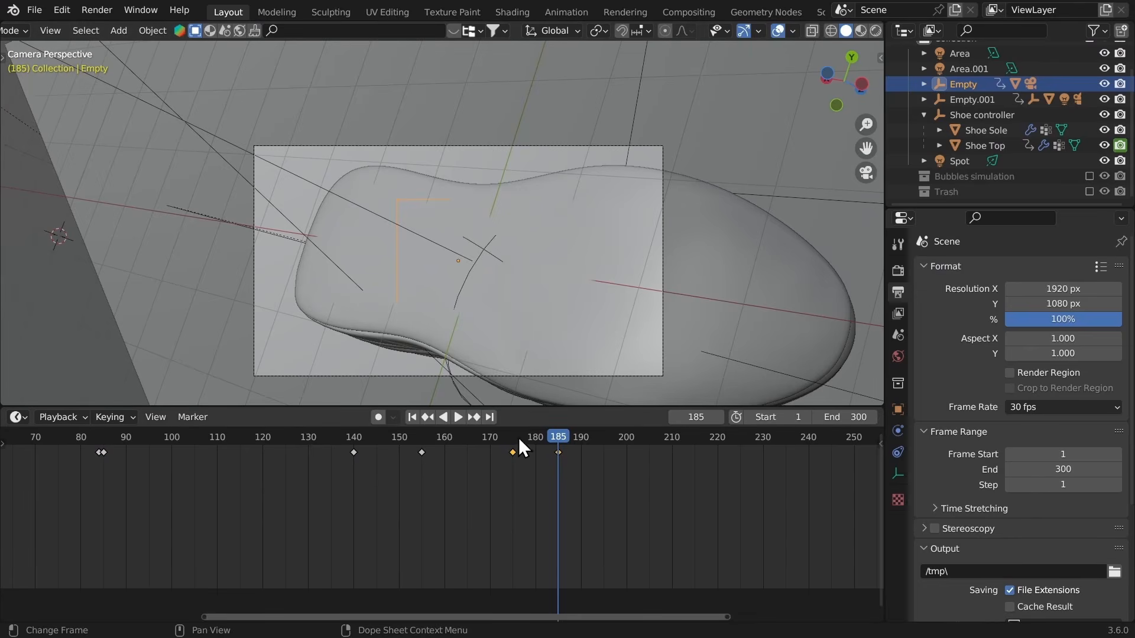
Step: Play the whole camera transition from frame 140, and stop with the current frame at 185
click(354, 442)
key(space)
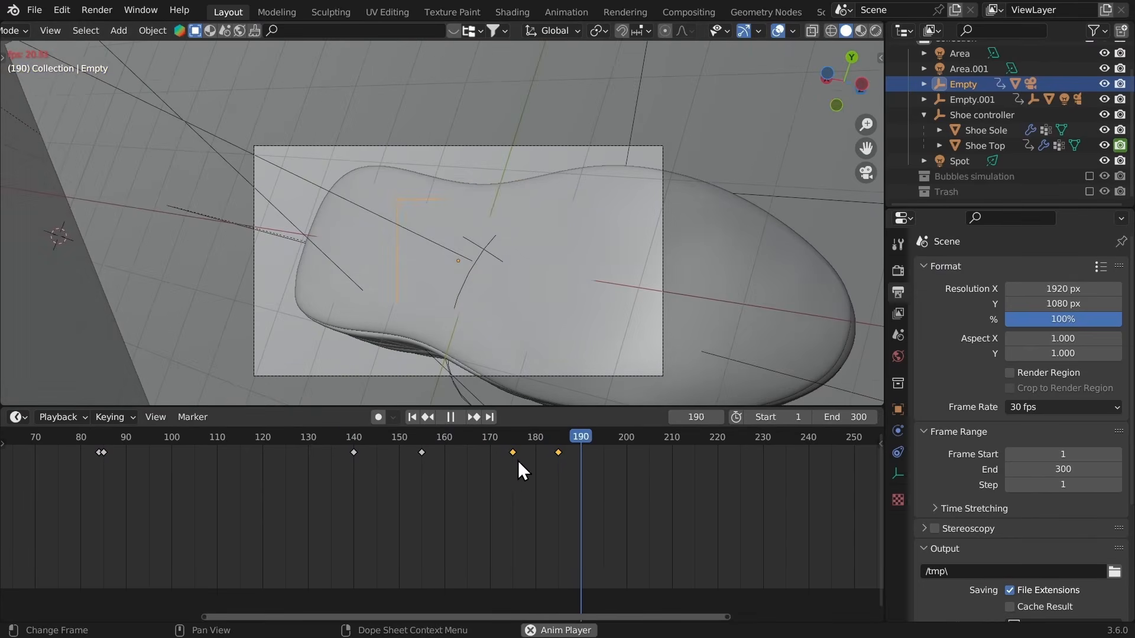
click(559, 441)
key(space)
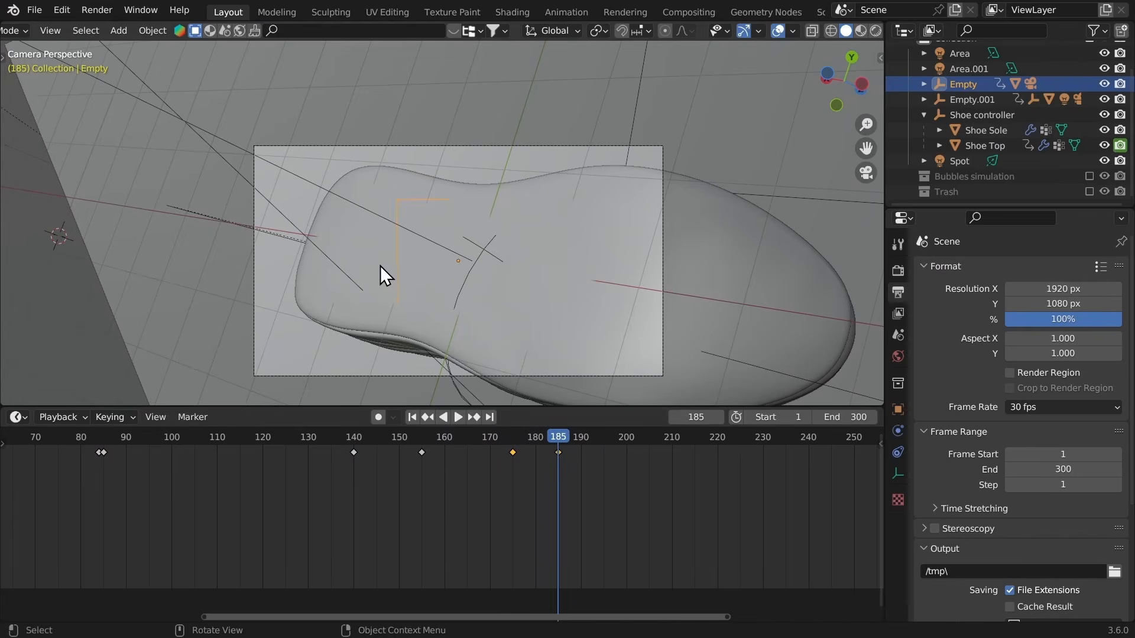
key(r)
key(r)
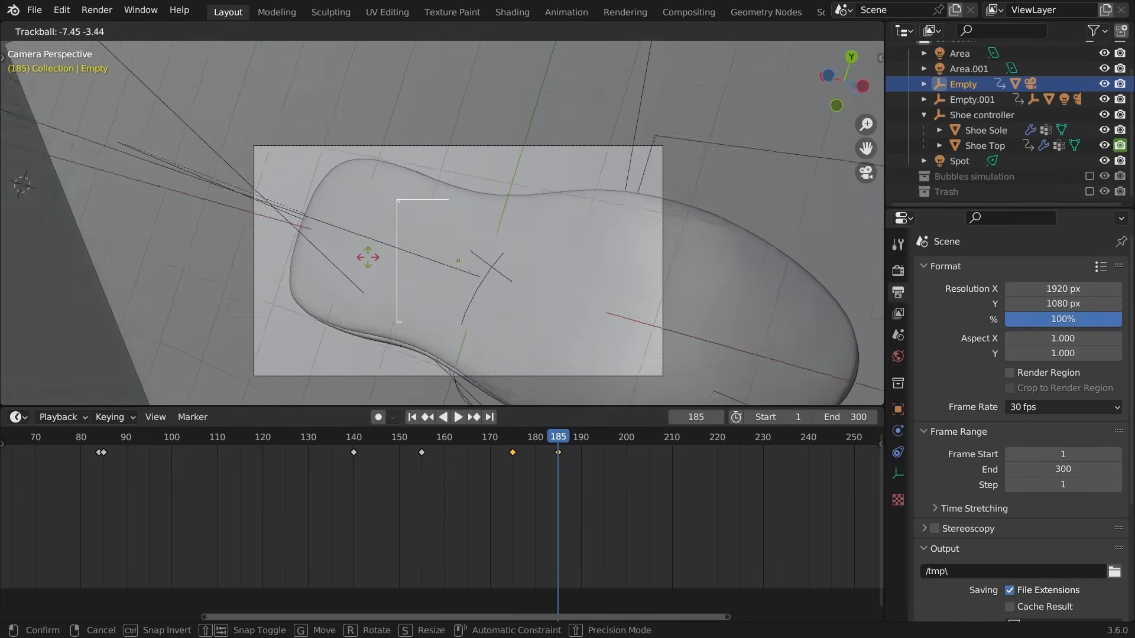
right_click(361, 257)
right_click(357, 256)
key(Escape)
Step: Refine the Empty's sole framing at frame 185 by freely rotating, scaling and moving it, and insert a Location, Rotation & Scale keyframe
key(r)
key(r)
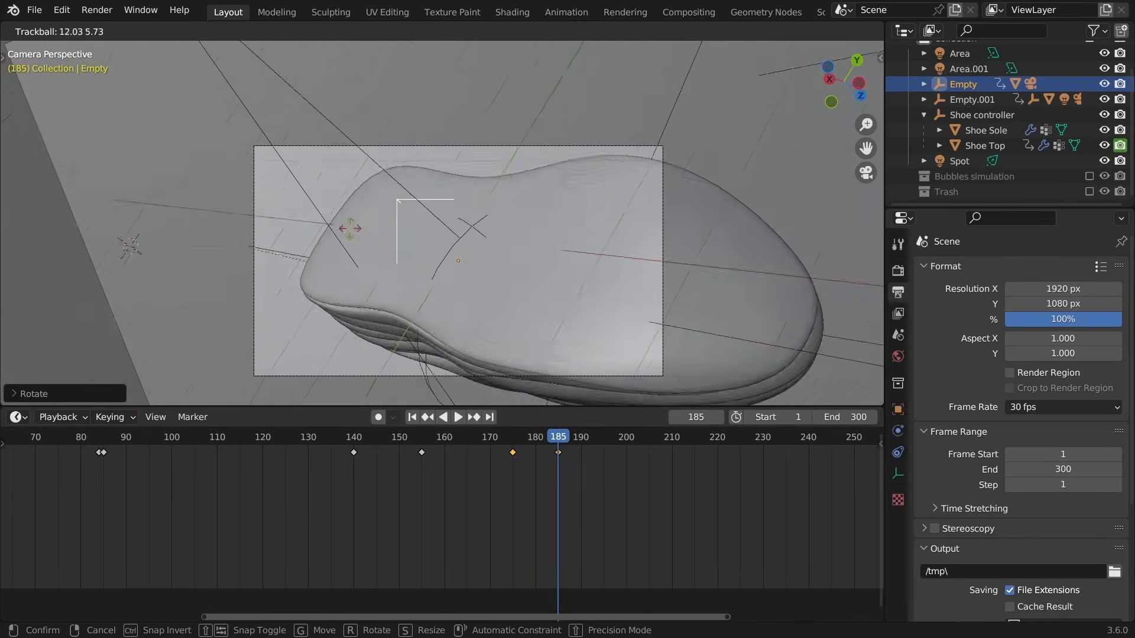
click(332, 236)
key(s)
key(r)
key(r)
key(g)
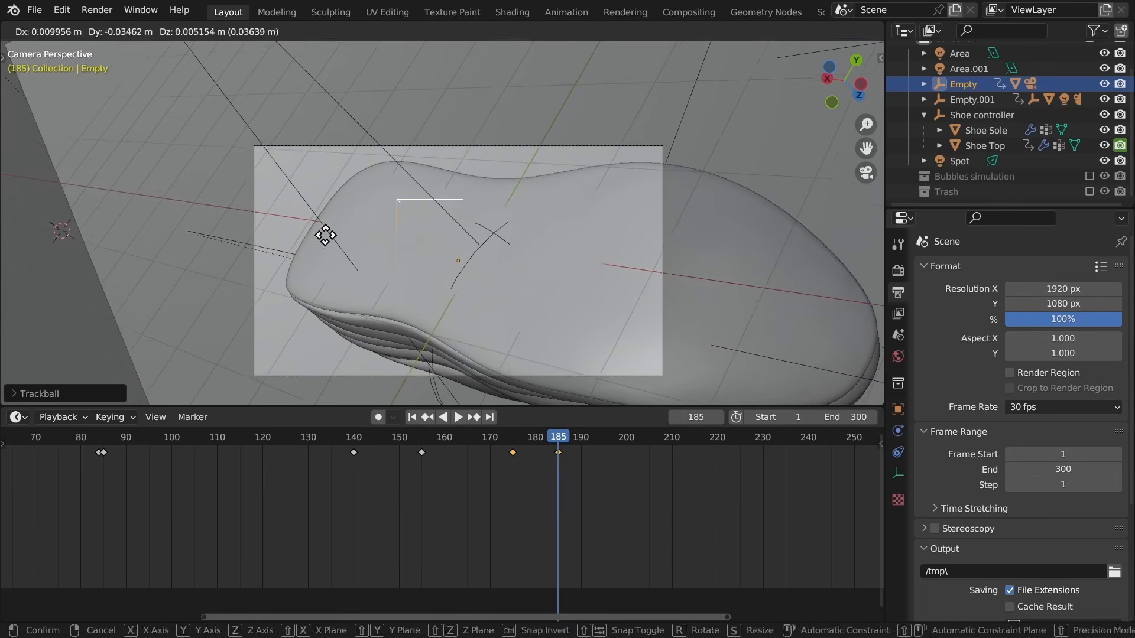
click(342, 232)
key(i)
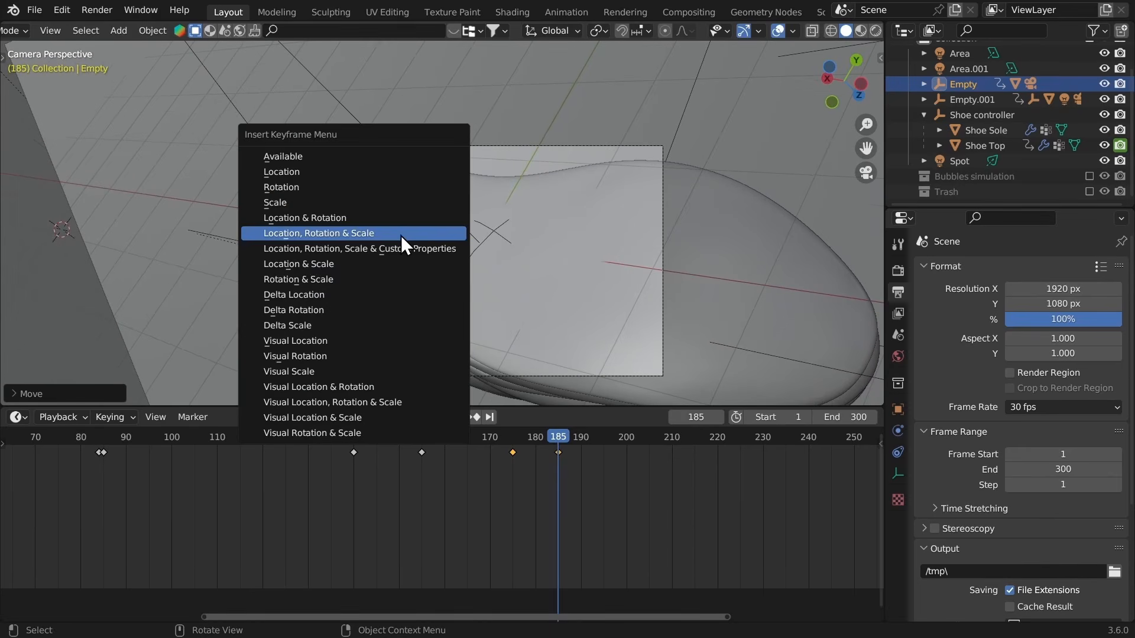
click(406, 236)
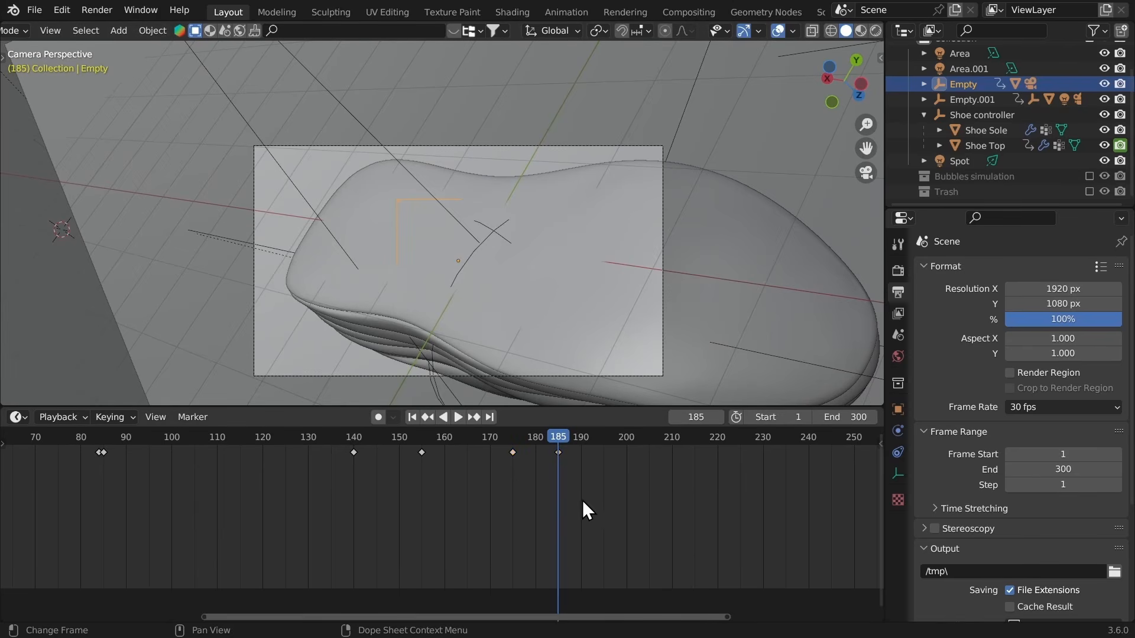
Step: Step back to frame 182 and insert a Location, Rotation & Scale keyframe for the Empty
key(Left)
key(Left)
key(Left)
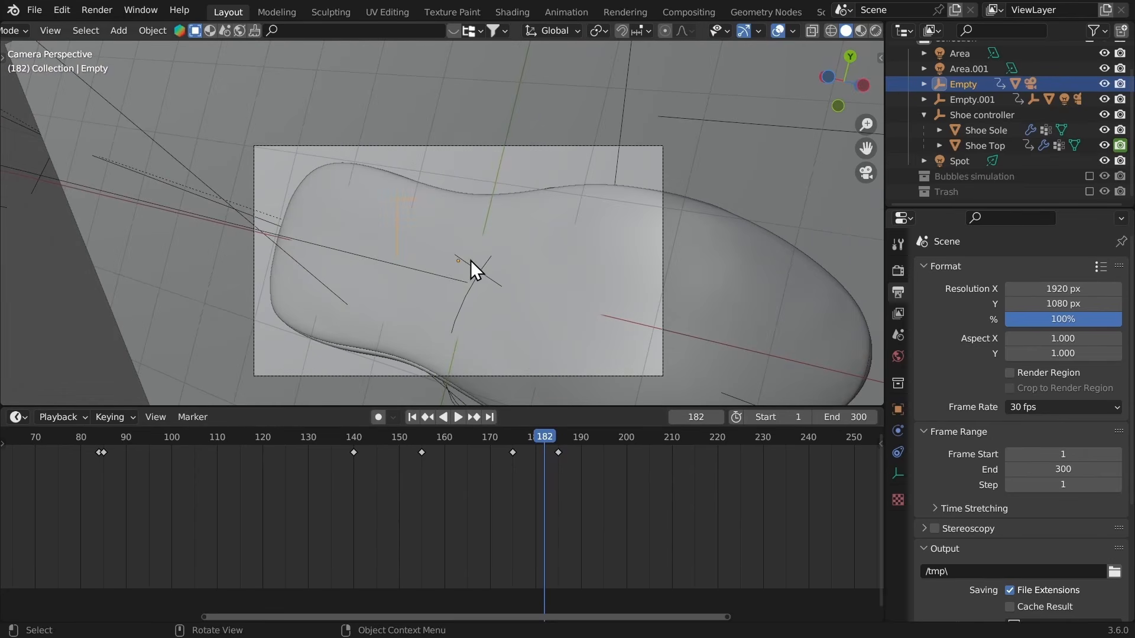
key(i)
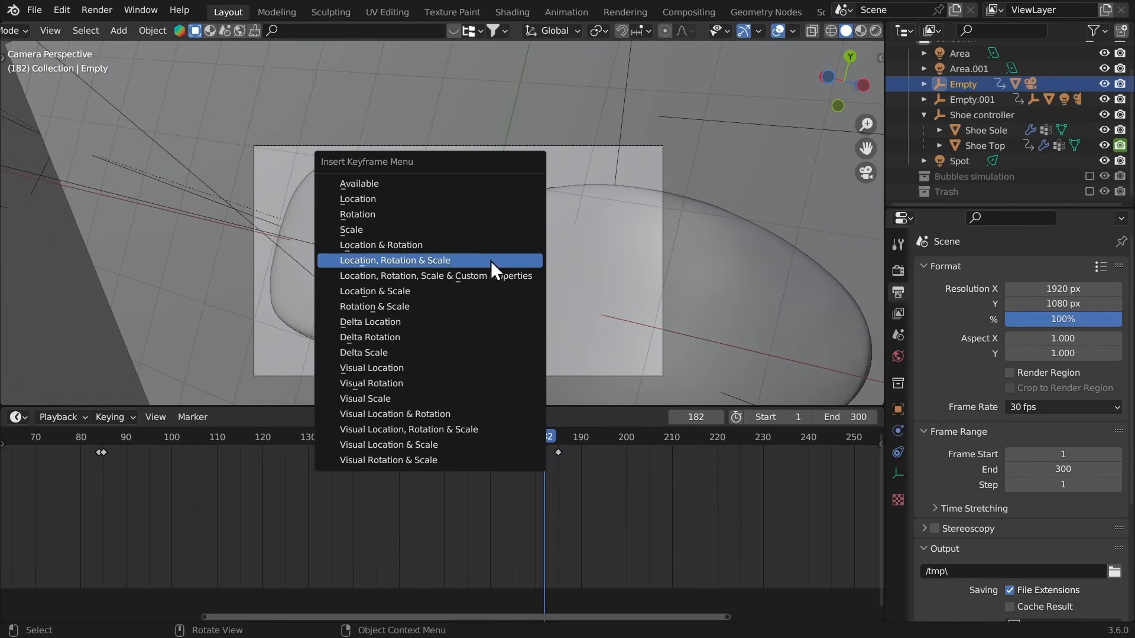
click(437, 260)
Step: Shift the keyframes at 182 and 185 together 3 frames later, to frames 185 and 188
drag(593, 476, 536, 450)
key(g)
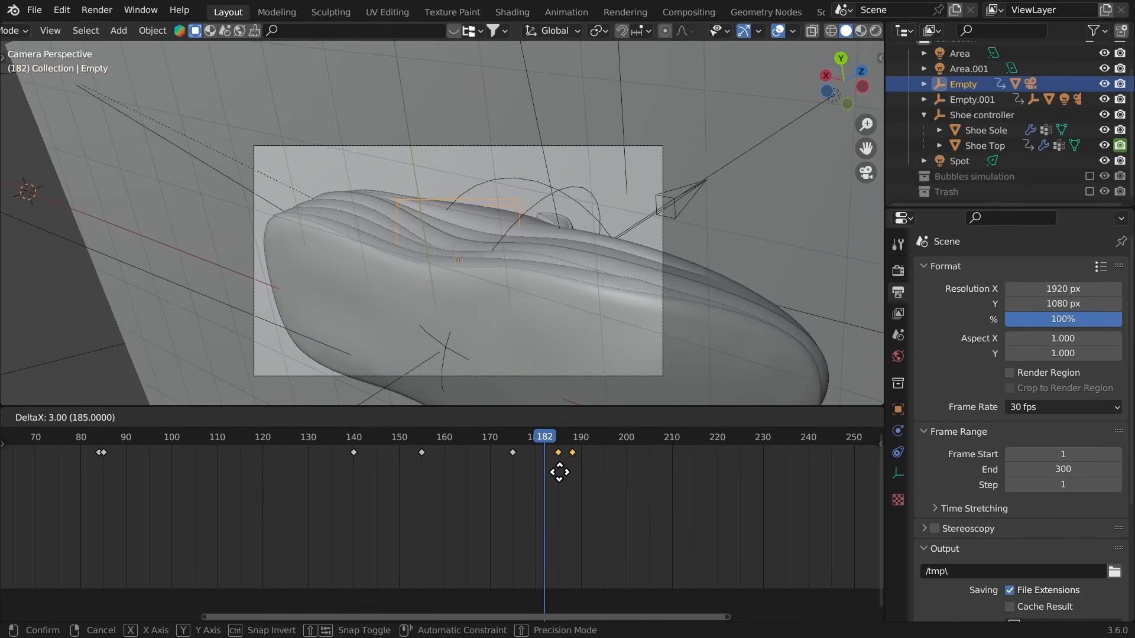
click(559, 471)
Step: Set the current frame to 185 and move the Empty's keyframe at 188 to frame 200
click(558, 437)
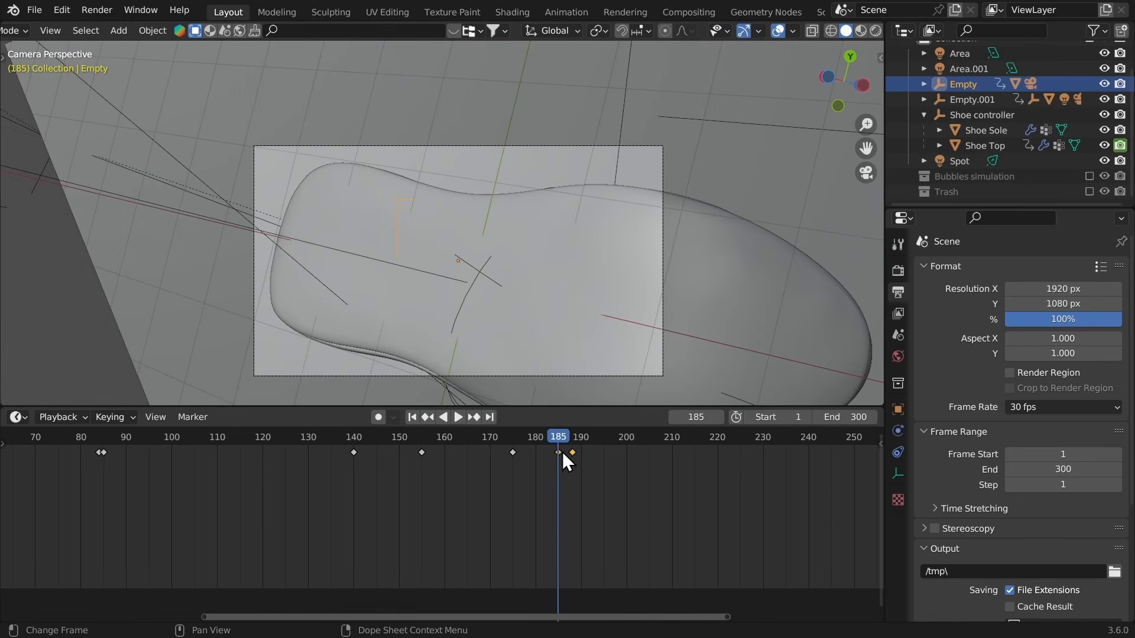
middle_drag(572, 447, 495, 462)
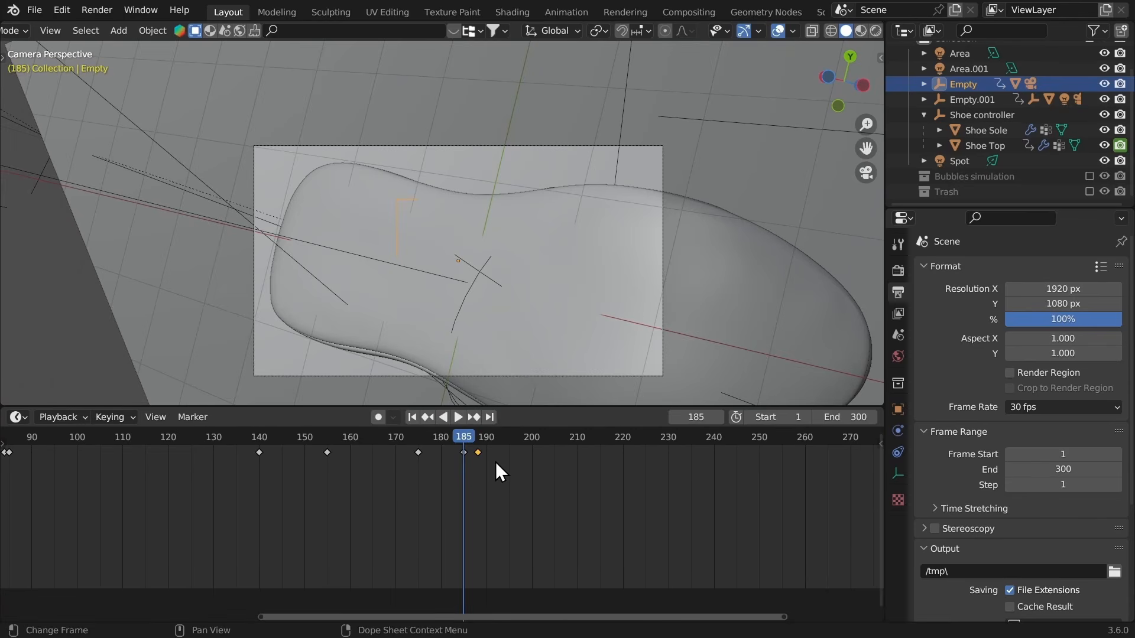
key(g)
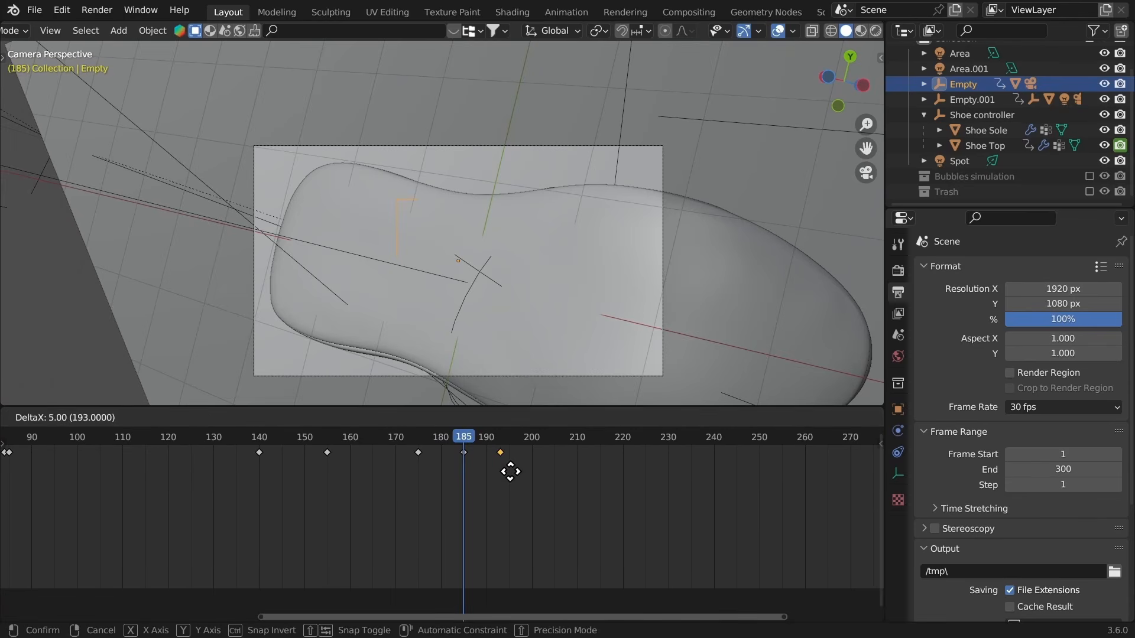
click(541, 481)
Step: Play the camera animation repeatedly from earlier start frames, finally through the full sole transition past frame 200, to check its timing
drag(408, 449, 367, 452)
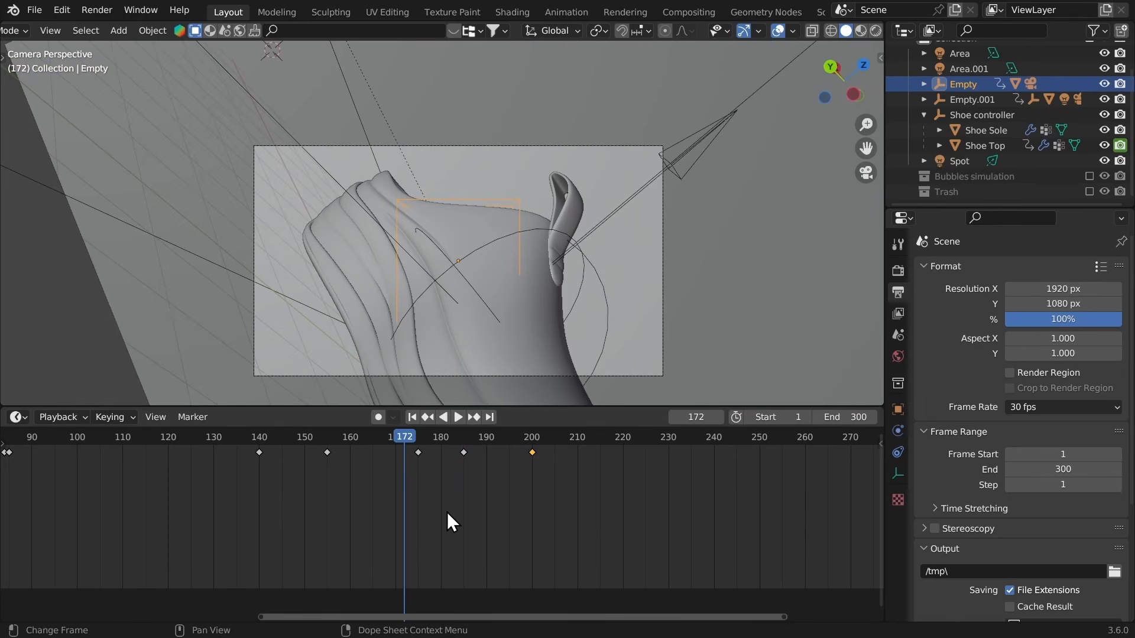
key(space)
key(space)
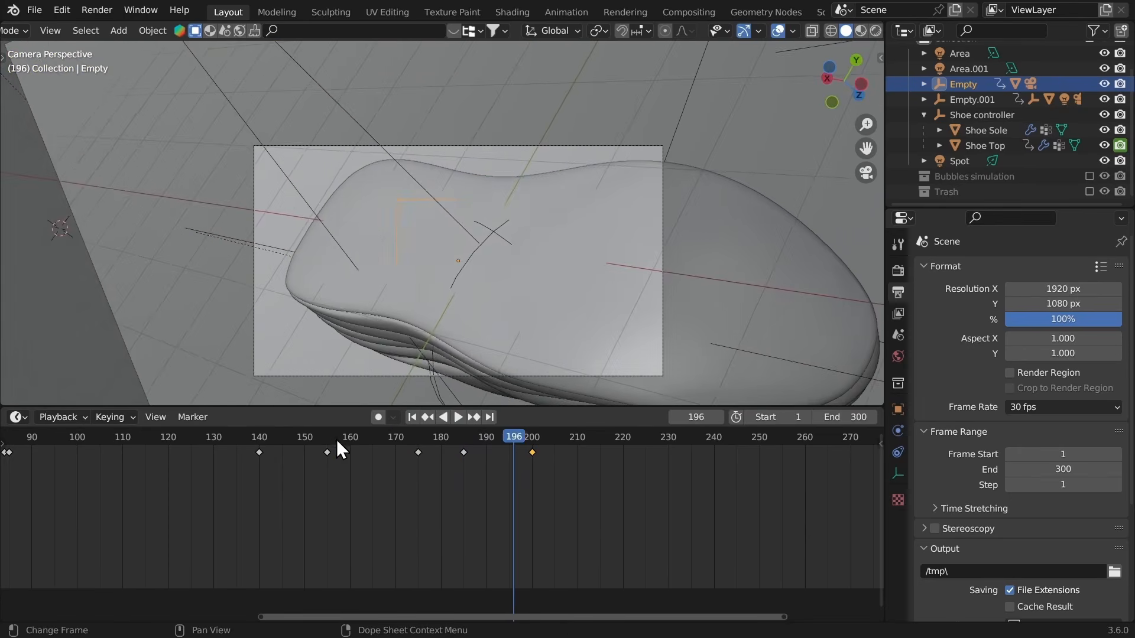
click(308, 443)
key(space)
key(space)
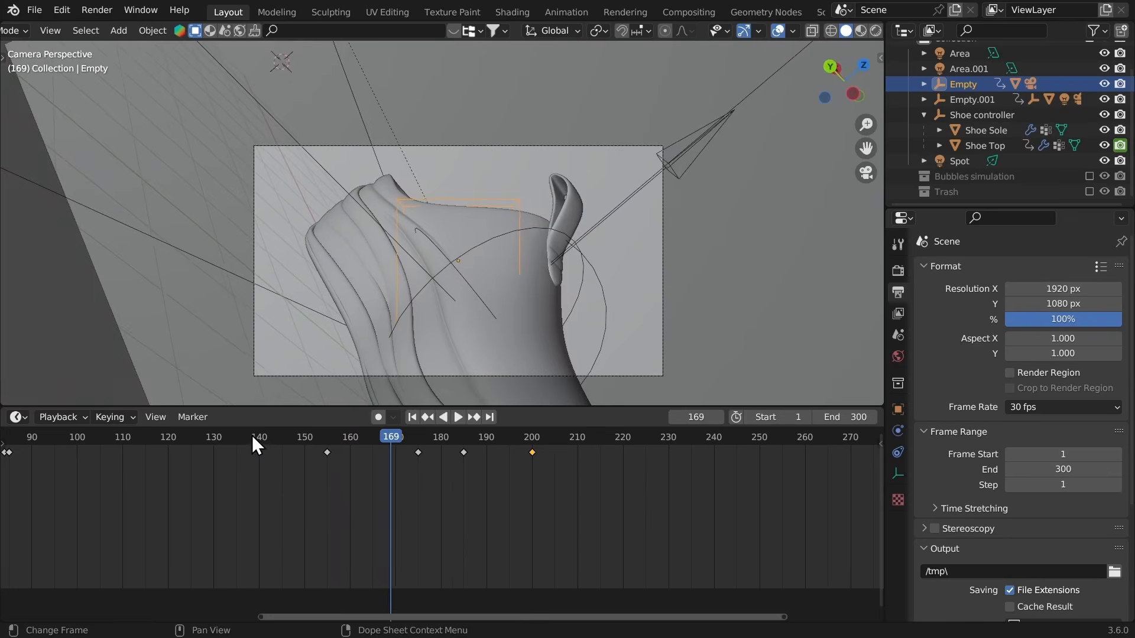
click(253, 437)
key(space)
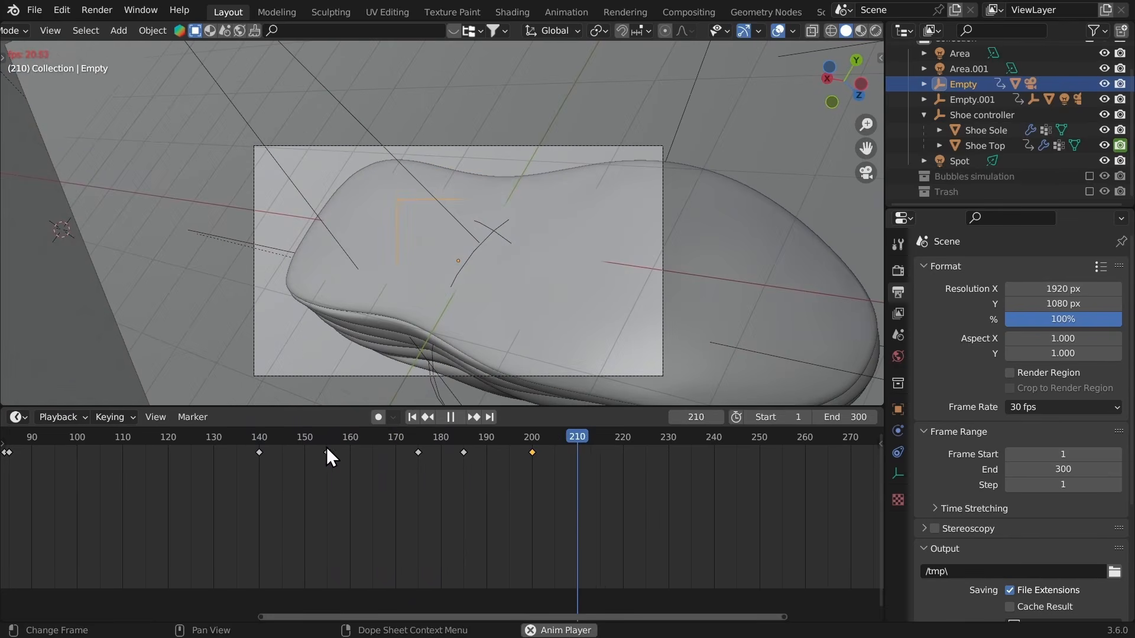
key(space)
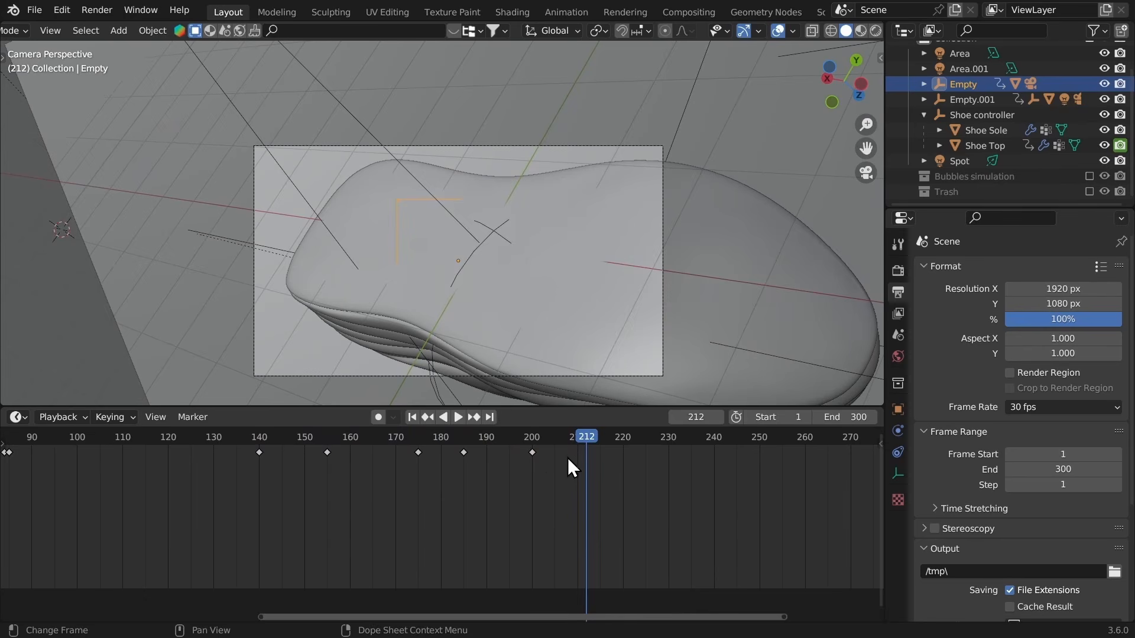
Step: Set the current frame to 210 for the next camera pose
ctrl+middle_drag(567, 458, 537, 520)
click(555, 442)
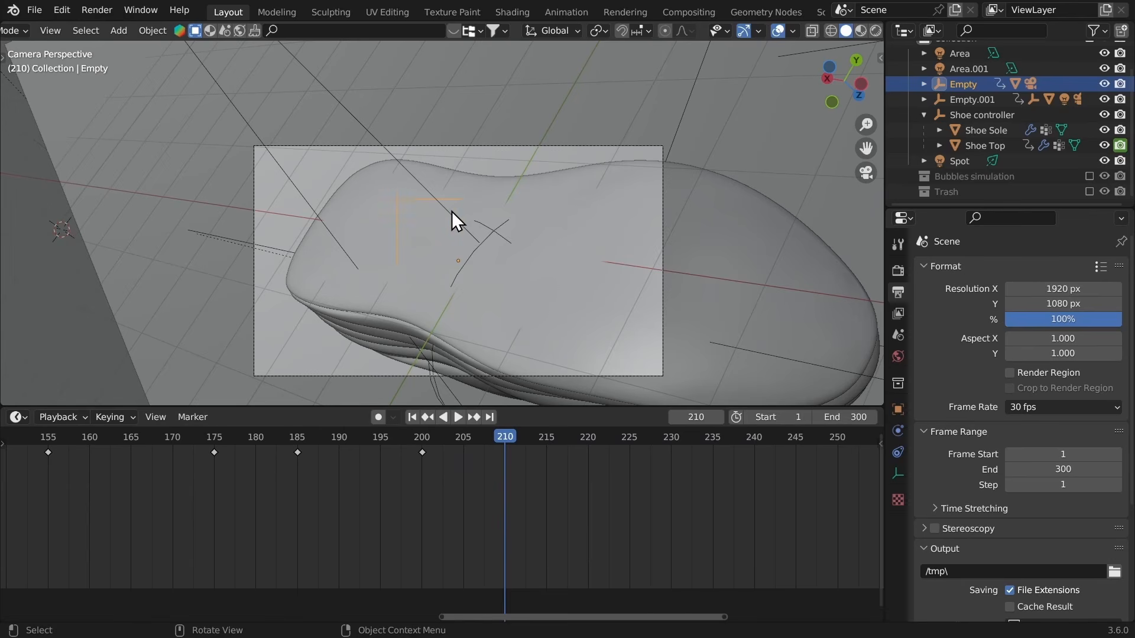
key(r)
key(r)
click(417, 214)
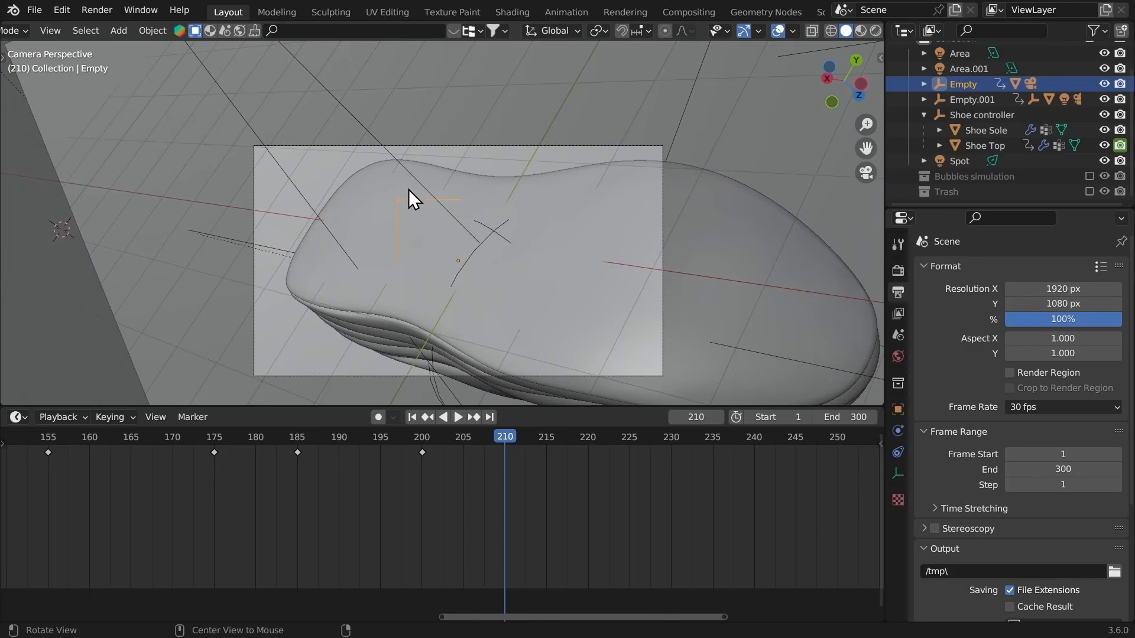
Step: Clear the Empty's rotation and location at frame 210, and raise it along Z to centre the shoe's side vertically in the camera frame
key(alt+r)
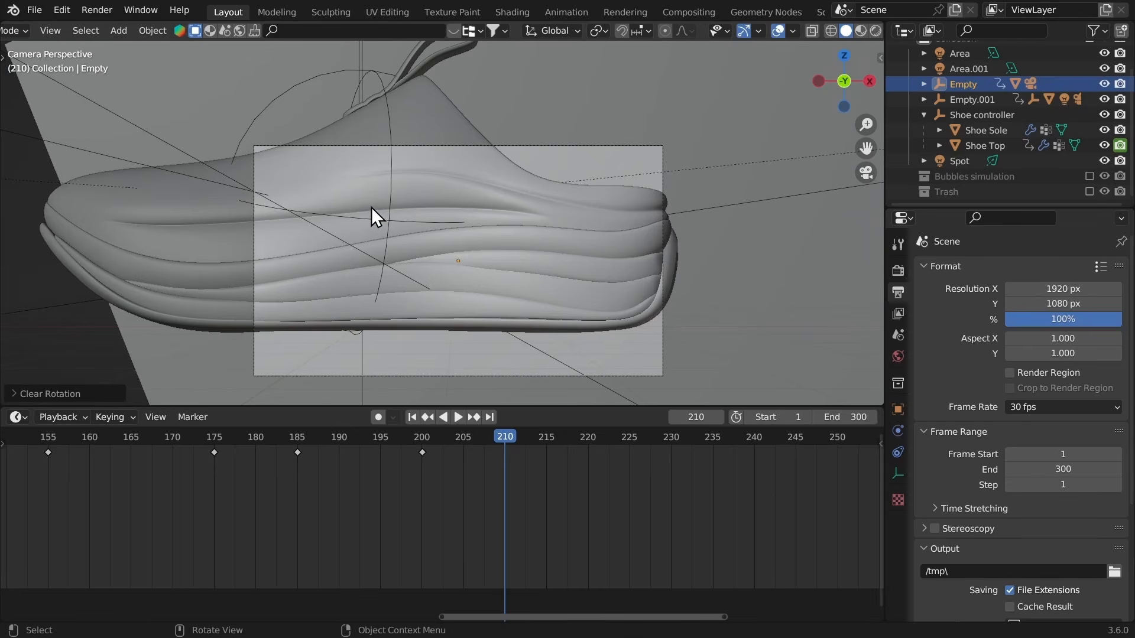
key(alt+g)
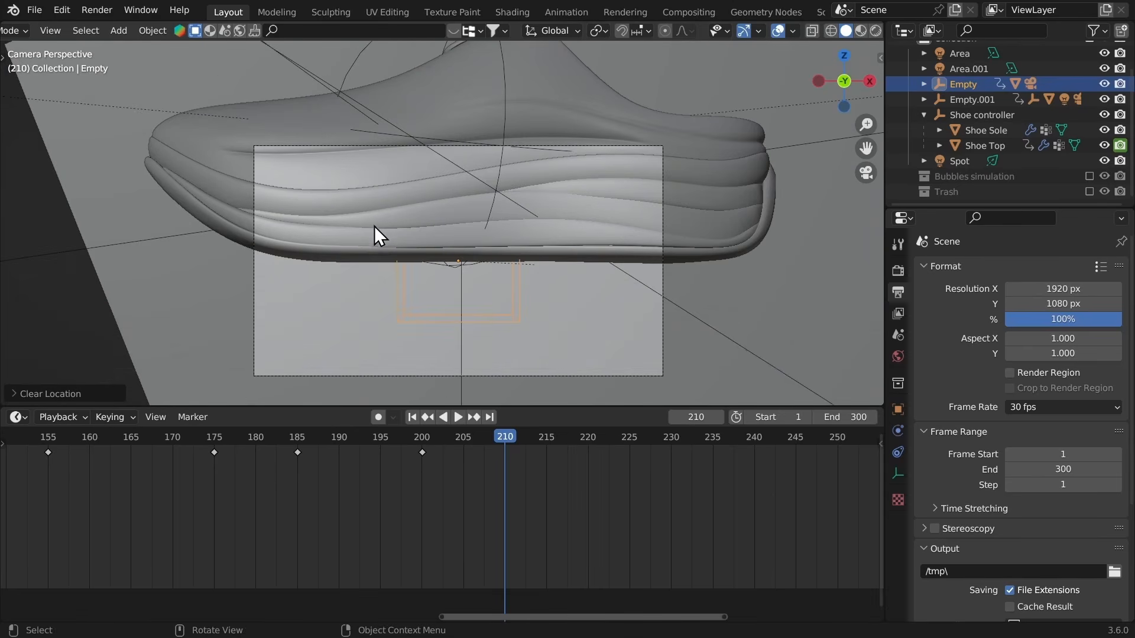
key(g)
key(z)
click(358, 166)
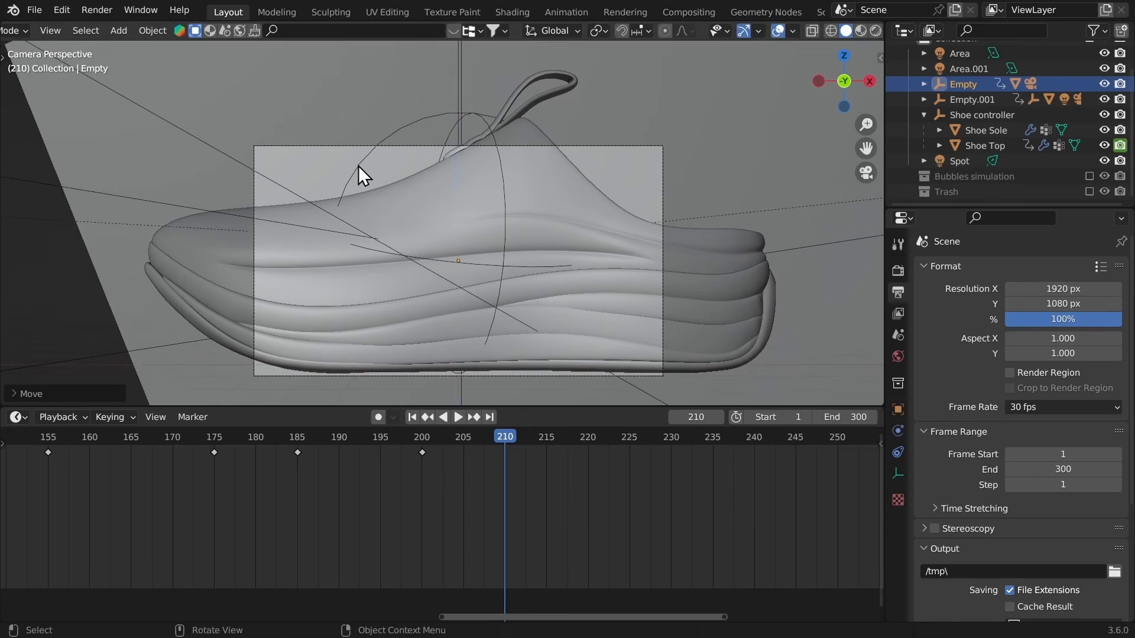
key(g)
key(z)
click(362, 182)
Step: Rotate the Empty around global Z to face the shoe's other side with the toe toward the right, and freely tilt it for a lower angle
key(r)
key(z)
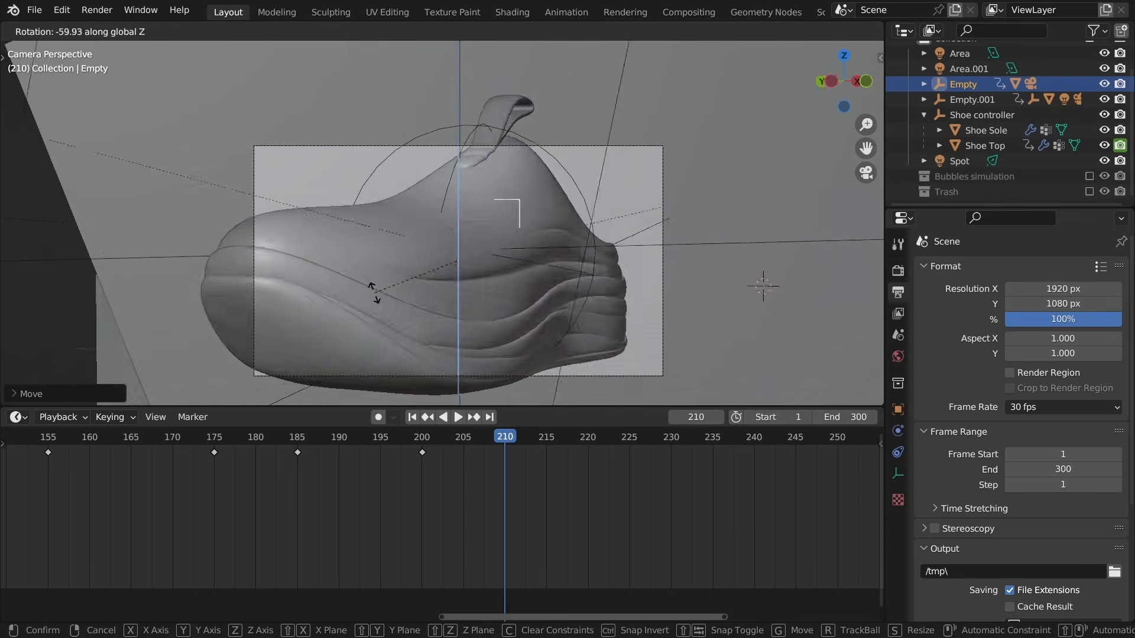
click(529, 358)
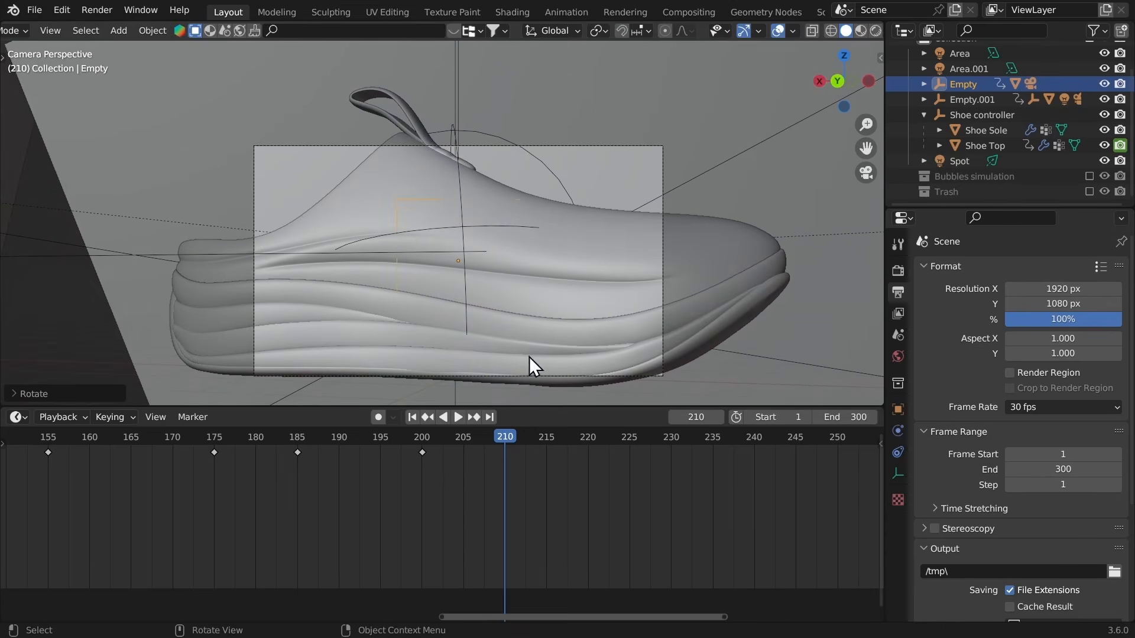
key(r)
key(r)
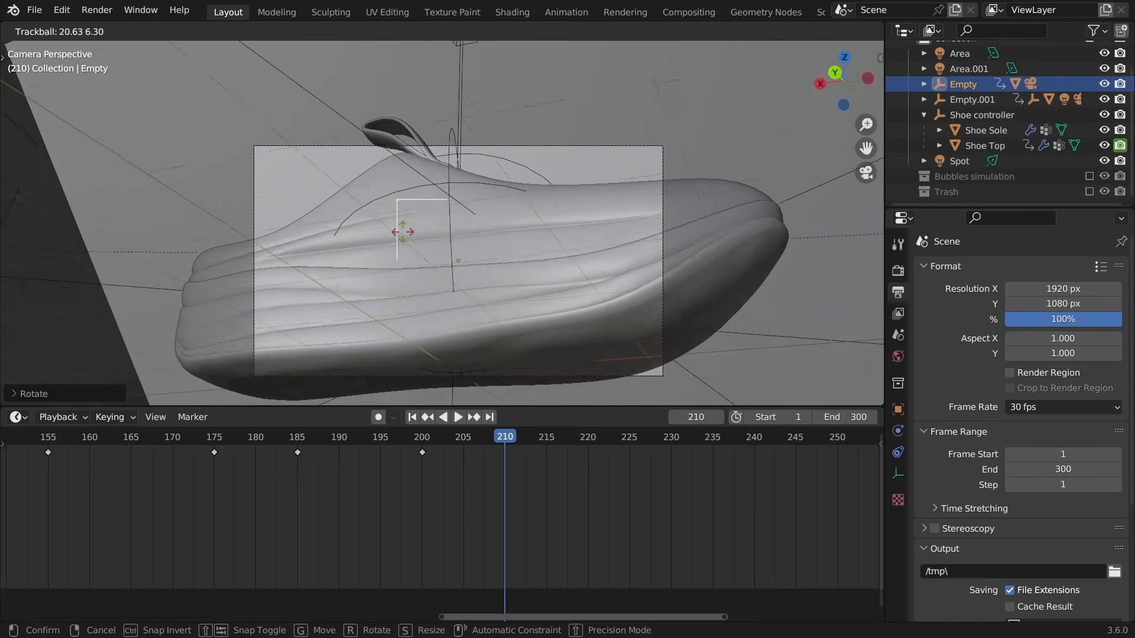
click(412, 231)
Step: Scale up the Empty until the whole shoe fits the camera frame, and adjust its free rotation and position
key(s)
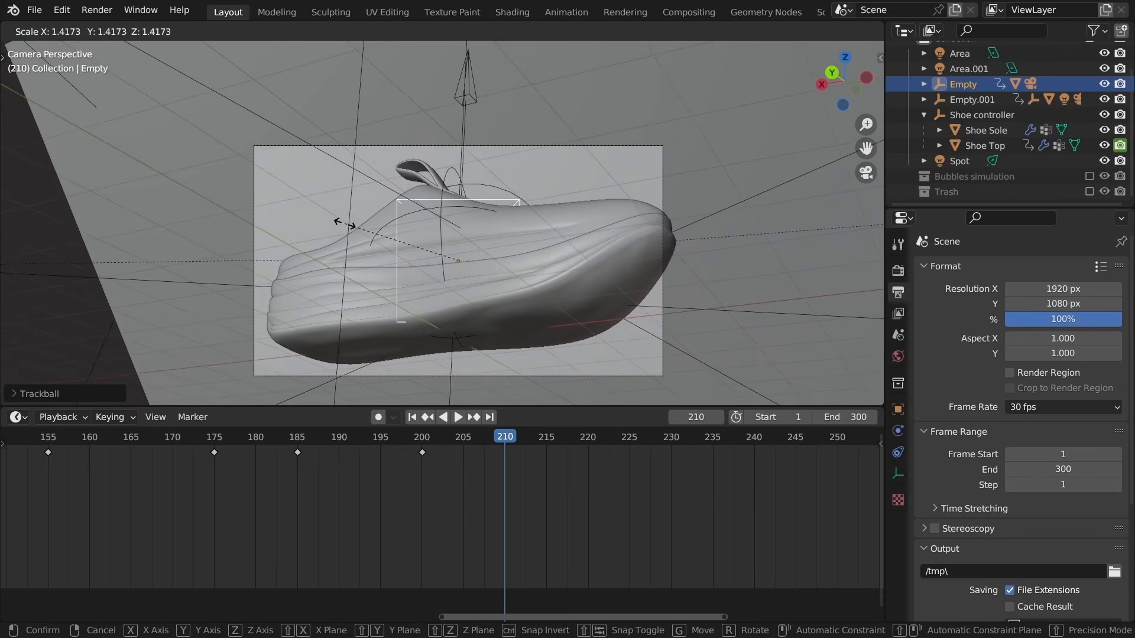
click(334, 223)
key(r)
key(r)
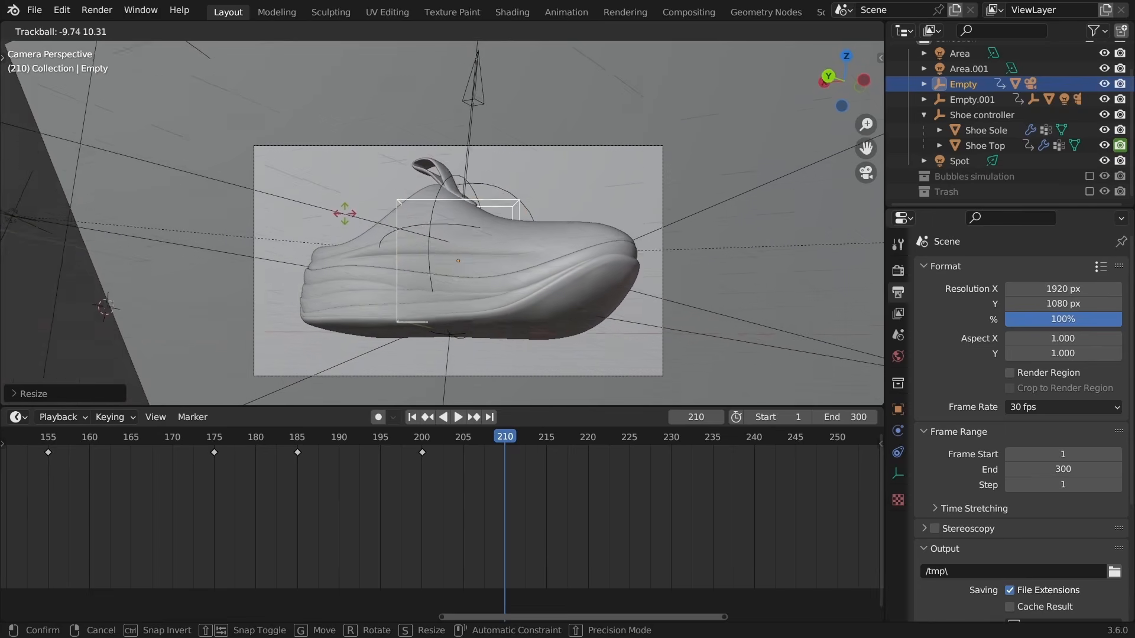
click(346, 208)
key(g)
click(347, 208)
Step: Rotate the Empty around global X to flatten the low view, and rotate it in the view plane to tilt the toe slightly upward
key(r)
key(x)
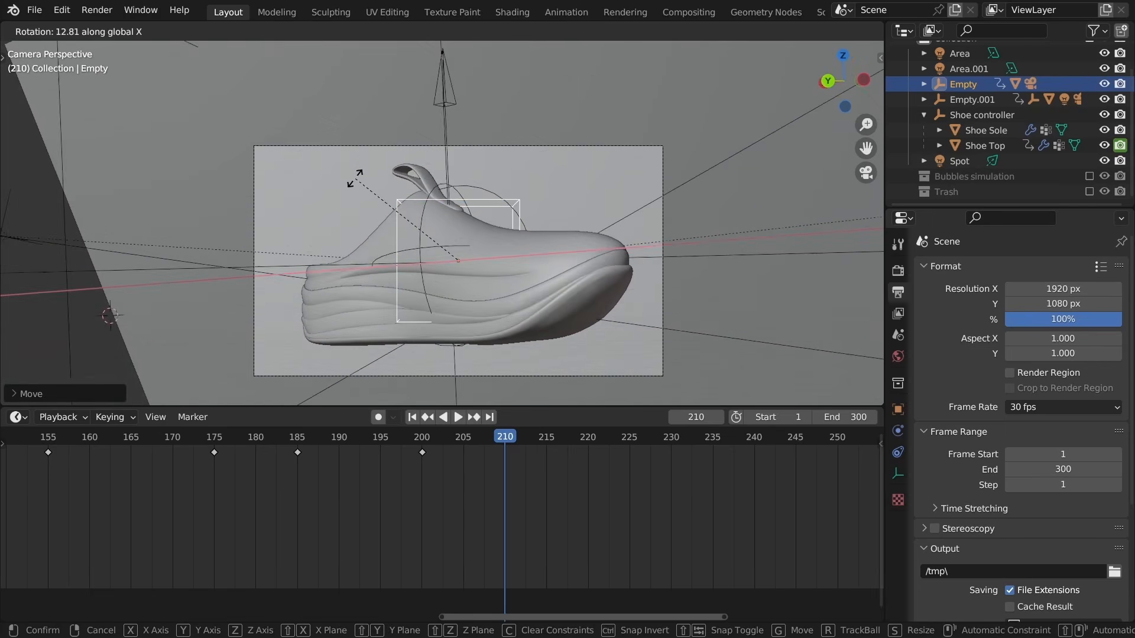
click(372, 169)
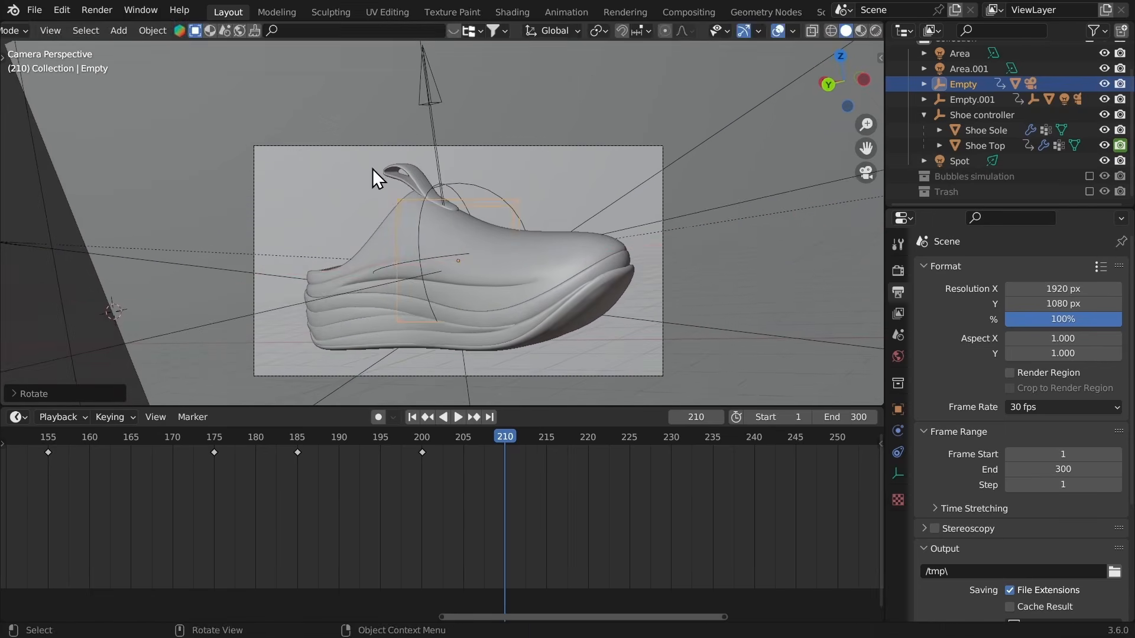
key(r)
click(310, 205)
key(r)
click(317, 206)
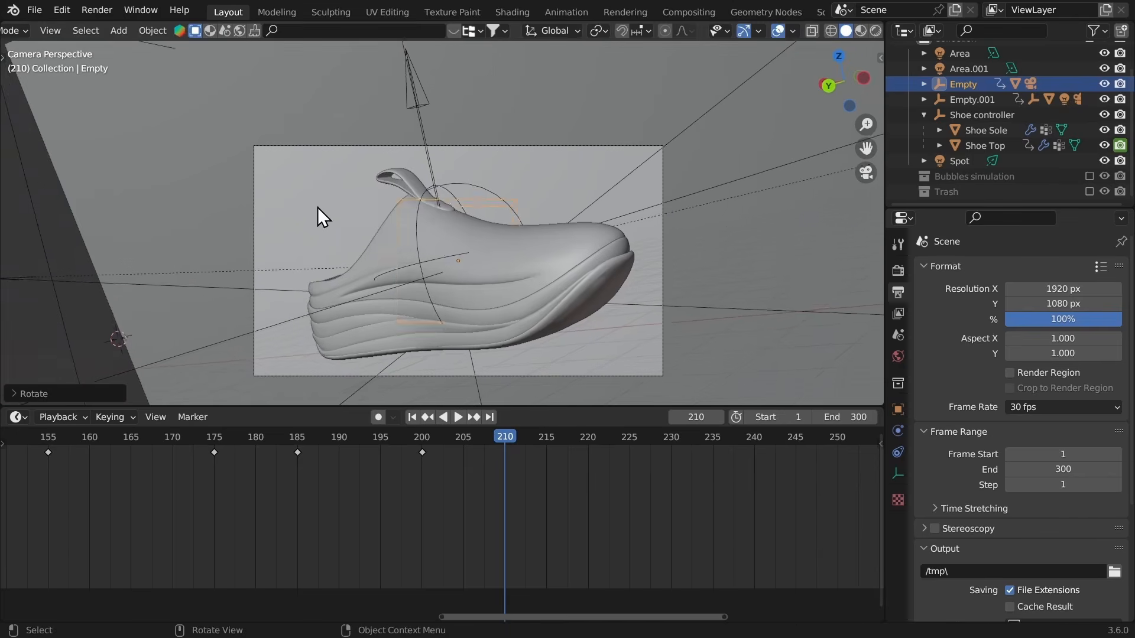
Step: Roll the Empty so the shoe's toe slopes downward, recentre it, and insert a Location, Rotation & Scale keyframe at frame 210
key(r)
click(332, 266)
key(g)
click(331, 244)
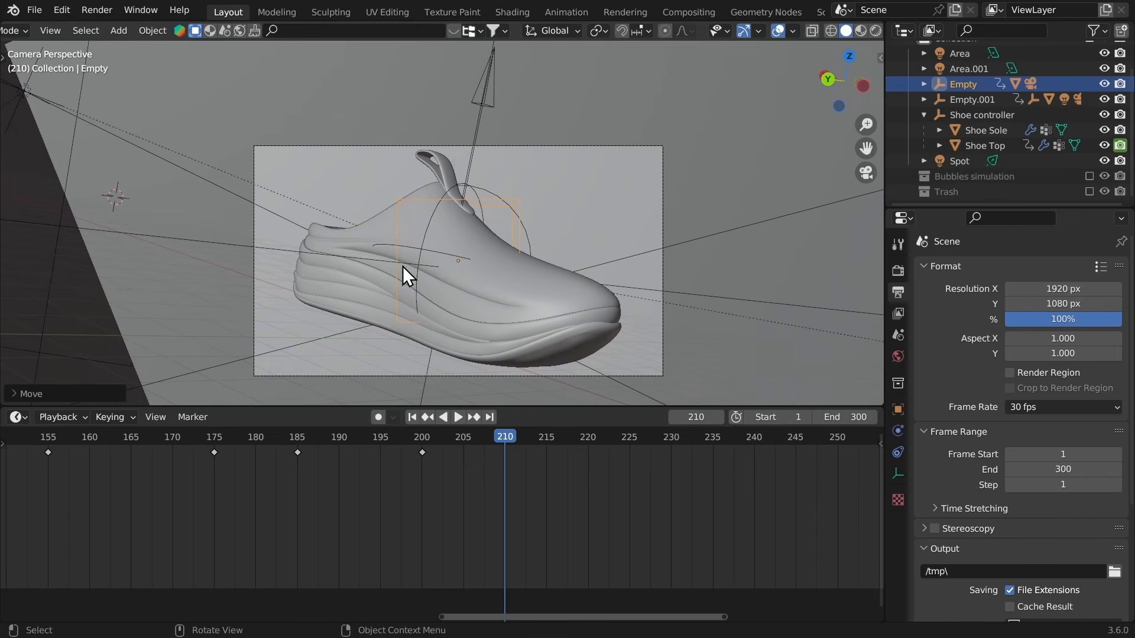
key(i)
click(381, 267)
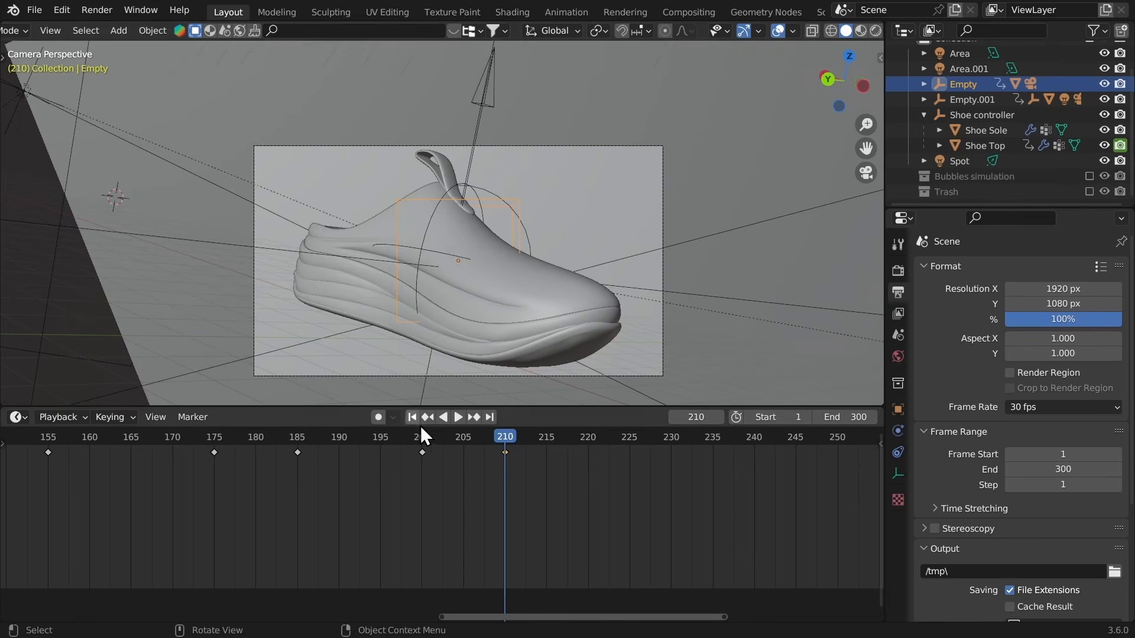
Step: Play the transition into the full-shoe view twice from about frame 195, and return to frame 210
click(389, 436)
key(space)
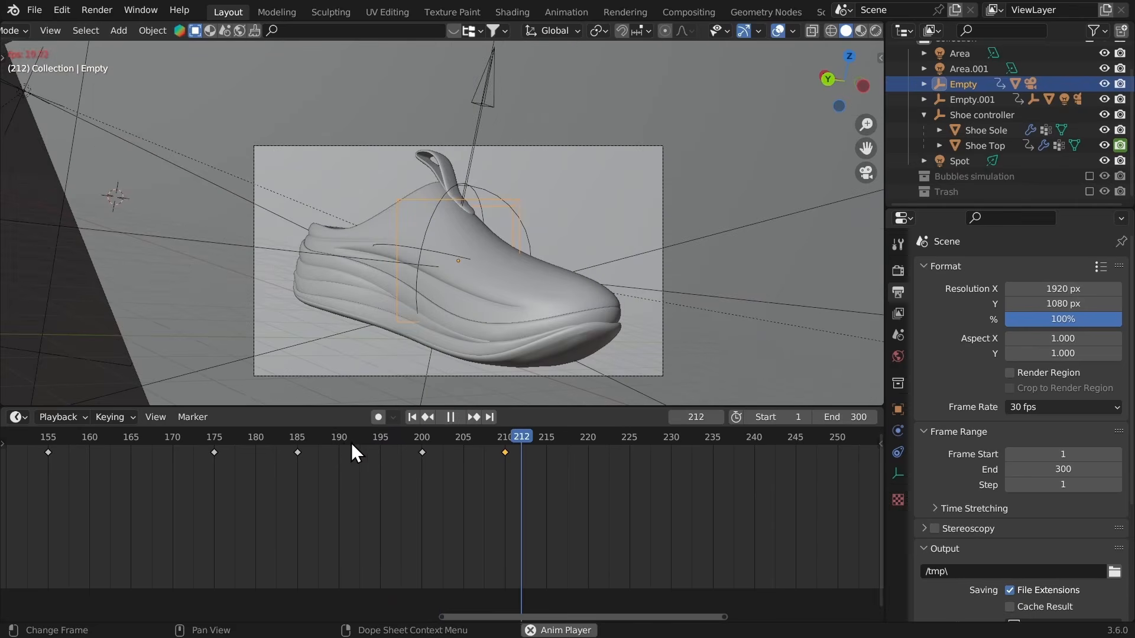
key(space)
click(379, 440)
key(space)
key(space)
click(505, 444)
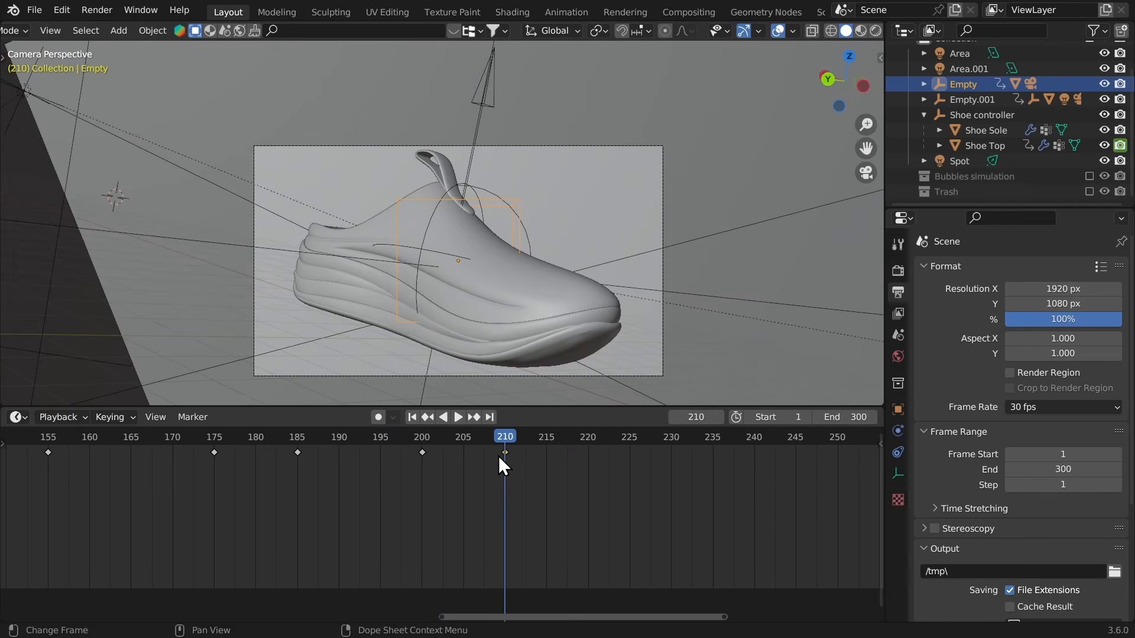
Step: Play the animation backward from frame 210 to 208, and insert a Location, Rotation & Scale keyframe for the Empty there
key(shift+ctrl+space)
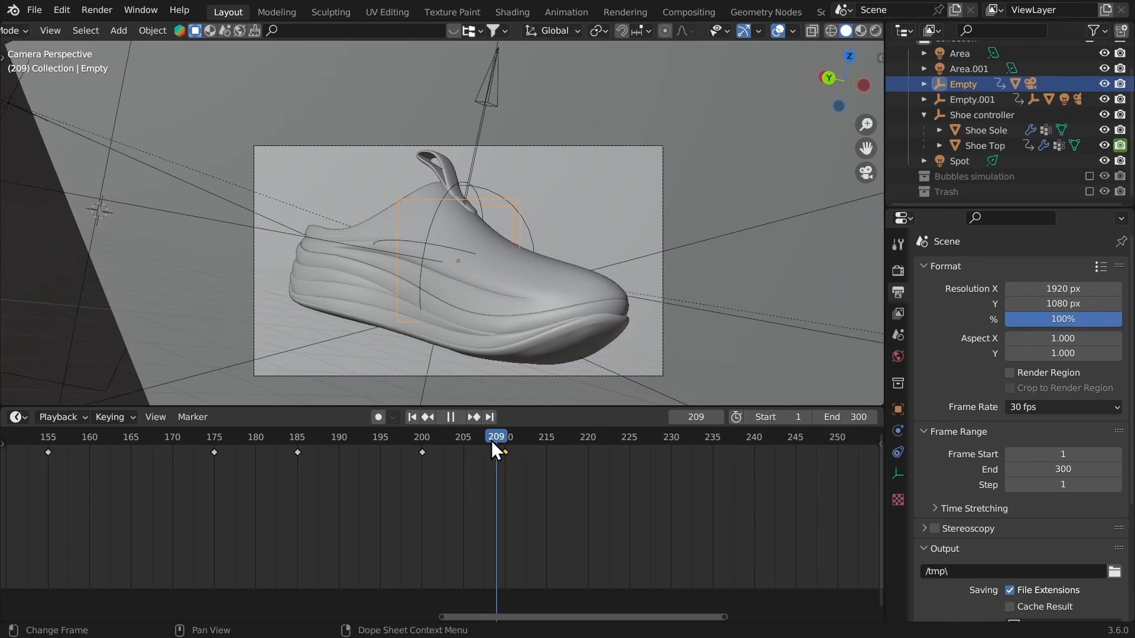
key(space)
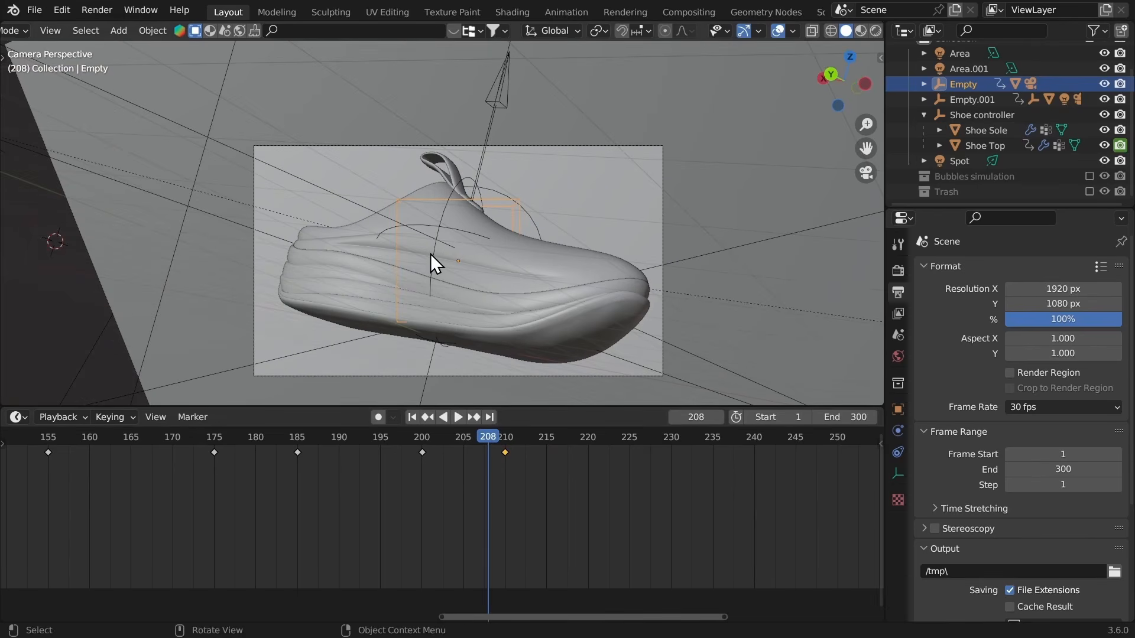
key(i)
click(390, 257)
Step: Shift the keyframes at 208 and 210 together 2 frames later, to frames 210 and 212
drag(533, 478, 480, 445)
key(g)
click(494, 463)
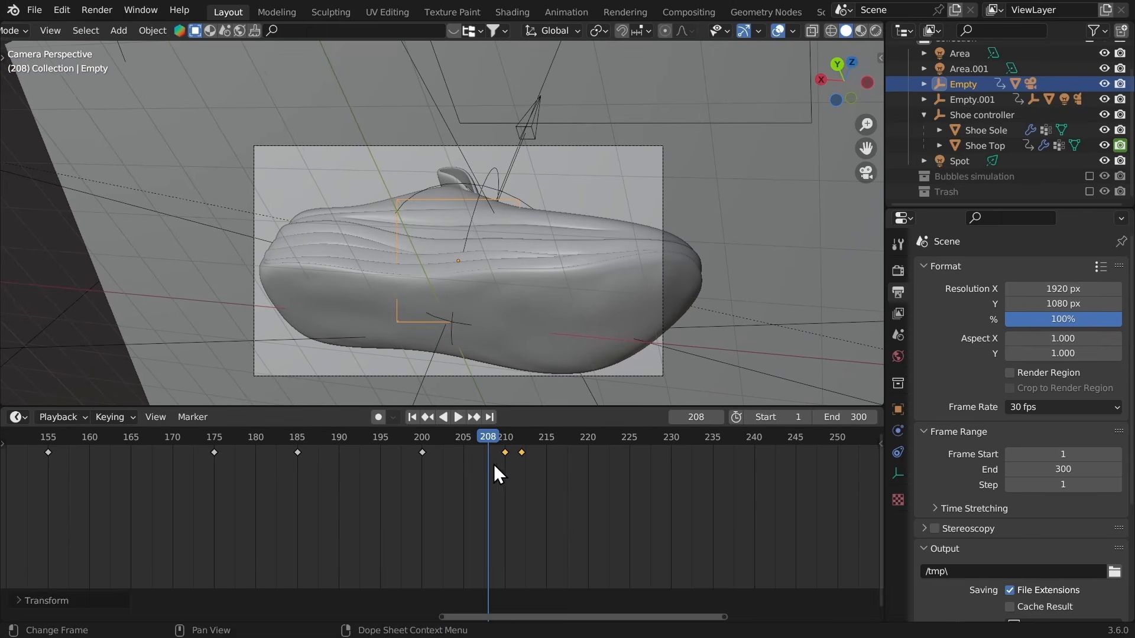
Step: Move the Empty's last keyframe from frame 212 to frame 225
drag(544, 470, 516, 455)
key(g)
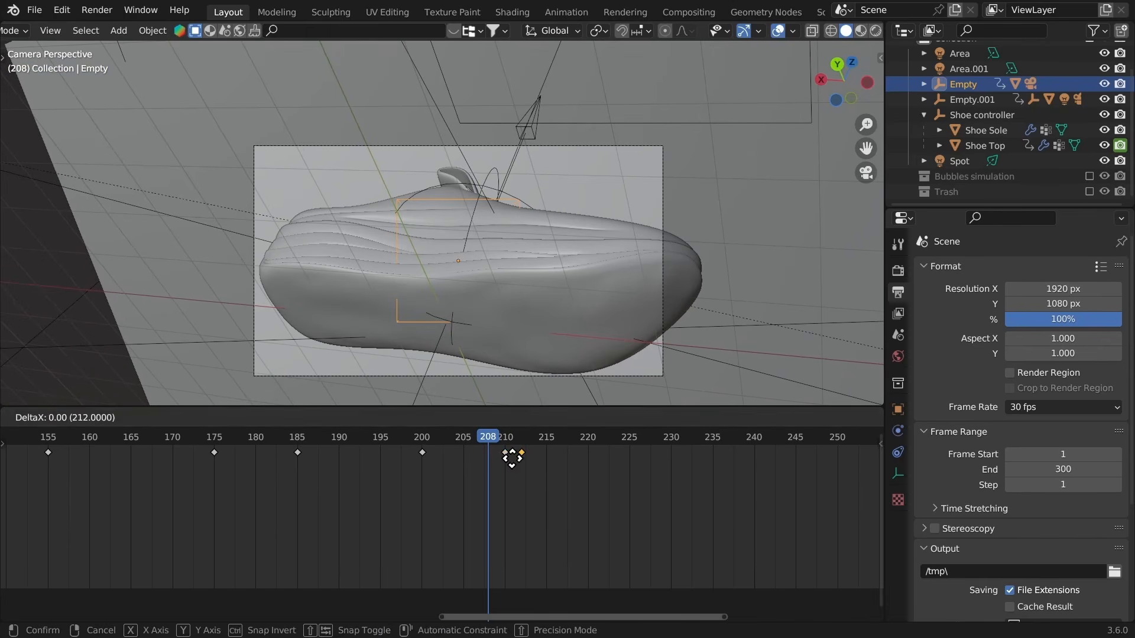
click(598, 478)
key(g)
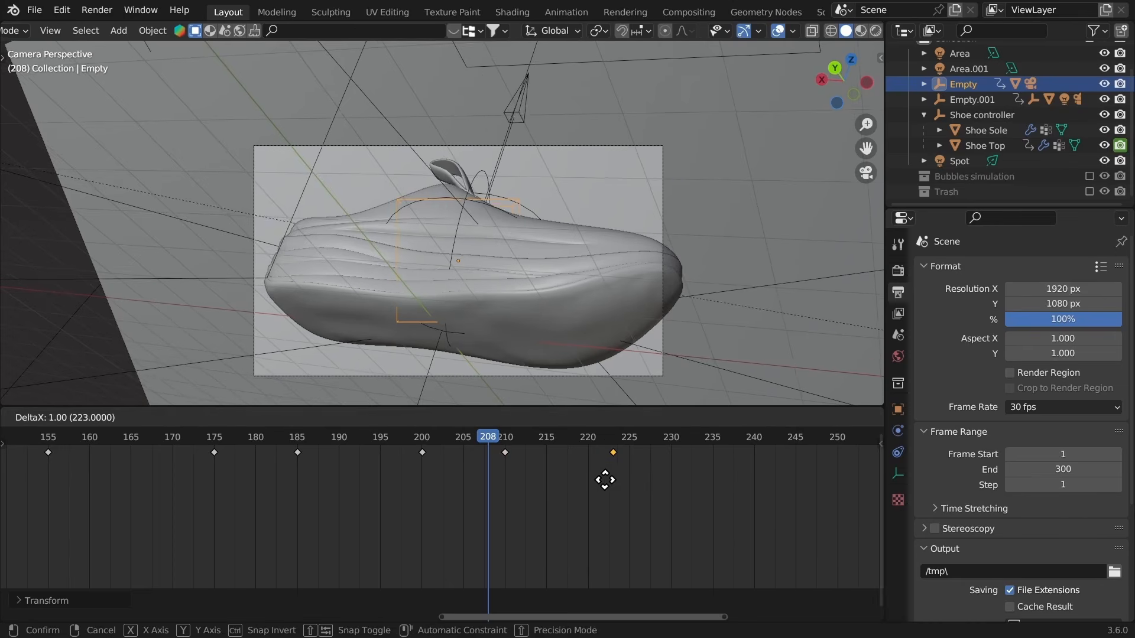
click(618, 481)
Step: Play the retimed transition from about frame 193, and play the longer sequence from about frame 140
key(space)
click(399, 438)
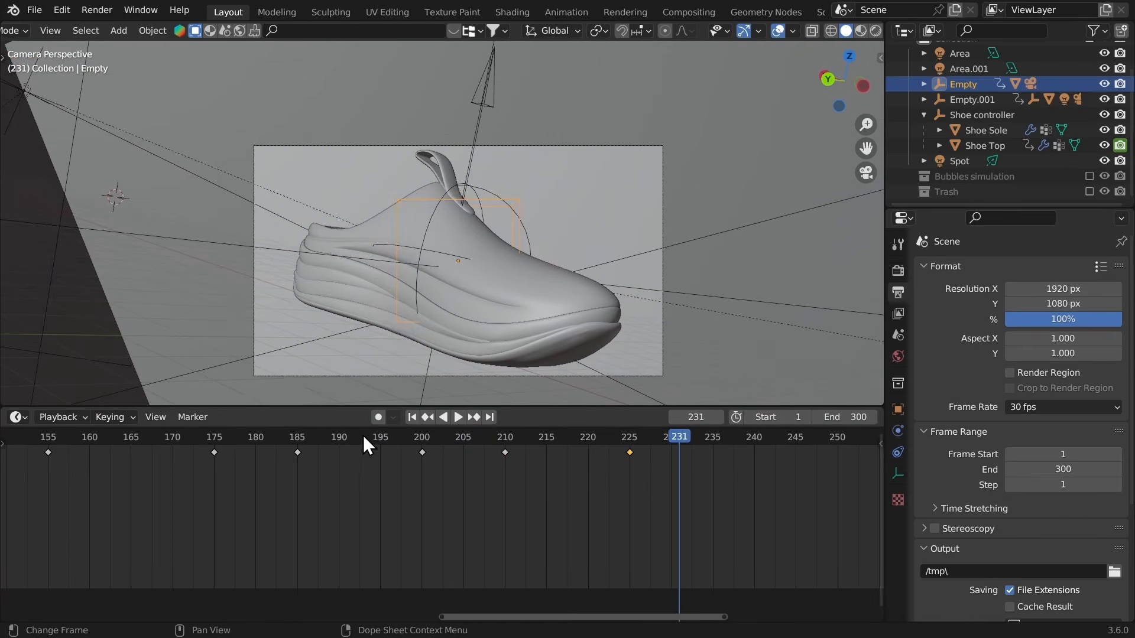
click(363, 438)
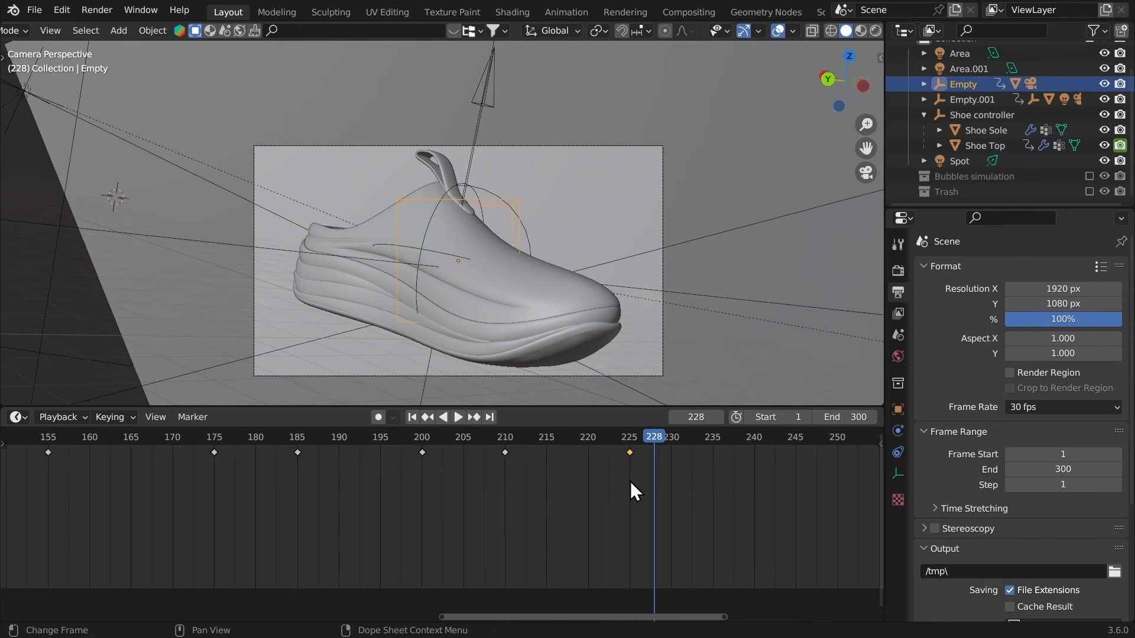
middle_drag(669, 496, 479, 520)
middle_drag(629, 509, 427, 471)
click(289, 440)
key(space)
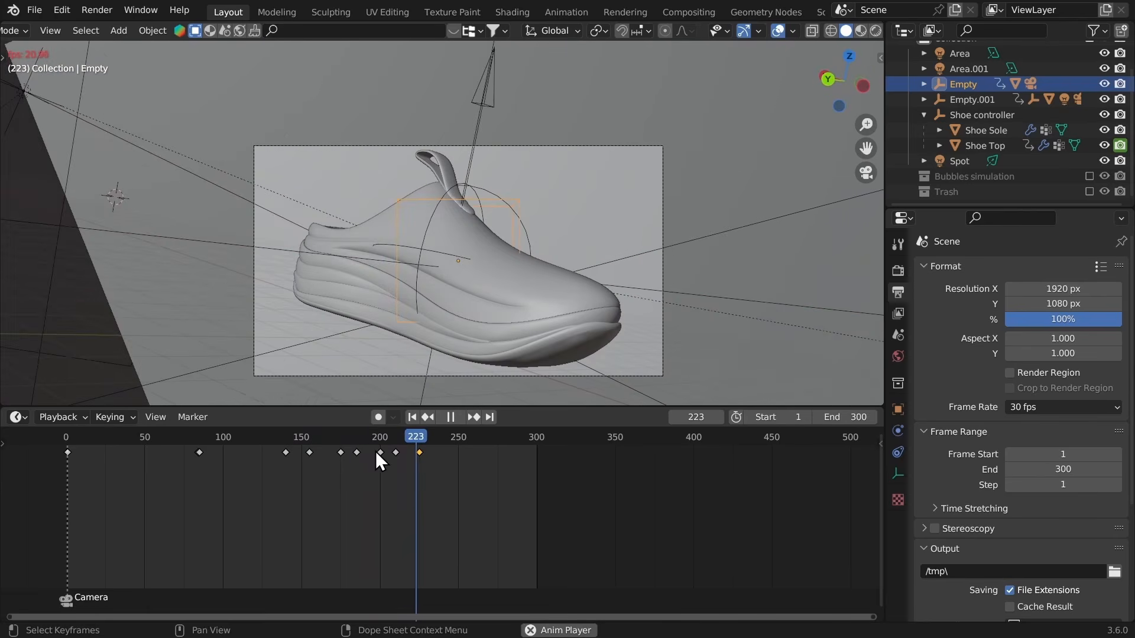
key(space)
Step: Play the heel-to-sole camera move from about frame 163 up to frame 193
ctrl+middle_drag(428, 480, 557, 511)
scroll(557, 511, down, 14)
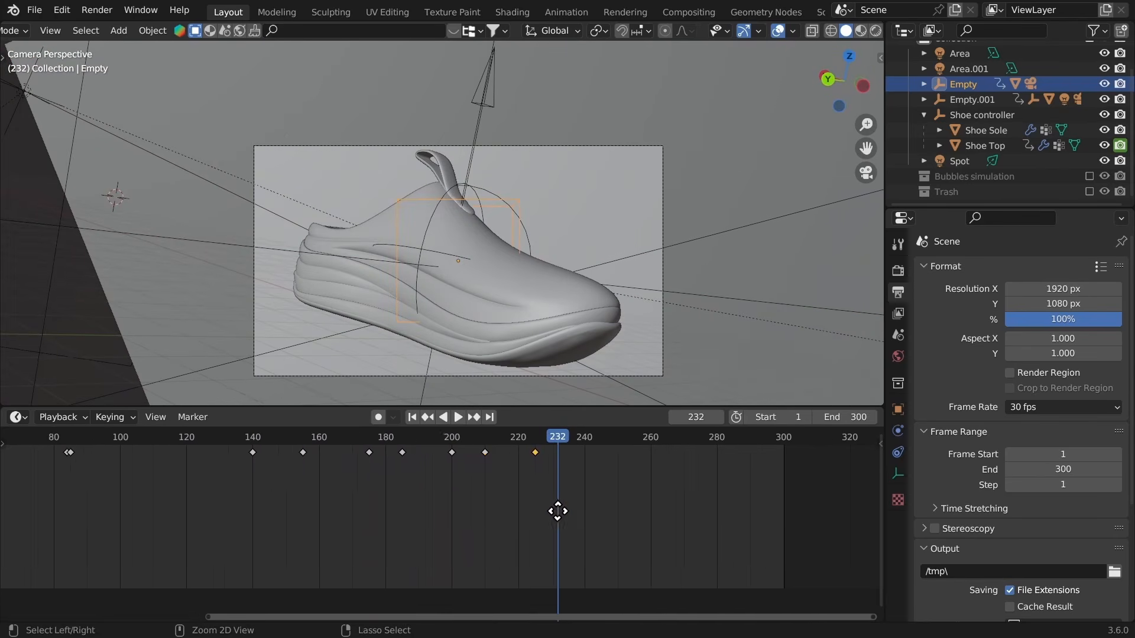
click(367, 439)
key(space)
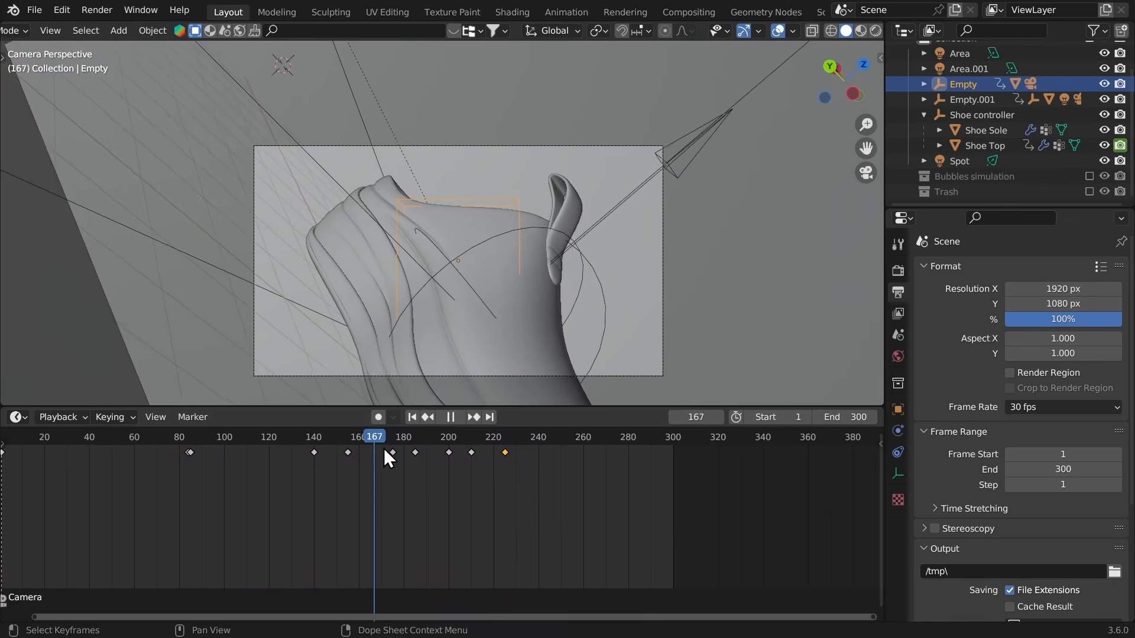
key(space)
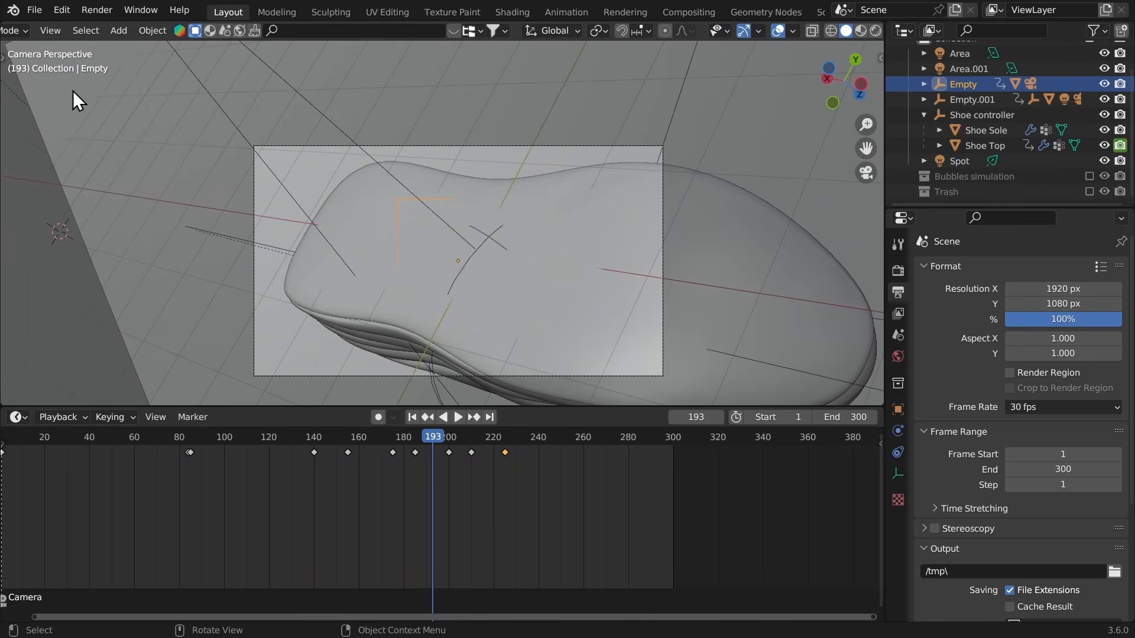
click(49, 30)
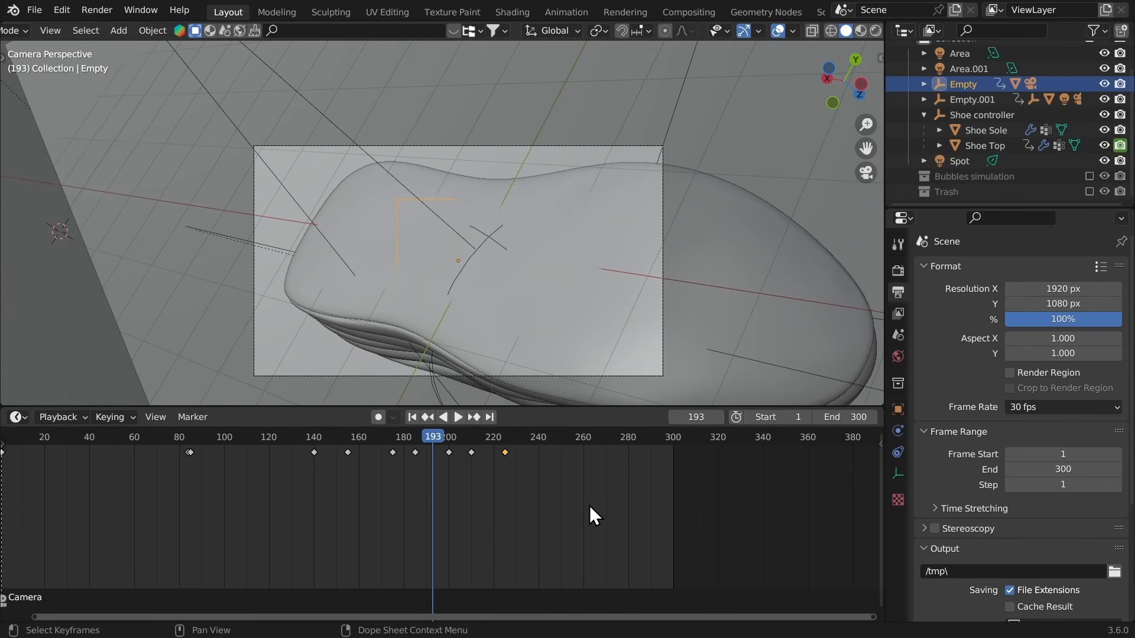
Step: Play the animation on from frame 193 to frame 232, and save the file with the keyframes deselected
scroll(532, 450, up, 2)
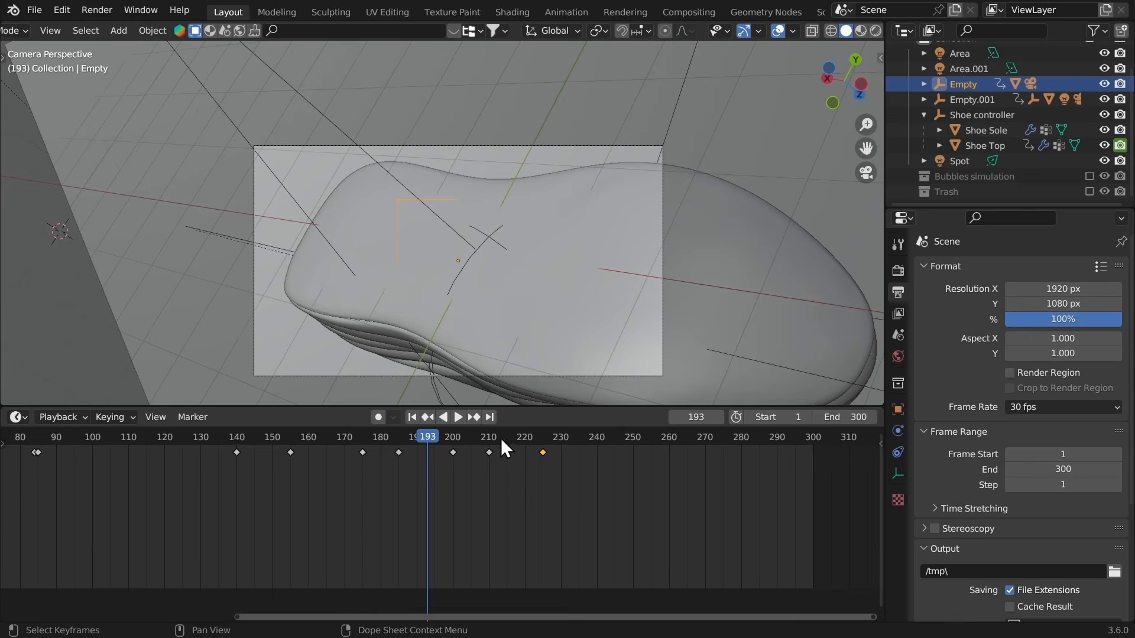
key(space)
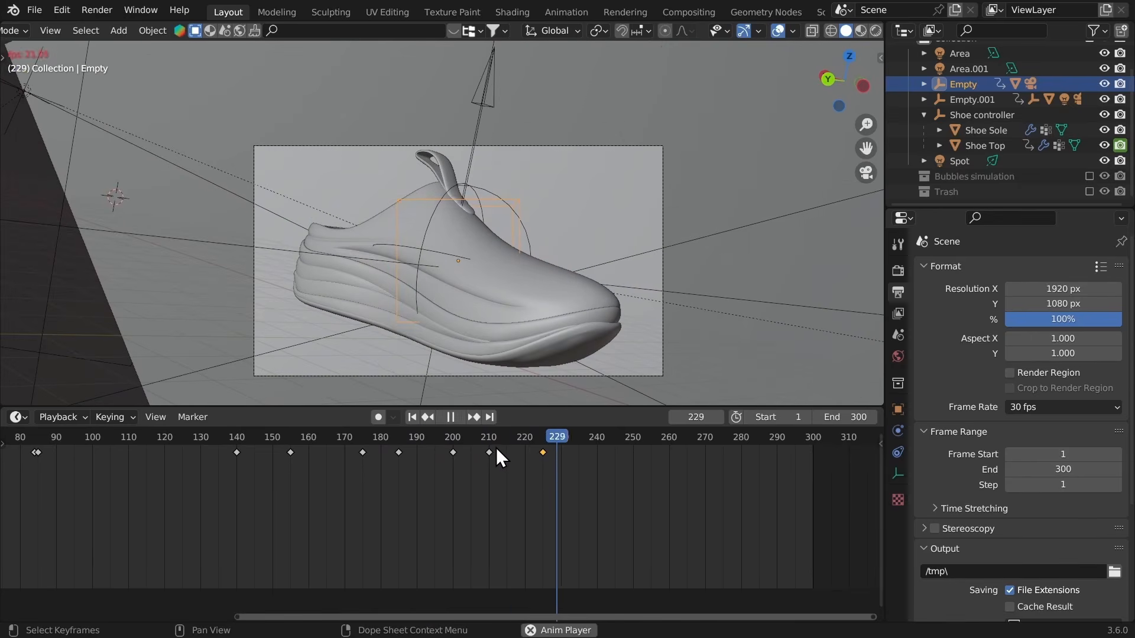
key(space)
click(515, 484)
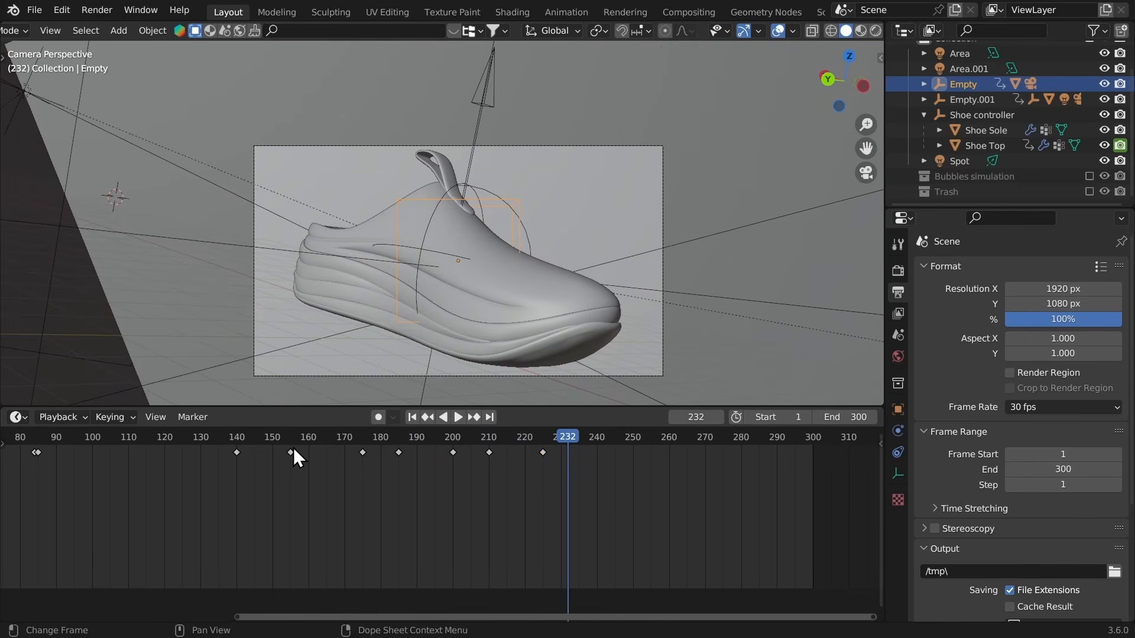
key(ctrl+s)
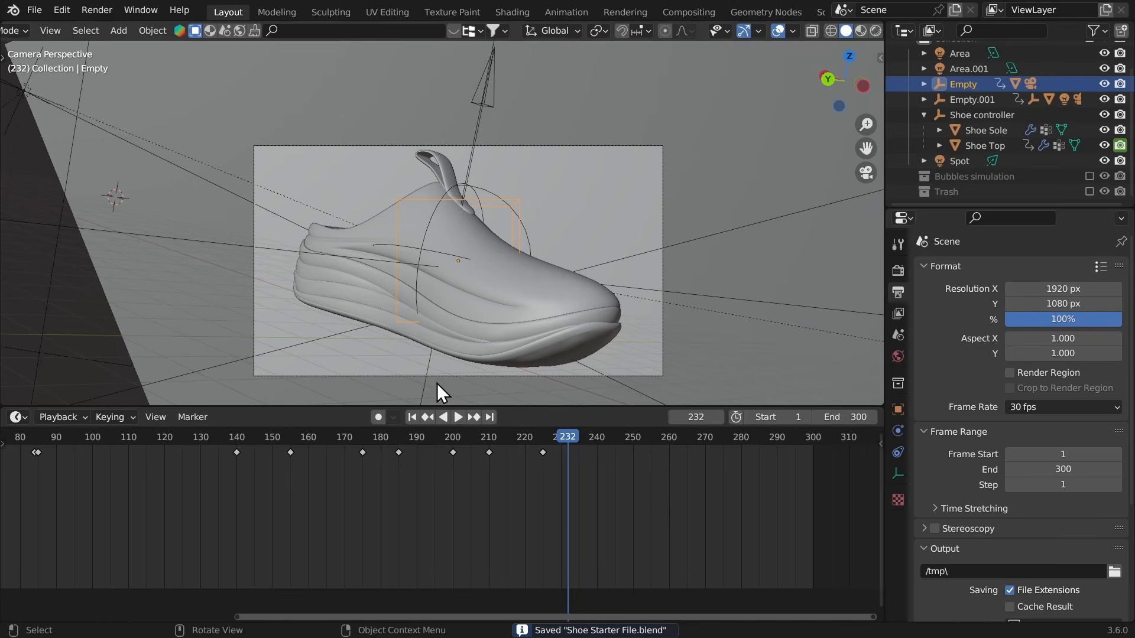
Step: Set the scene's frame range to start at 140 and end at 230
click(780, 417)
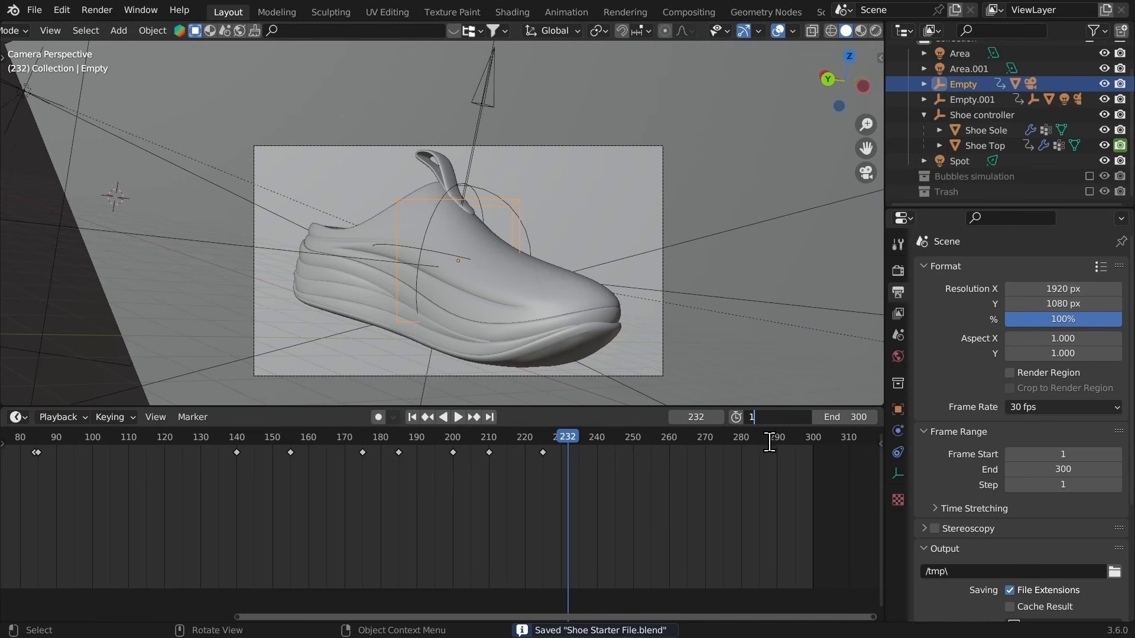
text(40)
key(Return)
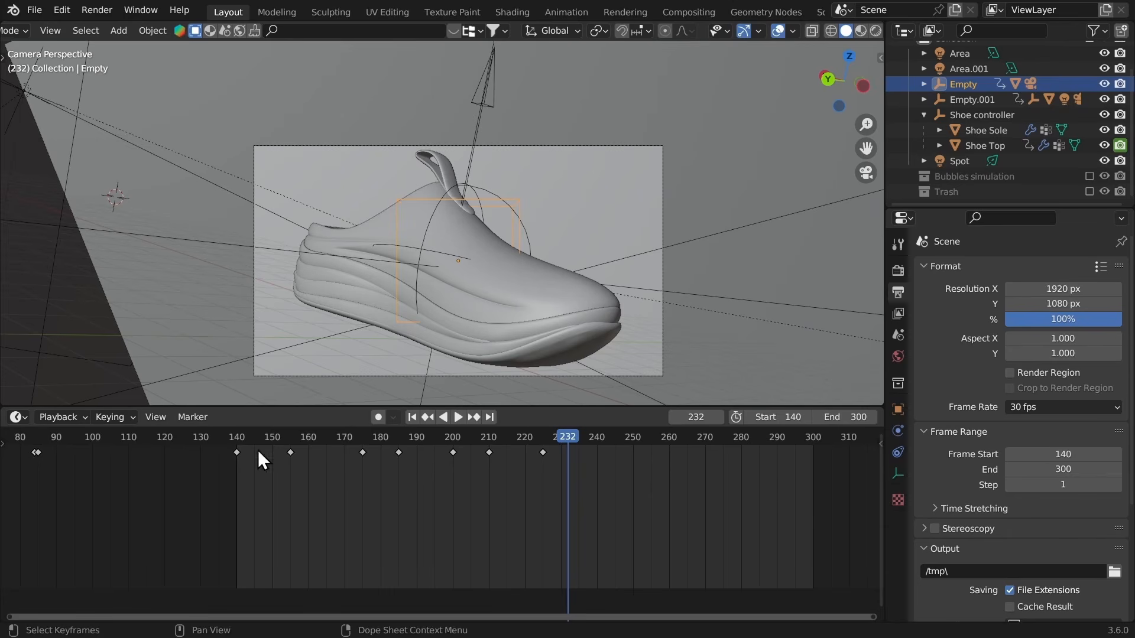
click(849, 421)
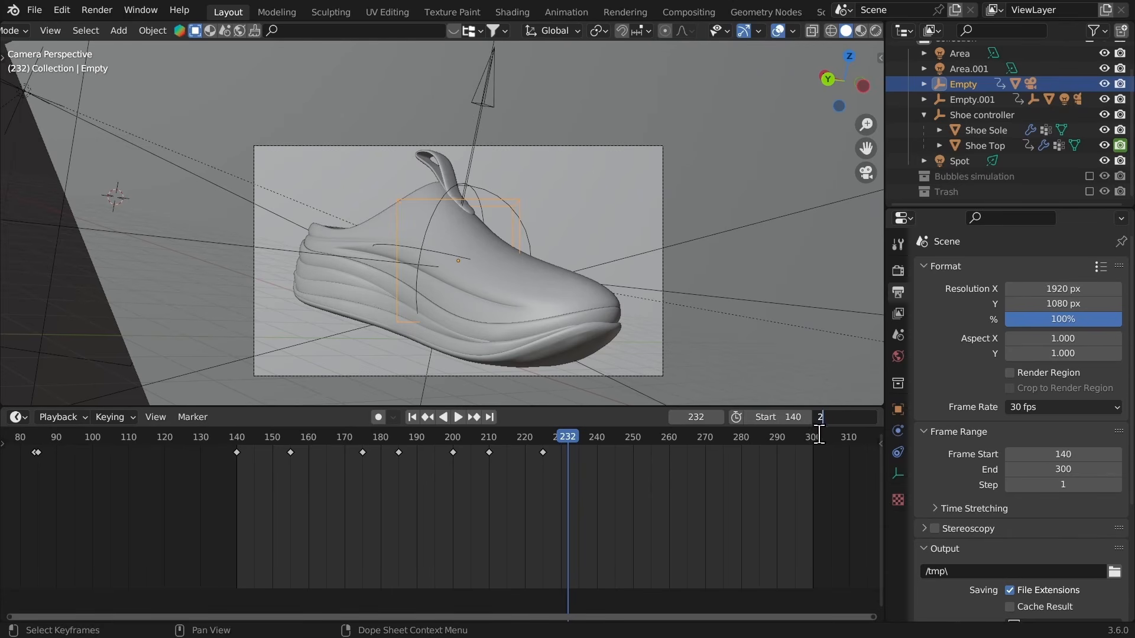
text(230)
key(Return)
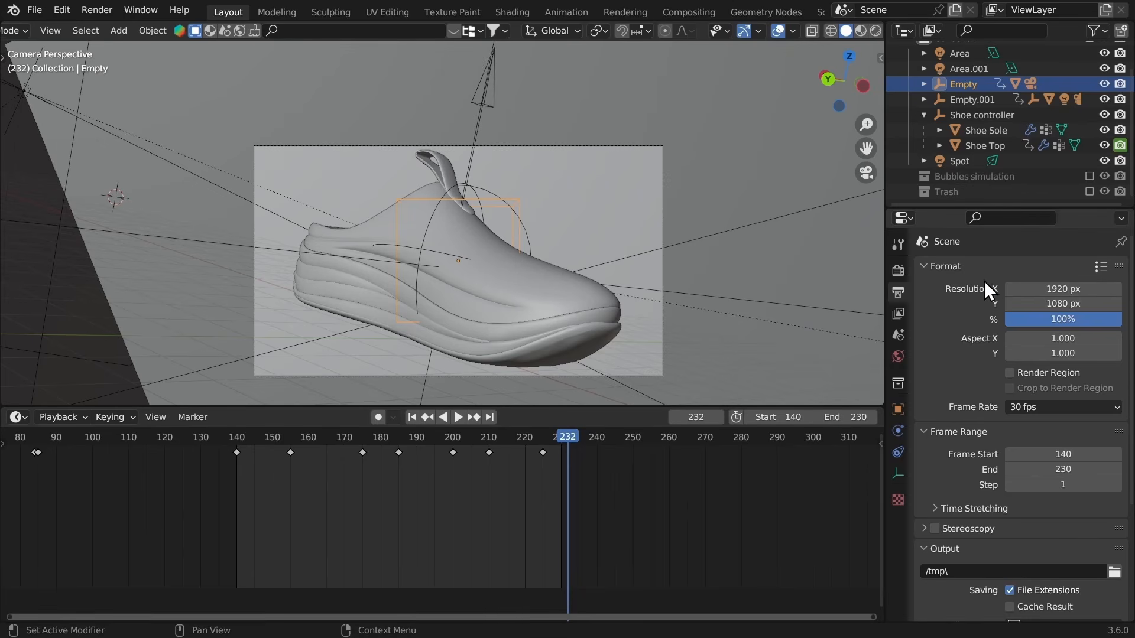
Step: Set the output resolution scale to 50%
click(1041, 324)
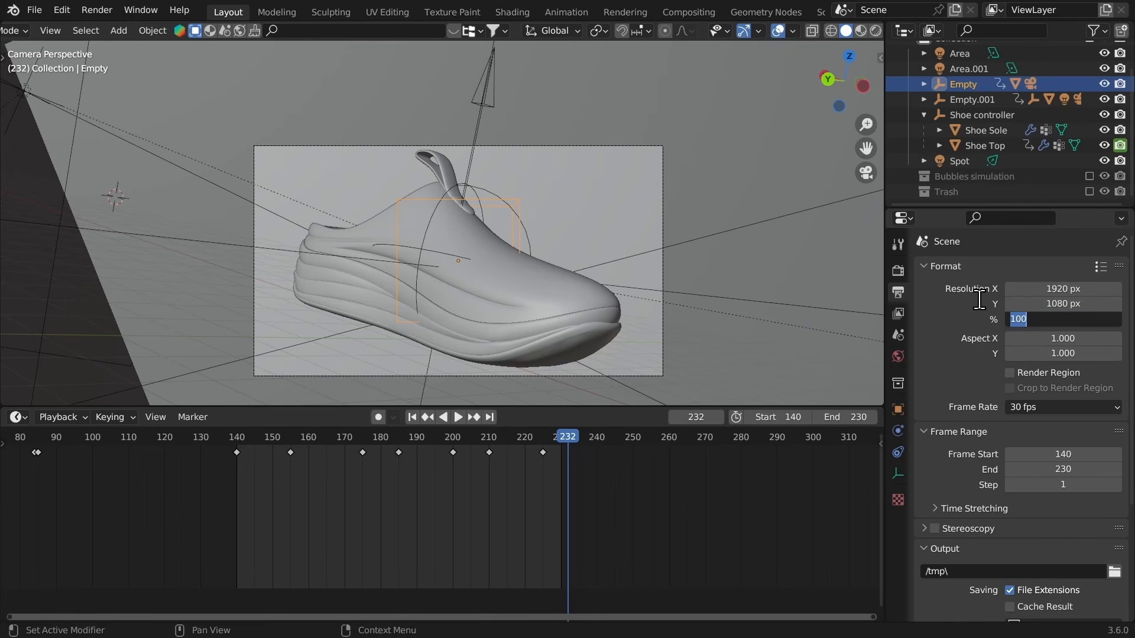
text(50)
key(Return)
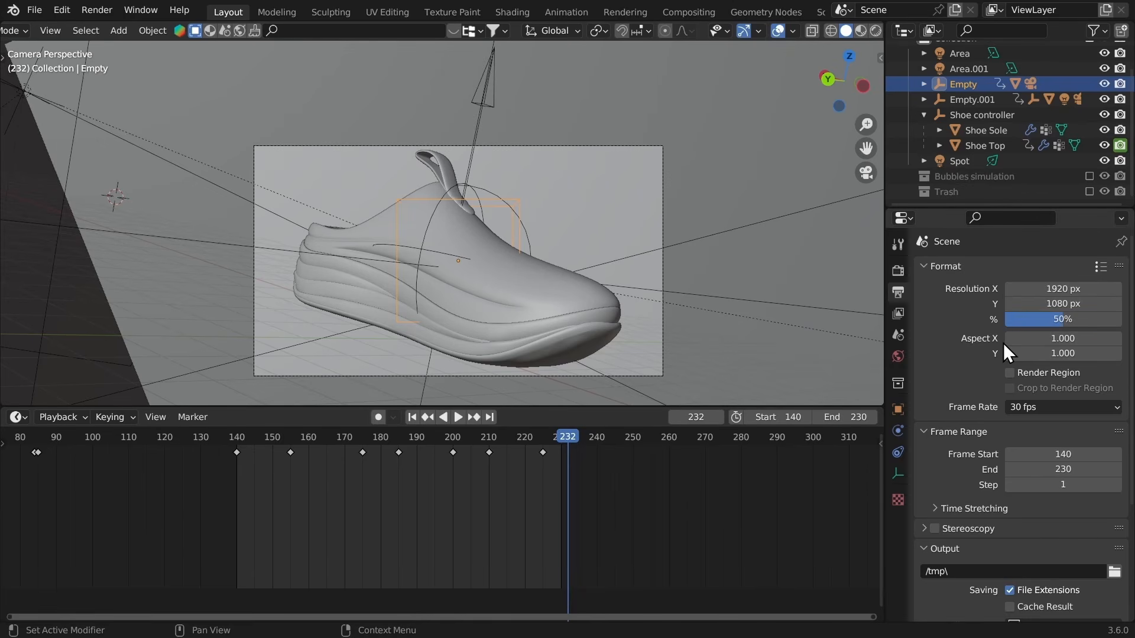
Step: Render the viewport animation for frames 140–230, play back the rendered result and close it
click(53, 30)
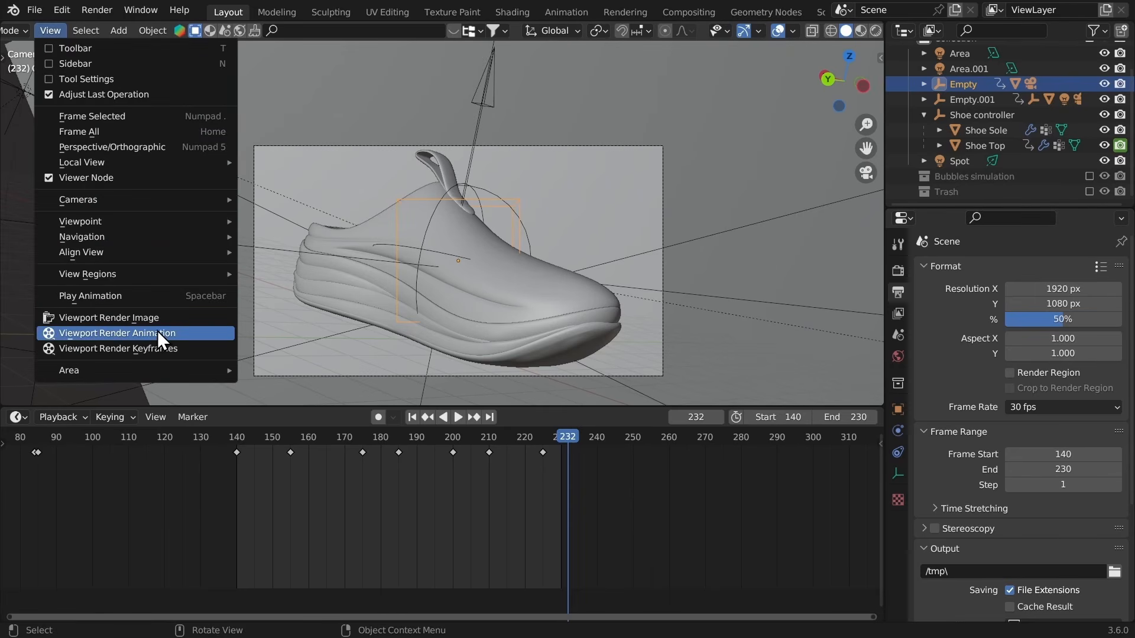
click(136, 335)
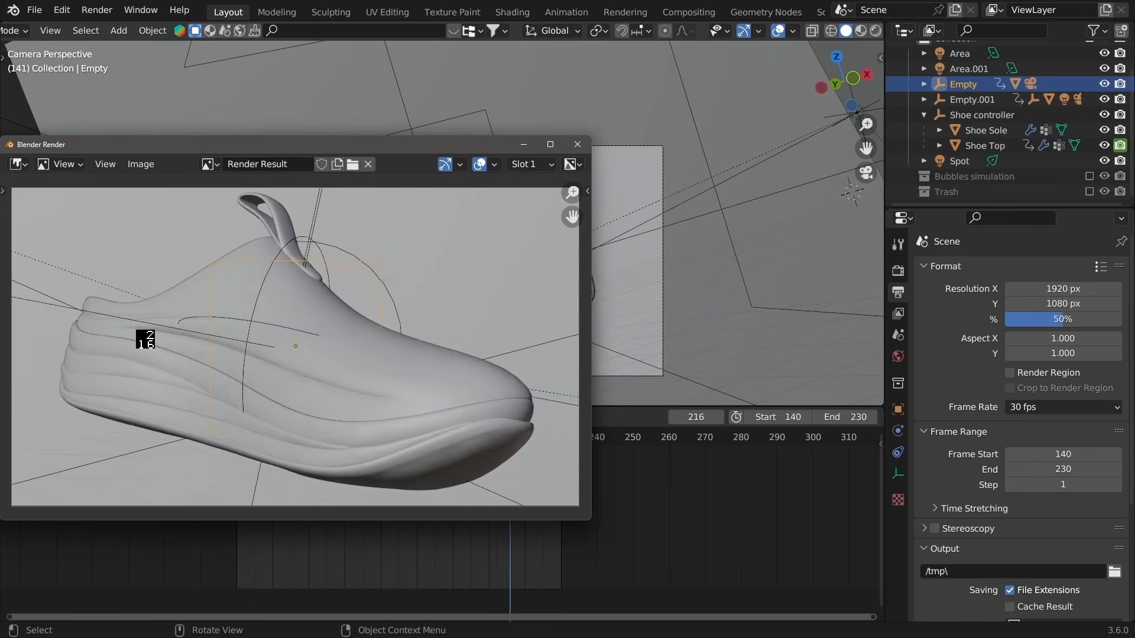
click(578, 144)
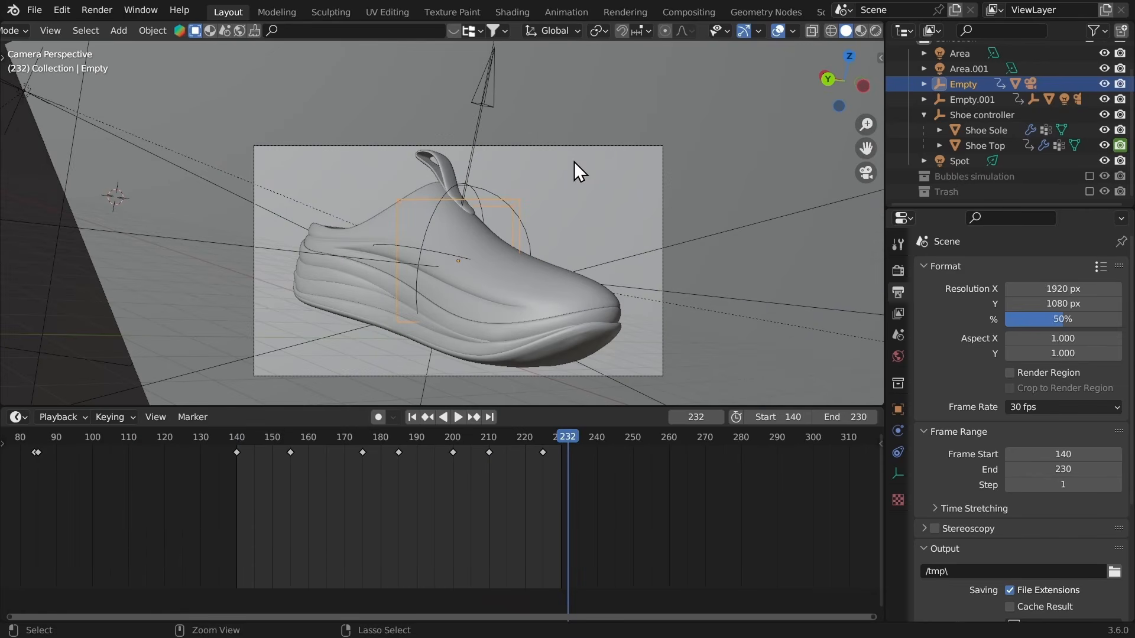
key(ctrl+F11)
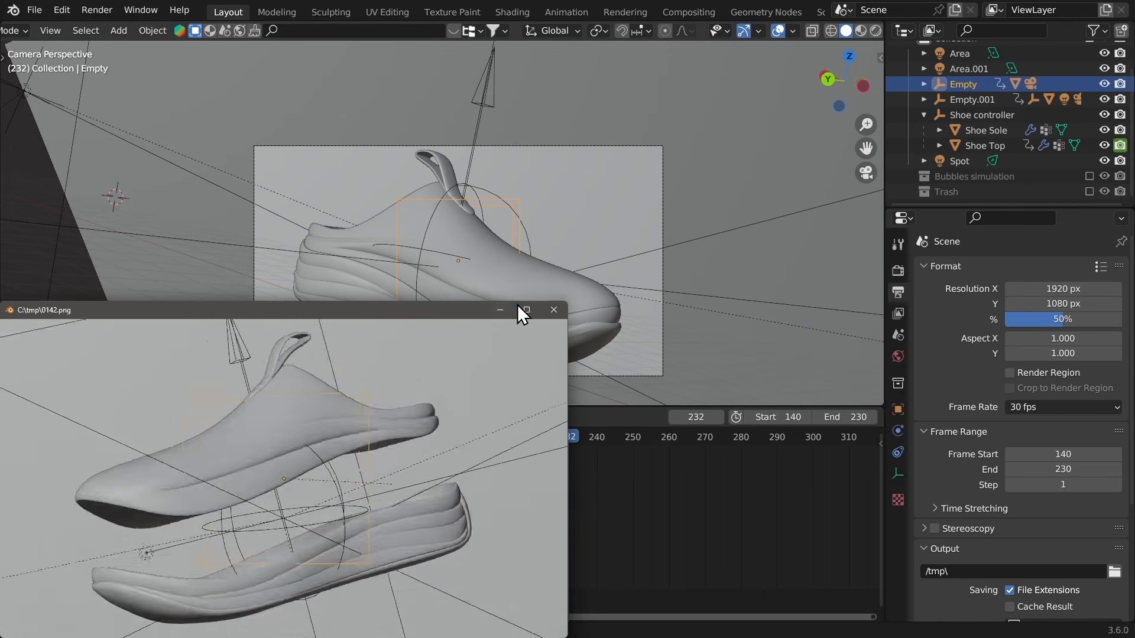
click(553, 311)
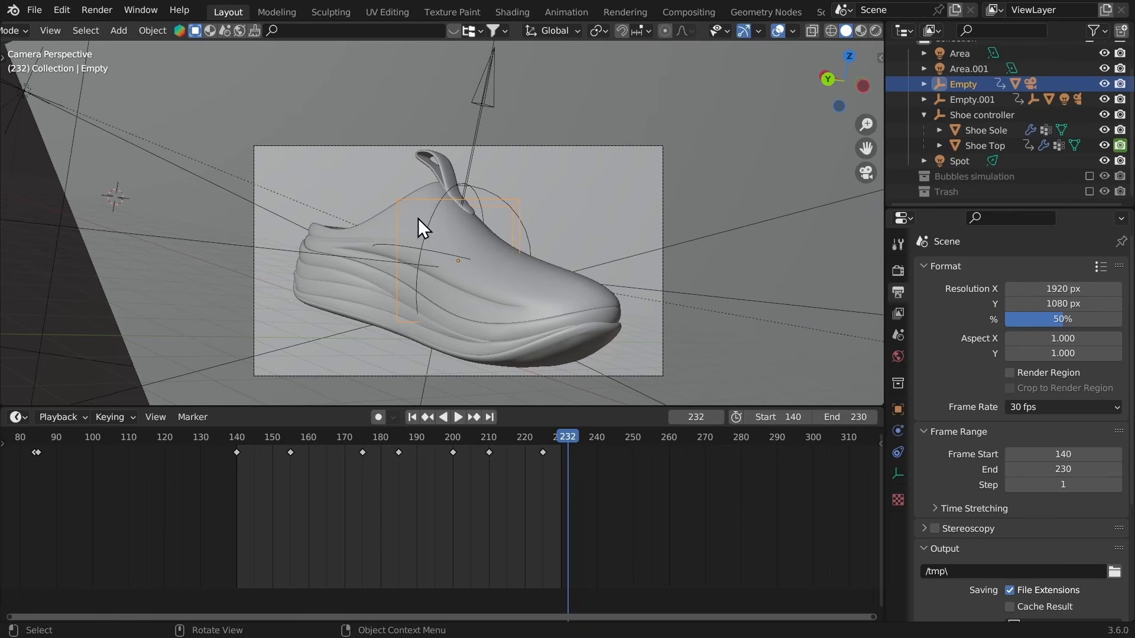
Step: Set the scene's frame range back to start at 1 and end at 300
scroll(494, 494, up, 4)
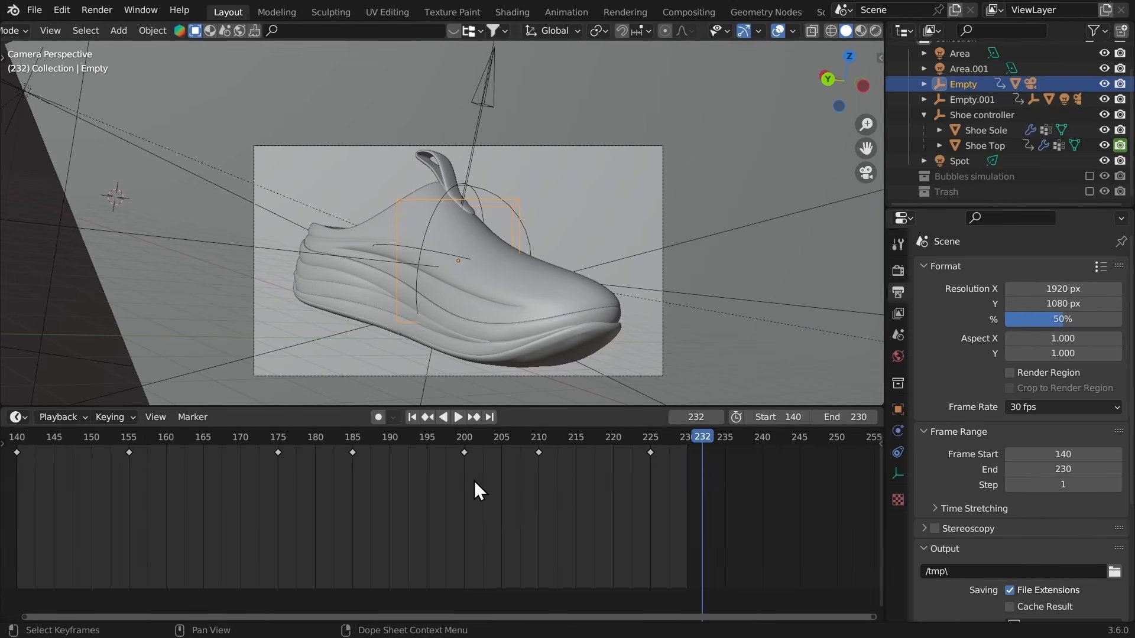
ctrl+scroll(474, 482, up, 2)
click(770, 417)
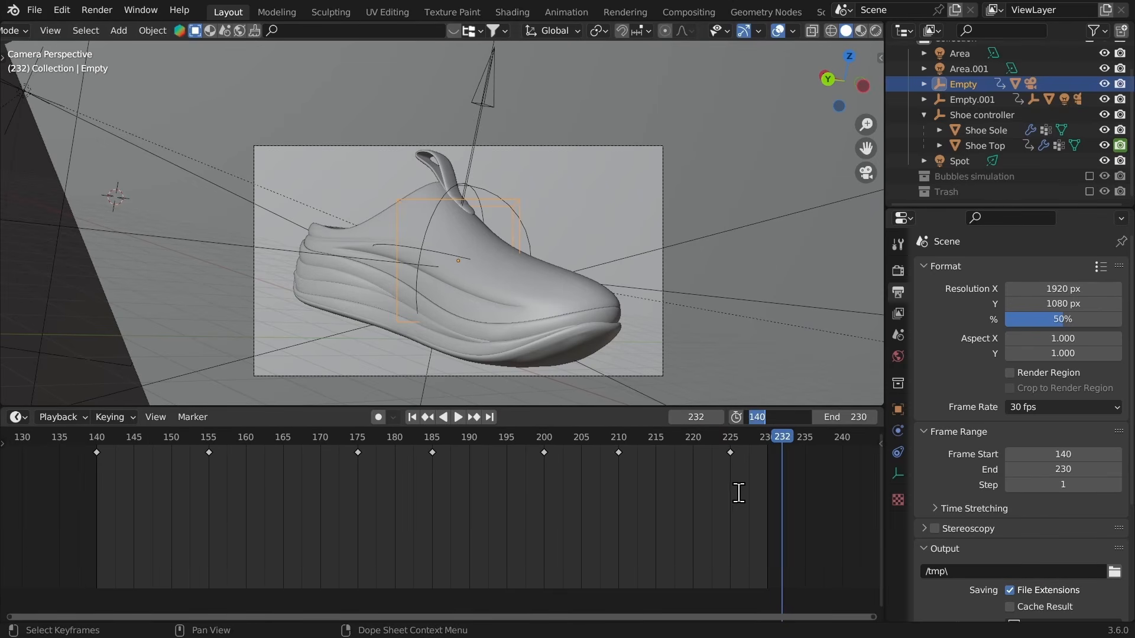
text(1)
key(Return)
click(827, 420)
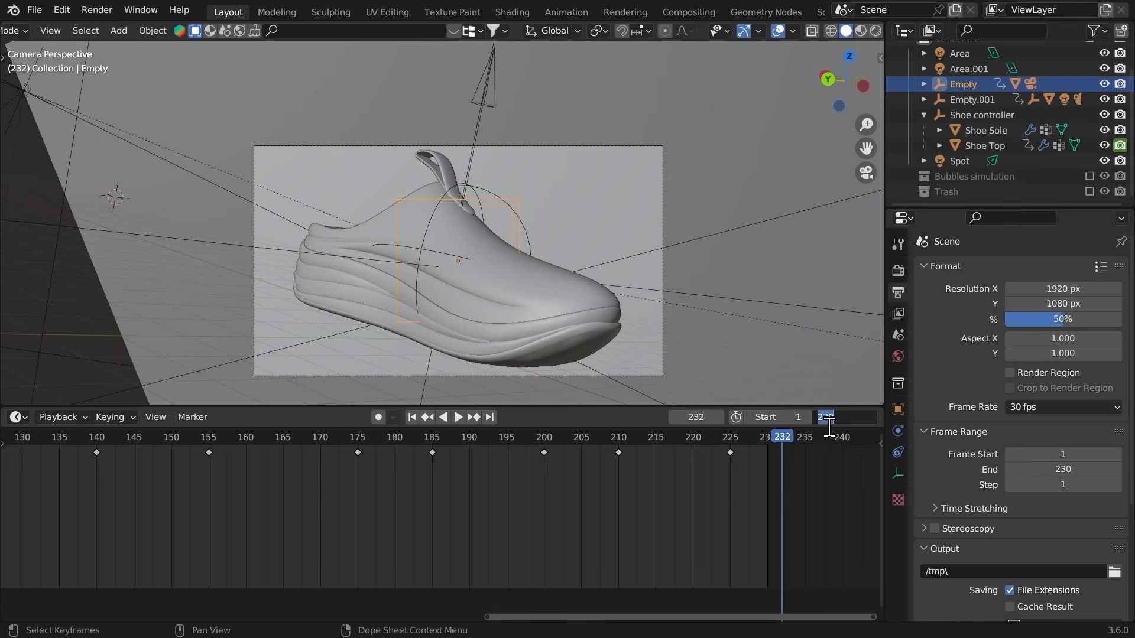
text(300)
key(Return)
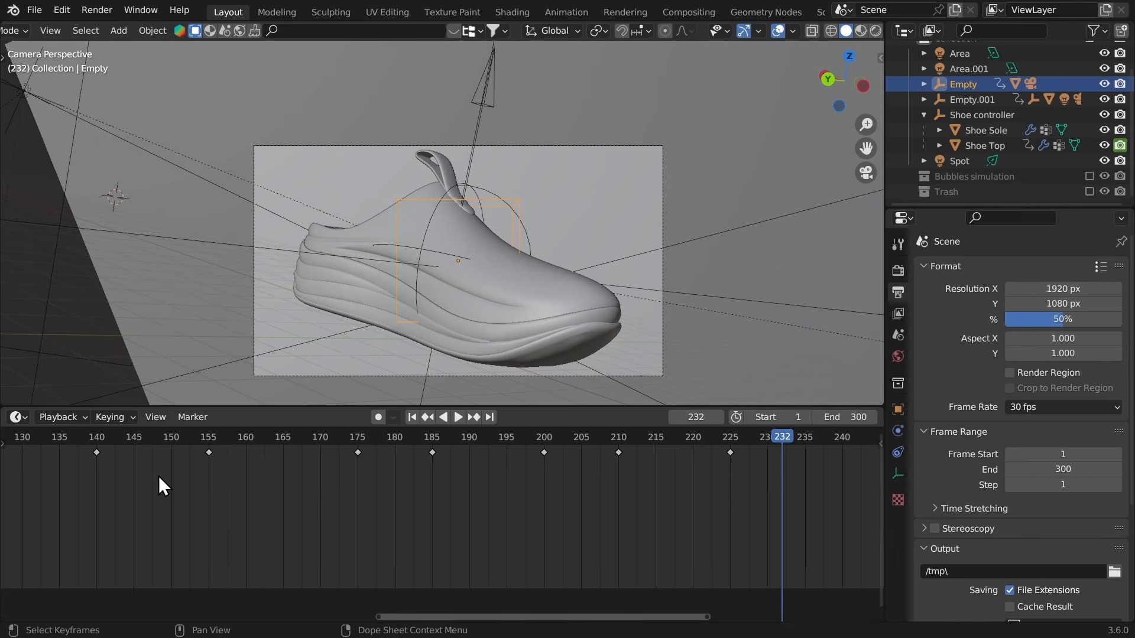
Step: Play the animation from frame 140 up to frame 166
scroll(158, 476, down, 5)
click(286, 441)
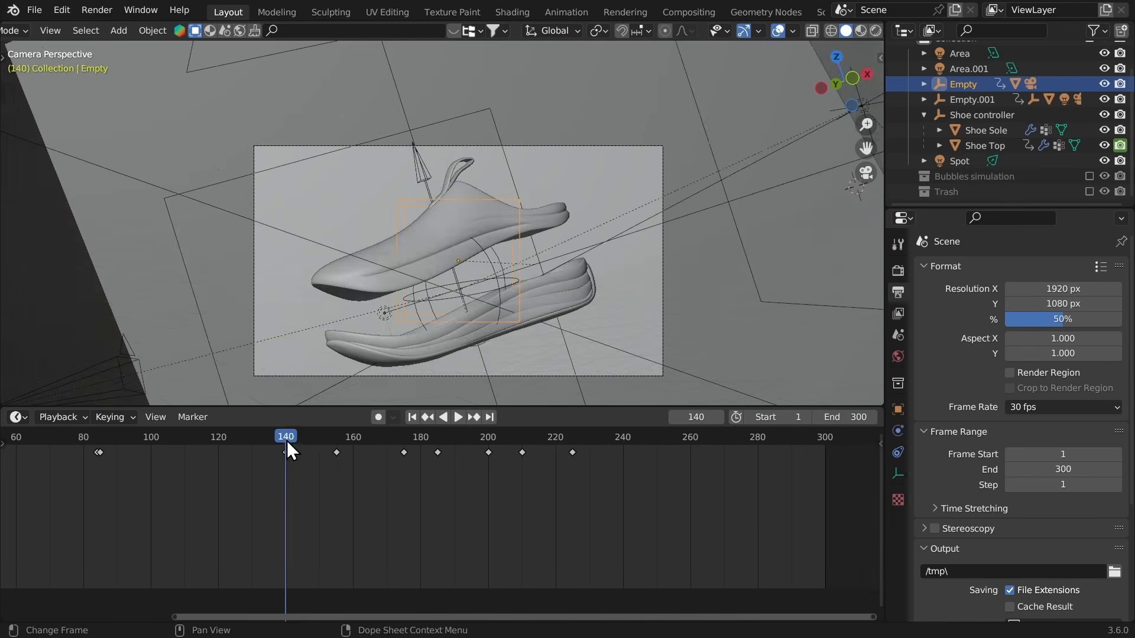
key(space)
key(space)
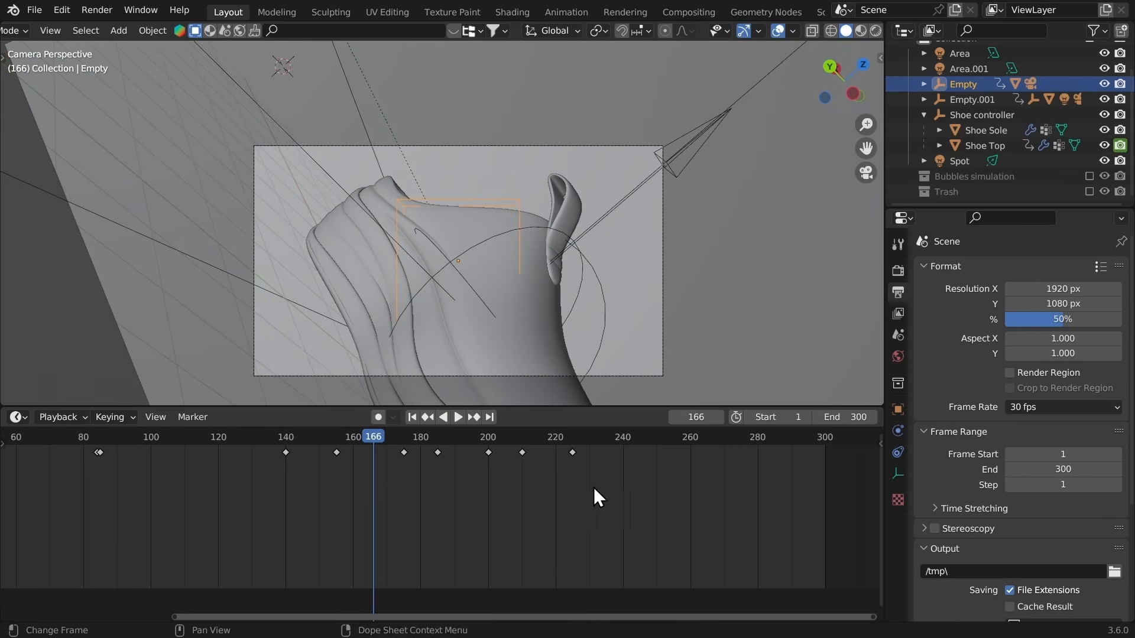
Step: Shift the keyframes at frames 175 through 225 together 10 frames later, to 185 through 235, and go to frame 185
drag(667, 492, 386, 440)
drag(342, 434, 288, 452)
key(space)
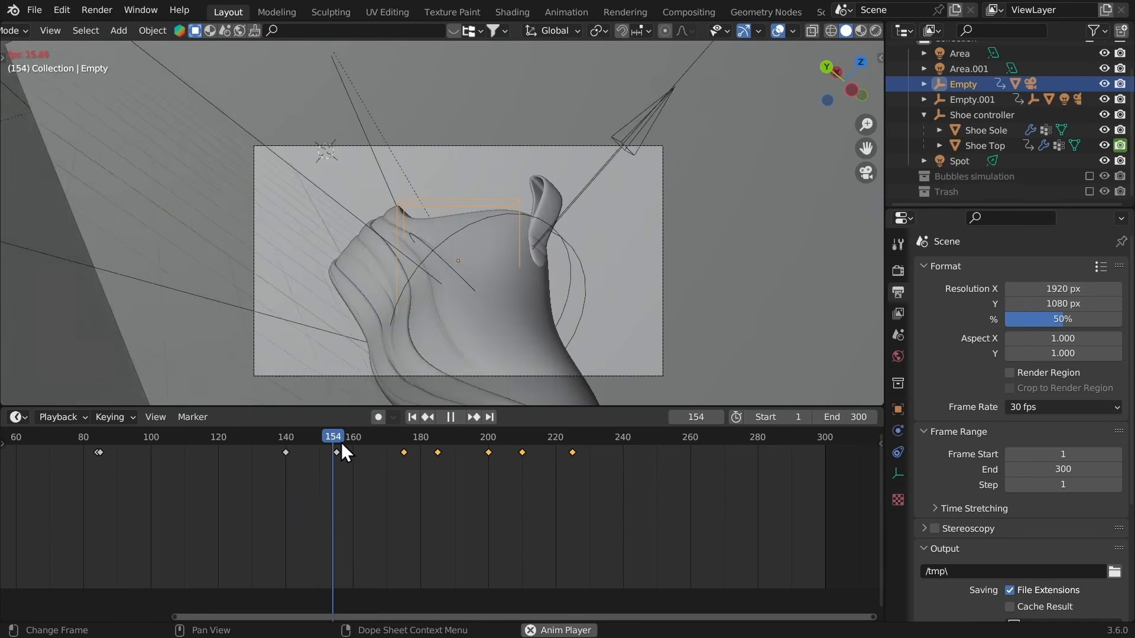
key(space)
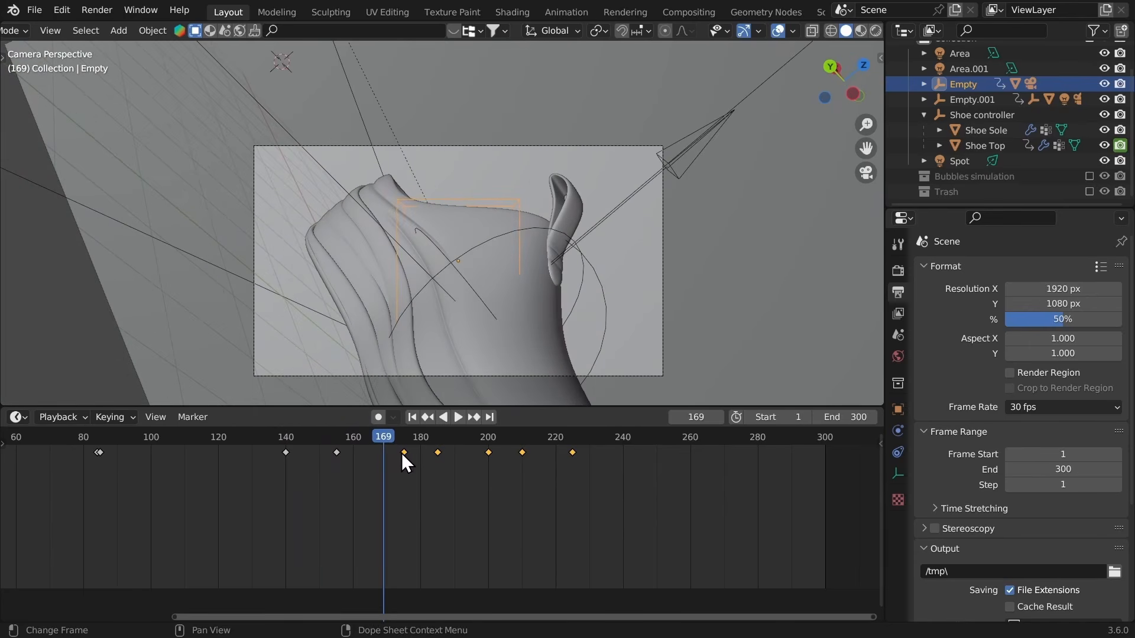
key(g)
click(437, 459)
scroll(469, 486, up, 2)
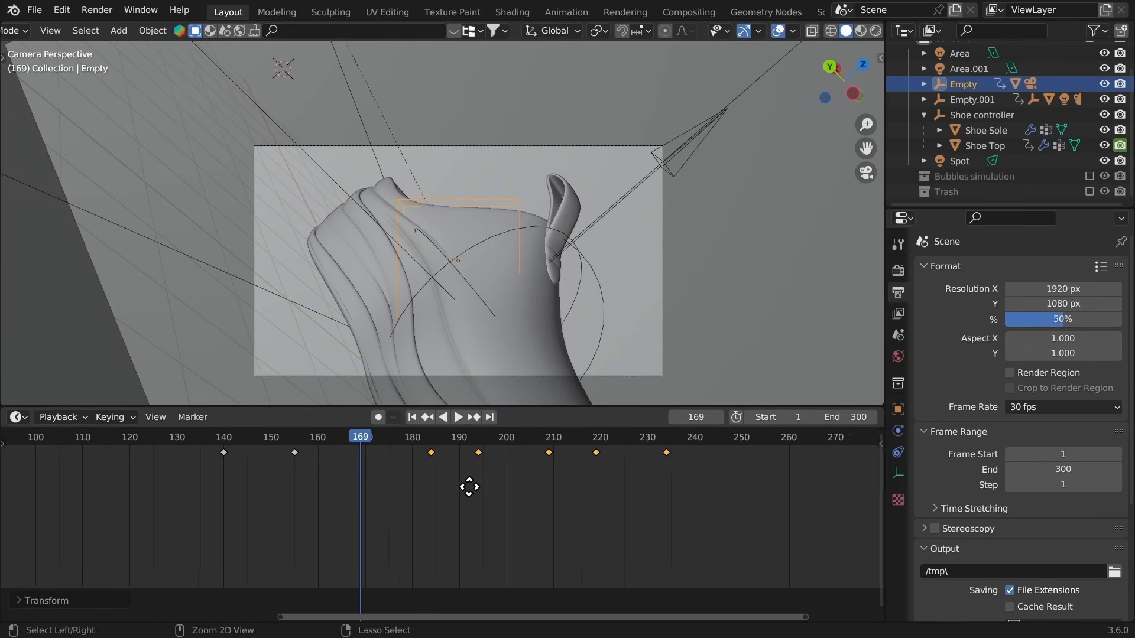
mouse_move(468, 486)
ctrl+middle_down()
mouse_move(485, 498)
mouse_move(471, 486)
mouse_move(494, 474)
mouse_move(463, 484)
ctrl+middle_up()
key(g)
click(443, 456)
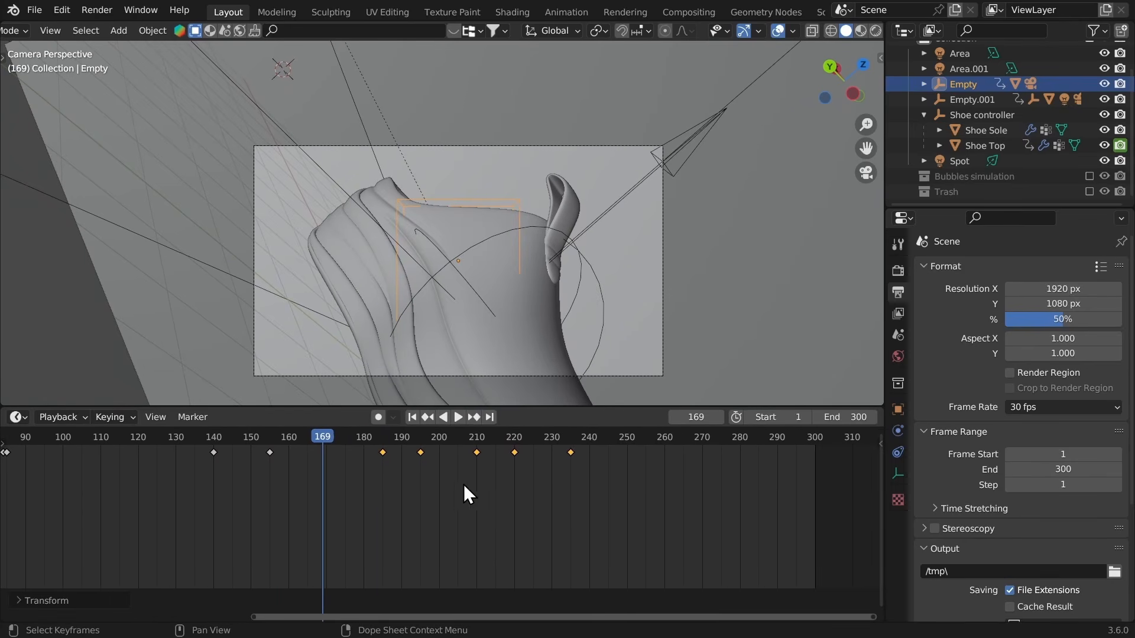
click(382, 437)
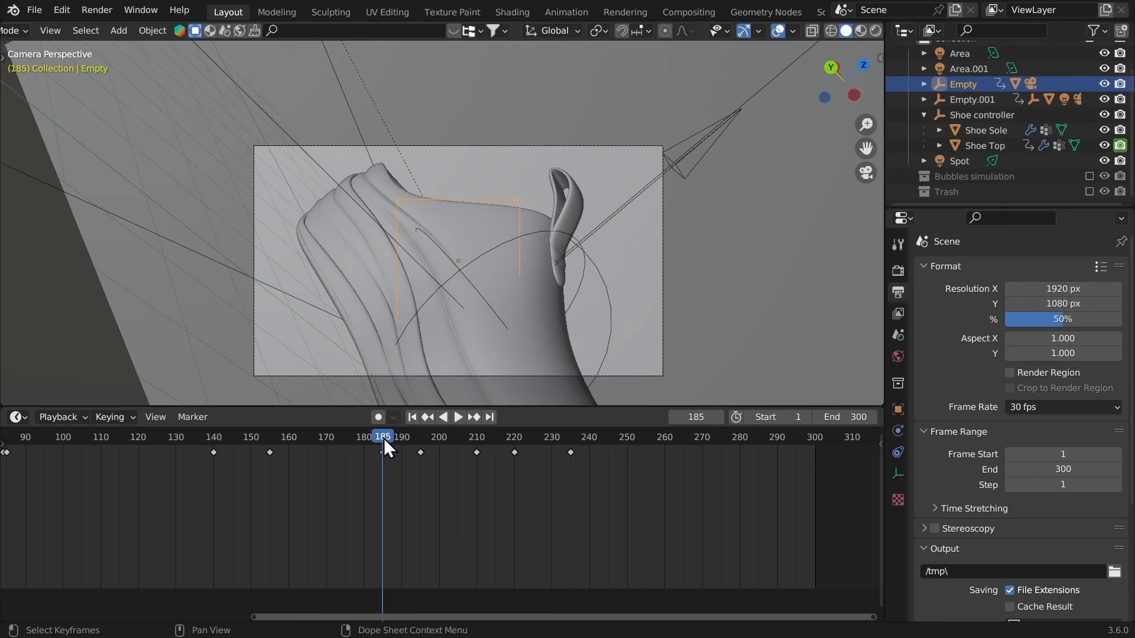
Step: Shift the Empty's keyframes at frames 210, 220 and 235 together 10 frames later, to 220, 230 and 245
key(space)
key(space)
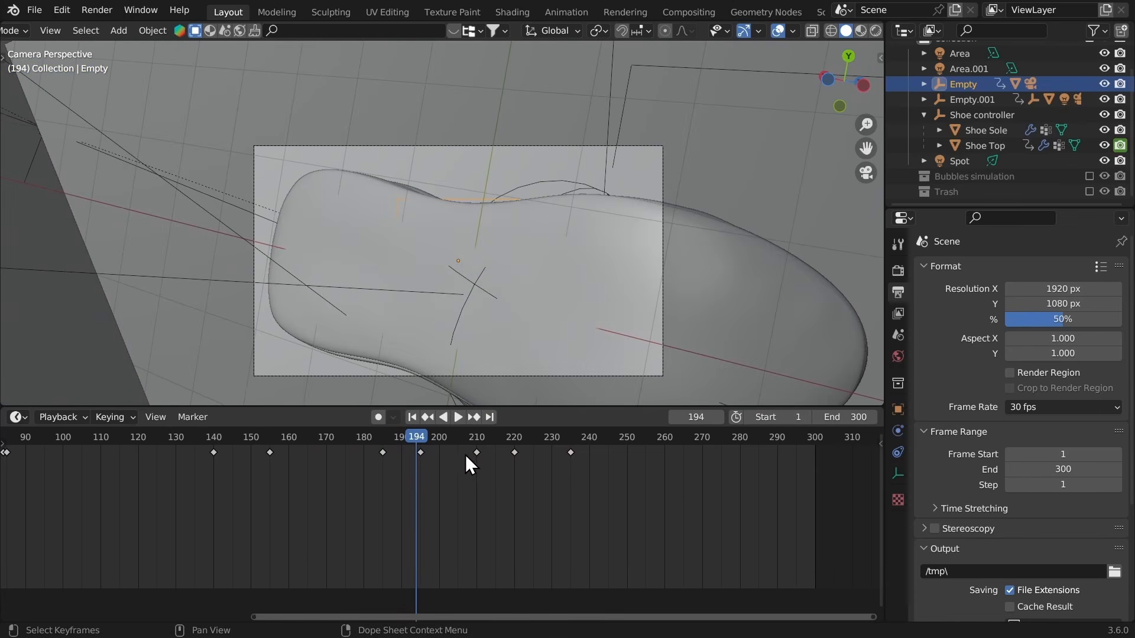
middle_drag(418, 458, 370, 461)
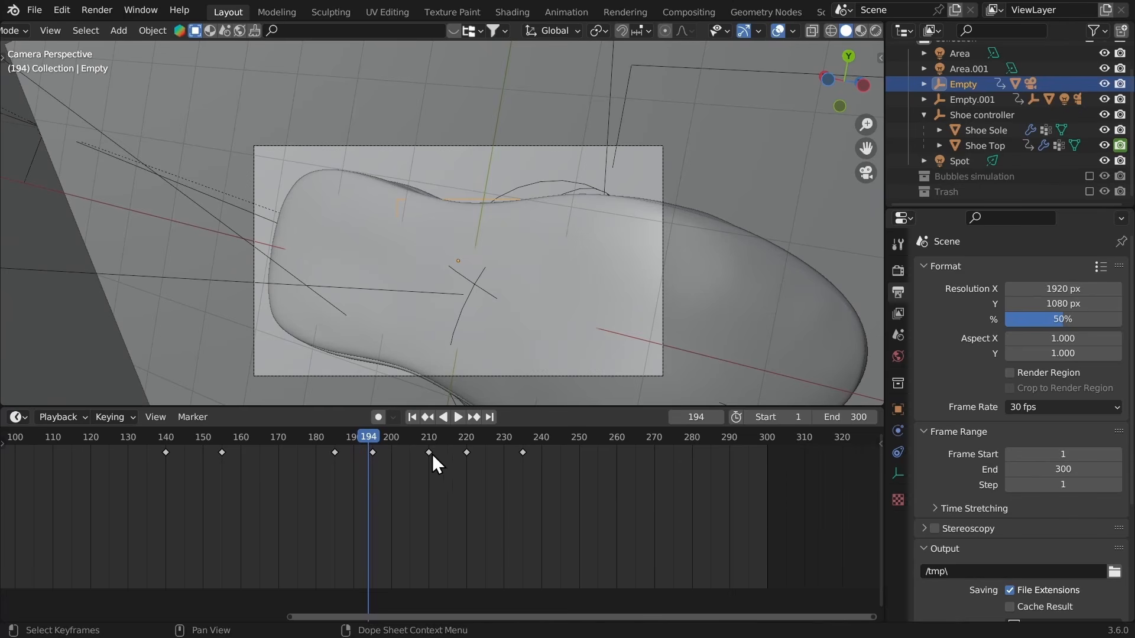
drag(616, 476, 420, 438)
key(g)
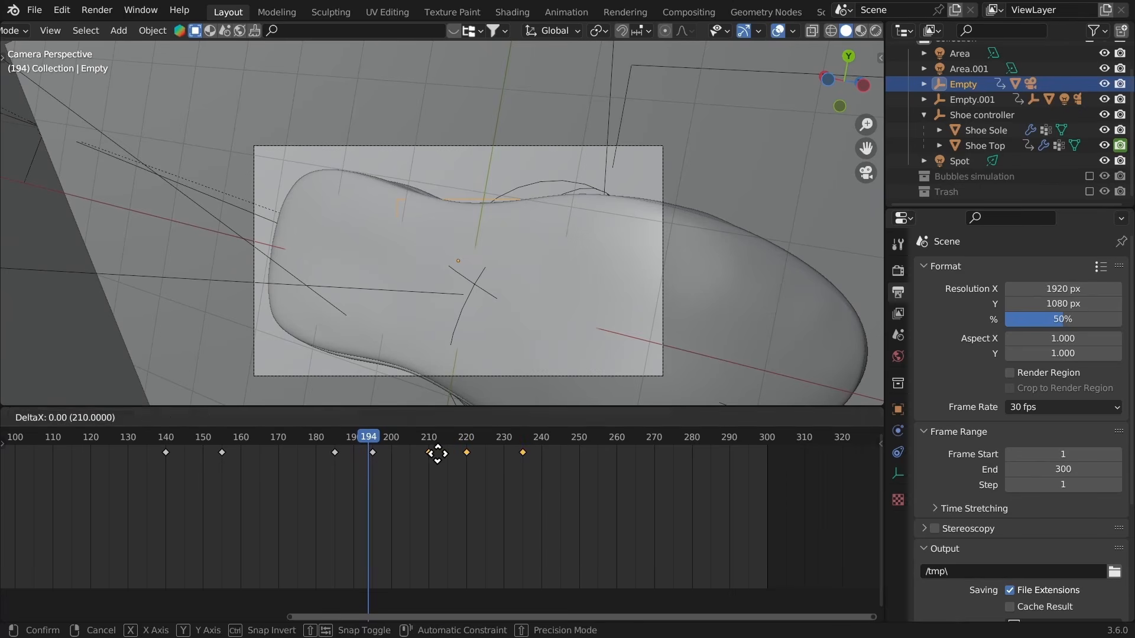
click(474, 472)
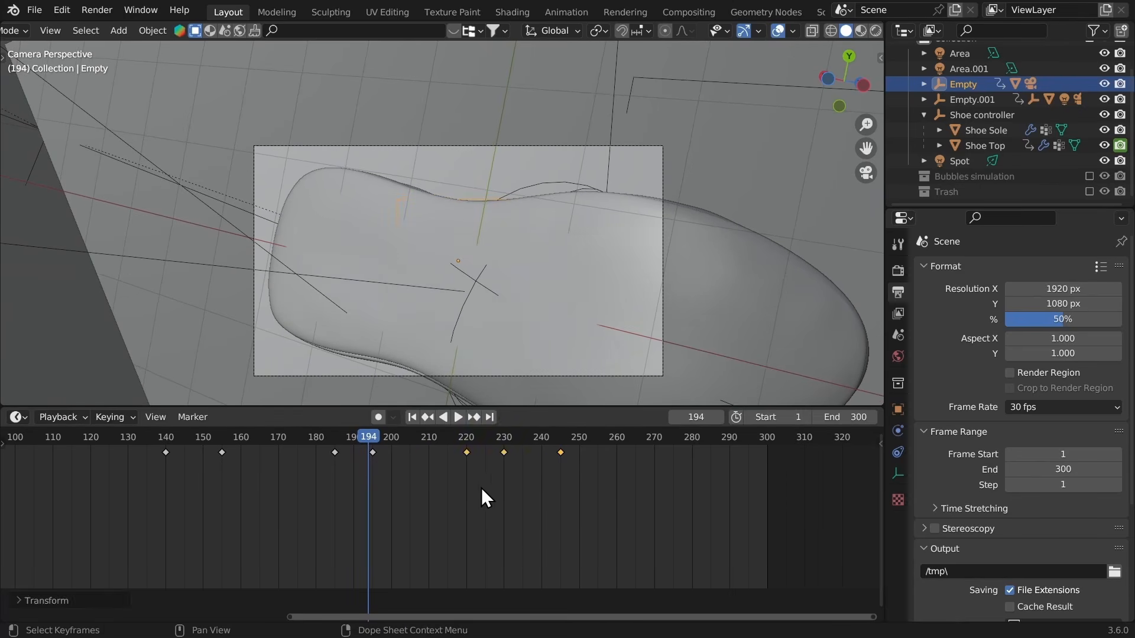
Step: Move the Empty's last keyframe, at frame 245, to frame 255
middle_drag(526, 499, 435, 501)
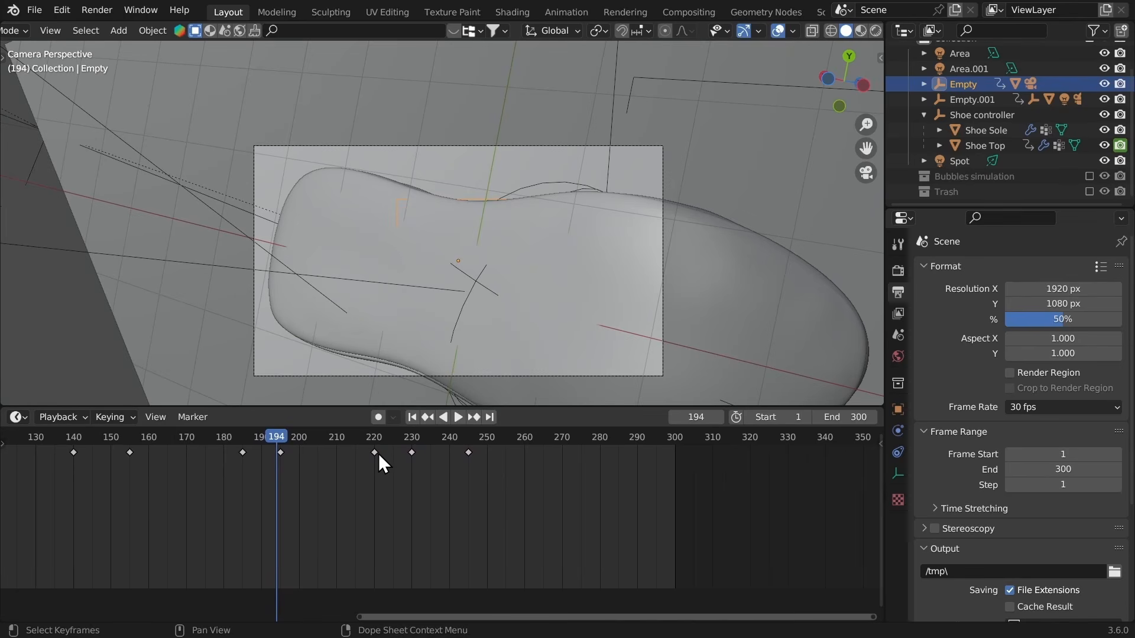
click(471, 452)
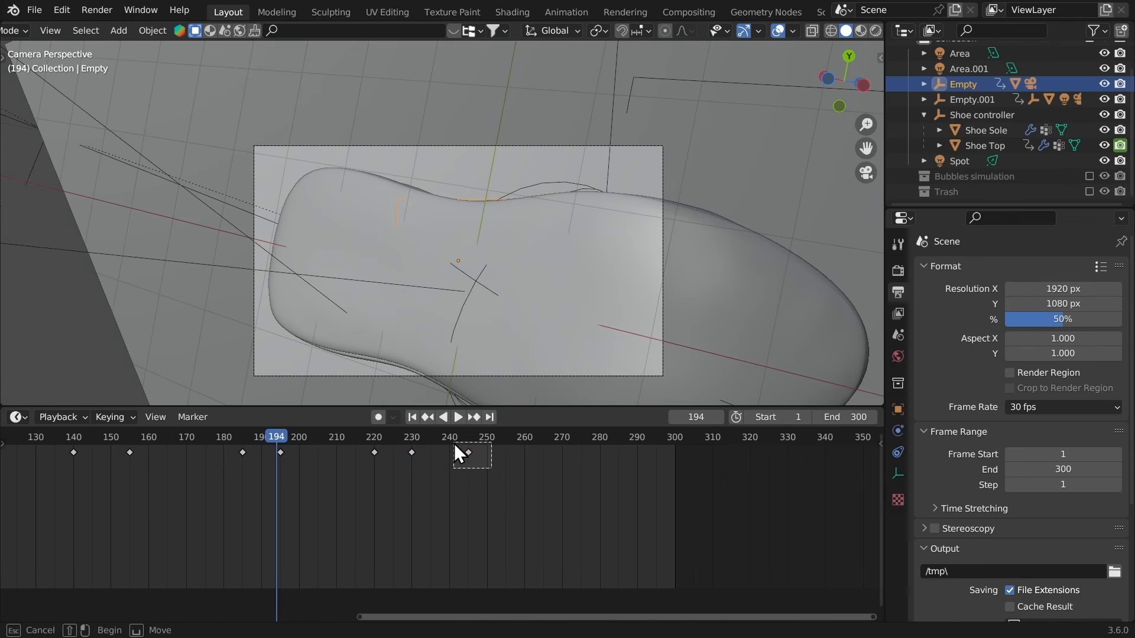
key(g)
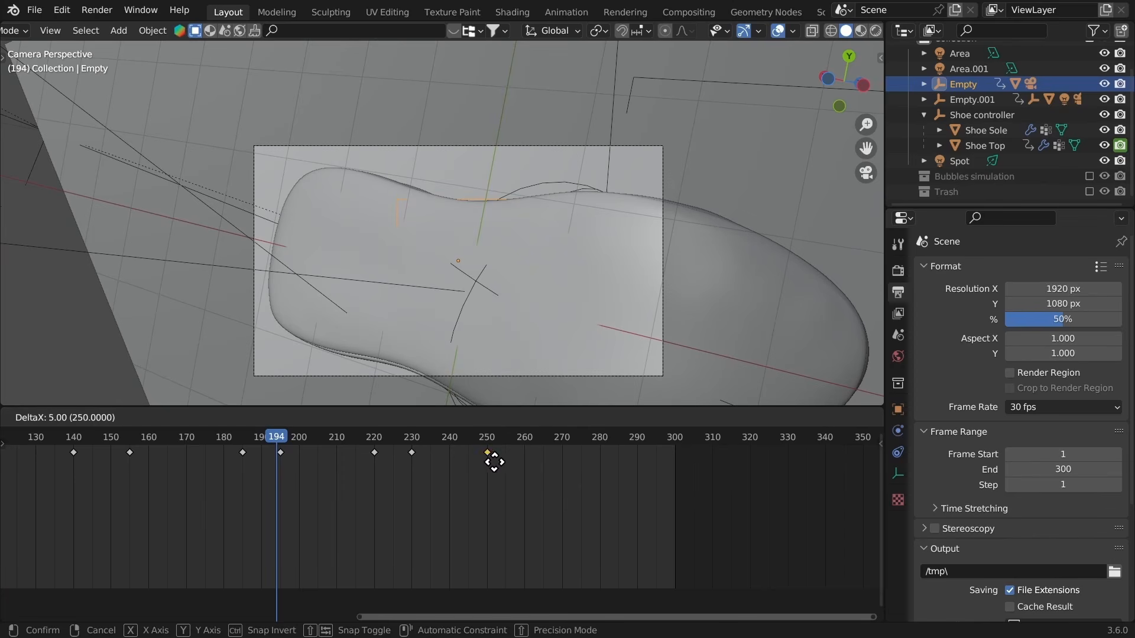
click(510, 471)
Step: Set the scene's frame range to start at 140 and end at 260
ctrl+middle_drag(515, 481, 319, 463)
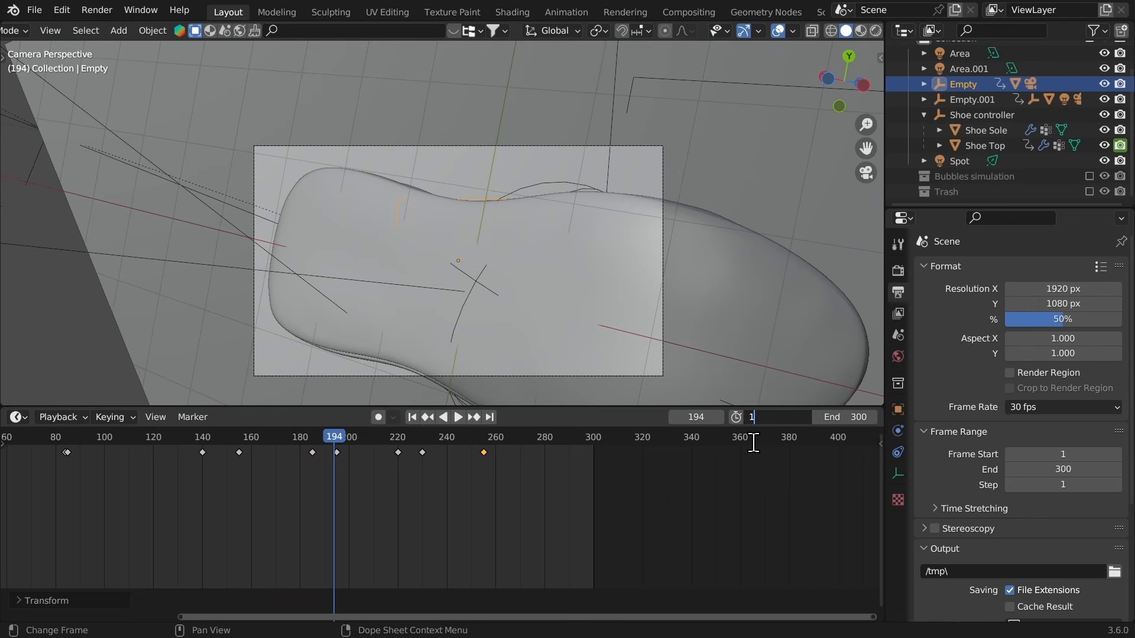
key(Return)
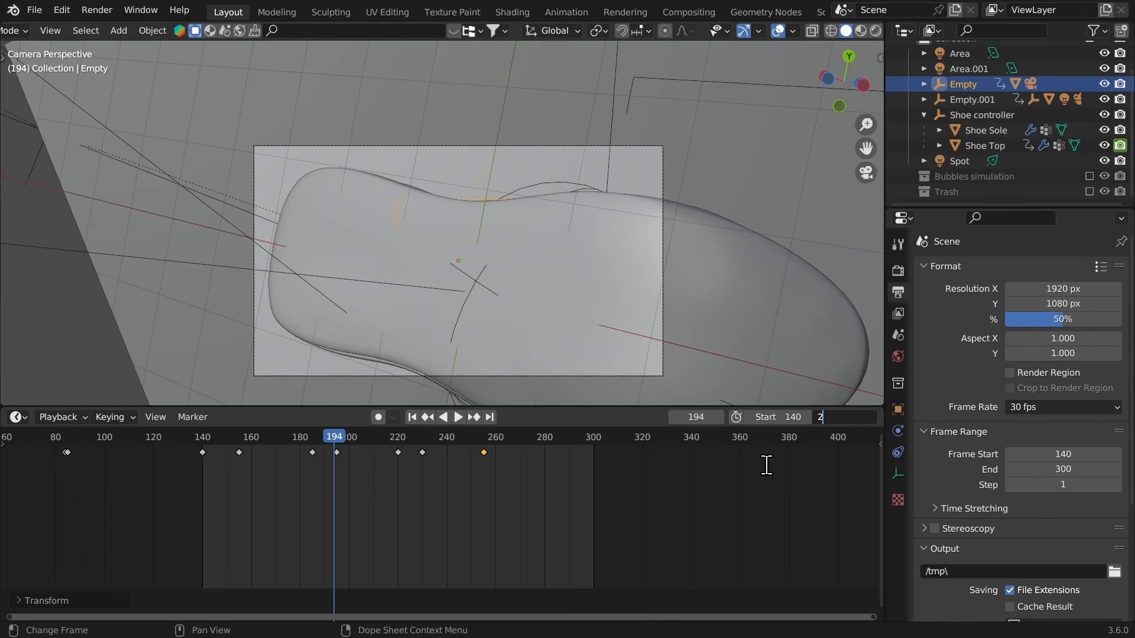
key(Return)
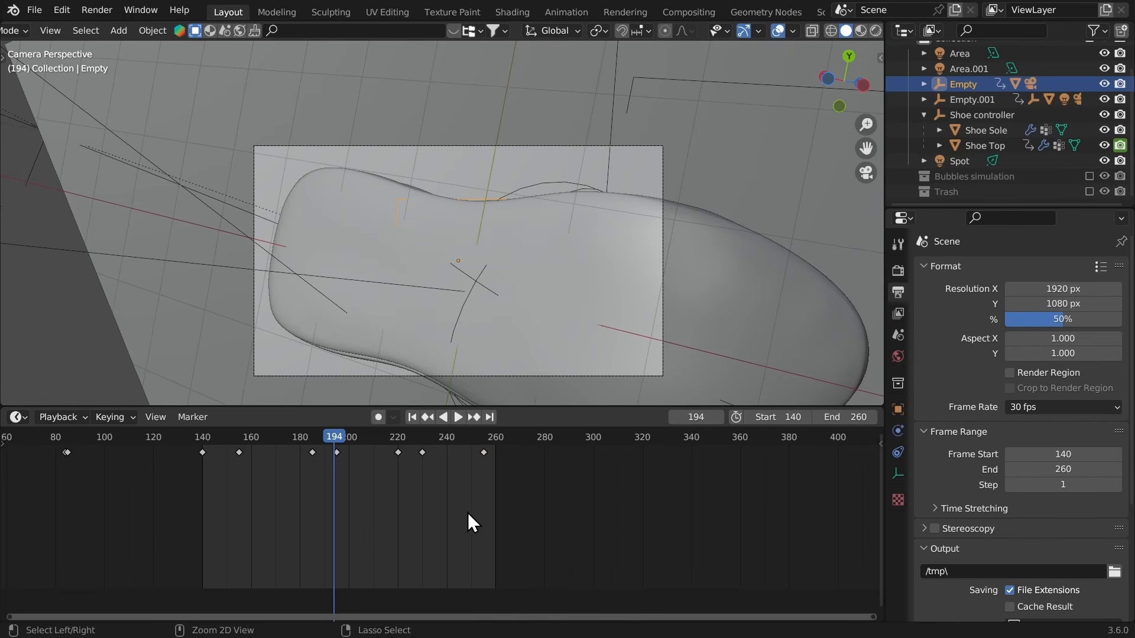
Step: Go to frame 185 and show the Empty's animation curves around that frame in the Graph Editor with the sidebar hidden
key(ctrl+Tab)
key(ctrl+Tab)
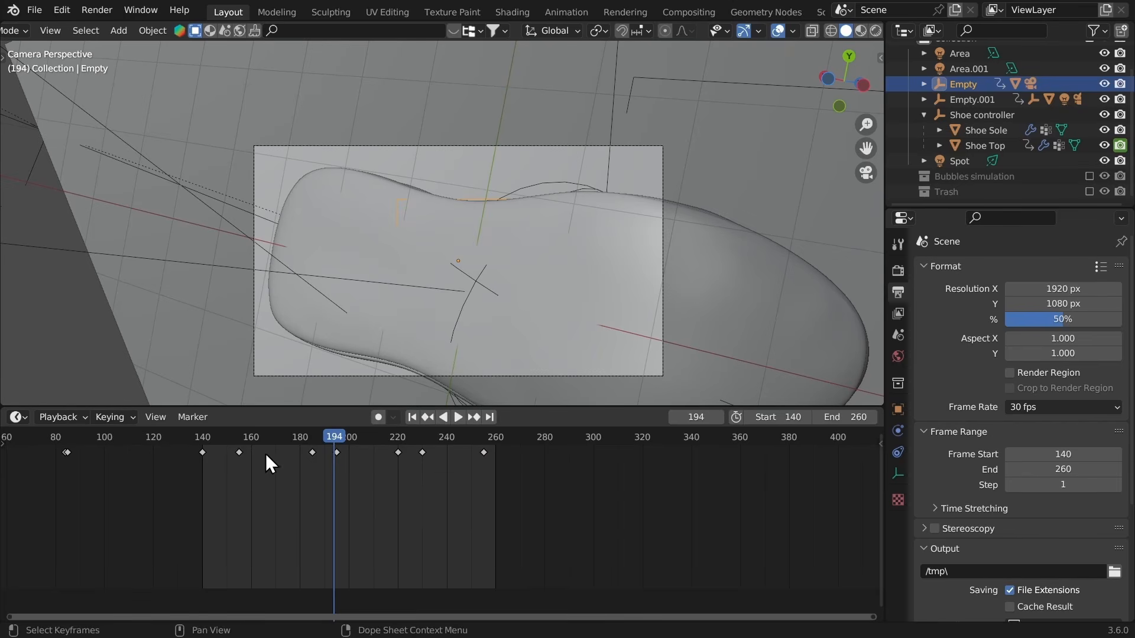
middle_drag(271, 471, 352, 488)
ctrl+middle_drag(352, 488, 379, 497)
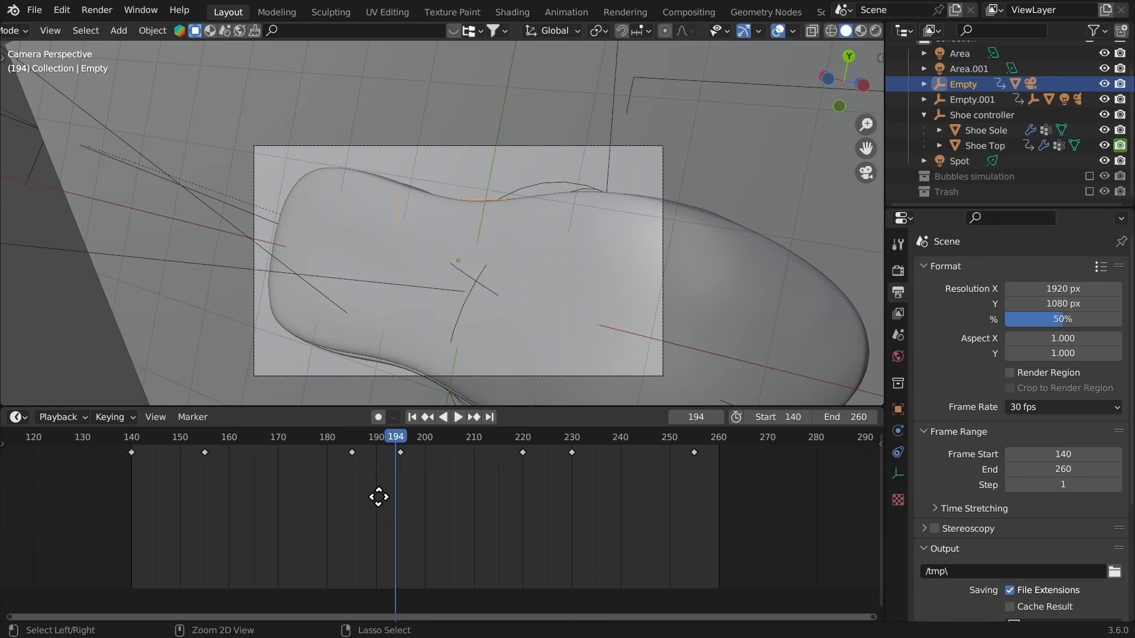
click(353, 437)
key(space)
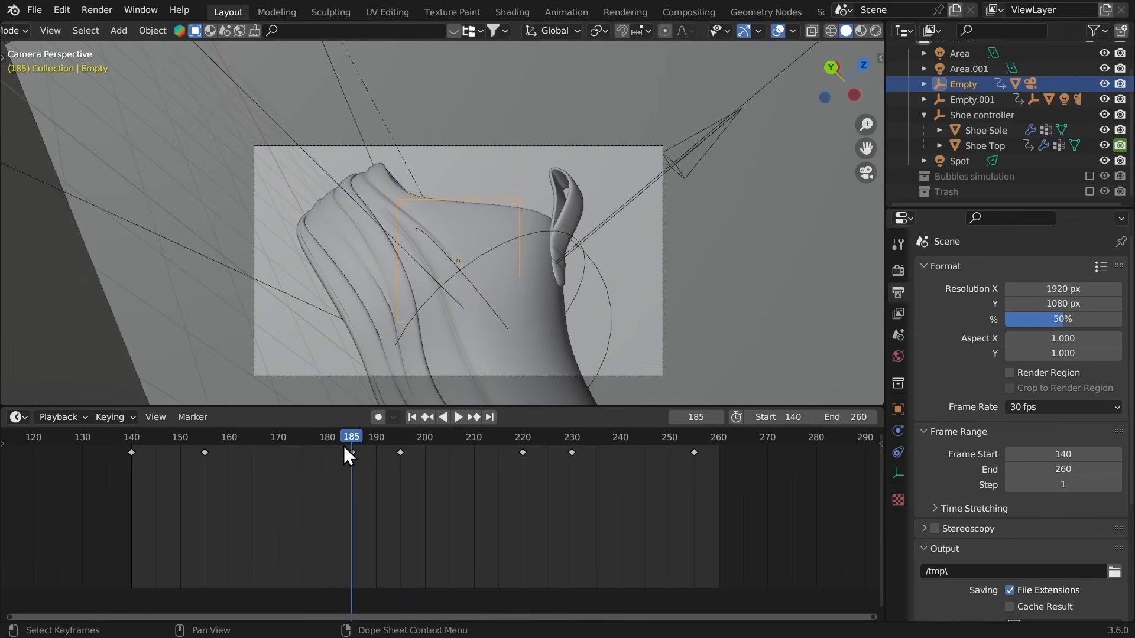
key(ctrl+Tab)
scroll(500, 557, down, 4)
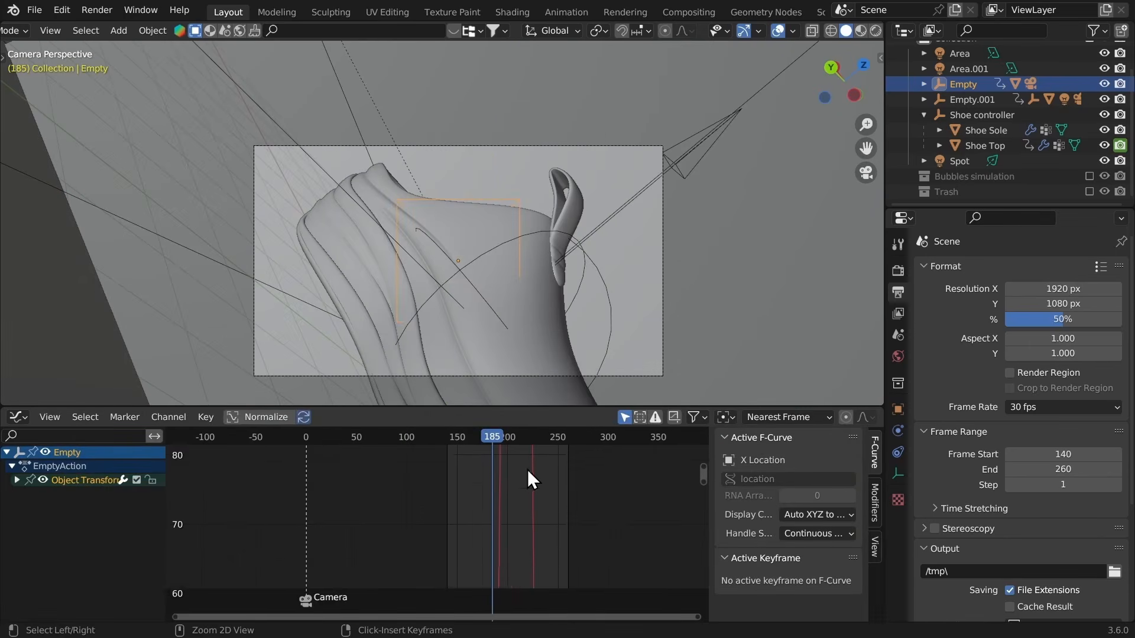
ctrl+middle_drag(527, 469, 564, 509)
middle_drag(564, 509, 422, 464)
ctrl+middle_drag(497, 501, 513, 471)
middle_drag(513, 471, 427, 483)
key(n)
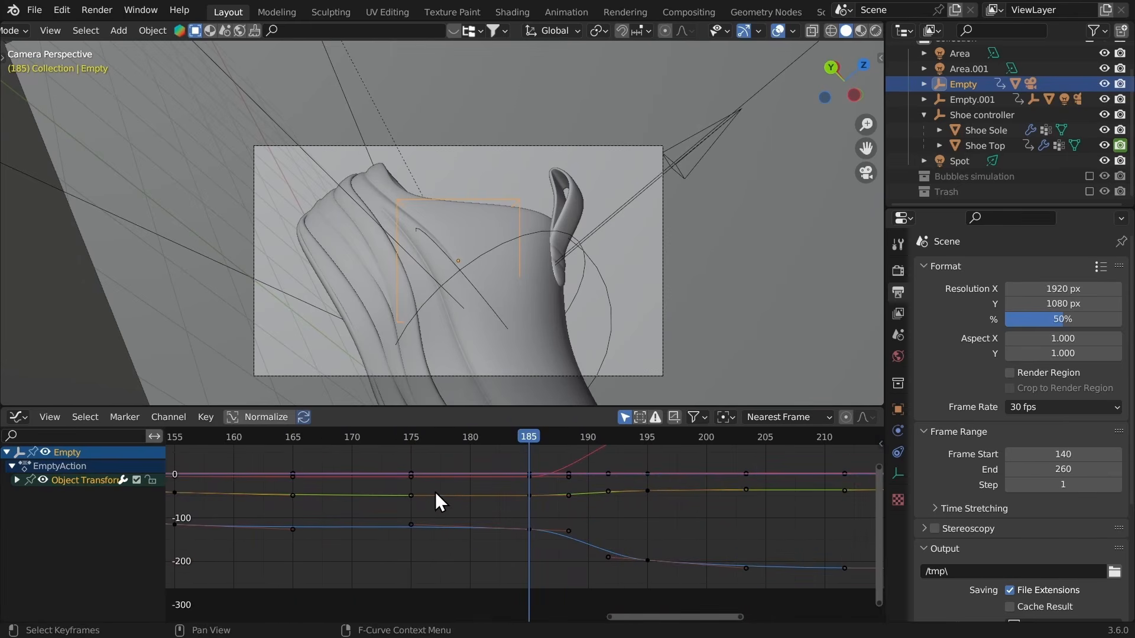
Step: Flatten the handles of the blue rotation curve's key at frame 185 by scaling them to 0 along Y
drag(467, 490, 508, 501)
ctrl+middle_drag(467, 490, 520, 518)
click(547, 550)
text(sy)
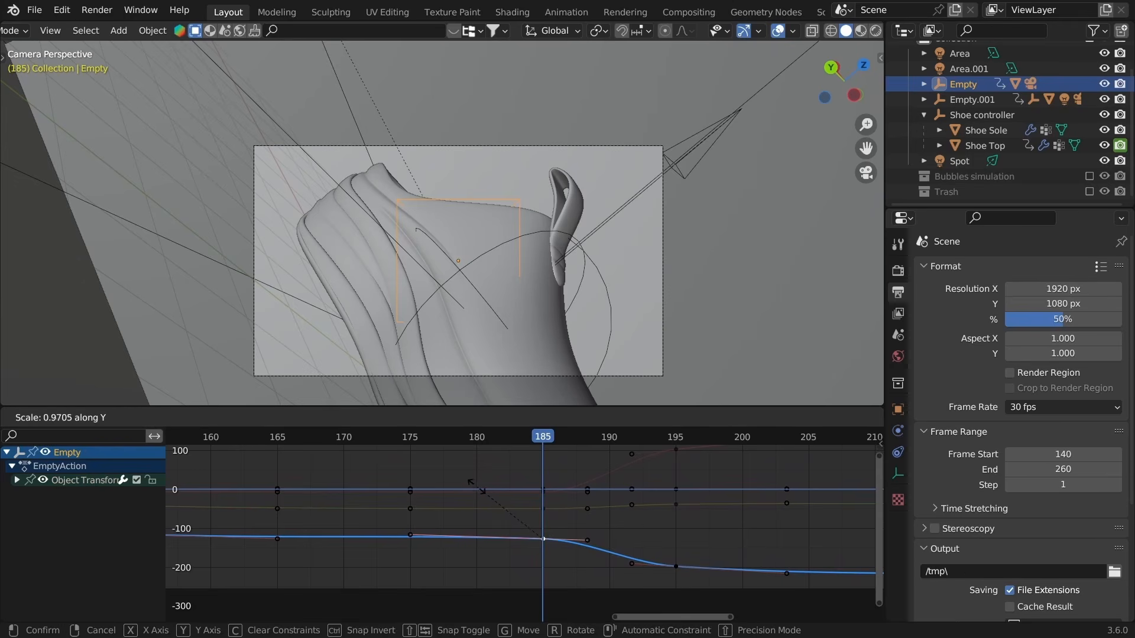
text(0)
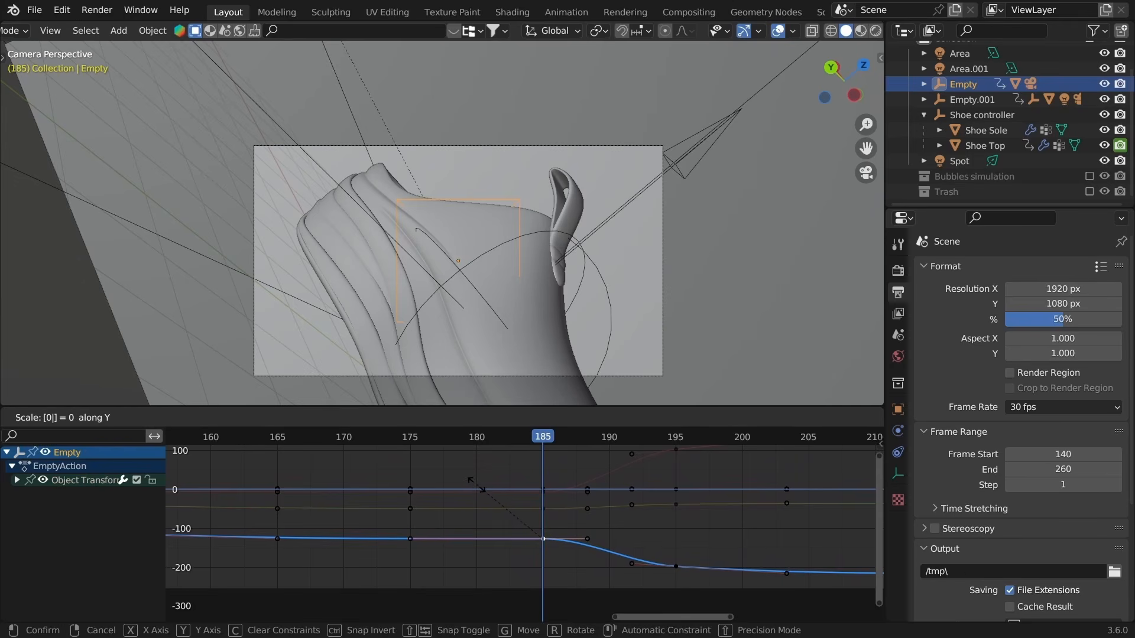
key(Return)
Step: Flatten the handles of the red rotation curve's key at frame 185 by scaling them to 0 along Y
ctrl+middle_drag(481, 506, 498, 609)
key(s)
key(y)
click(486, 495)
mouse_move(499, 490)
ctrl+middle_down()
mouse_move(498, 529)
mouse_move(511, 491)
ctrl+middle_up()
ctrl+middle_drag(503, 535, 511, 476)
middle_drag(501, 572, 503, 456)
middle_drag(511, 509, 519, 481)
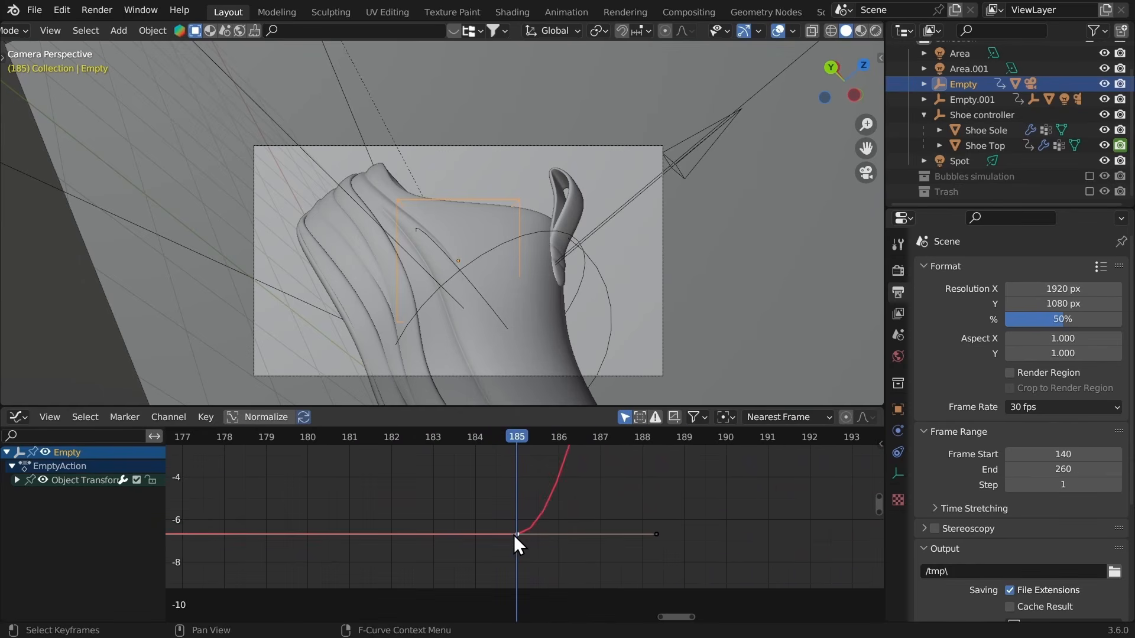
text(sy0)
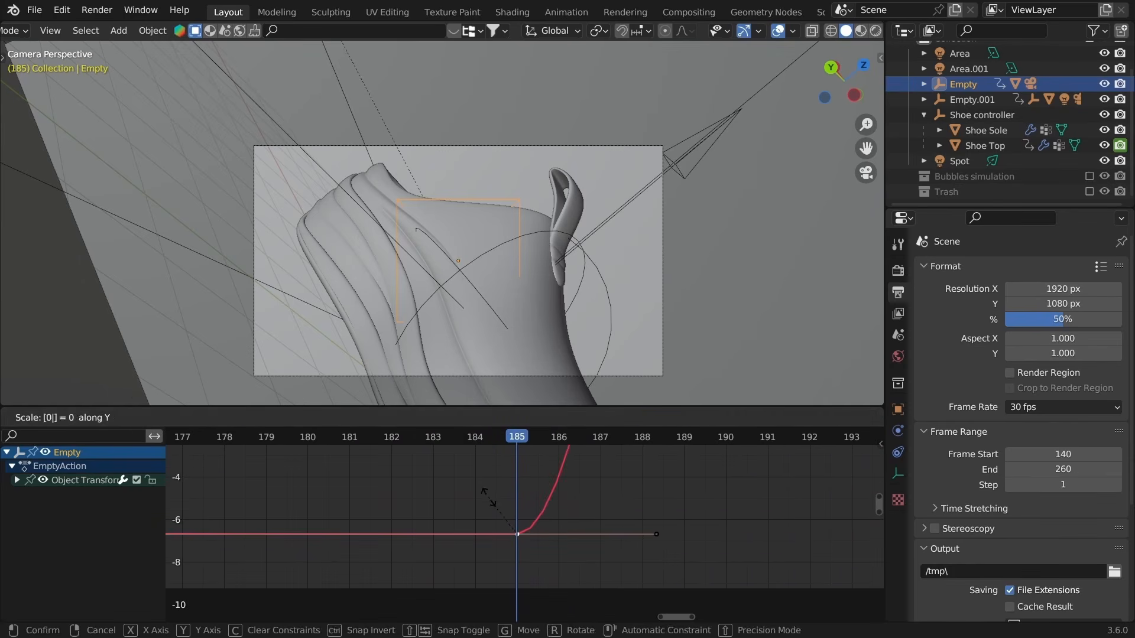
key(Return)
Step: Examine the handles of the Empty's remaining curves at frame 185, ending back in the Timeline
middle_drag(510, 503, 527, 482)
middle_drag(524, 458, 522, 529)
drag(531, 491, 508, 517)
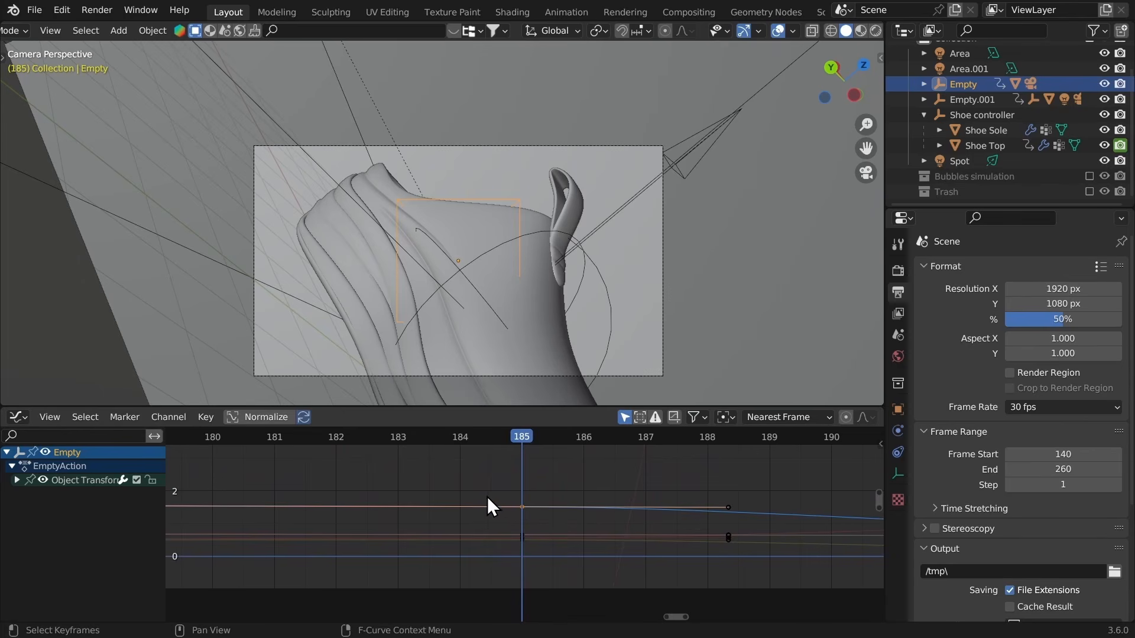
shift+click(492, 505)
click(523, 534)
ctrl+middle_drag(522, 534, 512, 417)
click(510, 499)
mouse_move(510, 498)
ctrl+middle_down()
mouse_move(484, 558)
mouse_move(506, 521)
ctrl+middle_up()
middle_drag(507, 520, 515, 501)
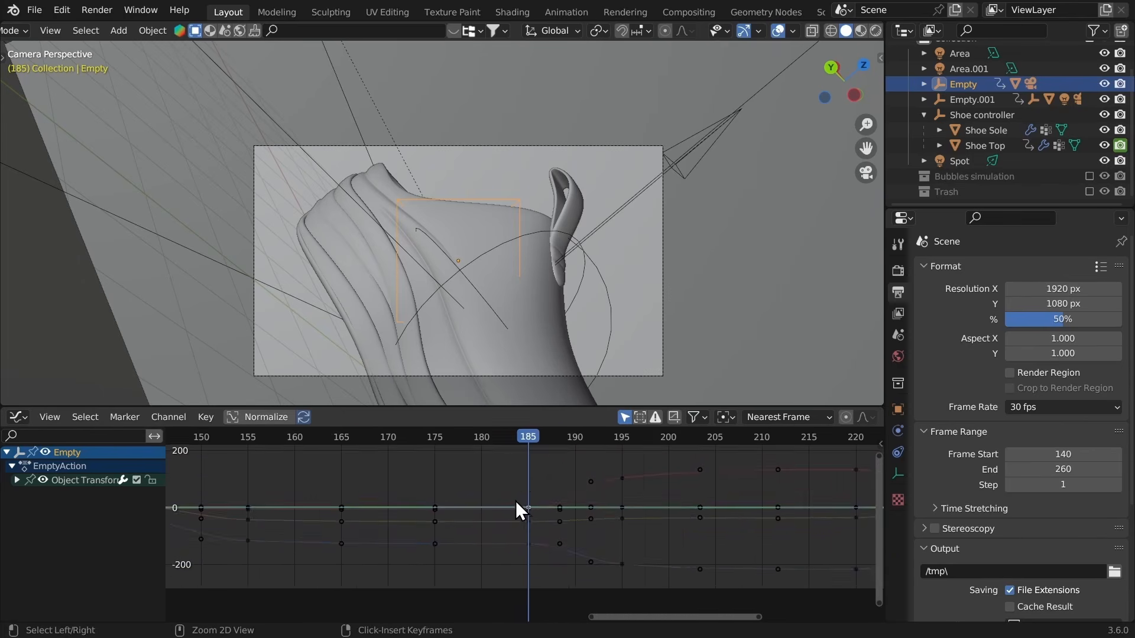
key(ctrl+Tab)
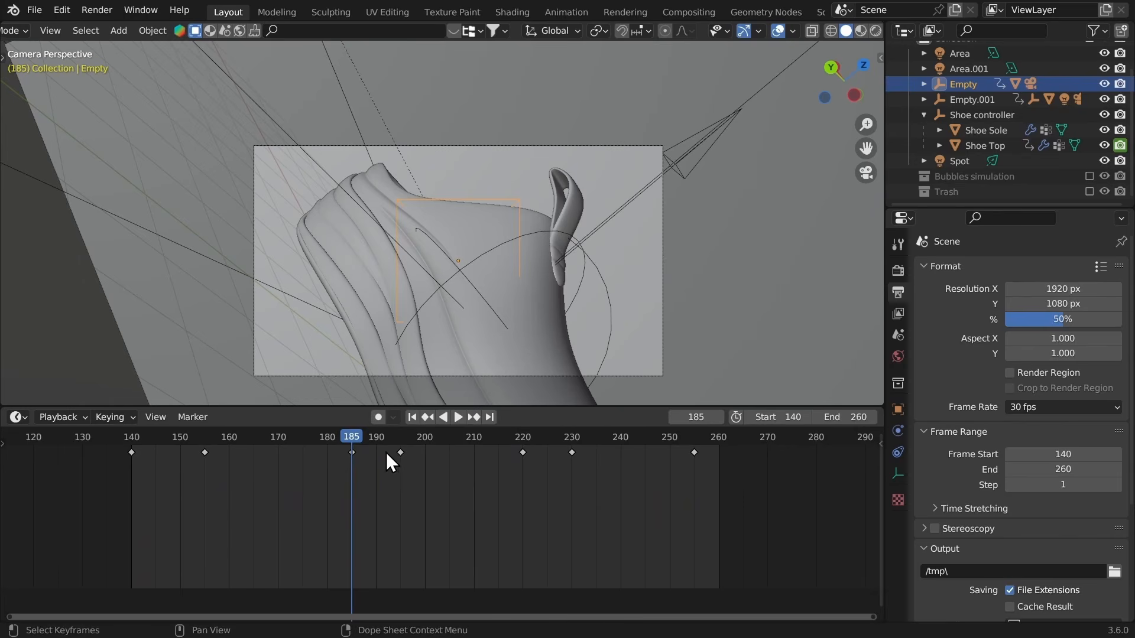
Step: Go to frame 220 and scale the blue rotation curve's key handles there by about 0.97 along Y in the Graph Editor
click(520, 440)
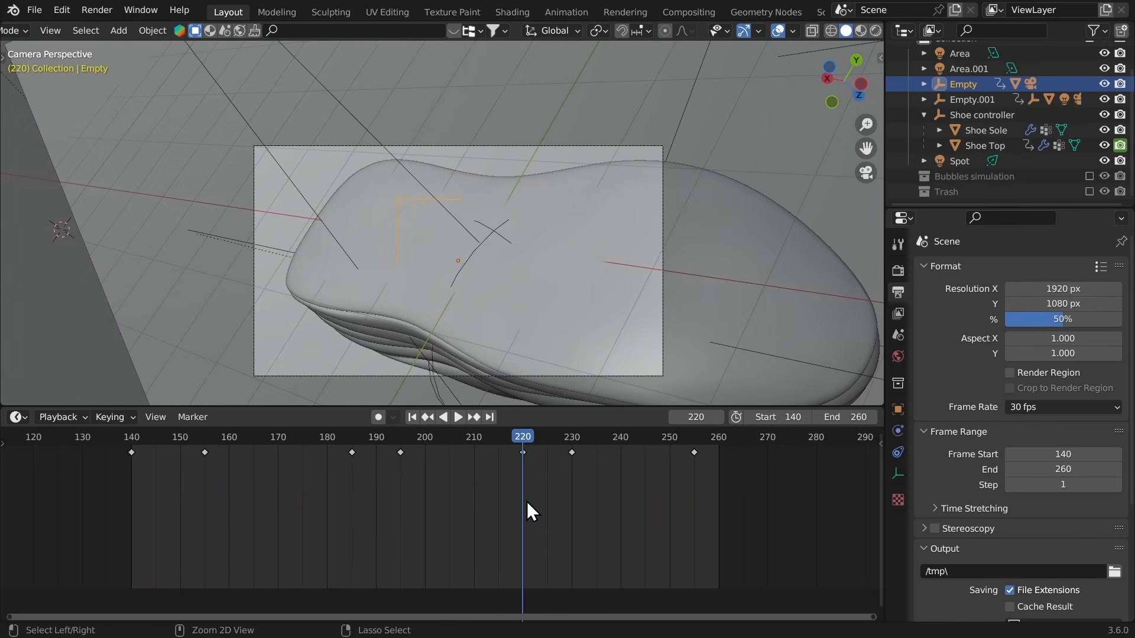
key(ctrl+Tab)
middle_drag(641, 487, 563, 537)
key(r)
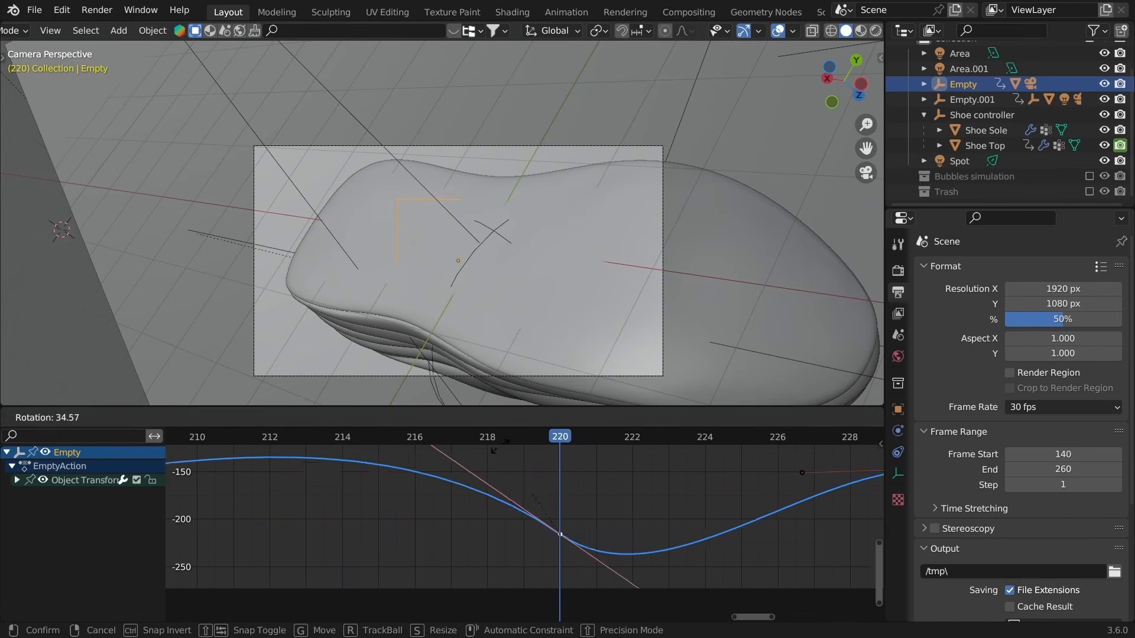
key(Escape)
key(s)
key(y)
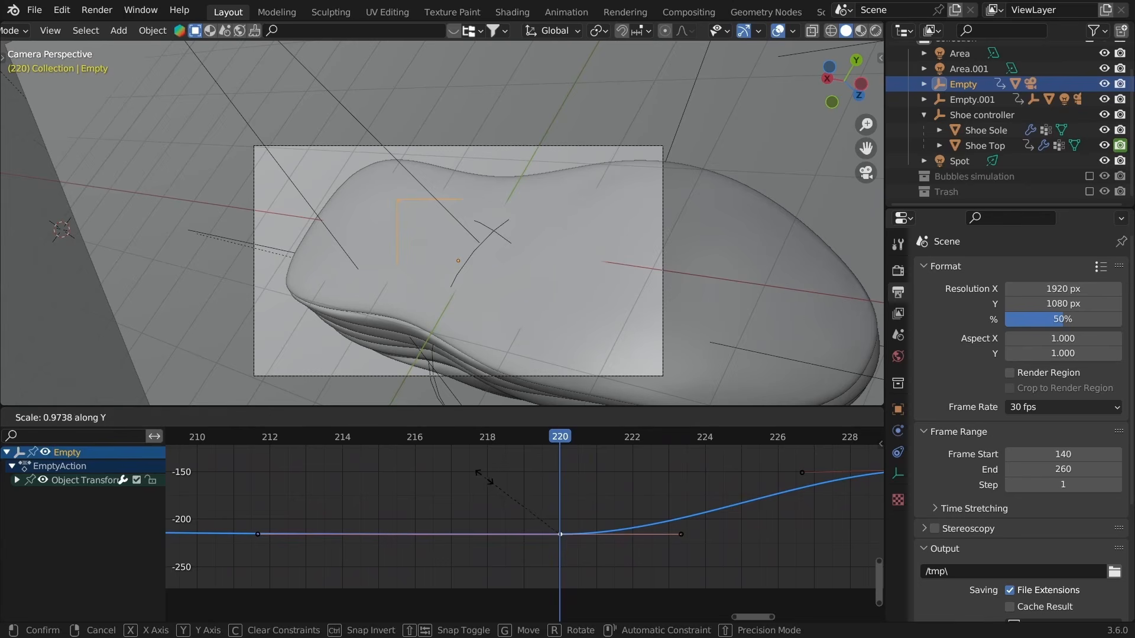
click(479, 475)
Step: Examine the key handles of the Empty's other curves at frame 220, ending back in the Timeline
middle_drag(519, 488, 532, 559)
ctrl+middle_drag(533, 479, 527, 546)
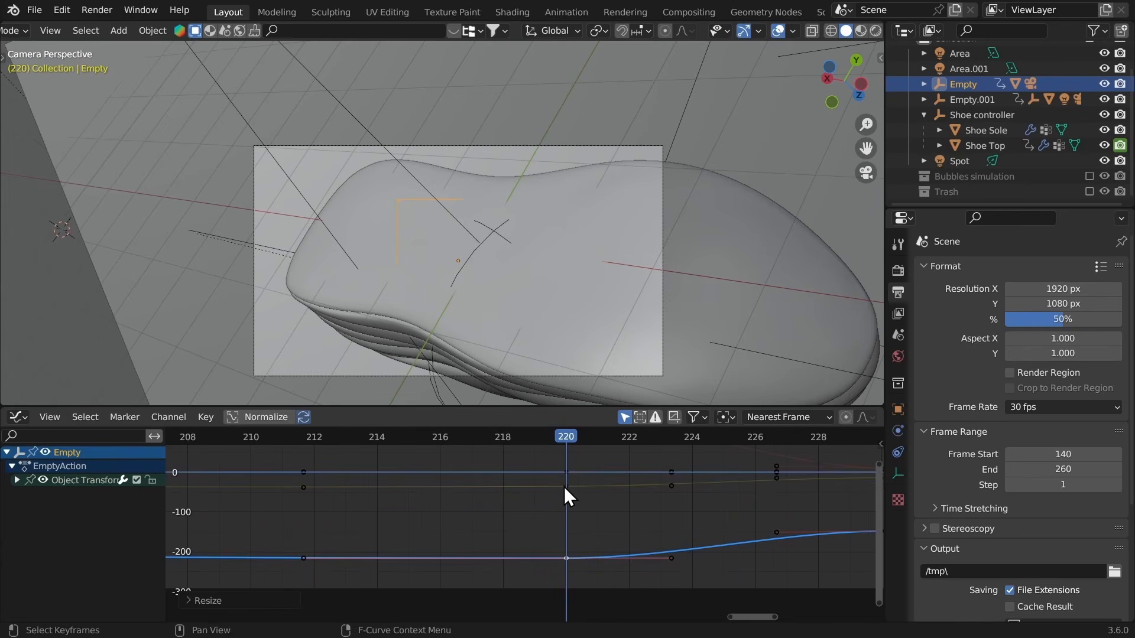
click(567, 486)
middle_drag(569, 491, 553, 523)
key(shift+r)
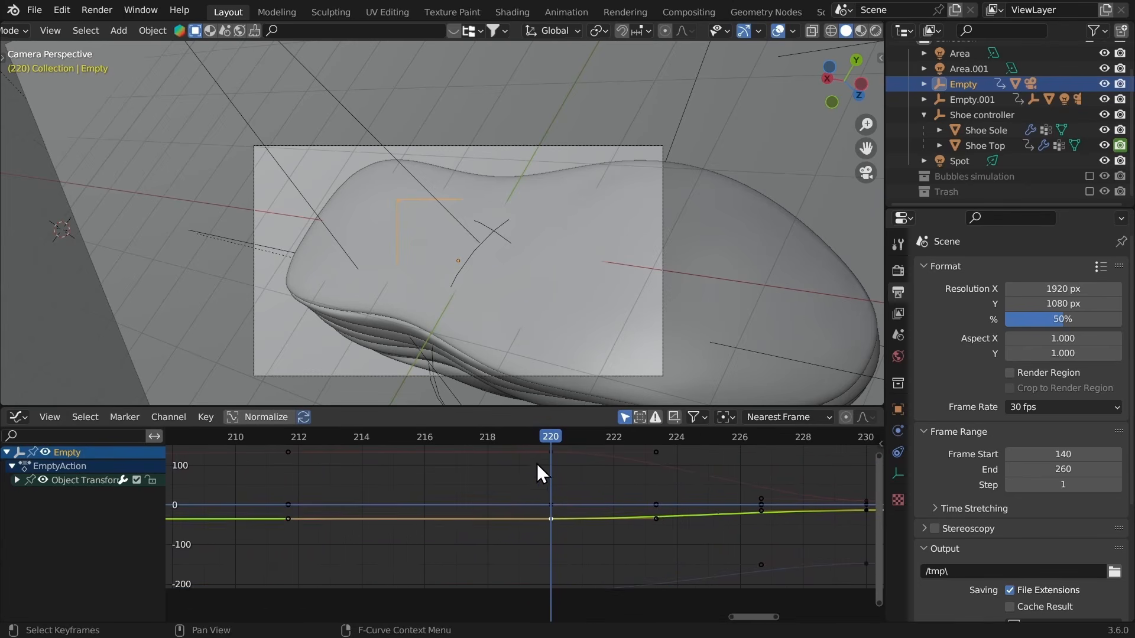
click(538, 509)
middle_drag(536, 464, 537, 497)
click(541, 540)
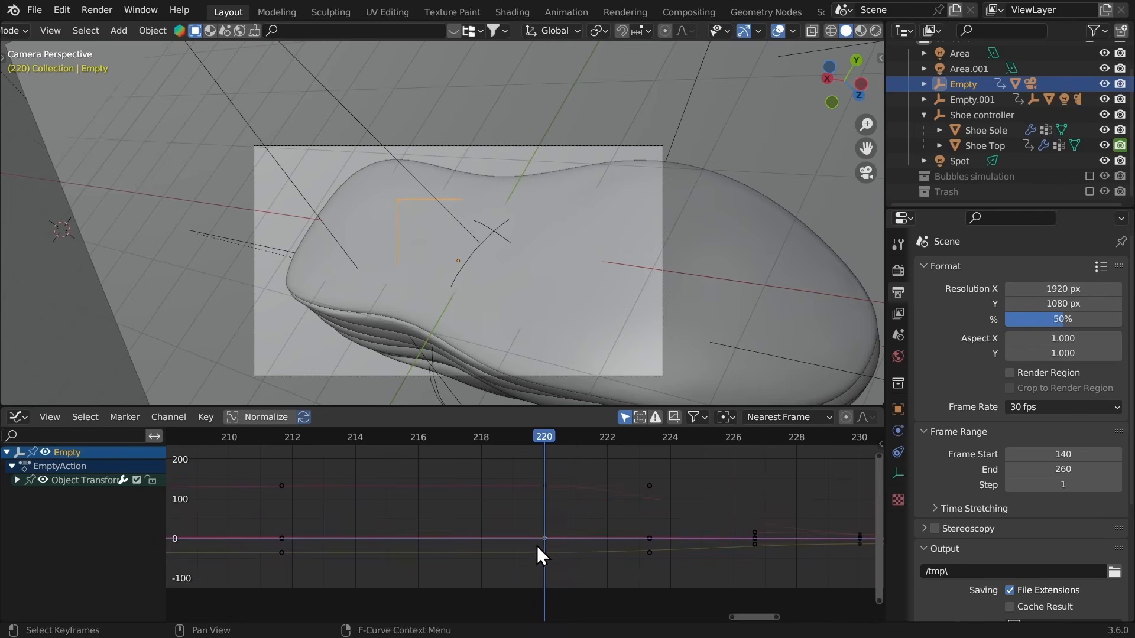
key(ctrl+Tab)
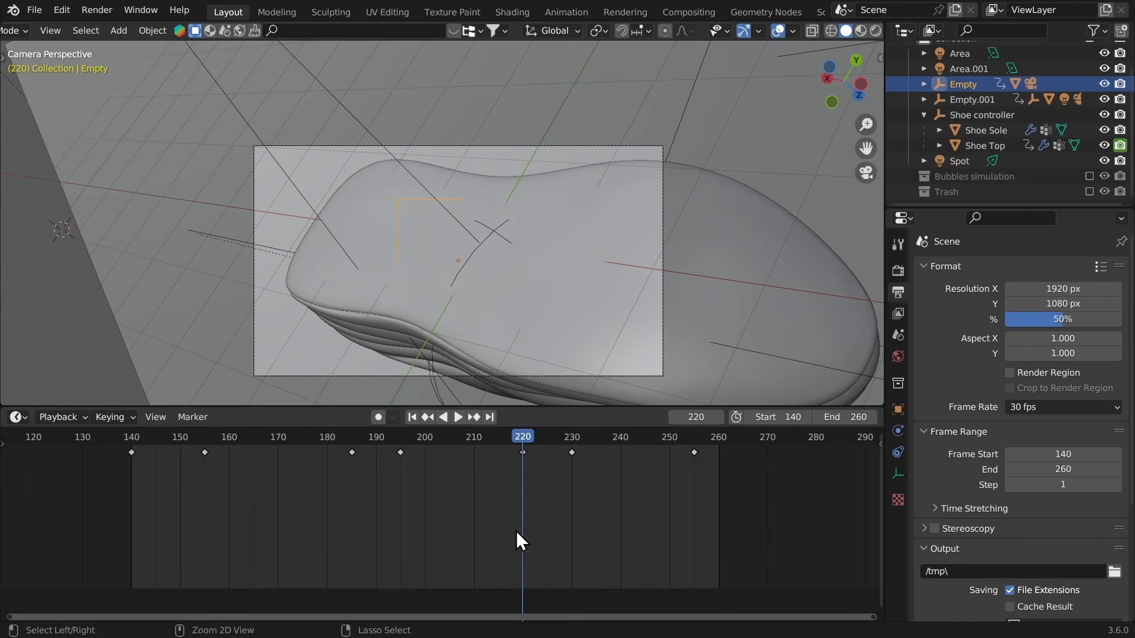
Step: Go to the Empty's last keyframe at frame 255 and examine its curves in the Graph Editor before returning to the Timeline
click(693, 440)
key(space)
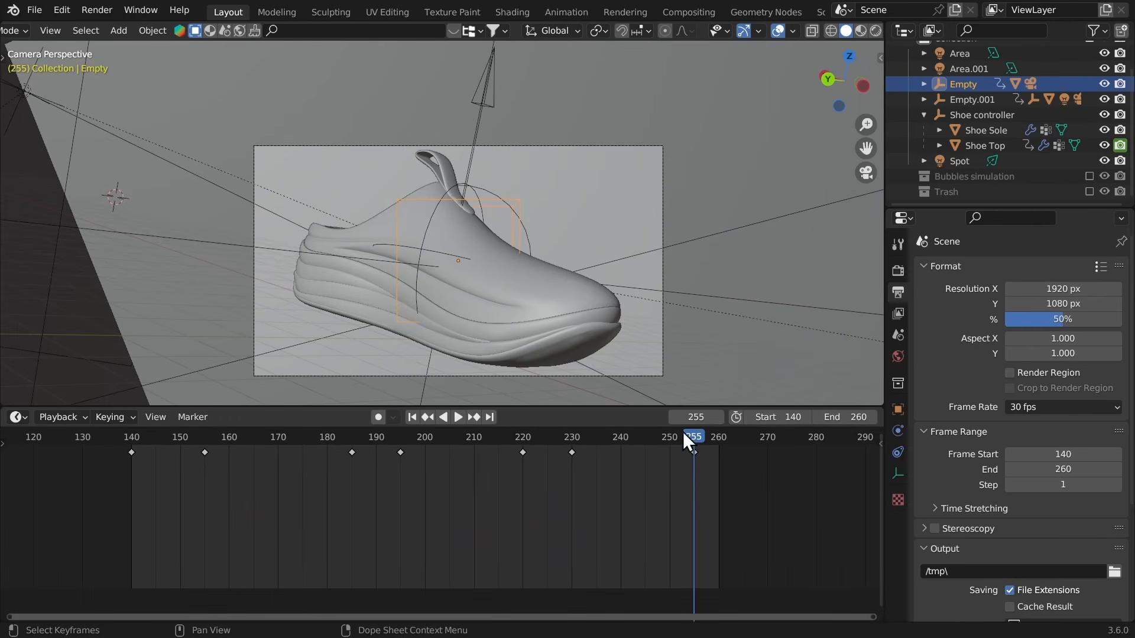
key(ctrl+Tab)
mouse_move(596, 482)
middle_down()
mouse_move(568, 489)
mouse_move(572, 505)
mouse_move(585, 501)
middle_up()
key(ctrl+Tab)
Step: Play back the animation, restart it from about frame 142 to review the camera move, and stop at frame 150
key(space)
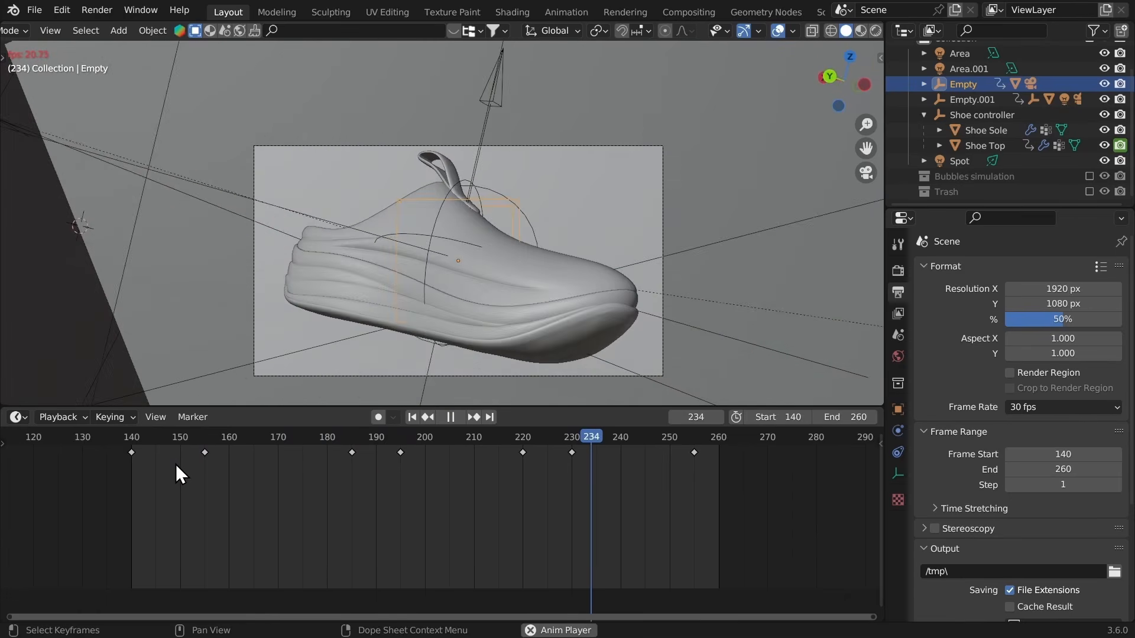
key(space)
click(141, 442)
key(space)
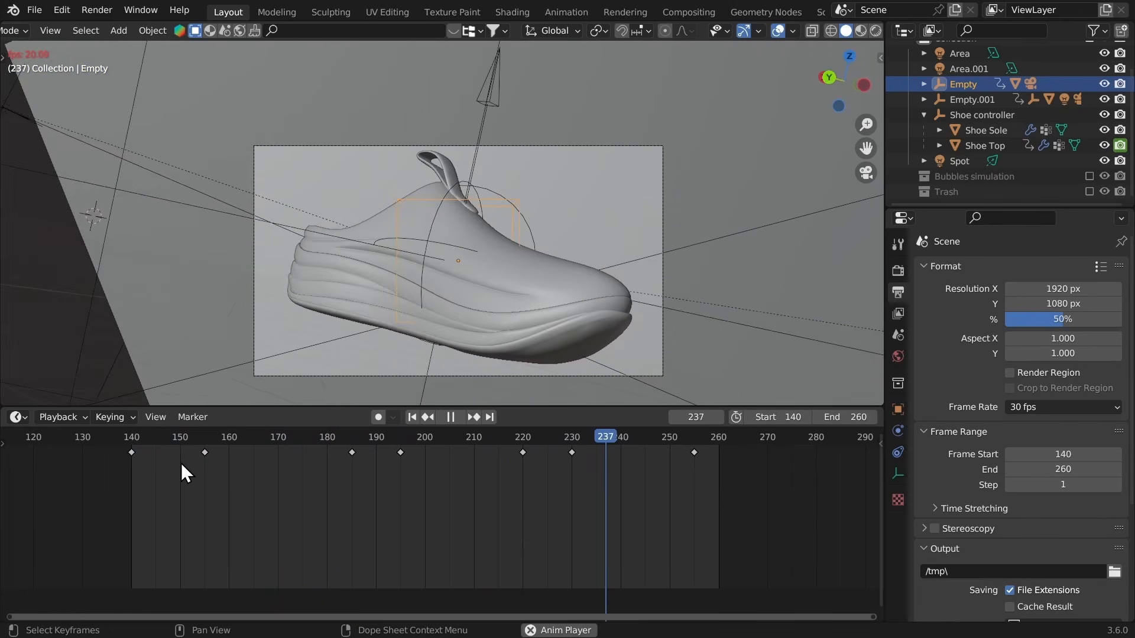
key(space)
click(140, 441)
key(space)
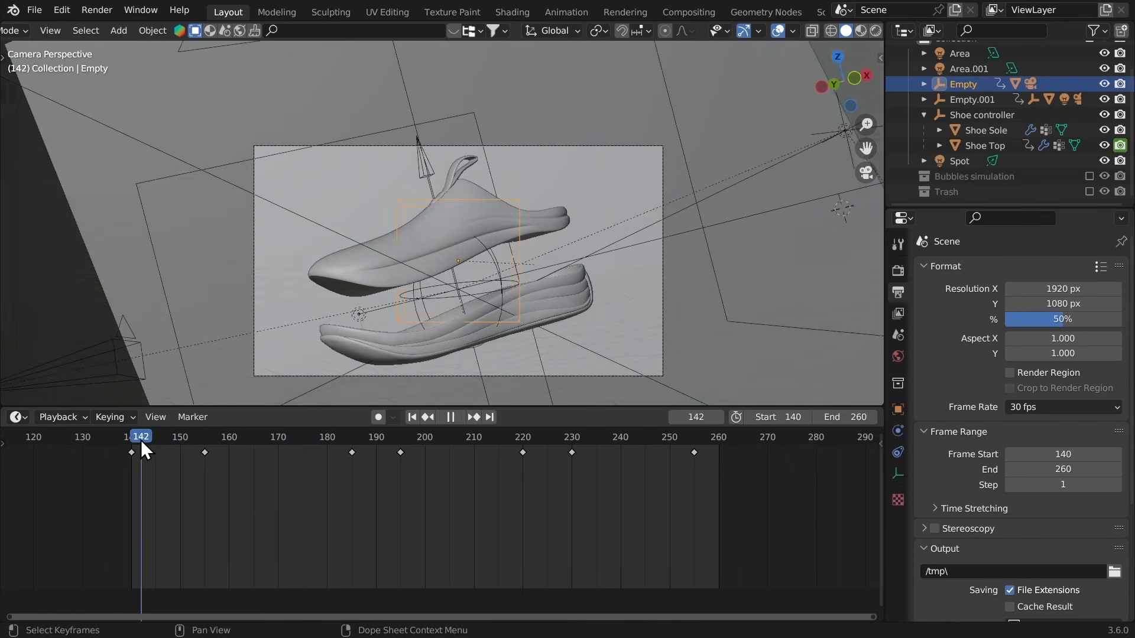
key(space)
drag(377, 471, 196, 445)
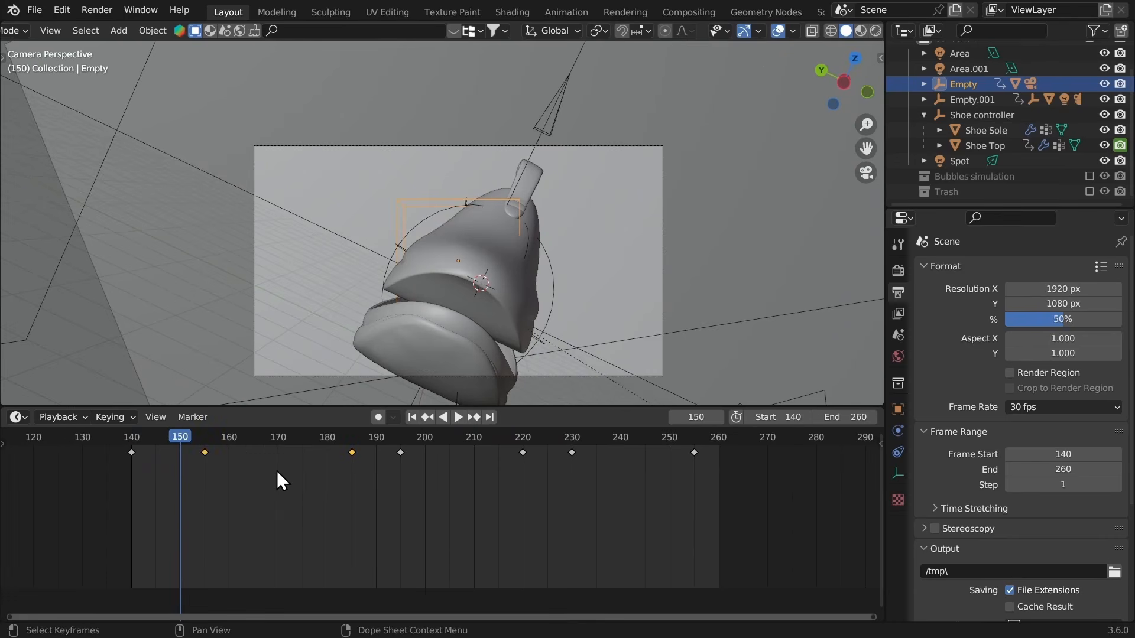
key(t)
click(268, 466)
Step: Replay the camera move from about frame 142 through to the full-shoe view
click(141, 439)
key(space)
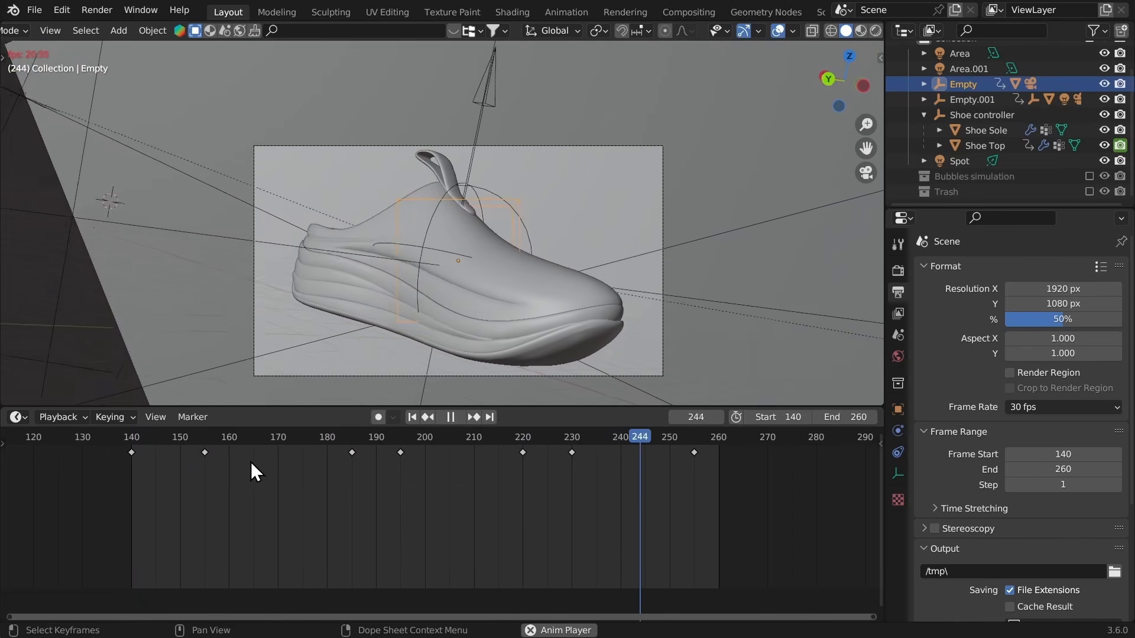
Step: Replay the camera move once more from about frame 142 and stop it at frame 179
key(space)
key(ctrl+z)
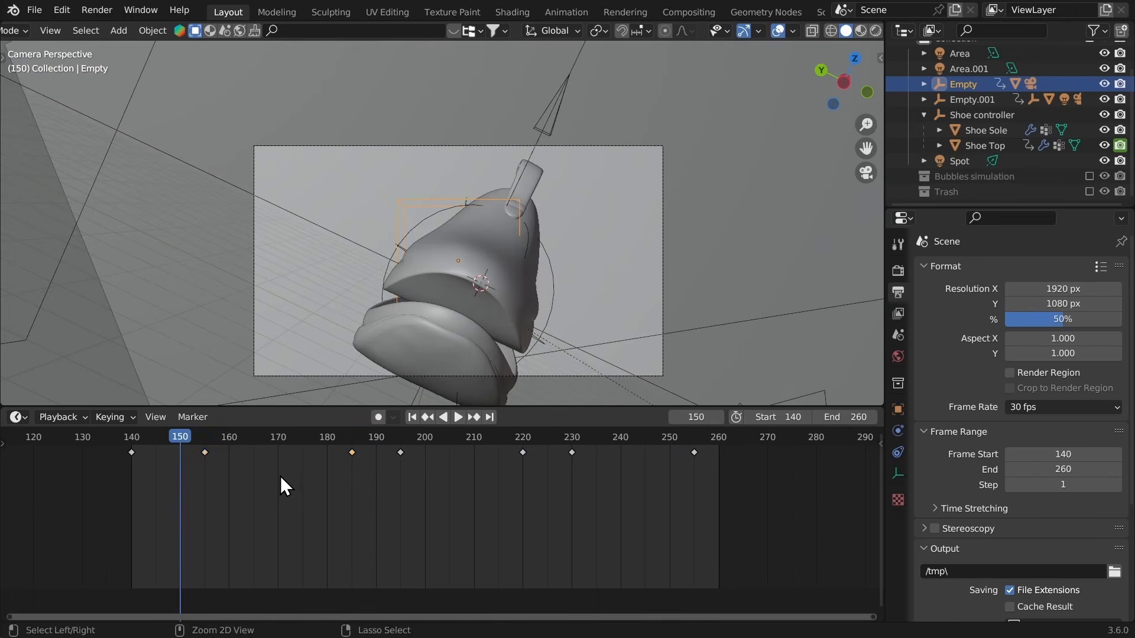
click(138, 440)
key(space)
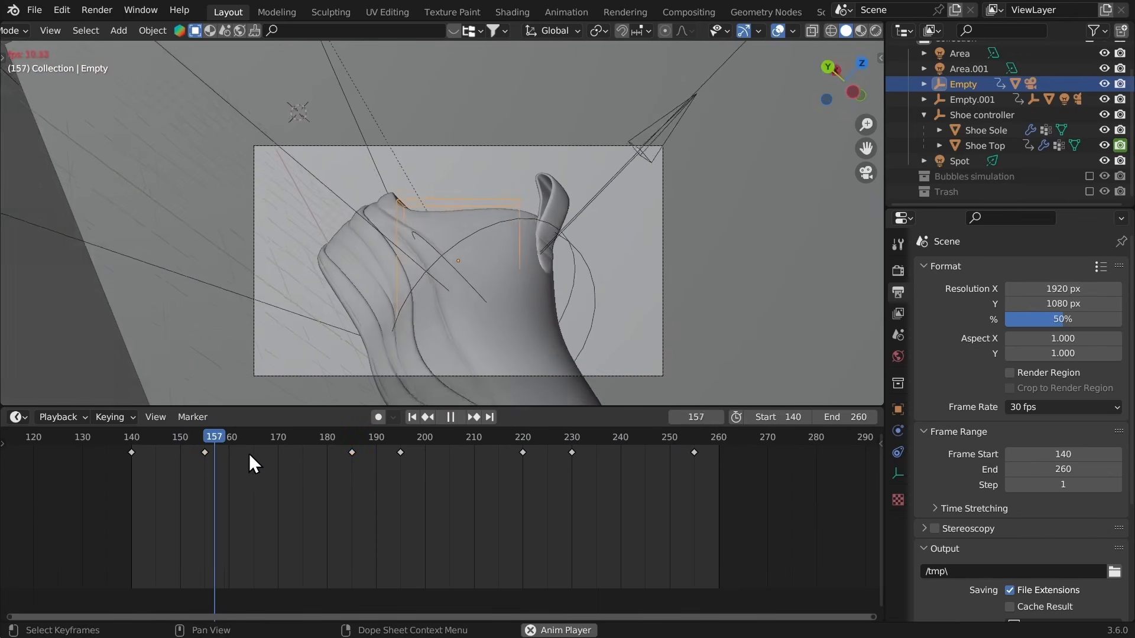
key(space)
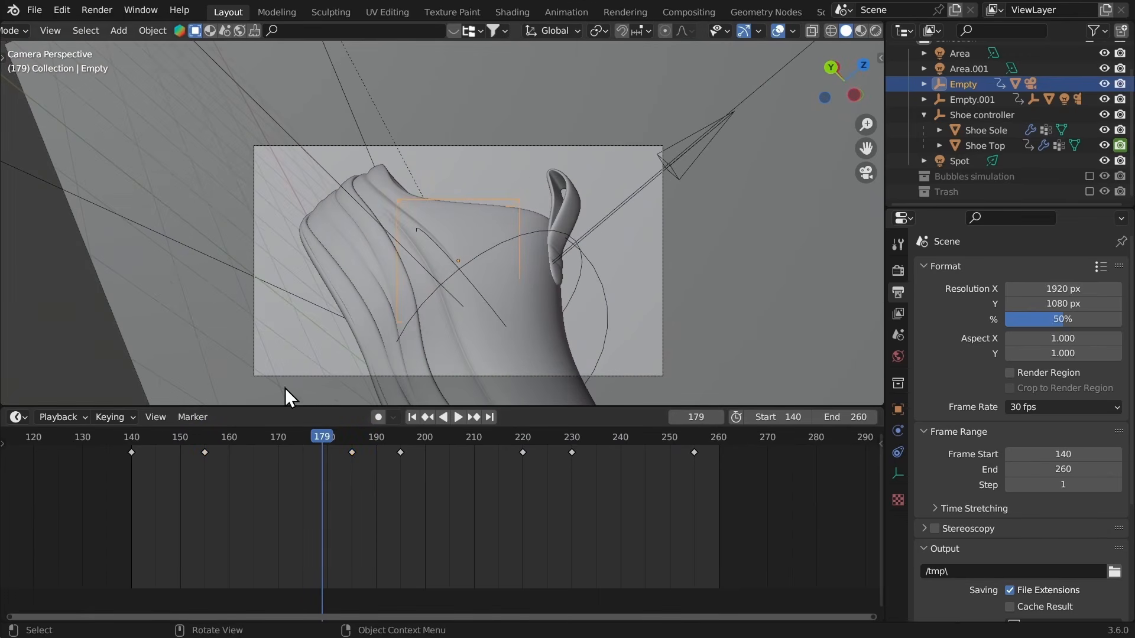
Step: Run a viewport render of the whole animation range and close the render window when it is done
click(50, 31)
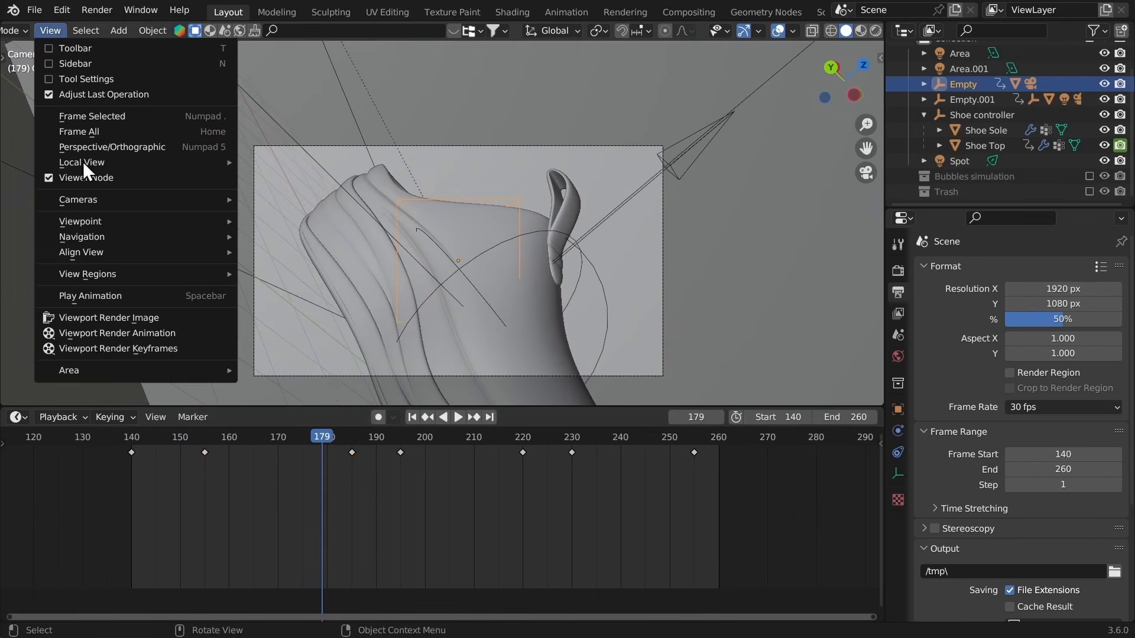
click(133, 334)
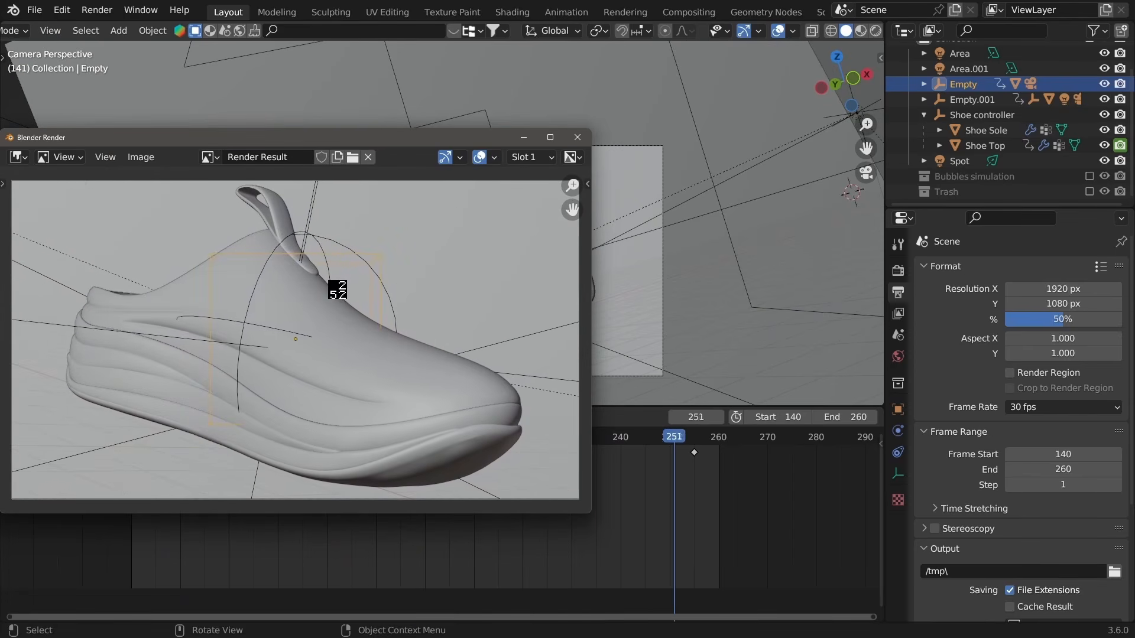
click(578, 137)
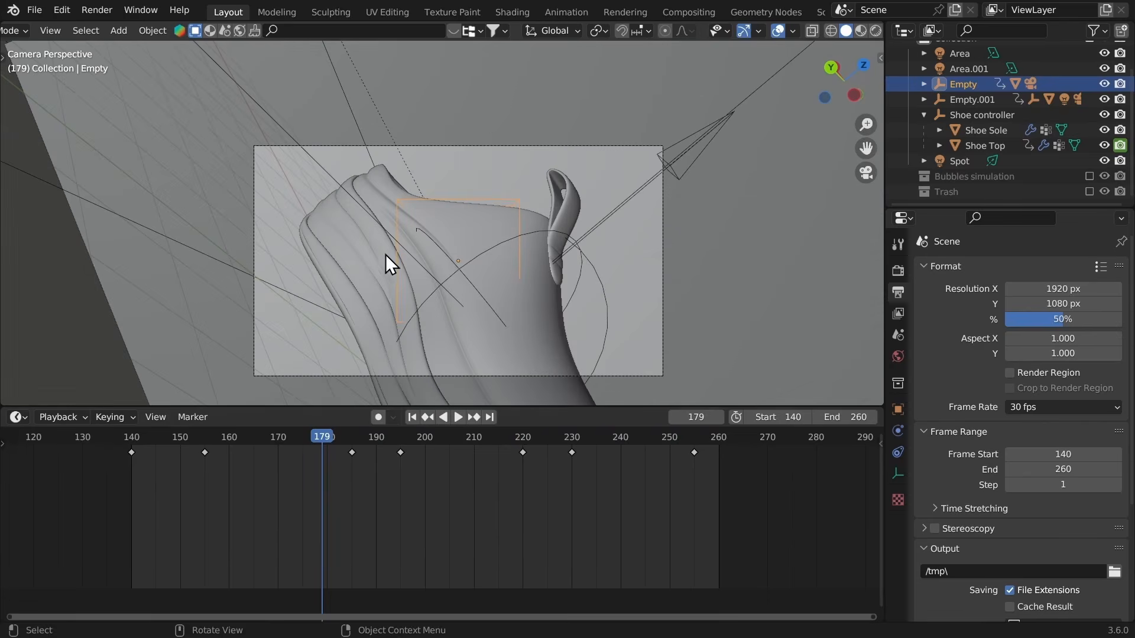
Step: Return to frame 140, watch the rendered animation in the player and close it
click(131, 441)
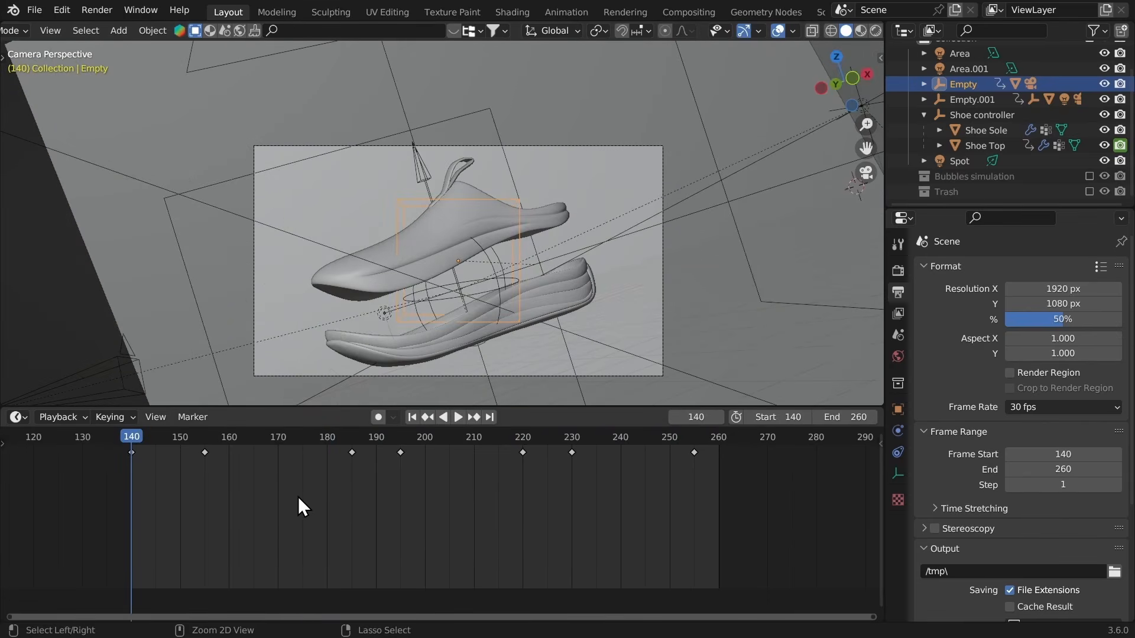
key(ctrl+F11)
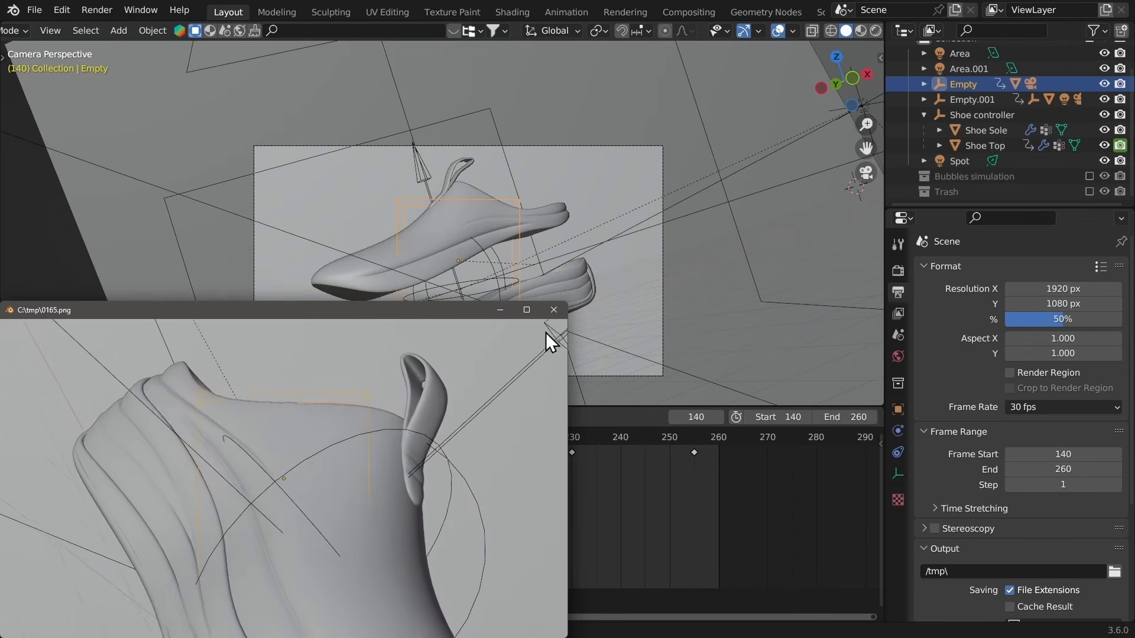
click(554, 309)
Step: Set the scene's frame range to start at 1 and end at 300
middle_drag(605, 523, 596, 523)
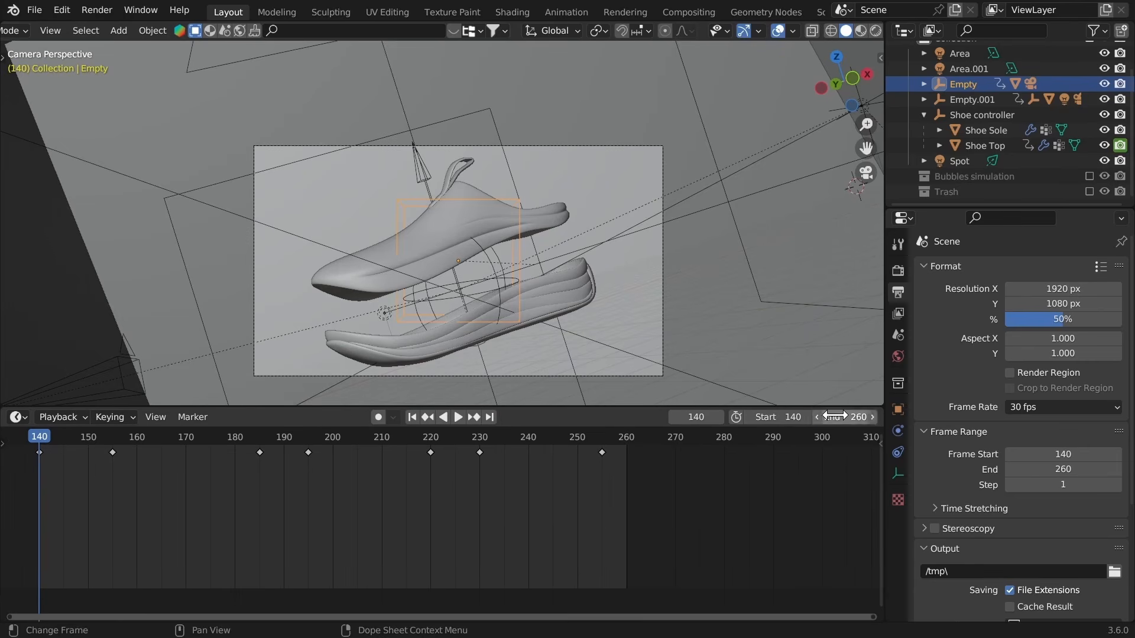
key(Return)
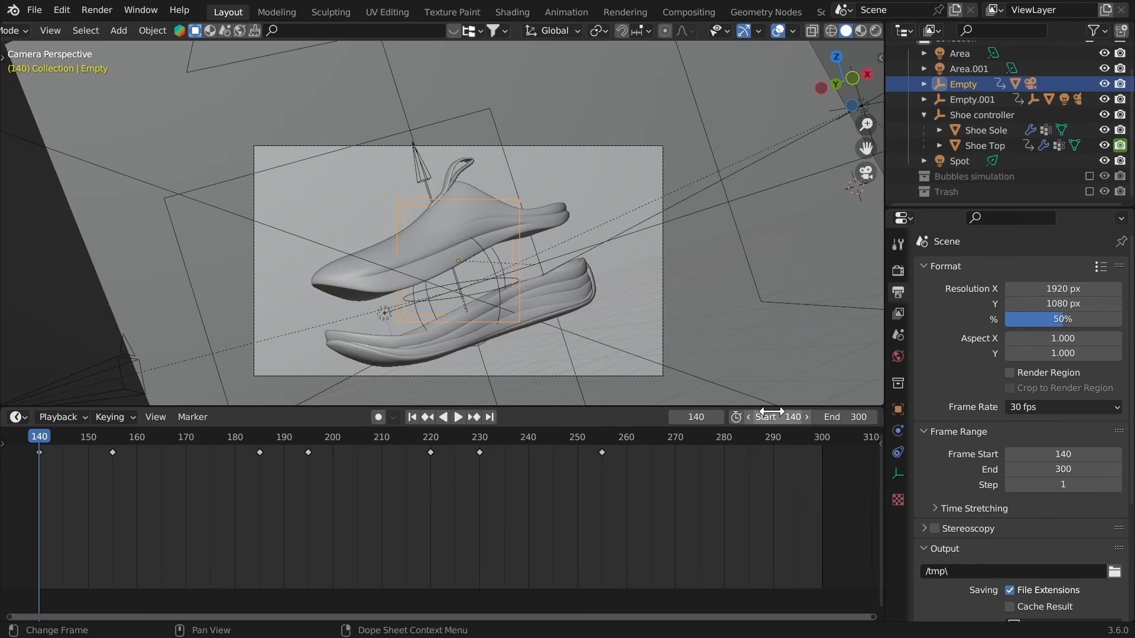
double_click(780, 416)
text(1)
key(Return)
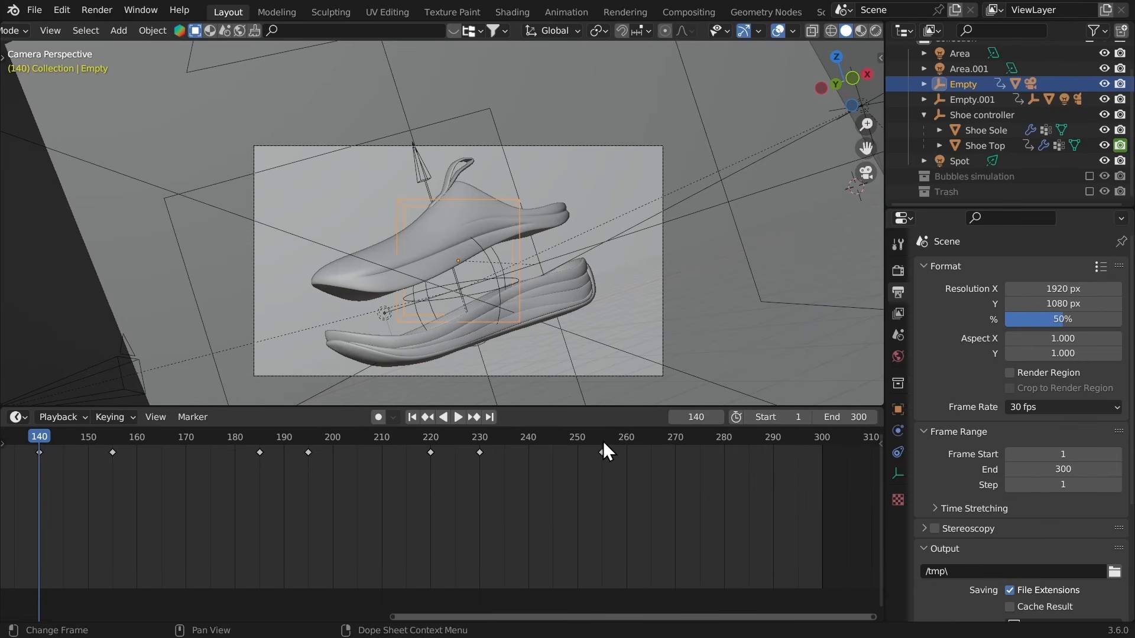
Step: Go to frame 265 and rotate the Empty about the global Z axis to swing the camera around to the shoe's other side
drag(604, 441, 638, 451)
scroll(653, 471, up, 3)
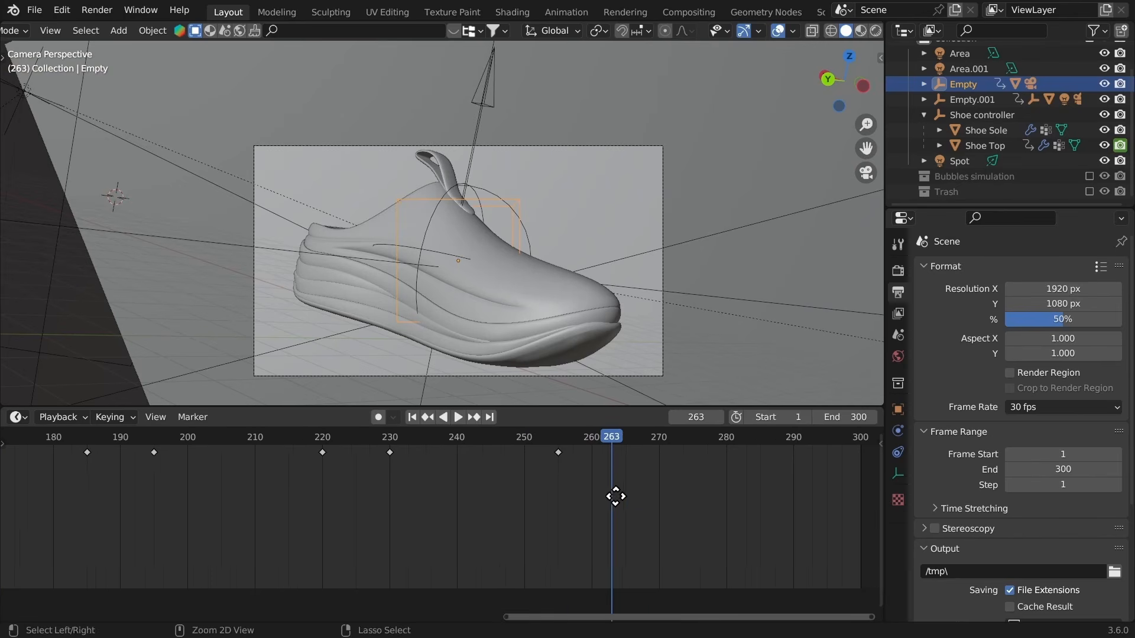
click(595, 442)
middle_drag(661, 481, 596, 467)
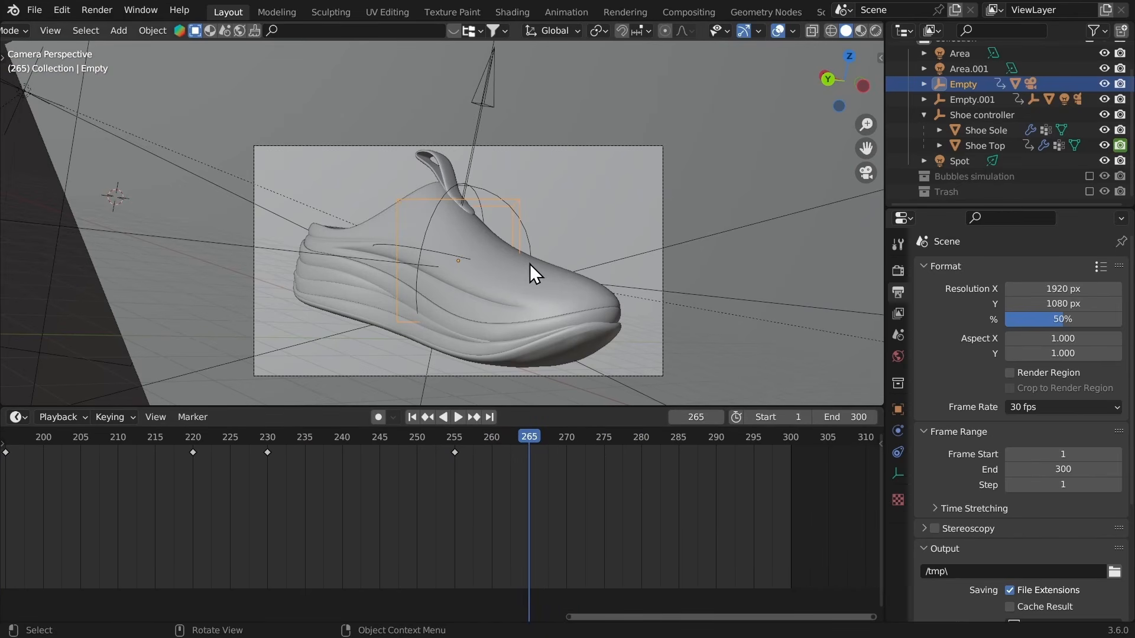
key(r)
key(z)
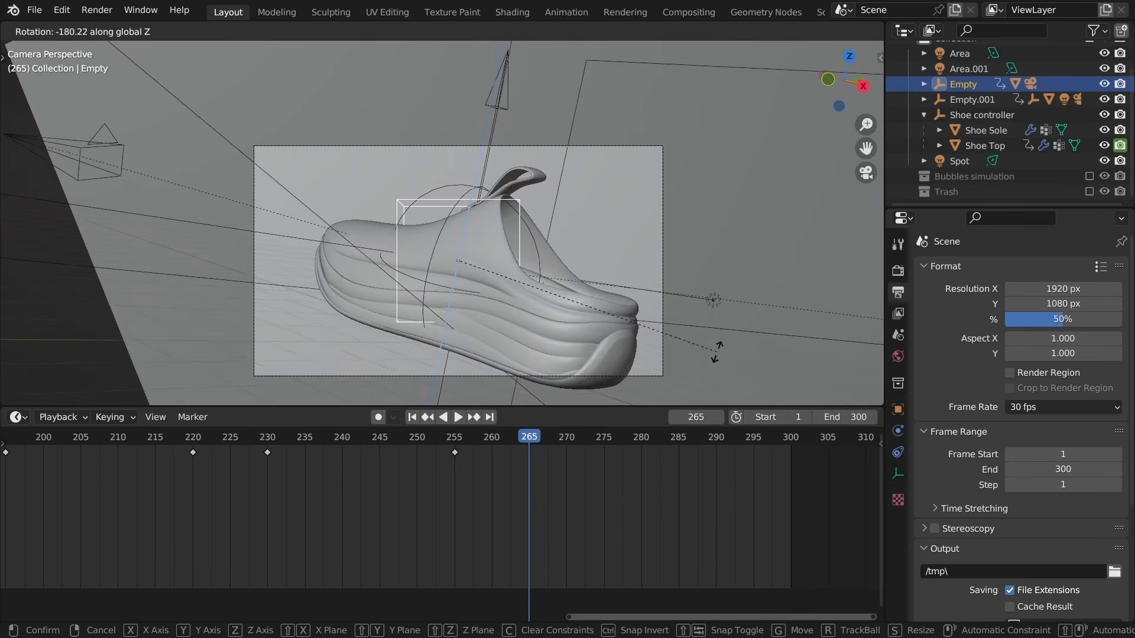
click(399, 330)
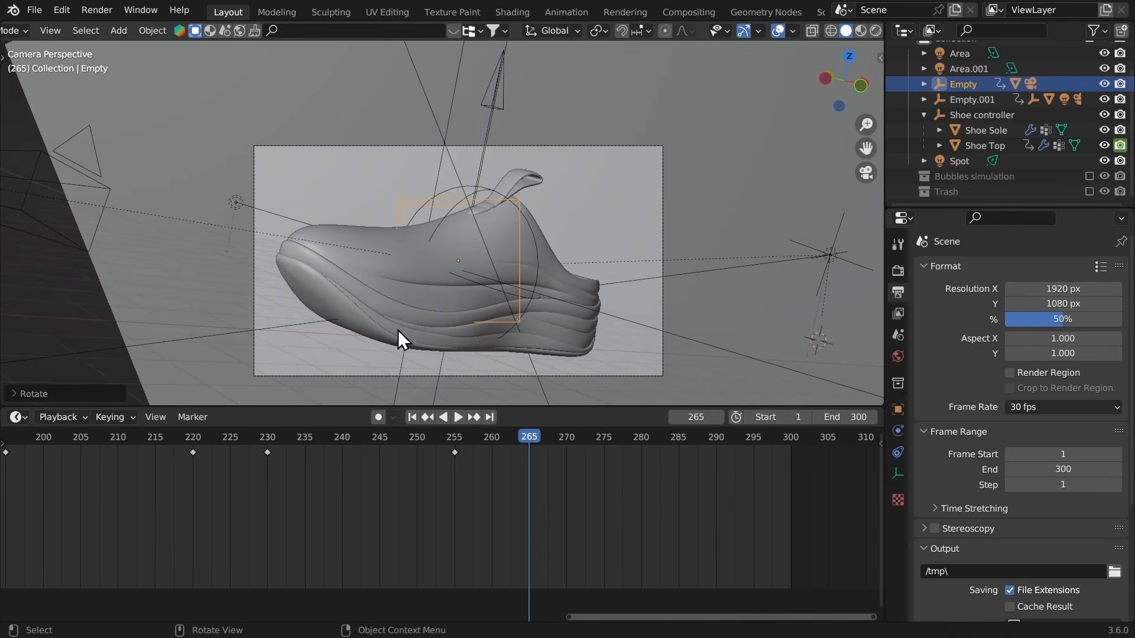
Step: Tilt and scale up the Empty, shifting it slightly, so the camera frames the whole shoe smaller and at an angle
key(r)
key(Escape)
key(r)
key(Escape)
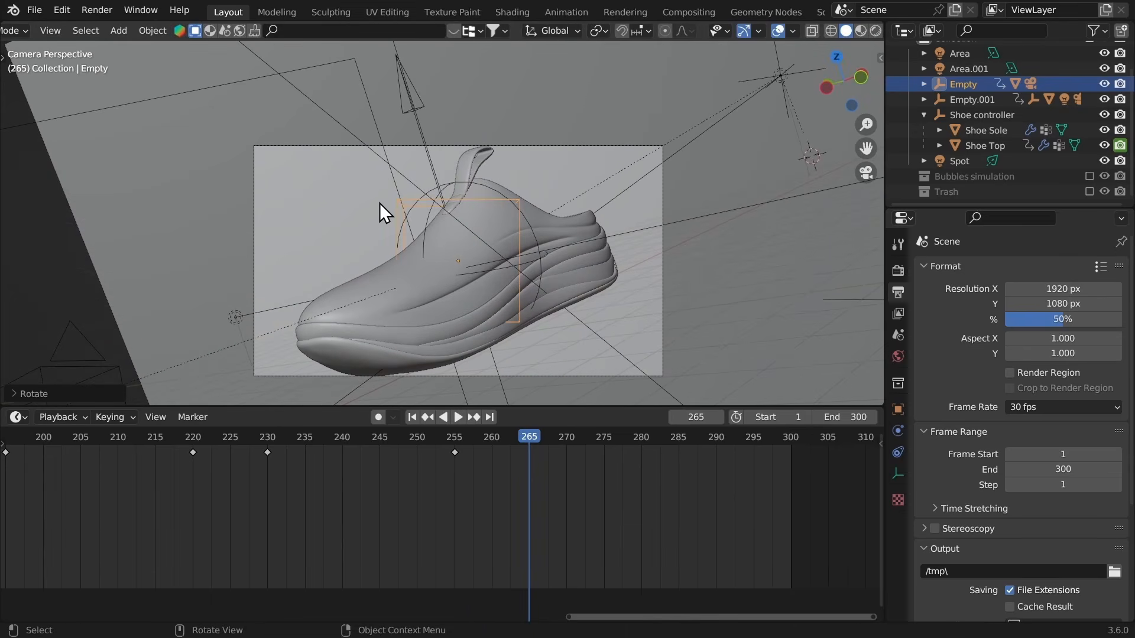
key(s)
click(327, 190)
key(g)
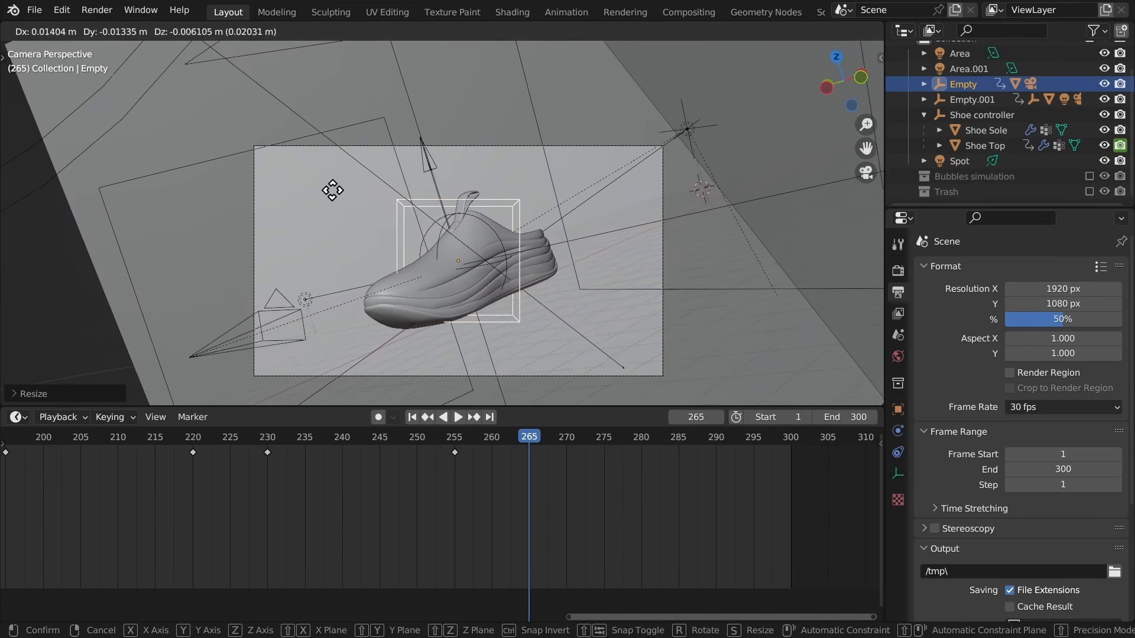
click(336, 194)
Step: Trackball-rotate the Empty in two passes to raise the camera angle toward the shoe's toe
key(r)
key(r)
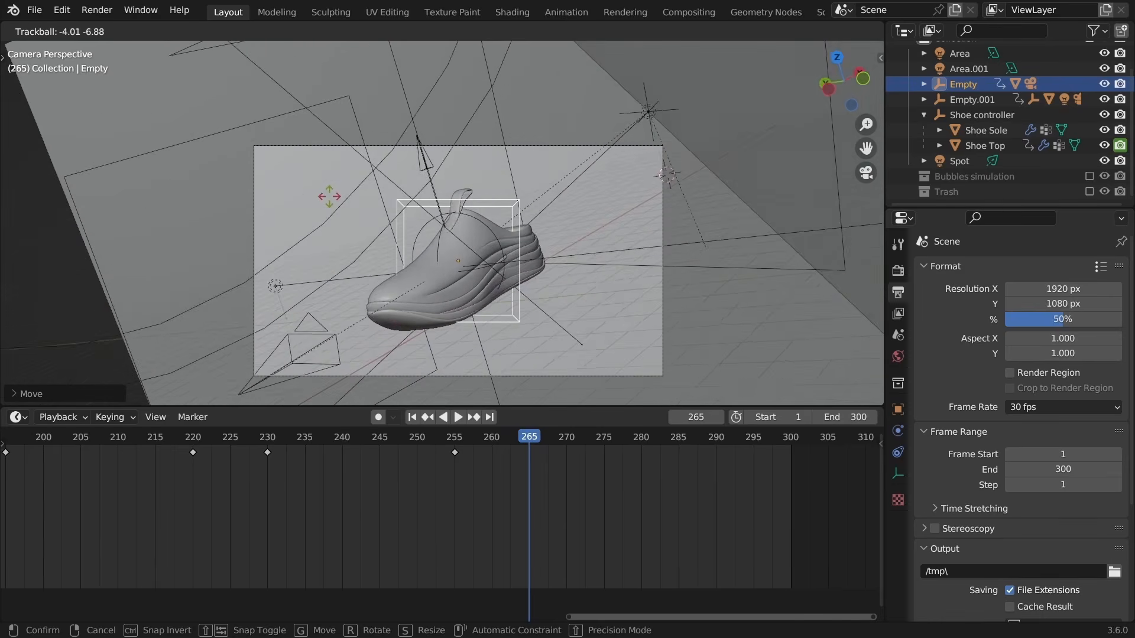
click(319, 200)
key(r)
key(r)
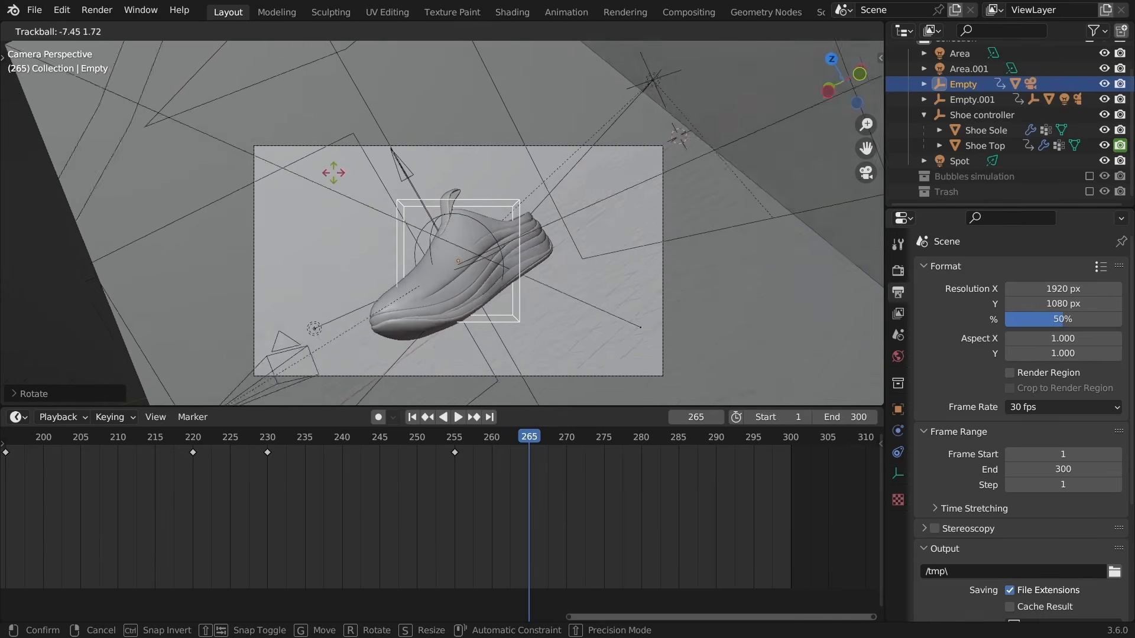
click(327, 185)
Step: Scale the Empty up in small increments, with a slight trackball rotation, to pull the camera farther back
key(s)
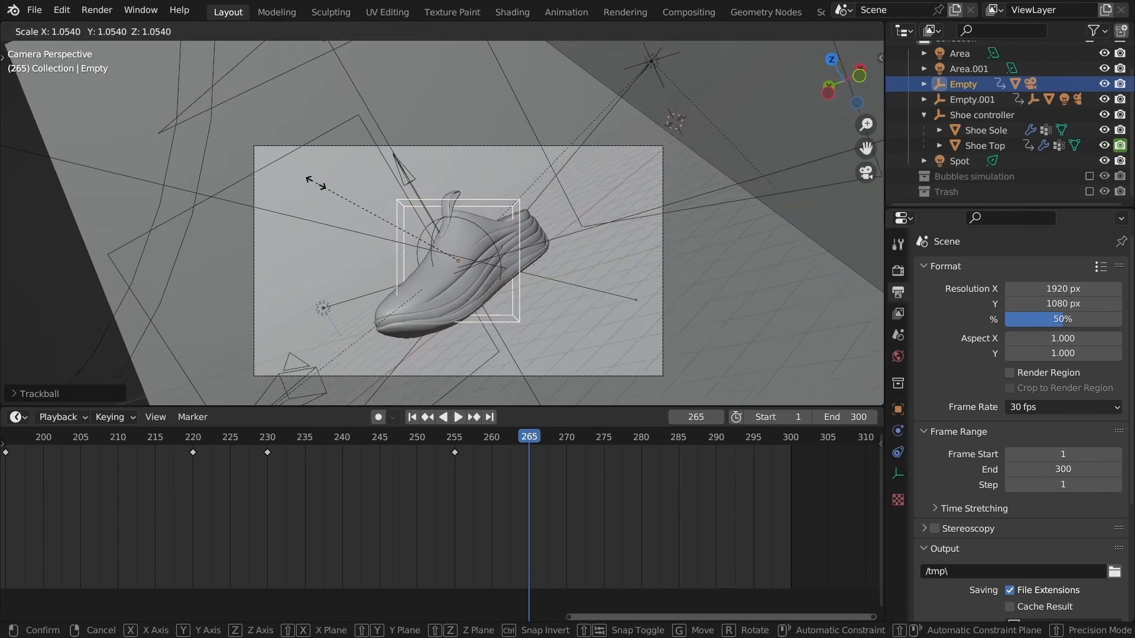
click(315, 180)
key(r)
key(r)
click(325, 191)
key(s)
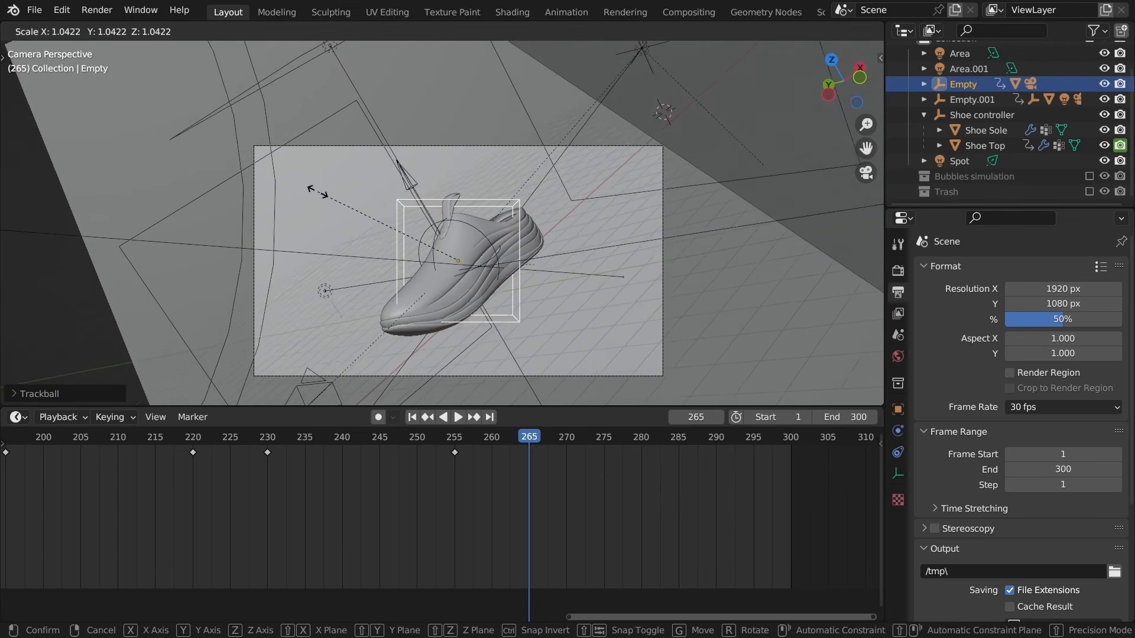
click(323, 194)
key(s)
click(315, 193)
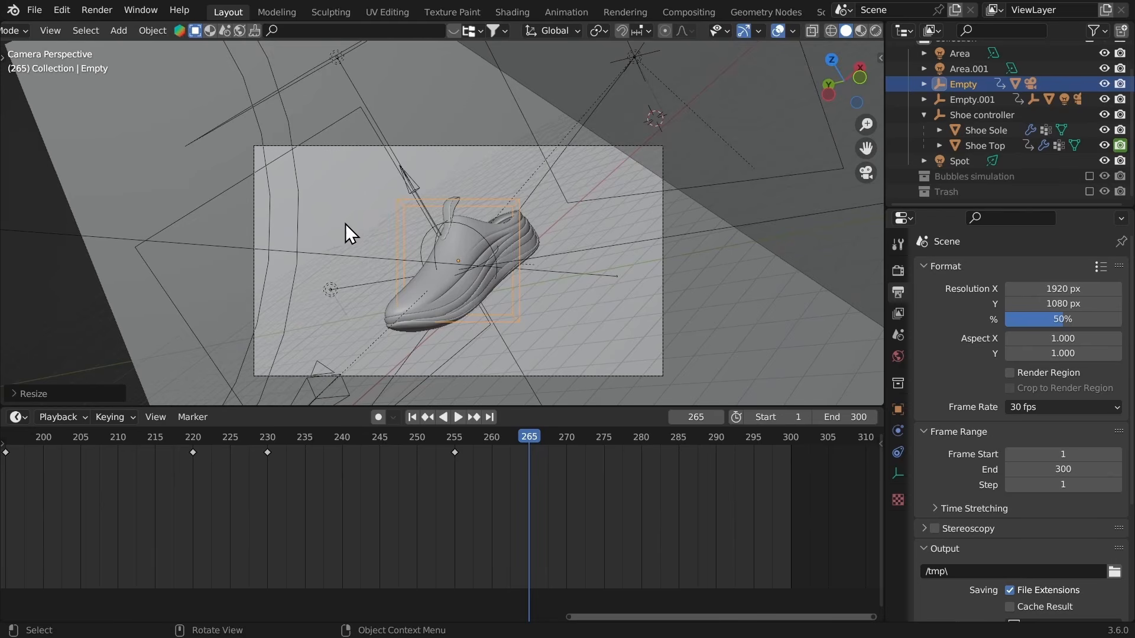
Step: Fine-tune the Empty's rotation for the high-angle shoe view and insert a Location, Rotation & Scale keyframe at frame 265
key(r)
key(r)
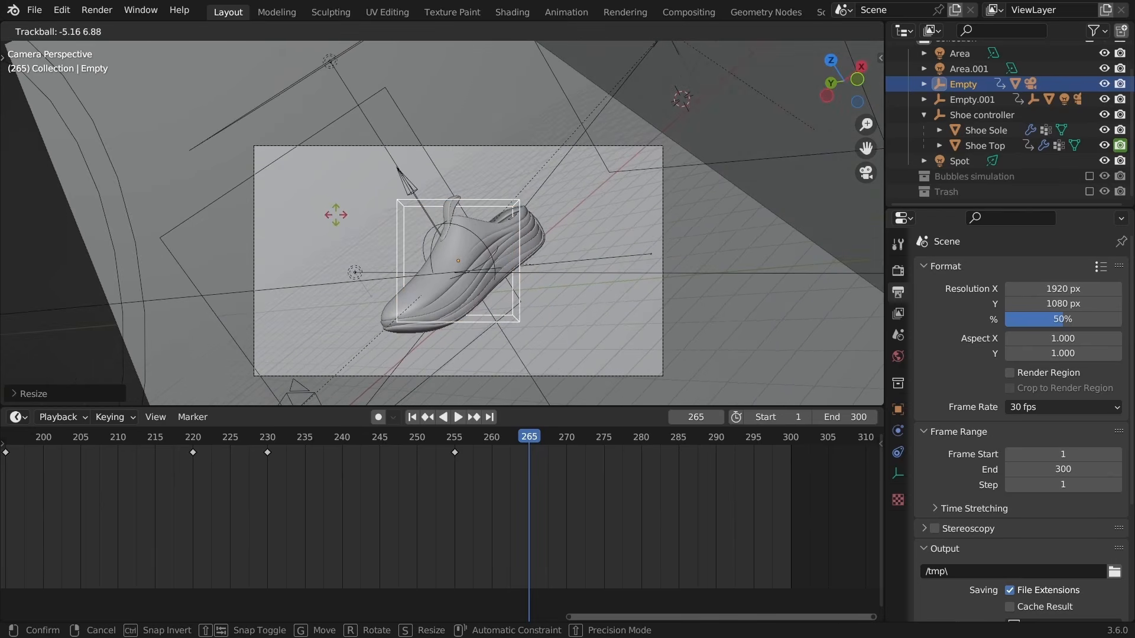
click(335, 214)
key(r)
click(342, 210)
key(r)
key(r)
click(345, 213)
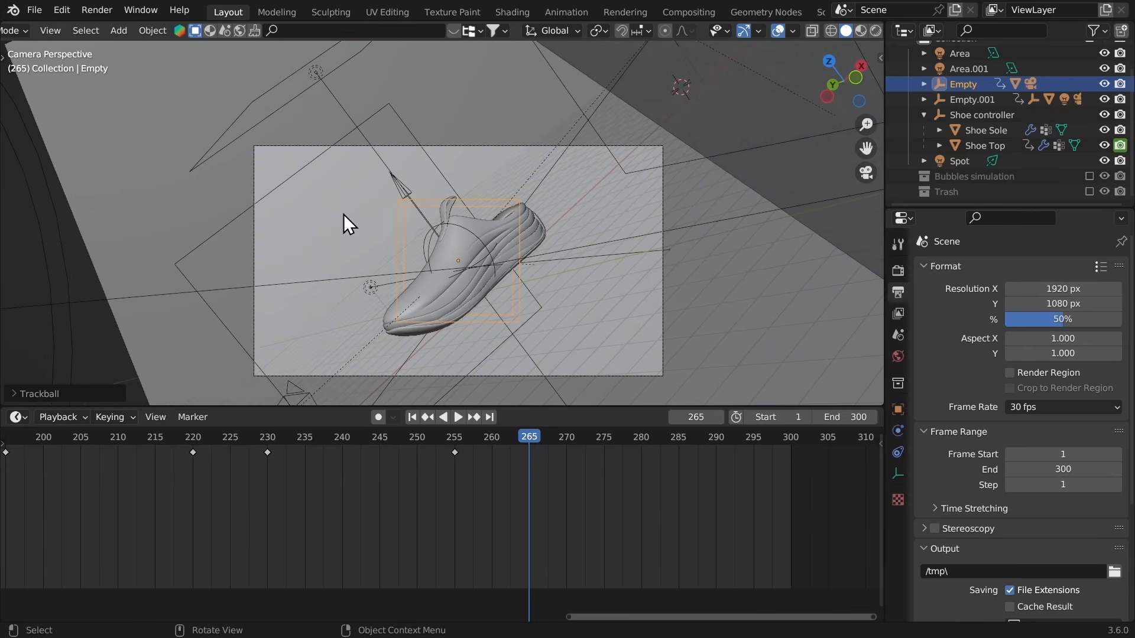
key(i)
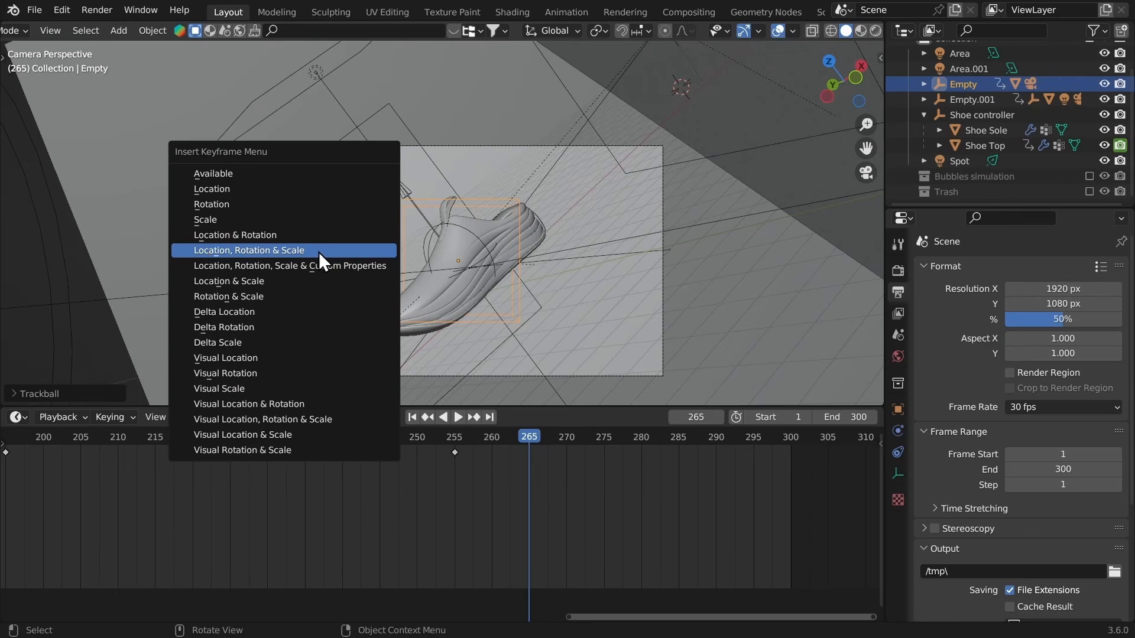
click(317, 251)
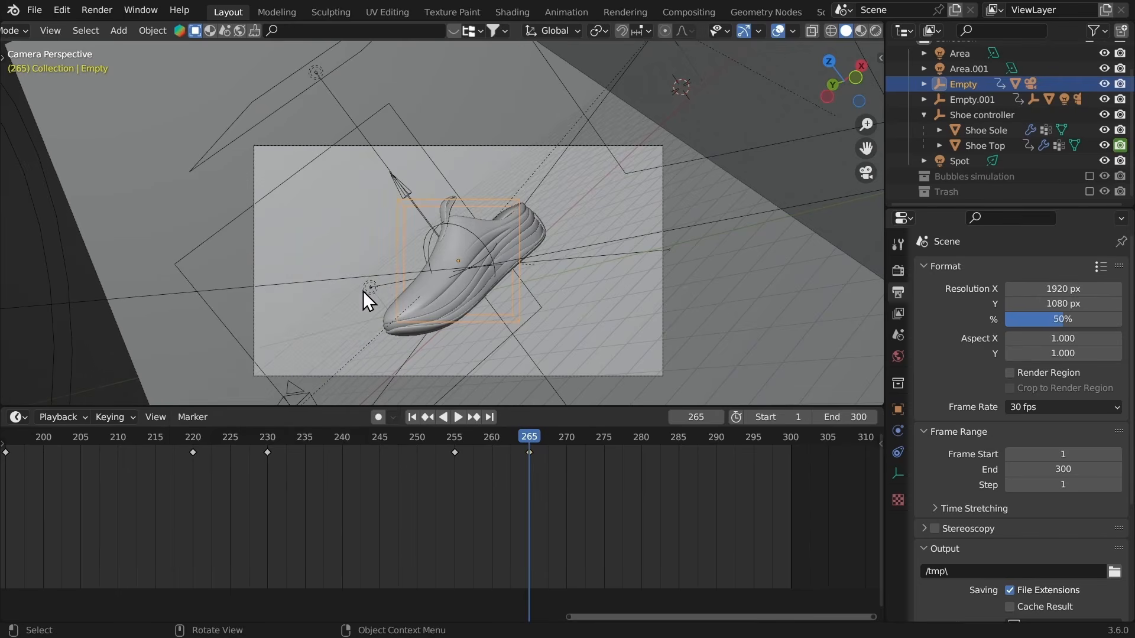
Step: Step back to frame 263 and insert a Location, Rotation & Scale keyframe for the Empty there
key(Left)
key(Left)
key(Left)
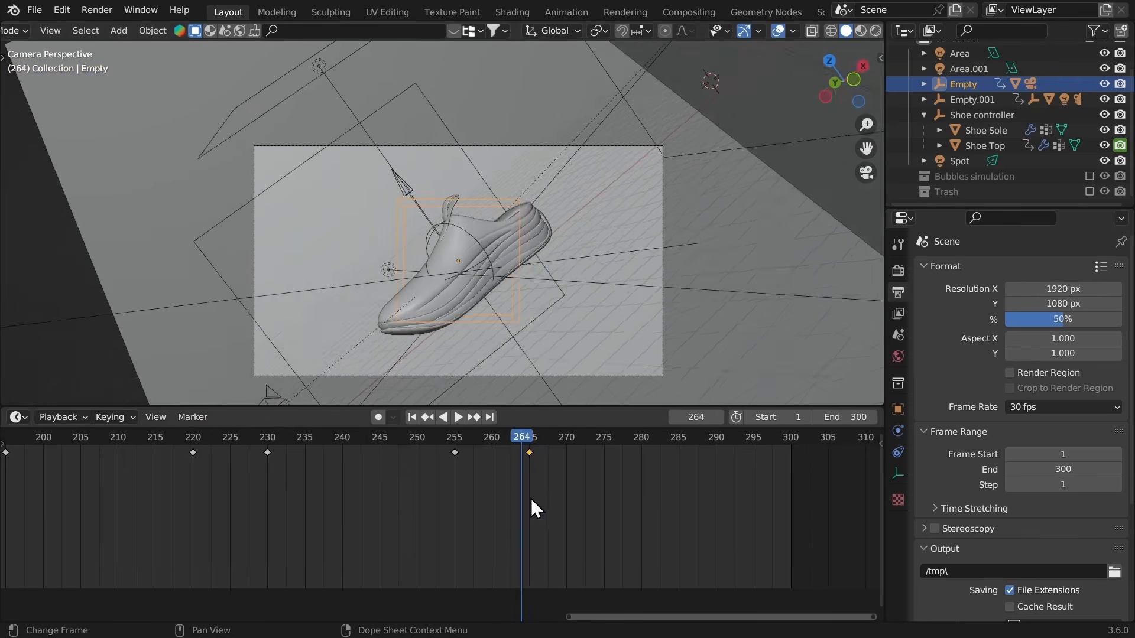
key(Right)
key(Right)
key(Right)
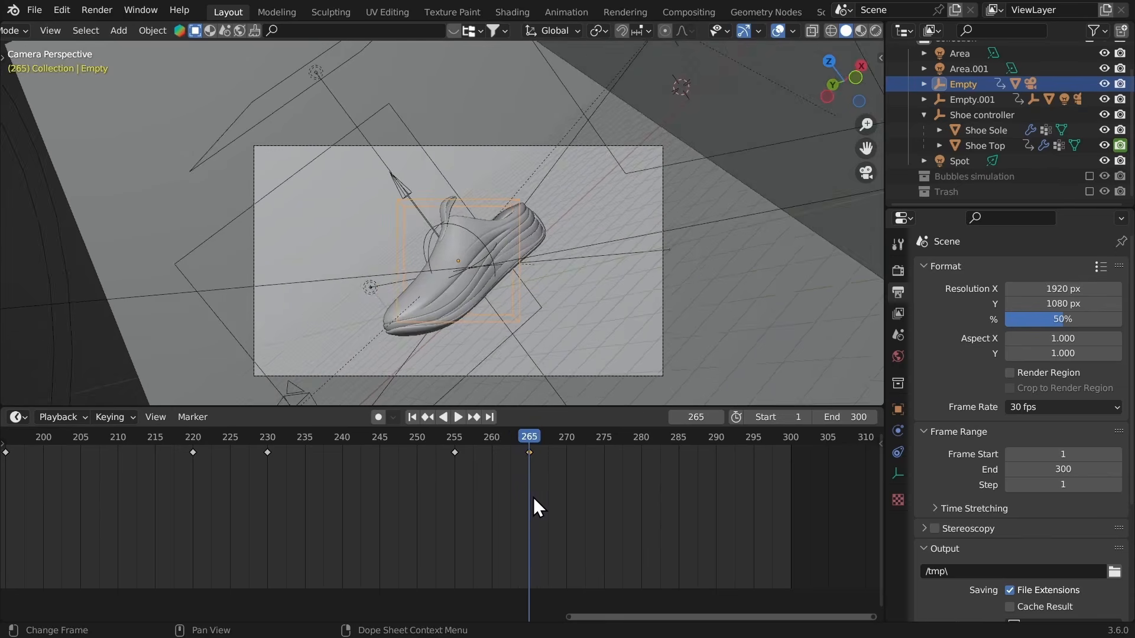
key(Left)
key(Left)
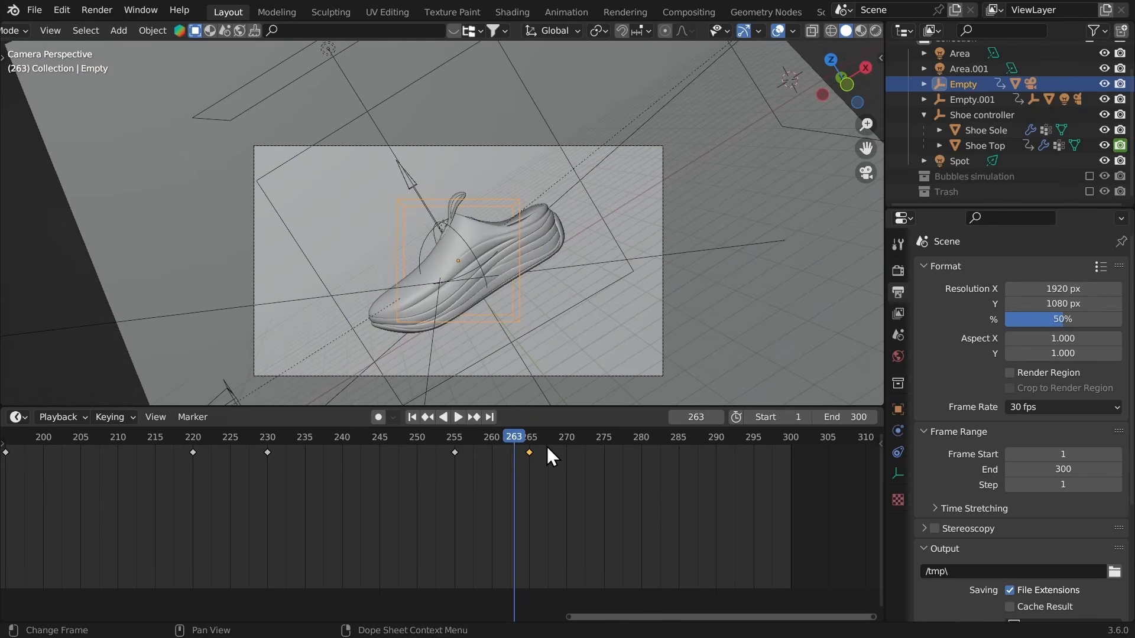
key(i)
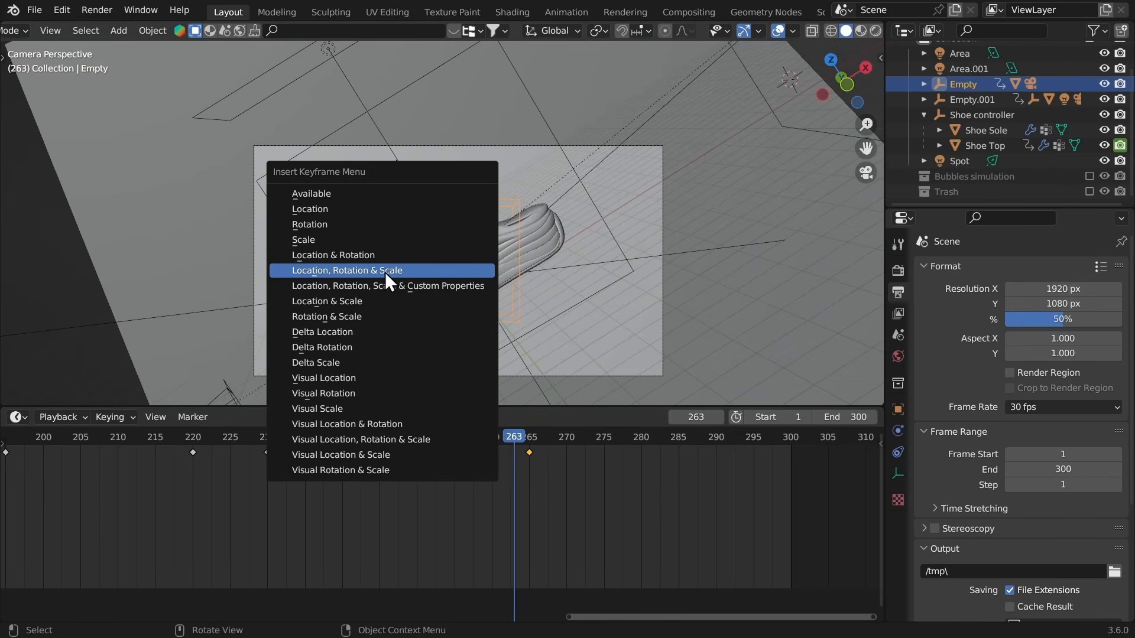
click(428, 272)
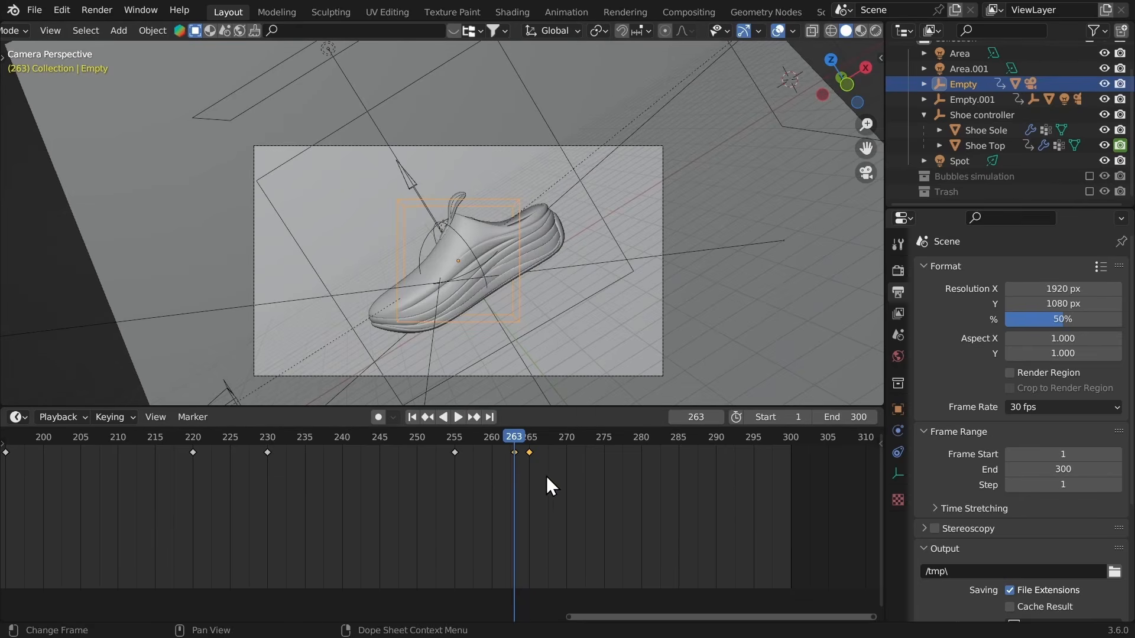
Step: Shift the two newest keyframes to frames 265 and 267, and move the last one on to frame 300
key(g)
click(512, 460)
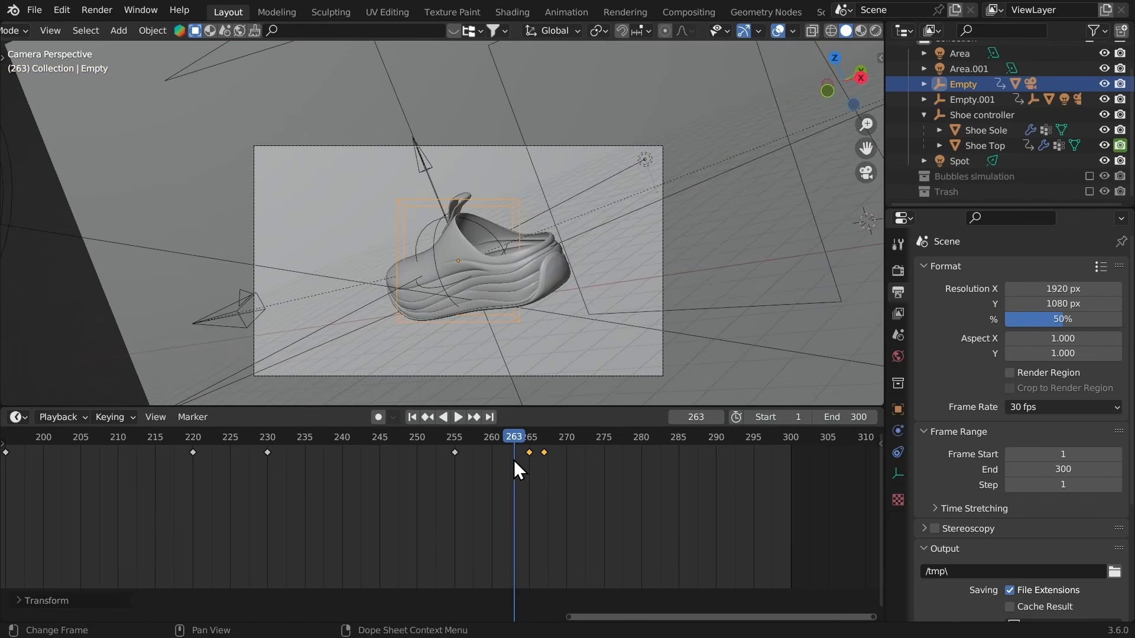
key(g)
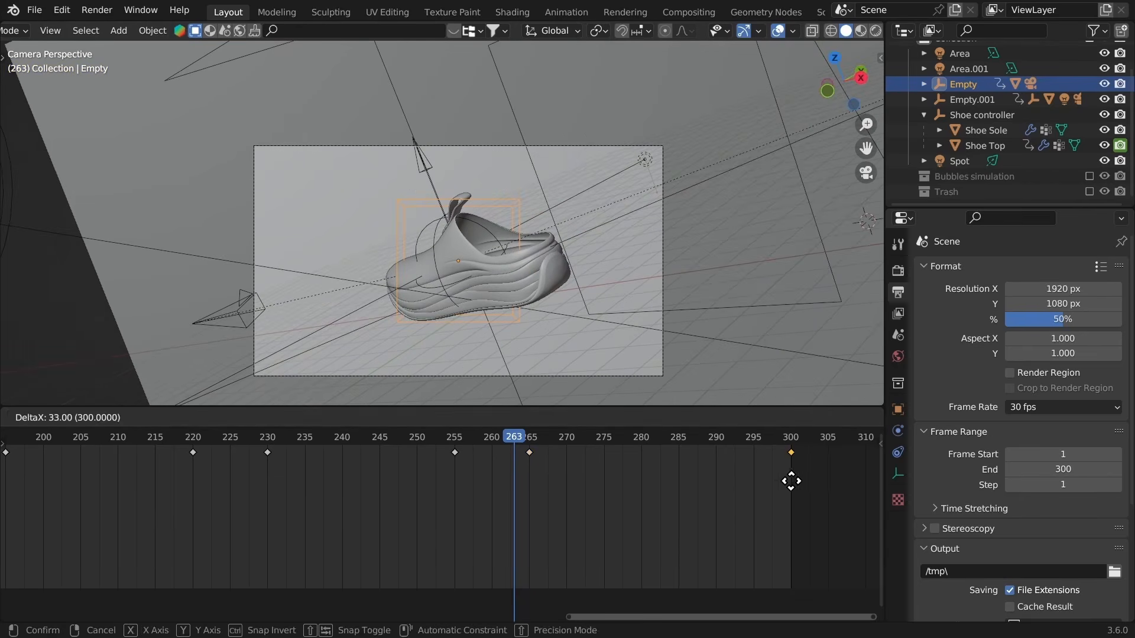
click(793, 485)
Step: Play back the final camera move from about frame 240, then replay it from just before frame 255
click(342, 446)
key(space)
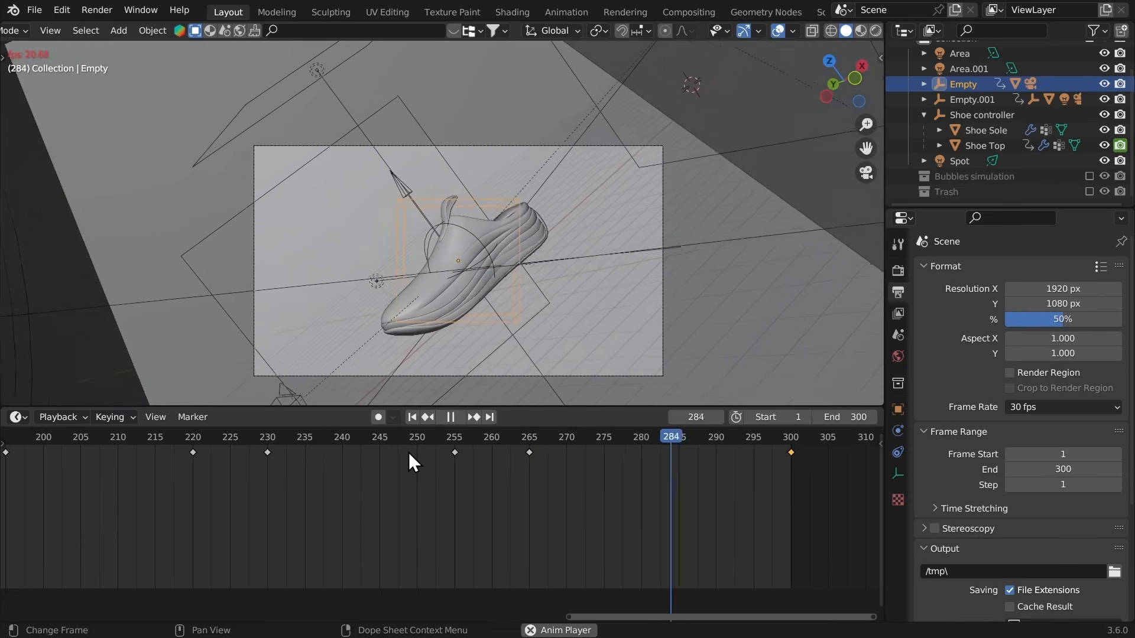
key(space)
click(442, 444)
key(space)
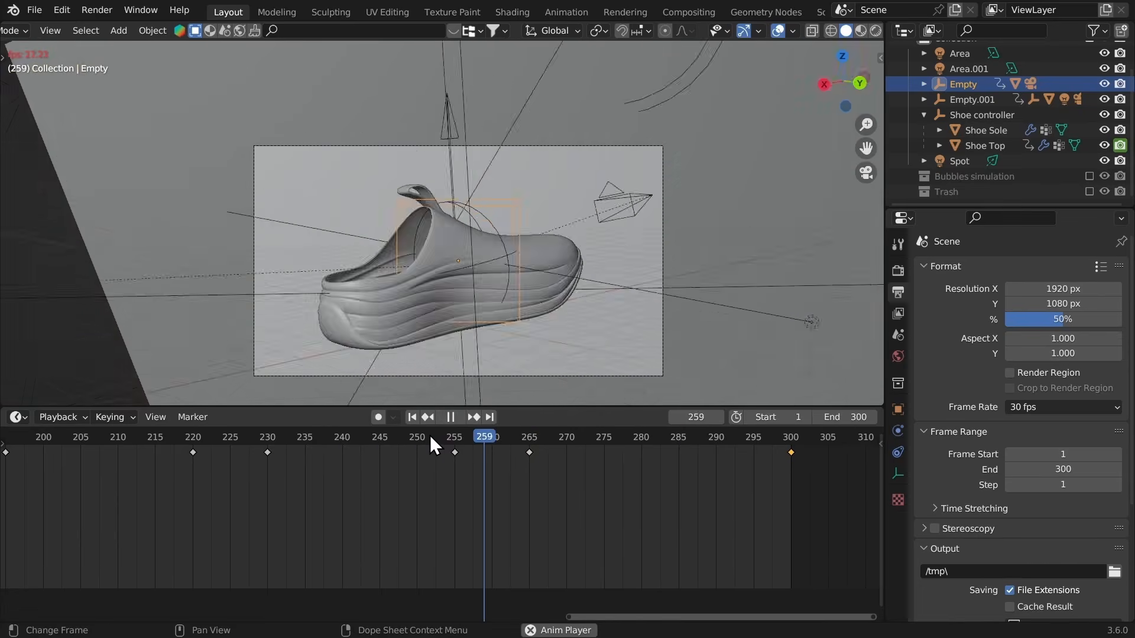
Step: Insert a keyframe for the Empty at frame 275 and move it onto frame 265, replacing the key there
key(space)
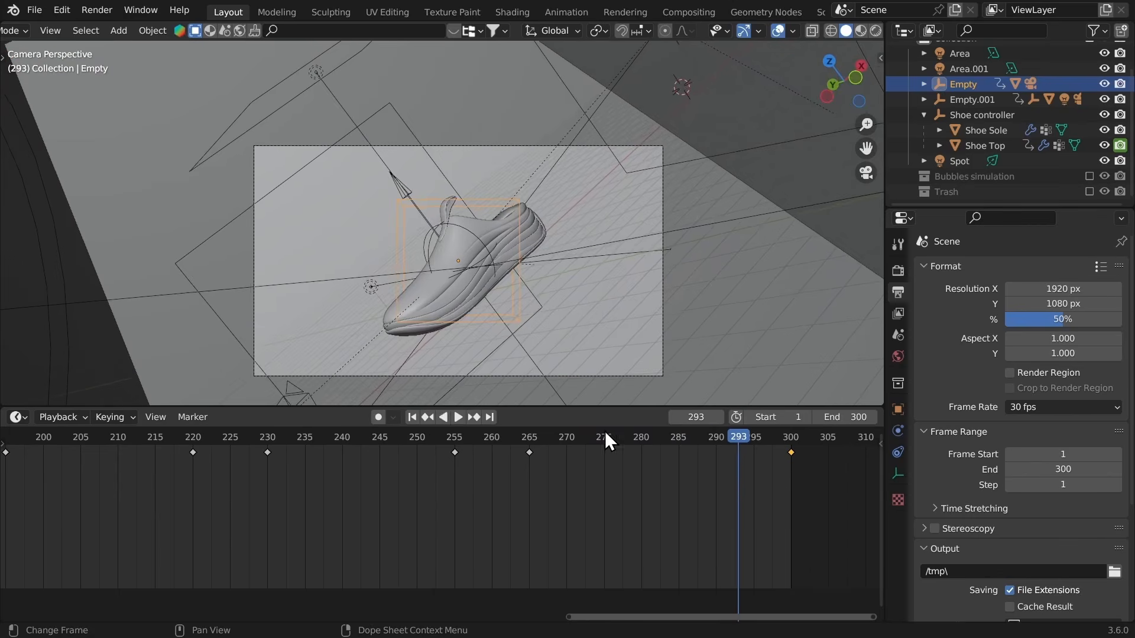
drag(619, 434, 602, 459)
key(space)
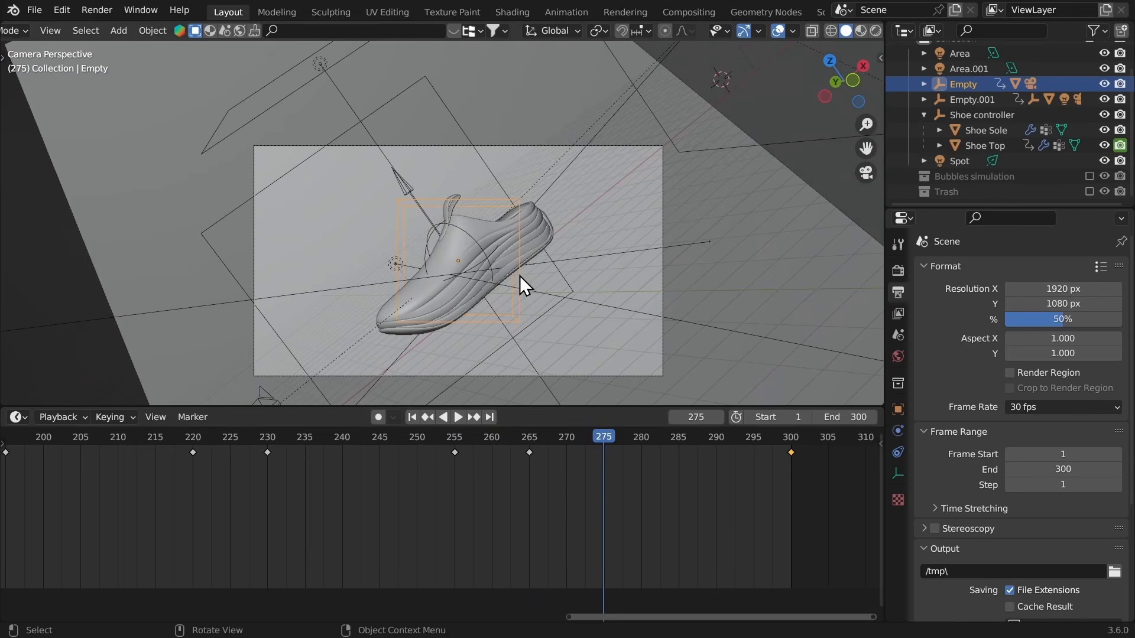
key(i)
click(426, 229)
key(g)
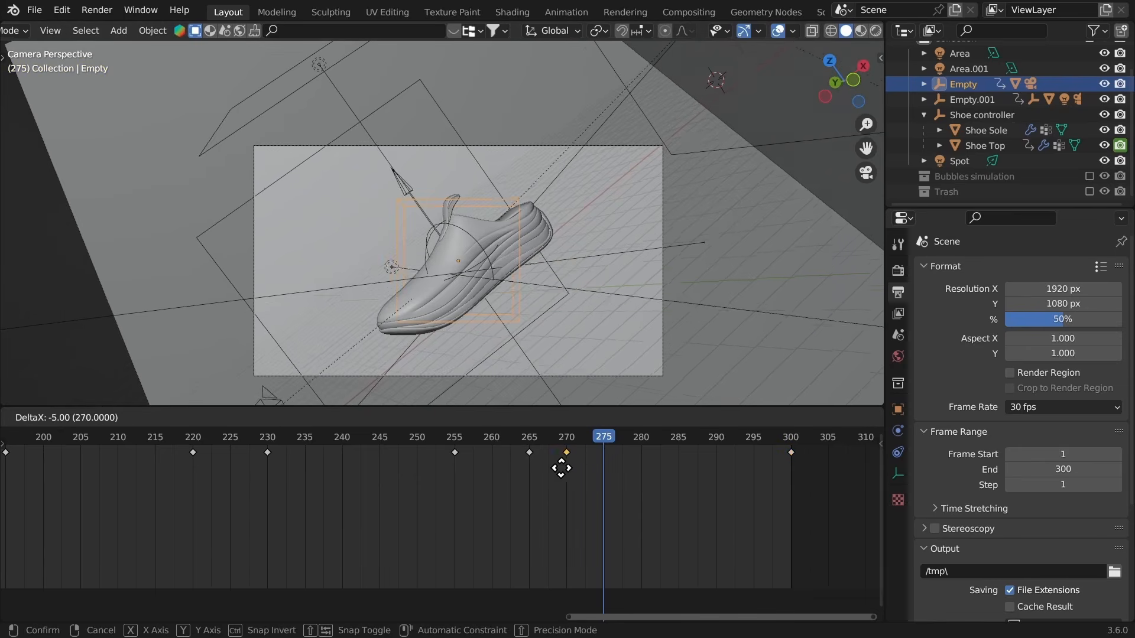
click(523, 472)
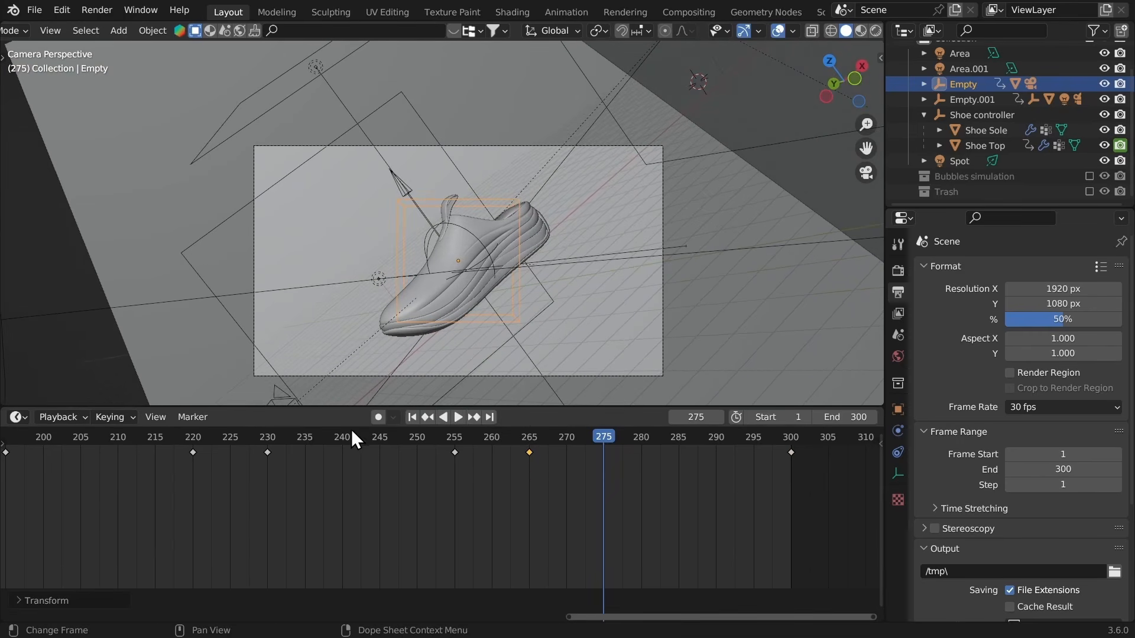
Step: Replay the final camera move from about frame 243 and from frame 248, and save the file
click(363, 442)
key(space)
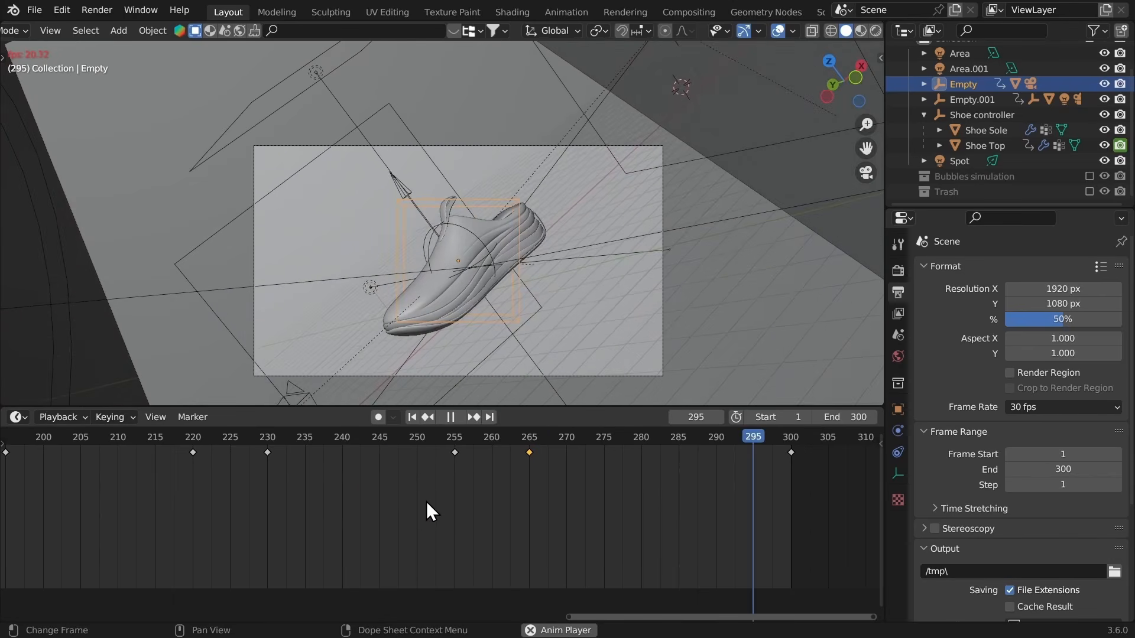
key(space)
click(405, 438)
key(space)
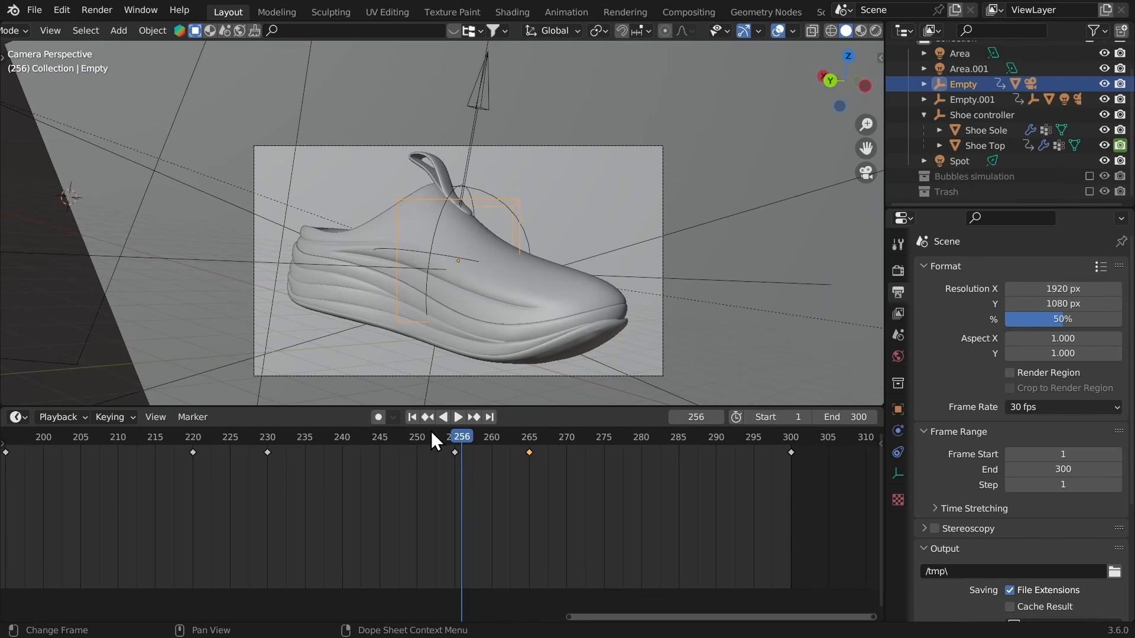
click(403, 440)
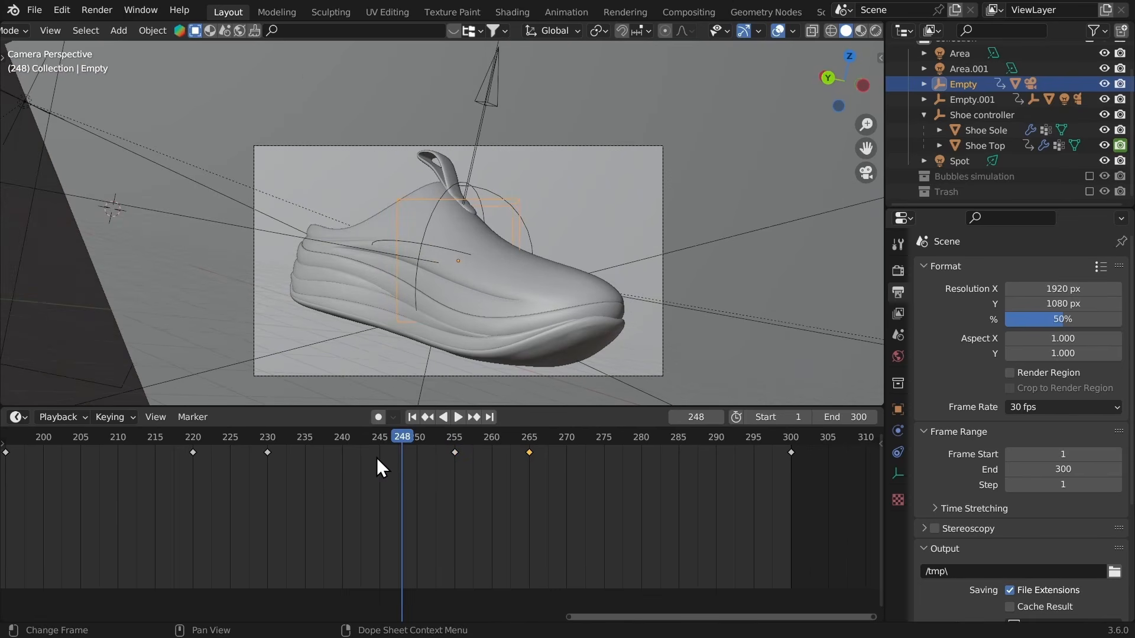
key(space)
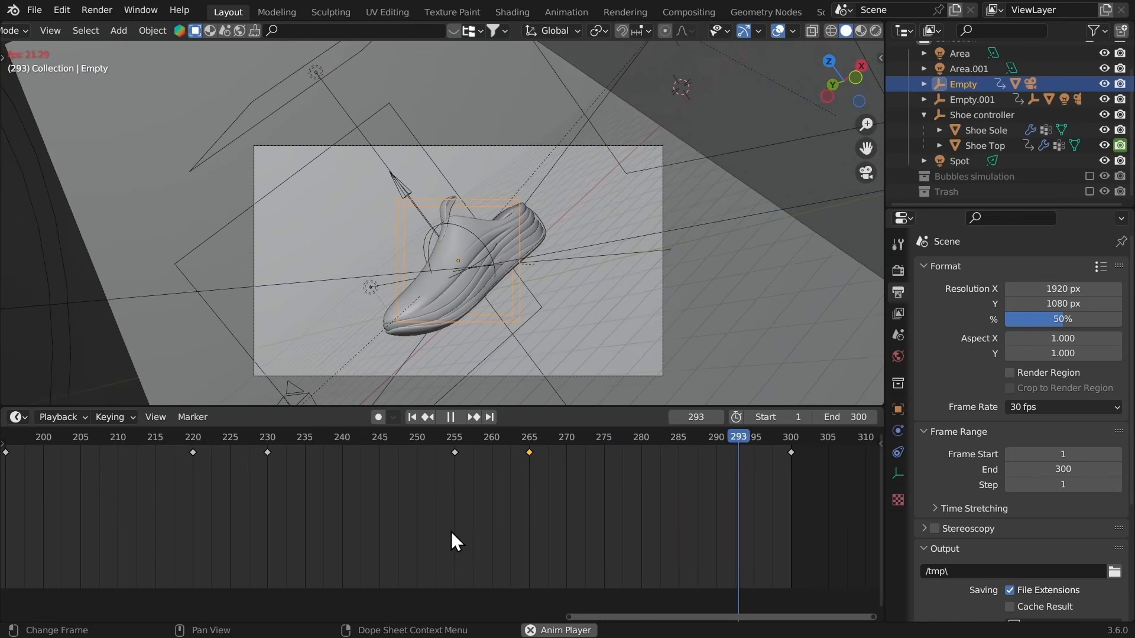
key(space)
mouse_move(562, 487)
ctrl+middle_down()
mouse_move(520, 514)
mouse_move(471, 520)
mouse_move(460, 502)
ctrl+middle_up()
key(ctrl+s)
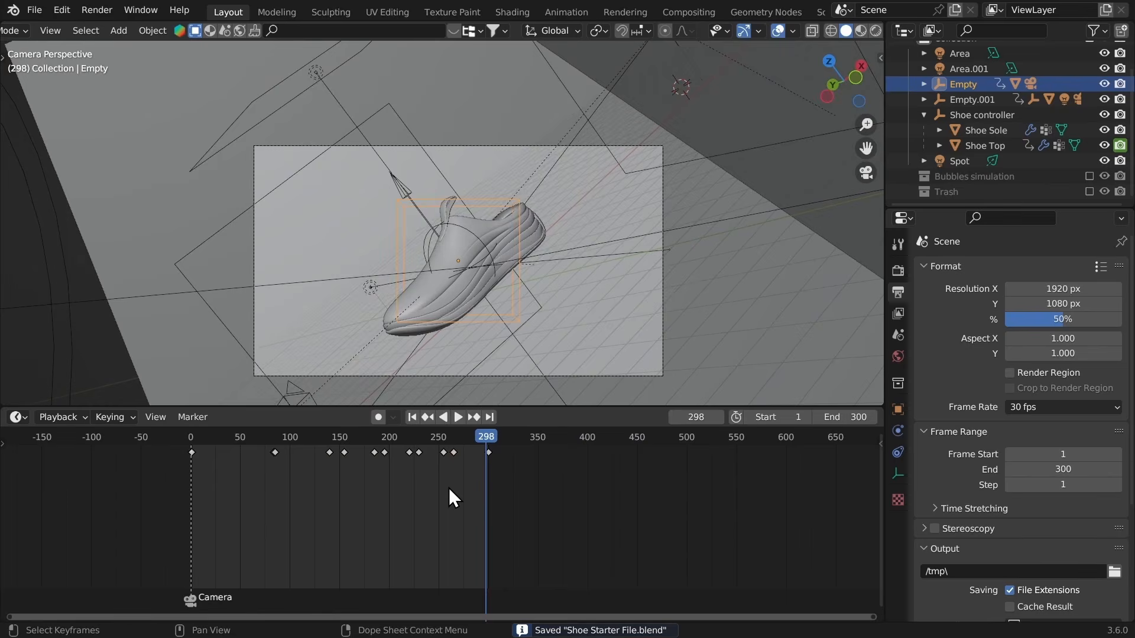
Step: Inspect the camera shot in Rendered shading with overlays hidden, checking frame 298 and the frames around 264
middle_drag(514, 319, 585, 59)
click(587, 58)
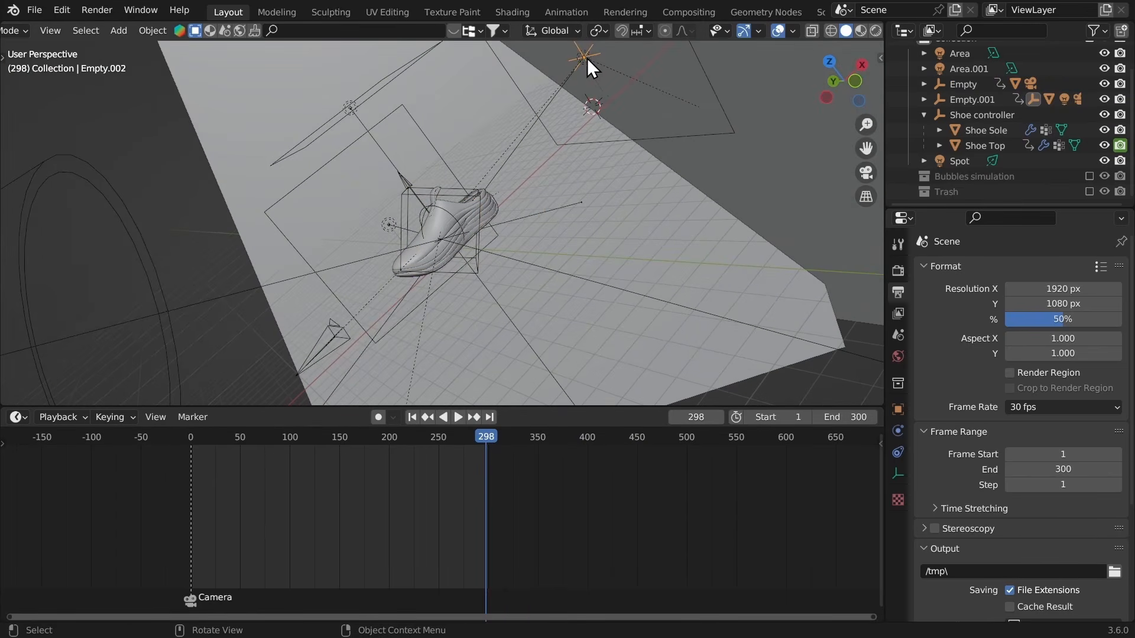
key(KP_0)
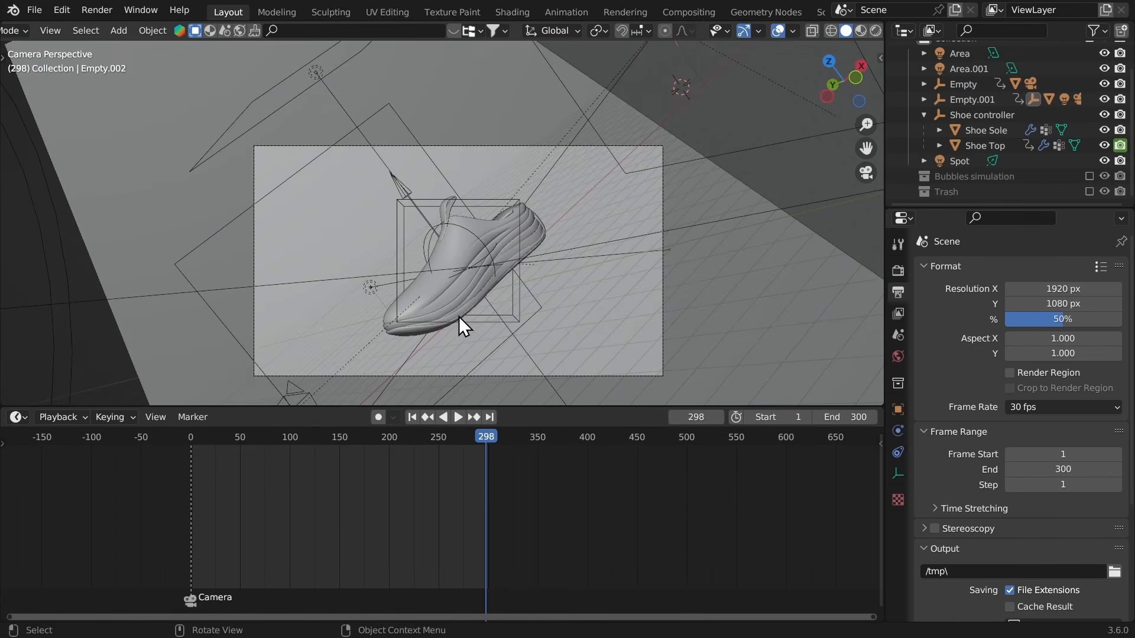
key(z)
click(480, 158)
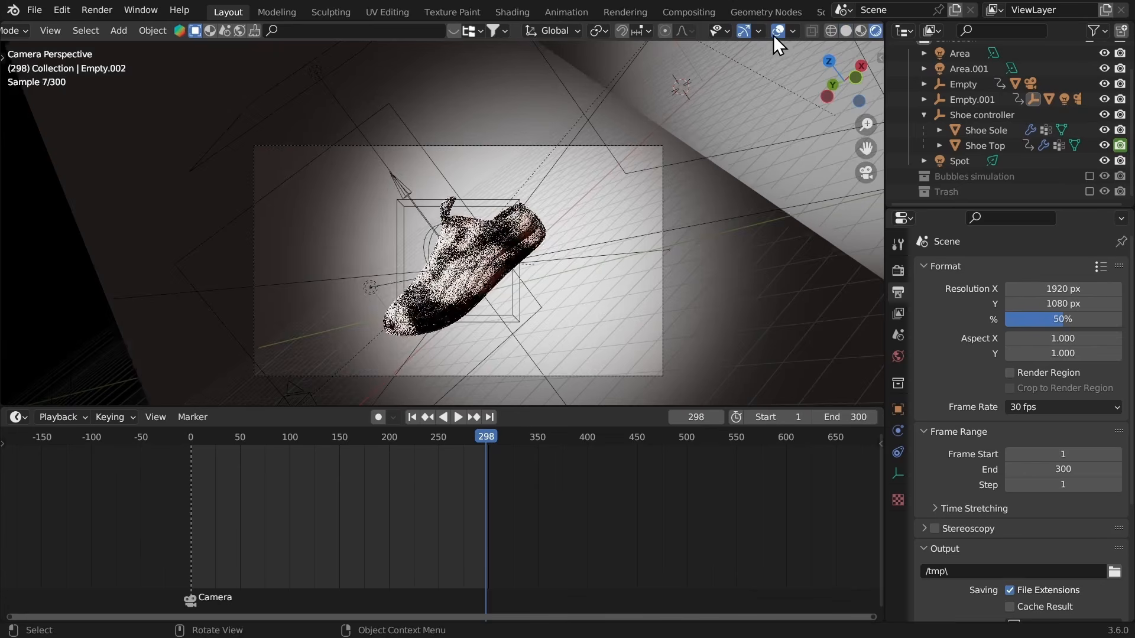
click(778, 31)
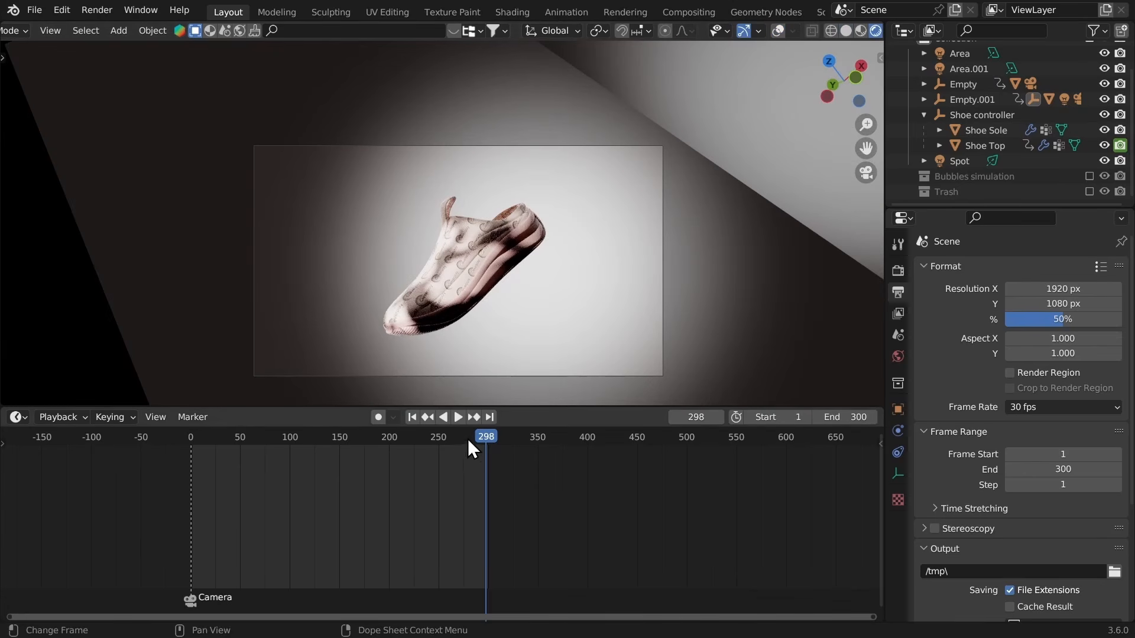
mouse_move(466, 439)
mouse_down()
mouse_move(446, 437)
mouse_move(477, 442)
mouse_move(450, 440)
mouse_up()
key(space)
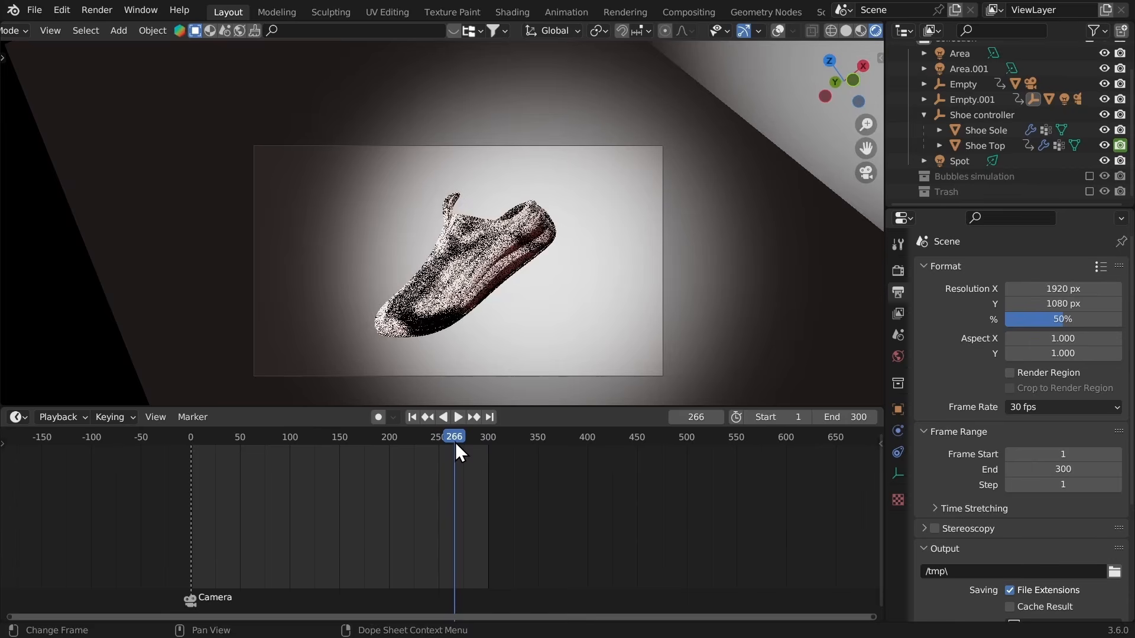
click(452, 441)
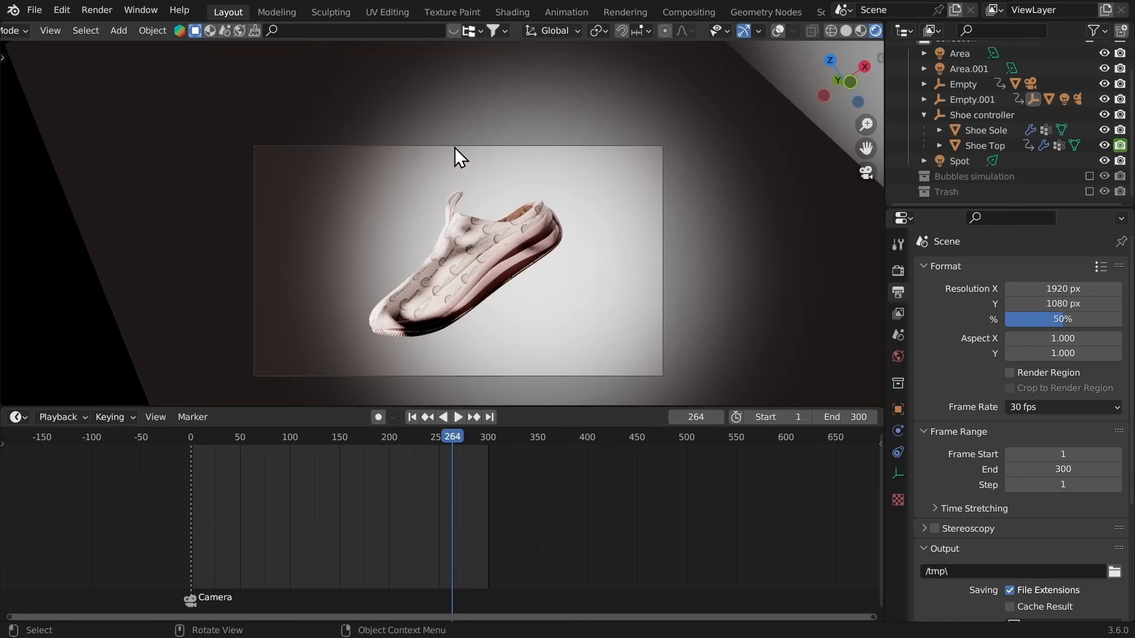
Step: Check frame 180 in Material Preview and Rendered shading, and return to Solid shading with overlays shown
key(z)
click(447, 295)
drag(452, 442, 370, 438)
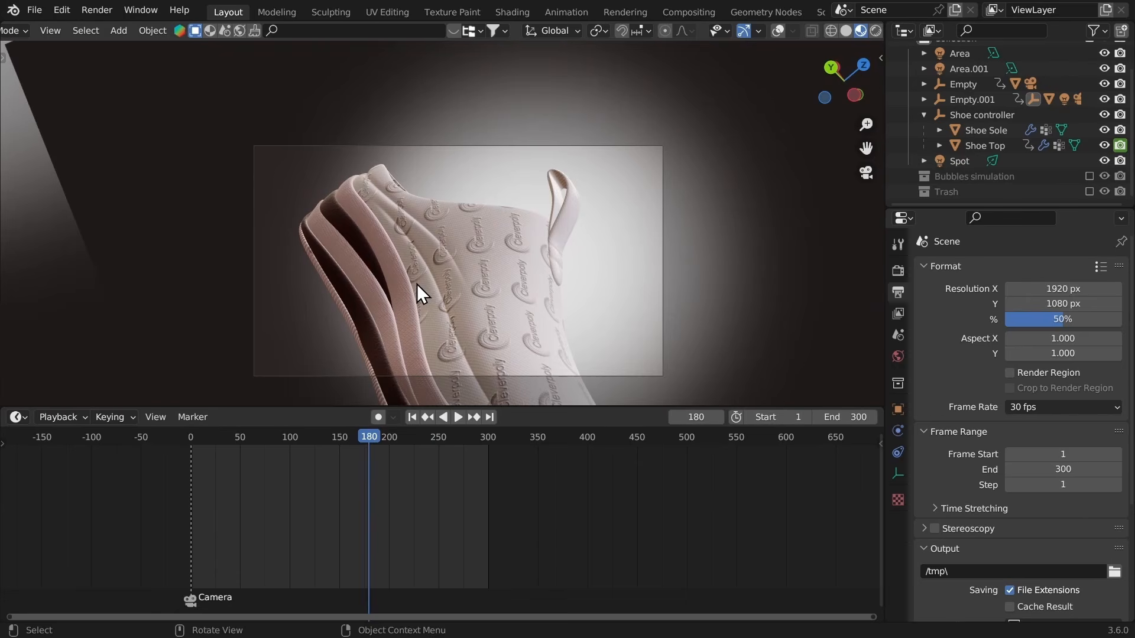
key(z)
click(558, 132)
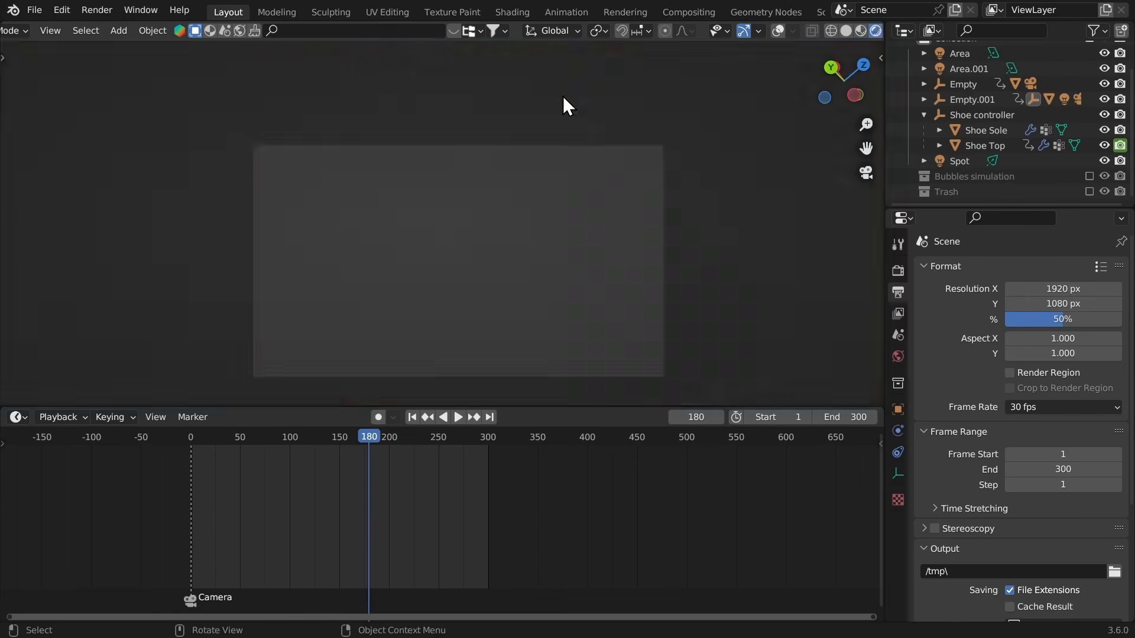
key(z)
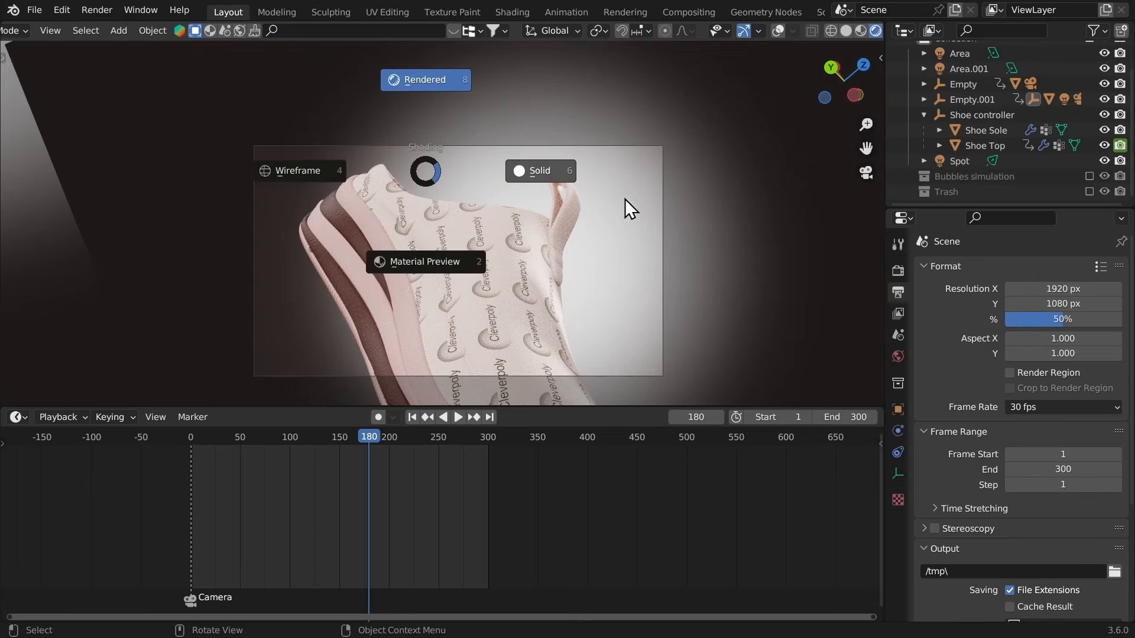
click(626, 208)
click(777, 31)
Step: Select the Area.001 light and examine the shoe through the camera at frame 180
middle_drag(559, 212, 354, 129)
click(381, 165)
middle_drag(382, 167, 428, 222)
key(KP_0)
scroll(384, 449, up, 3)
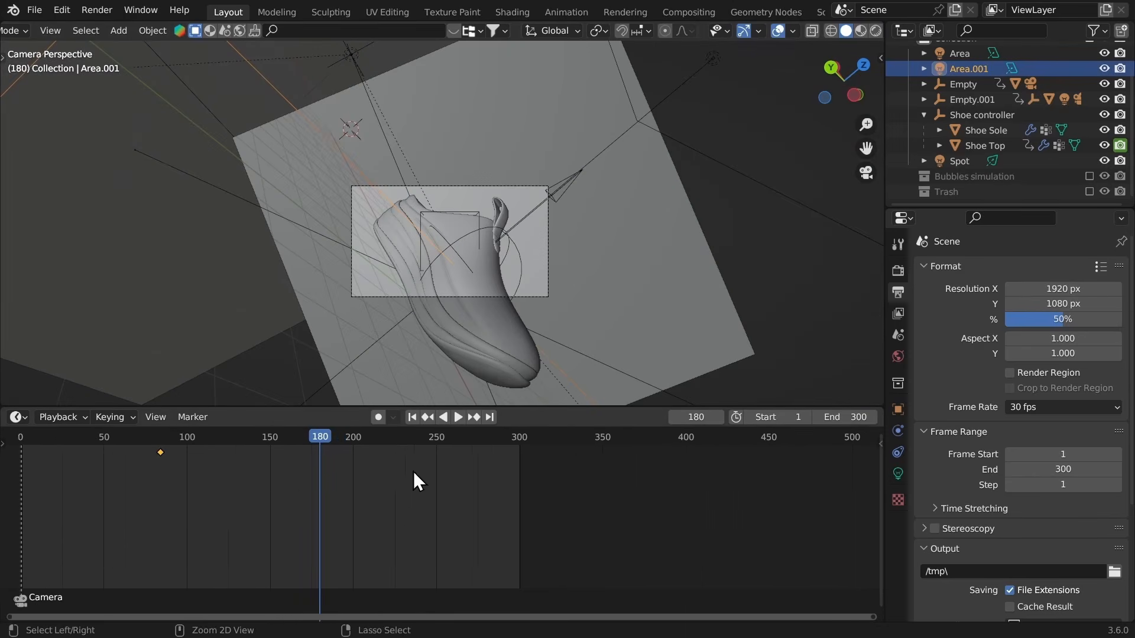
scroll(449, 240, up, 3)
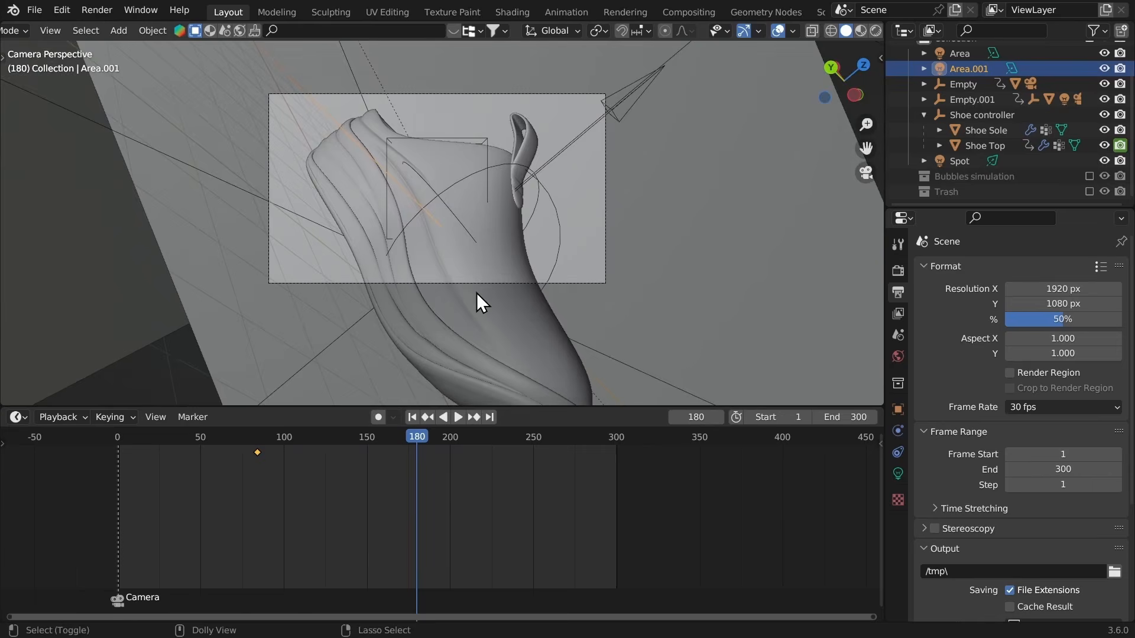
ctrl+middle_drag(477, 292, 413, 257)
key(KP_0)
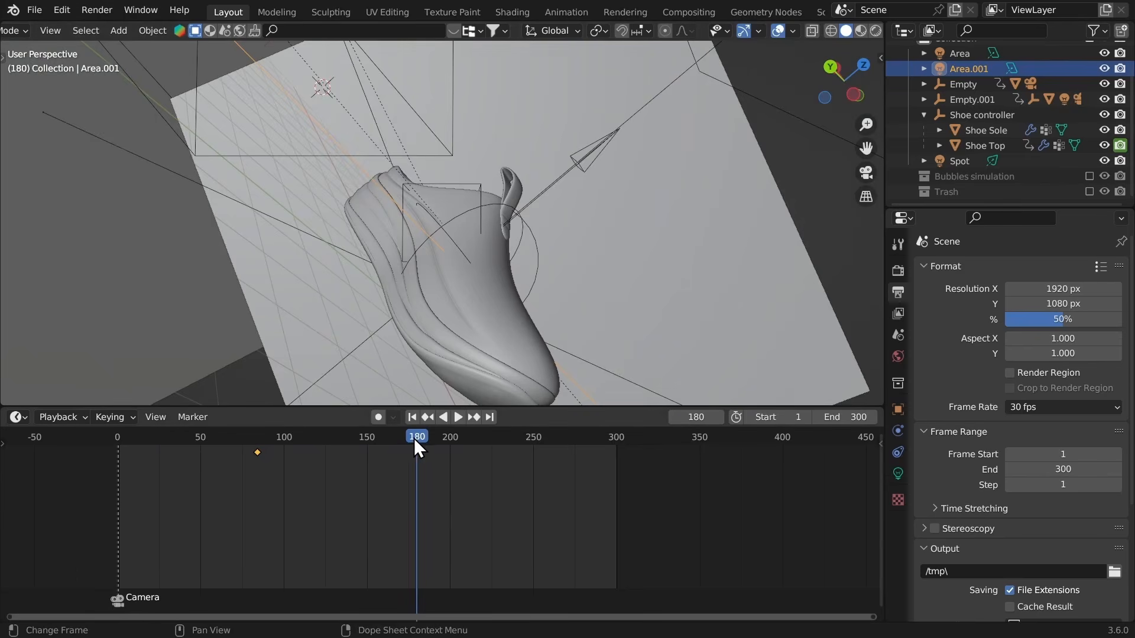
Step: Go to frame 148, display the Area.001 light's settings and move its power keyframe to that frame
drag(414, 438, 364, 439)
key(KP_0)
middle_drag(335, 258, 343, 311)
scroll(343, 312, down, 5)
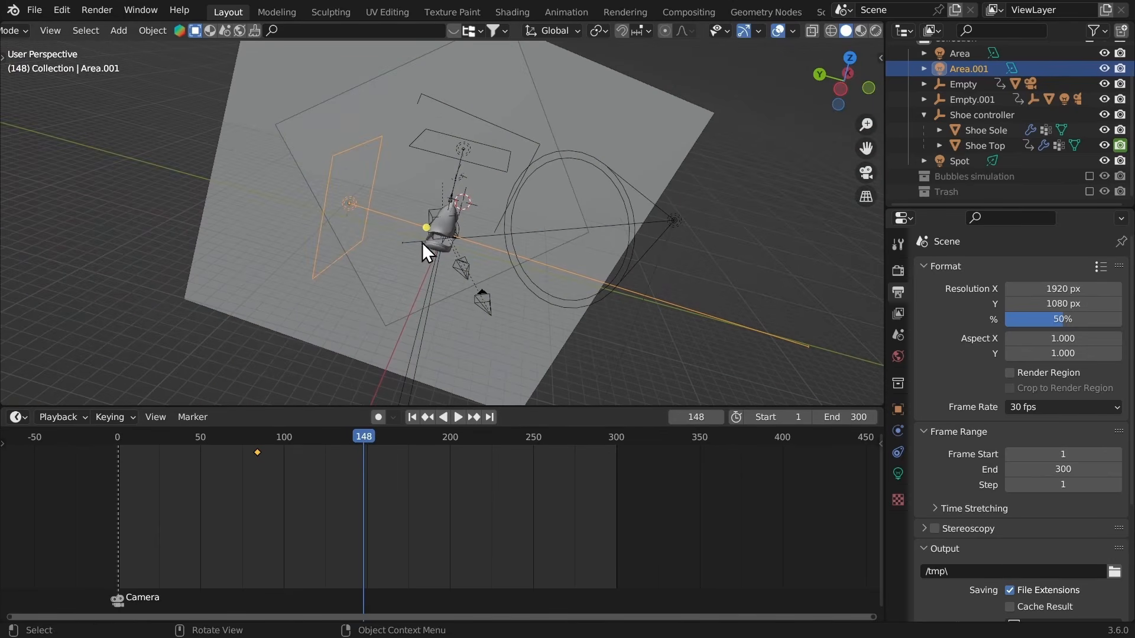
click(897, 474)
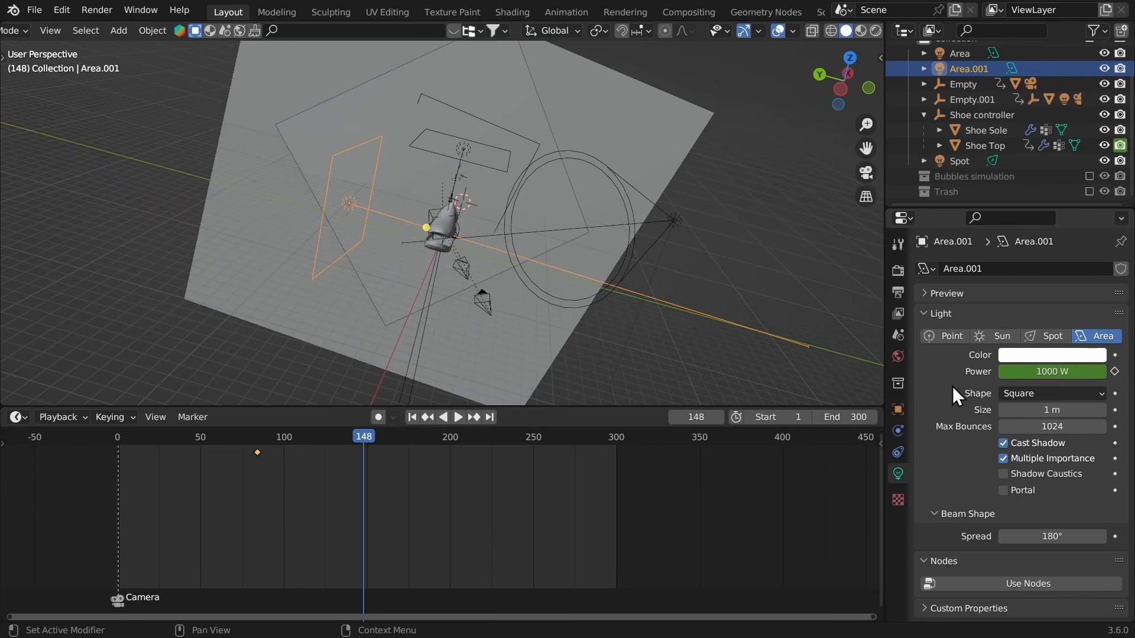
ctrl+middle_drag(279, 481, 242, 466)
drag(105, 453, 309, 484)
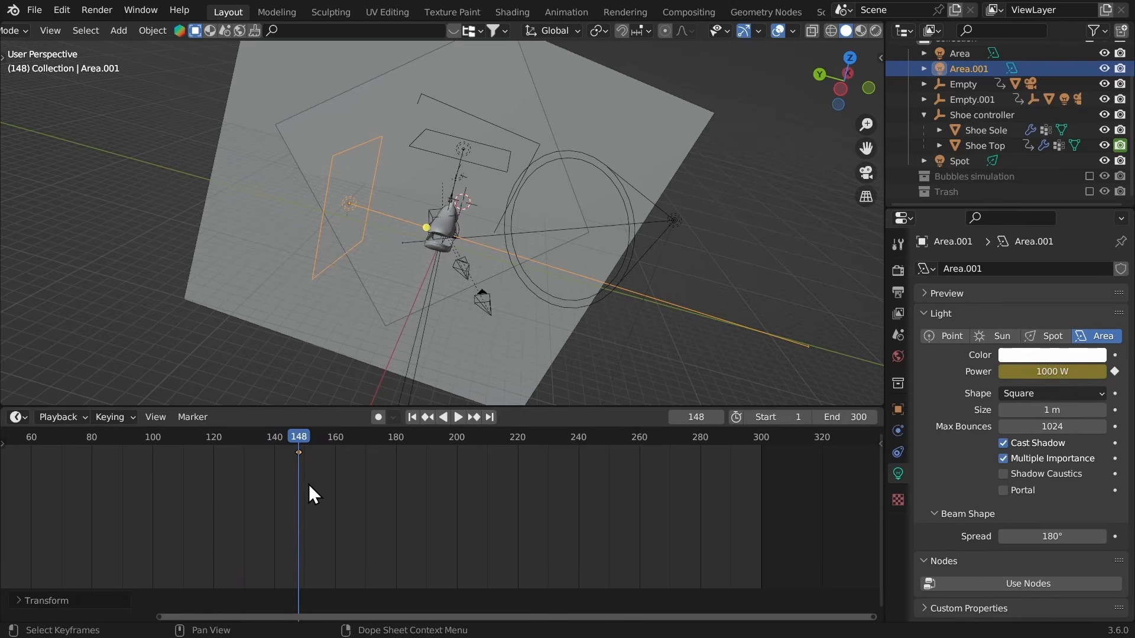
click(1114, 372)
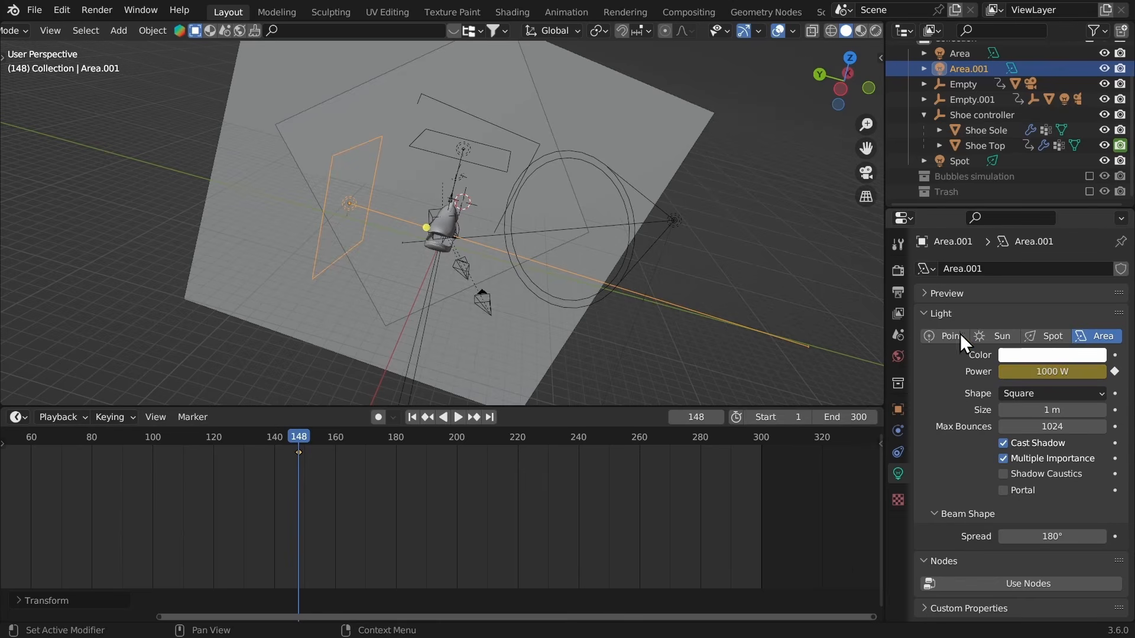
Step: Advance to frame 153 in the camera view, set the Area.001 light's power to 300 W and keyframe it
key(KP_0)
key(space)
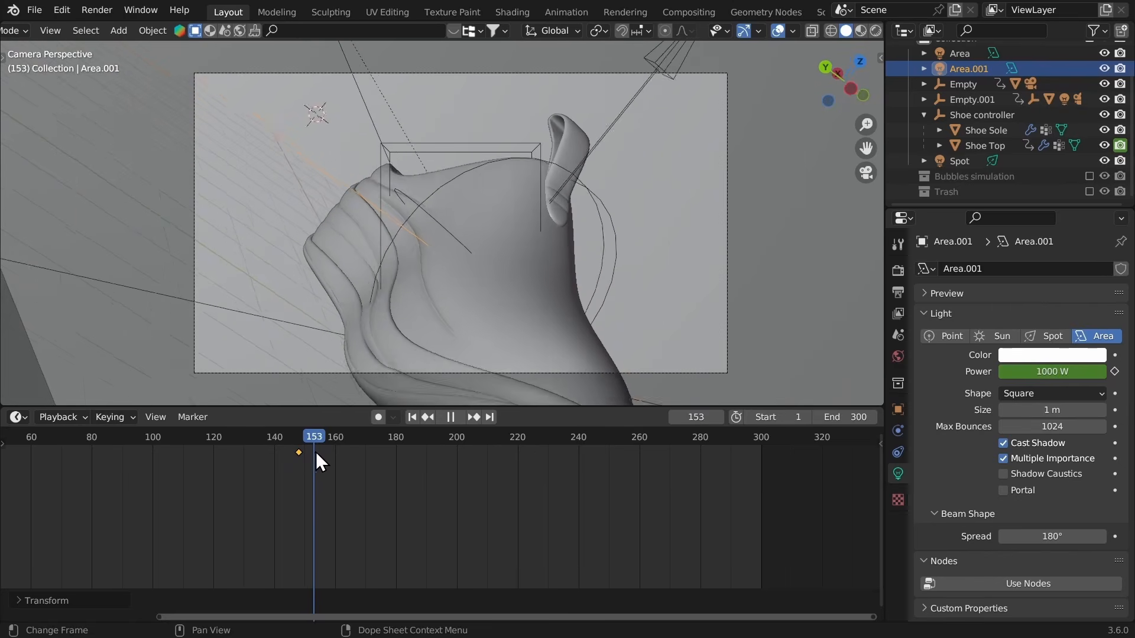
drag(317, 452, 316, 452)
key(space)
click(1051, 371)
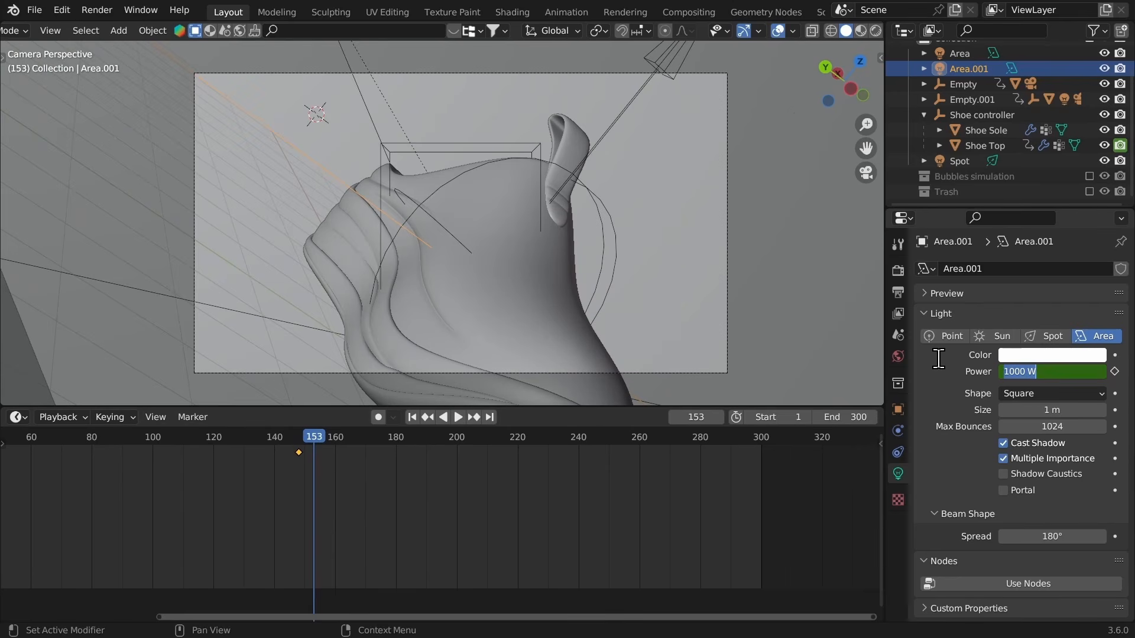
text(300)
key(Return)
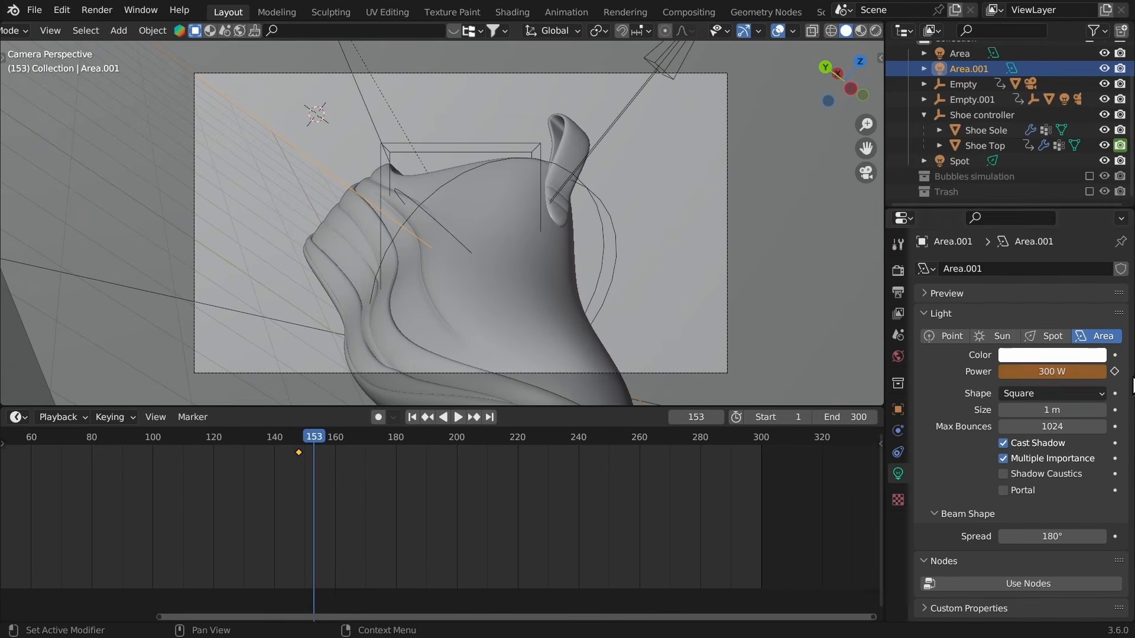
click(1113, 371)
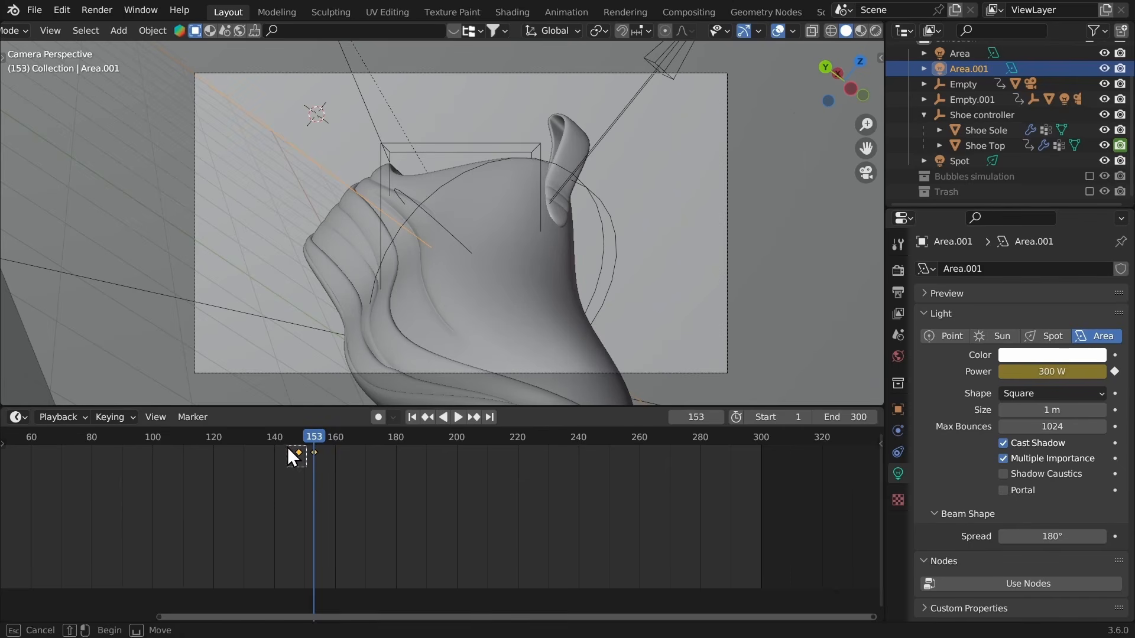
Step: Move the Area.001 light's earlier power keyframe to about frame 142 and play back the transition from frame 139
key(g)
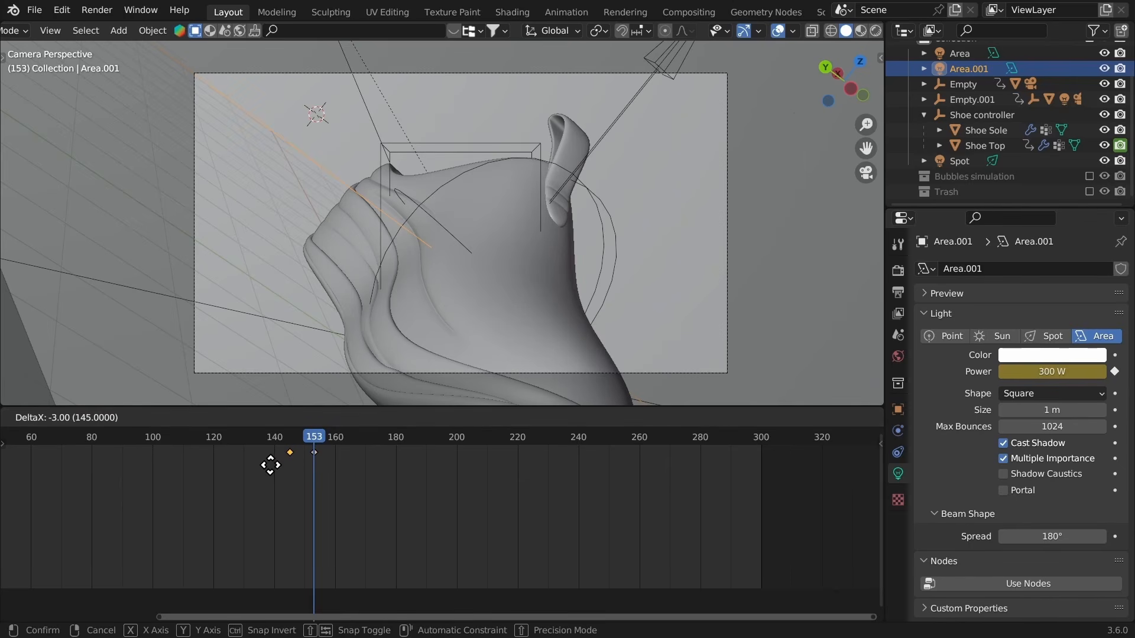
click(264, 467)
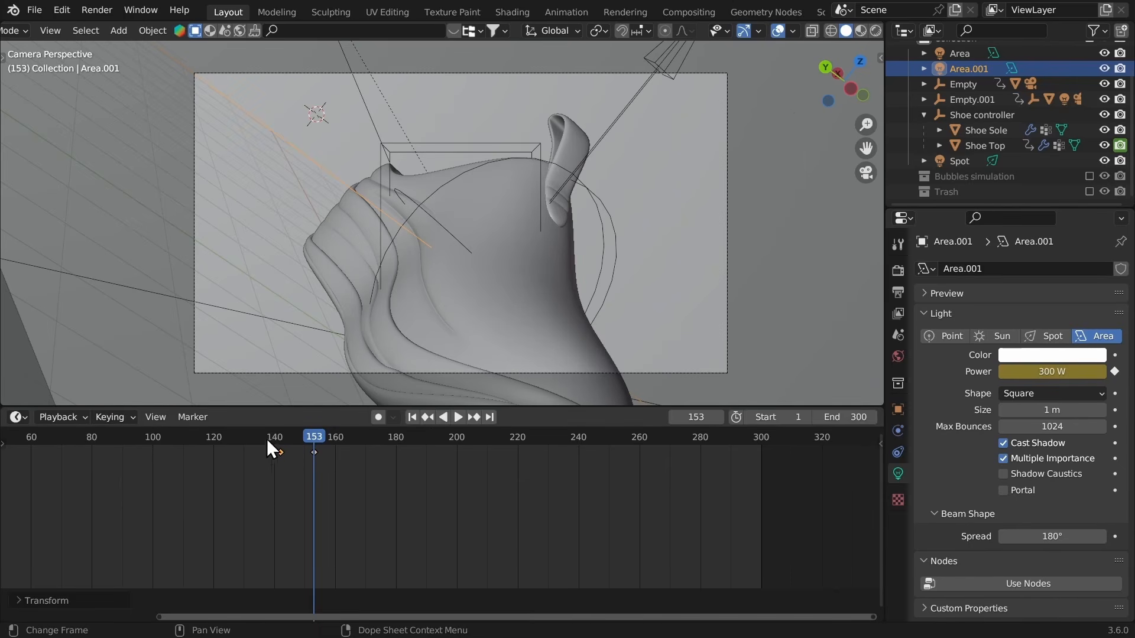
click(266, 439)
key(space)
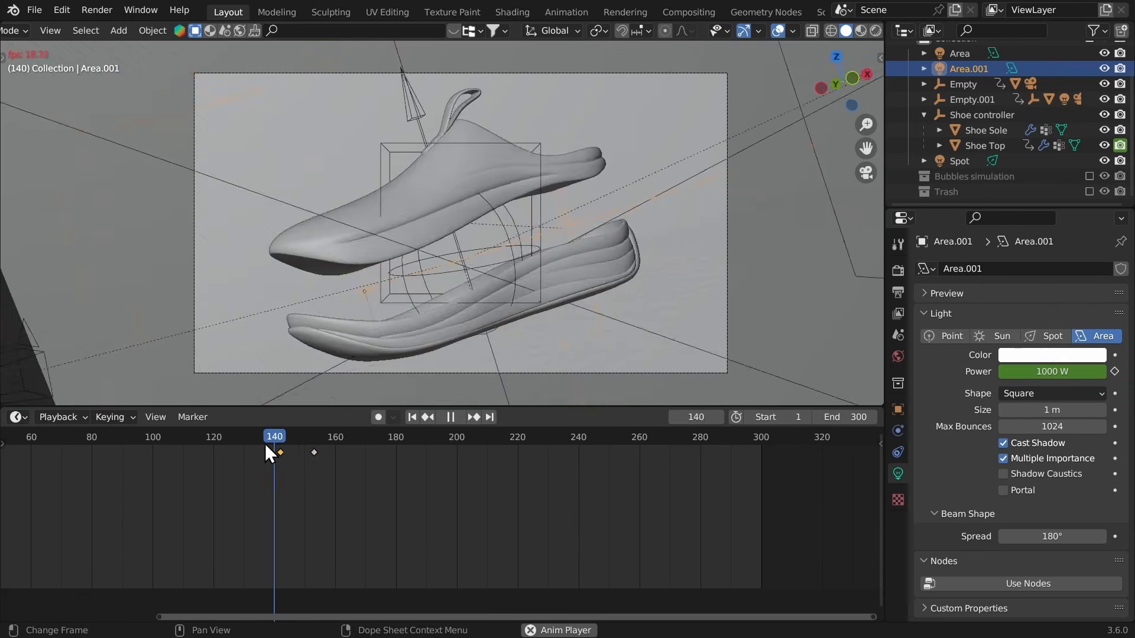
key(space)
click(270, 444)
key(space)
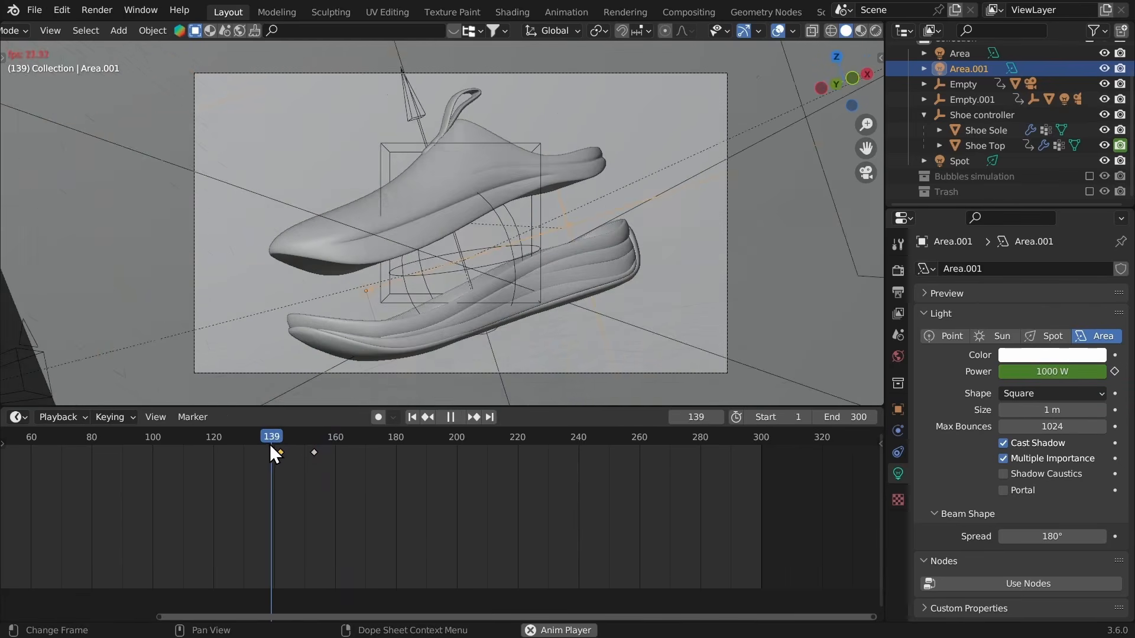
key(space)
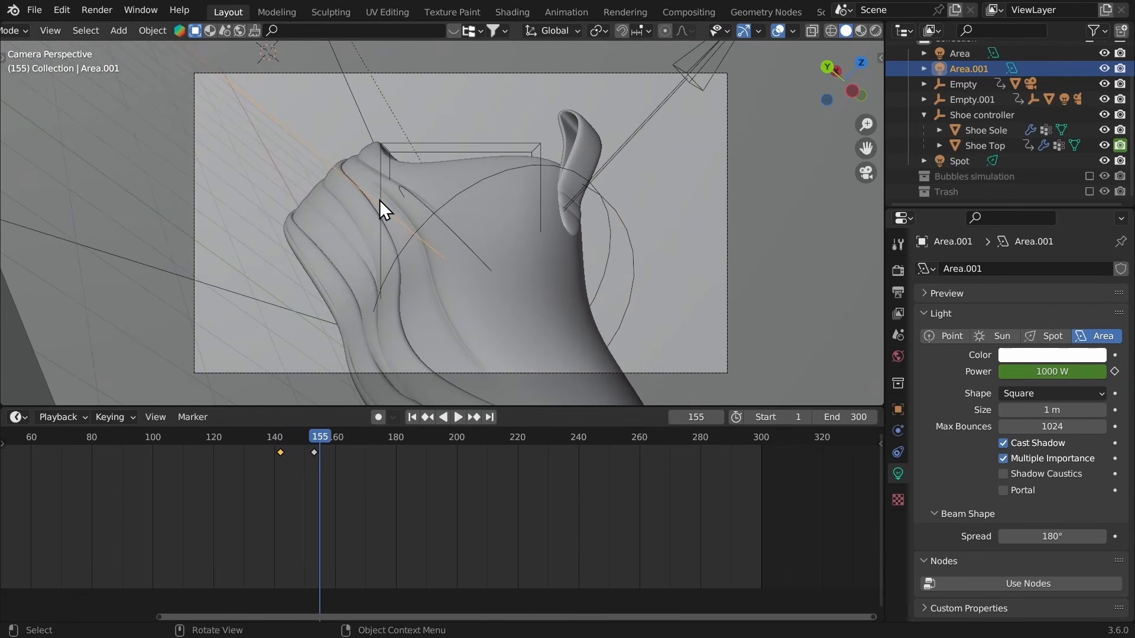
scroll(534, 150, down, 5)
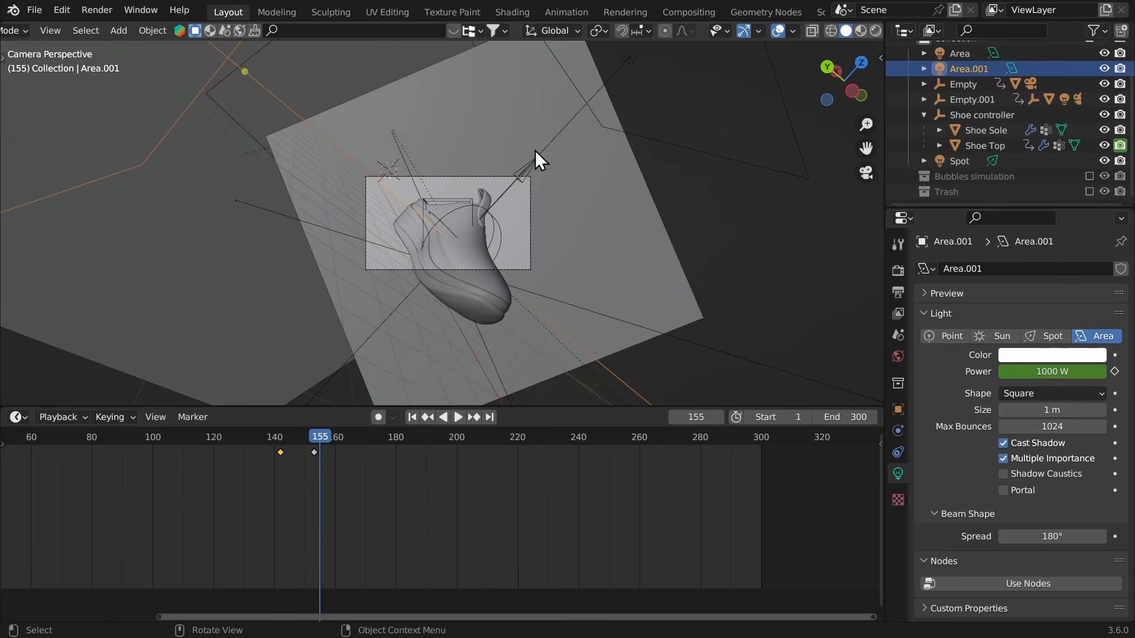
Step: Duplicate the Spot light near the shoe, place the copy away from the original and turn it with a free trackball rotation
middle_drag(534, 150, 451, 282)
middle_drag(451, 282, 520, 177)
click(436, 236)
key(shift+d)
click(539, 204)
key(r)
key(r)
click(371, 178)
Step: Move the duplicated spot light to the other side of the shoe and rotate it to aim at the shoe
middle_drag(370, 179, 532, 203)
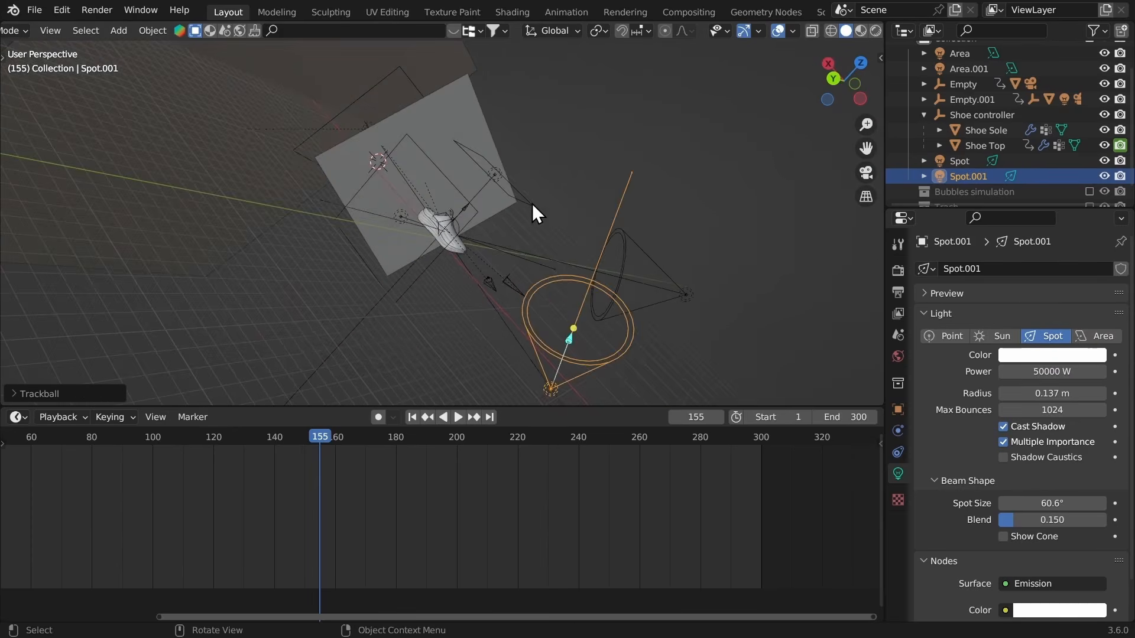
key(g)
click(350, 171)
middle_drag(350, 171, 463, 208)
key(g)
click(431, 147)
key(r)
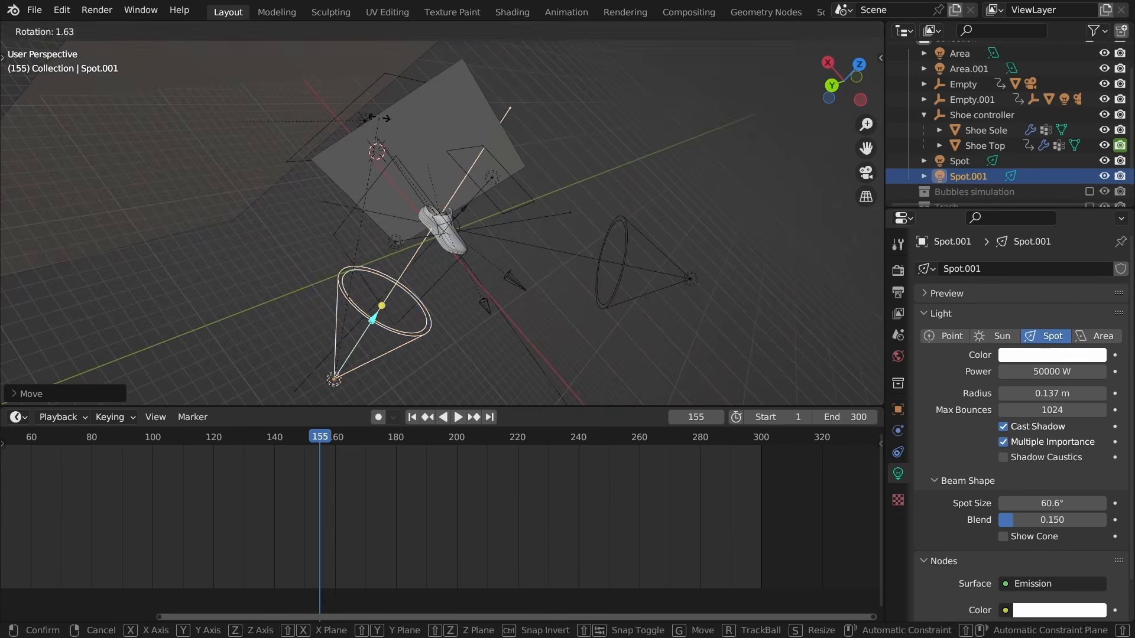
click(398, 137)
Step: Reposition Spot.001 from another angle and fine-tune its aim at the shoe with a trackball rotation
middle_drag(415, 91, 459, 195)
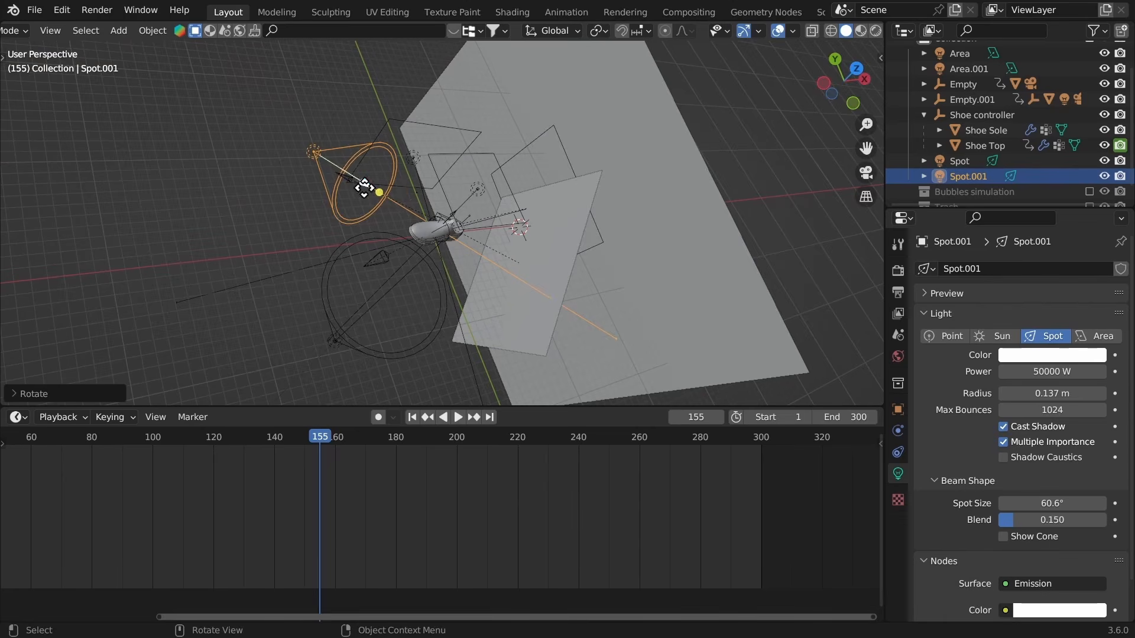
middle_drag(364, 188, 408, 131)
key(g)
click(408, 118)
key(r)
key(r)
click(353, 260)
middle_drag(354, 260, 460, 325)
Step: Examine the shoe's new lighting in rendered shading through the camera at frames 155 and 242
scroll(469, 339, up, 8)
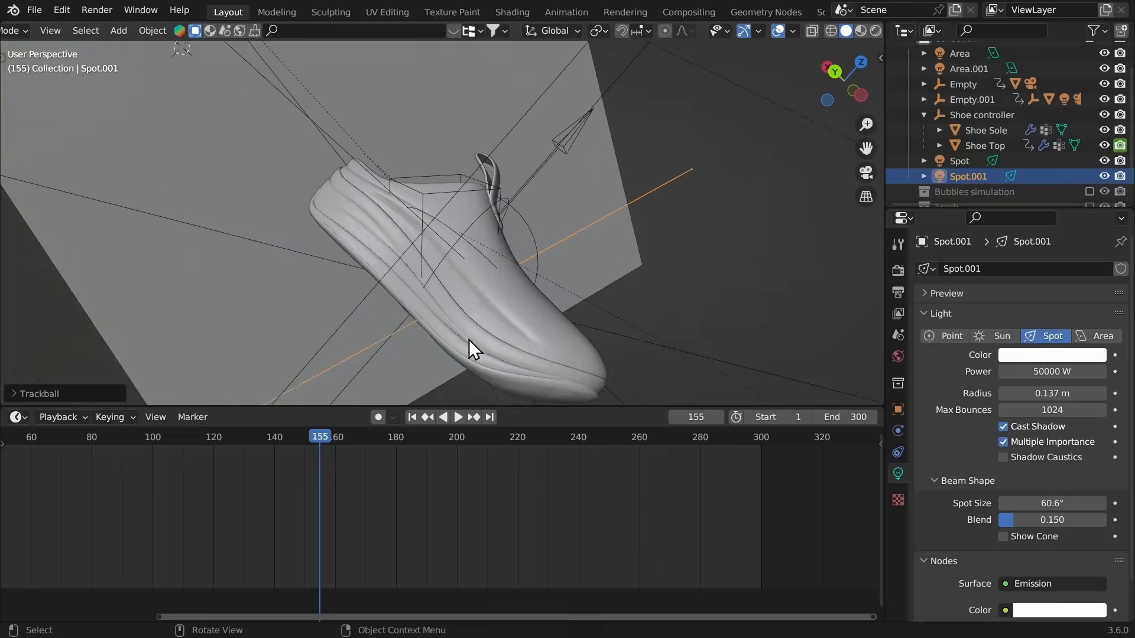
key(z)
click(472, 130)
key(KP_0)
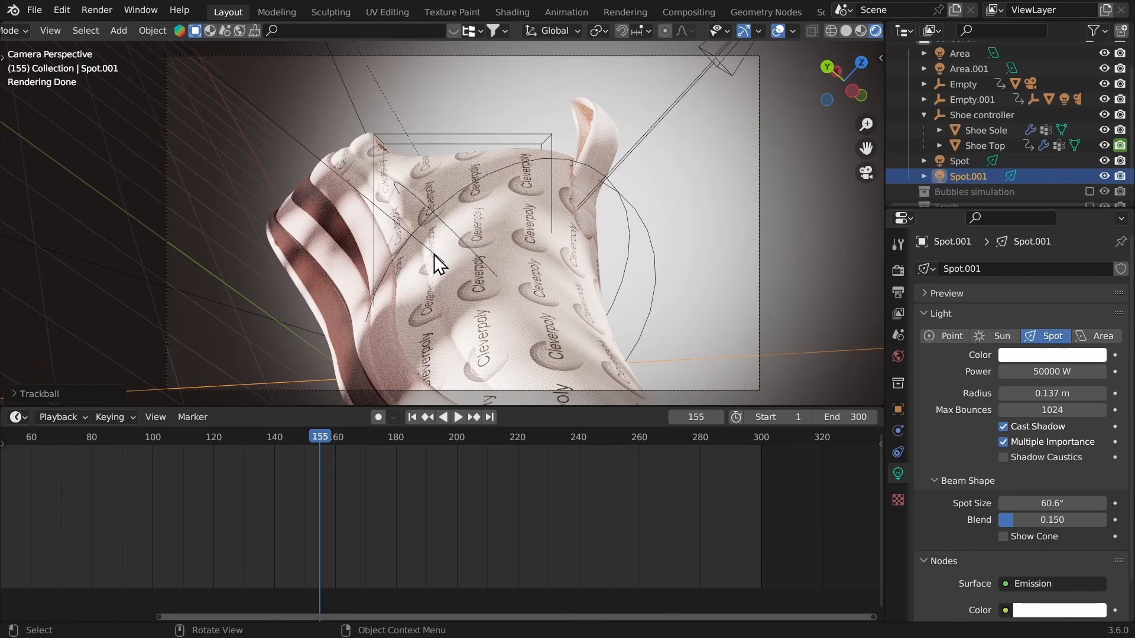
click(777, 30)
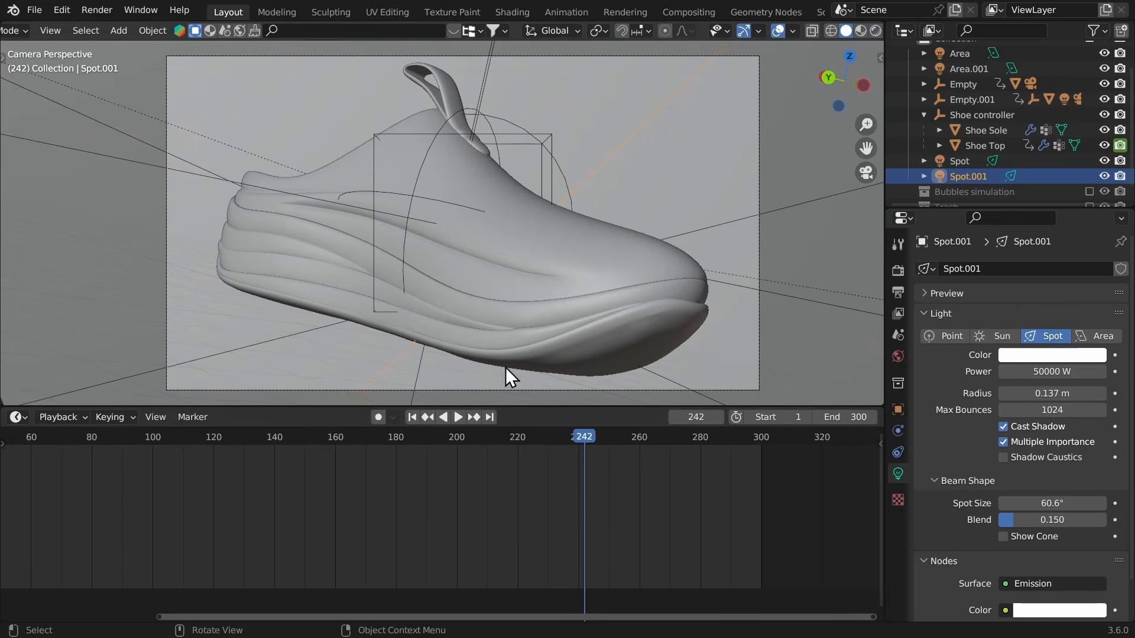
scroll(505, 367, down, 4)
key(z)
click(416, 115)
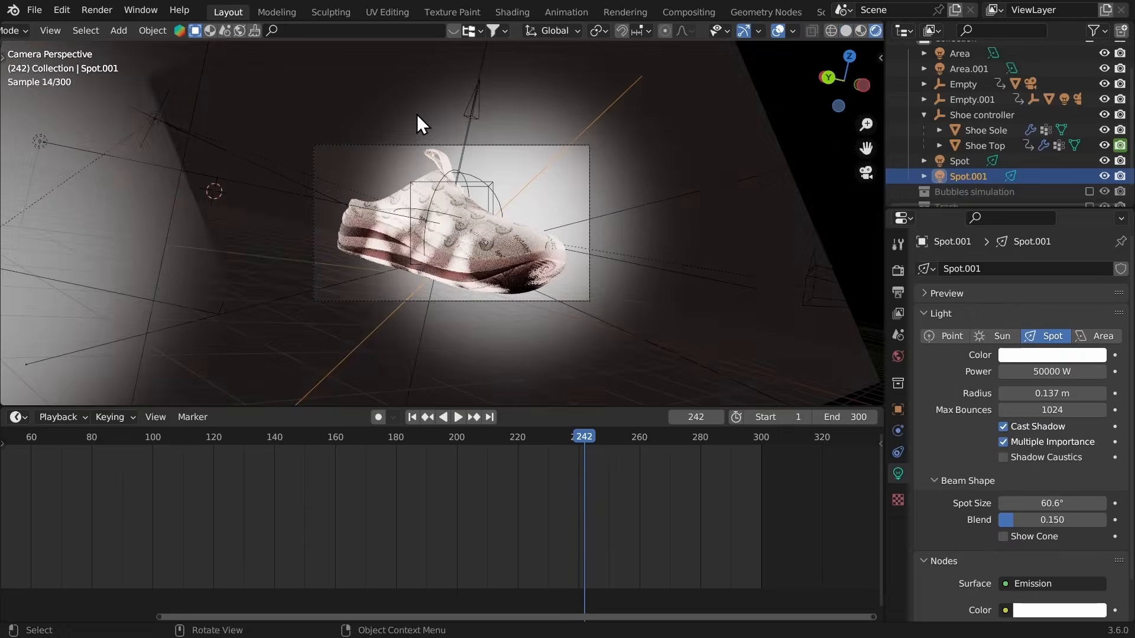
scroll(462, 215, up, 4)
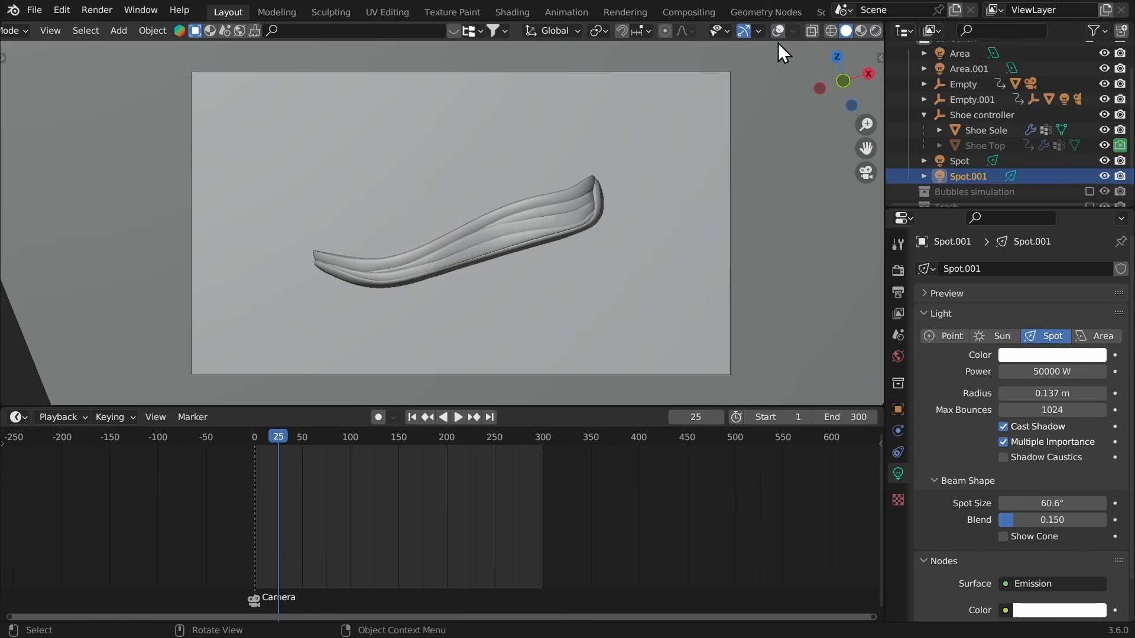
Step: Set the output resolution percentage to 1000% and look over the remaining output settings
click(896, 291)
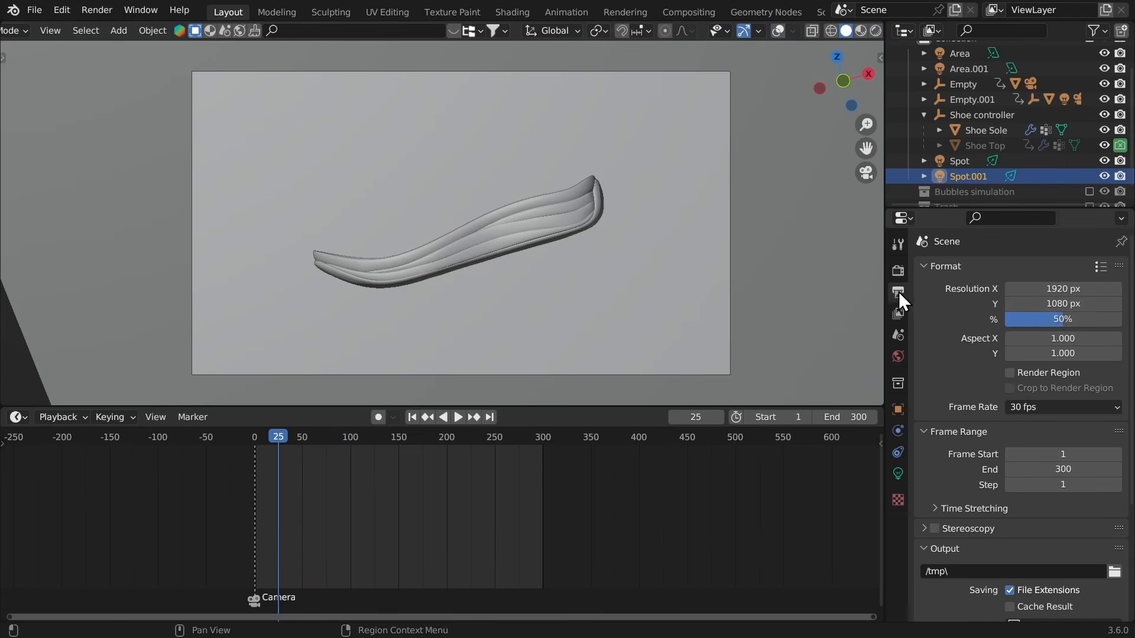
click(1016, 319)
text(1000)
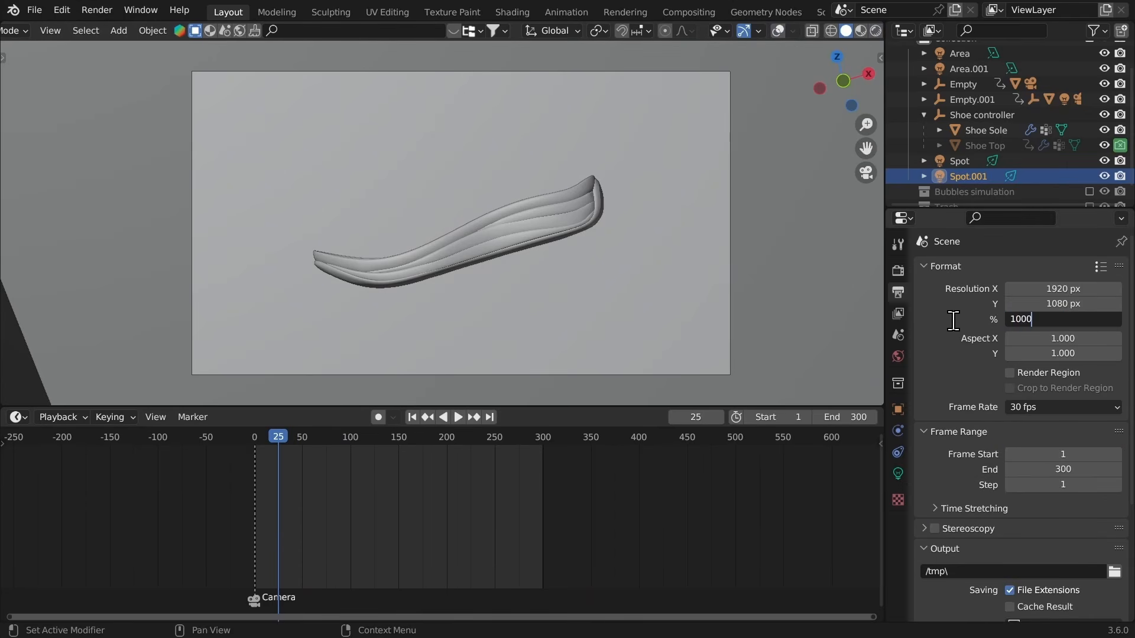
key(Return)
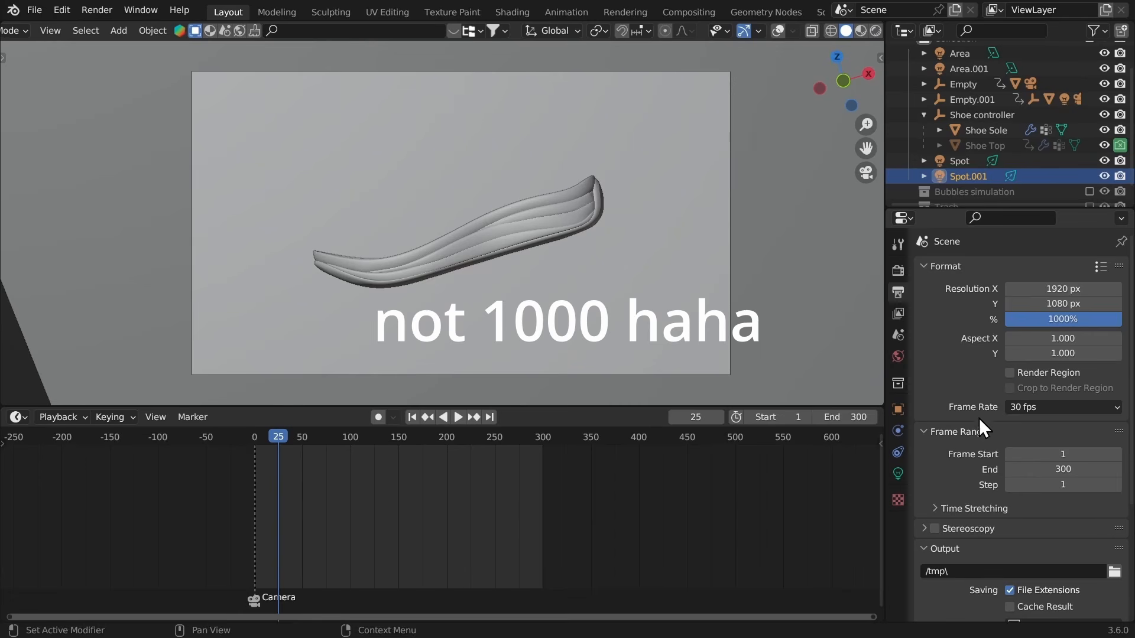
scroll(993, 407, down, 6)
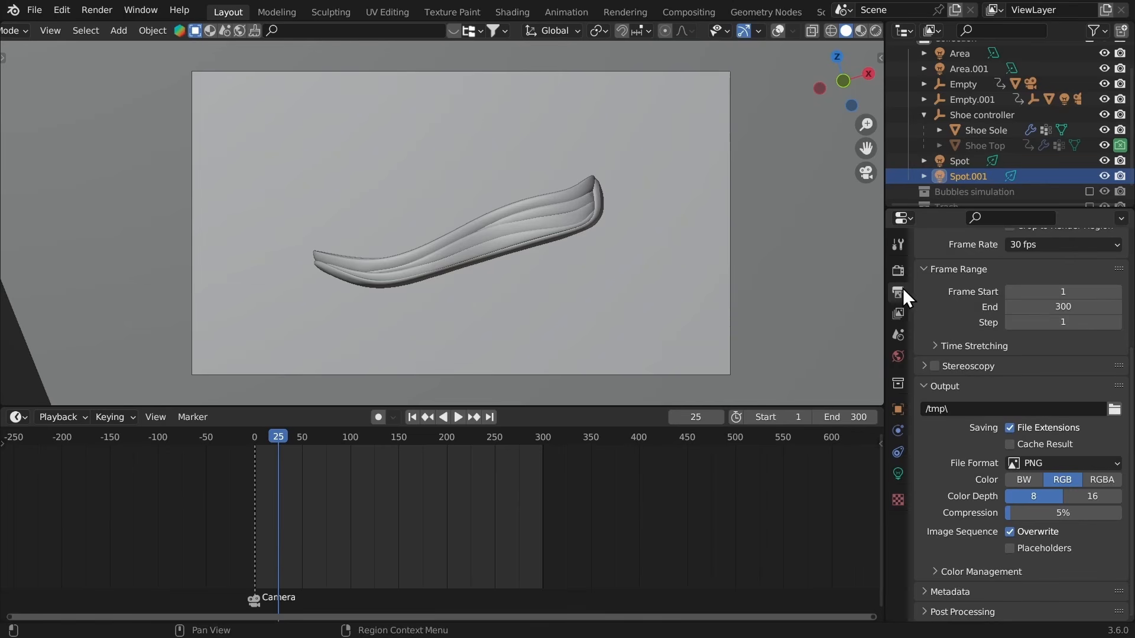
Step: Set the Cycles render noise threshold to 0.001 in the scene's render sampling settings
click(897, 268)
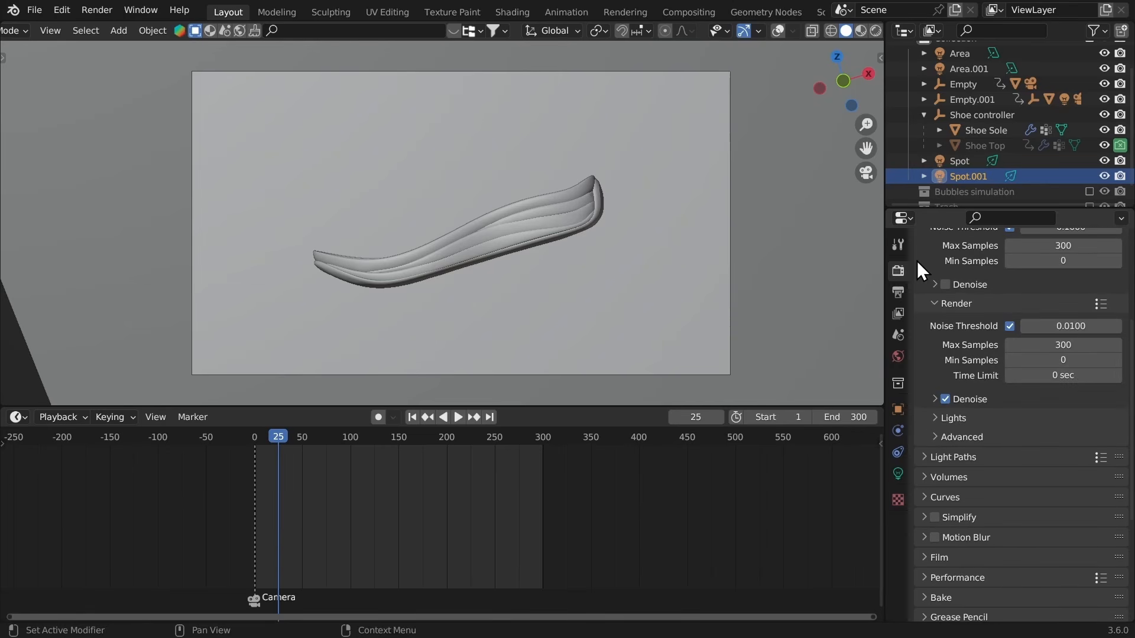
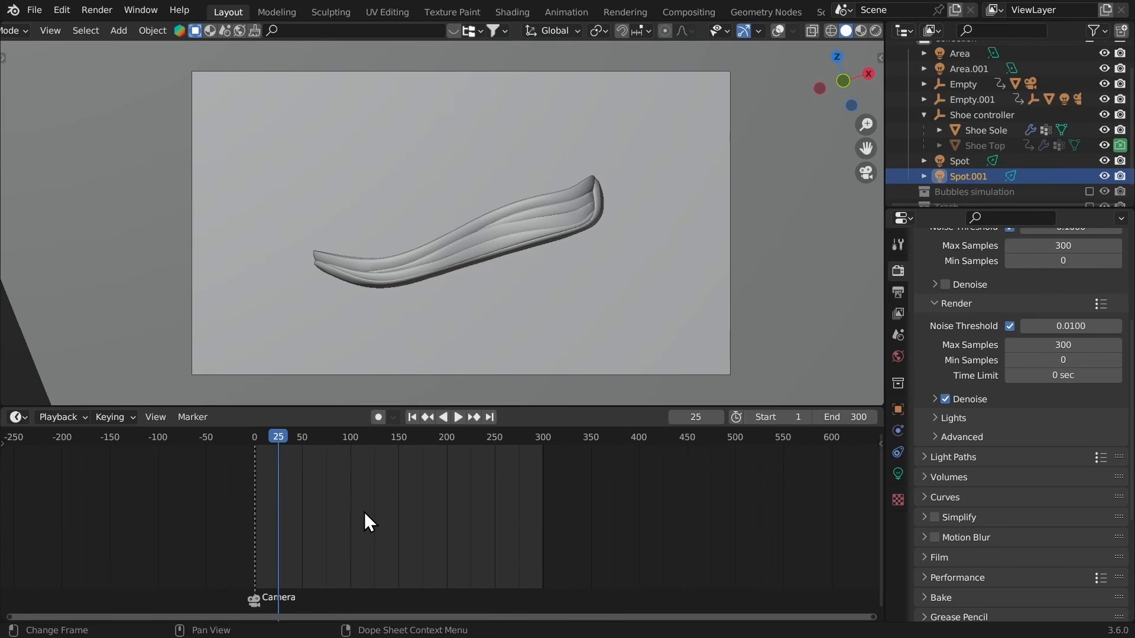
scroll(972, 321, up, 7)
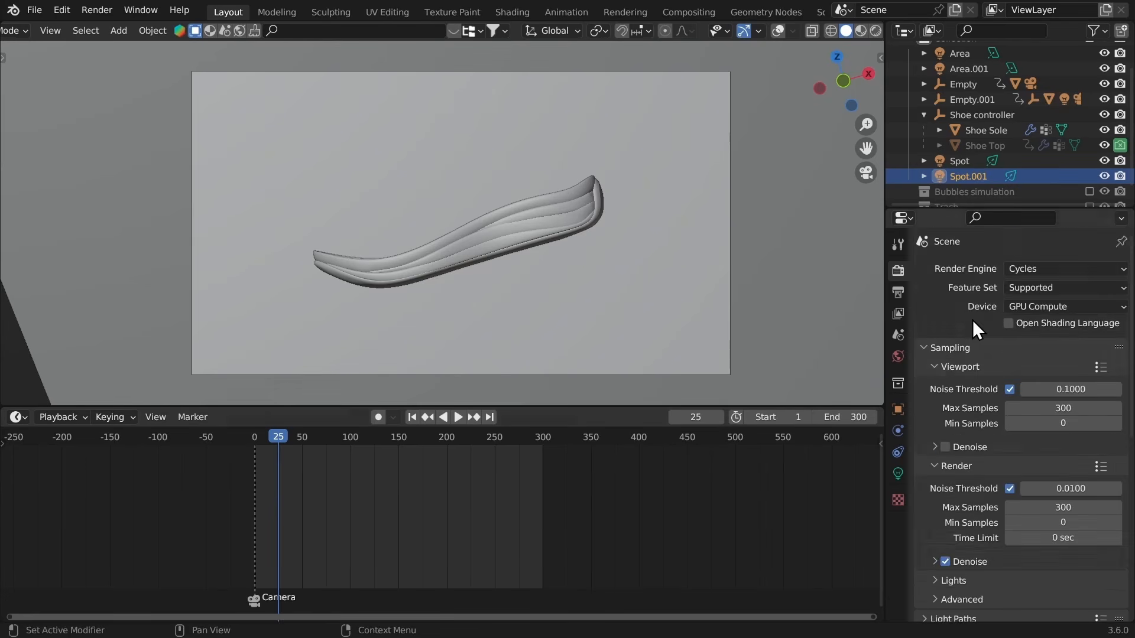
scroll(981, 385, down, 8)
middle_drag(980, 322, 981, 454)
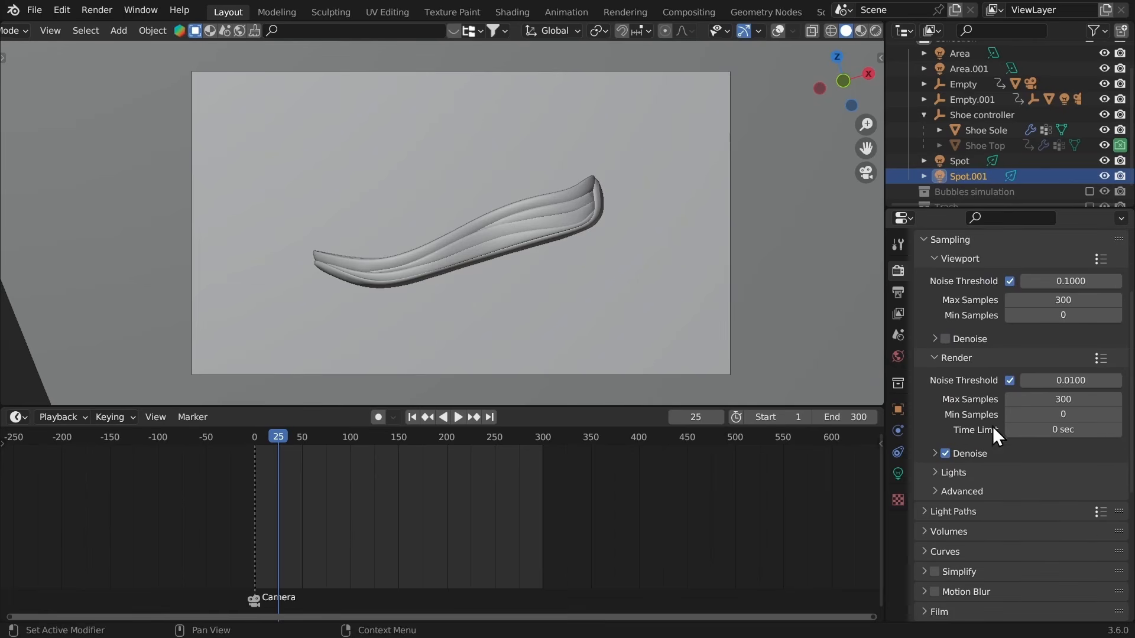
click(1060, 381)
click(1038, 381)
text(0)
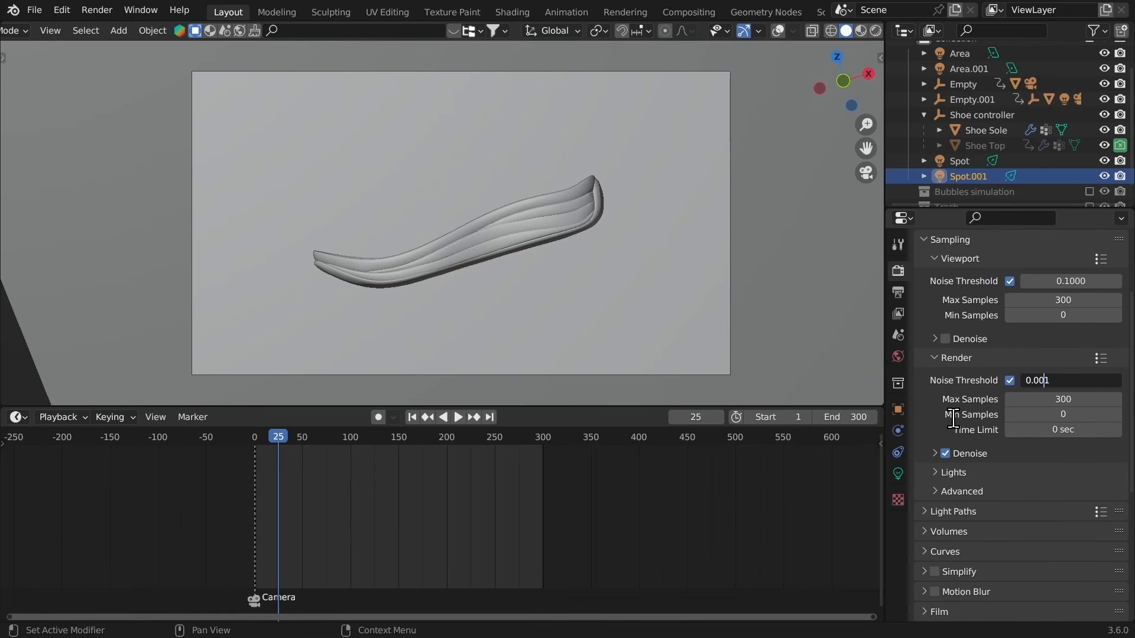
key(Return)
Step: Look over the light path bounces, then enable motion blur and set its shutter to 0.25
middle_drag(957, 419, 962, 293)
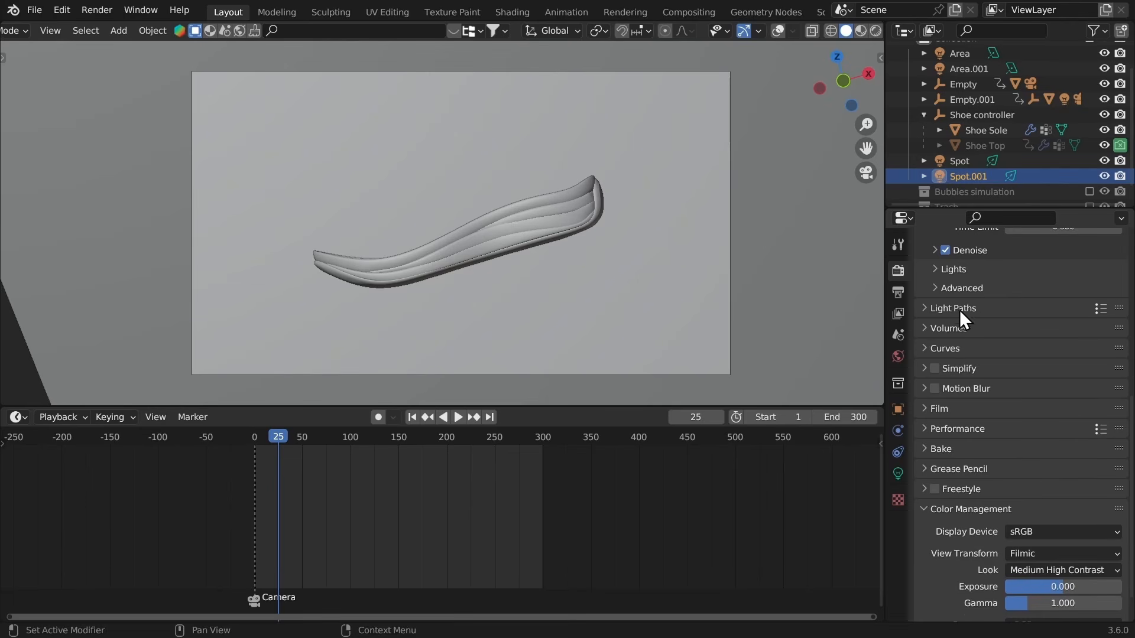
click(926, 305)
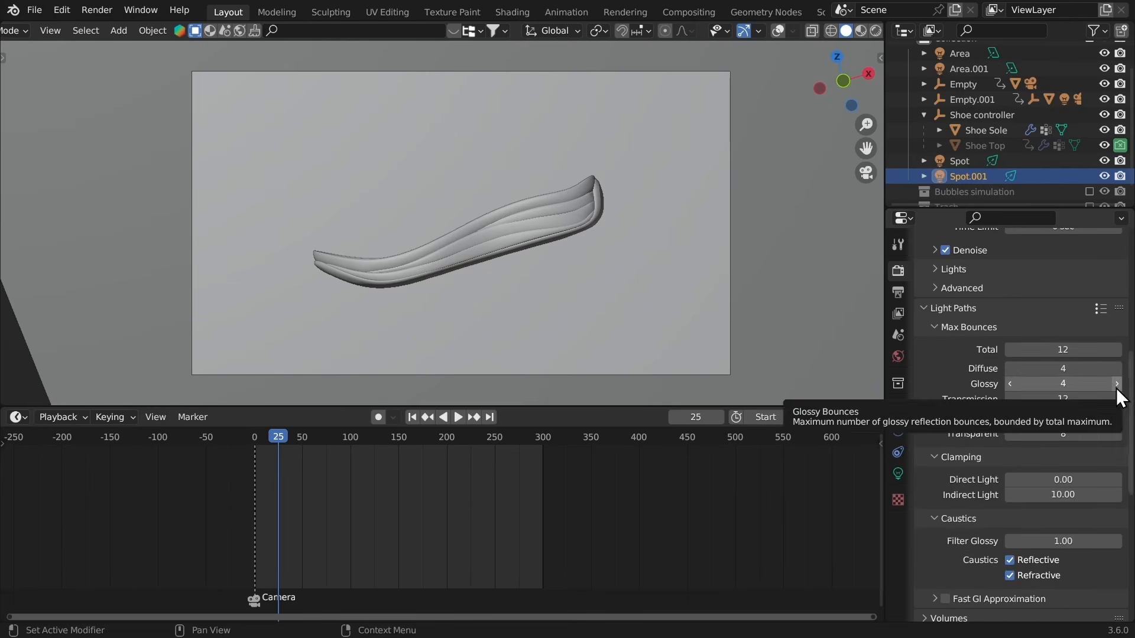
scroll(937, 454, down, 5)
click(937, 453)
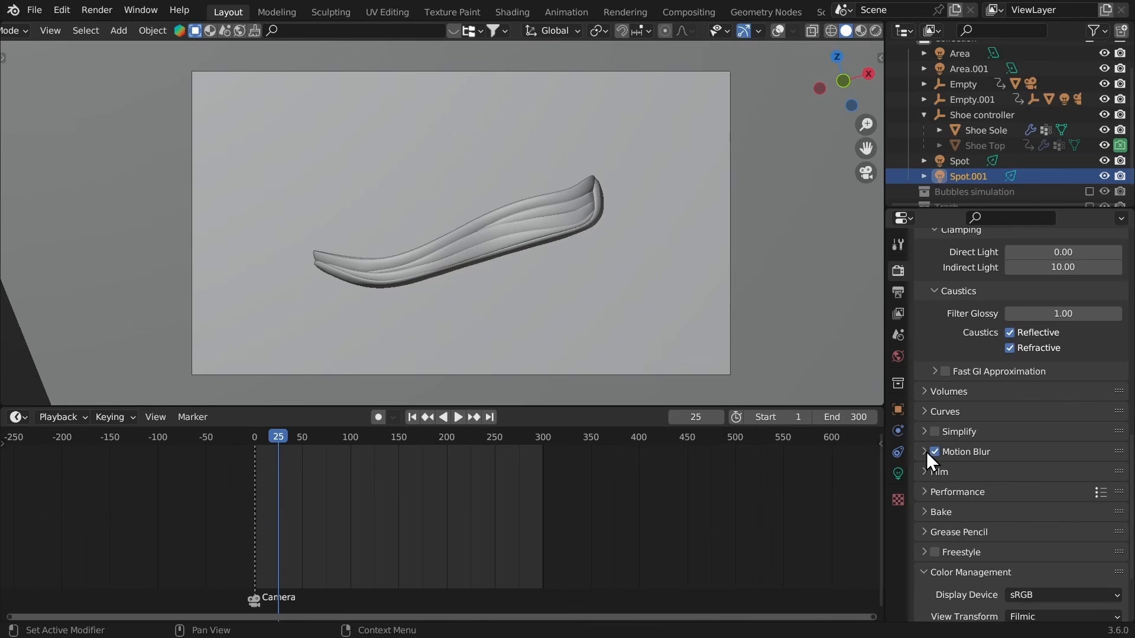
click(927, 452)
click(1017, 487)
text(0.25)
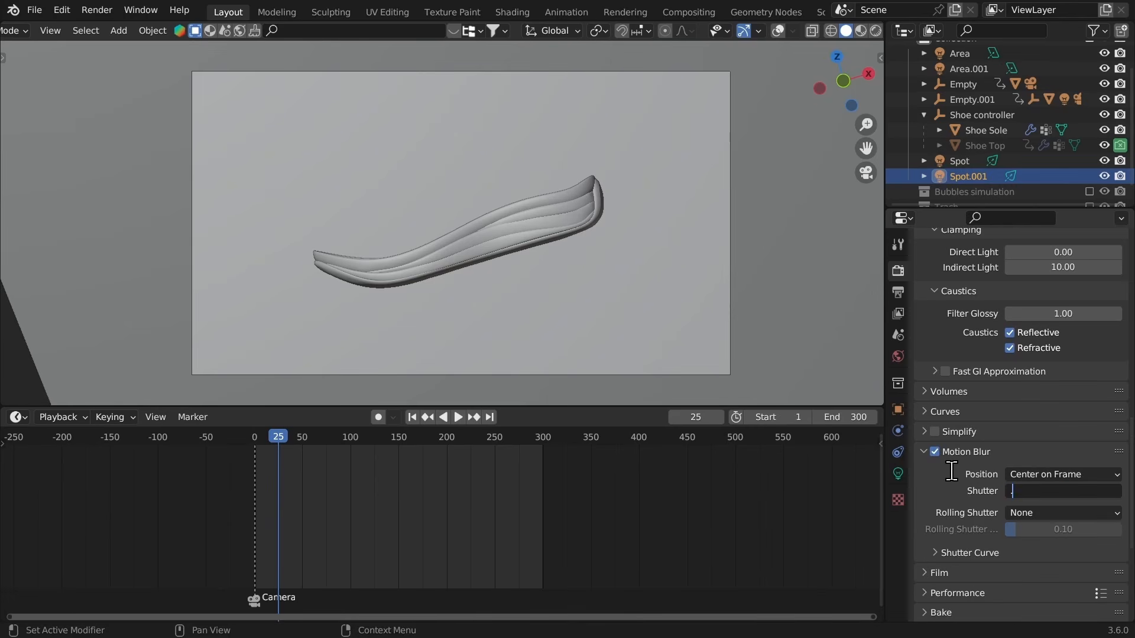
key(Return)
scroll(1000, 477, down, 4)
scroll(1005, 299, up, 15)
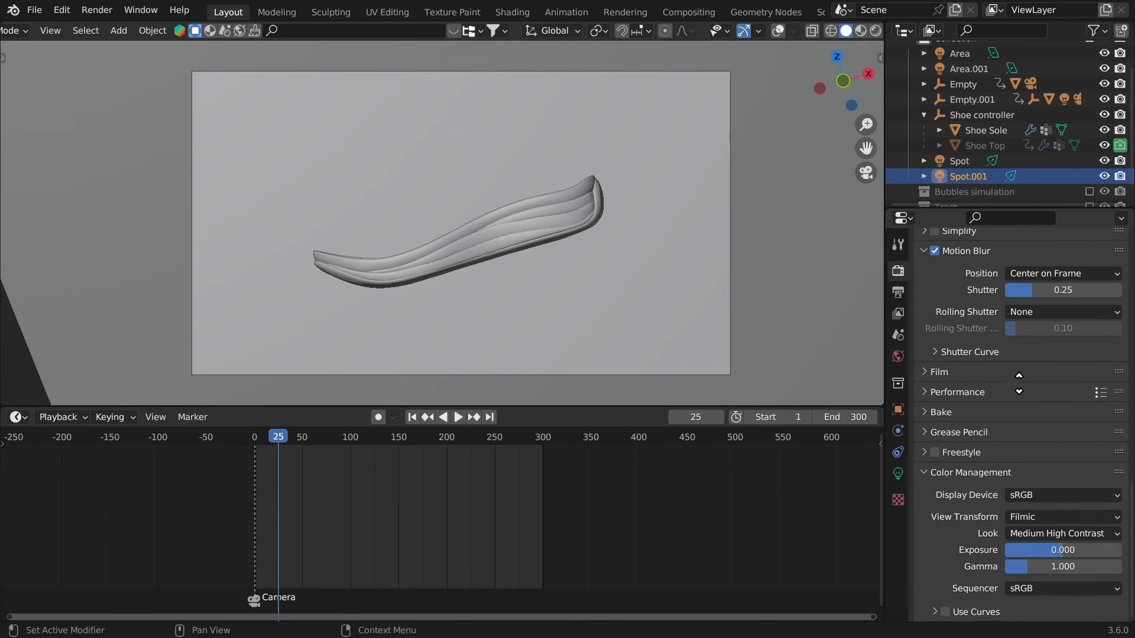
Step: Return to the output settings, deselect the spot light and set the animation's end frame to 84
click(897, 293)
scroll(312, 487, up, 4)
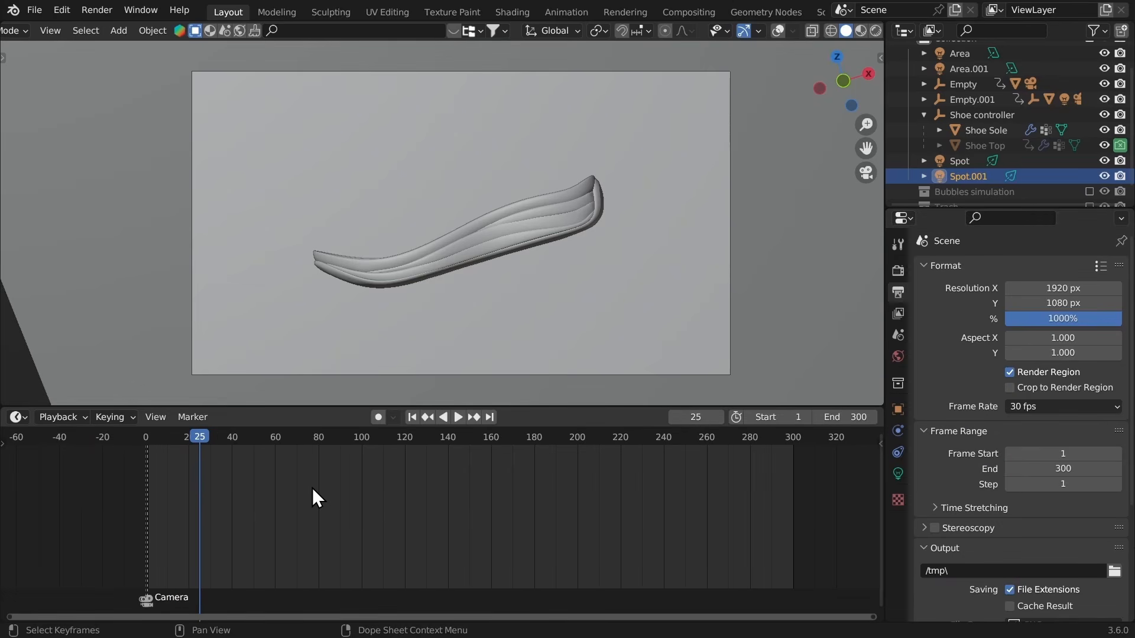
click(260, 387)
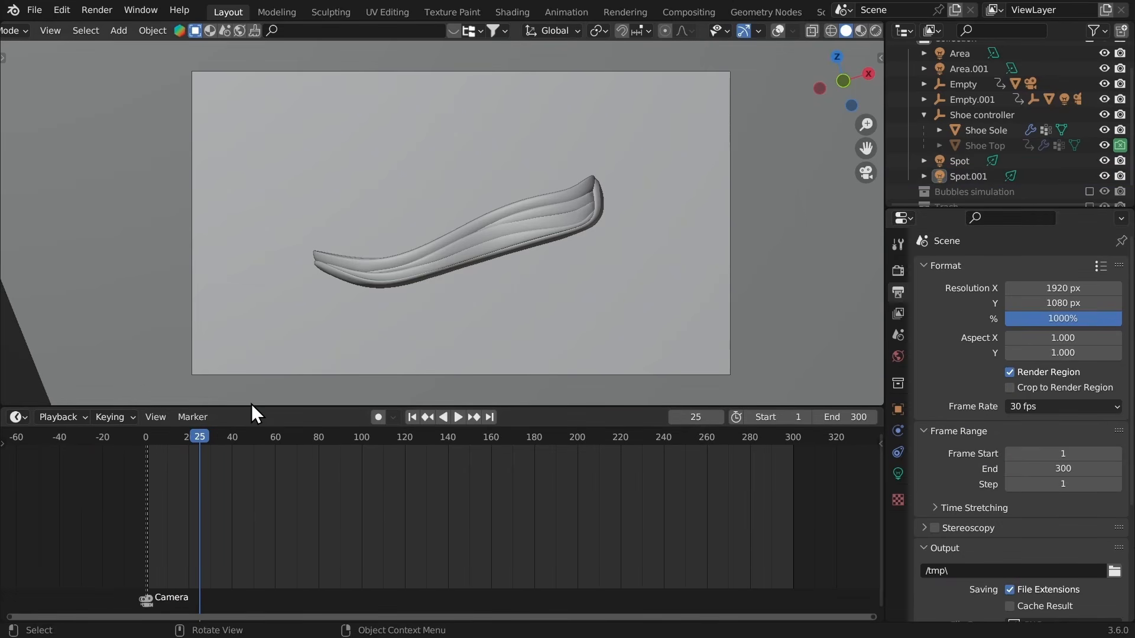
click(839, 426)
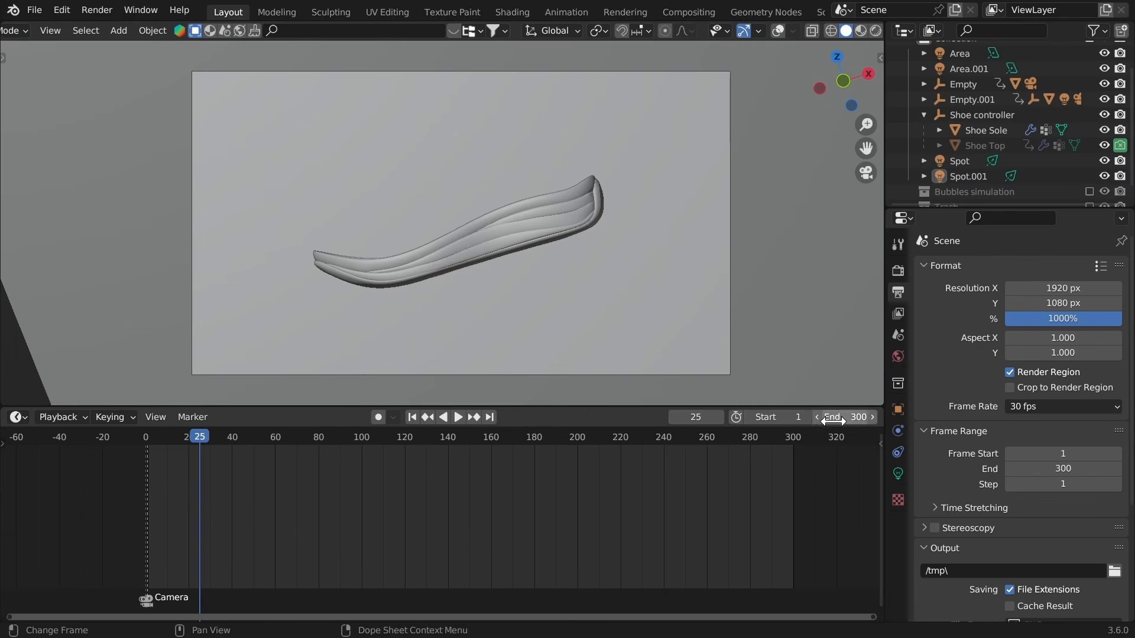
text(84)
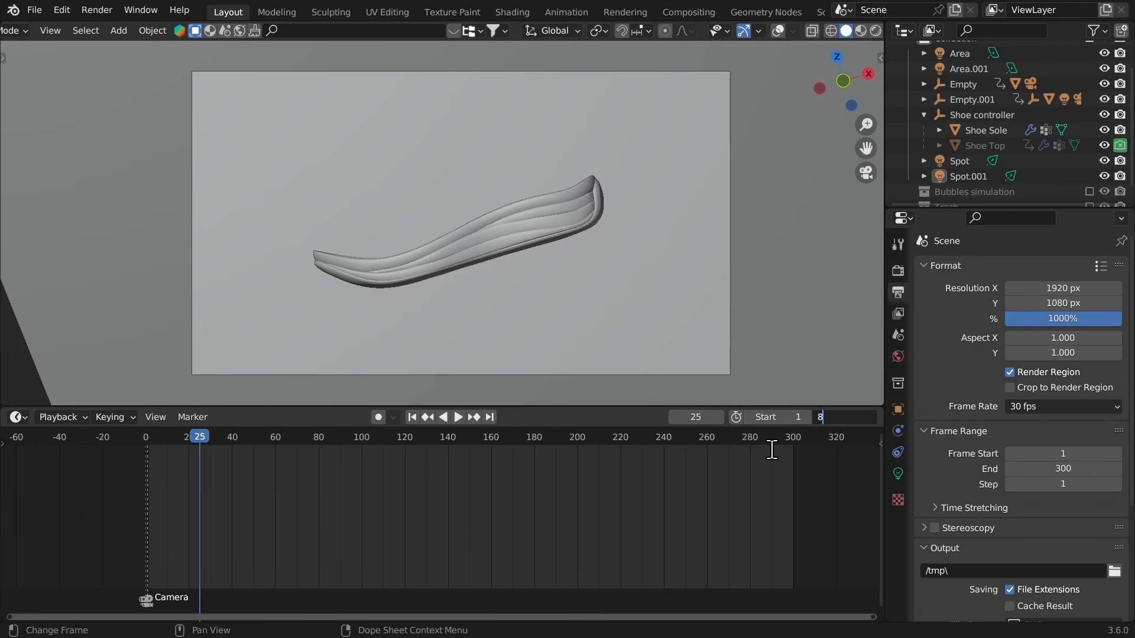
key(Return)
Step: Move the Camera.001 marker from the start of the timeline to frame 14, apart from the Camera marker
middle_drag(297, 526, 669, 509)
scroll(348, 515, up, 8)
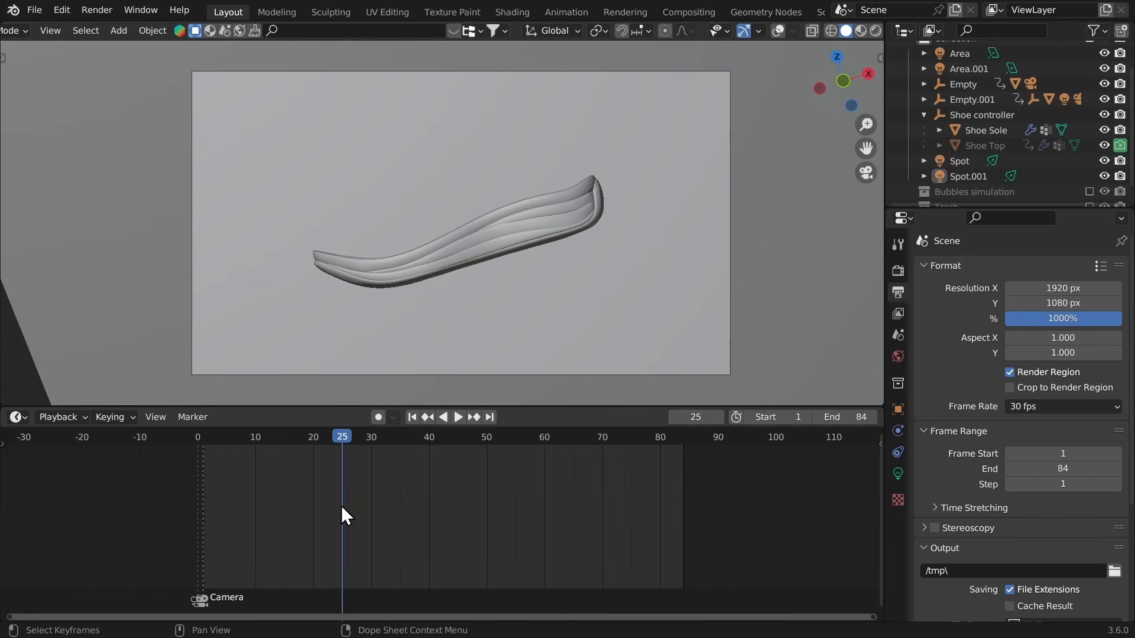
mouse_move(228, 508)
middle_down()
mouse_move(431, 506)
mouse_move(329, 513)
middle_up()
scroll(440, 523, up, 9)
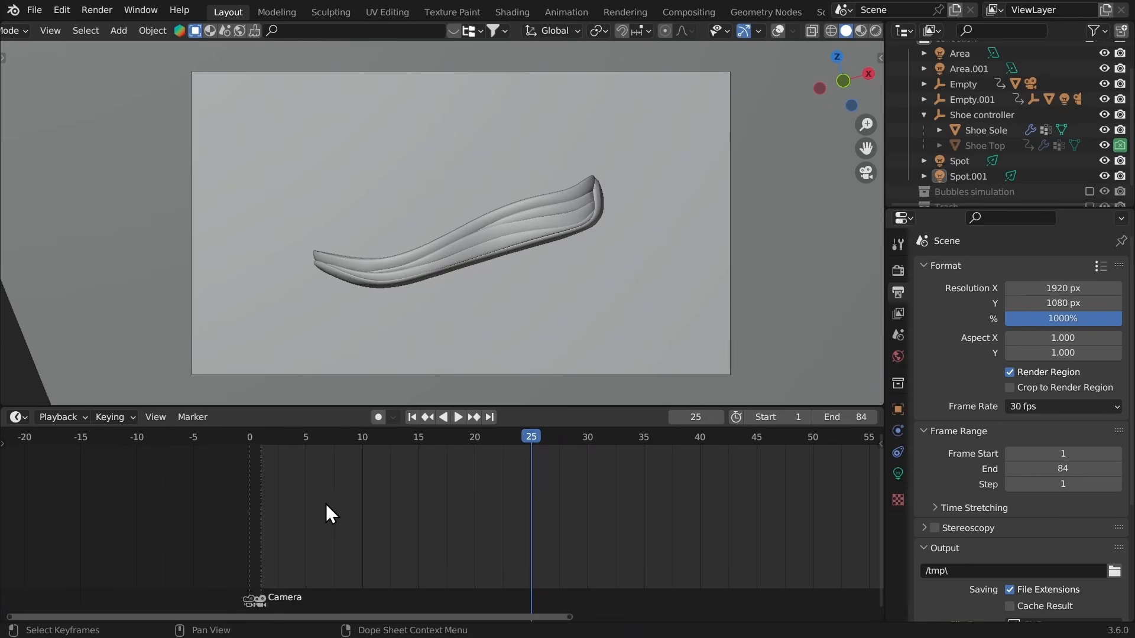
mouse_move(267, 600)
ctrl+middle_down()
mouse_move(210, 567)
mouse_move(94, 578)
mouse_move(184, 602)
ctrl+middle_up()
click(154, 601)
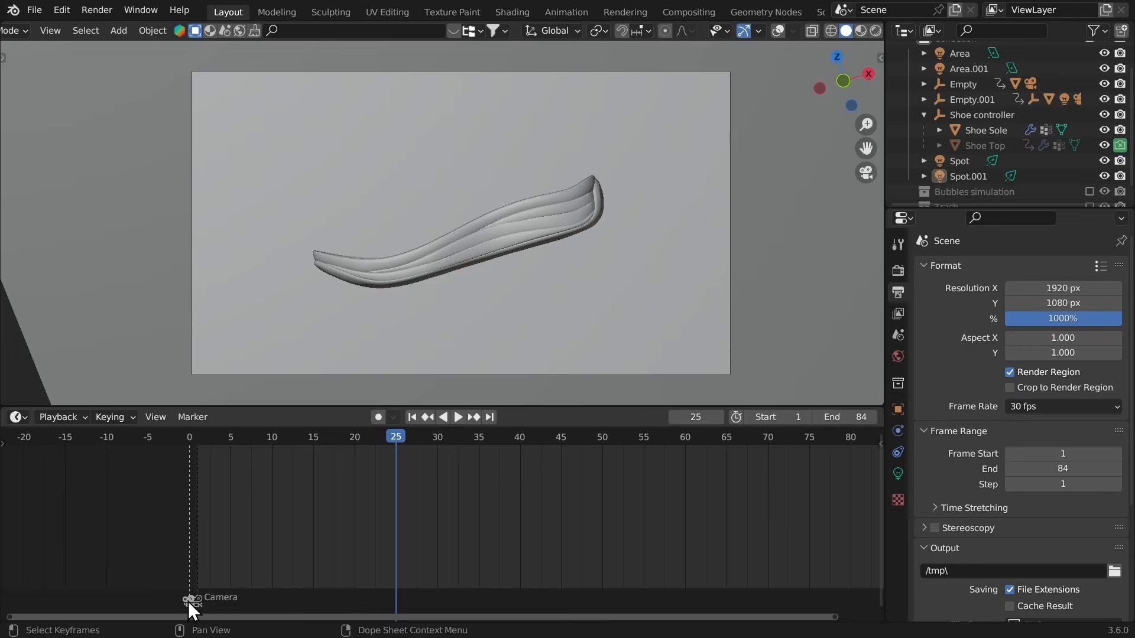
key(g)
click(316, 605)
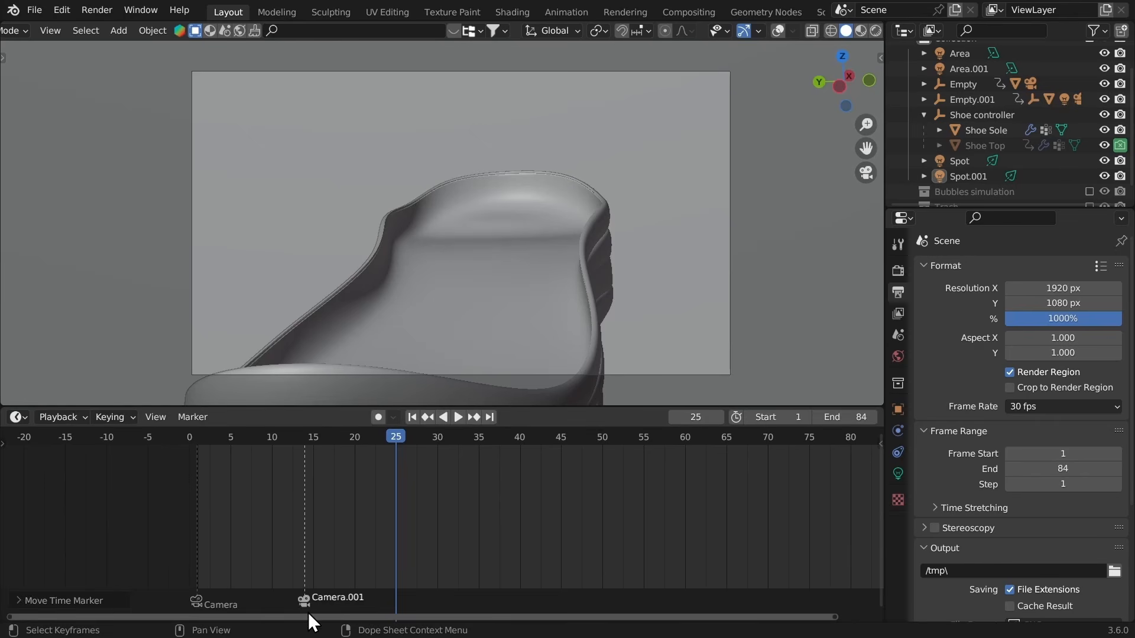
Step: Move the Camera marker to frame -1, before the start of the animation
click(200, 602)
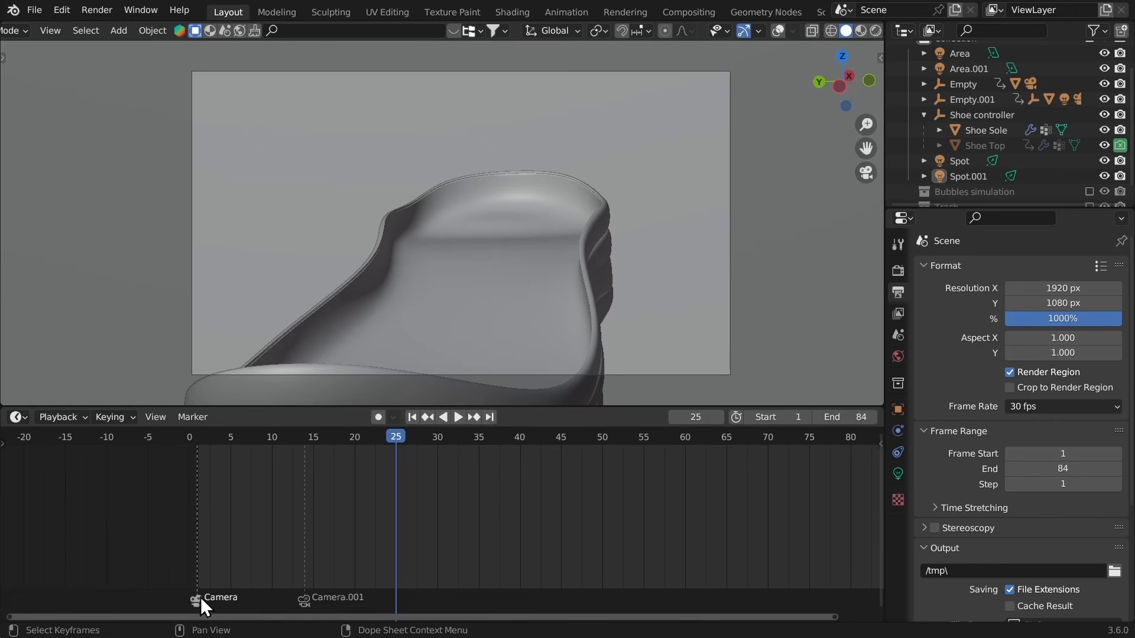
key(g)
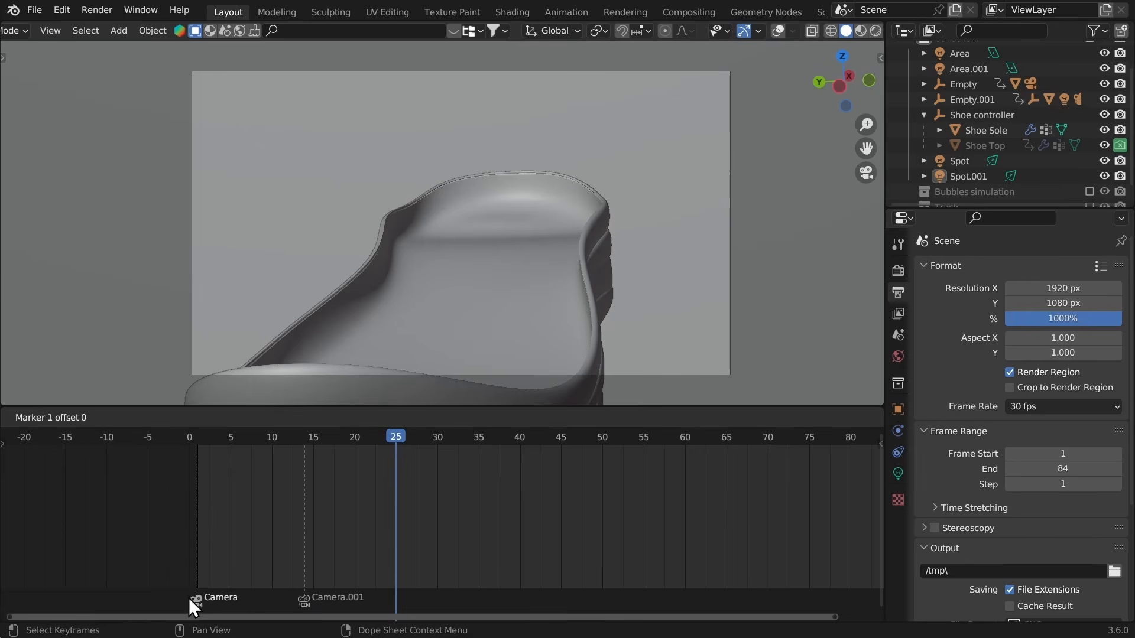
click(180, 599)
key(g)
click(192, 598)
Step: Move the Camera.001 marker to frame 1 so it takes over at the animation's start
click(306, 600)
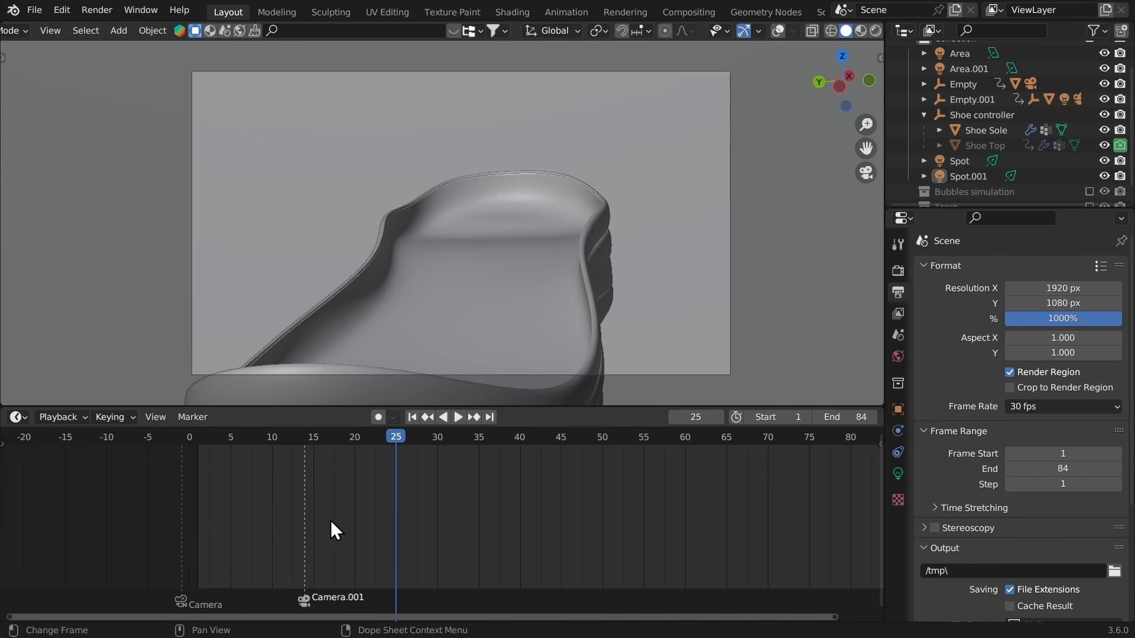
key(g)
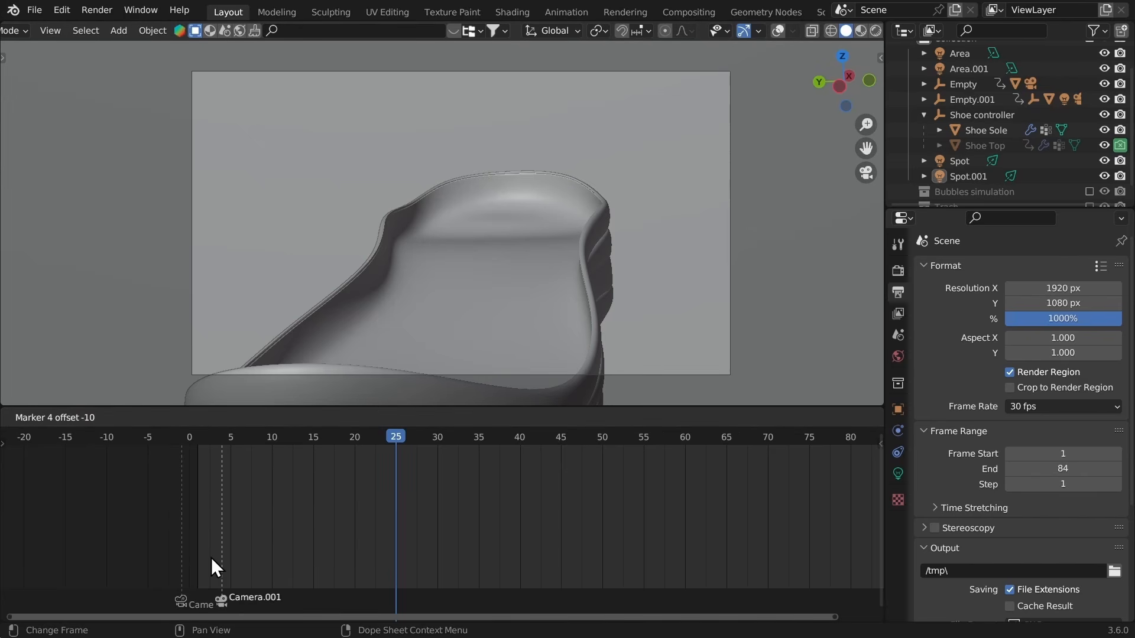
click(189, 545)
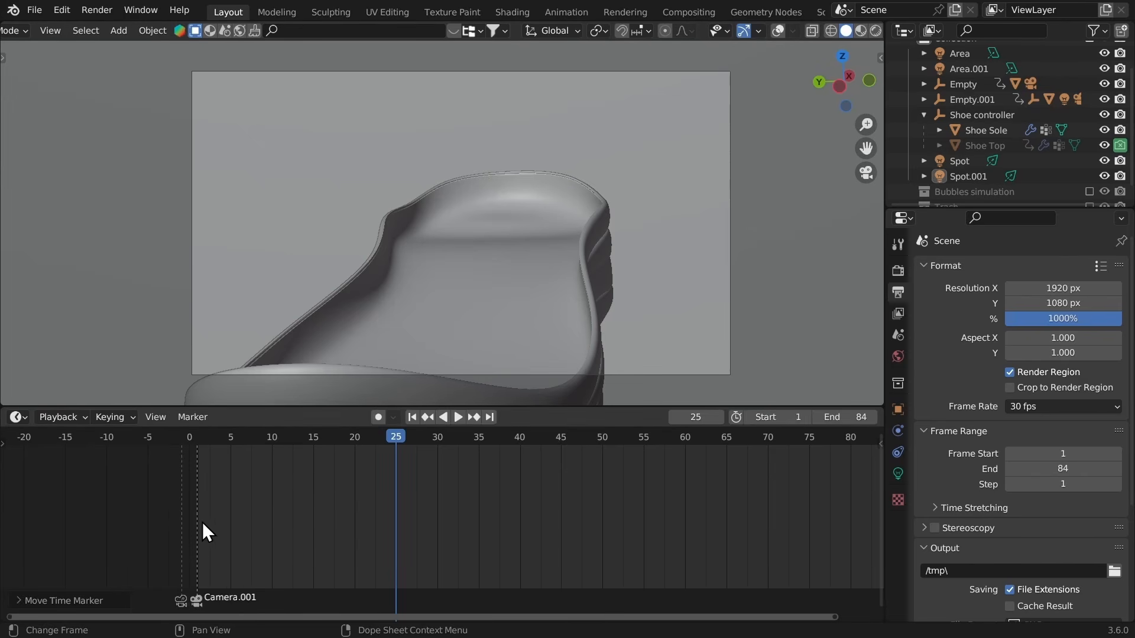
Step: Play back the shoe animation from frame 2 and scrub along the timeline to check the Camera.001 shot
middle_drag(279, 513, 178, 503)
click(87, 441)
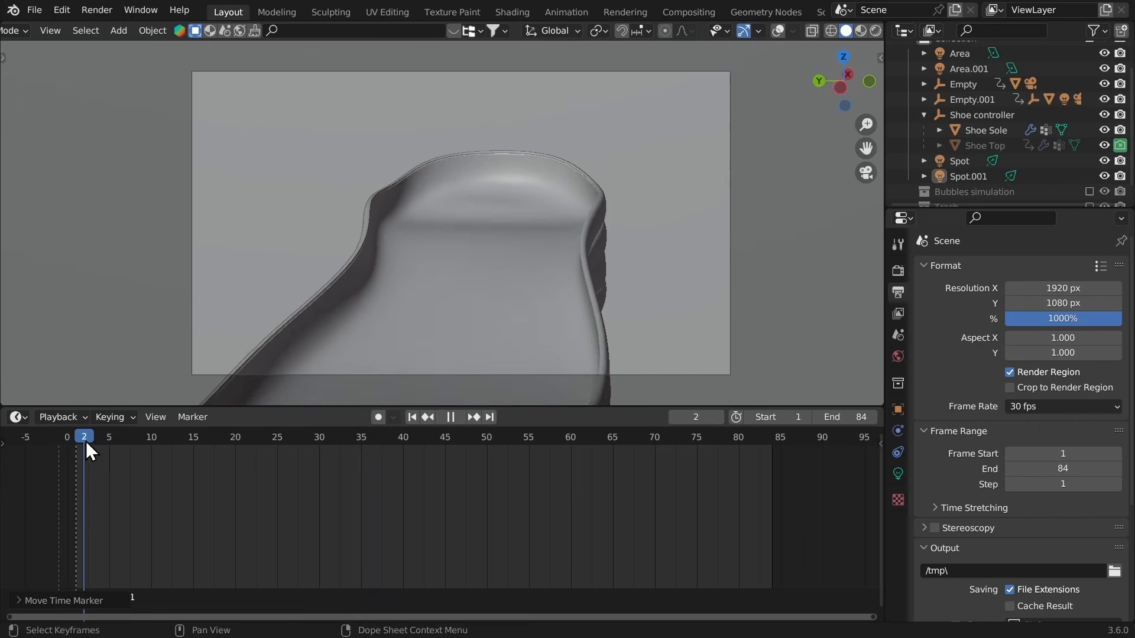
key(space)
drag(331, 445, 299, 470)
key(space)
Step: Enable the Bubbles simulation collection and scrub the timeline to frame 44
scroll(1087, 169, down, 1)
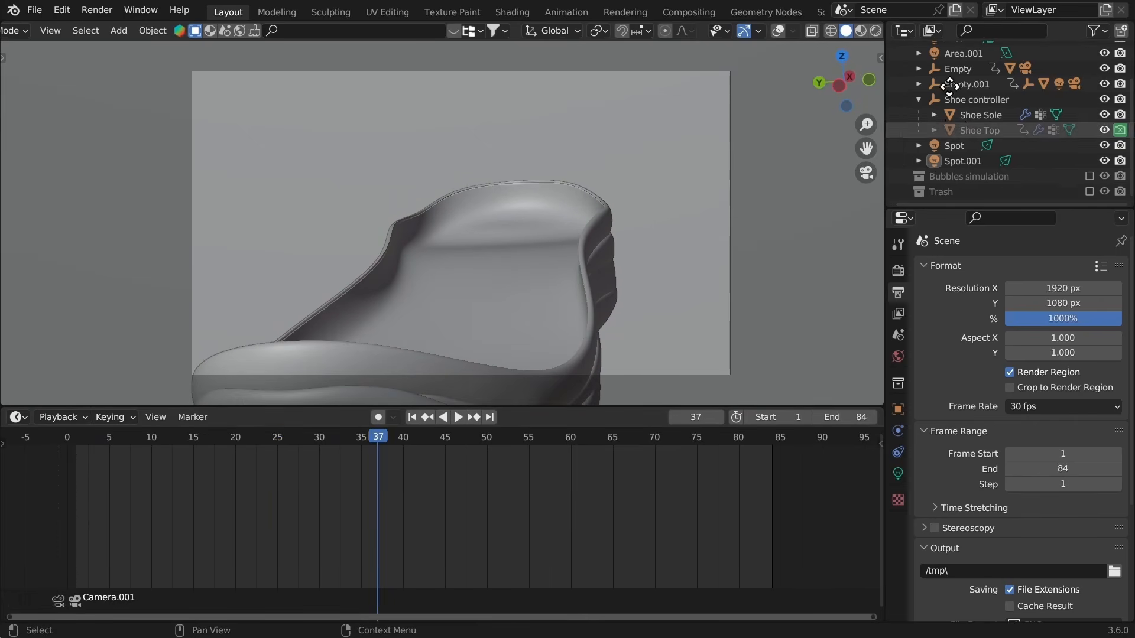
click(1090, 175)
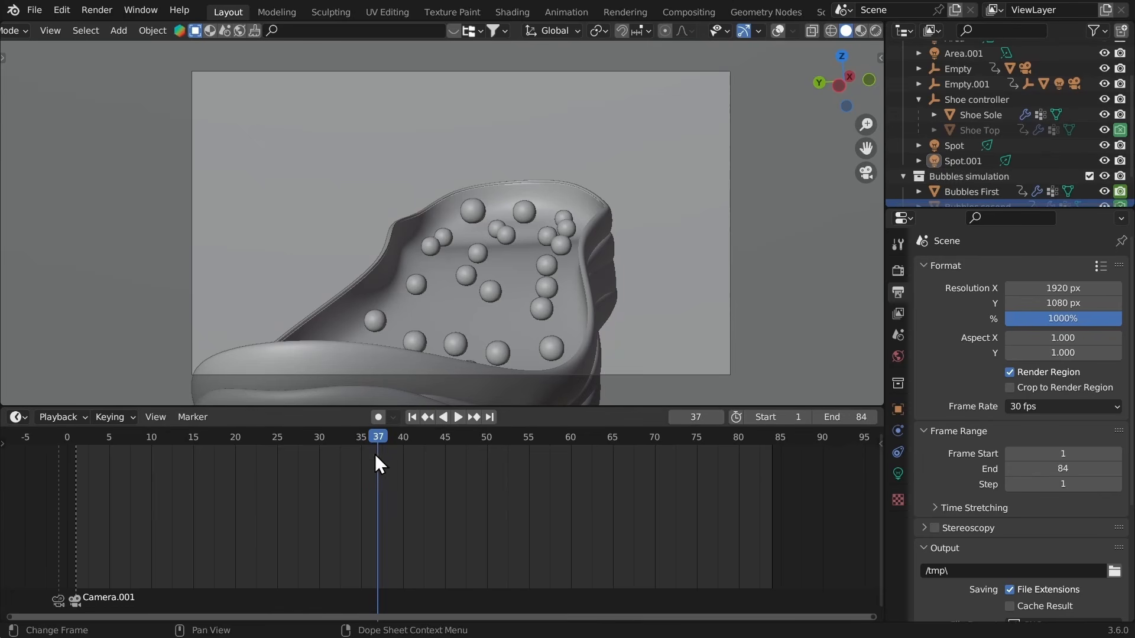
drag(315, 437, 436, 450)
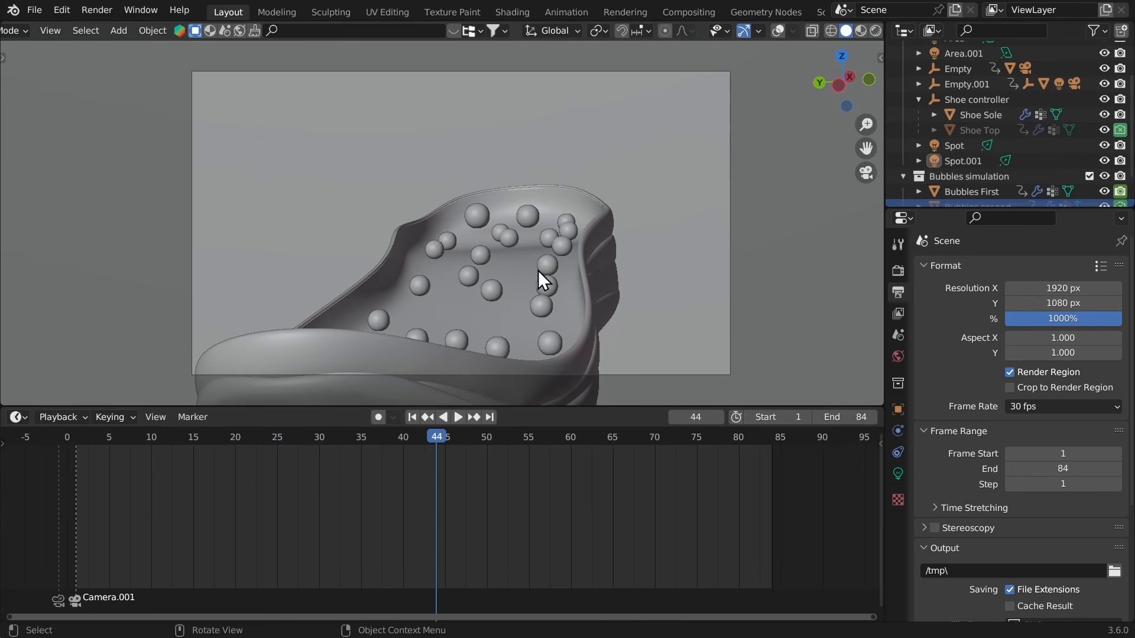
Step: Enable the viewport display of the Cloth and Subdivision modifiers on Bubbles First and scrub through its frames
click(538, 270)
click(897, 431)
click(1052, 314)
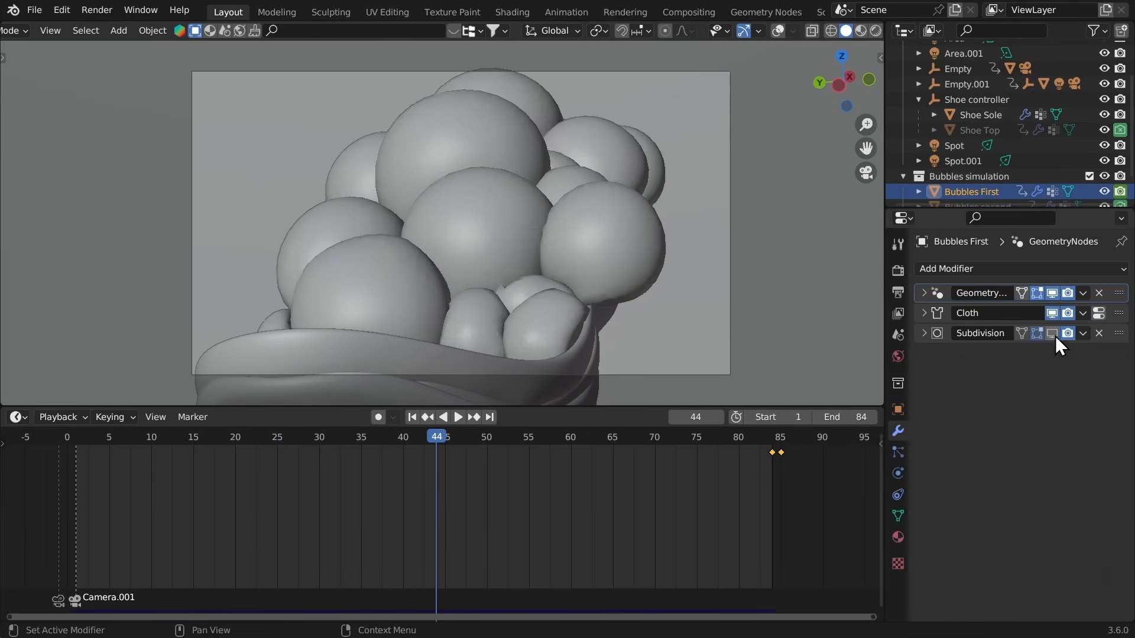
click(1054, 335)
drag(370, 442, 593, 433)
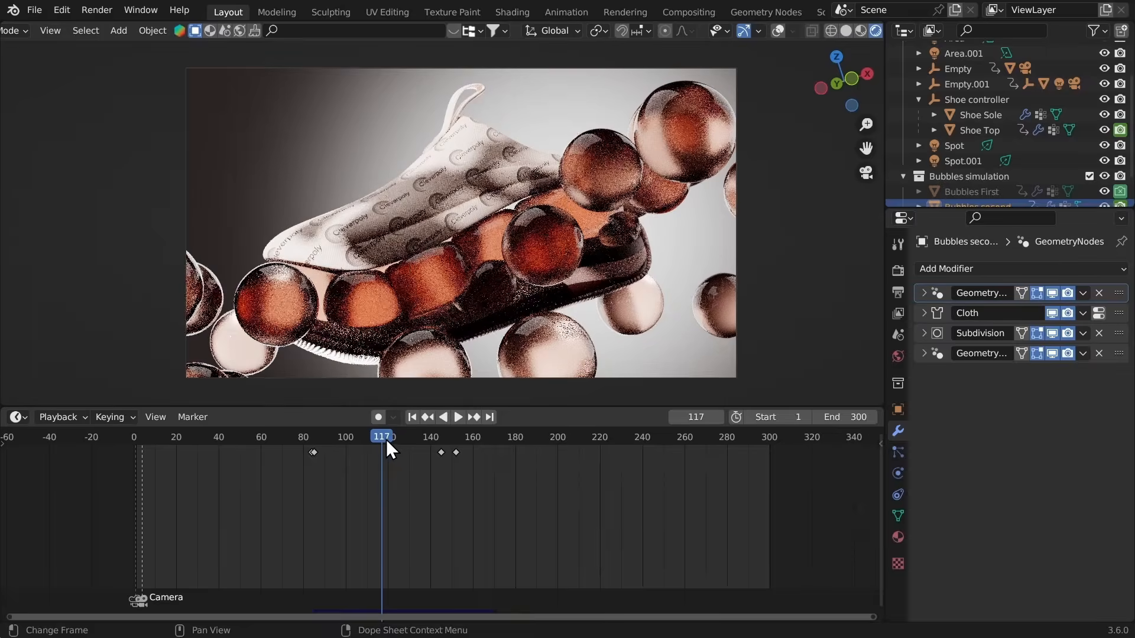
Step: Go to frame 98 of the second shot and show the whole light setup with overlays in solid shading
drag(376, 434, 342, 438)
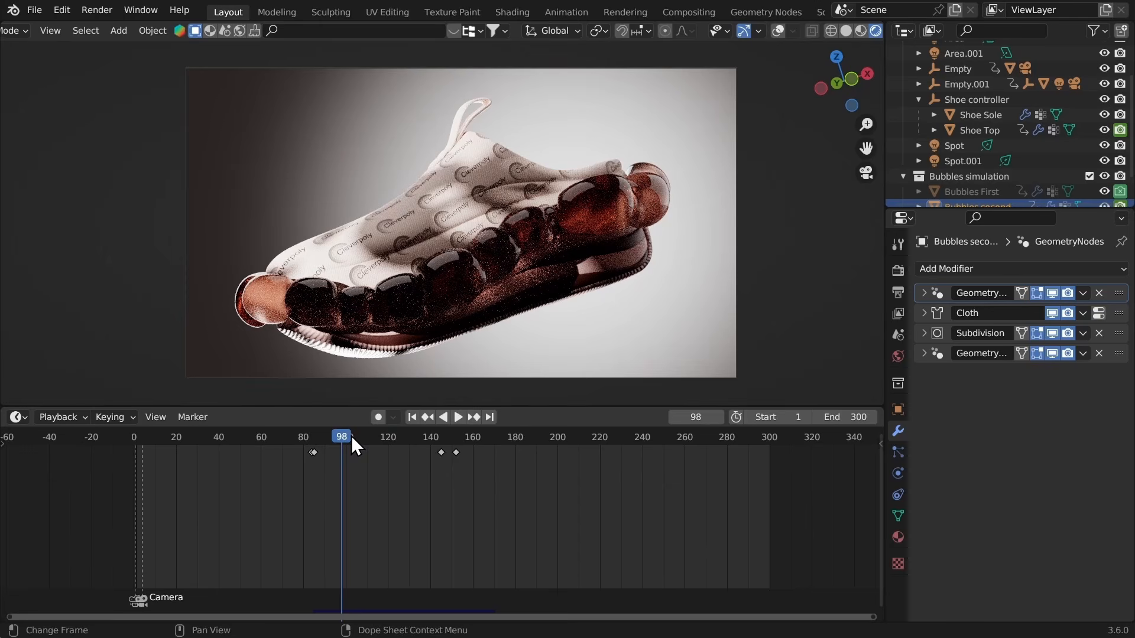
click(777, 31)
mouse_move(686, 77)
middle_down()
mouse_move(557, 237)
mouse_move(551, 176)
middle_up()
scroll(551, 176, down, 4)
key(z)
click(597, 147)
scroll(520, 148, up, 6)
mouse_move(597, 147)
middle_down()
mouse_move(520, 147)
mouse_move(546, 188)
mouse_move(627, 144)
middle_up()
scroll(520, 147, down, 6)
middle_drag(438, 115, 407, 146)
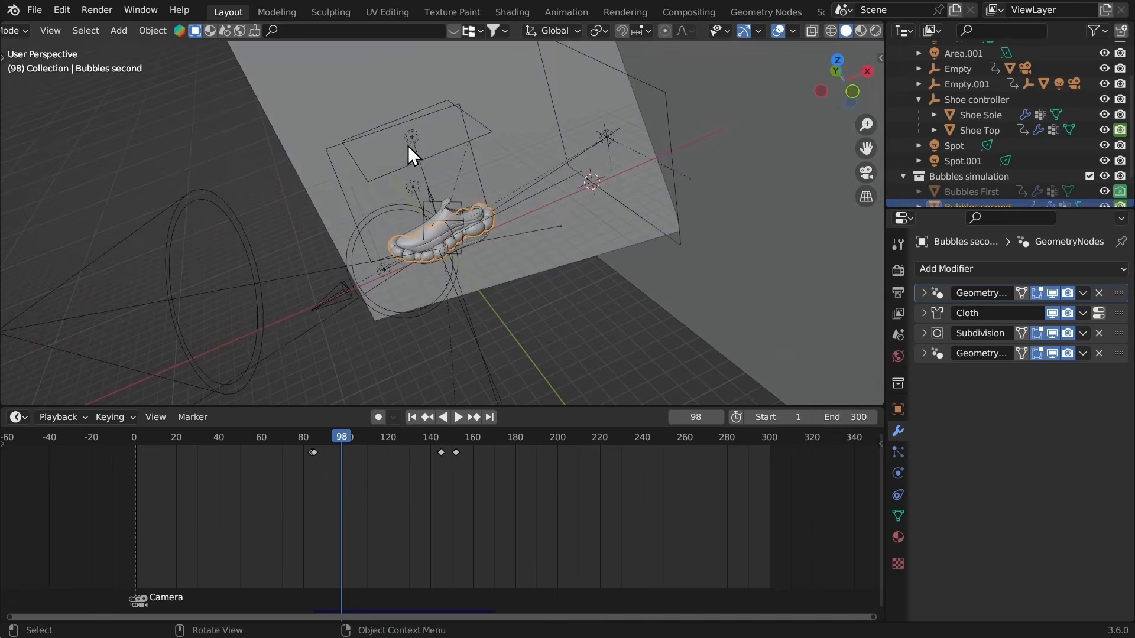
Step: Duplicate the area light above the shoe, place the copy low beside the shoe and rotate it towards the shoe
click(408, 145)
middle_drag(522, 111, 425, 195)
key(shift+d)
click(544, 344)
middle_drag(539, 335, 544, 288)
key(r)
key(r)
click(516, 283)
Step: Reposition the copied area light beside the shoe and aim it at the shoe, rotated to about 88°, 18° and 27°
key(g)
click(613, 293)
key(r)
click(480, 273)
key(r)
click(550, 264)
key(g)
click(539, 247)
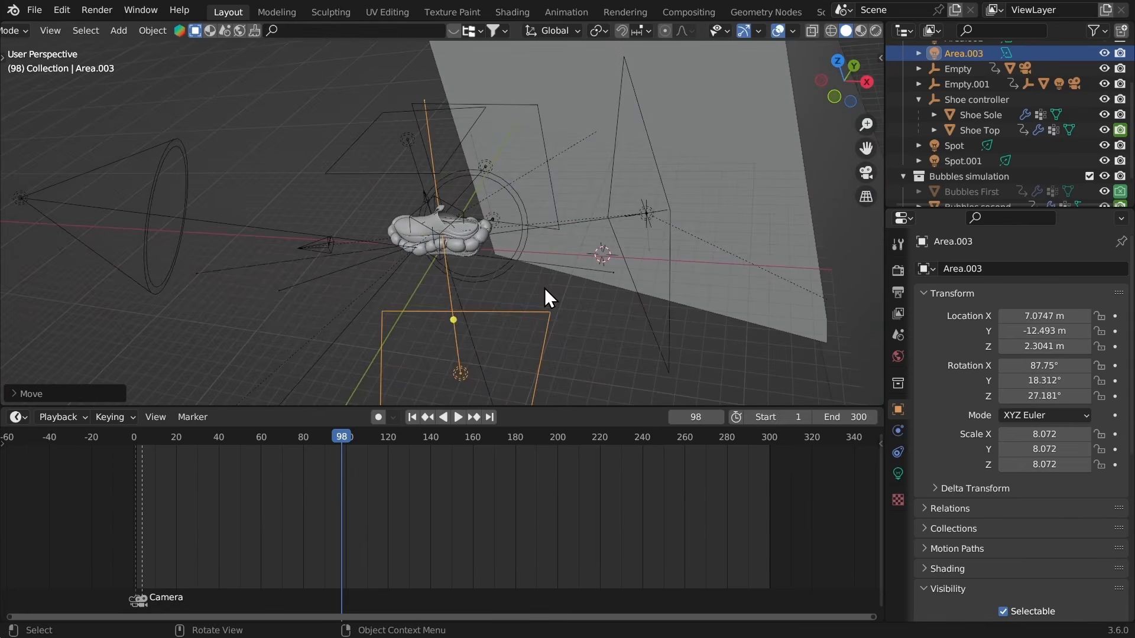
key(g)
click(547, 267)
Step: Show the new light's settings, play the shot in rendered camera view up to frame 104 and save the file
click(898, 474)
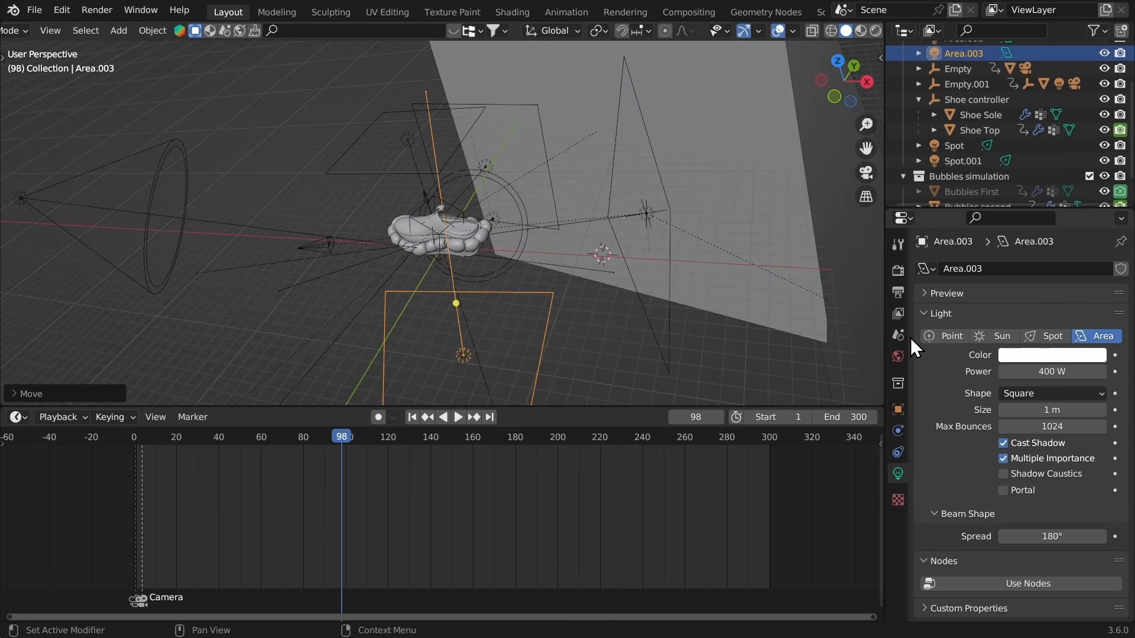
key(KP_0)
key(z)
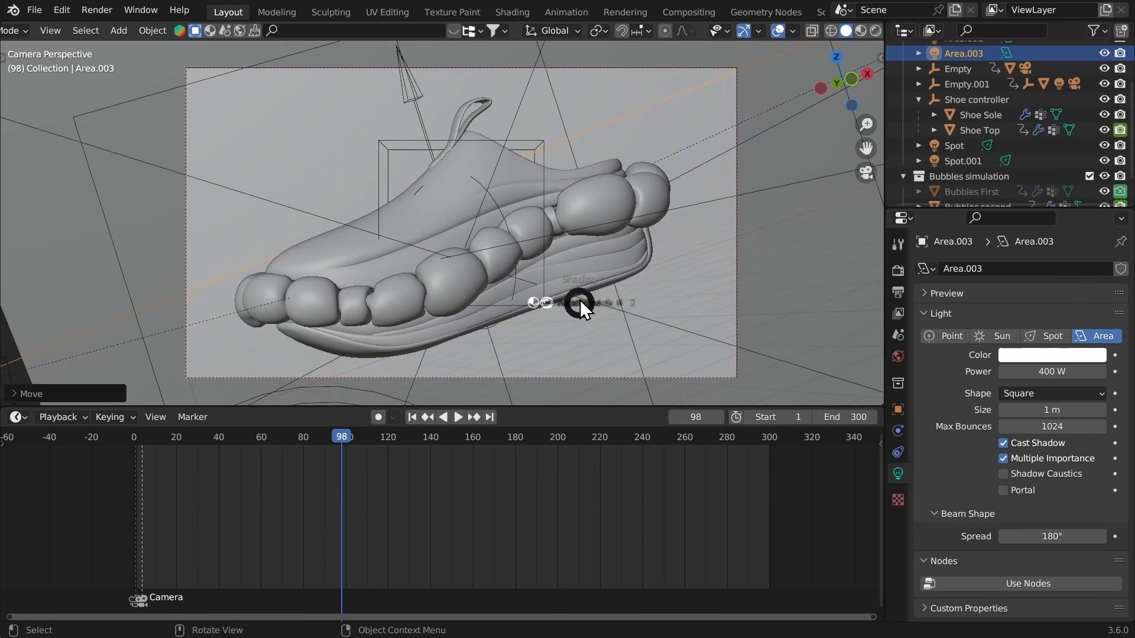
click(580, 99)
key(space)
key(ctrl+s)
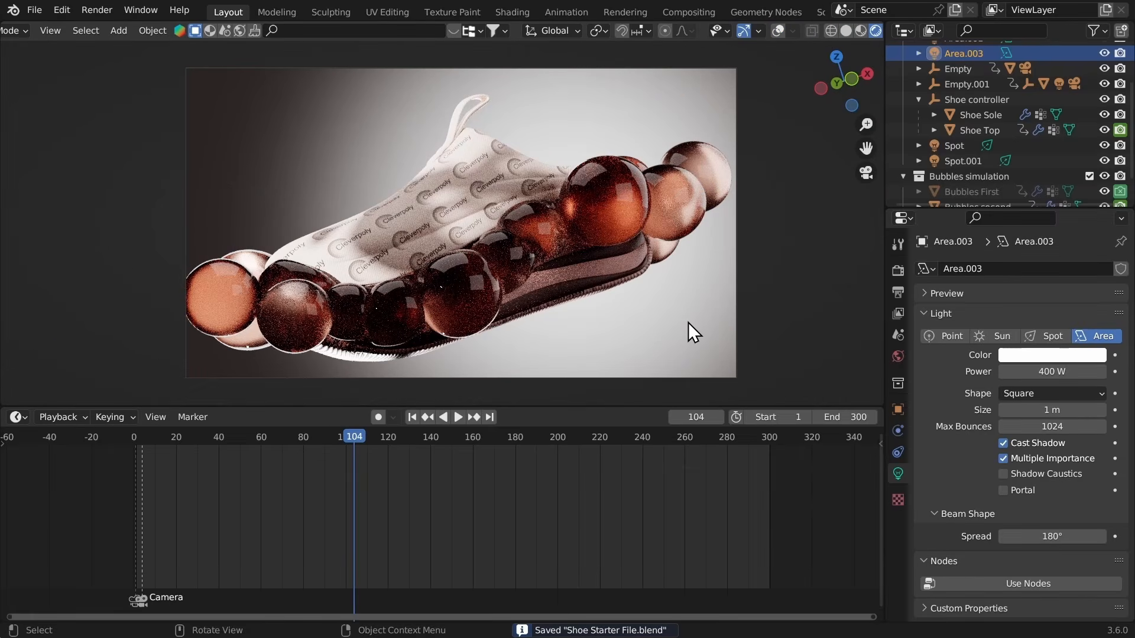
Step: Select the Bubbles second object and display its bubbles material nodes in the Shader Editor in place of the timeline
click(658, 203)
click(899, 535)
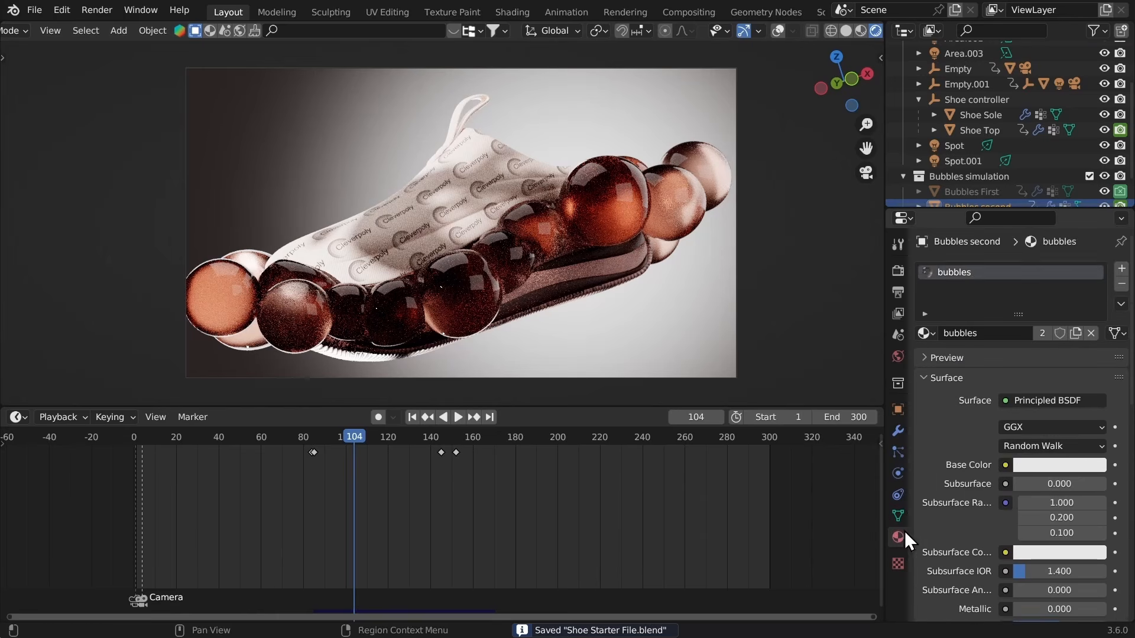
scroll(1009, 456, down, 2)
click(17, 417)
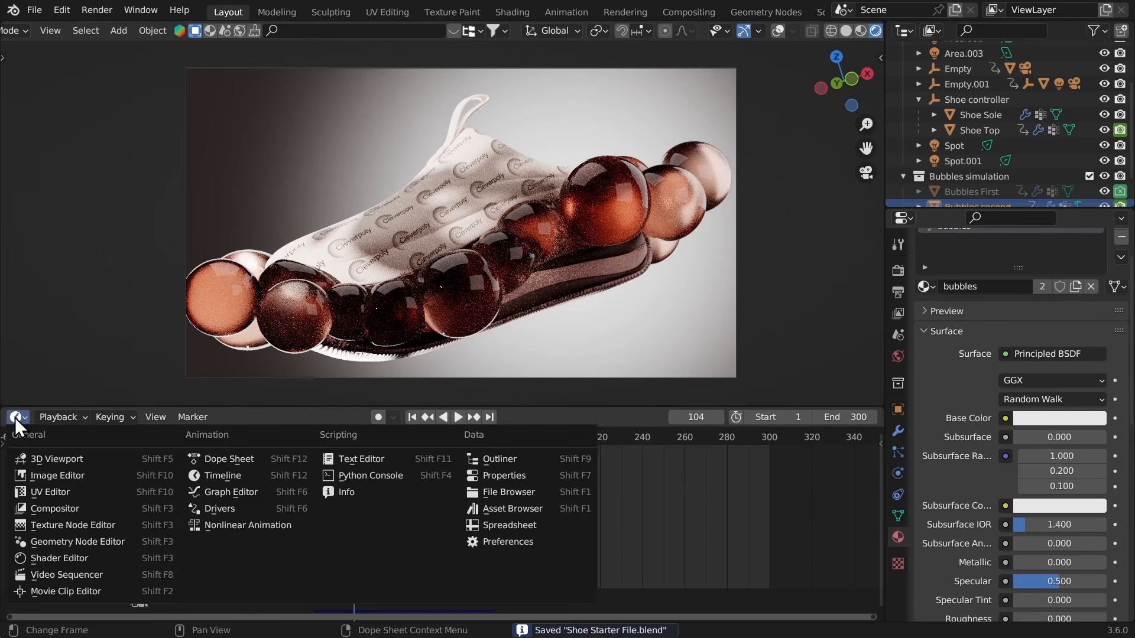
click(55, 554)
key(n)
middle_drag(595, 495, 645, 615)
middle_drag(646, 496, 604, 582)
scroll(604, 557, up, 4)
drag(602, 556, 453, 538)
shift+scroll(594, 457, up, 4)
Step: Set the bubbles material's Base Color to dark red with hue 0, saturation 0.746 and value 0.043, and save the file
click(648, 501)
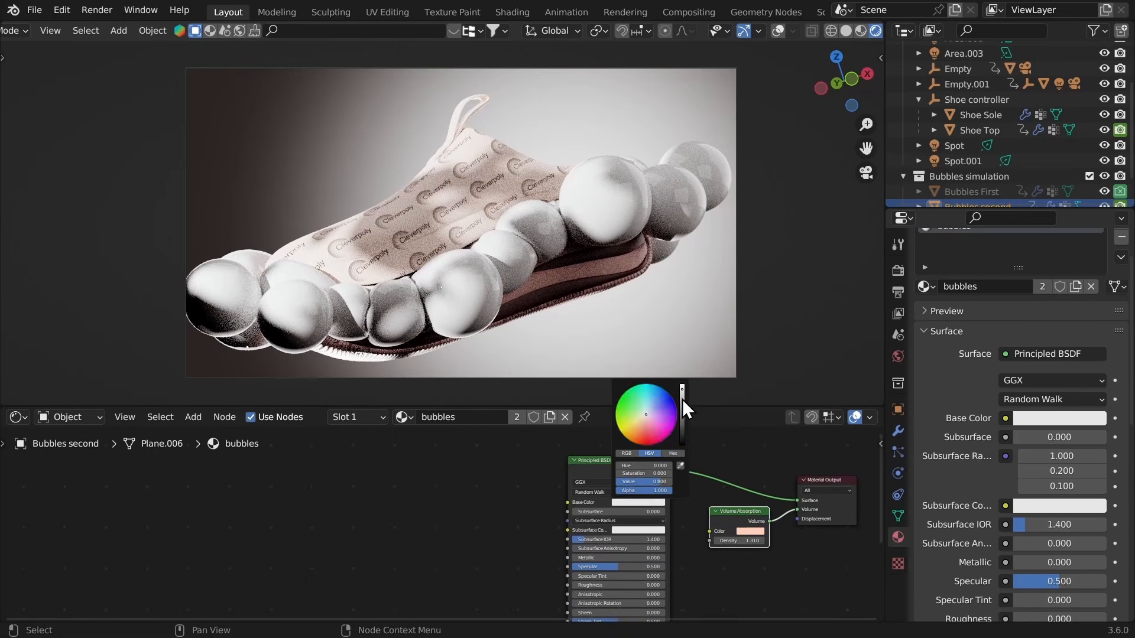
drag(682, 397, 683, 430)
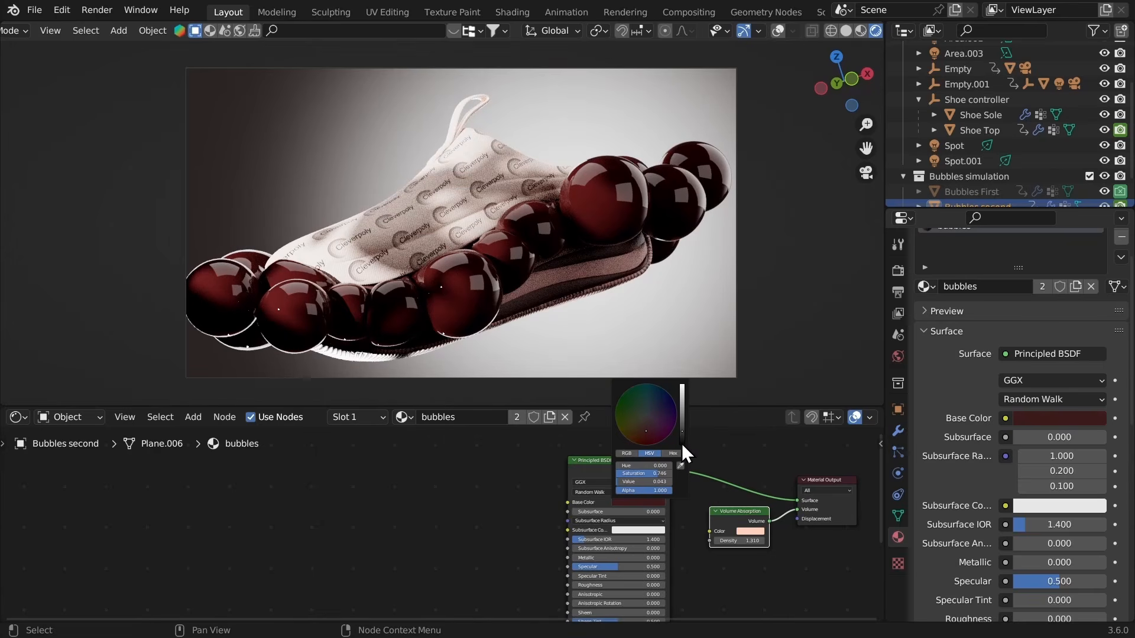
scroll(523, 487, up, 2)
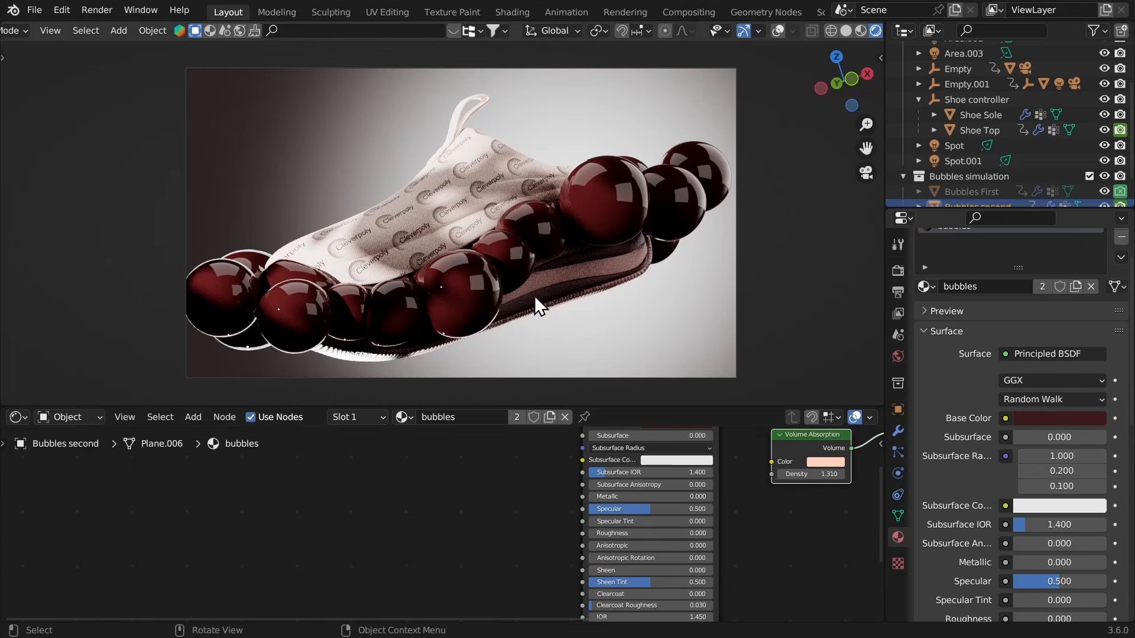
key(ctrl+s)
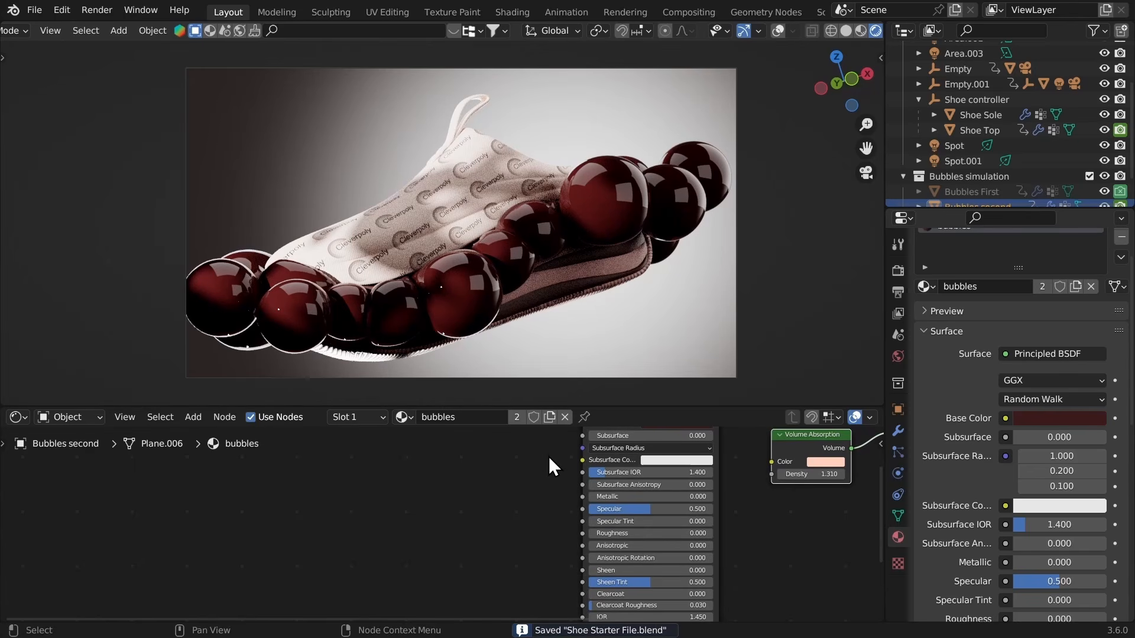